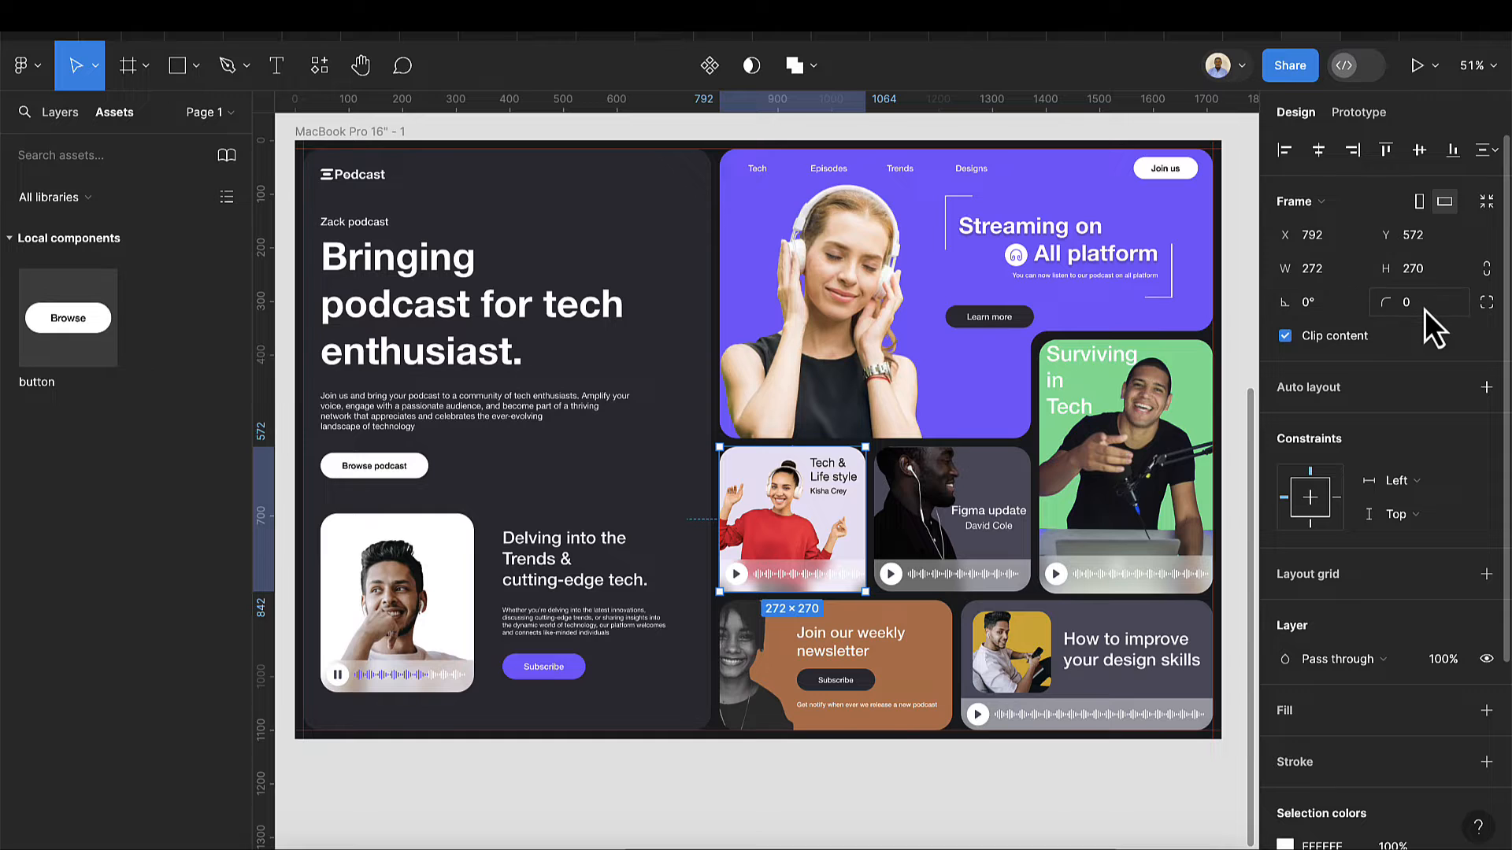
- Give the Tech & Life style card a 32 corner radius and preview the design as a presentation
text(32)
key(Return)
click(1242, 339)
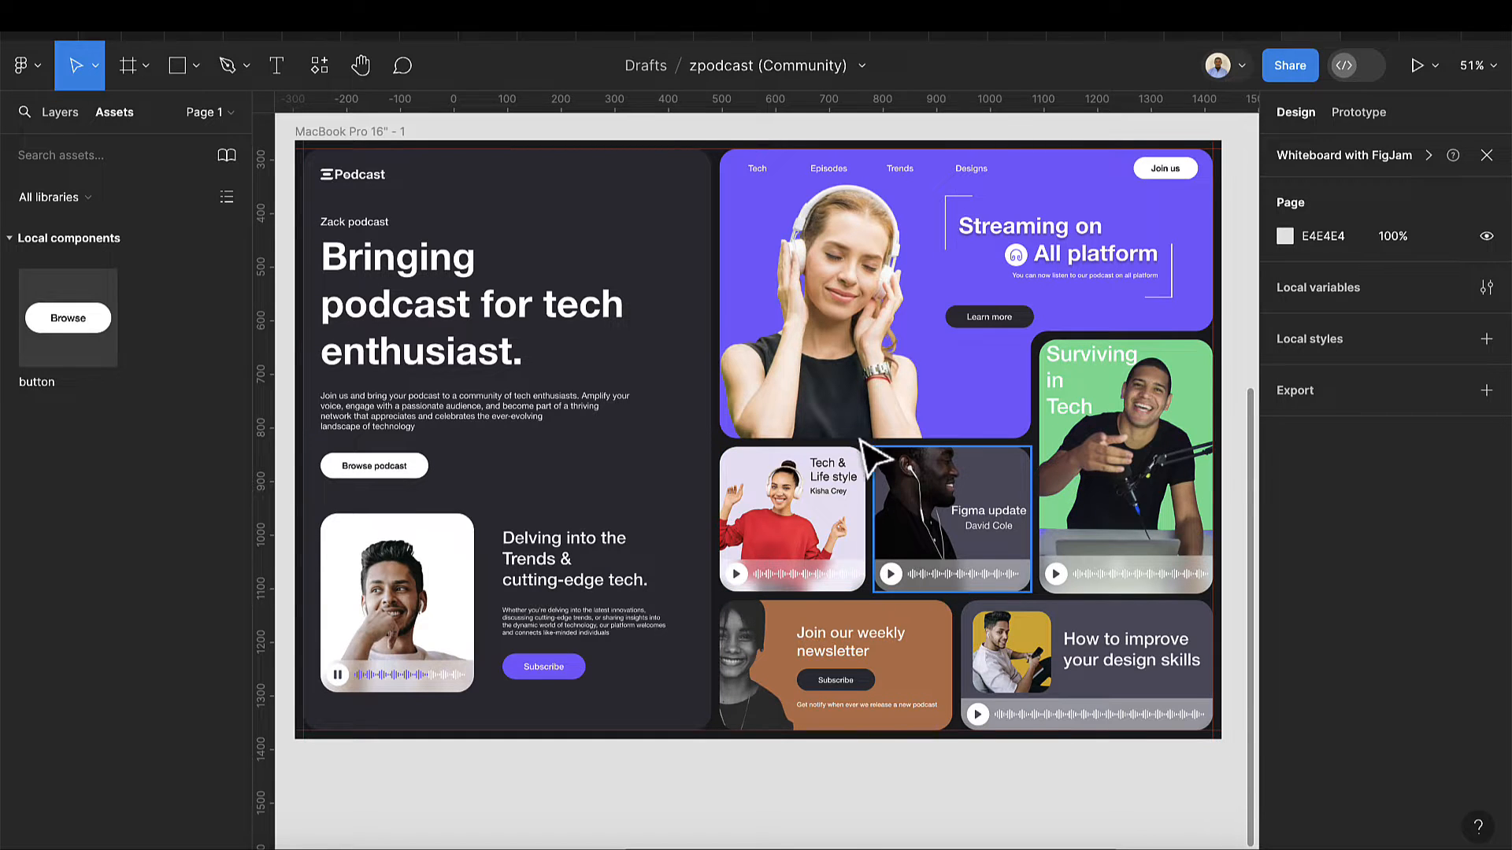
key(ctrl+alt+Return)
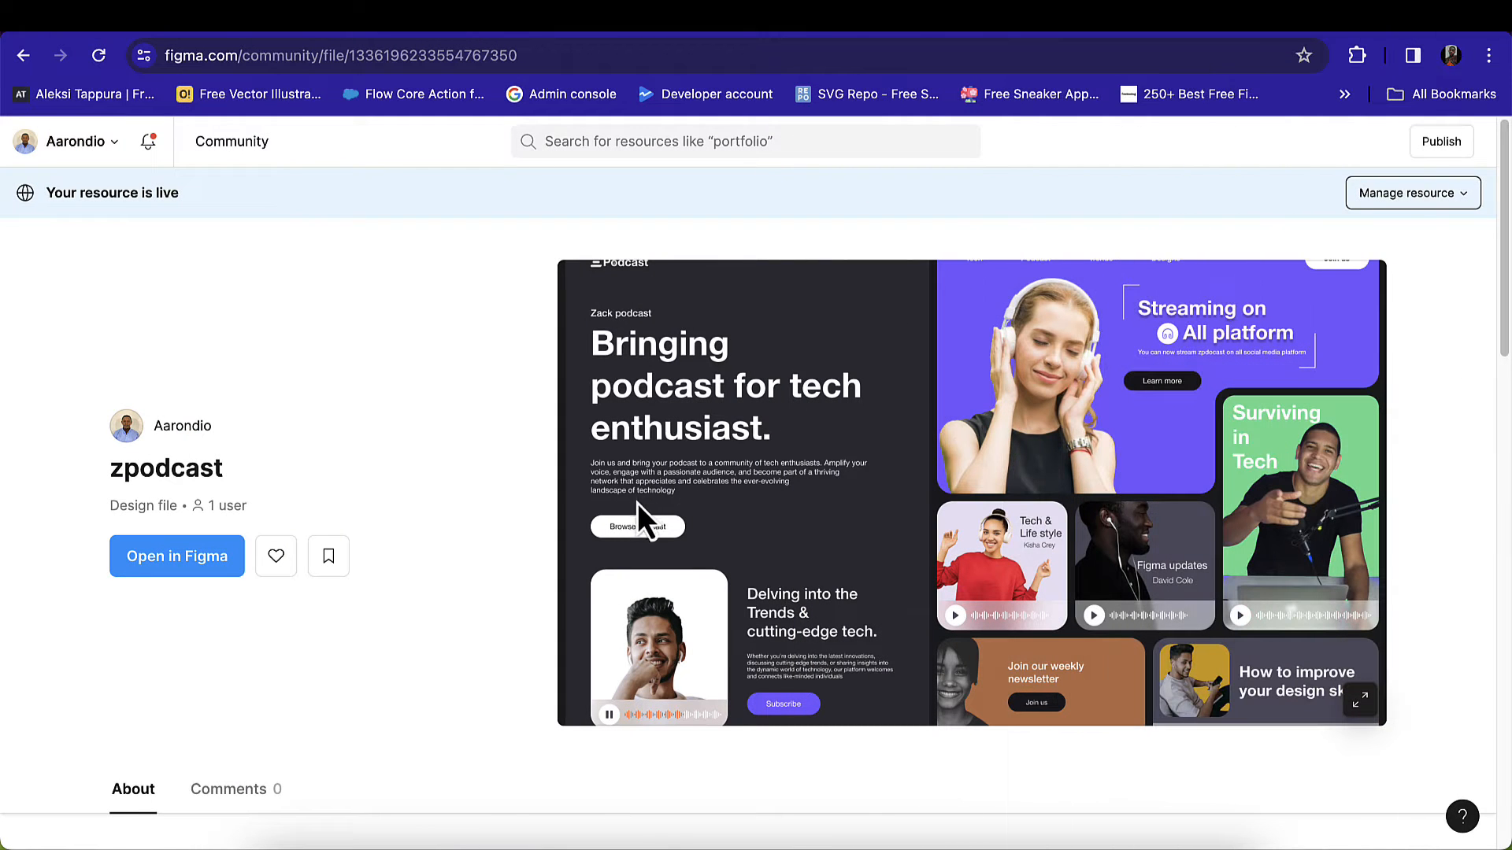
- Open the zpodcast Community file in the editor with Open in Figma
click(170, 564)
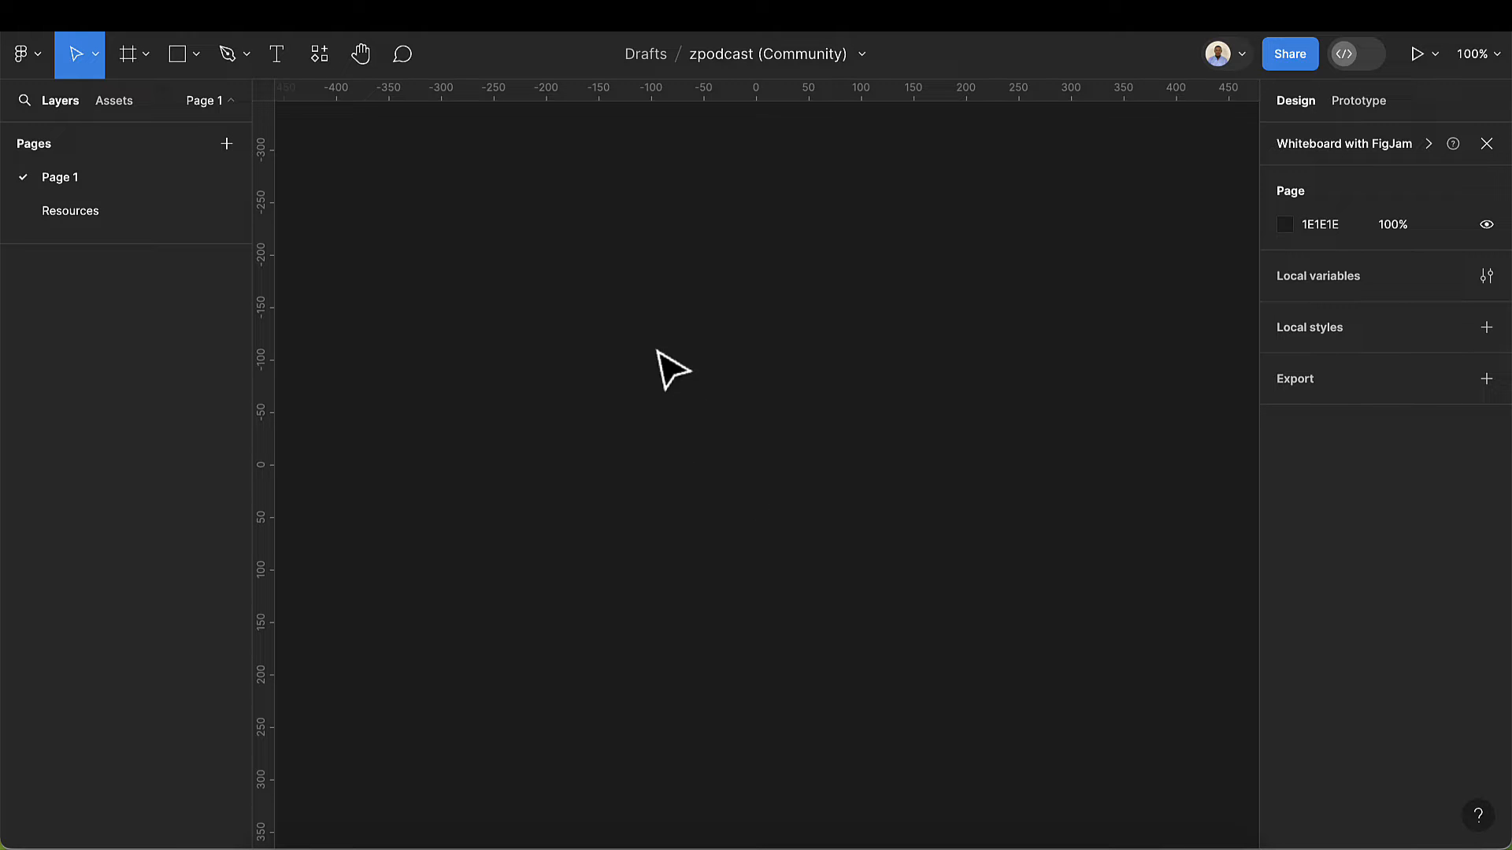
- Copy the colors swatch group from the Resources page and paste it onto Page 1
click(87, 212)
scroll(878, 392, down, 2)
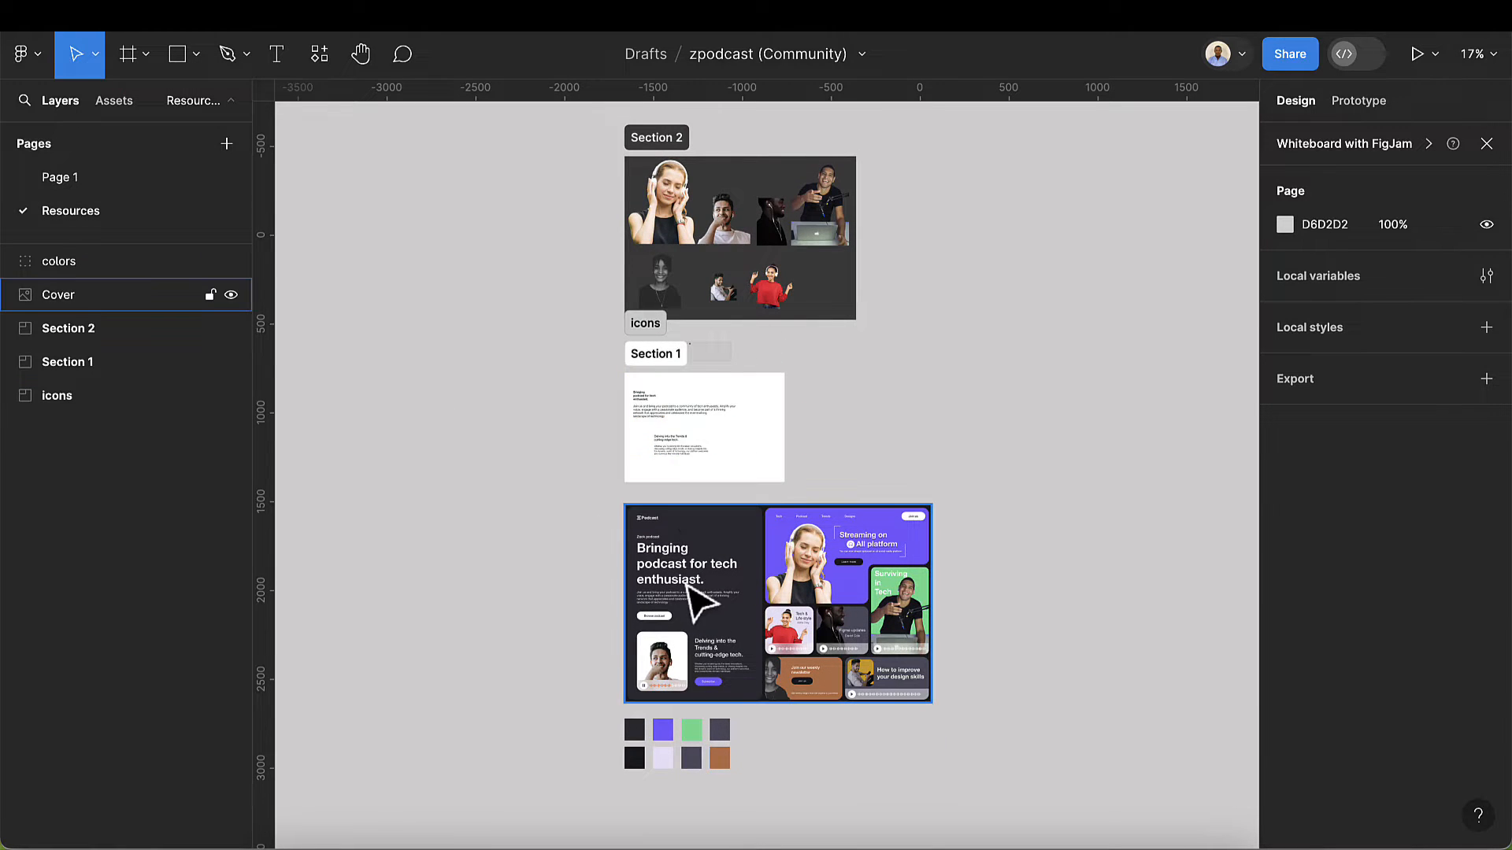
scroll(722, 614, up, 2)
click(739, 607)
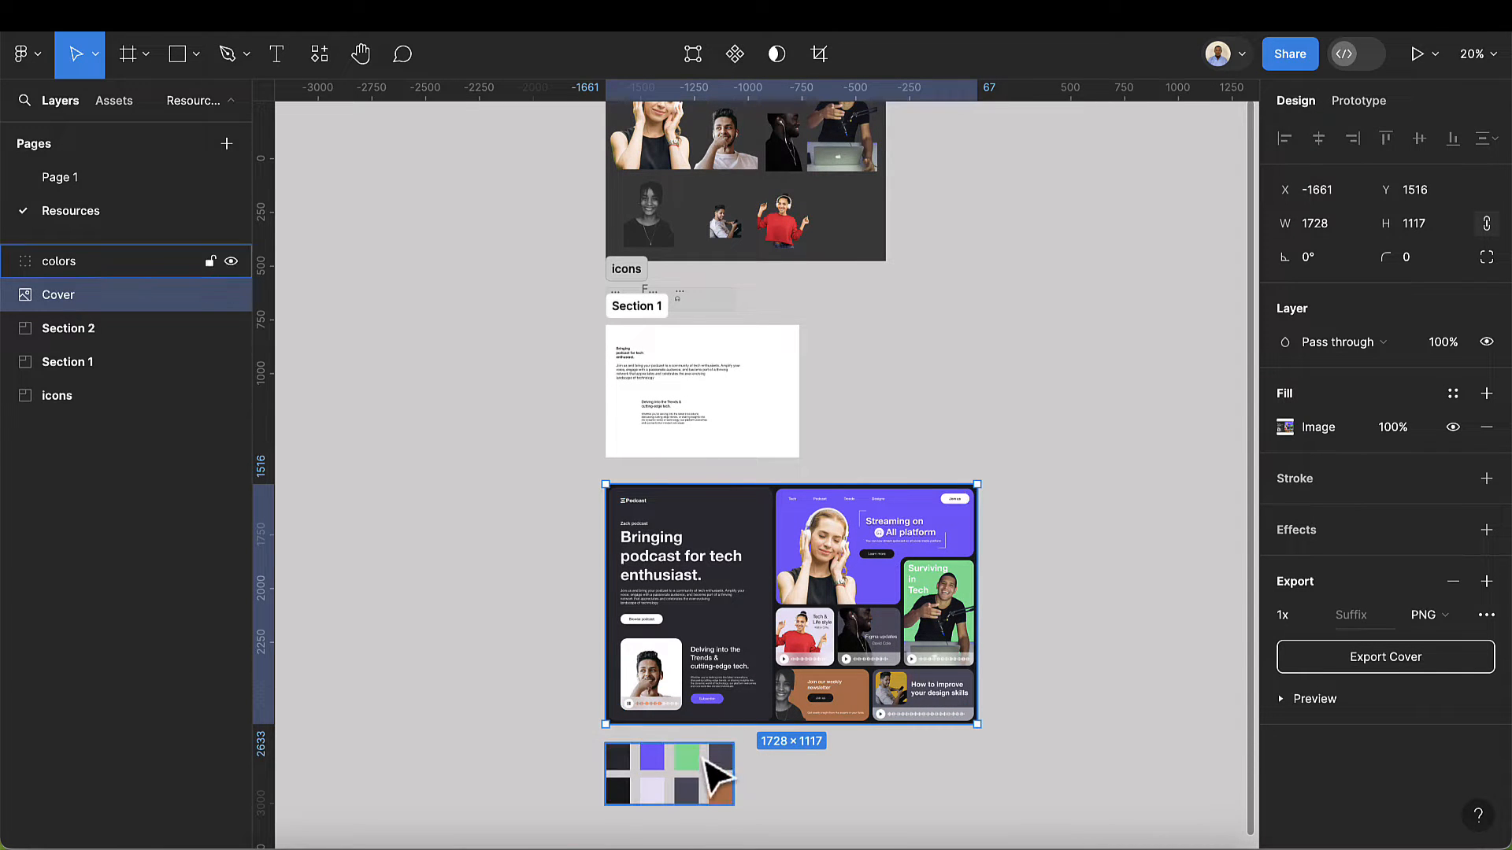
click(713, 779)
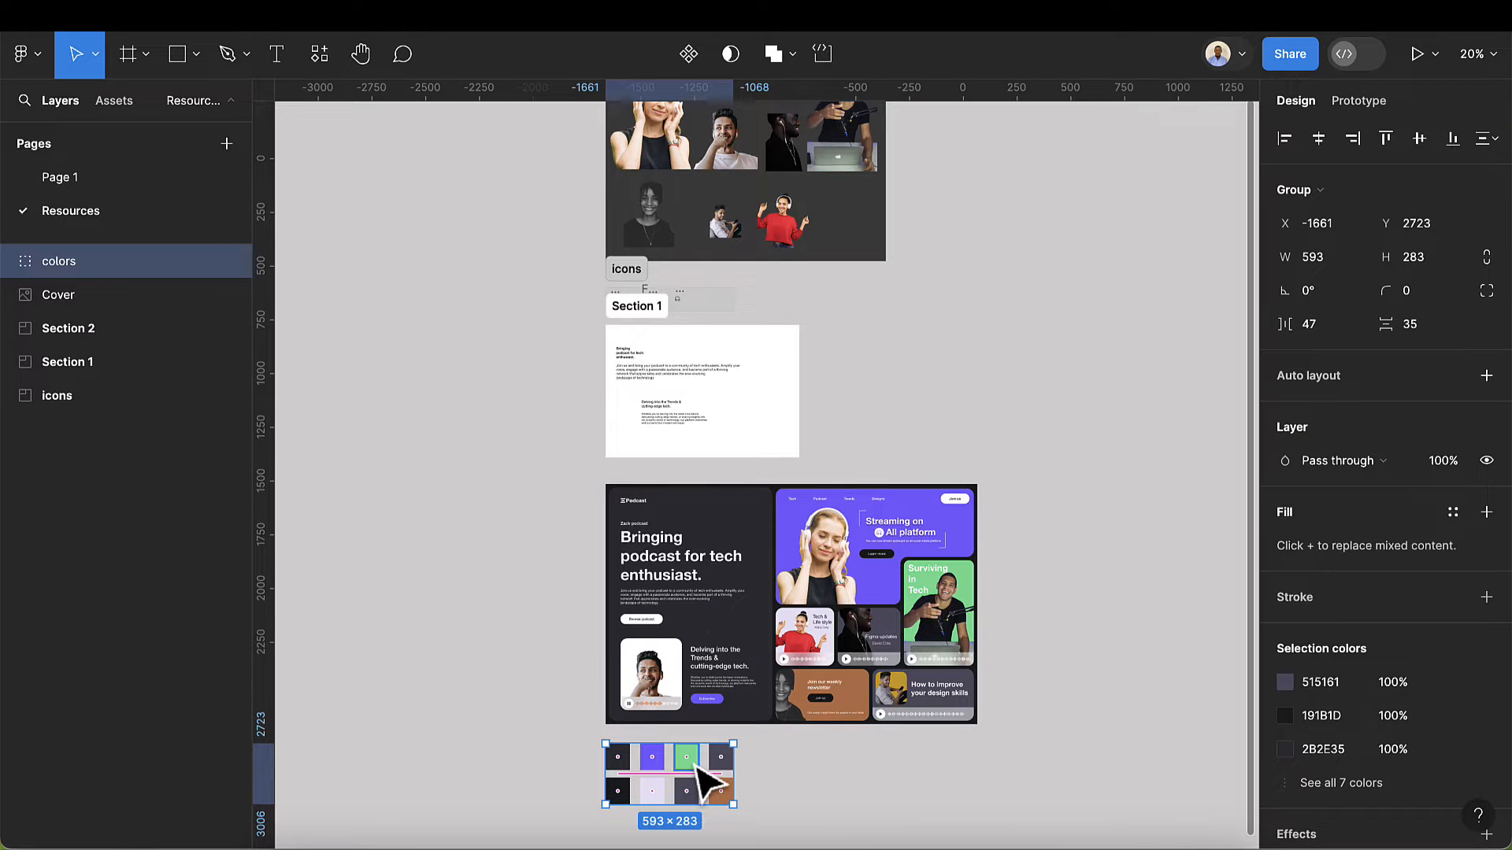
click(118, 182)
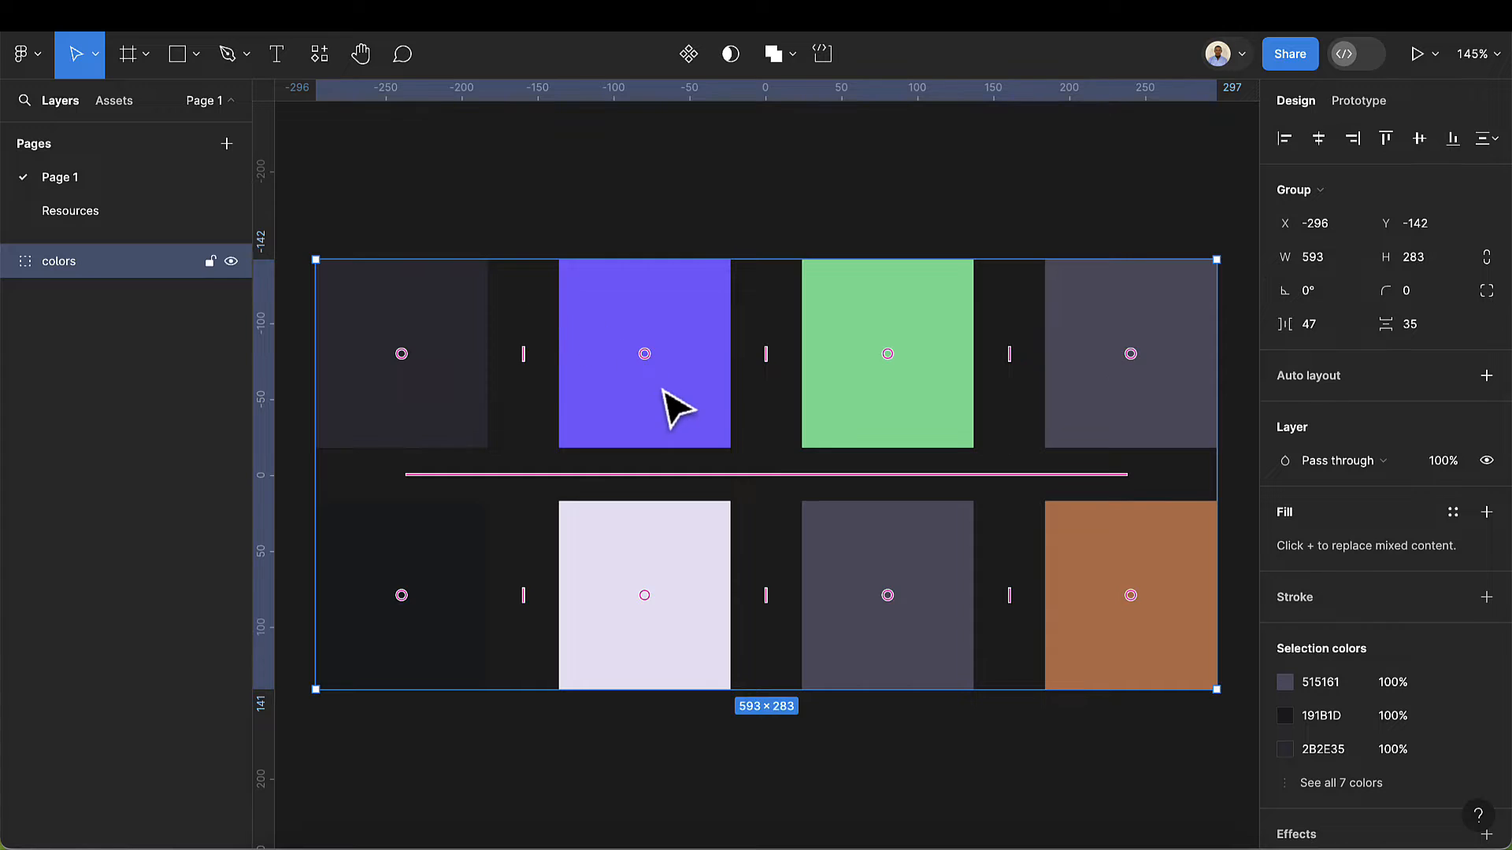
scroll(675, 406, down, 5)
scroll(686, 338, up, 2)
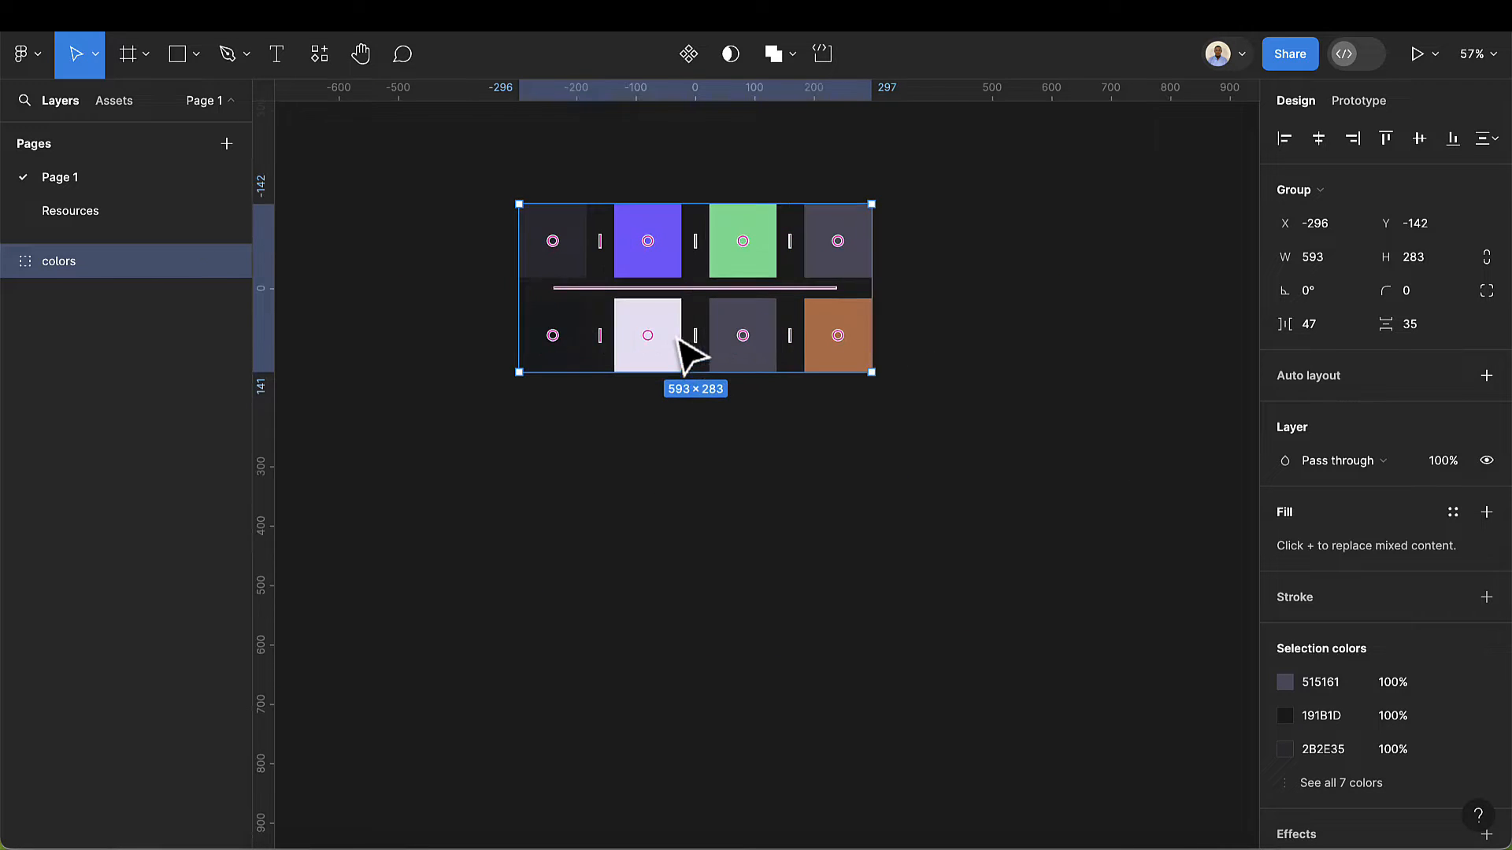
- Lighten Page 1's background from 1E1E1E to light grey E4E4E4
click(1078, 261)
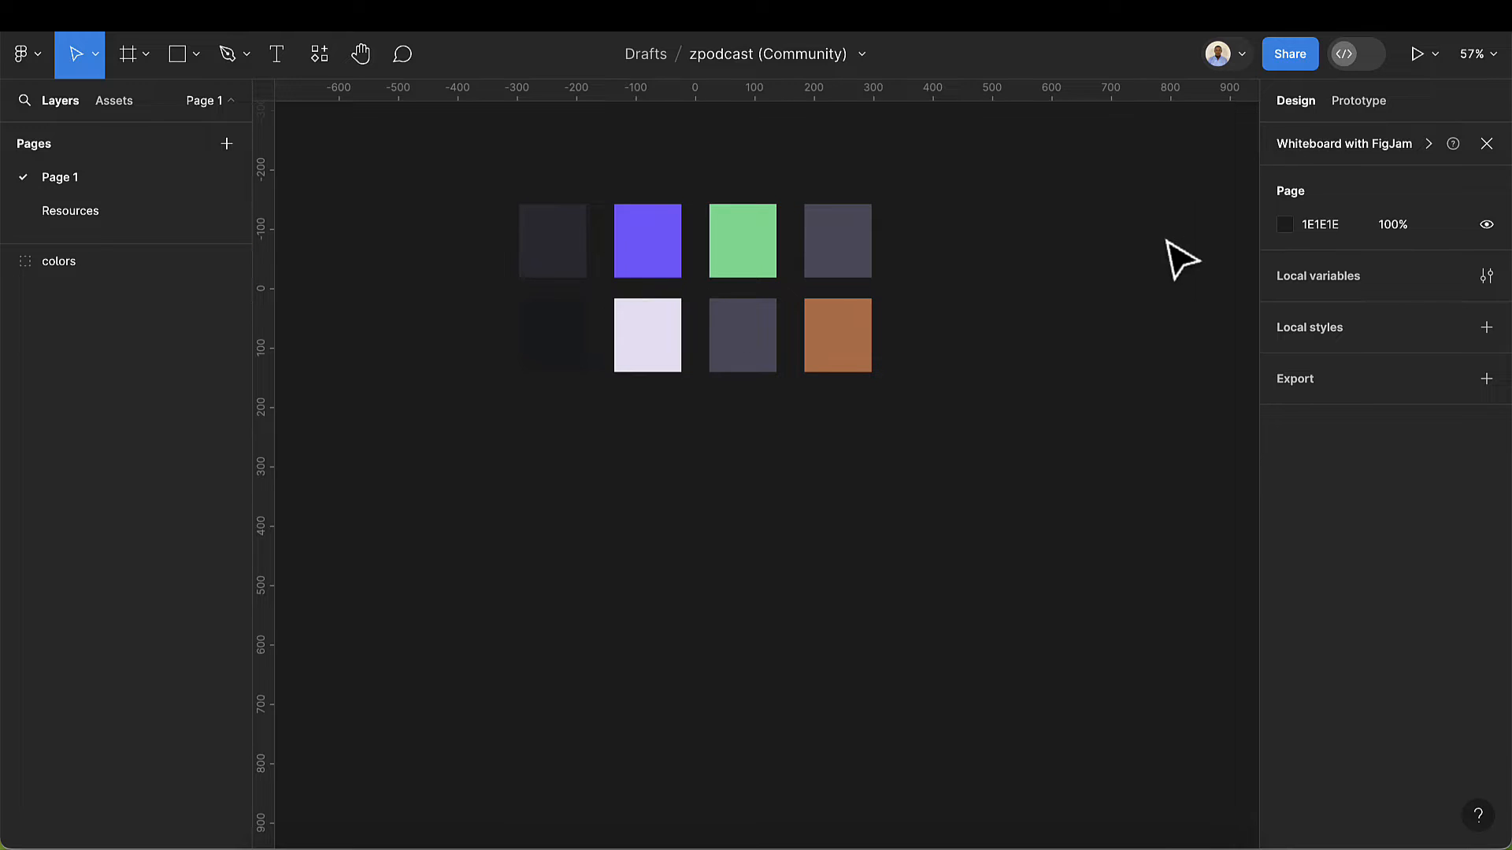
click(1285, 226)
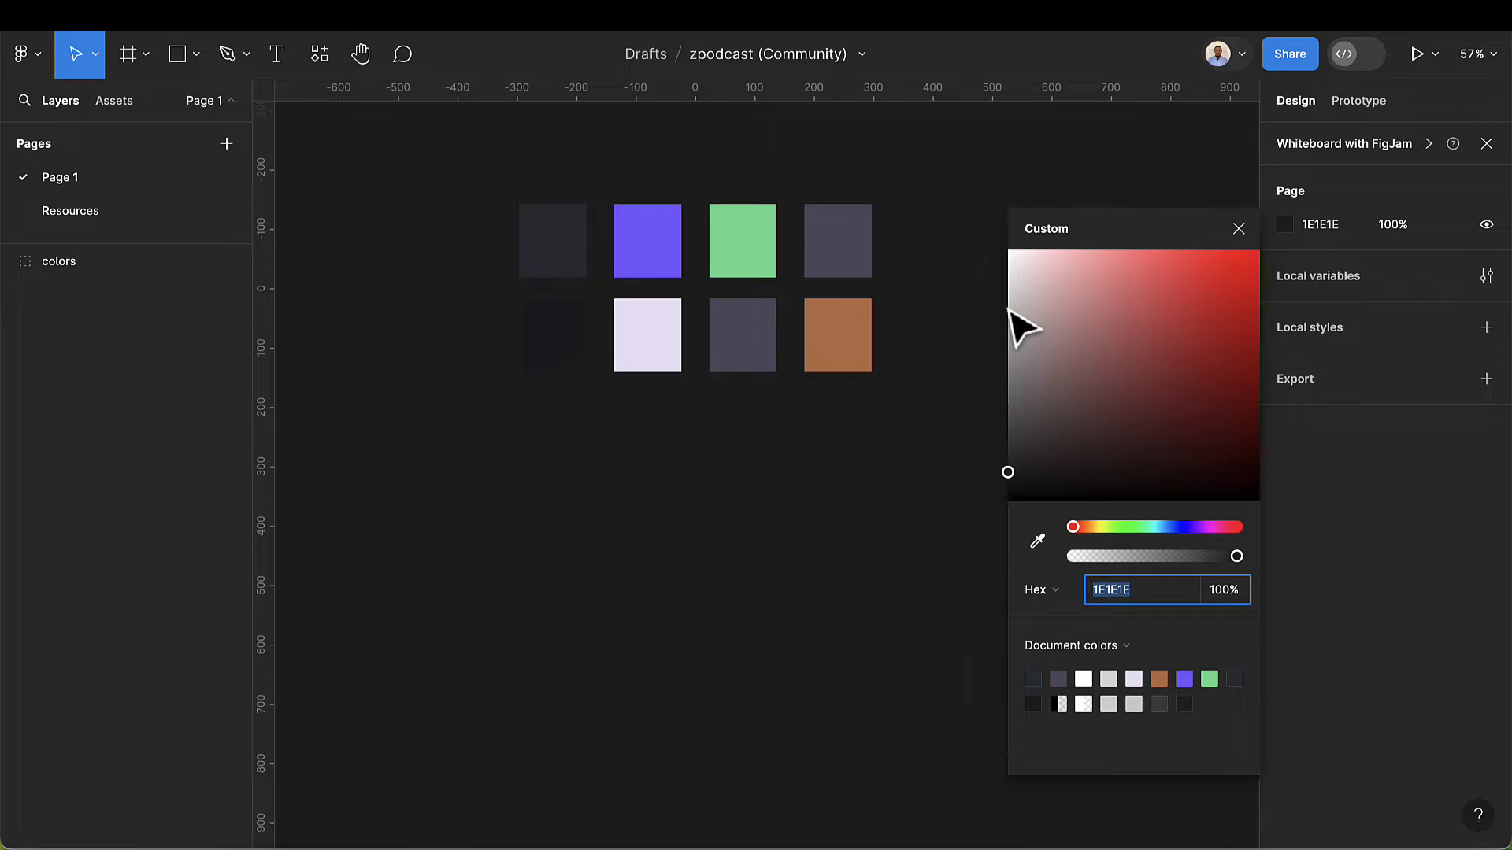
drag(1010, 311, 1008, 293)
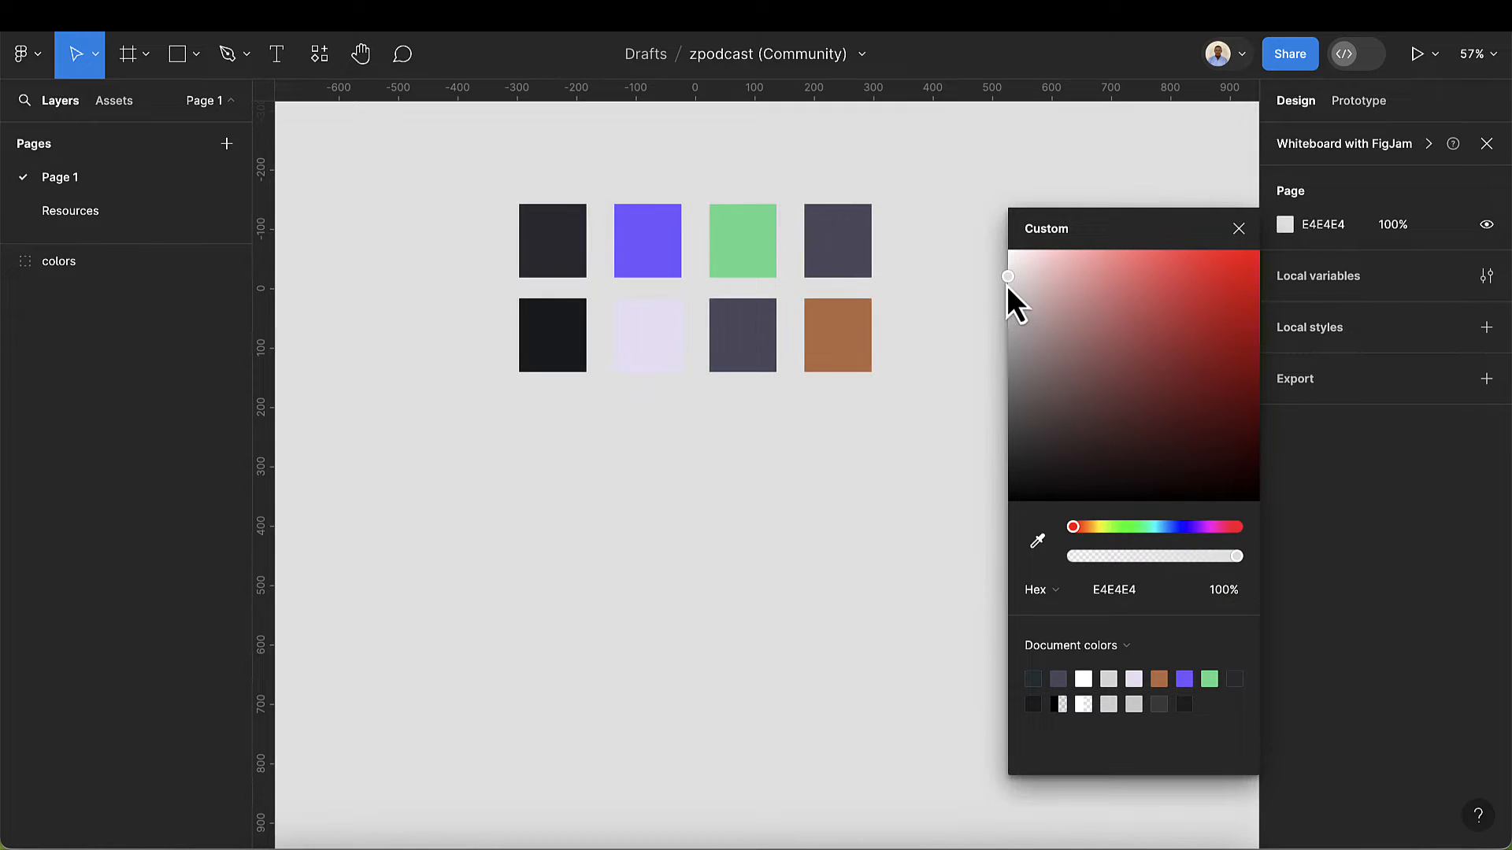
click(1238, 229)
scroll(972, 344, down, 1)
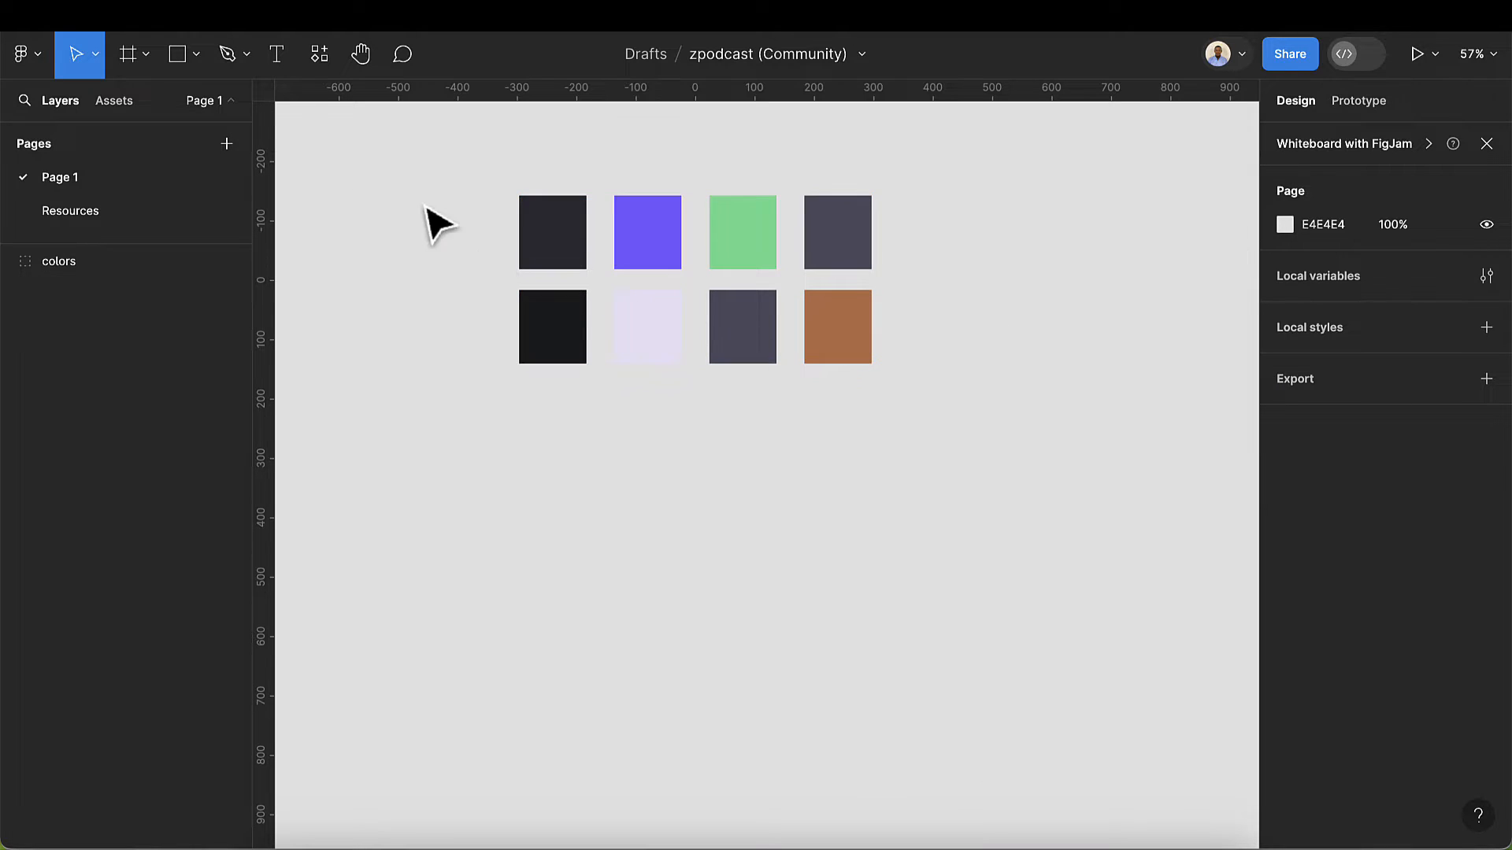
- Add a 1728×1117 MacBook Pro 16" frame below the colour swatches
click(127, 54)
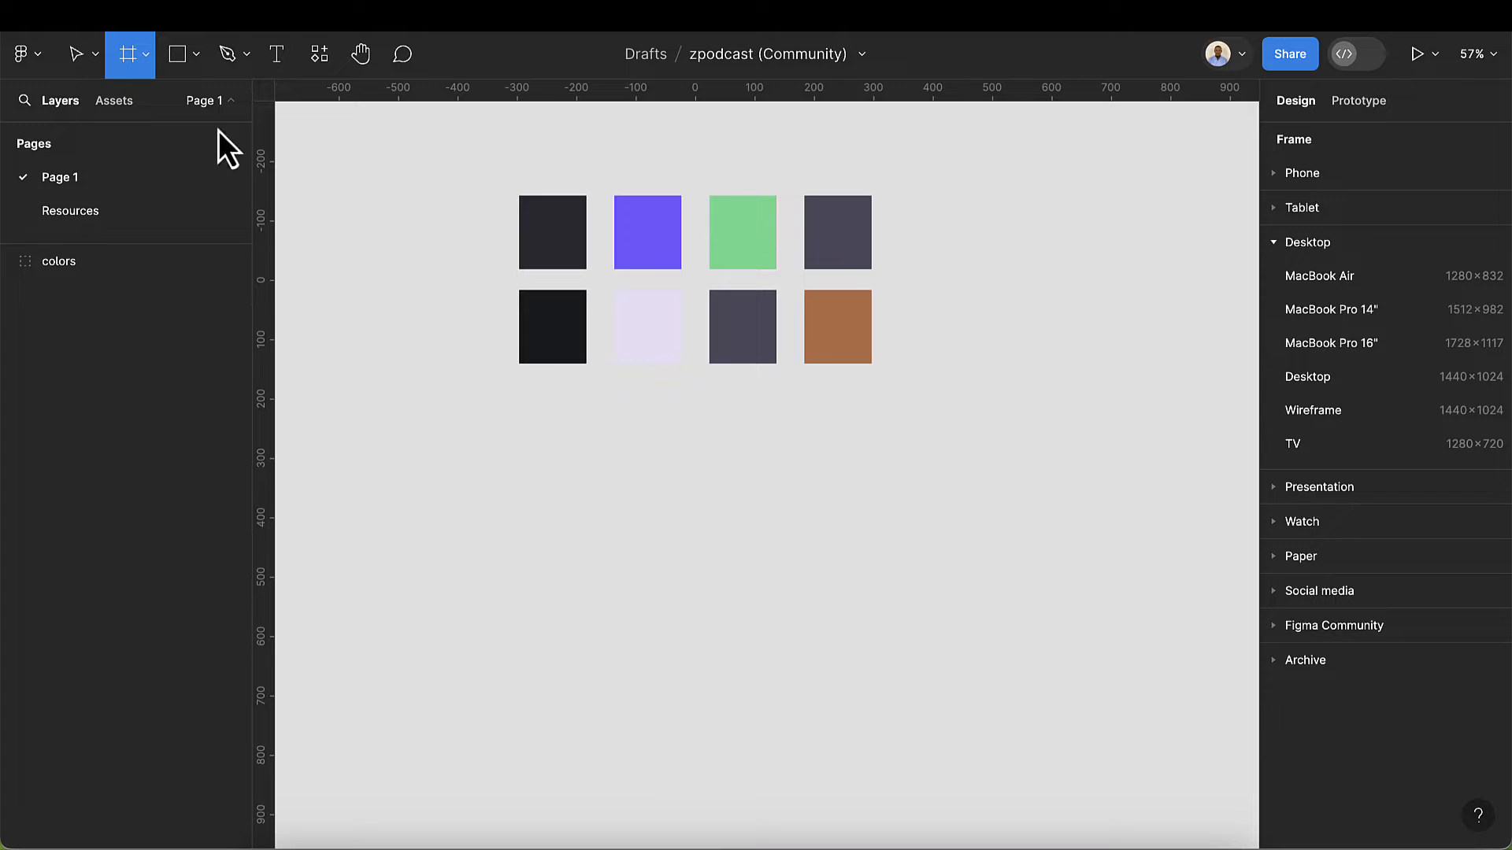
click(1318, 345)
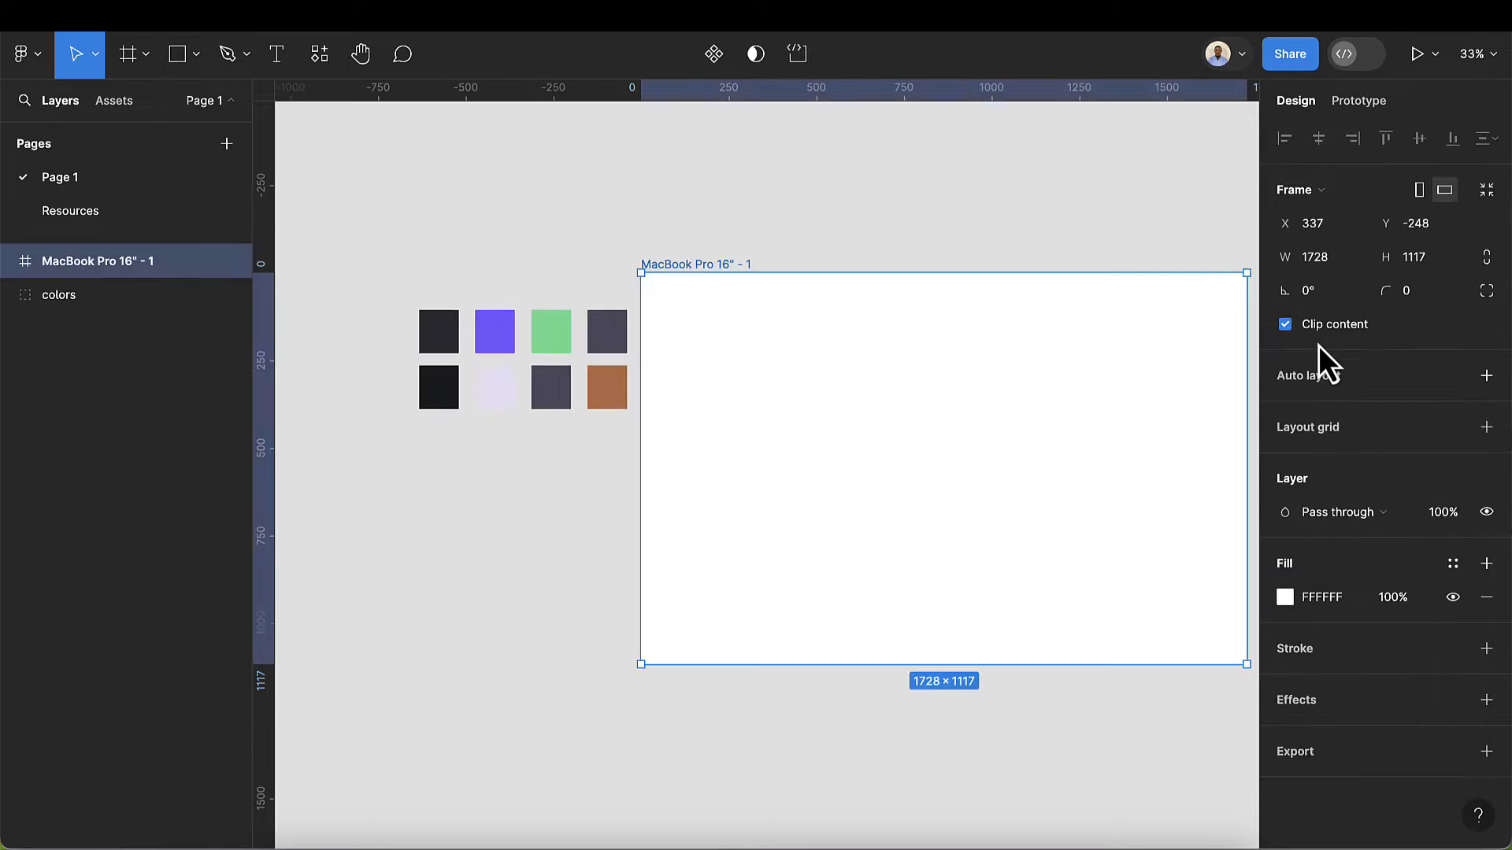
drag(1114, 439, 871, 594)
scroll(874, 583, down, 5)
scroll(878, 582, up, 1)
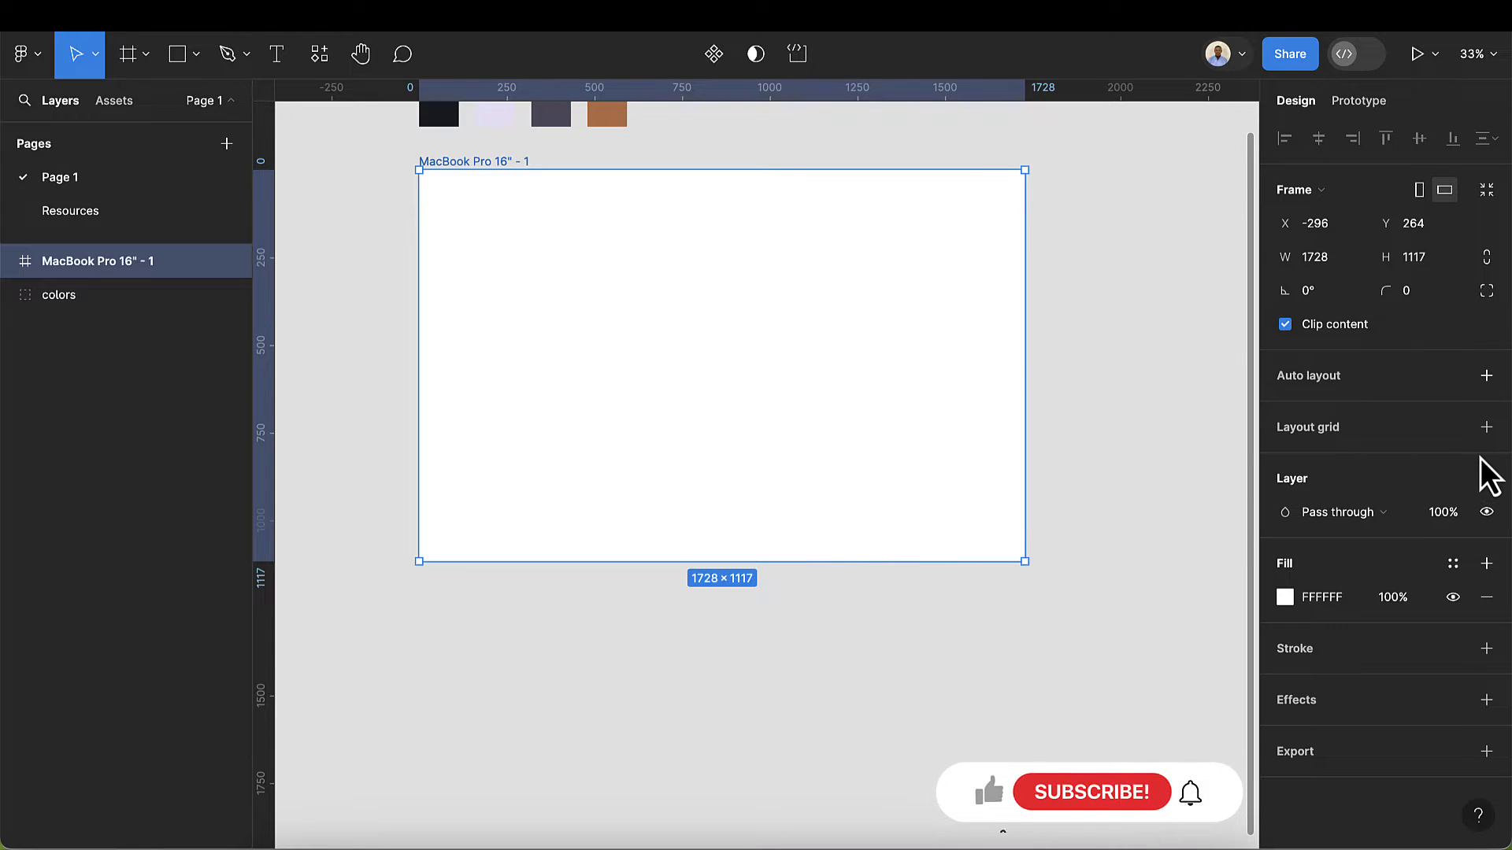
- Give the frame a 12-column layout grid with a 16 margin
click(1486, 427)
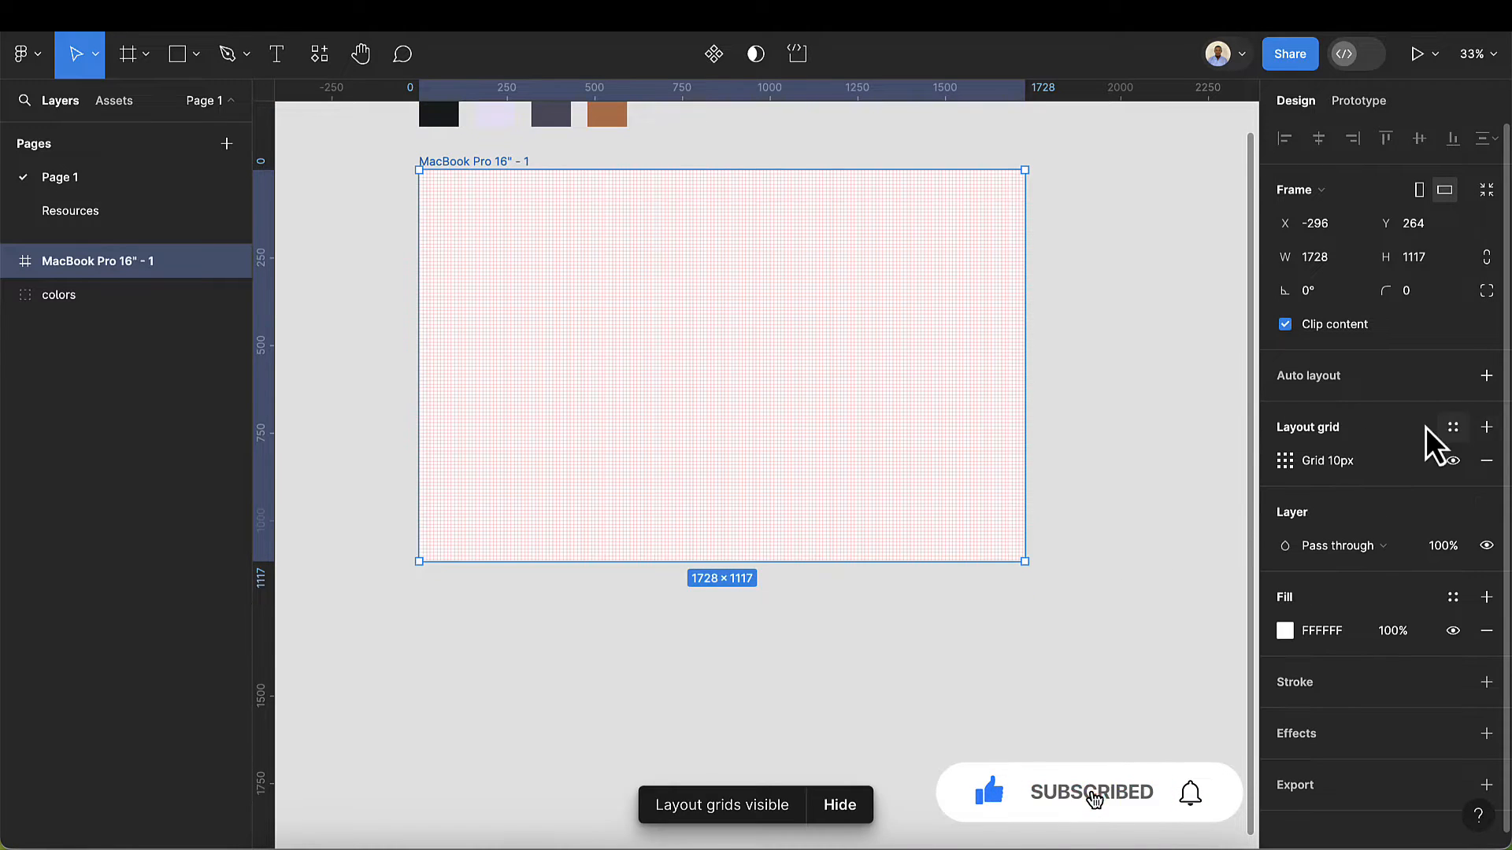
click(1283, 463)
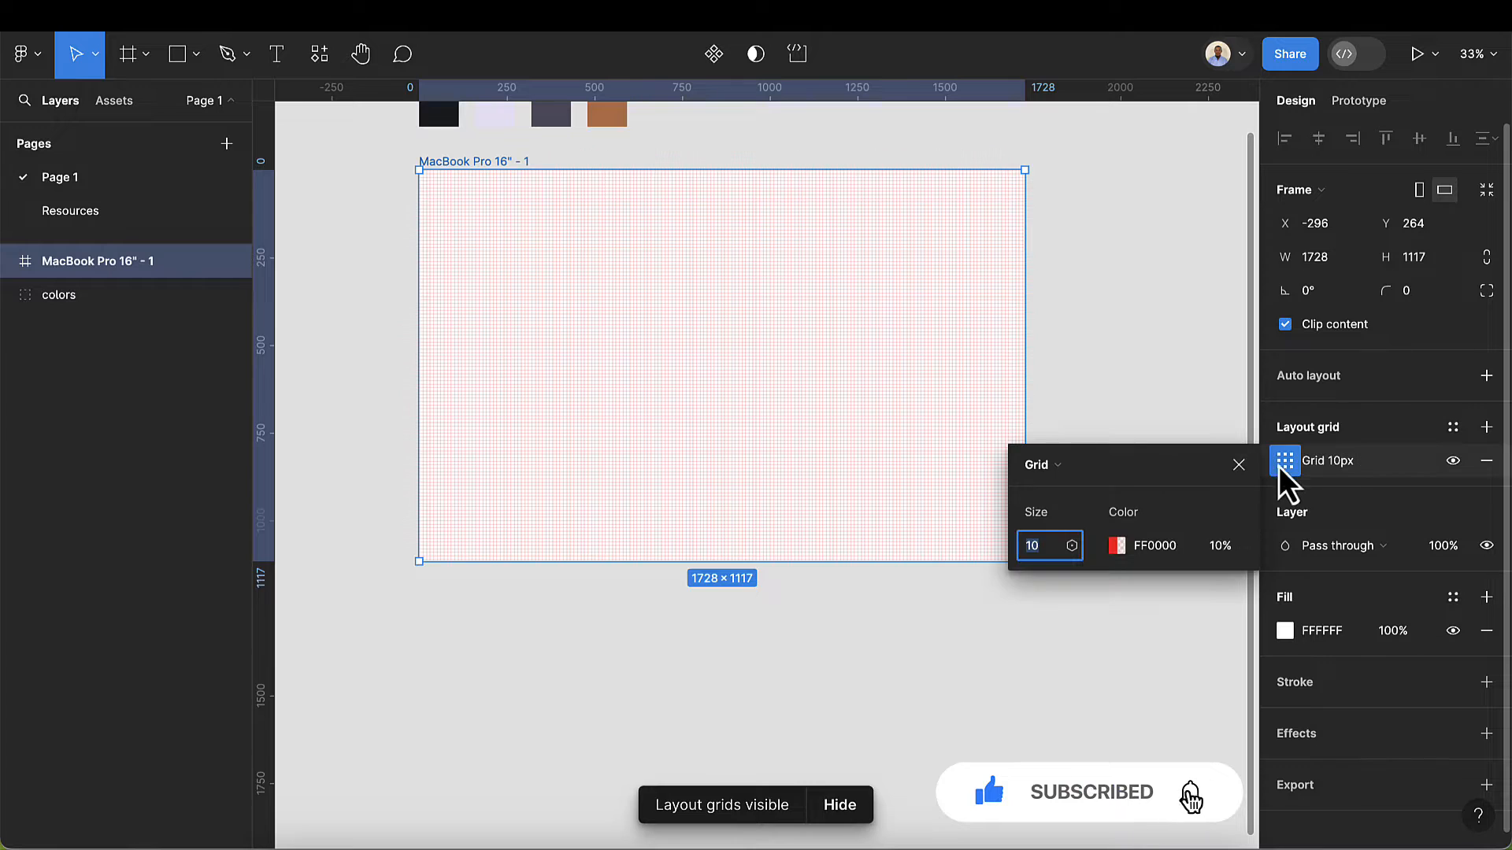
click(1048, 472)
click(1056, 490)
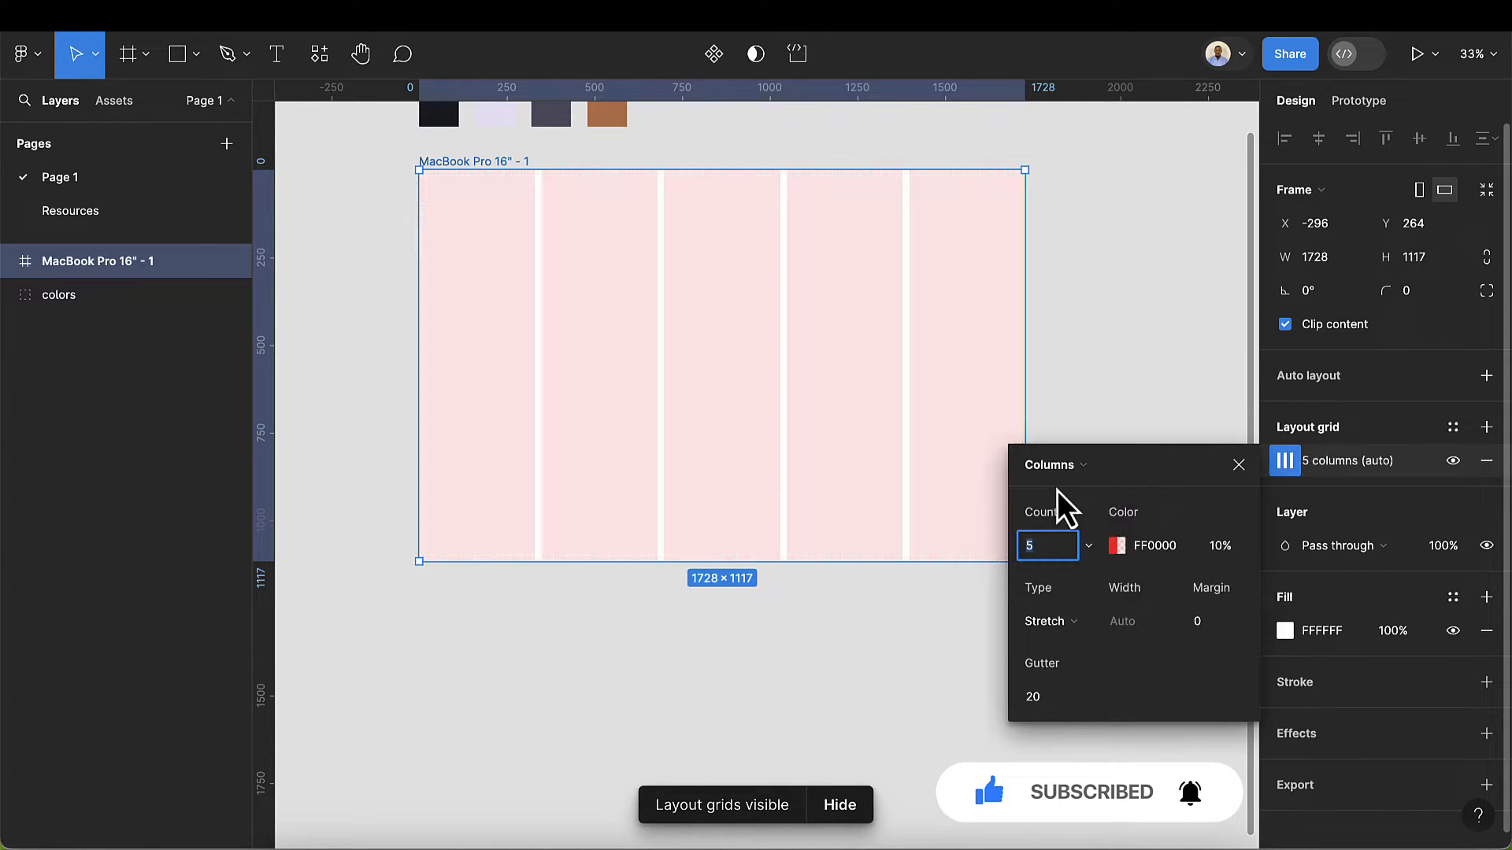
key(Return)
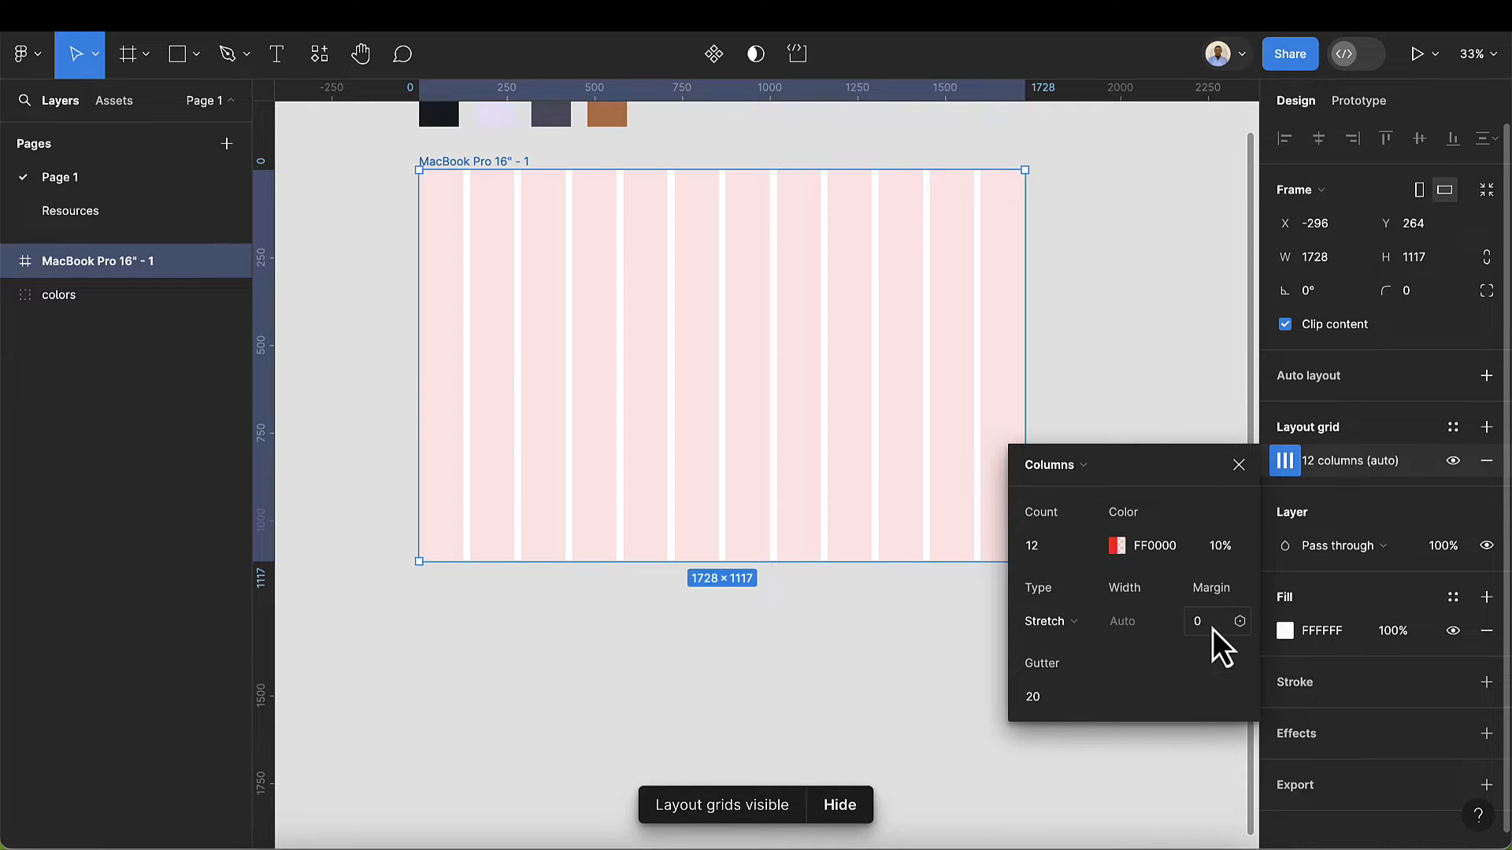
text(16)
key(Return)
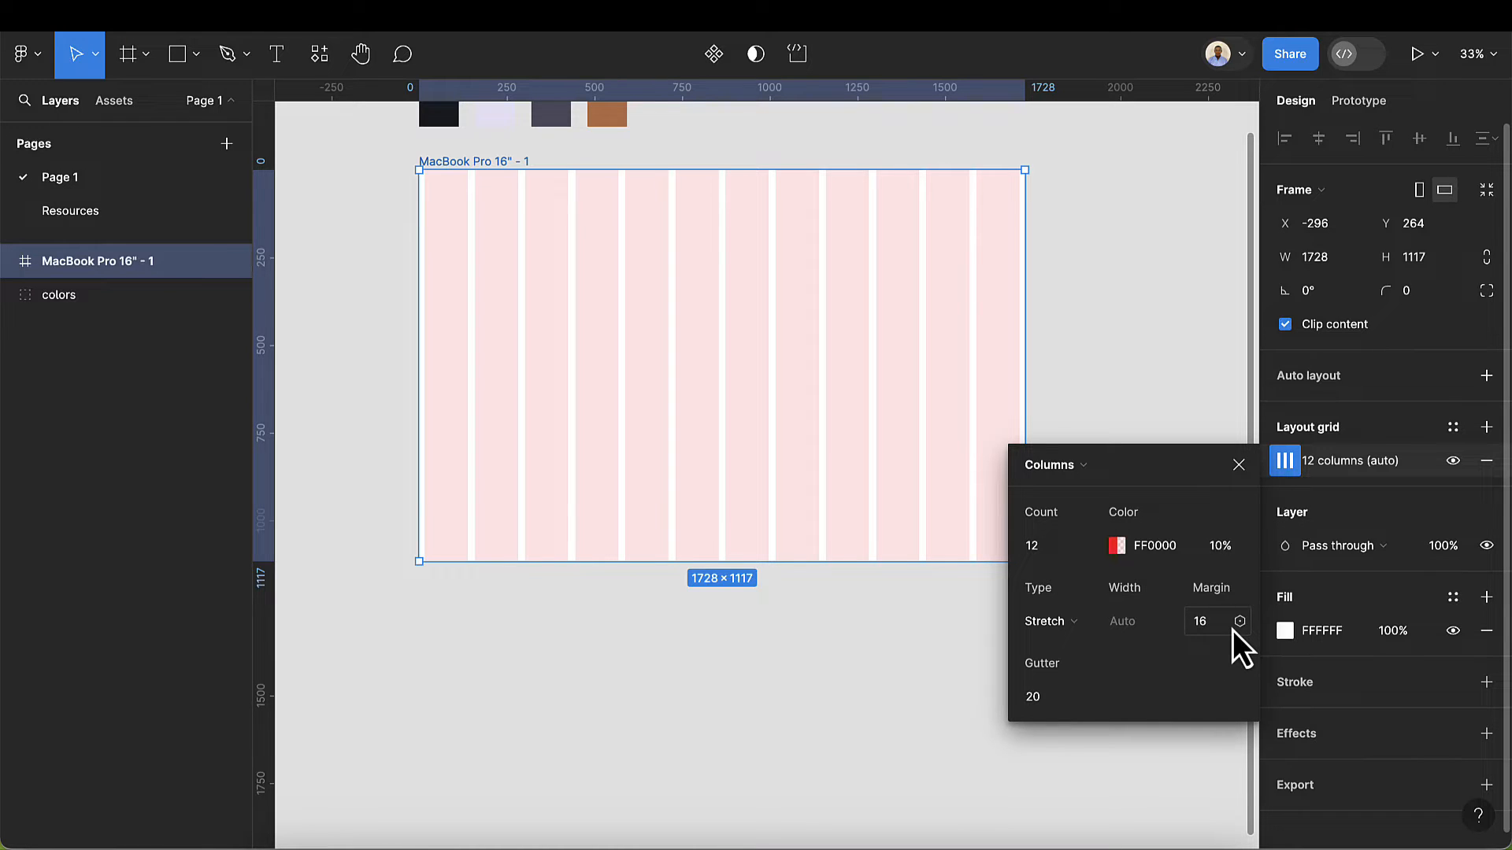
click(1238, 465)
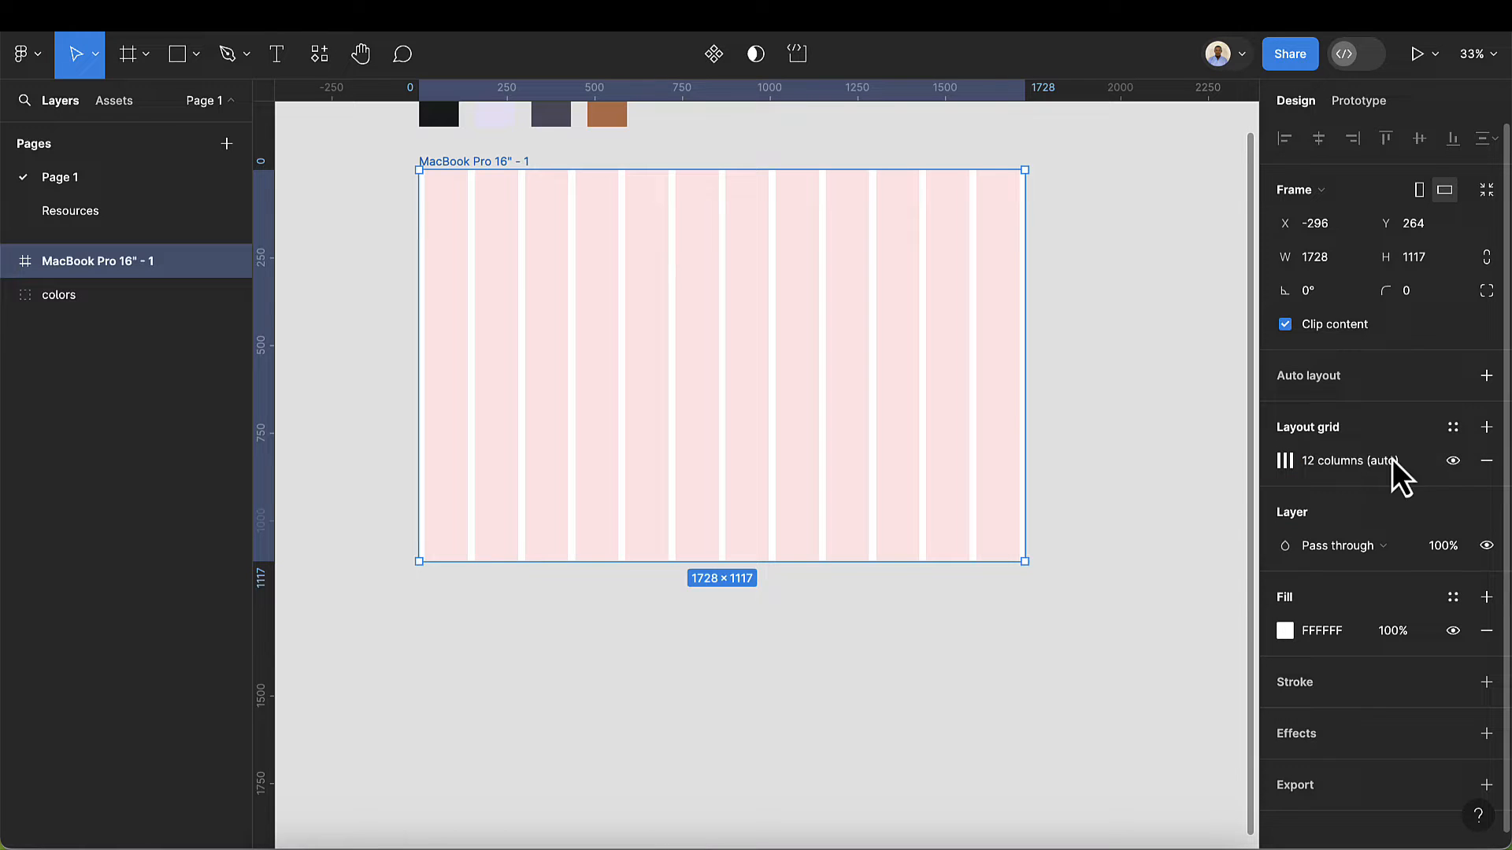
- Add a second layout grid of 12 rows with margin 16 and gutter 20
click(1486, 427)
click(1288, 463)
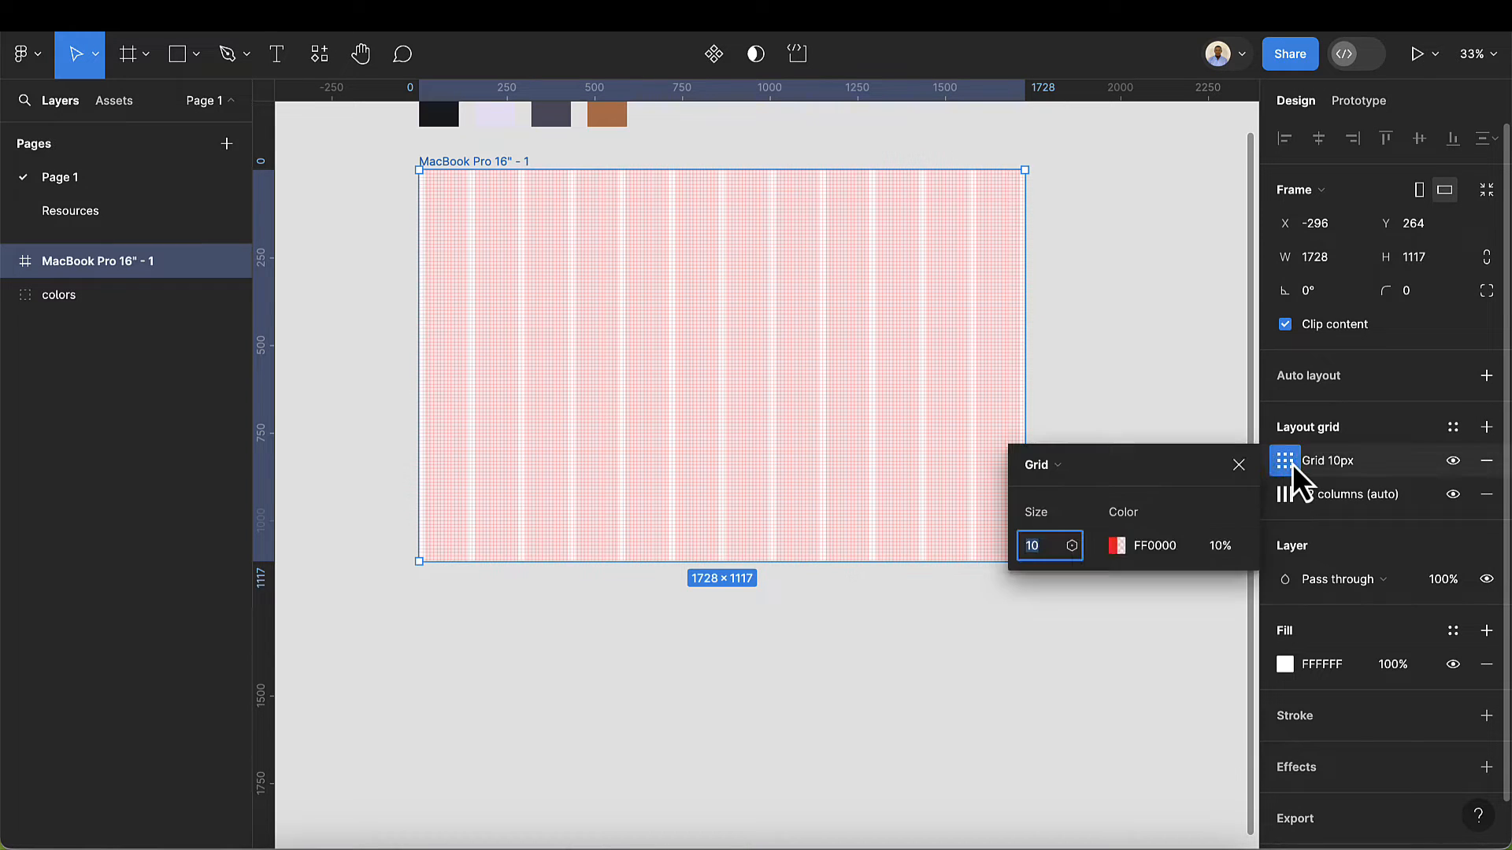
click(1075, 467)
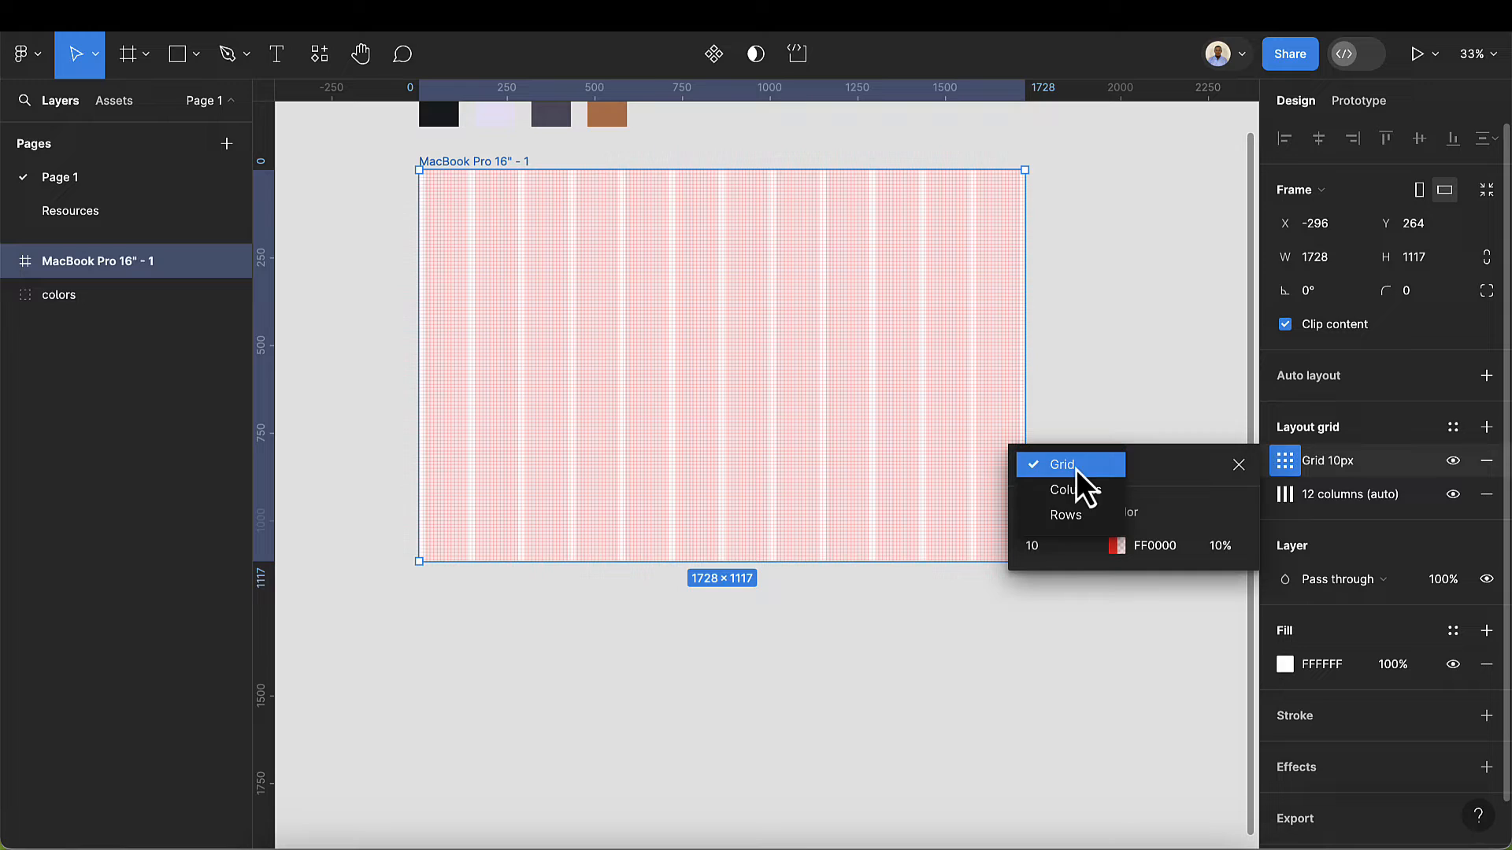
click(1069, 529)
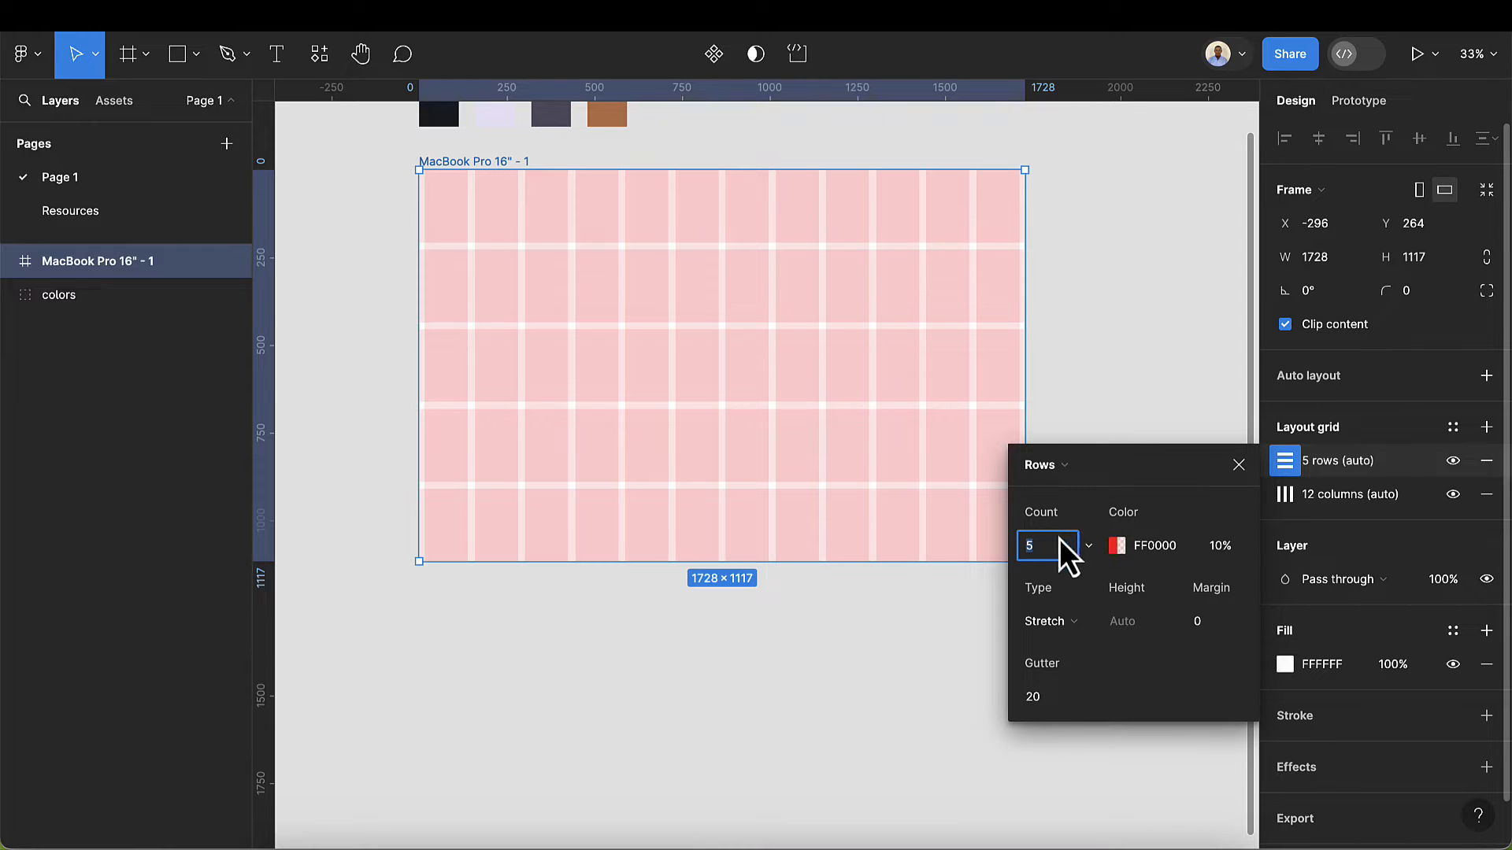
text(12)
key(Return)
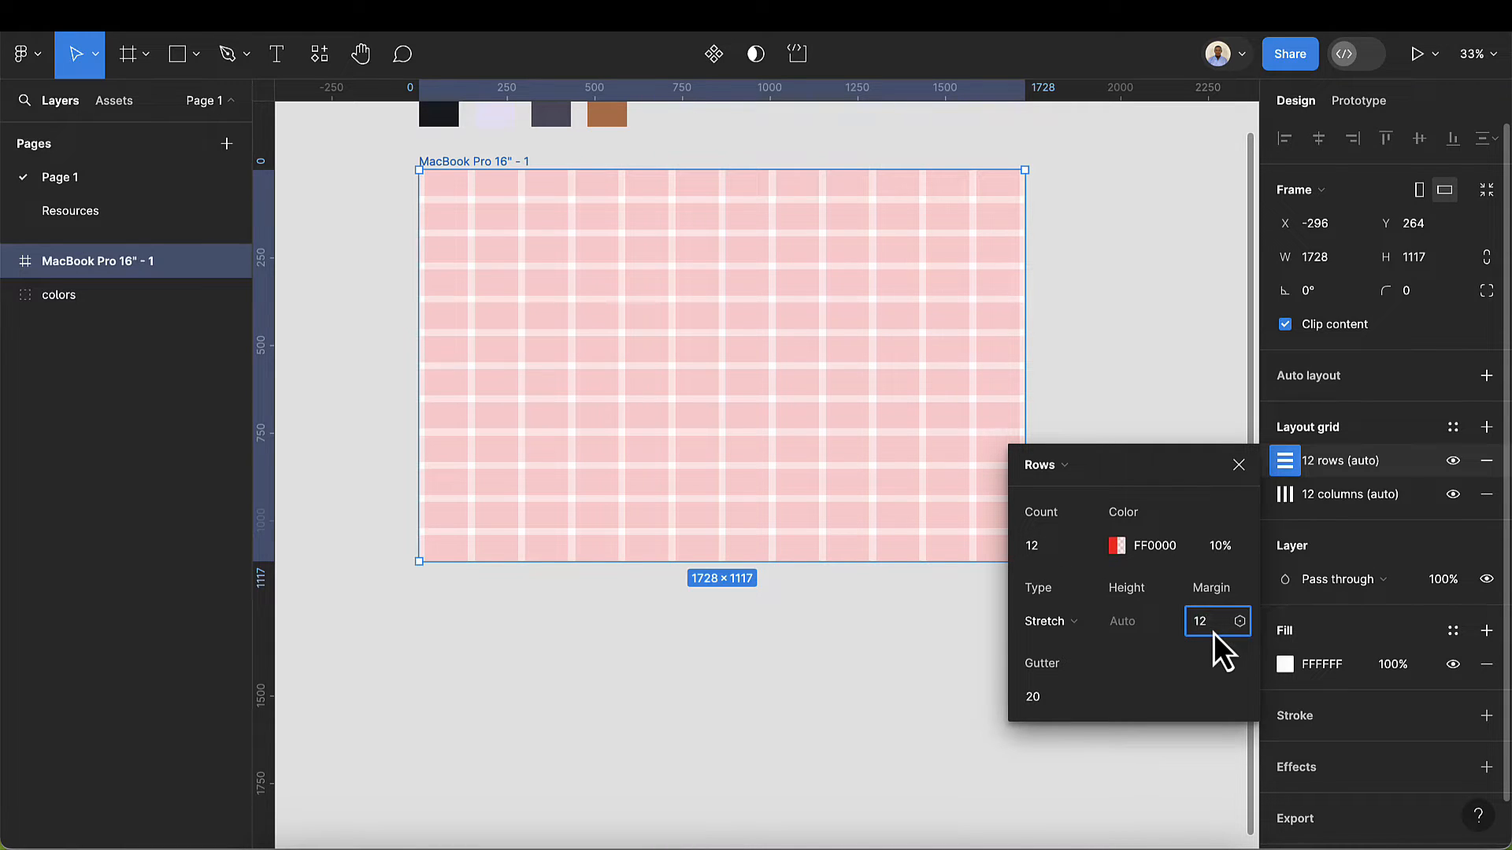
key(Return)
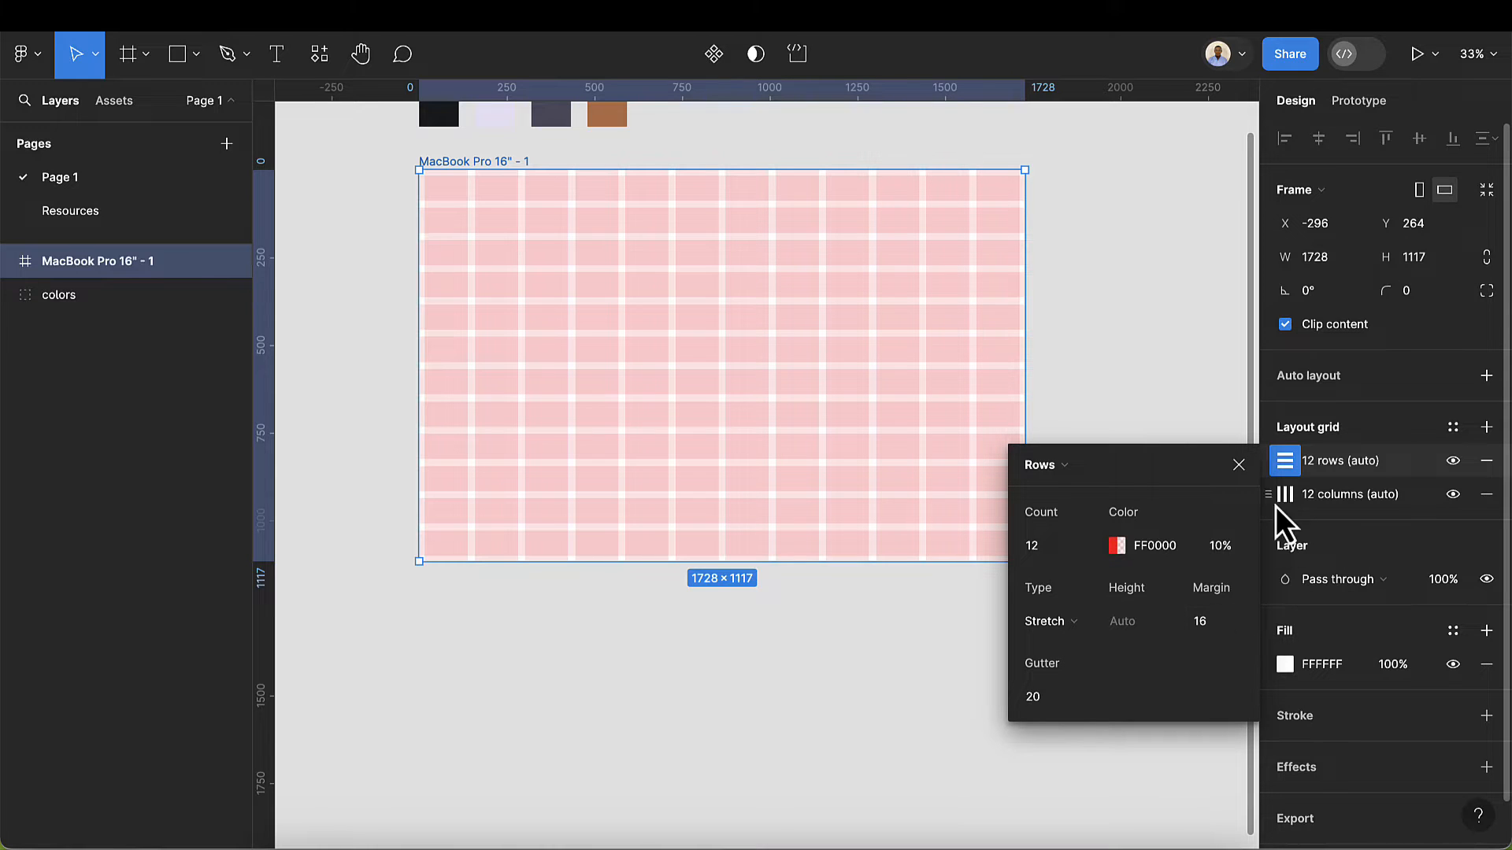
click(1240, 465)
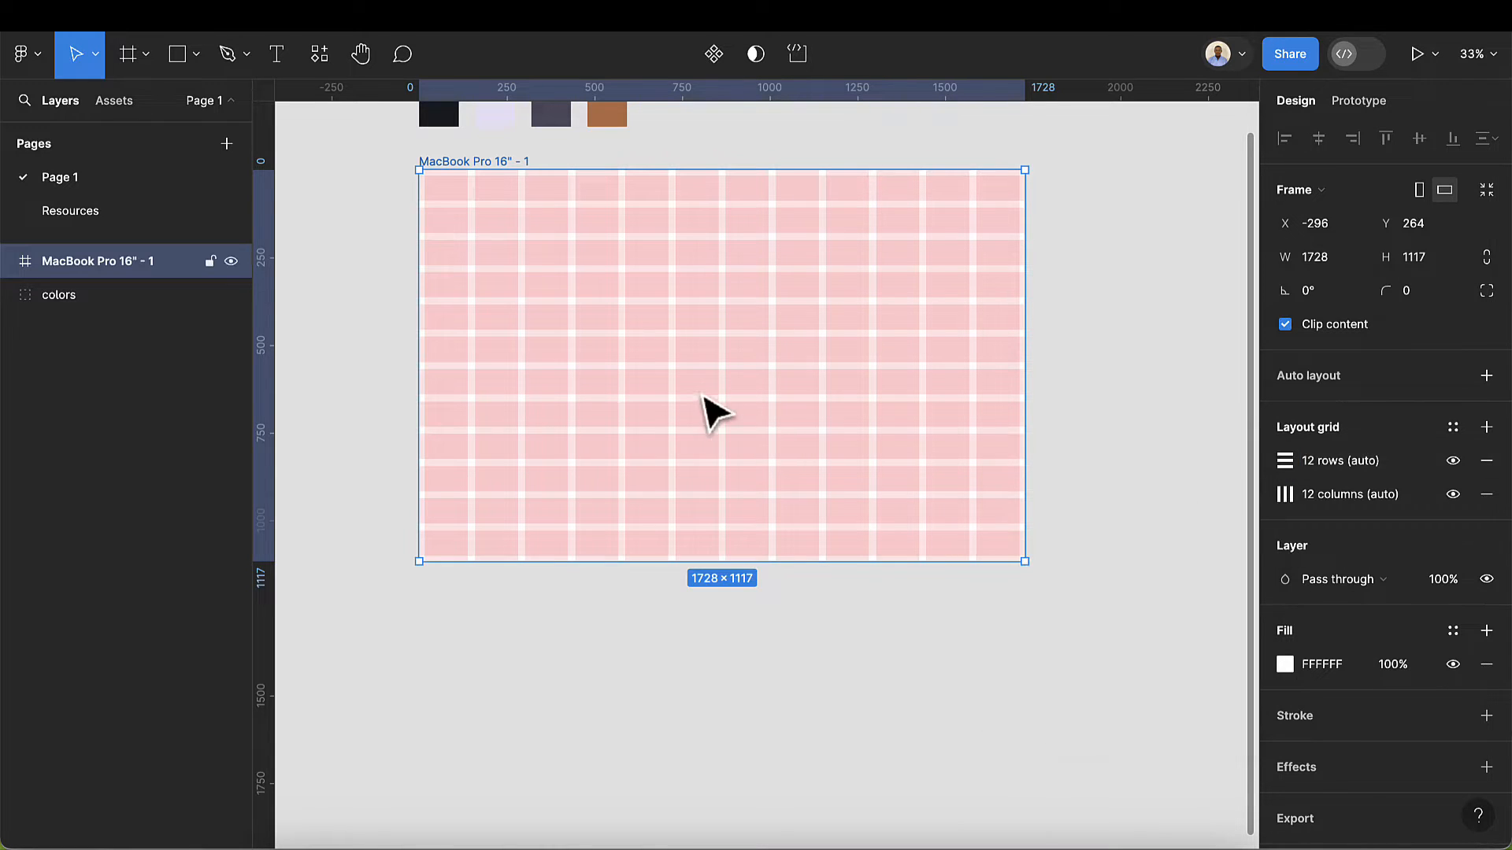
- Drag a vertical guide from the ruler to x 16, inside the frame's left edge
scroll(542, 396, up, 1)
scroll(546, 388, up, 1)
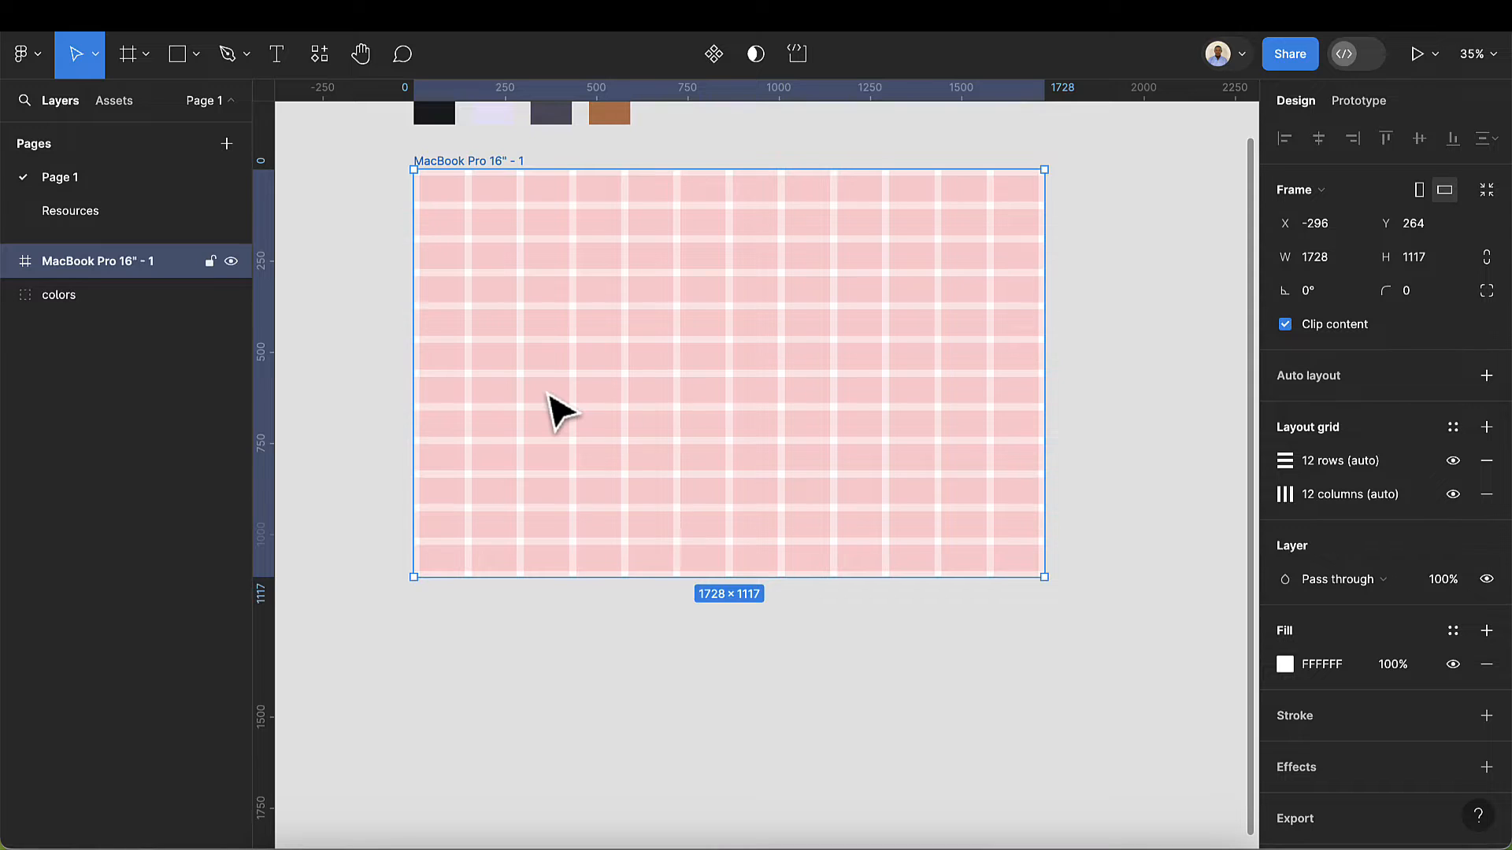
scroll(551, 406, up, 2)
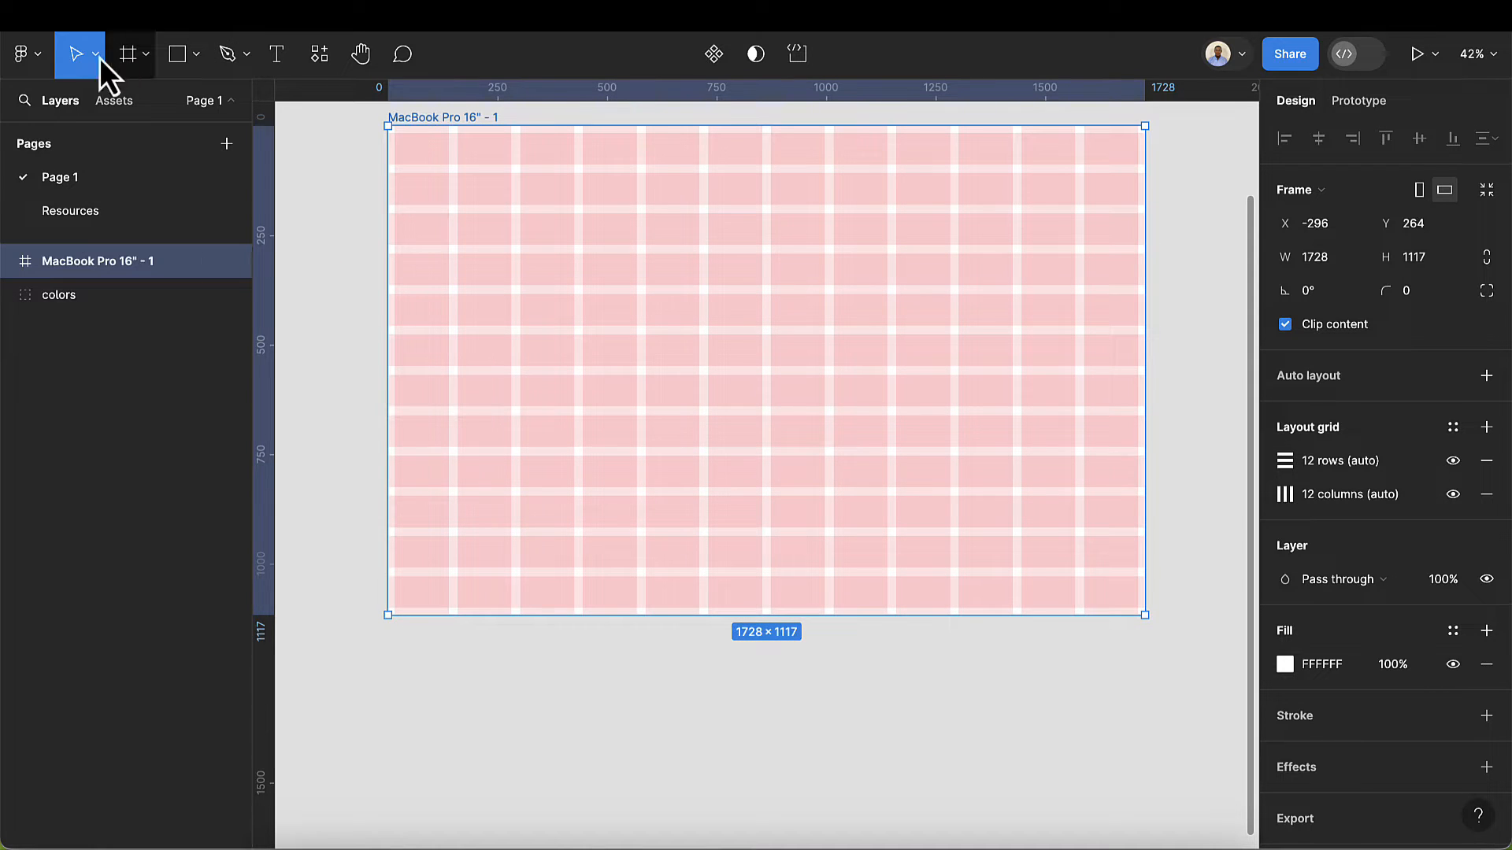
click(22, 63)
mouse_move(74, 201)
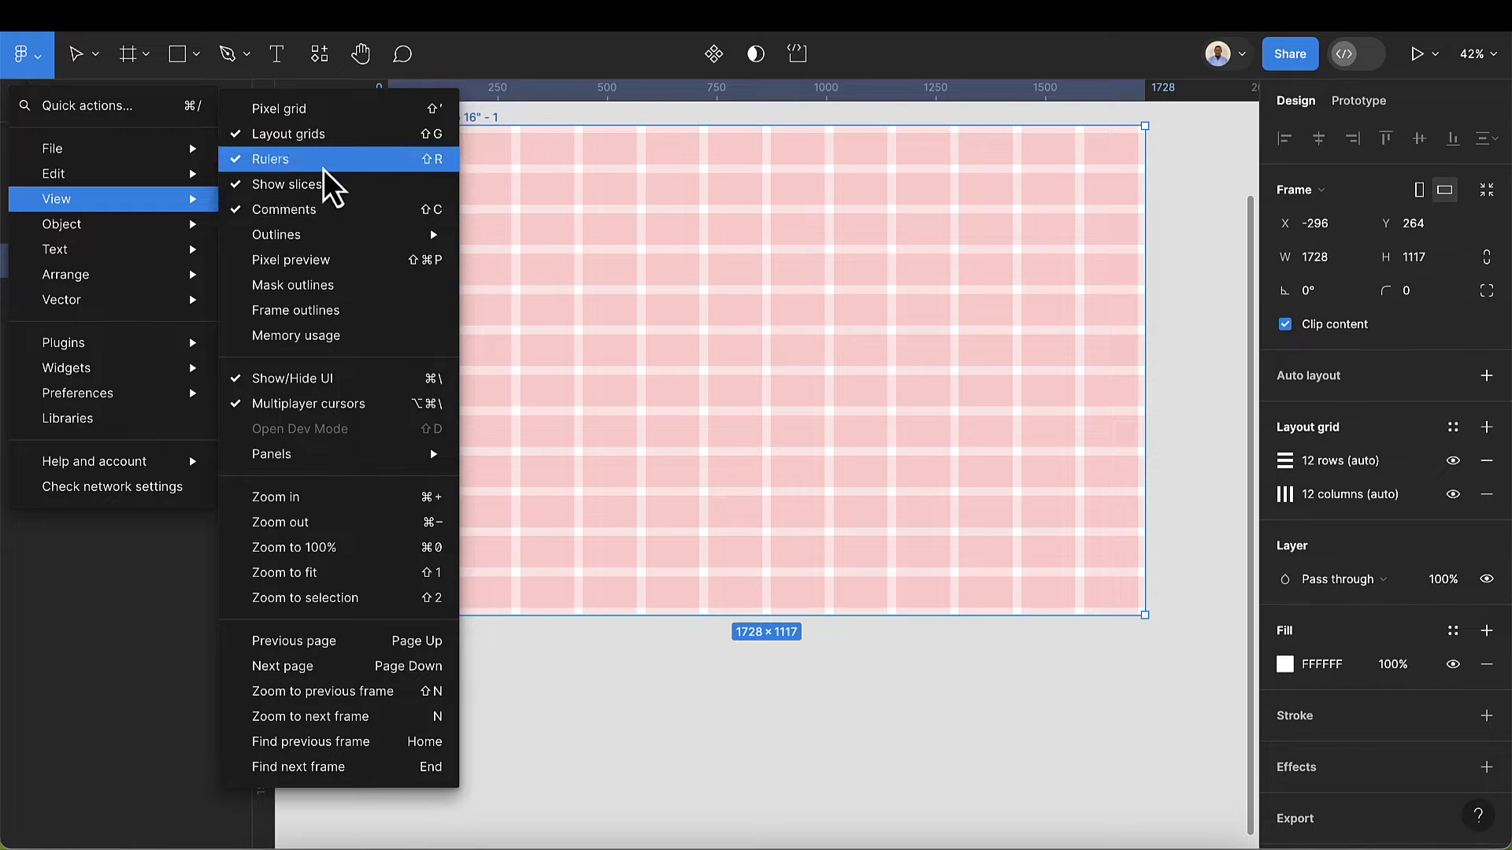
click(574, 709)
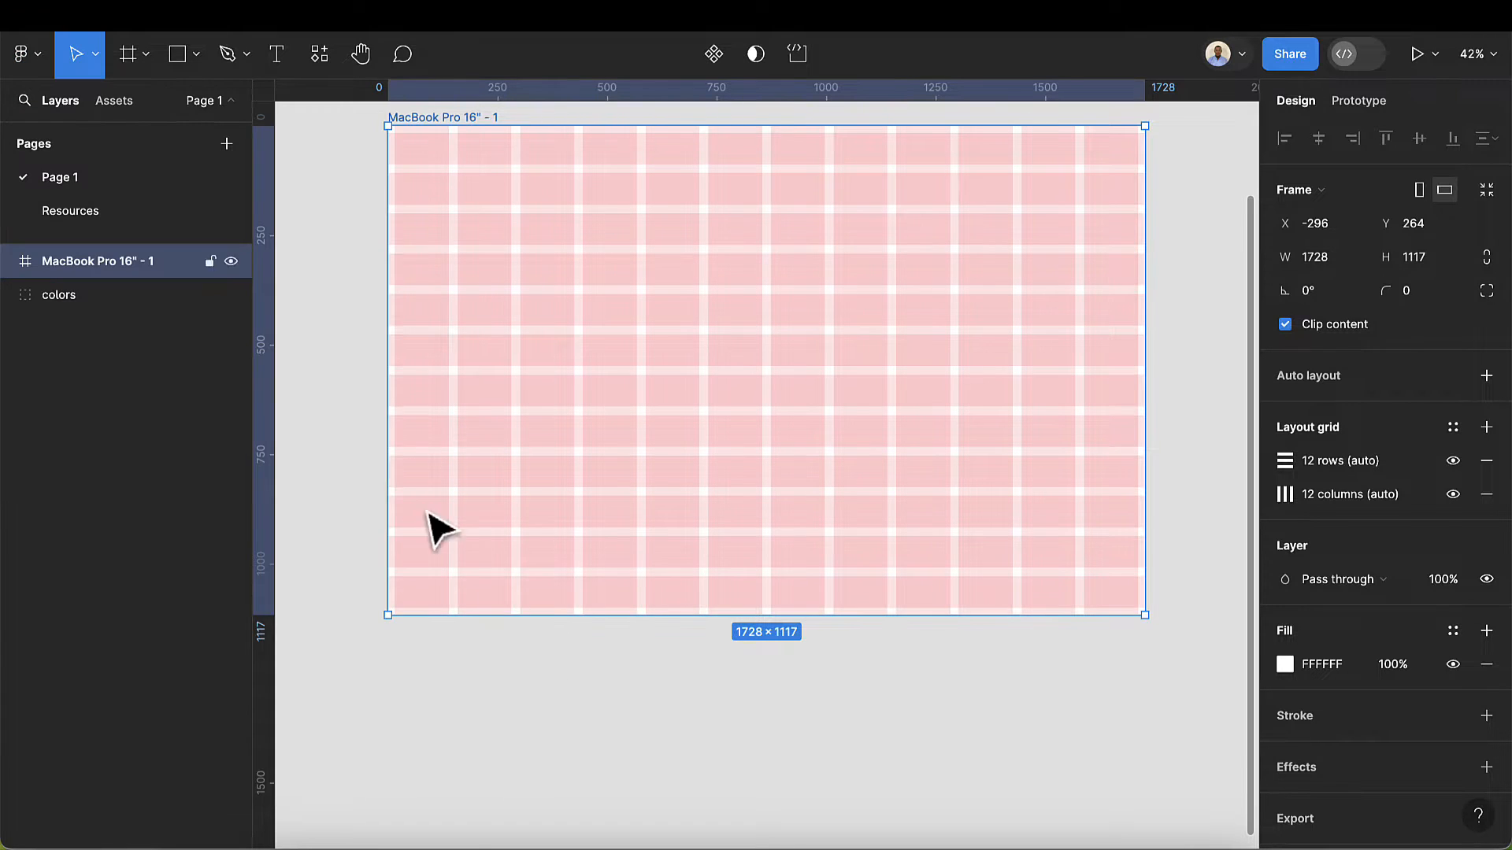
scroll(370, 415, up, 1)
scroll(377, 426, up, 1)
drag(259, 386, 397, 392)
scroll(393, 394, up, 10)
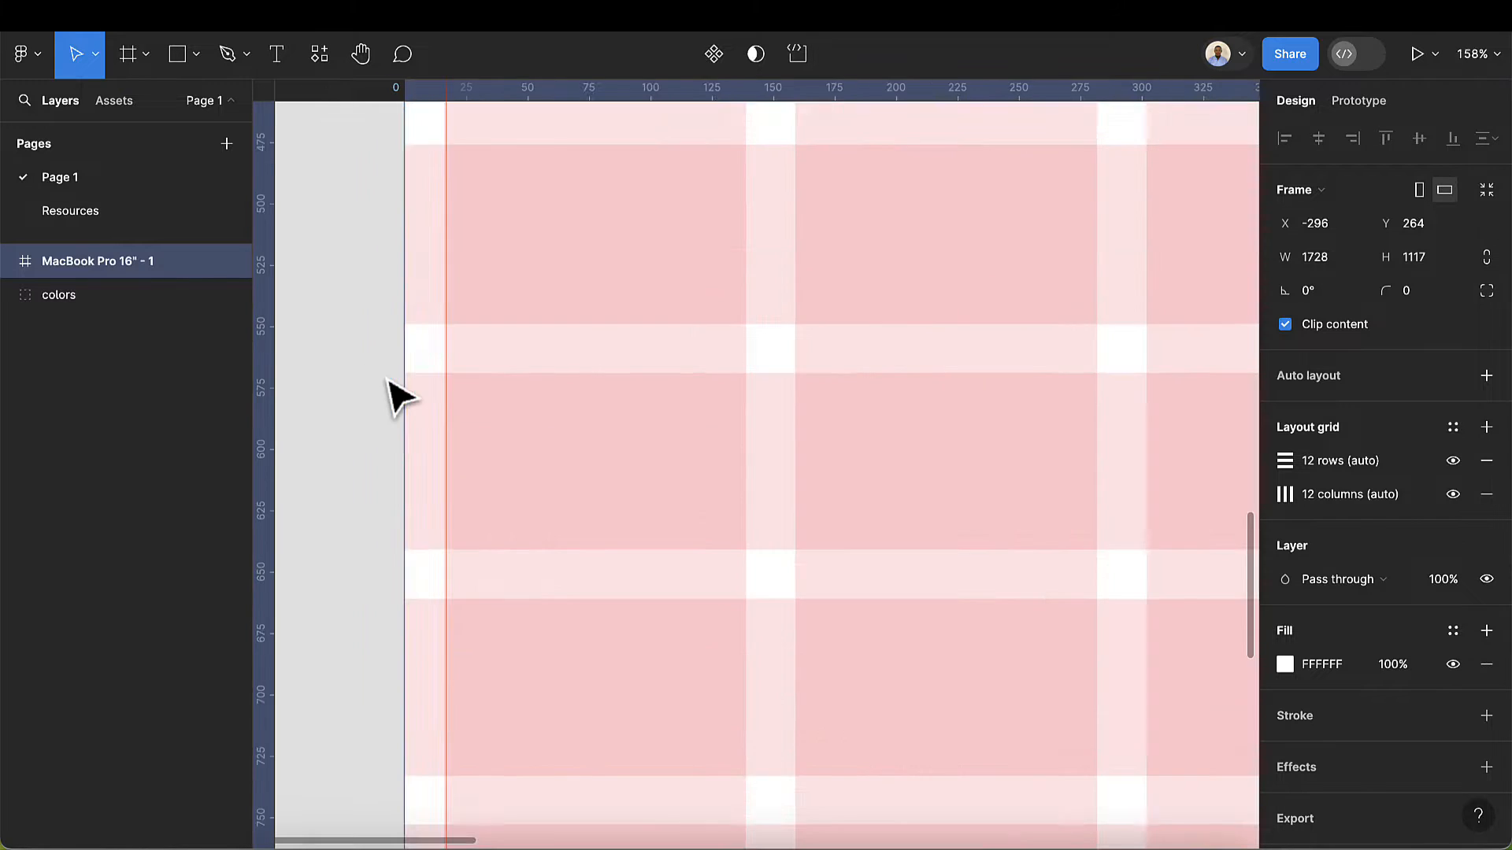
scroll(700, 366, up, 5)
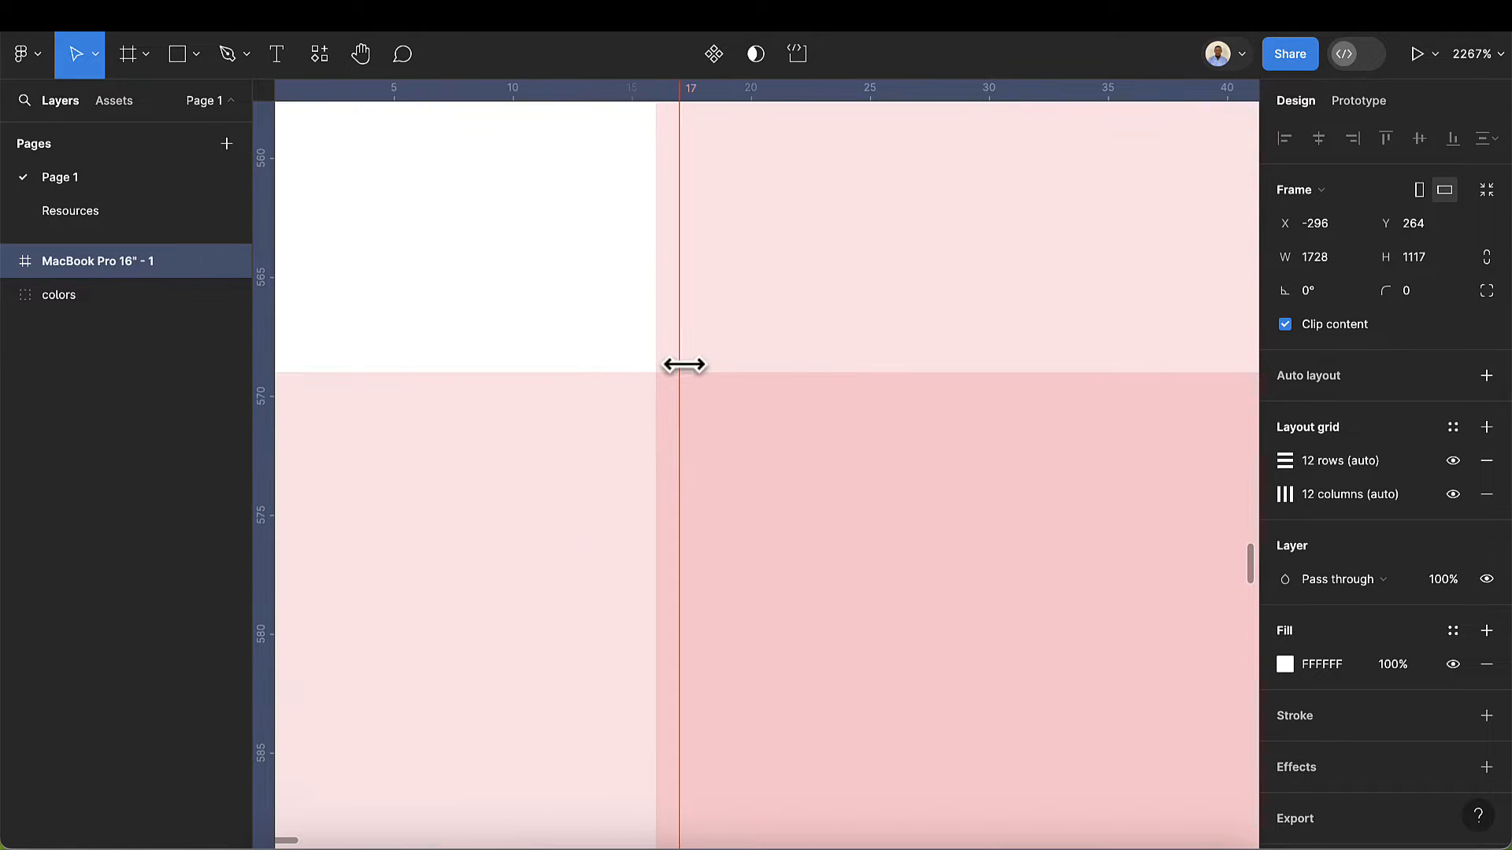
drag(685, 363, 663, 369)
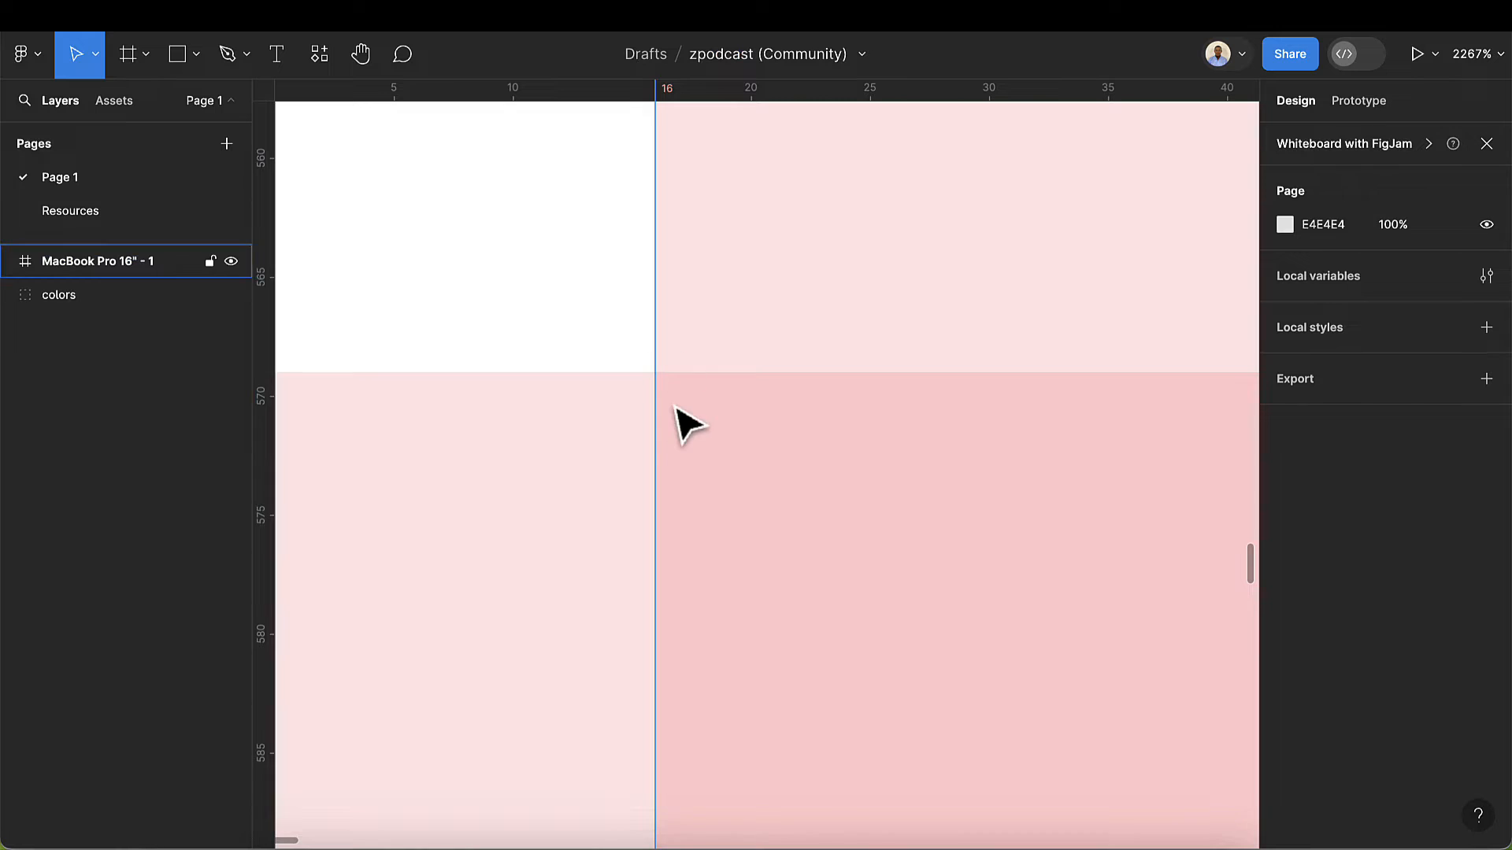
scroll(673, 405, down, 15)
scroll(673, 406, down, 6)
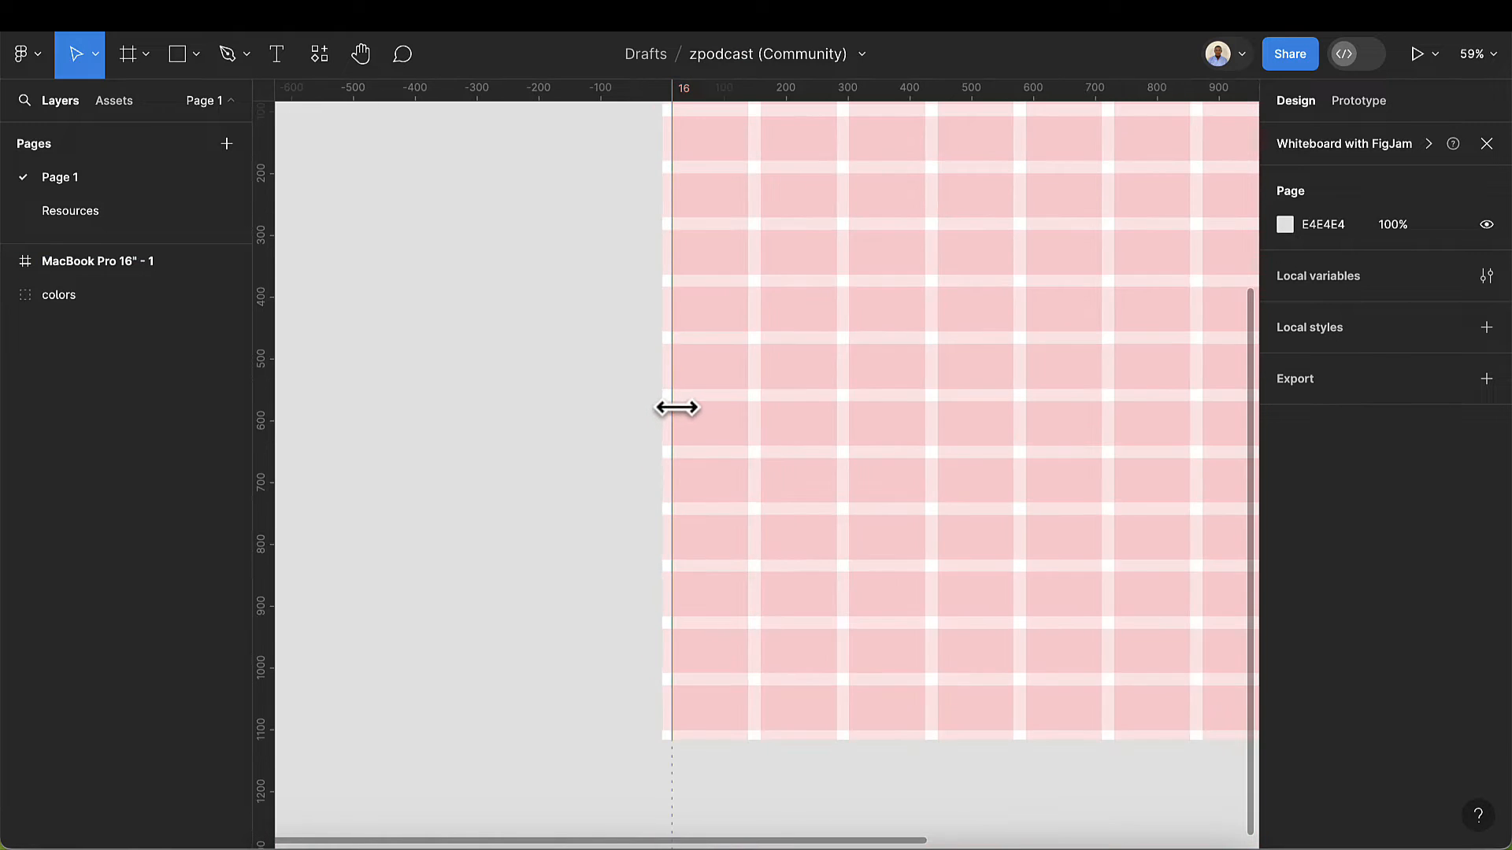
- Add a vertical guide at x 1712 near the frame's right edge
click(681, 430)
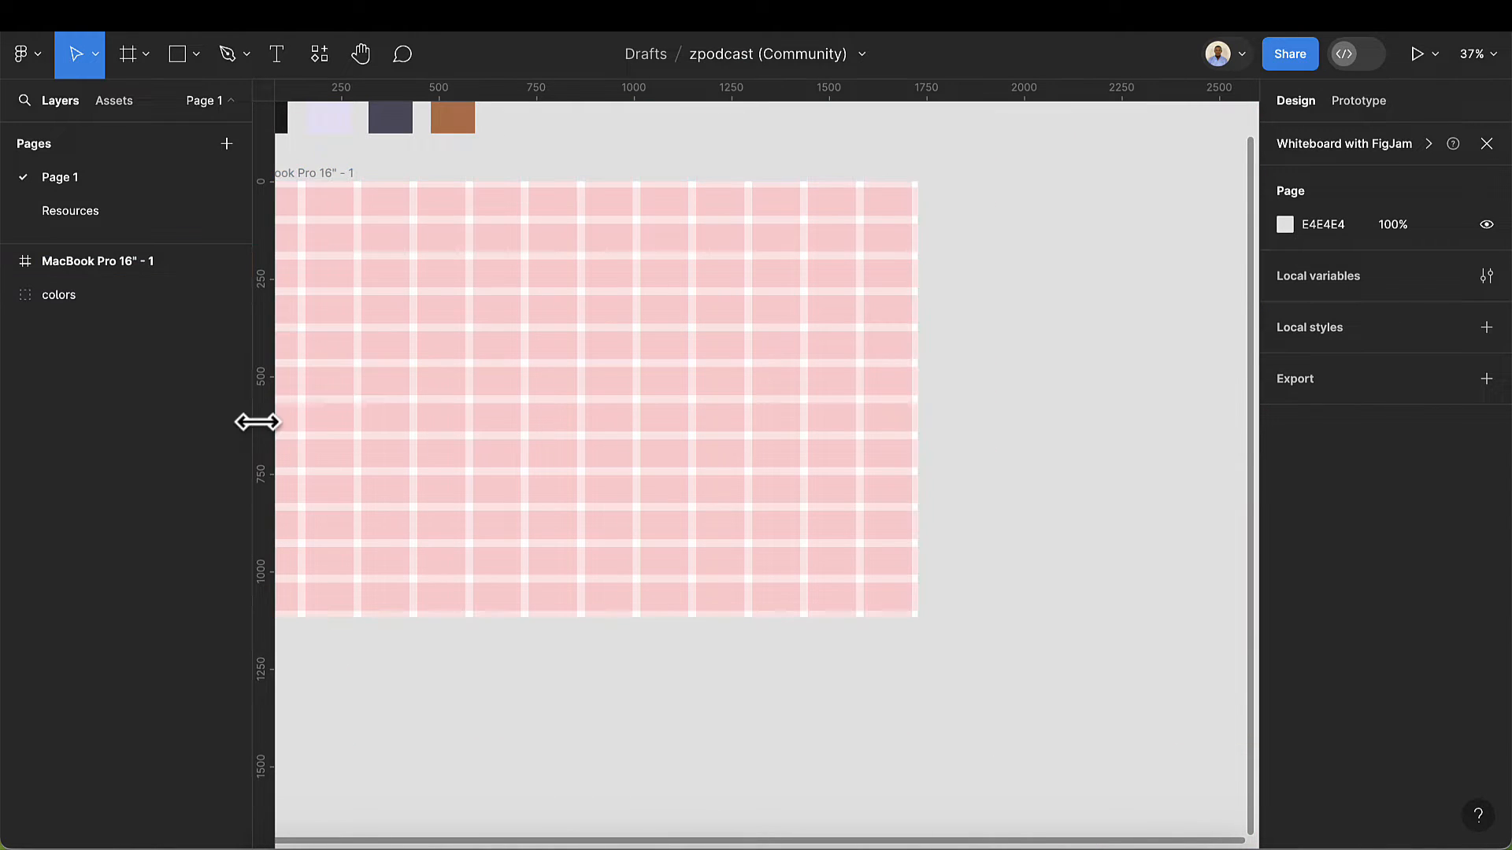
drag(258, 422, 1009, 423)
scroll(896, 422, up, 2)
scroll(896, 422, up, 5)
scroll(1008, 423, up, 3)
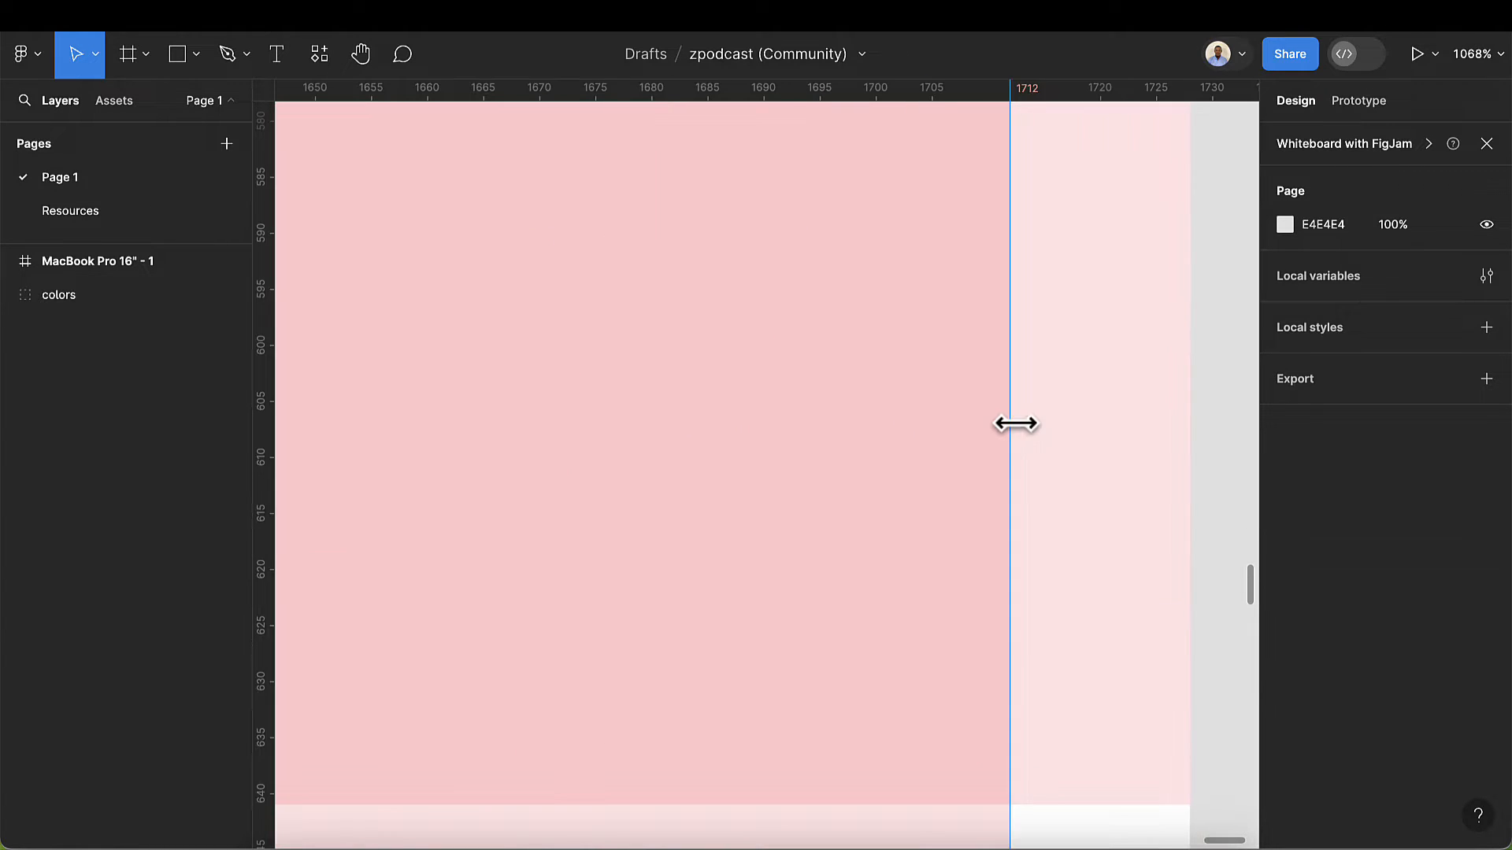
scroll(1015, 422, down, 15)
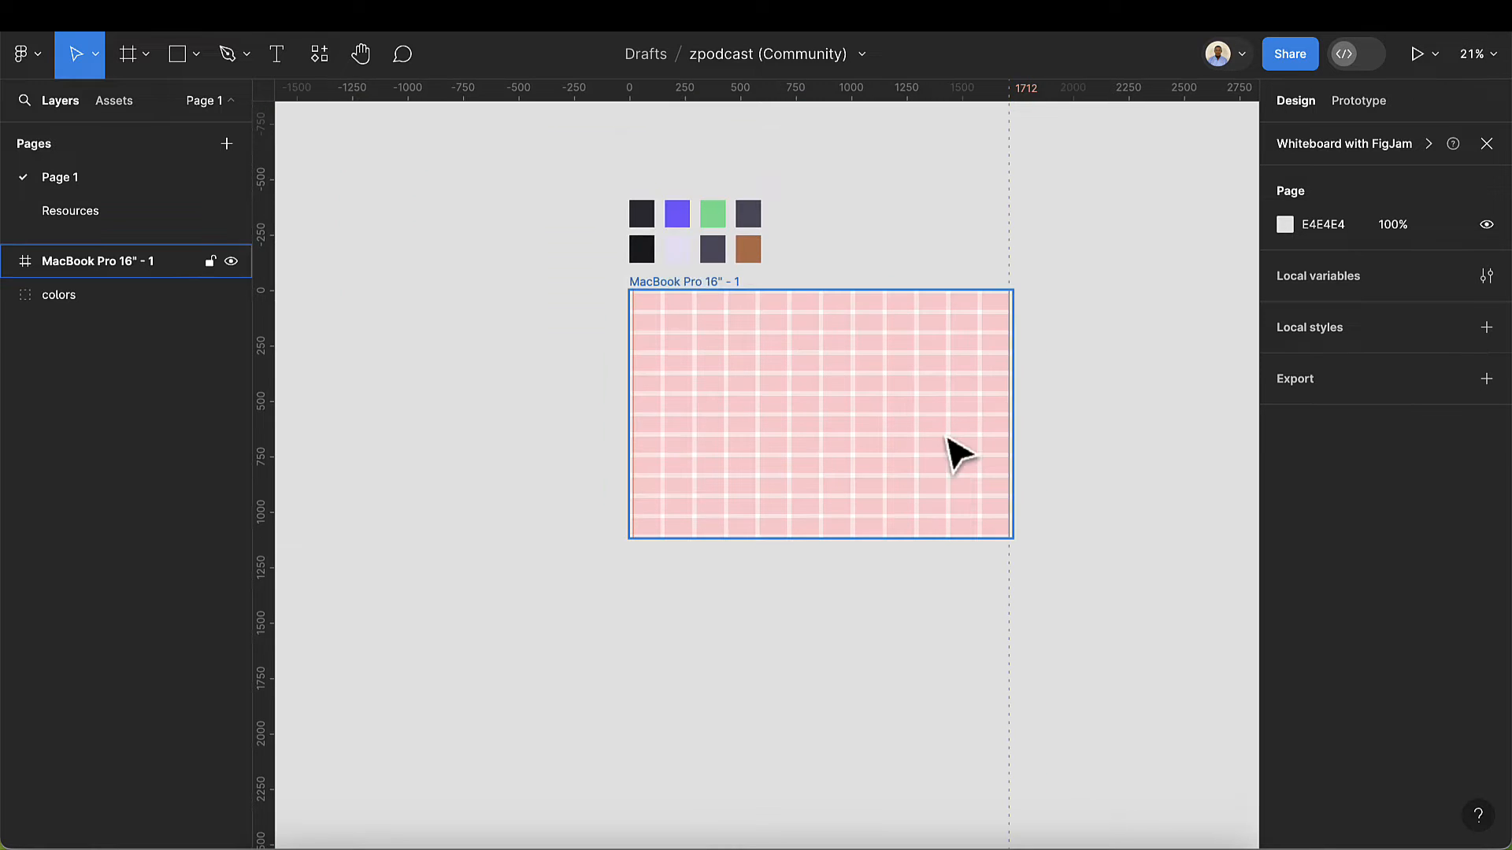
scroll(839, 338, up, 2)
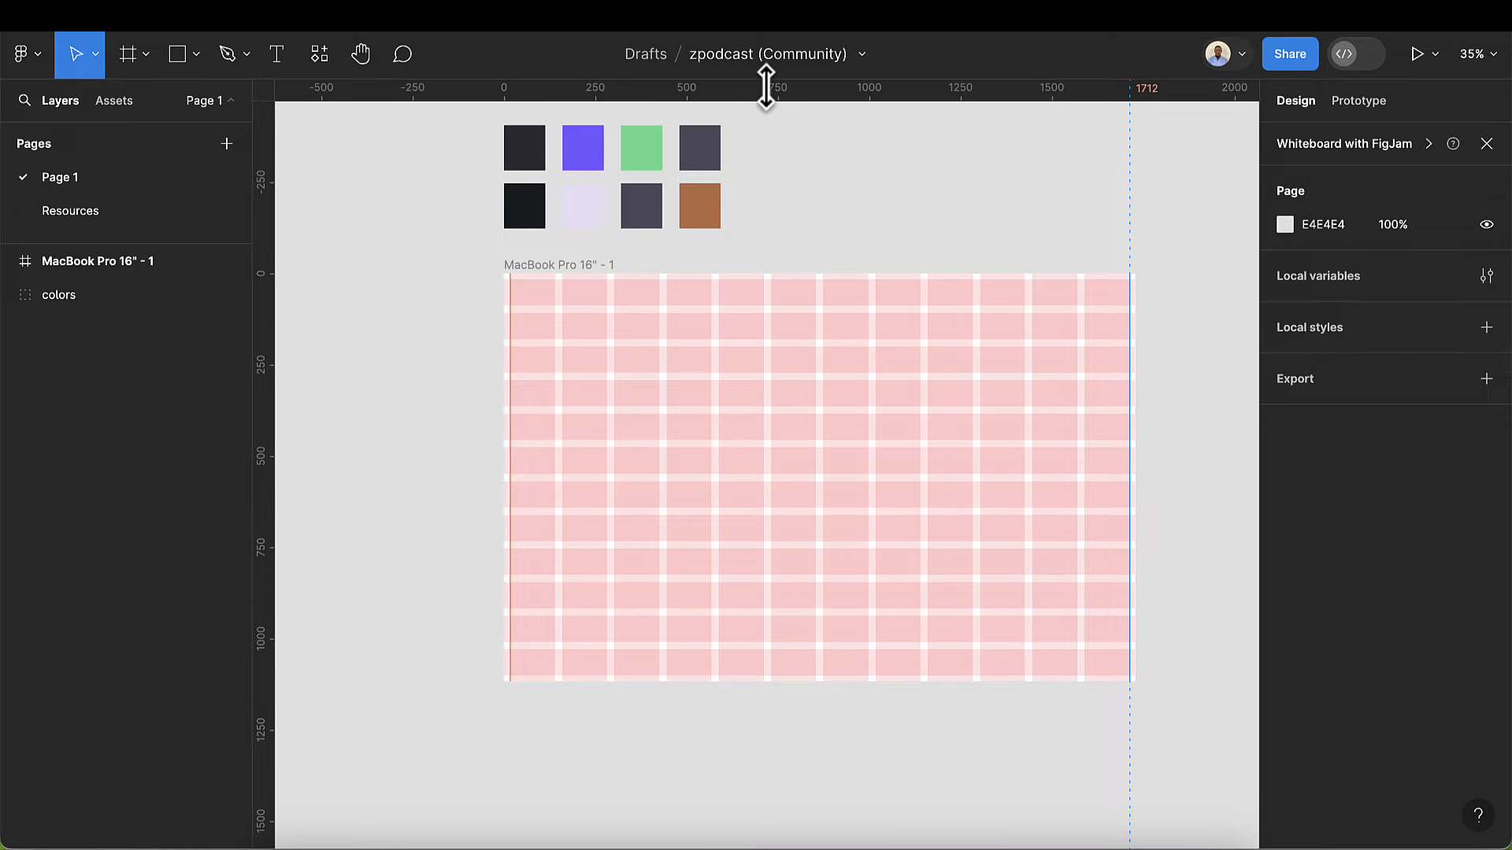
- Add horizontal guides at y 16 and y 1101 for the top and bottom margins
drag(766, 86, 766, 287)
drag(753, 91, 800, 678)
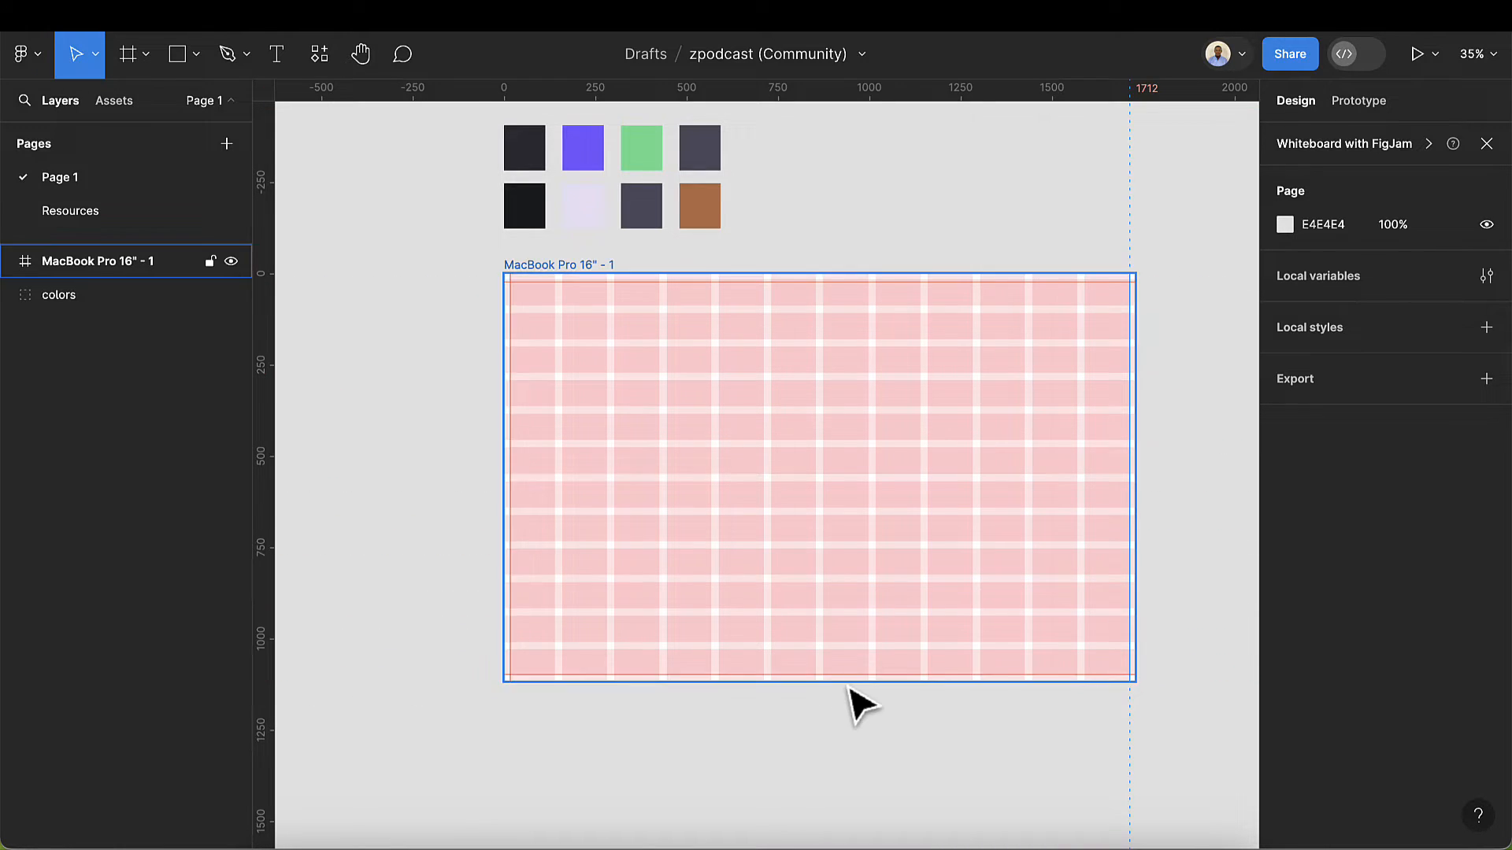
scroll(861, 705, up, 15)
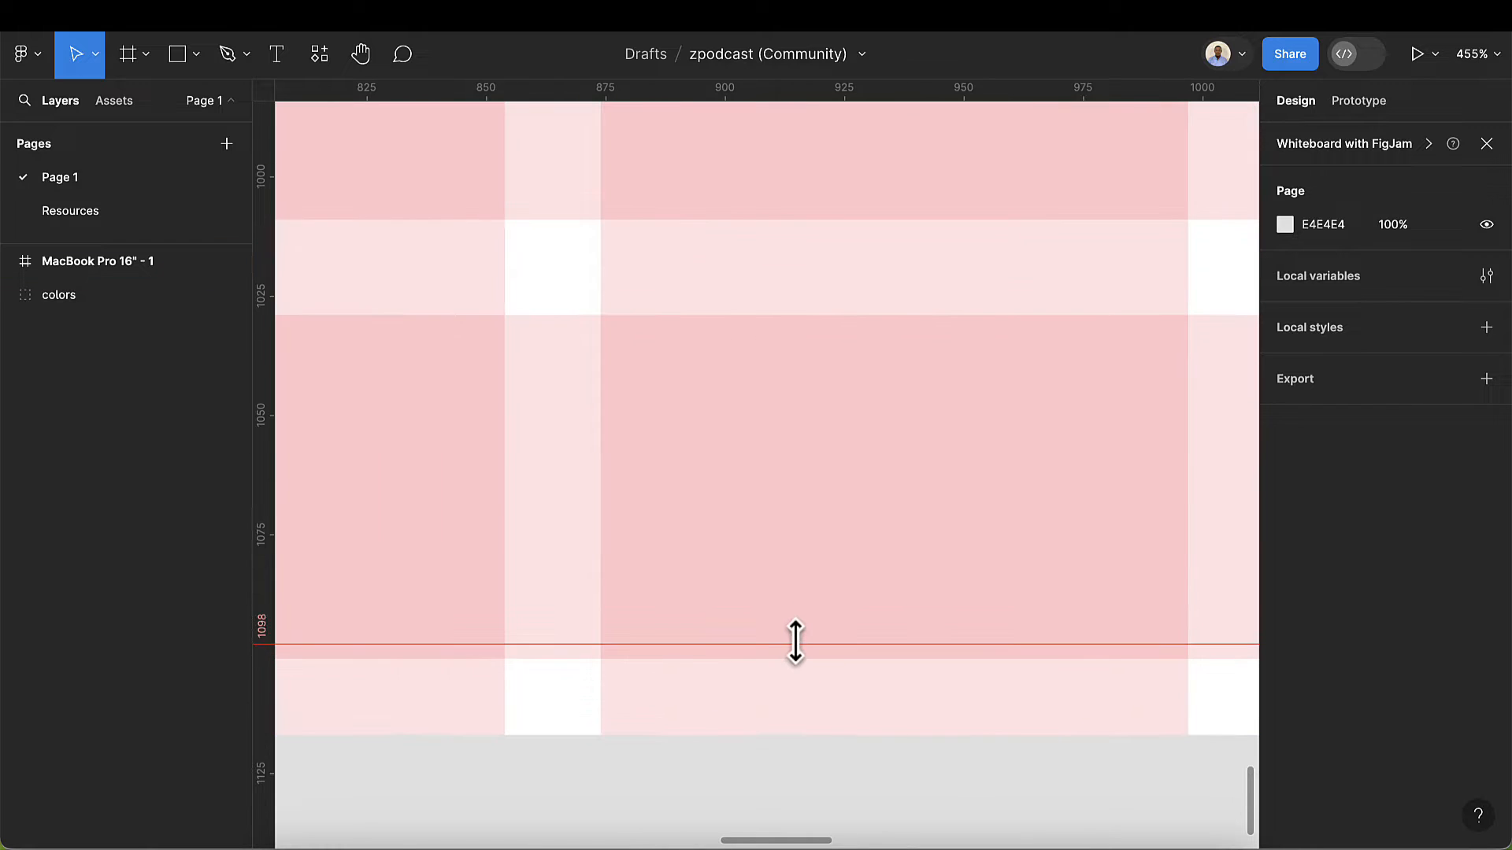
drag(796, 650, 799, 662)
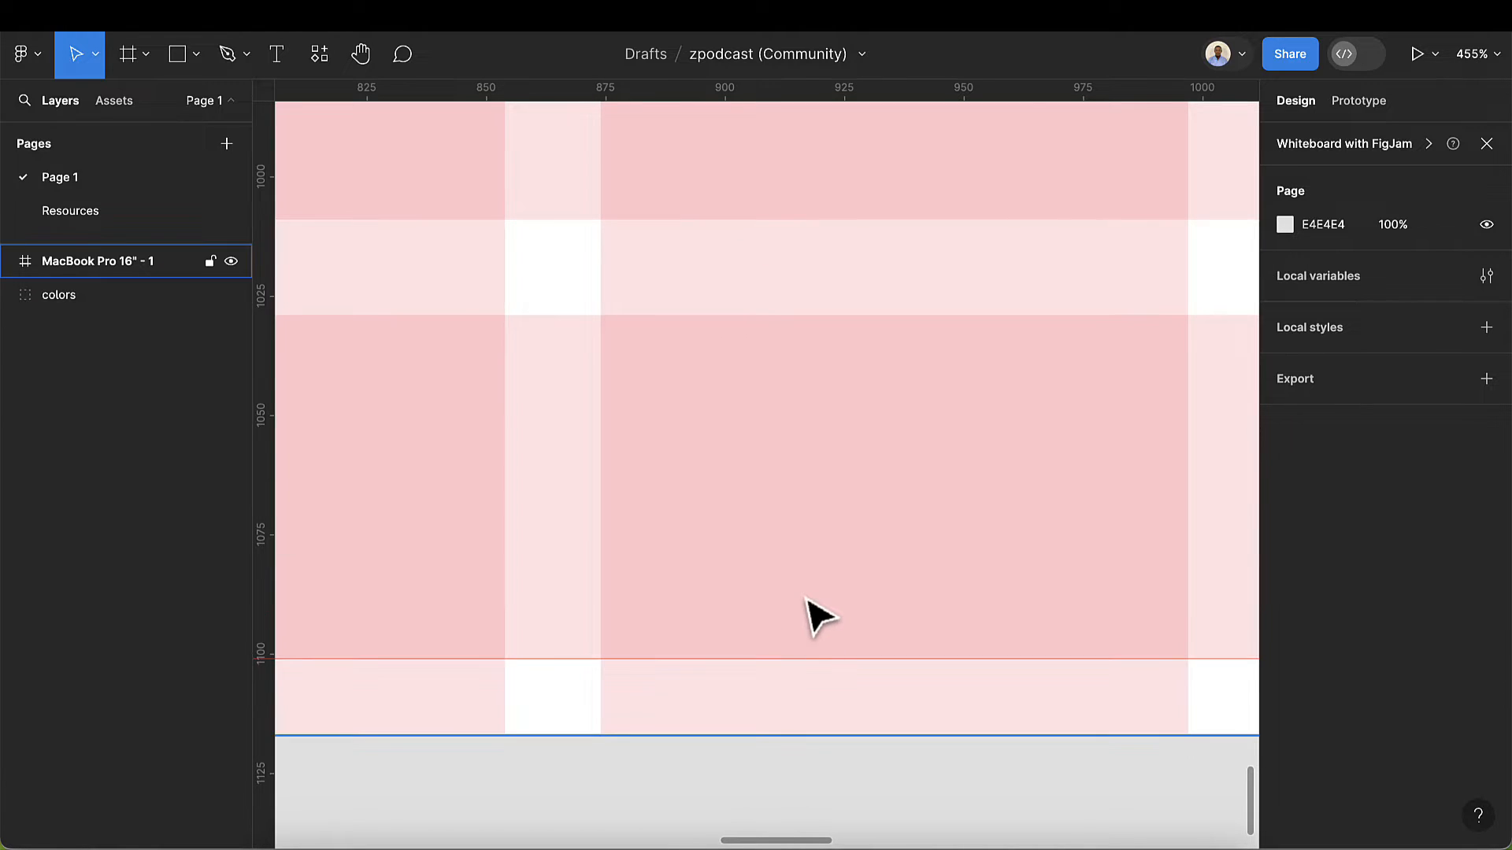
scroll(810, 410, down, 15)
scroll(811, 429, up, 3)
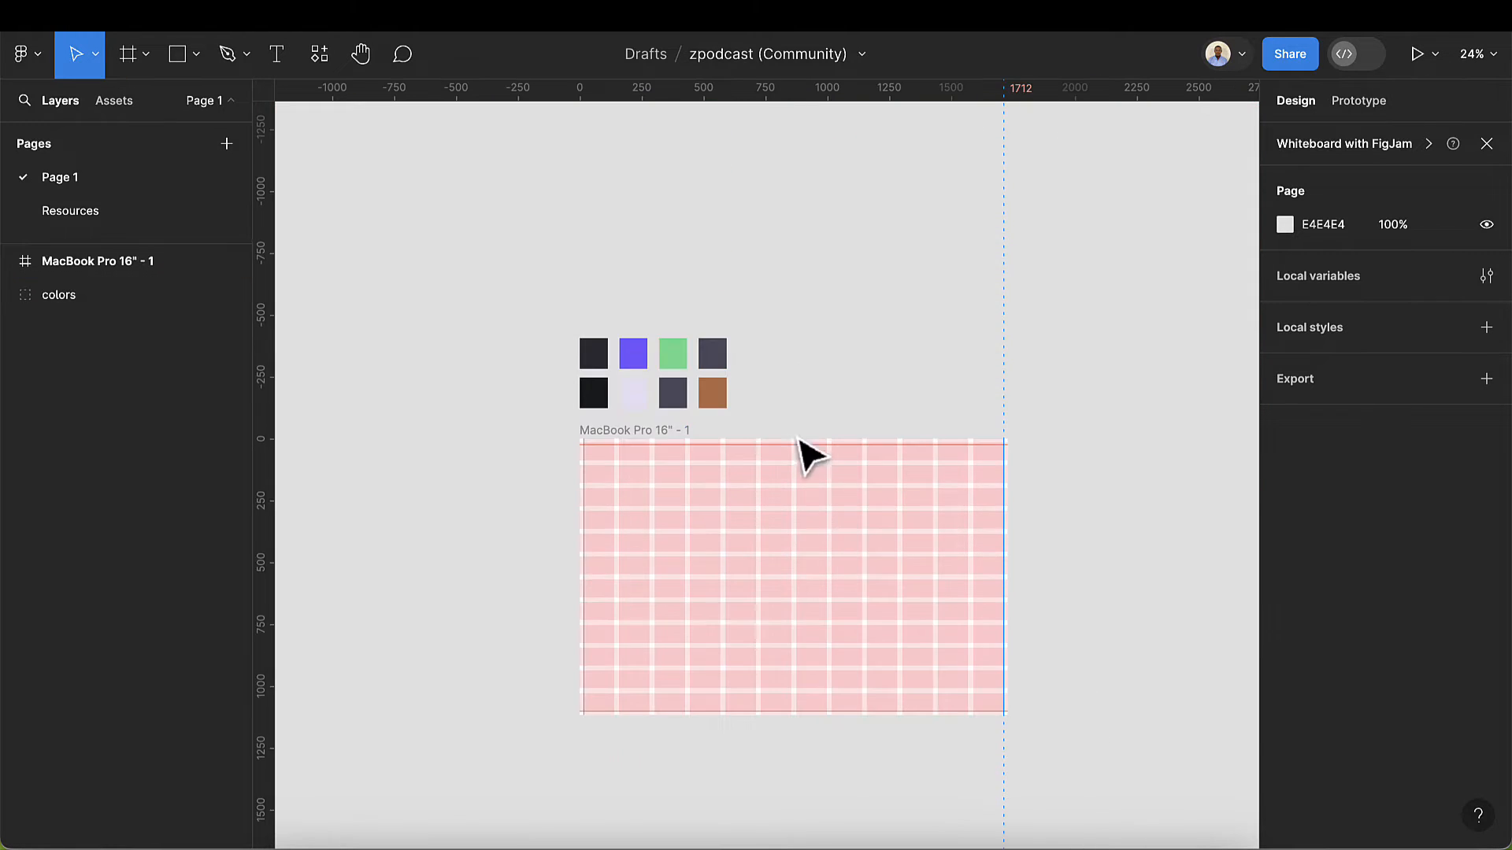
scroll(800, 473, up, 10)
drag(784, 413, 784, 398)
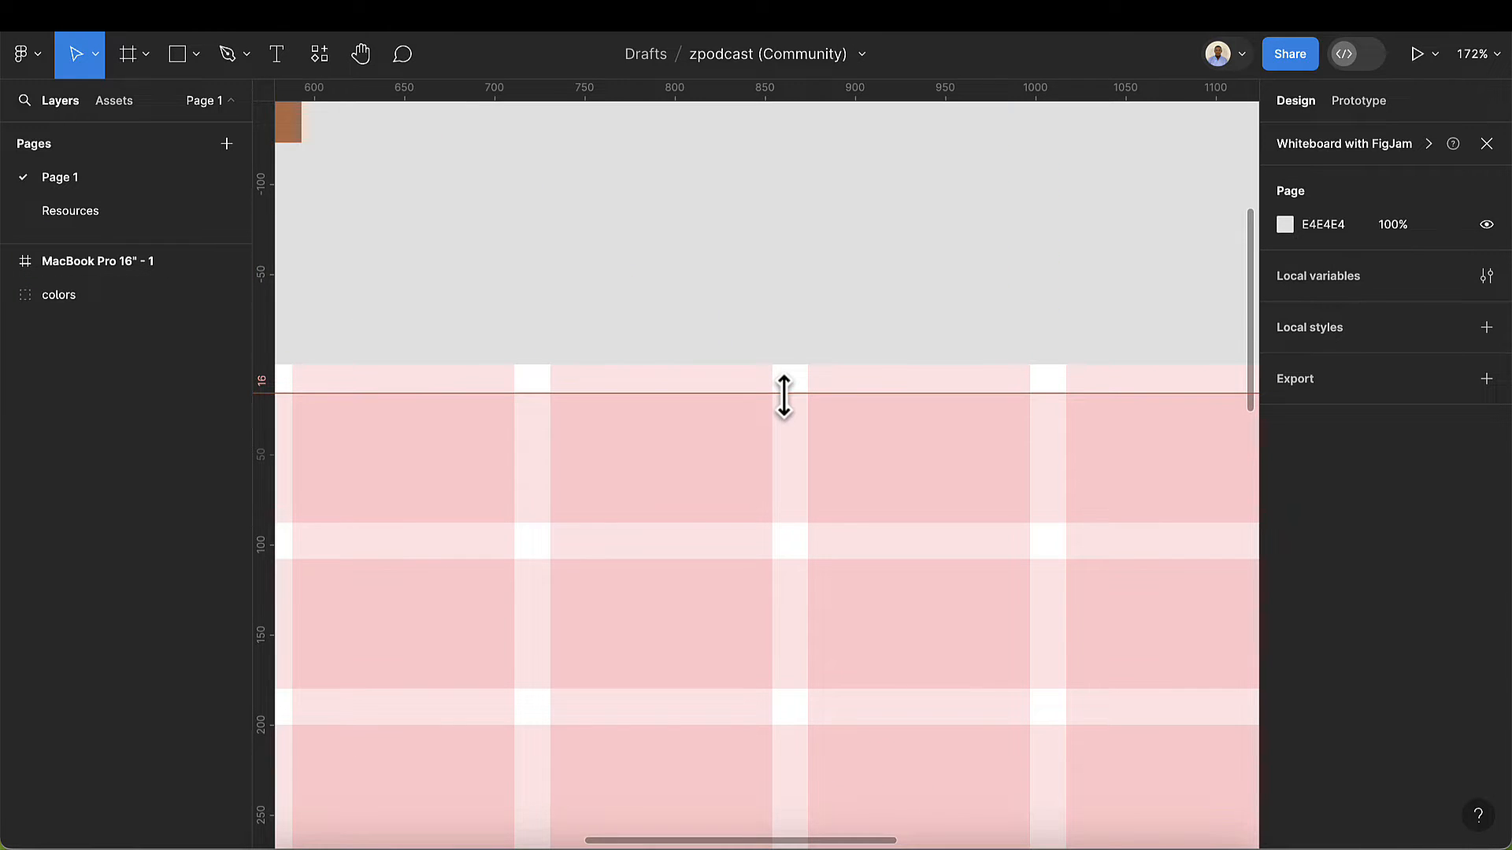
scroll(780, 437, down, 10)
scroll(784, 461, down, 3)
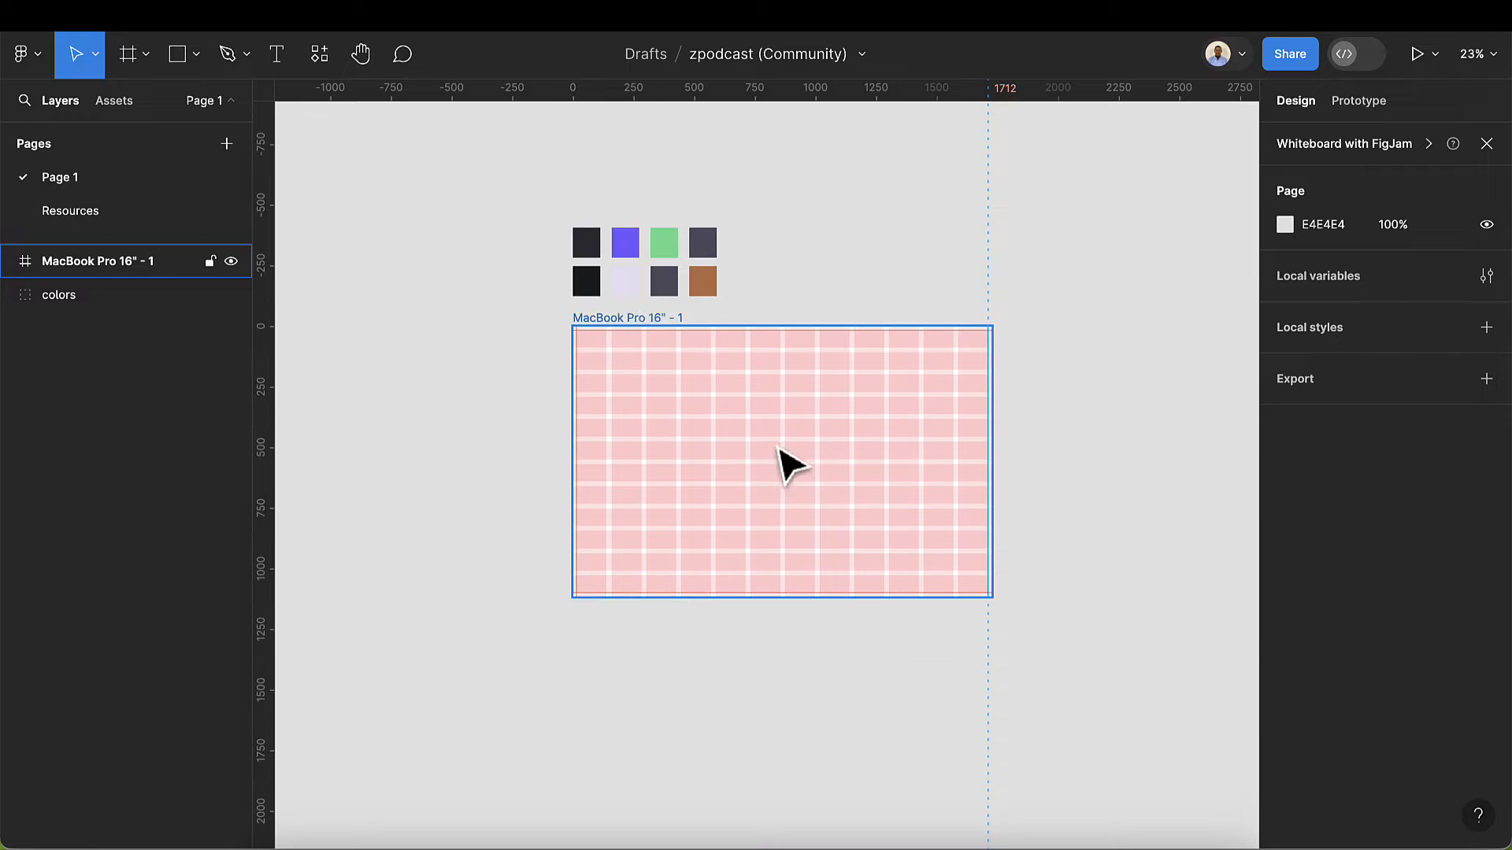
click(642, 319)
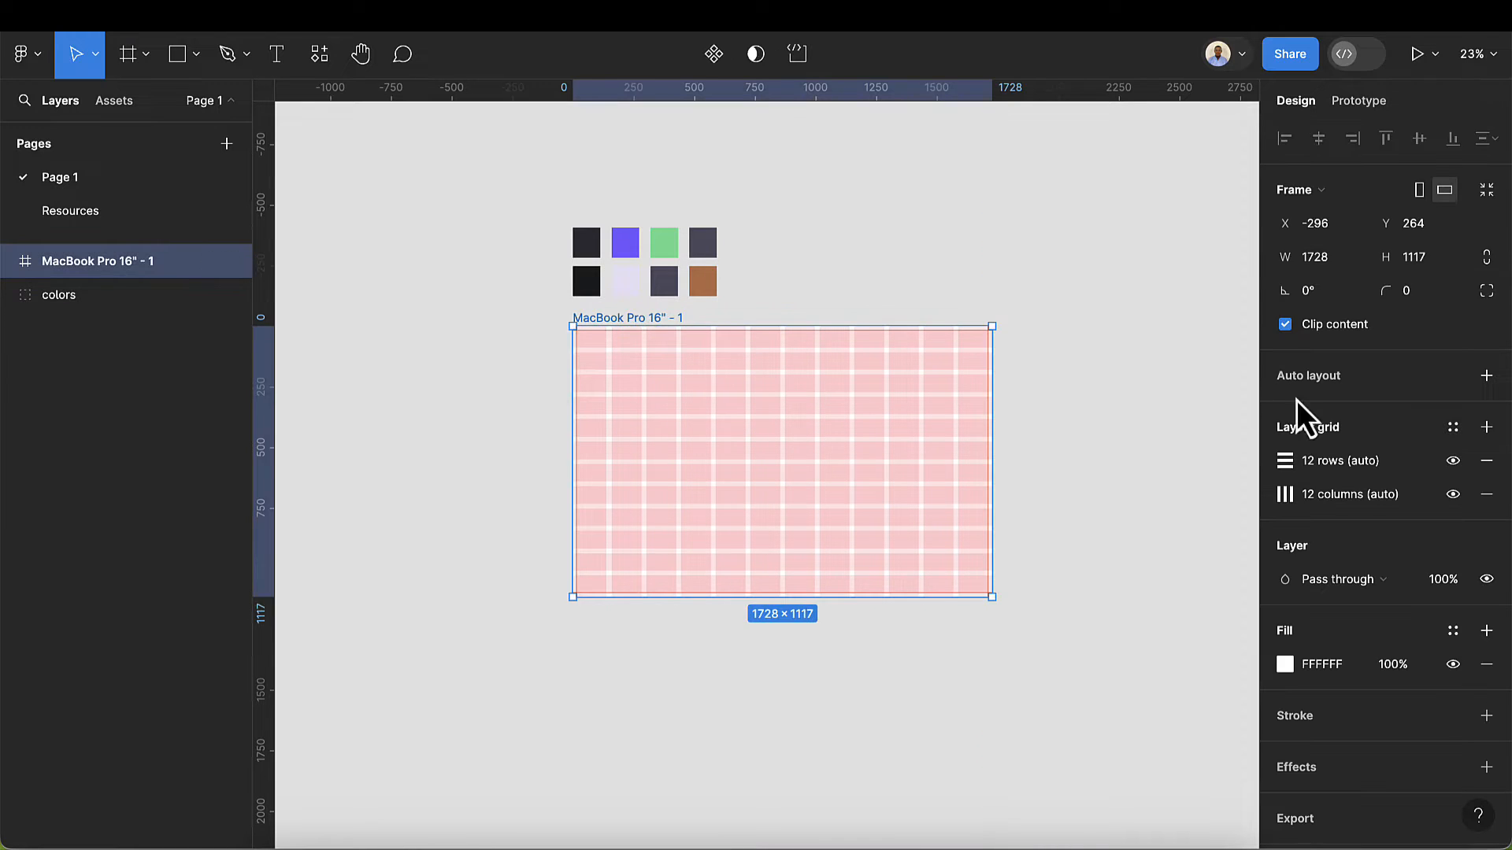
- Hide the frame's row and column layout grids
click(1452, 461)
click(1453, 494)
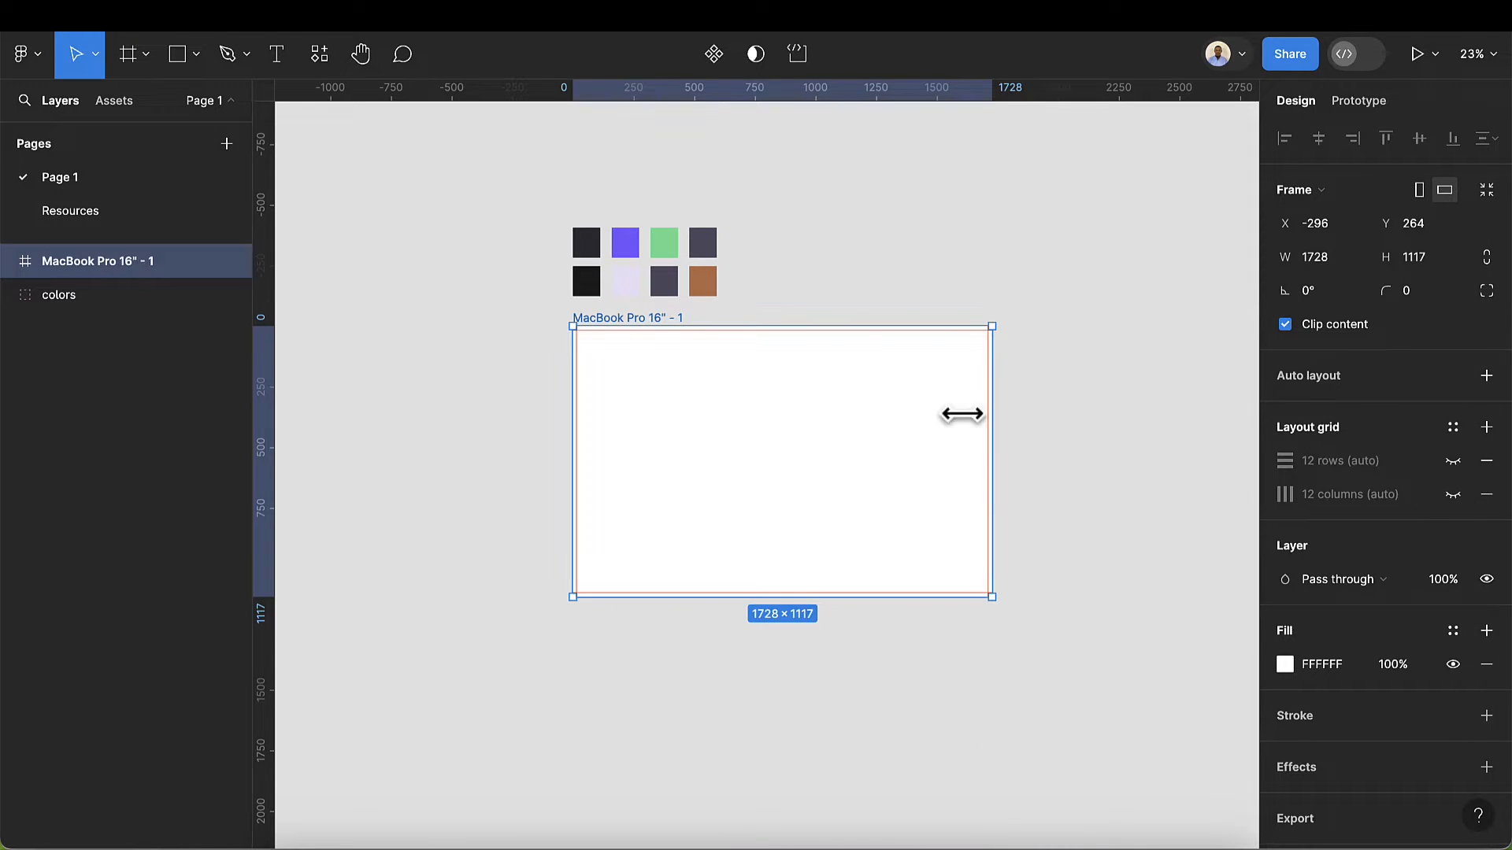
scroll(890, 409, up, 3)
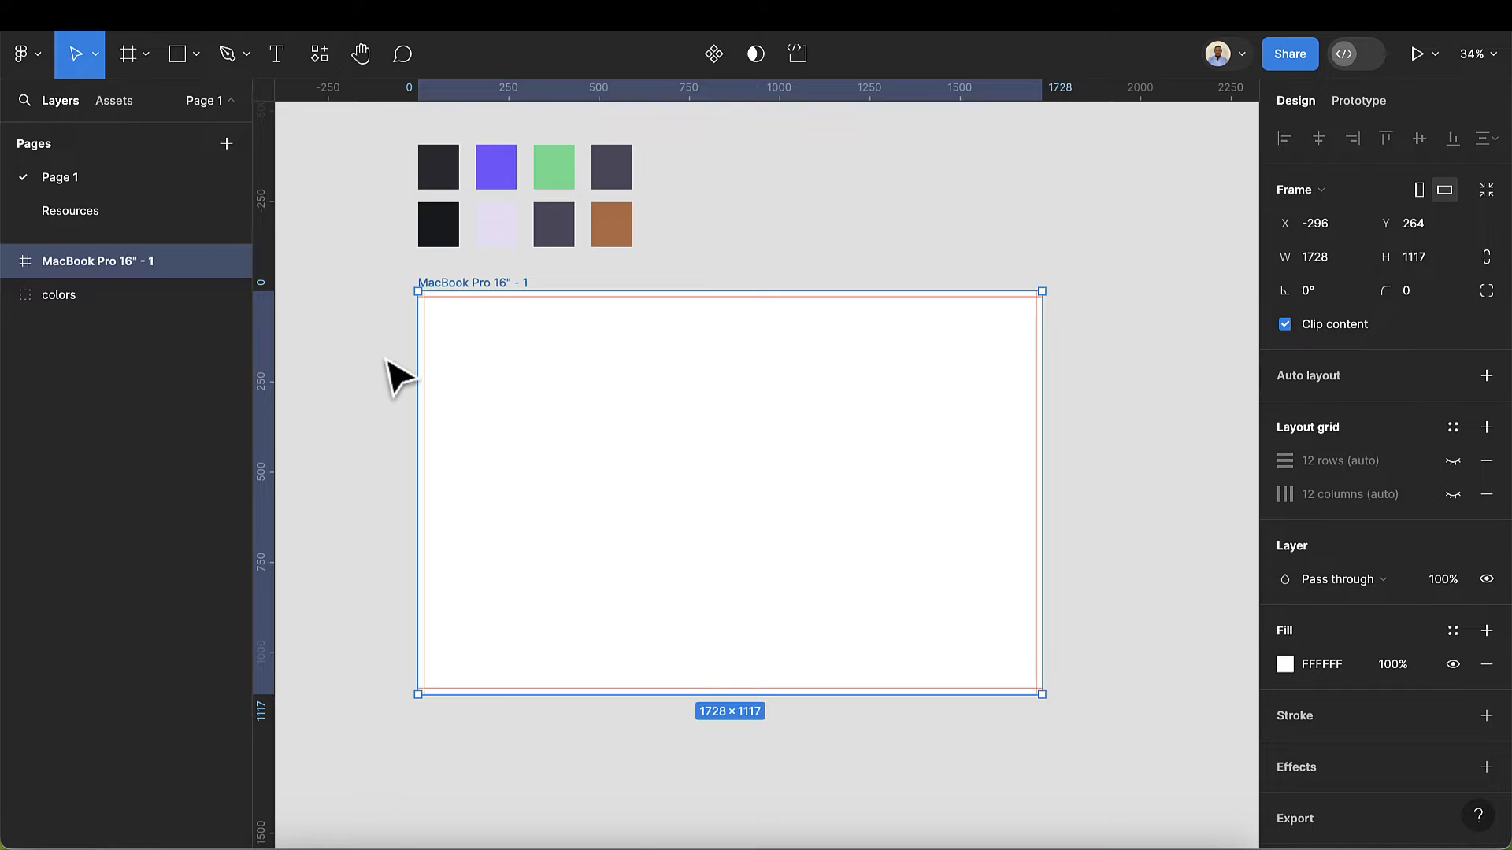
scroll(398, 377, up, 5)
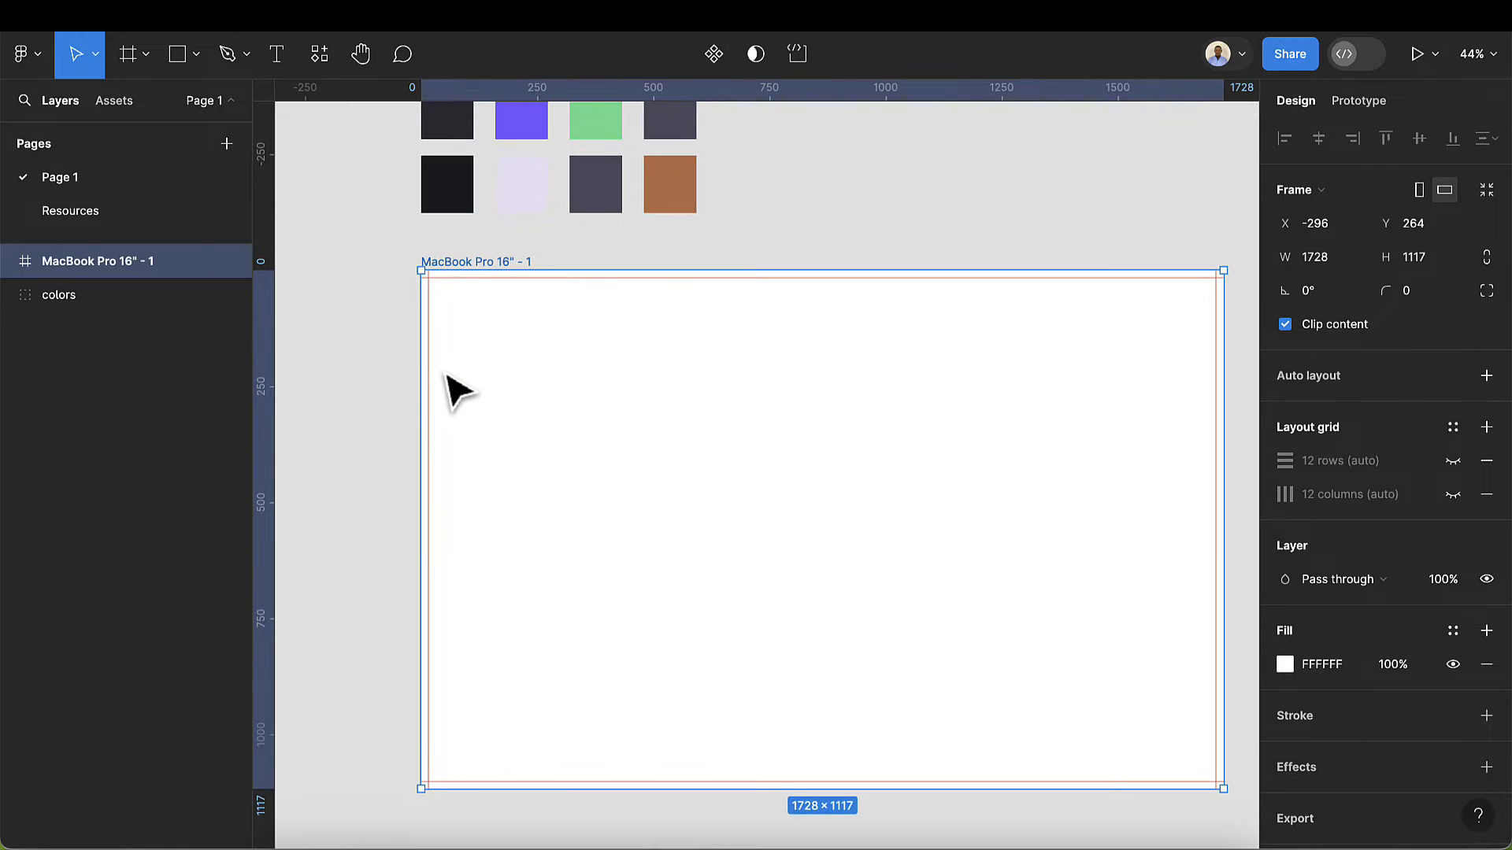
scroll(459, 391, up, 1)
scroll(461, 378, up, 1)
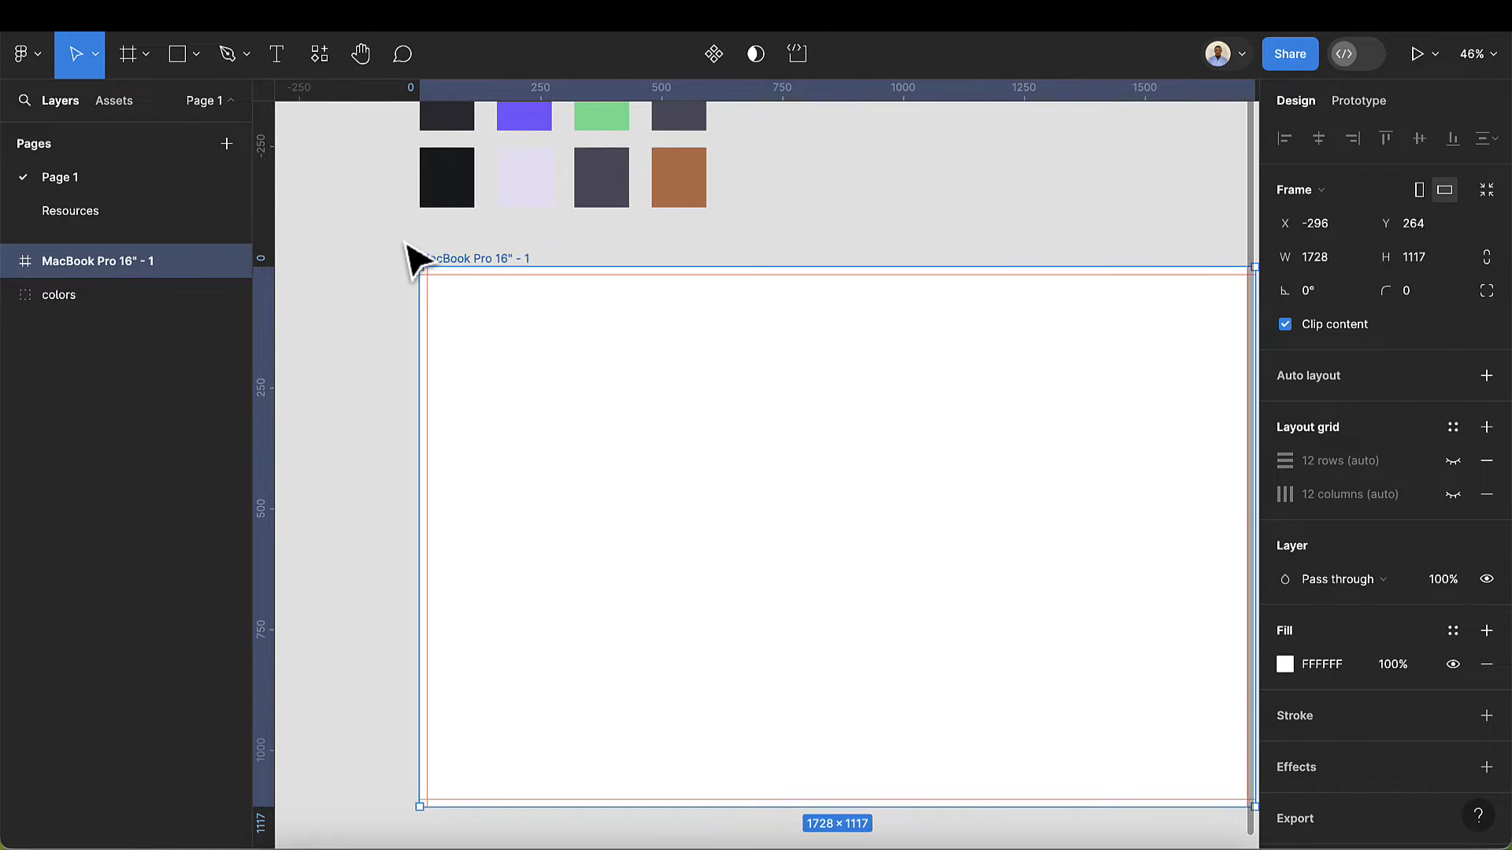
- Draw a tall rectangle starting at the frame's 16 px top-left margin, 1085 high
click(172, 63)
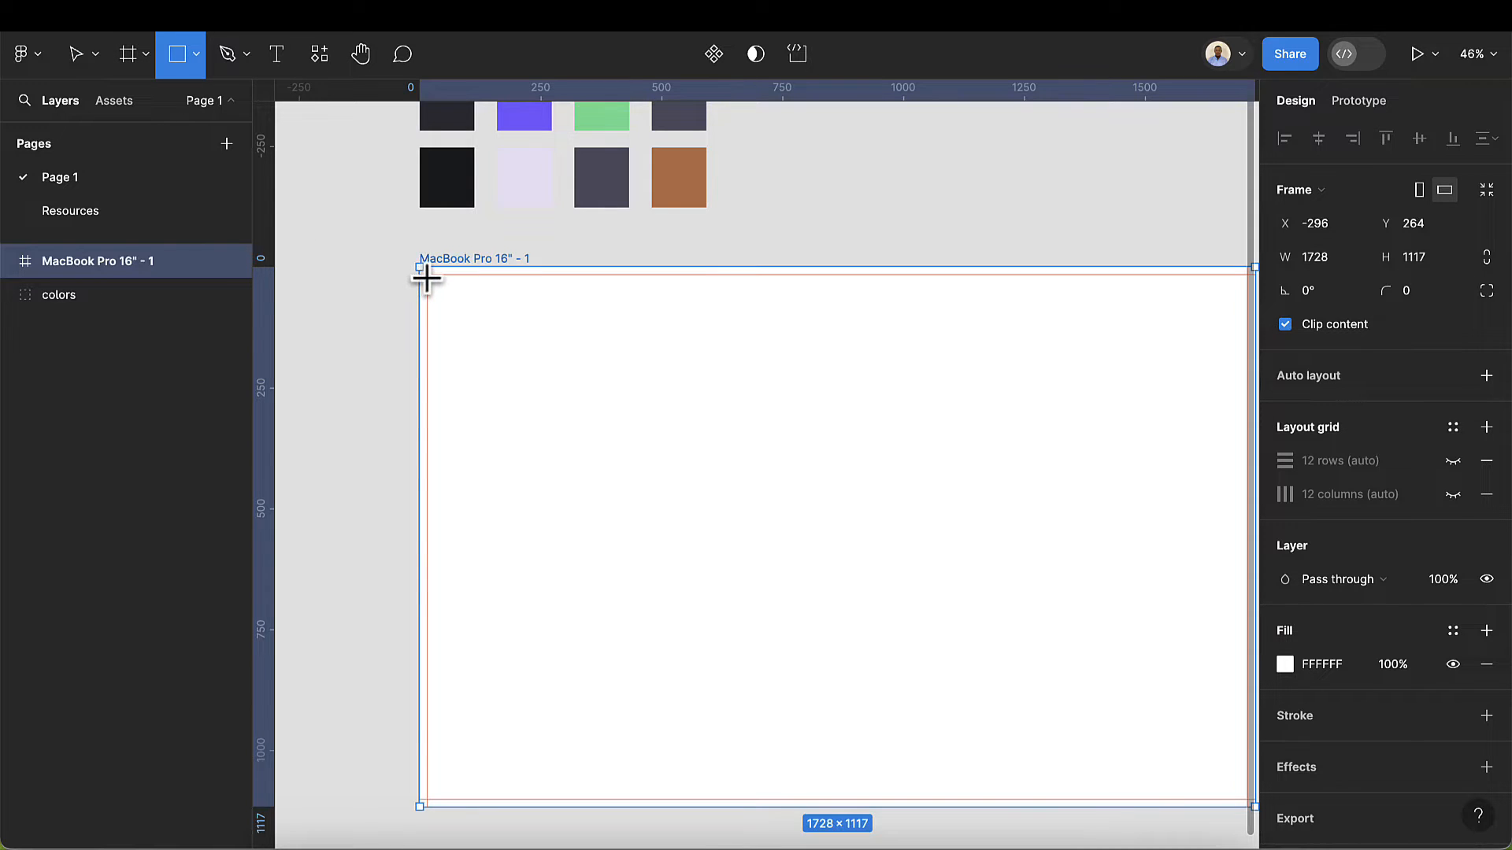
drag(427, 275, 761, 800)
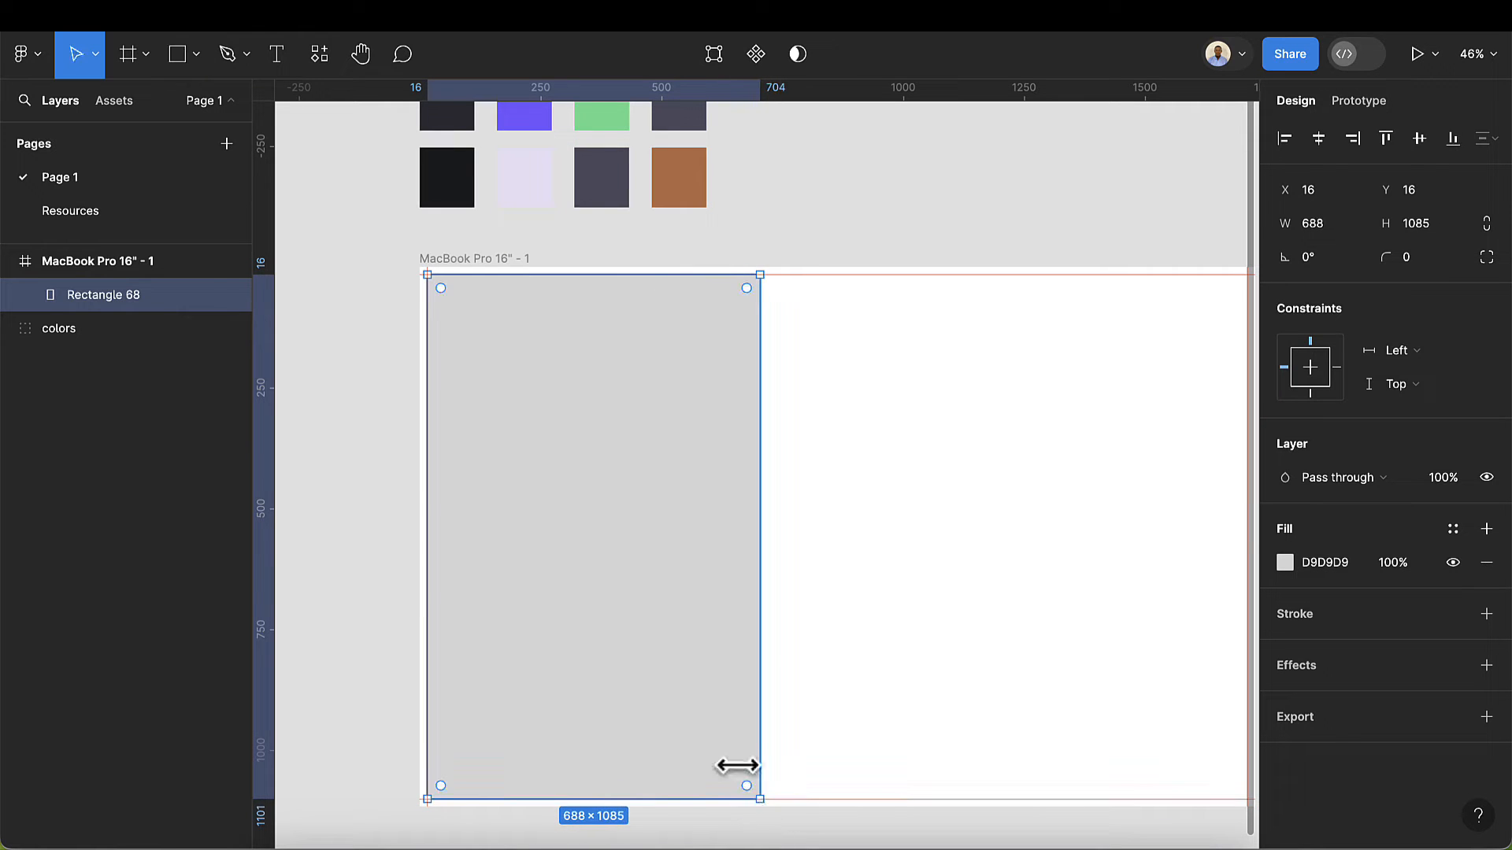
scroll(398, 439, up, 5)
drag(456, 439, 451, 442)
scroll(654, 414, up, 5)
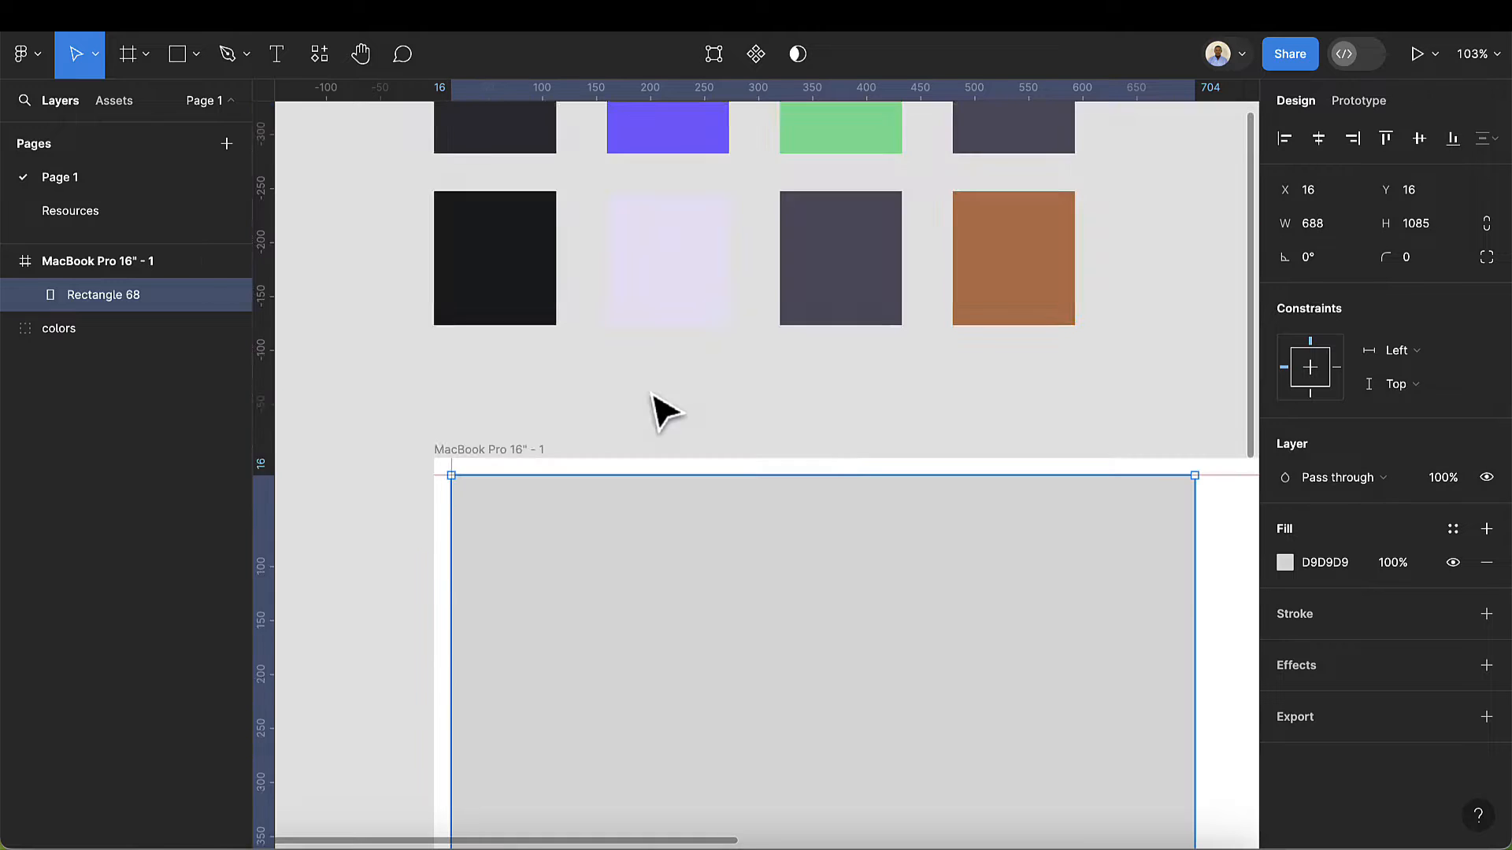
scroll(661, 441, up, 2)
scroll(837, 647, down, 3)
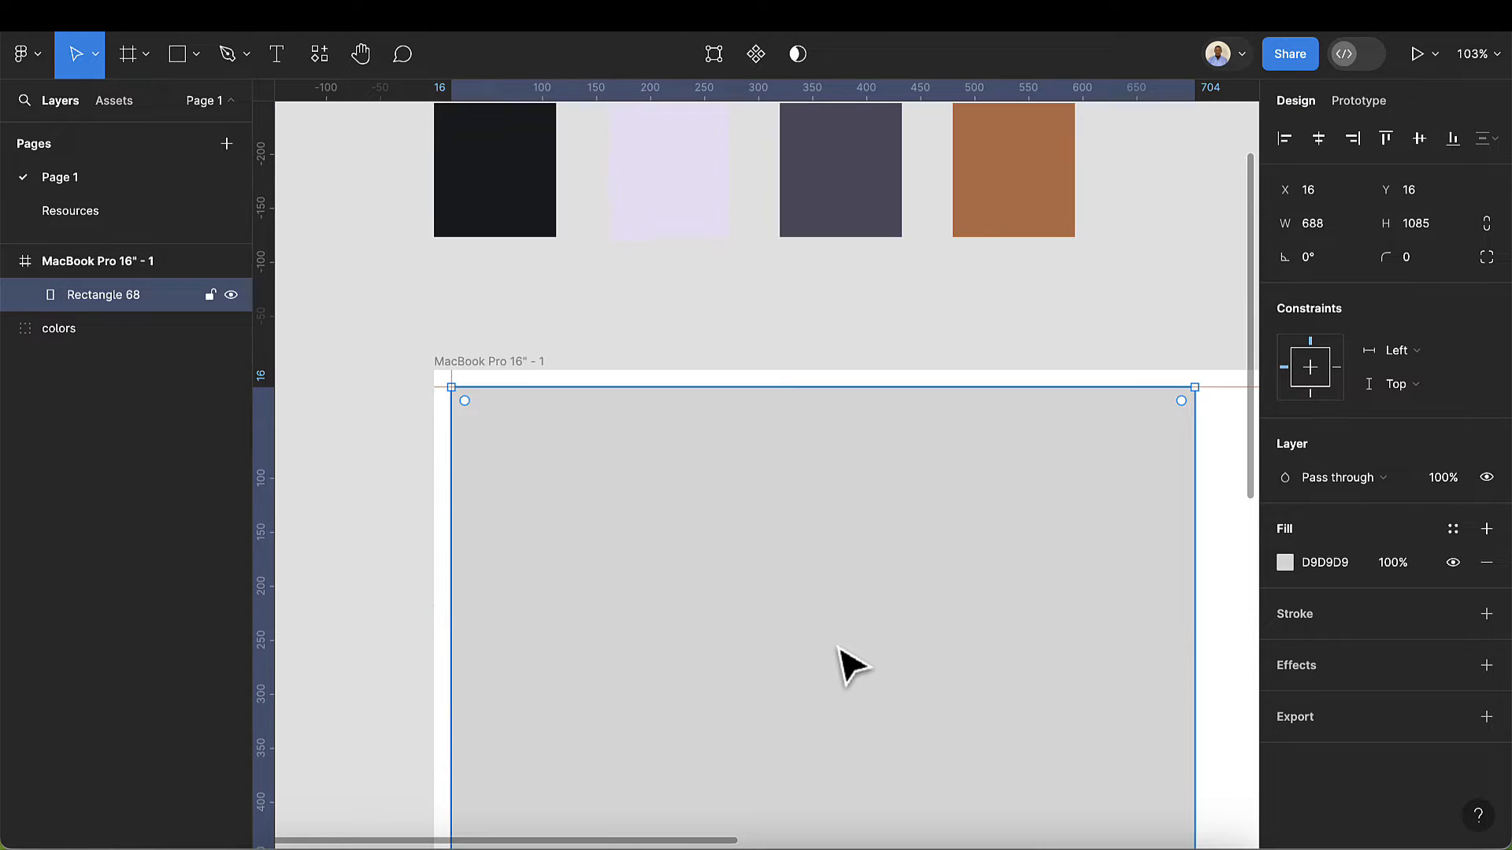
scroll(837, 646, down, 3)
scroll(833, 638, down, 3)
scroll(828, 622, down, 3)
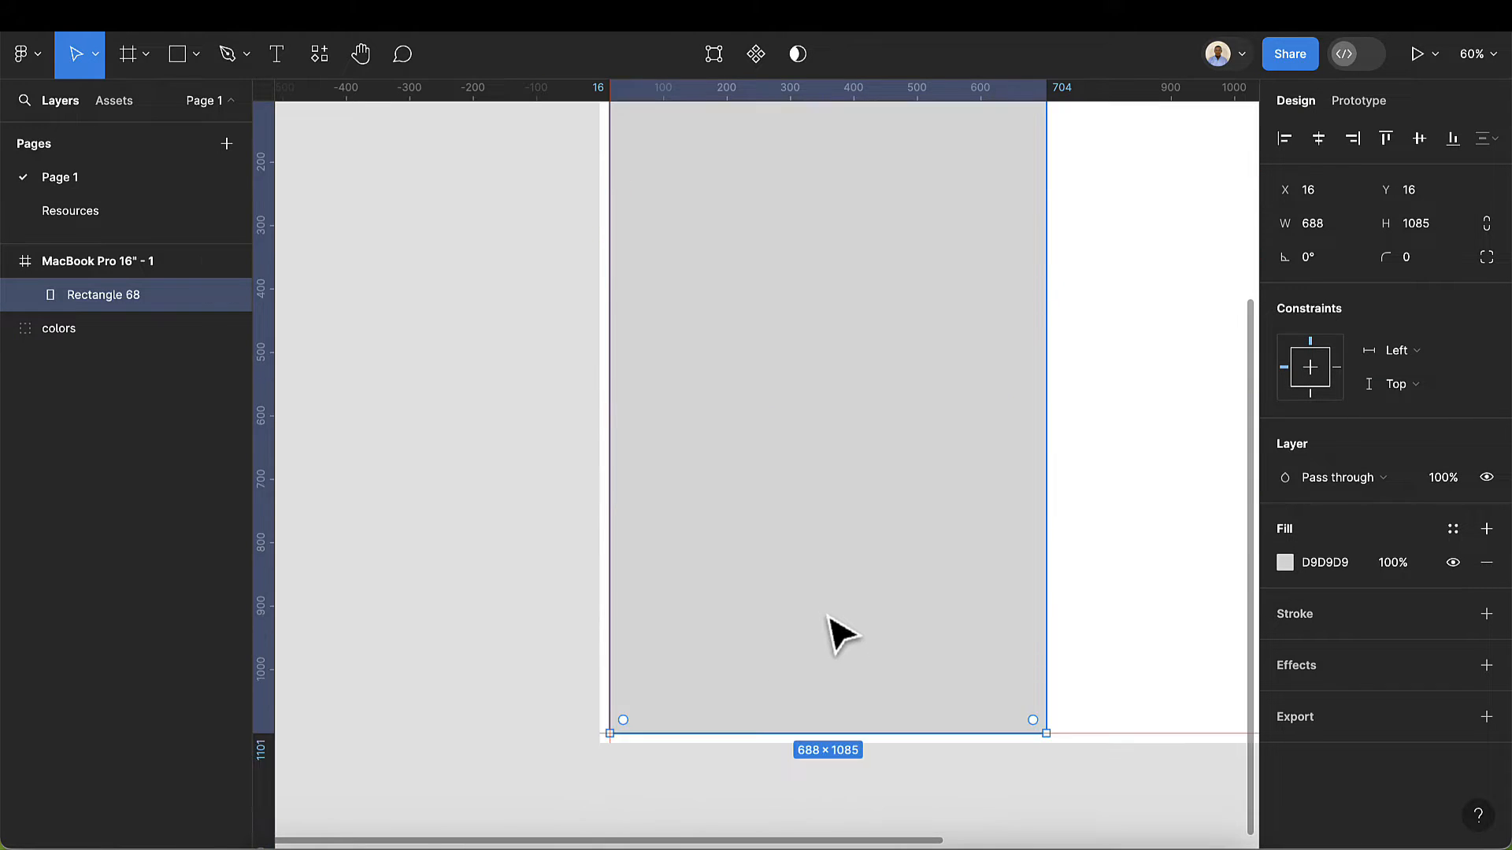
scroll(837, 626, down, 3)
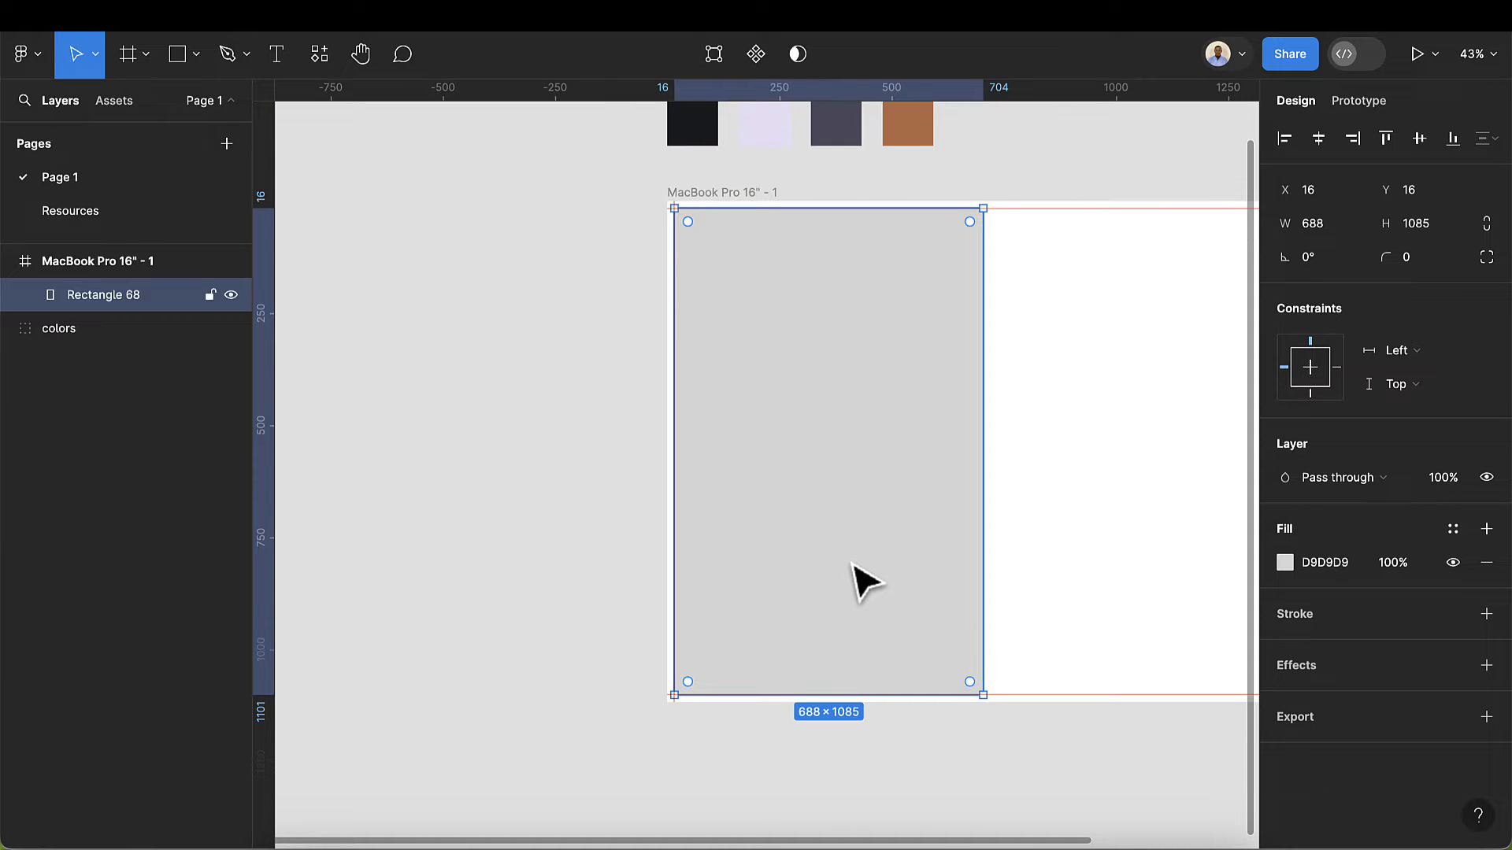
scroll(850, 571, right, 2)
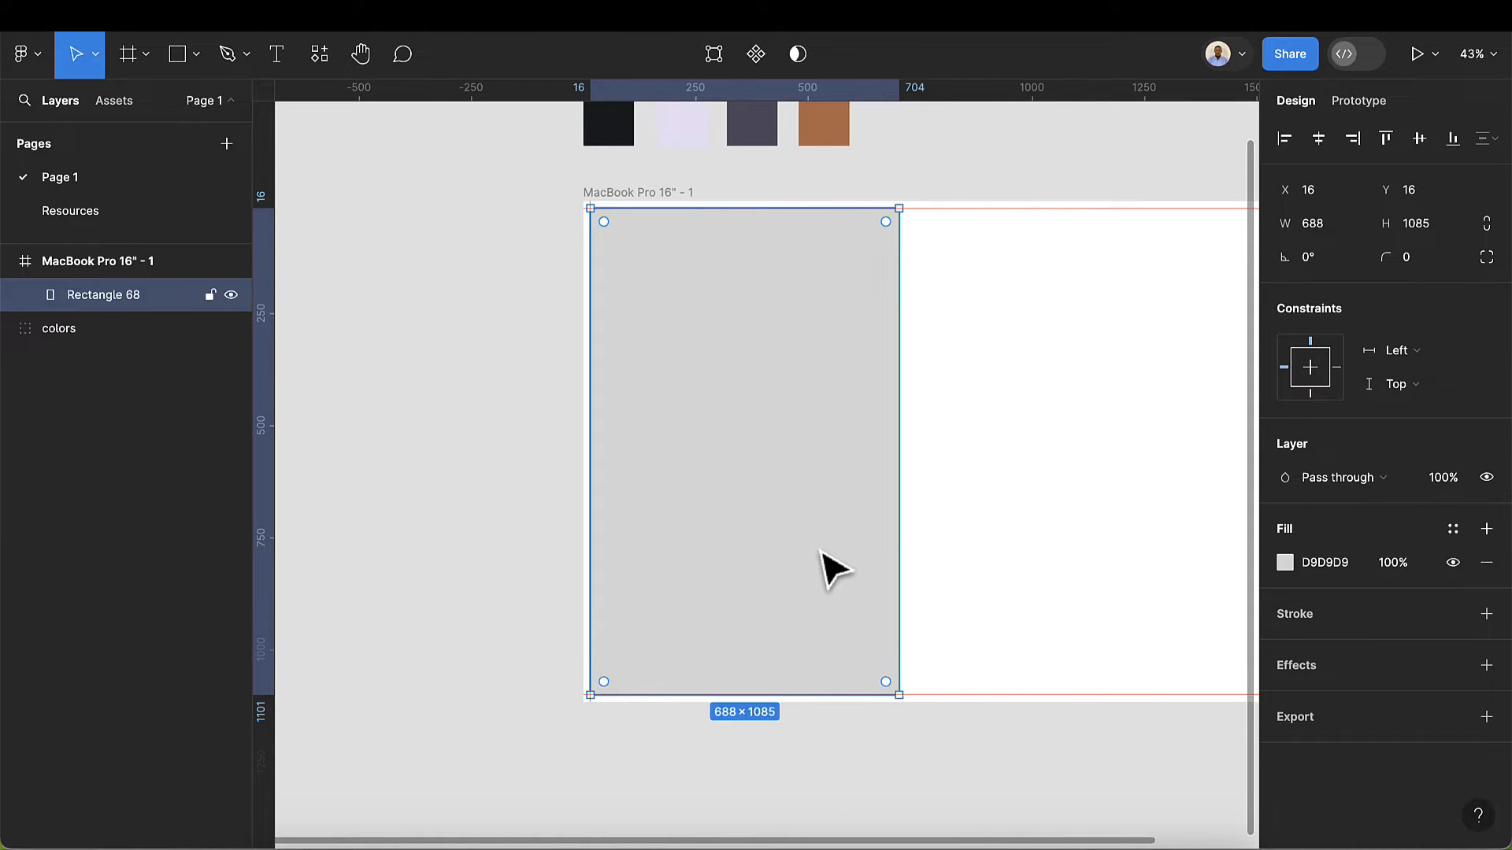
- Set the rectangle's width to 760 and its corner radius to 32
click(1347, 224)
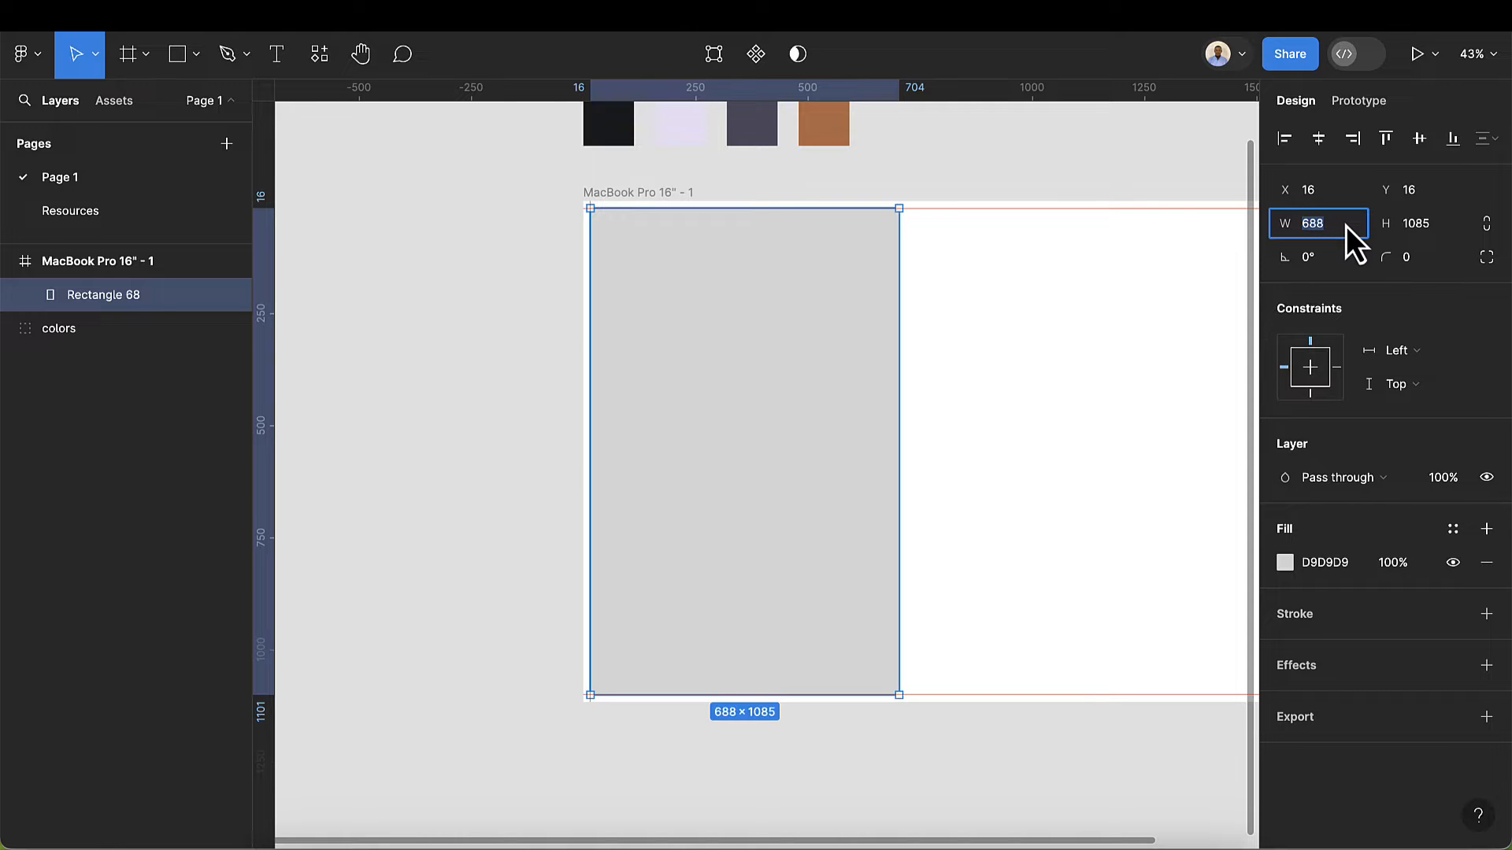
text(760)
key(Return)
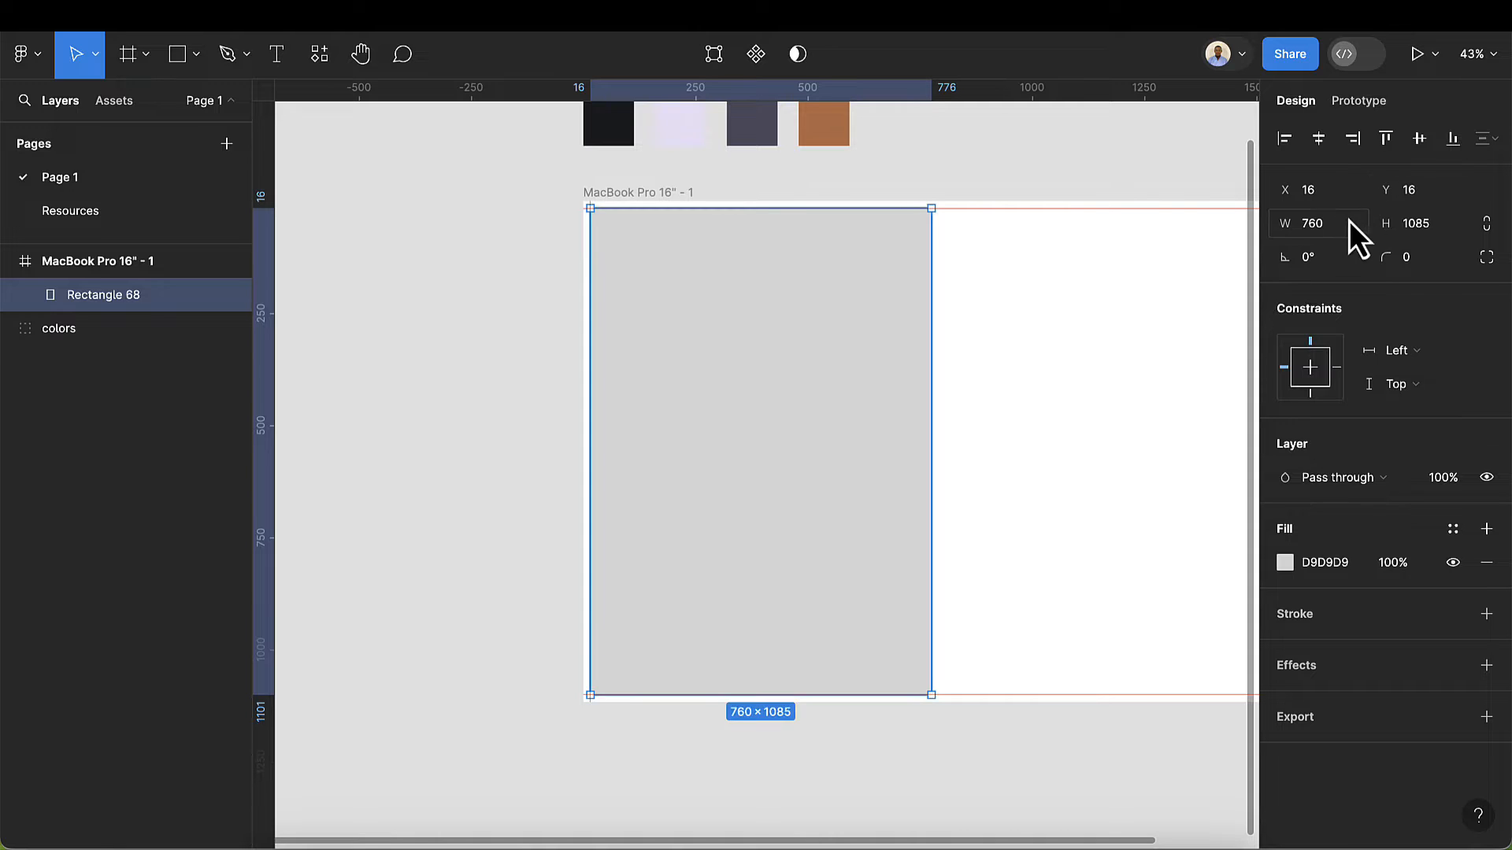
key(BackSpace)
text(32)
key(Return)
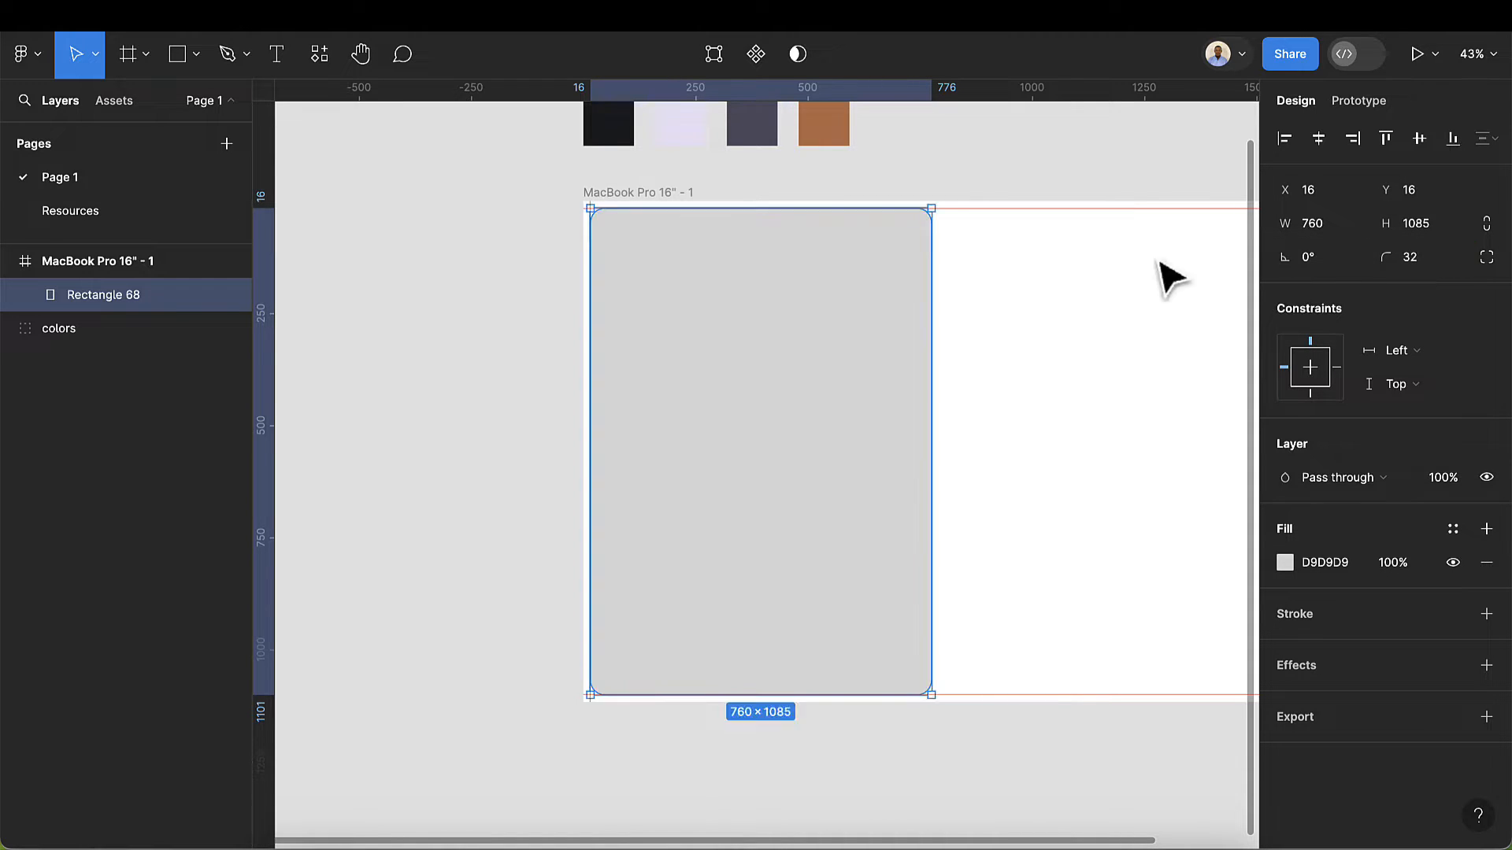
scroll(886, 342, down, 5)
scroll(834, 385, up, 3)
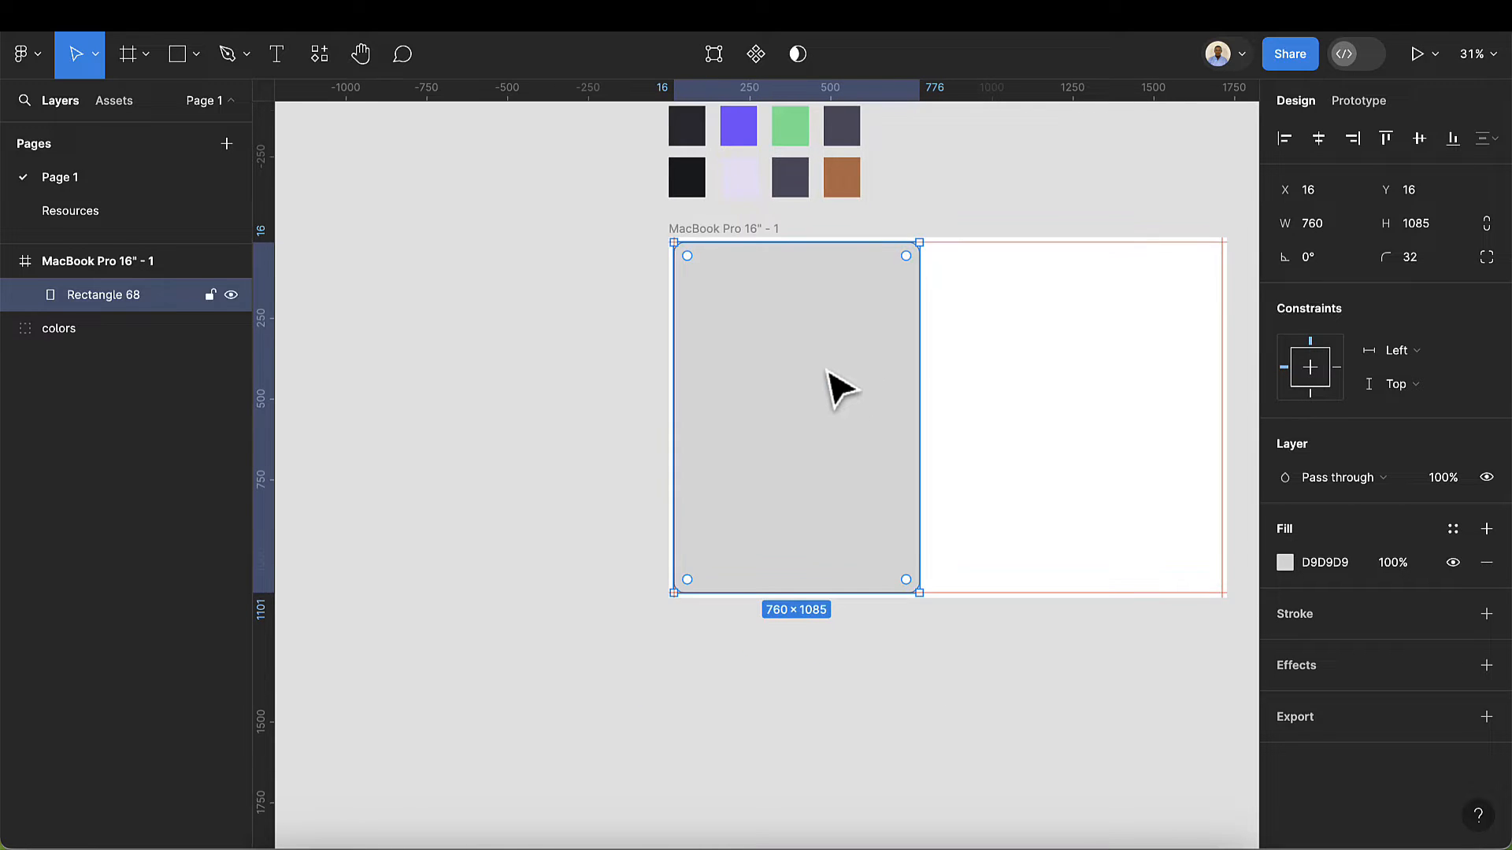
scroll(835, 386, up, 4)
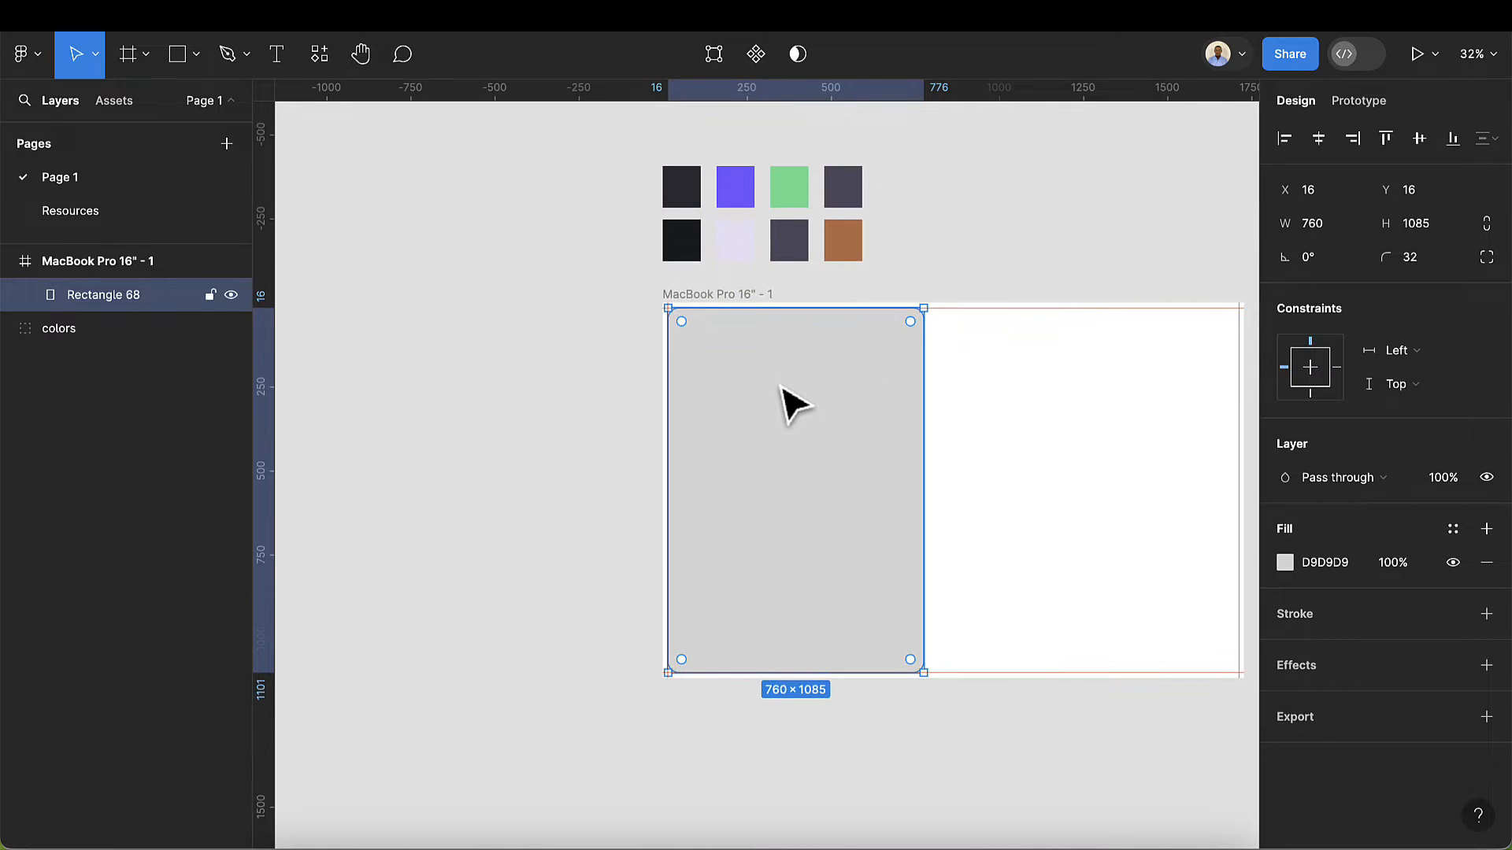
- Fill the MacBook frame with the near-black 191B1D swatch
click(718, 293)
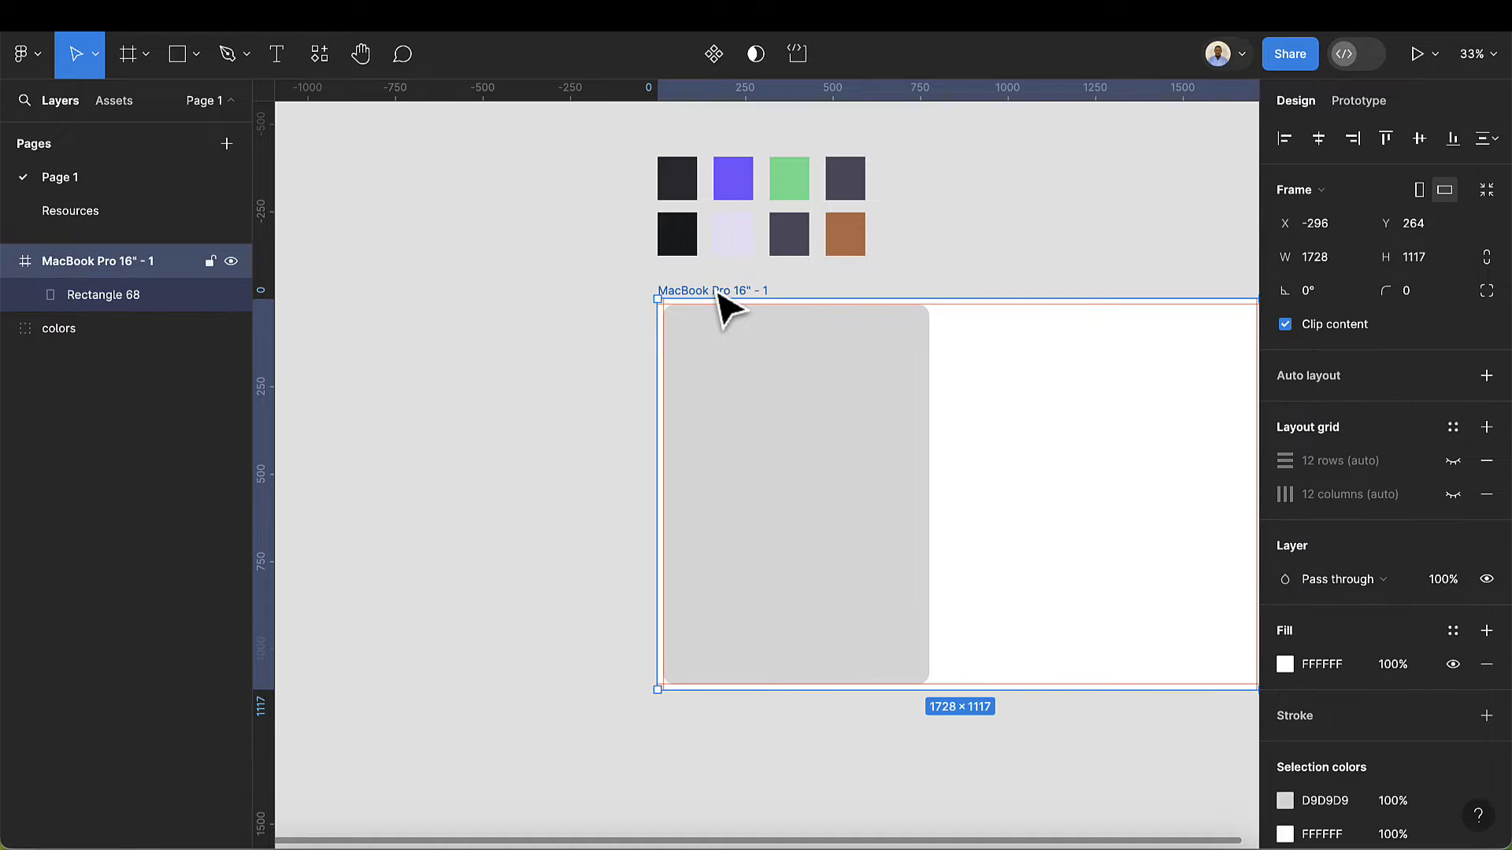
key(i)
click(689, 228)
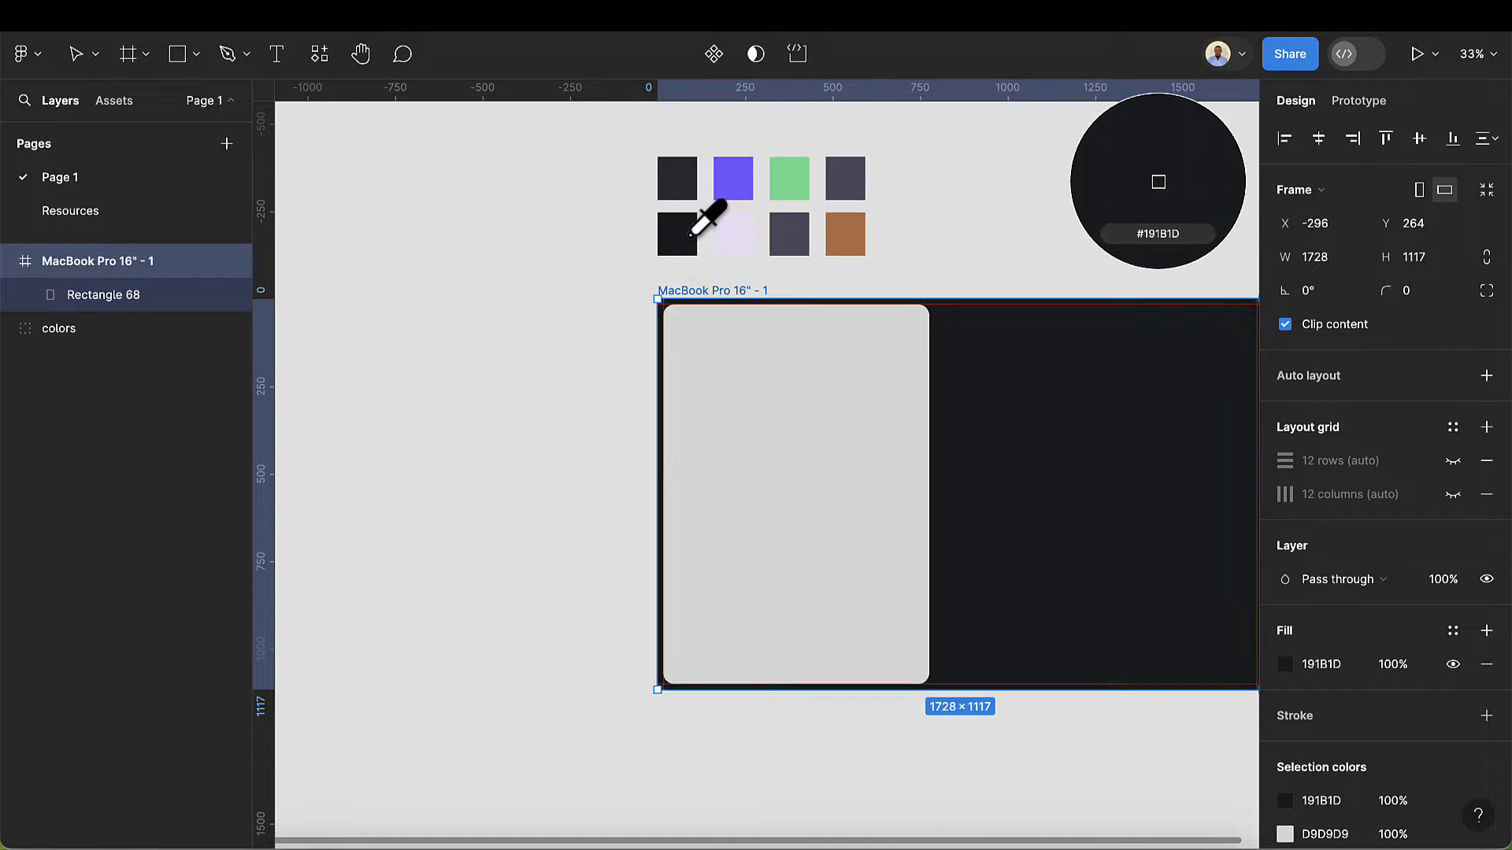
- Fill the left card with the dark grey 2B2E35 swatch
click(776, 464)
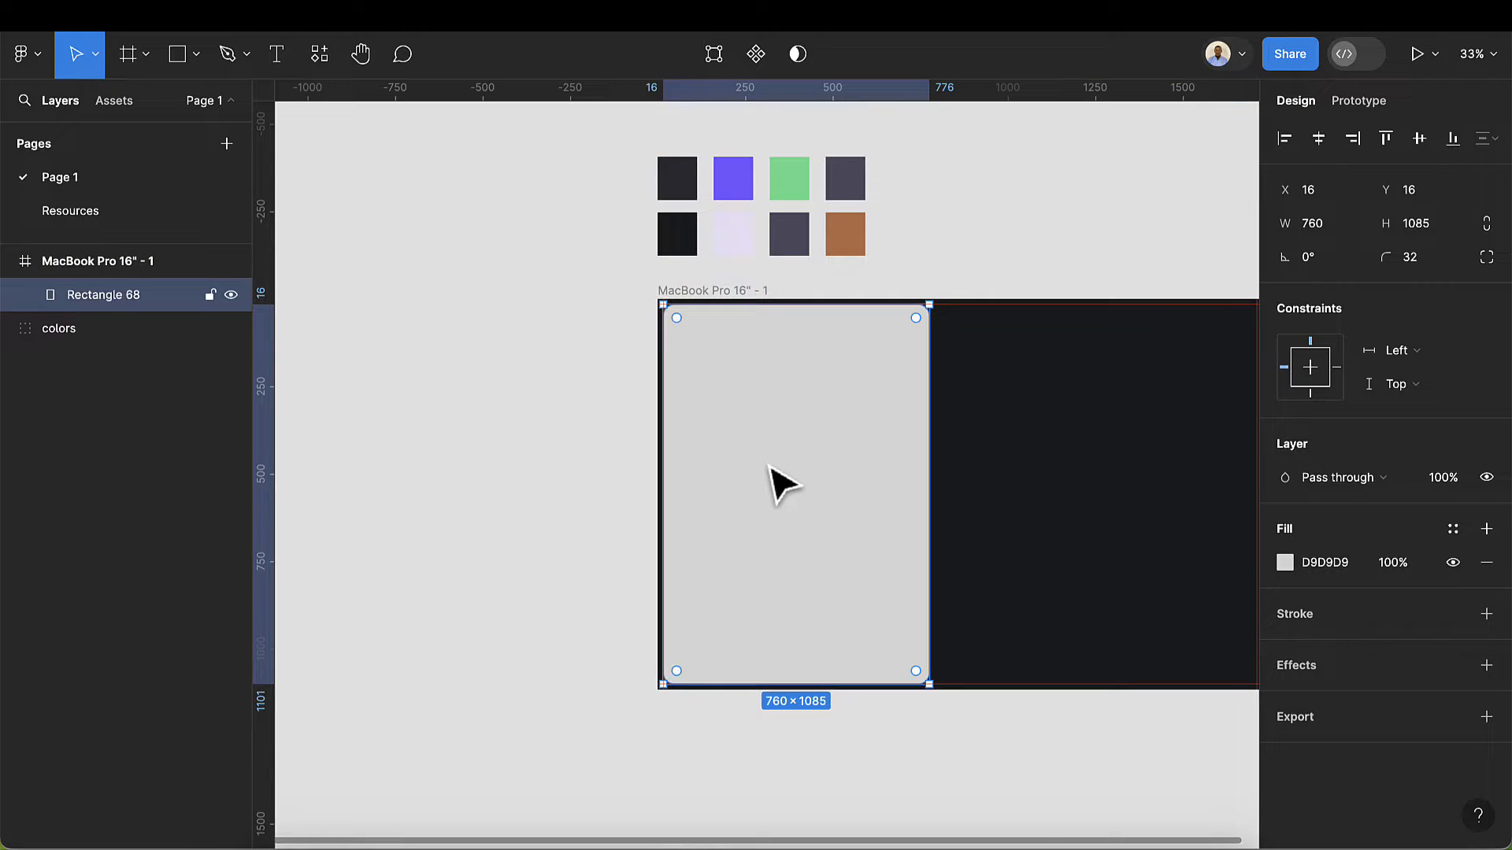
key(i)
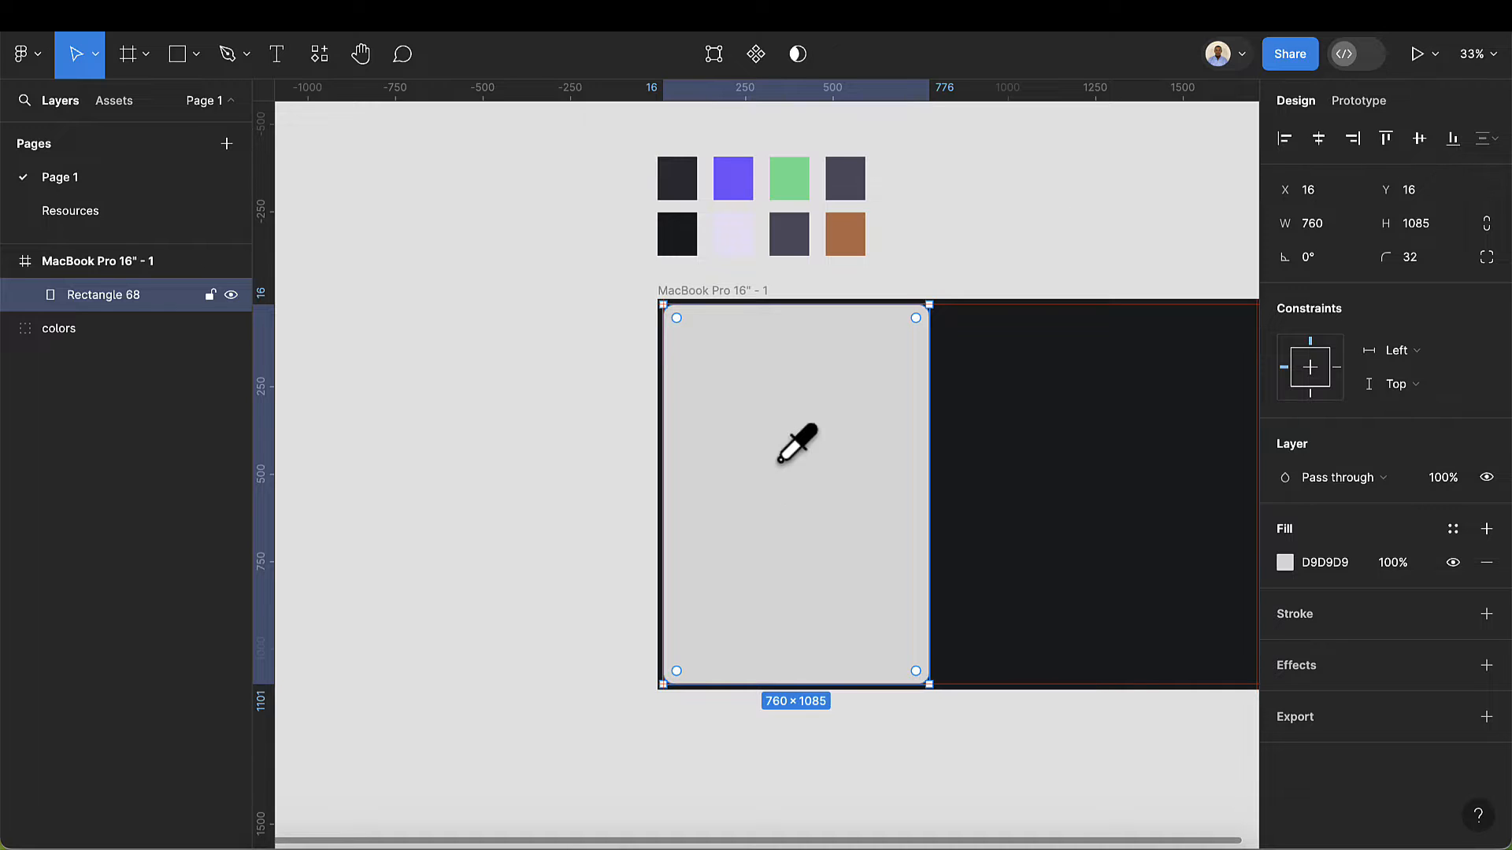
click(692, 182)
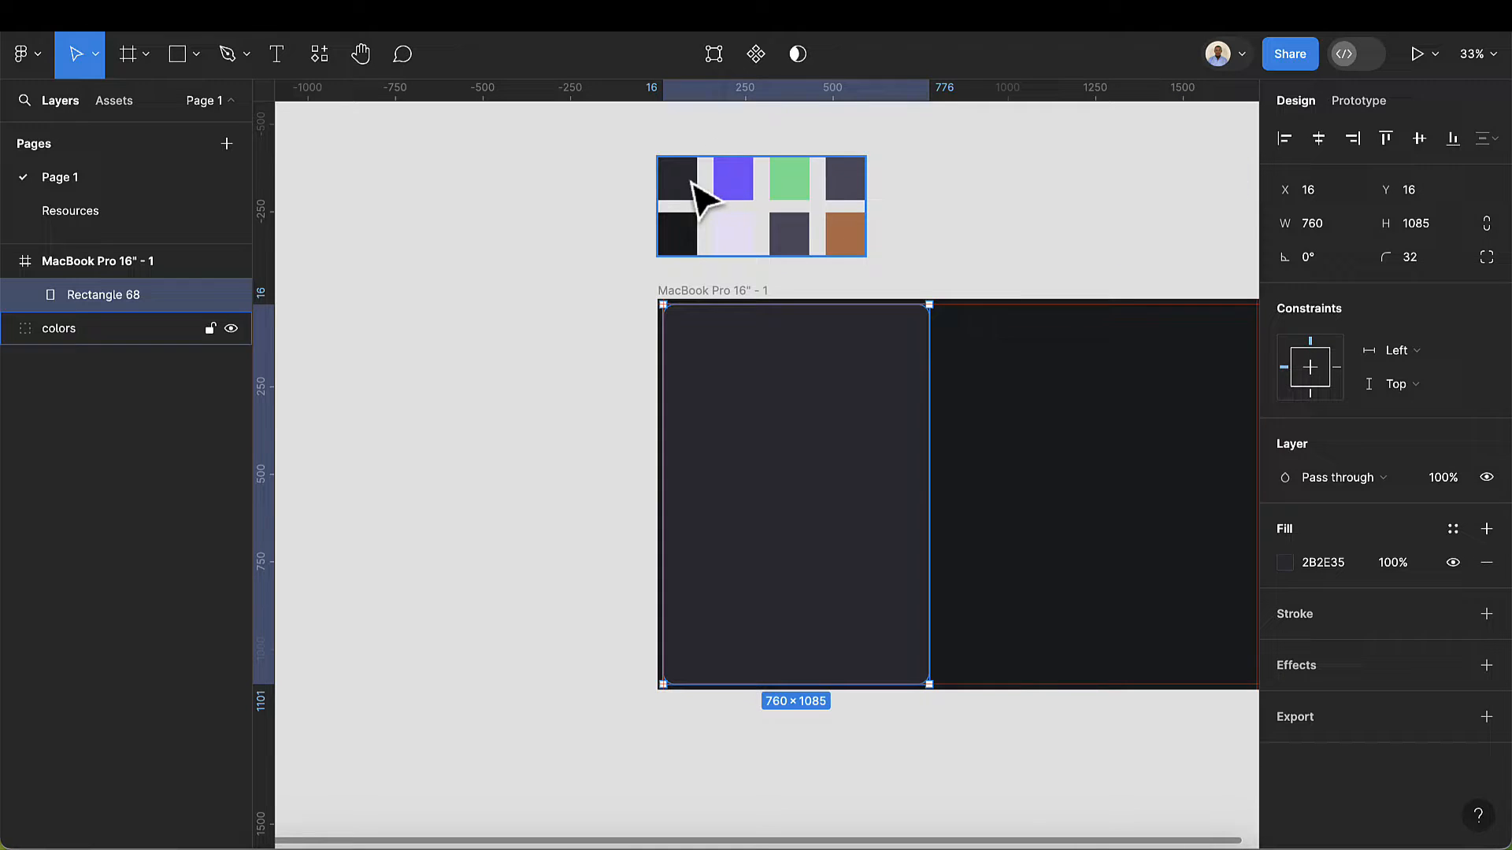
click(957, 465)
scroll(1007, 473, right, 3)
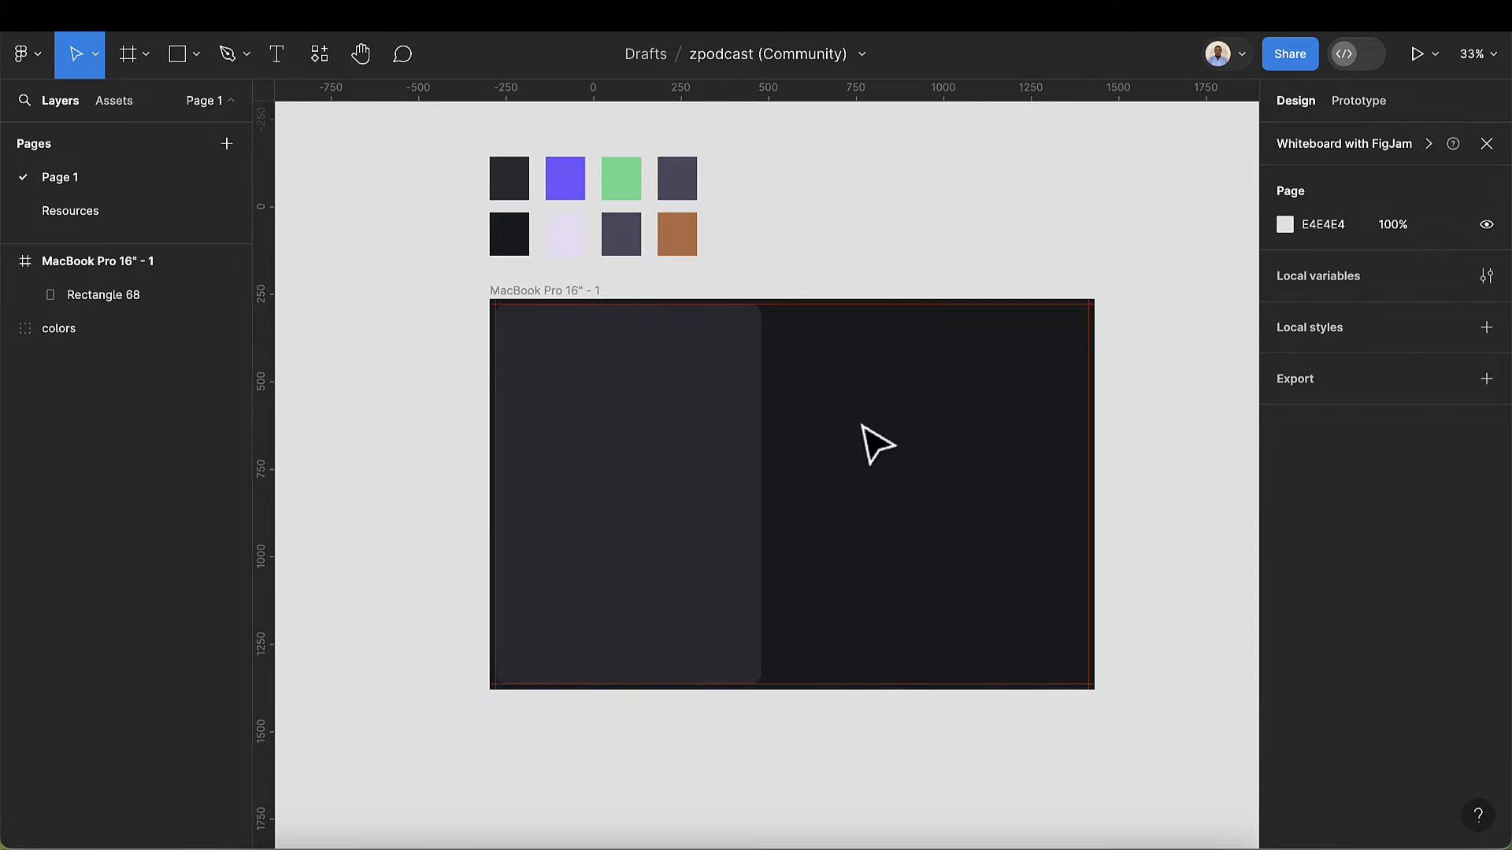
ctrl+scroll(863, 444, up, 5)
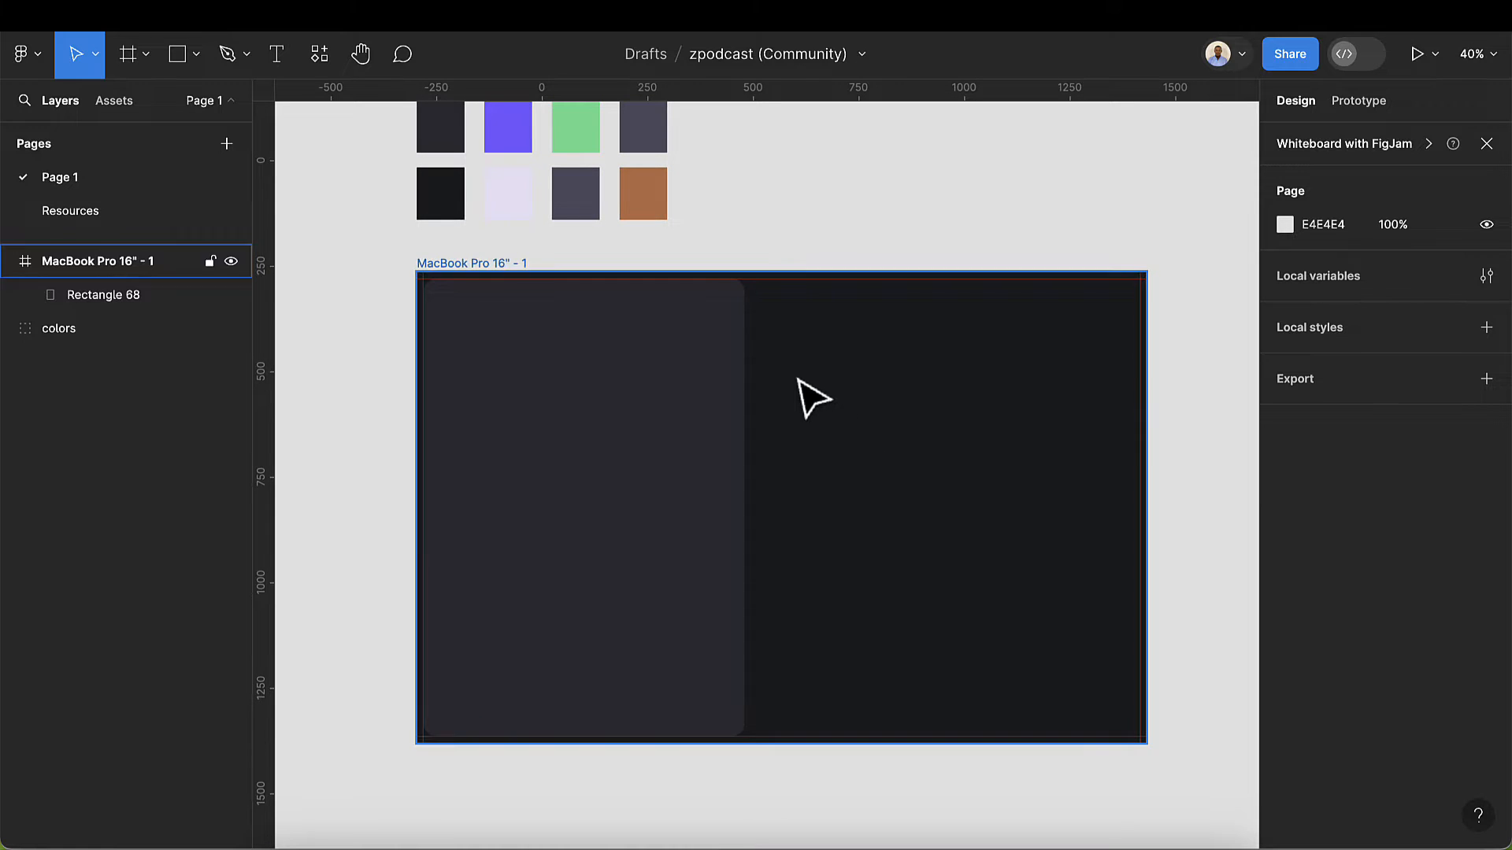
ctrl+scroll(797, 382, up, 1)
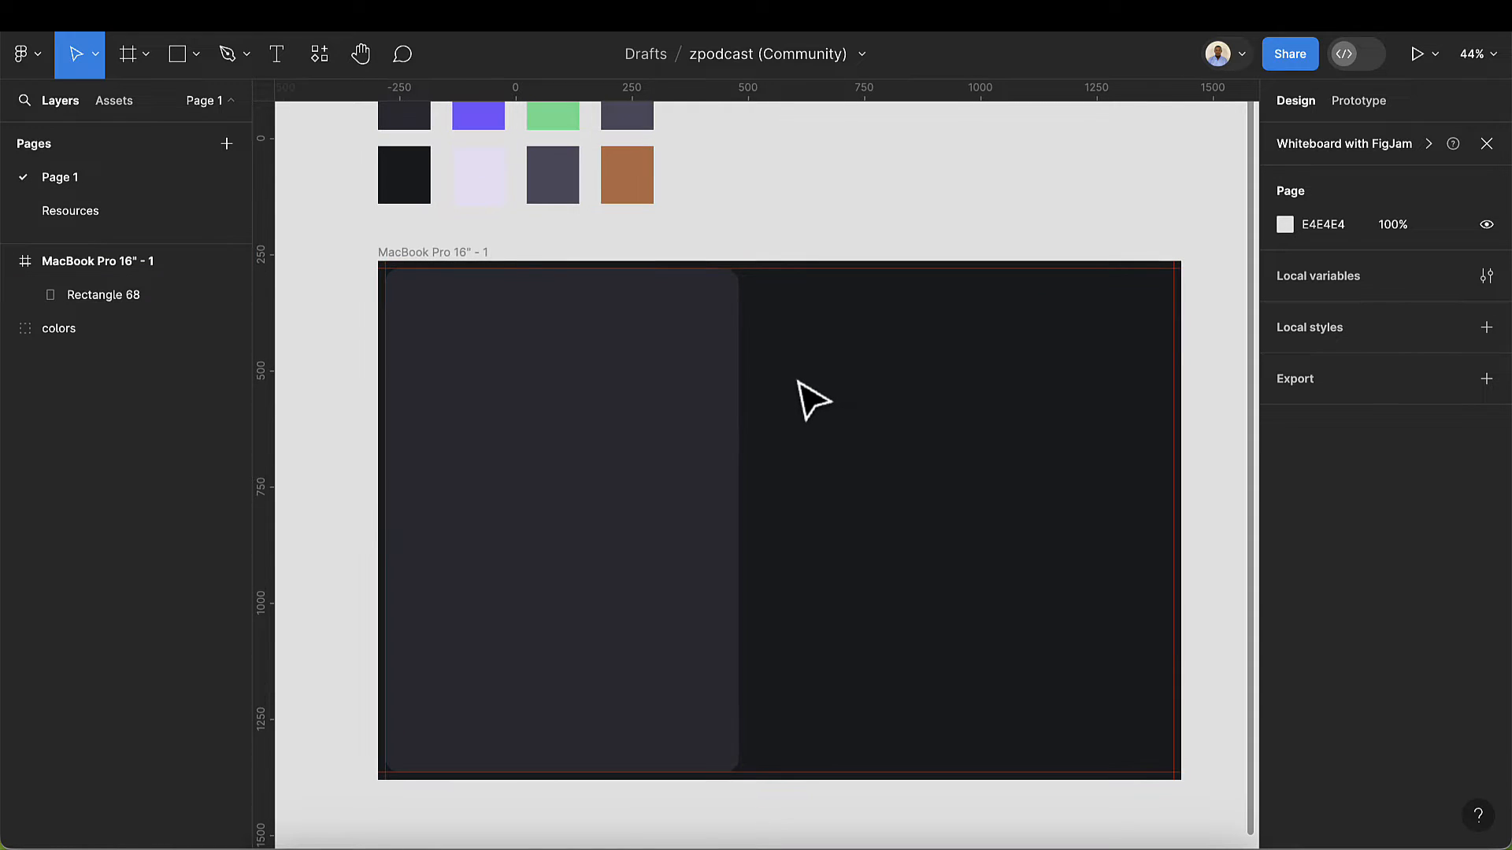
click(797, 382)
ctrl+scroll(799, 381, up, 1)
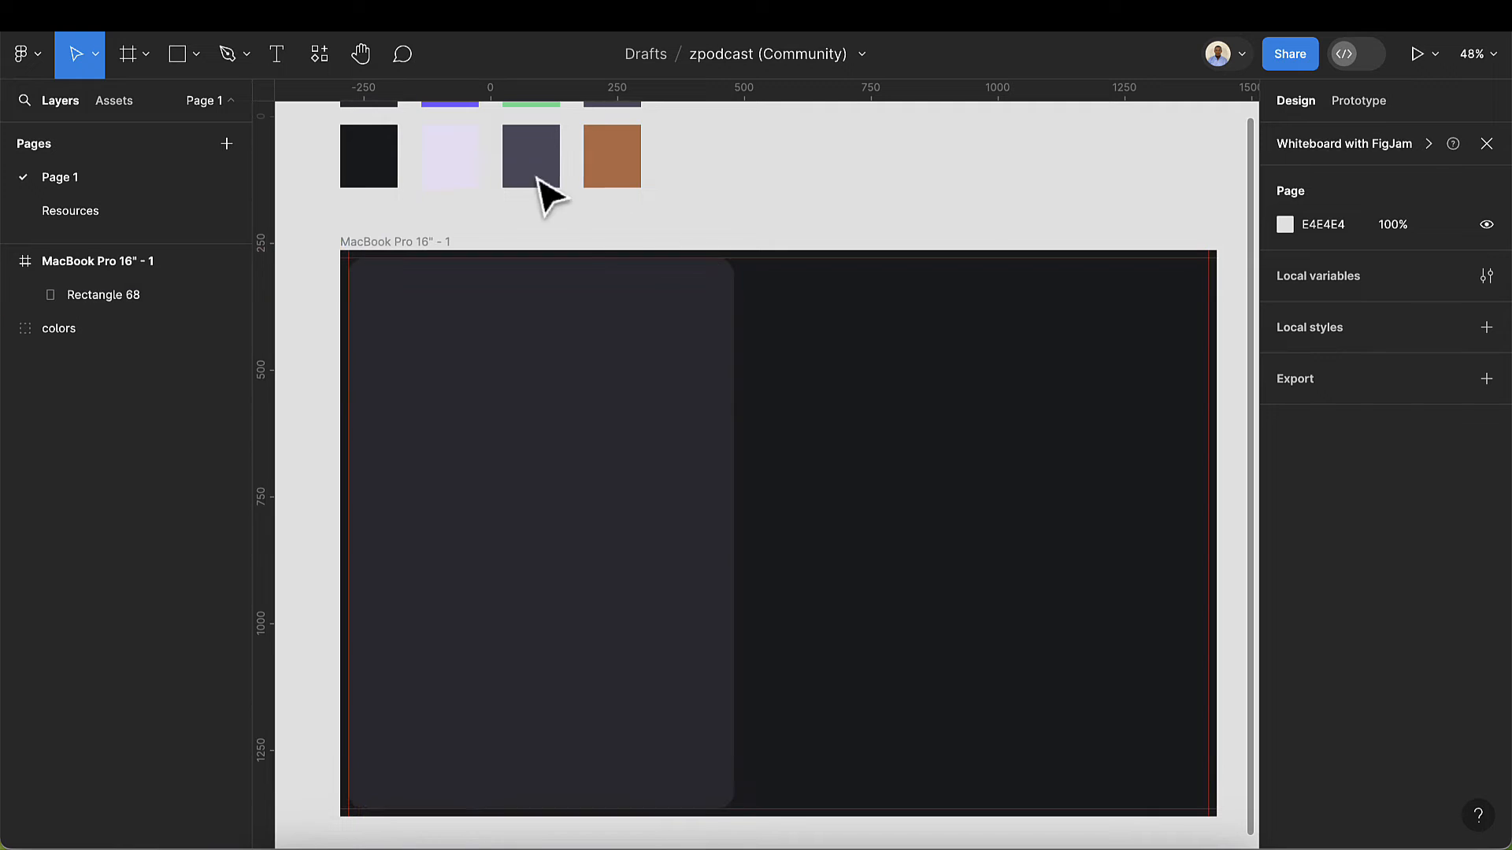
click(177, 61)
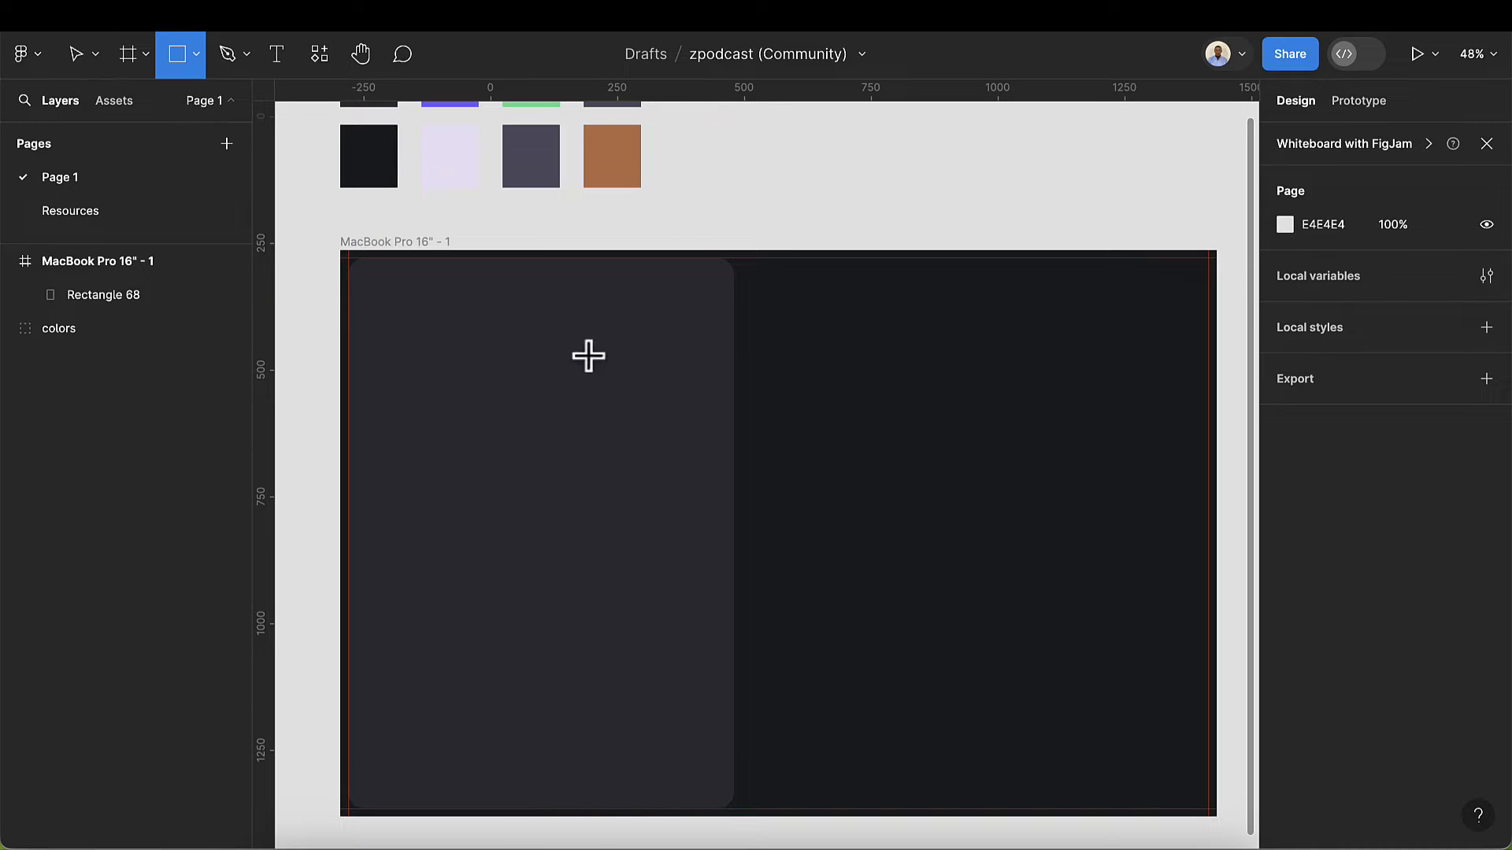
- Draw a small 16×16 square beside the left card
ctrl+scroll(722, 370, up, 5)
drag(744, 365, 788, 415)
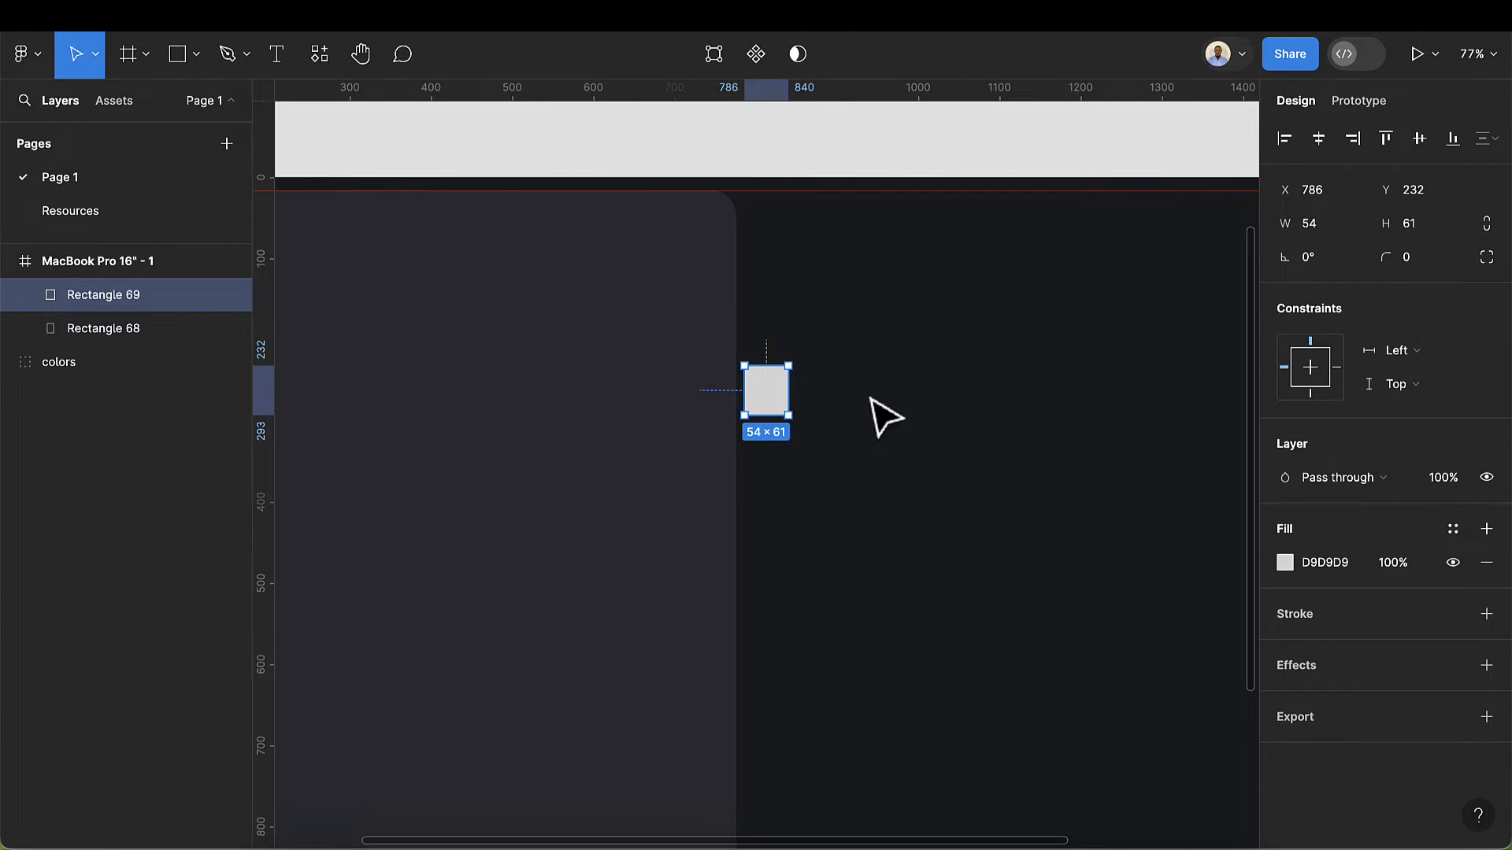
click(1320, 234)
text(1)
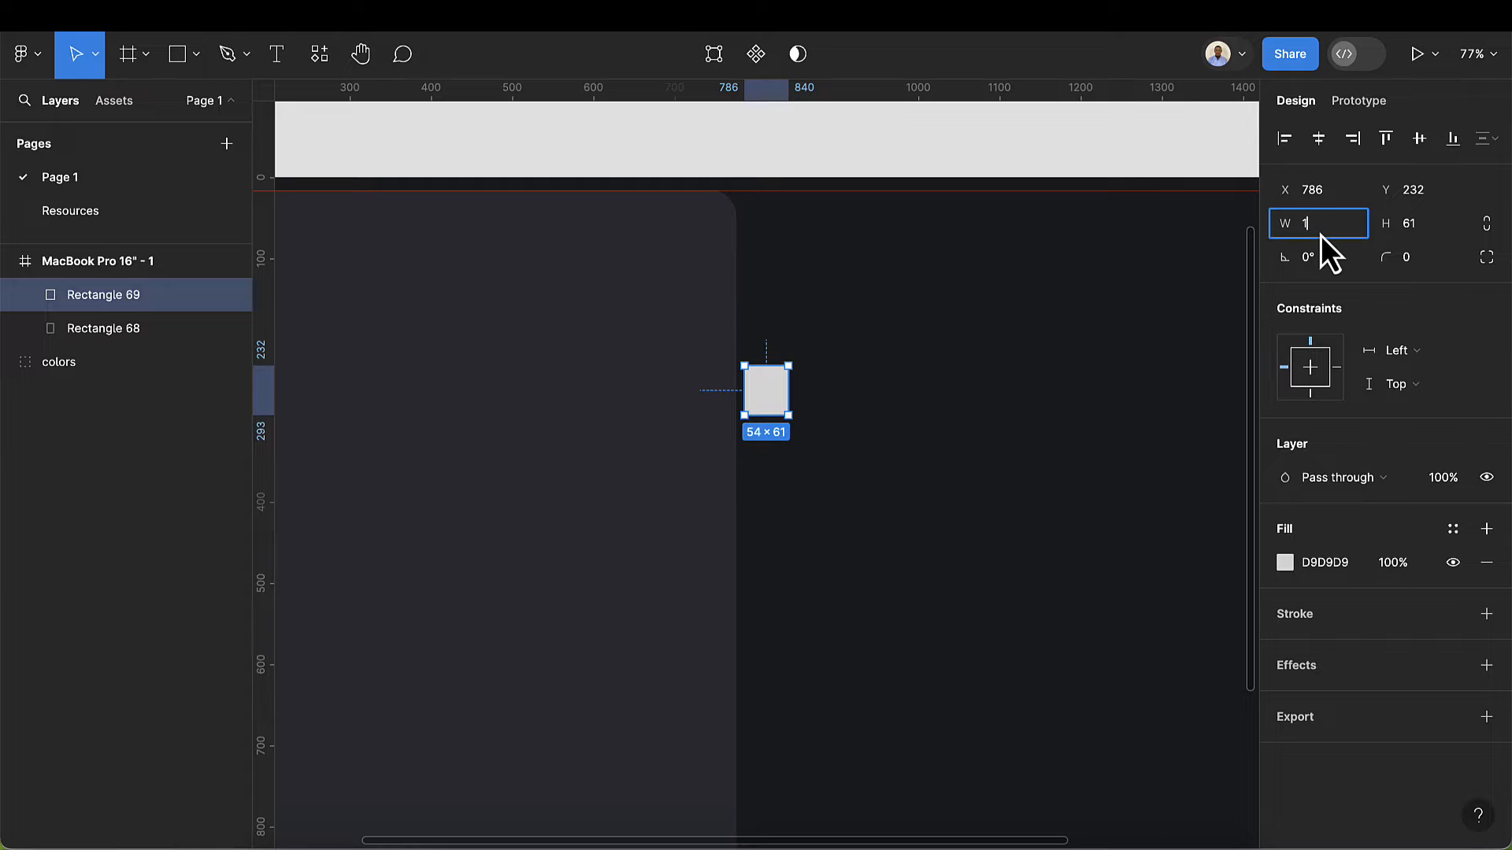
text(6)
key(Return)
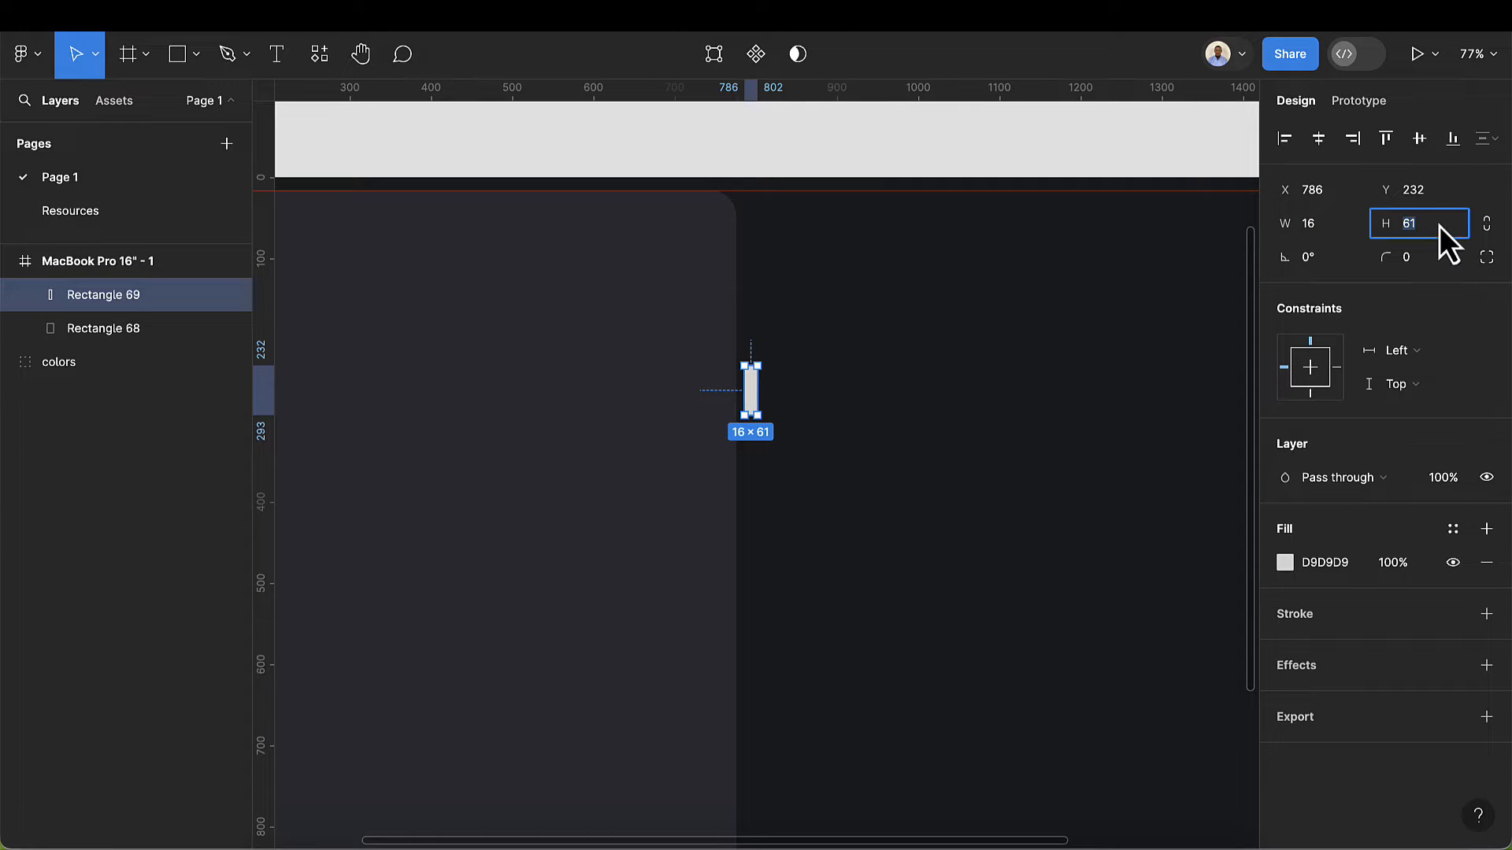
click(1439, 226)
text(16)
key(Return)
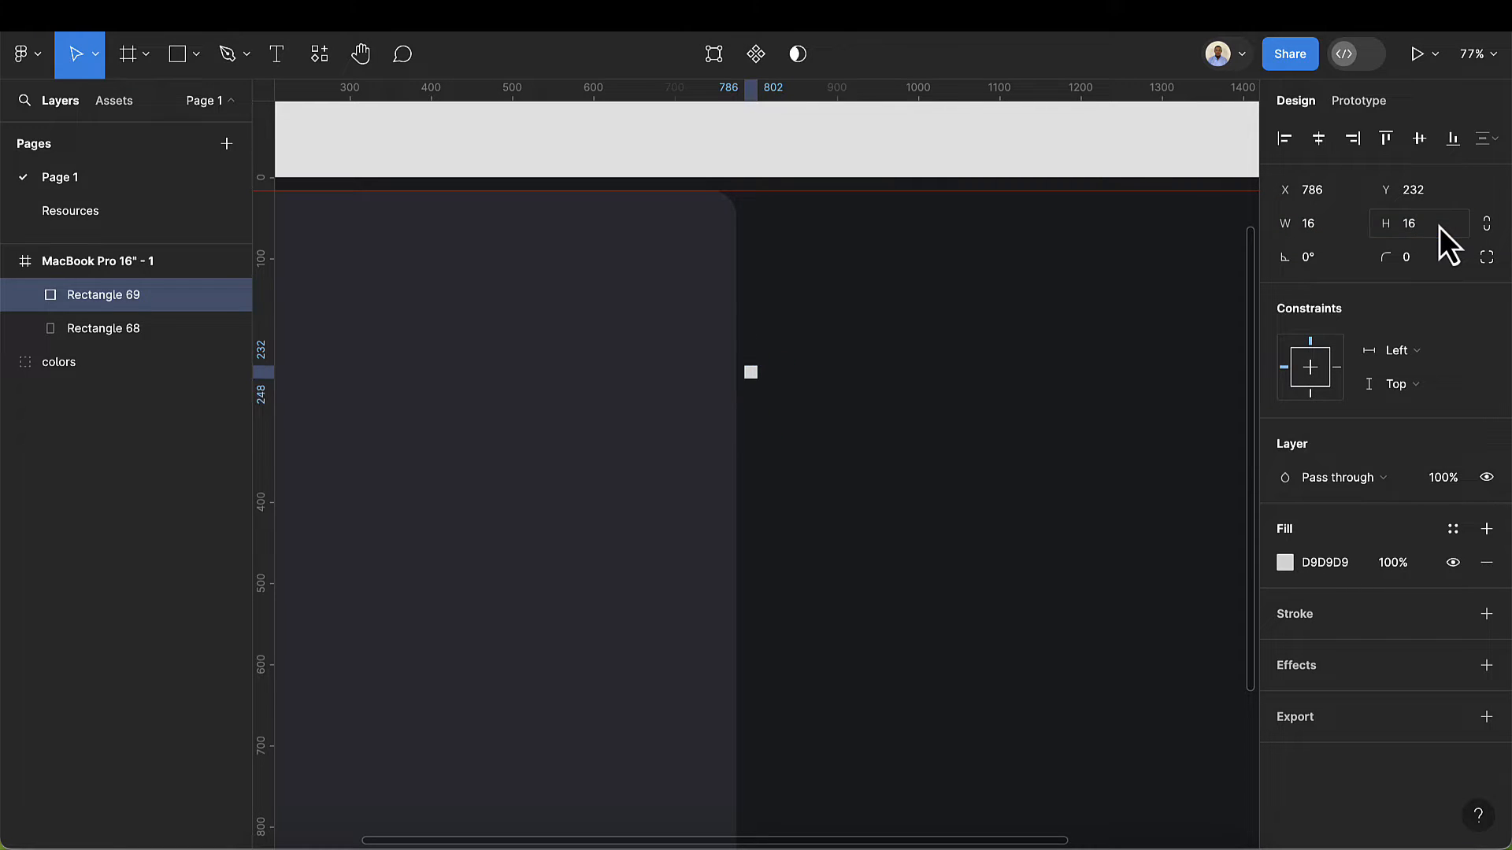
- Colour the square red FF2727 and move it flush to the card at X 776
click(1281, 564)
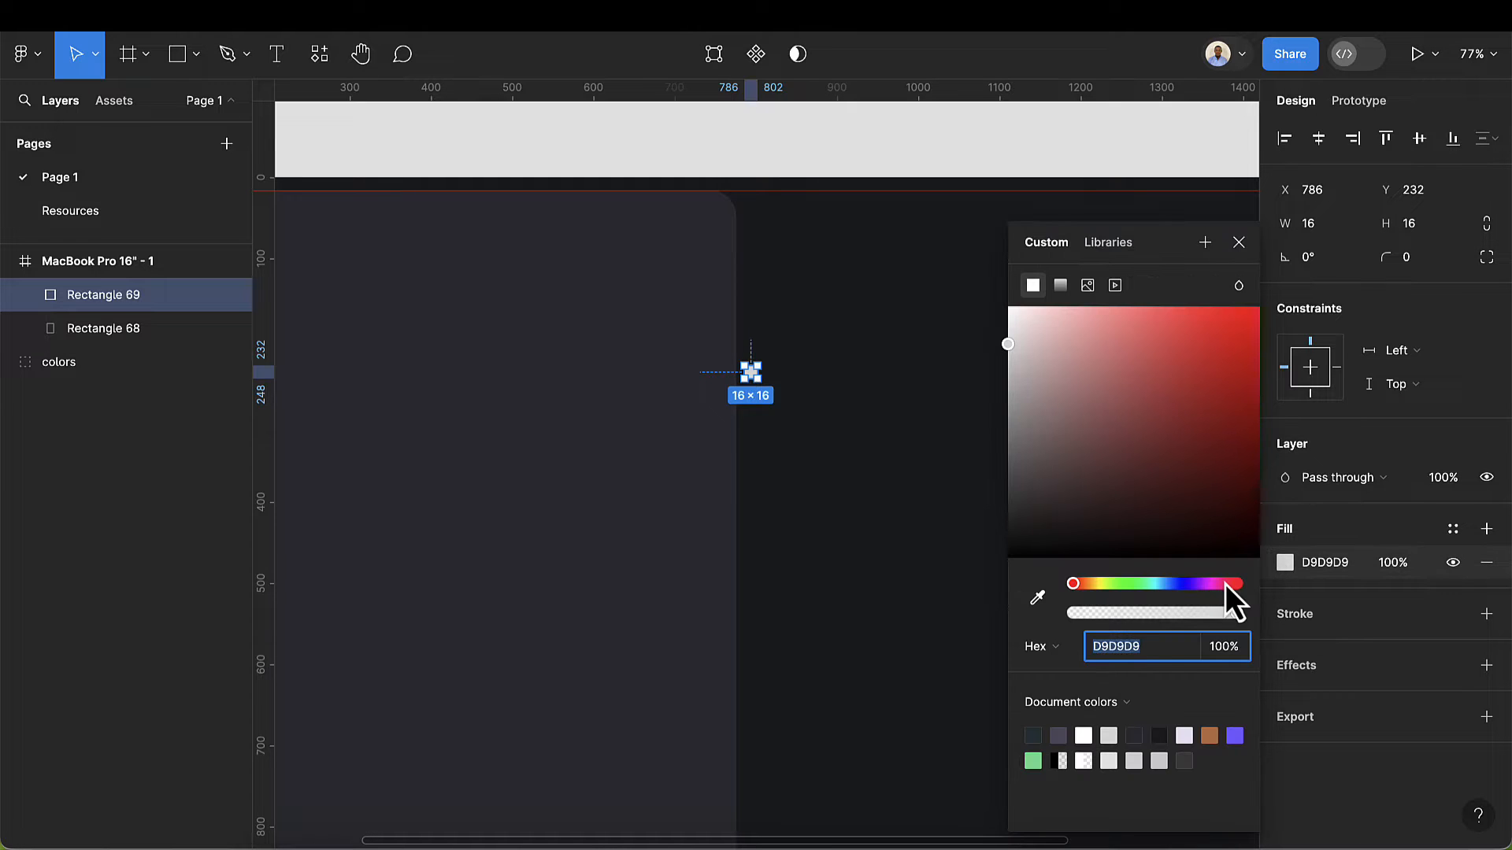
drag(1215, 430, 1222, 306)
click(1239, 242)
scroll(762, 394, up, 5)
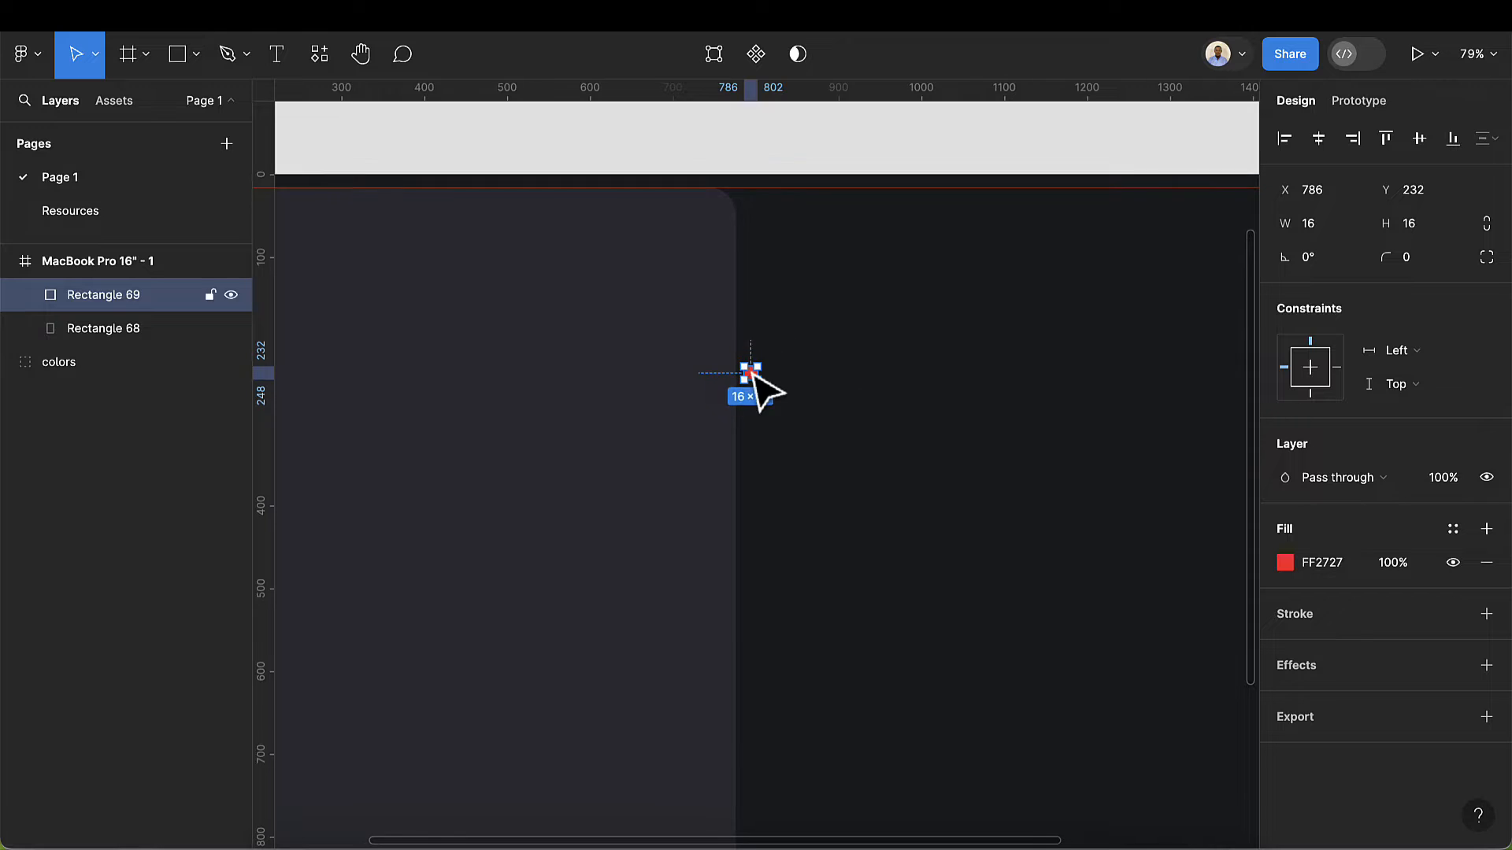
scroll(755, 378, up, 5)
drag(756, 388, 689, 388)
scroll(693, 389, down, 8)
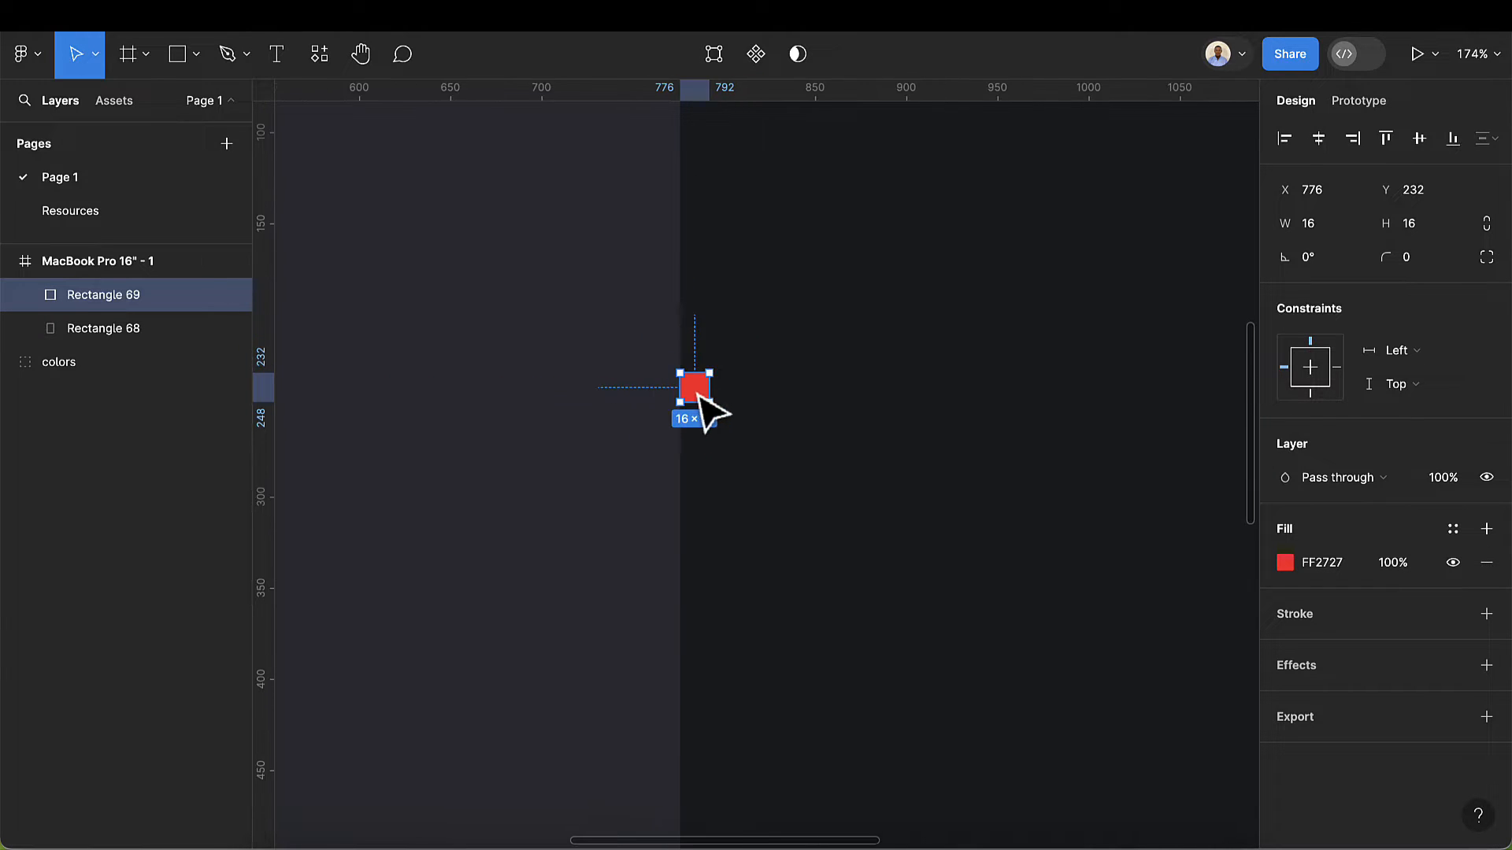
scroll(699, 394, down, 4)
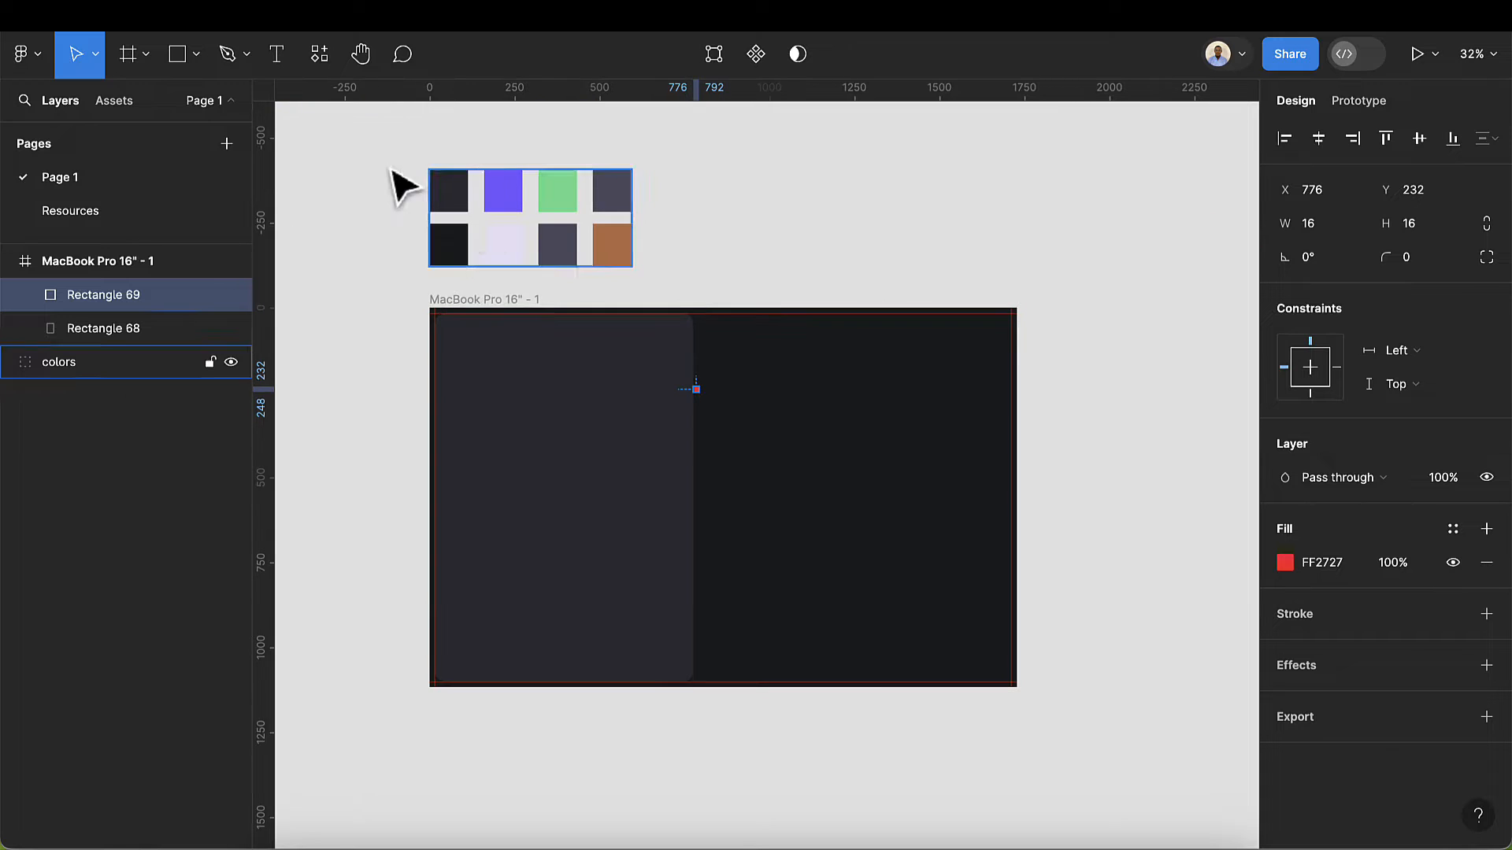
- Draw a new card right of the tall card and widen it to the frame's right side
click(176, 55)
scroll(727, 394, up, 4)
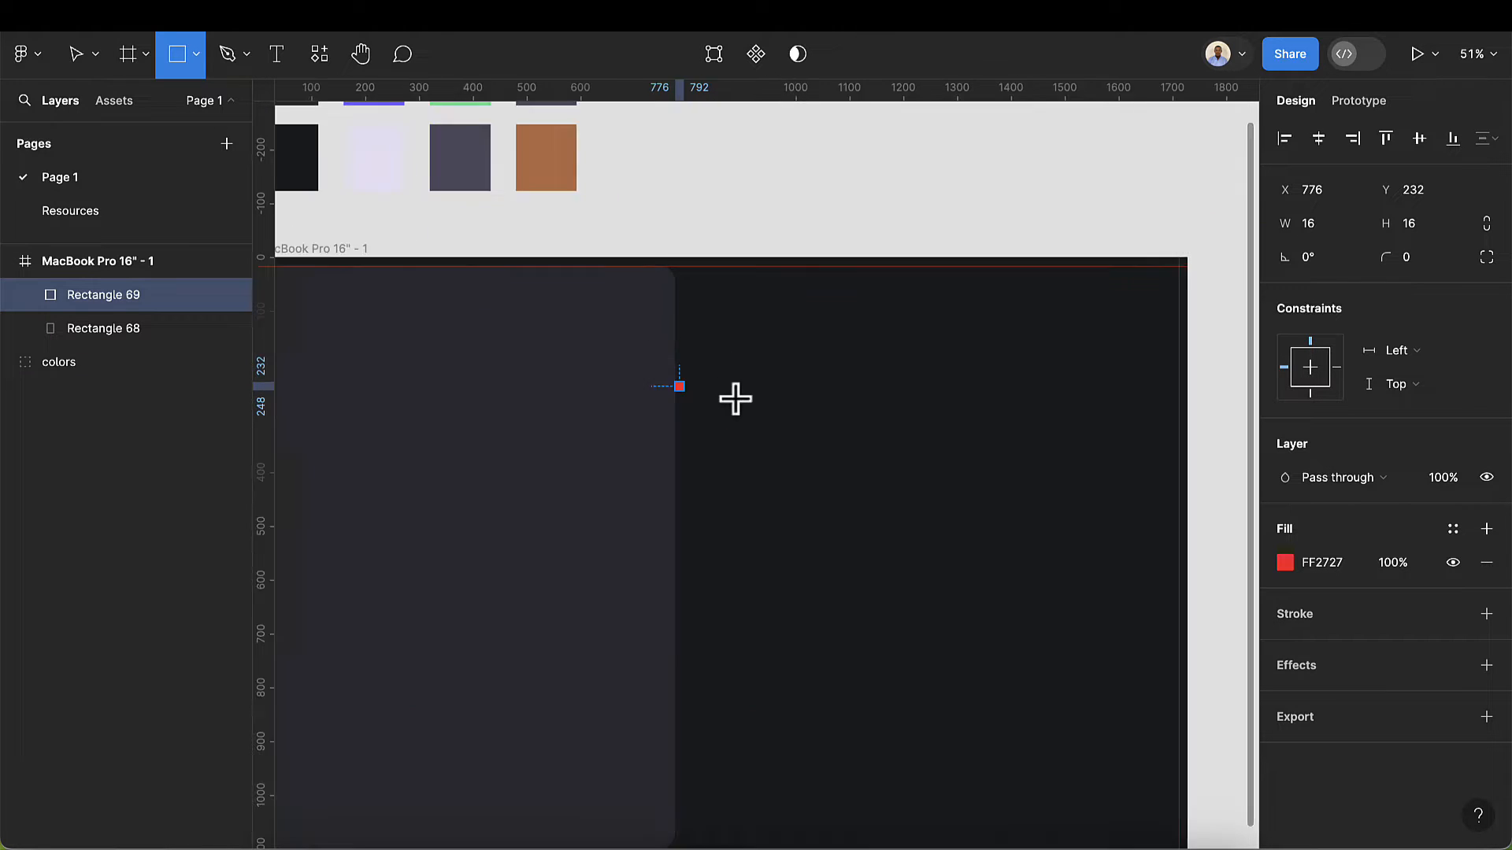
mouse_move(672, 232)
mouse_down()
mouse_move(857, 513)
mouse_move(904, 519)
mouse_up()
scroll(905, 520, down, 3)
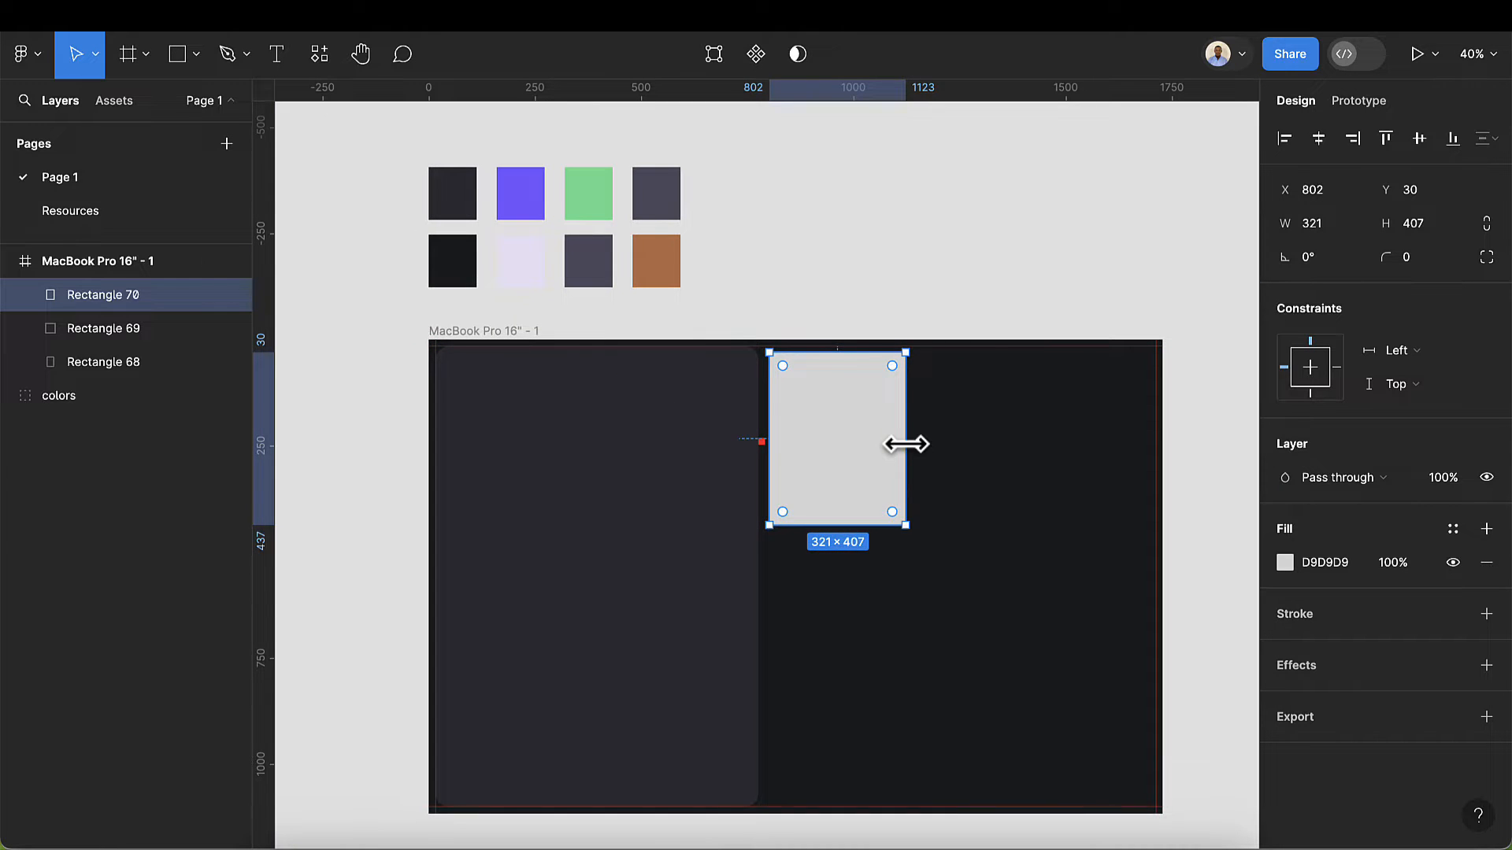
drag(905, 442, 1154, 443)
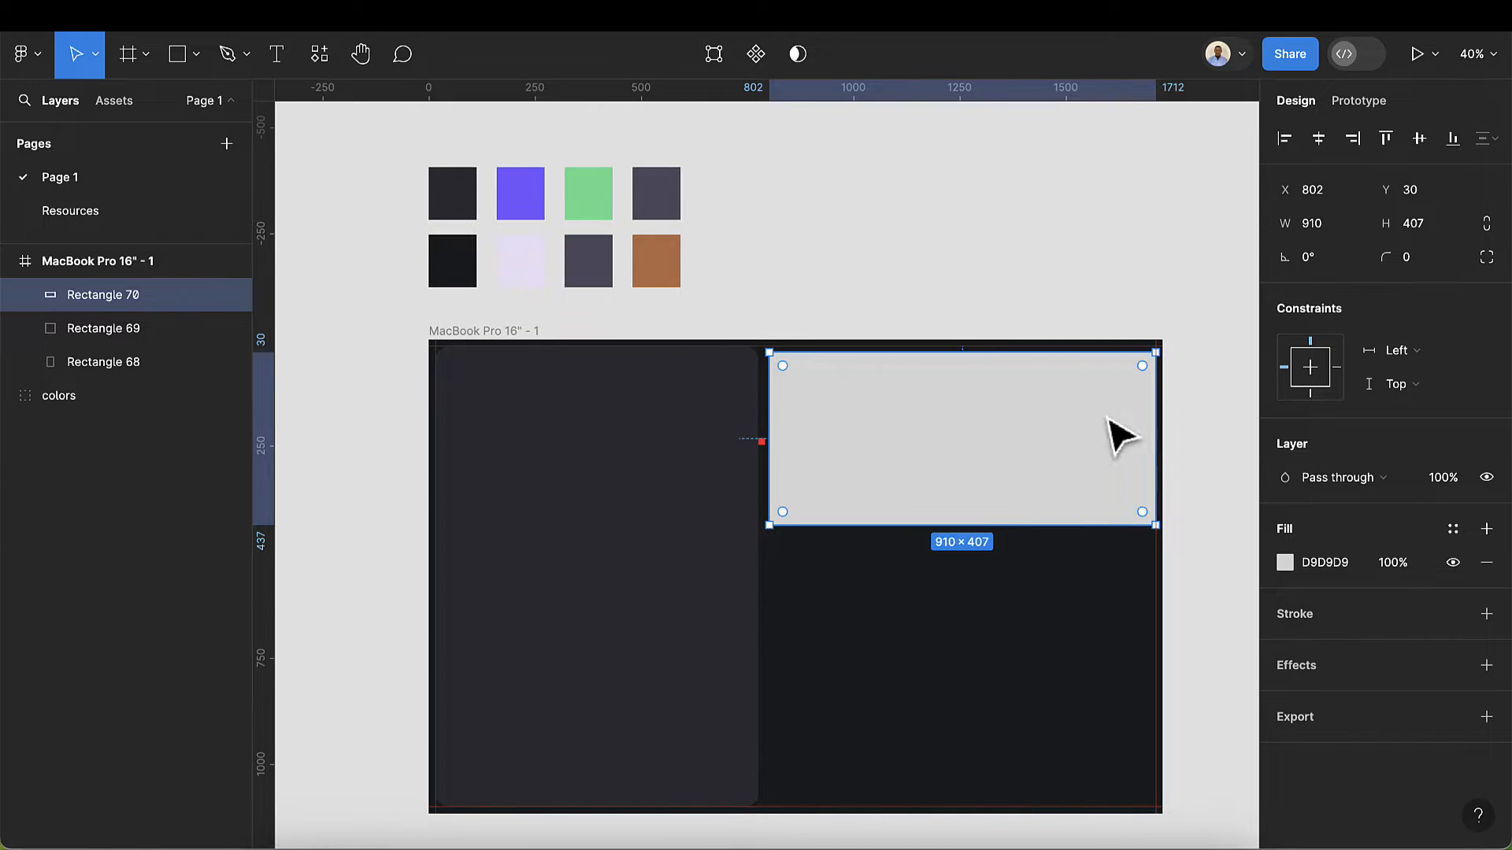
- Raise the grey block's top to 16, extend its left edge to the red square, and set height 540
scroll(819, 347, up, 8)
drag(731, 371, 729, 330)
scroll(747, 543, down, 2)
scroll(746, 547, down, 2)
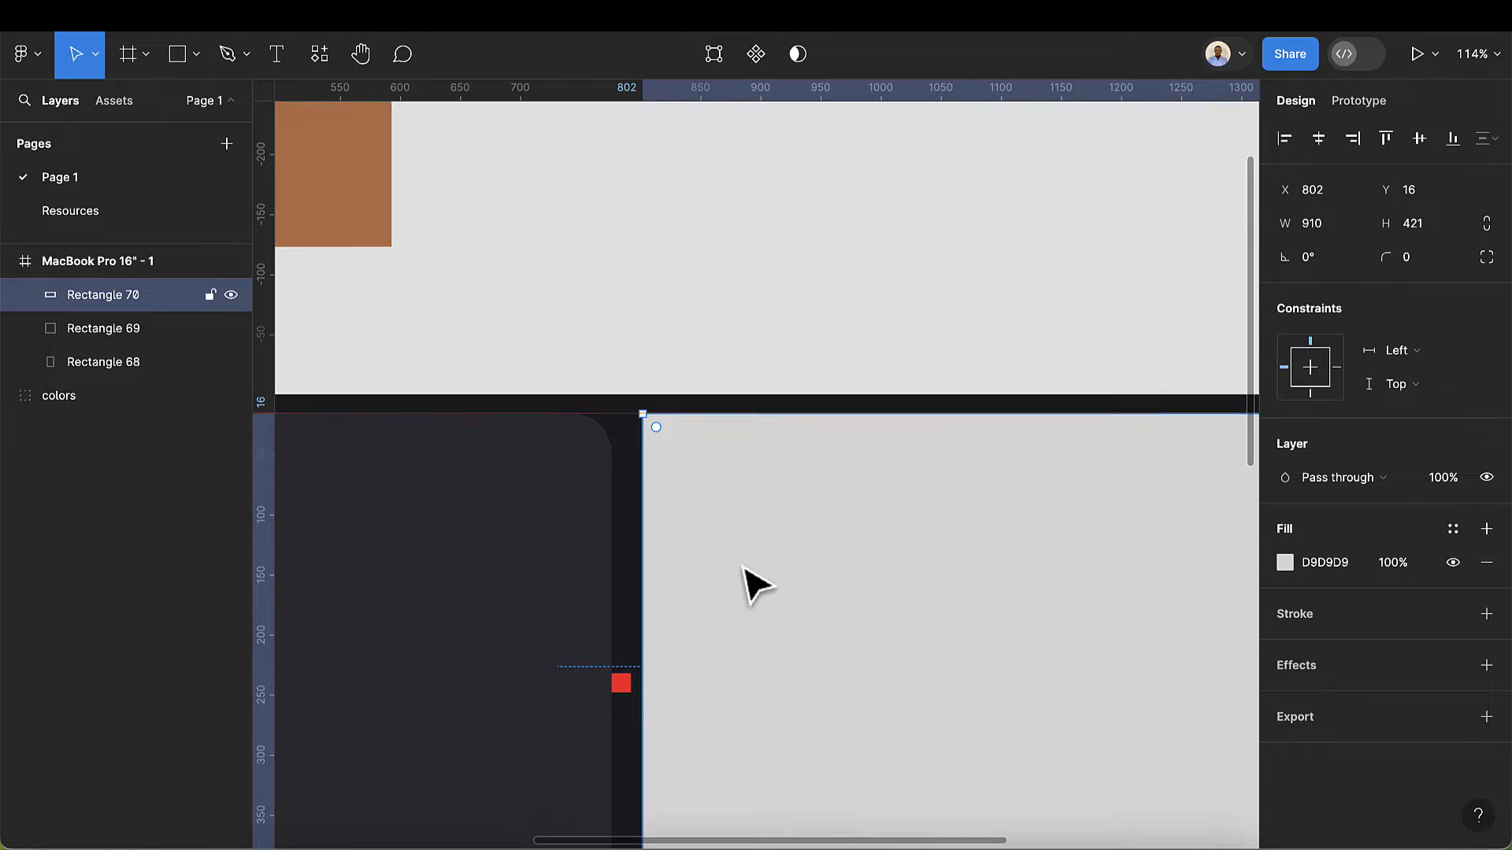
scroll(742, 564, down, 3)
scroll(645, 500, up, 3)
drag(644, 504, 620, 502)
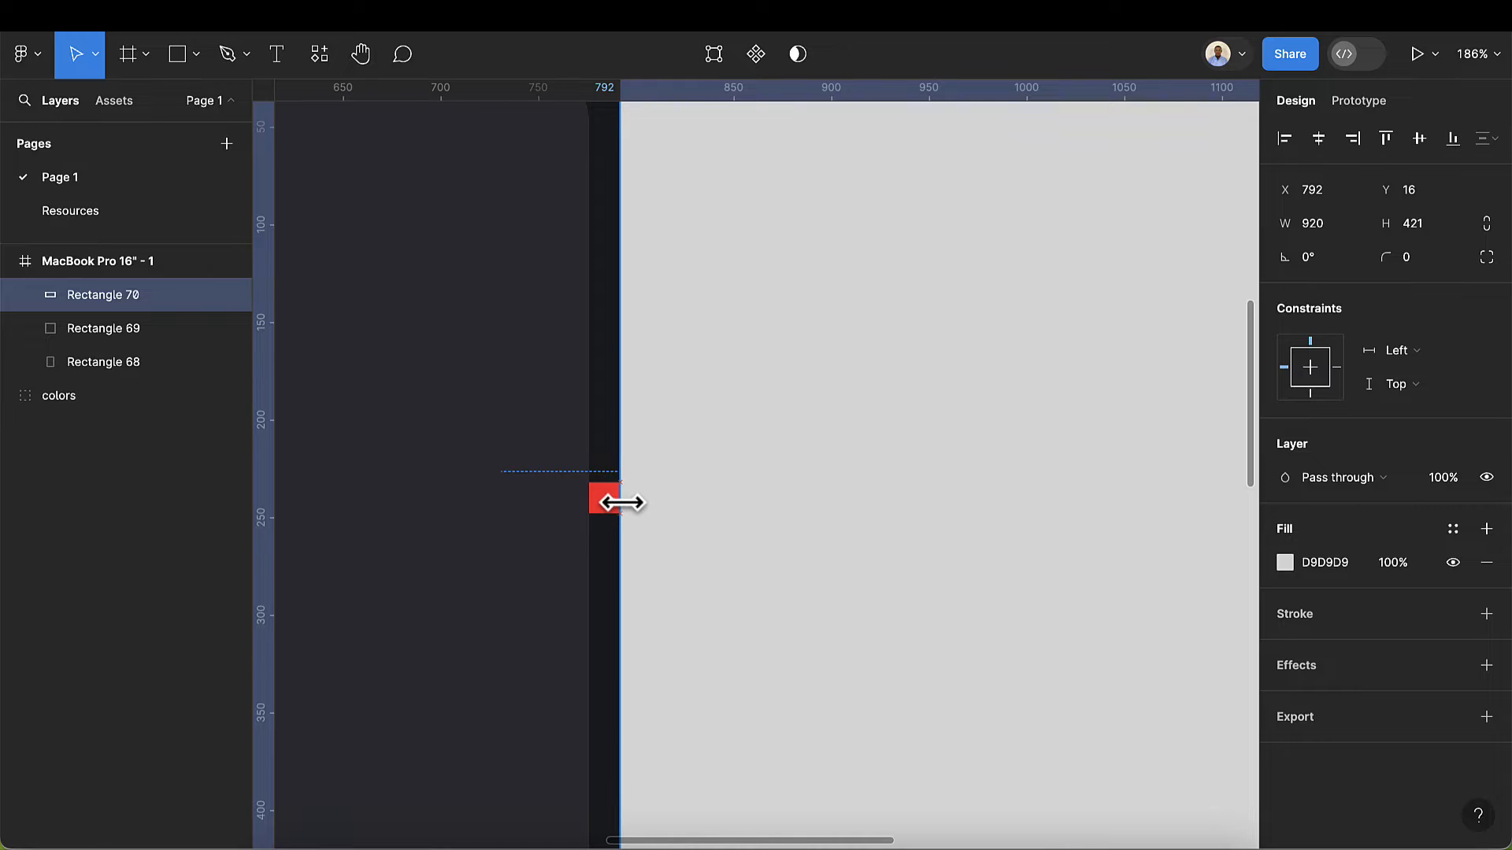
scroll(793, 477, down, 3)
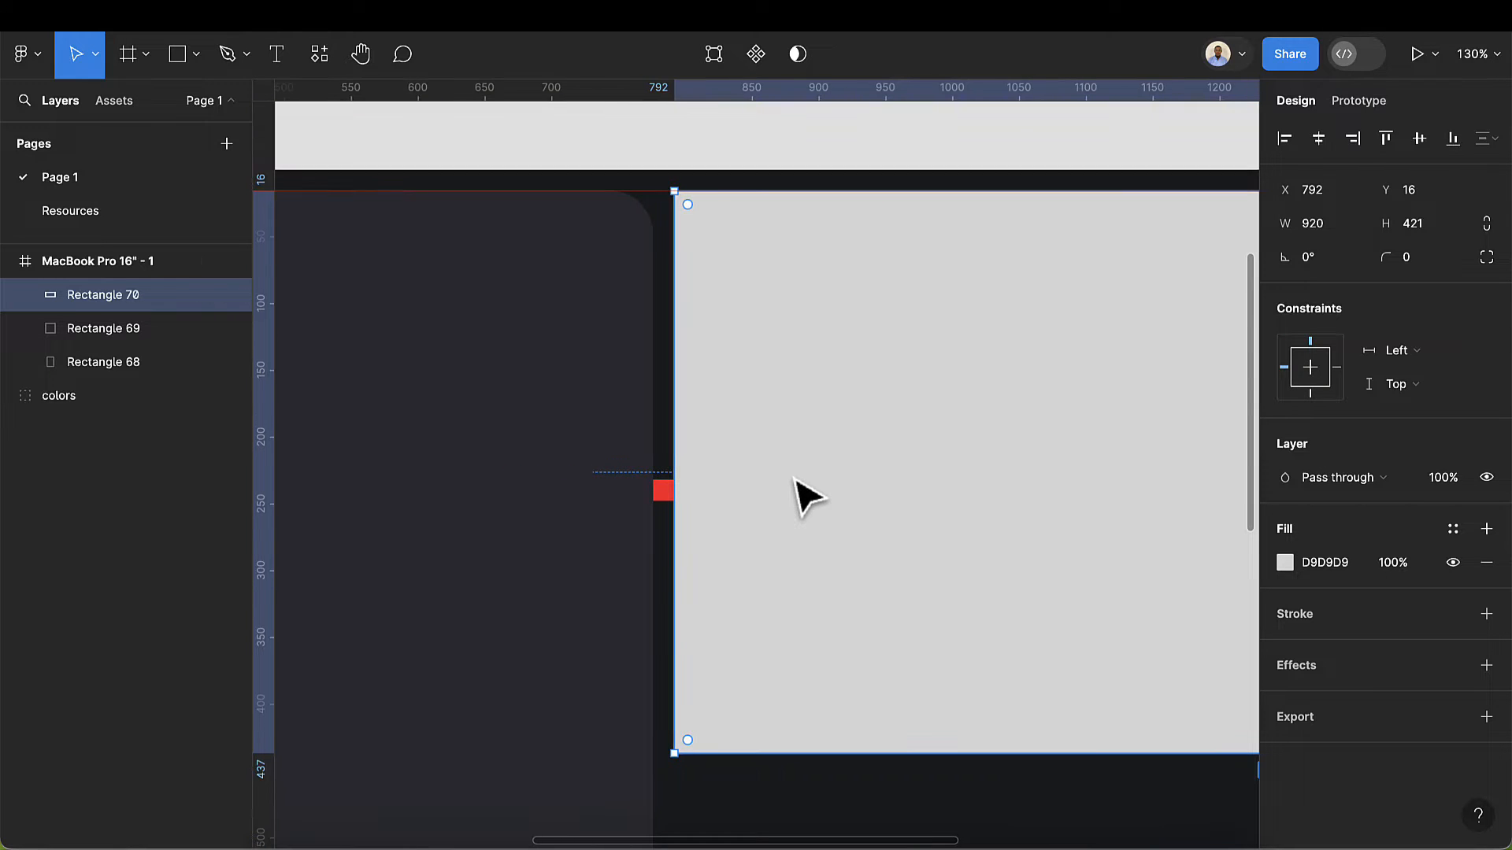
scroll(929, 516, right, 4)
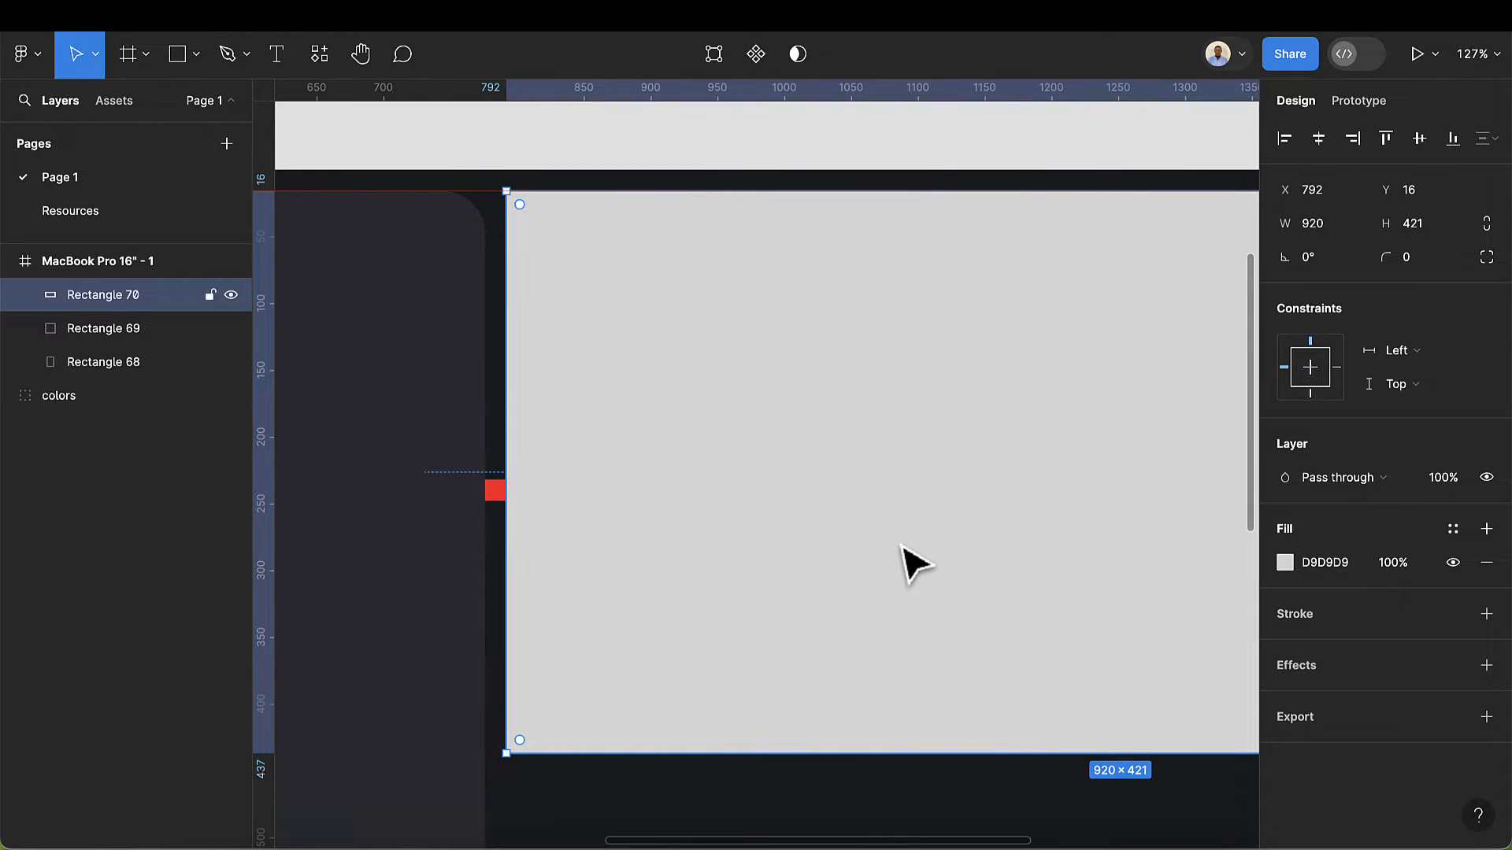
scroll(901, 601, down, 1)
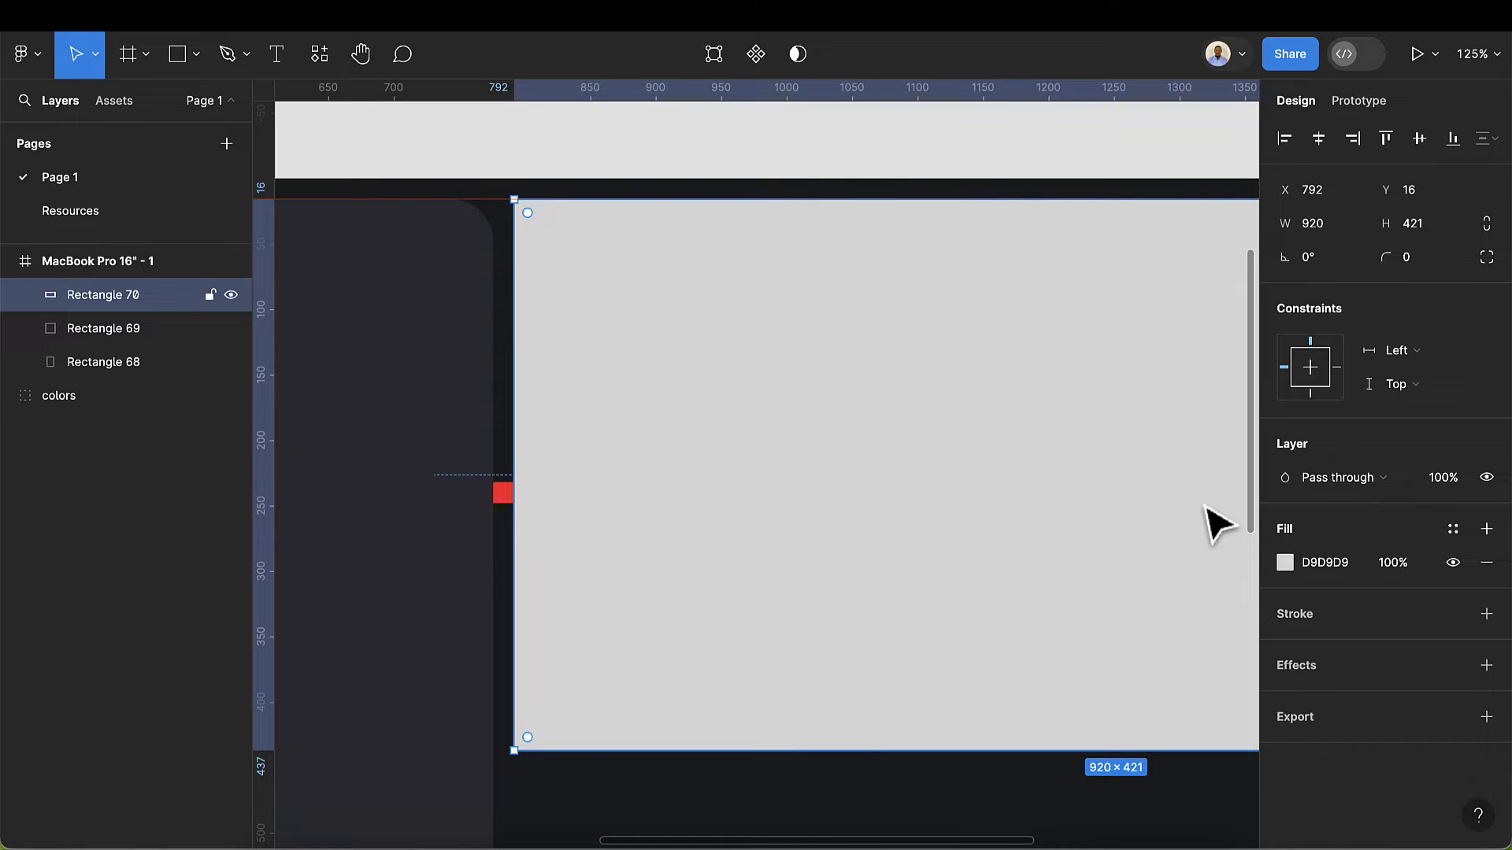
click(1435, 228)
text(540)
key(Return)
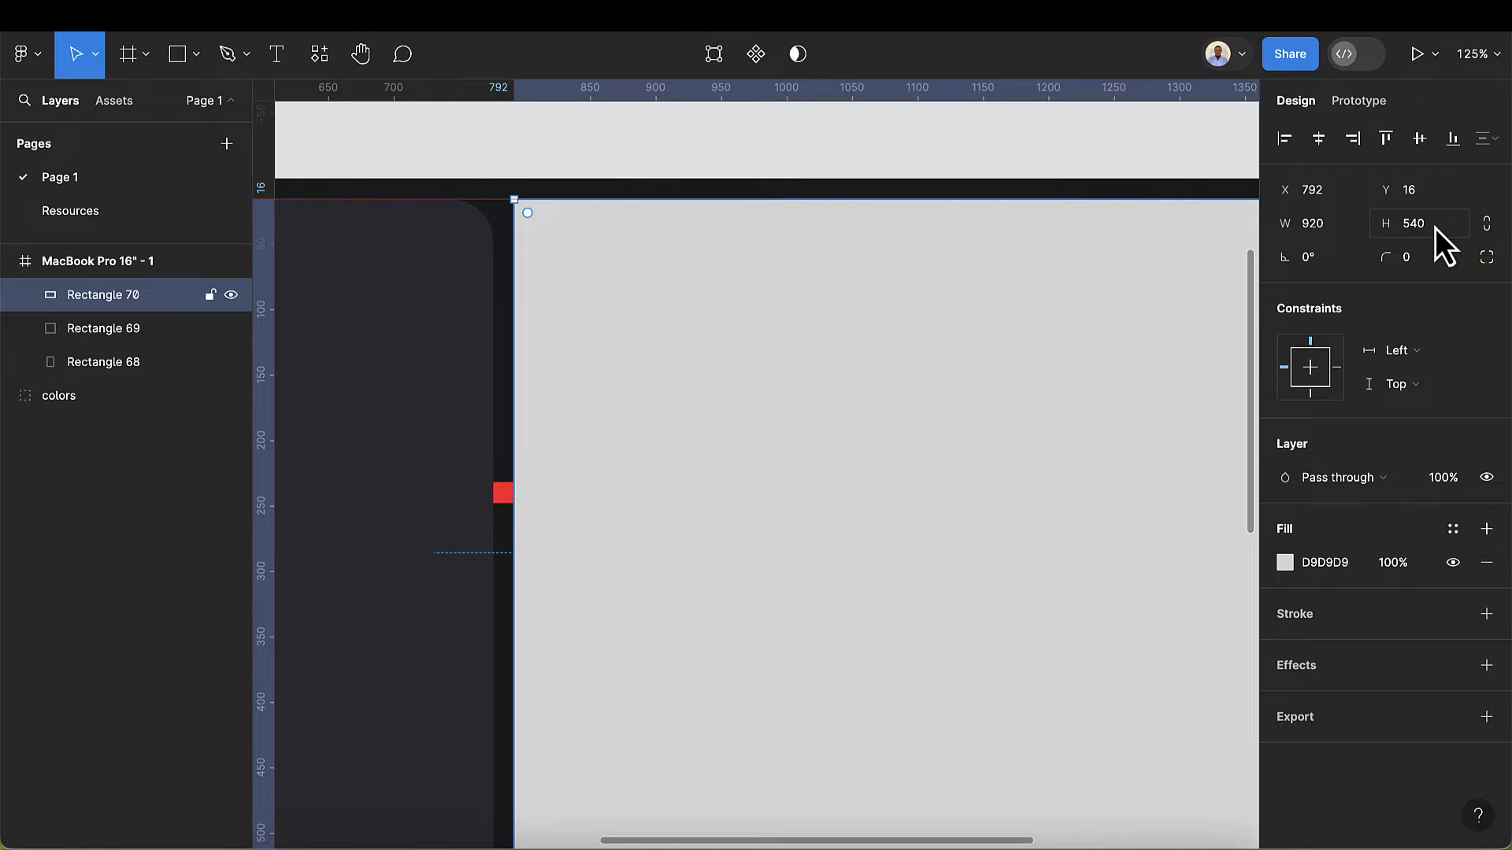
scroll(977, 528, down, 2)
scroll(1012, 550, down, 3)
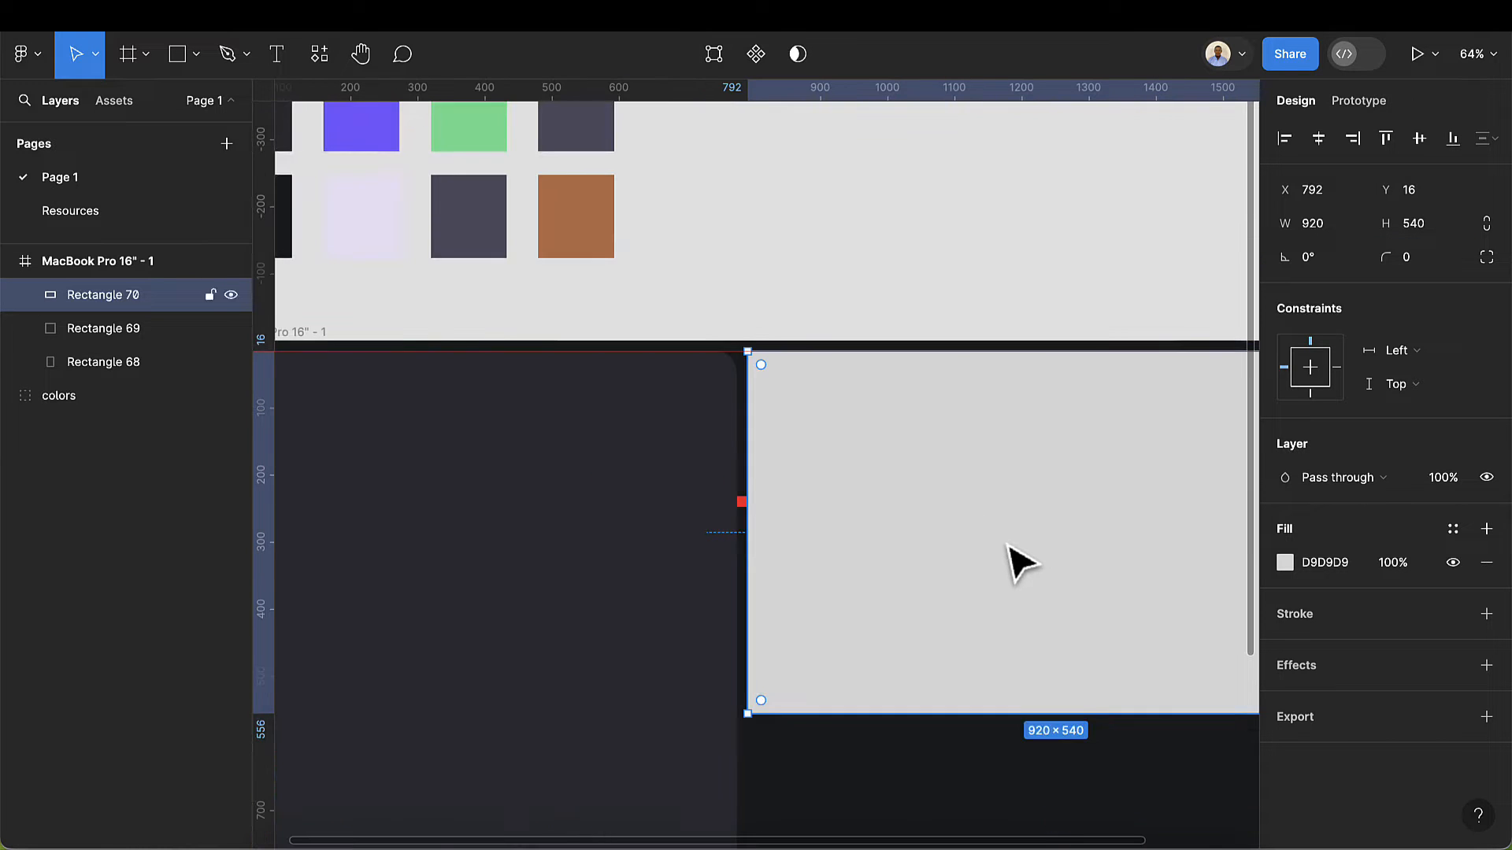
scroll(1016, 553, right, 5)
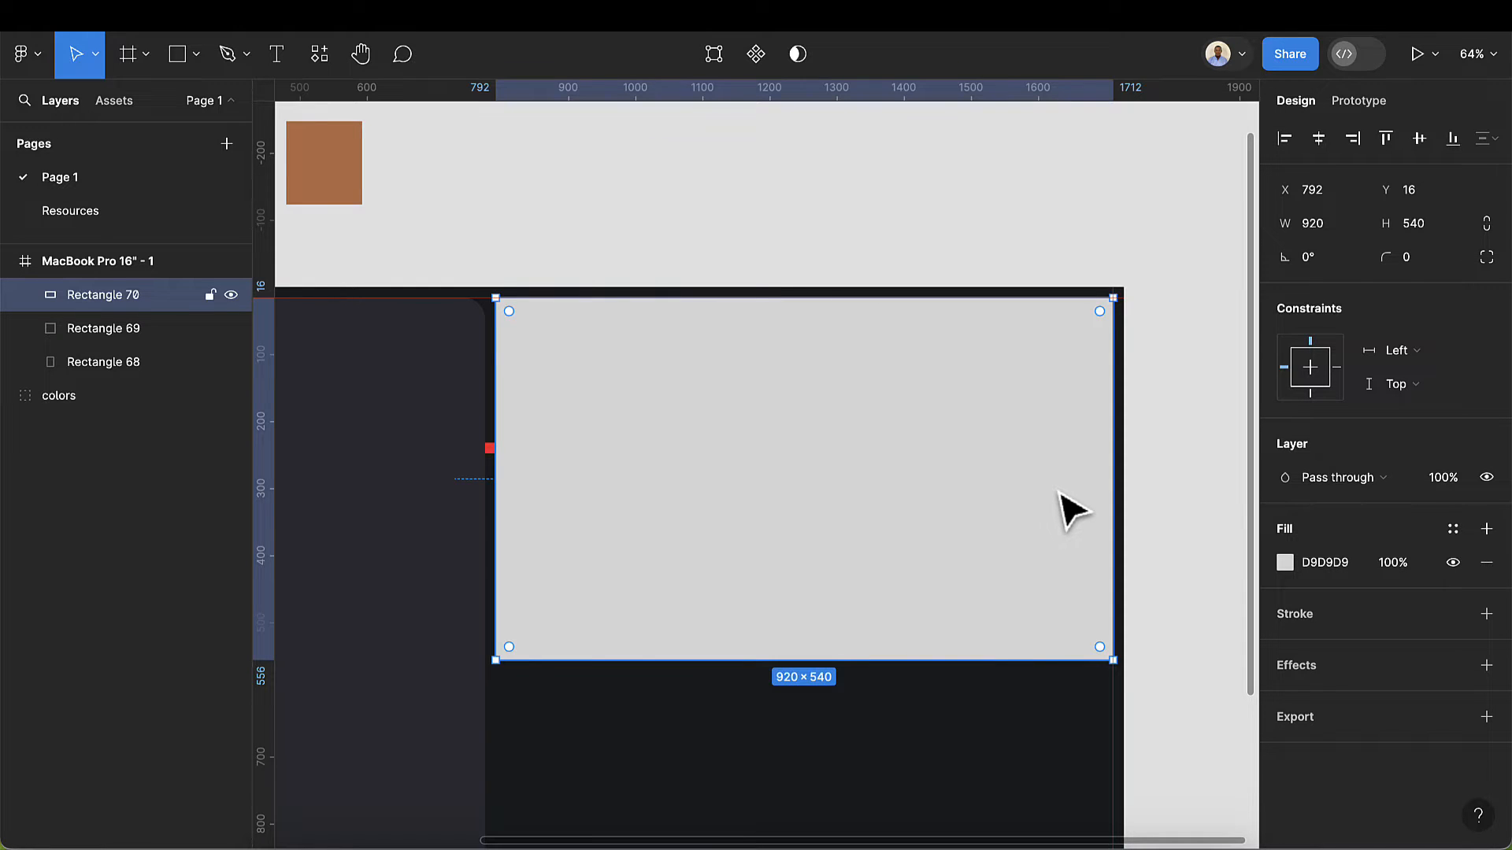
- Draw a rectangle over the grey block's lower right and fill it with the purple 7B61FF swatch
click(178, 55)
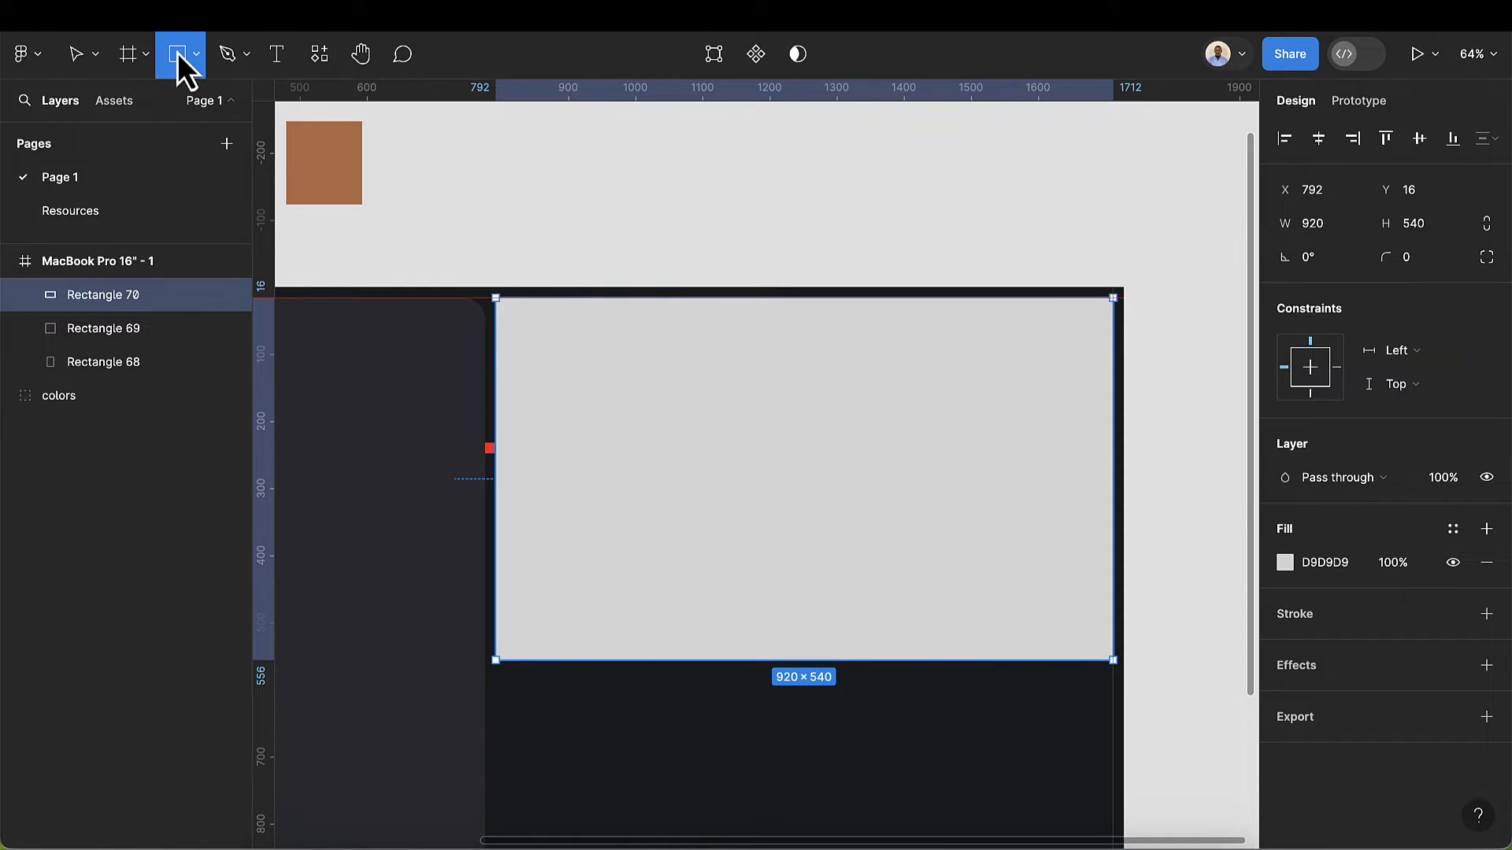
mouse_move(909, 511)
mouse_down()
mouse_move(987, 630)
mouse_move(1110, 701)
mouse_up()
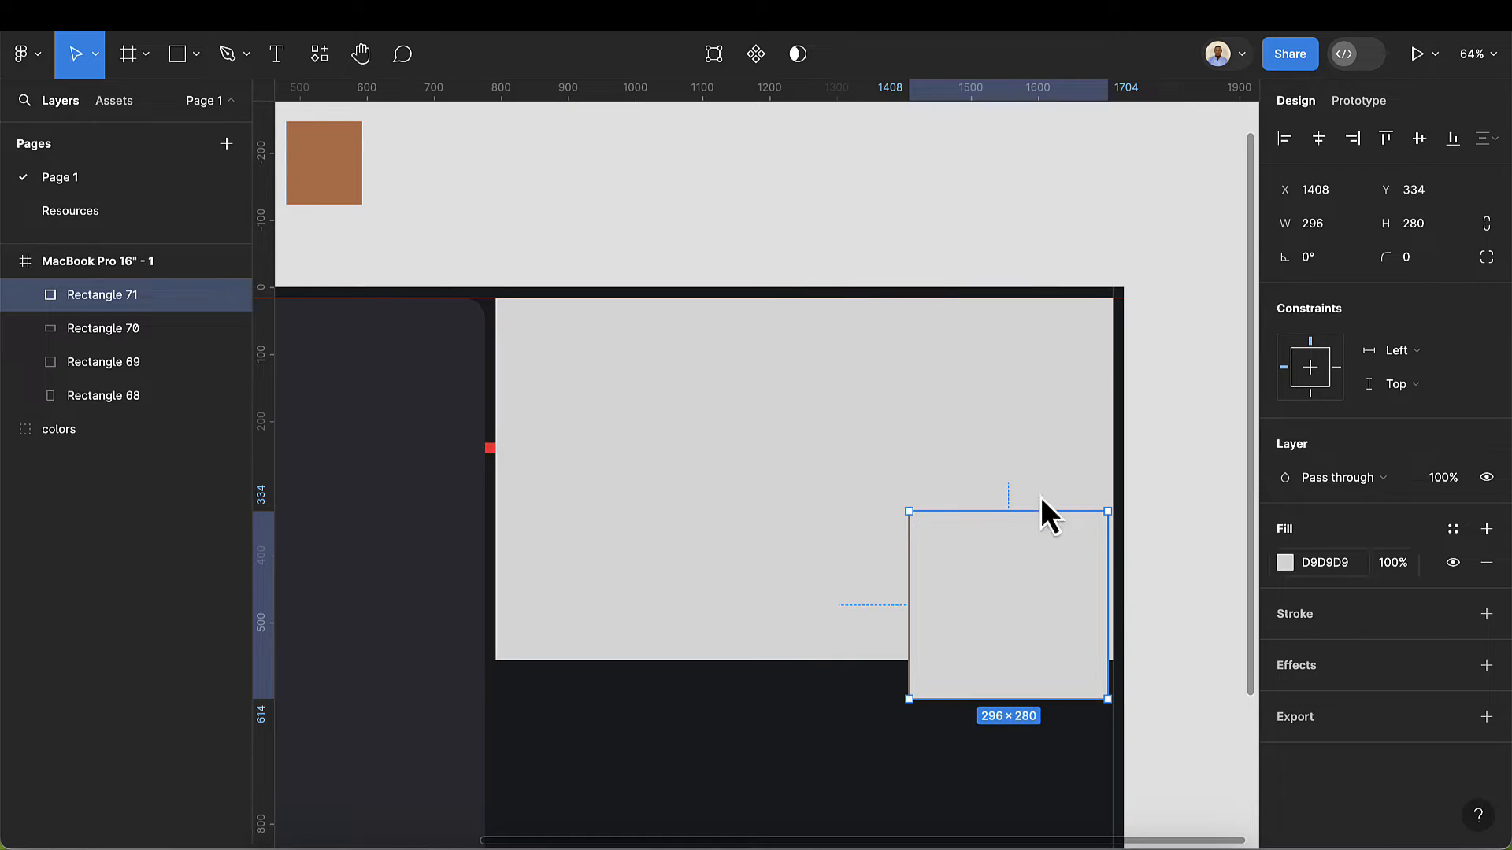
scroll(1041, 497, down, 3)
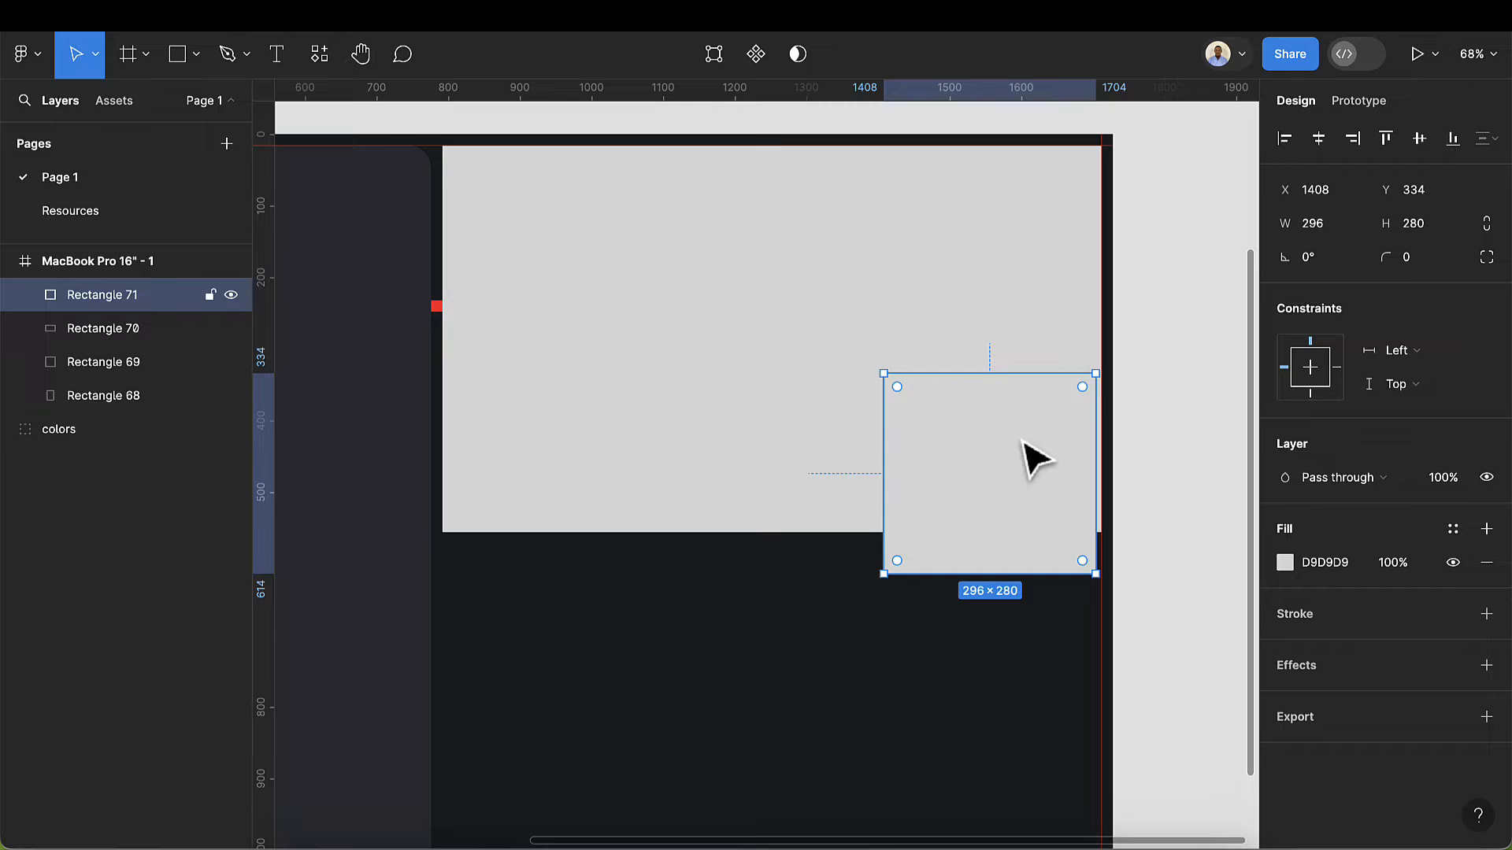
click(1288, 570)
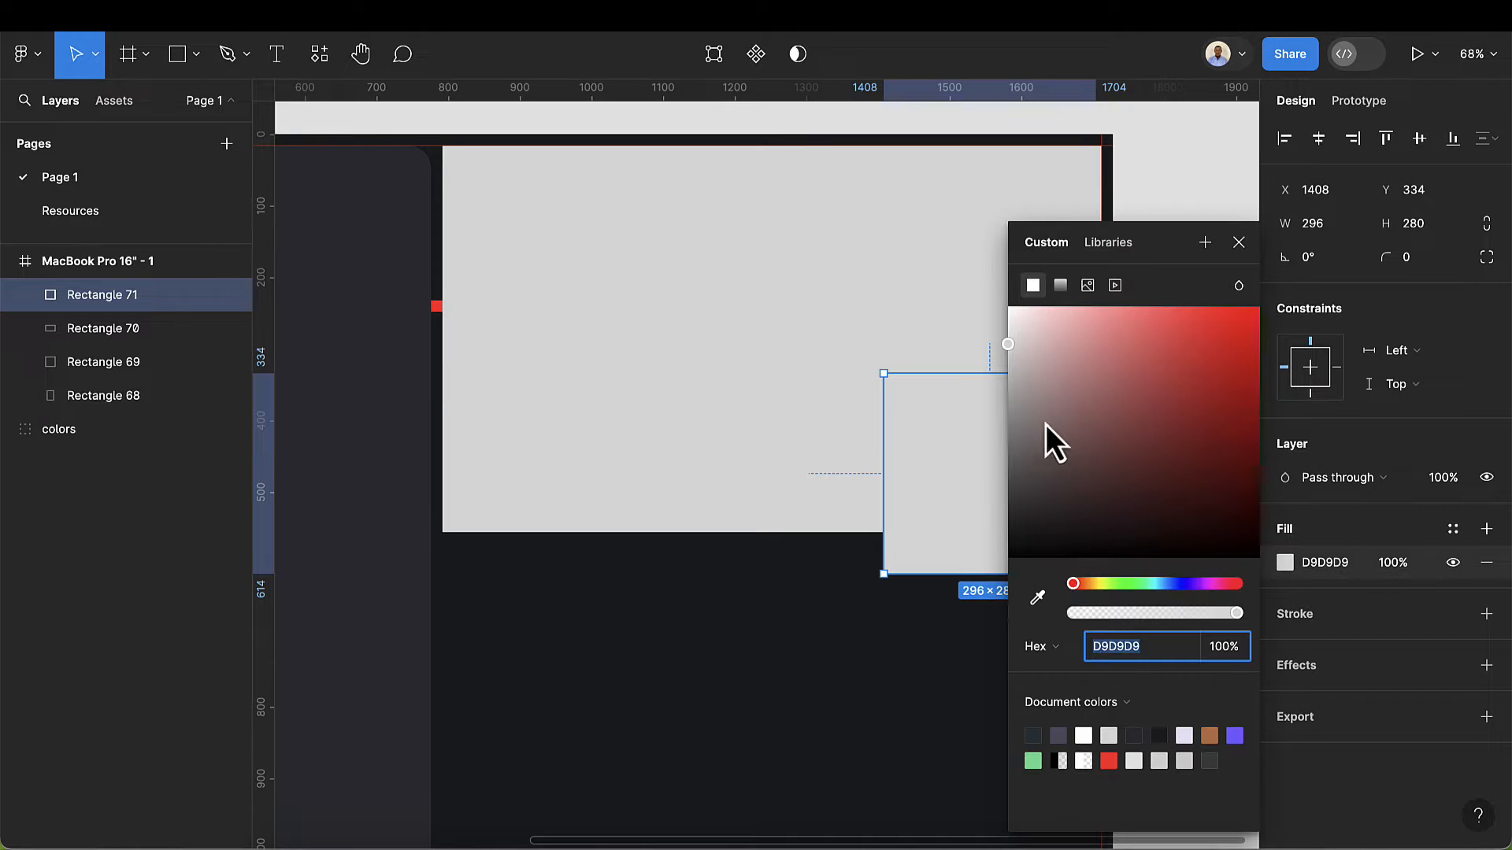
click(1038, 598)
scroll(937, 579, down, 3)
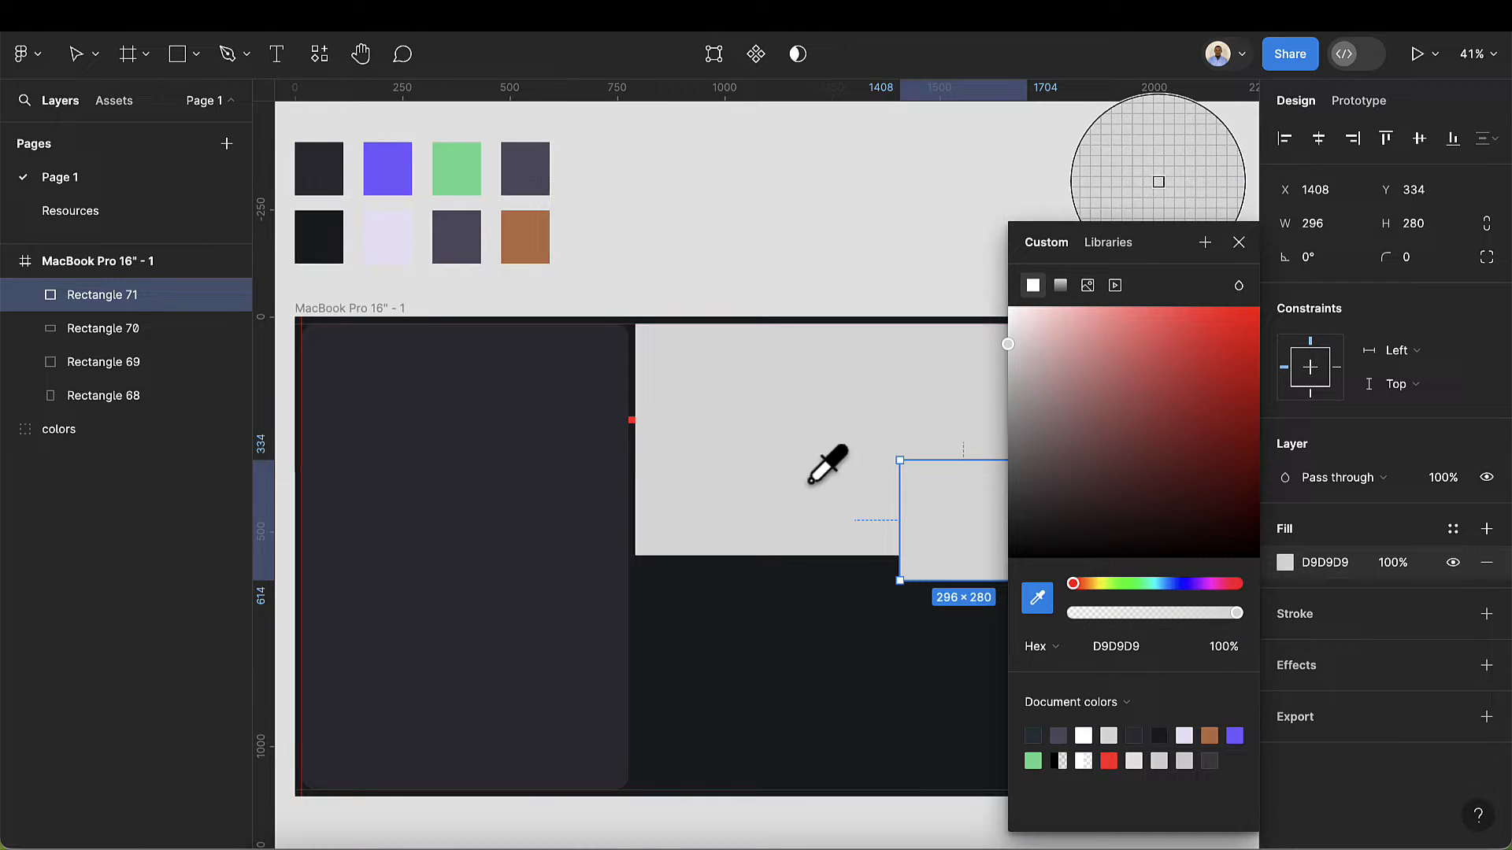
click(385, 178)
click(1238, 241)
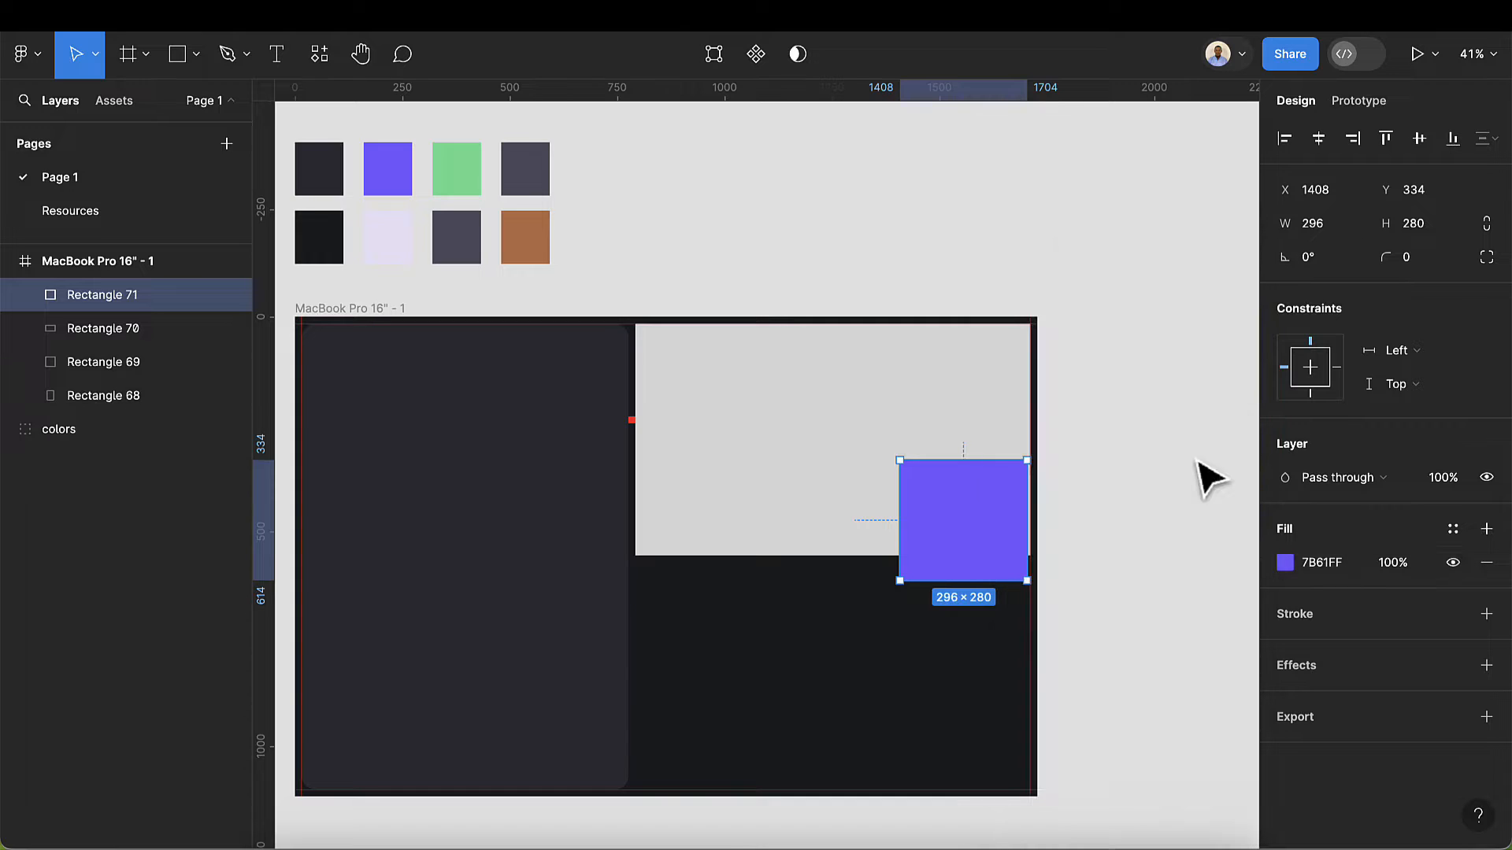
scroll(1131, 510, up, 1)
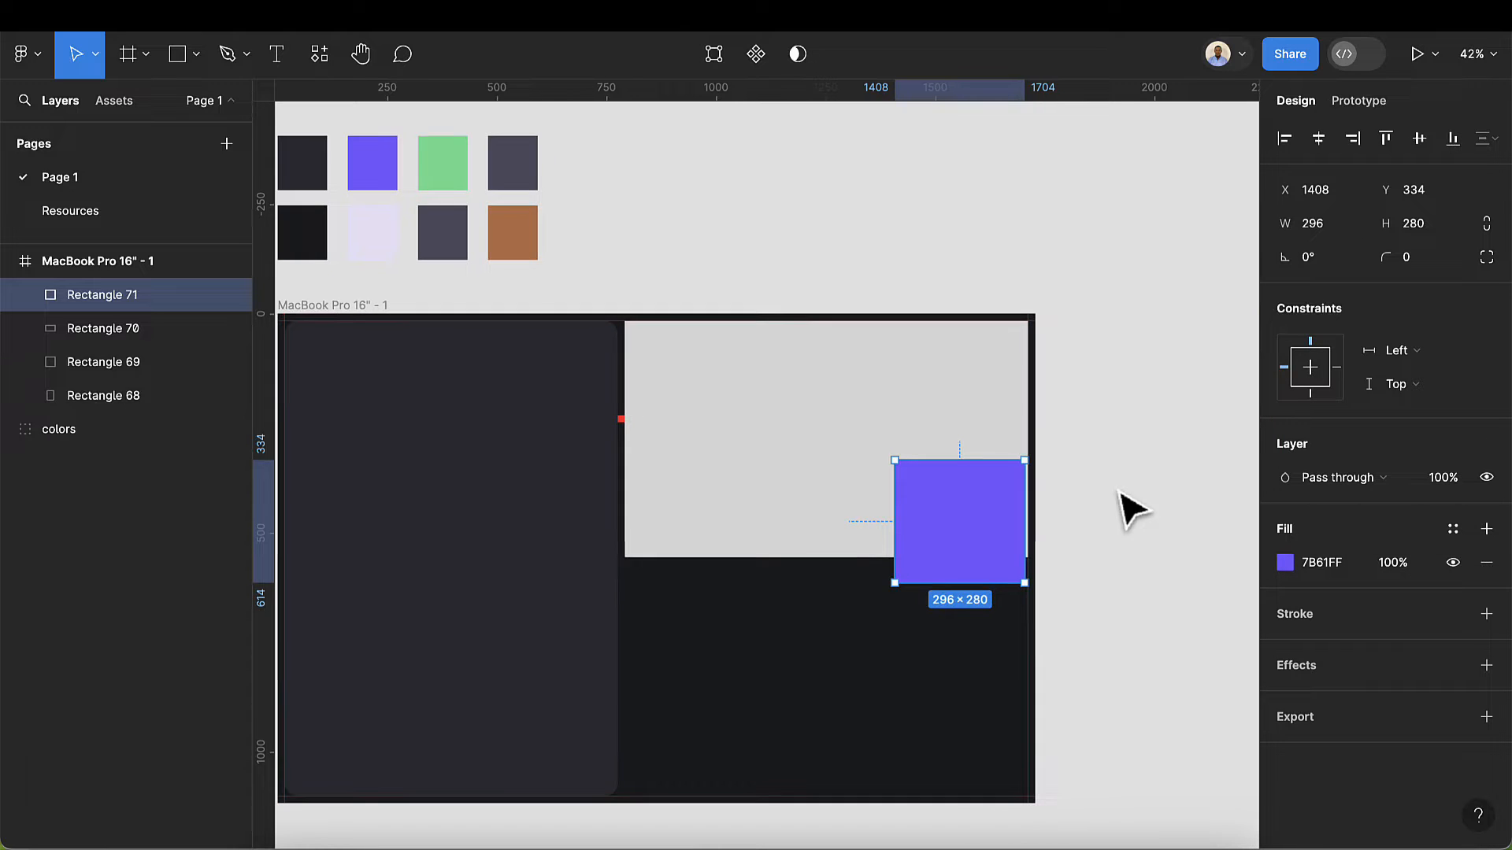
- Size the purple rectangle to 340×200 and move it into the grey block's bottom-right corner
click(1321, 224)
text(340)
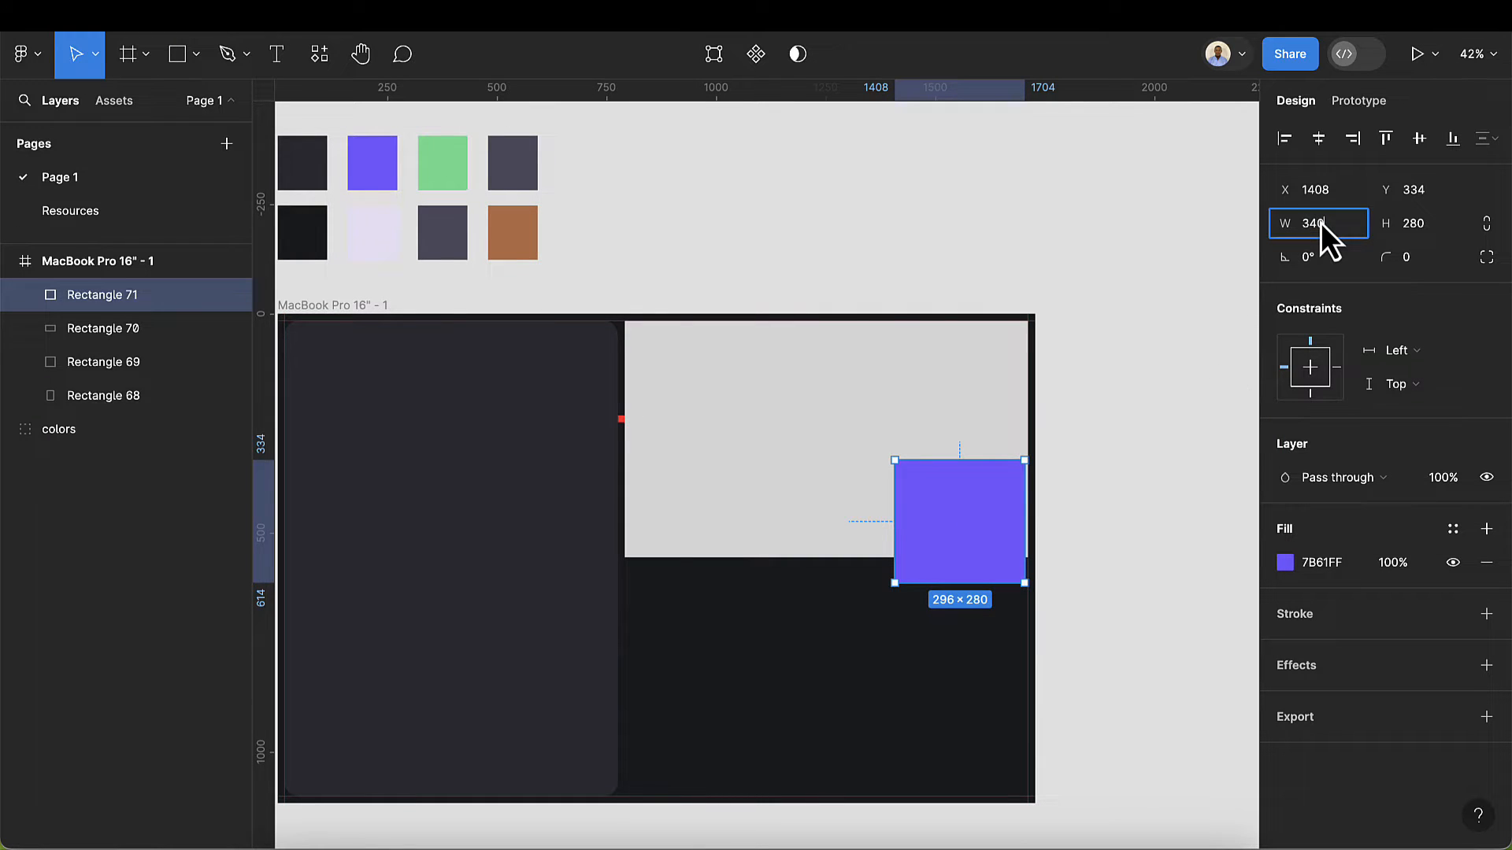
key(Return)
click(1416, 225)
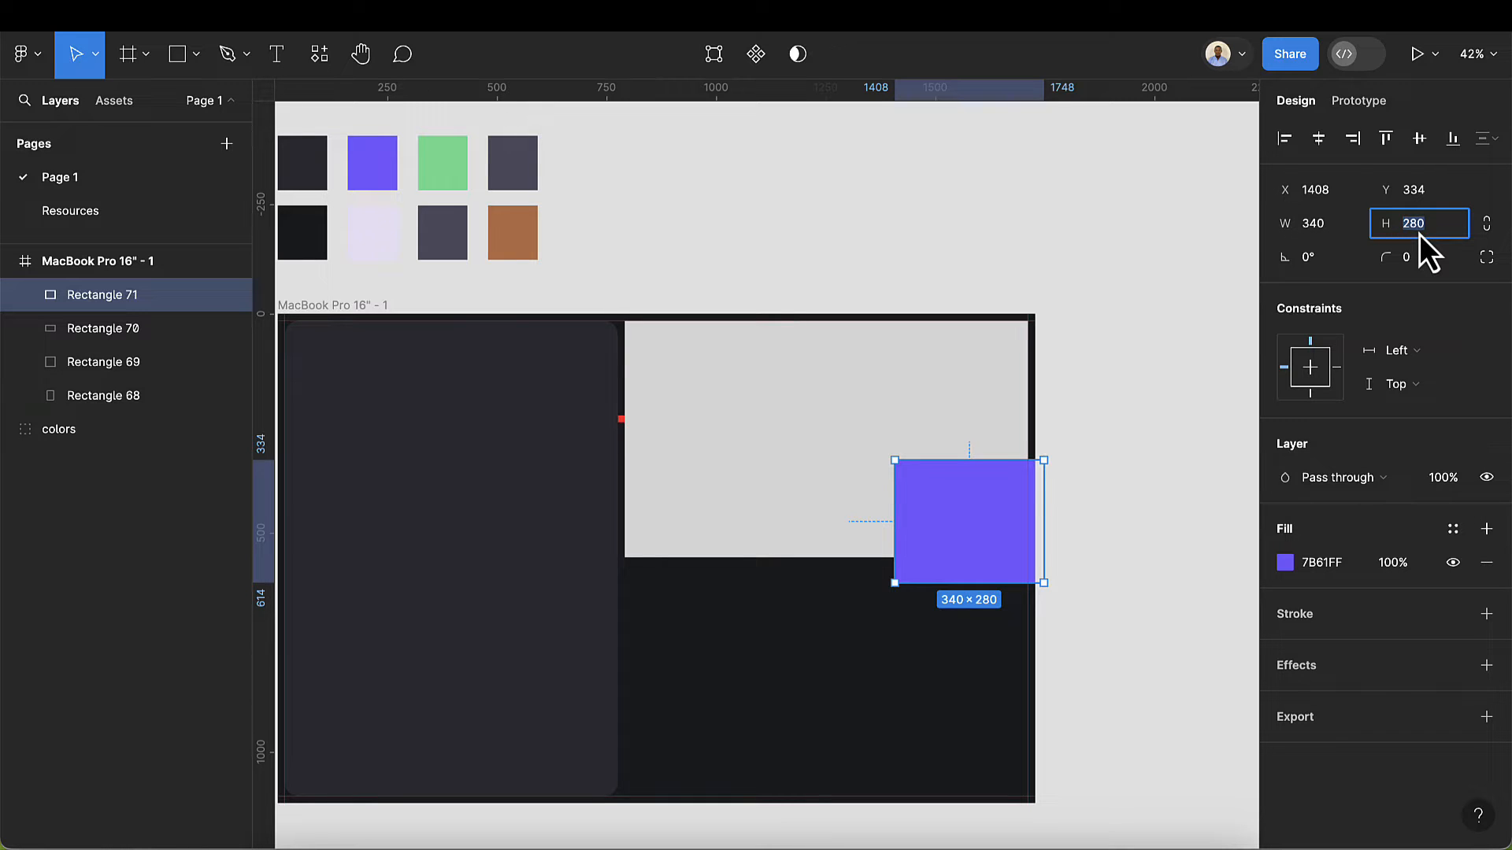
text(200)
key(Return)
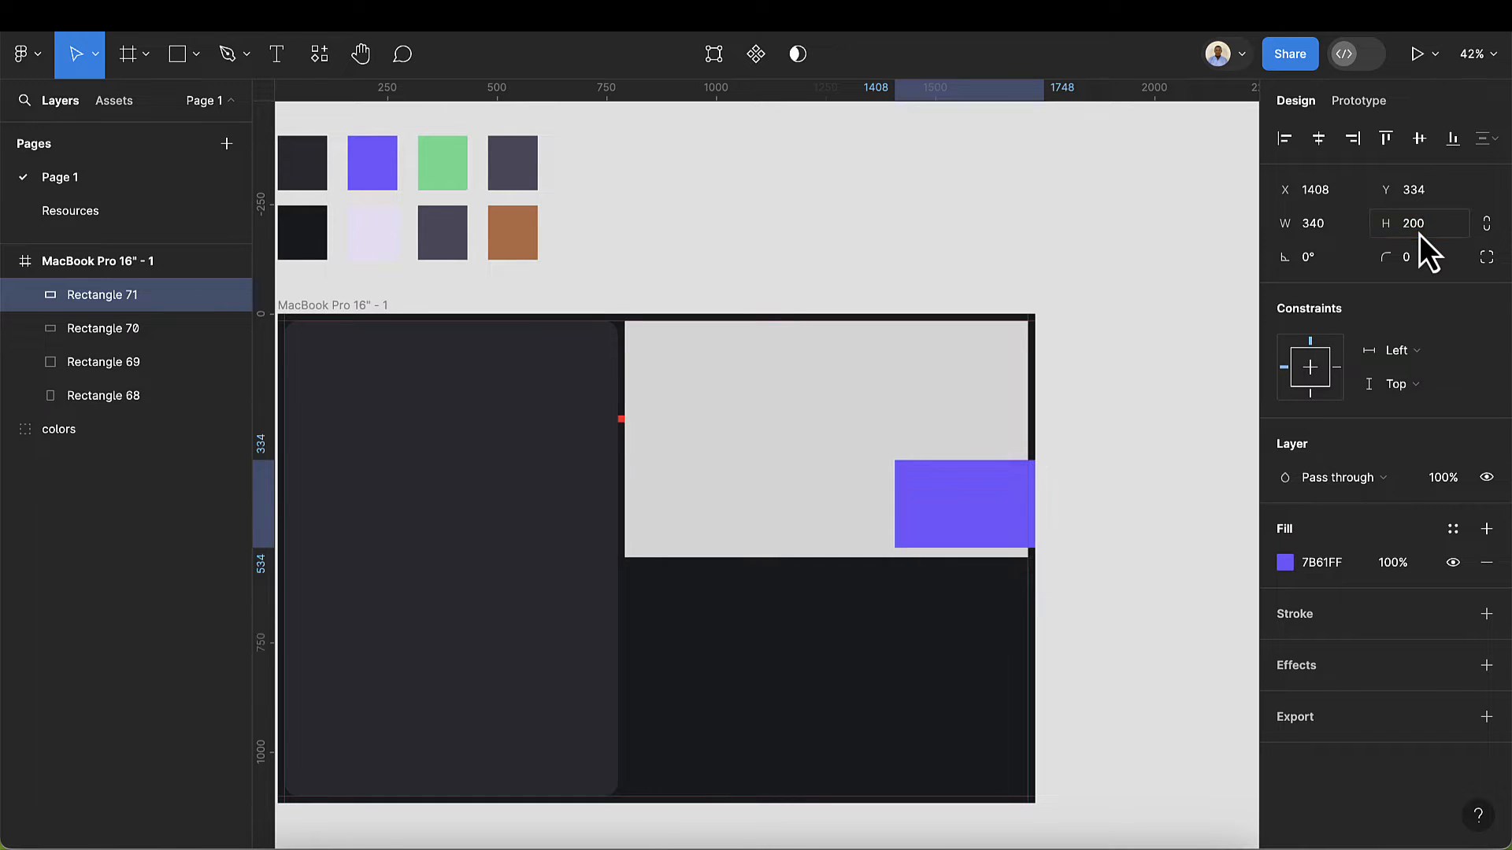
scroll(956, 532, up, 3)
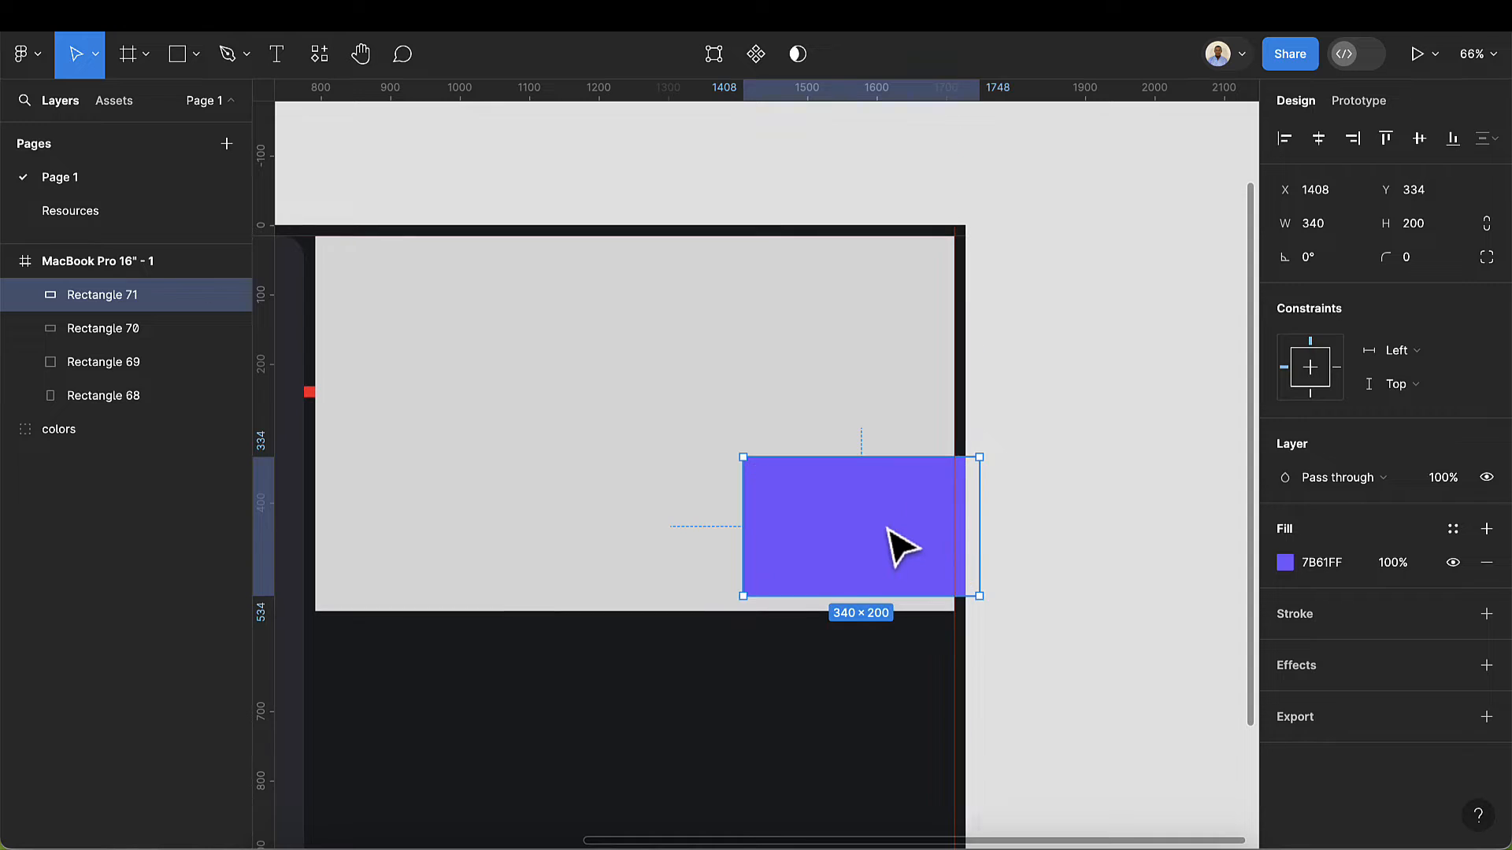
drag(901, 546, 882, 559)
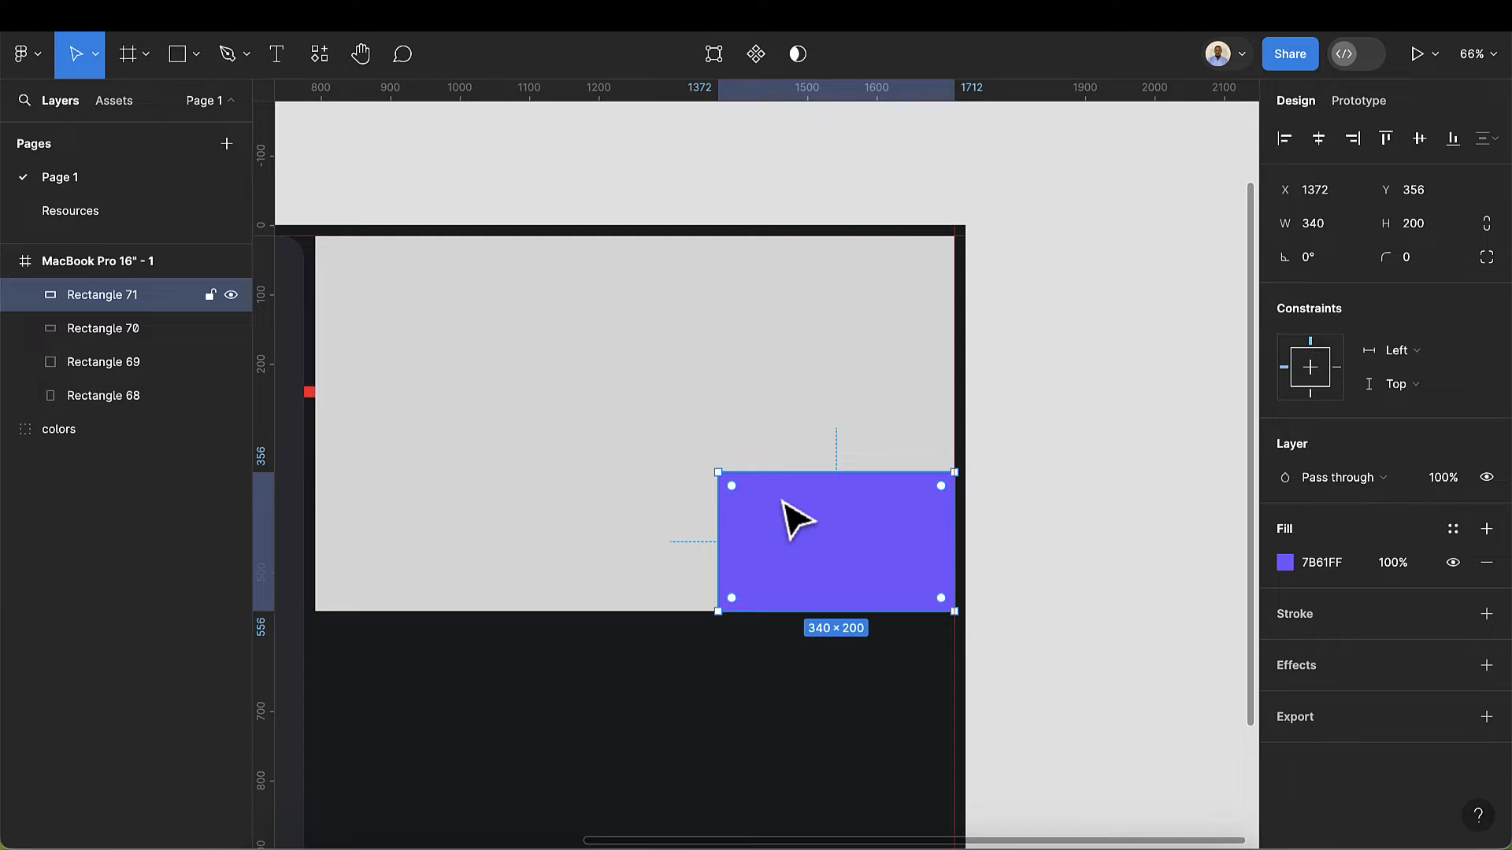
- Combine the grey block and purple rectangle with the Exclude boolean operation
shift+click(621, 534)
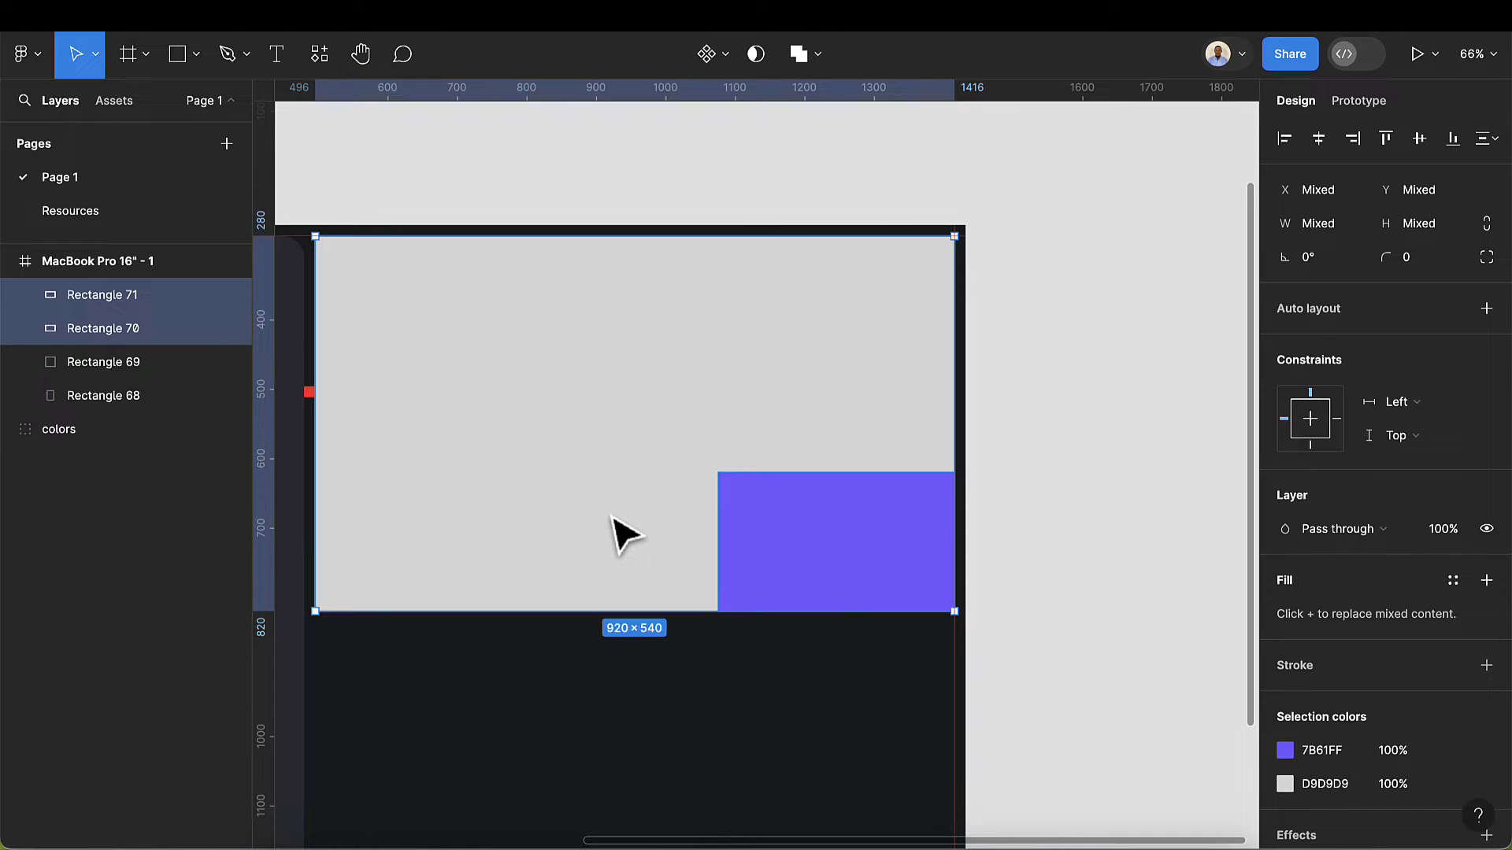
click(822, 63)
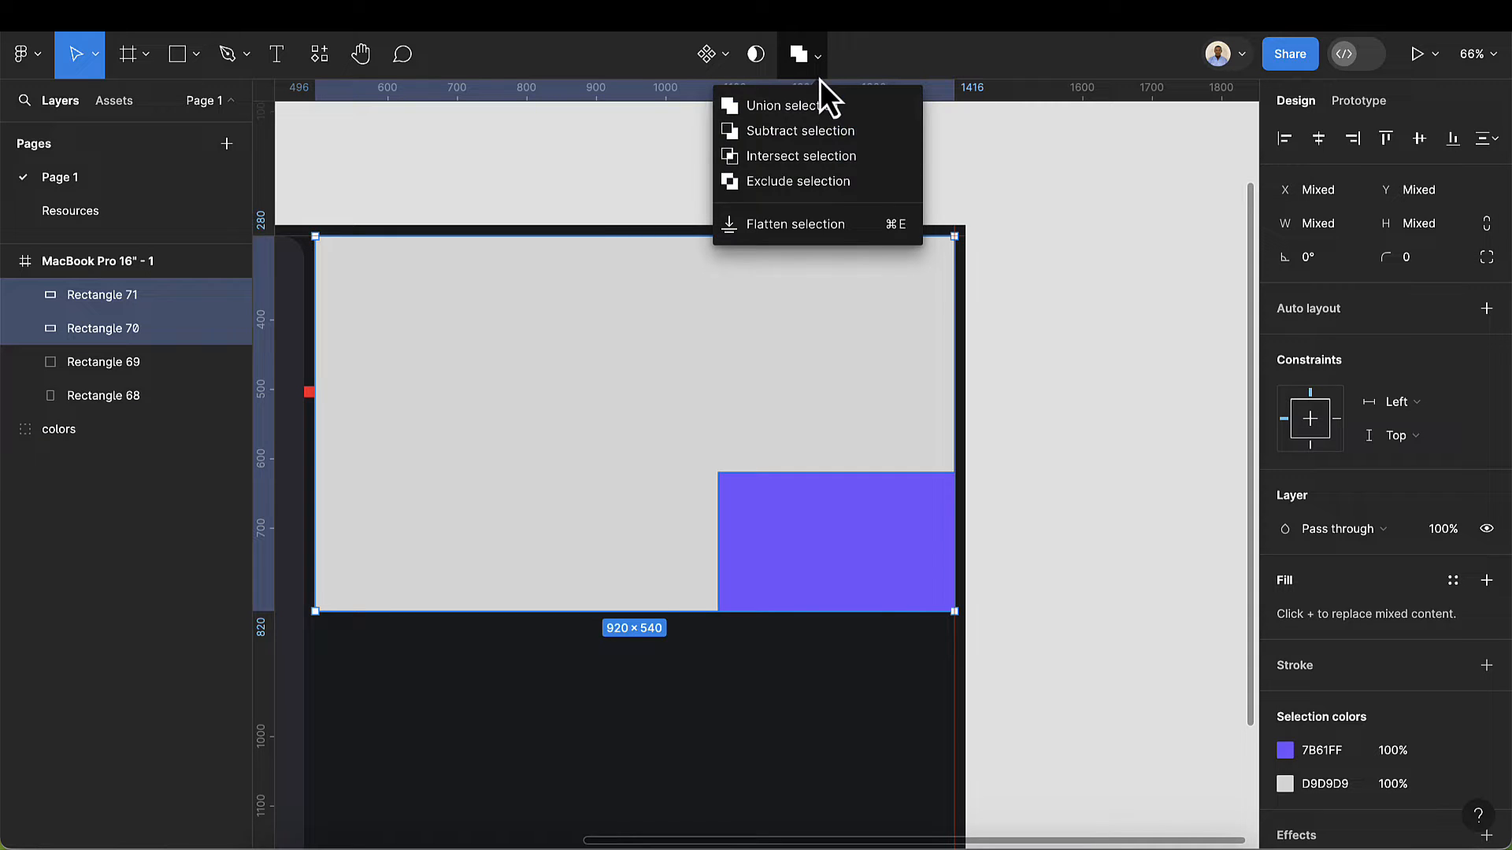
click(824, 192)
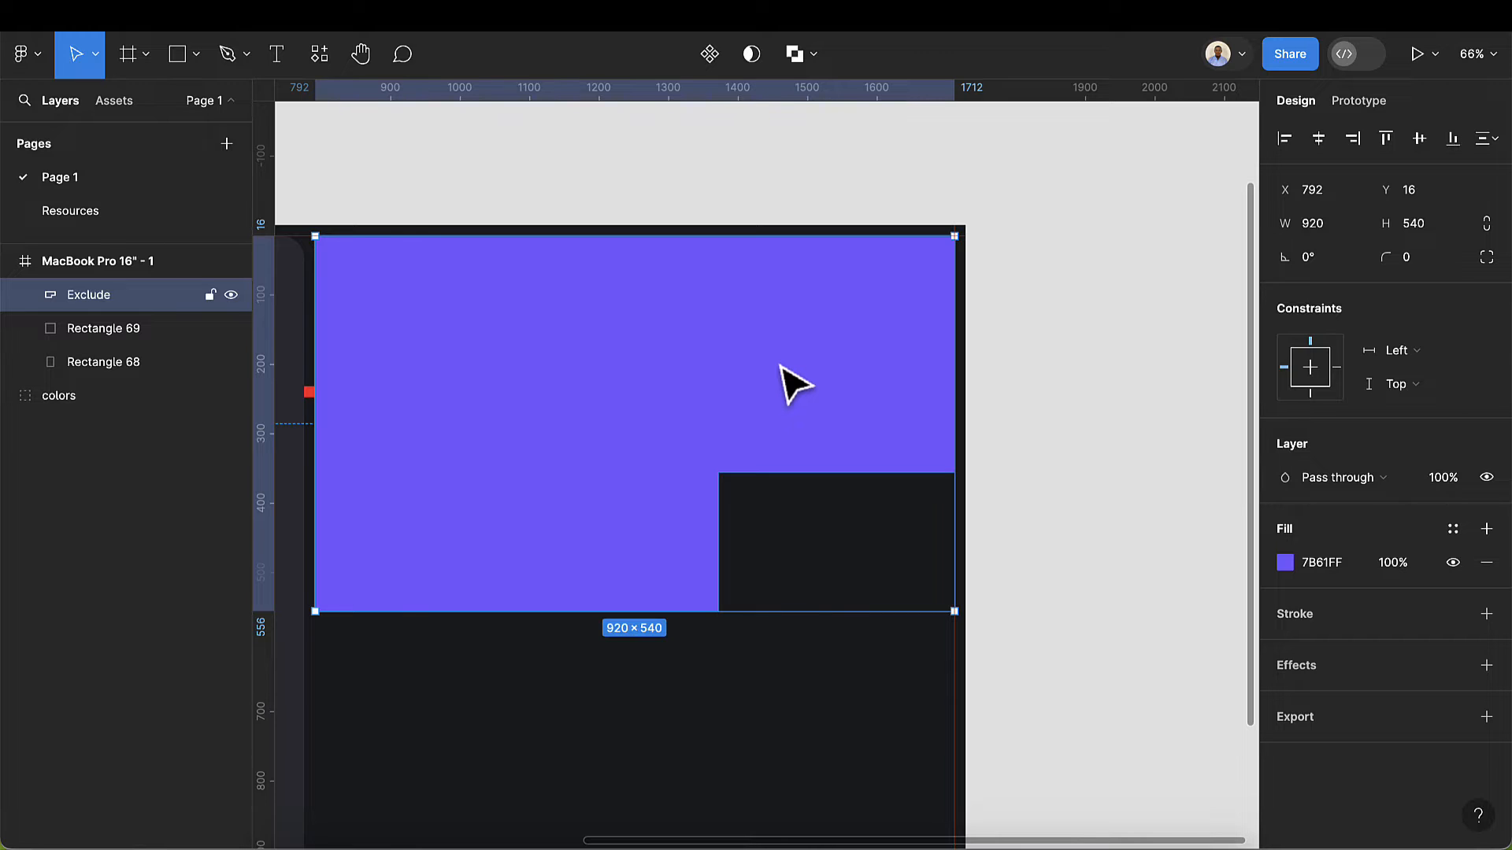
- Set the notched purple shape's corner radius to 32
click(1428, 262)
key(BackSpace)
text(32)
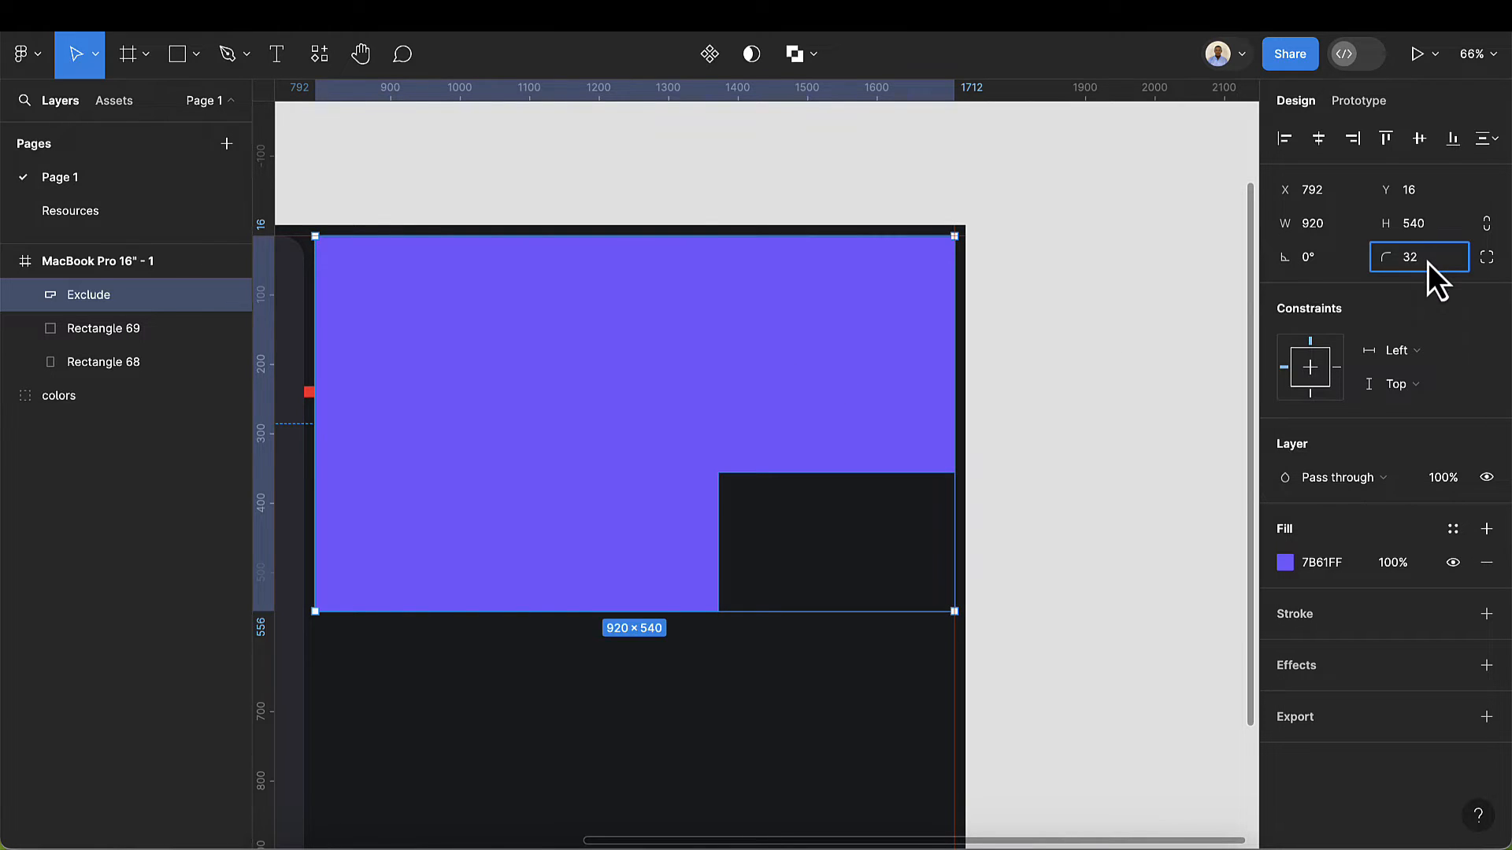
key(Return)
scroll(793, 601, down, 4)
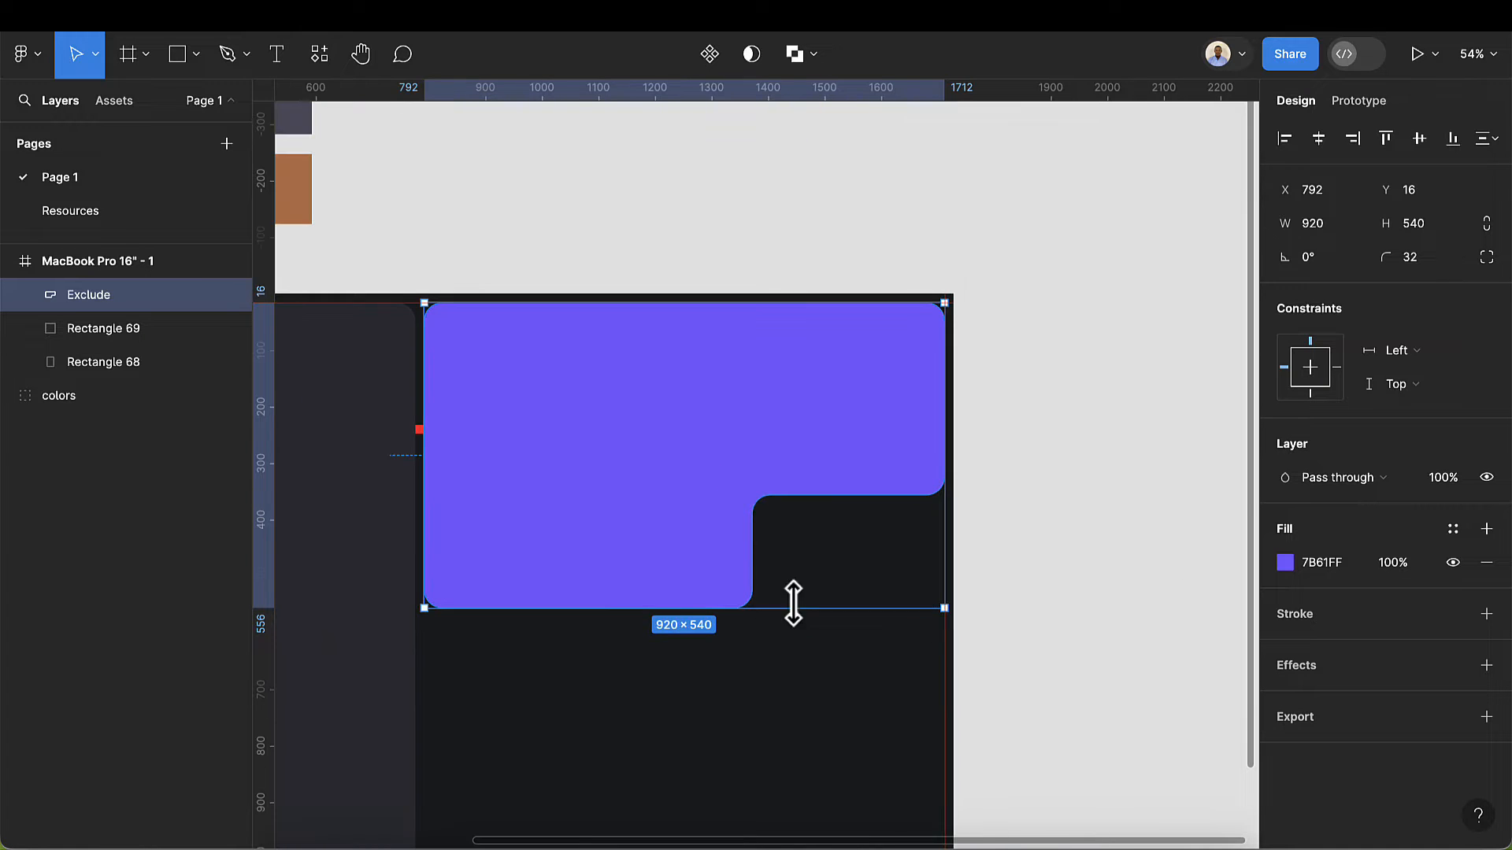
scroll(636, 658, left, 5)
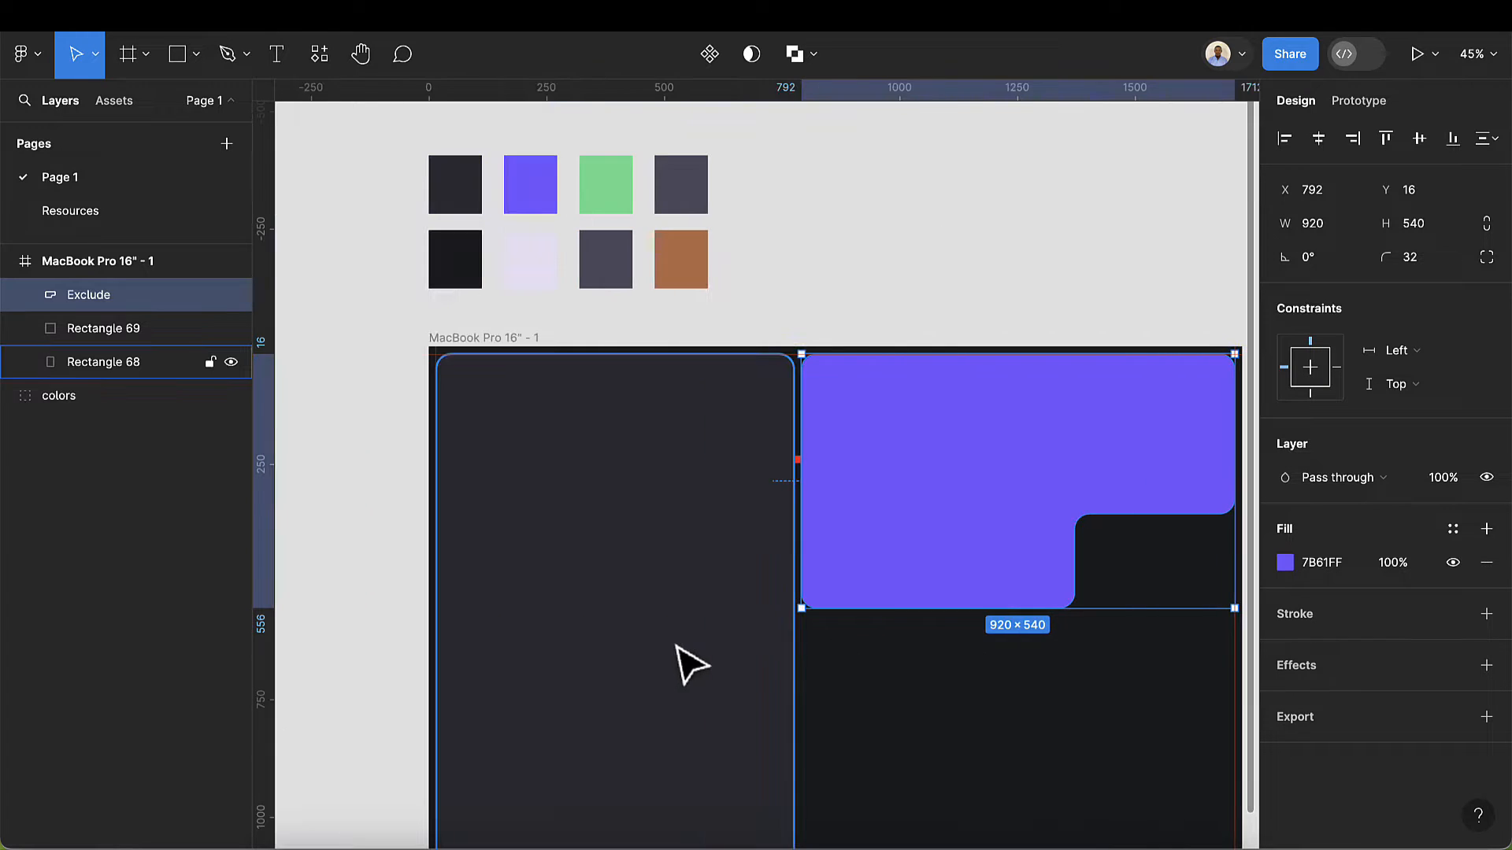
scroll(895, 672, down, 2)
scroll(933, 608, right, 1)
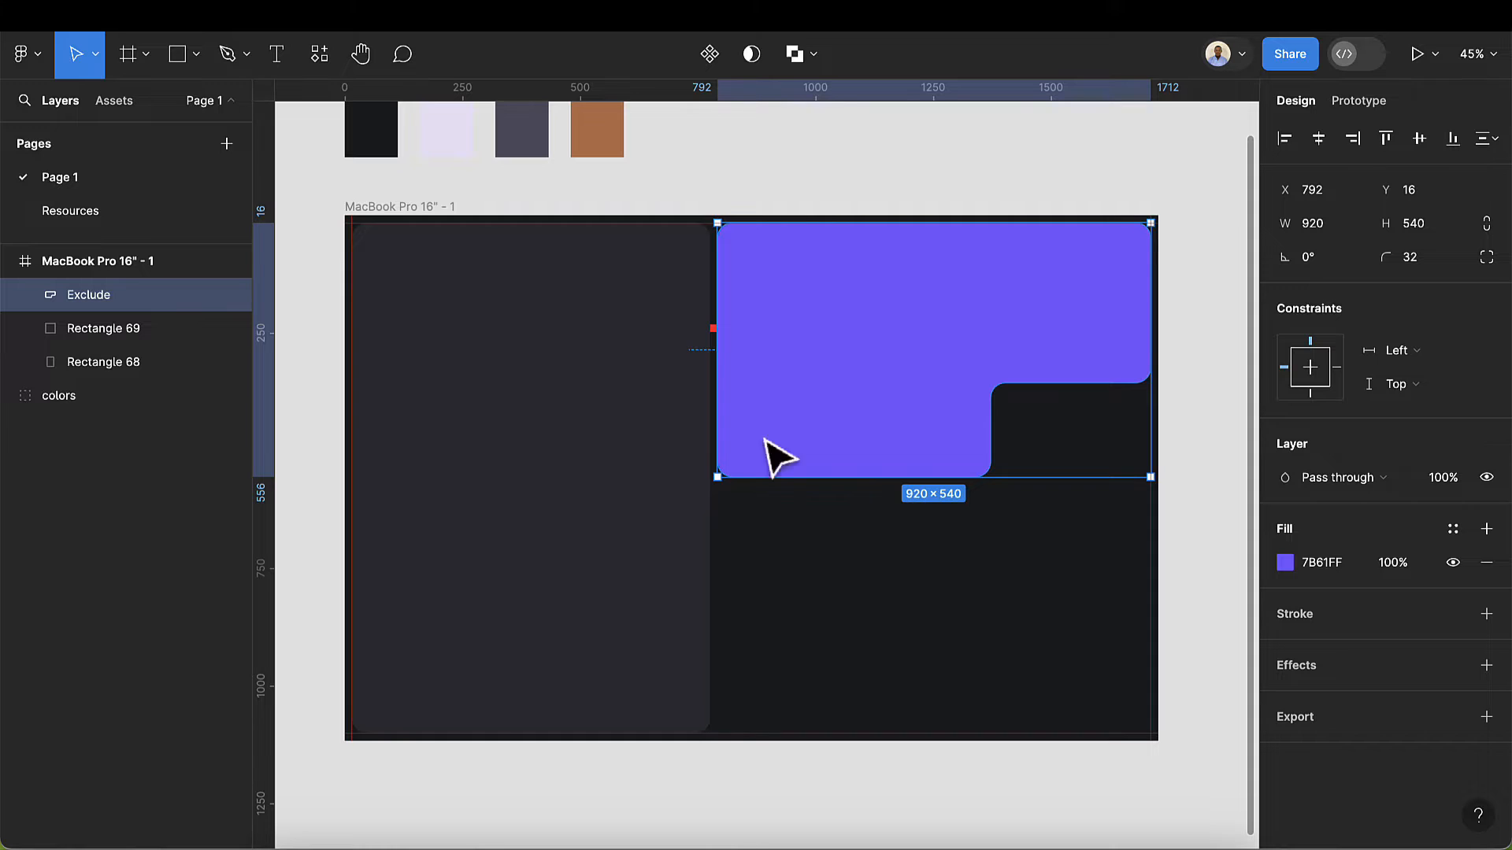
click(179, 57)
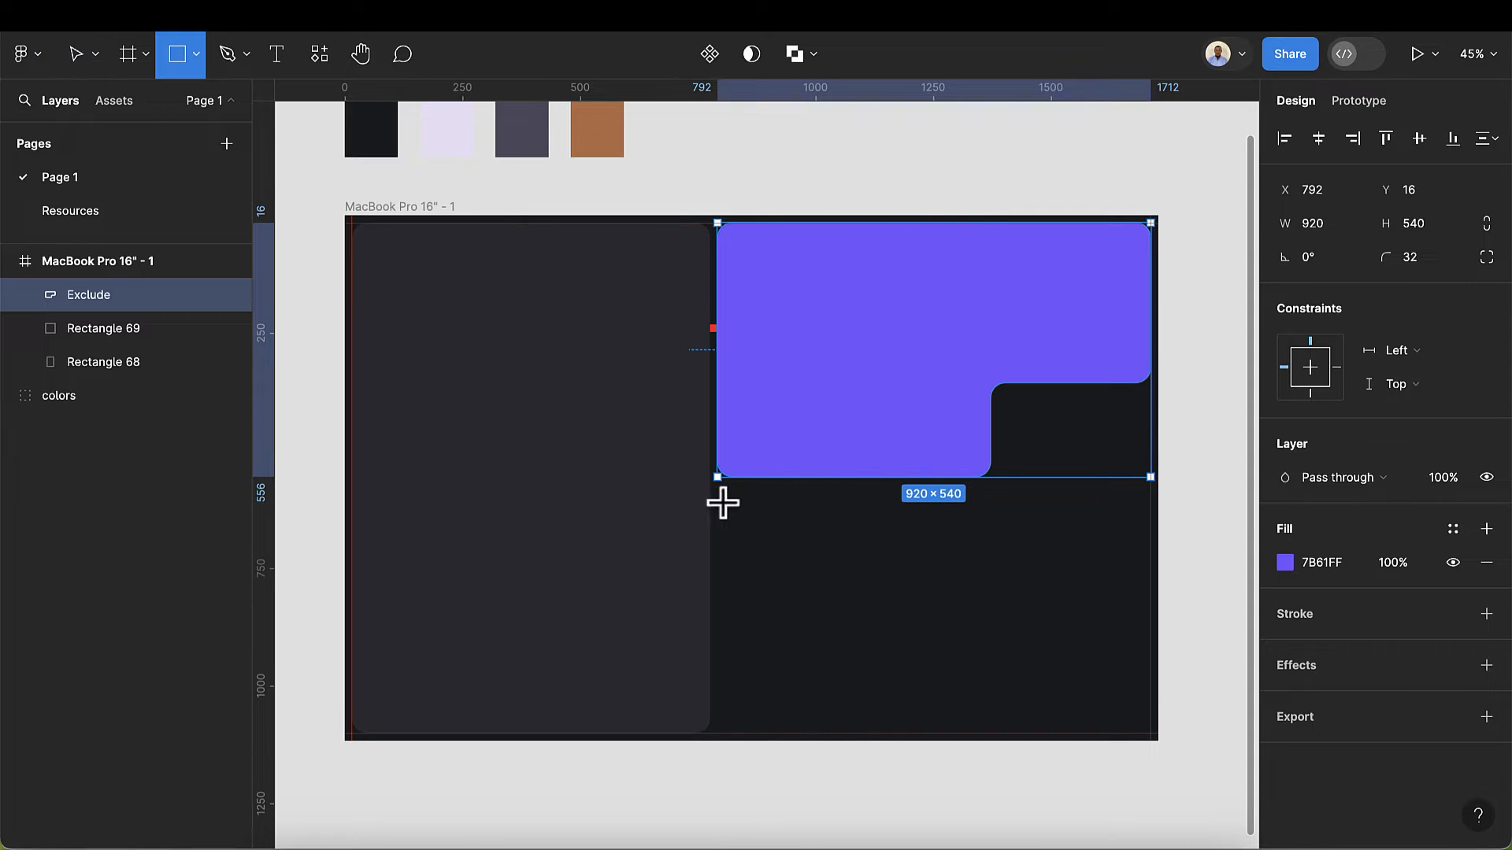
- Draw a card below the purple shape, size it 272×270 at Y 576, and round its corners to 32
mouse_move(719, 499)
mouse_down()
mouse_move(778, 559)
mouse_move(863, 592)
mouse_move(790, 567)
mouse_move(788, 551)
mouse_up()
scroll(796, 573, up, 3)
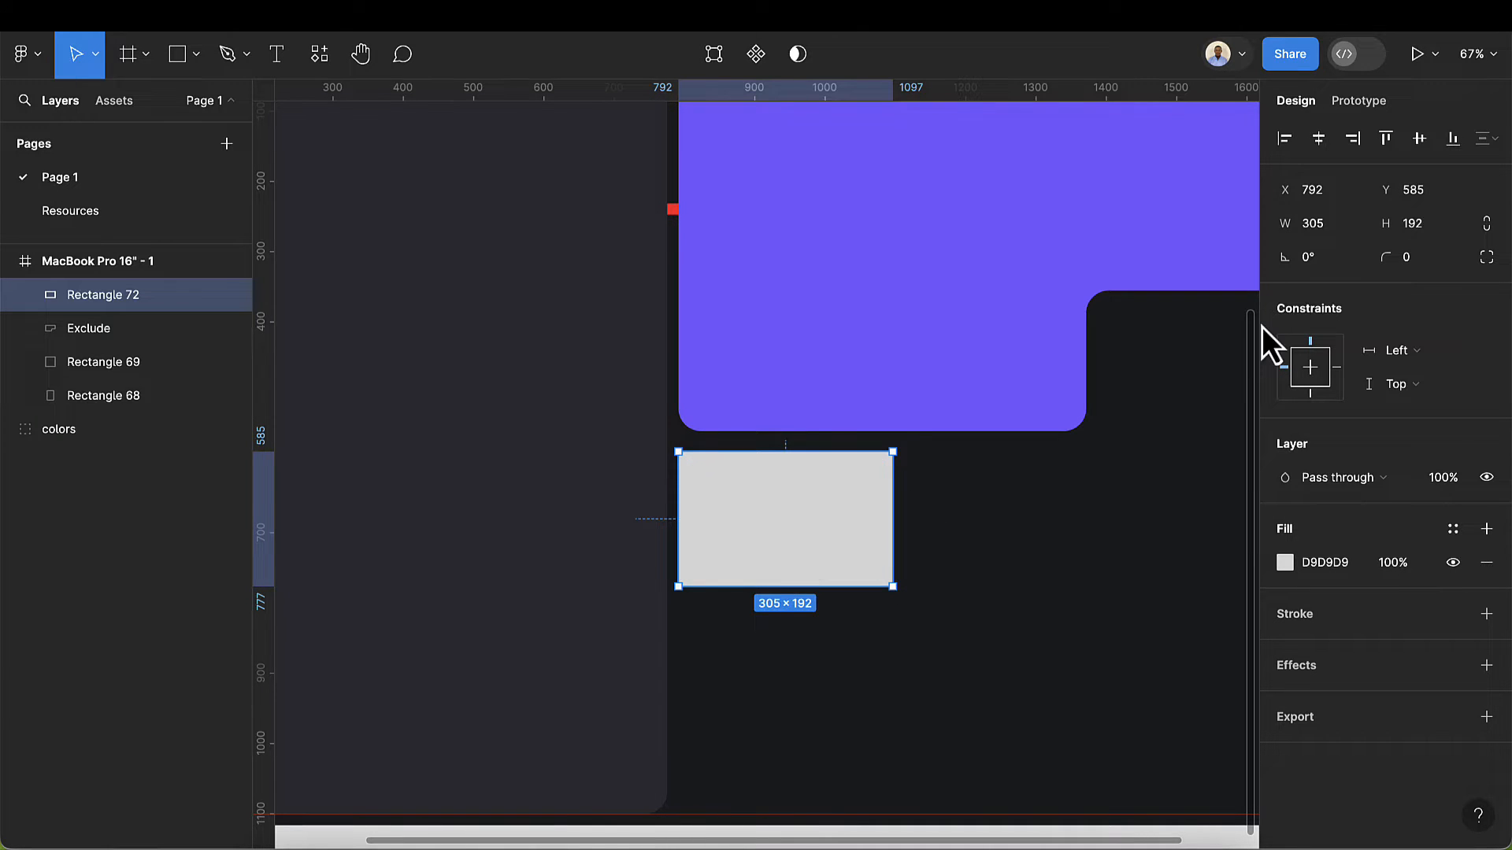
click(1344, 221)
text(272)
key(Return)
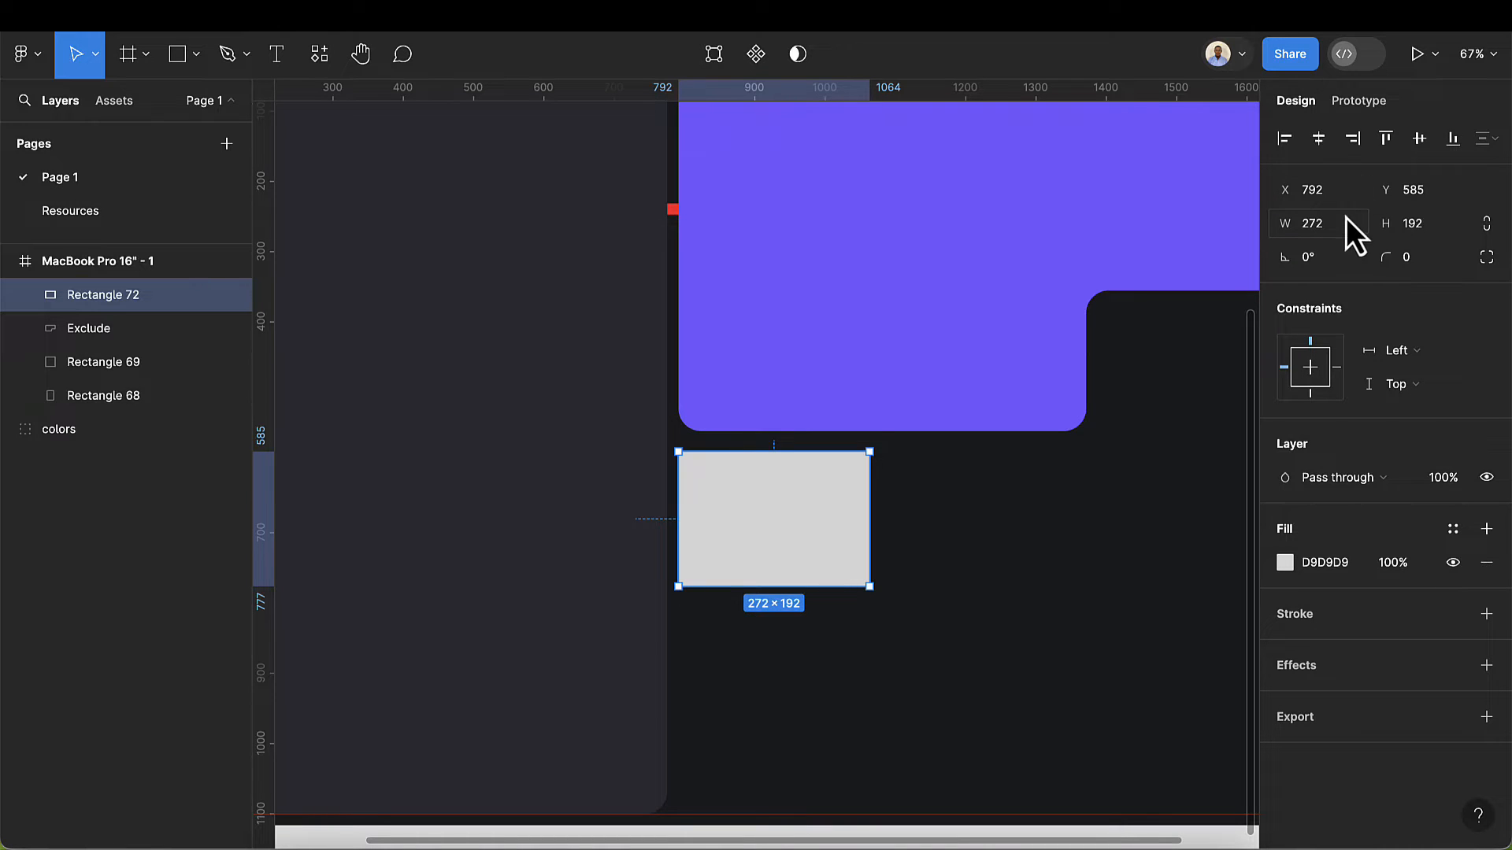
click(1440, 221)
text(270)
key(Return)
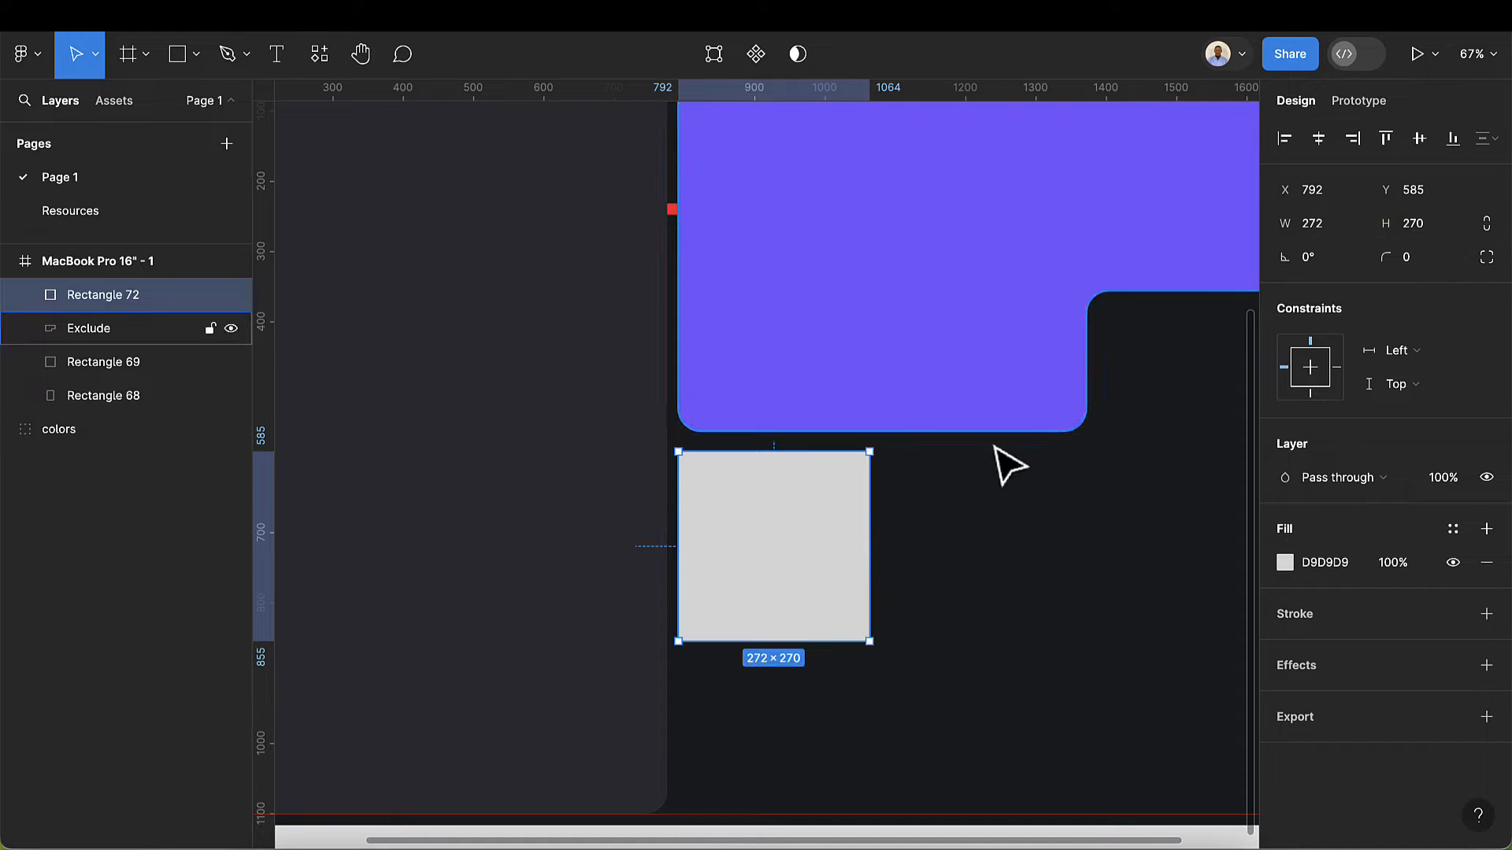
drag(787, 552, 785, 546)
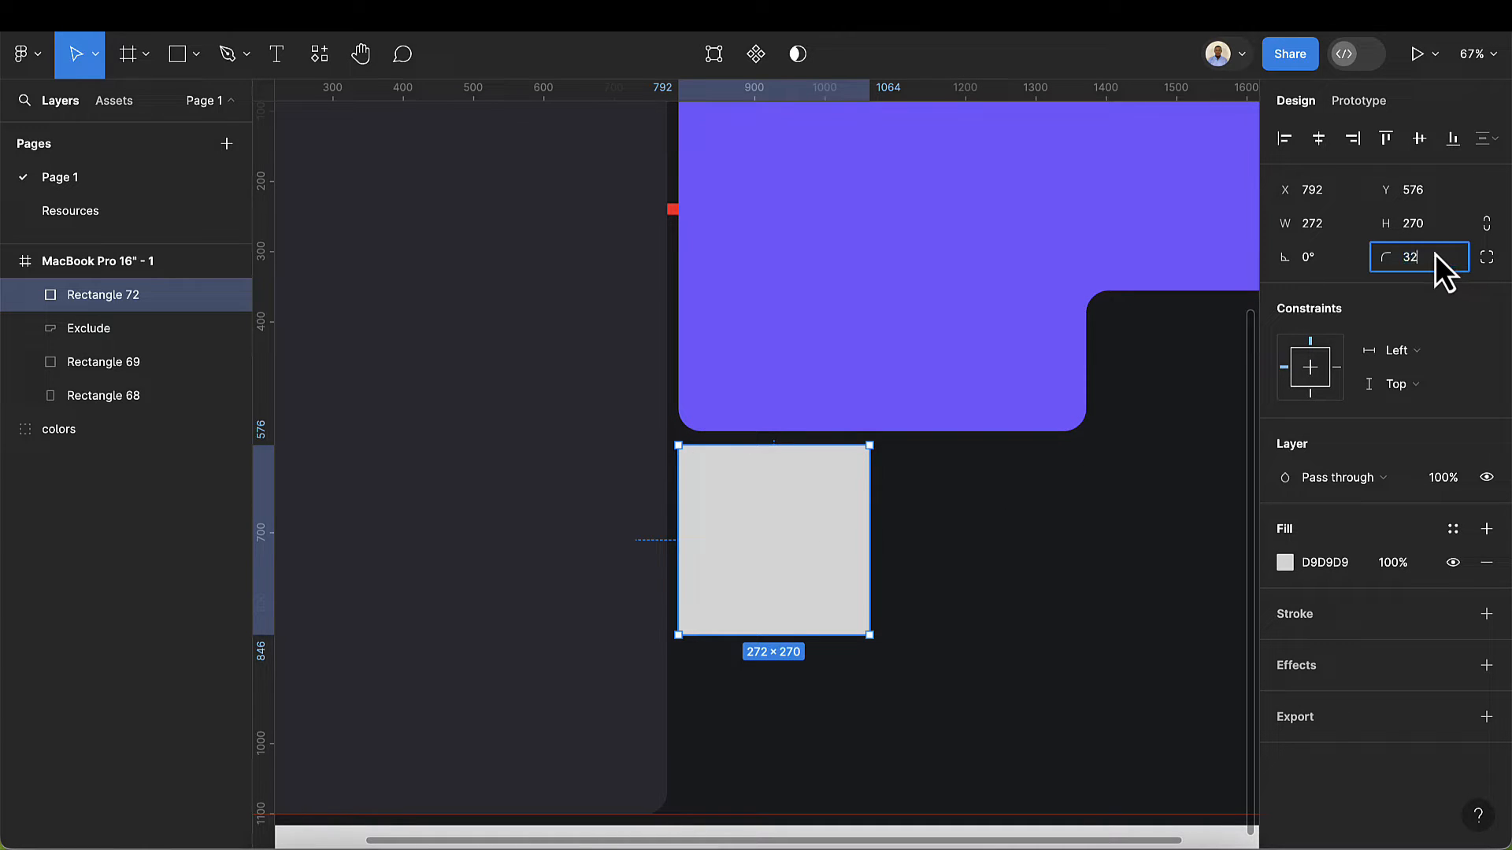
key(Return)
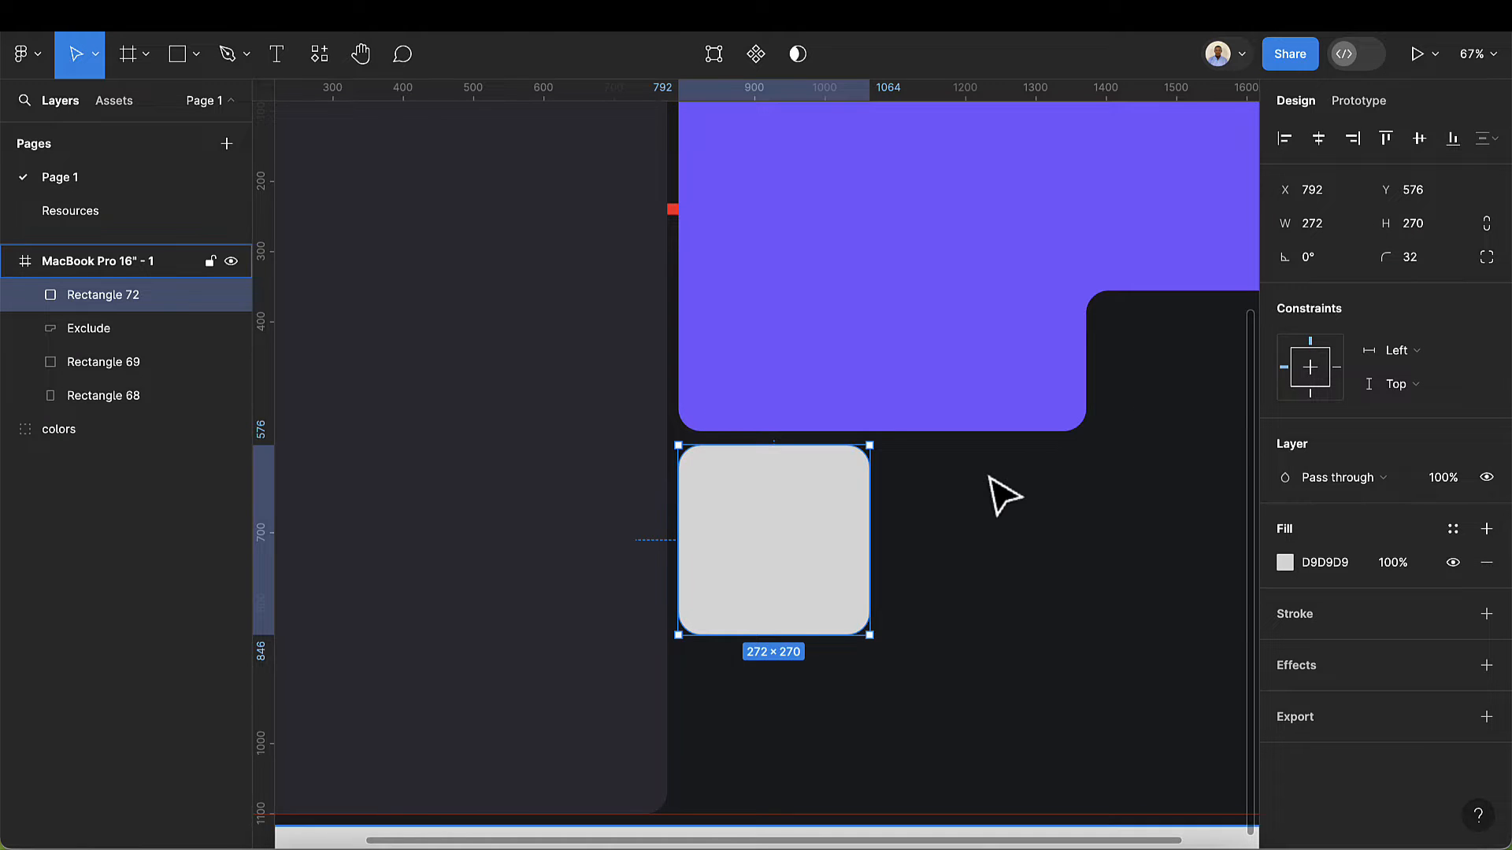
scroll(999, 496, down, 5)
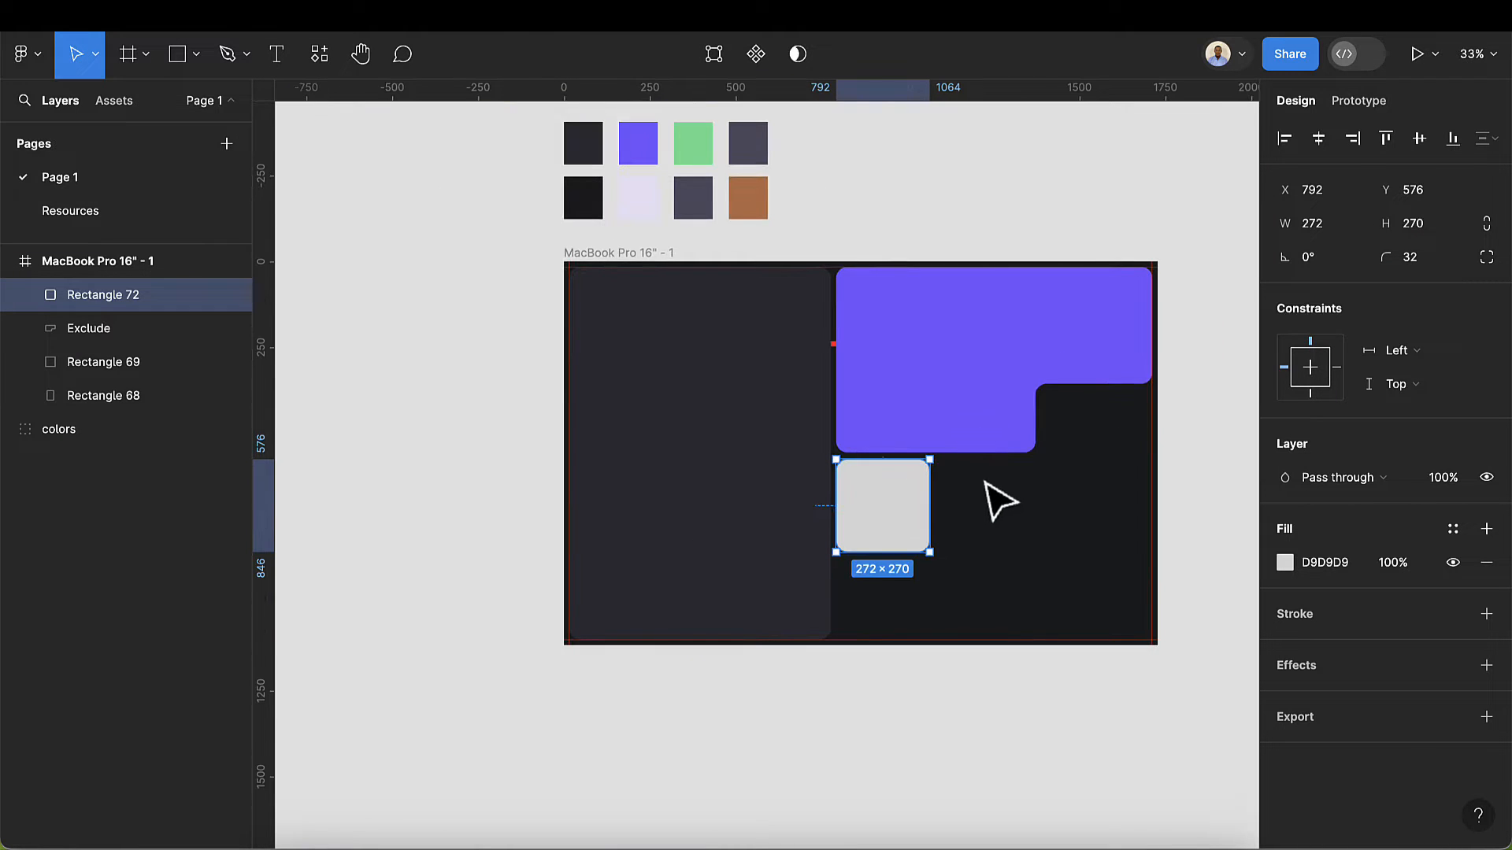
- Fill the new card with the lavender E8E2F6 swatch and place a duplicate to its right
key(i)
click(641, 206)
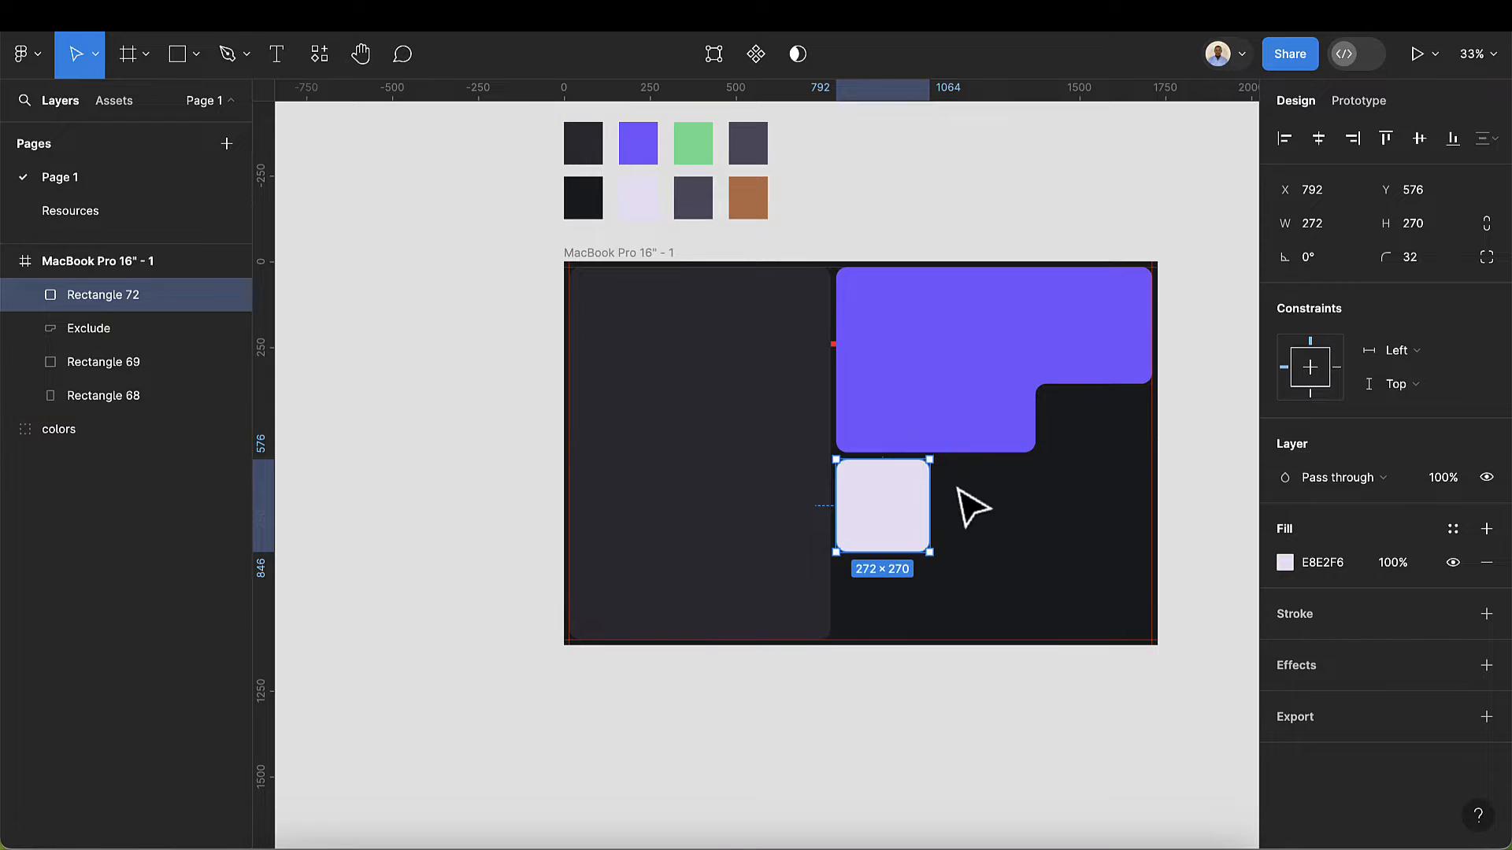
scroll(958, 488, up, 5)
key(super+d)
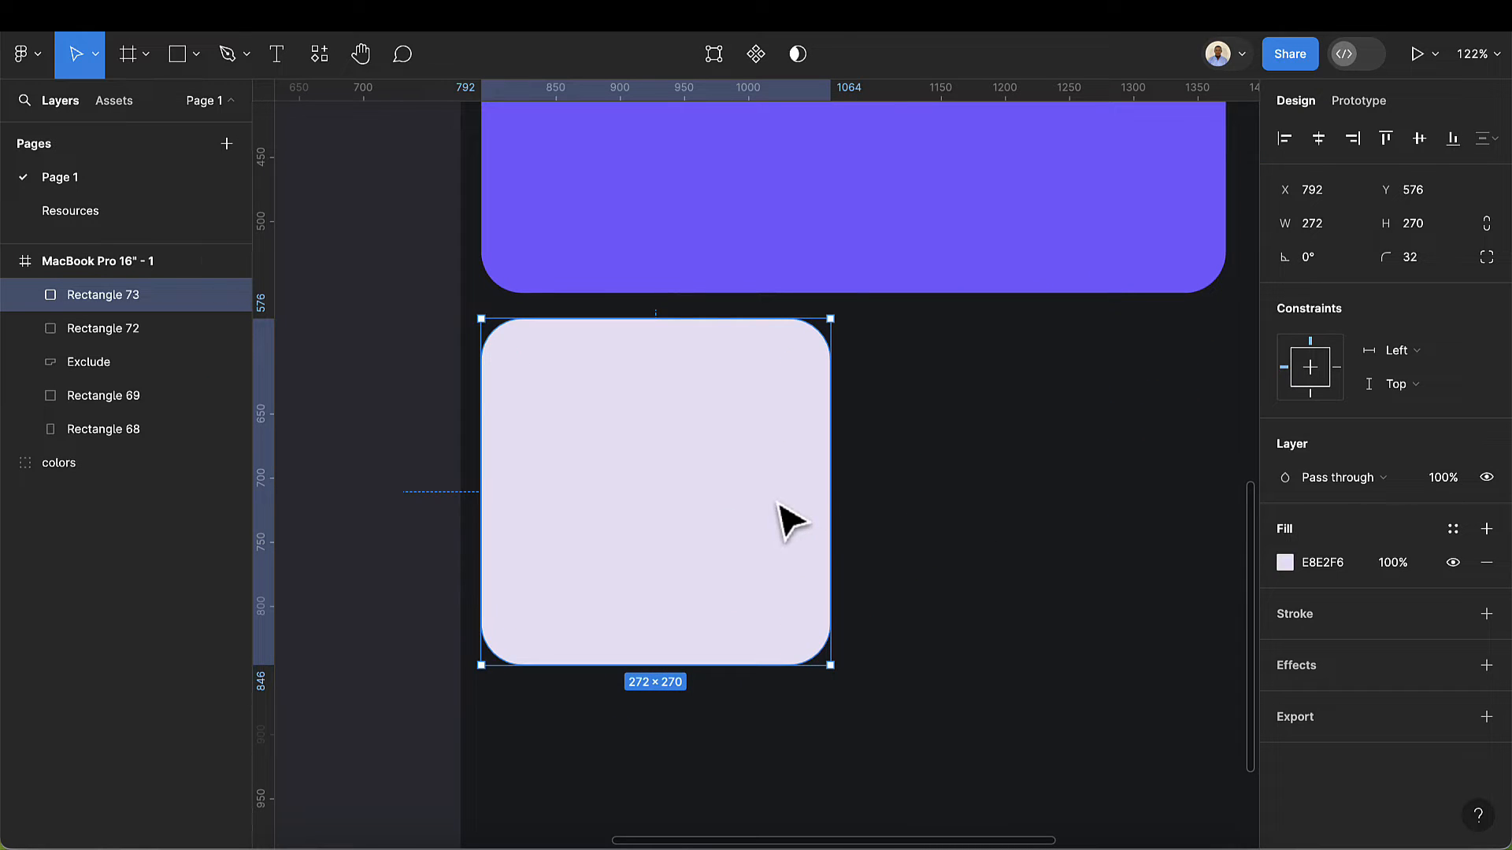
drag(778, 505, 1152, 506)
scroll(835, 492, down, 3)
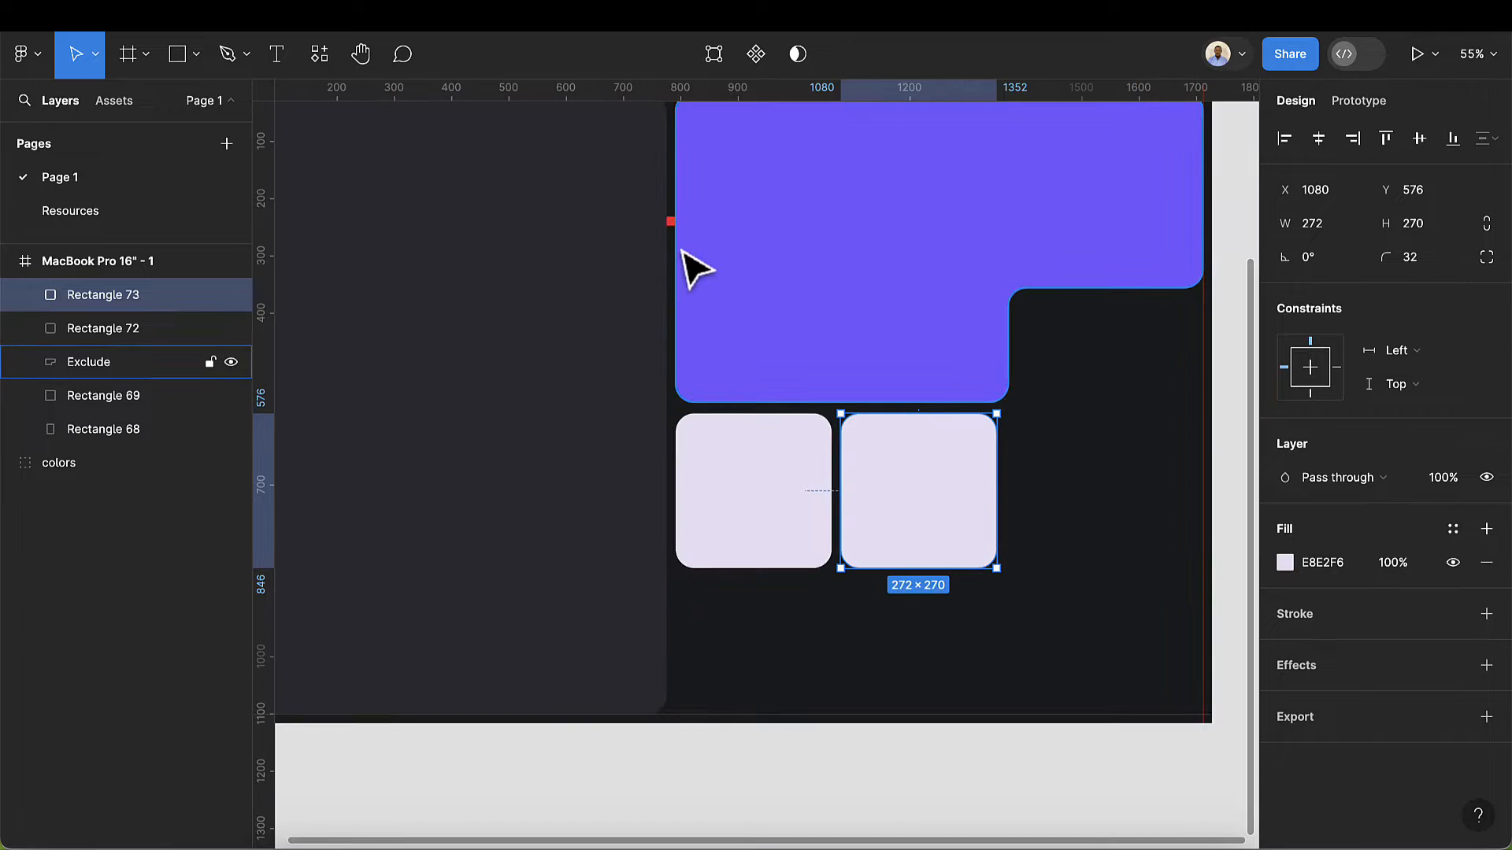
- Duplicate the red 16×16 spacer into the gap between the two lavender cards
click(671, 223)
key(ctrl+d)
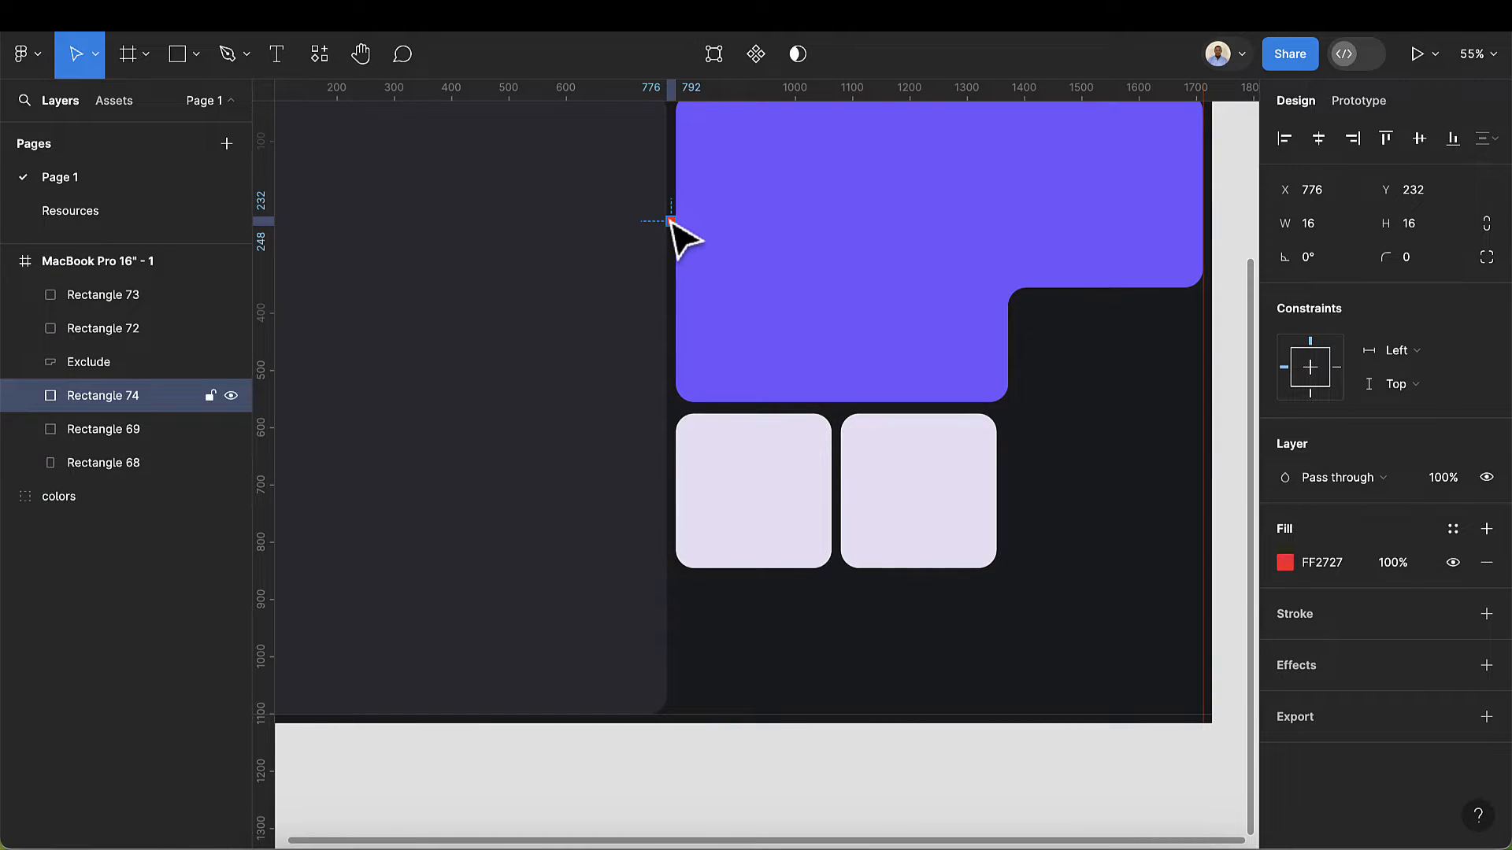
drag(671, 223, 841, 499)
scroll(837, 500, up, 10)
scroll(841, 499, down, 10)
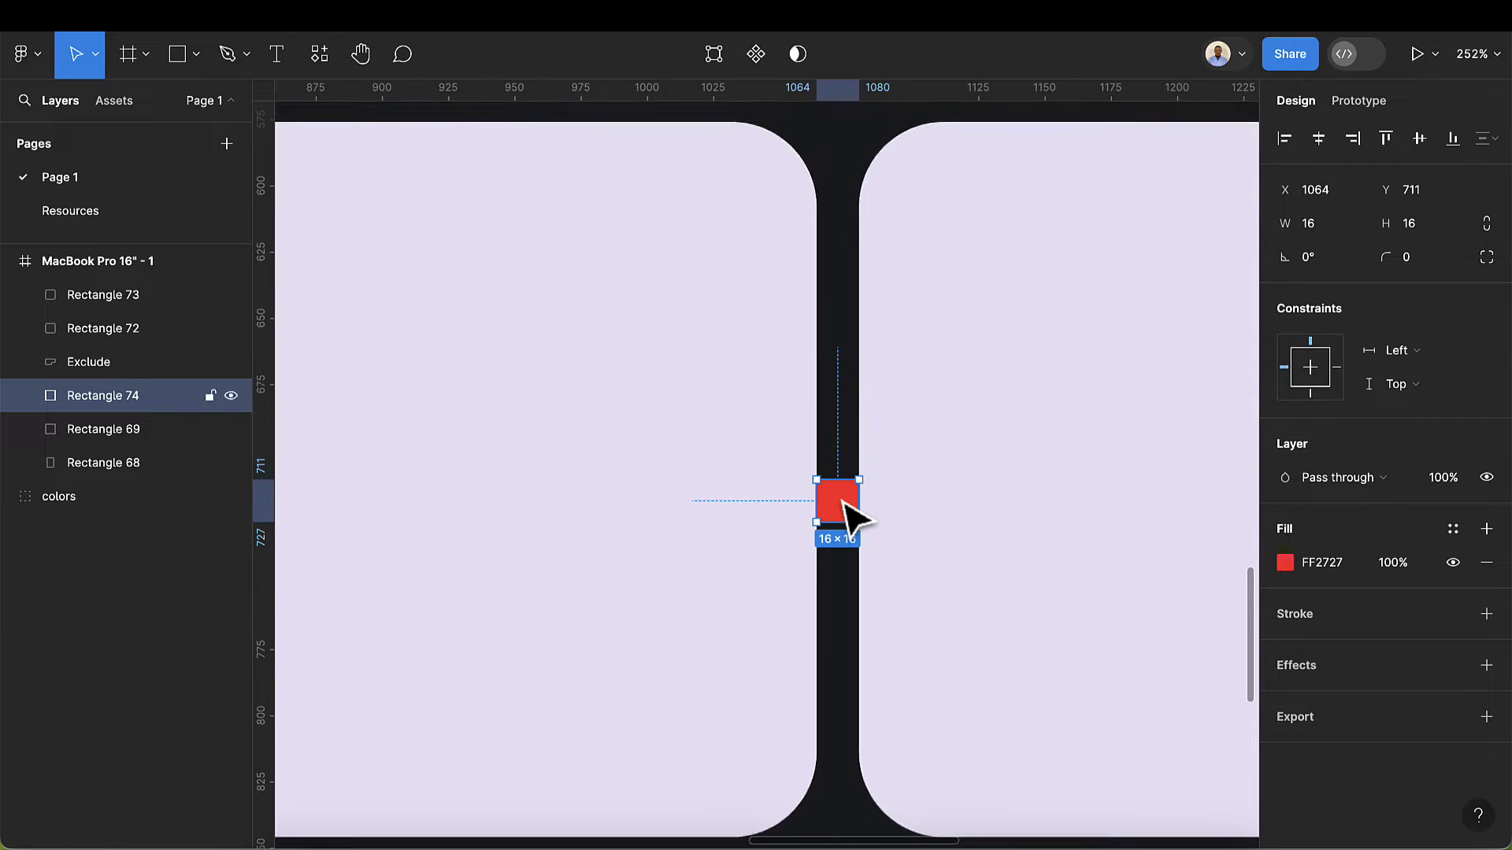
scroll(843, 523, right, 5)
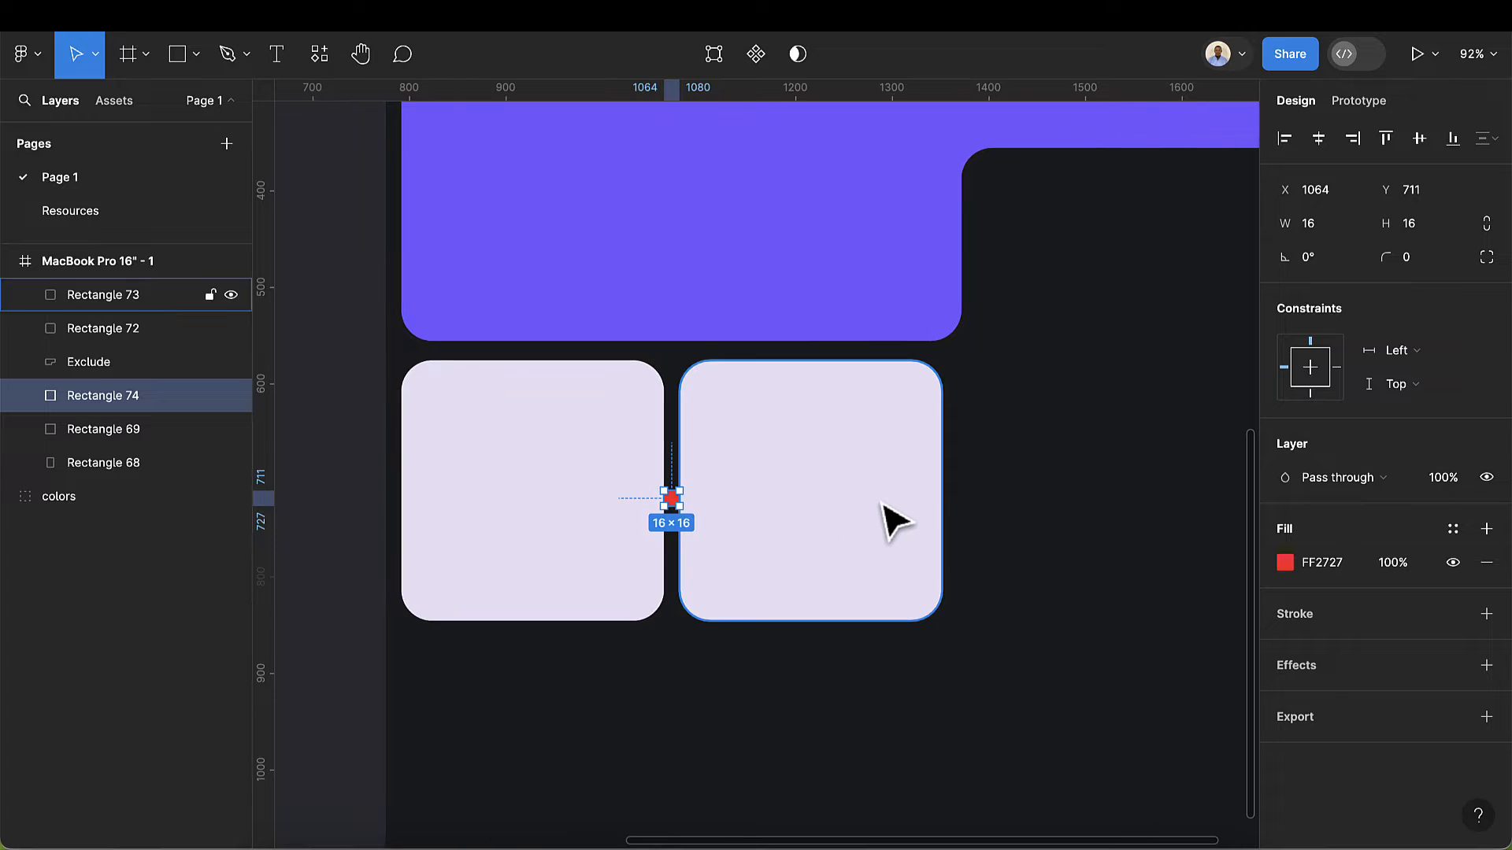
- Resize the second lavender card to 292 wide and add a vertical guide at x 1372
click(895, 517)
drag(943, 498, 965, 498)
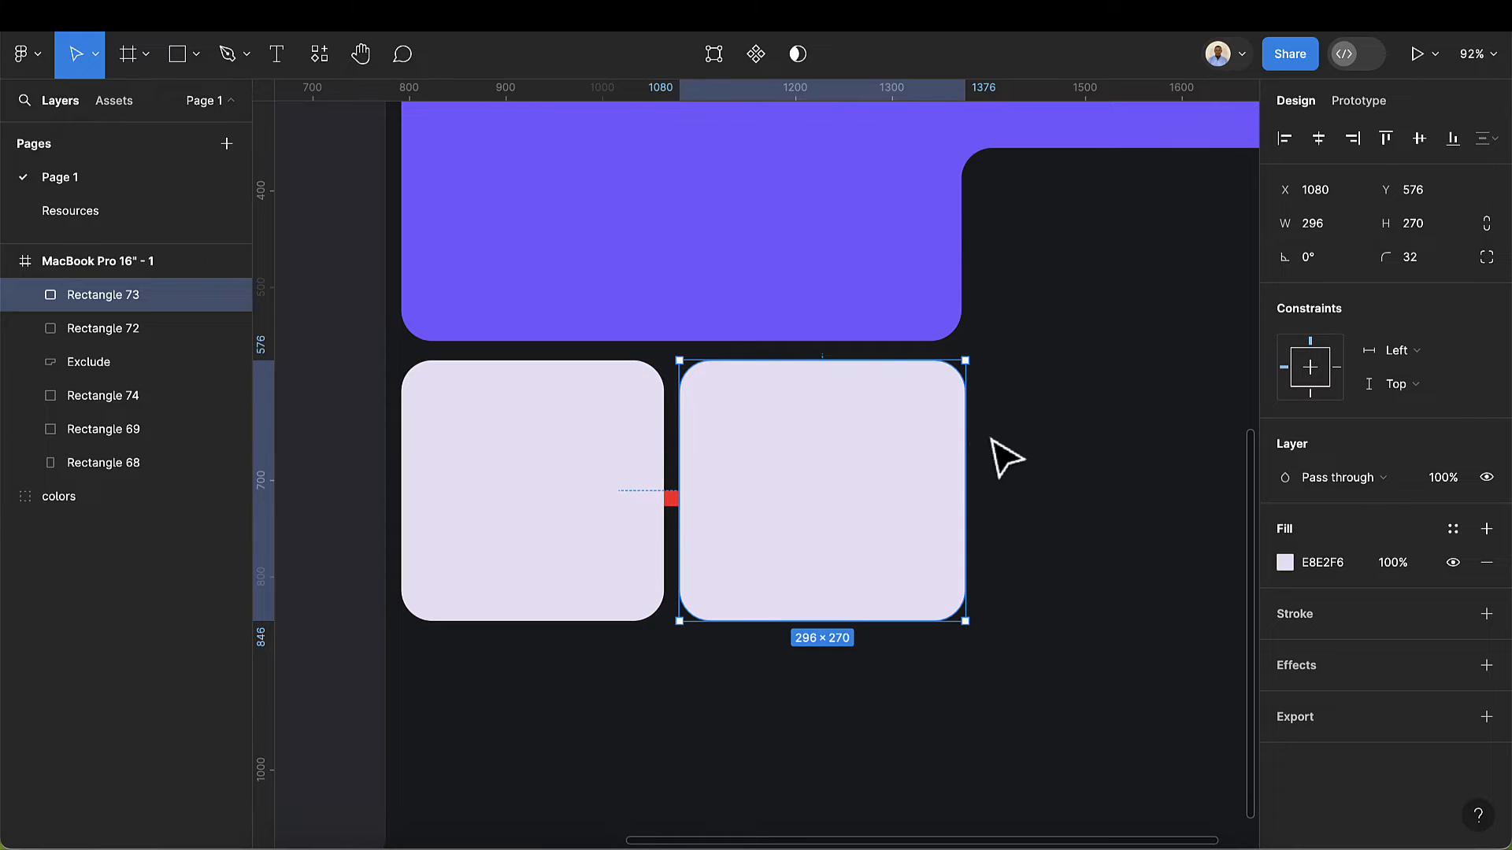
drag(968, 445, 962, 443)
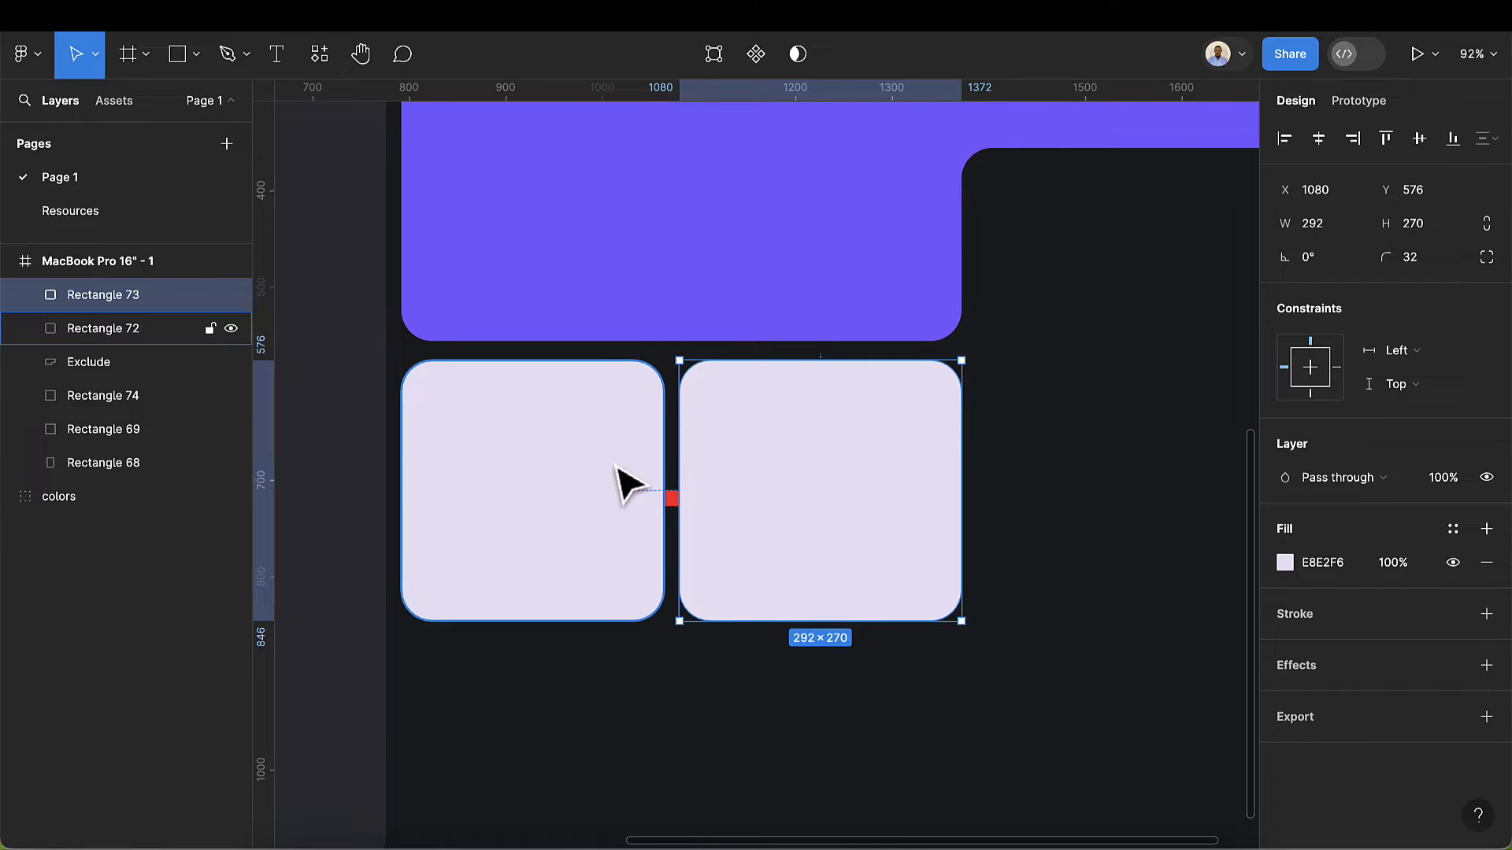
drag(261, 463, 967, 487)
- Draw a tall rectangle right of the lavender cards and extend its top to Y 382
scroll(974, 475, up, 10)
scroll(906, 416, down, 5)
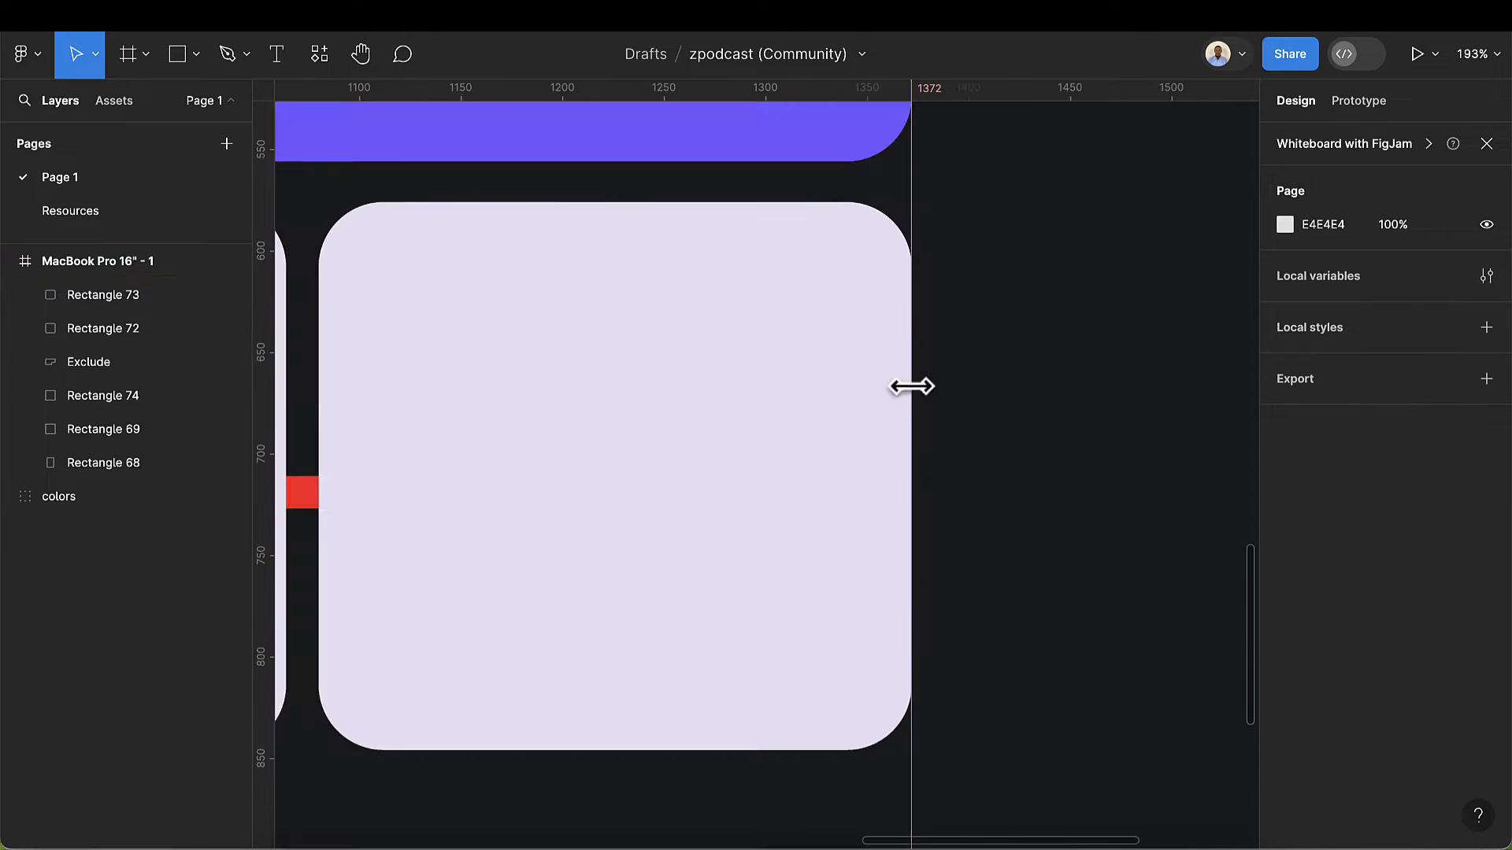
scroll(913, 347, down, 3)
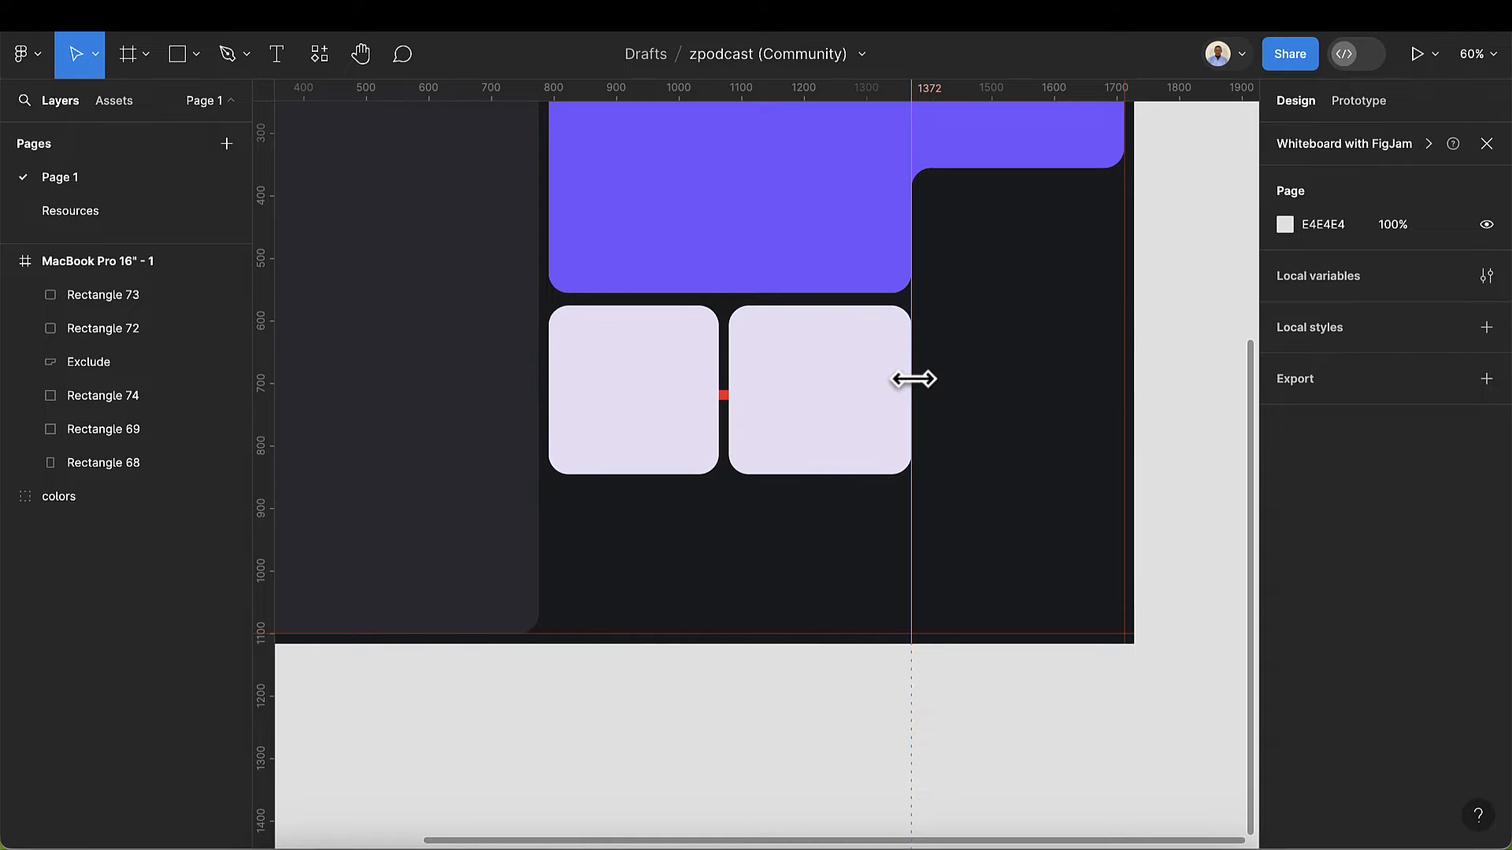
scroll(1000, 397, right, 4)
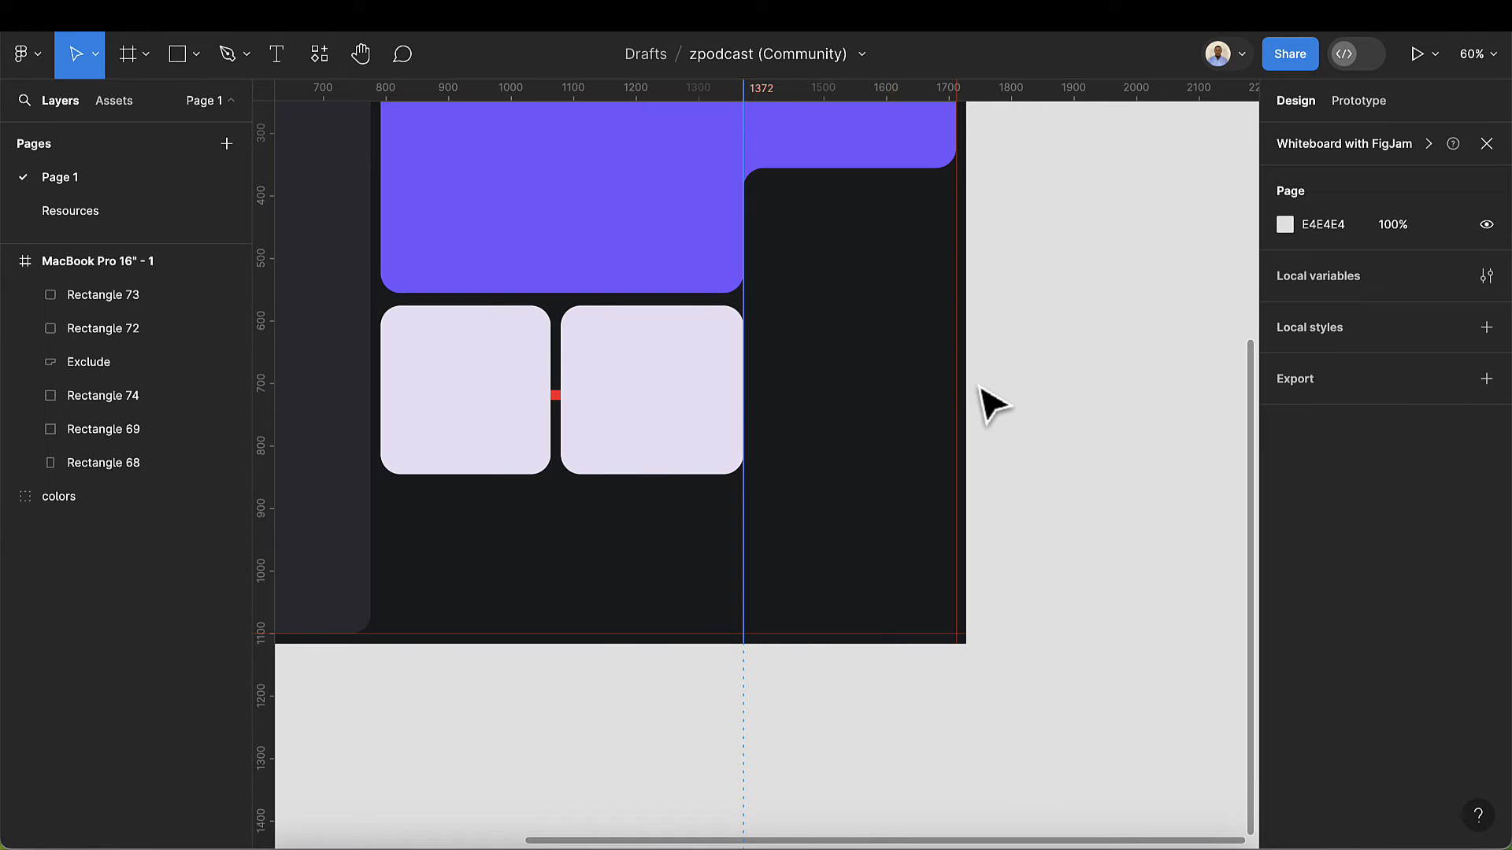
click(185, 66)
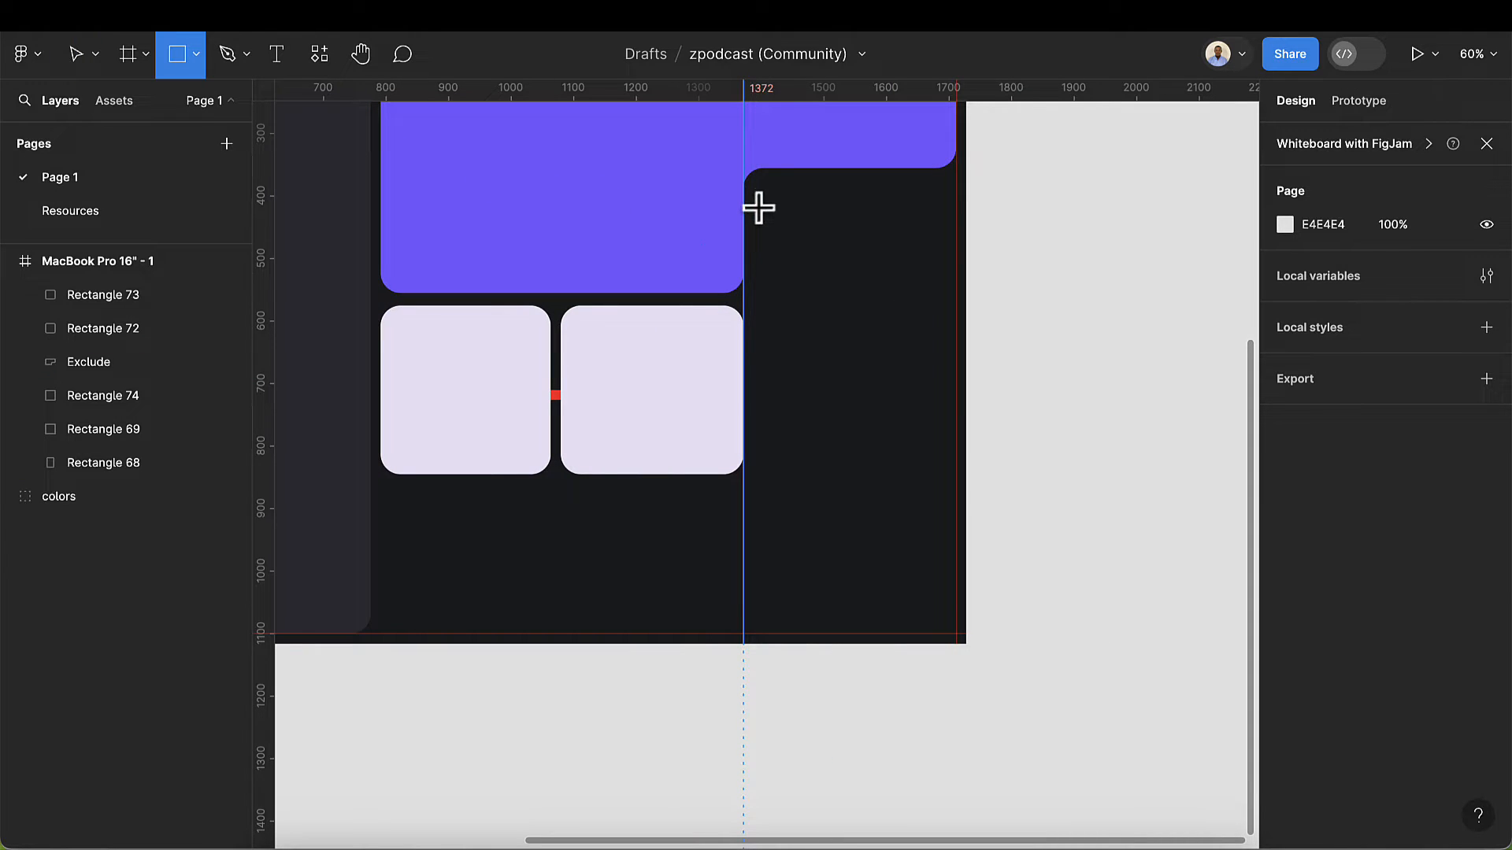
drag(757, 203, 953, 475)
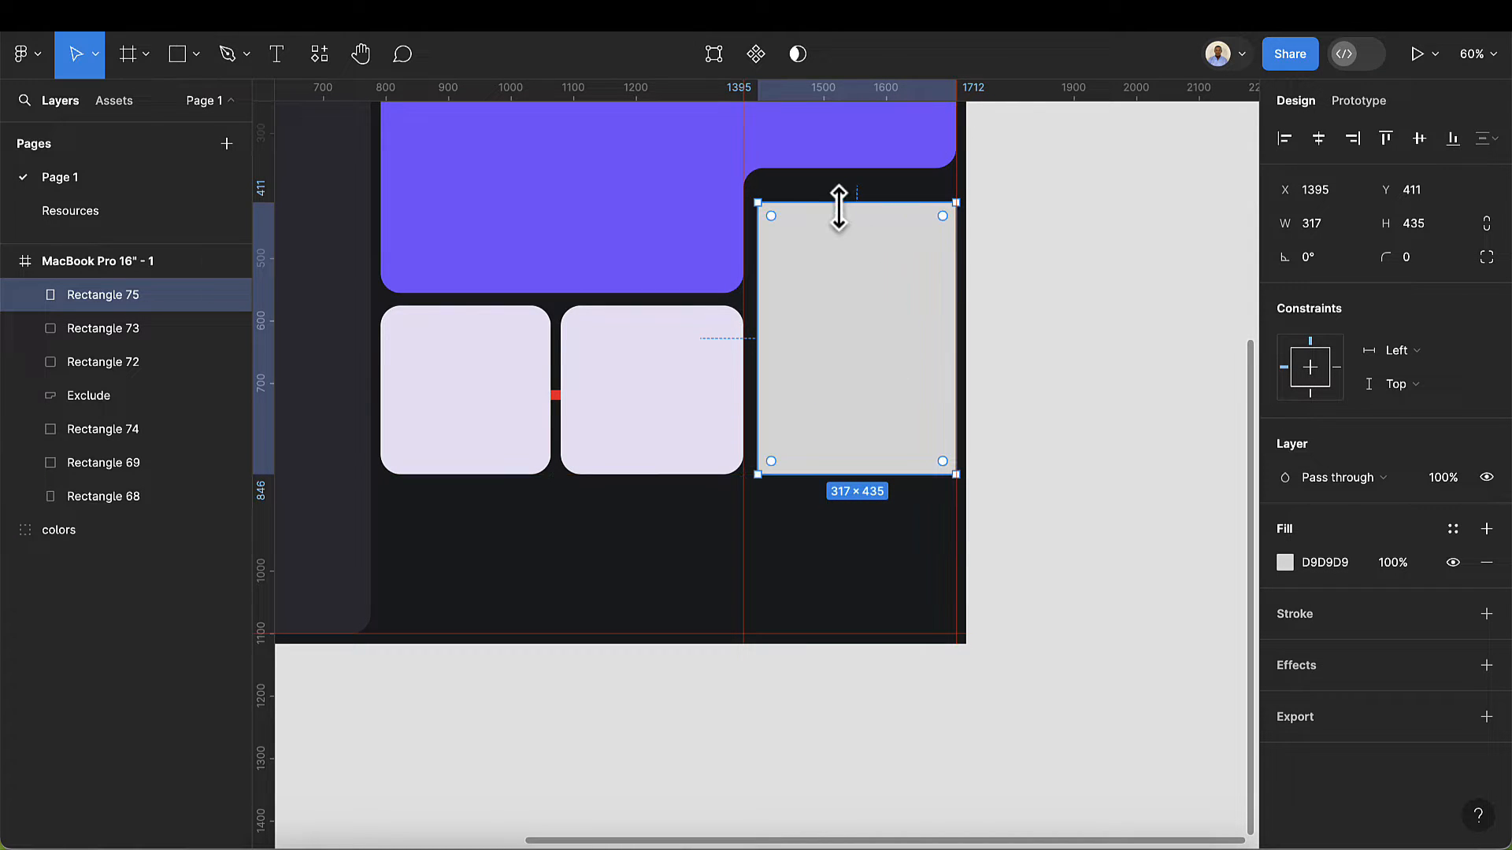
drag(839, 206, 838, 185)
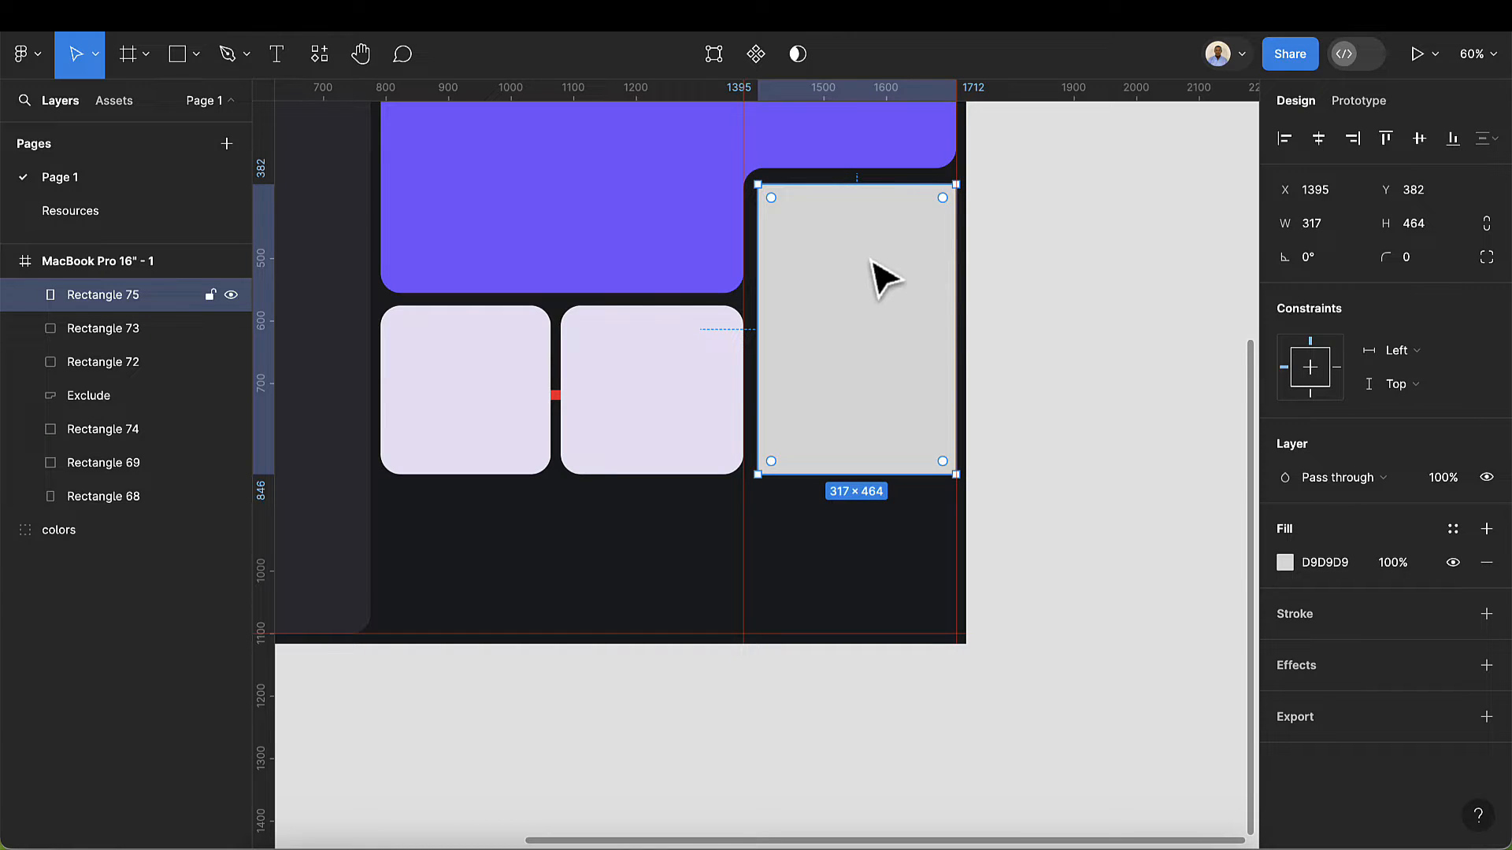
- Set the new rectangle's corner radius to 24, briefly trying 32 before settling back on 24
click(1414, 262)
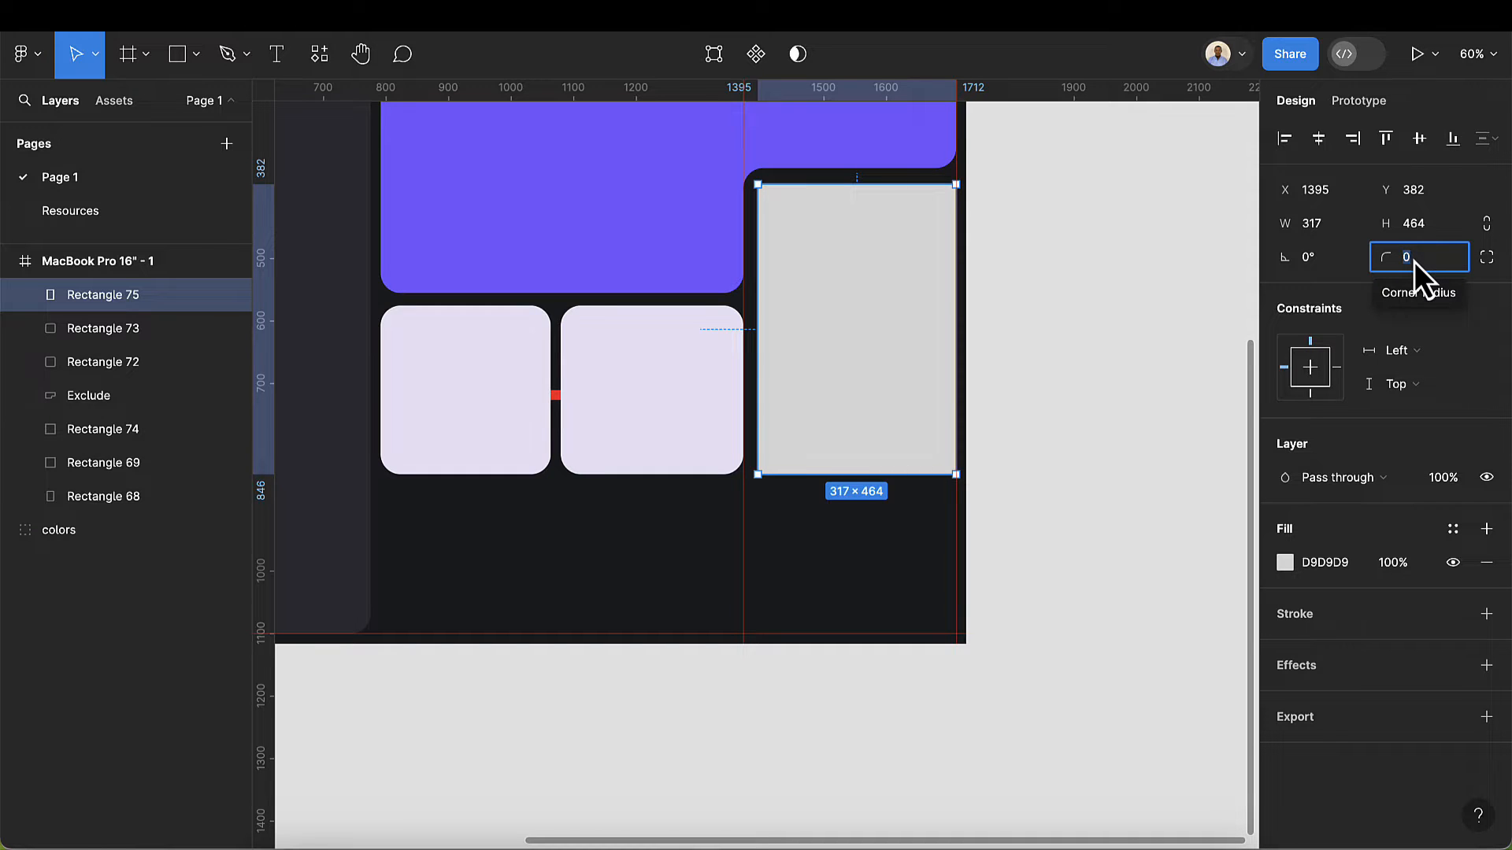
text(24)
key(Return)
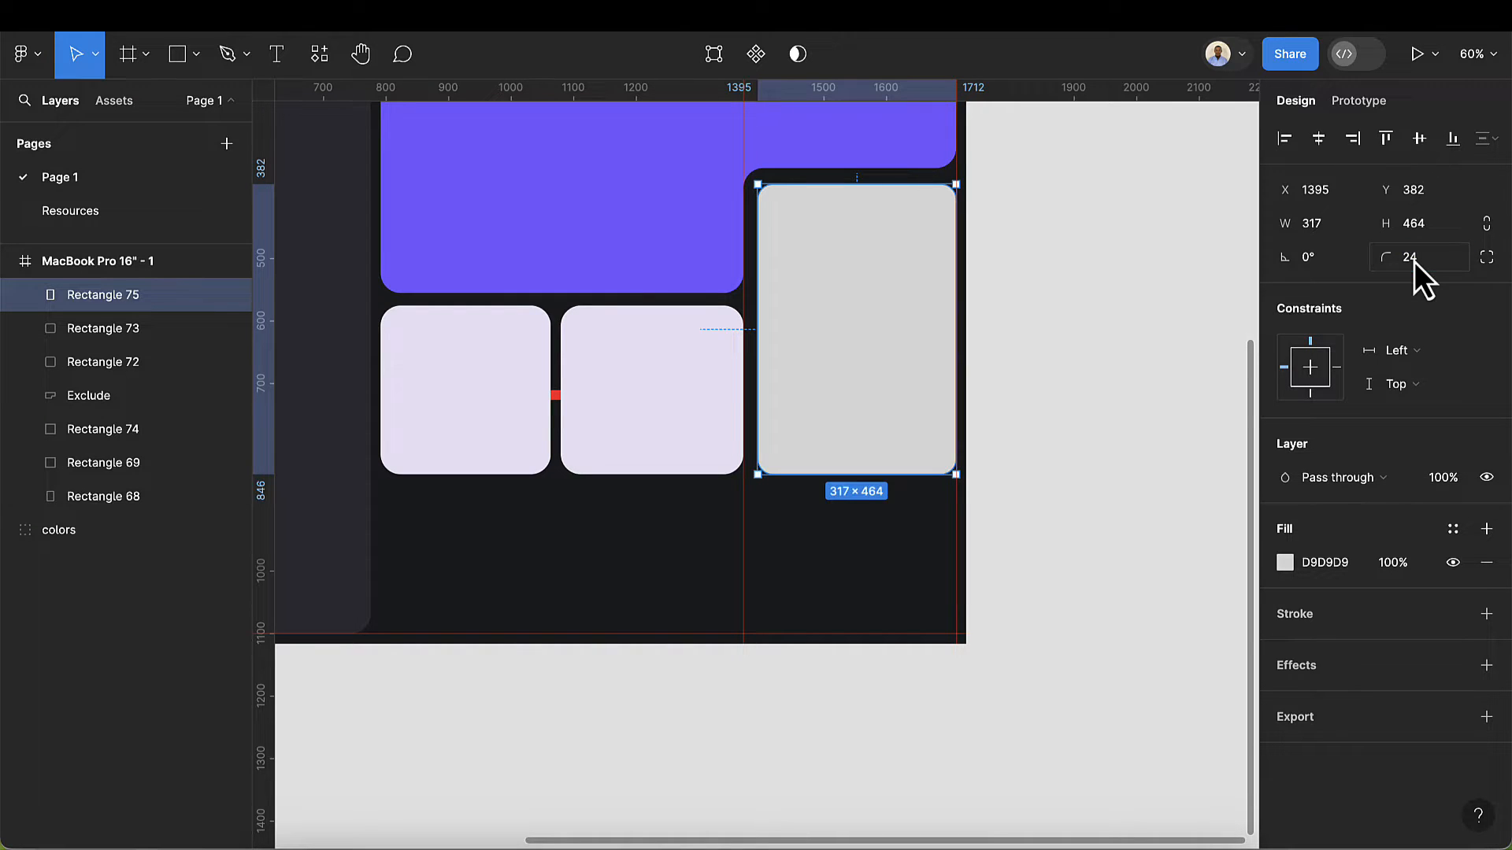
scroll(802, 185, up, 3)
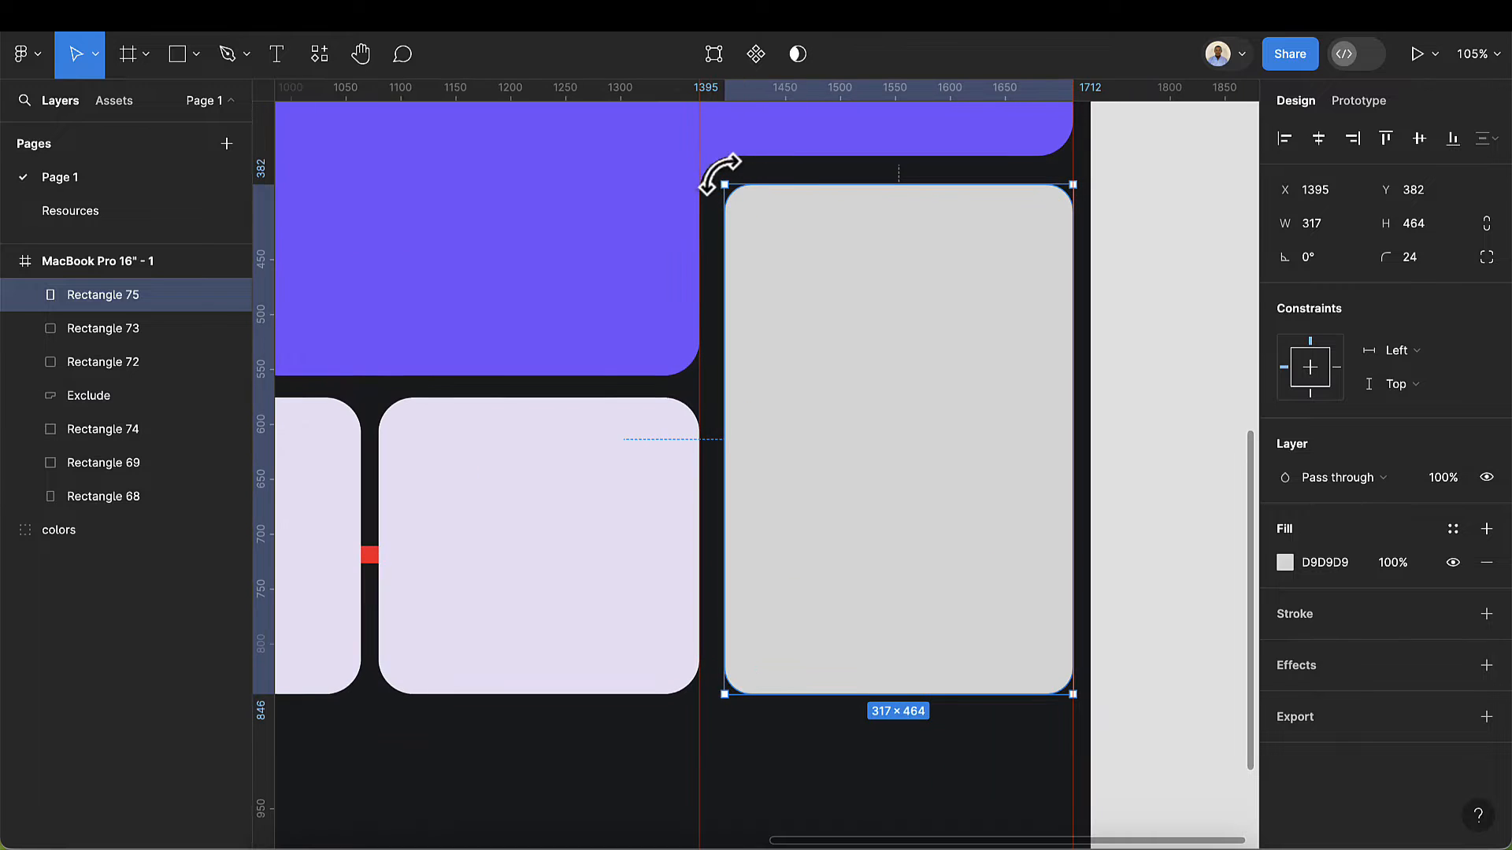
click(1429, 268)
text(32)
key(Return)
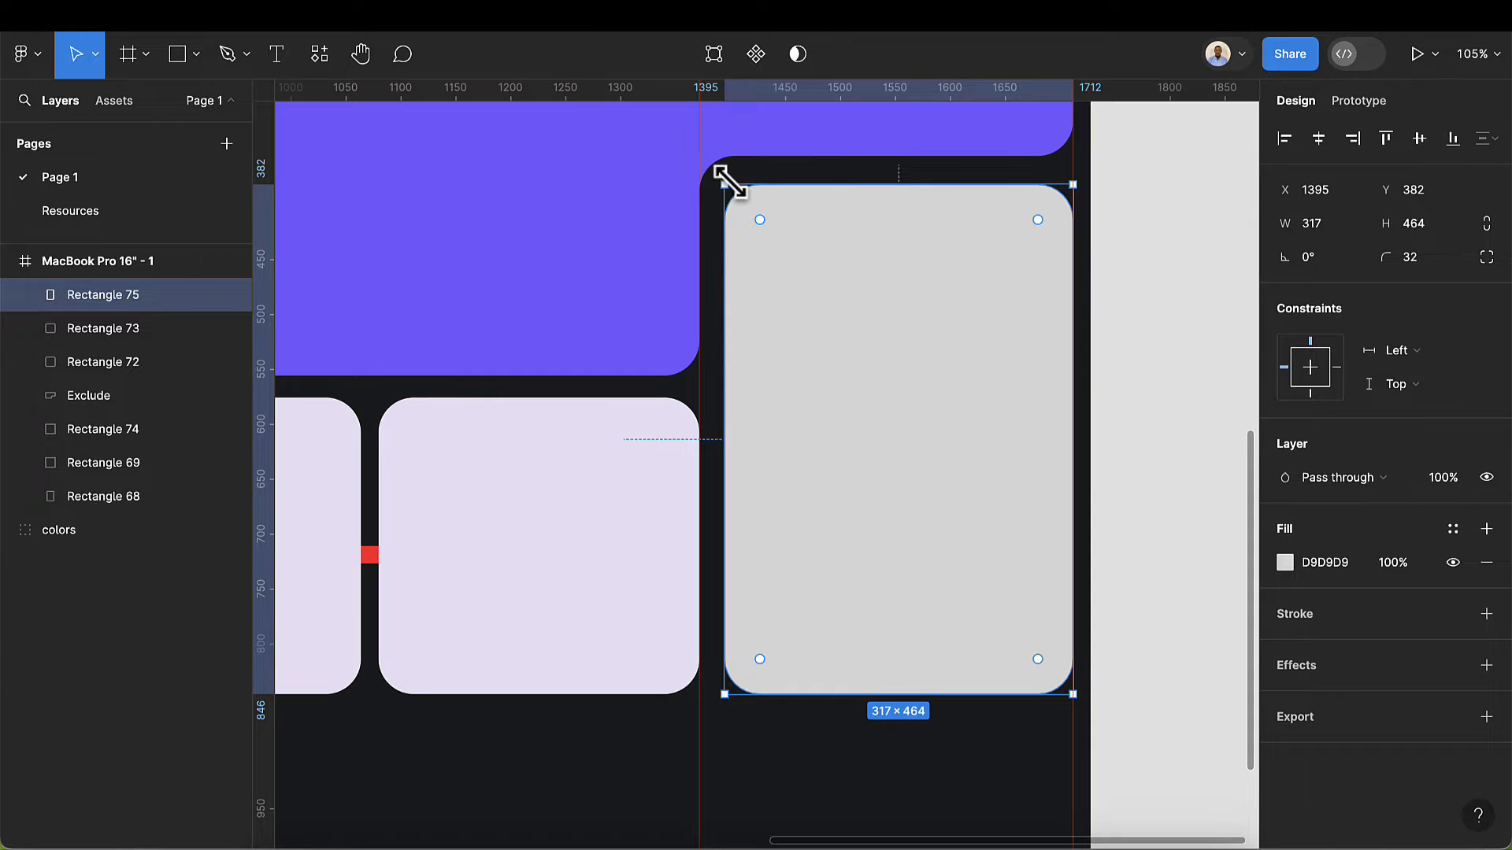
click(1433, 258)
text(24)
key(Return)
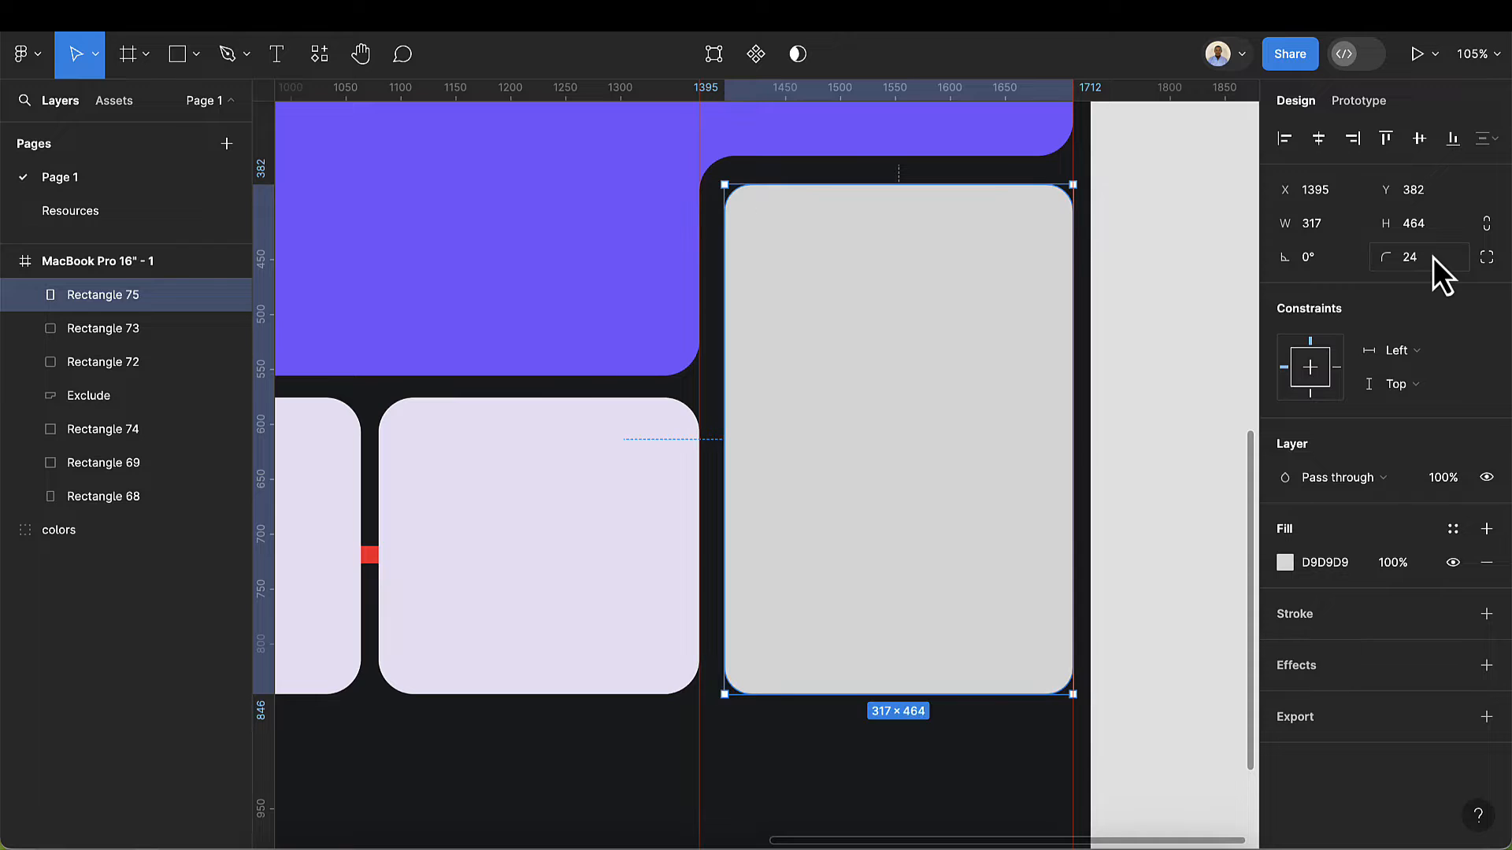
scroll(951, 513, down, 5)
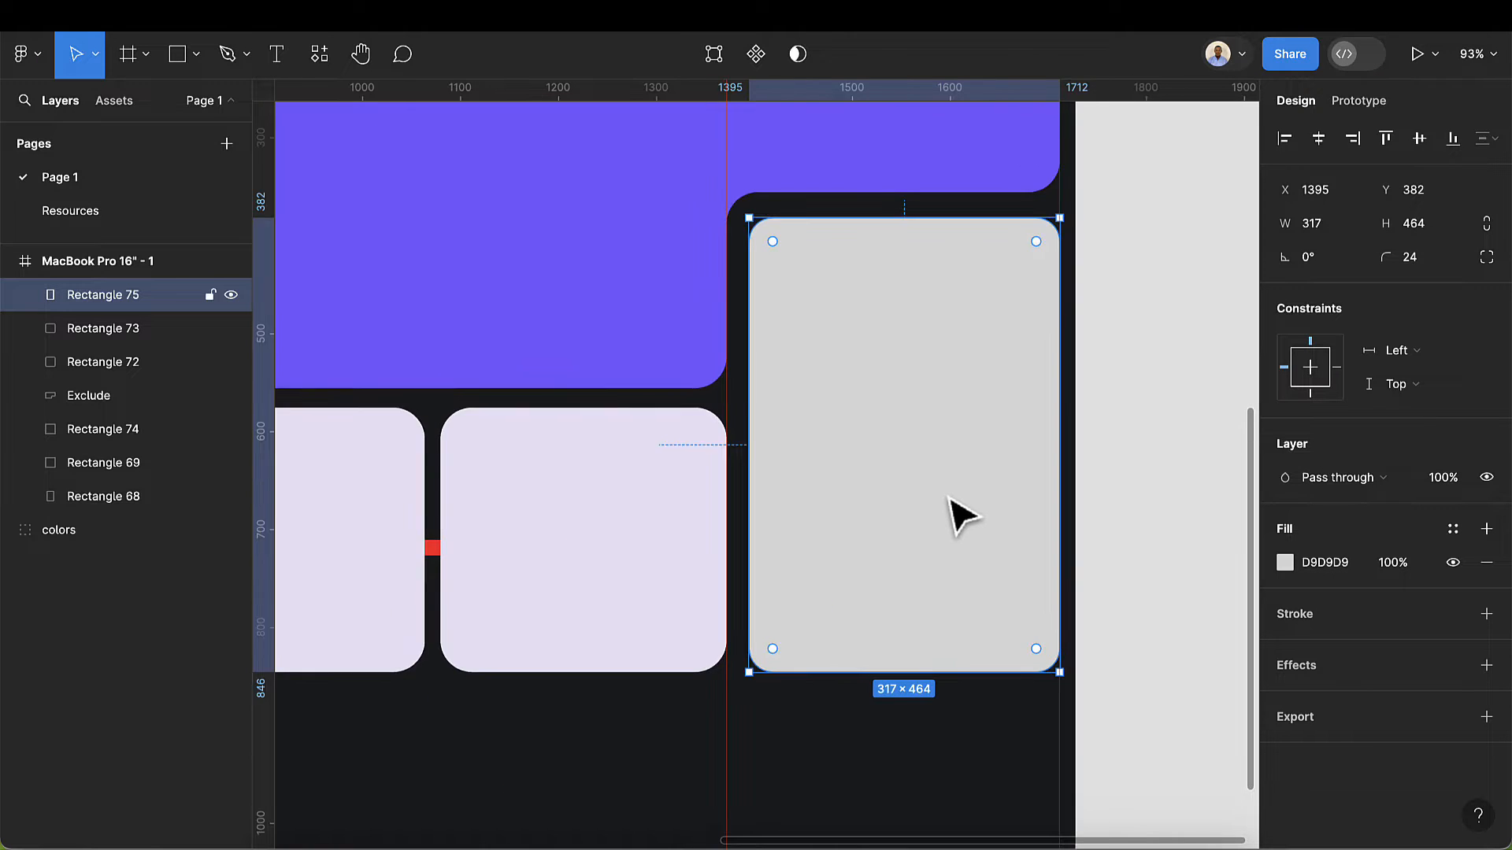
scroll(962, 516, down, 3)
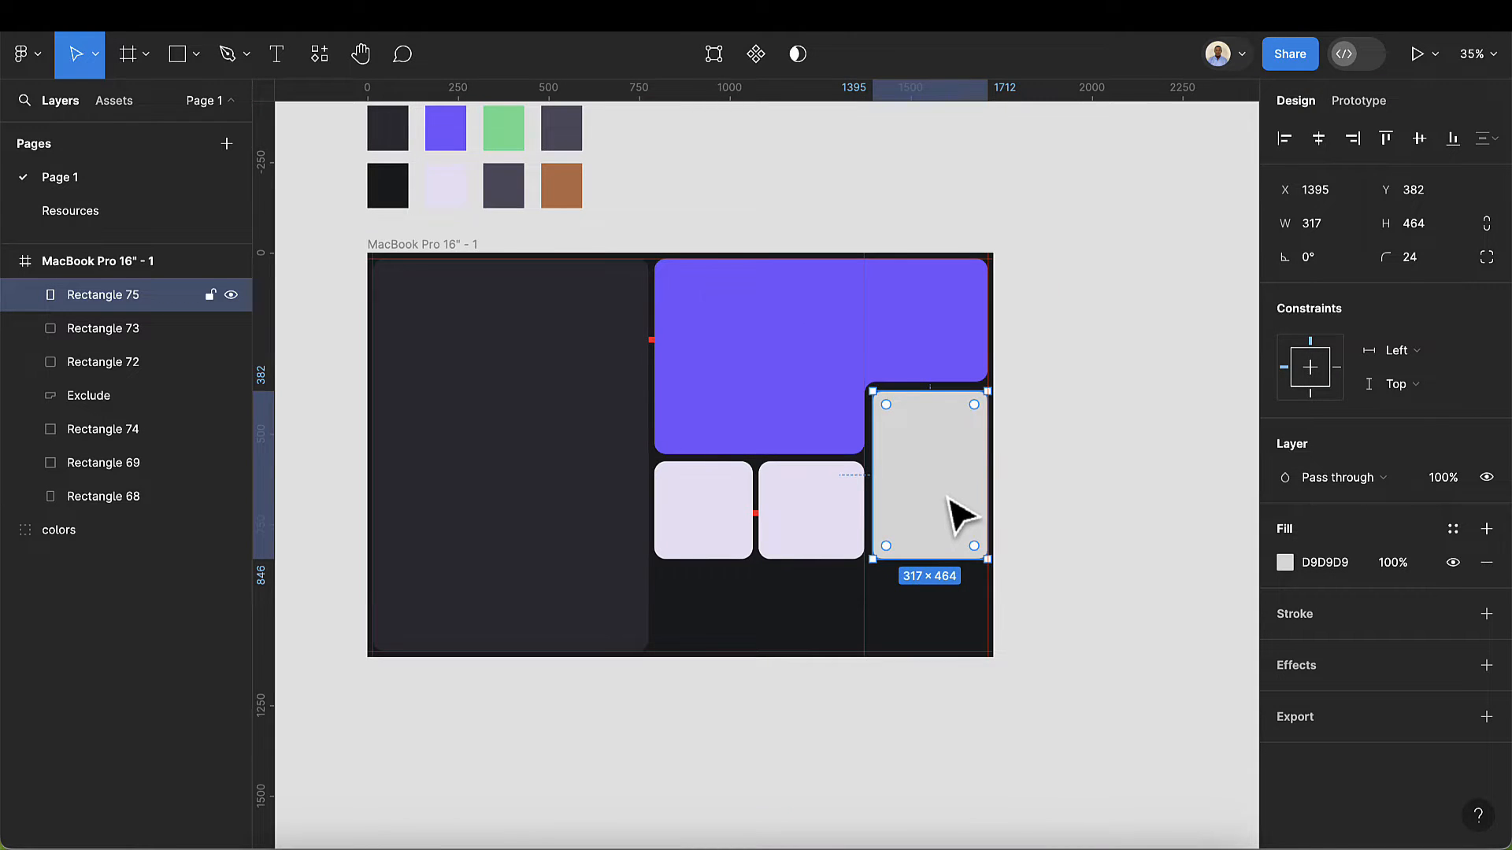
- Fill the card with the green 6BDD95 swatch and deselect it
key(i)
click(513, 132)
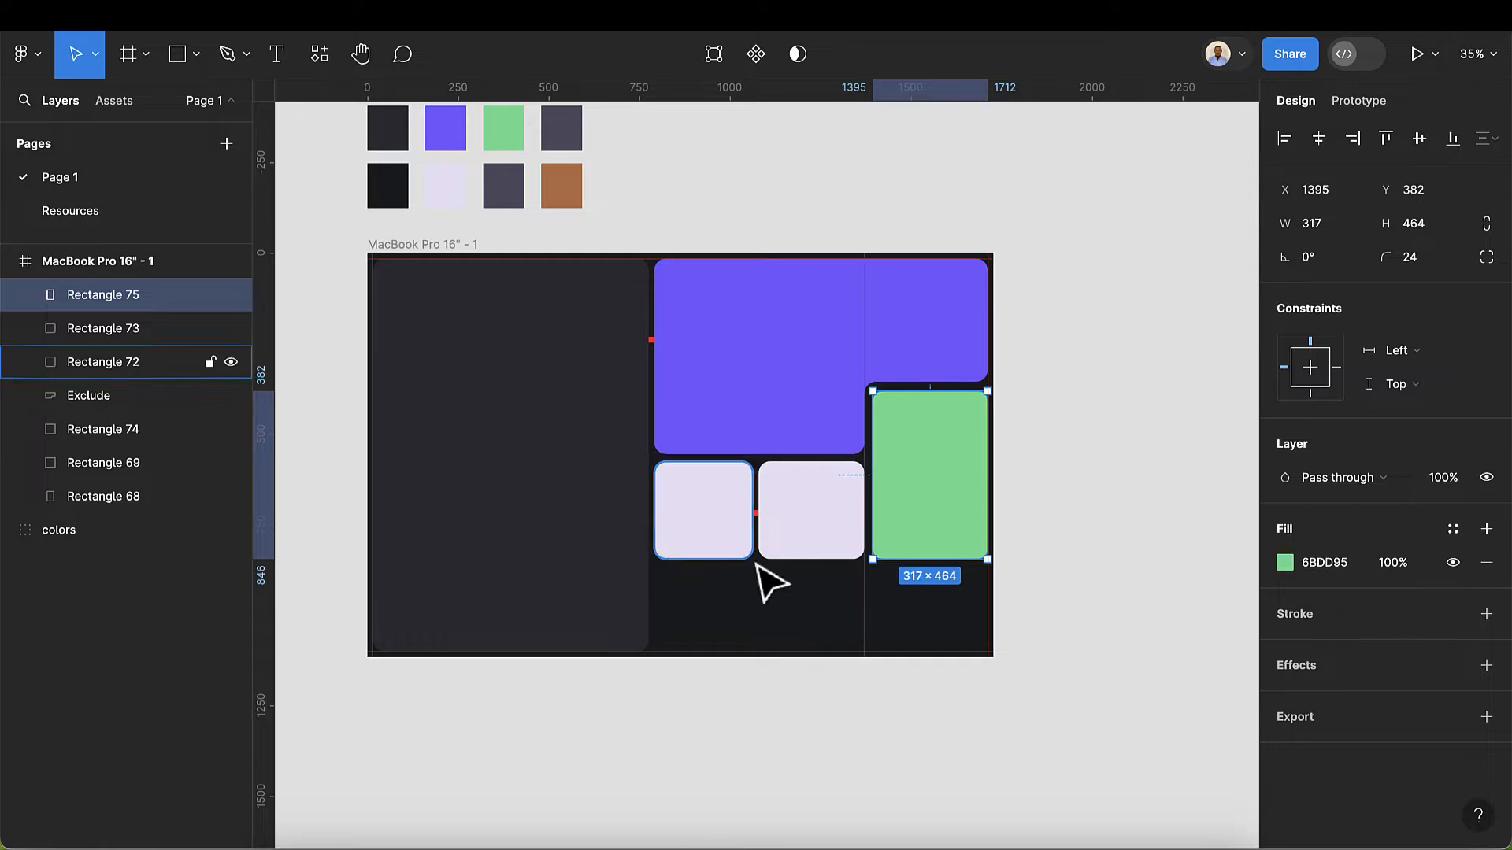
click(746, 601)
scroll(697, 595, up, 2)
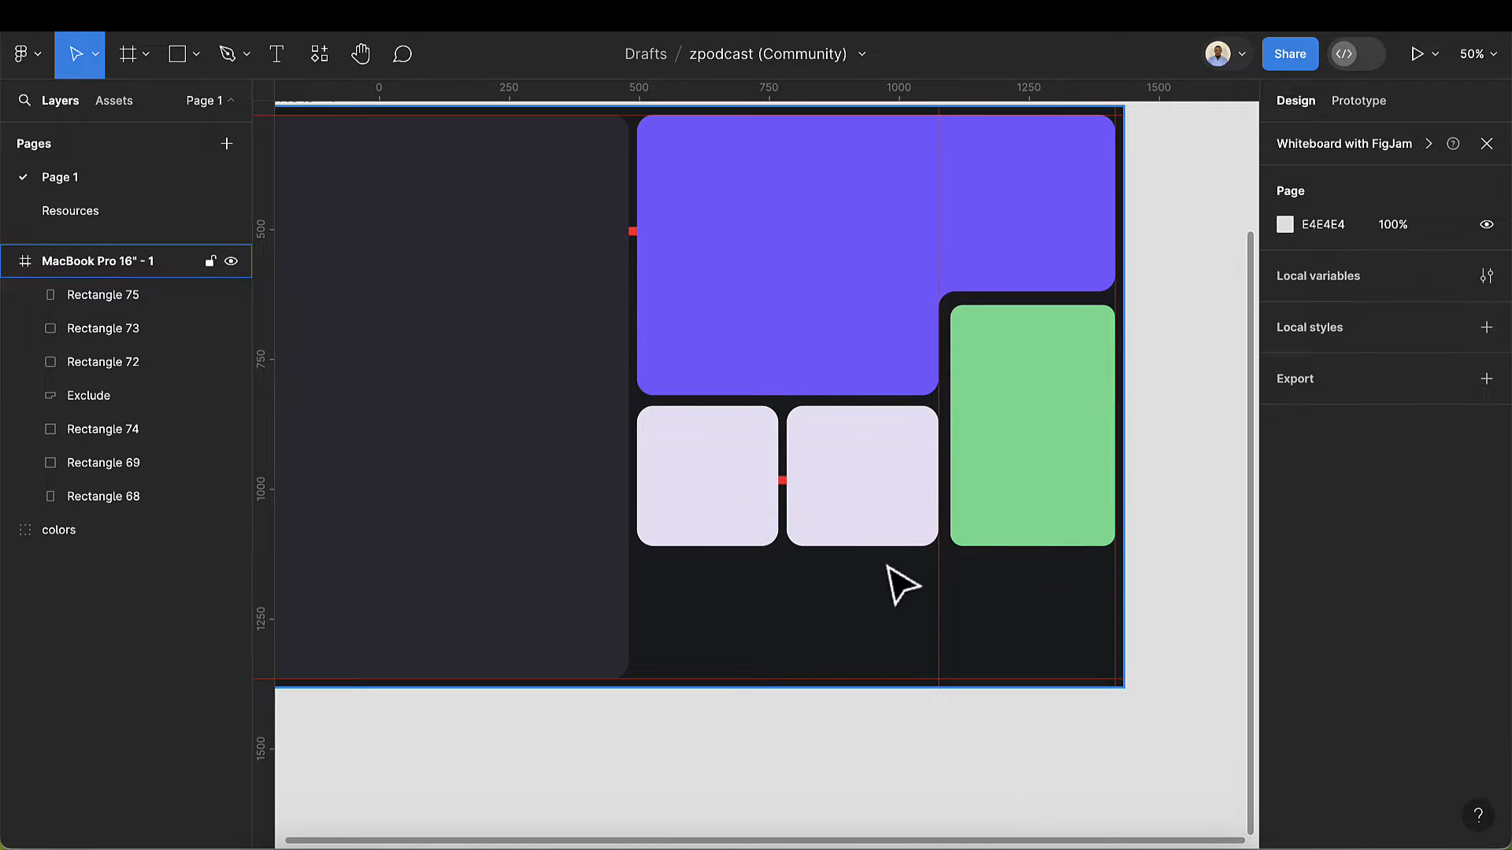
scroll(976, 483, up, 4)
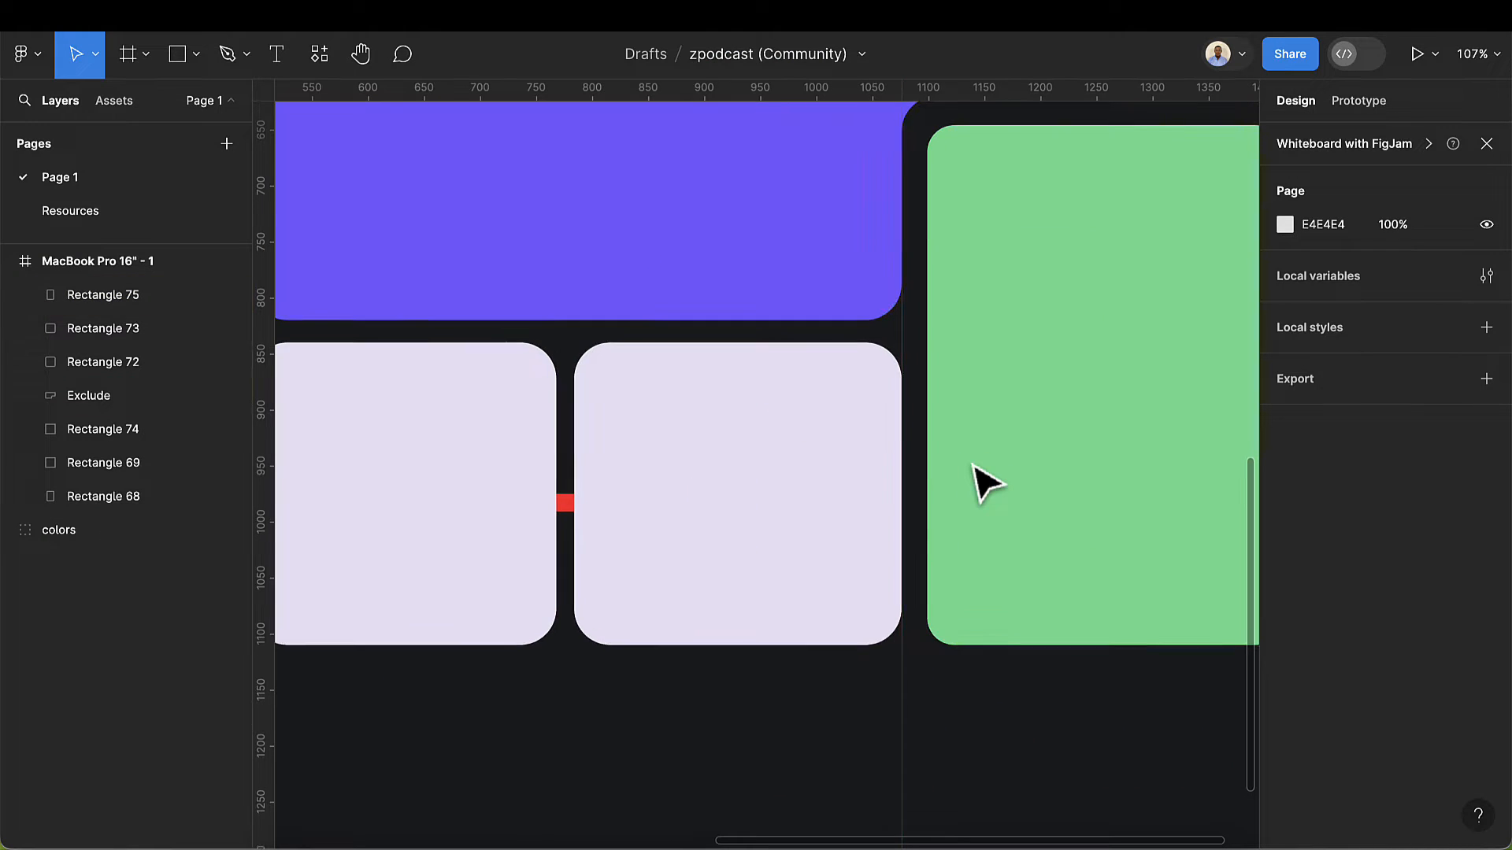
- Copy a red spacer beside the green card and widen the green card leftward to X 1388
click(571, 510)
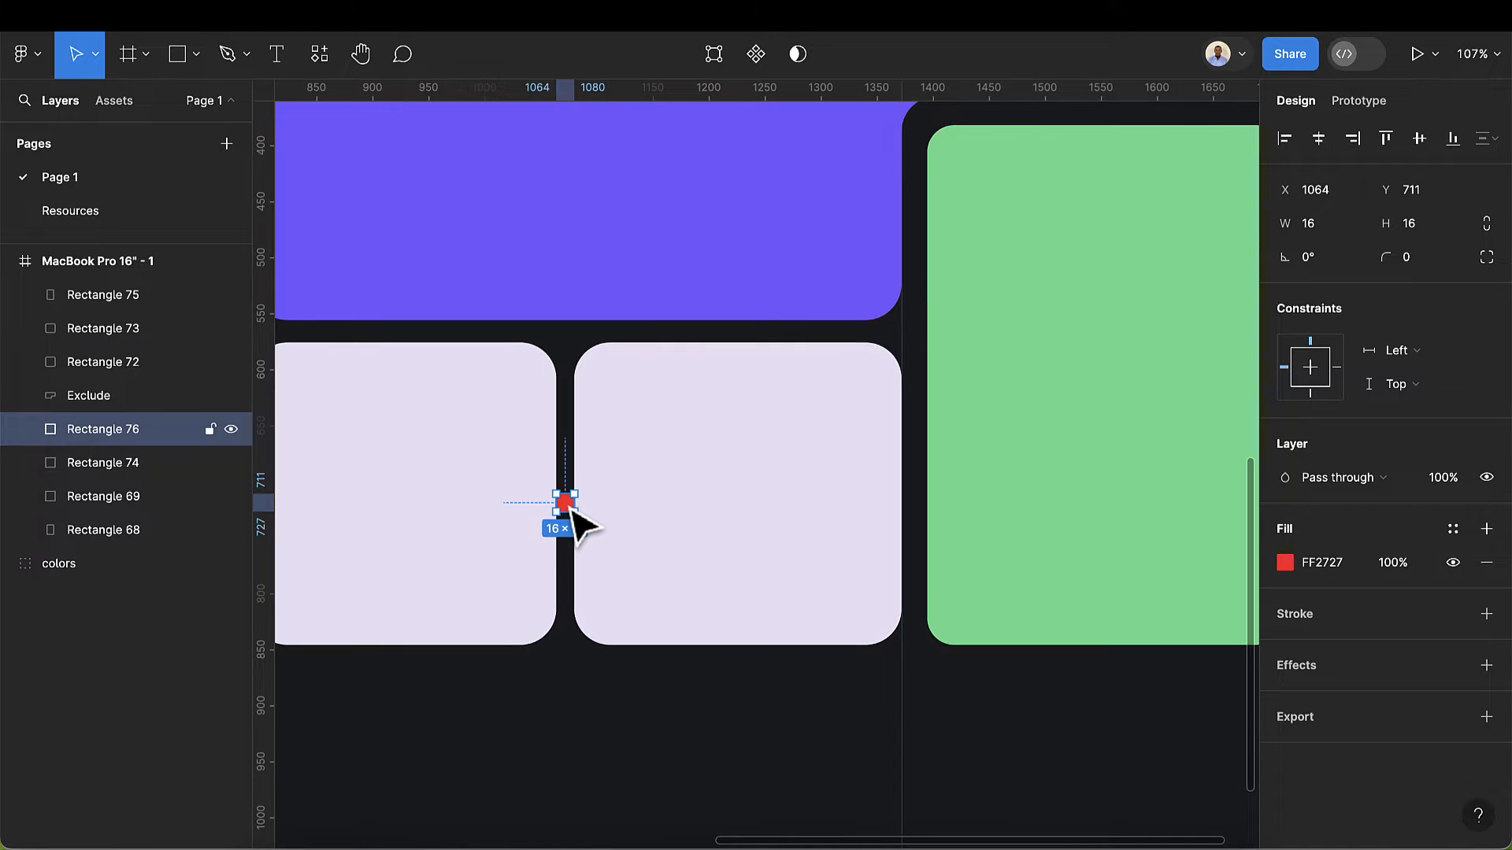
drag(574, 510, 915, 518)
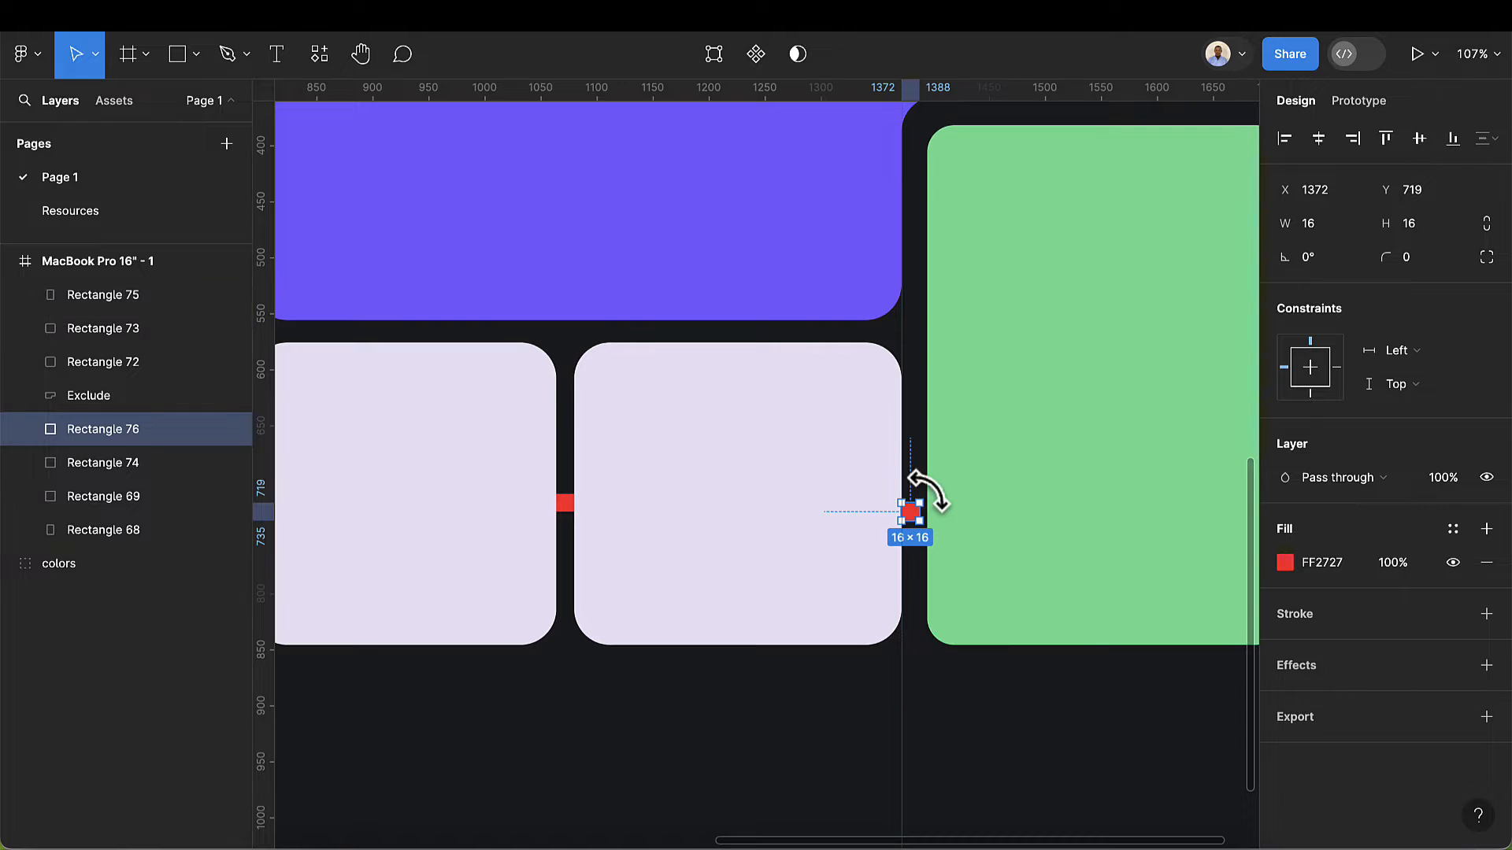
scroll(941, 504, up, 1)
scroll(955, 508, up, 2)
click(960, 496)
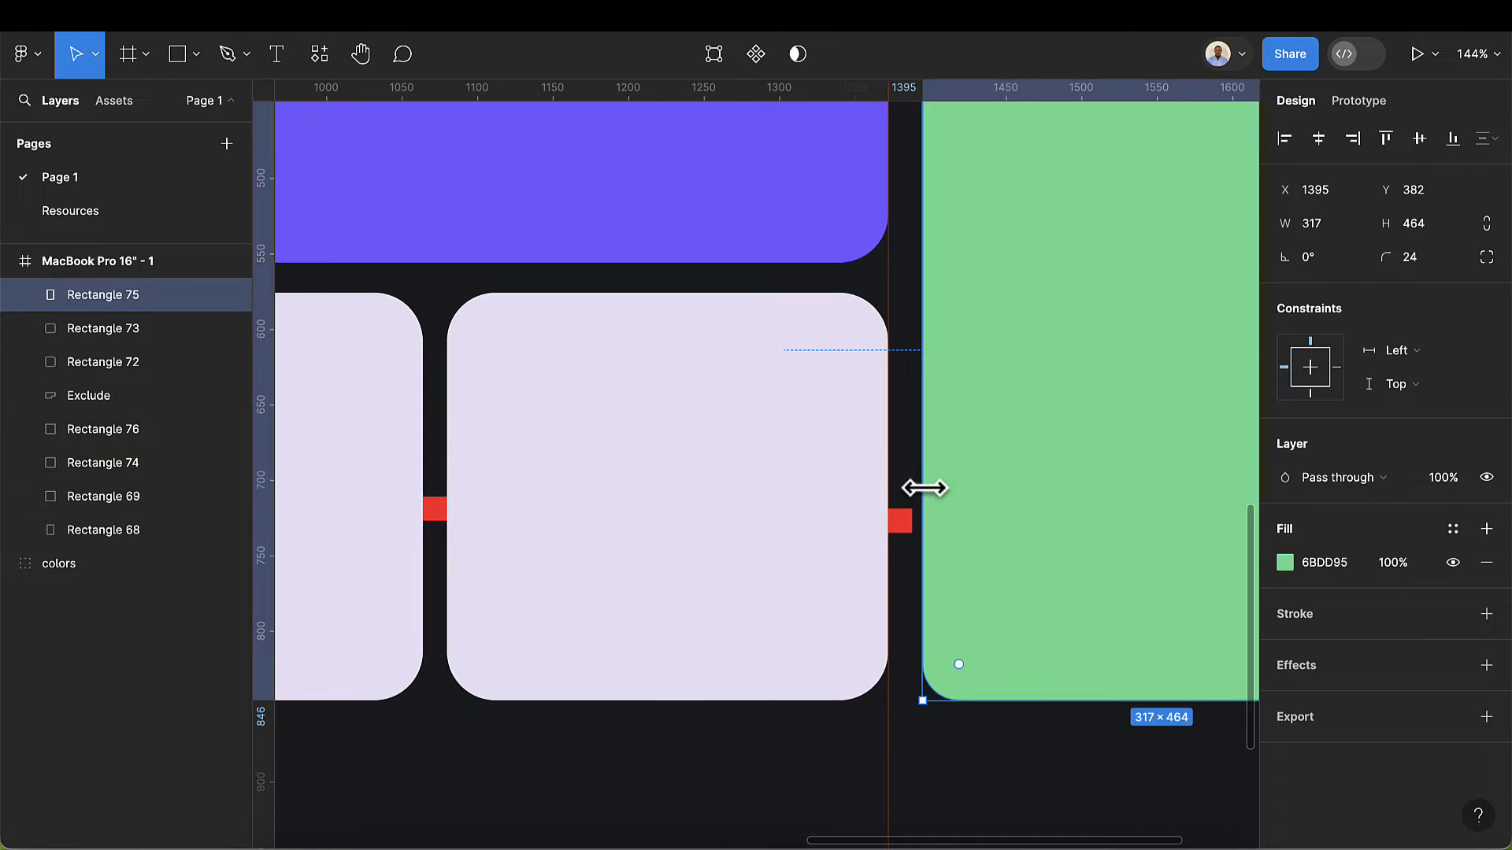
drag(919, 488, 915, 489)
scroll(915, 489, down, 6)
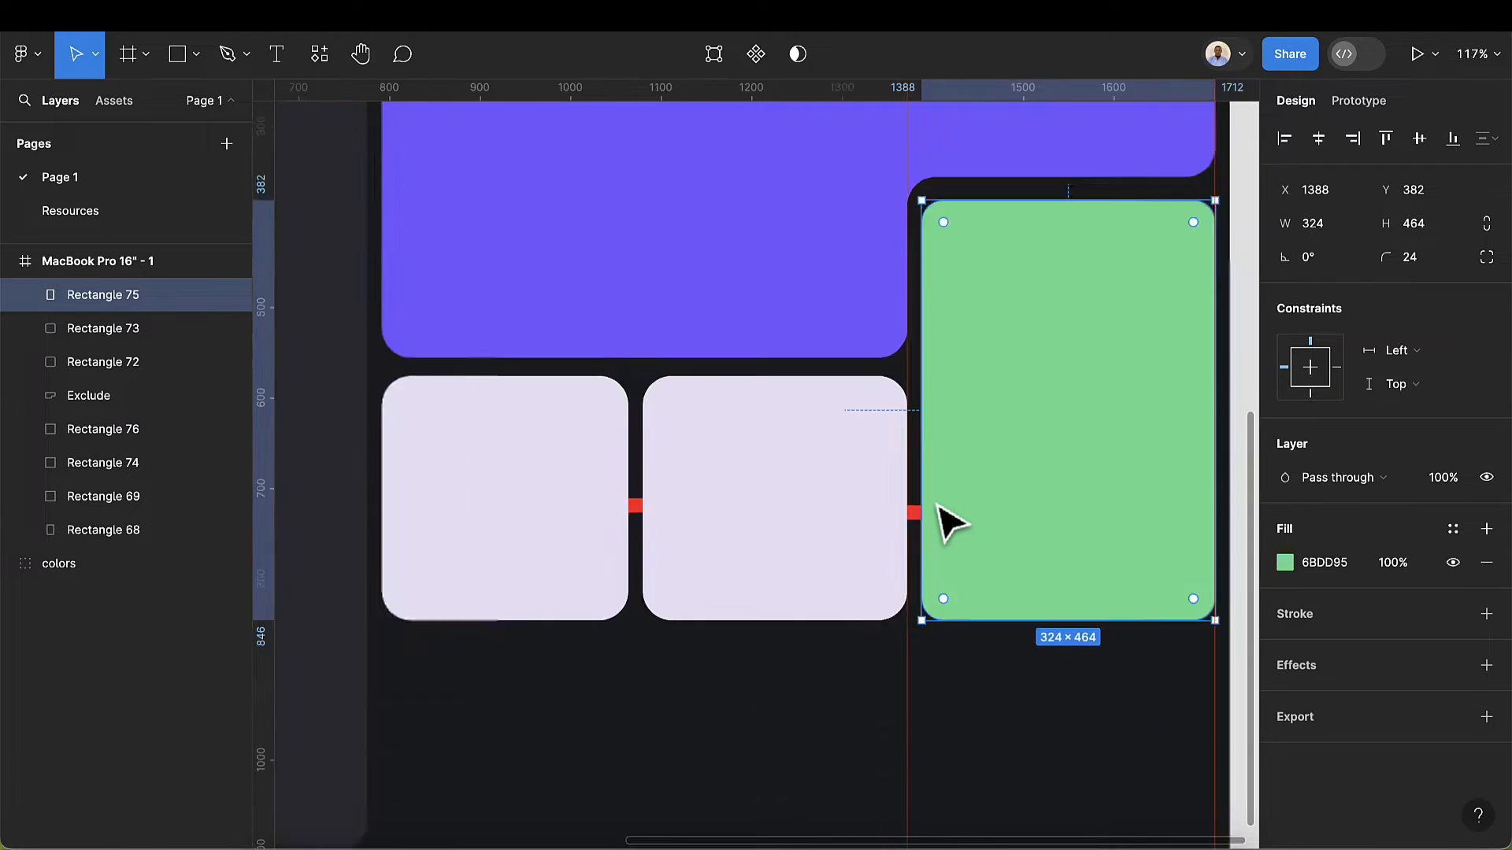
scroll(907, 455, up, 10)
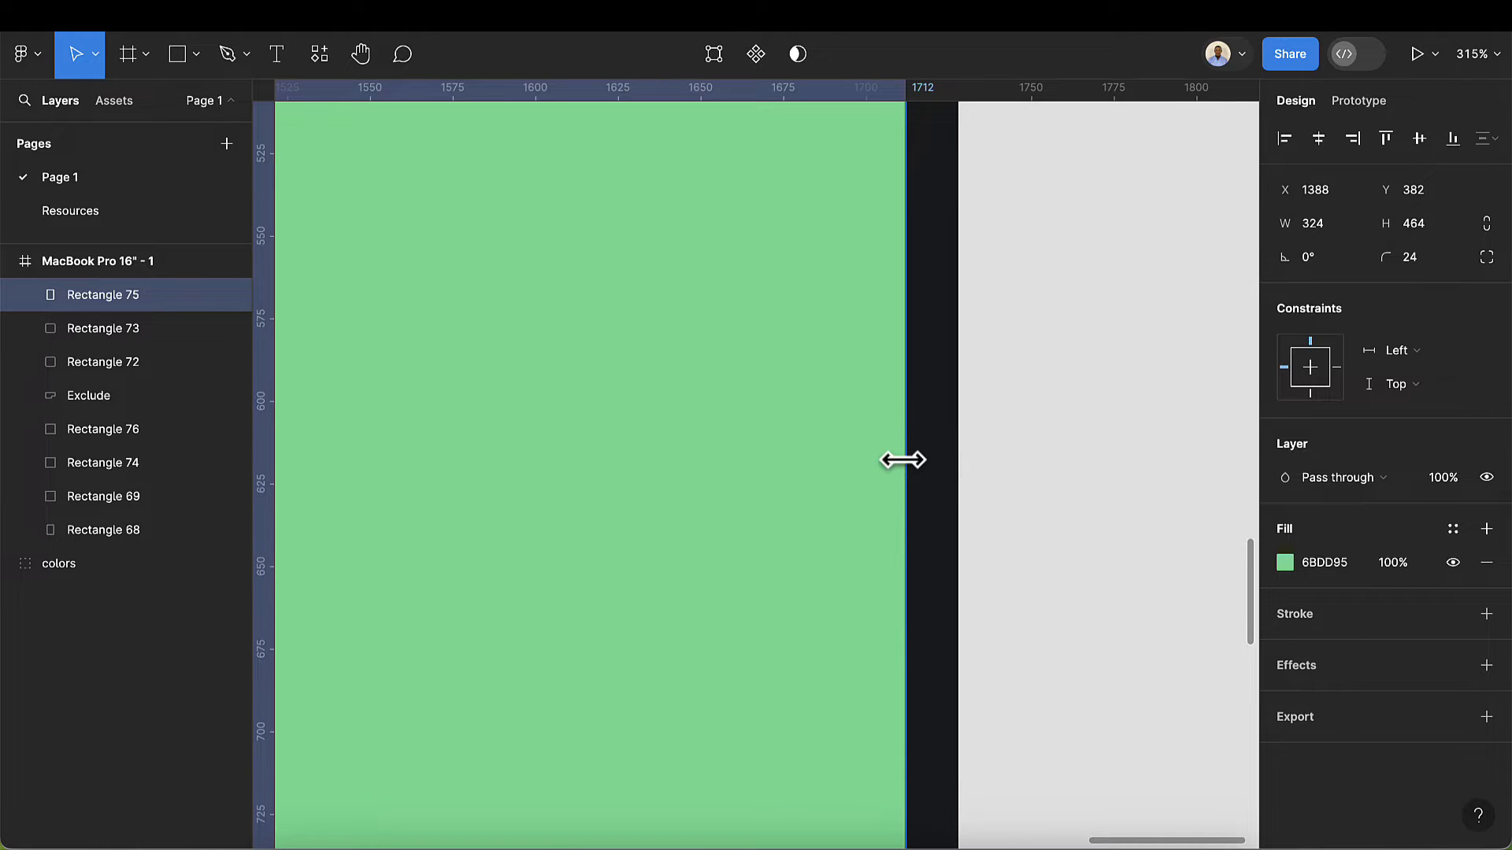
scroll(902, 460, down, 8)
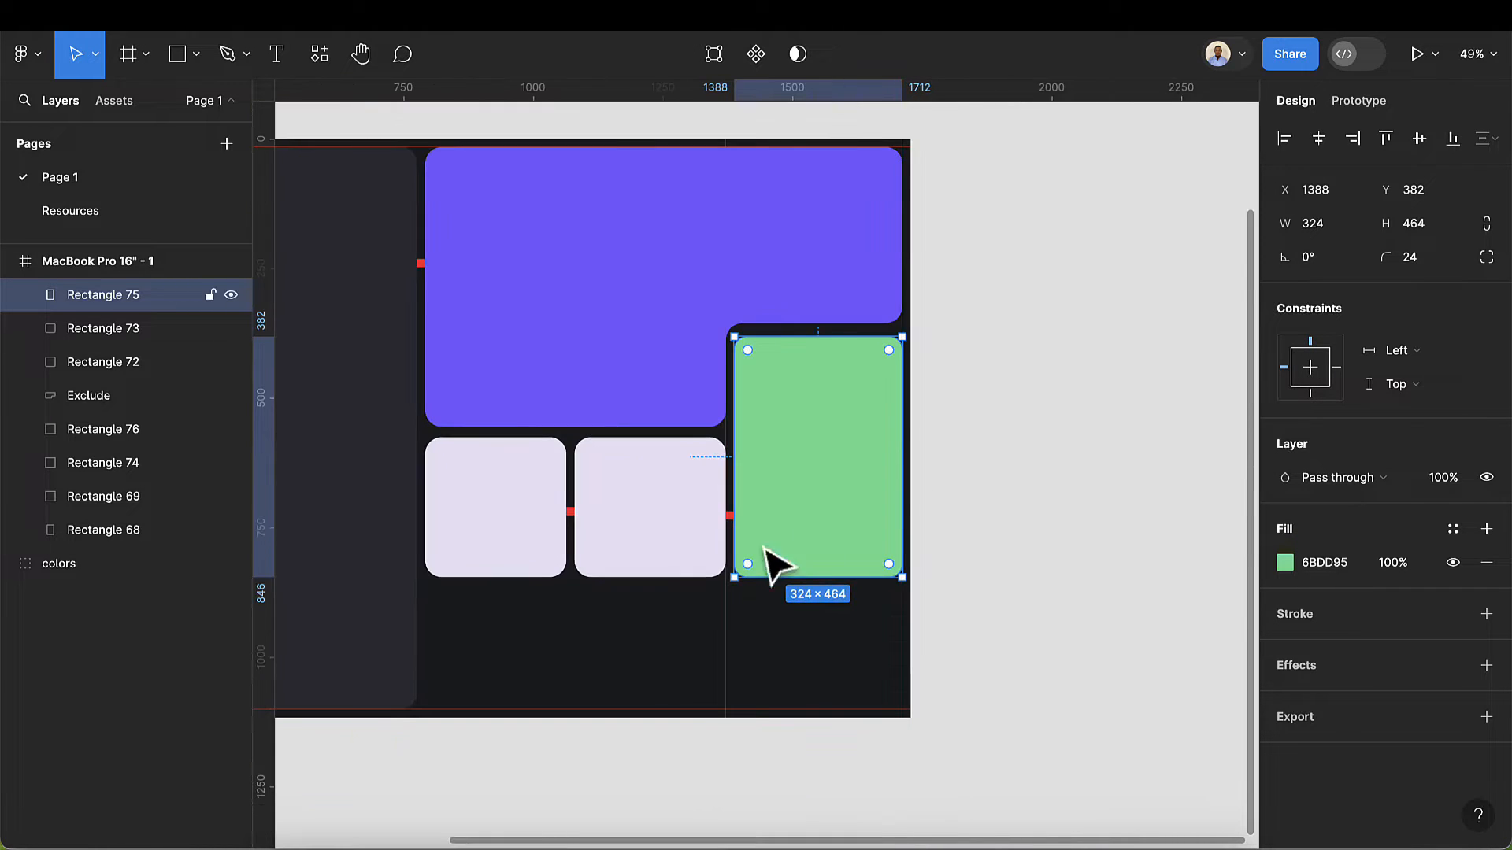
click(713, 611)
click(846, 508)
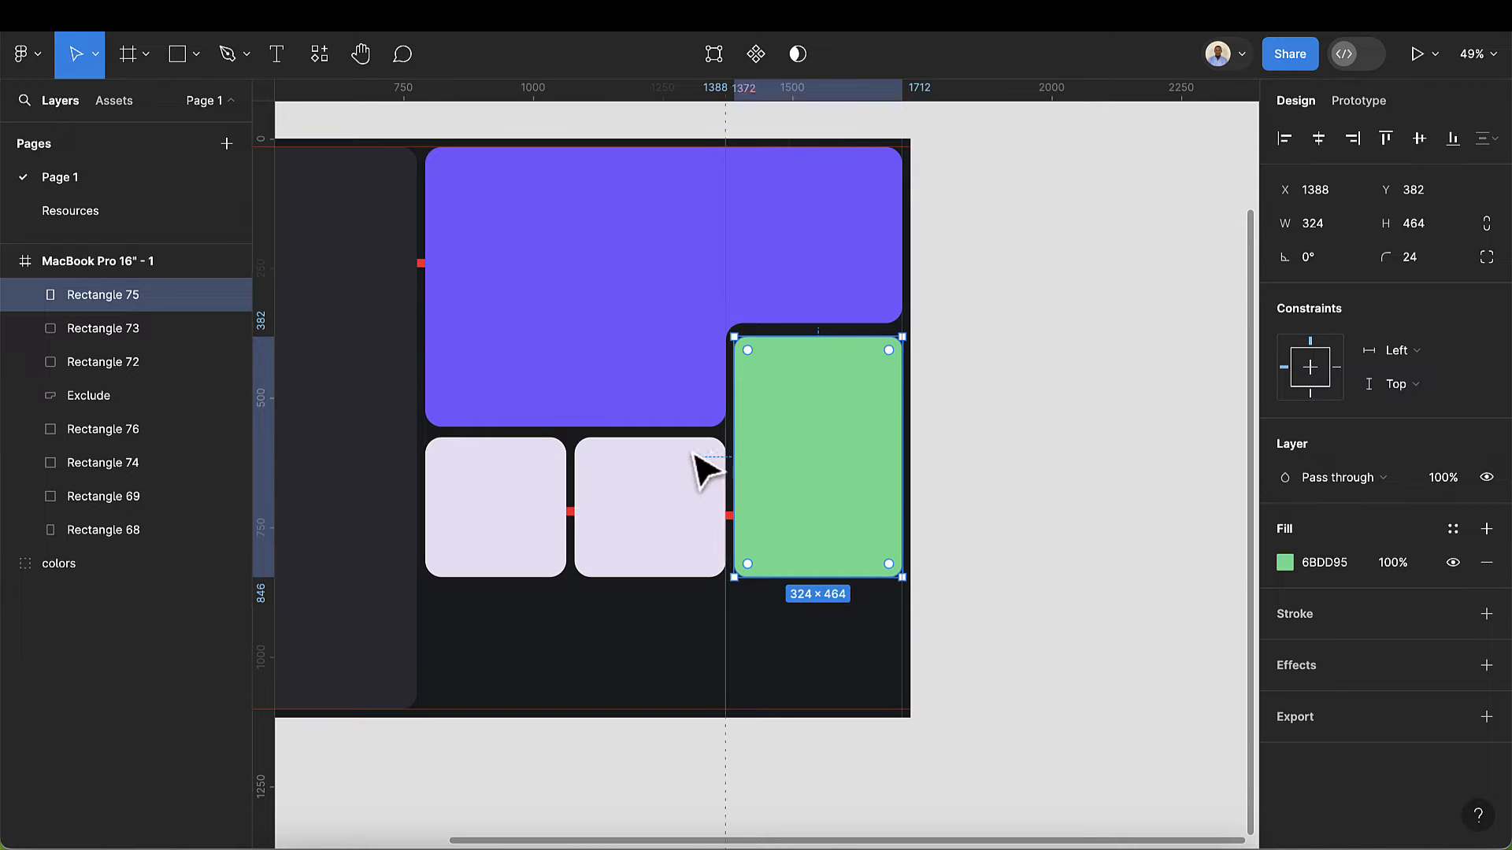
scroll(708, 471, up, 3)
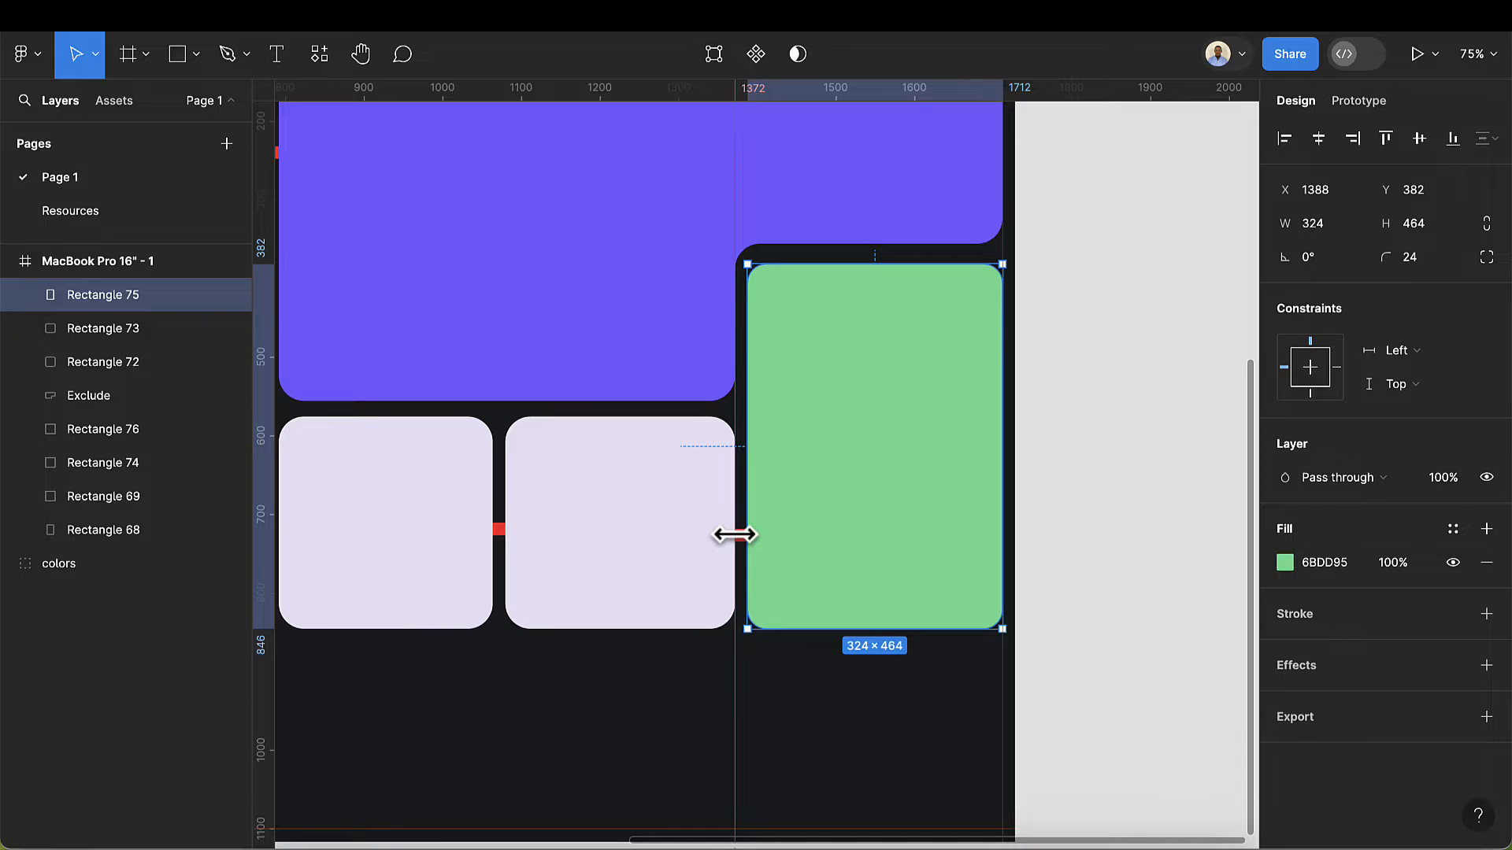
scroll(736, 535, up, 5)
- Copy a red spacer to sit just below the purple shape at 1495, 356
click(754, 549)
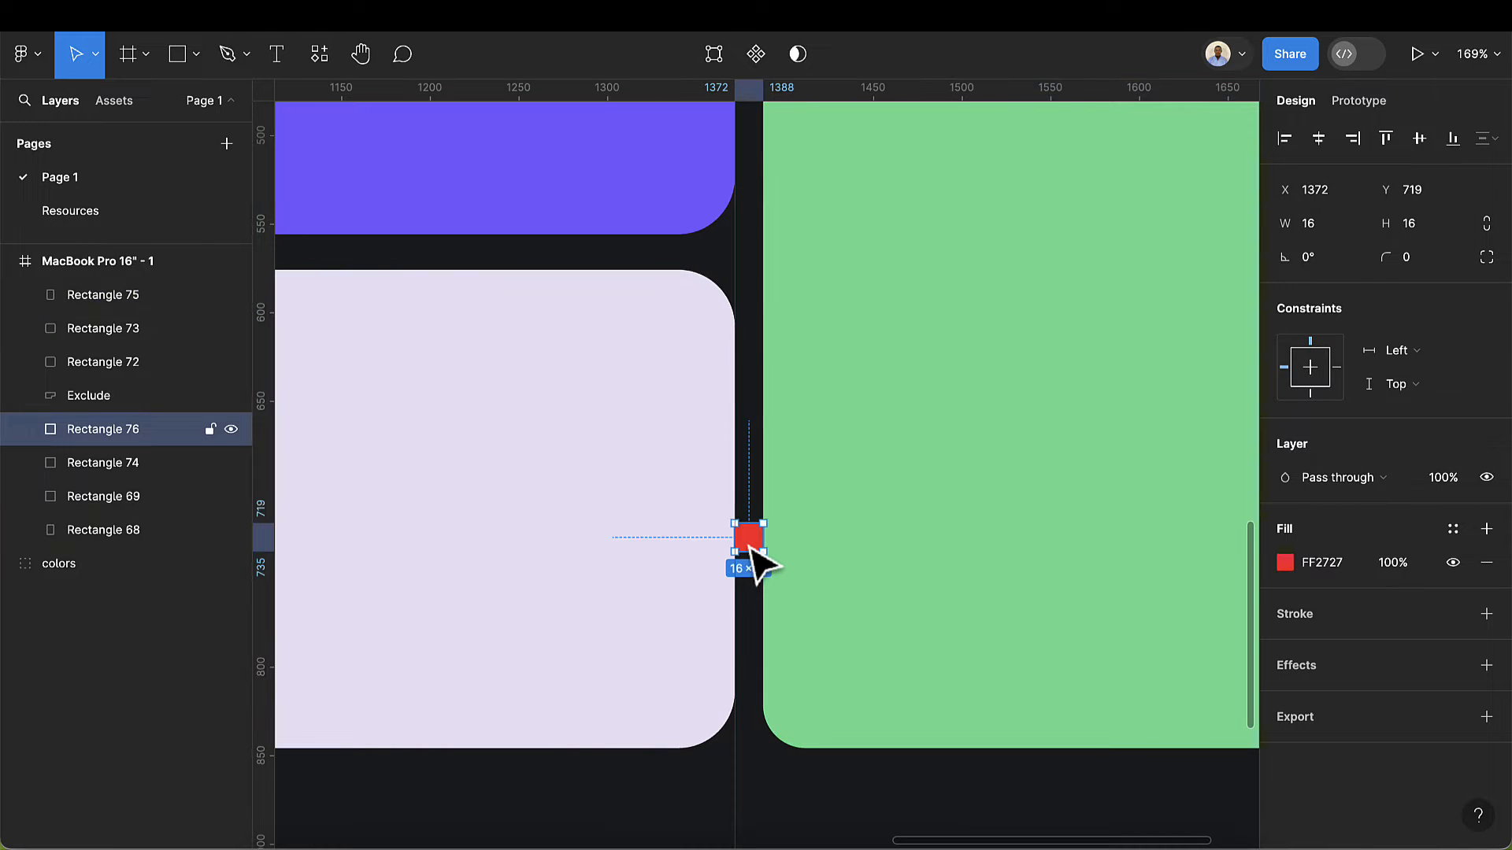
scroll(753, 550, down, 3)
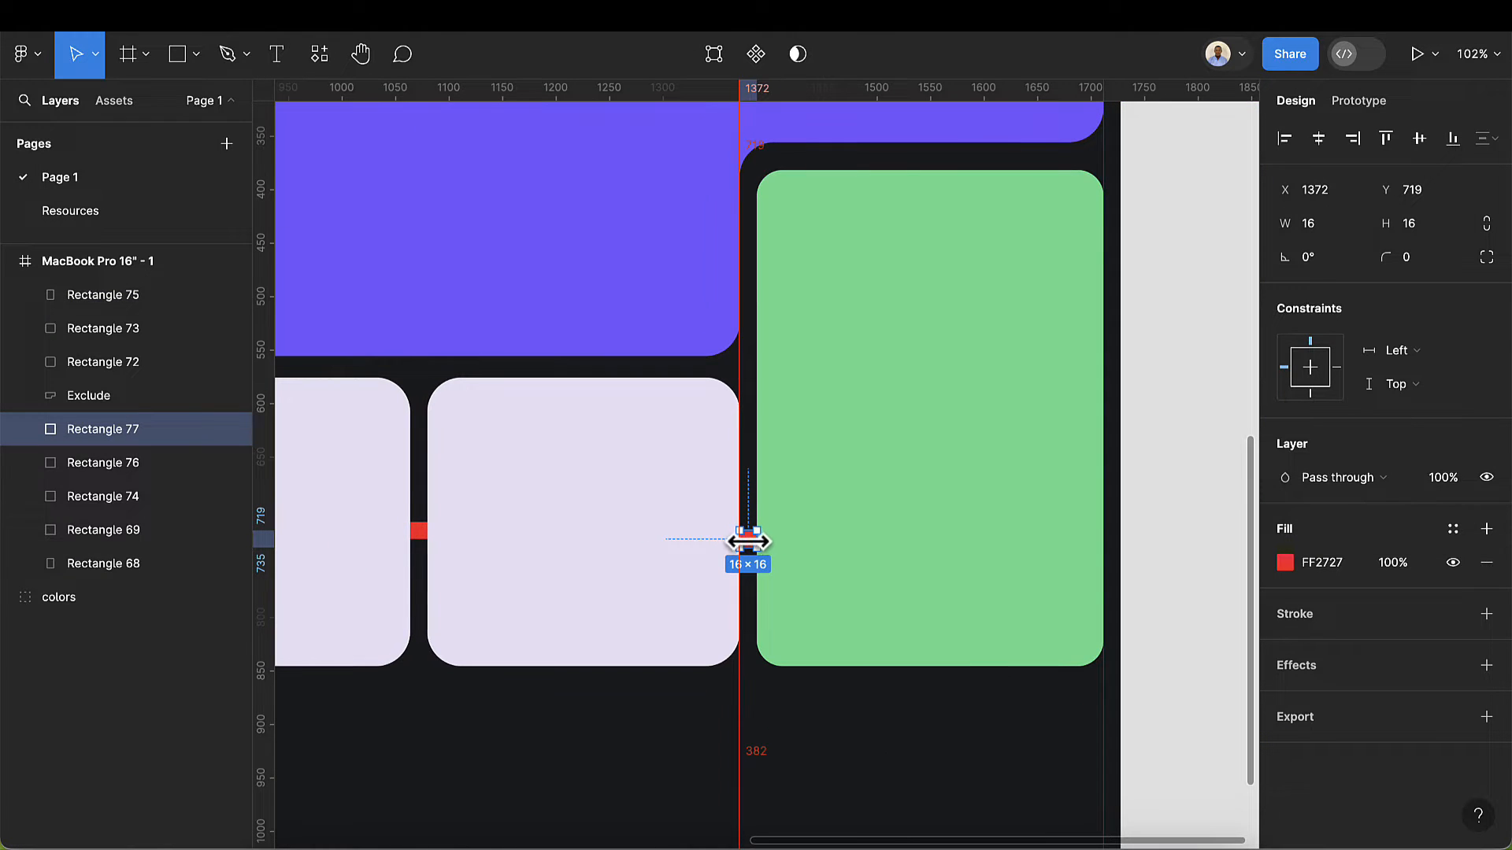
drag(748, 542, 883, 159)
scroll(880, 167, up, 6)
scroll(882, 187, up, 2)
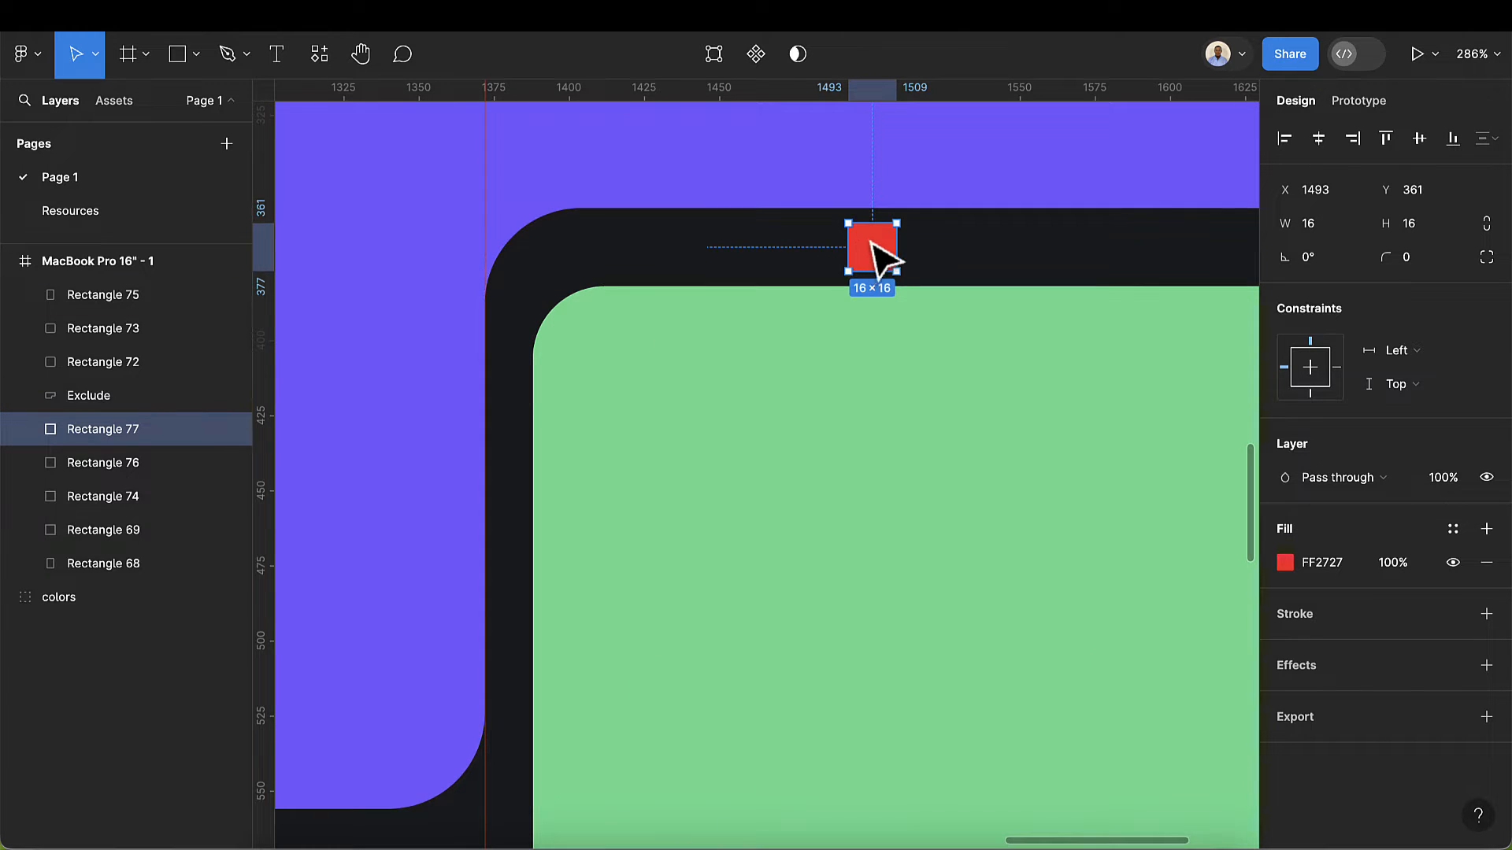
drag(870, 240, 885, 245)
scroll(875, 223, up, 6)
scroll(895, 263, down, 4)
- Extend the green card's top to the spacer, making it 324×474 at 1388, 372, then deselect
click(864, 372)
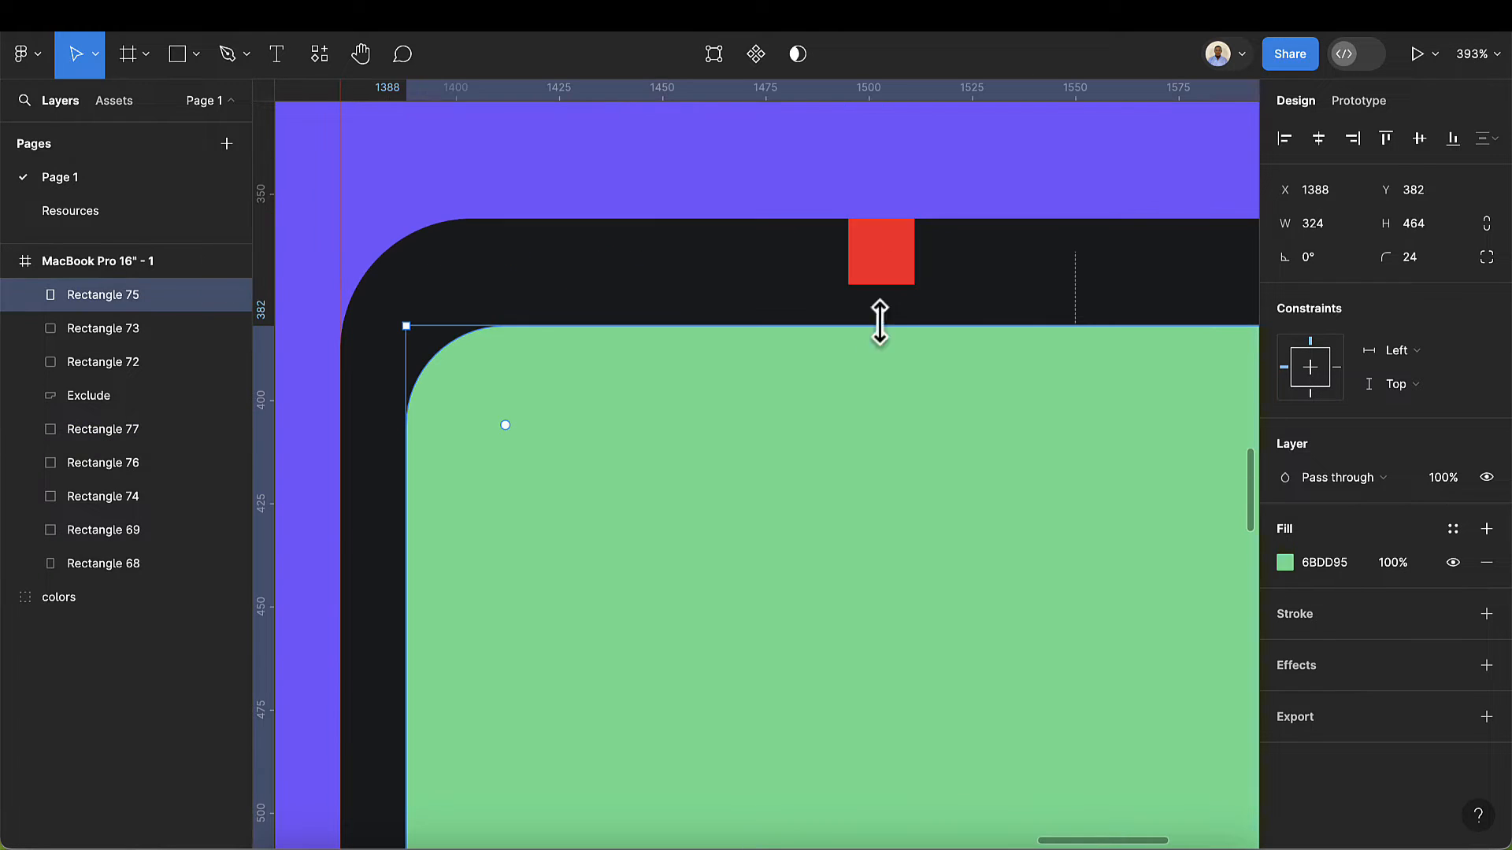
drag(886, 321, 882, 291)
scroll(800, 334, down, 3)
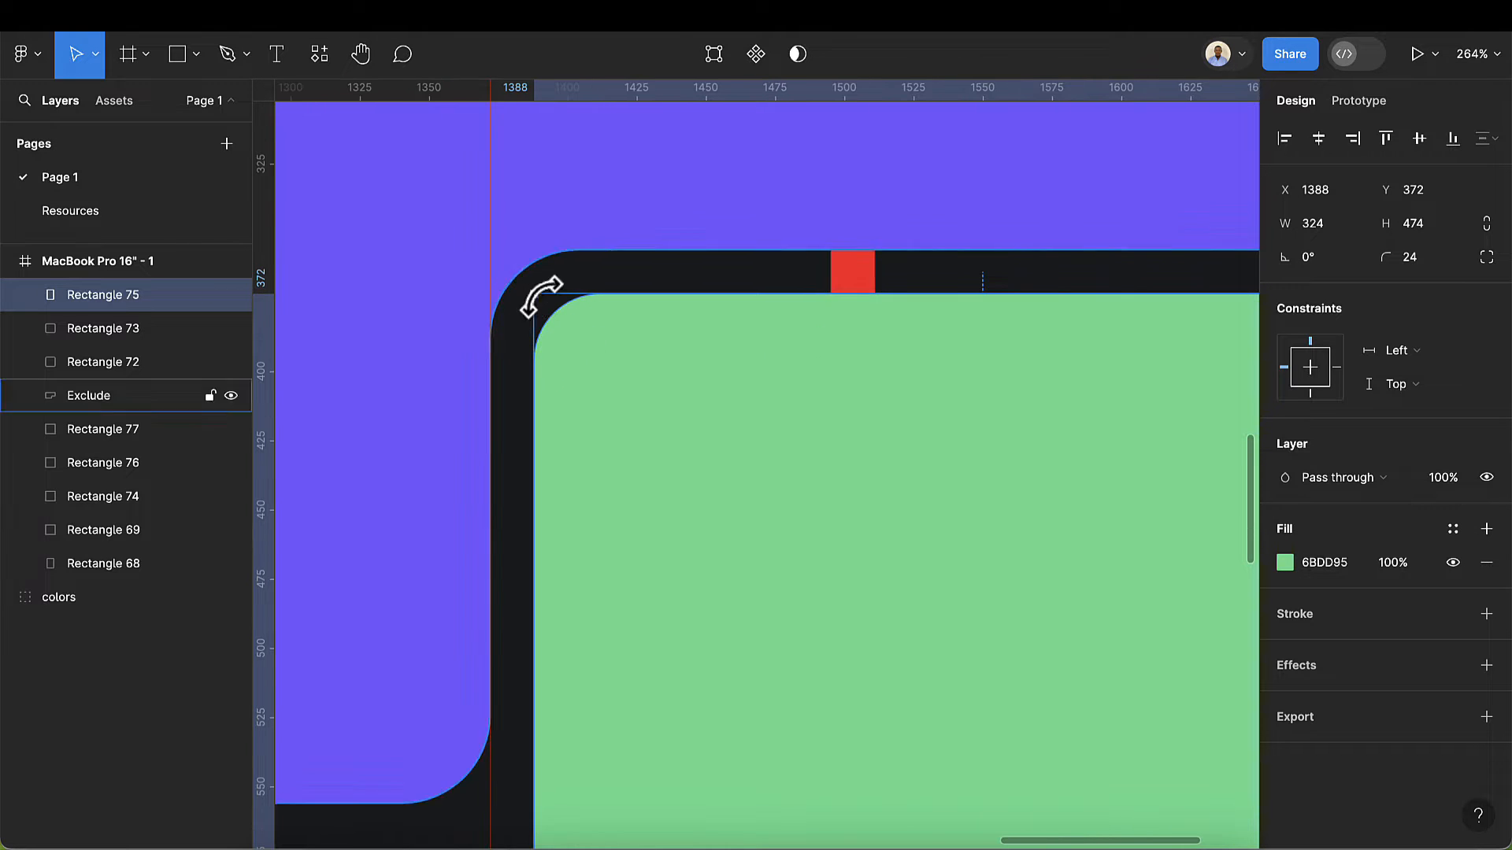
scroll(539, 291, down, 5)
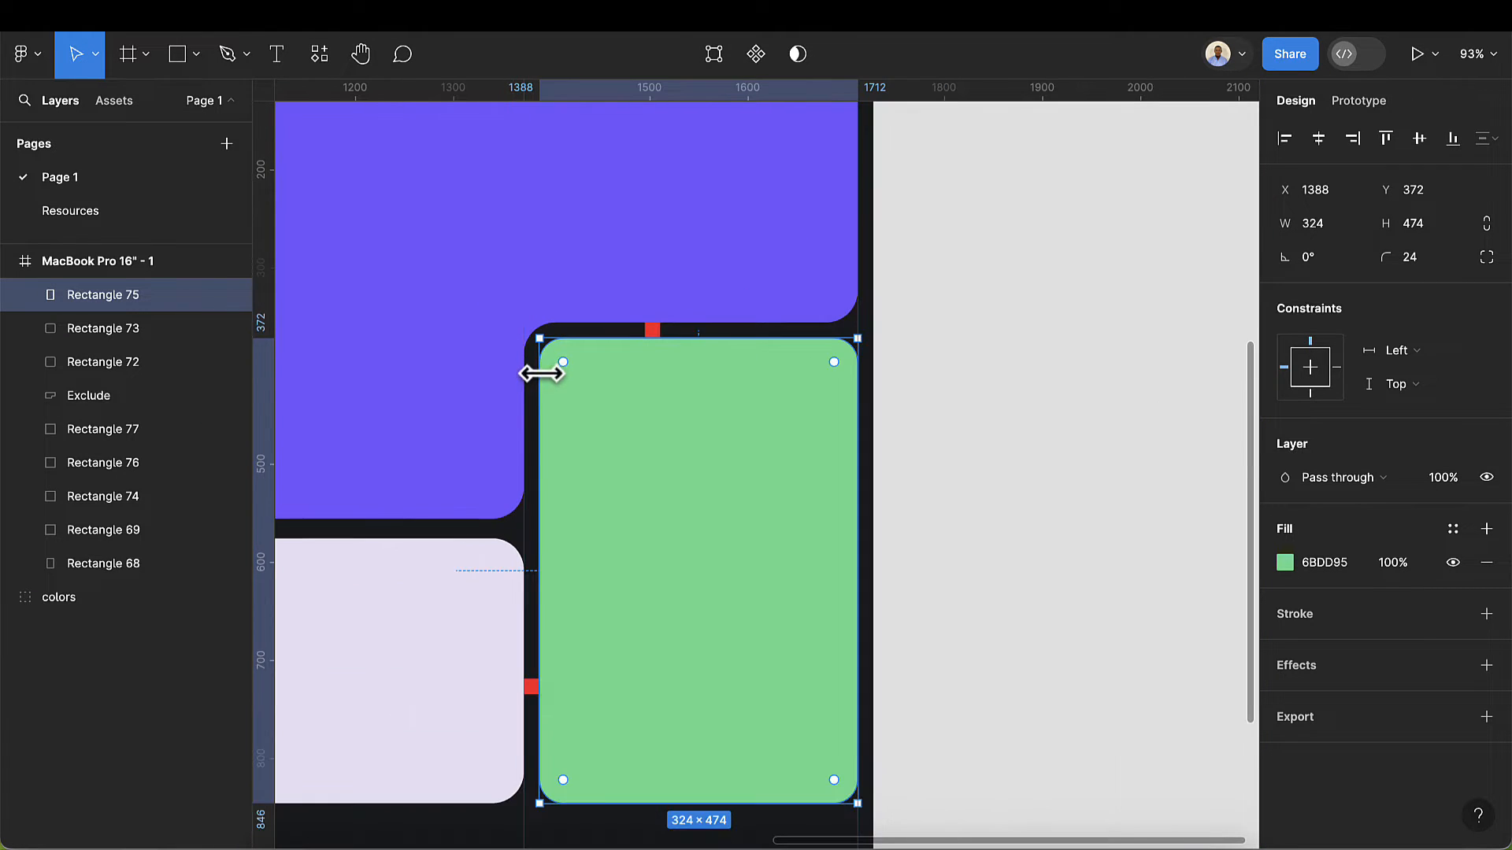
scroll(551, 394, down, 3)
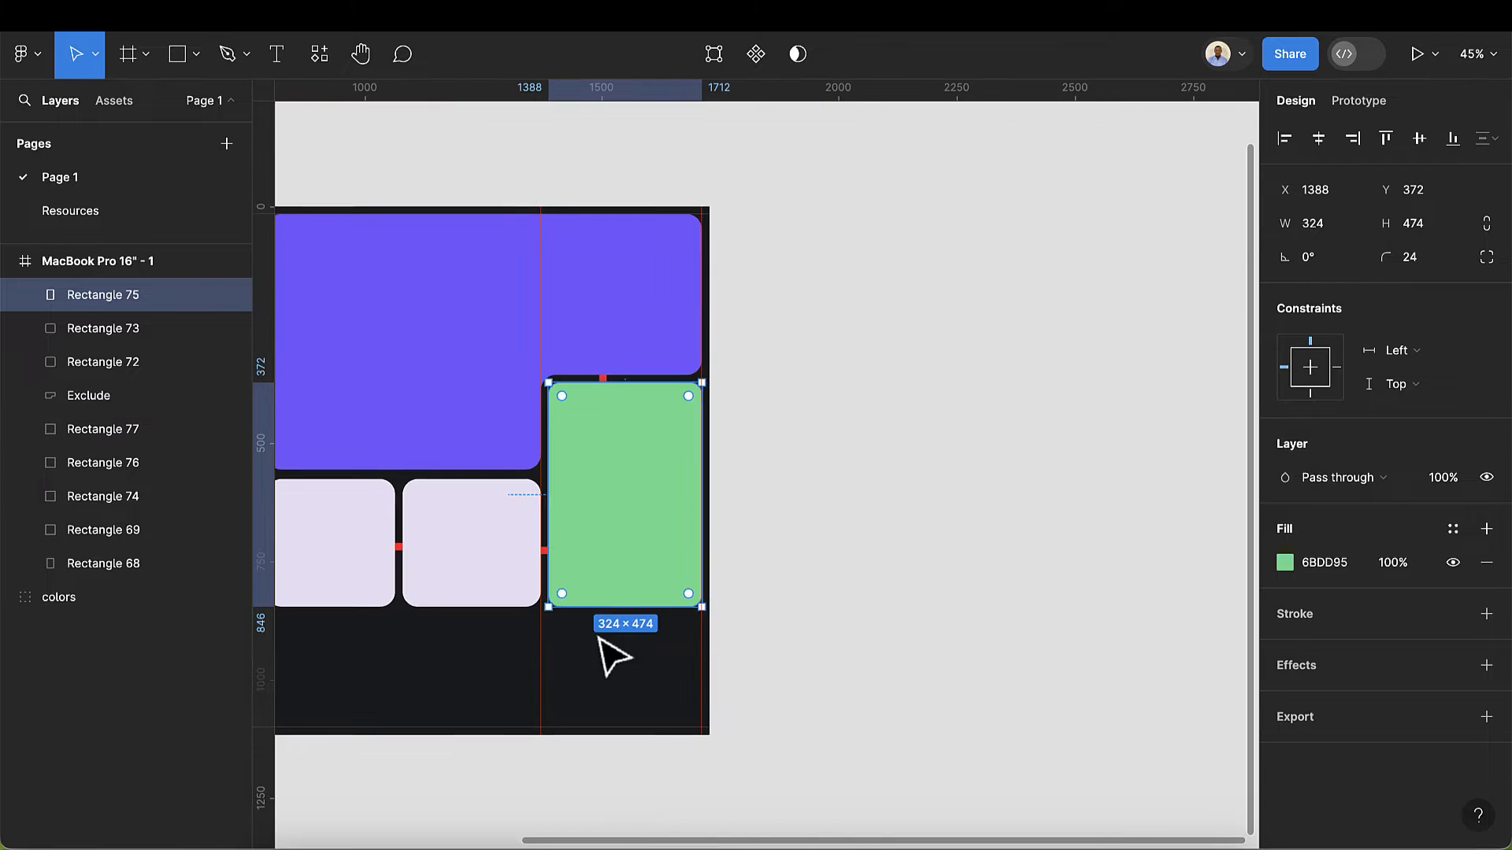
click(607, 677)
scroll(670, 673, left, 2)
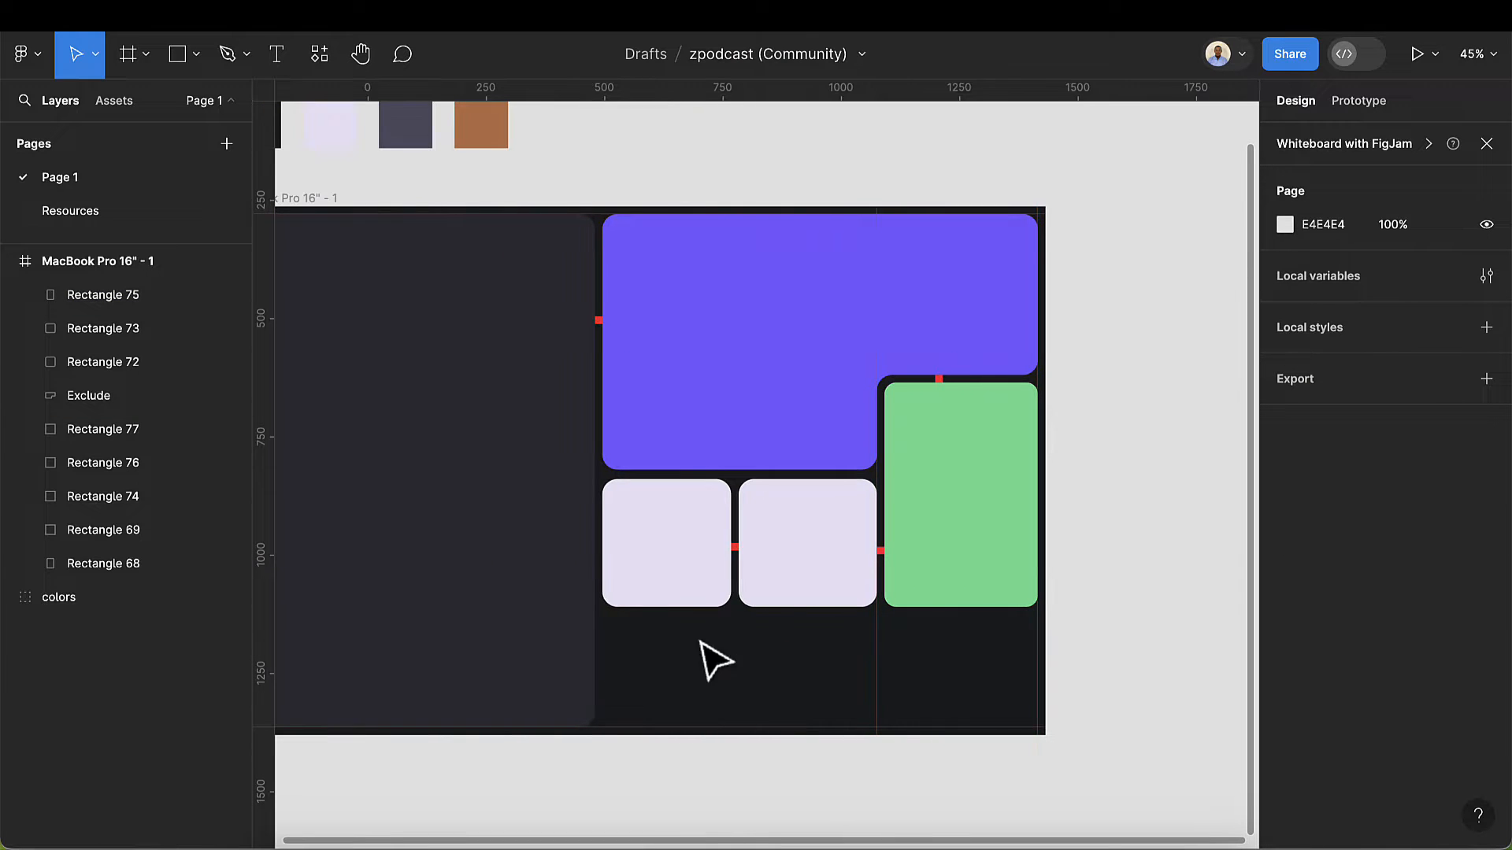
scroll(800, 592, down, 4)
- Recolour the right-hand lavender card with the dark grey swatch using the eyedropper
click(795, 580)
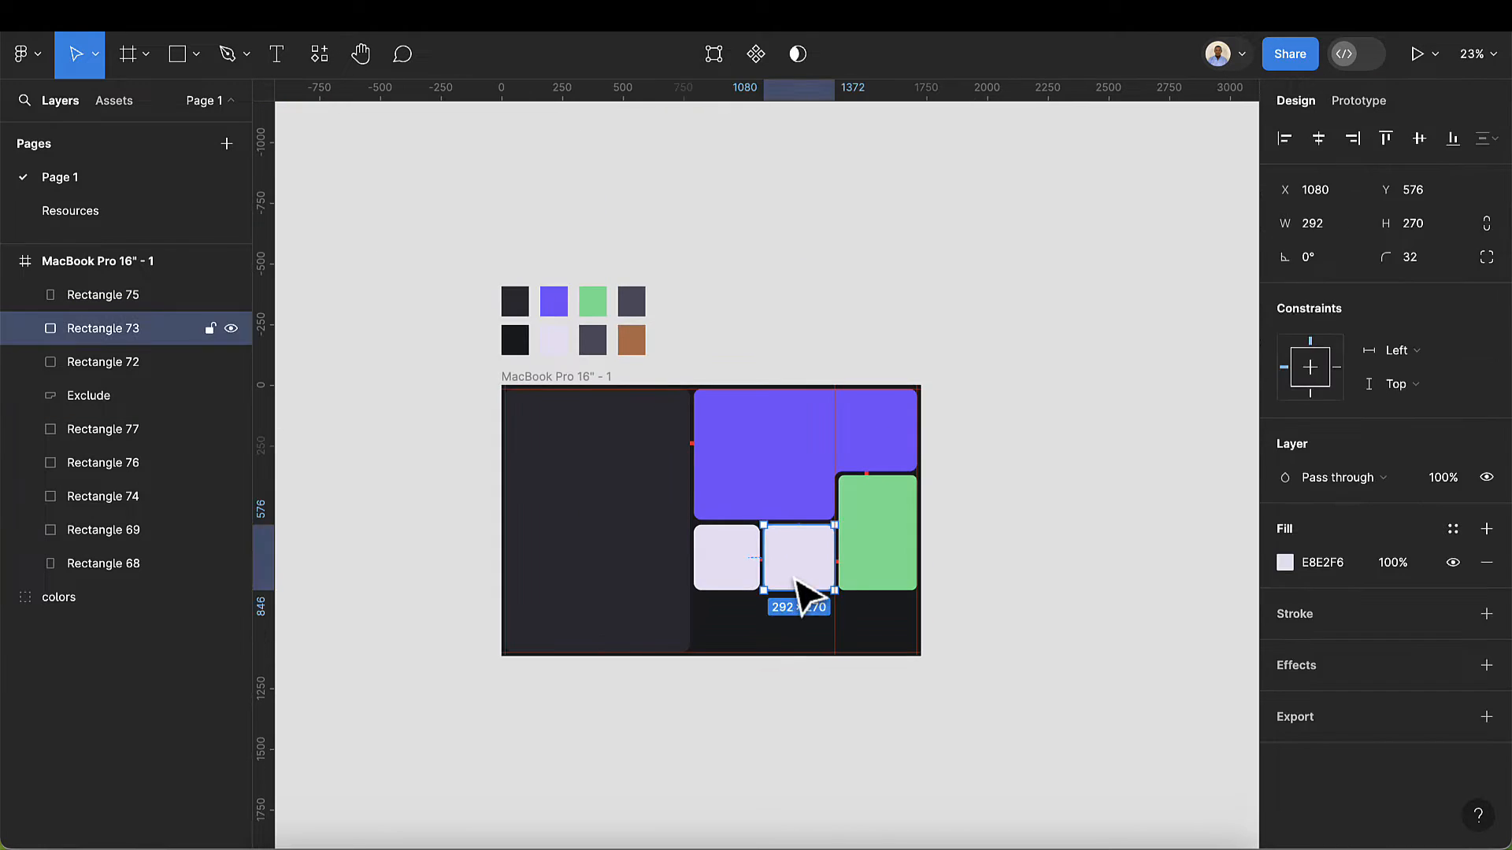
scroll(797, 584, up, 3)
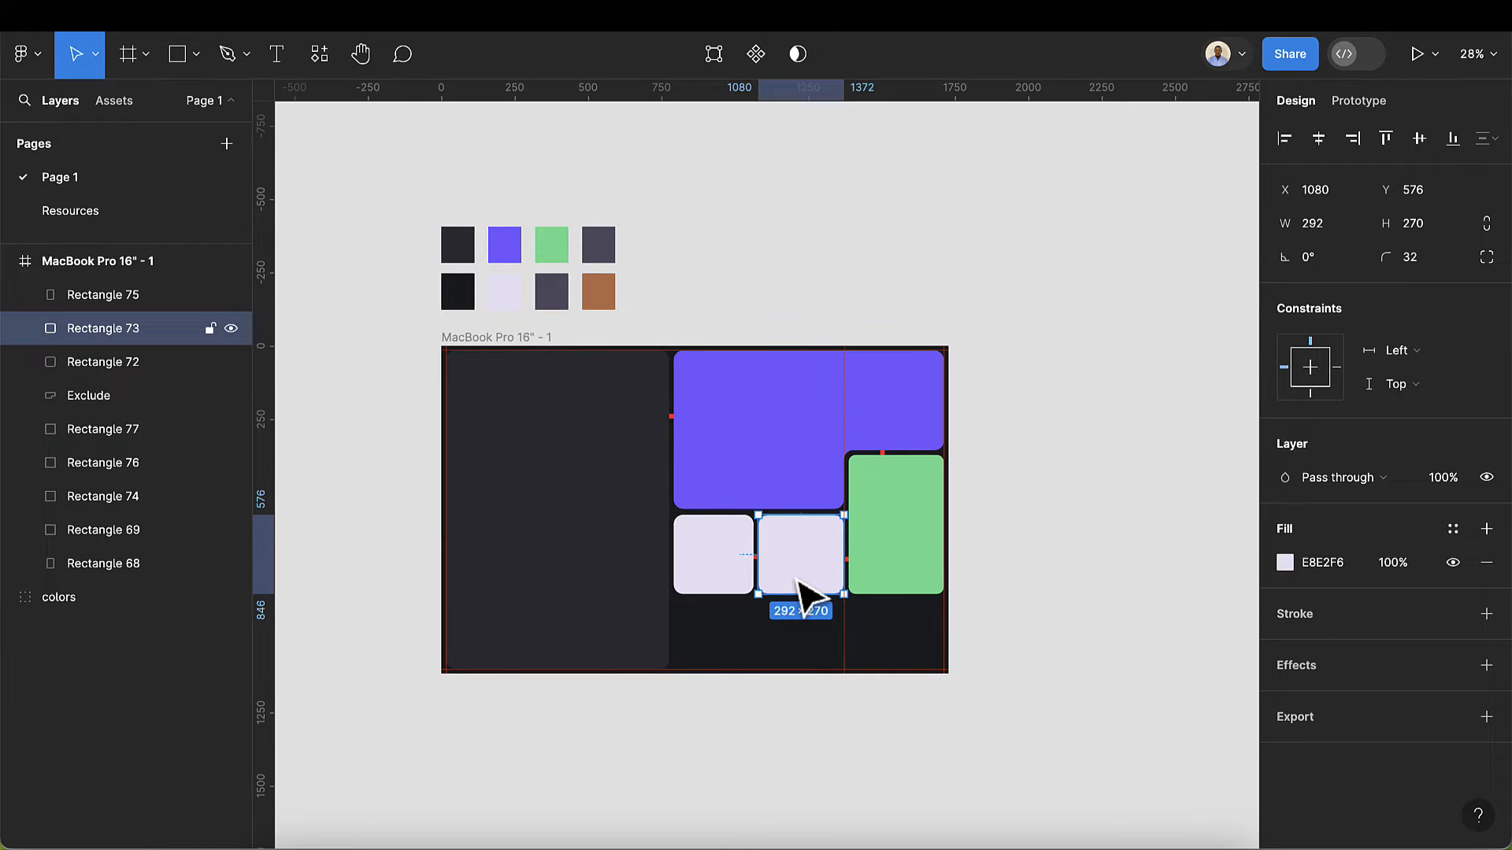
key(i)
click(608, 247)
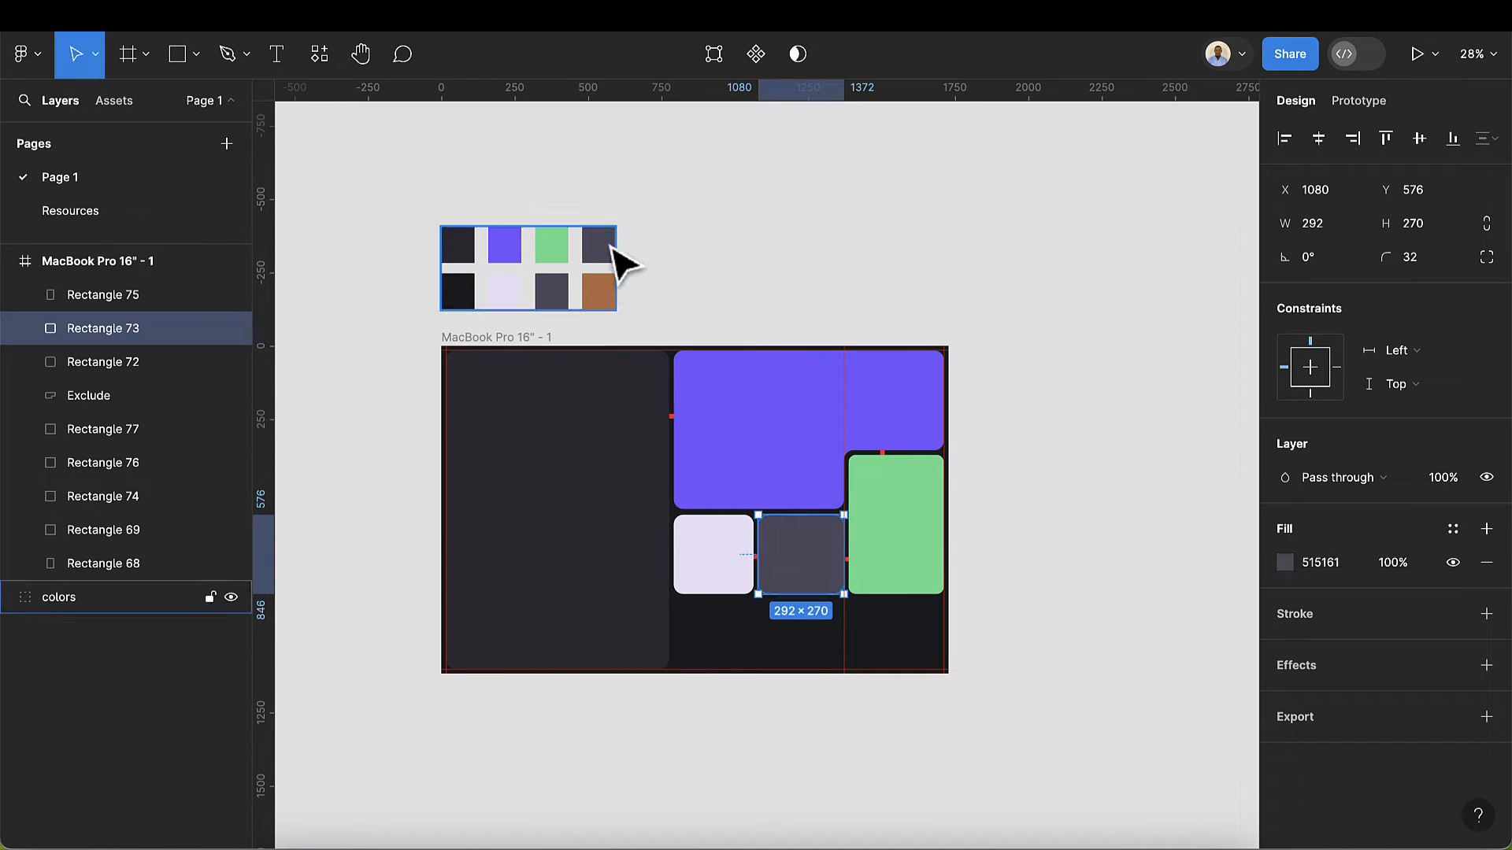
scroll(696, 523, up, 2)
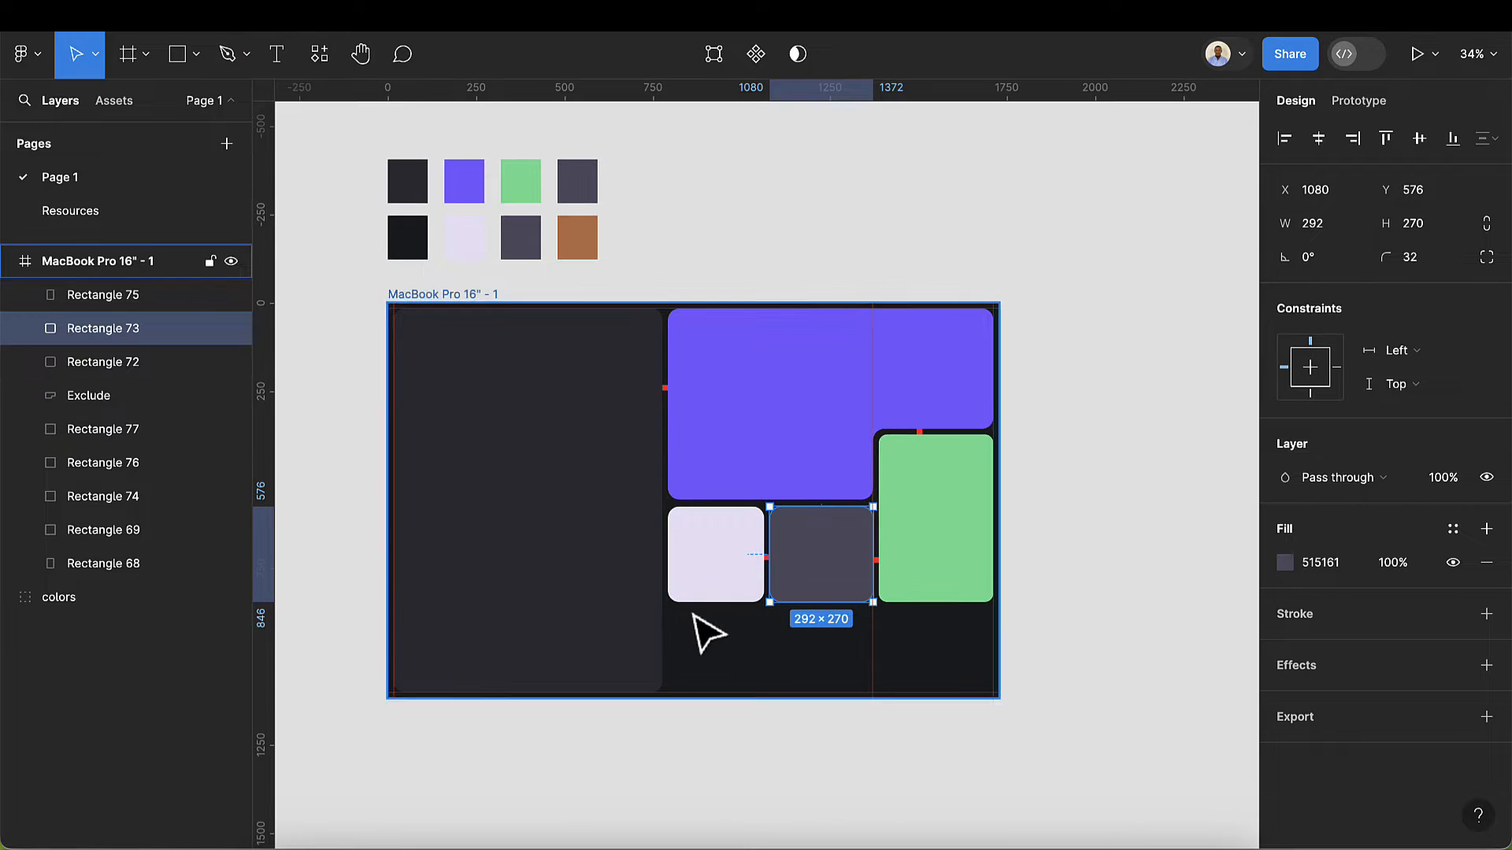
scroll(697, 581, up, 1)
- Duplicate the left lavender card to 792, 866 directly below the original
click(704, 577)
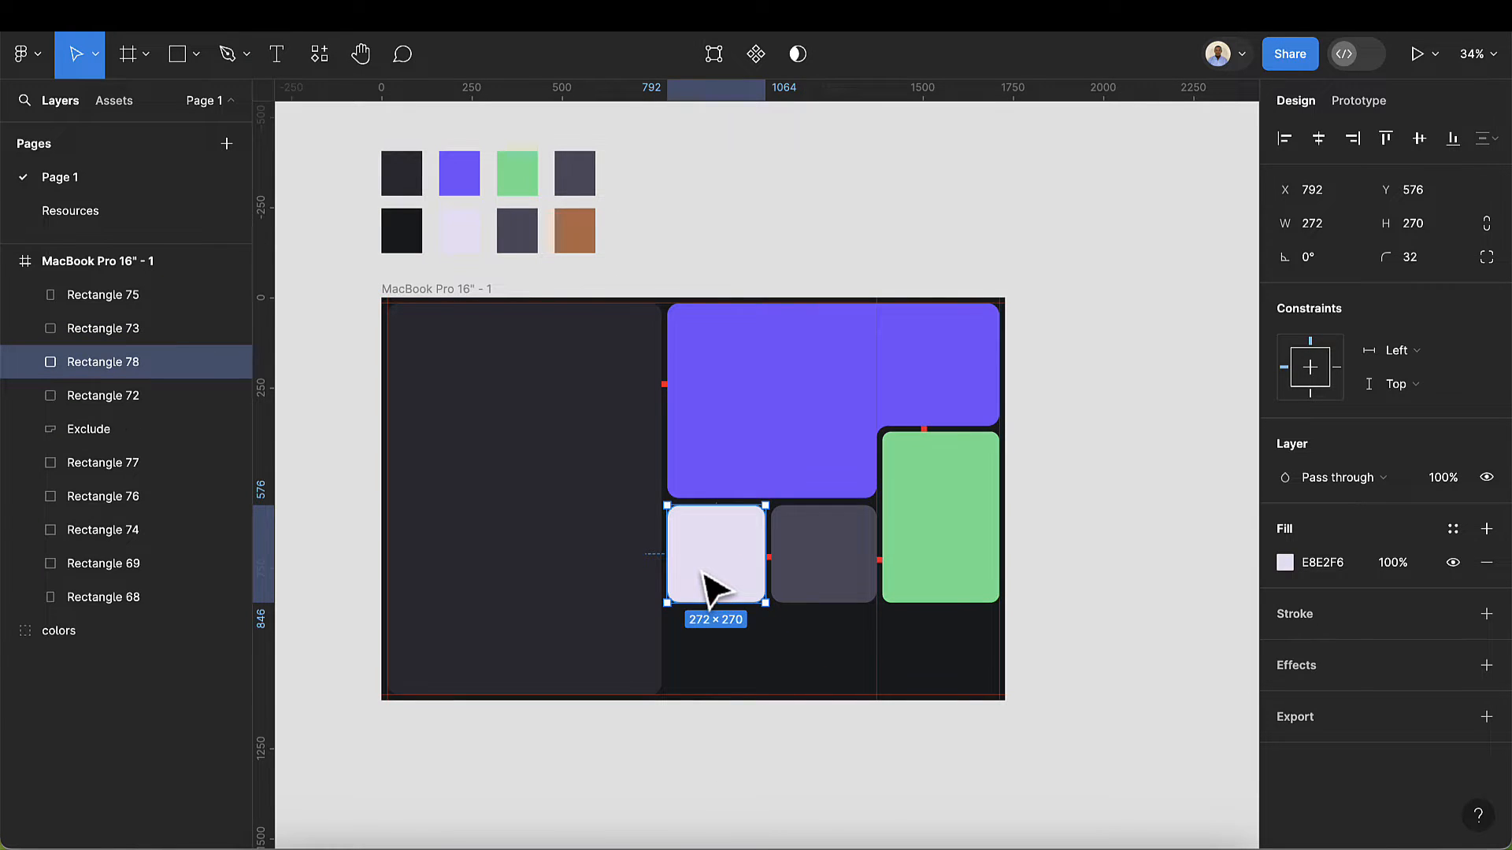
mouse_move(717, 591)
mouse_down()
mouse_move(711, 697)
mouse_move(736, 596)
mouse_up()
scroll(711, 692, up, 5)
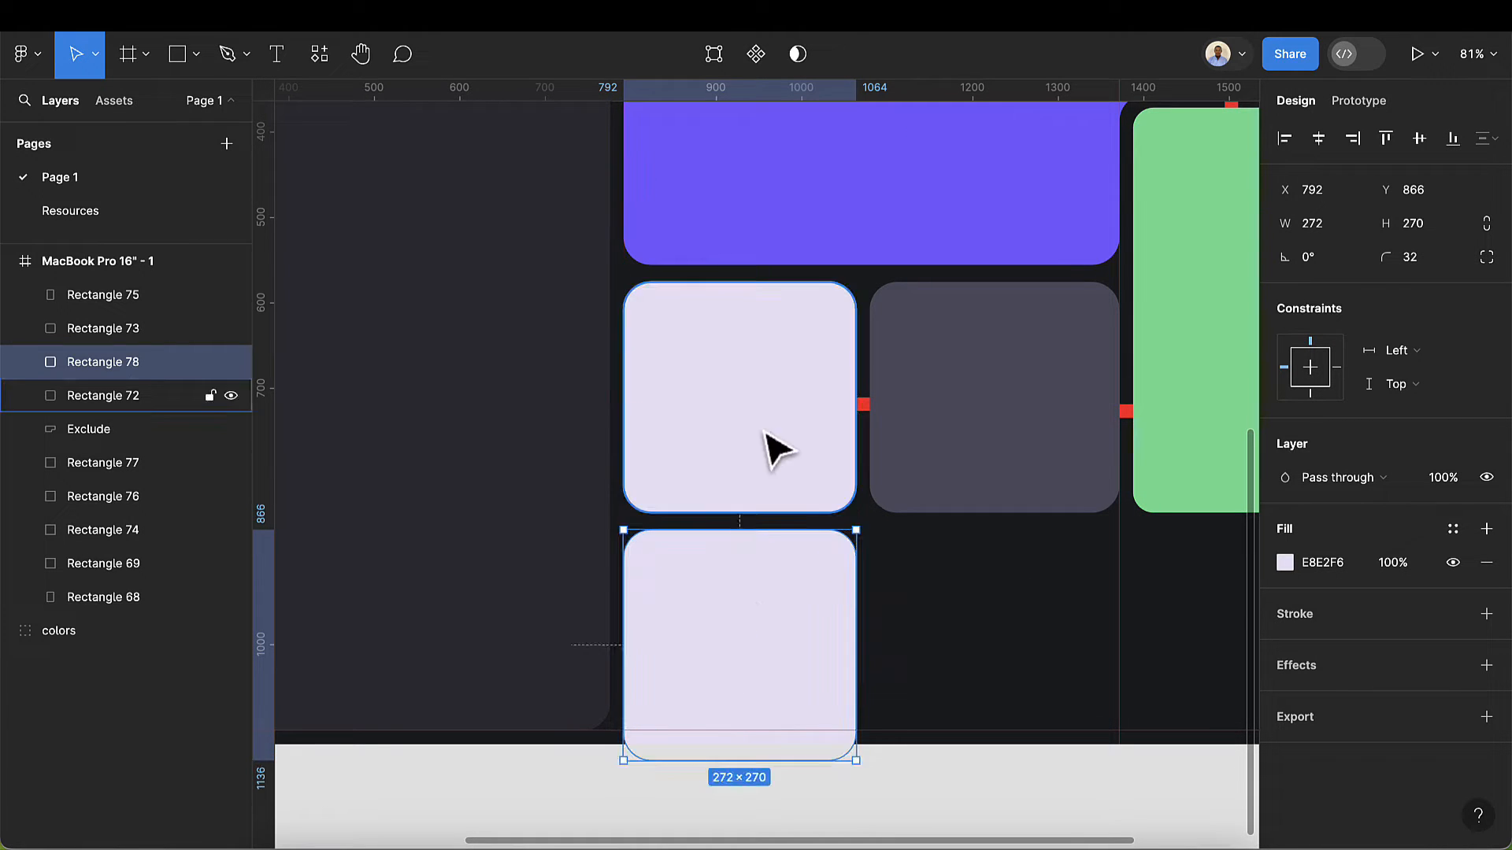
scroll(772, 293, up, 4)
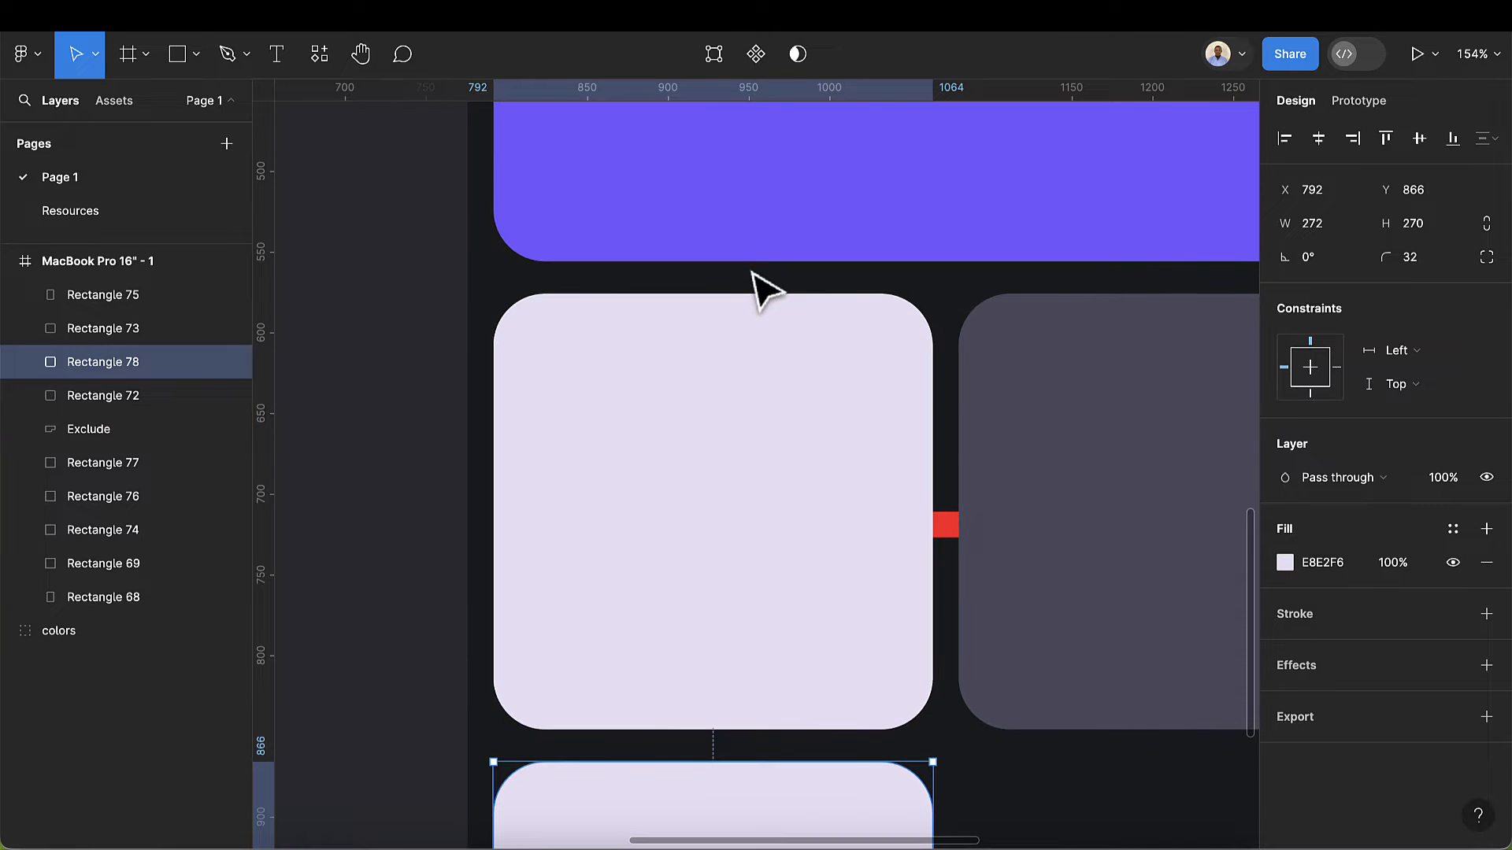
- Copy a red spacer into the gap above the upper lavender card and nudge the lavender and grey cards up
click(946, 525)
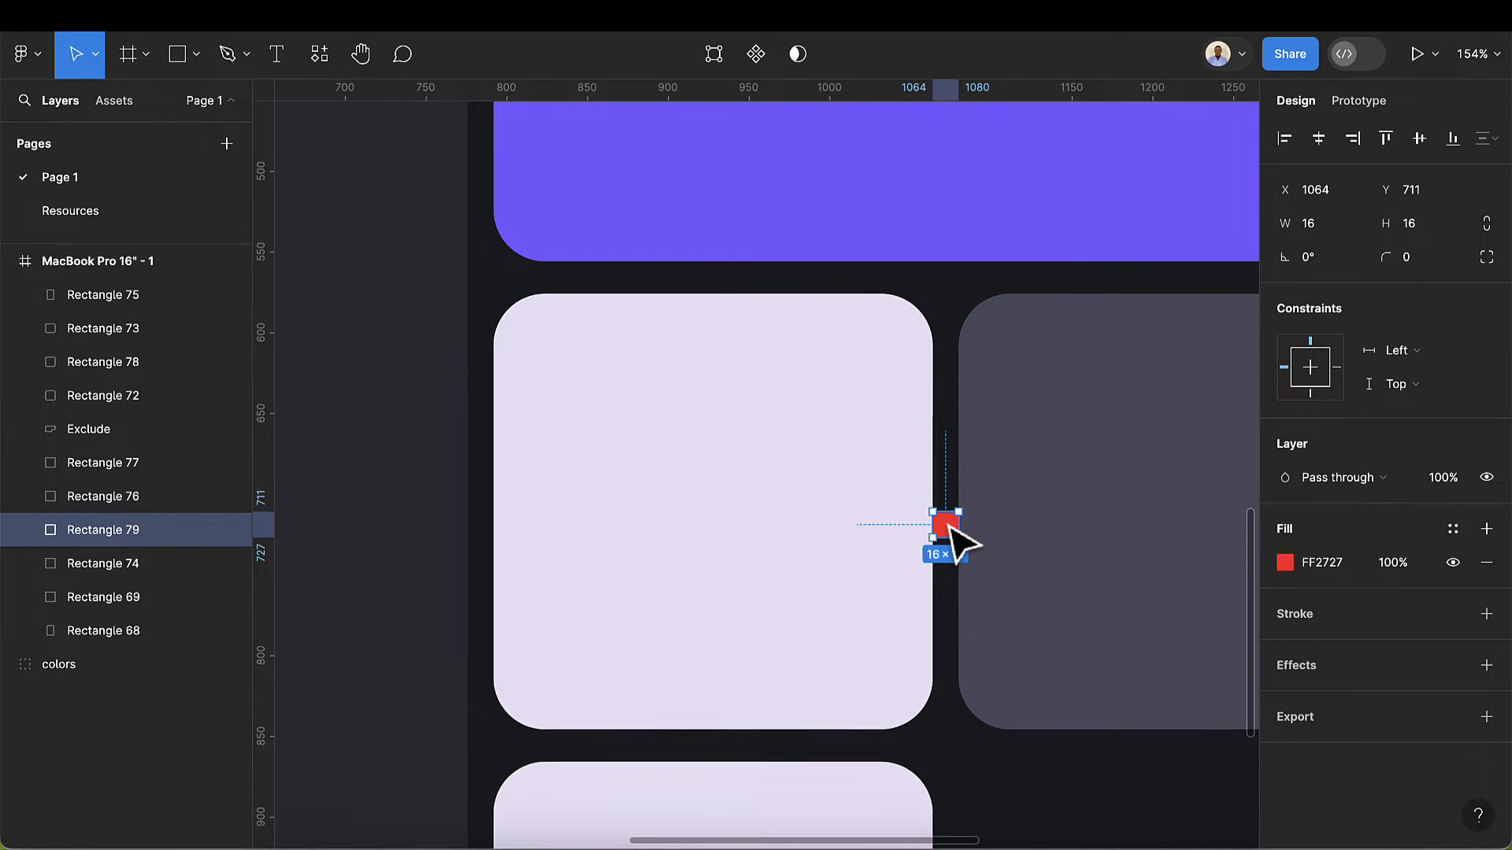
drag(951, 529, 747, 277)
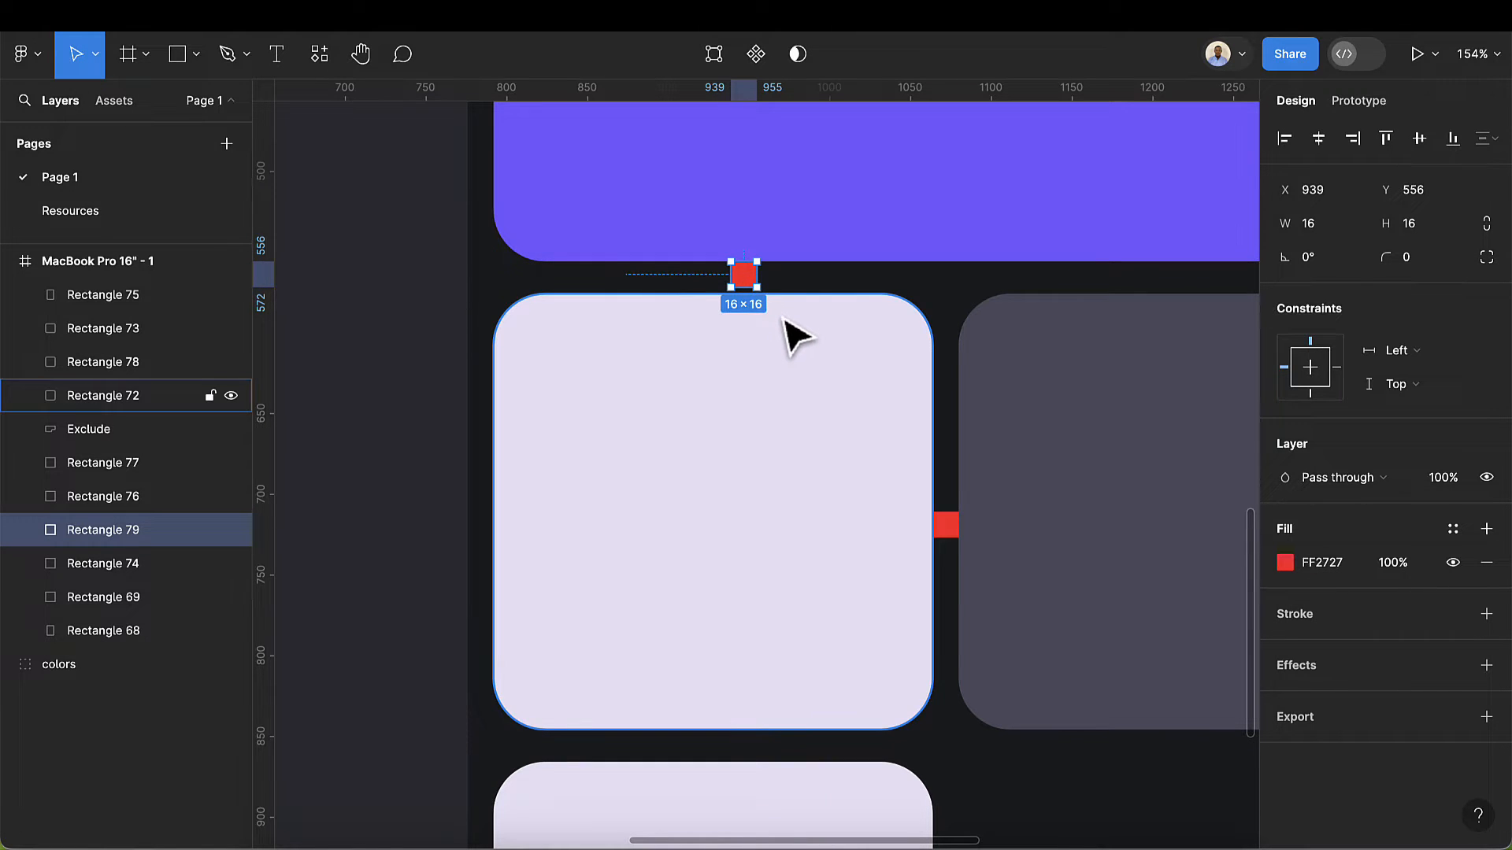
scroll(791, 312, down, 3)
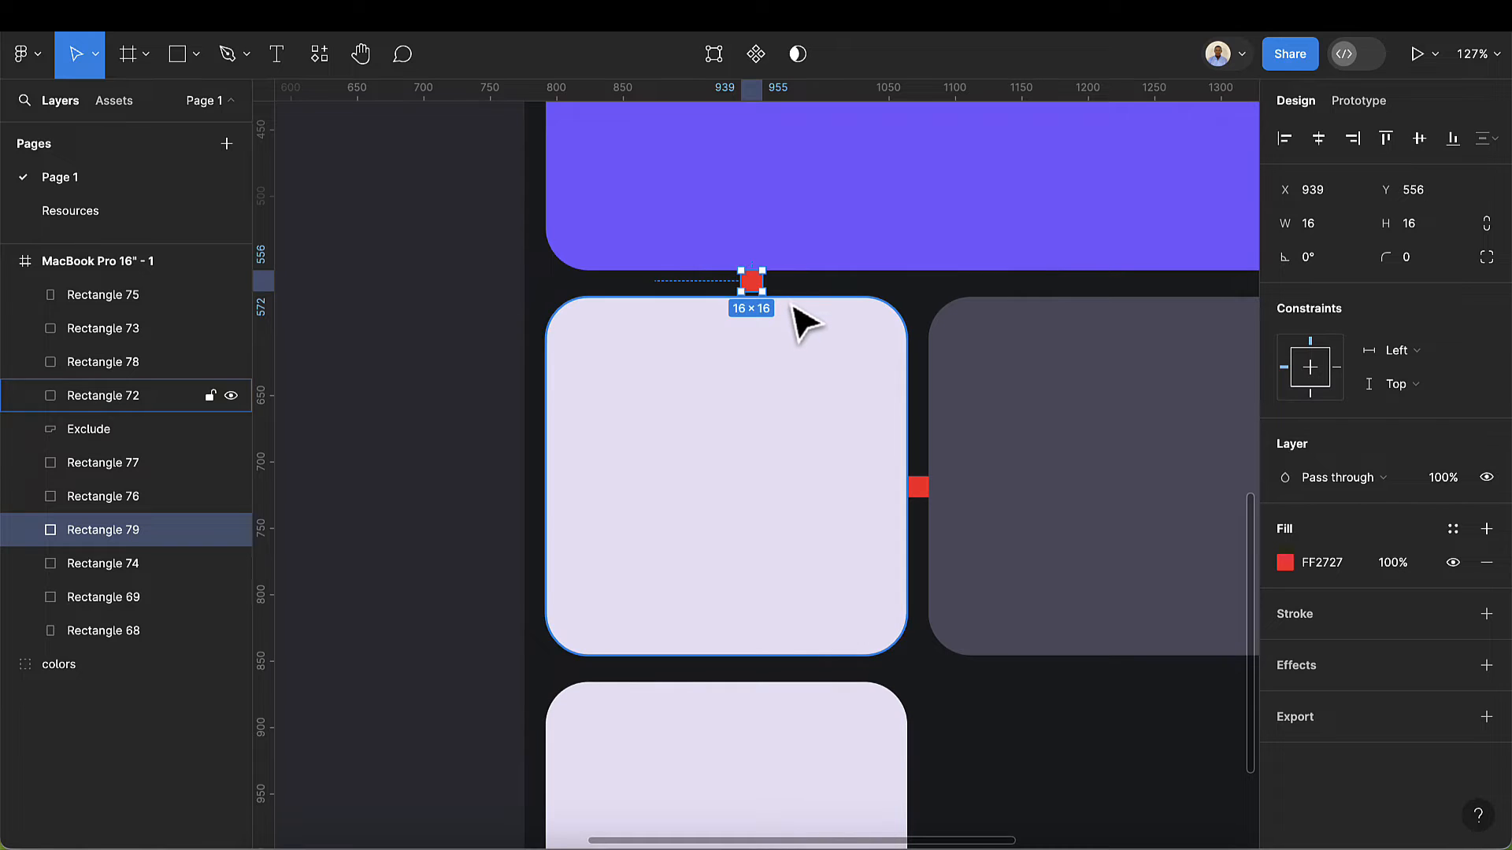
click(790, 303)
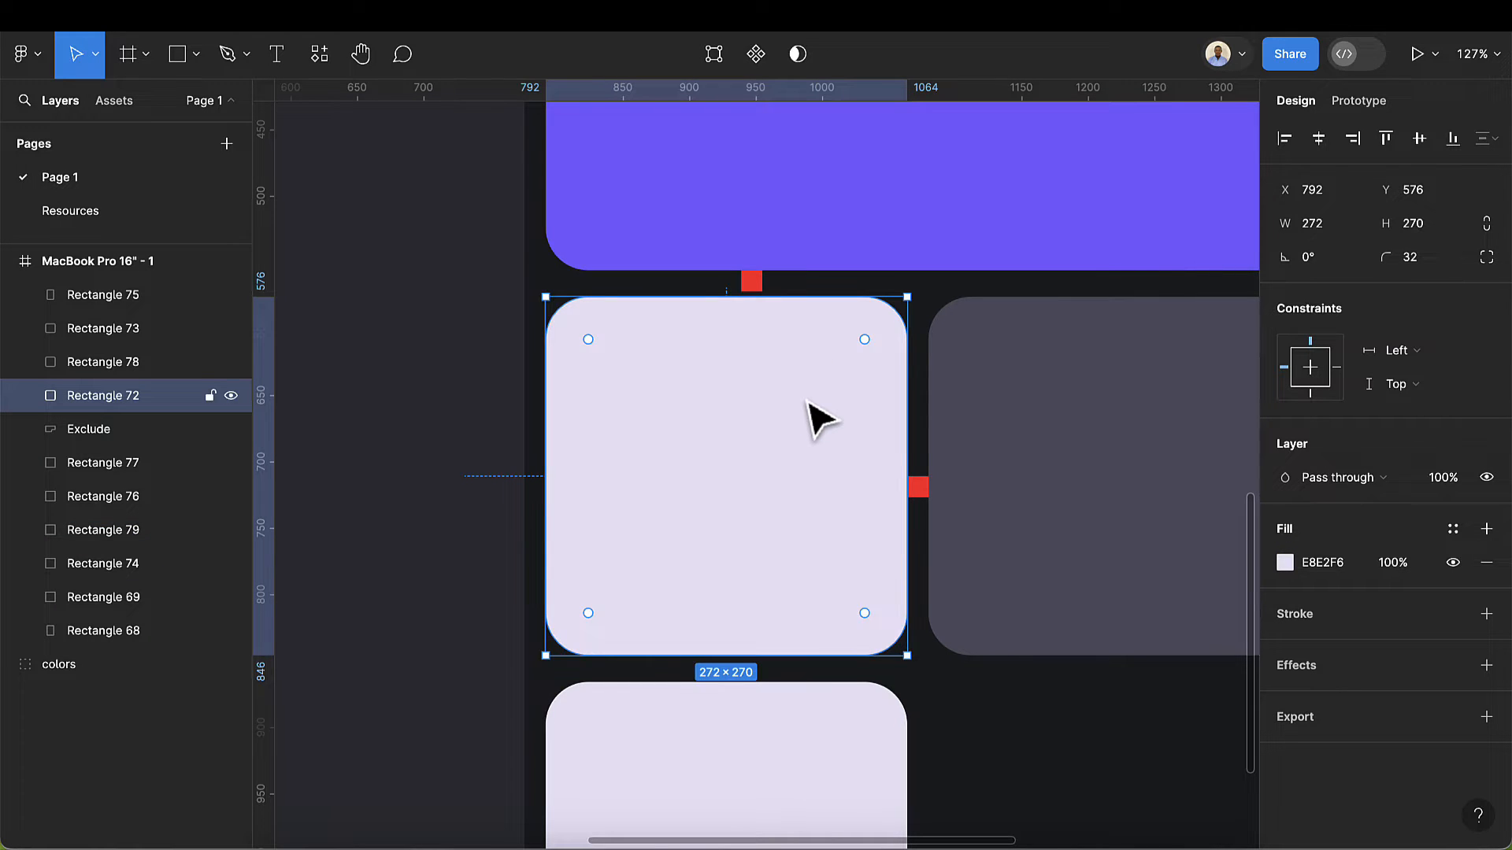
key(Up)
key(Up)
key(Up)
key(Up)
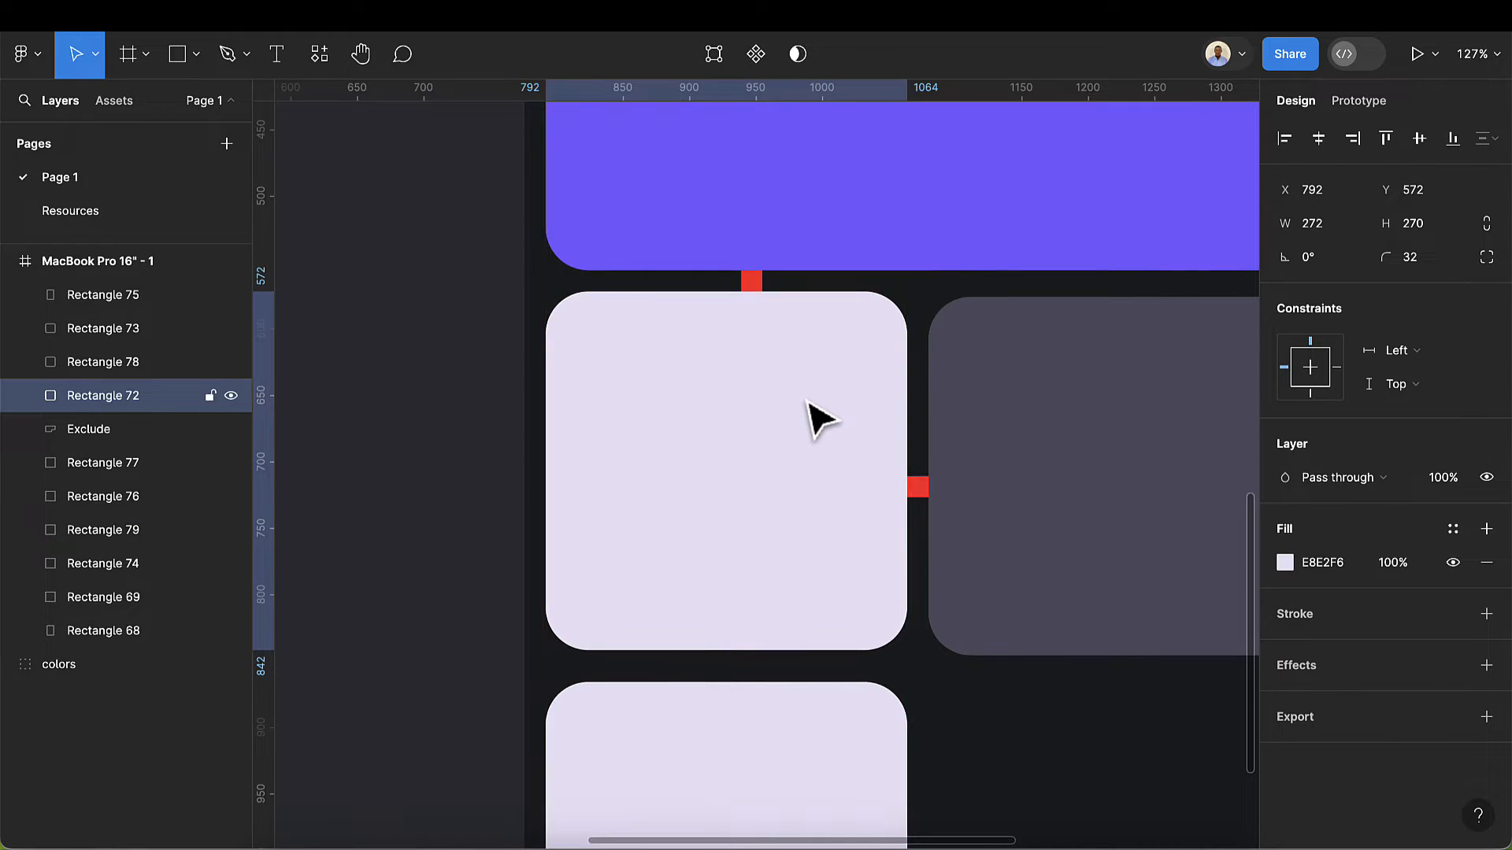
click(756, 281)
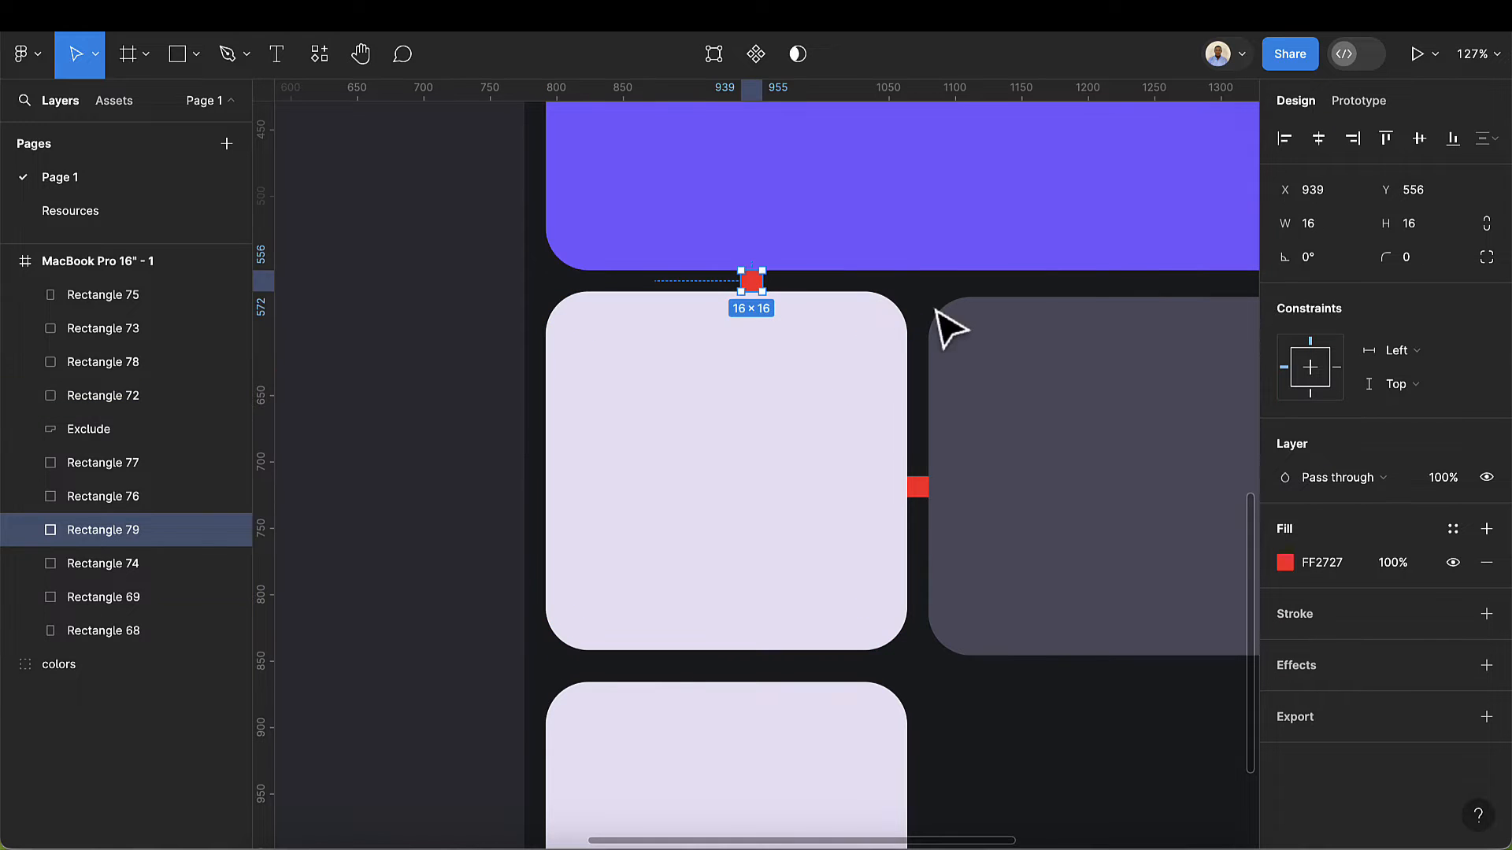
click(1009, 330)
key(Up)
key(Up)
key(Up)
key(Up)
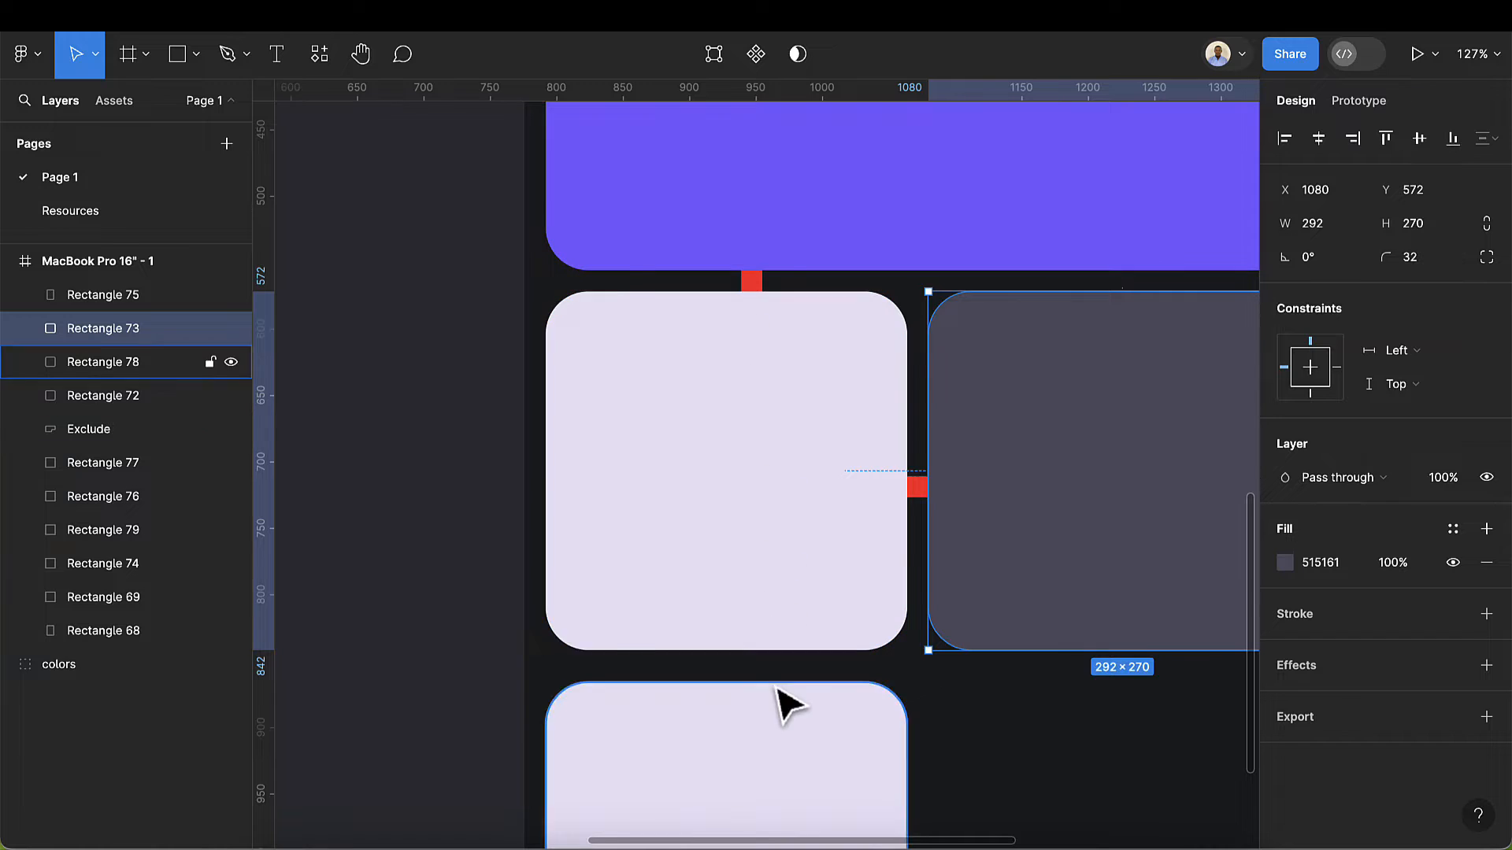
- Copy a spacer below the upper lavender card and move the lower lavender card up to a 16 px gap
scroll(776, 591, down, 3)
click(753, 151)
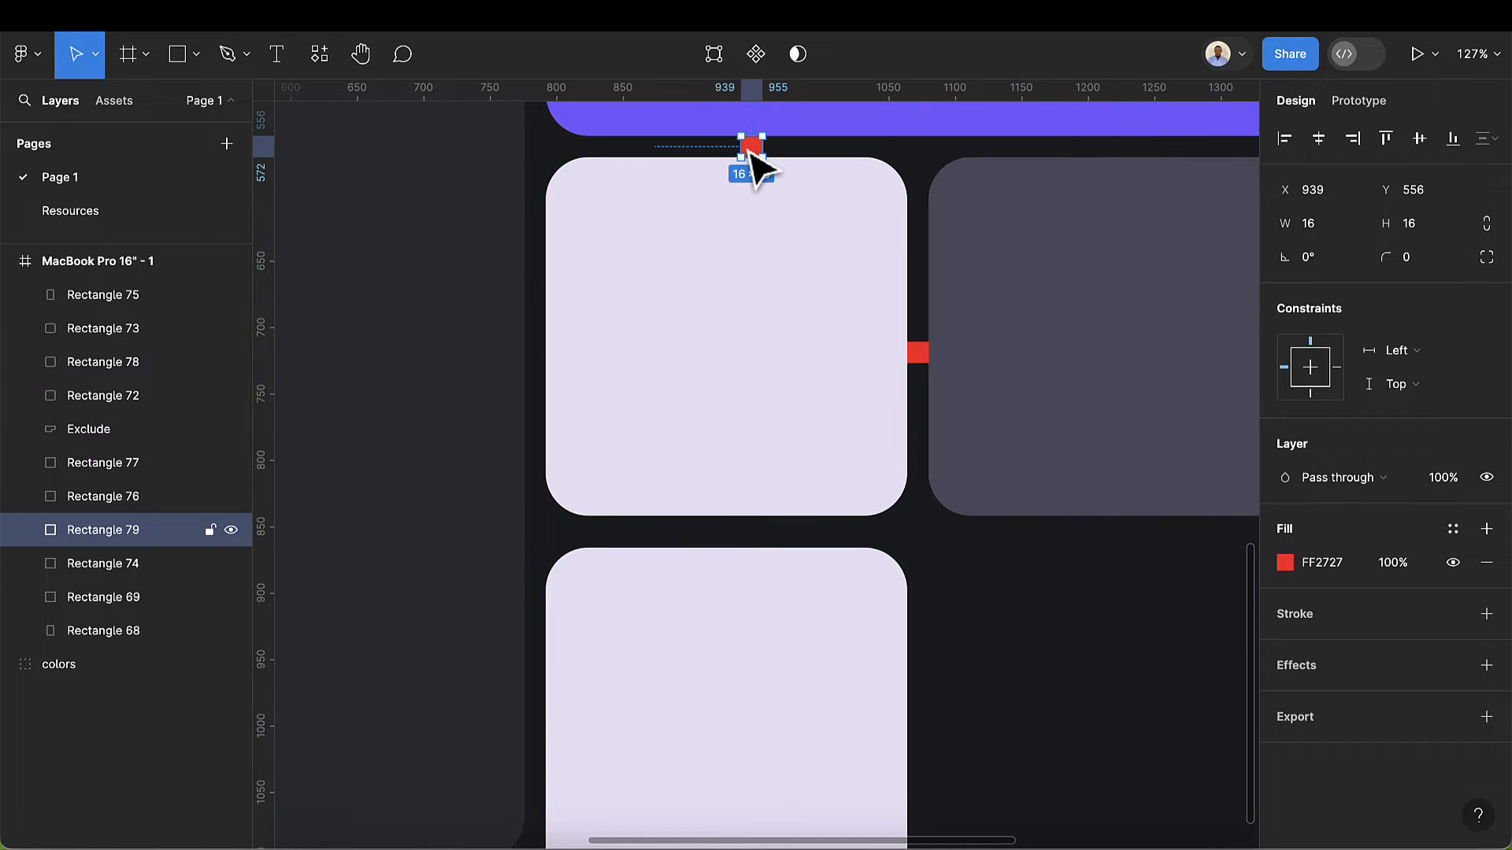
drag(752, 152, 730, 529)
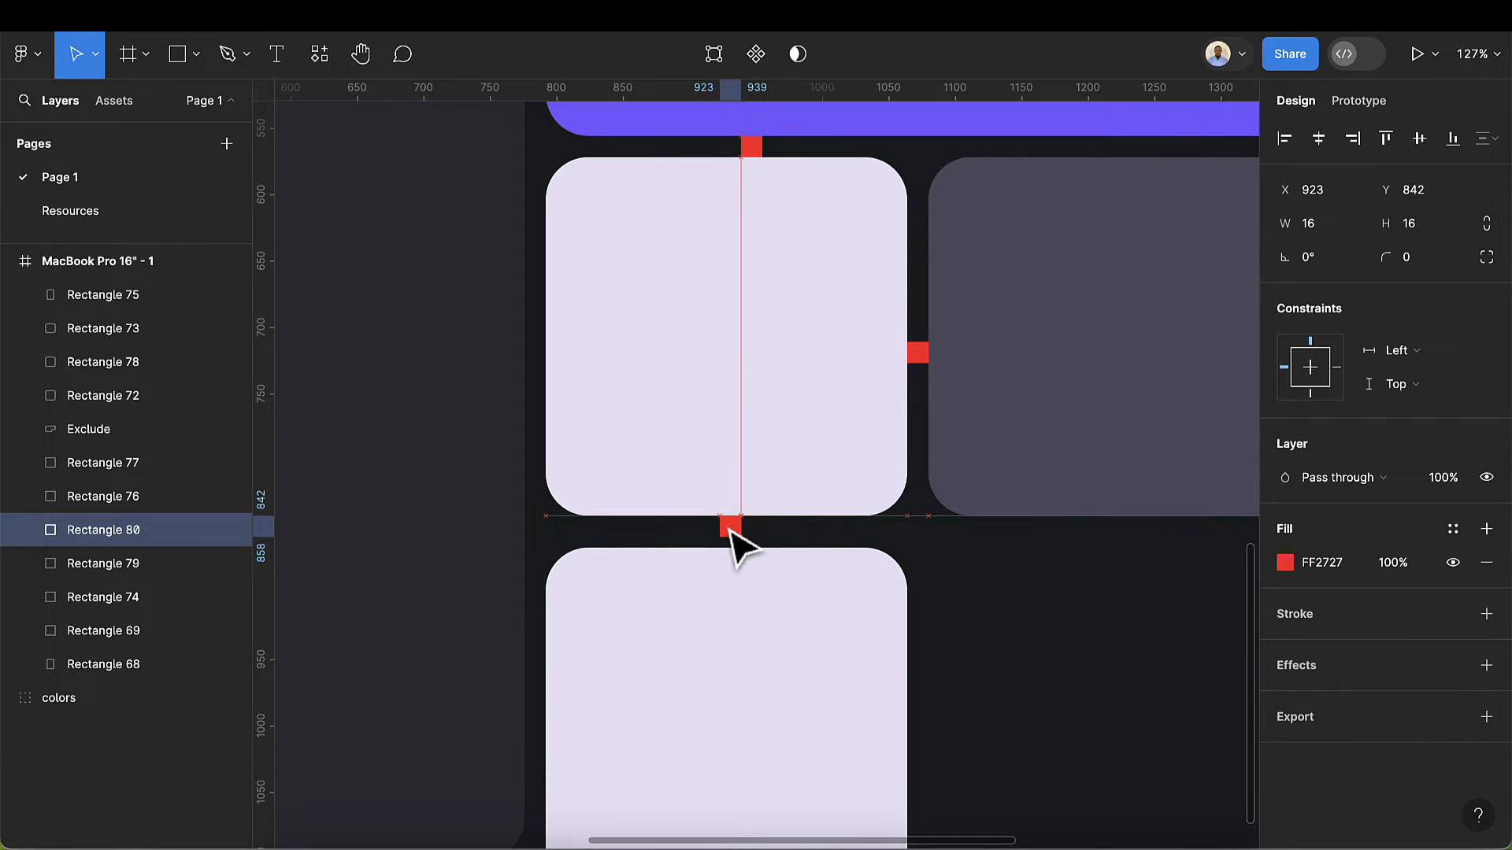
click(720, 621)
drag(720, 629, 720, 618)
- Shorten the lower lavender card to 243 high, ending at the 1101 bottom guide
scroll(720, 617, down, 5)
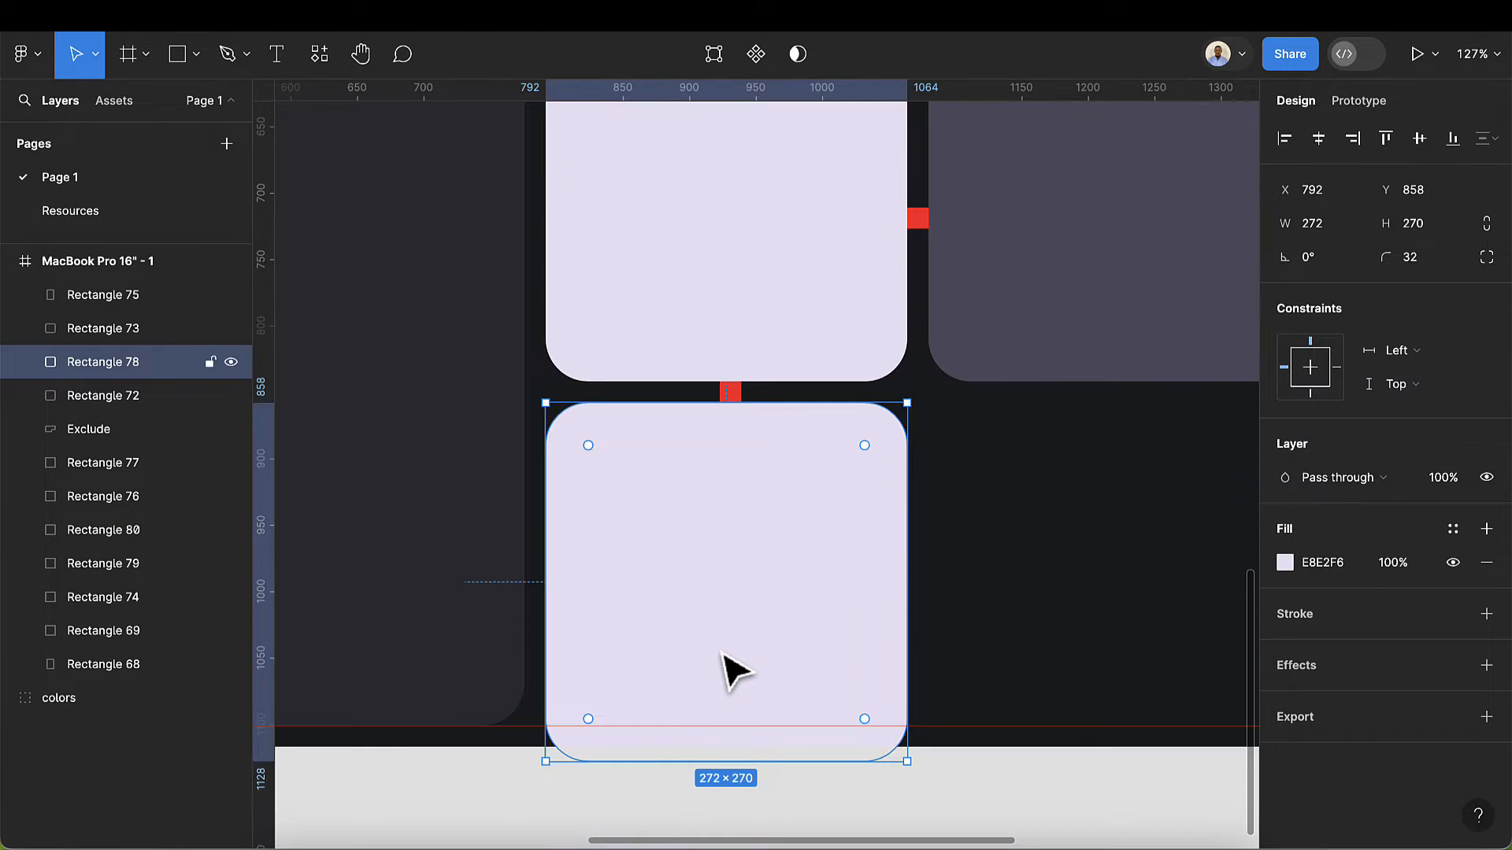
drag(716, 498, 716, 472)
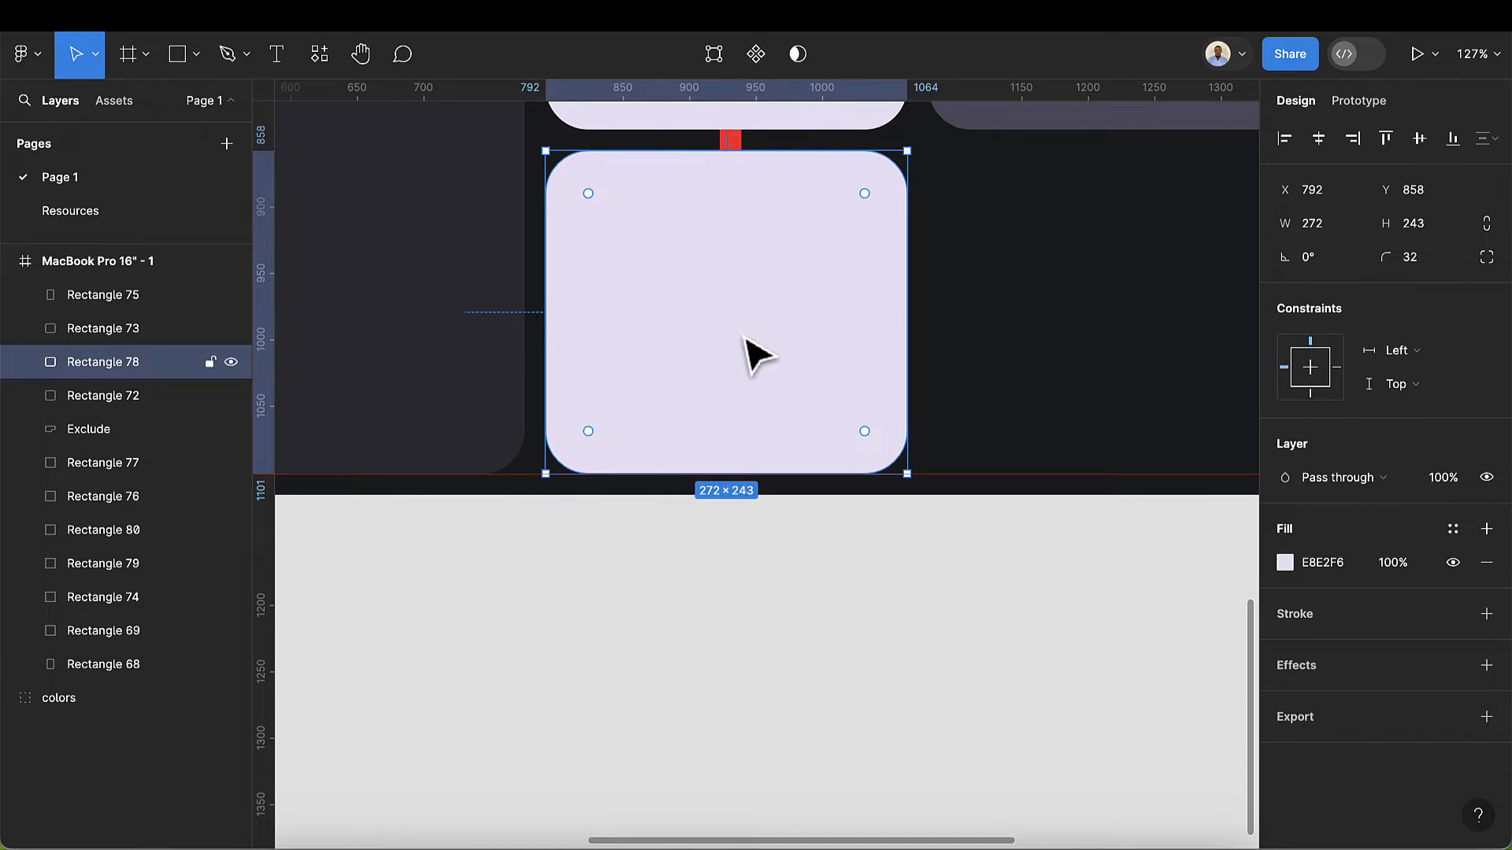
scroll(692, 304, up, 5)
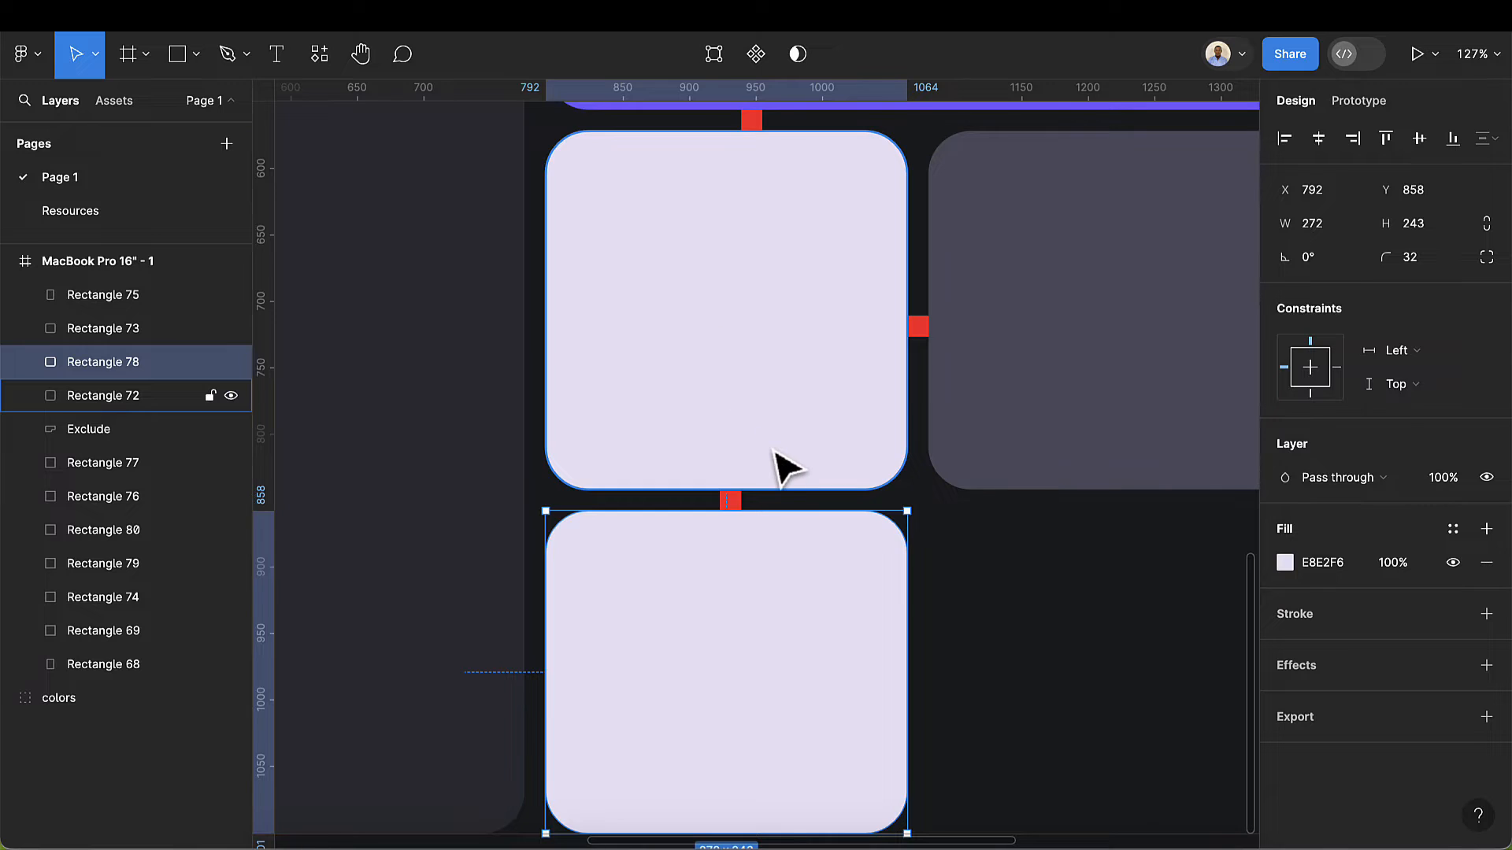
click(785, 469)
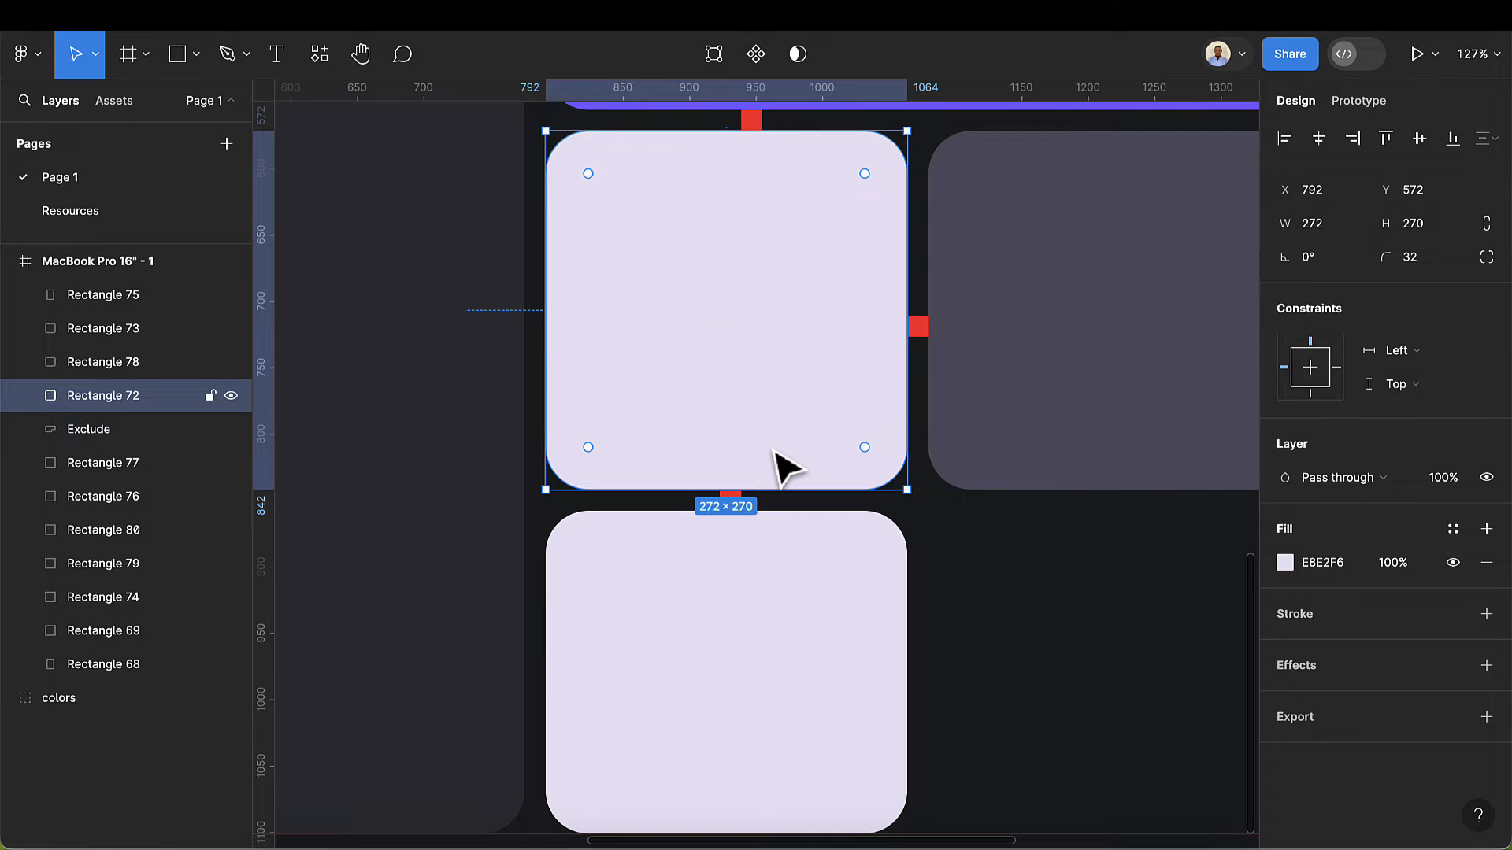
click(825, 661)
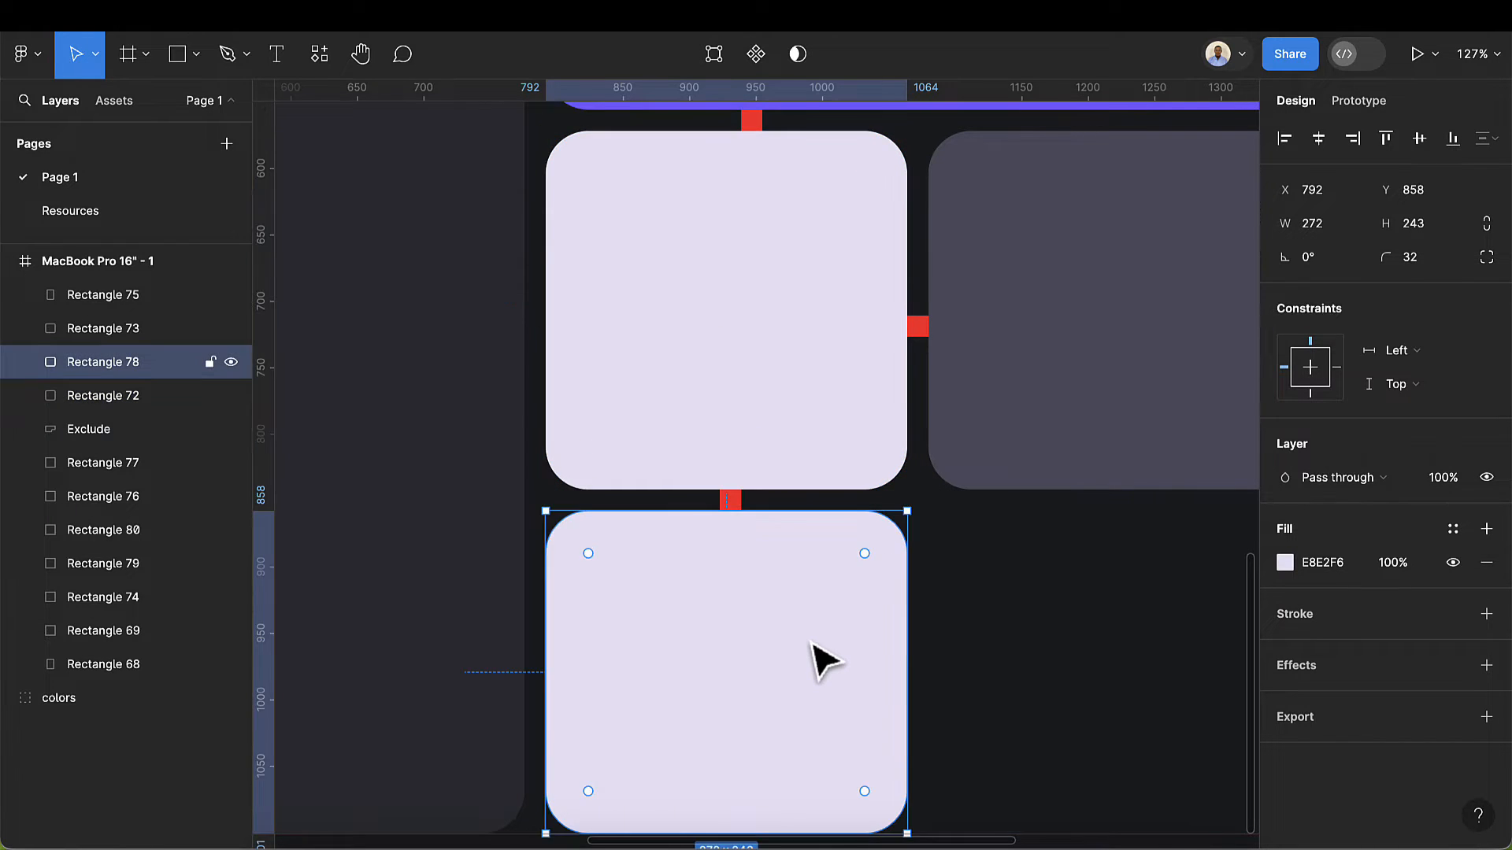
scroll(825, 661, down, 3)
click(837, 223)
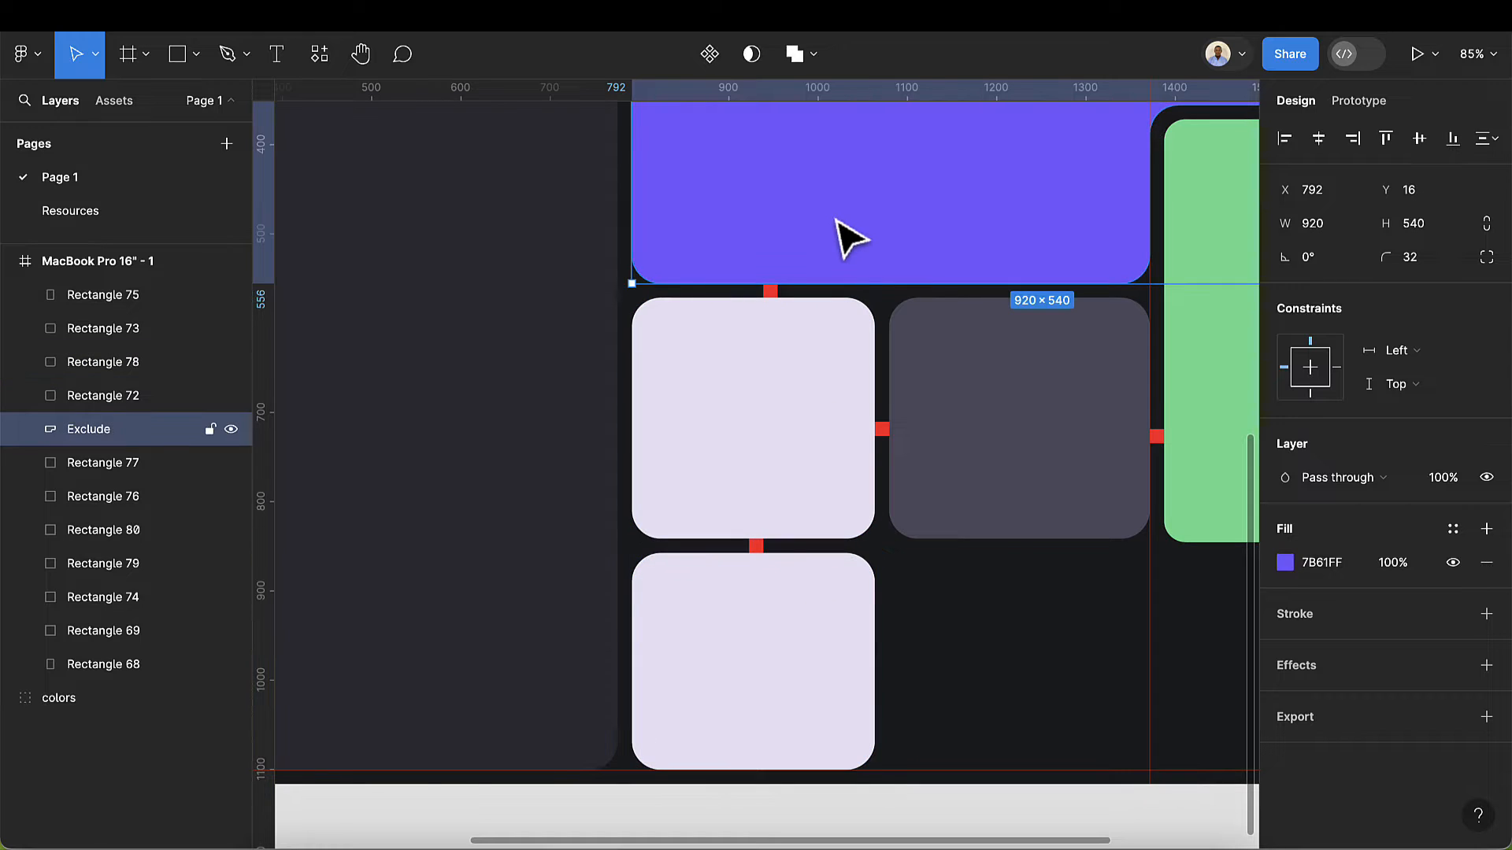
click(857, 671)
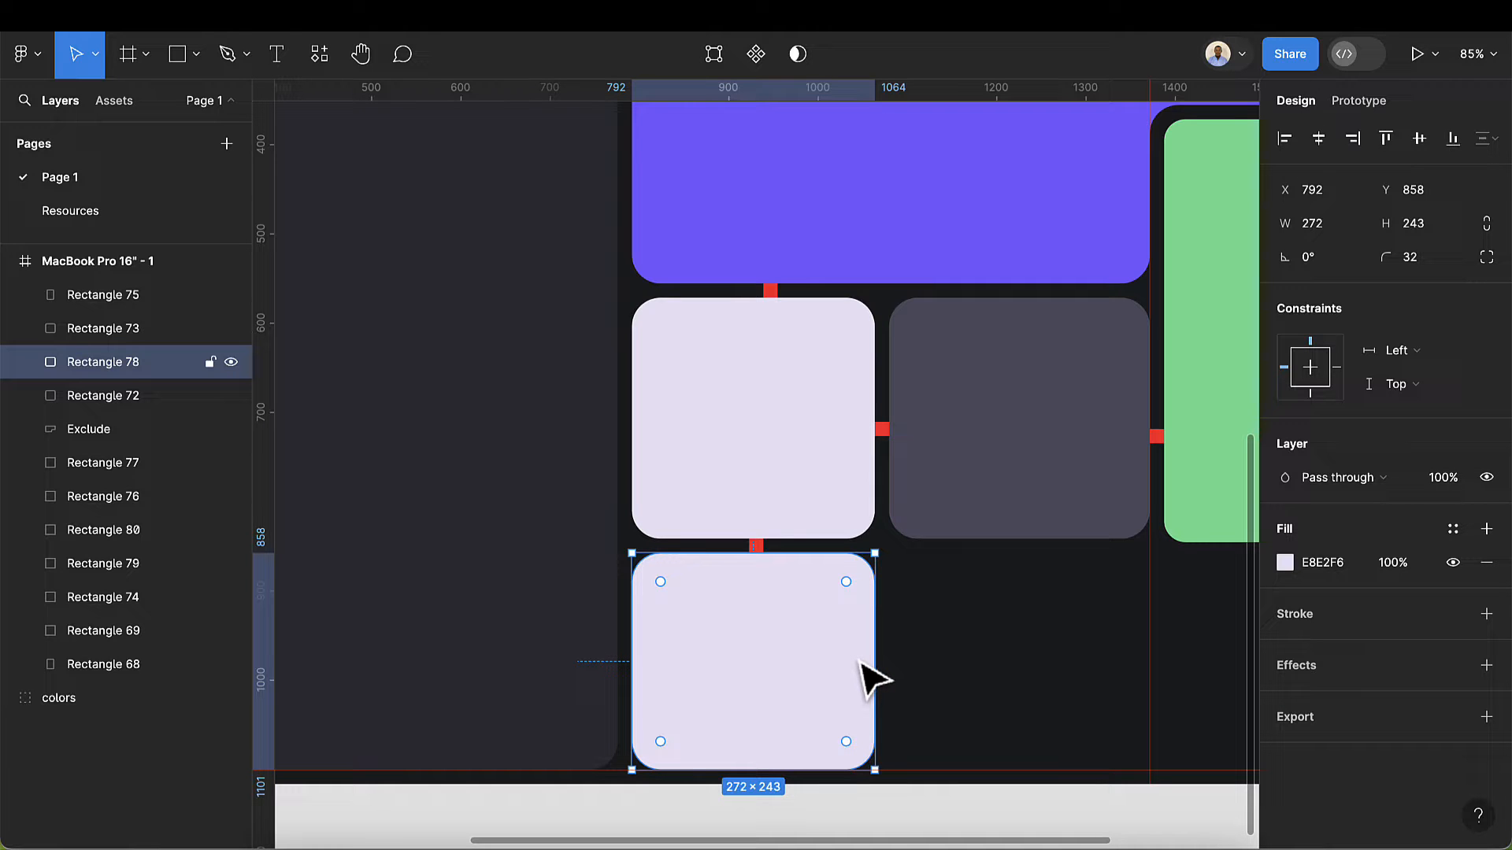
- Widen the lower lavender card to 434 px
drag(874, 660, 1016, 654)
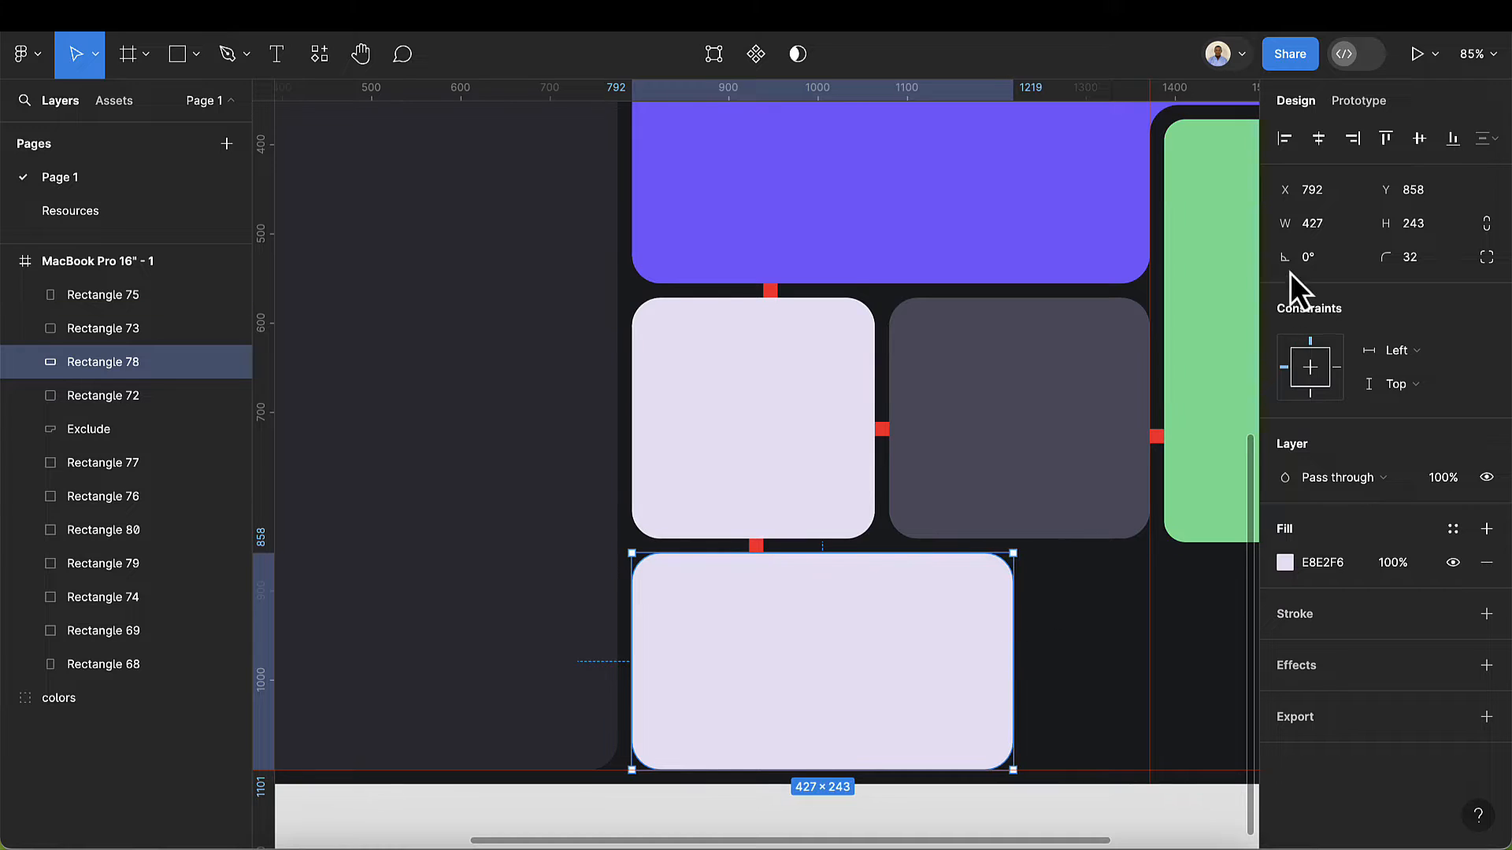
click(1354, 219)
text(34)
key(Return)
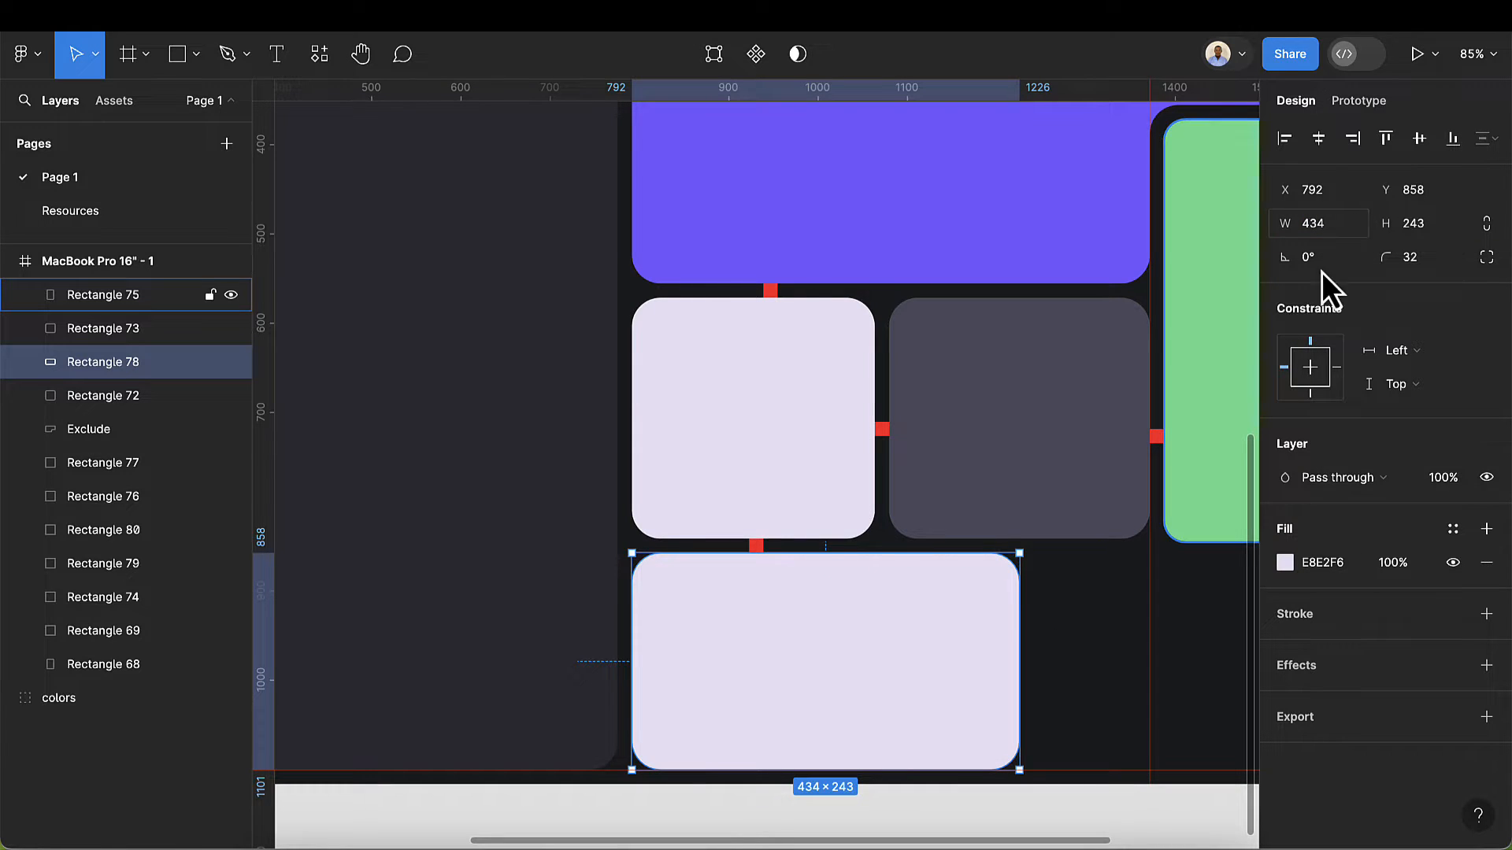
- Duplicate the 434-wide lavender card and place the copy to its right
scroll(1072, 638, right, 5)
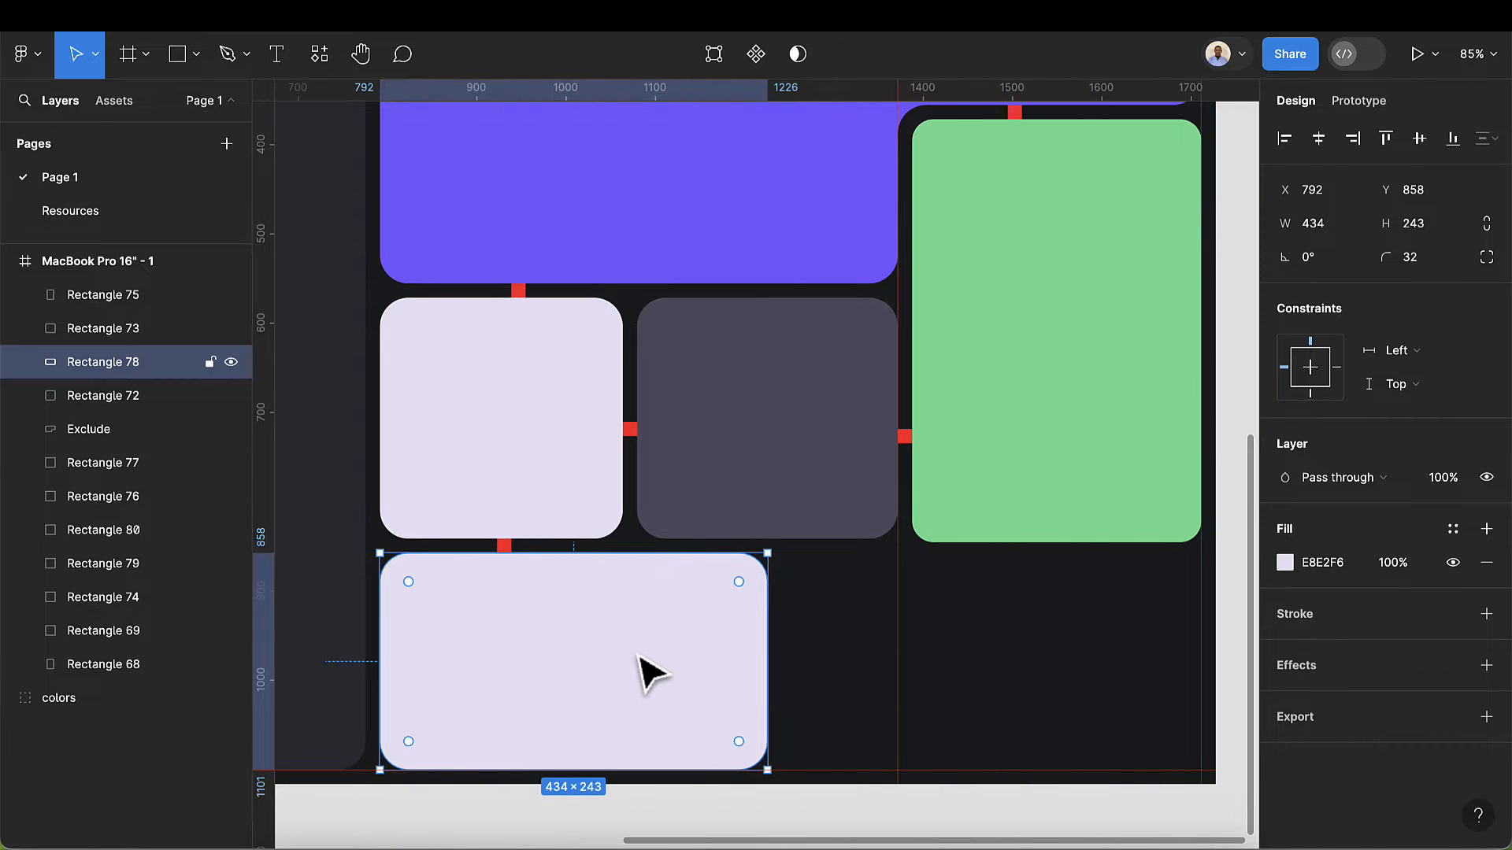
key(super+d)
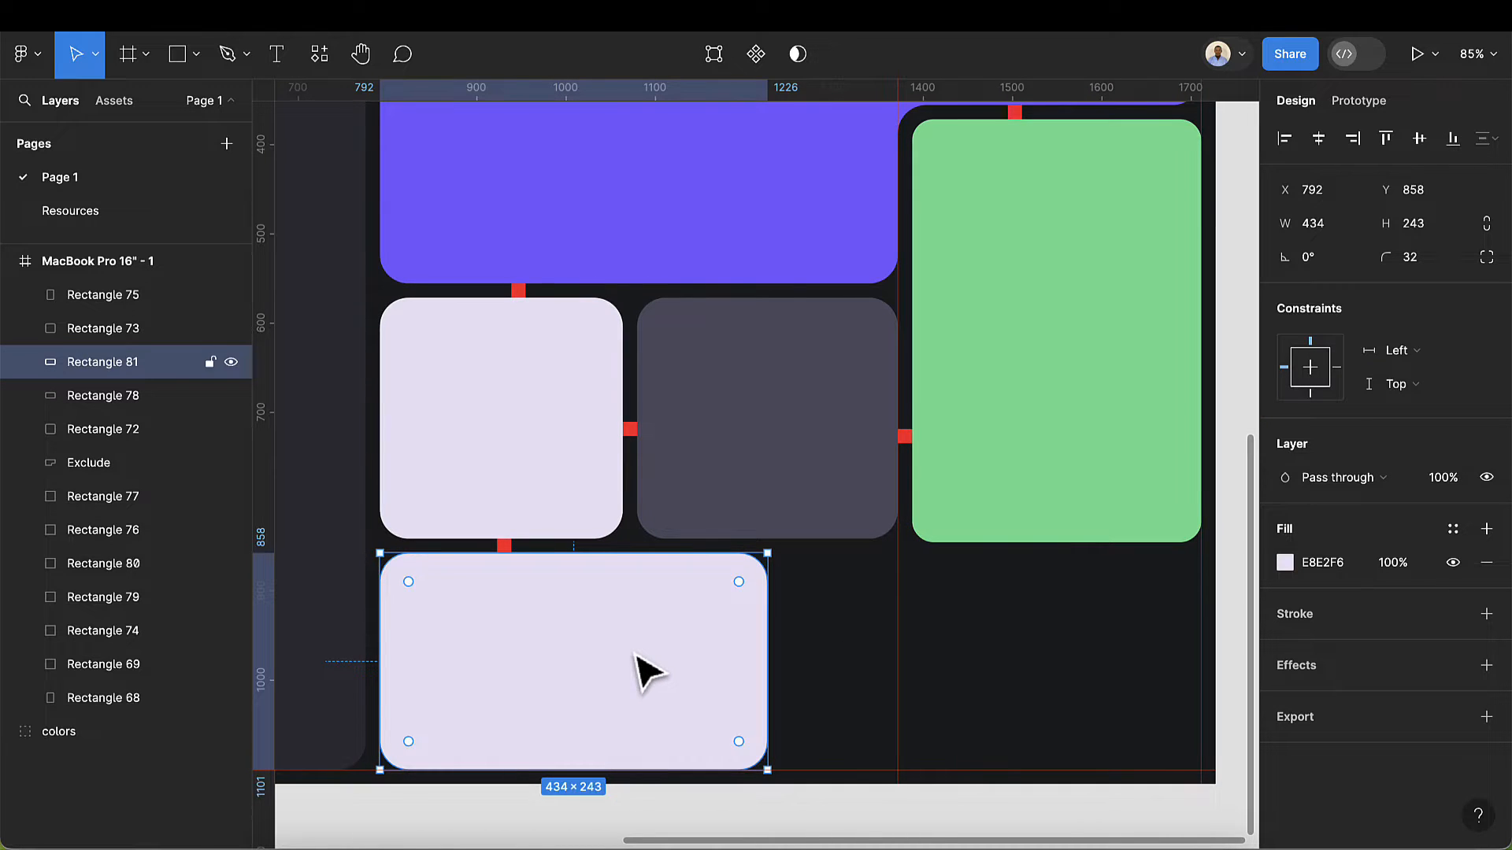
drag(641, 669, 1039, 657)
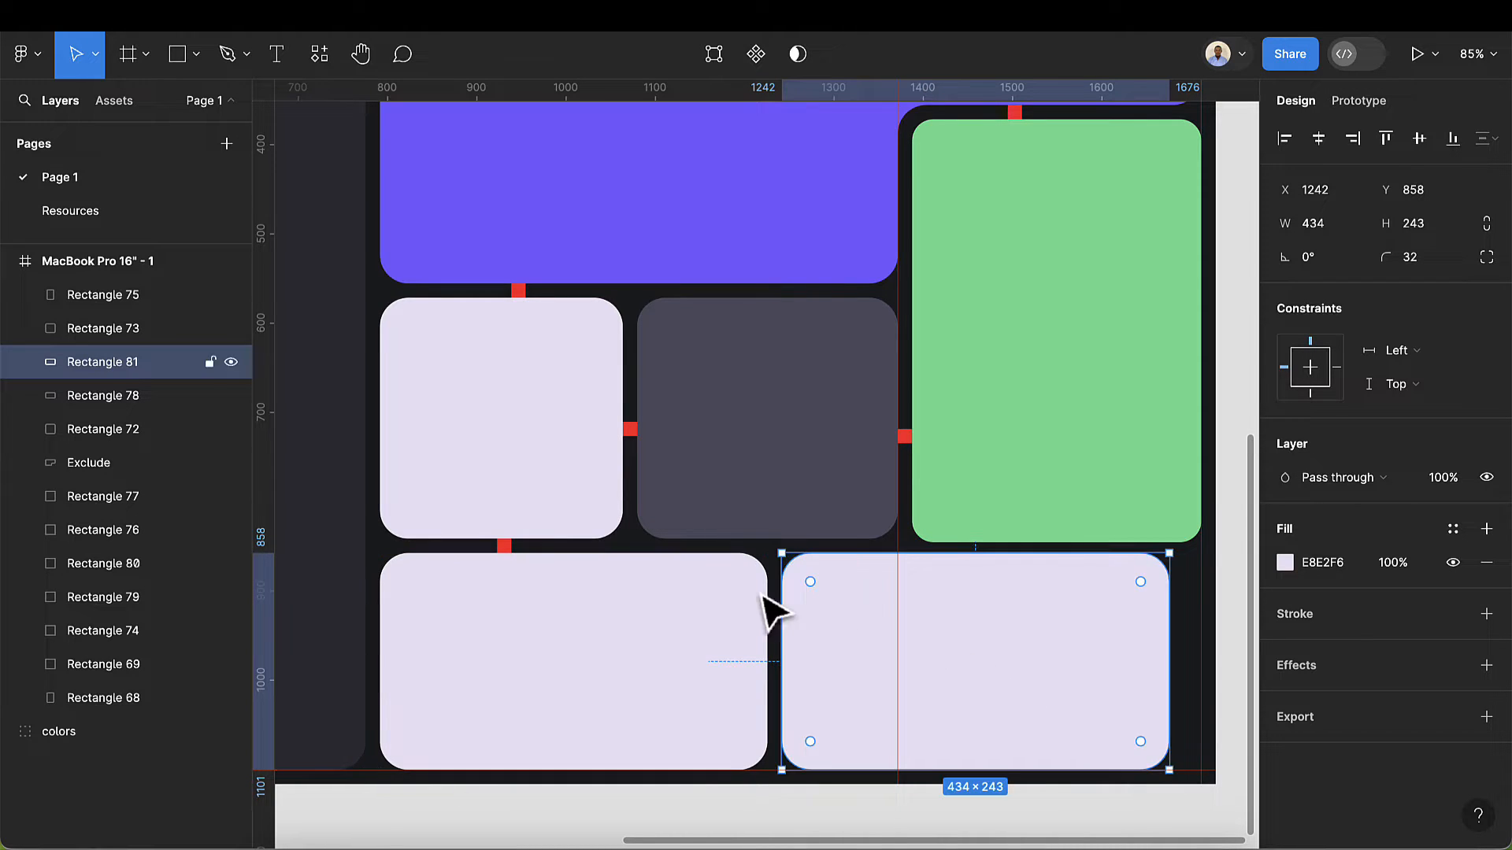
click(516, 536)
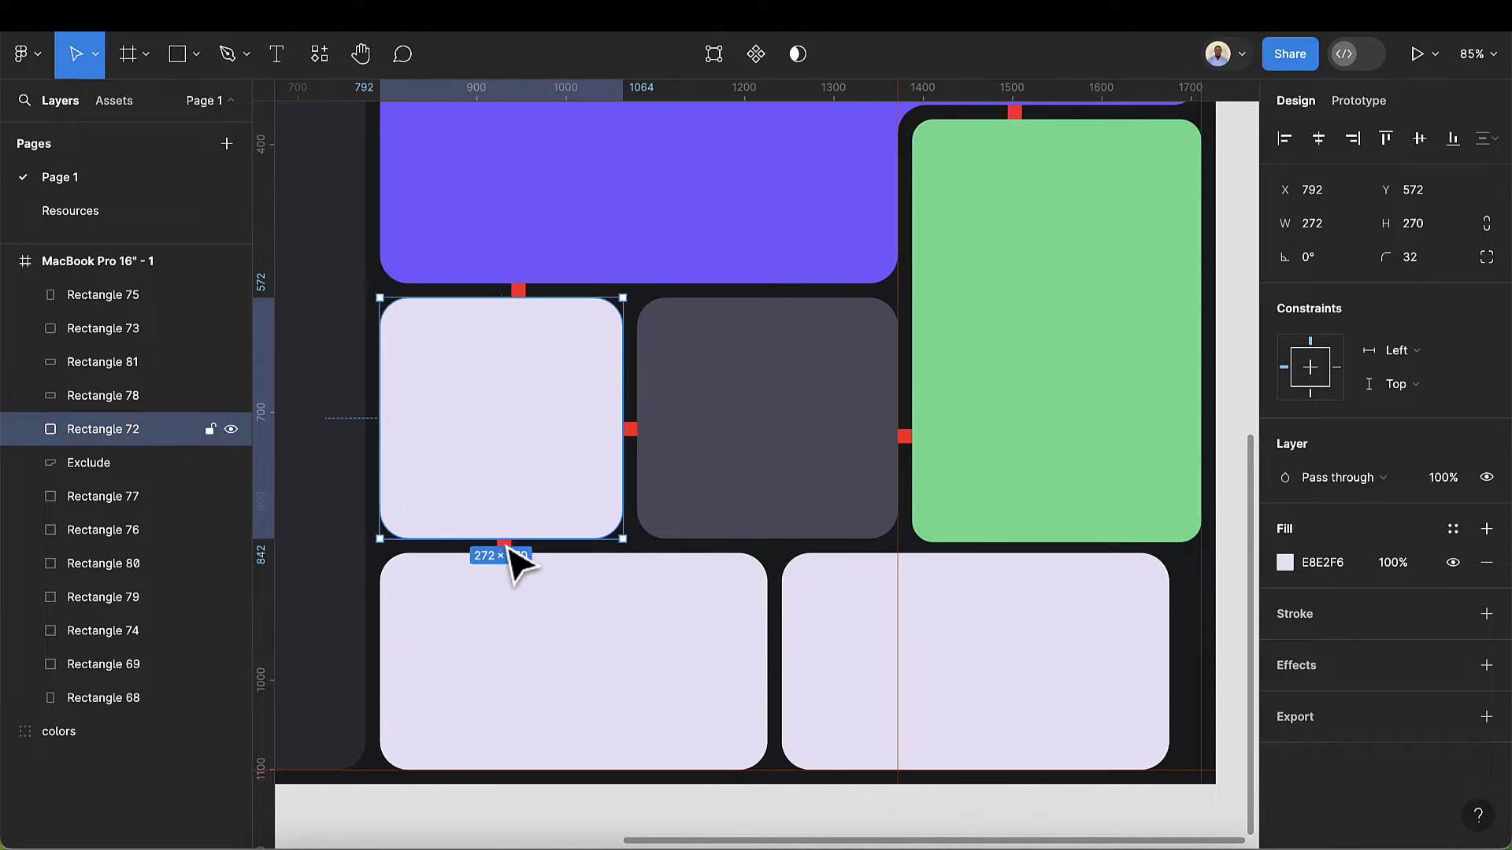
scroll(630, 429, up, 5)
- Copy a red 16×16 spacer into the gap between the bottom cards at Y 900
click(631, 430)
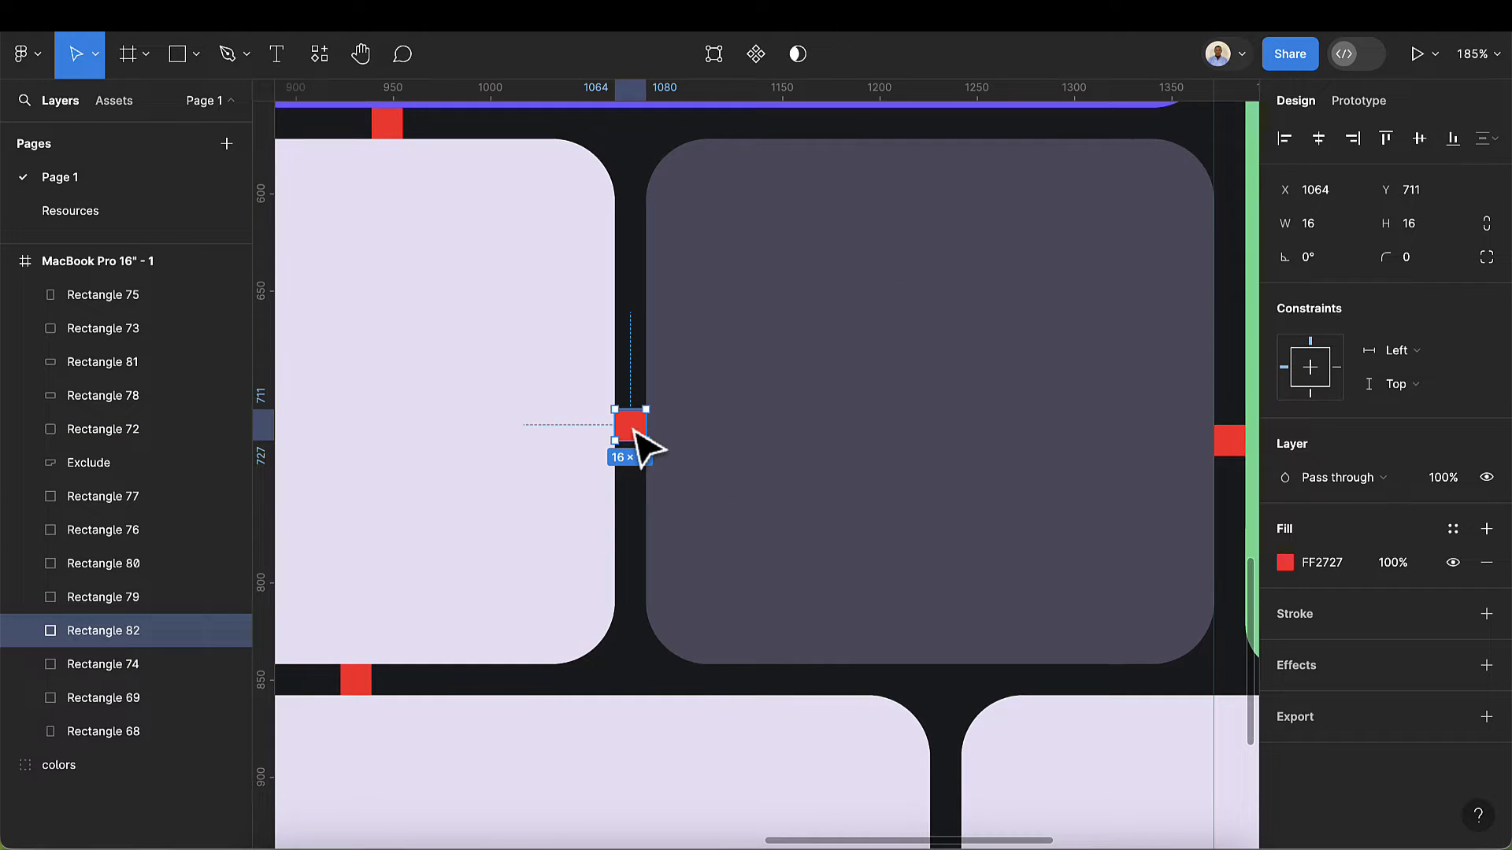
drag(633, 429, 955, 804)
scroll(953, 787, down, 4)
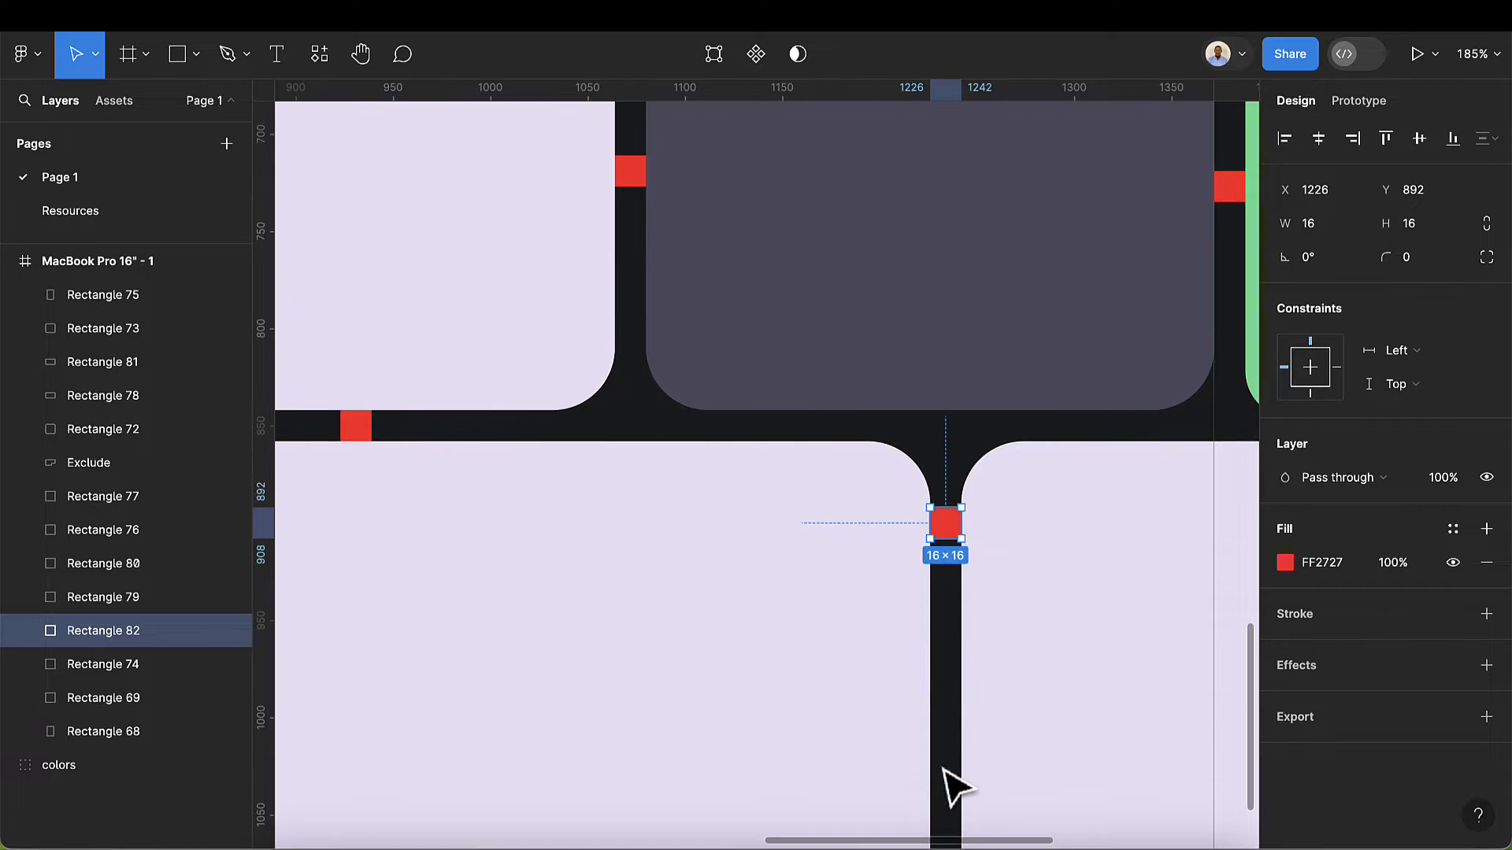
drag(945, 529, 947, 542)
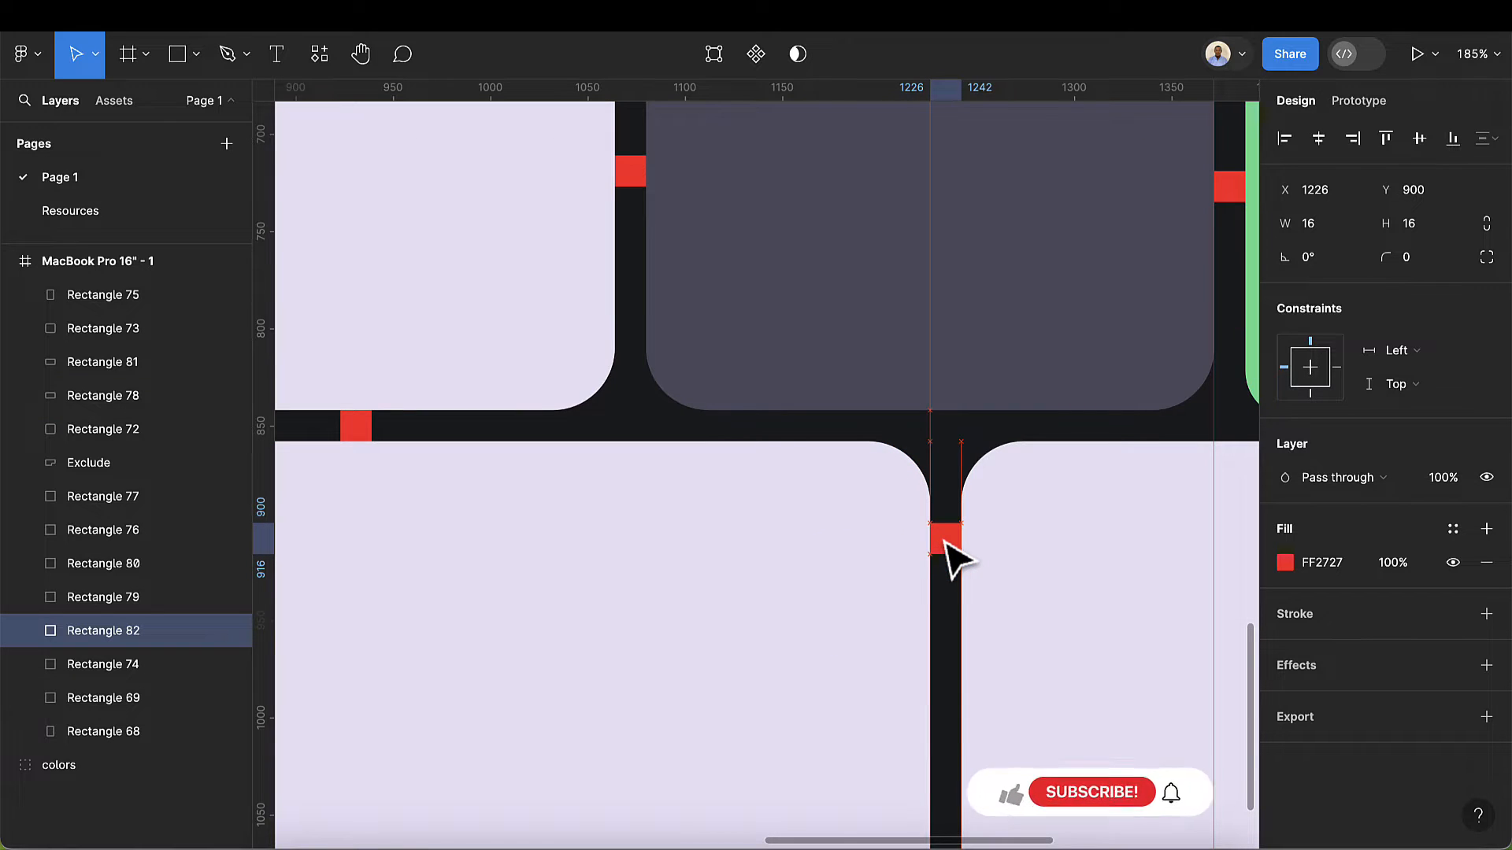
scroll(945, 544, down, 10)
scroll(1022, 570, right, 3)
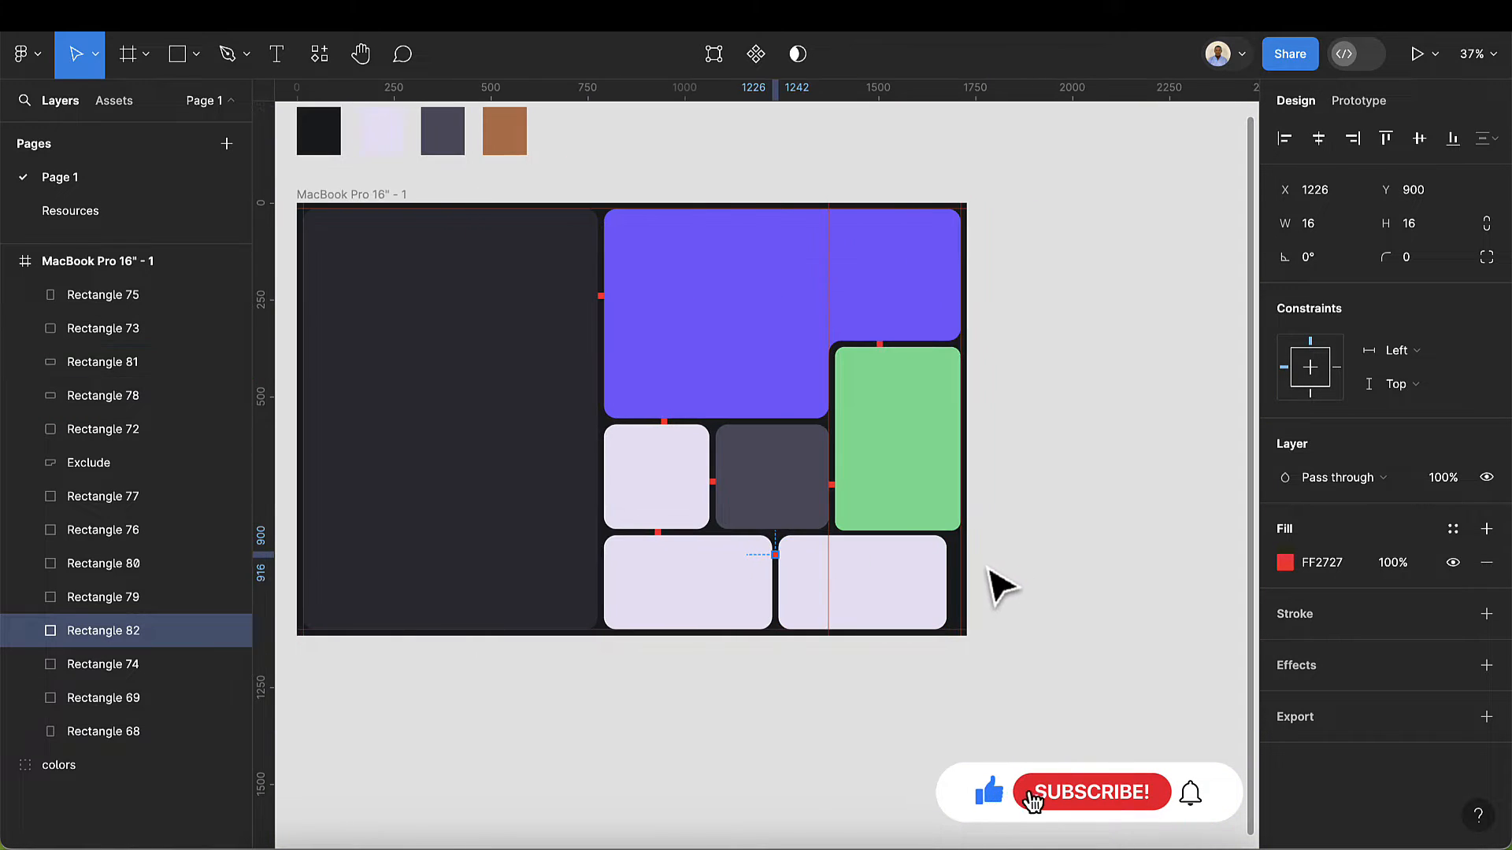
scroll(985, 570, up, 5)
- Widen the bottom-right card to 470 px, making it 470×243 at 1242, 858
click(865, 571)
drag(874, 571, 908, 572)
scroll(902, 573, down, 5)
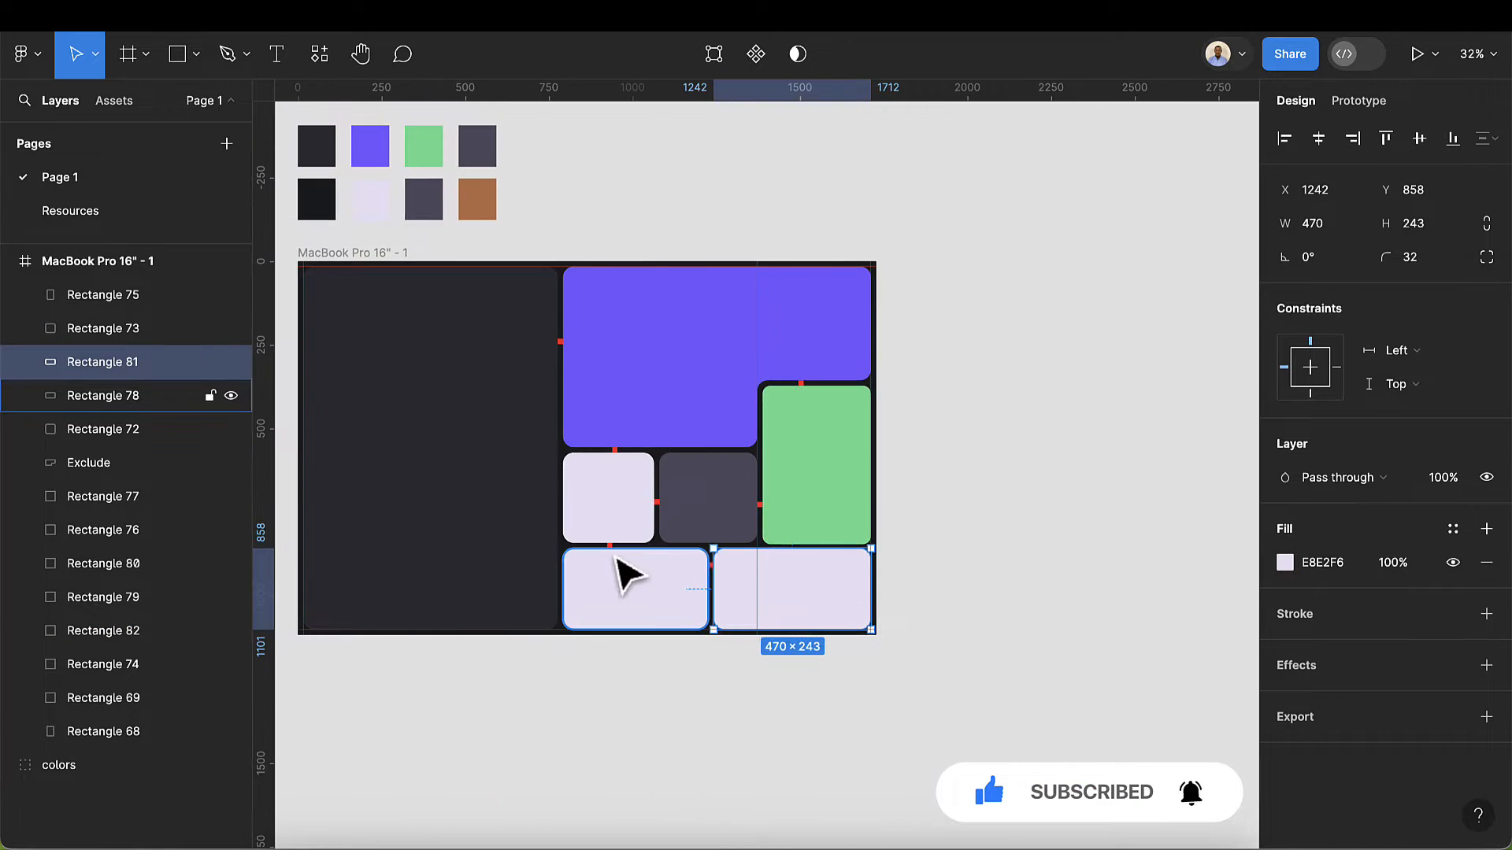
scroll(664, 574, left, 2)
click(776, 678)
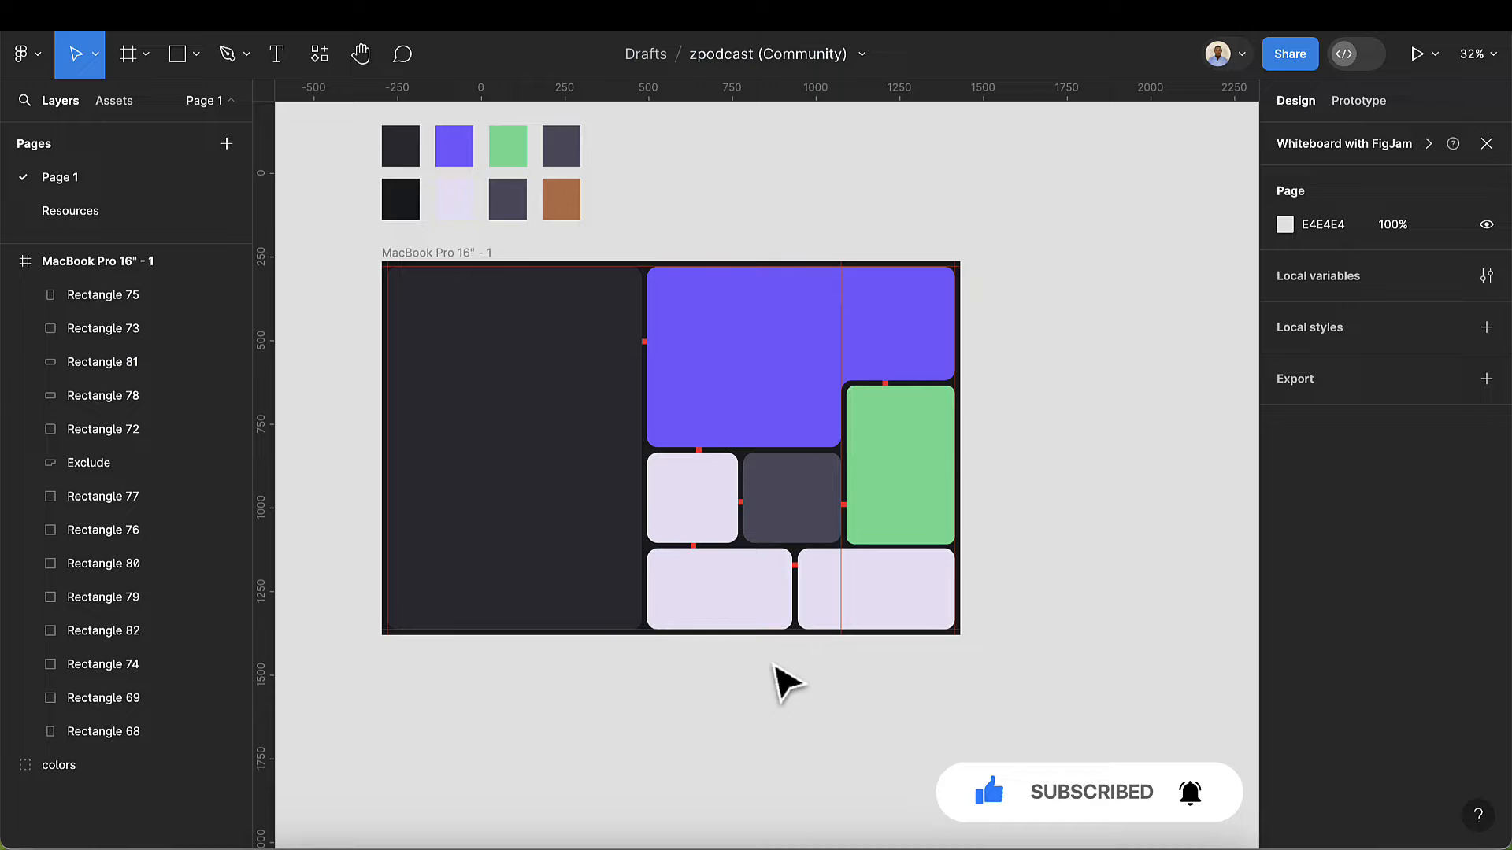
click(843, 625)
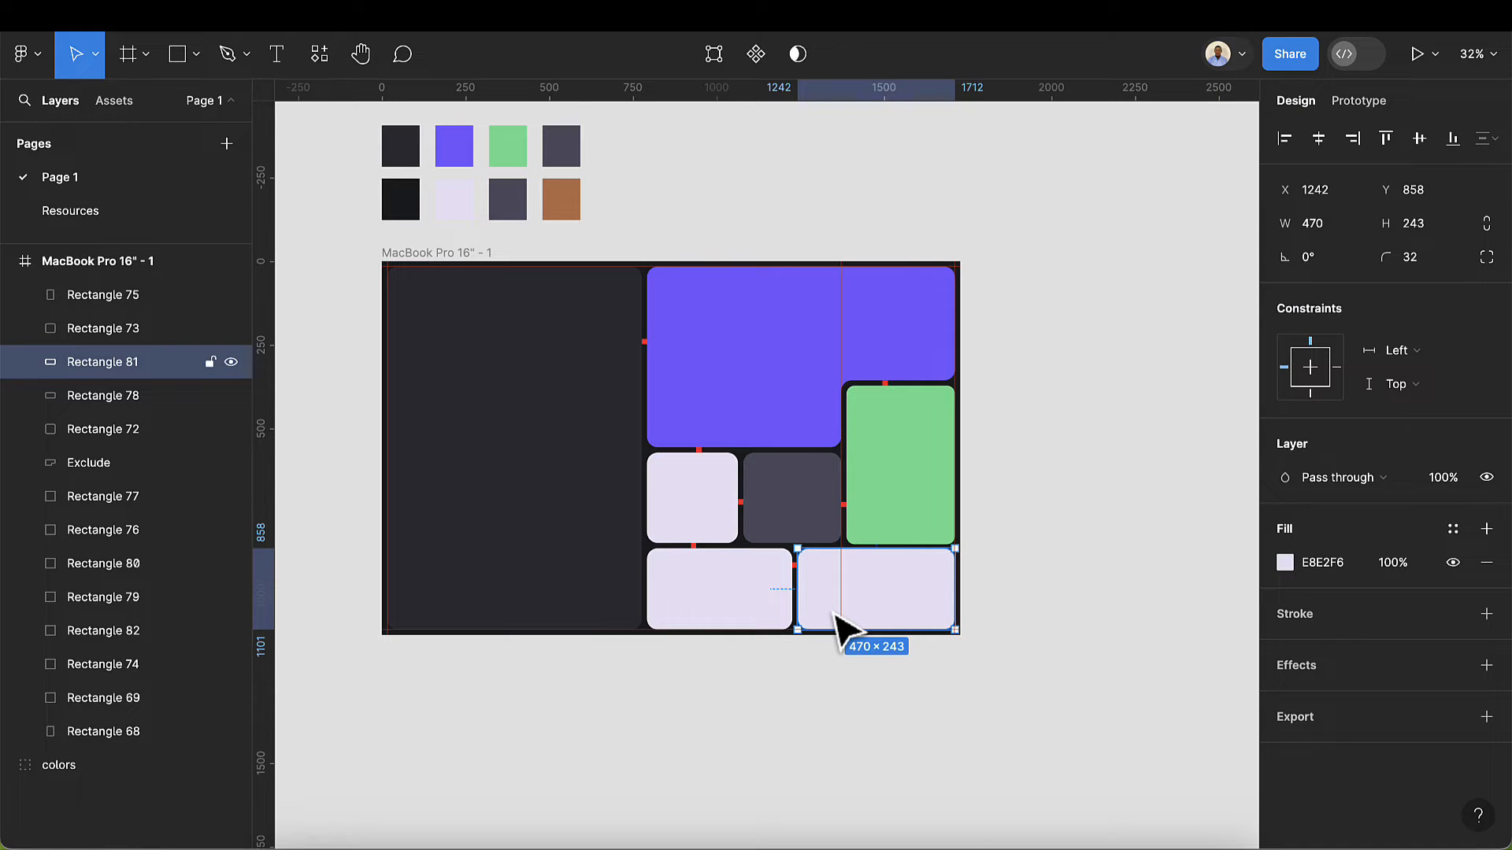
- Sample the grey swatch 515161 onto the bottom-right card and brown B9744A onto the bottom-left card
key(i)
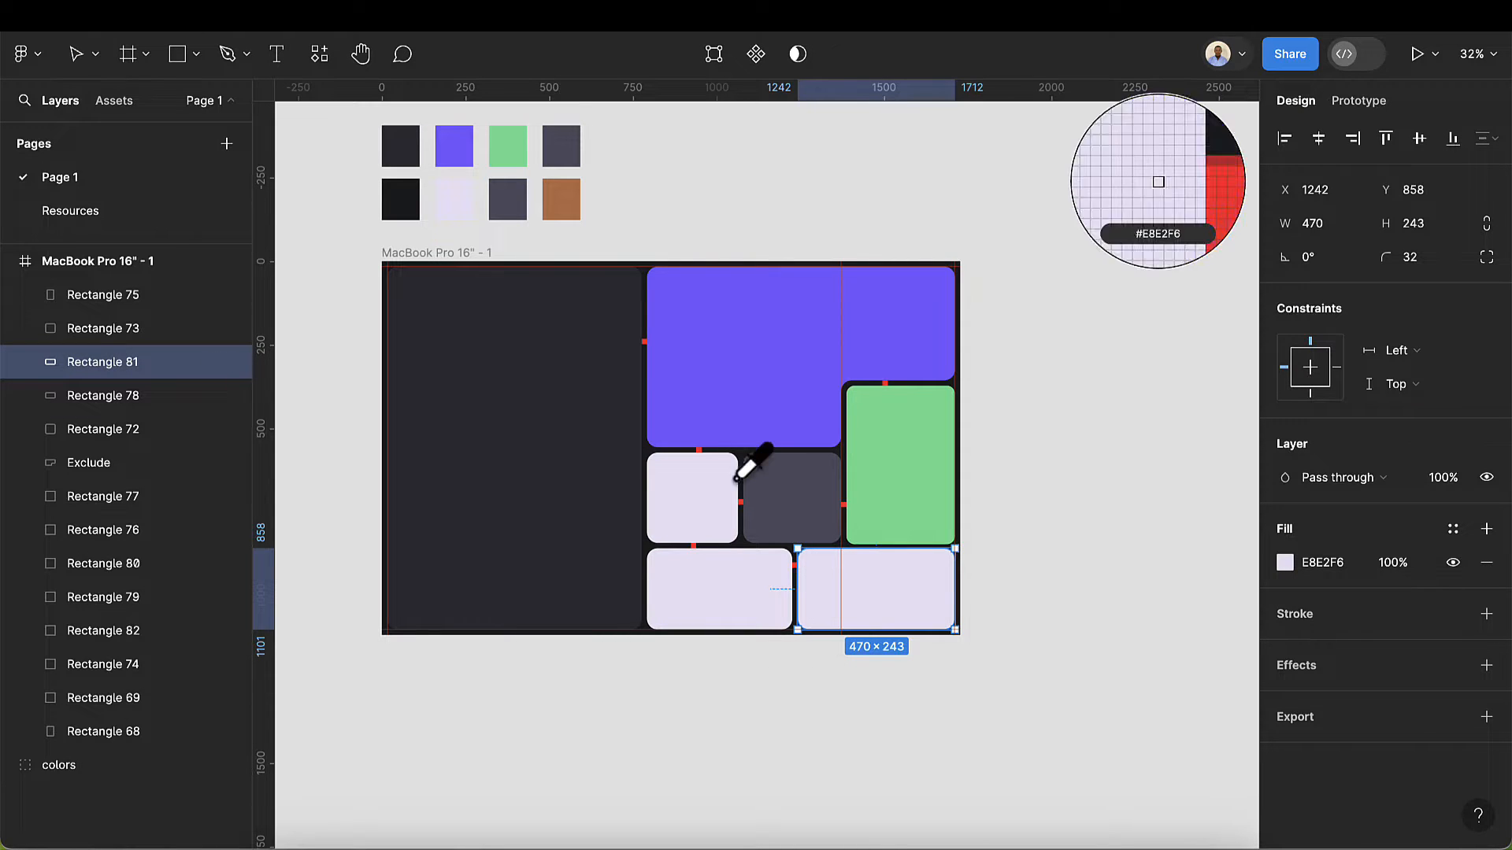
click(507, 201)
click(732, 602)
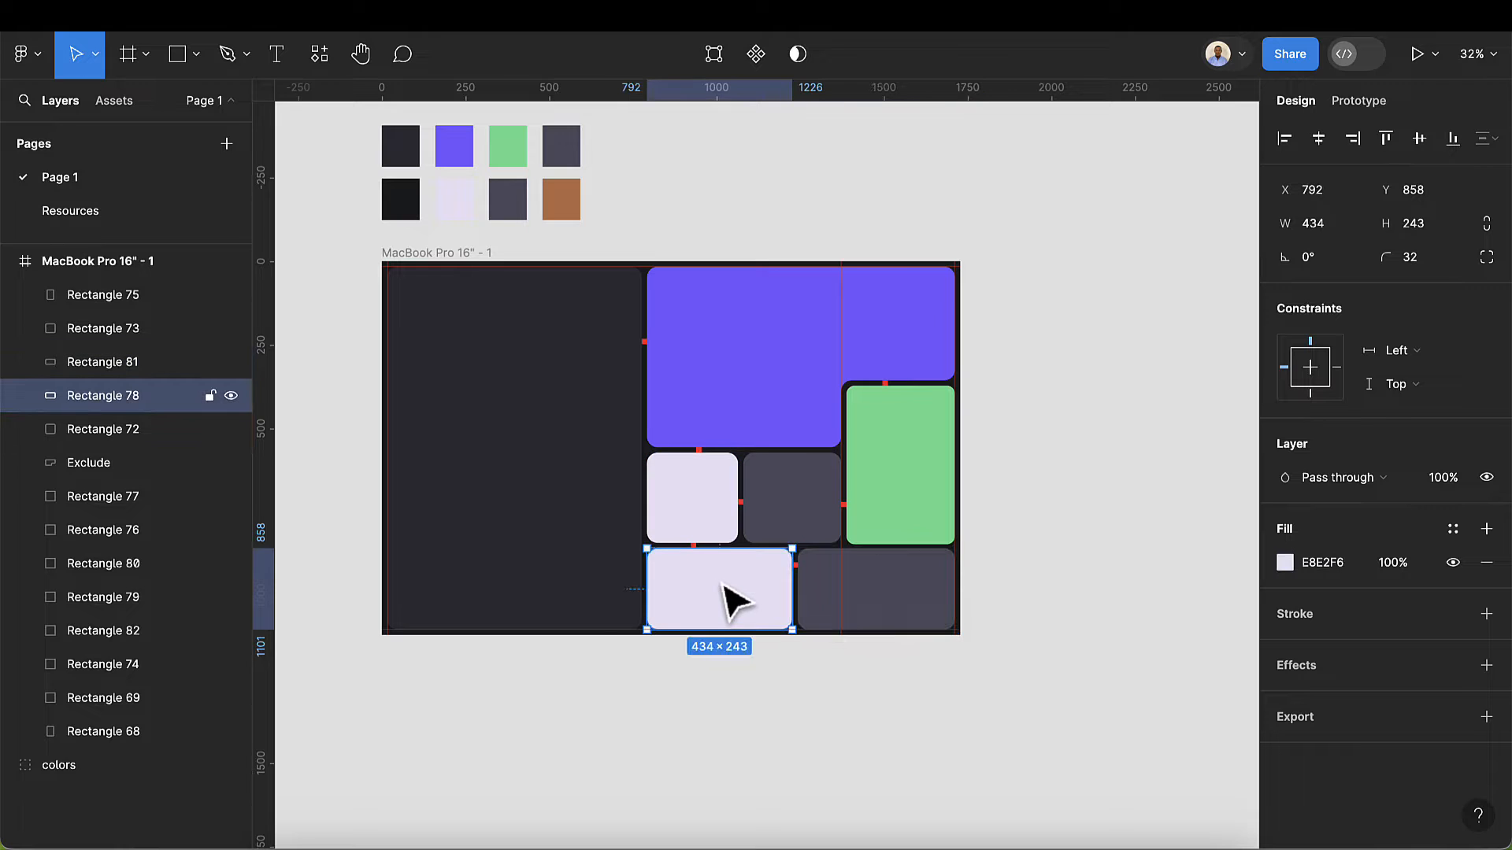
key(i)
click(562, 196)
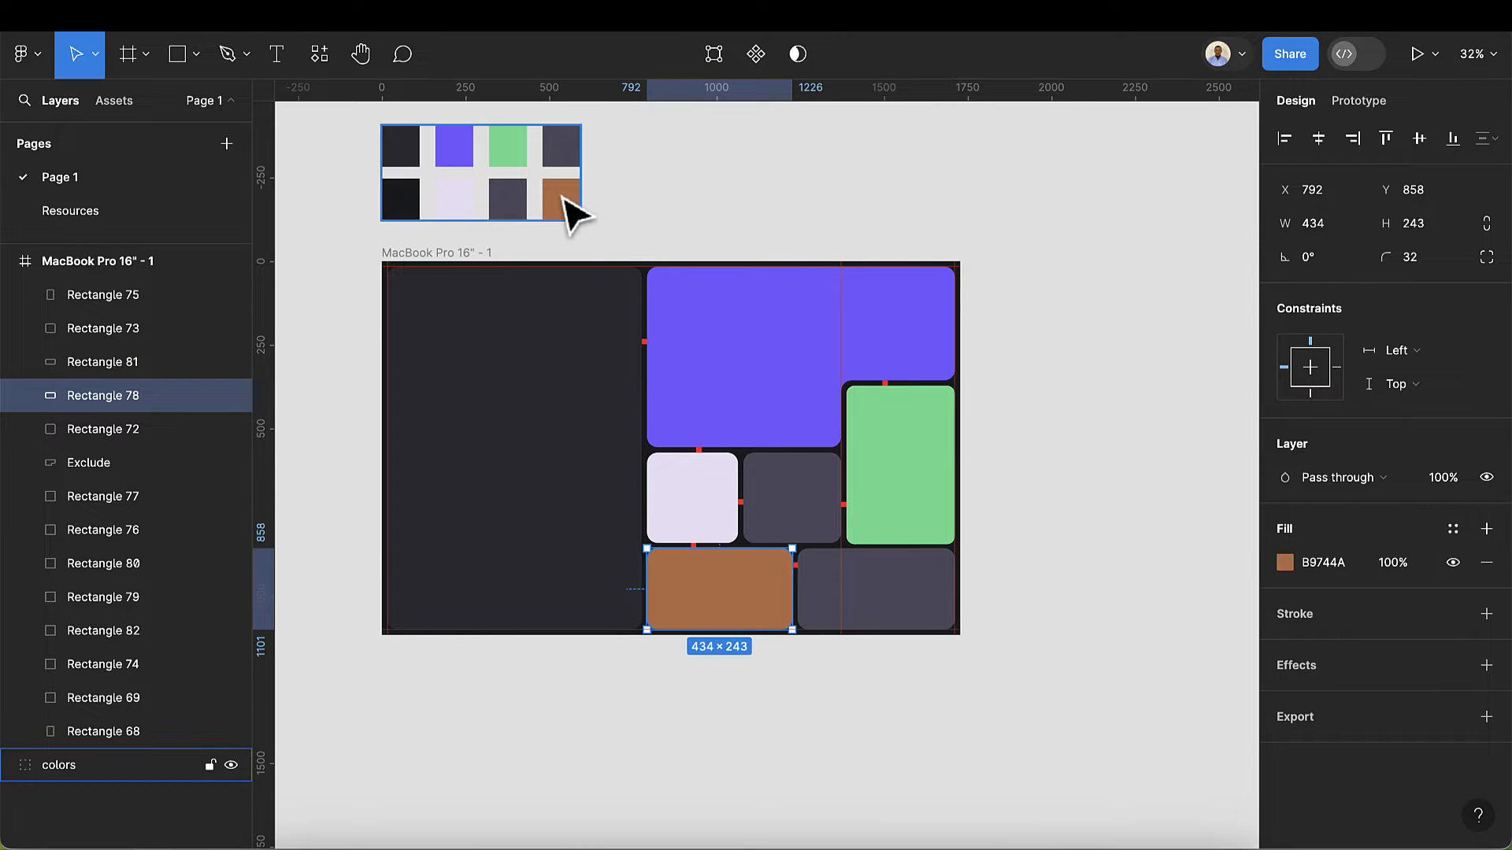
click(328, 418)
scroll(329, 419, up, 2)
scroll(329, 419, up, 3)
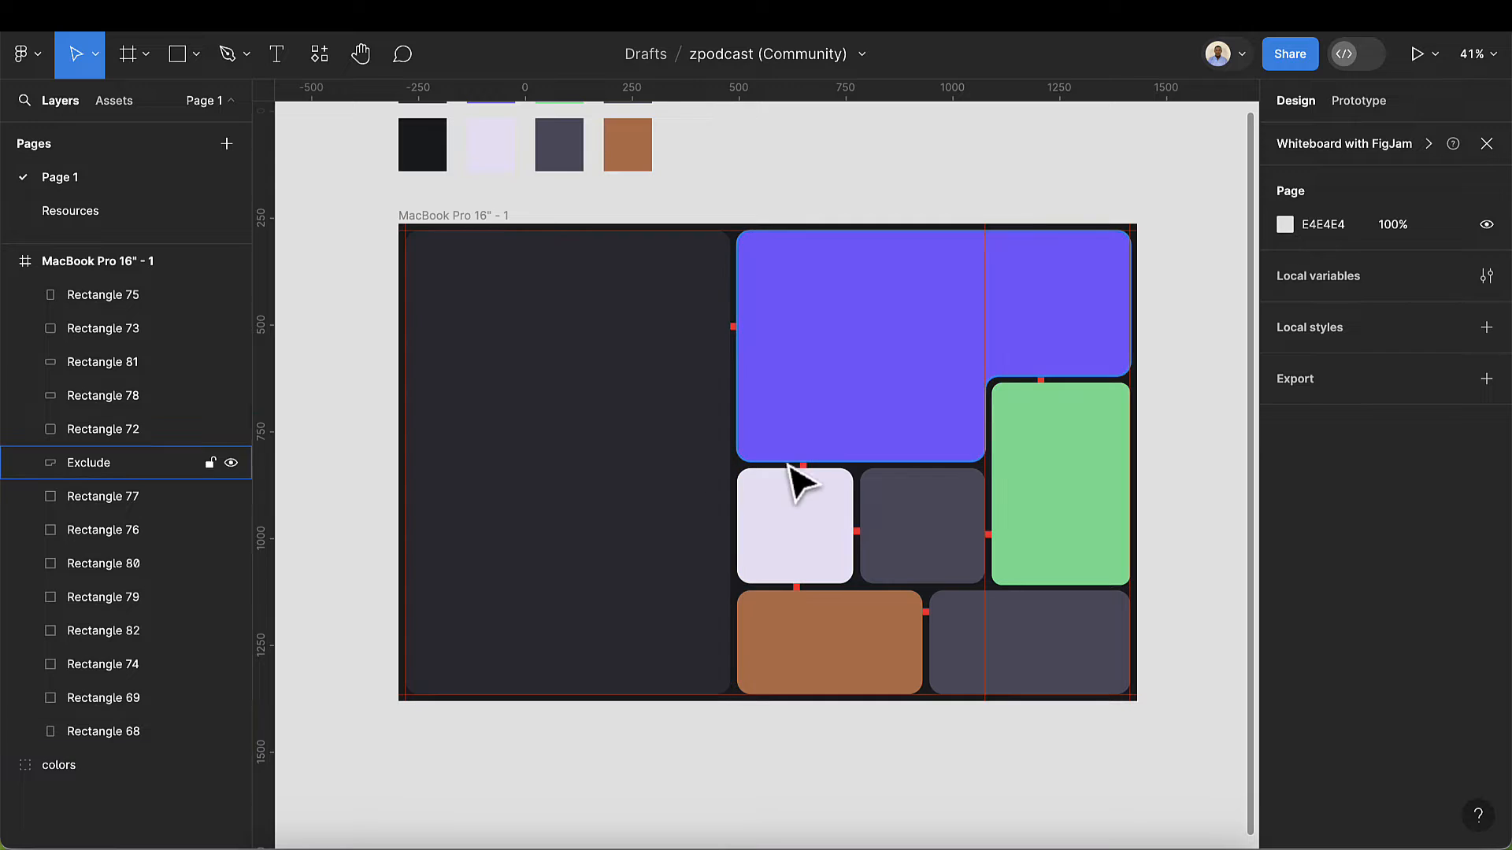
- Delete the red spacers between the middle cards, between the bottom cards and beside the green card
scroll(866, 544, up, 5)
click(861, 532)
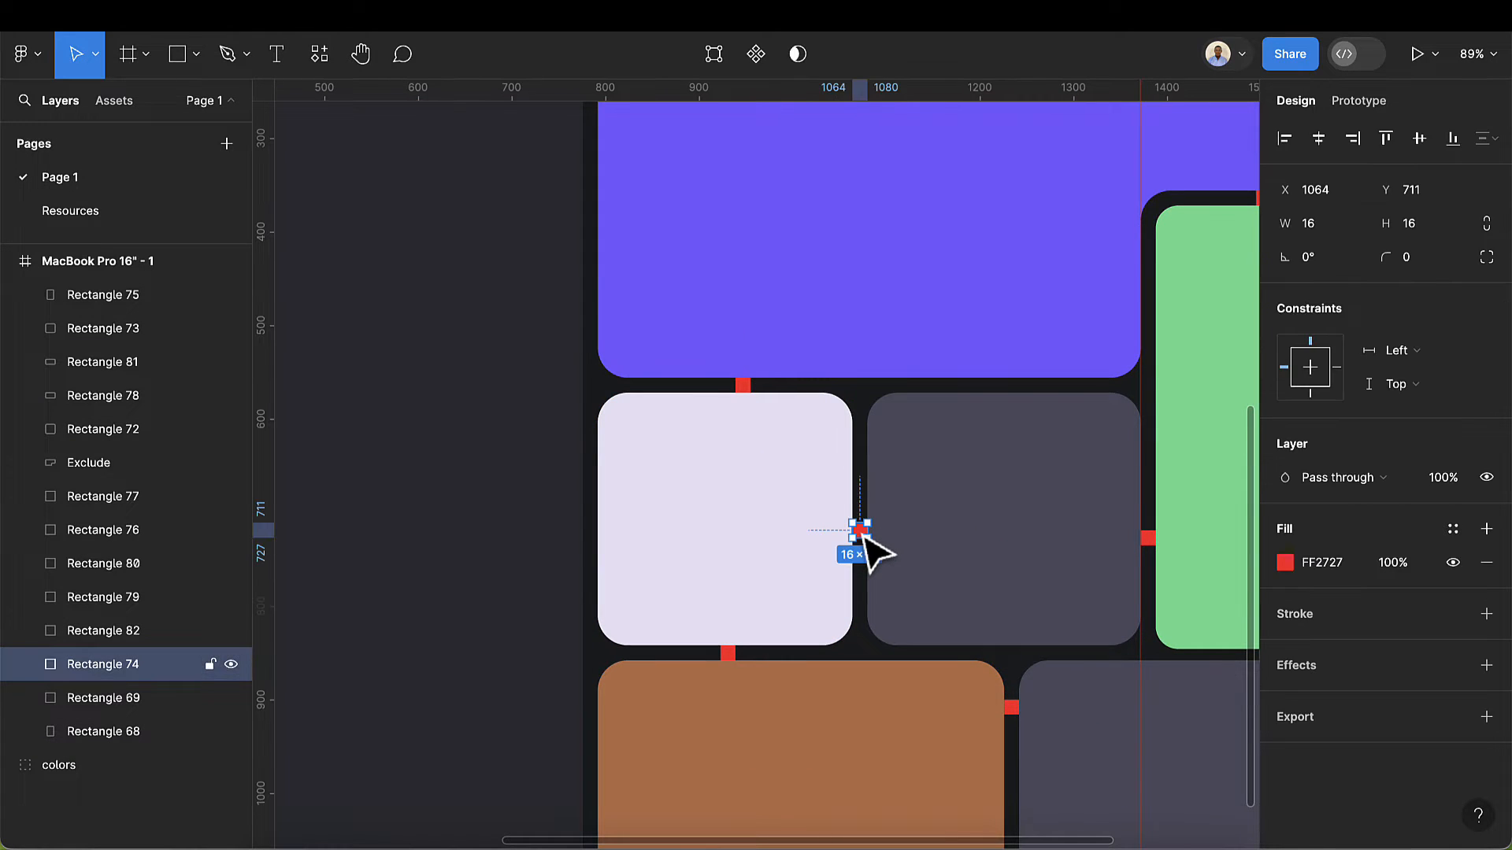
key(Escape)
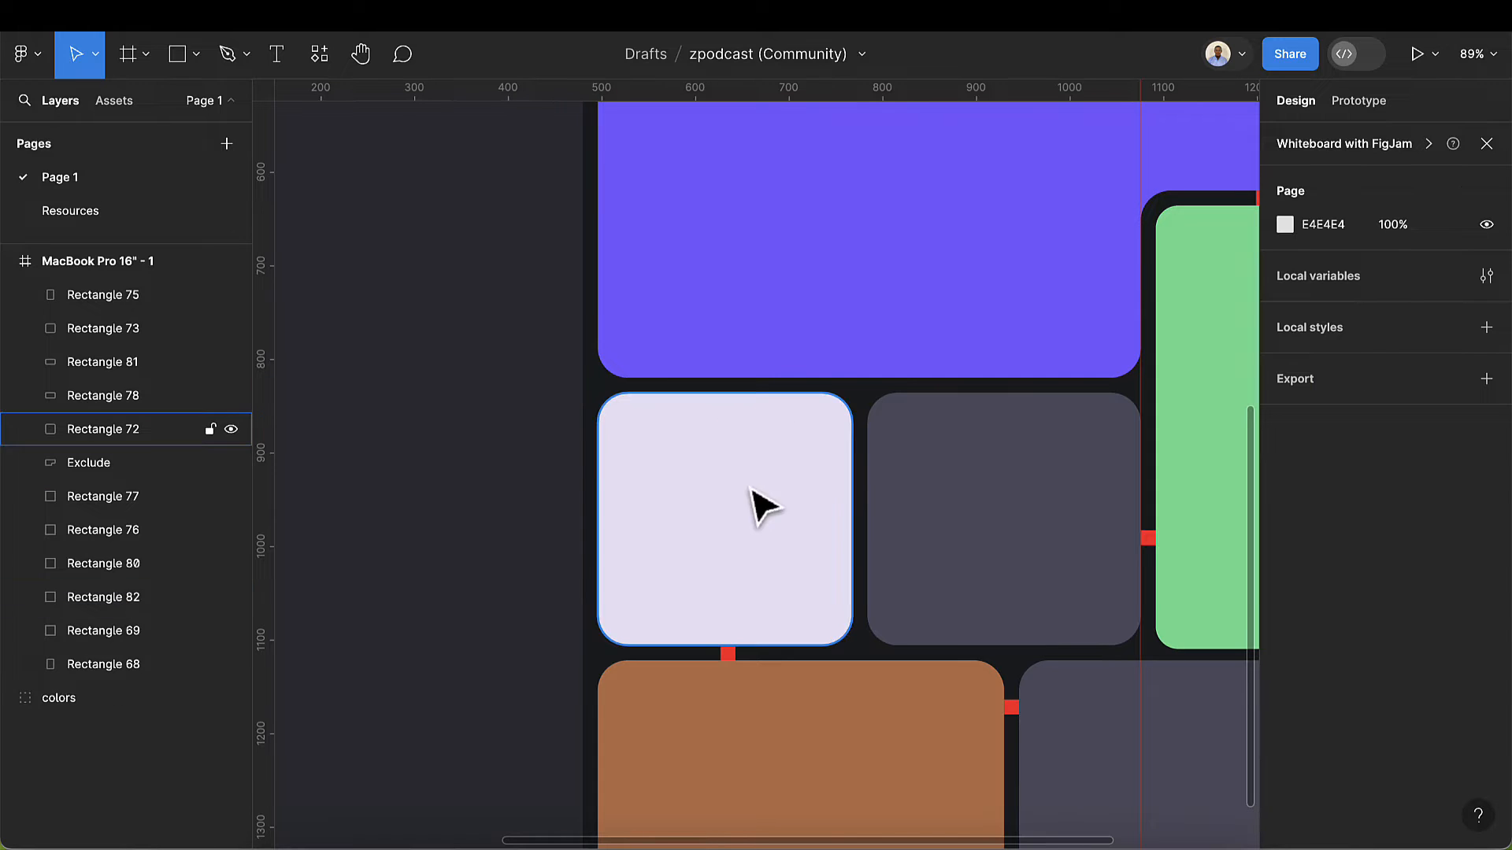
click(730, 650)
click(1011, 707)
key(Escape)
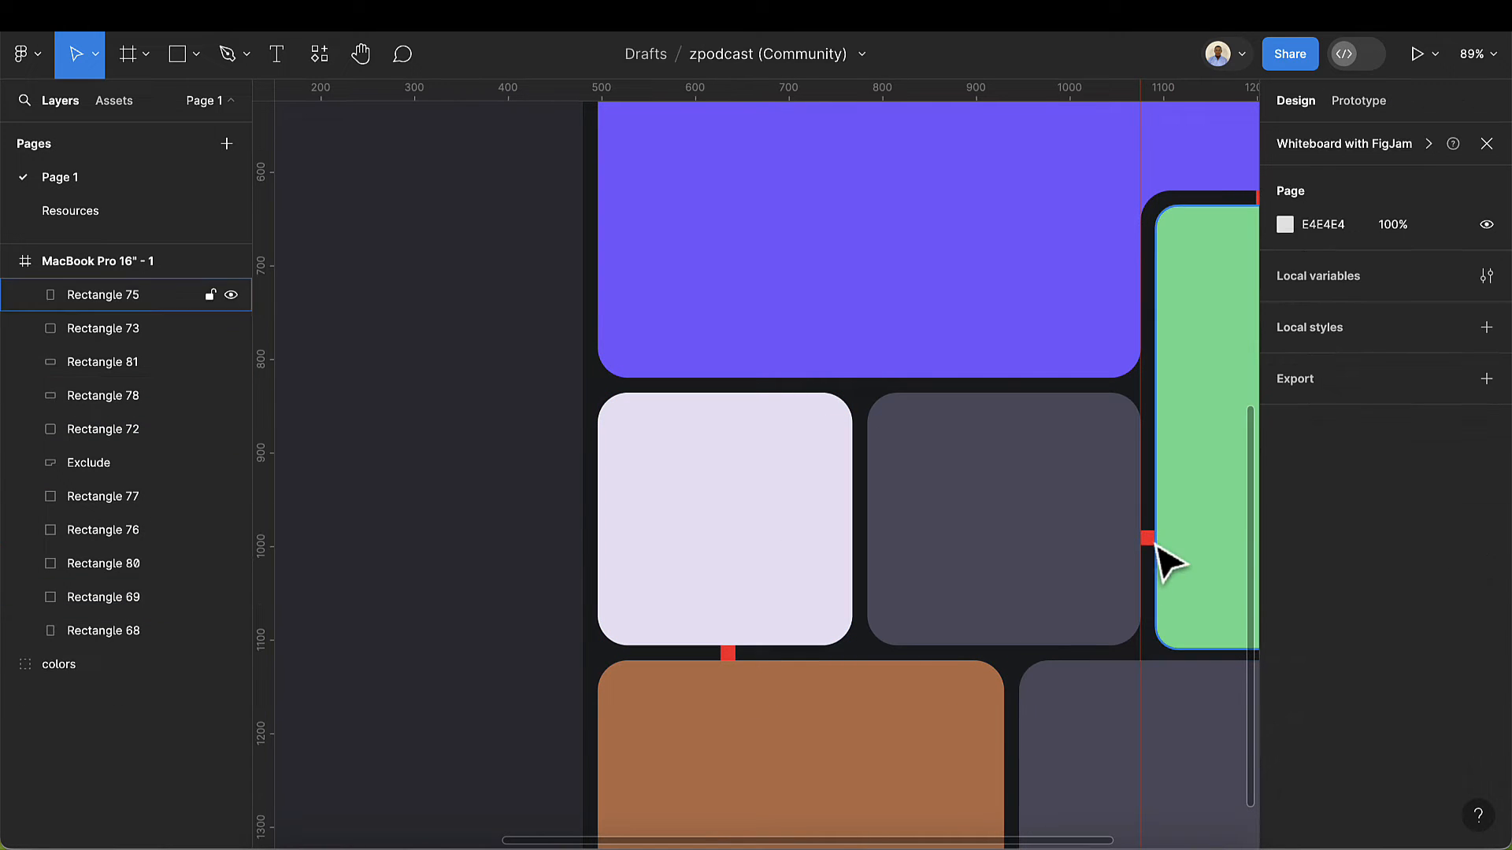
click(1165, 556)
scroll(1144, 541, up, 5)
click(1156, 536)
key(Delete)
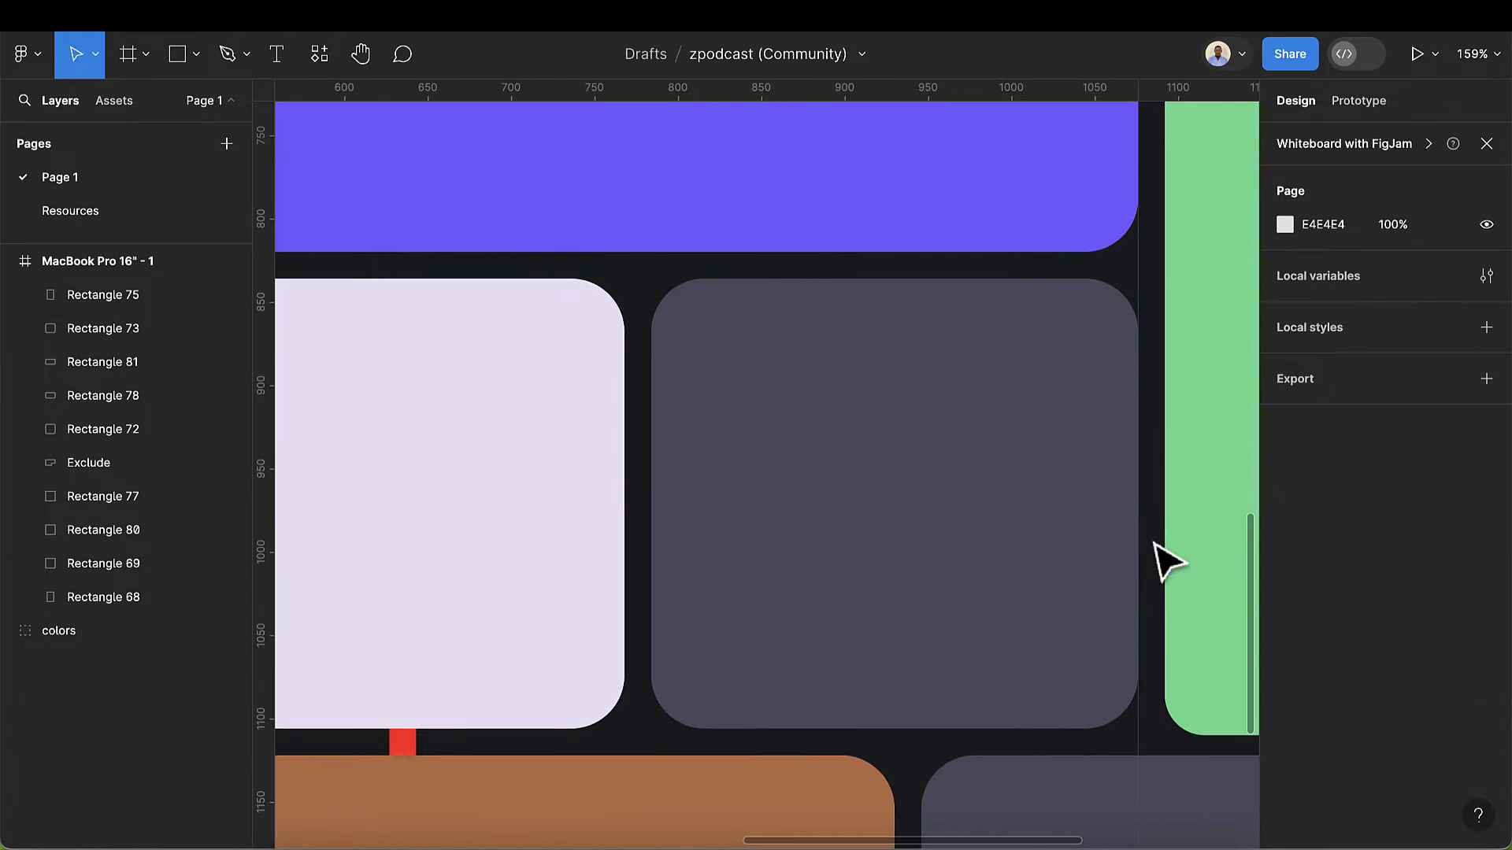
- Delete the remaining red spacers under the lavender card and between the purple and green cards
click(406, 739)
key(Delete)
scroll(416, 756, down, 5)
scroll(786, 415, up, 6)
click(718, 512)
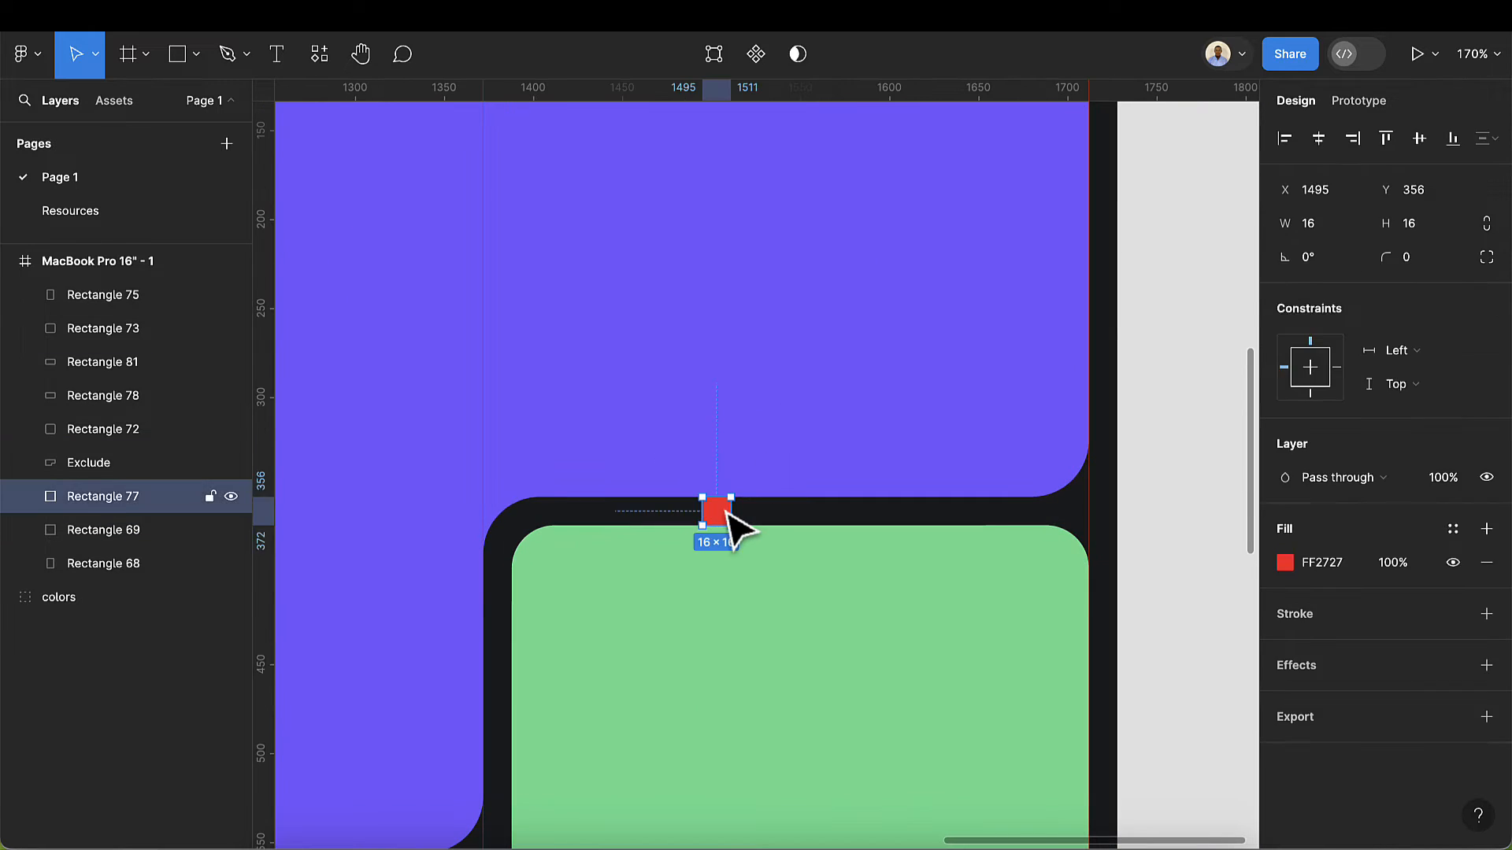
key(Delete)
scroll(729, 527, down, 4)
scroll(595, 420, up, 5)
click(611, 407)
key(Delete)
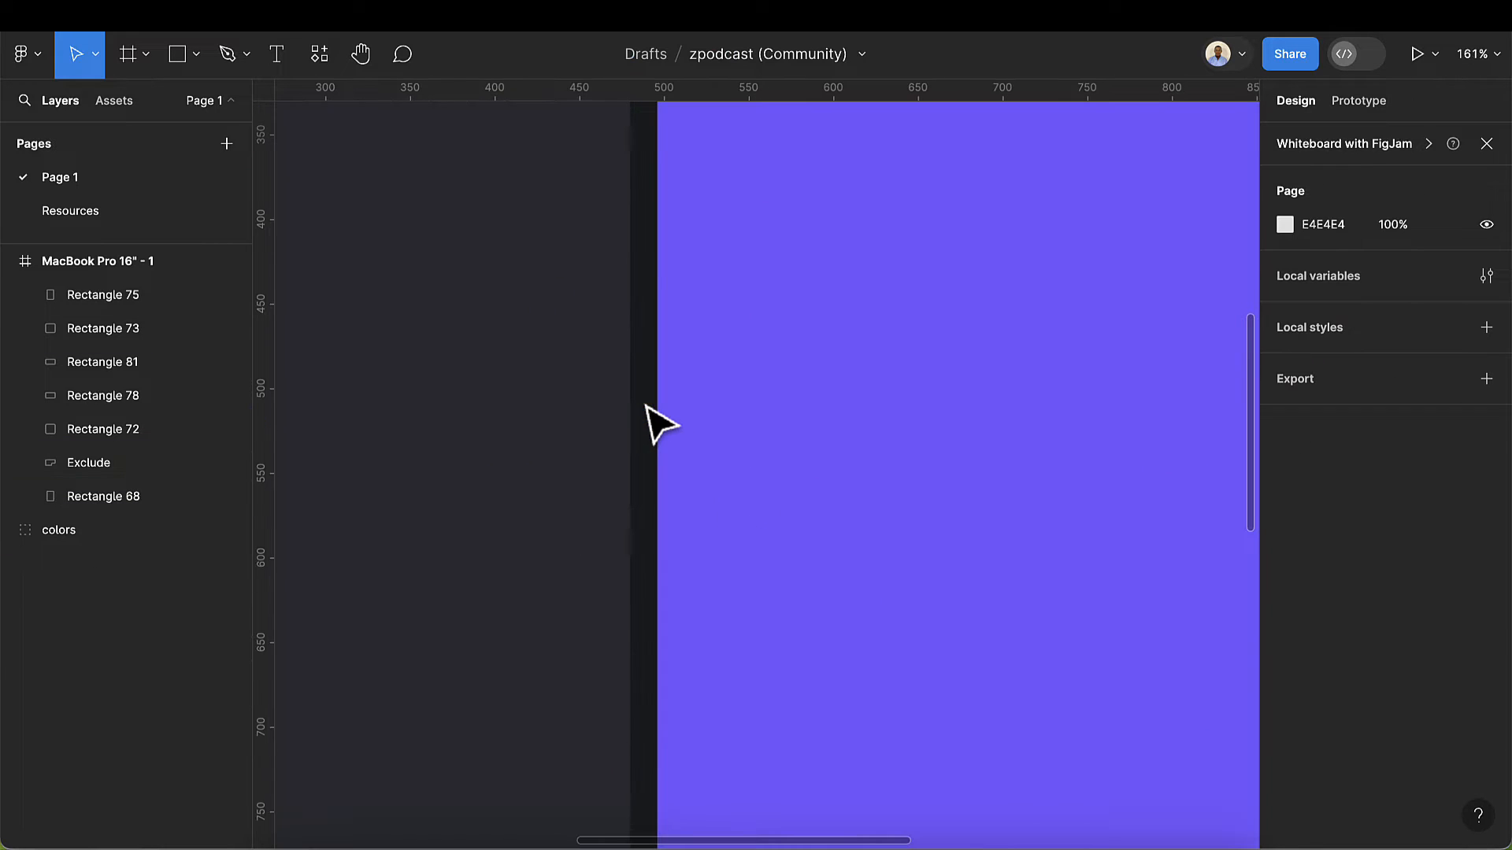
scroll(647, 418, down, 7)
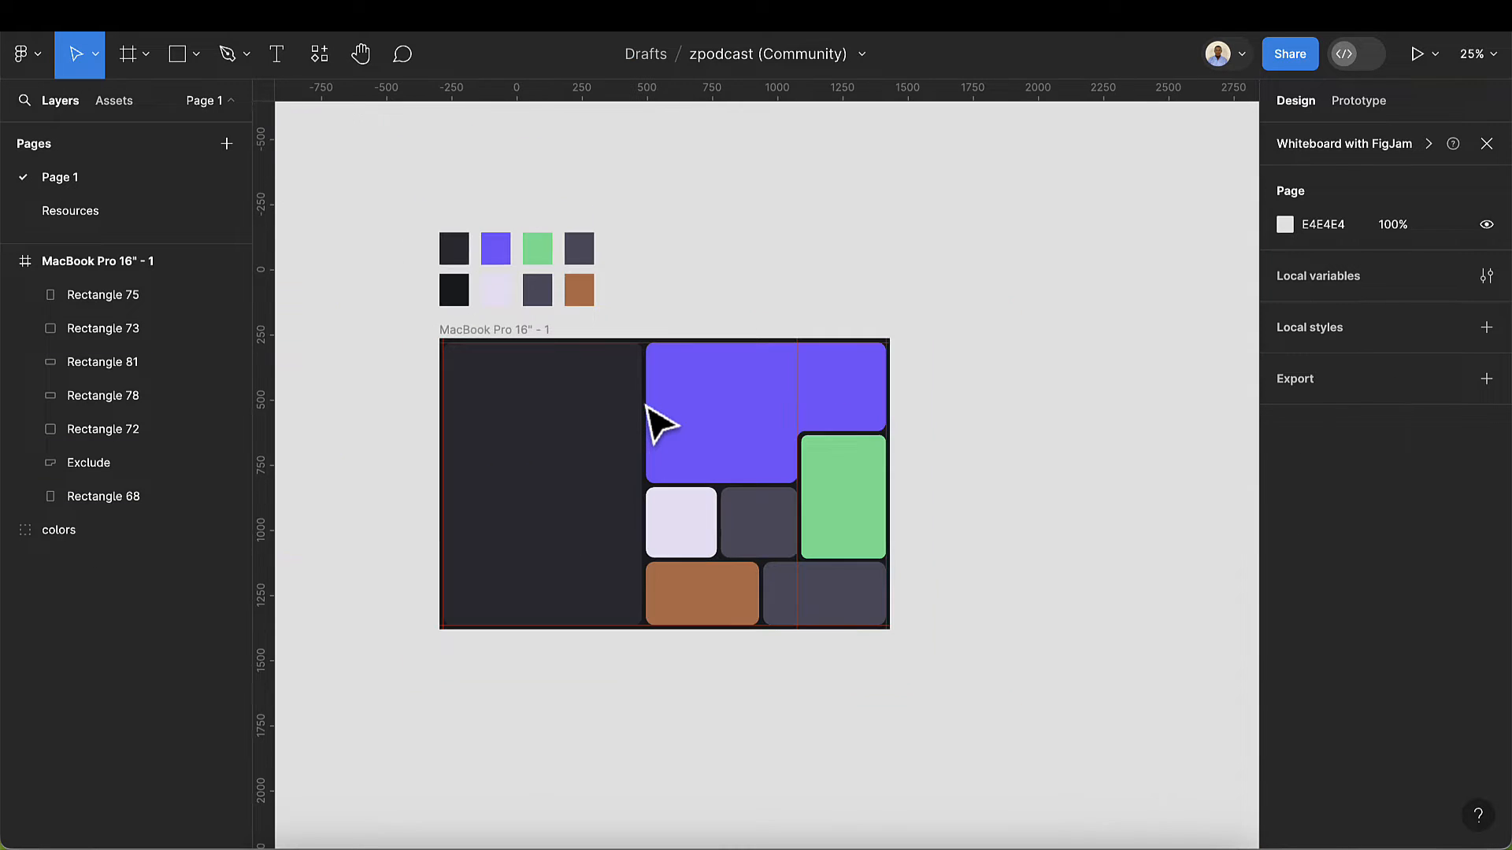
click(802, 368)
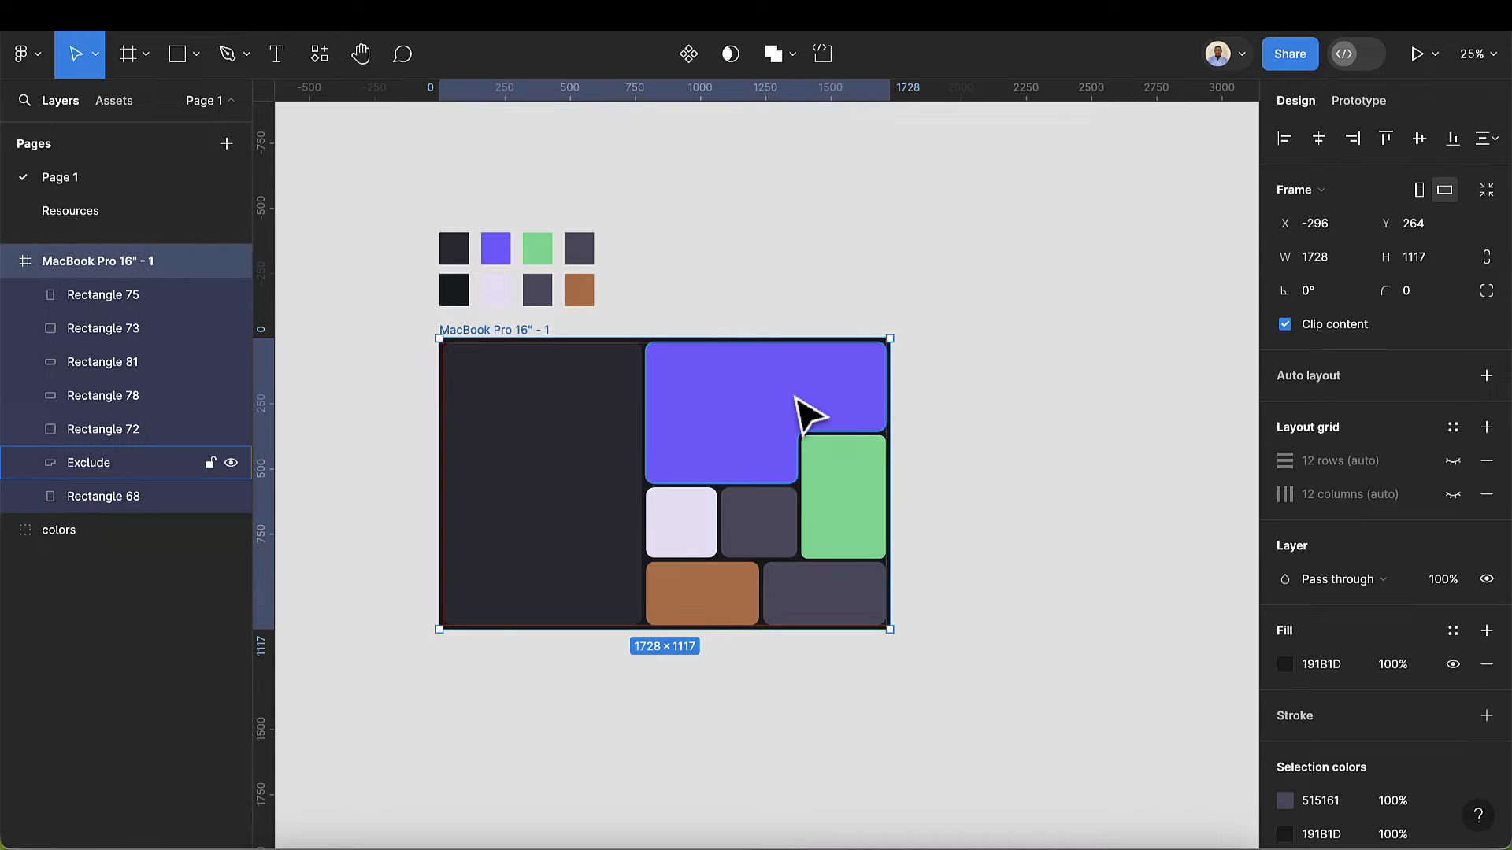
- Wrap the dark left card in a frame named 'left side'
scroll(624, 412, up, 5)
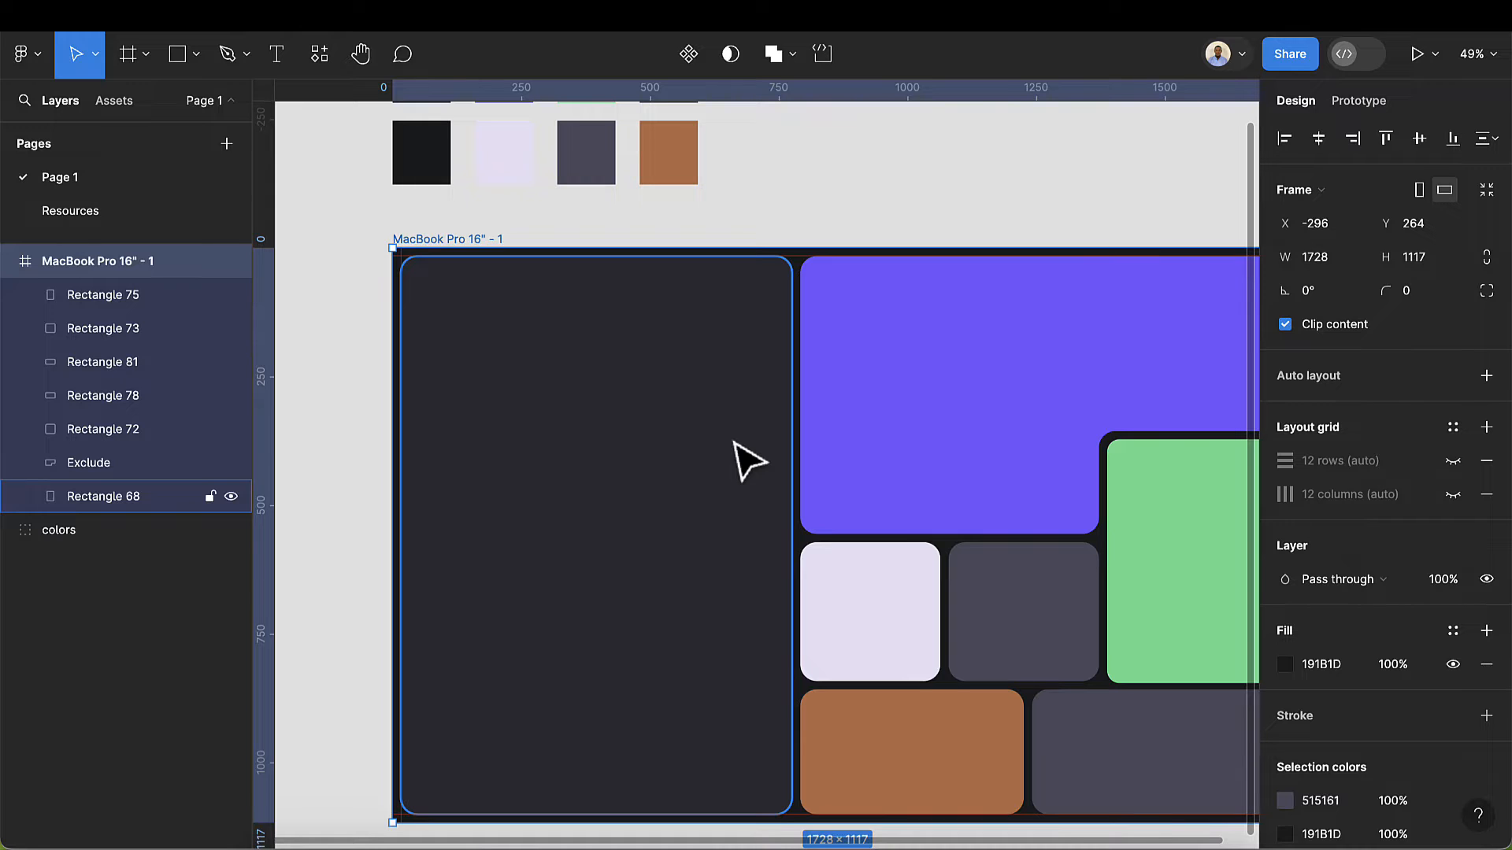
click(748, 461)
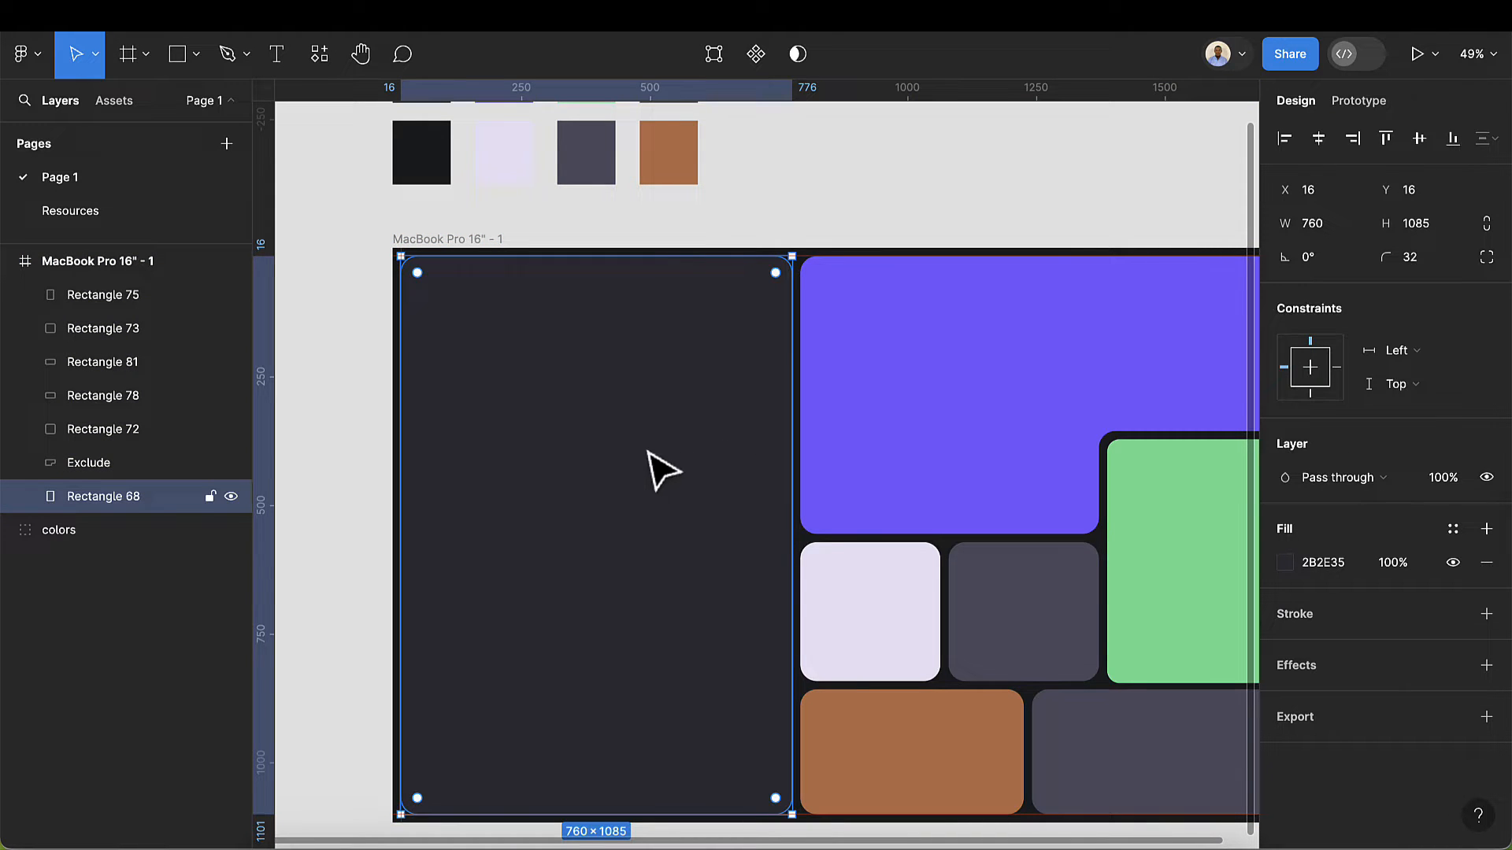
right_click(611, 447)
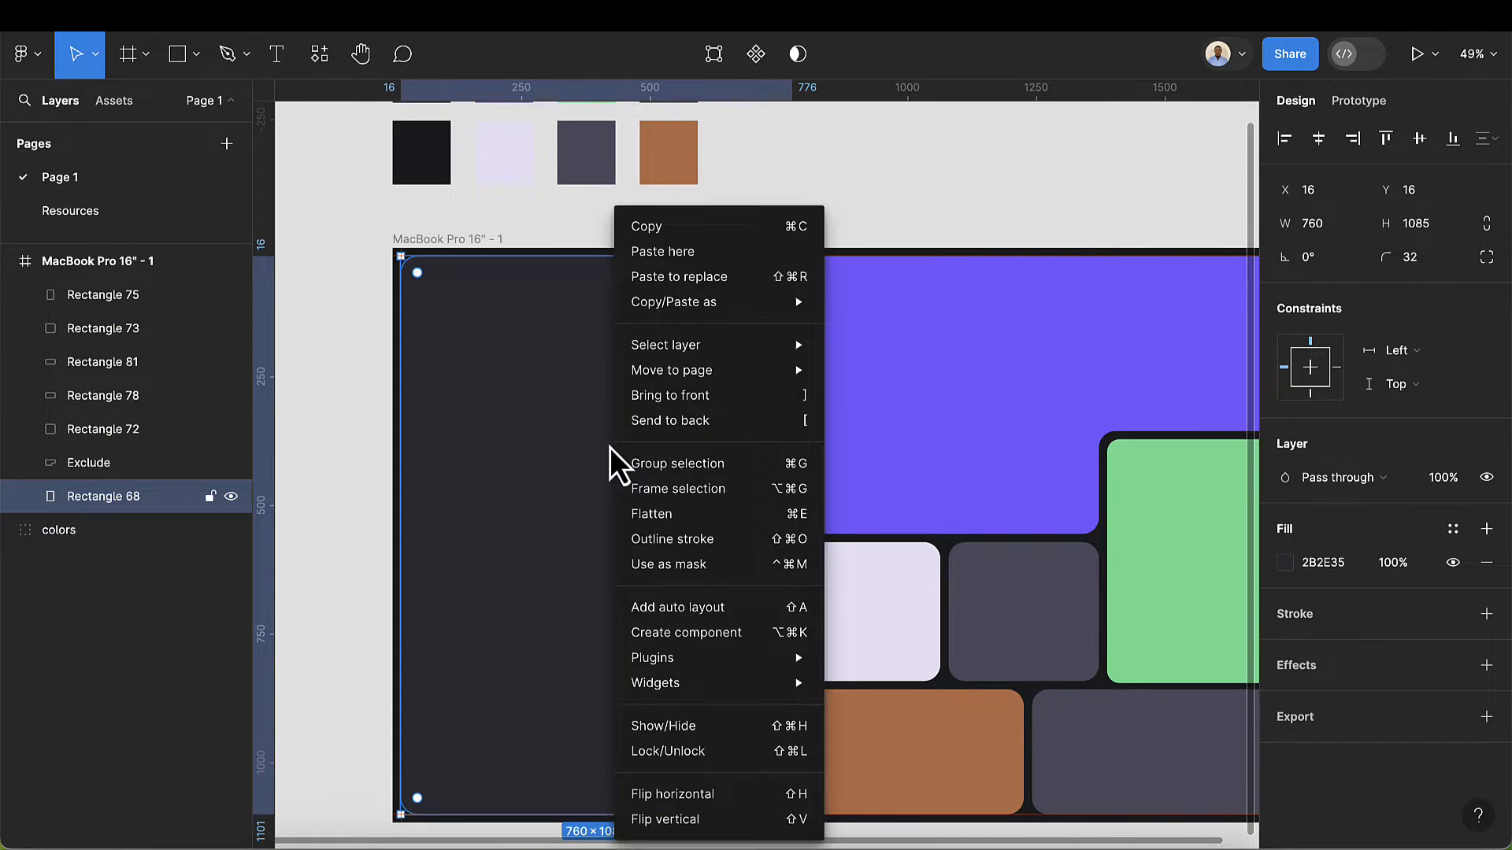
click(693, 498)
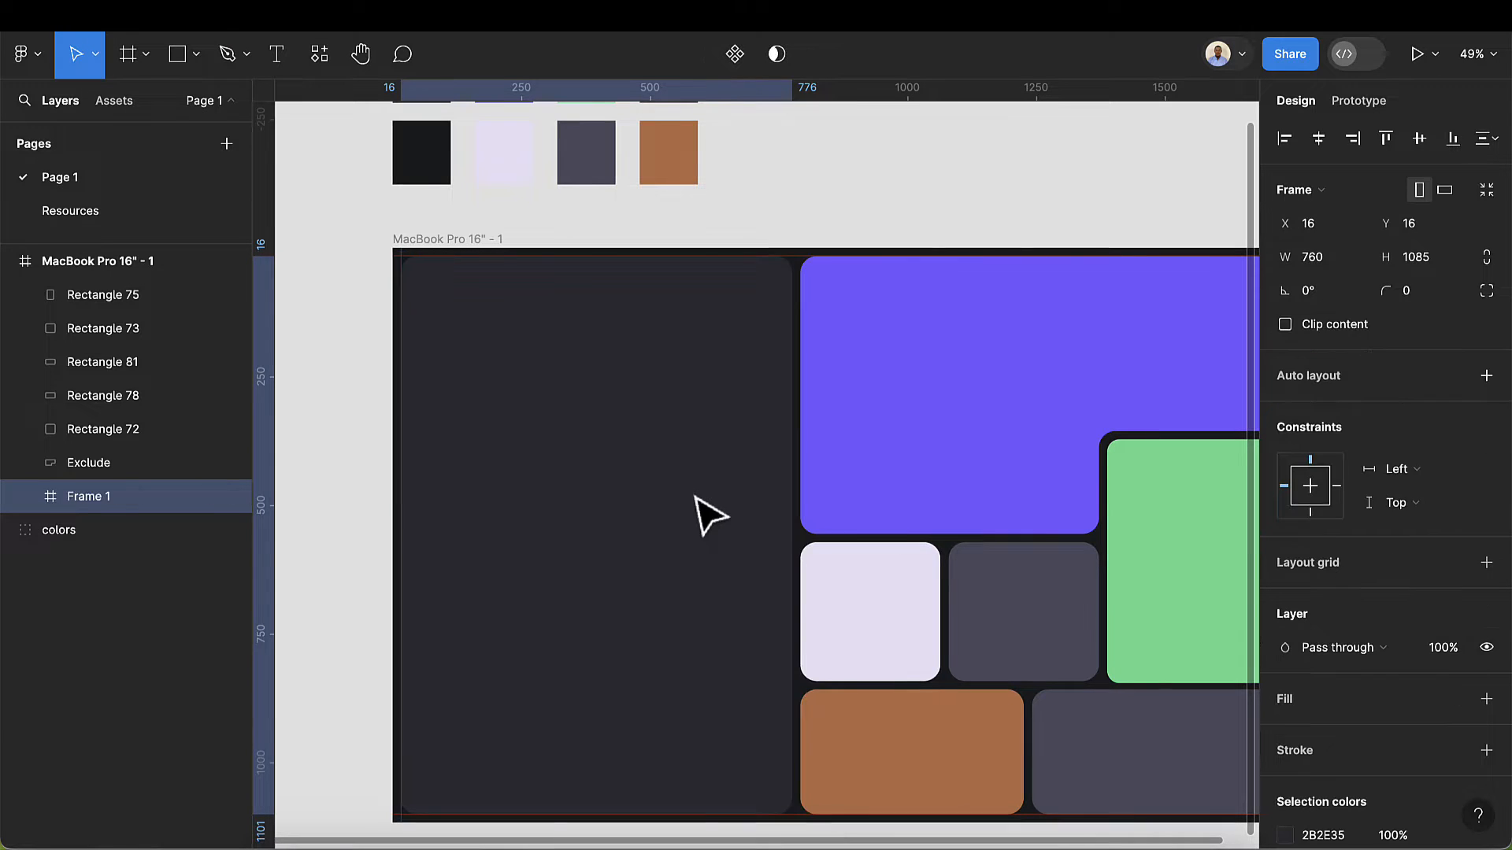
double_click(145, 493)
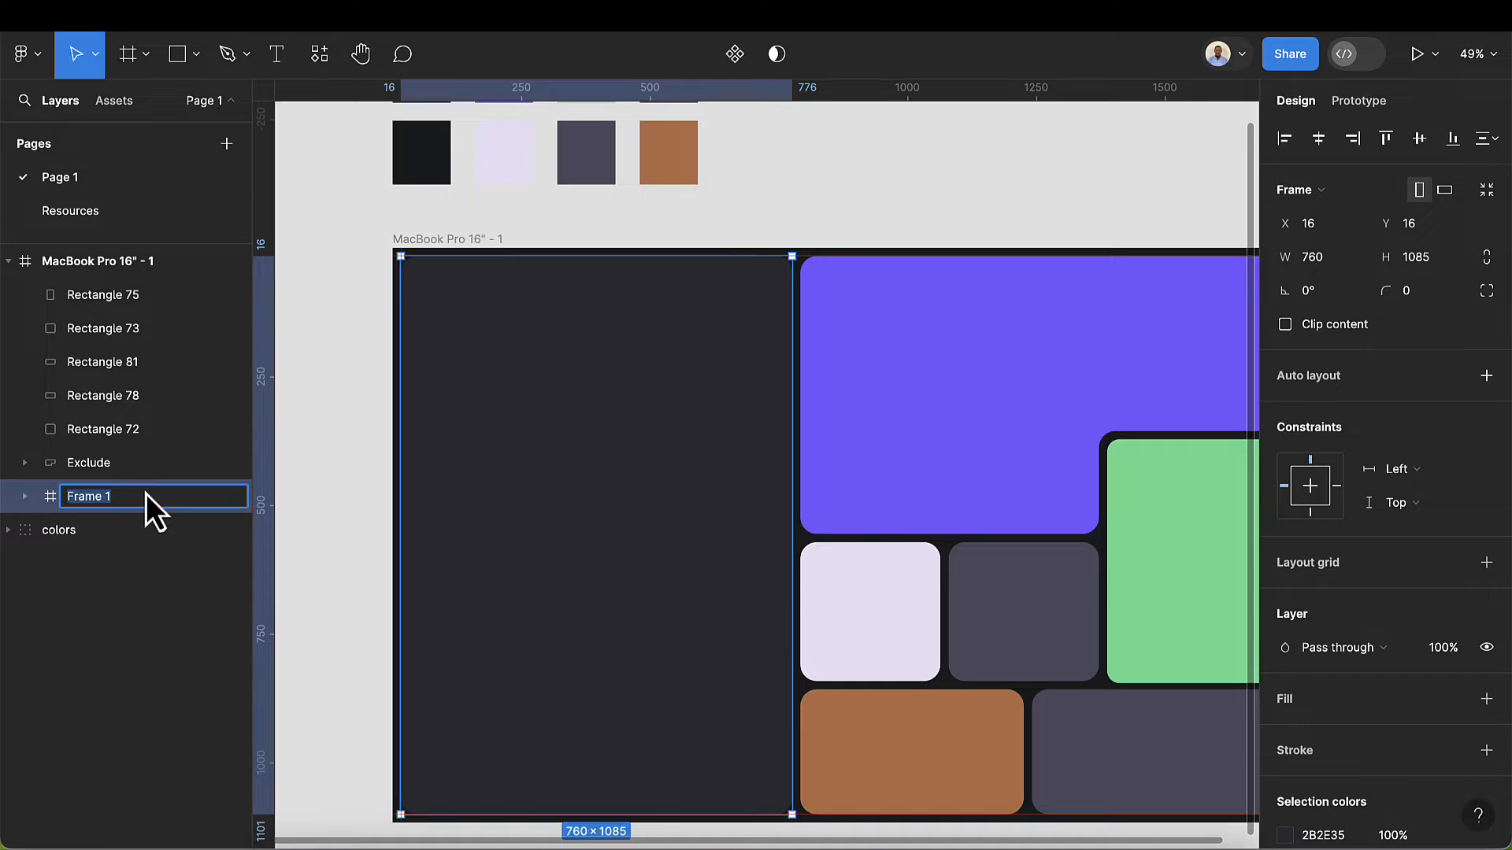
text(left side)
key(Return)
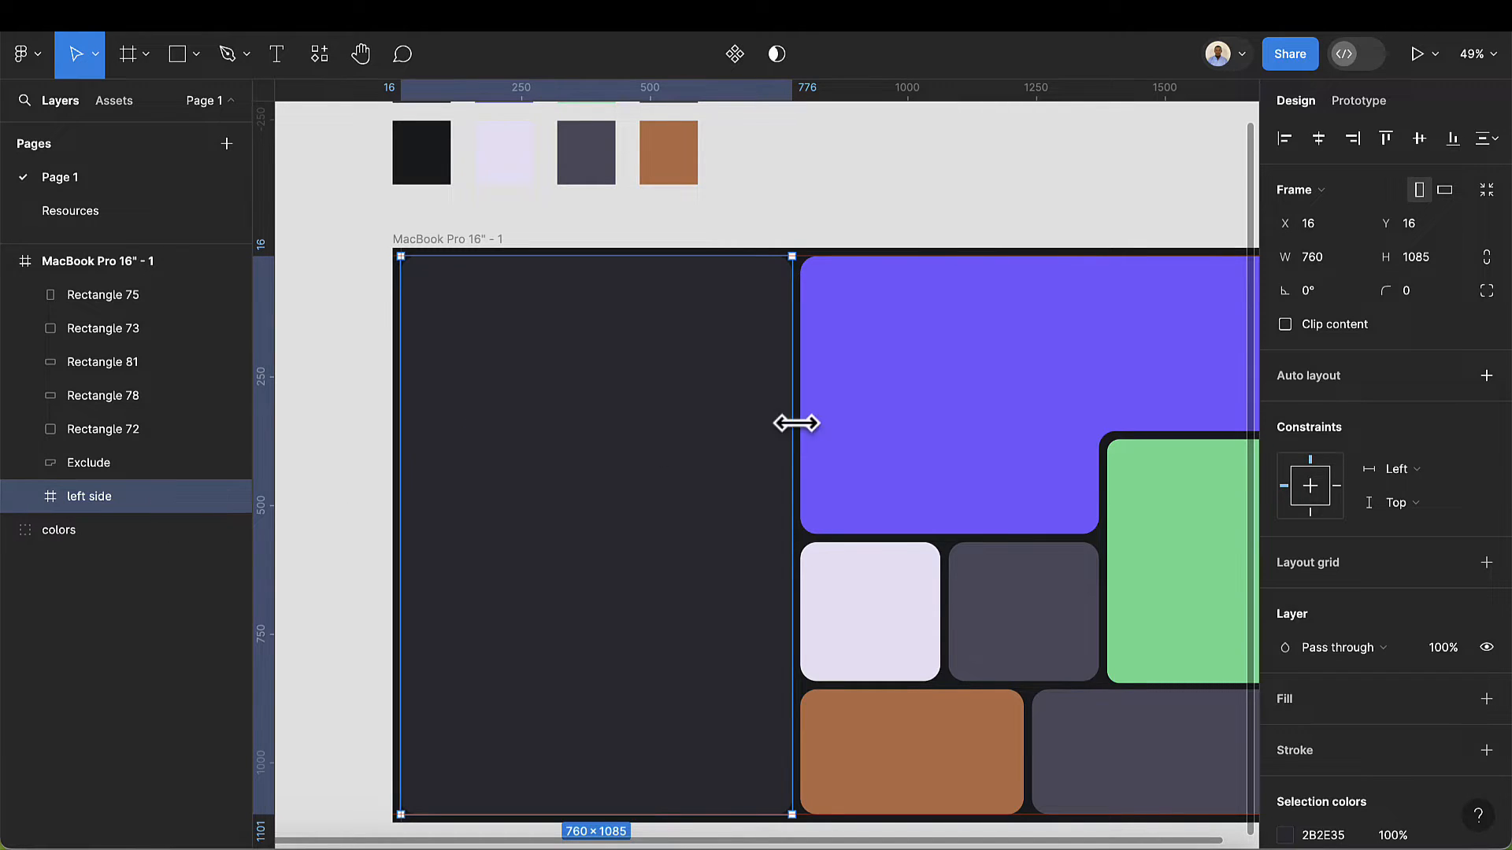
- Wrap the purple L shape in a frame named 'L shape'
click(923, 446)
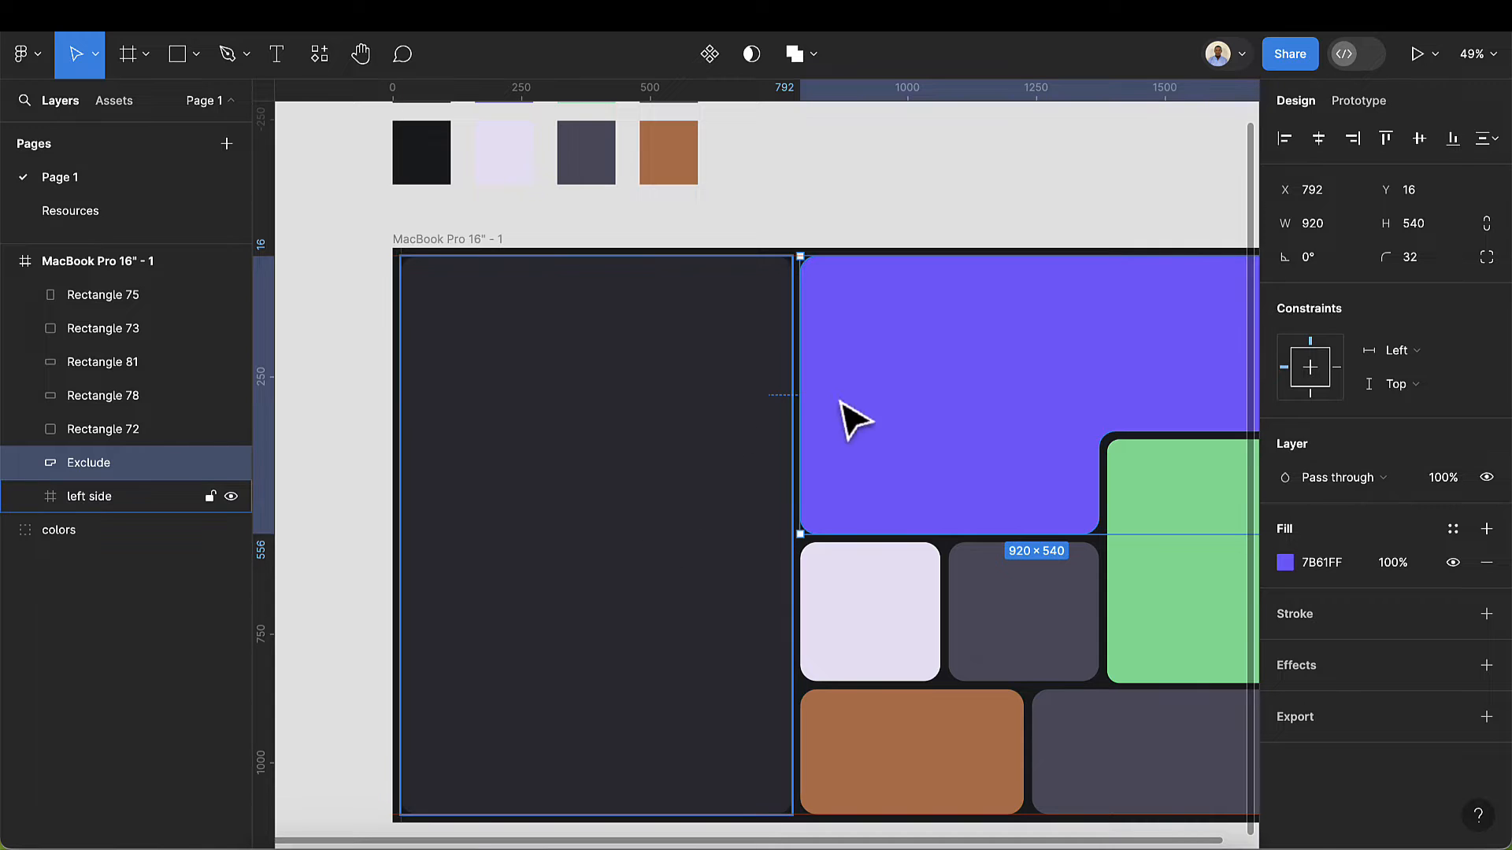
right_click(960, 414)
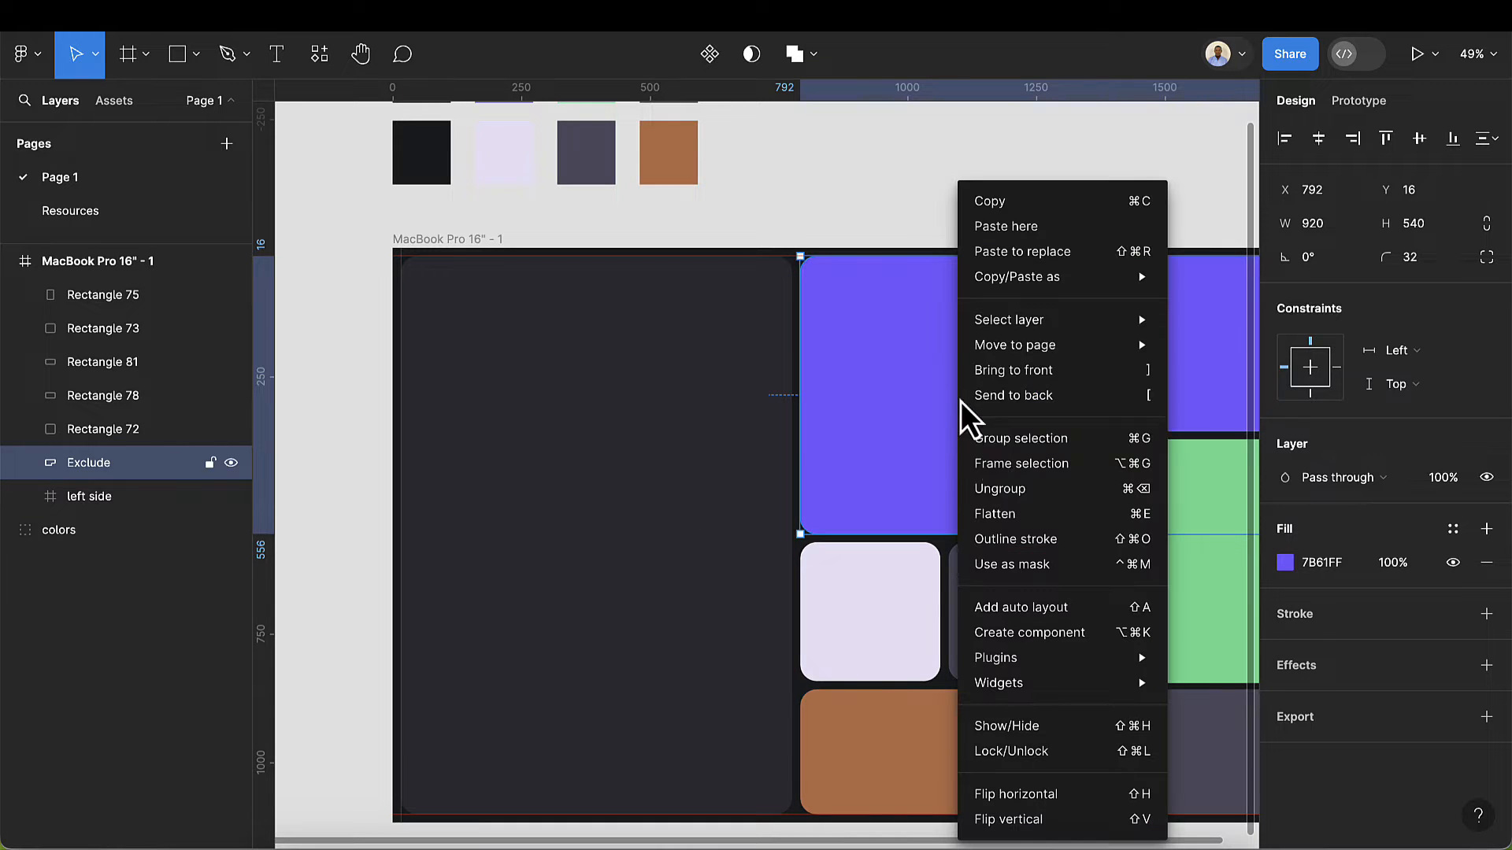
click(1016, 463)
double_click(131, 457)
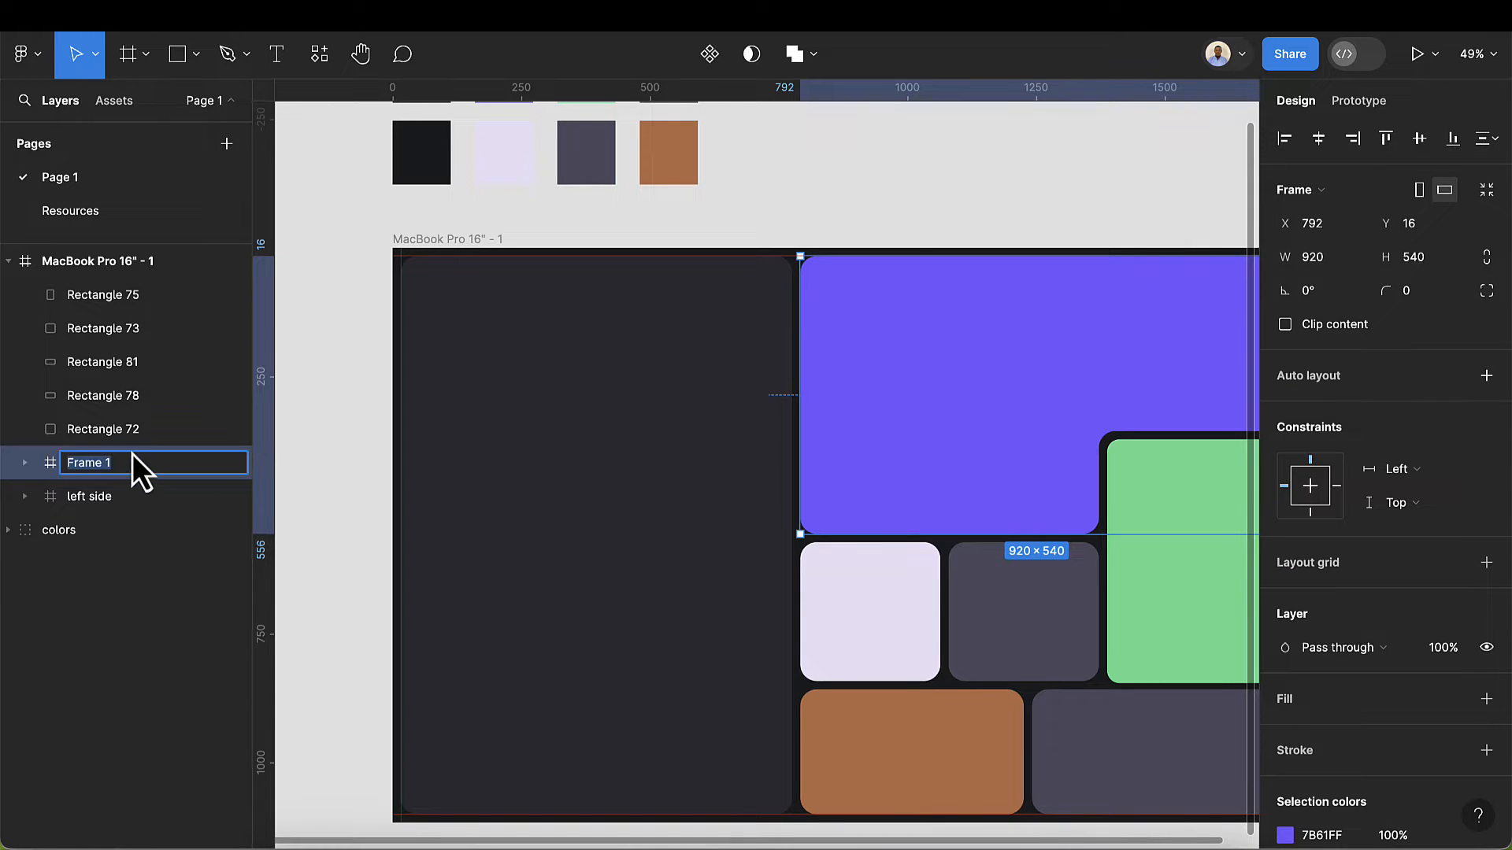
key(BackSpace)
text(L shape)
key(Return)
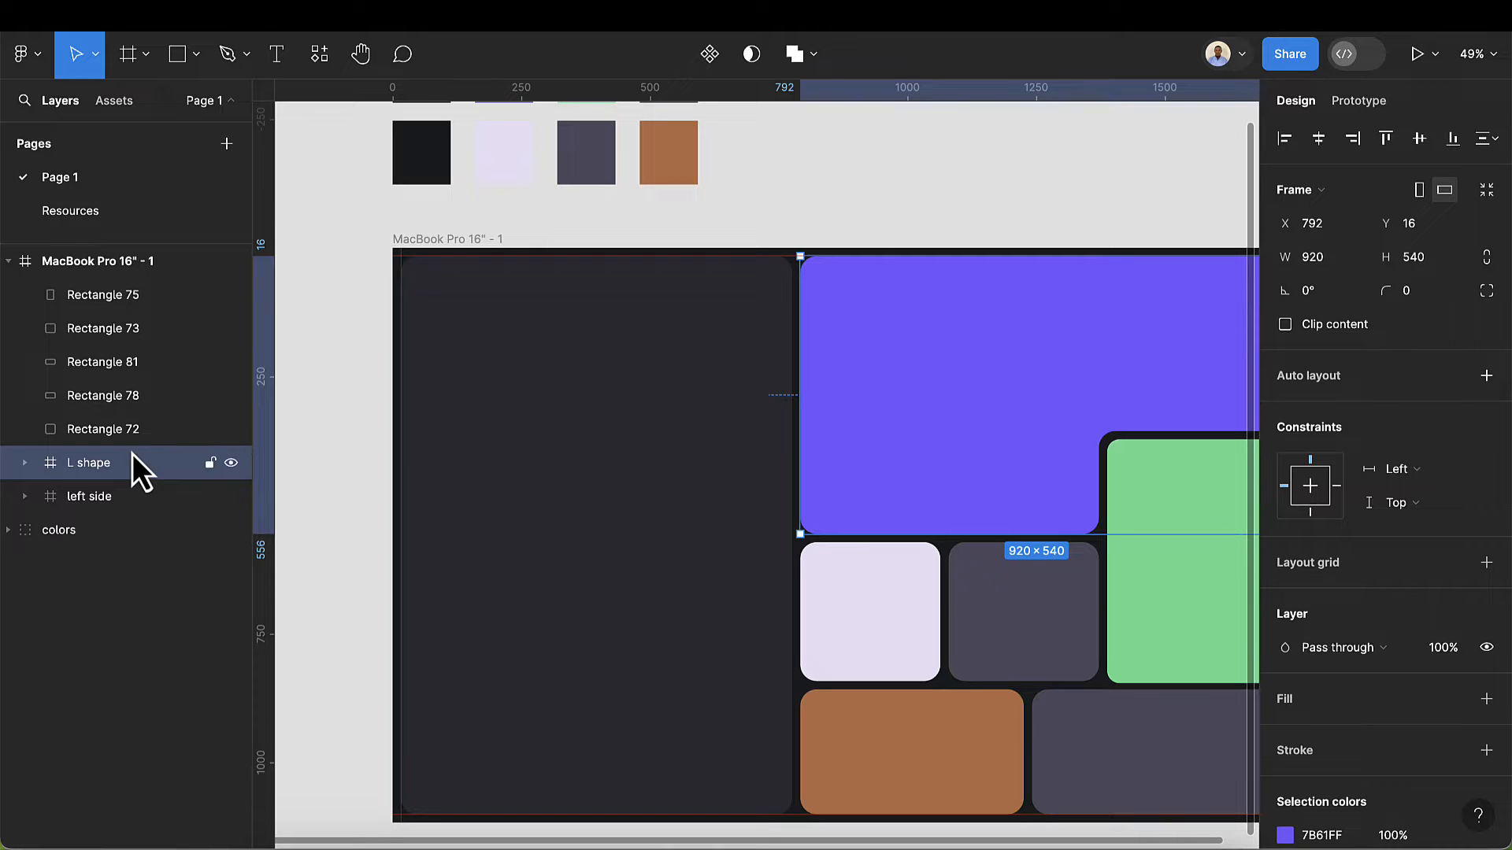
- Wrap the small lavender card in a frame named 'small'
click(922, 632)
right_click(83, 431)
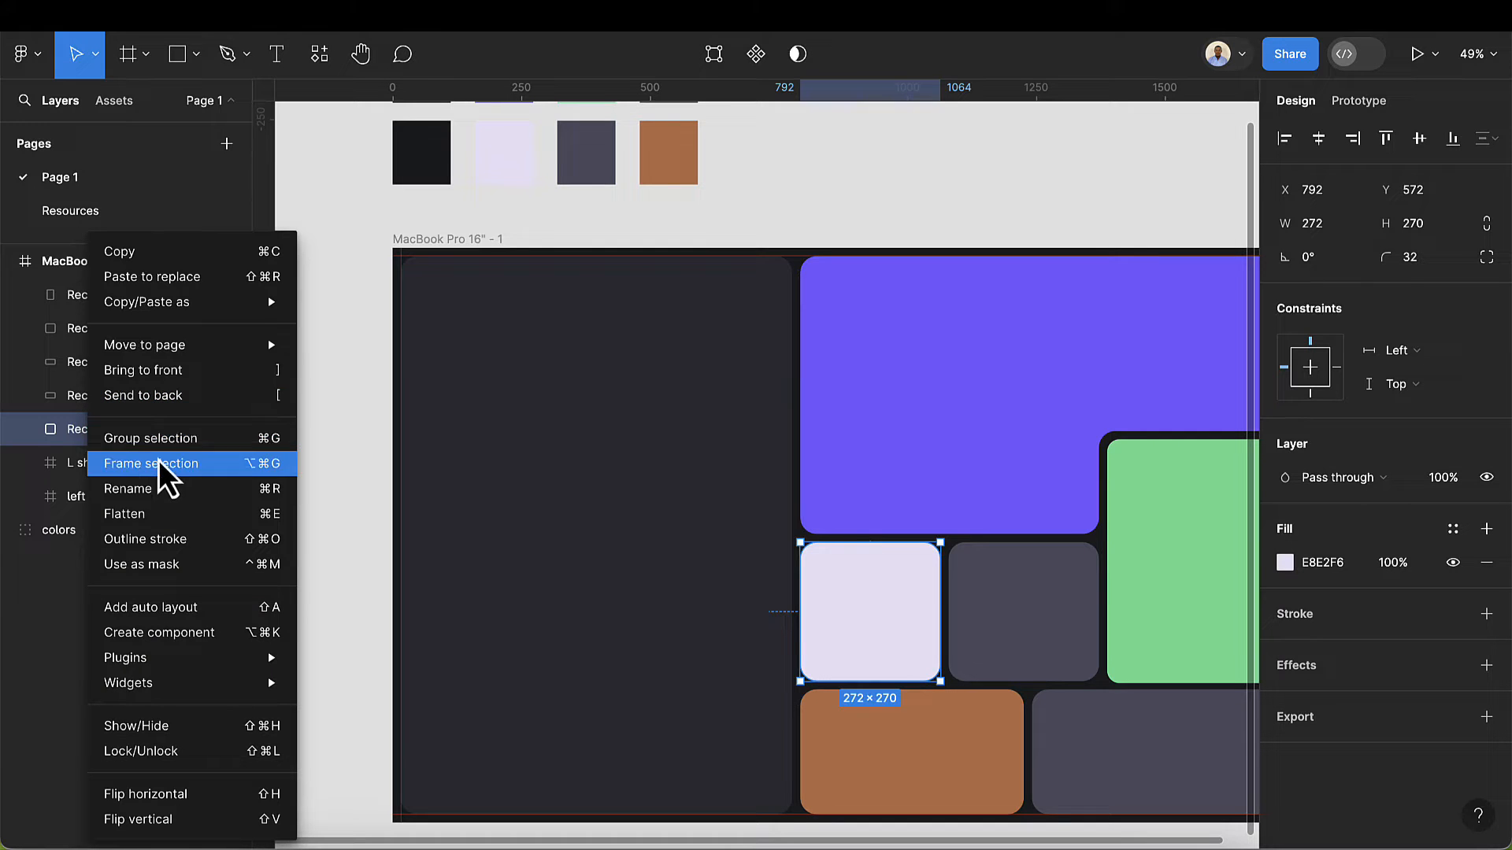
click(159, 461)
double_click(121, 432)
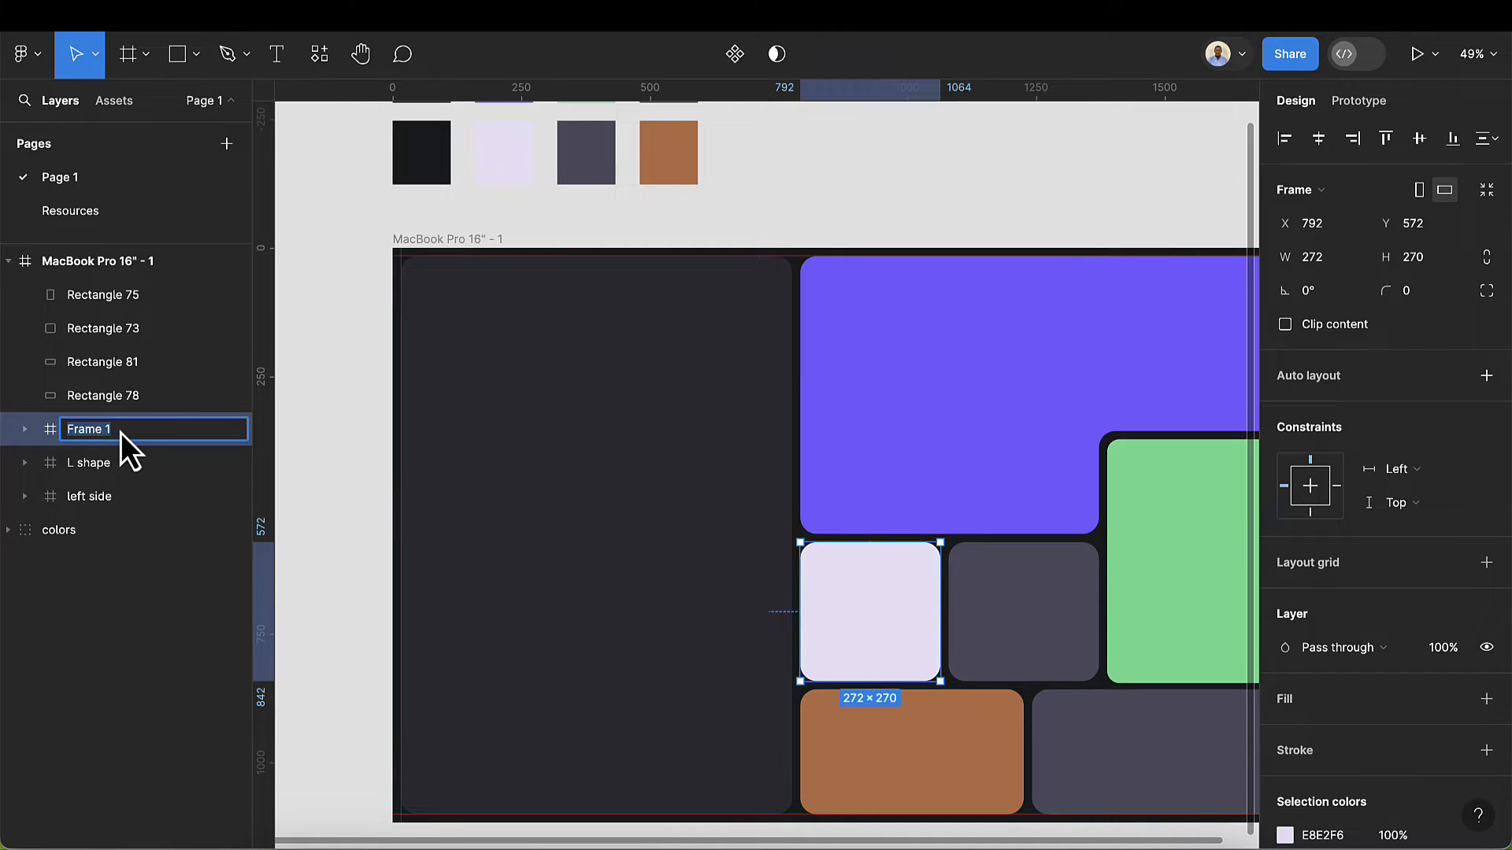
text(small)
key(Return)
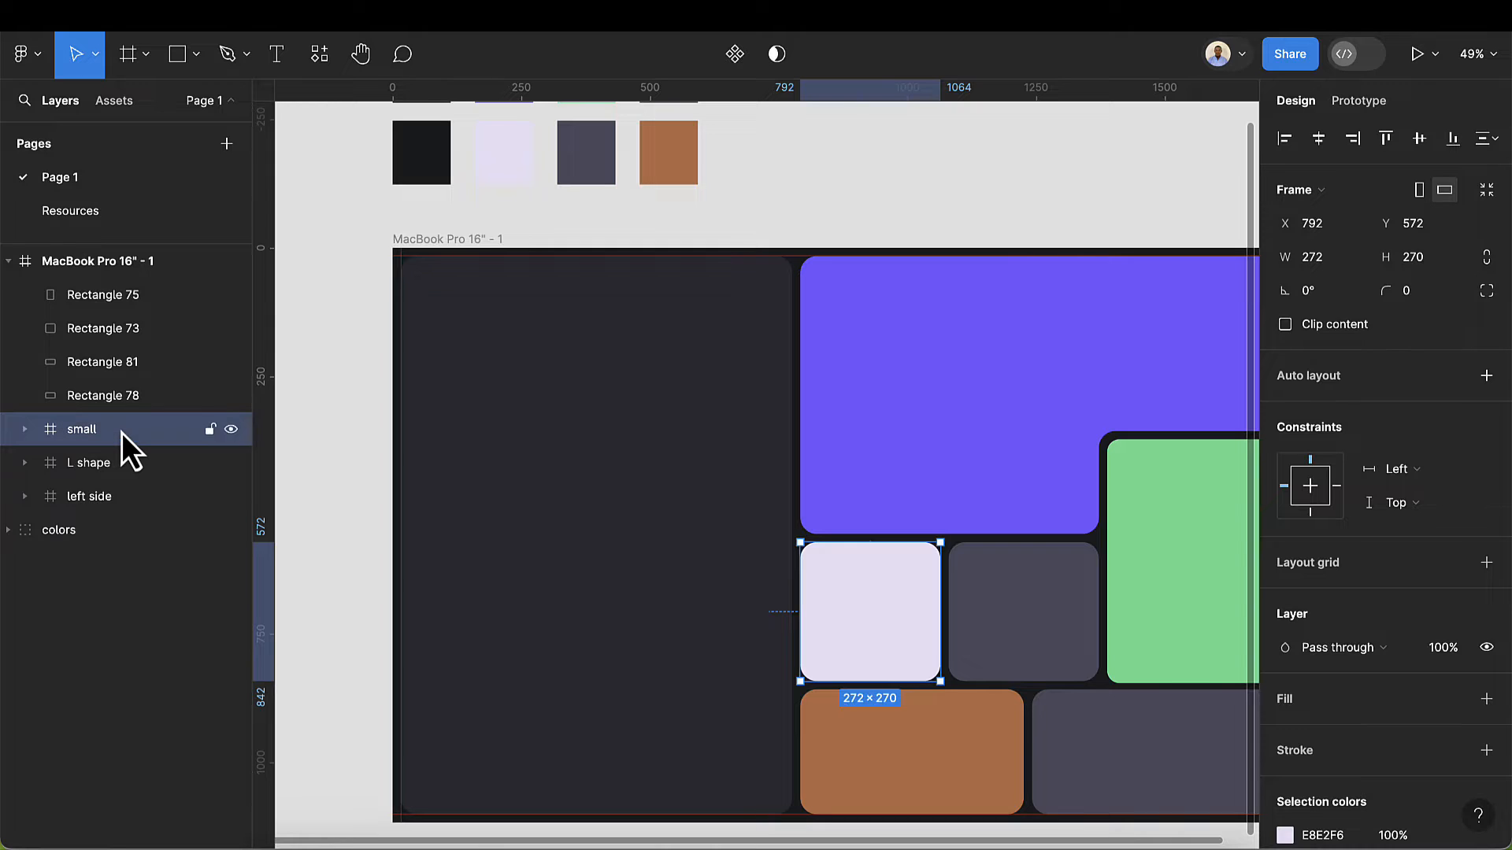
- Wrap the dark grey card beside it in a frame named 'small 2'
click(69, 402)
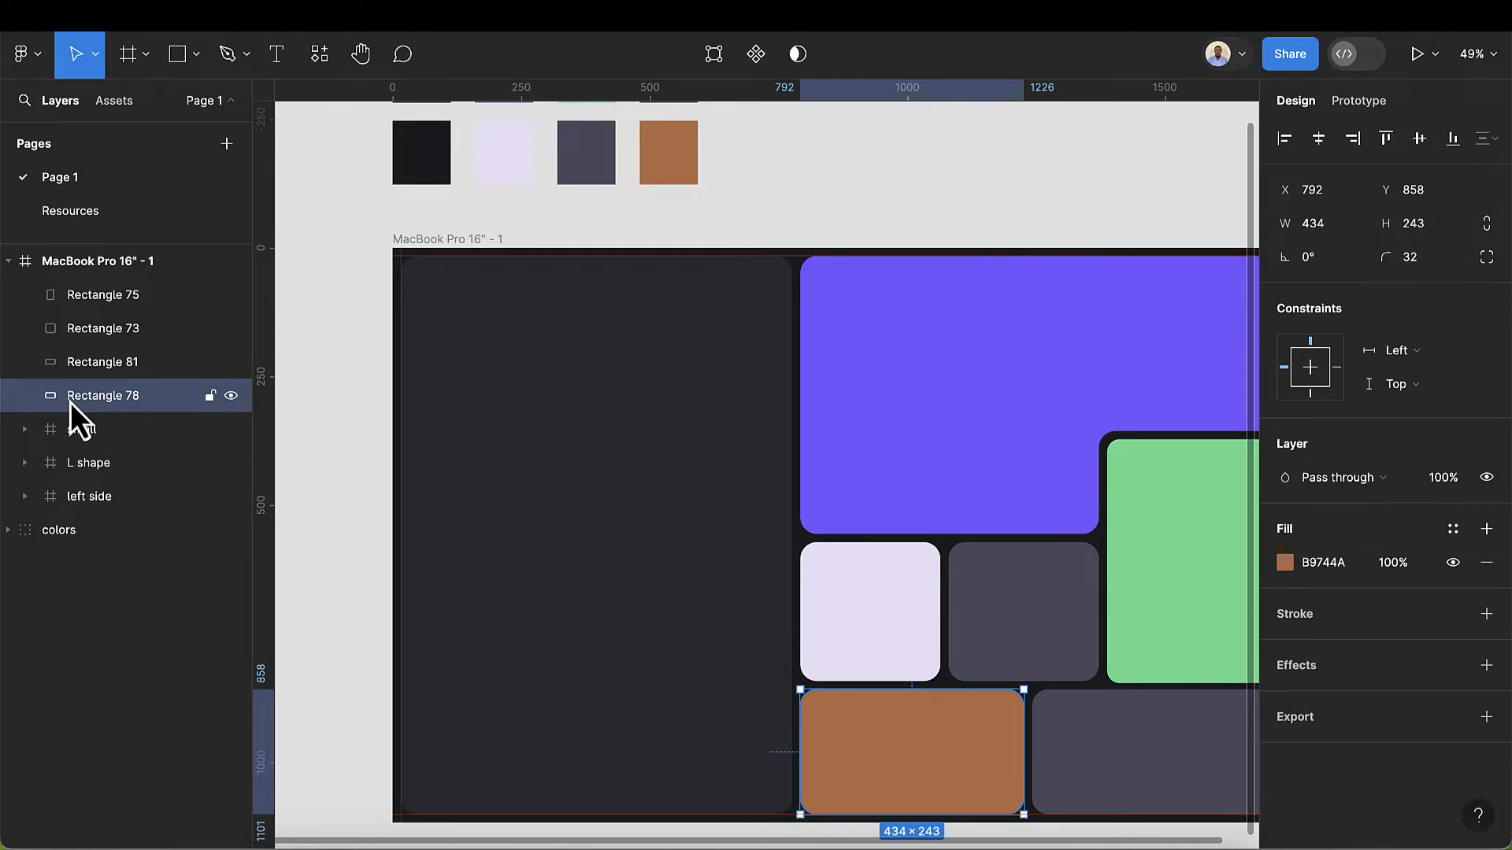
click(1018, 615)
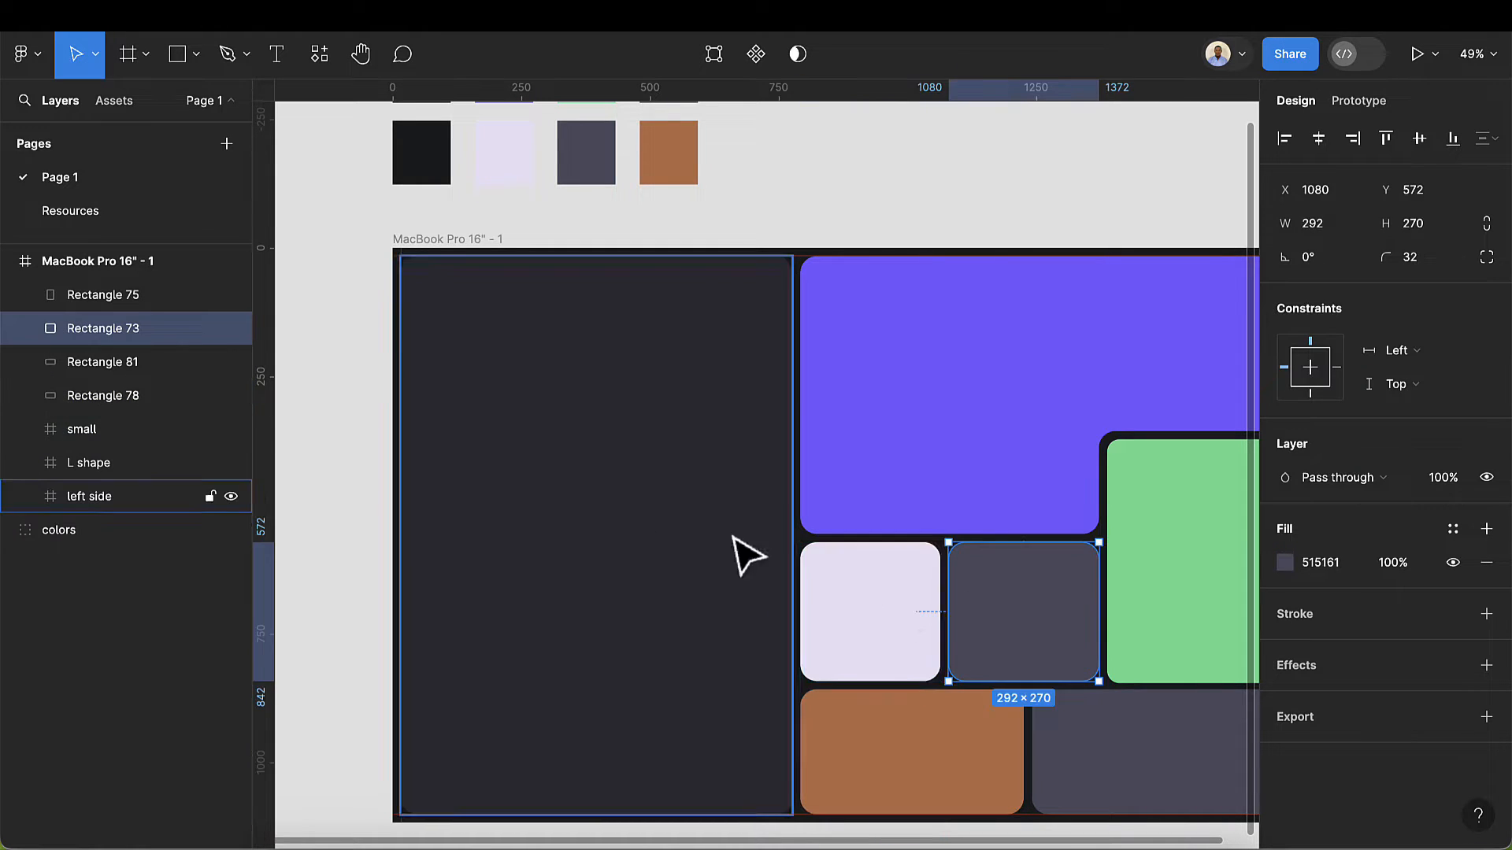
right_click(1030, 617)
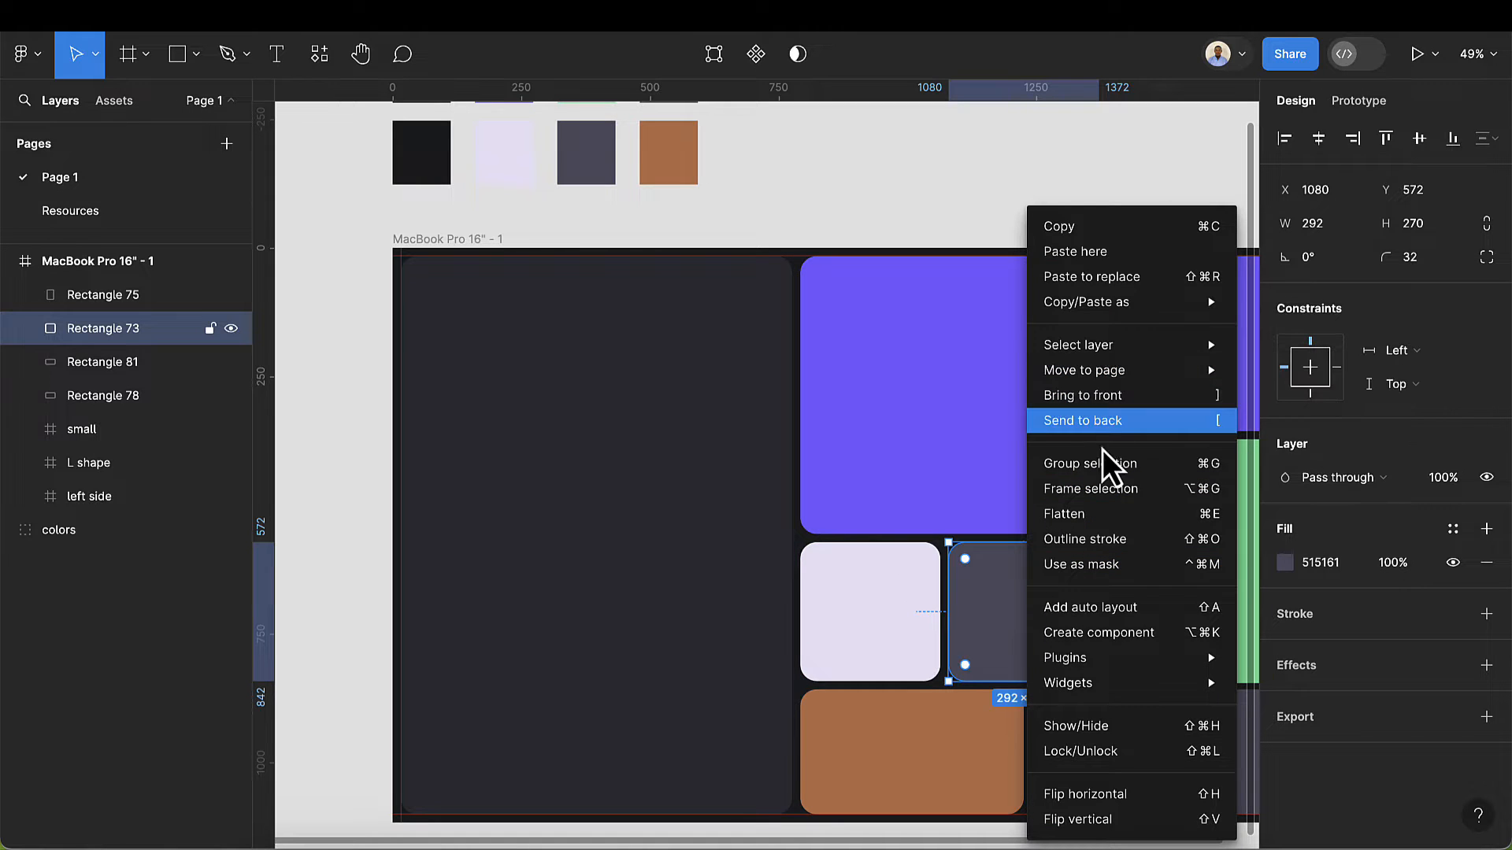
click(1106, 488)
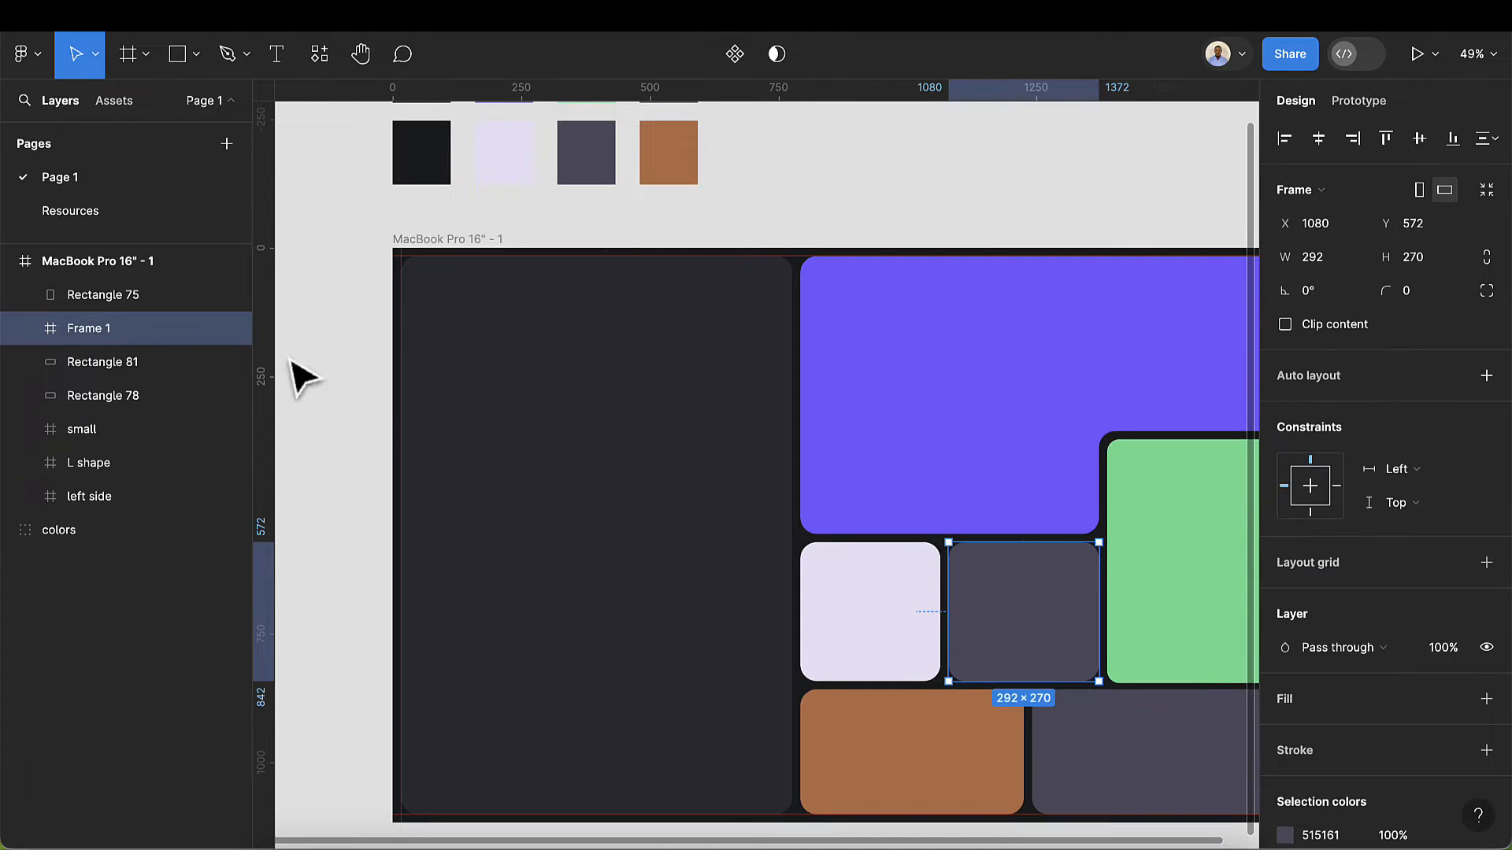
double_click(137, 342)
text(small 2)
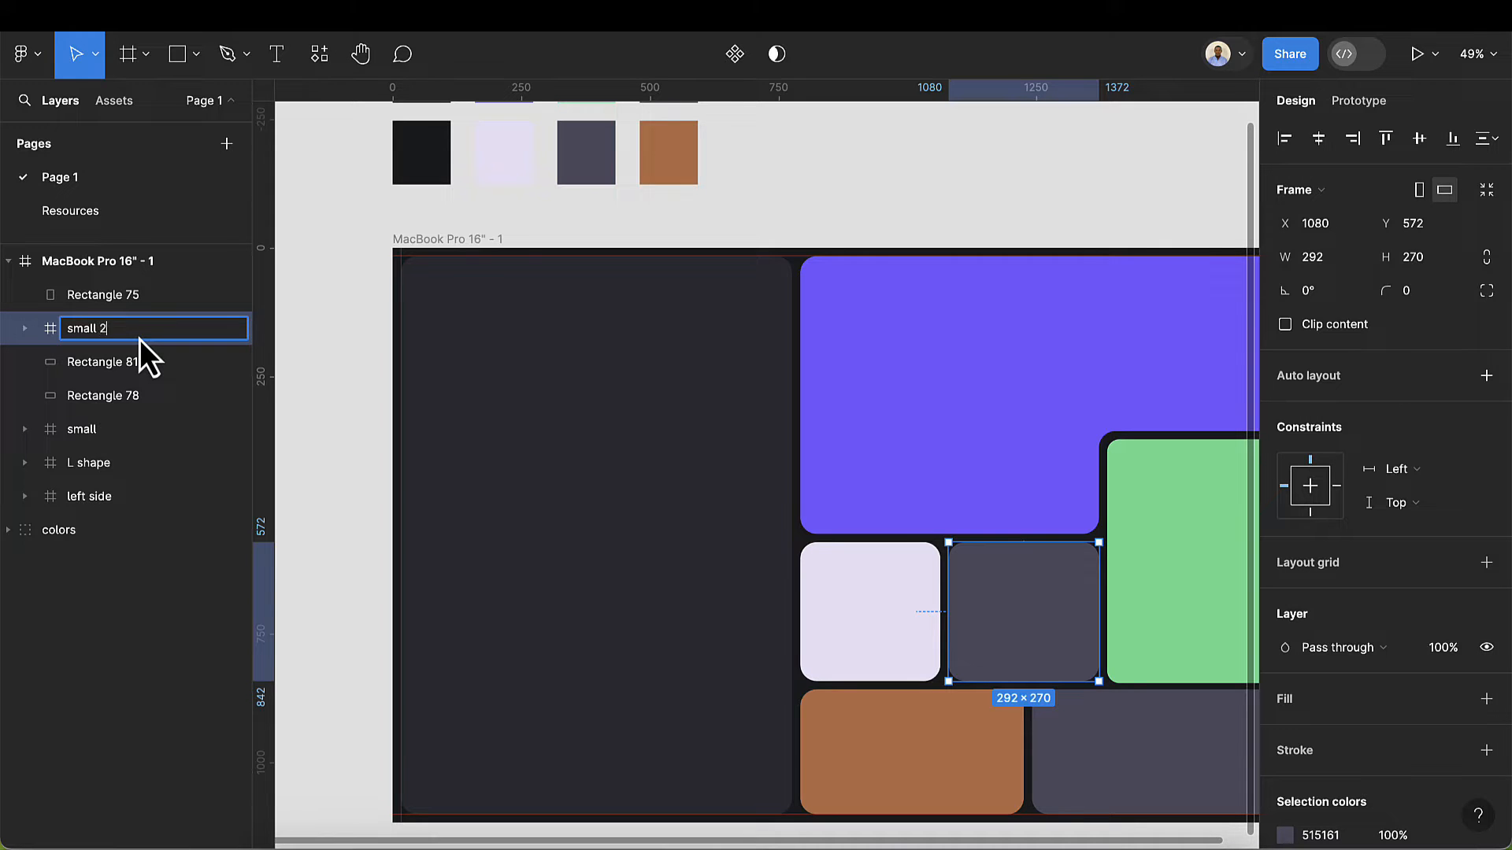
key(Return)
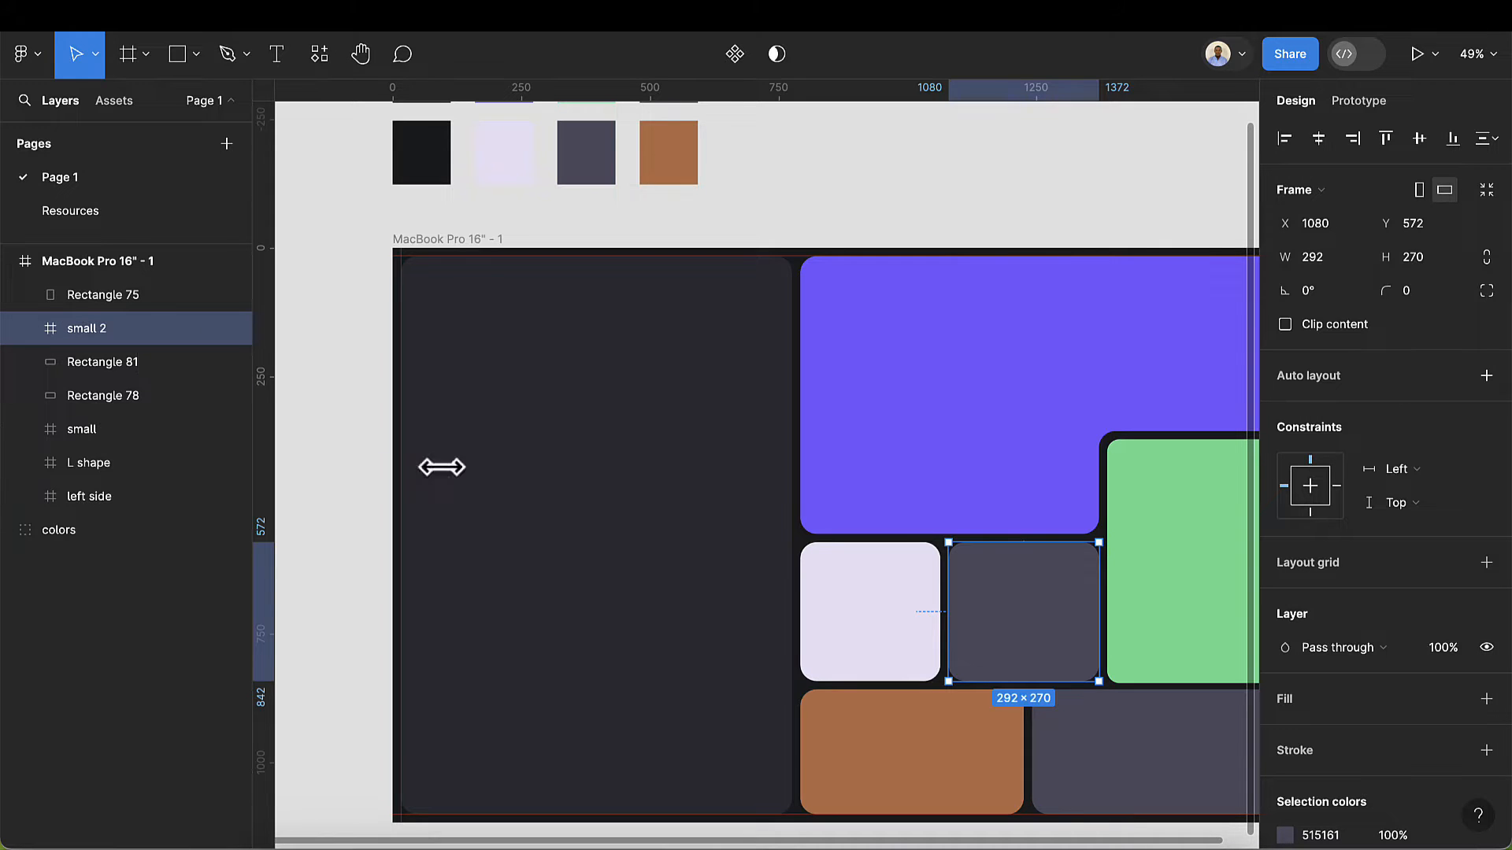
- Wrap the green card in a frame named 'long'
scroll(937, 515, right, 4)
click(1012, 534)
right_click(1013, 534)
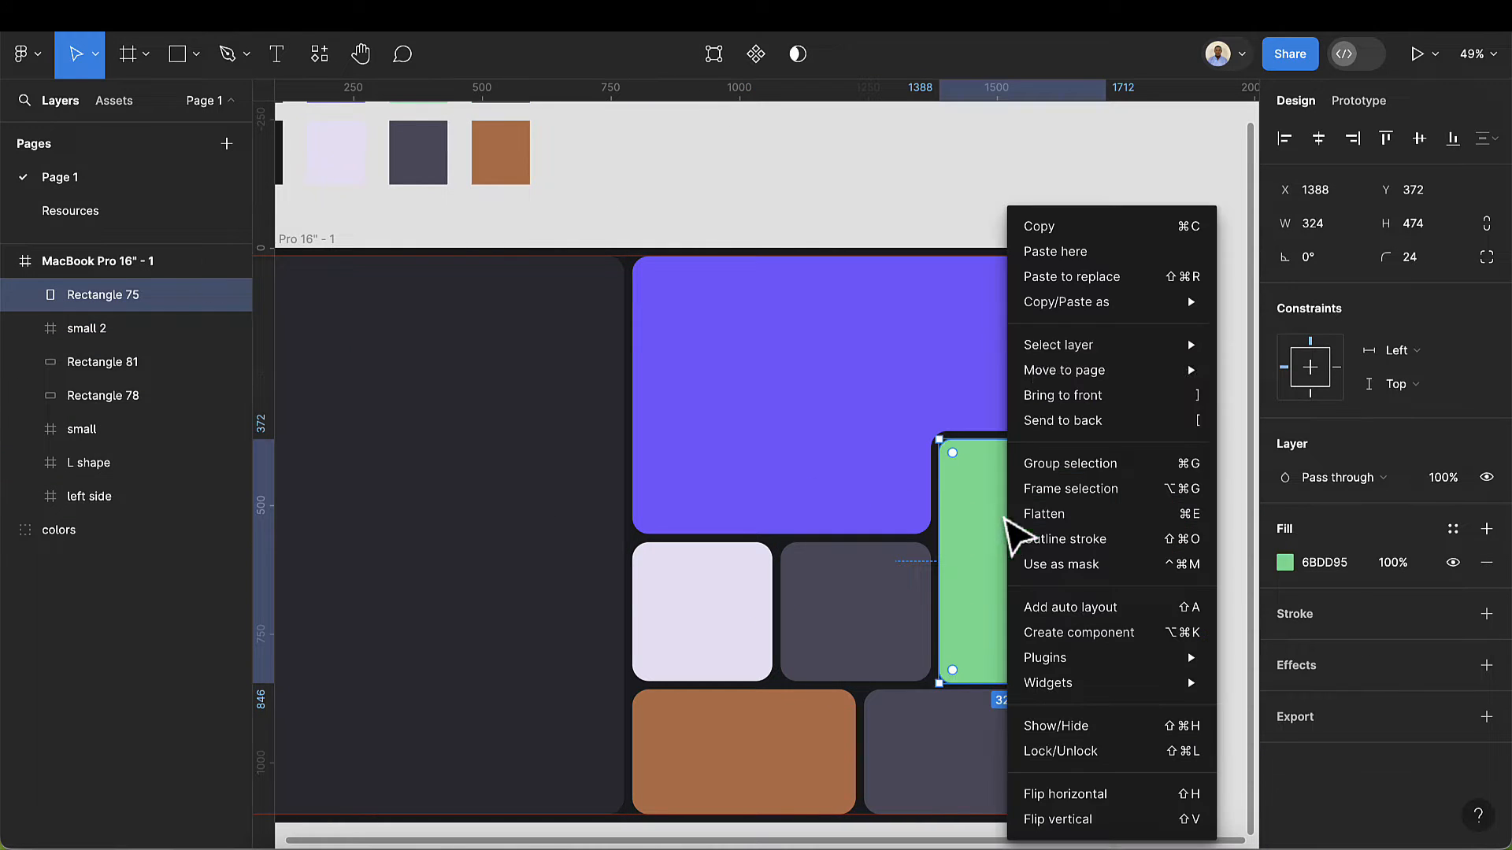
click(1062, 499)
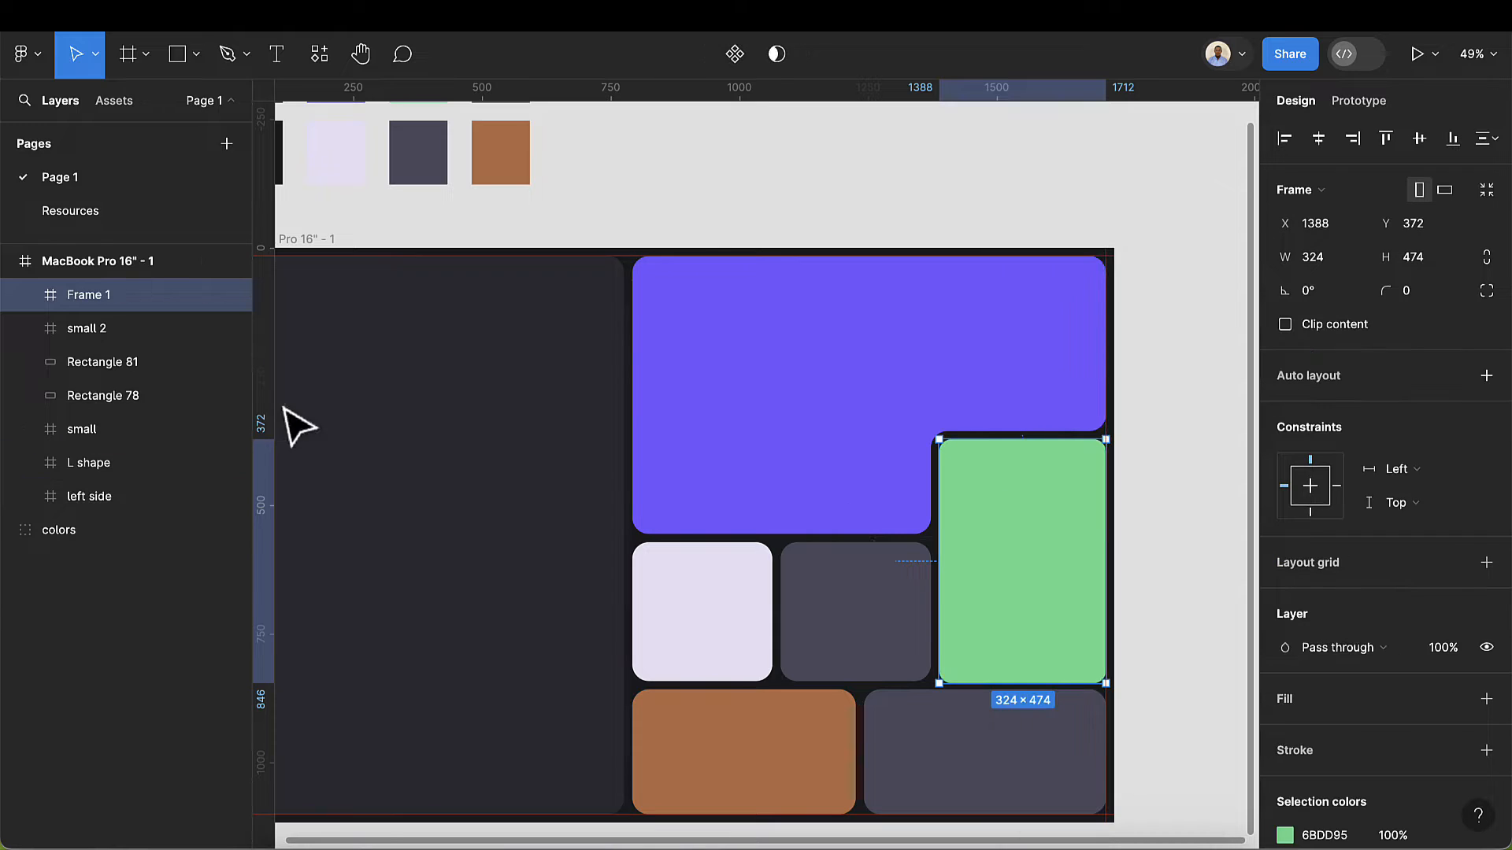
double_click(104, 301)
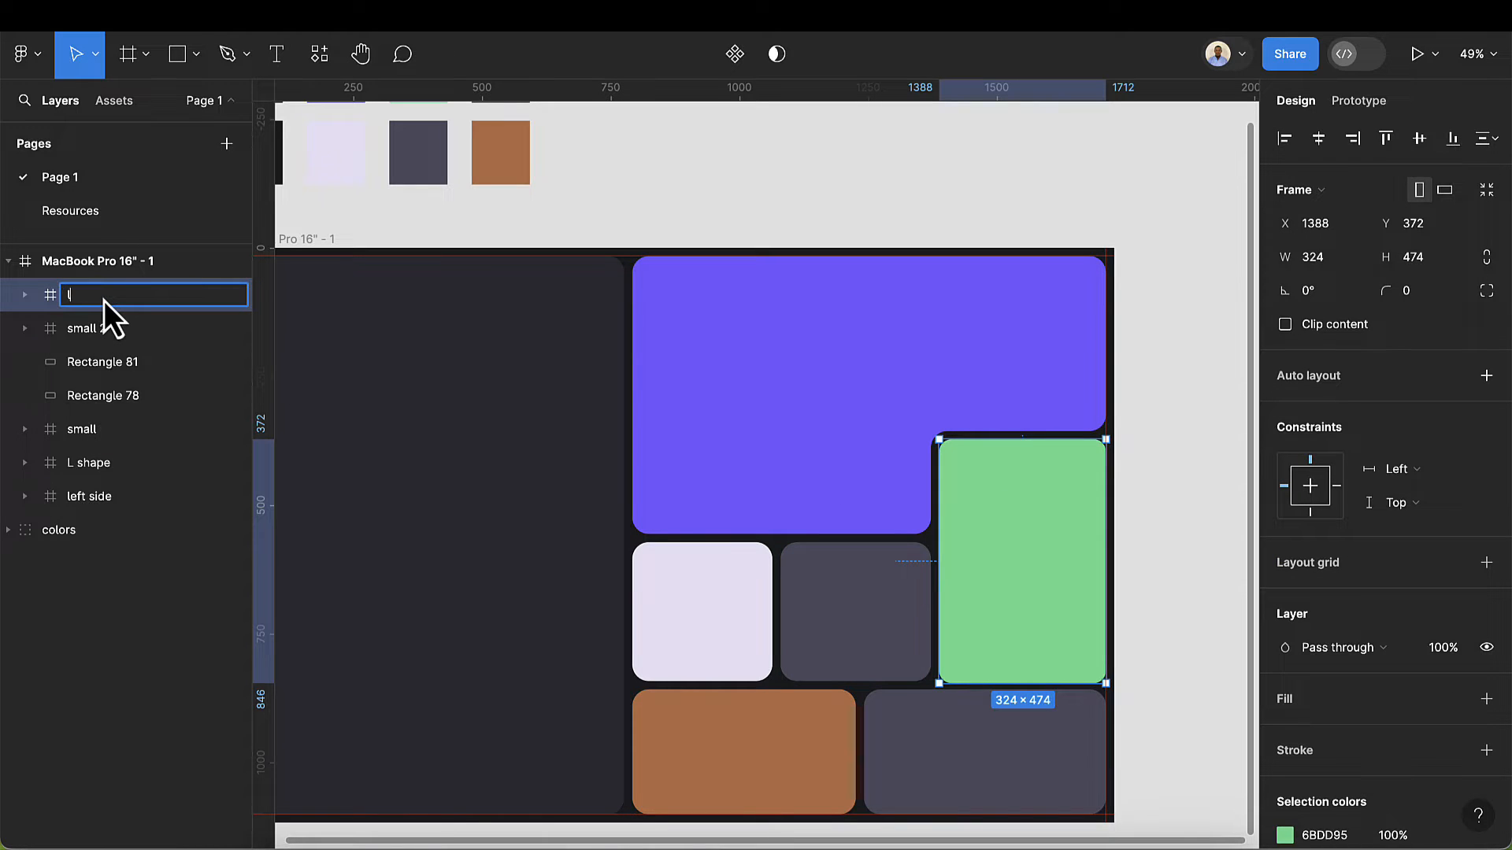
key(Return)
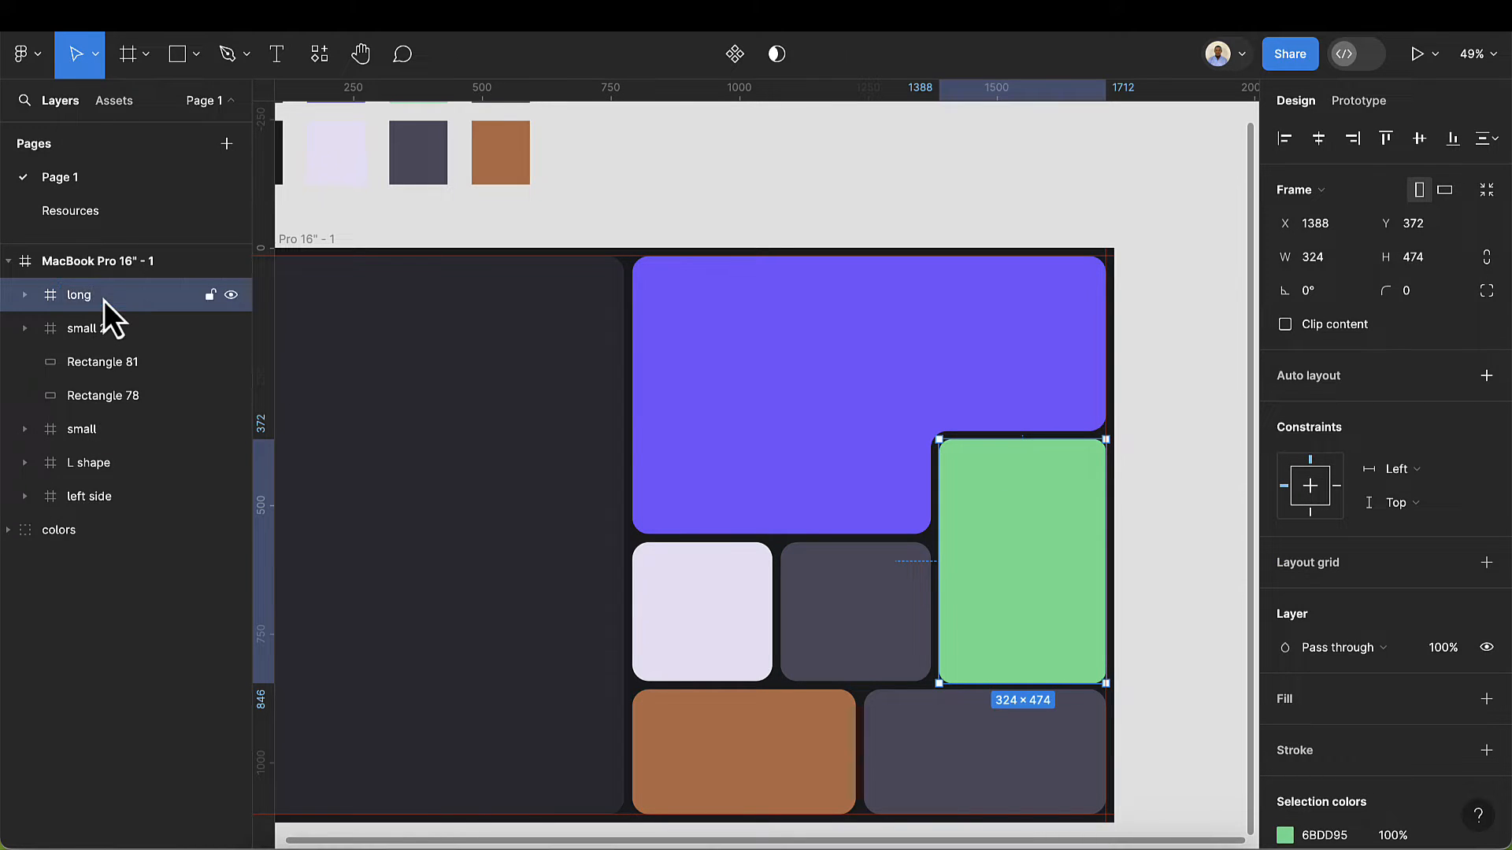
- Wrap the brown card in a frame named 'big 1'
click(712, 744)
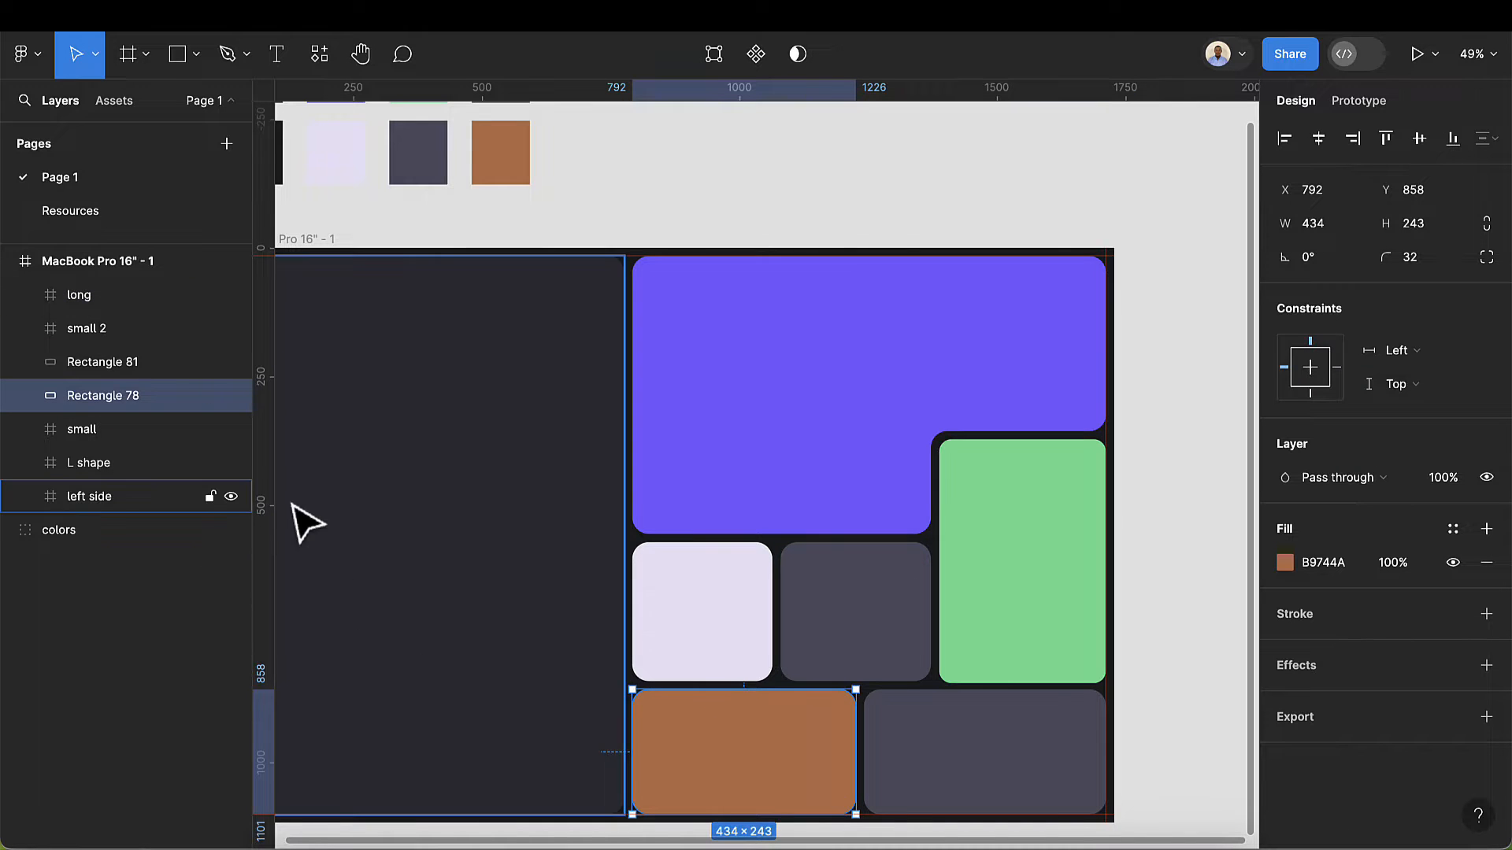
right_click(93, 398)
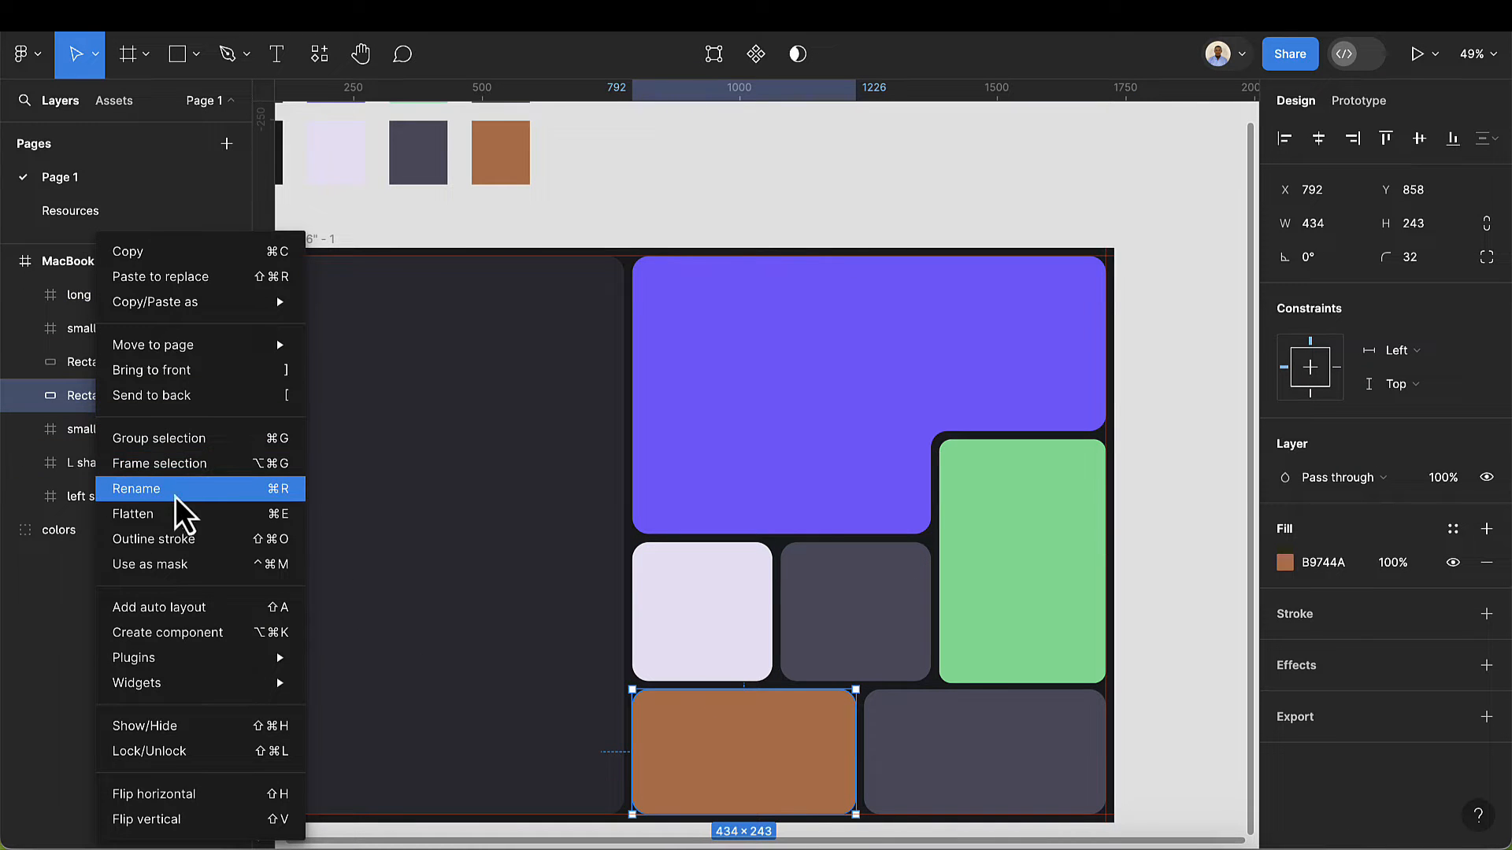
click(177, 465)
double_click(128, 397)
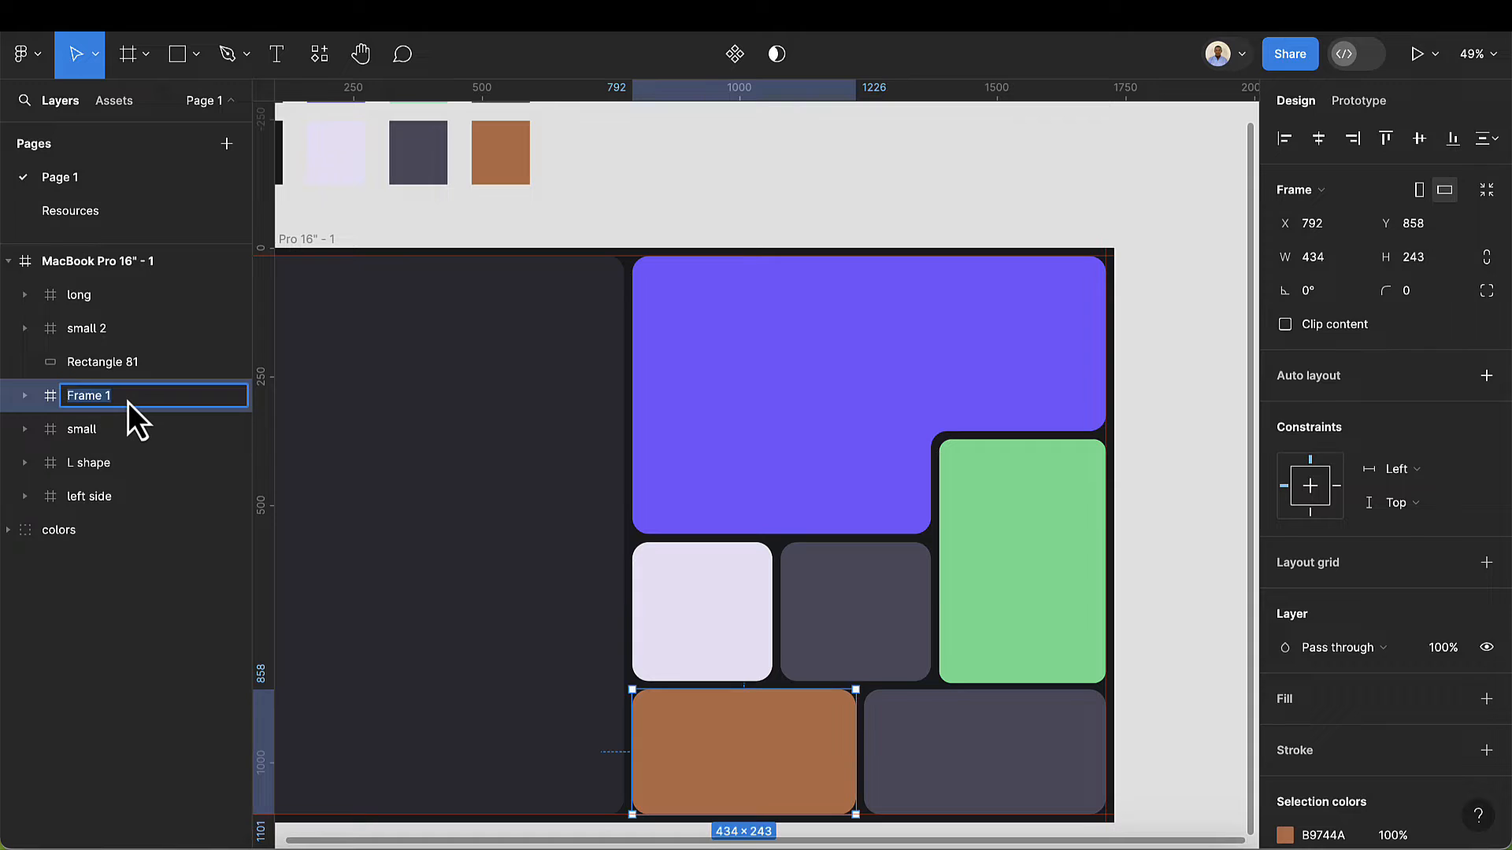
text(big 1)
key(Return)
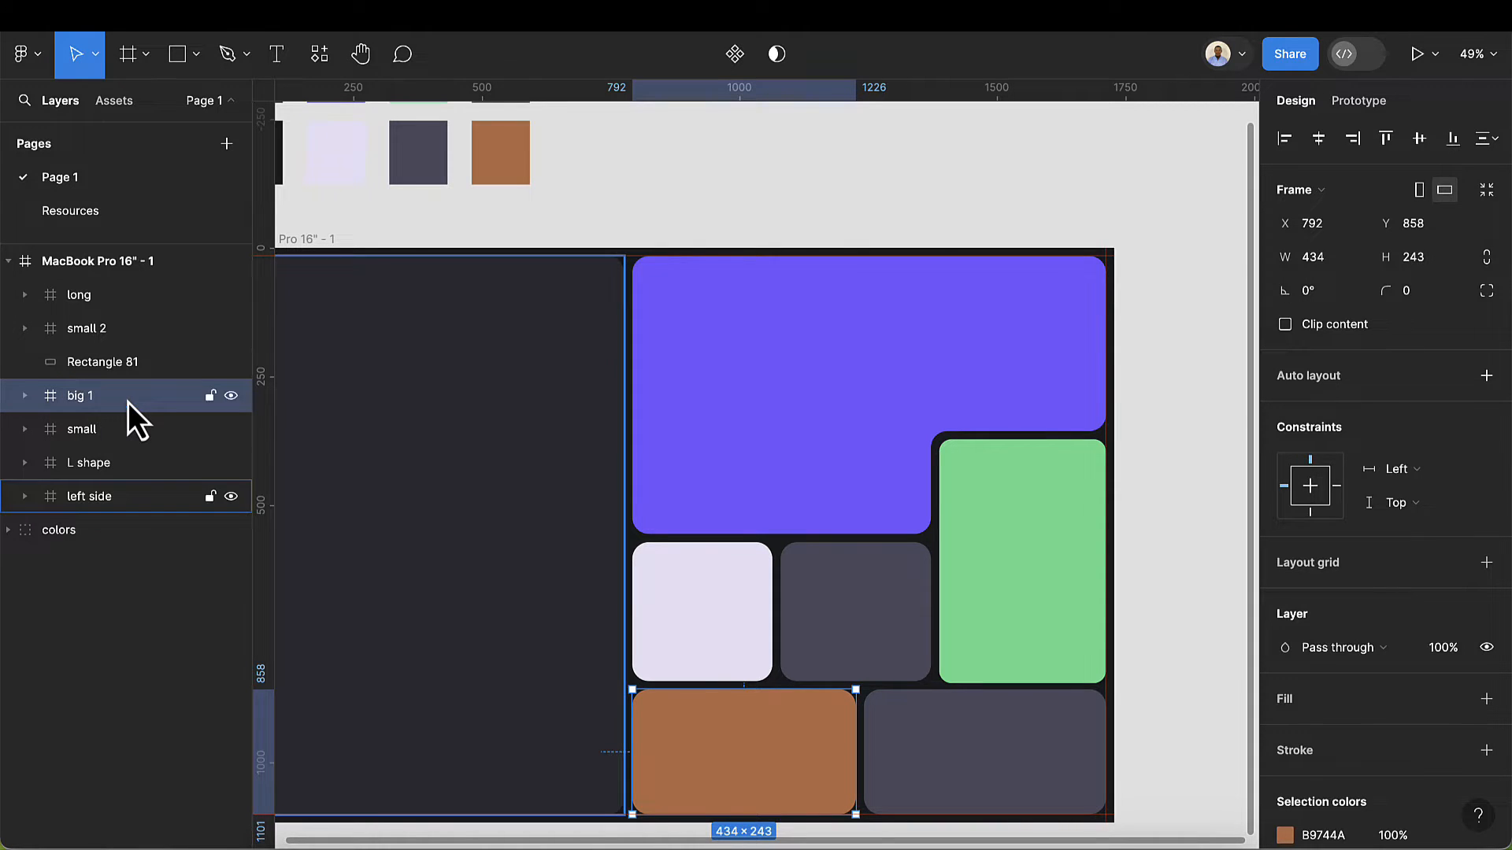
- Wrap the dark bottom-right card in a frame named 'big 2'
click(1012, 796)
right_click(1000, 776)
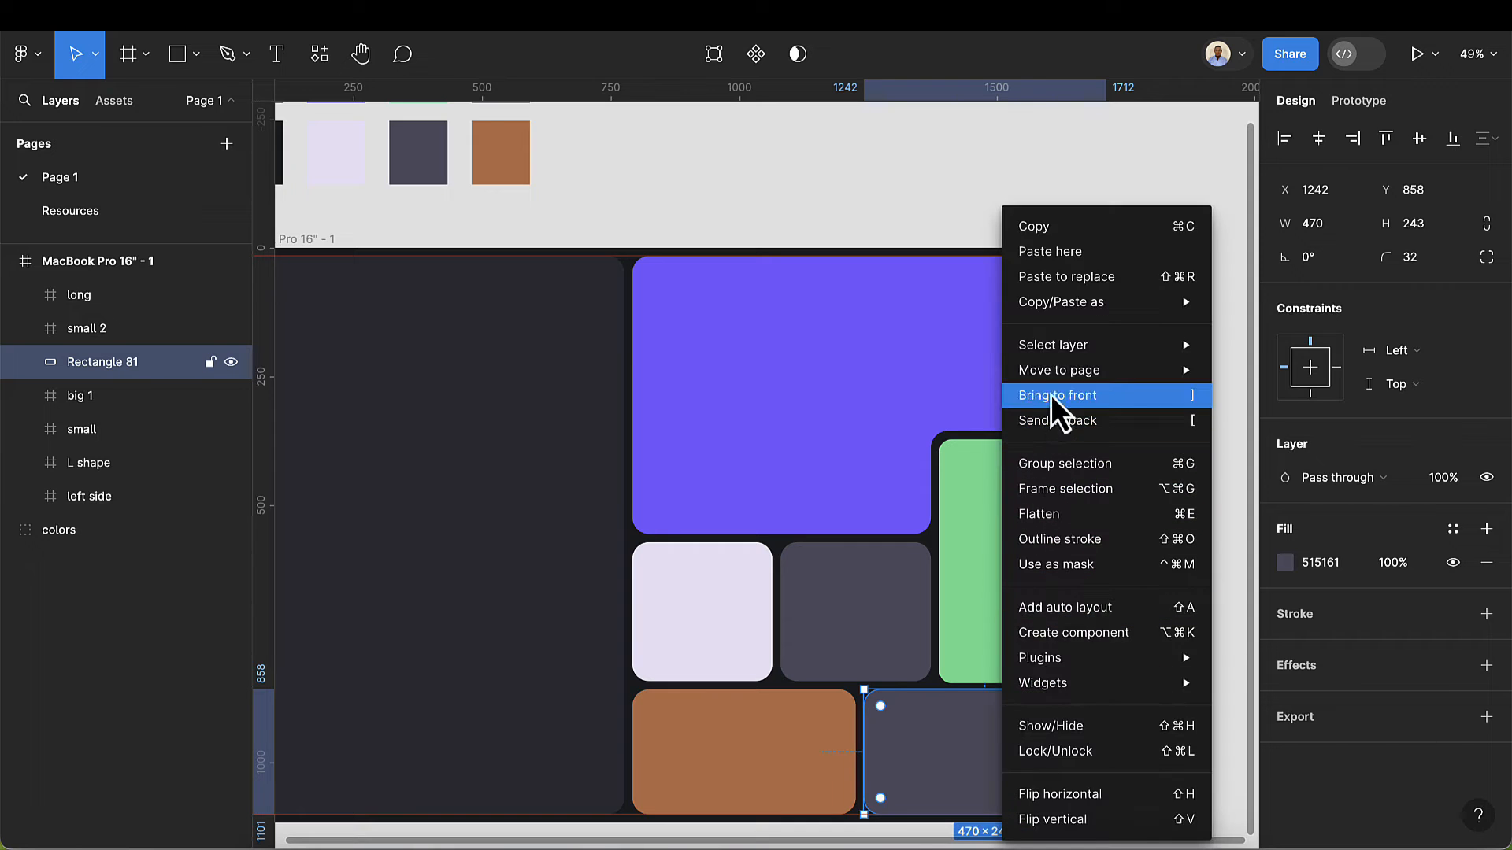
click(1055, 495)
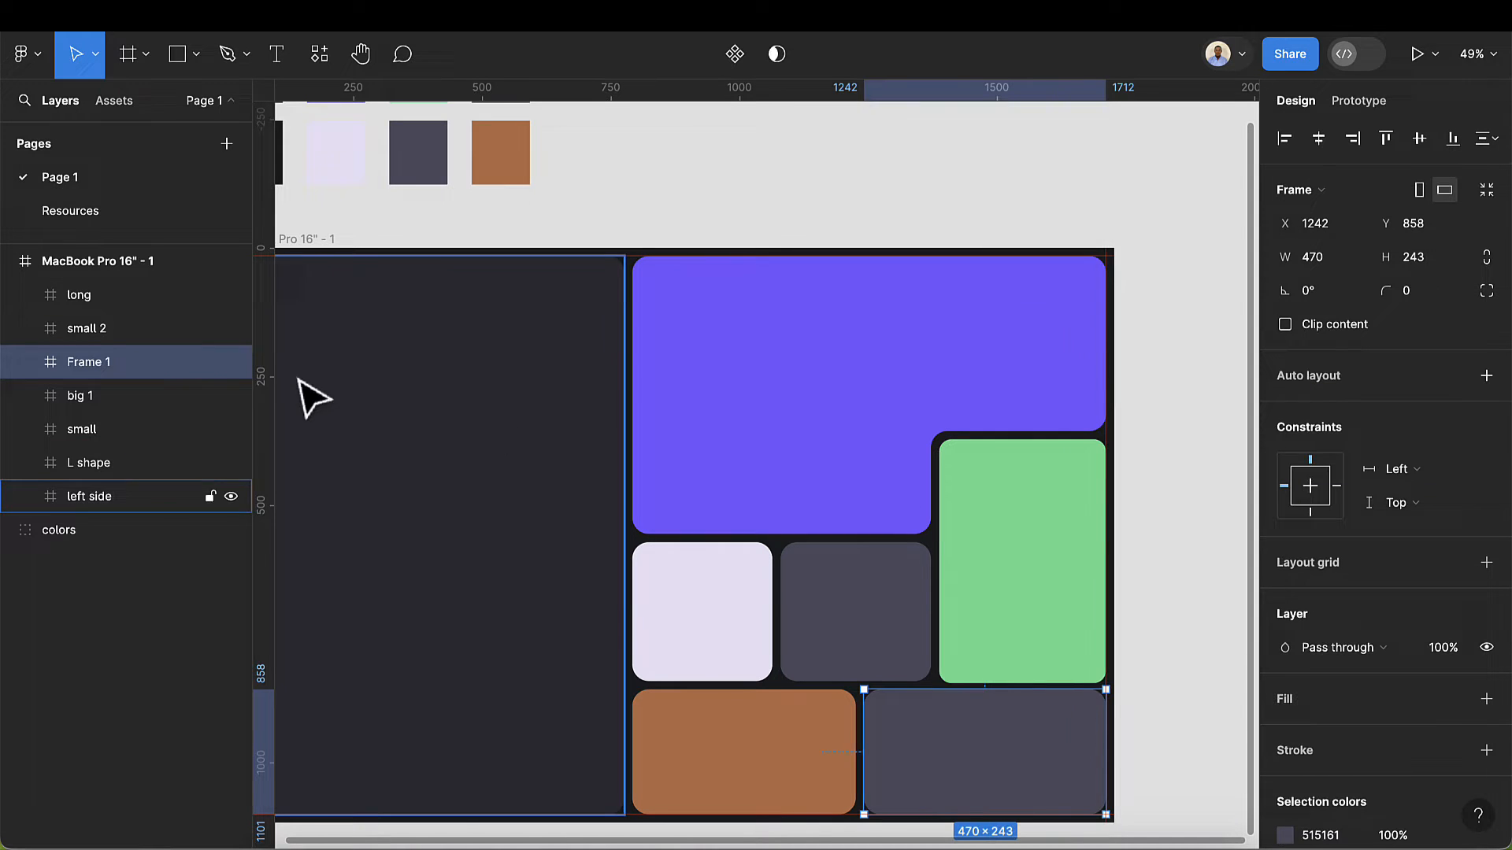
double_click(126, 360)
text(b)
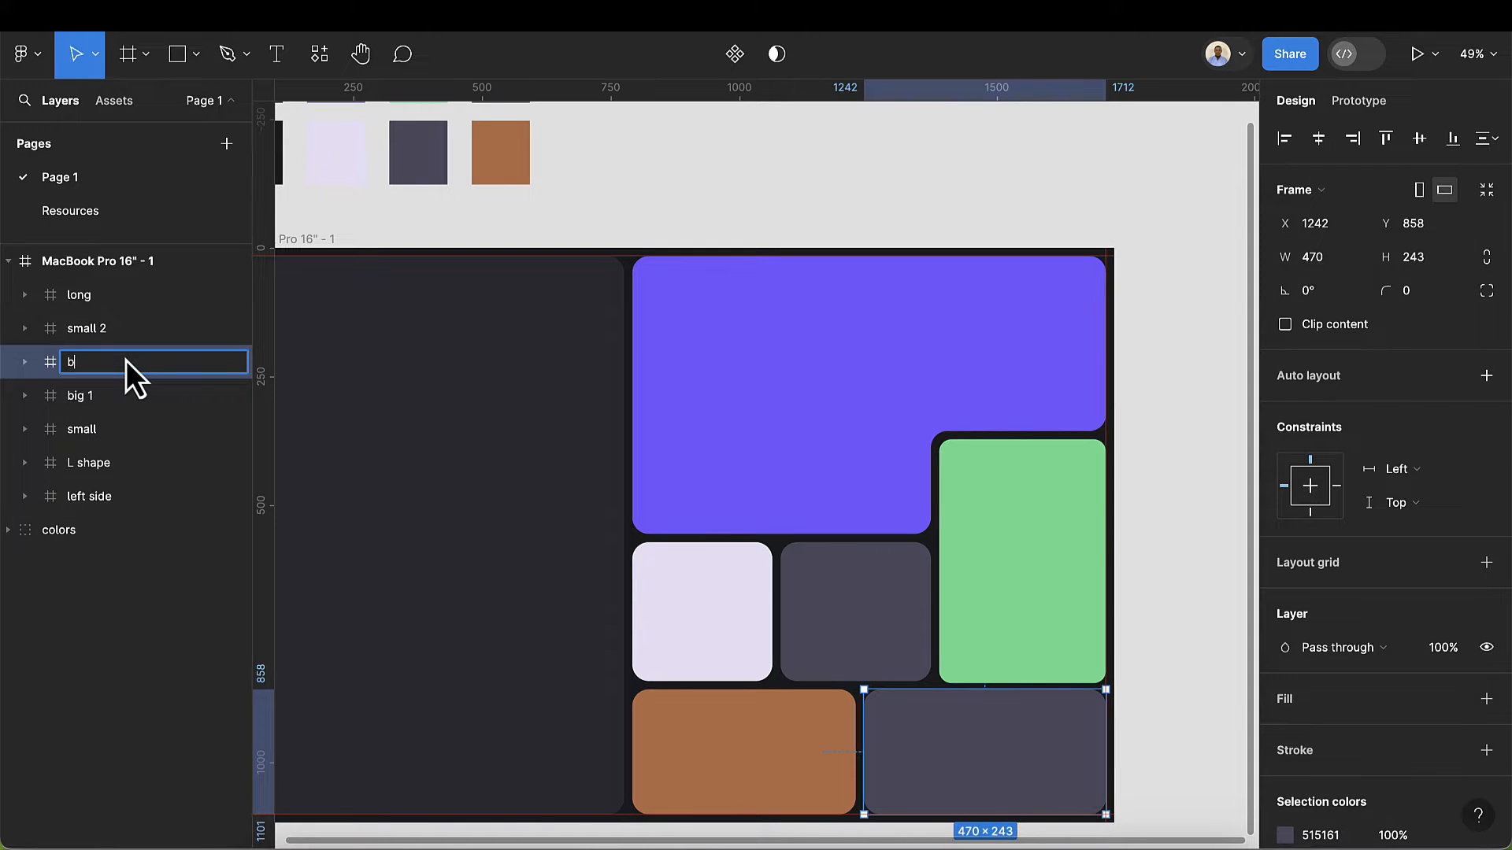
text(ig 2)
key(Return)
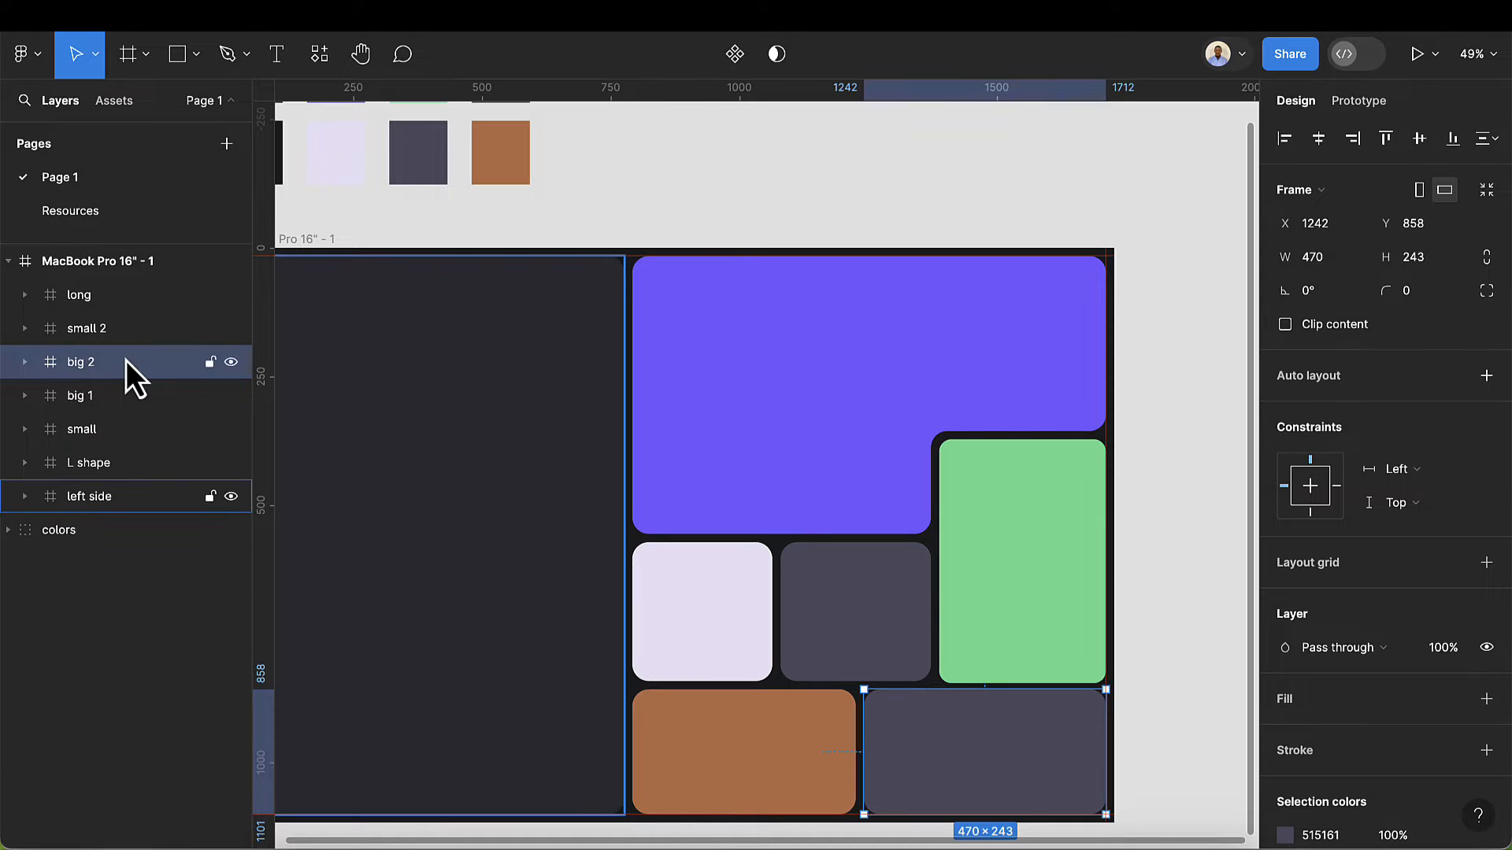
scroll(543, 512, down, 5)
scroll(563, 504, left, 4)
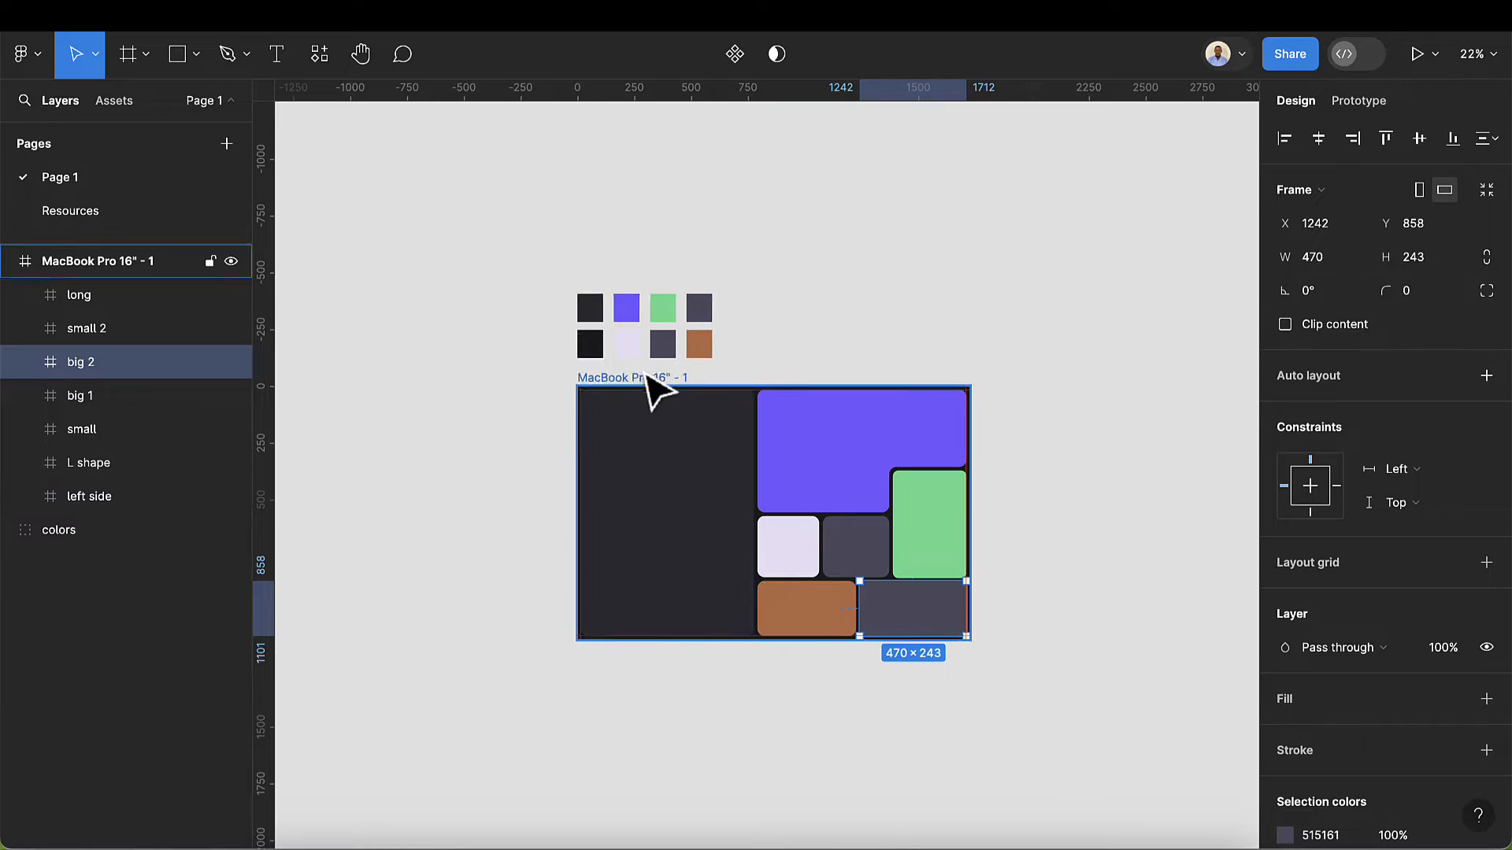
scroll(675, 450, up, 2)
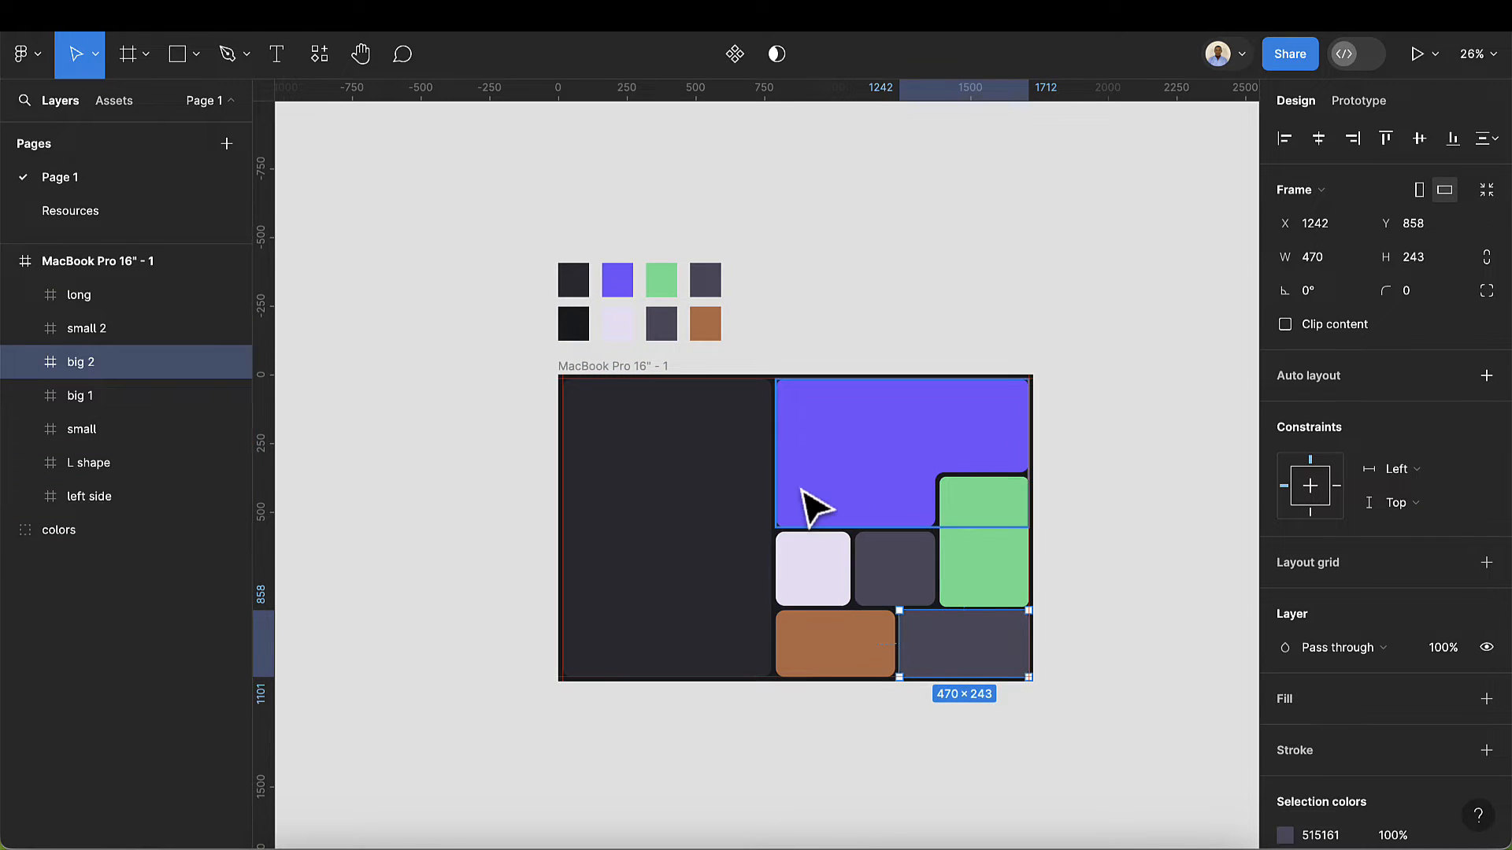
scroll(810, 499, up, 1)
scroll(887, 527, up, 1)
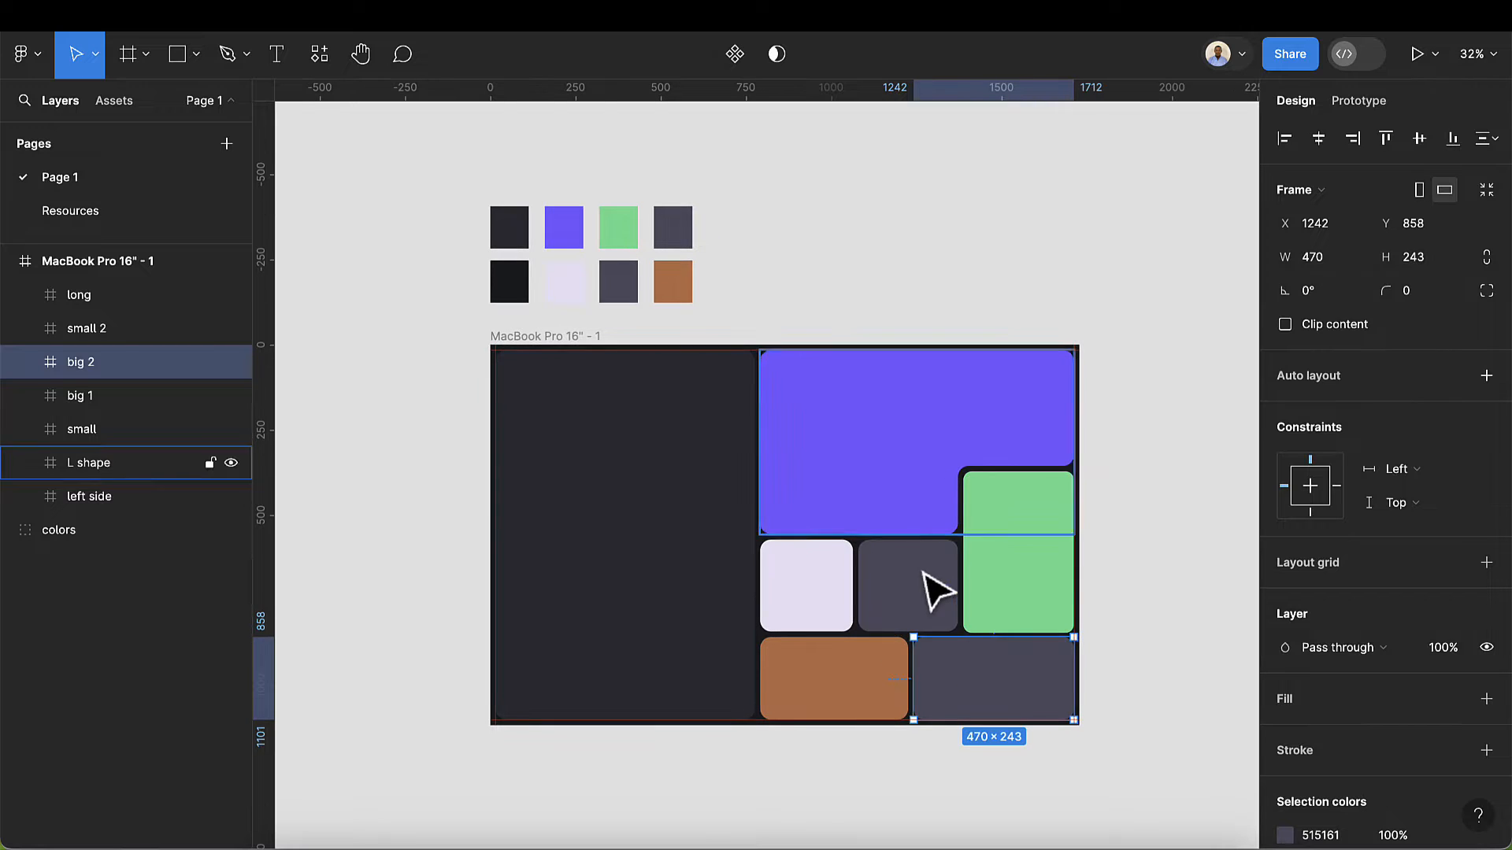
click(933, 329)
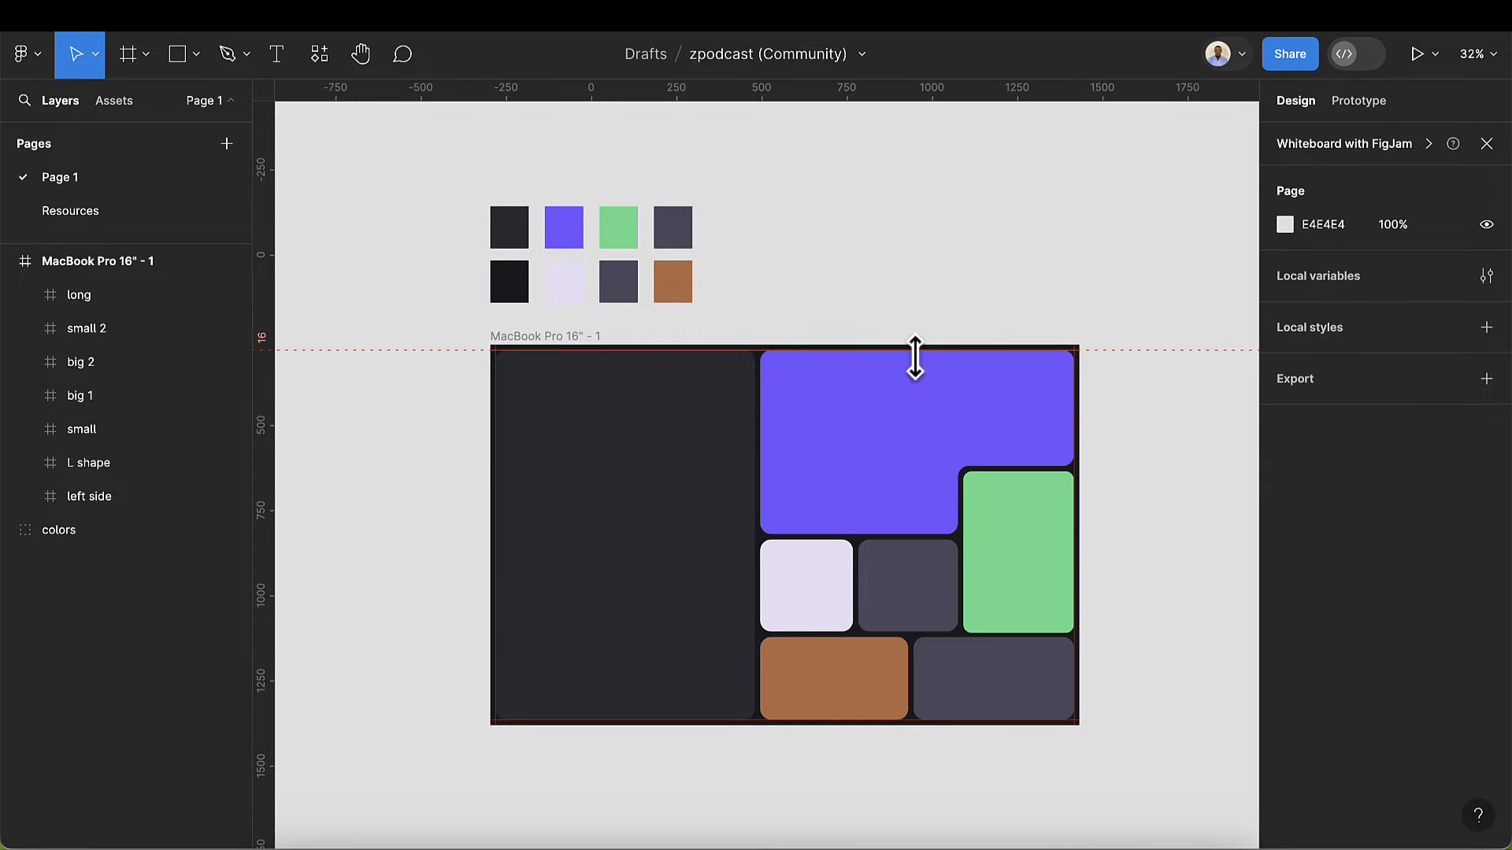
scroll(914, 331, up, 2)
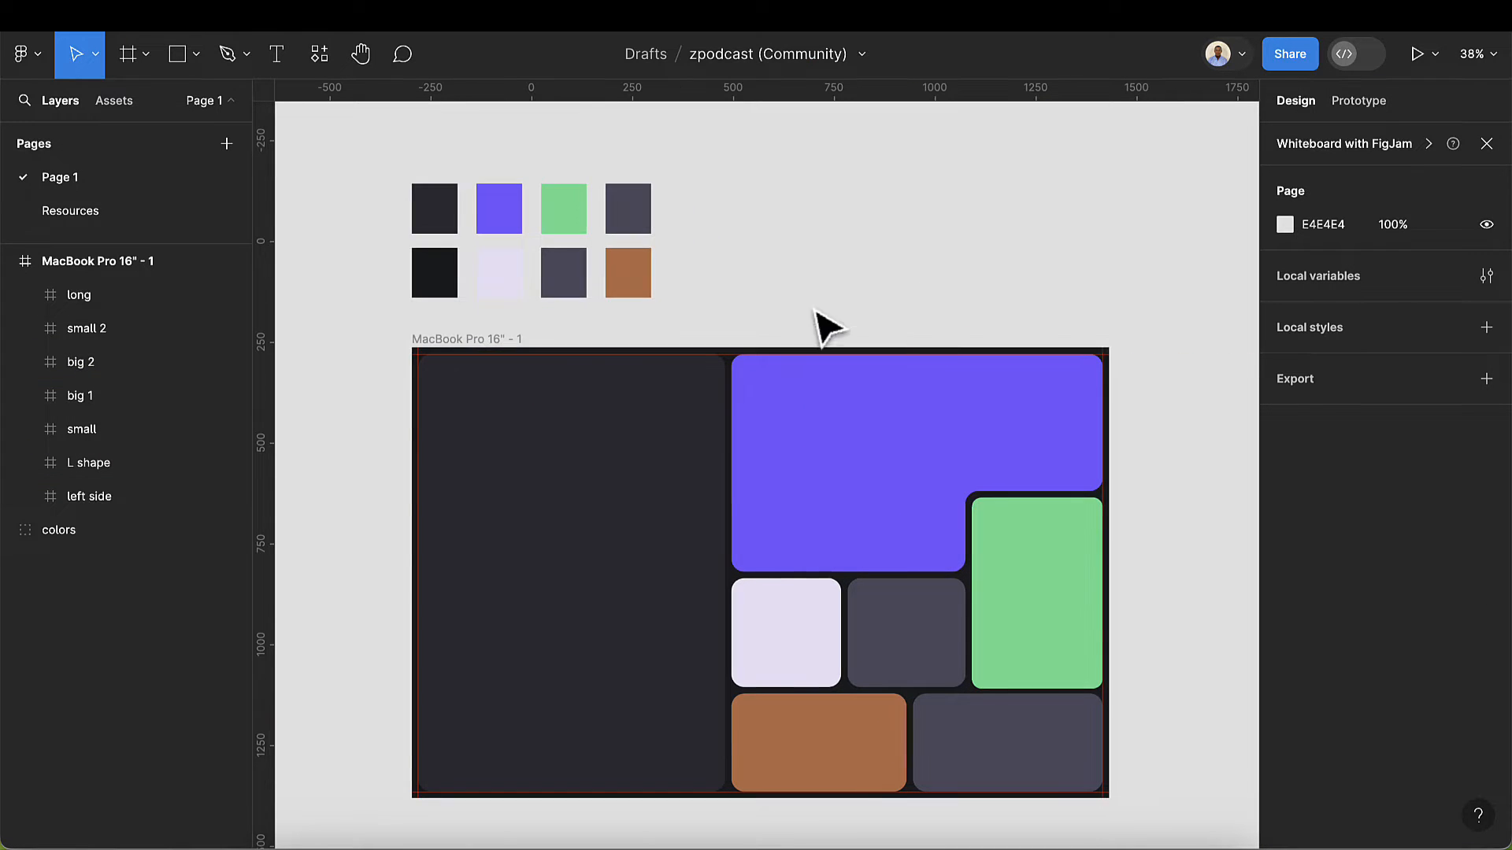
- Bring Section 2 of people photos from the Resources page onto Page 1
click(115, 213)
scroll(646, 276, down, 3)
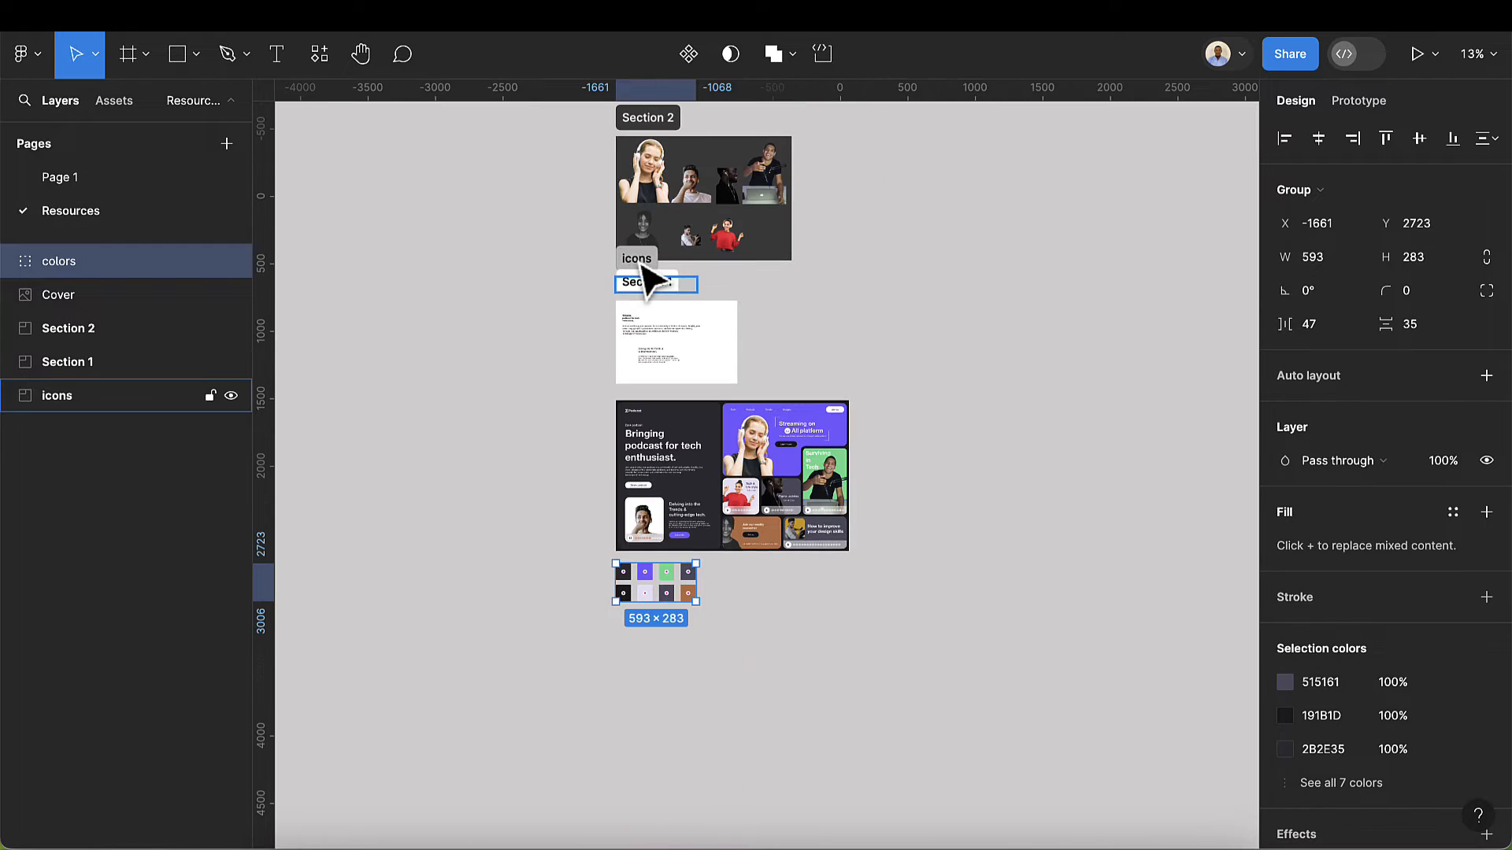
click(648, 122)
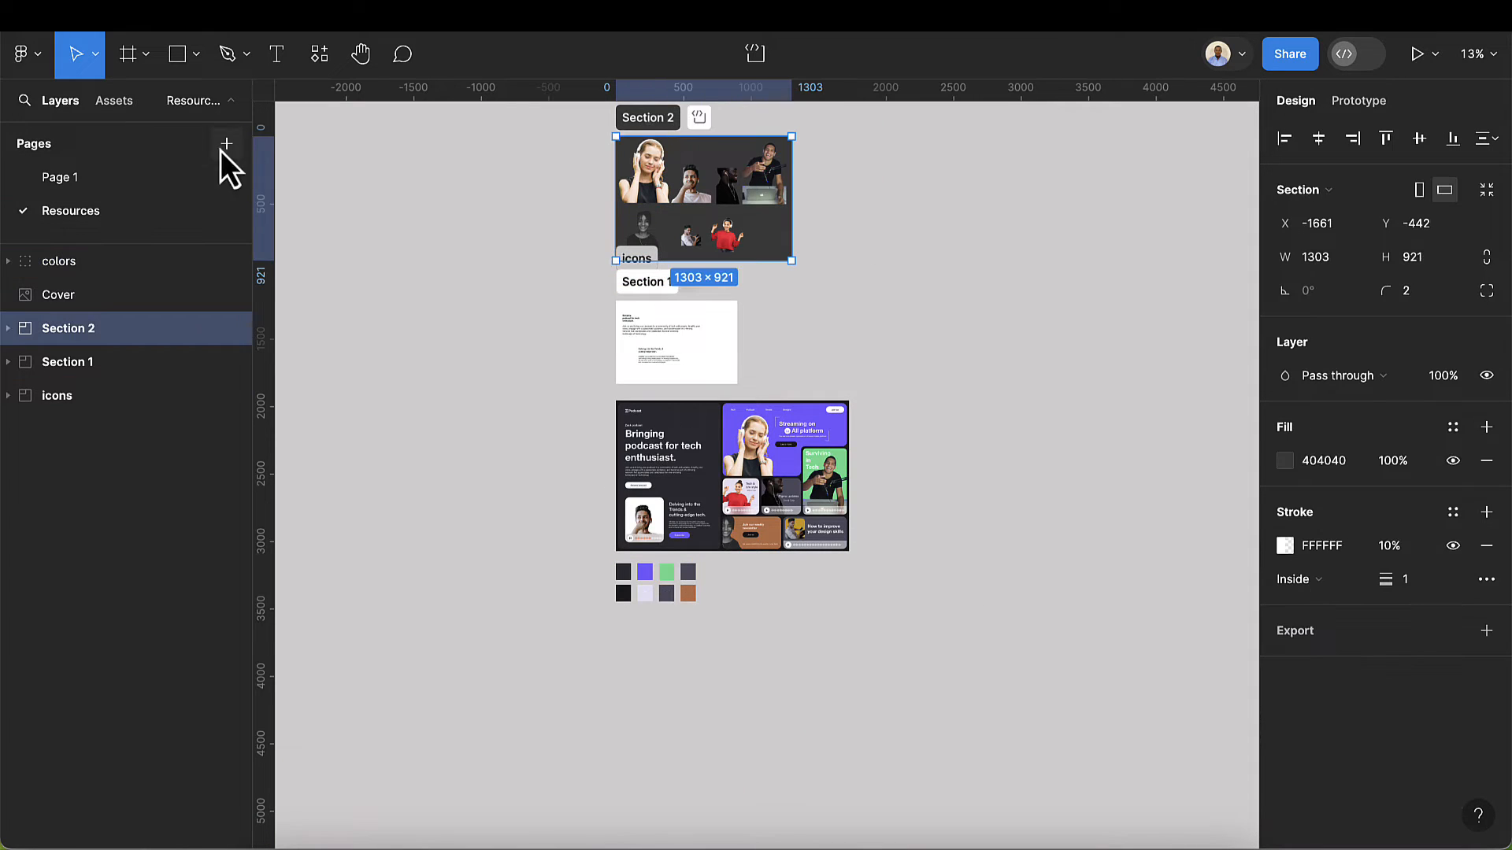
click(105, 176)
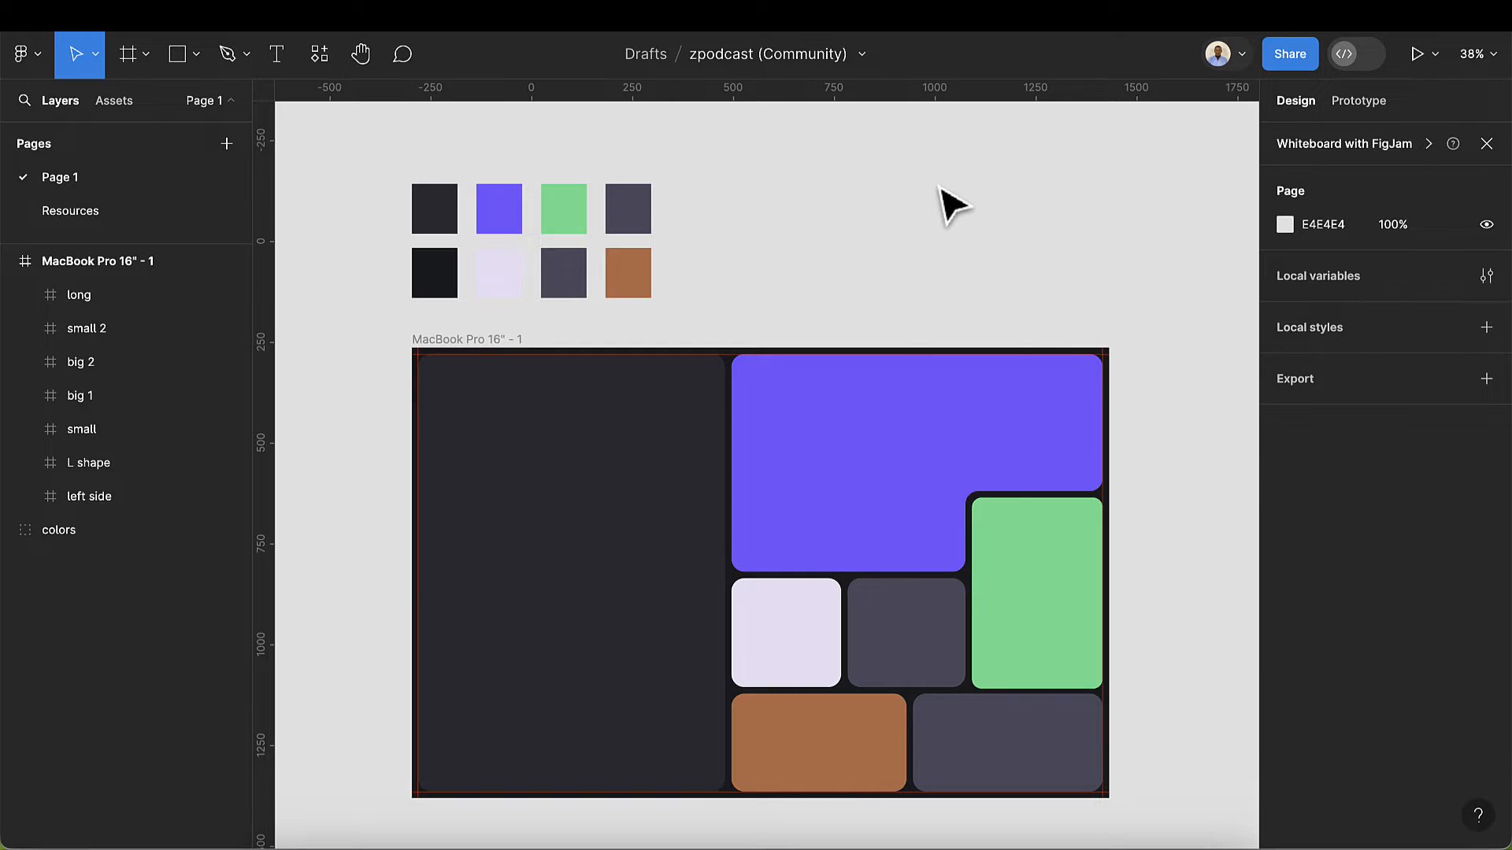
key(ctrl+v)
- Place the photo section up beside the MacBook frame and select the woman-with-headphones photo
scroll(797, 406, down, 2)
click(855, 311)
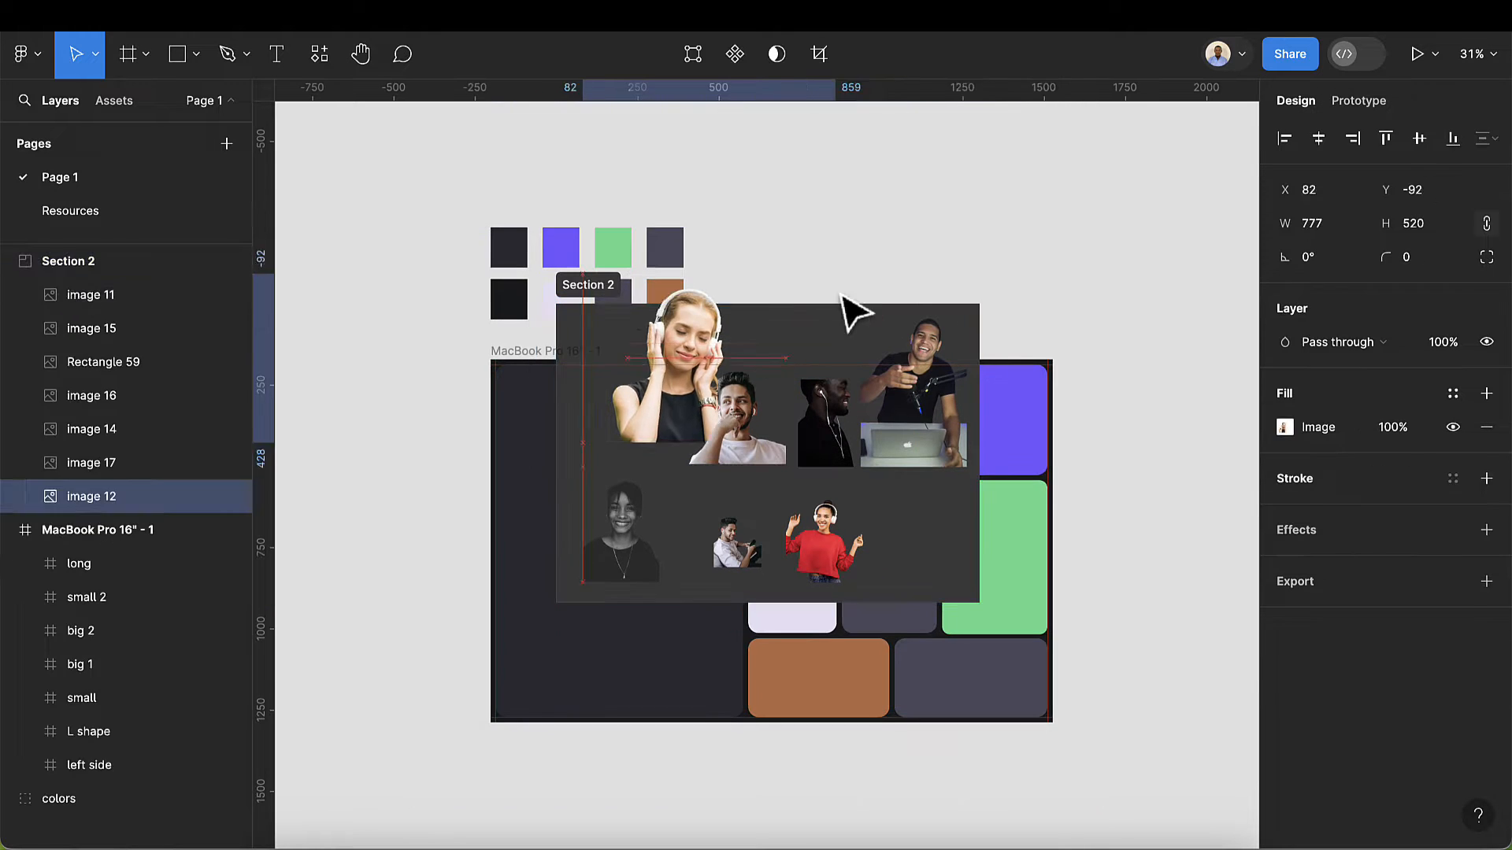
drag(854, 311, 929, 290)
key(ctrl+z)
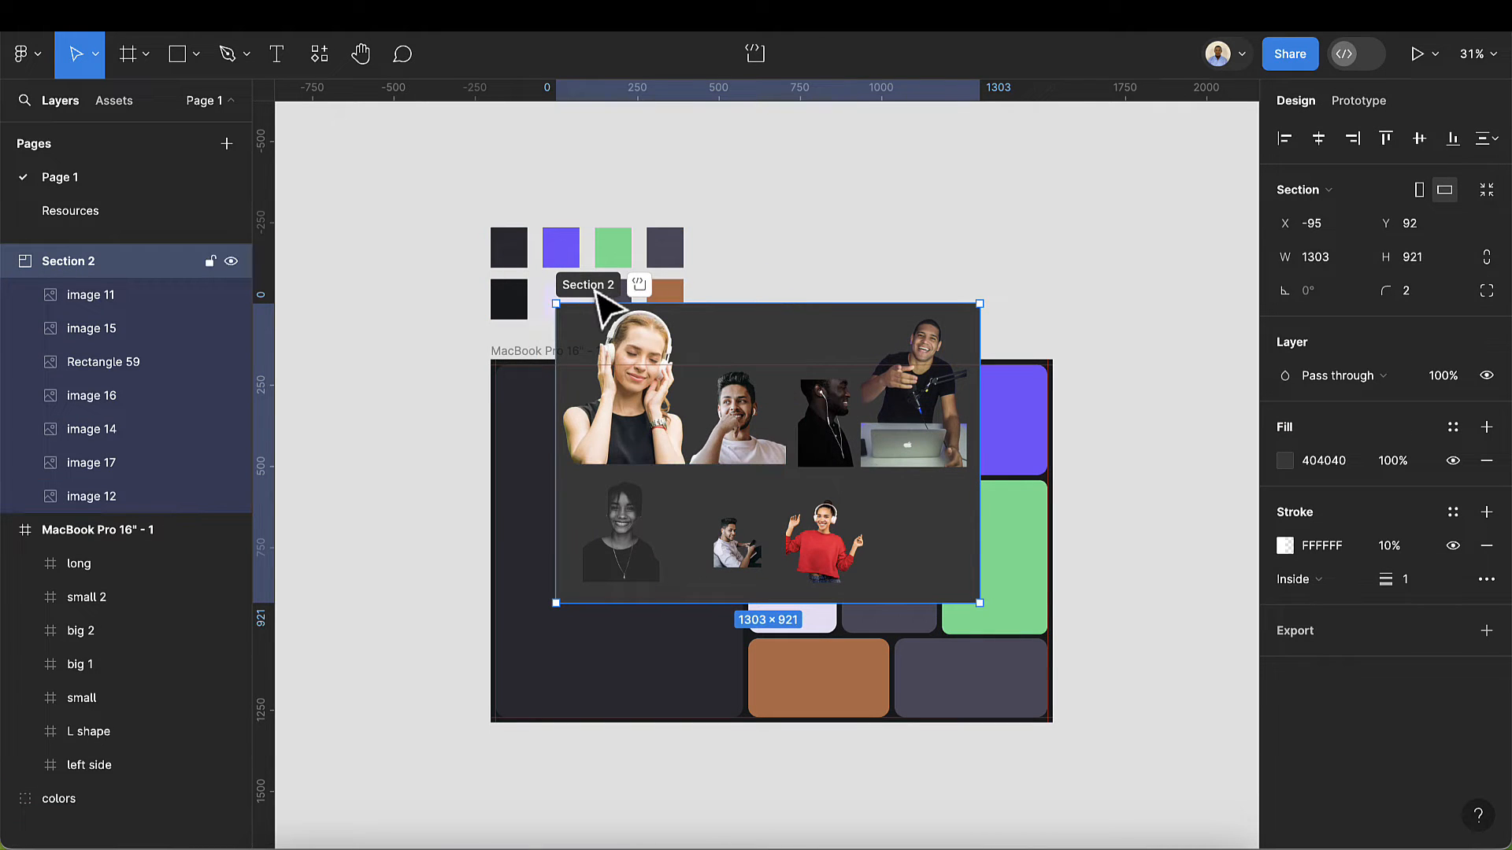
drag(592, 292, 905, 148)
scroll(921, 240, up, 3)
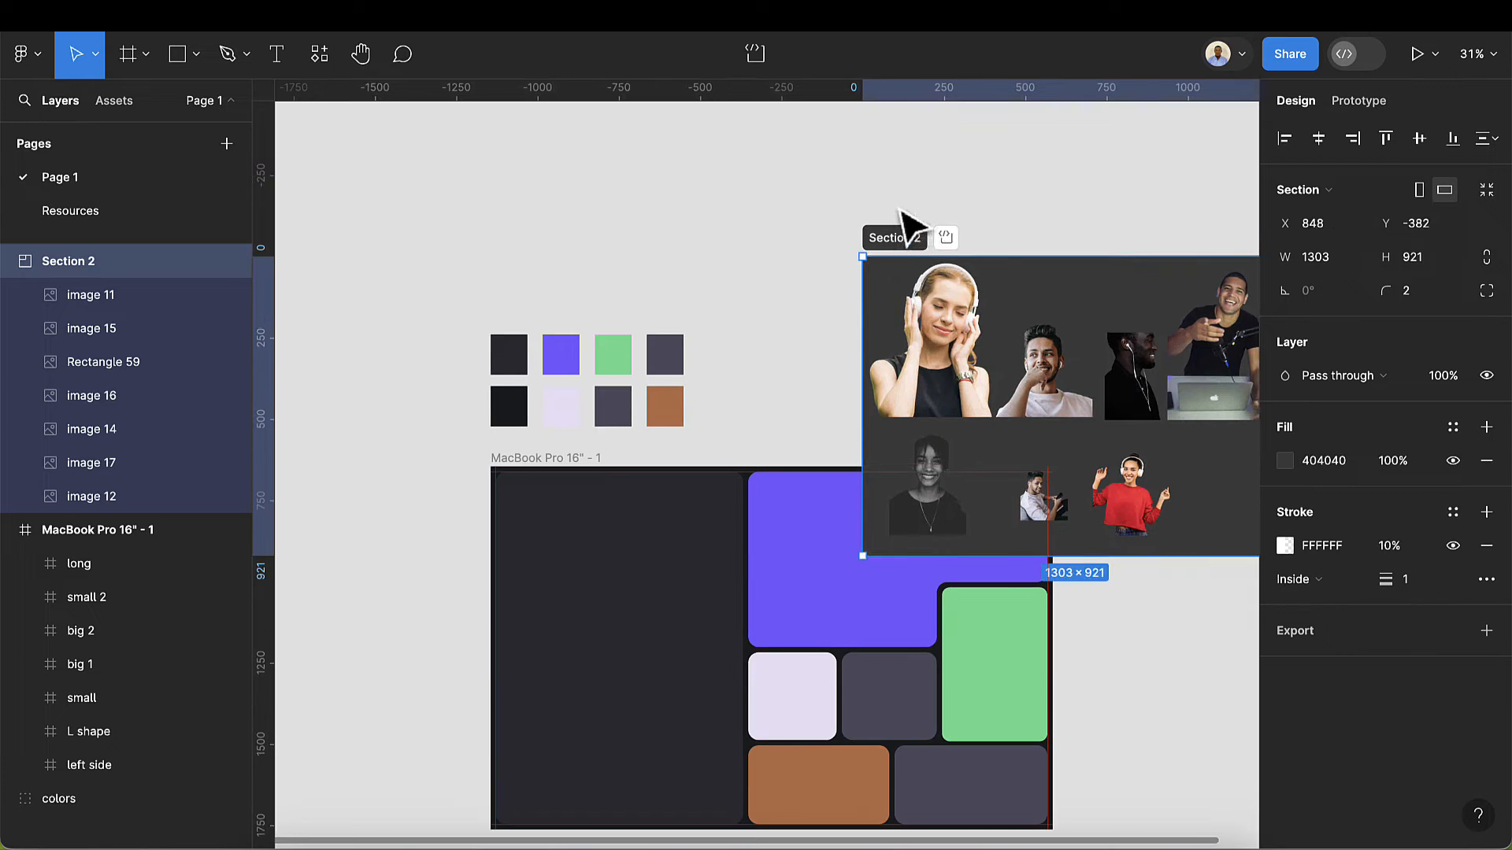
drag(895, 237, 832, 128)
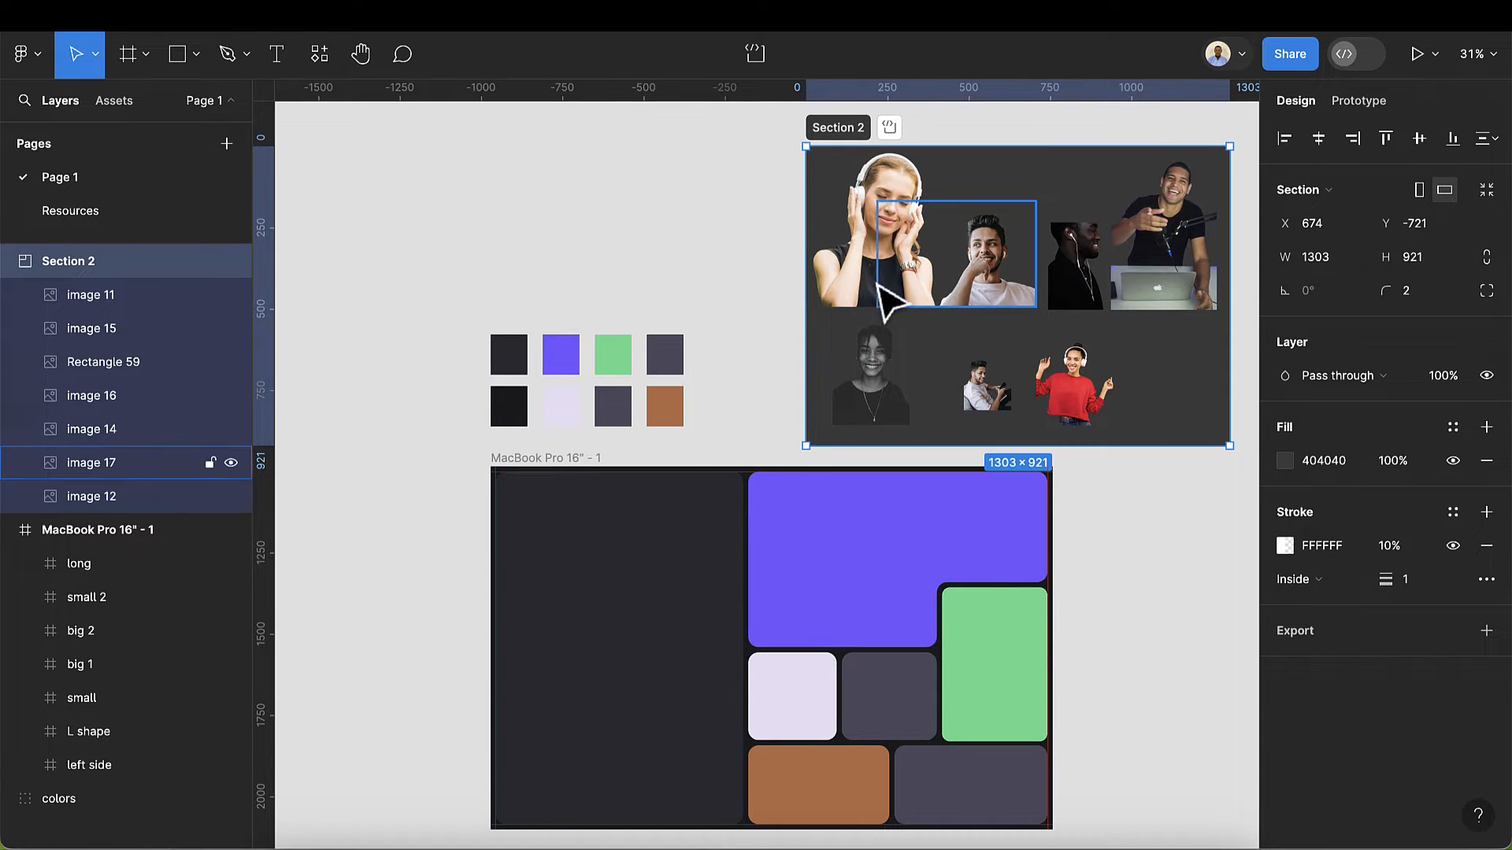
click(858, 262)
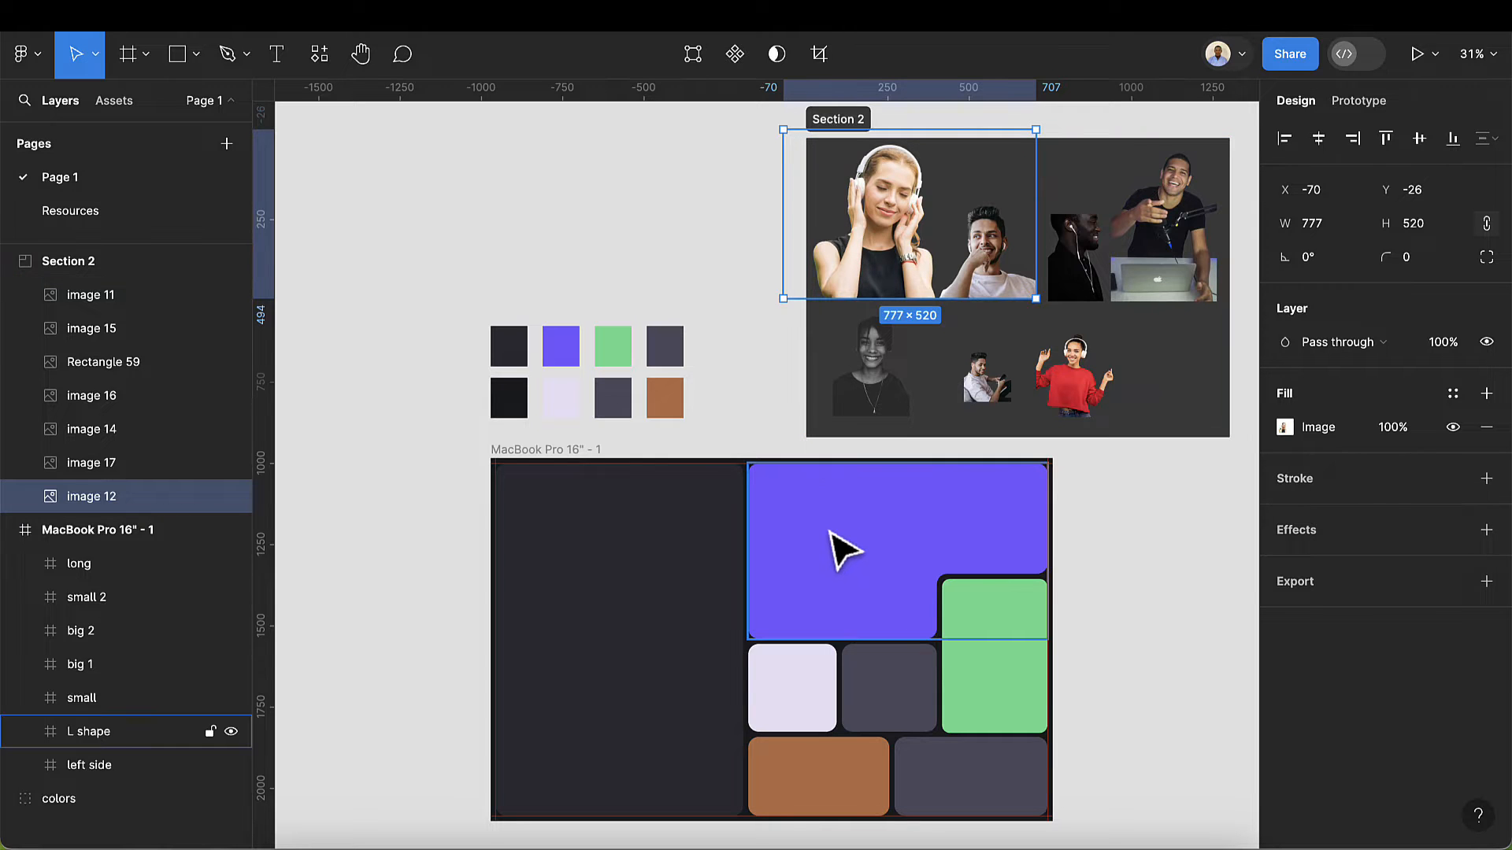
- Paste the woman-with-headphones photo into the purple L shape frame and drag it into position
click(845, 551)
key(ctrl+v)
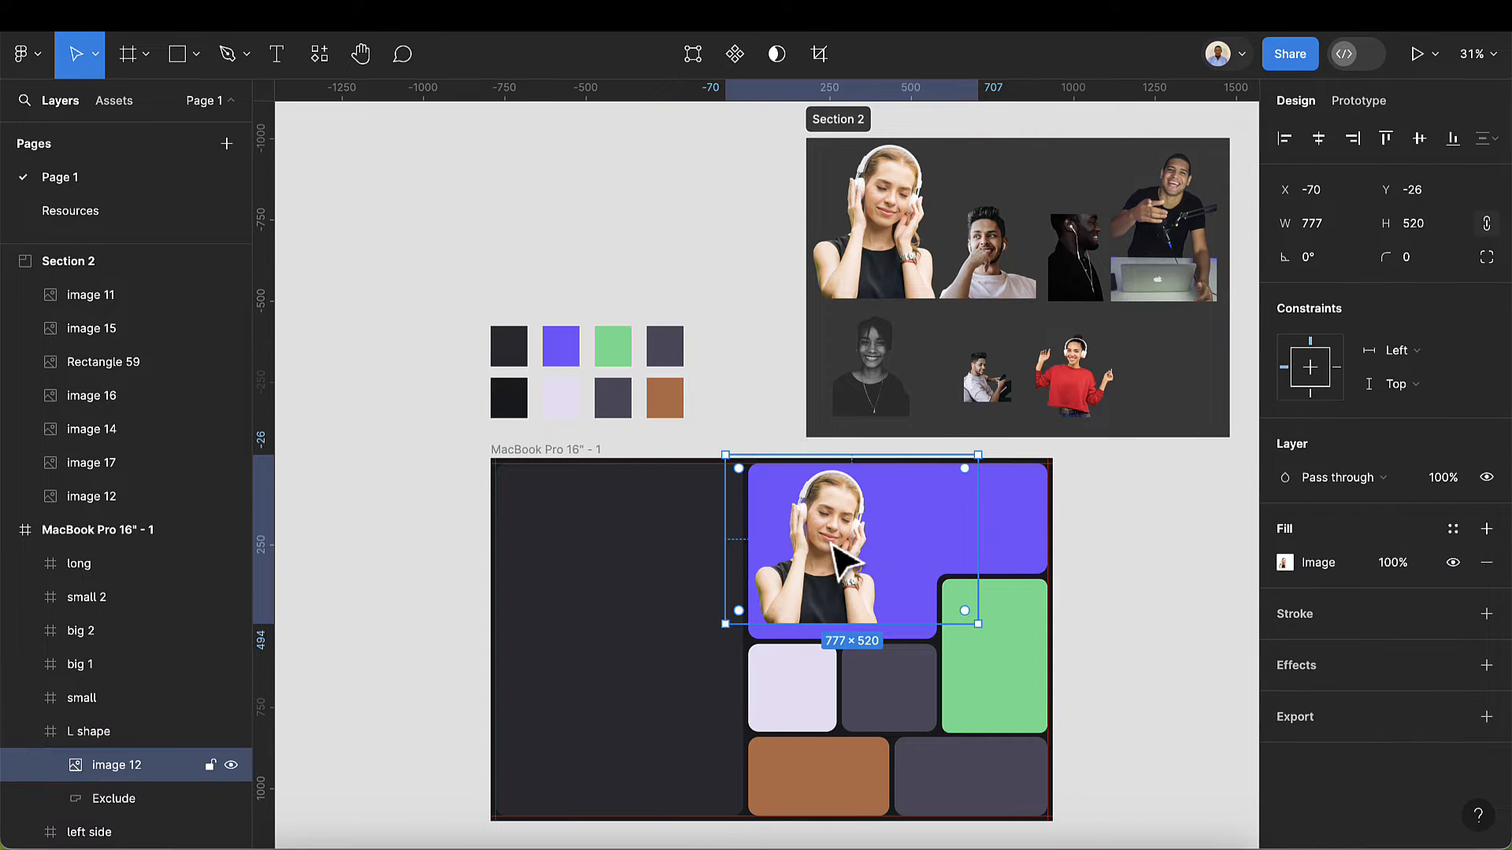
ctrl+scroll(839, 561, up, 5)
mouse_move(840, 560)
mouse_down()
mouse_move(823, 595)
mouse_move(820, 576)
mouse_up()
- Enable Clip content on the L shape frame so the photo is cropped to its edges
click(1162, 463)
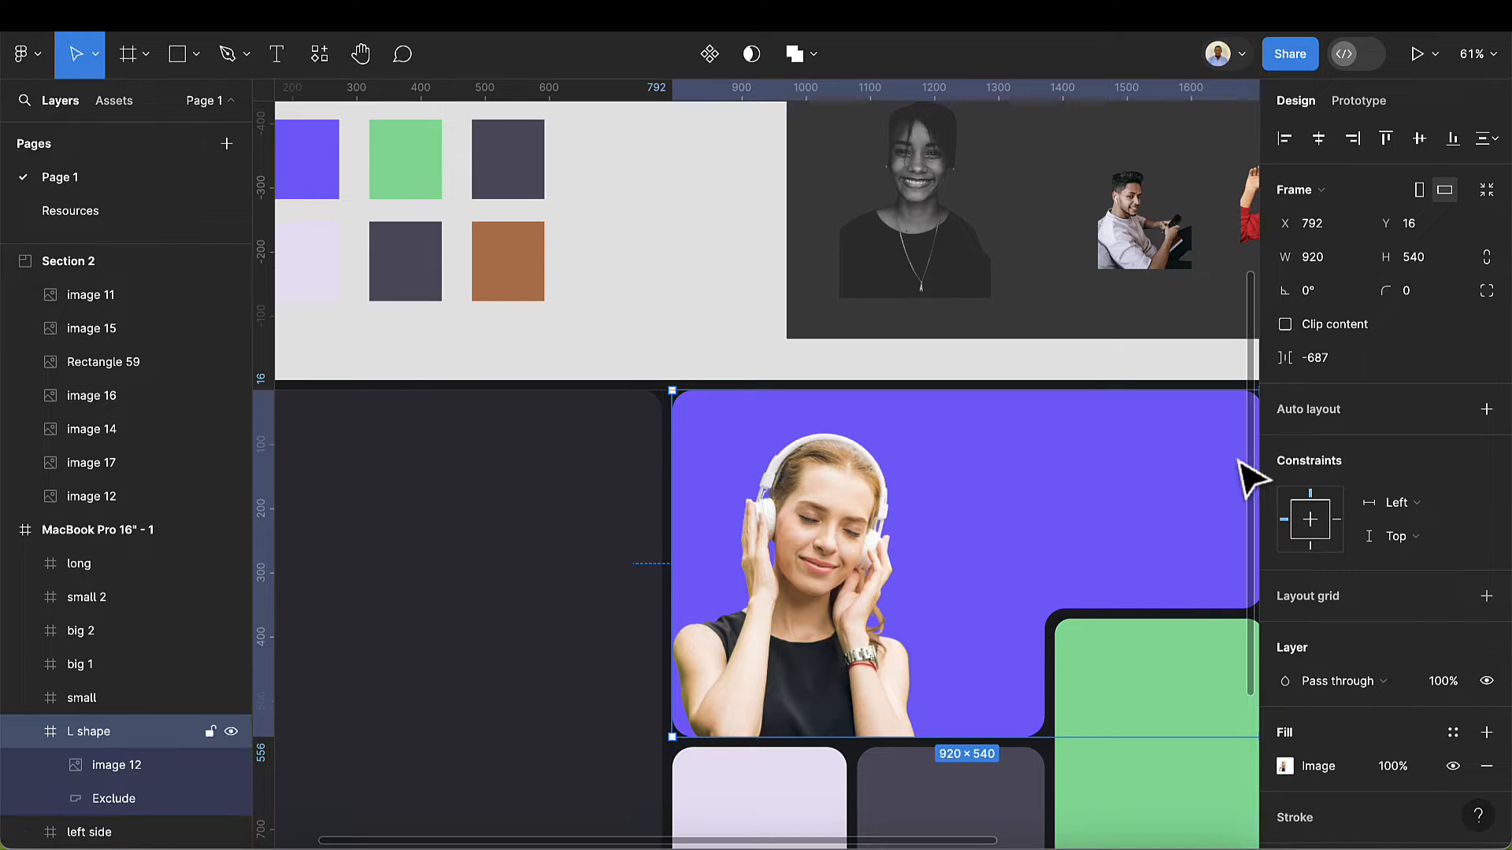
click(1285, 324)
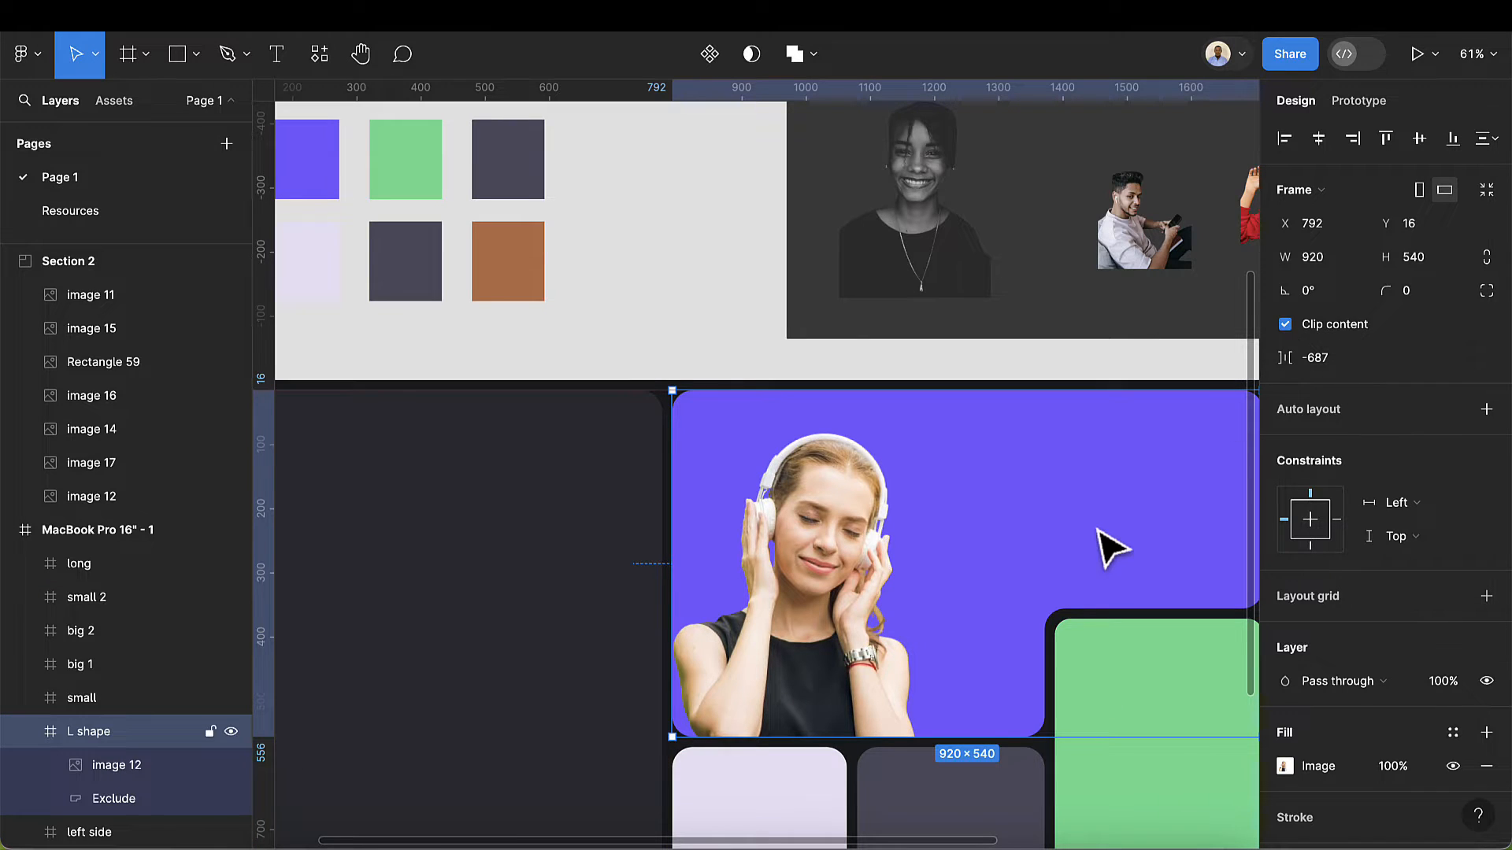
scroll(1079, 530, down, 3)
scroll(767, 580, down, 5)
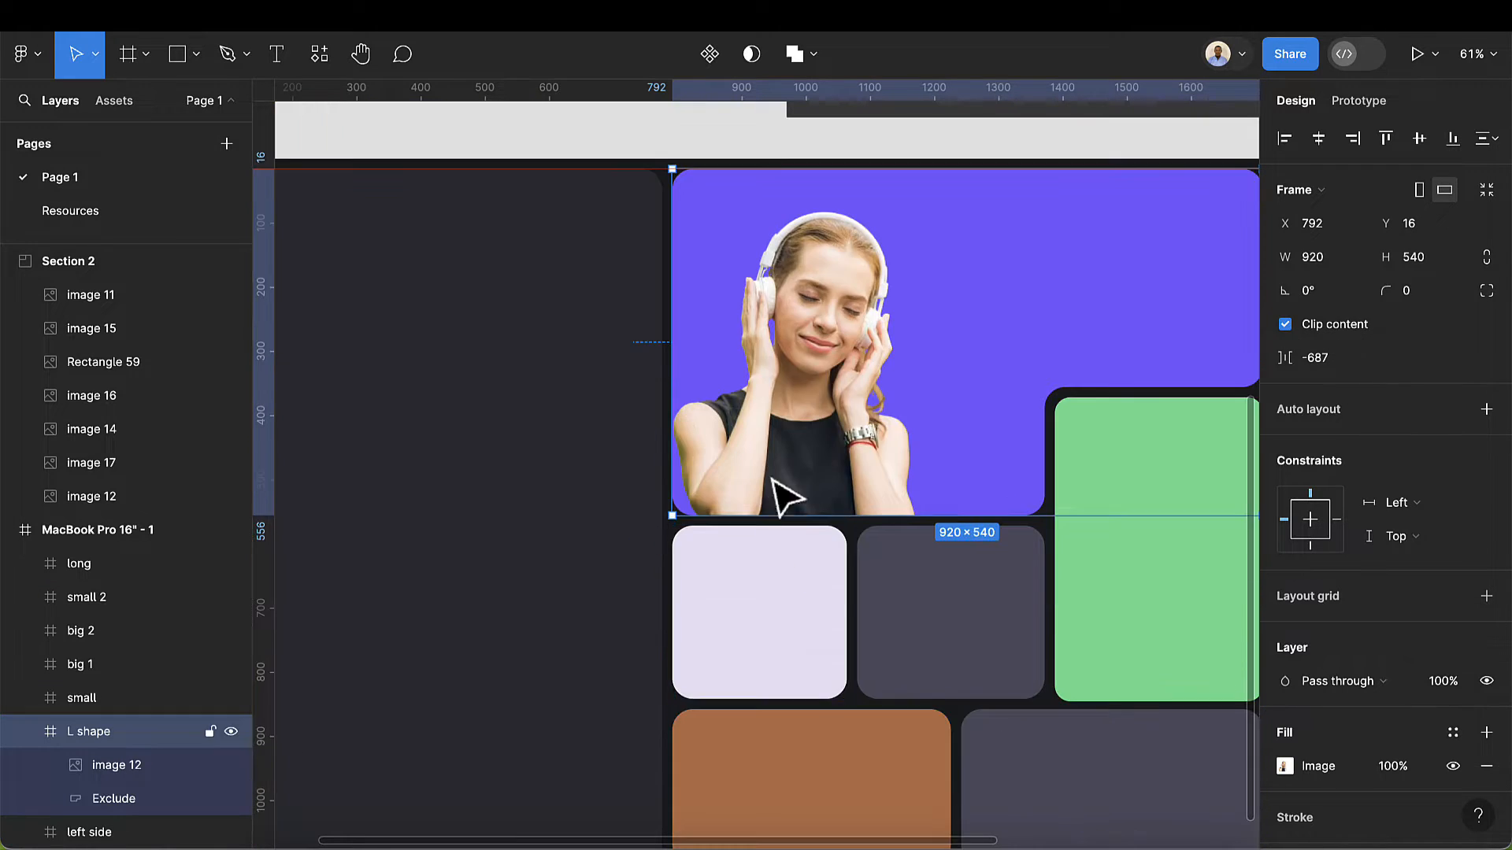
scroll(760, 398, down, 6)
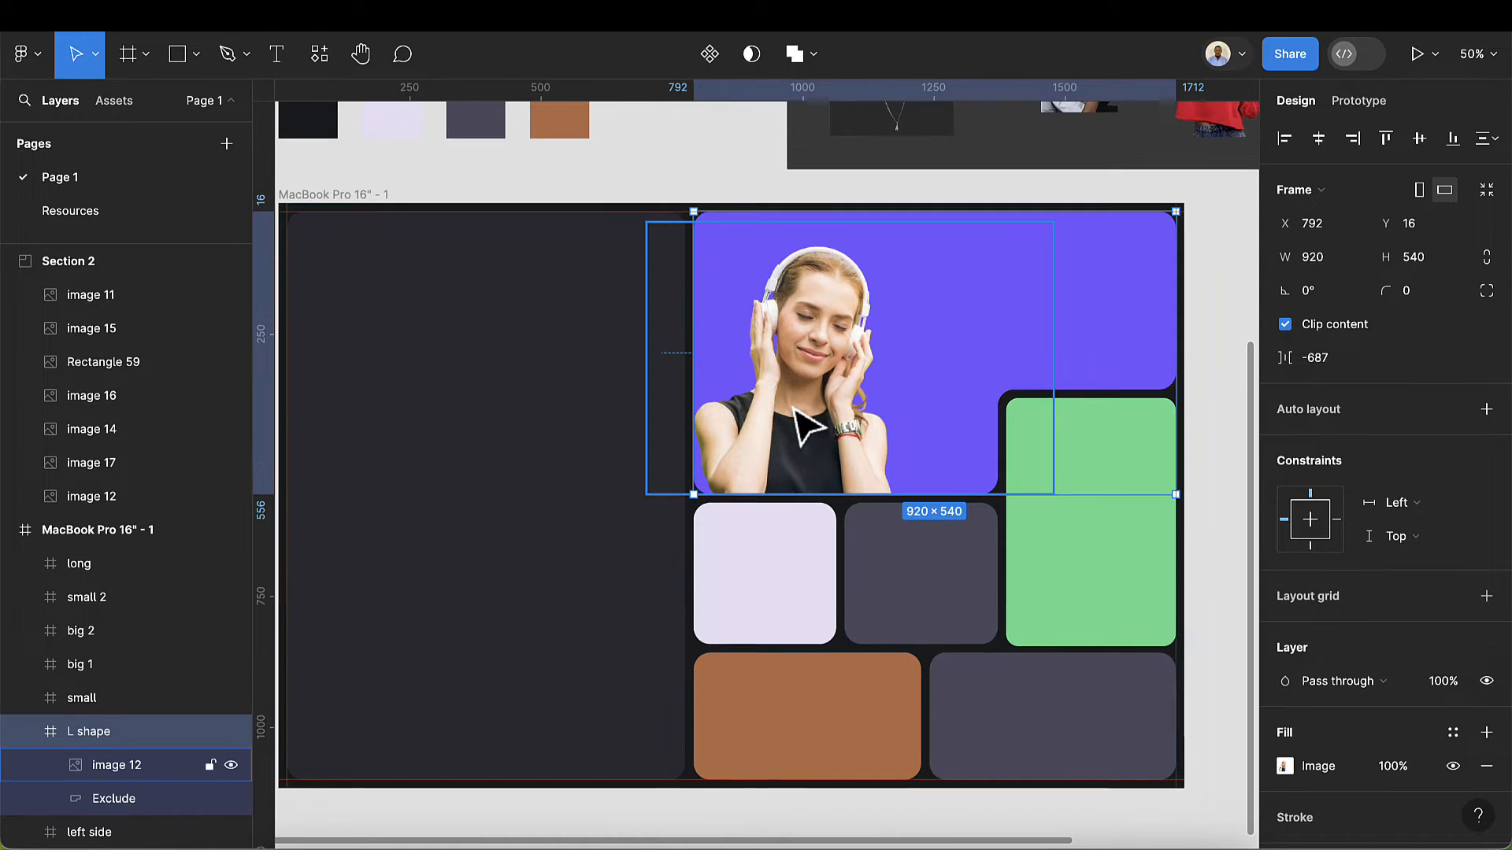
scroll(797, 425, up, 3)
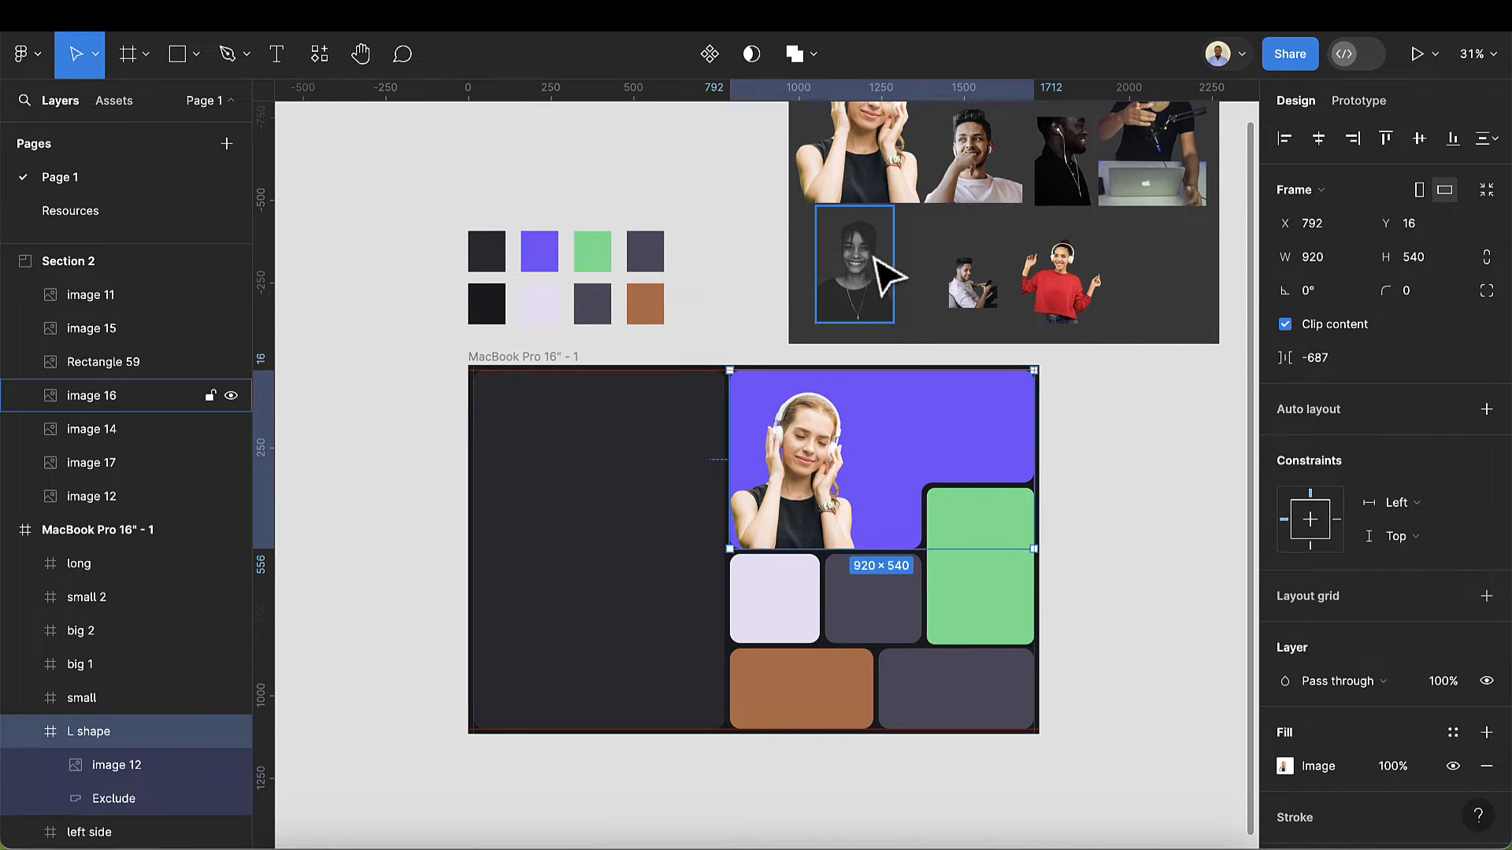
- Paste the red-sweater woman photo into the lavender 'small' card and move it up
click(1070, 291)
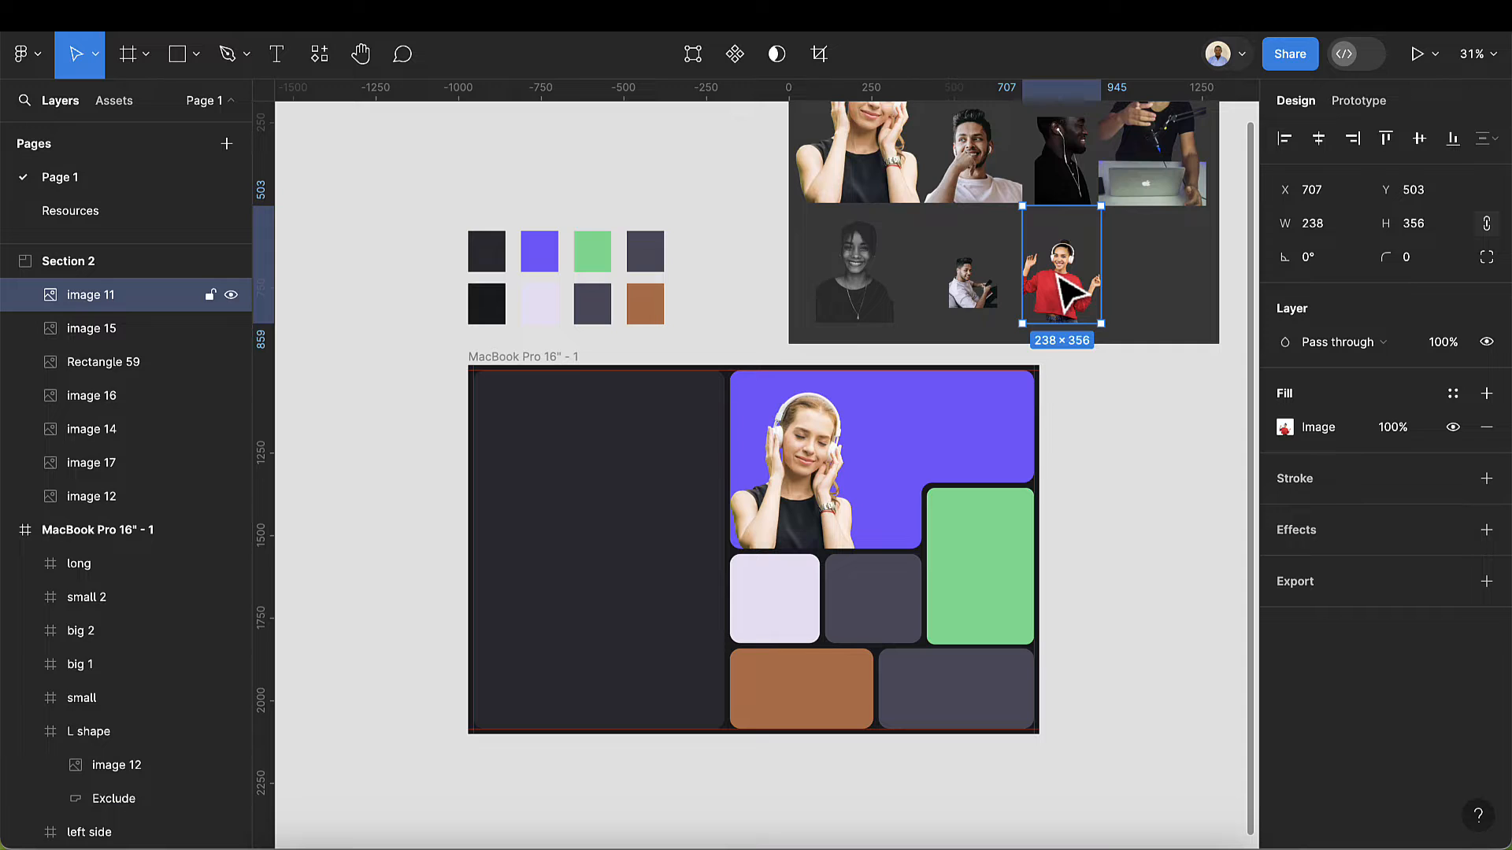
scroll(811, 579, up, 2)
click(767, 621)
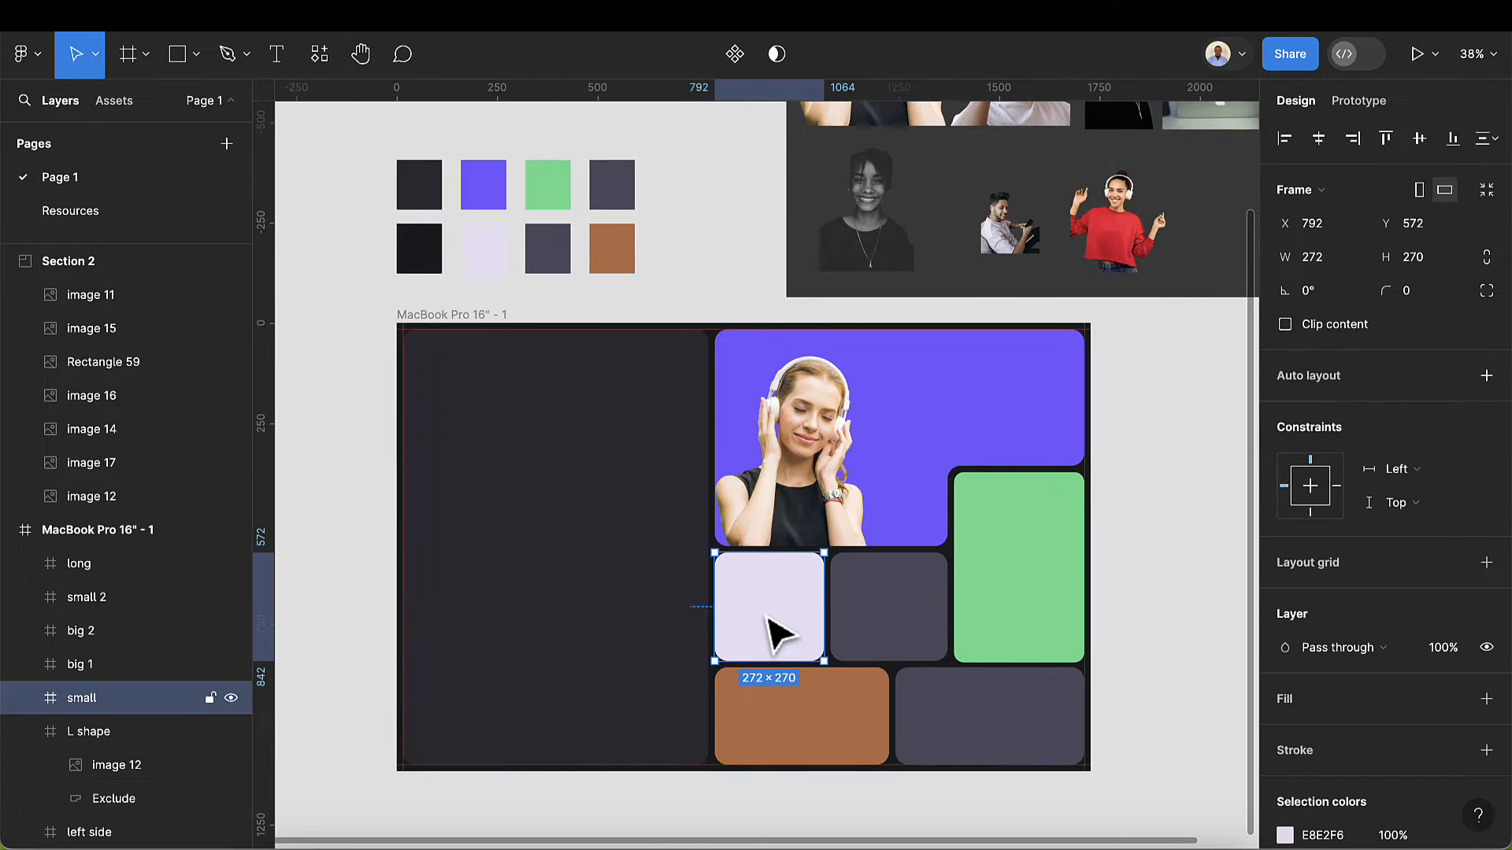
key(ctrl+v)
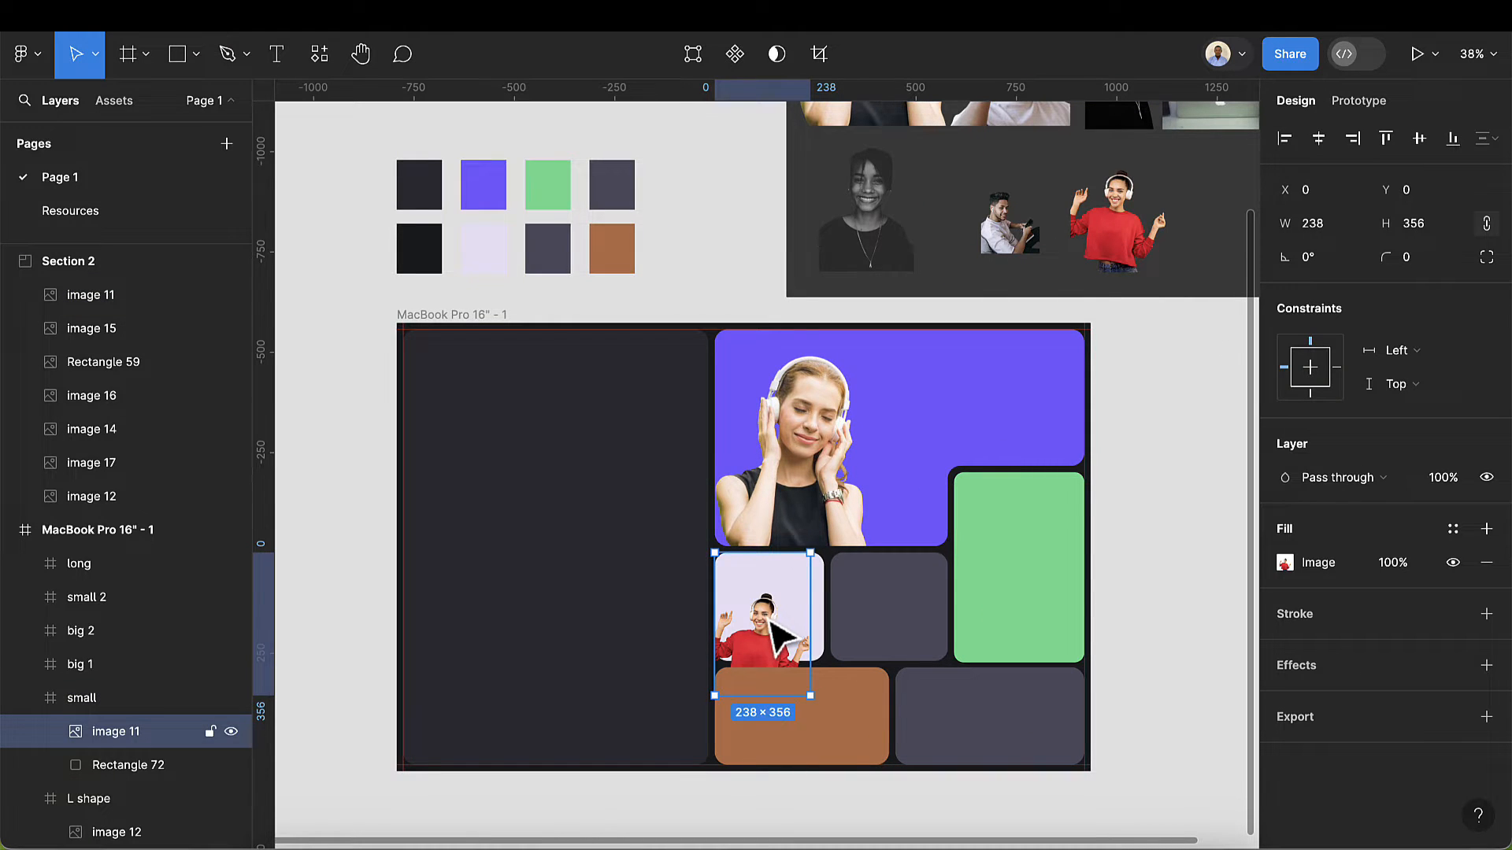
drag(776, 654, 767, 636)
scroll(776, 628, up, 3)
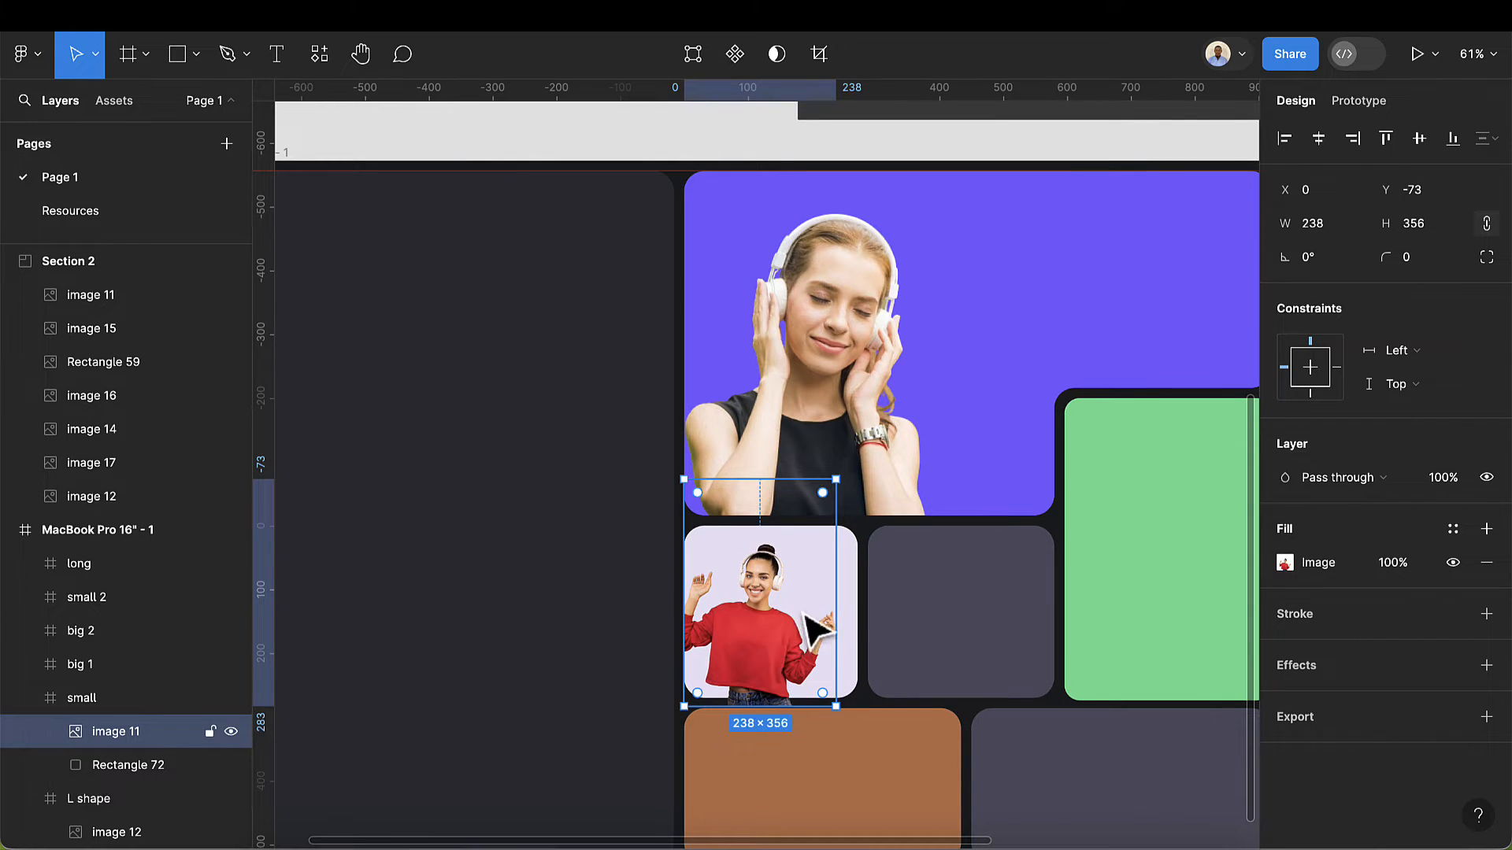
- Clip the photo to the lavender card and fine-tune its position to show her upper body
click(84, 706)
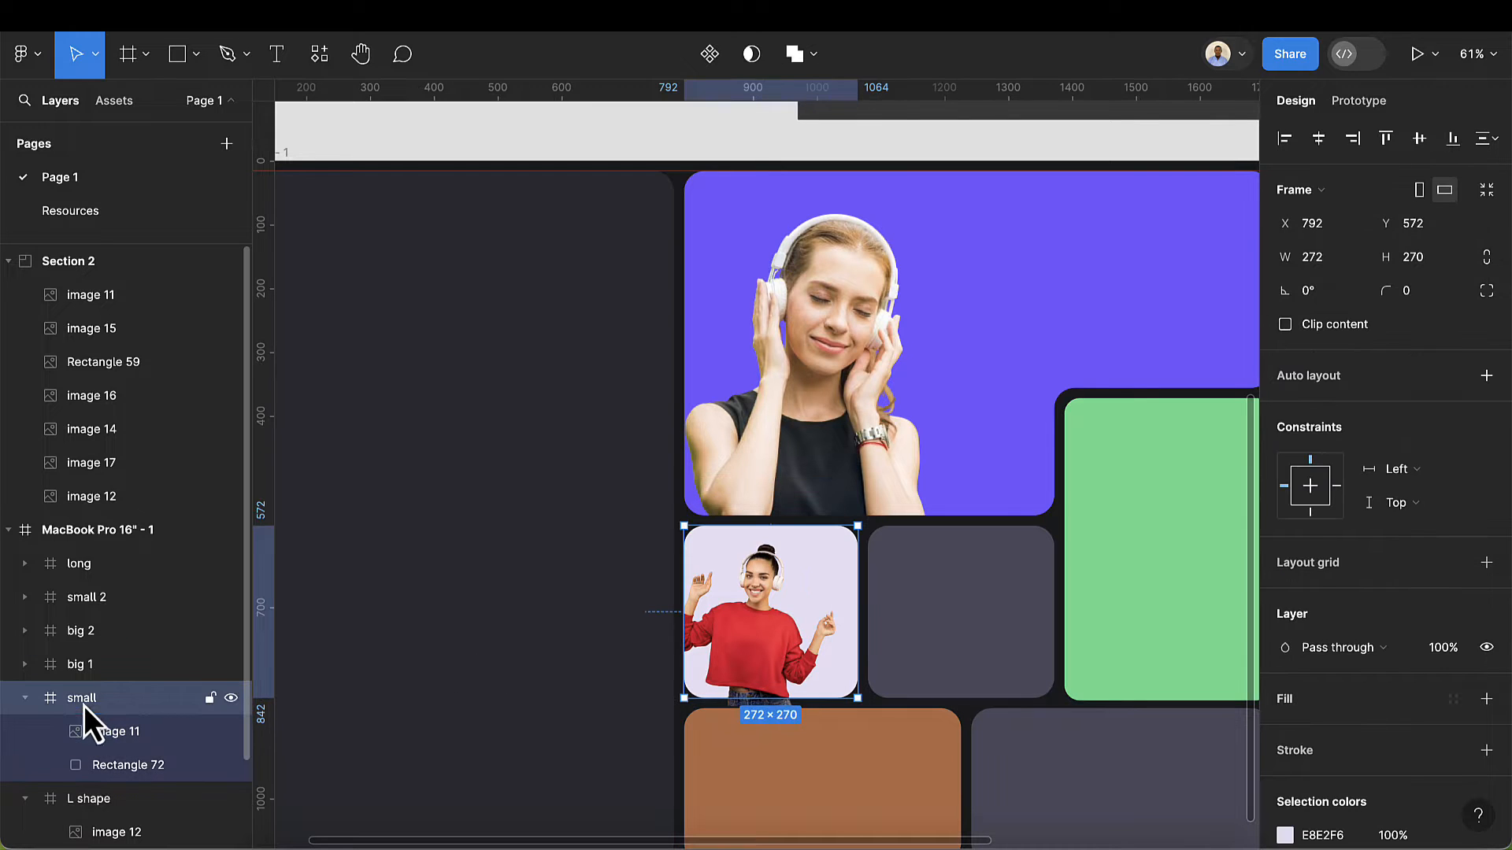
click(1284, 325)
scroll(776, 642, up, 5)
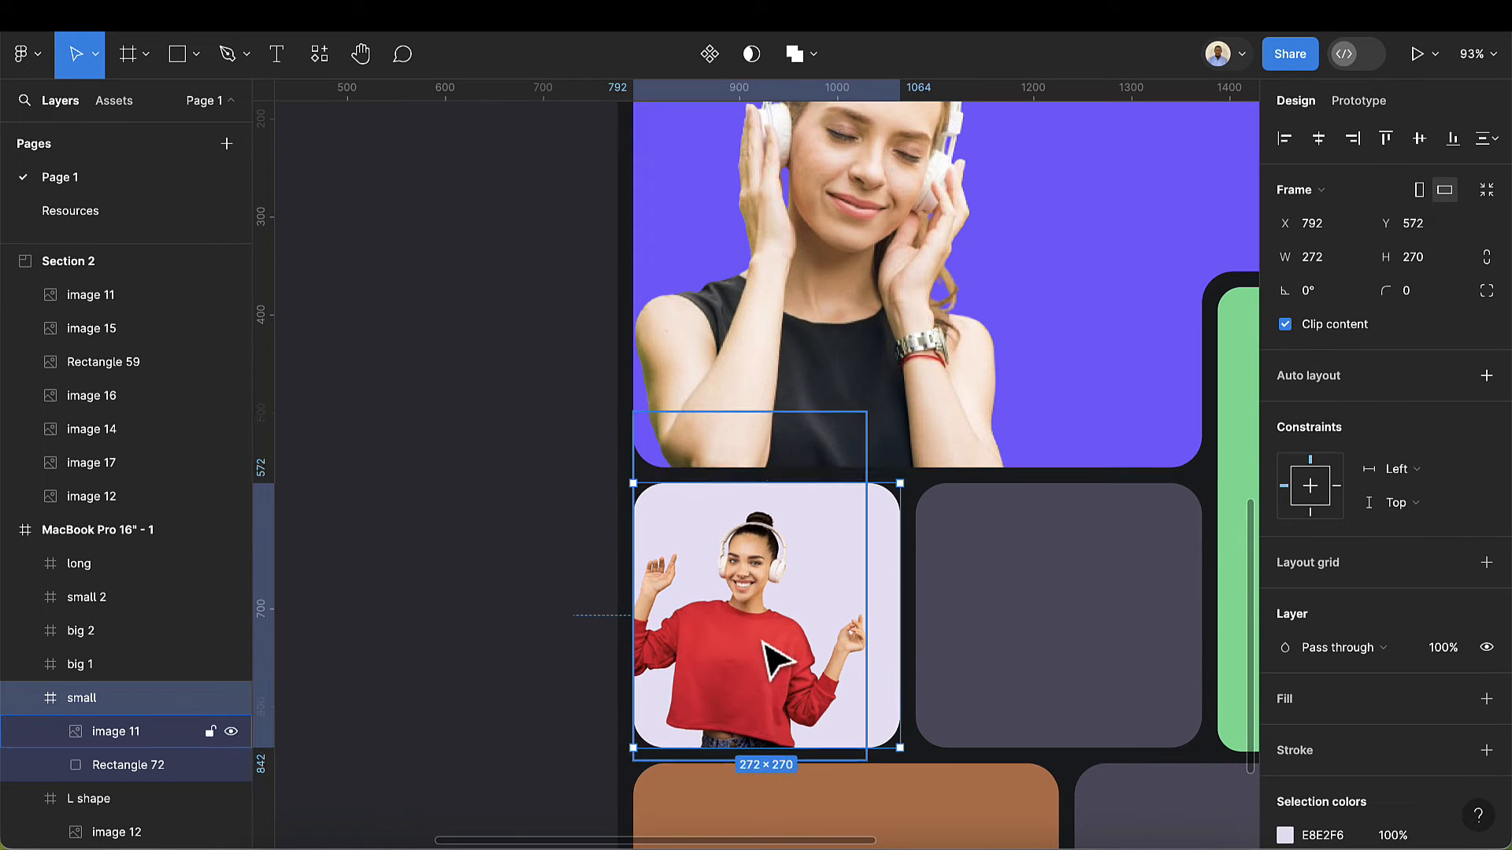
click(775, 669)
mouse_move(765, 649)
mouse_down()
mouse_move(767, 630)
mouse_move(787, 648)
mouse_move(764, 644)
mouse_up()
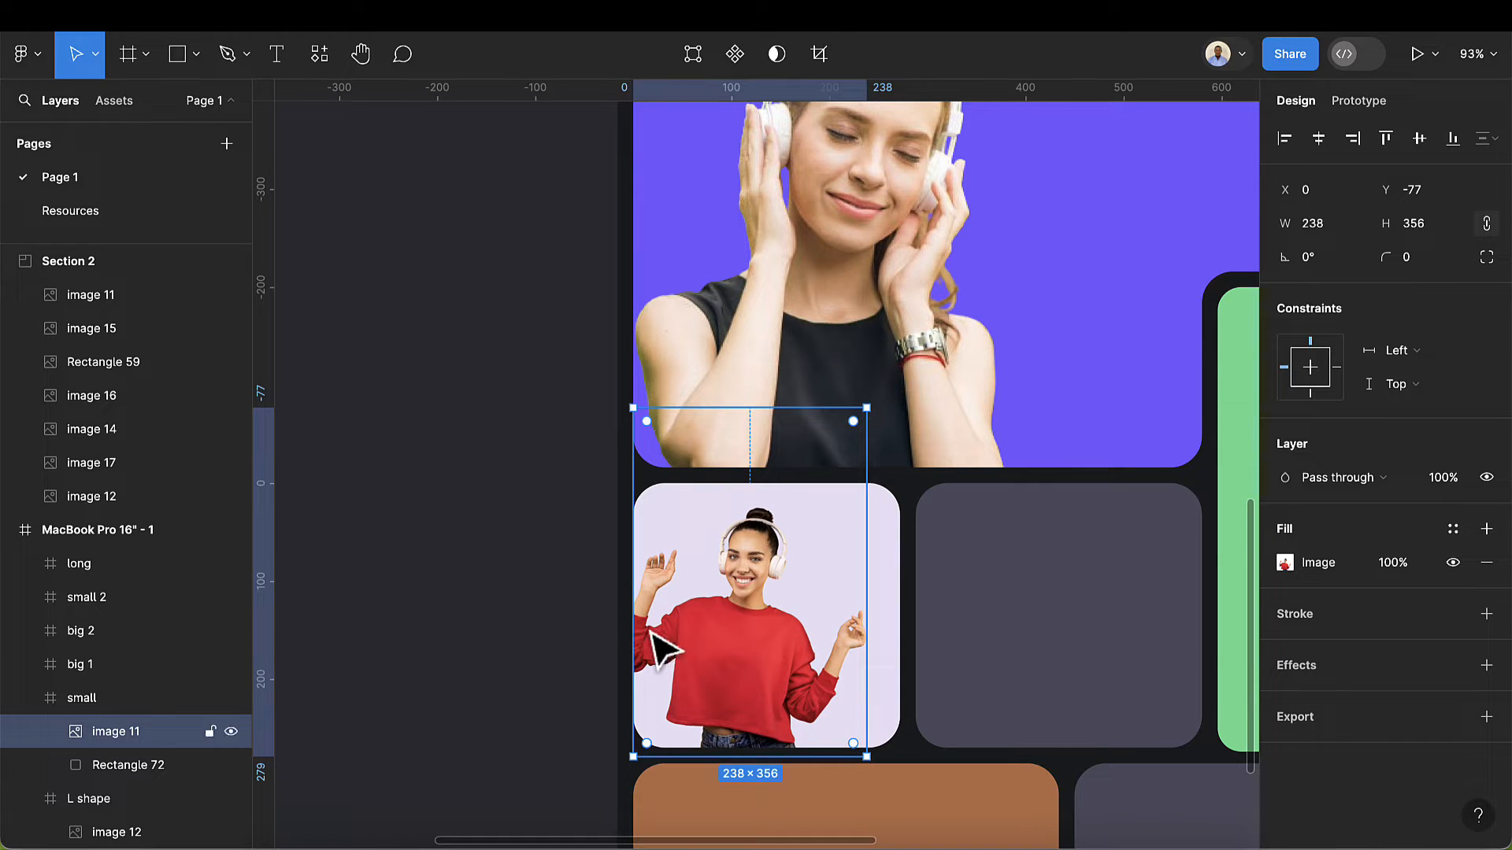
drag(722, 653, 725, 652)
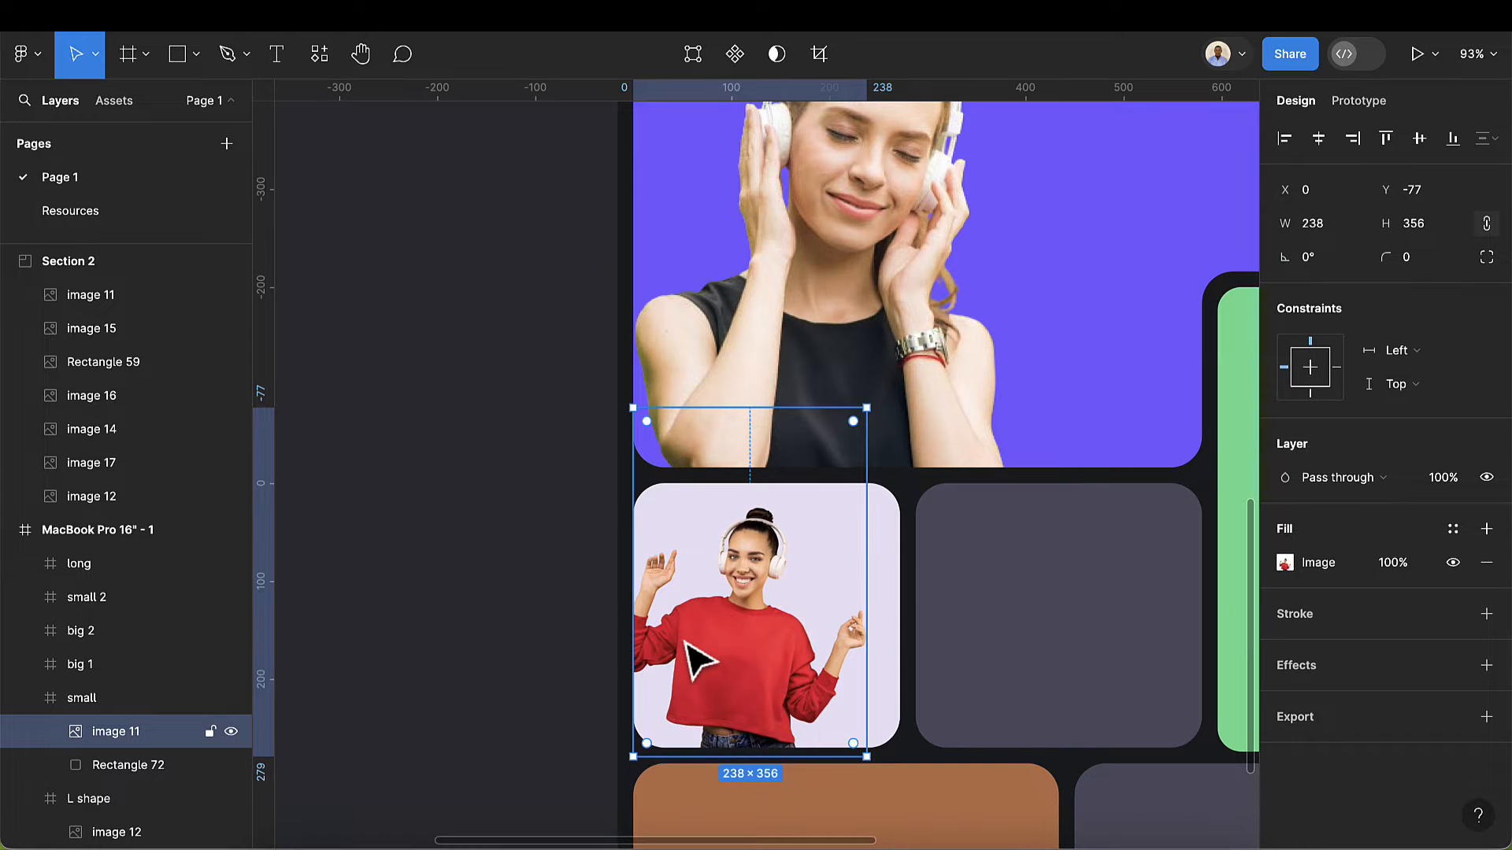
scroll(691, 658, down, 5)
scroll(691, 659, down, 2)
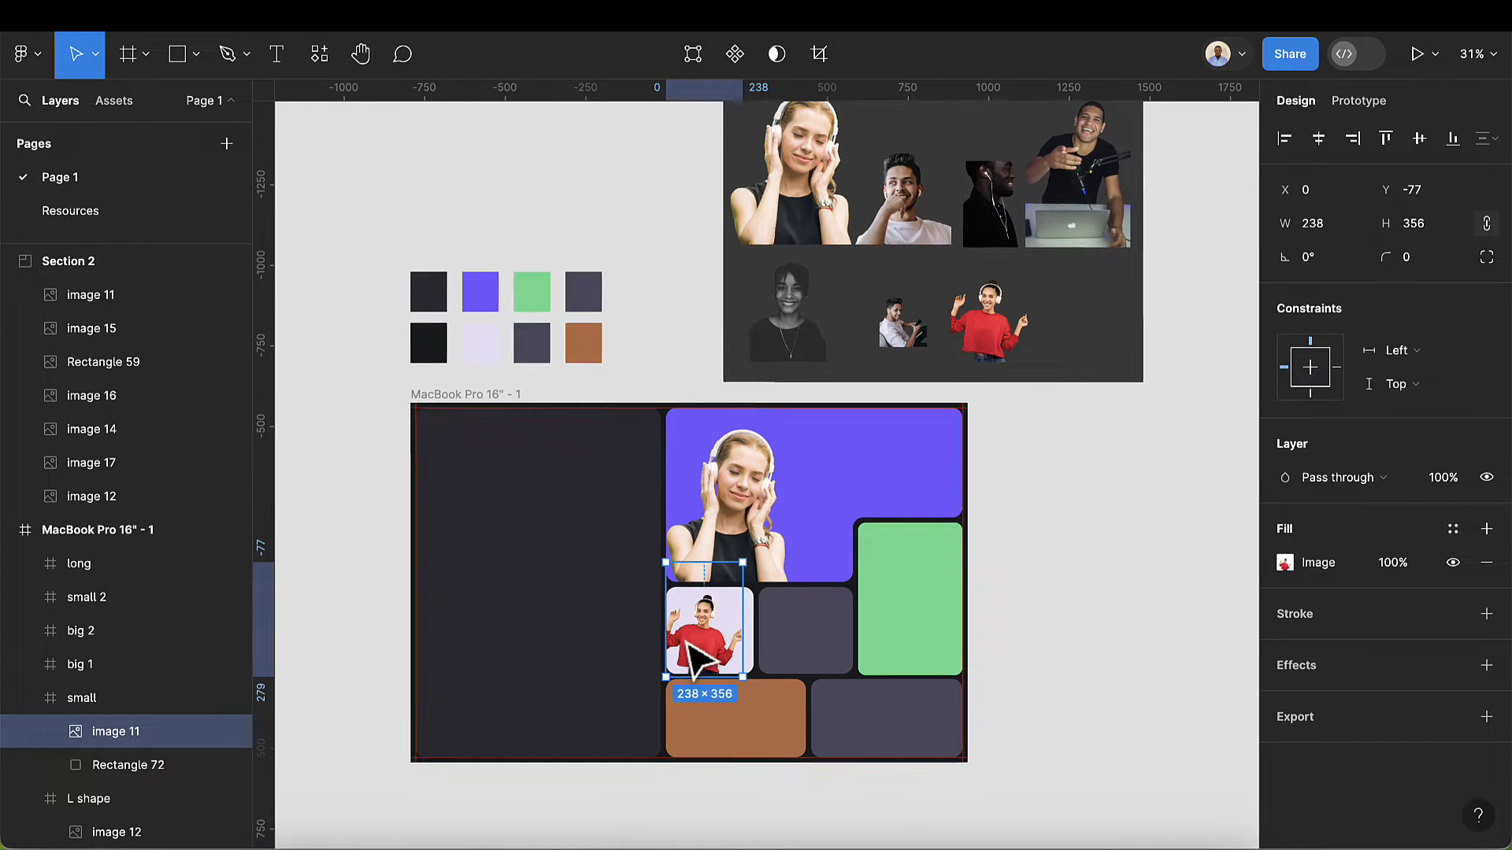
- Paste the black-and-white smiling woman photo into the brown 'big 1' card, moving it up-left
click(797, 356)
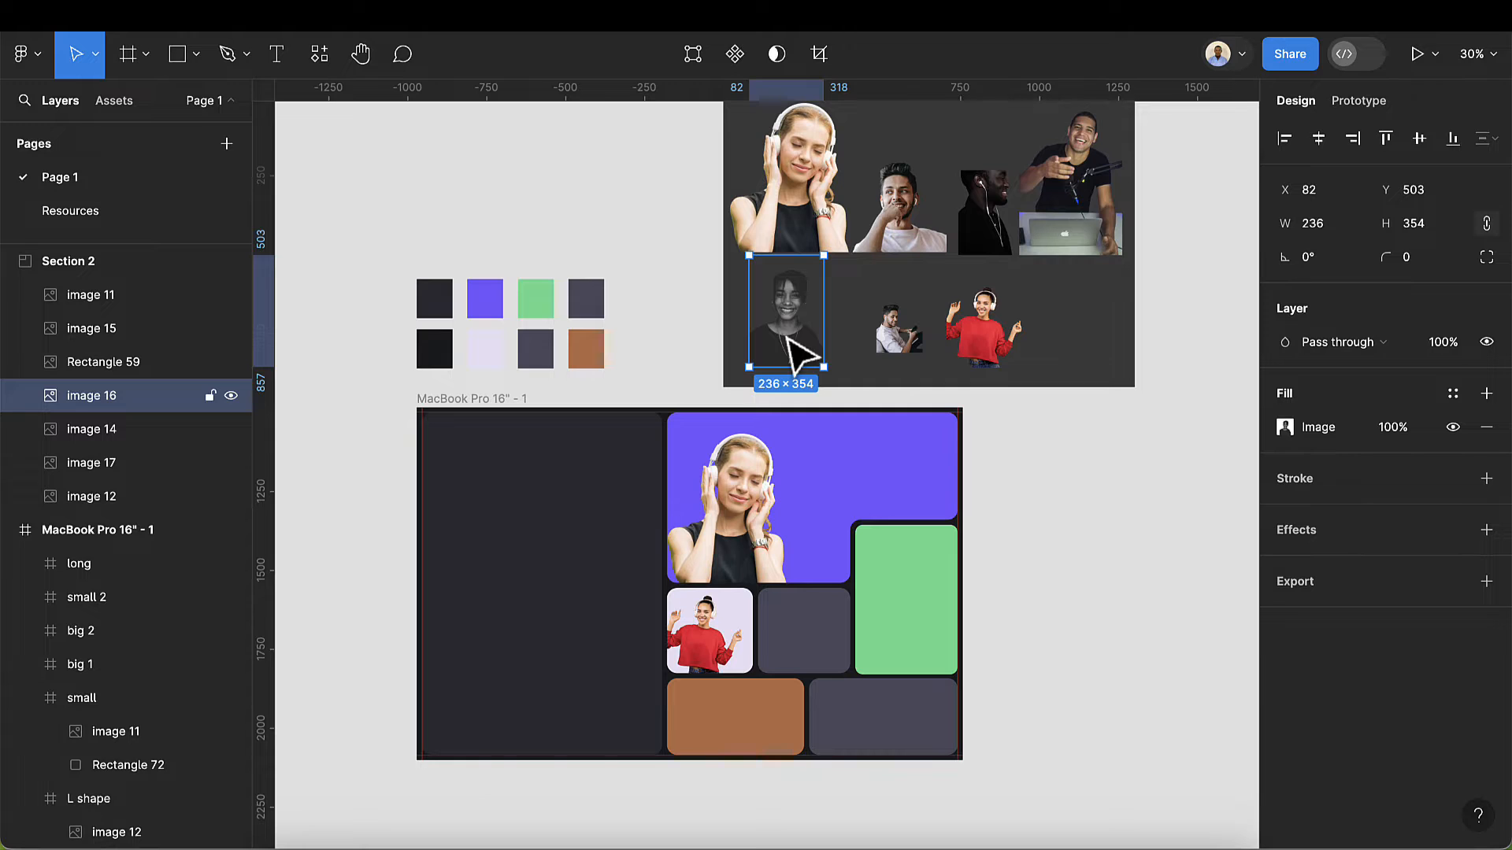
scroll(693, 744, up, 2)
click(732, 745)
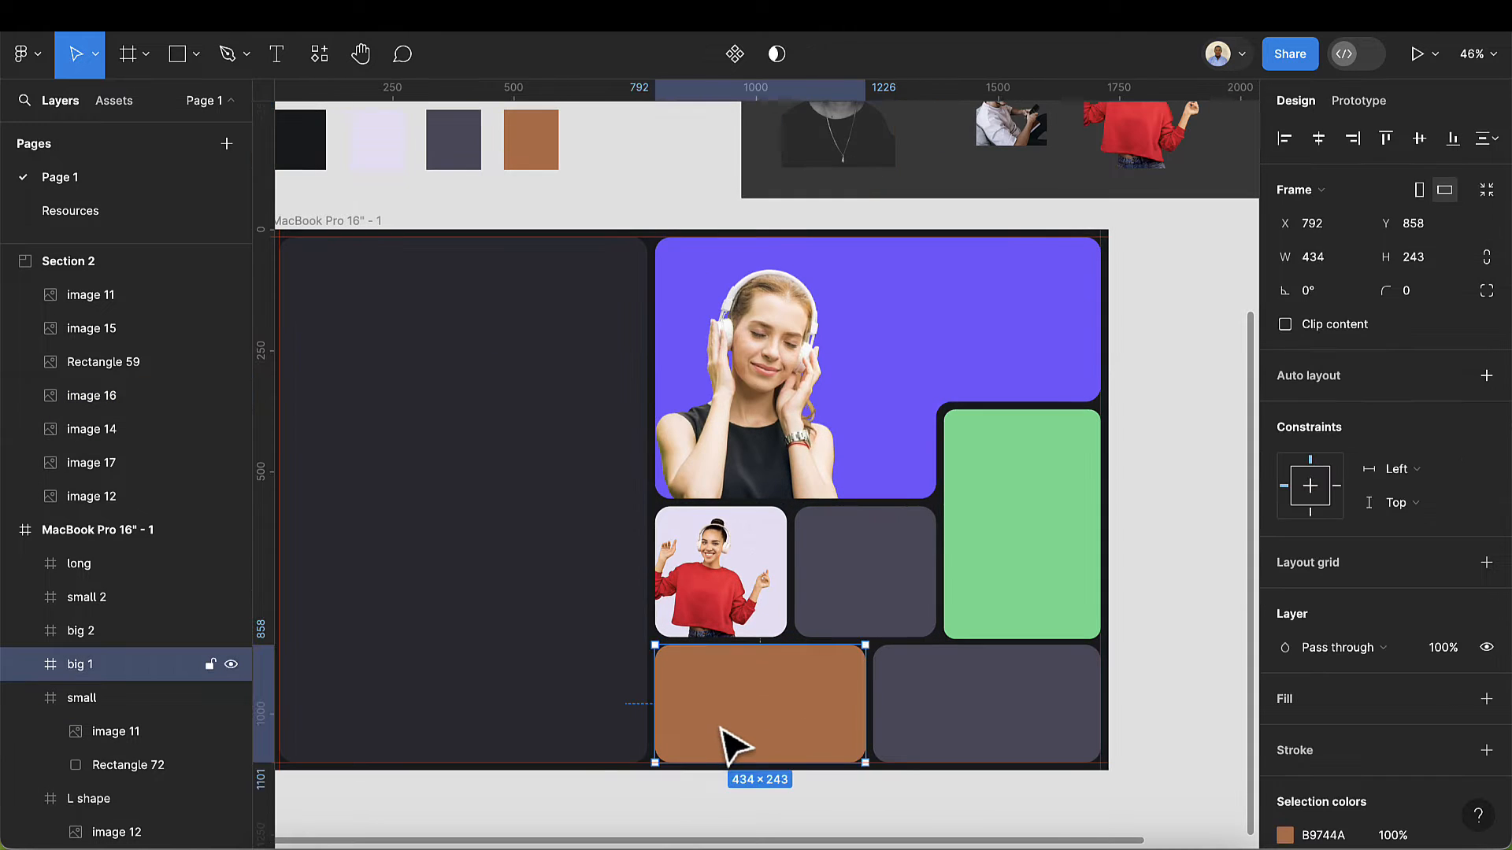
key(ctrl+v)
scroll(725, 740, up, 2)
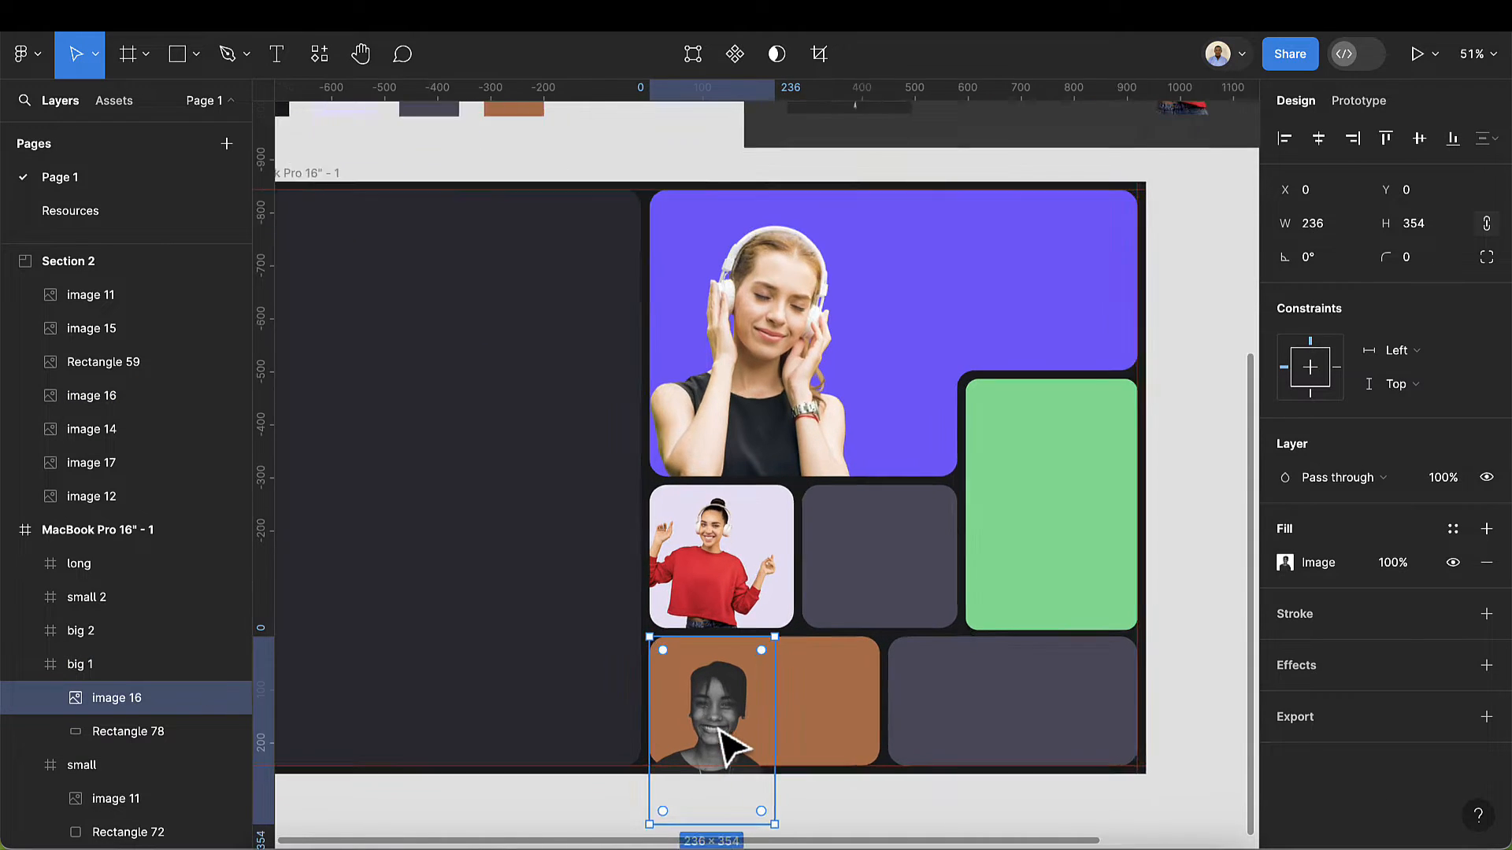
drag(717, 713, 696, 691)
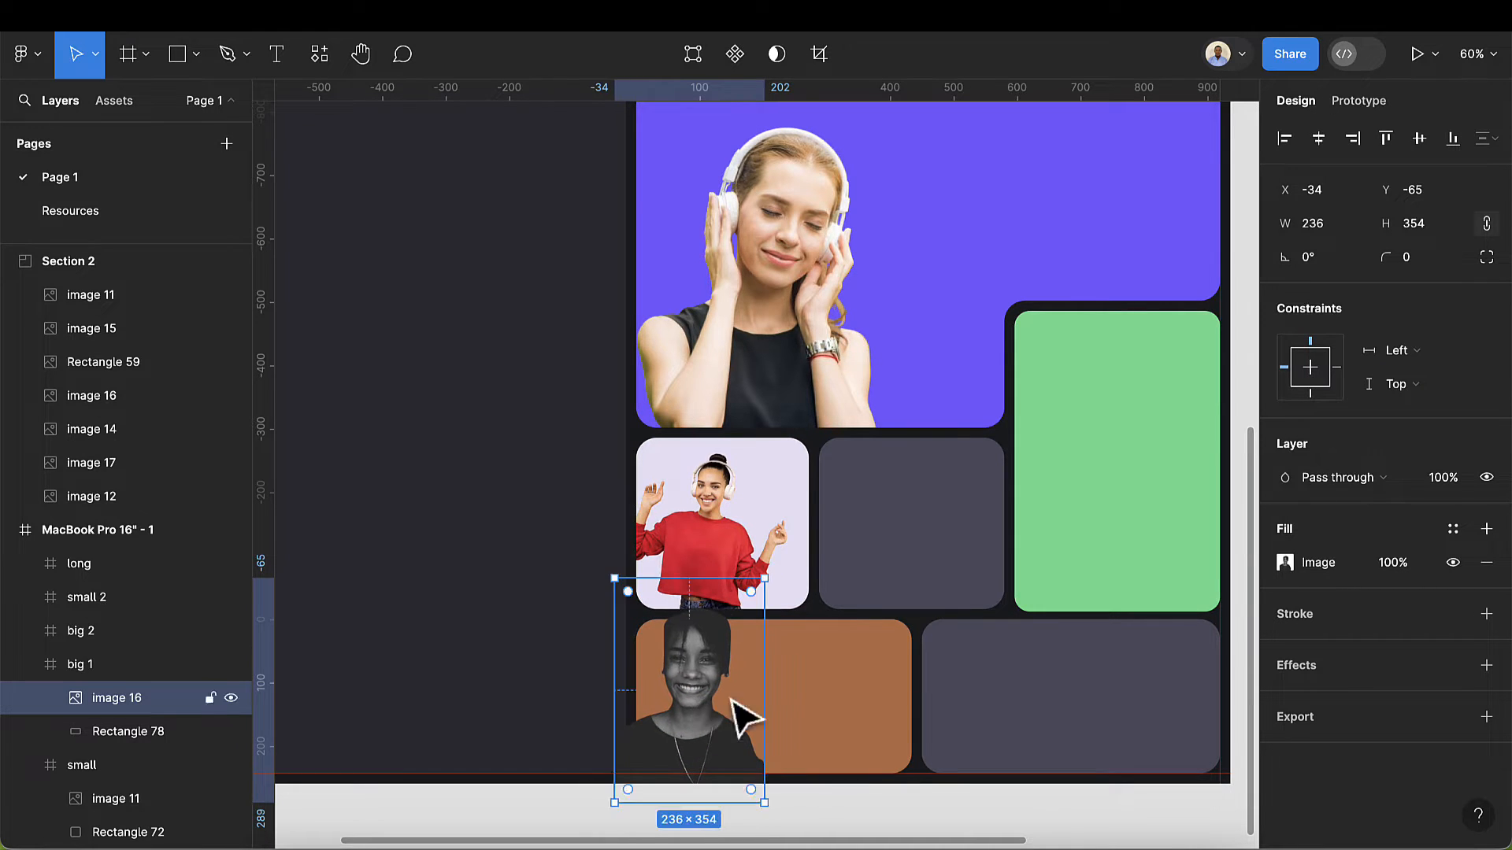
- Enable Clip content on the brown 'big 1' card to crop the photo
click(899, 716)
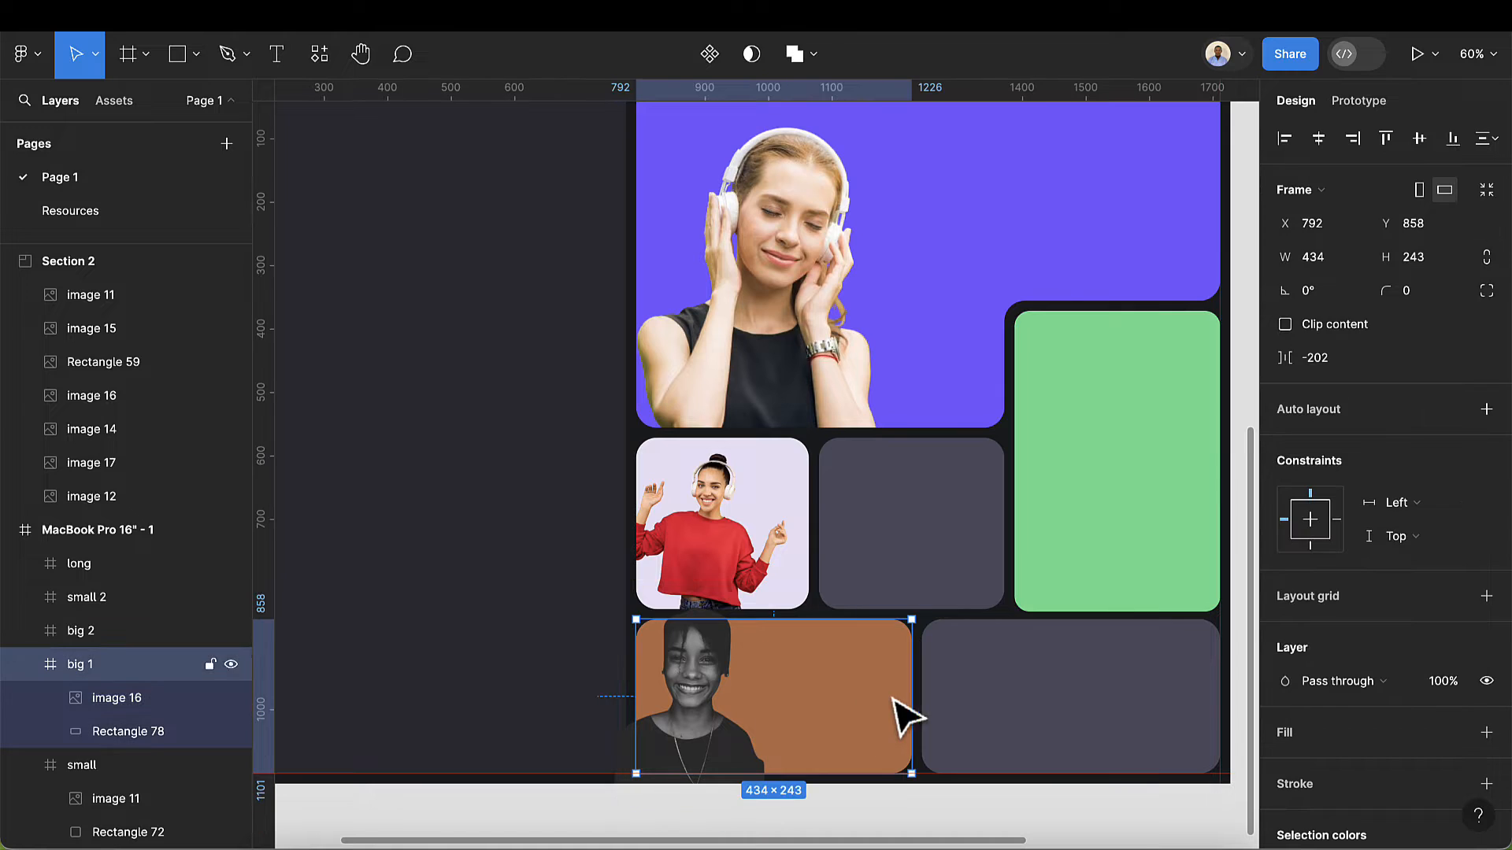
click(1288, 331)
scroll(803, 659, up, 5)
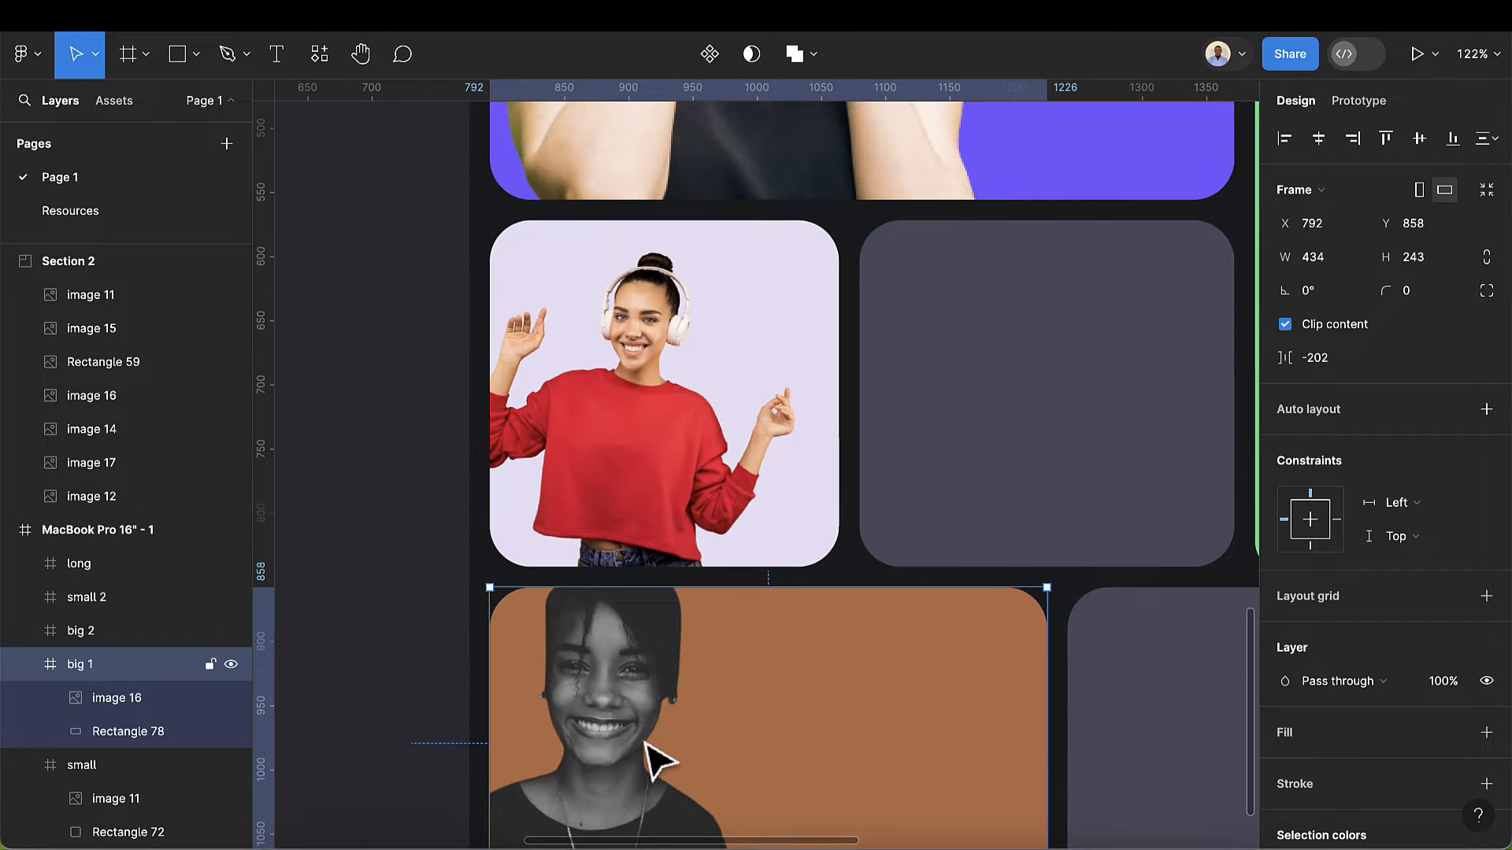
scroll(658, 760, down, 4)
- Push the black-and-white photo further left against the brown card's left edge
click(660, 776)
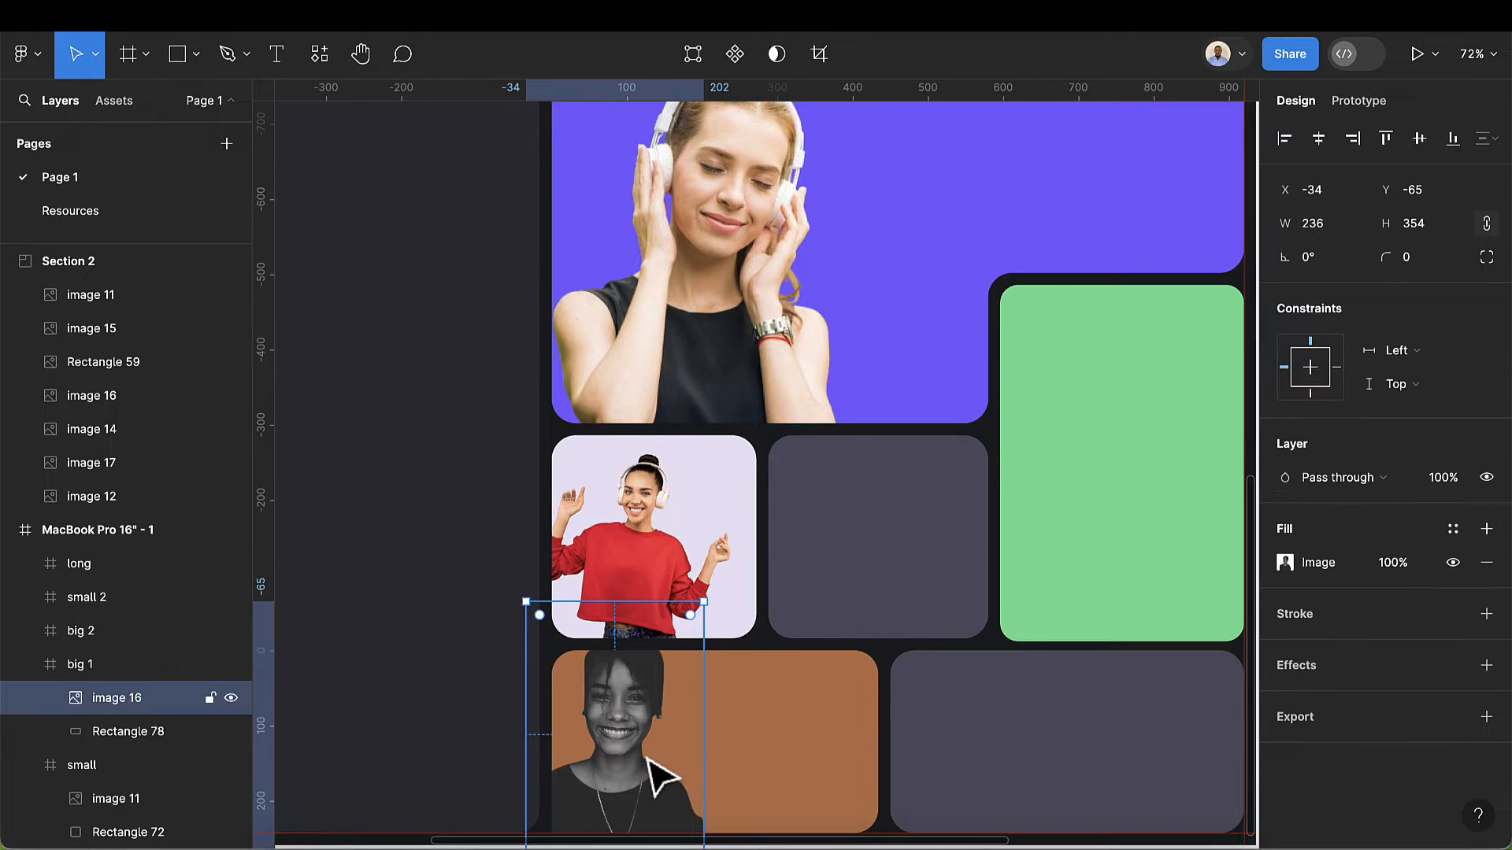
drag(647, 758, 611, 756)
scroll(621, 771, down, 5)
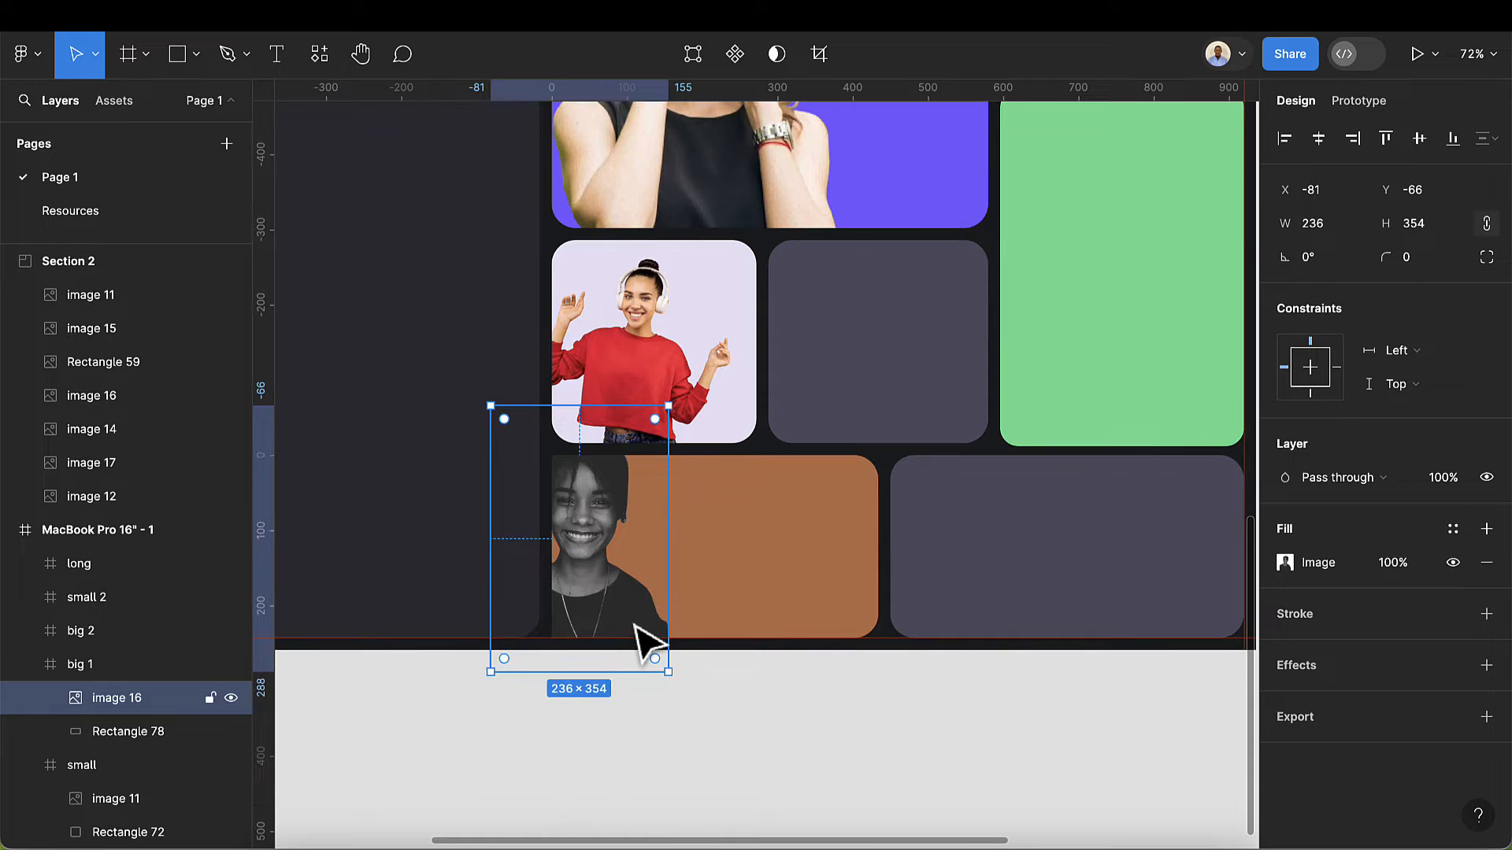
drag(634, 624, 580, 626)
scroll(580, 626, down, 6)
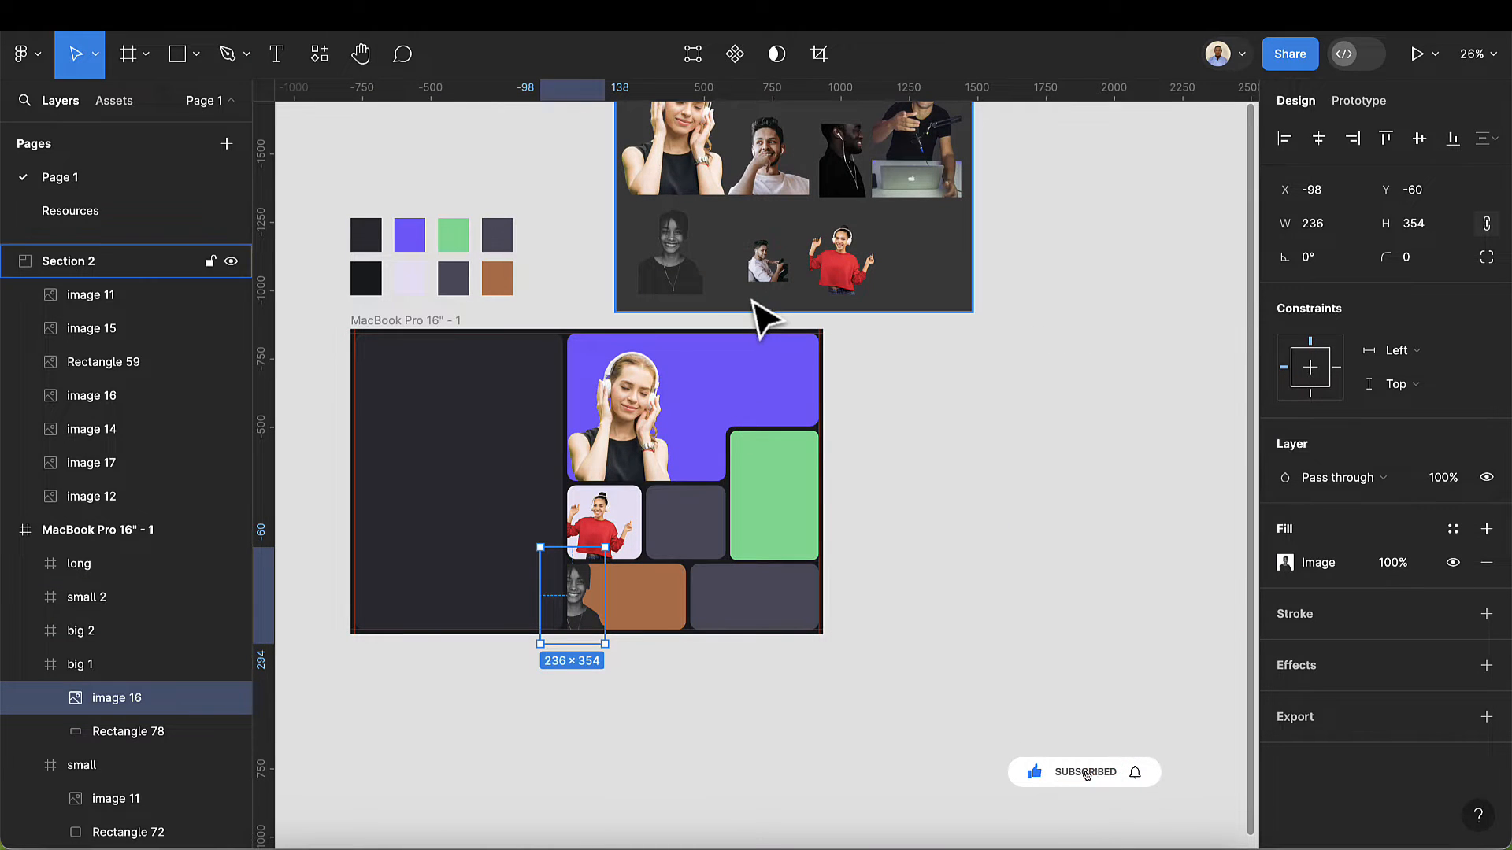
scroll(835, 213, up, 1)
click(857, 153)
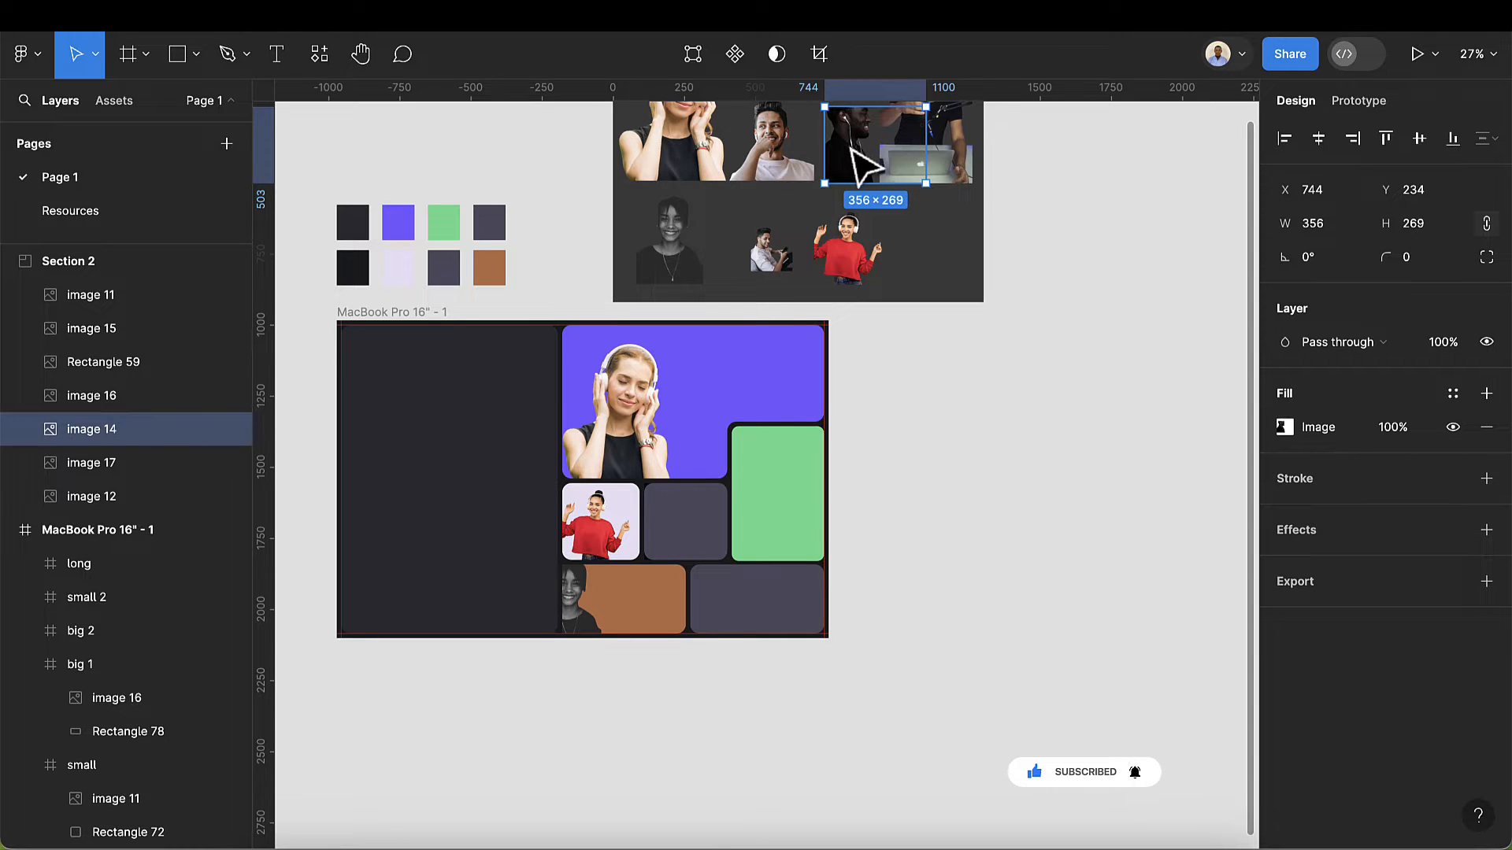
- Paste the man-with-earphones photo into the dark grey 'small 2' card and zoom to it
click(703, 539)
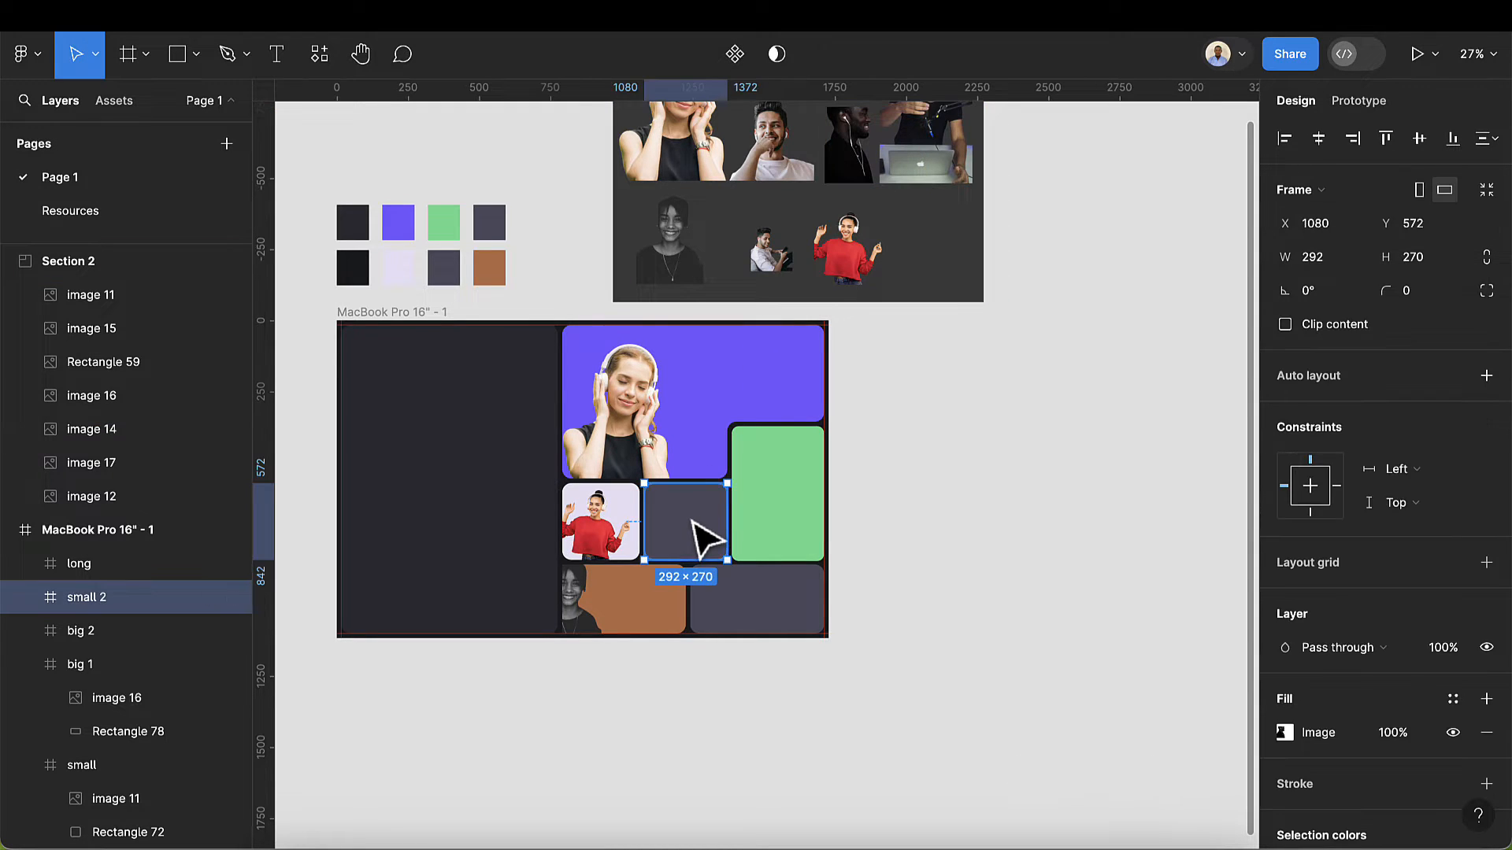
key(ctrl+v)
key(shift+2)
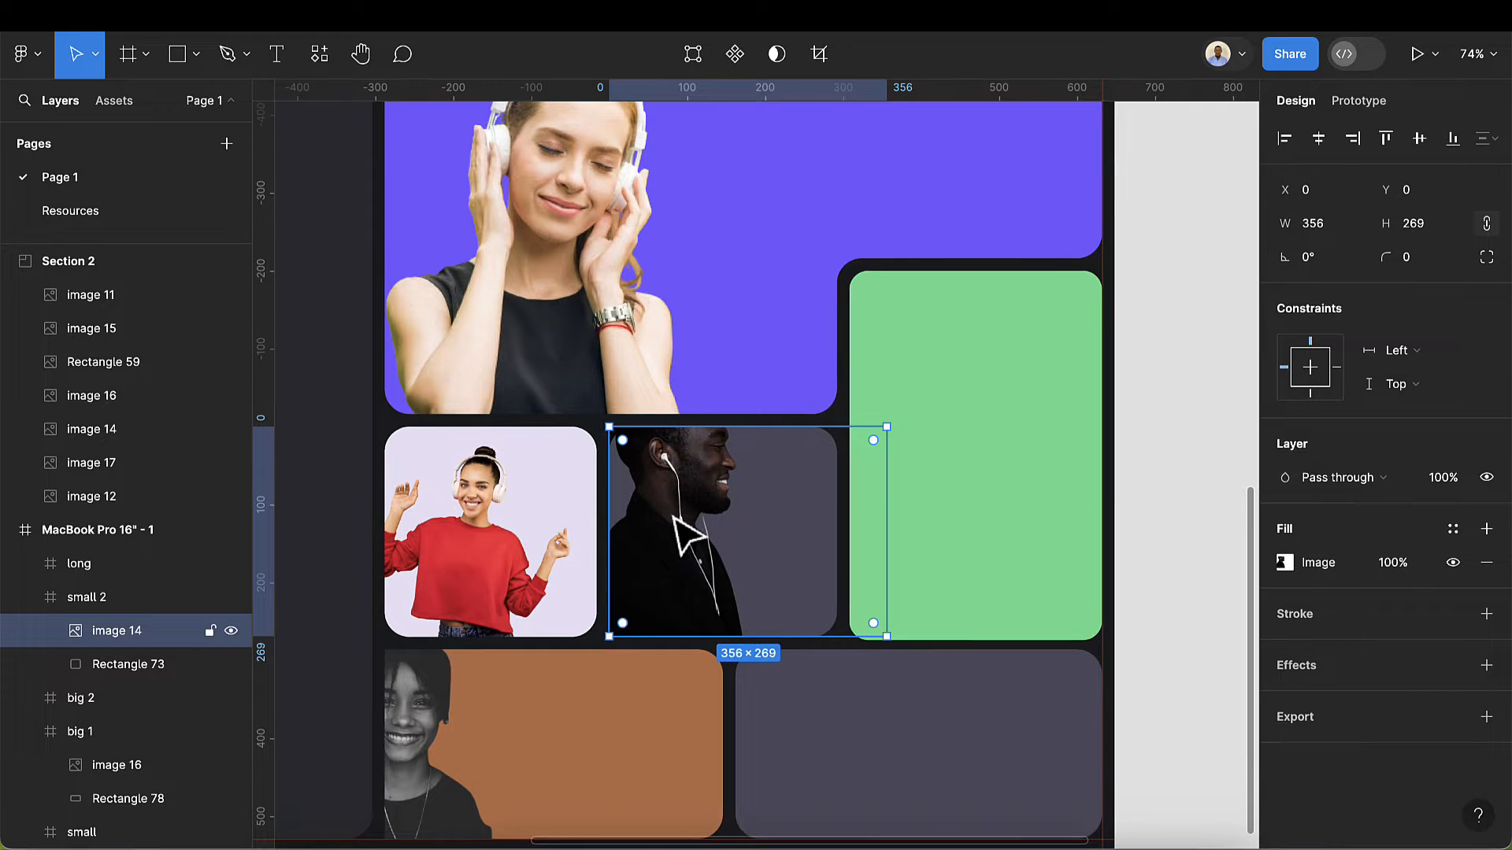
scroll(684, 536, up, 2)
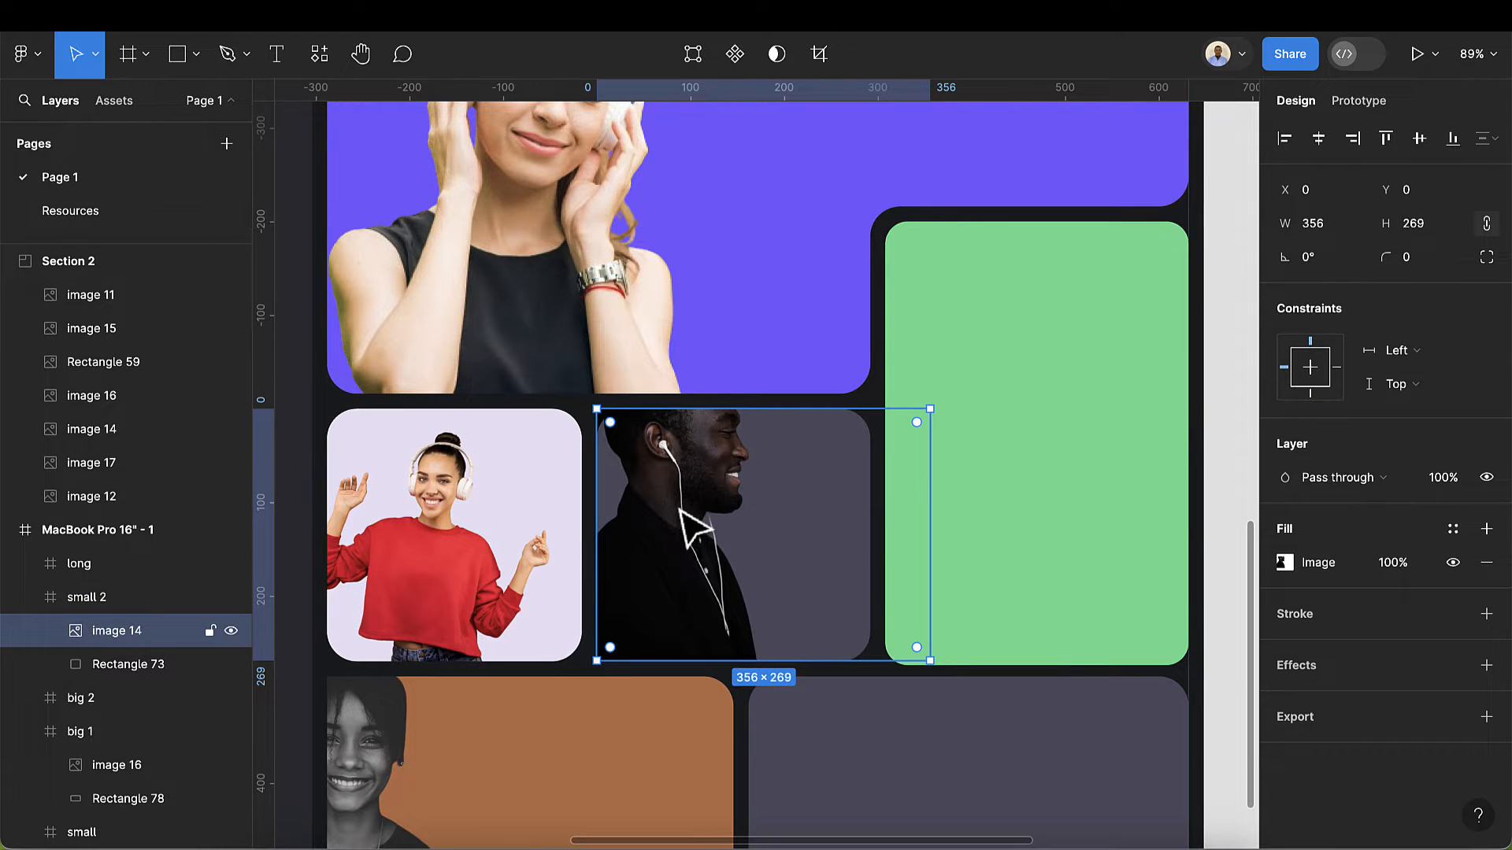
click(973, 498)
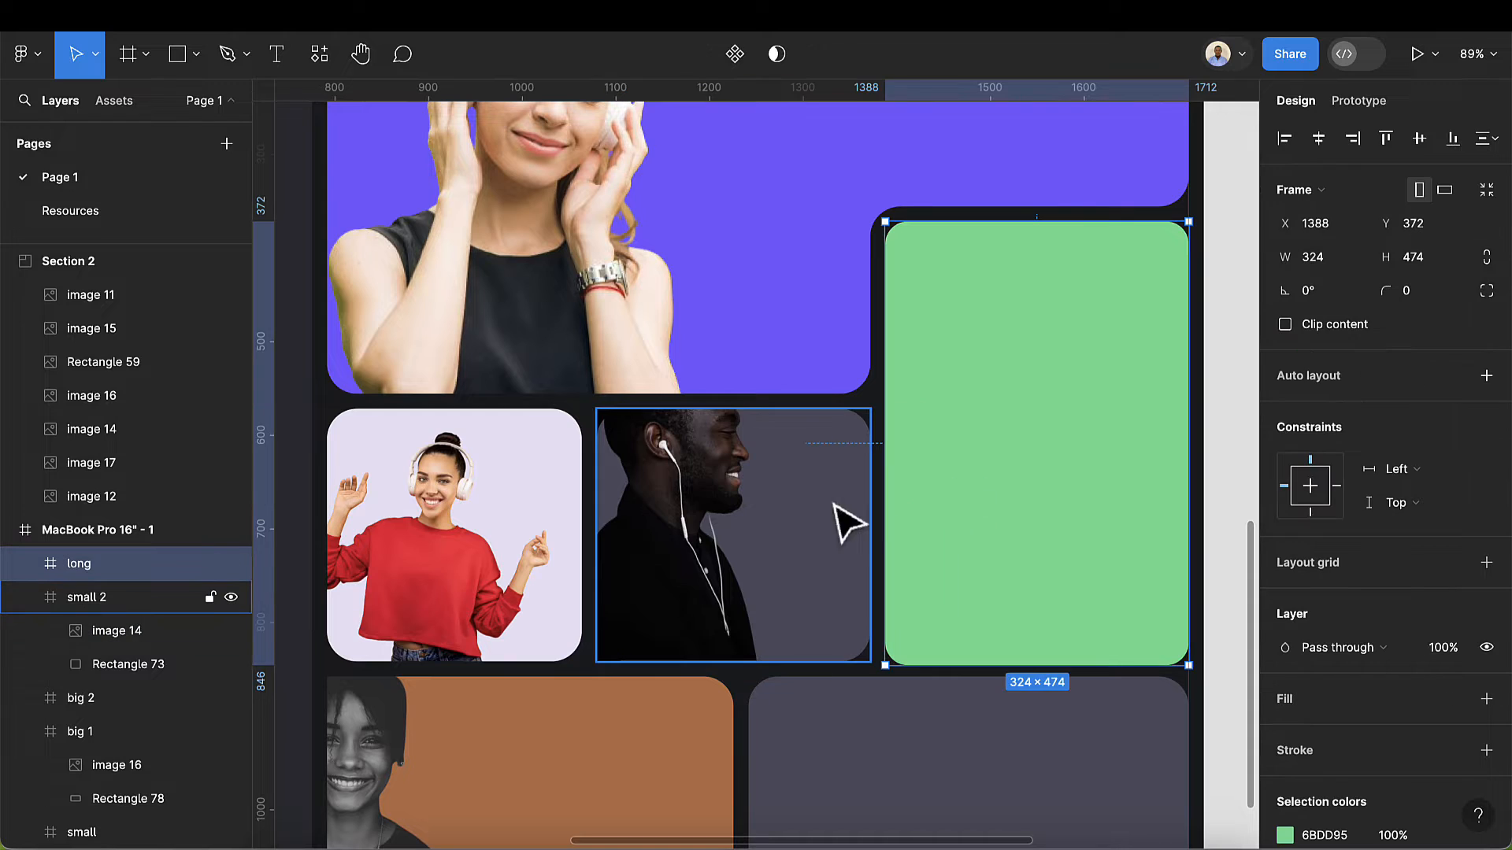
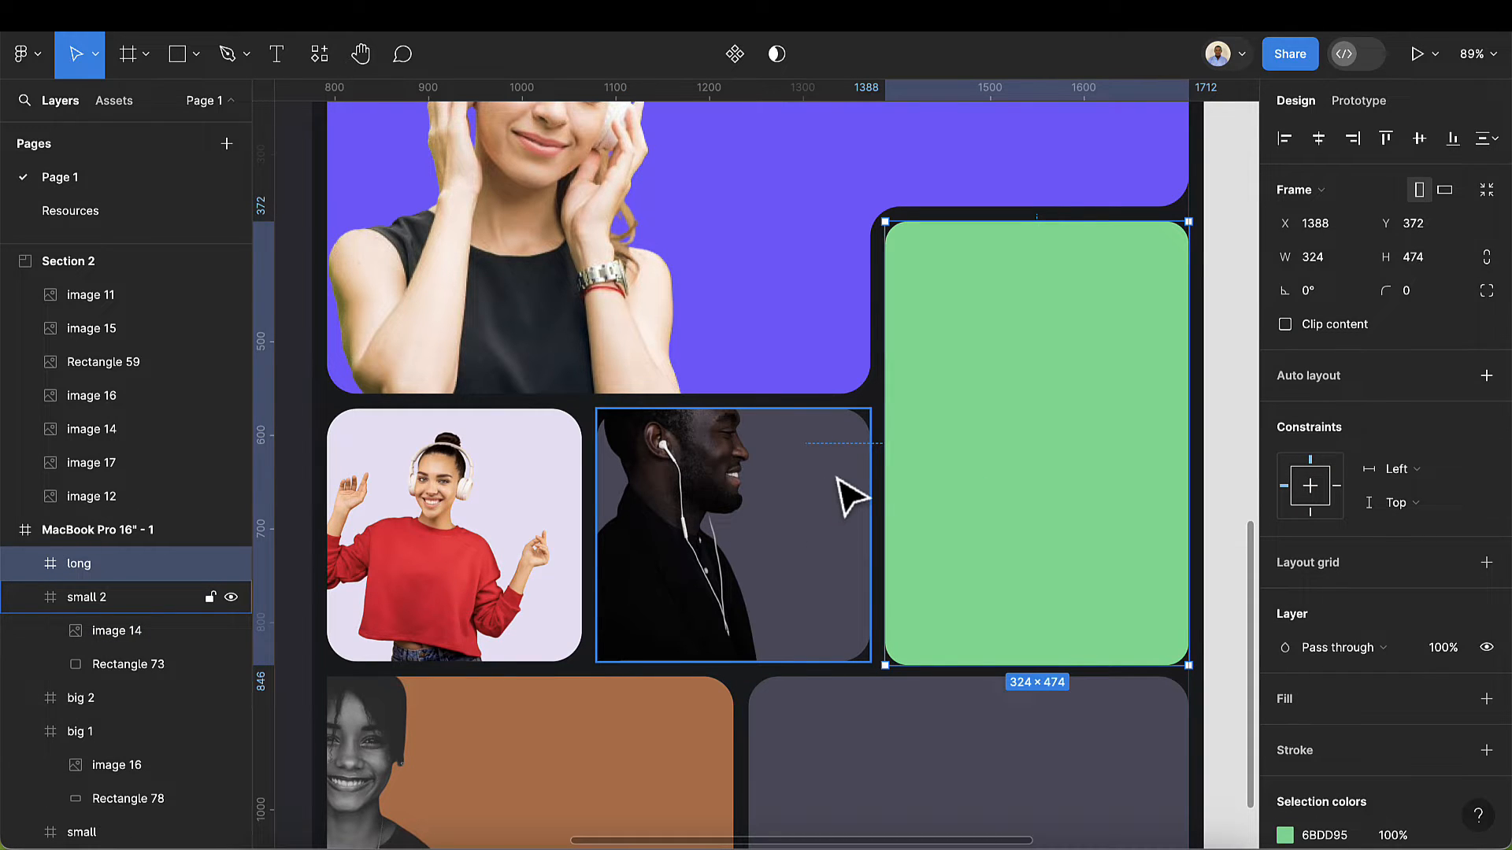
- Turn on Clip content for the green 'long' card
click(1282, 324)
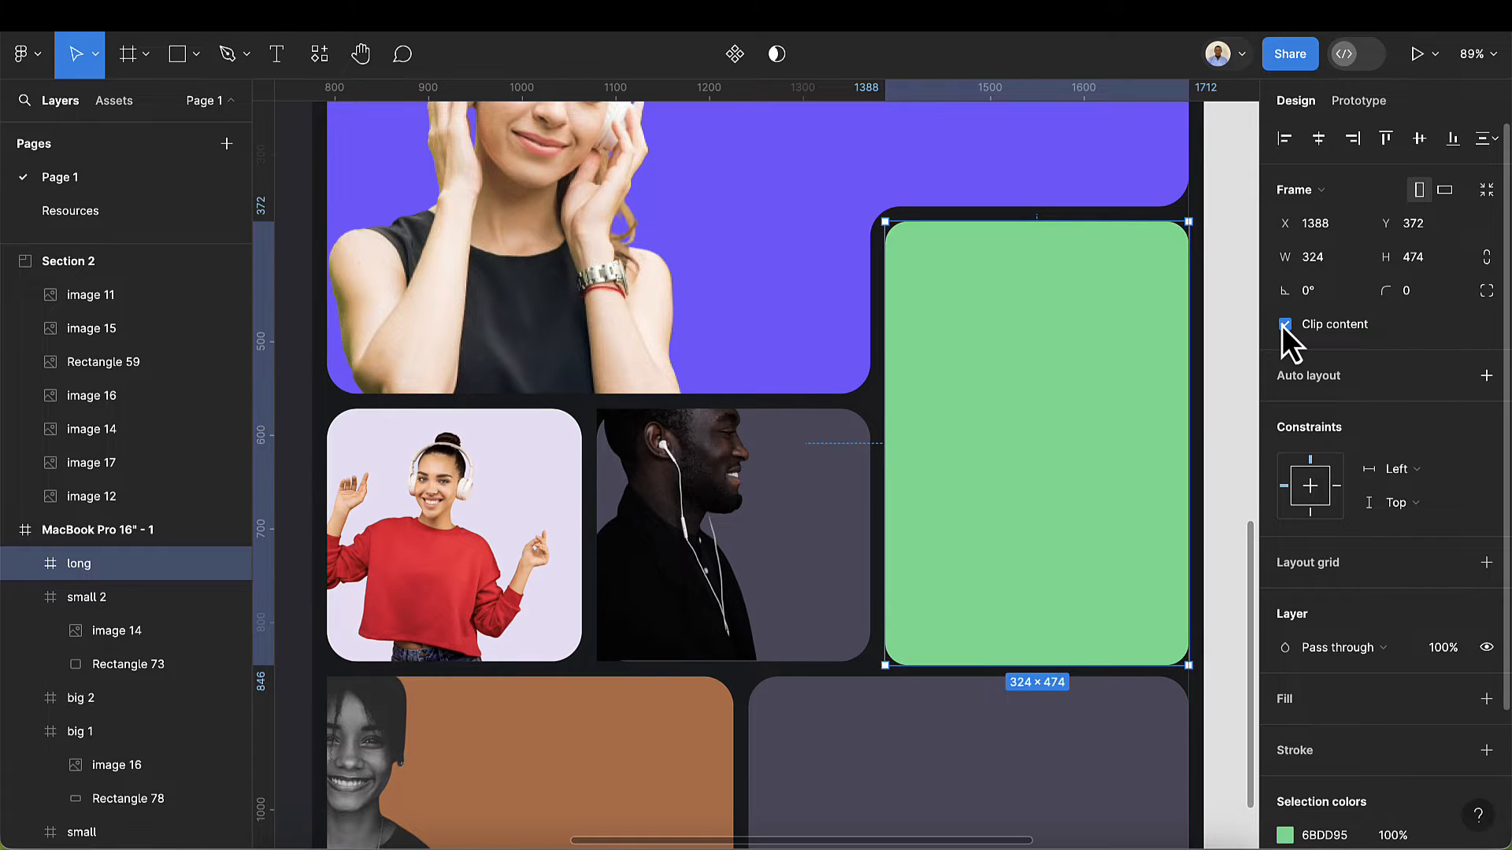
scroll(675, 590, up, 8)
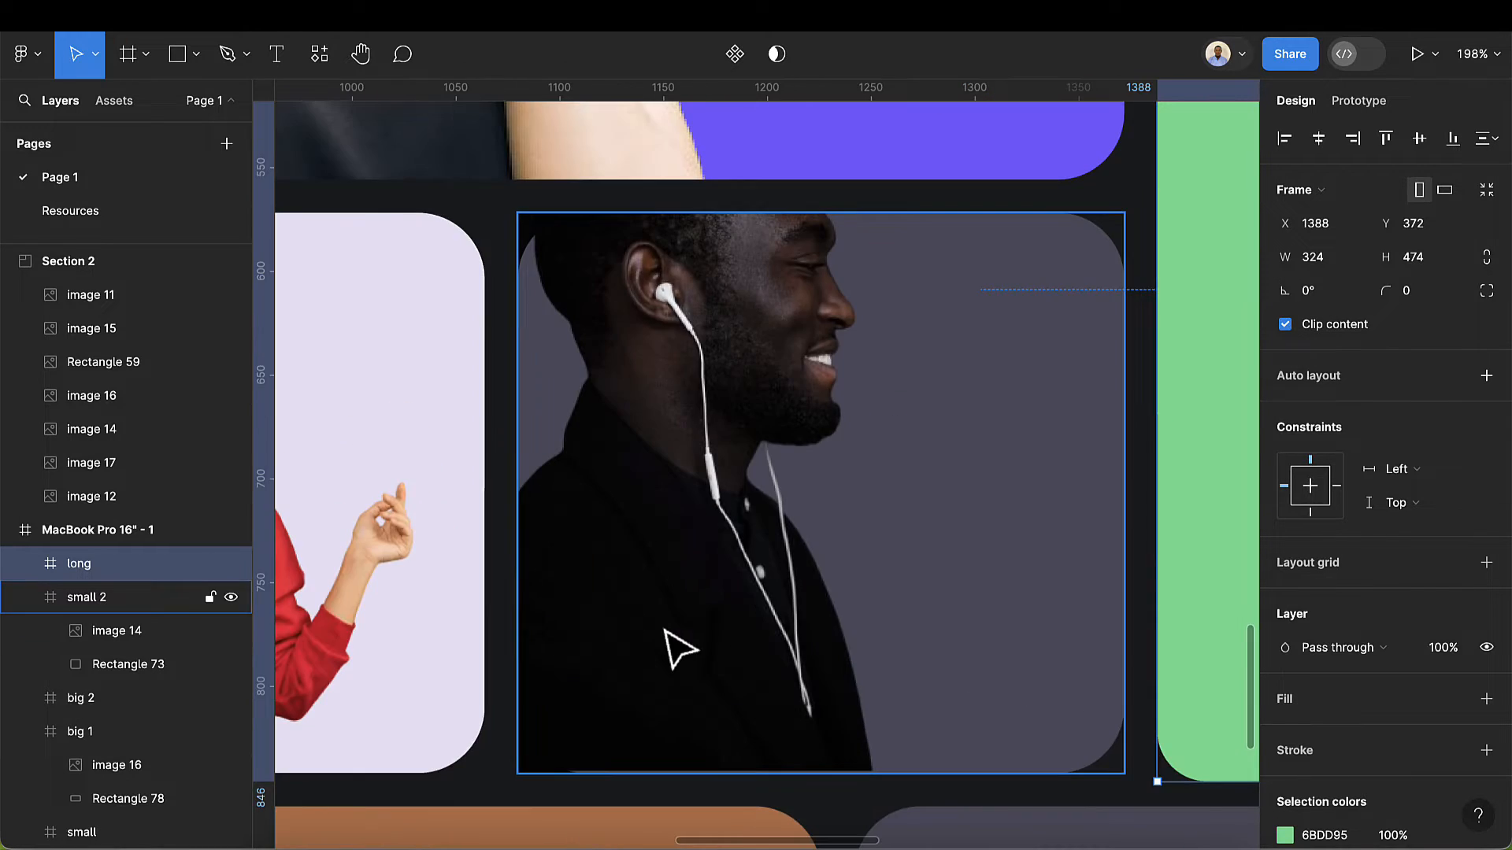
scroll(664, 630, down, 2)
- Give the 'small 2' earphones-man card a 32 corner radius
click(613, 705)
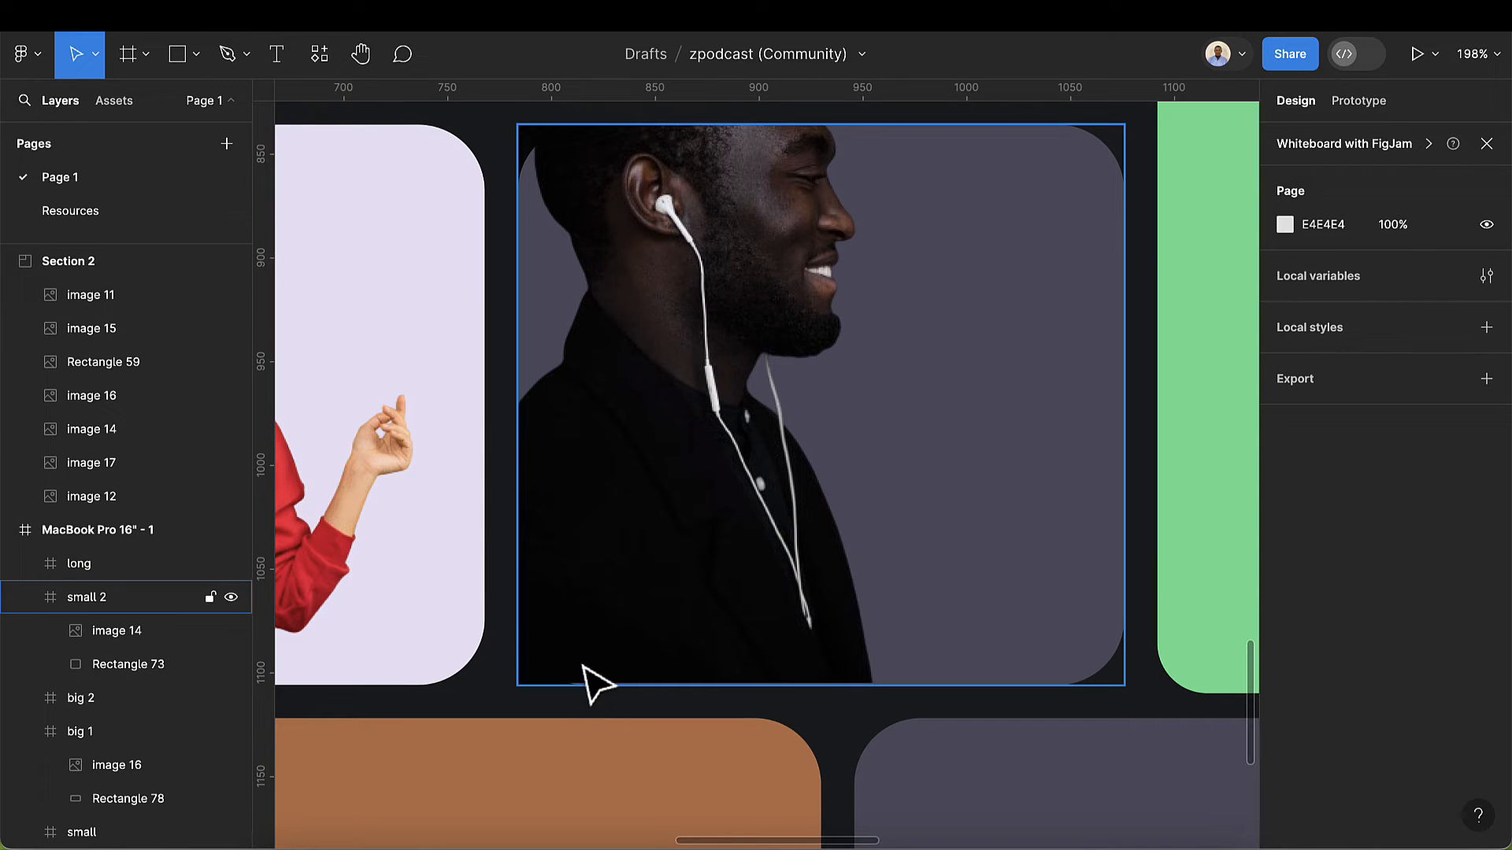
click(719, 488)
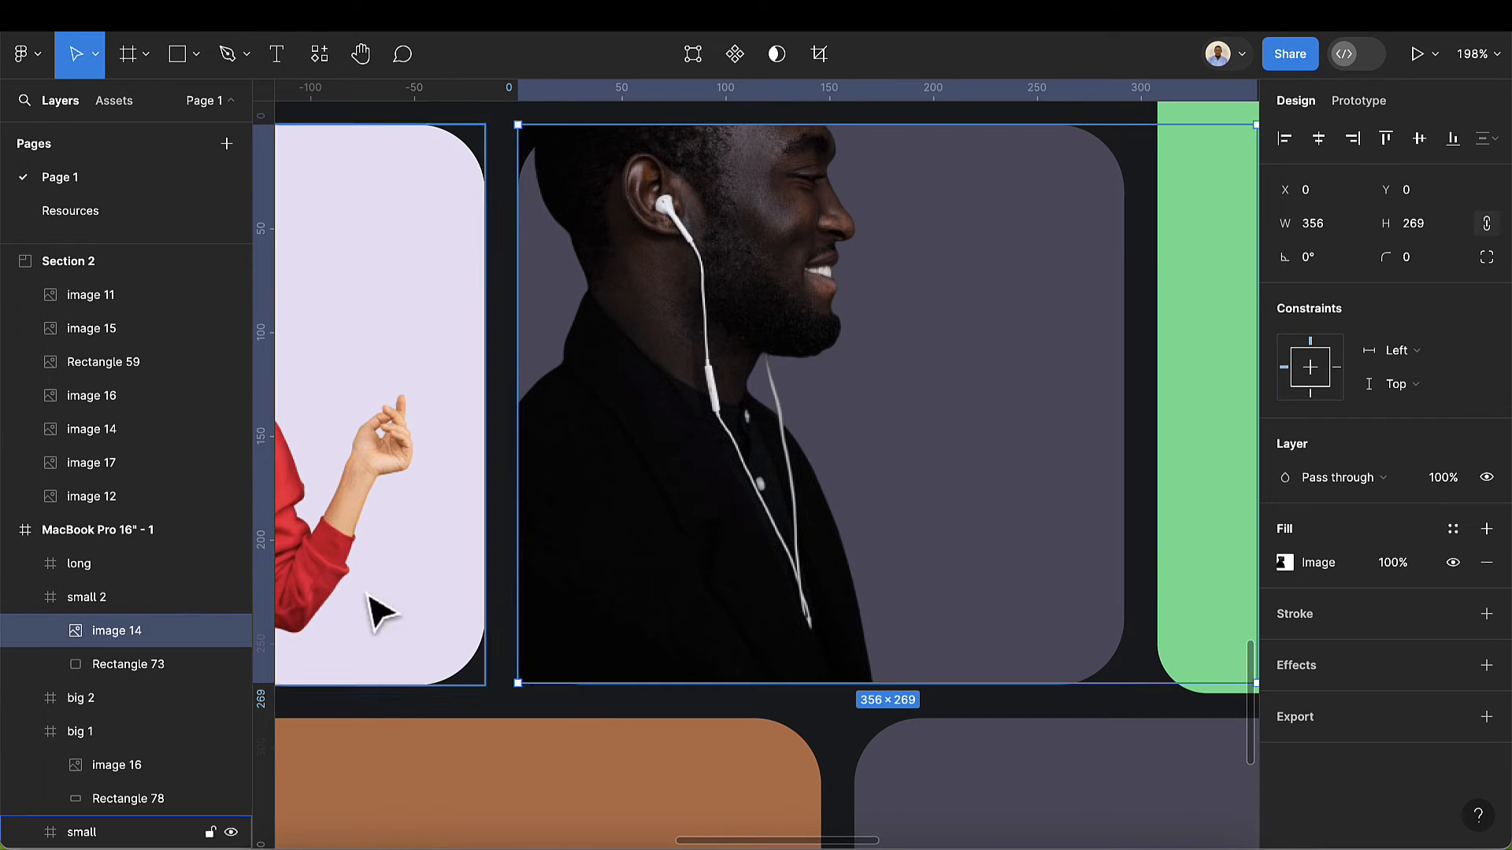
click(103, 597)
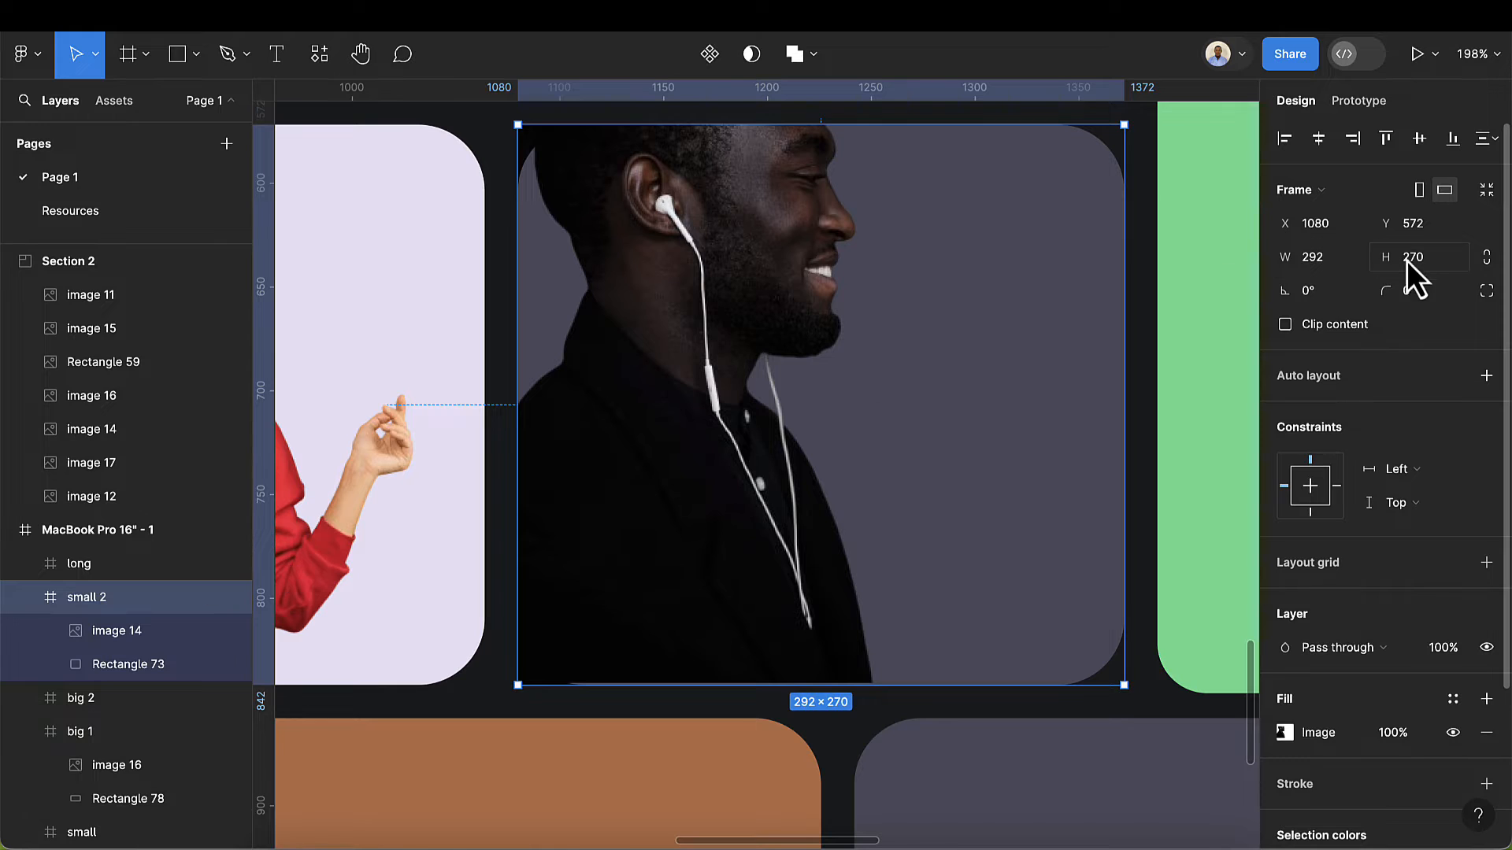
click(1416, 288)
text(32)
key(Return)
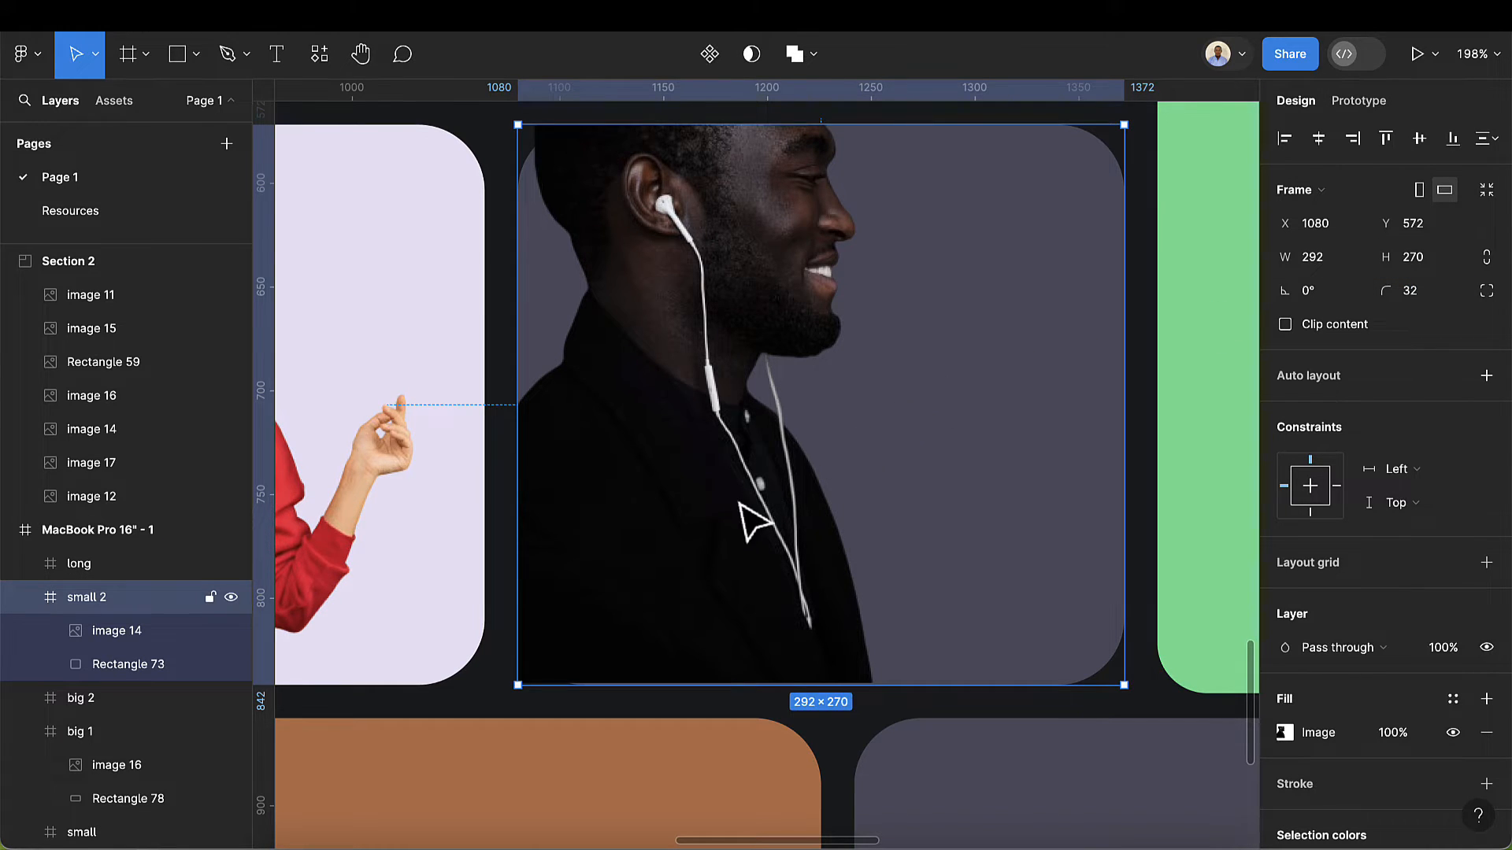
- Shift the earphones-man photo slightly and clip it to small 2's rounded corners
click(150, 627)
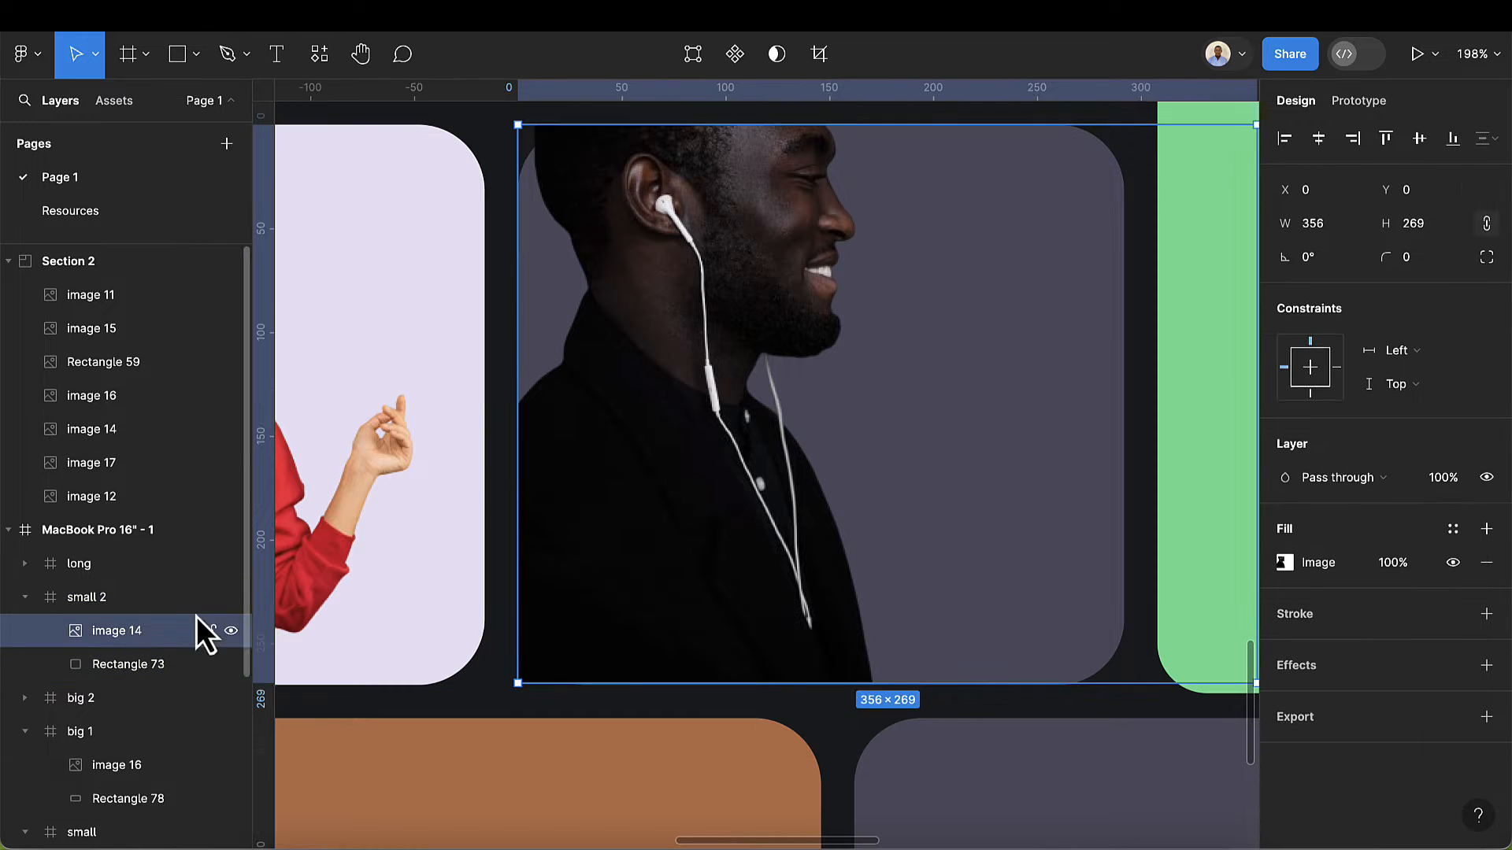
mouse_move(689, 506)
mouse_down()
mouse_move(717, 505)
mouse_move(678, 514)
mouse_up()
click(104, 603)
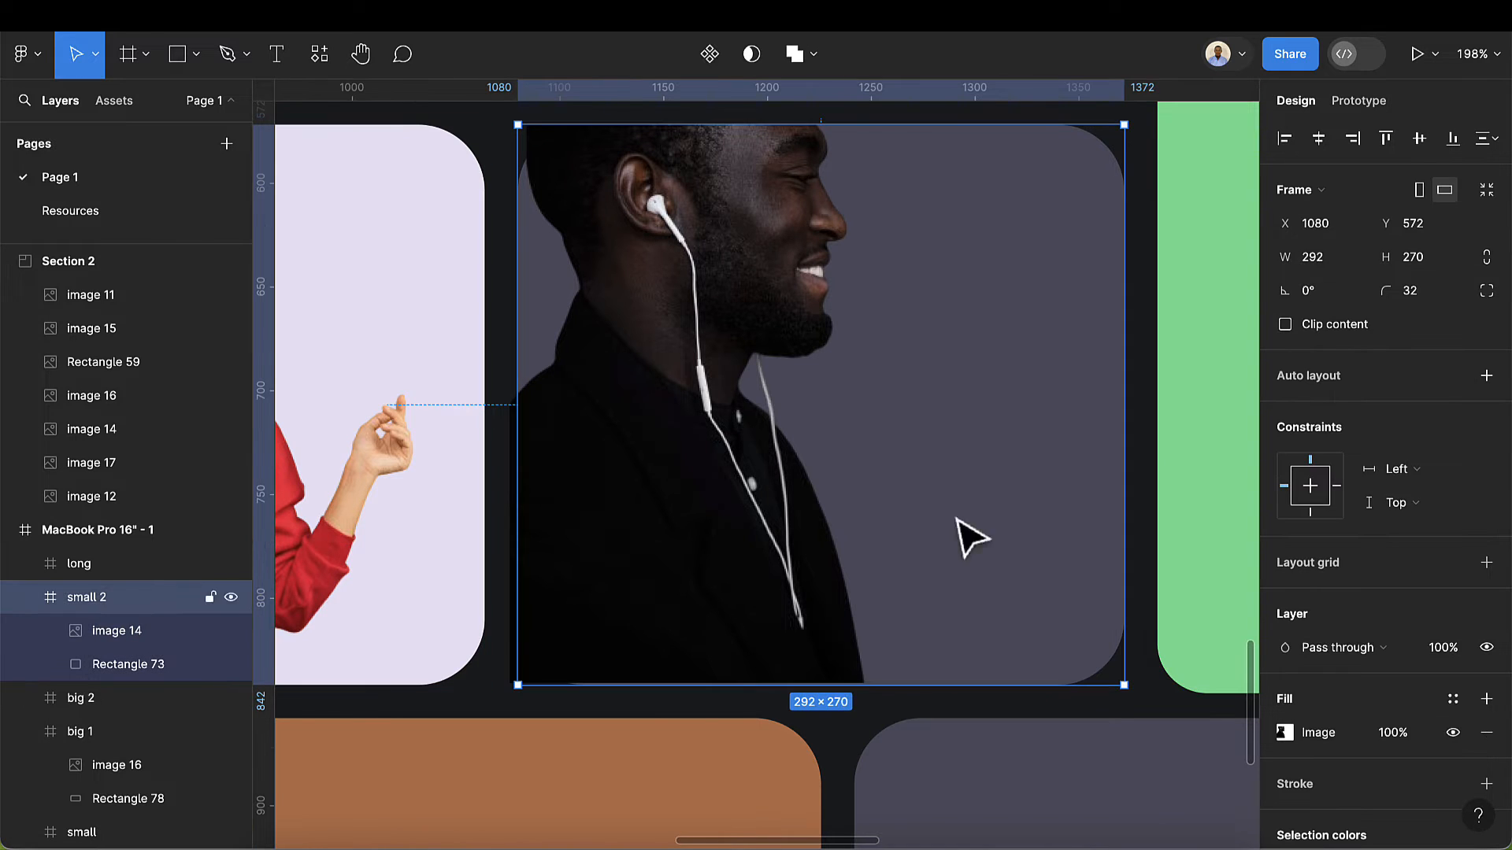
click(1285, 325)
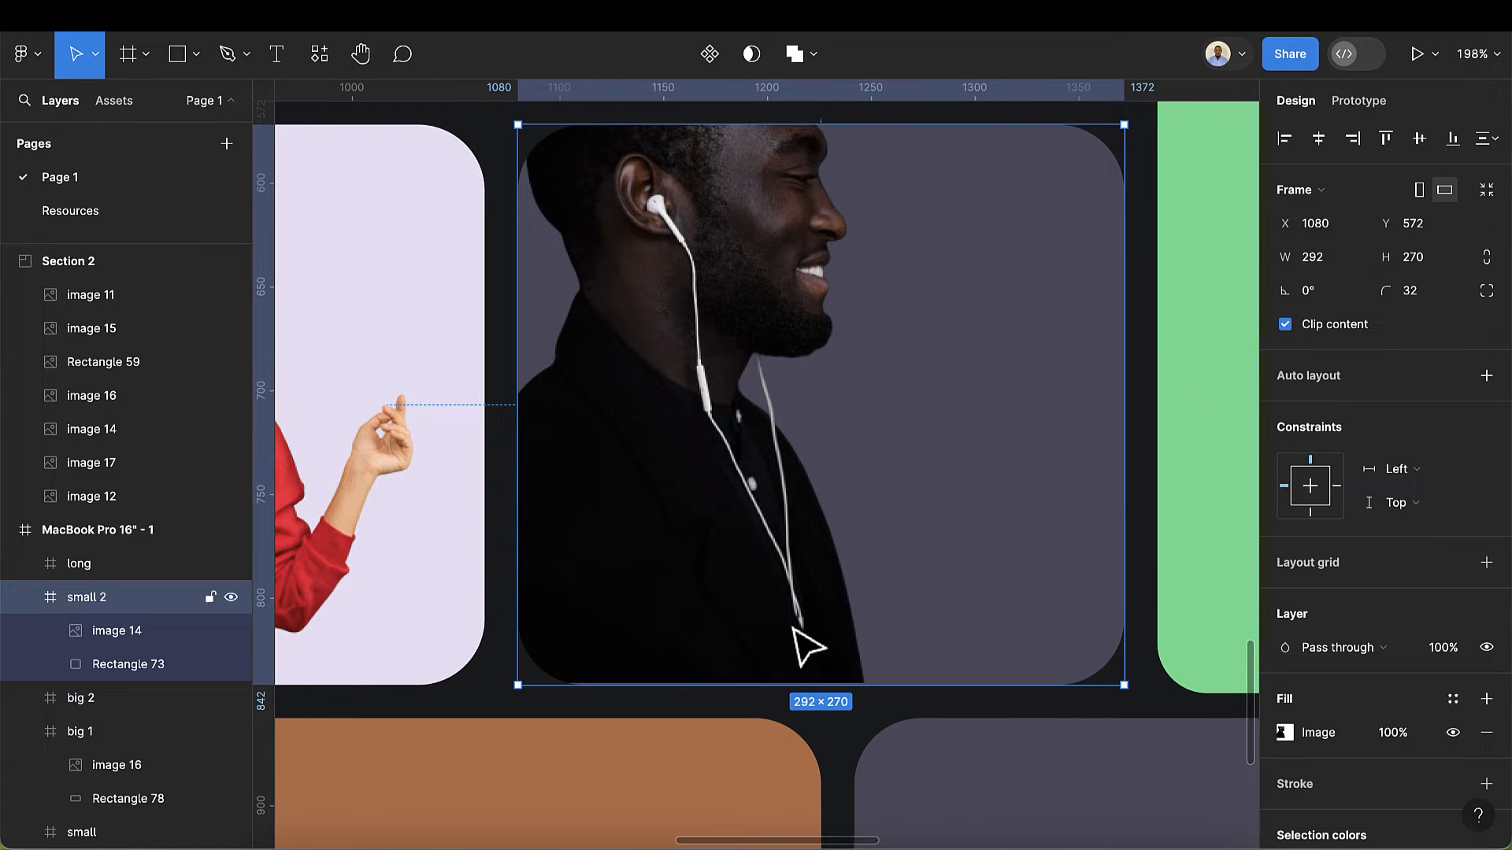
scroll(561, 693, up, 5)
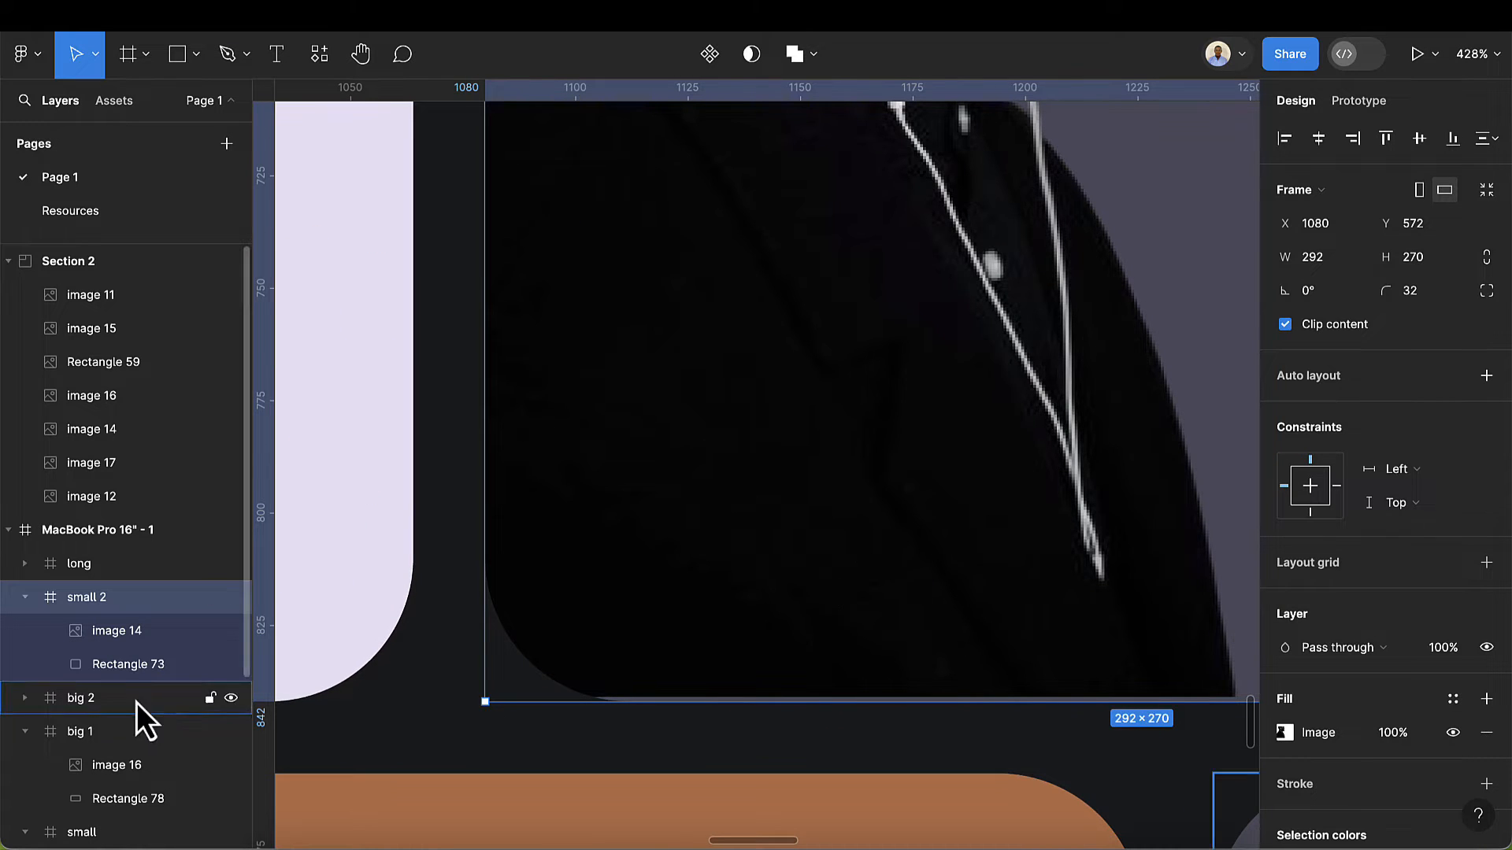
click(116, 636)
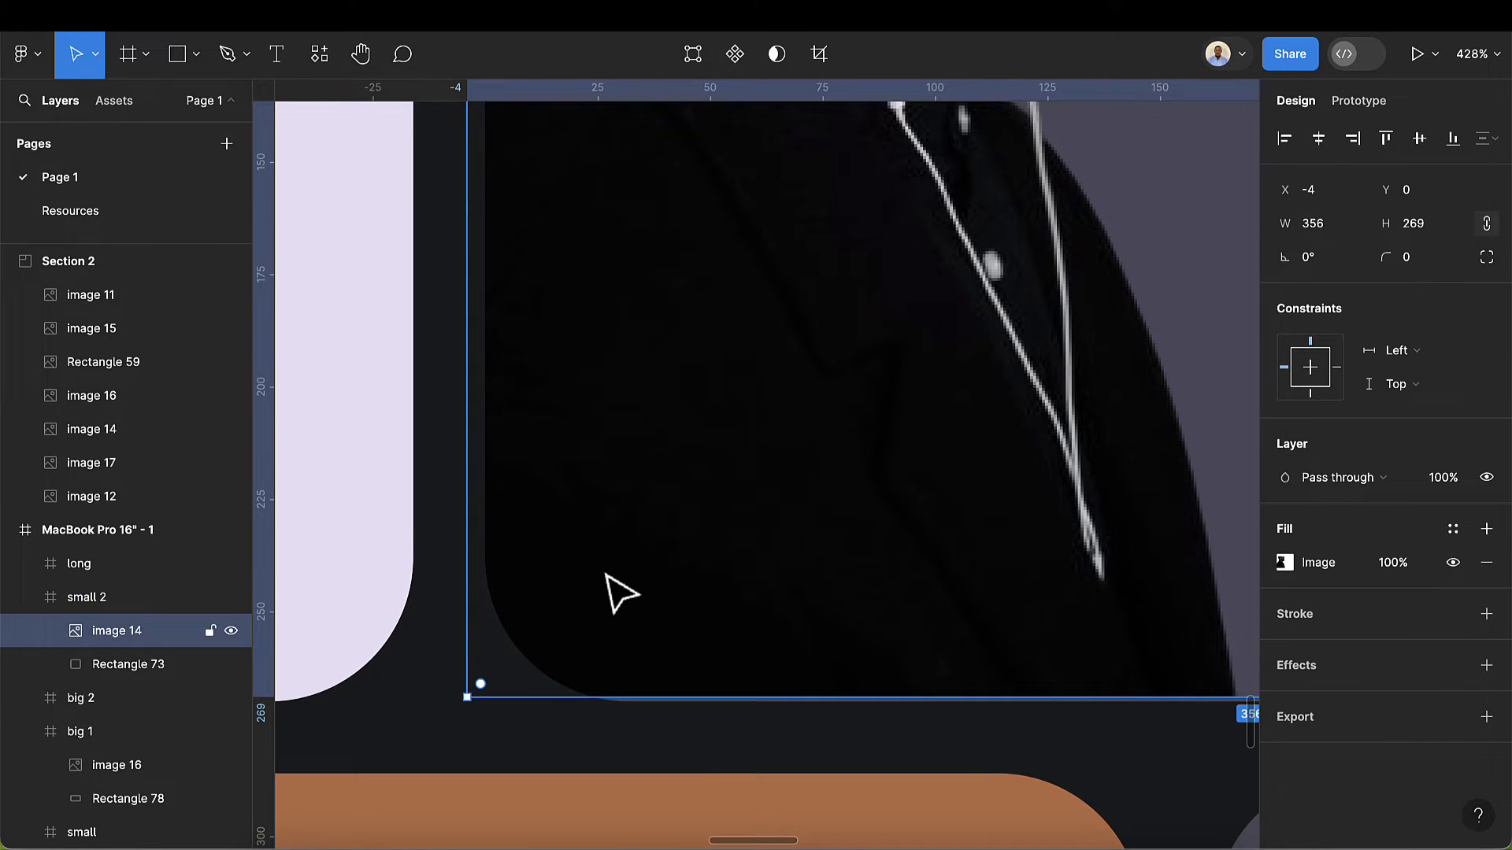
key(Down)
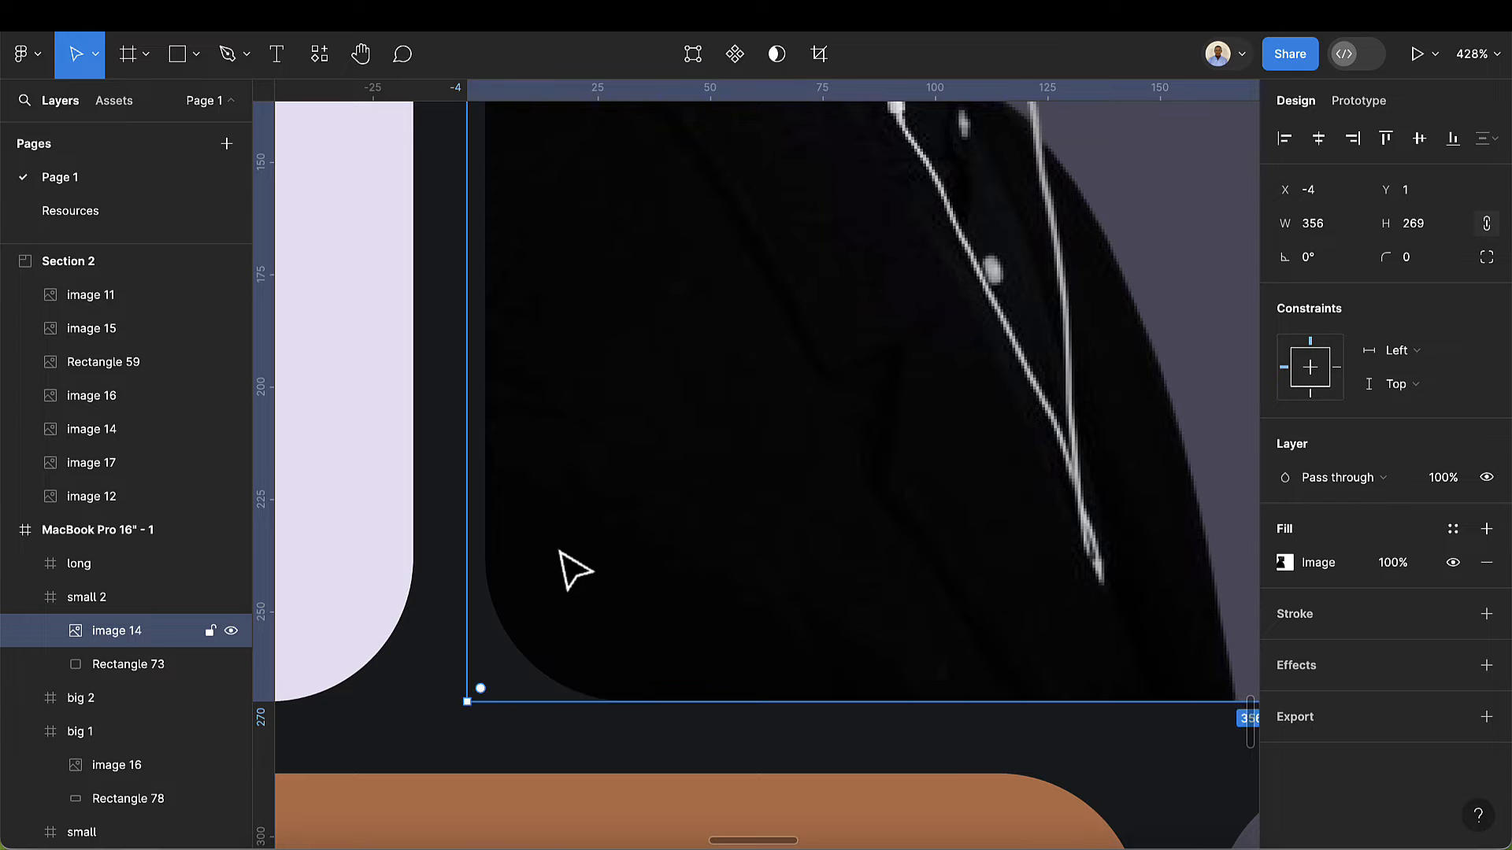
scroll(574, 567, down, 10)
scroll(656, 462, down, 5)
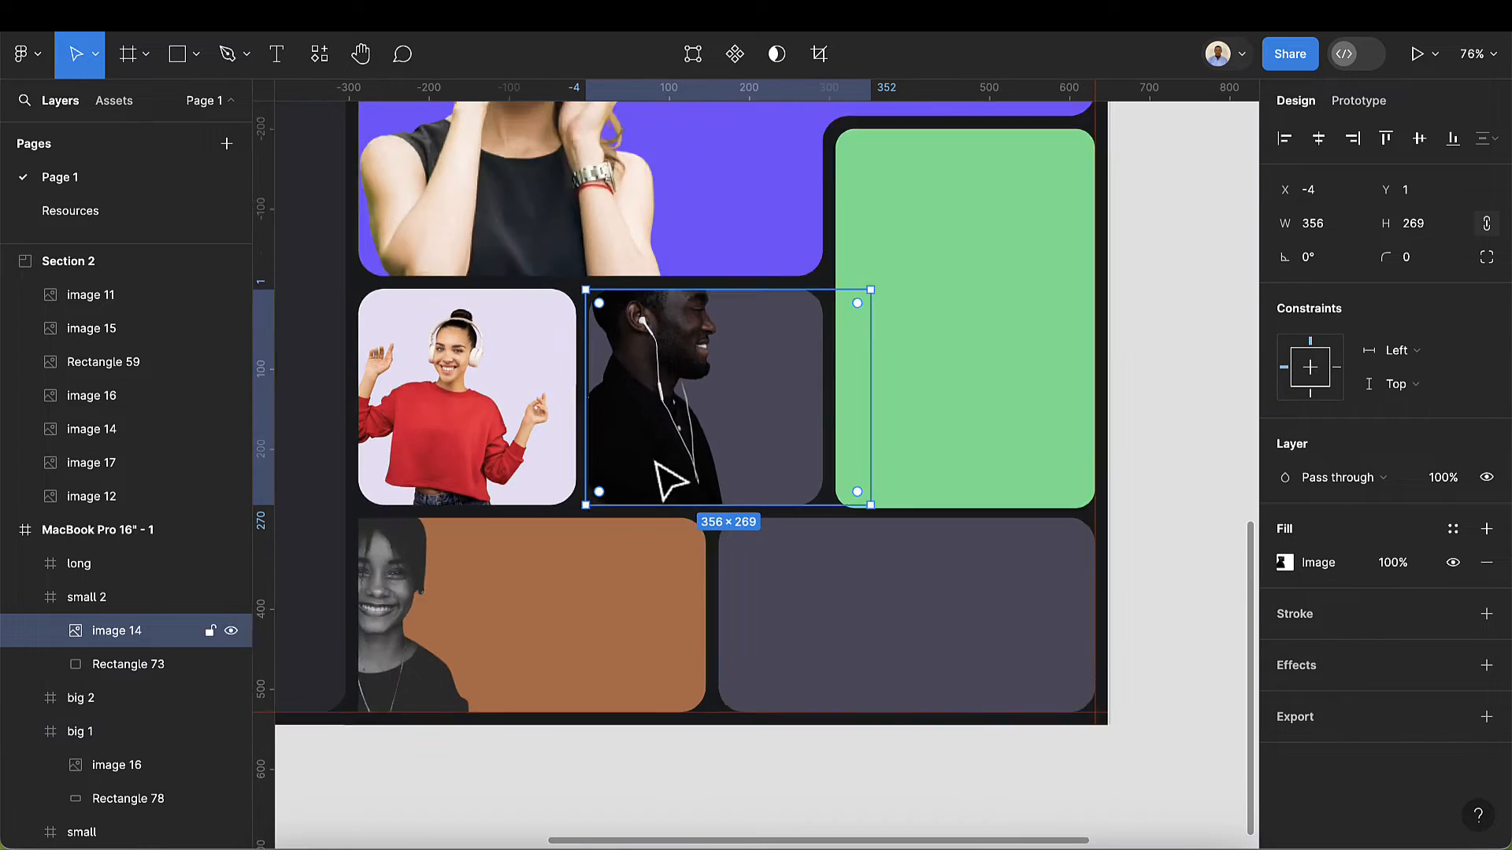
scroll(420, 610, up, 5)
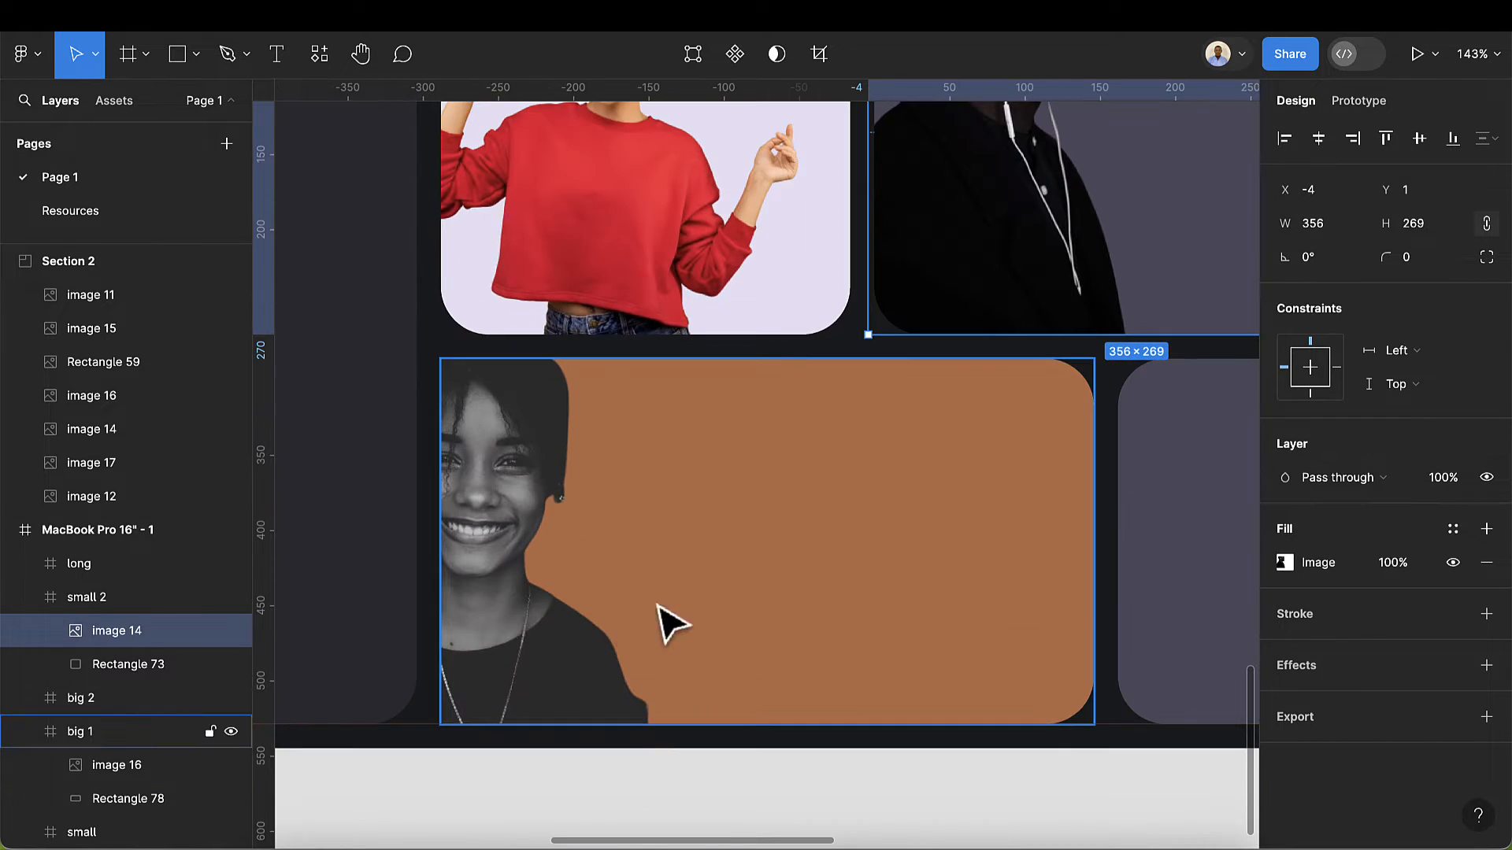
- Give the brown 'big 1' card a 32 corner radius
click(769, 600)
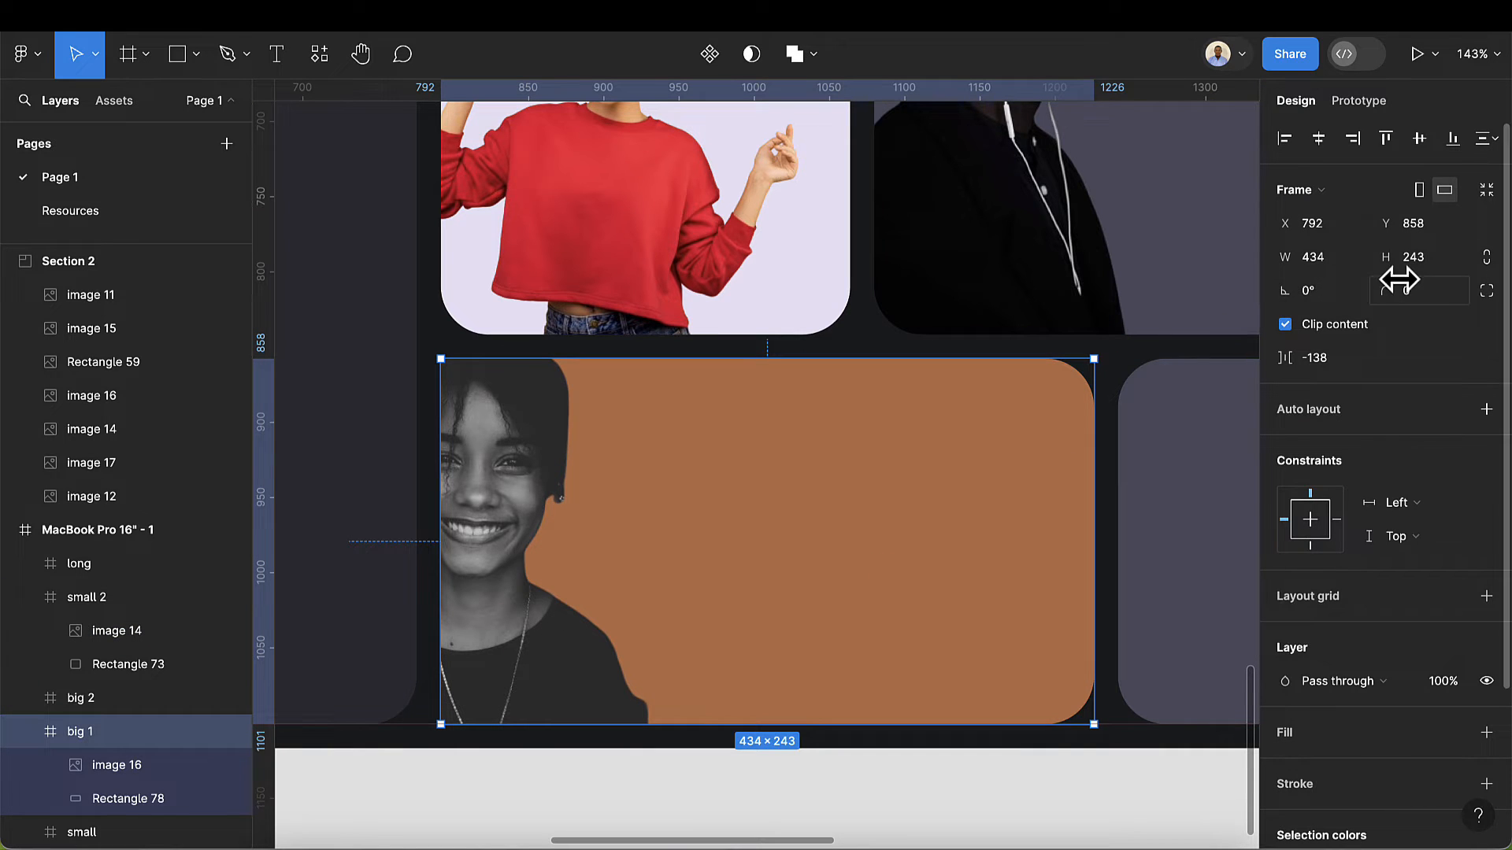
click(1433, 295)
text(32)
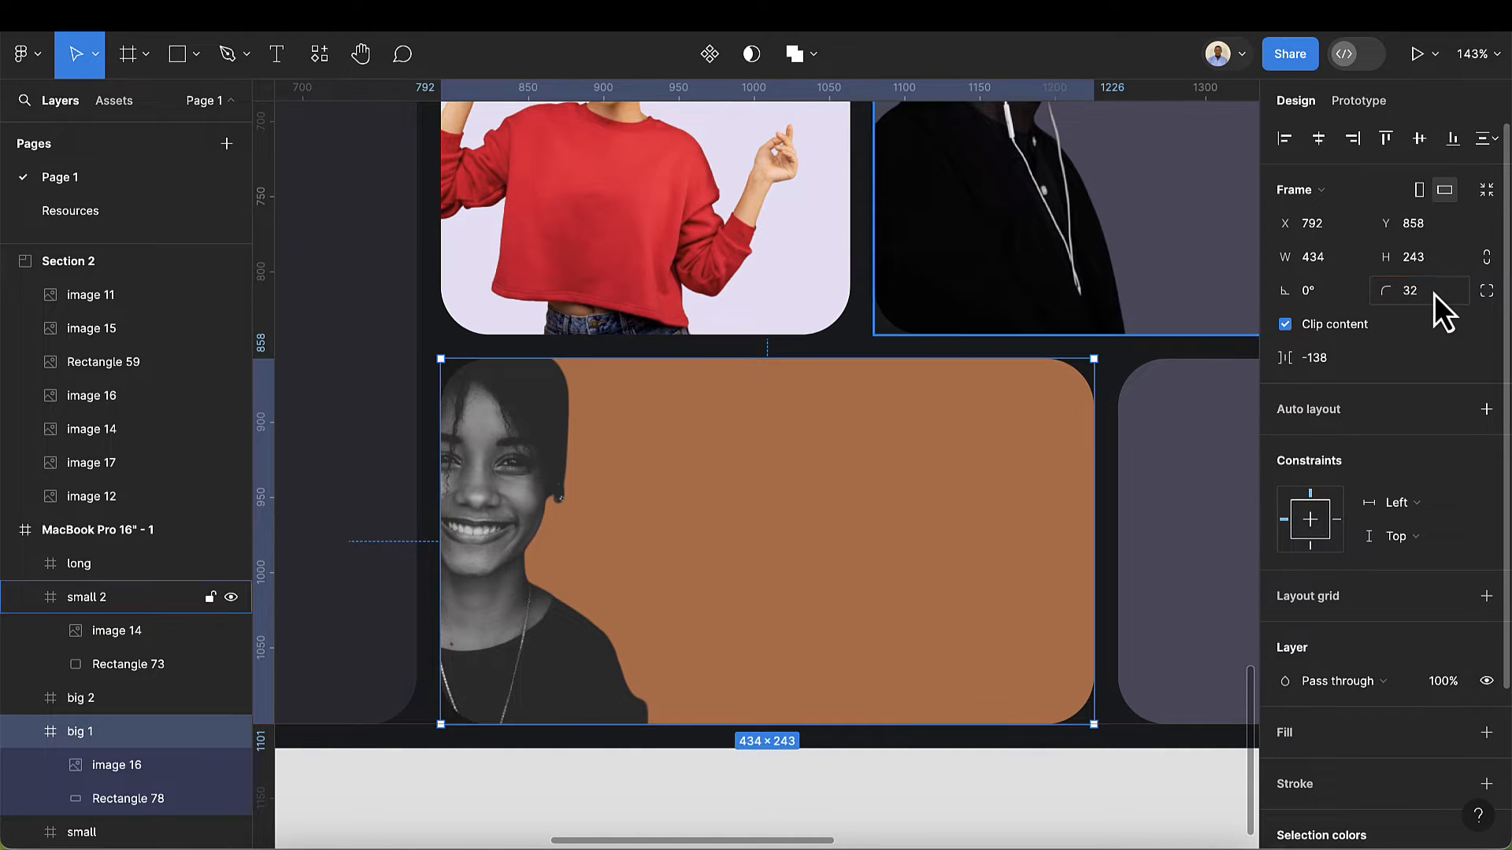
key(Return)
scroll(402, 740, up, 5)
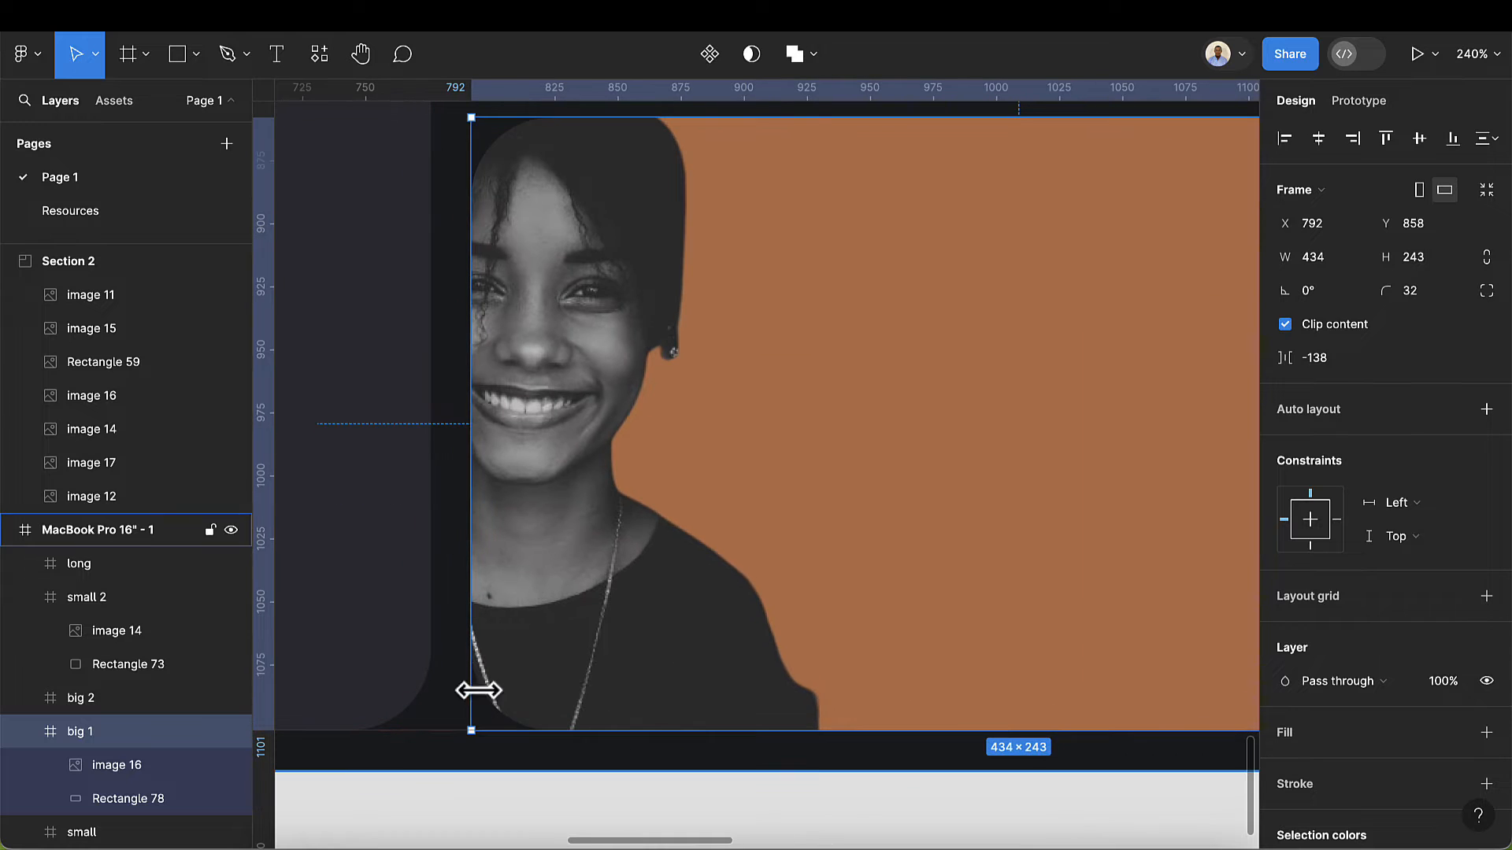
scroll(749, 695, down, 10)
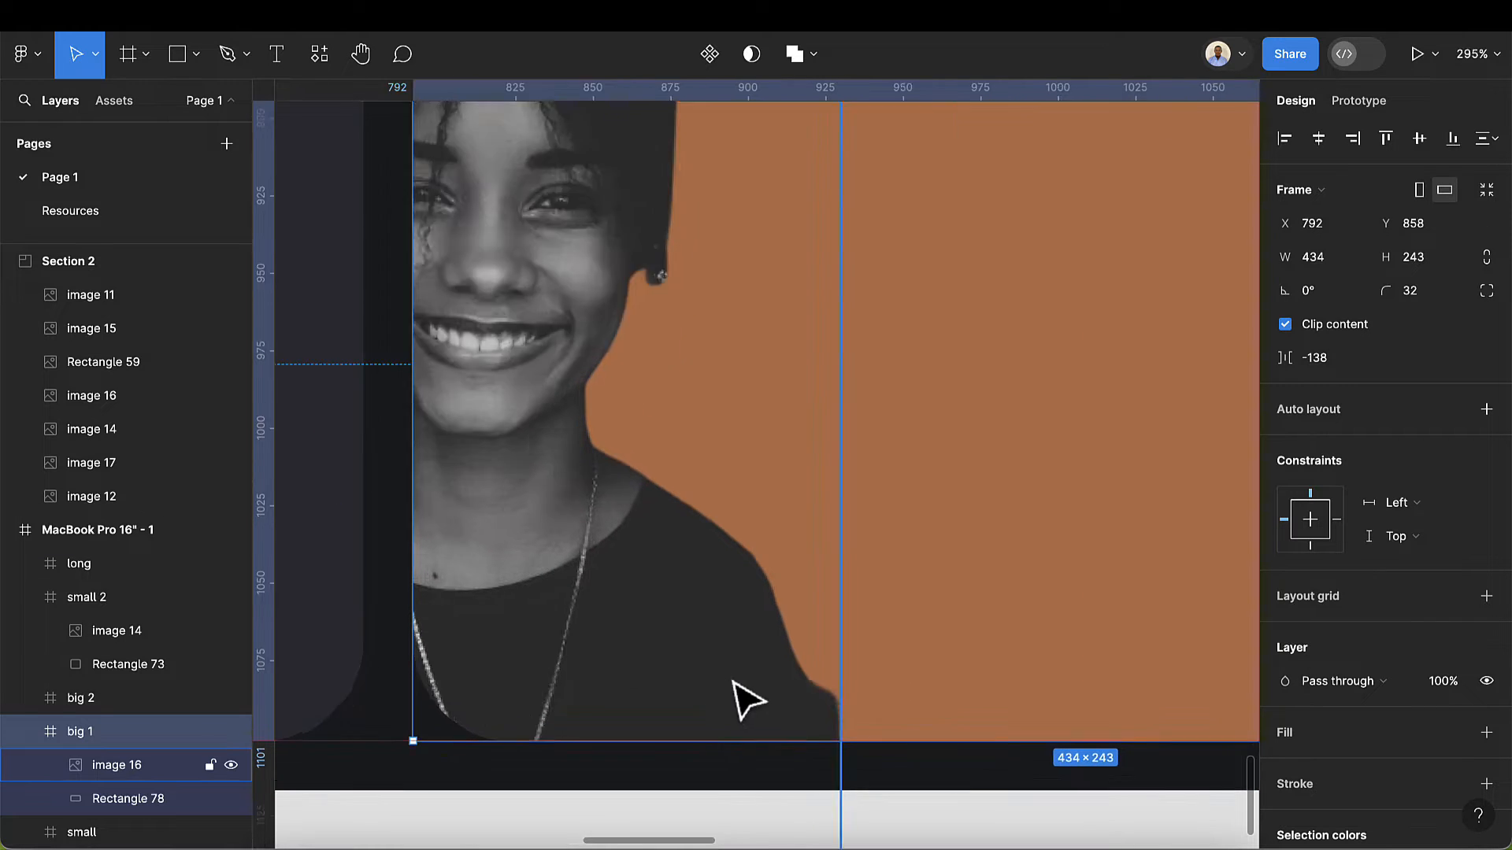
scroll(935, 611, down, 3)
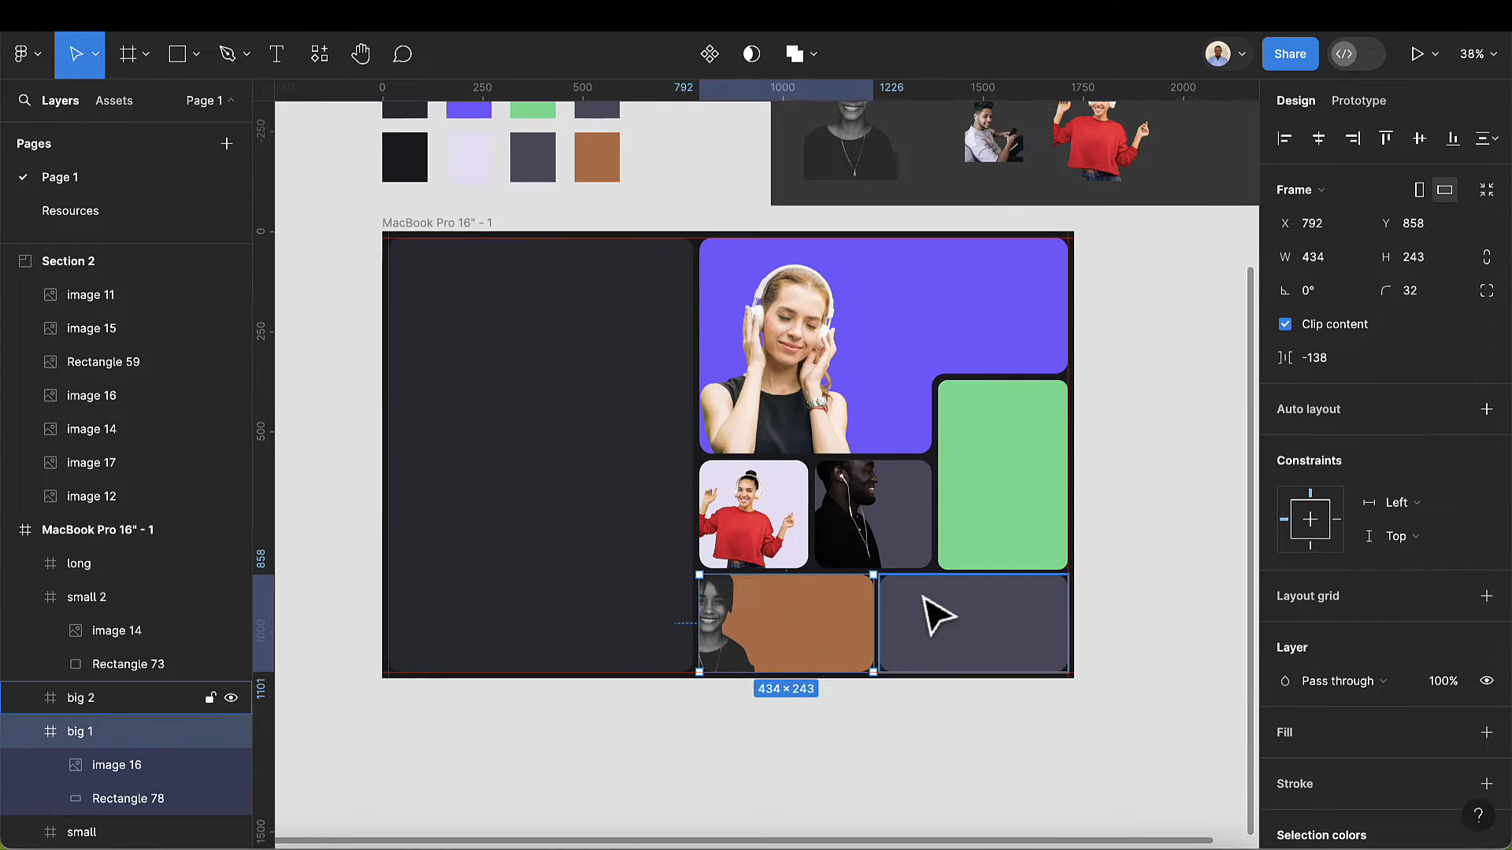
scroll(934, 611, right, 2)
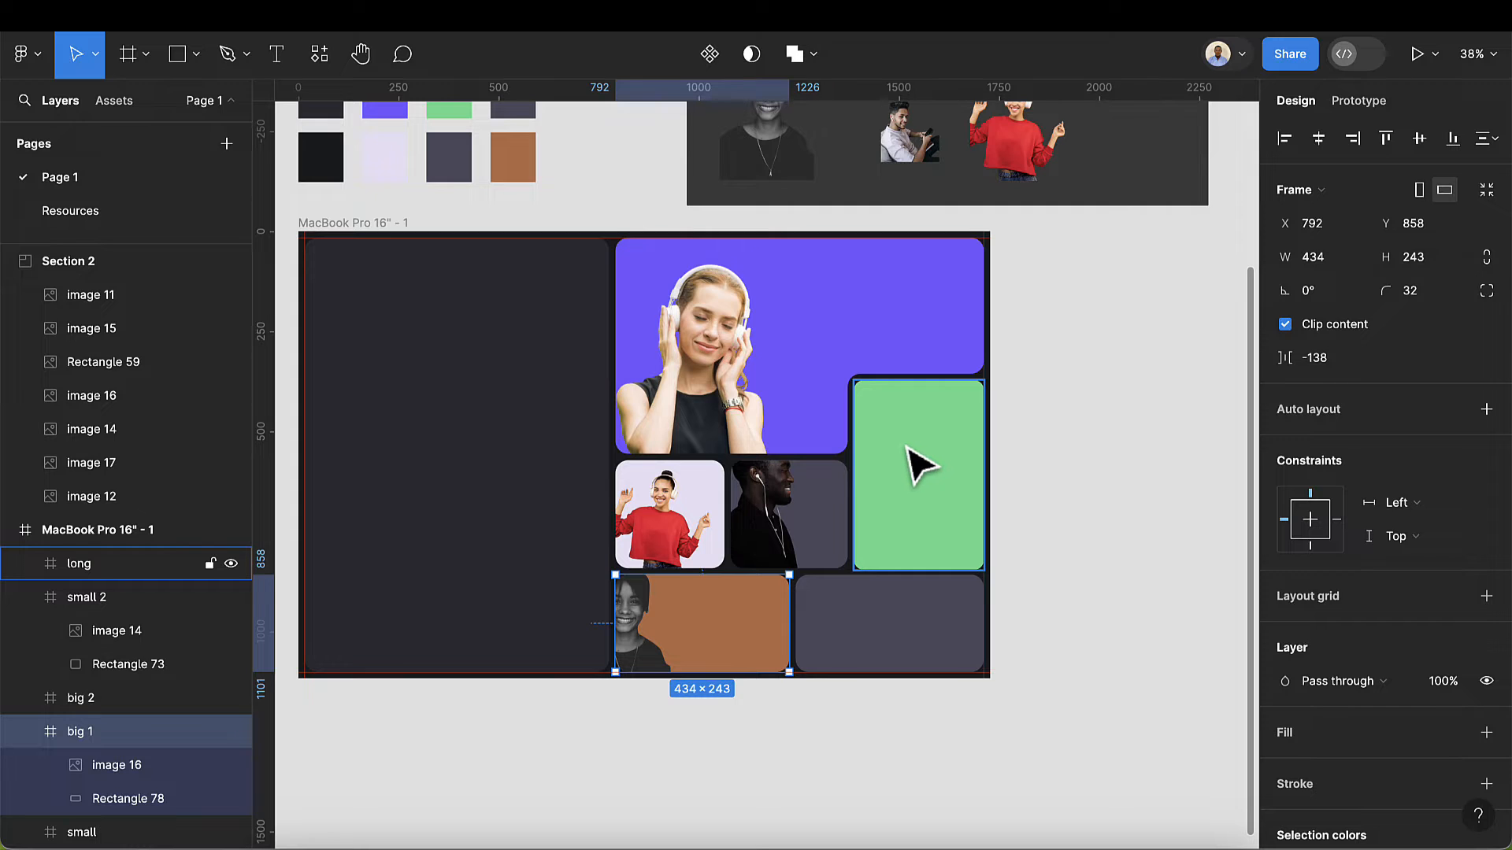
- Paste the man-with-laptop photo into the green 'long' card
click(921, 467)
scroll(922, 466, up, 5)
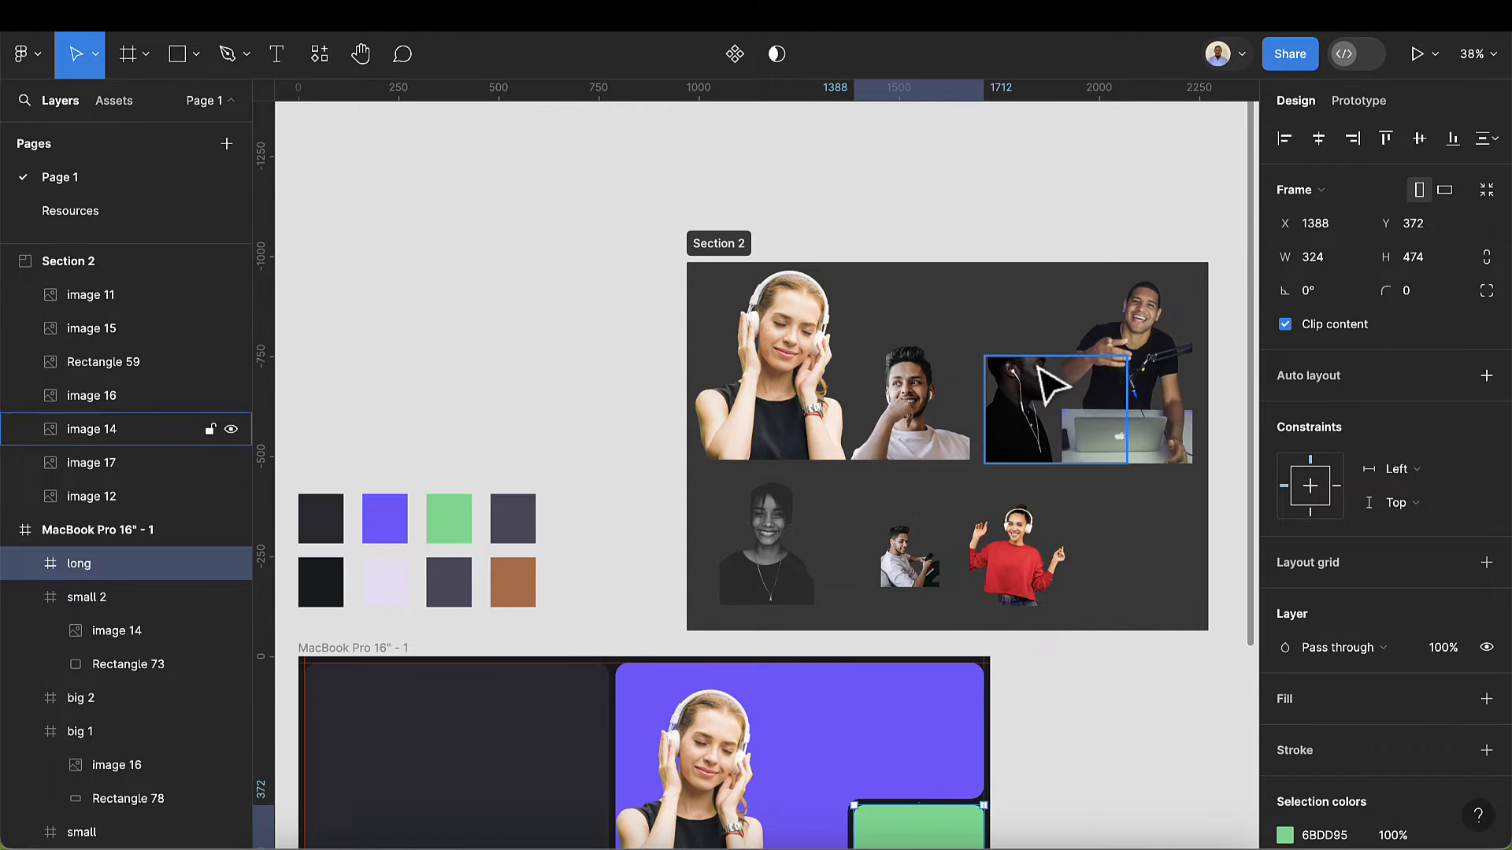
click(1127, 394)
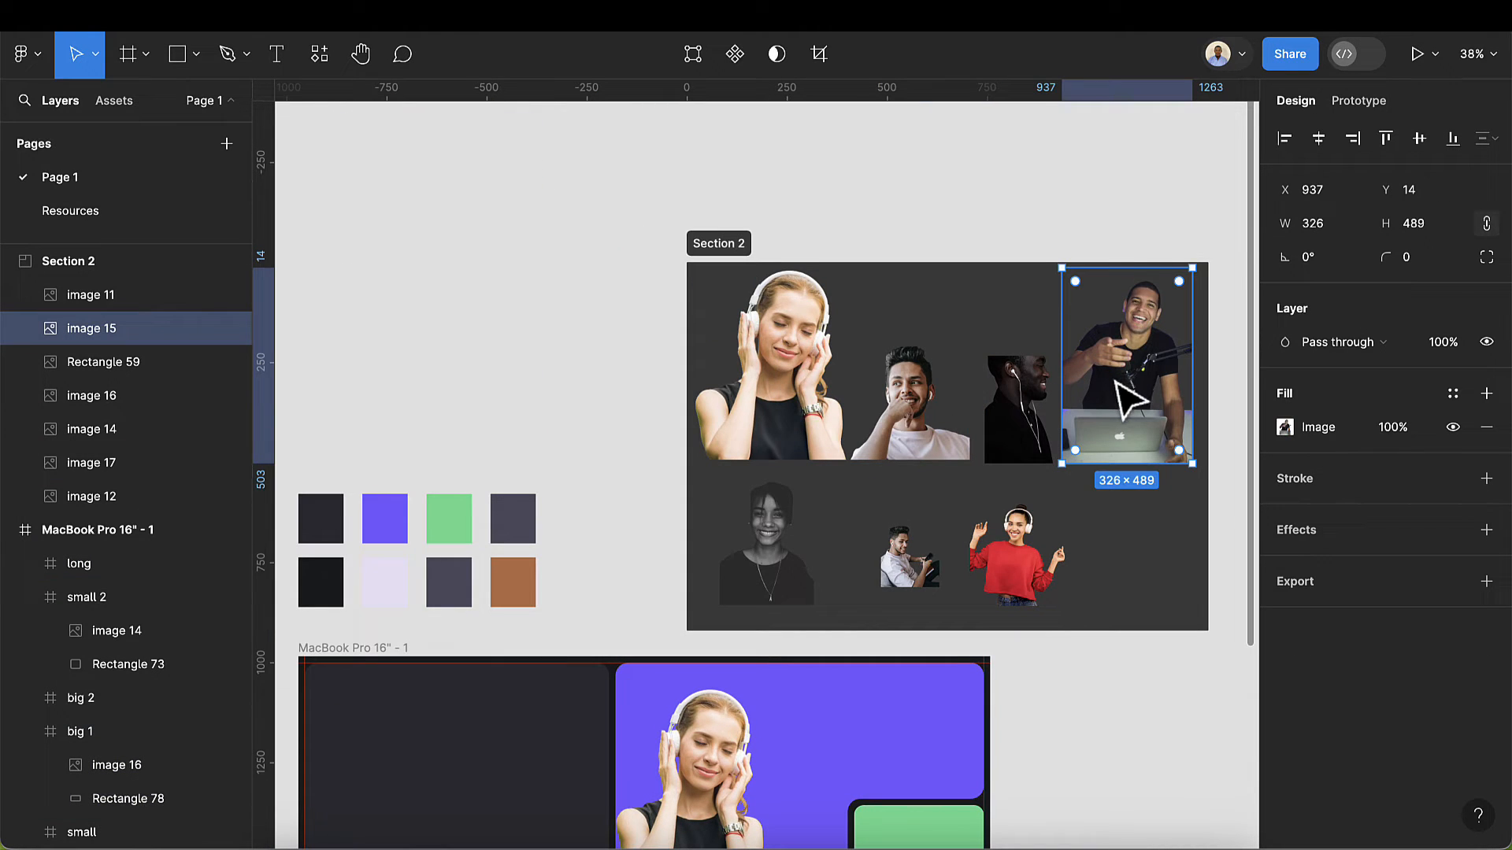
scroll(1080, 607, down, 5)
click(888, 567)
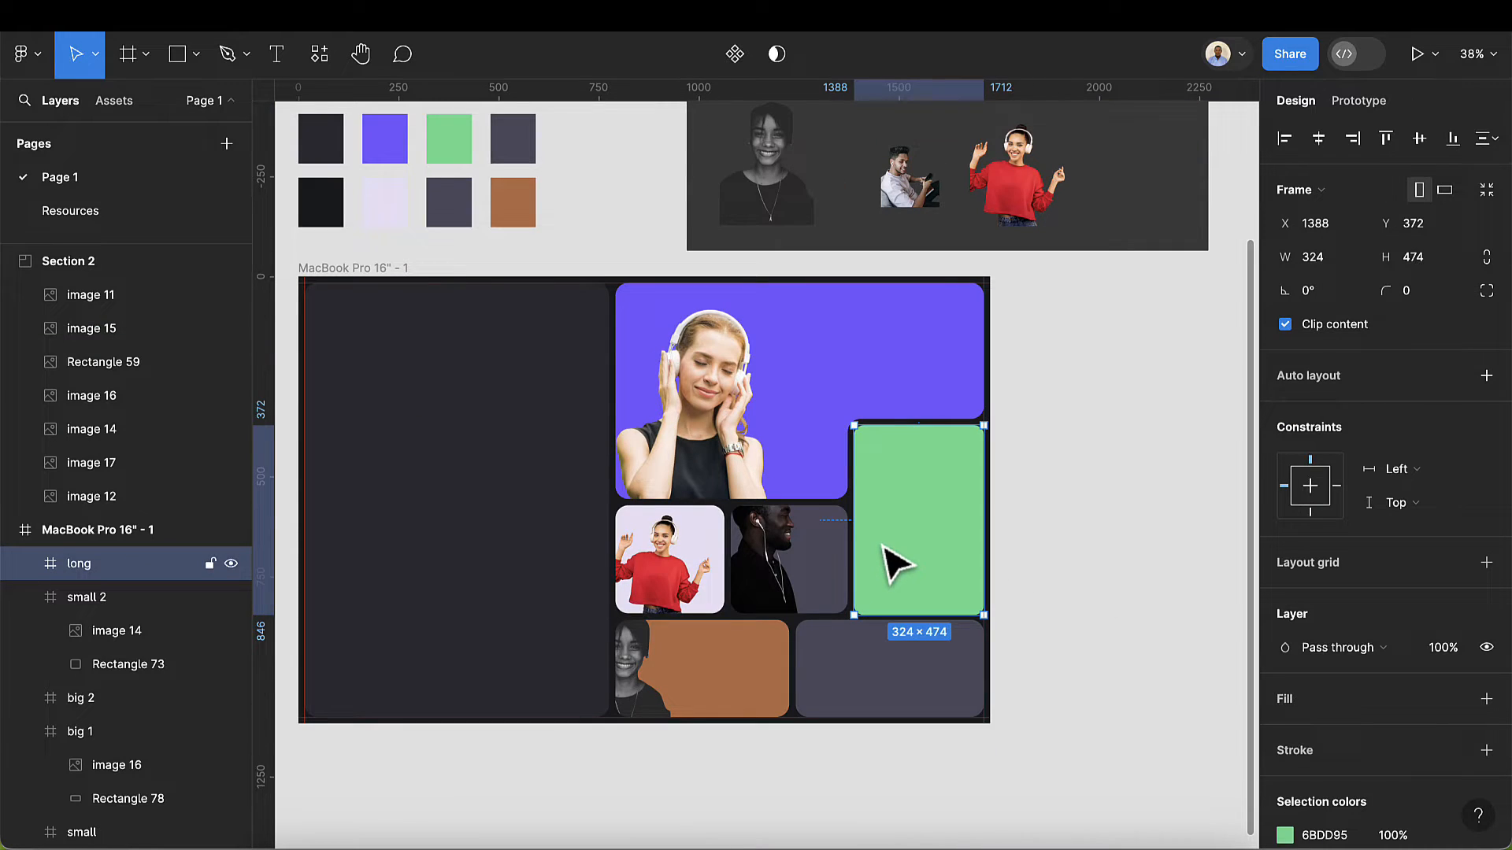
key(ctrl+v)
scroll(914, 555, up, 3)
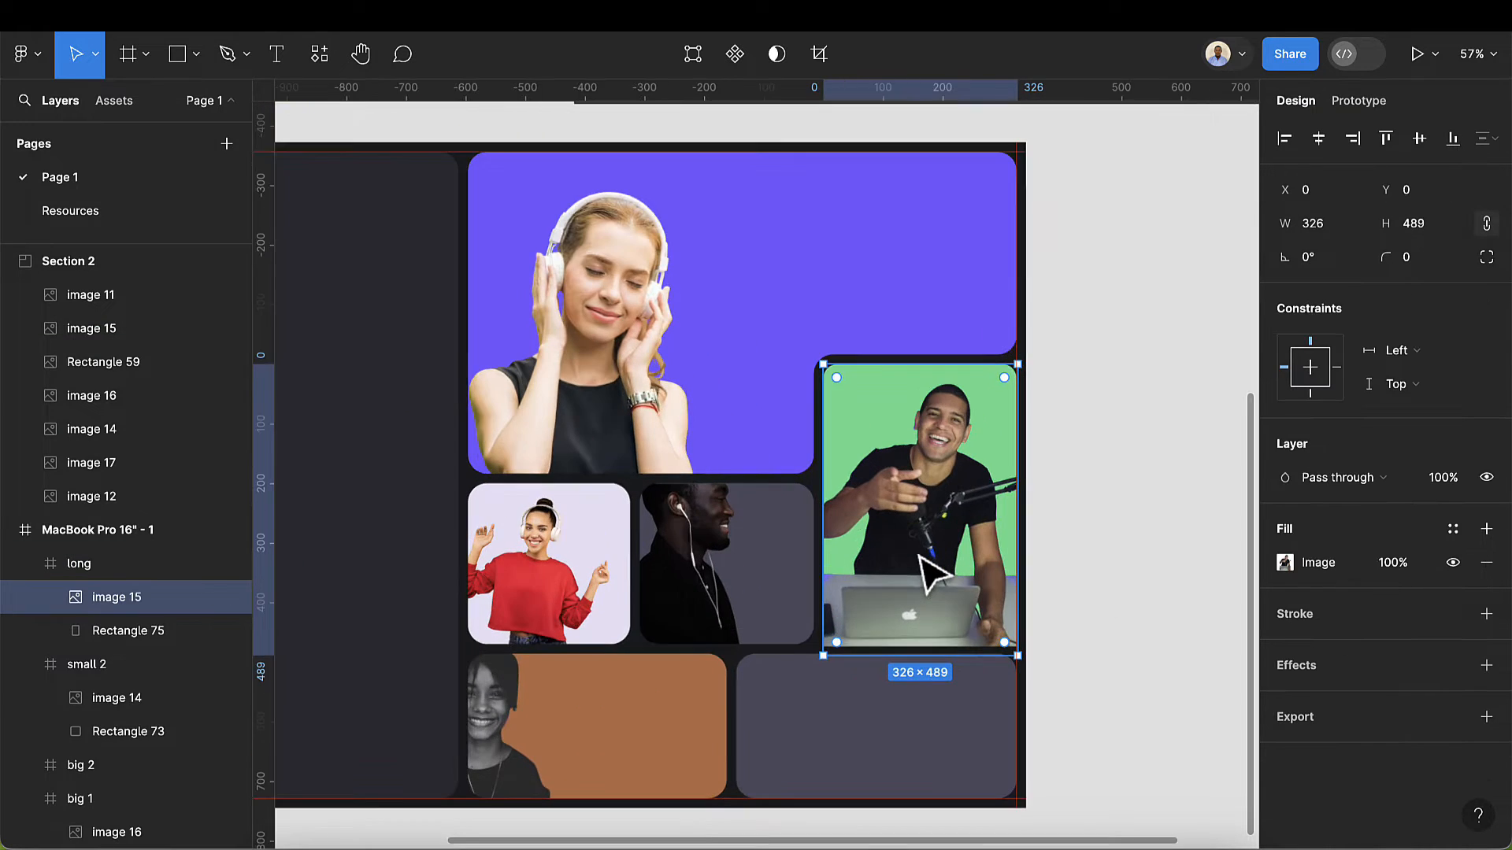
scroll(933, 574, up, 4)
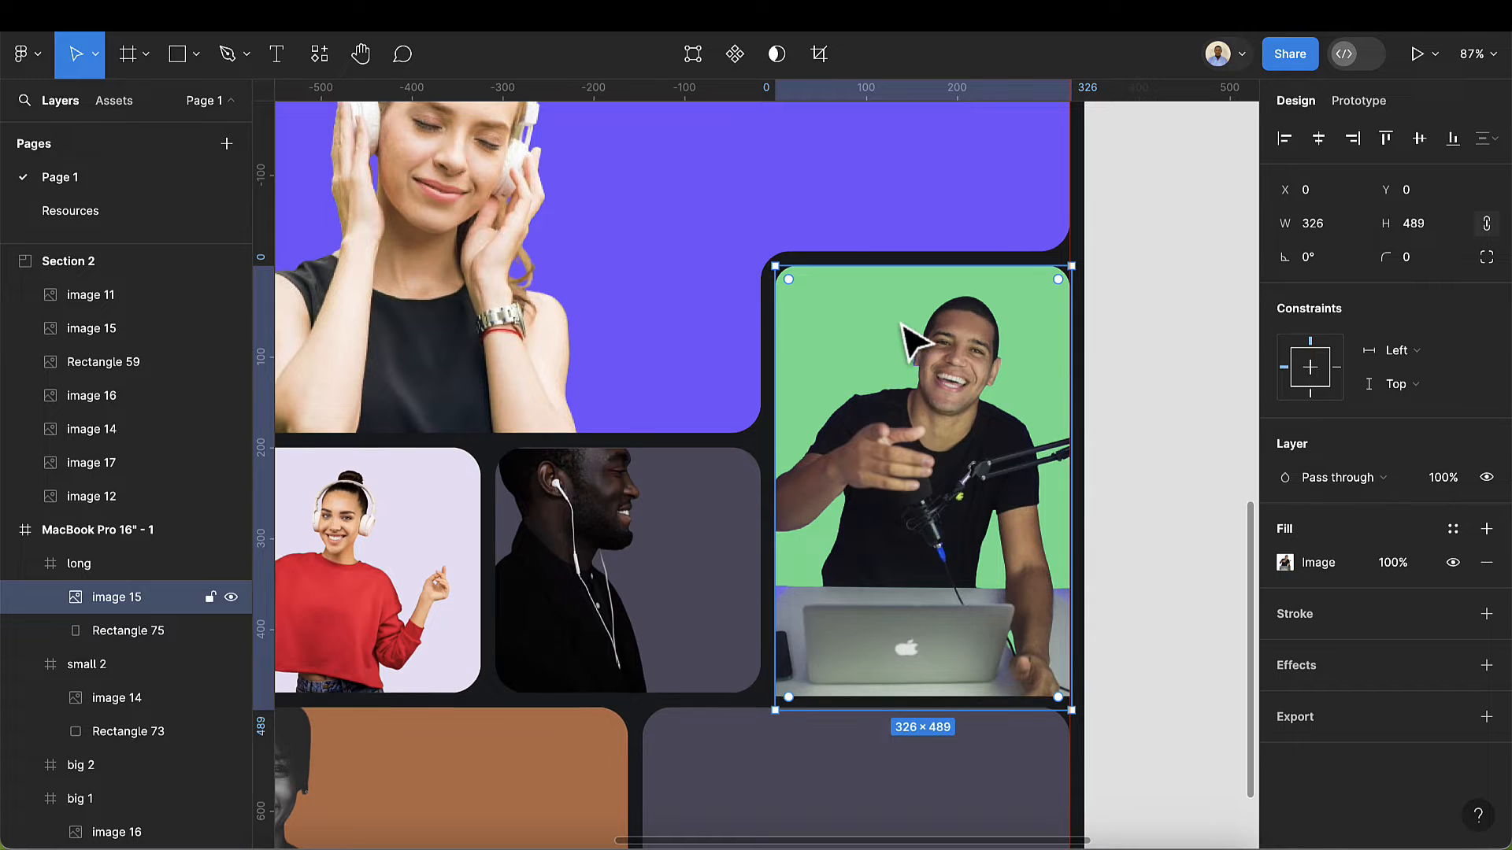
- Round the green 'long' card's corners to 32, then deselect it
click(84, 574)
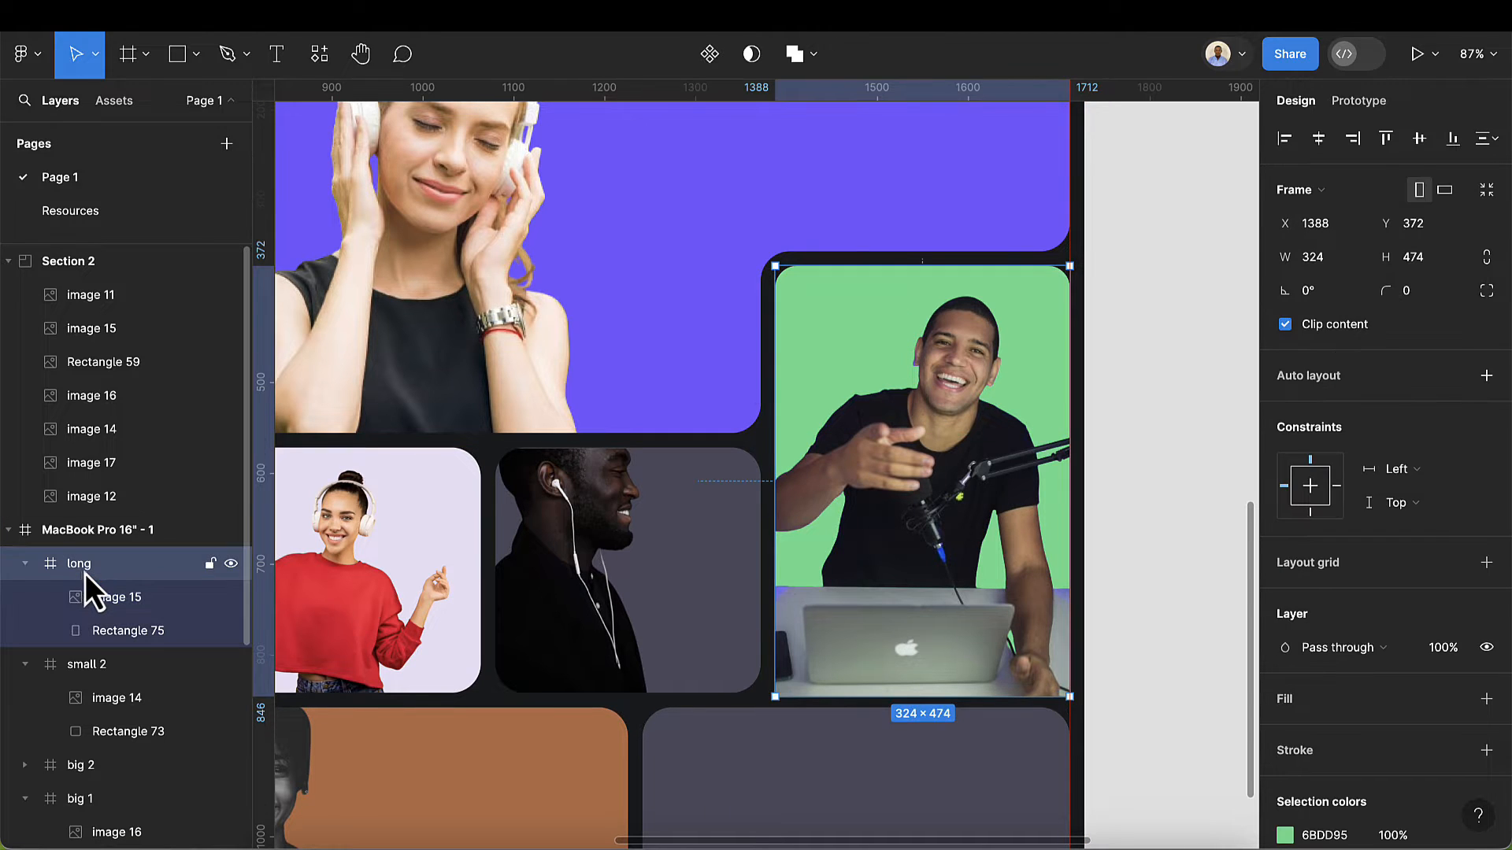
click(1410, 294)
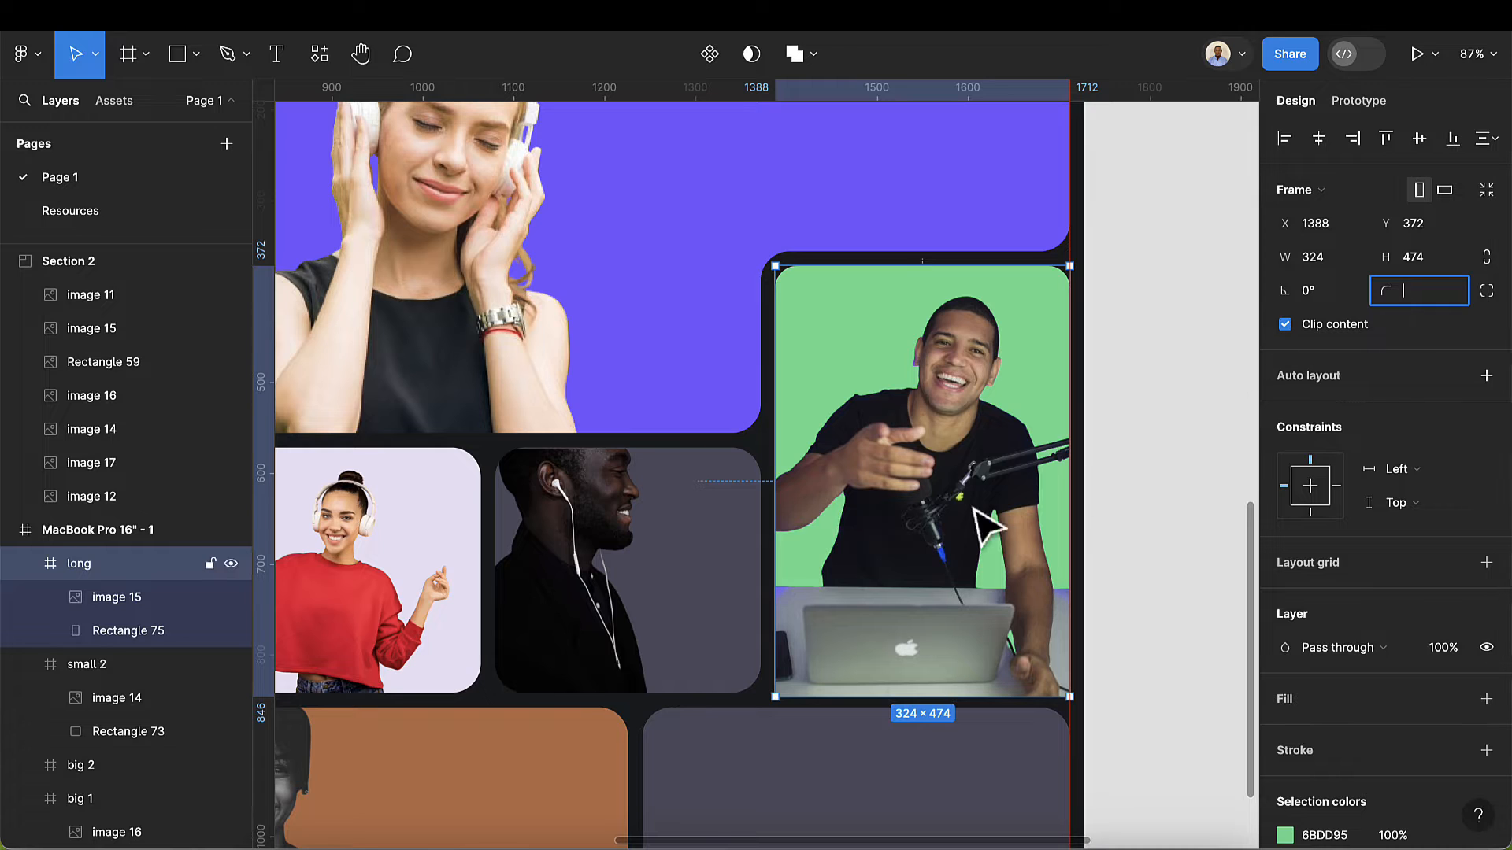
scroll(871, 659, up, 5)
scroll(615, 729, down, 1)
scroll(614, 728, down, 3)
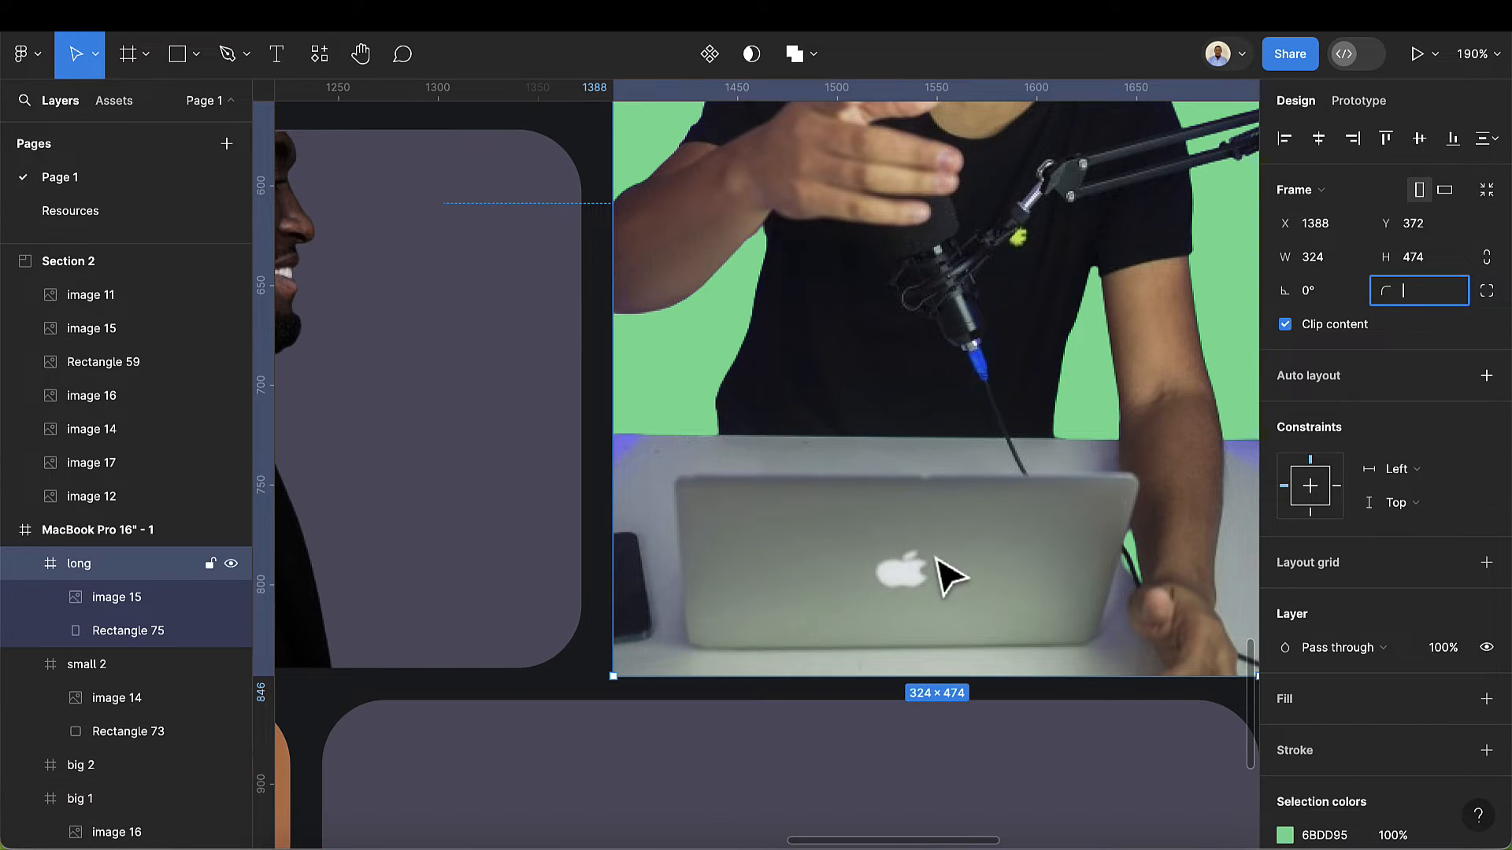
key(Return)
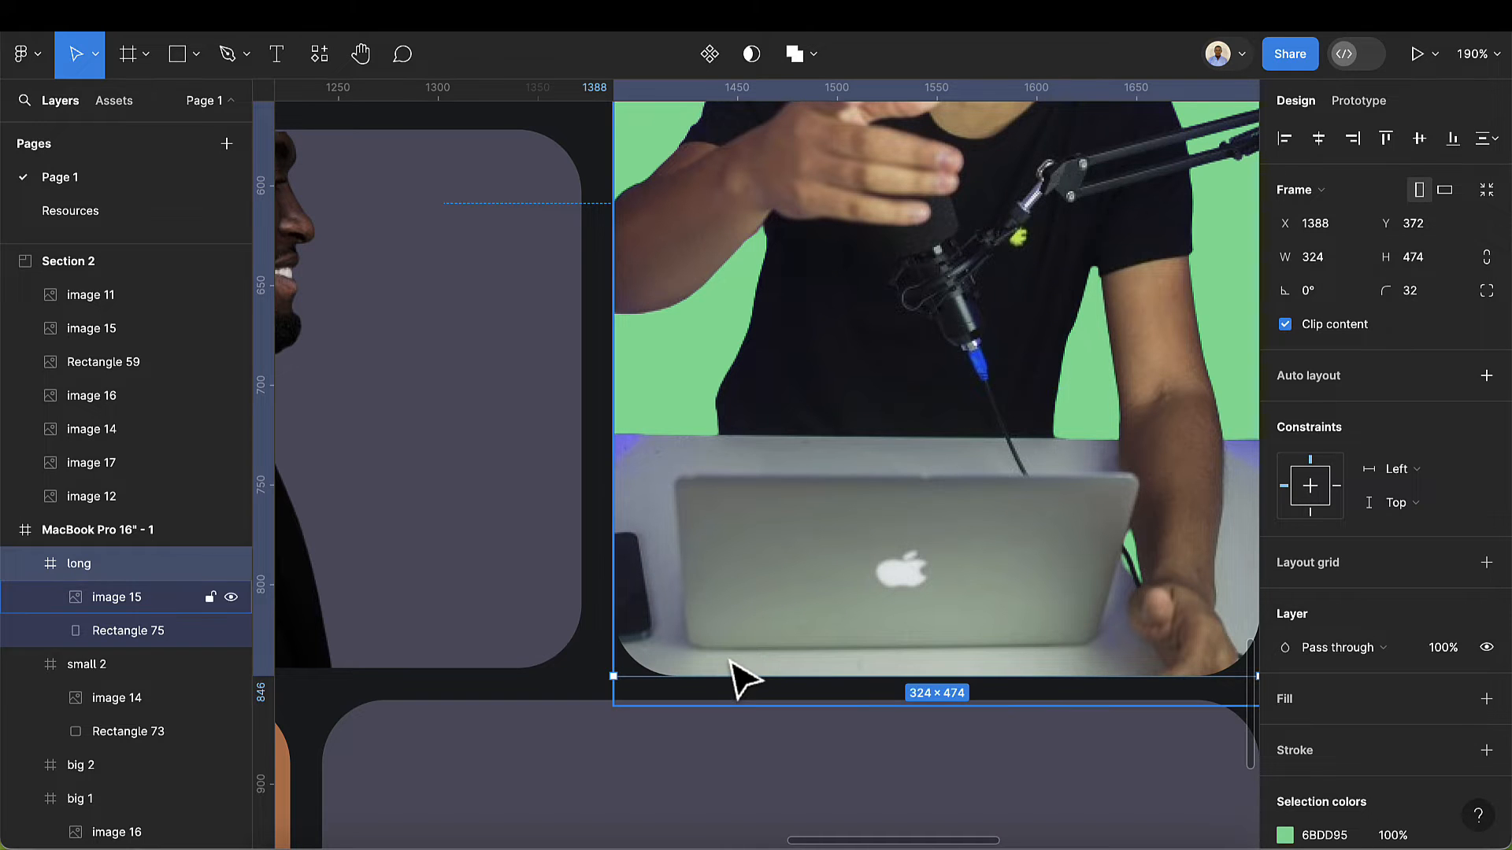
scroll(733, 677, down, 10)
scroll(708, 668, down, 2)
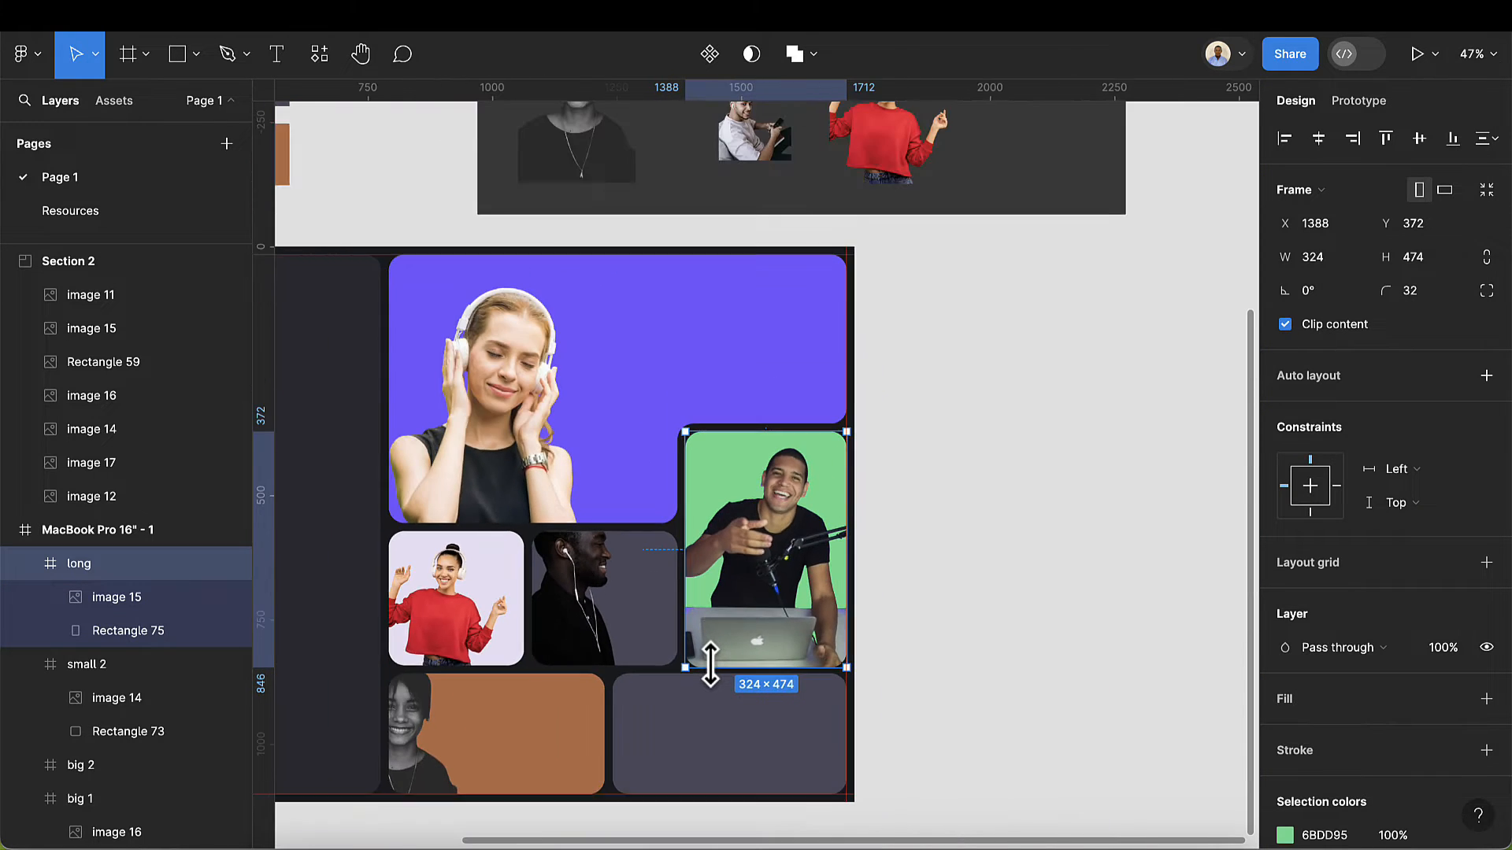
scroll(732, 678, left, 4)
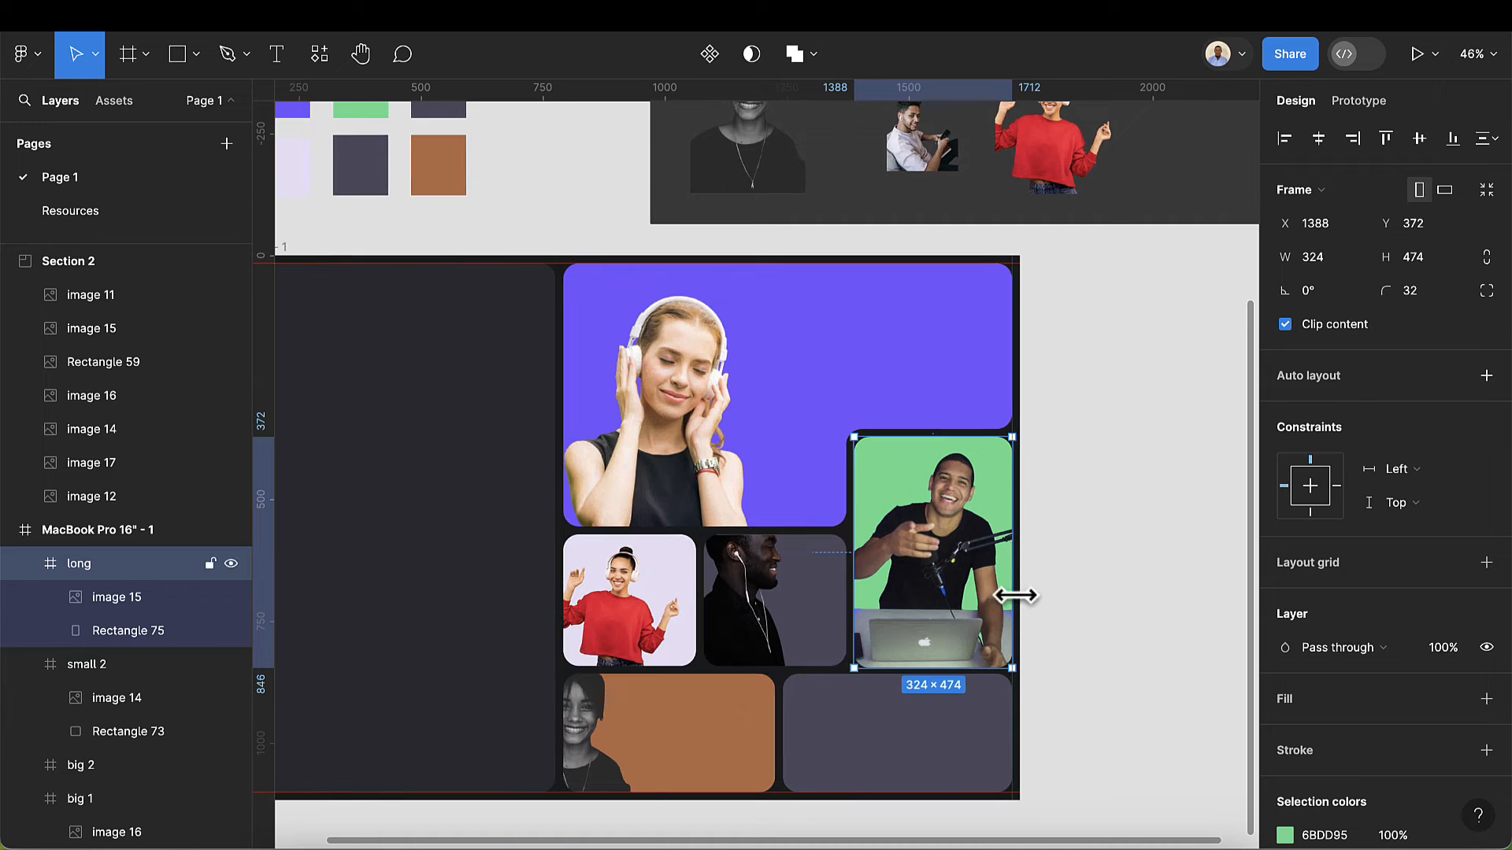
click(1054, 608)
scroll(870, 742, up, 1)
scroll(878, 744, up, 1)
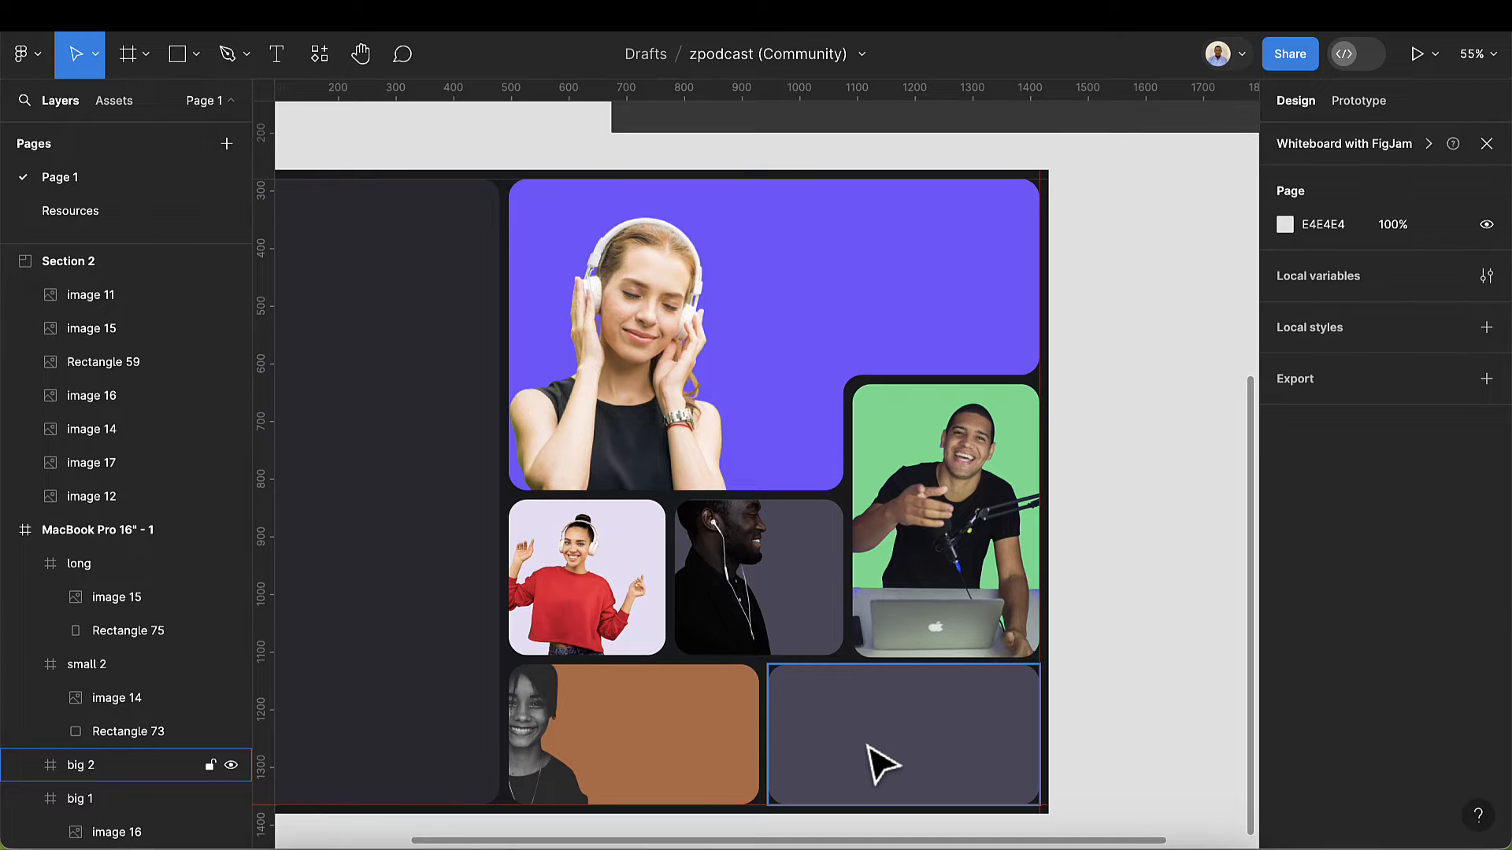
- Draw a rectangle in the big 2 tile and size it to 146×152
click(180, 59)
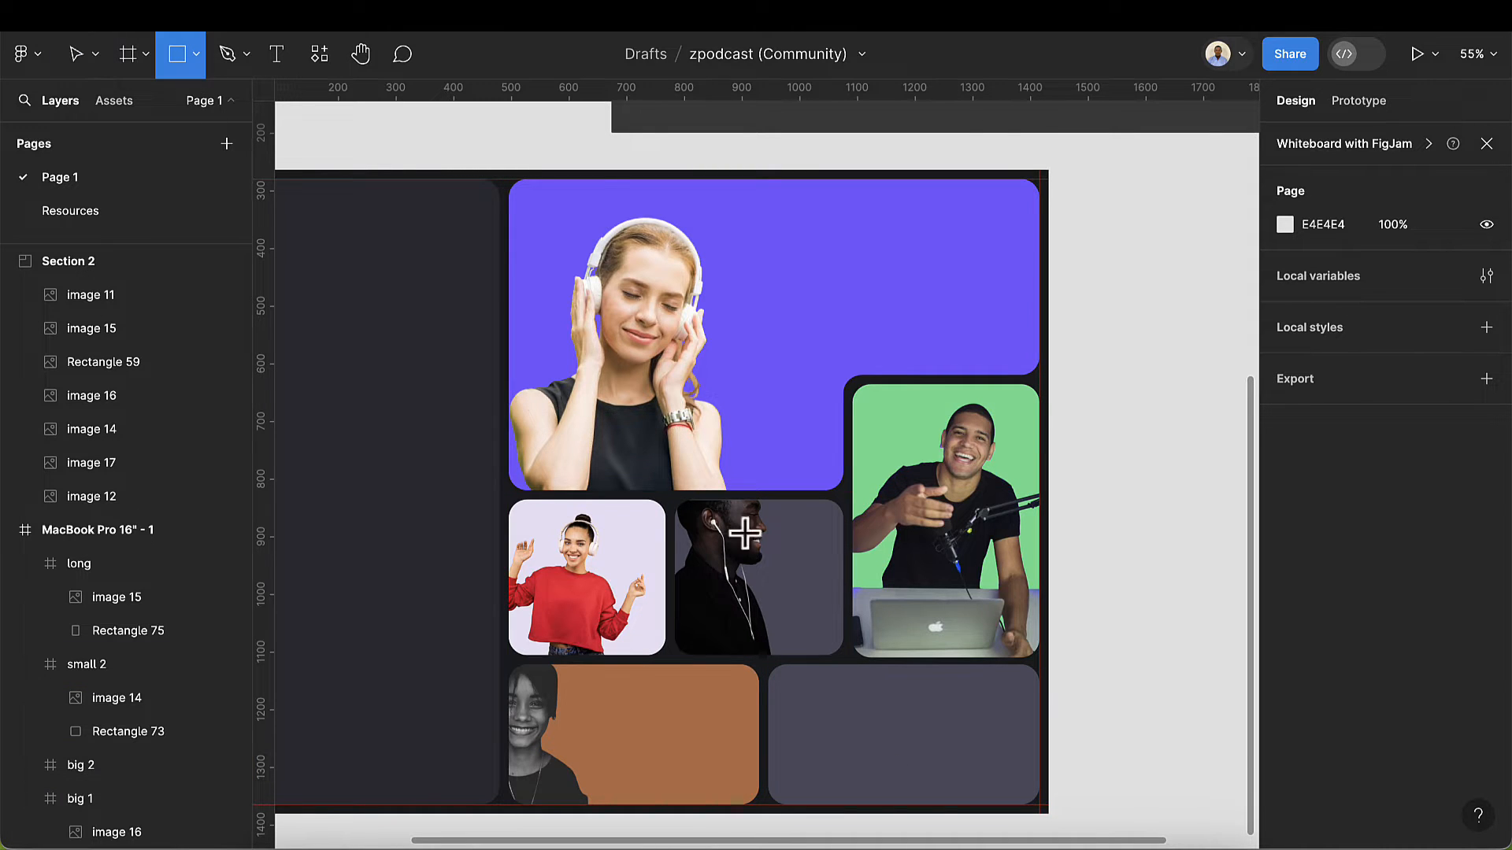
scroll(793, 700, up, 2)
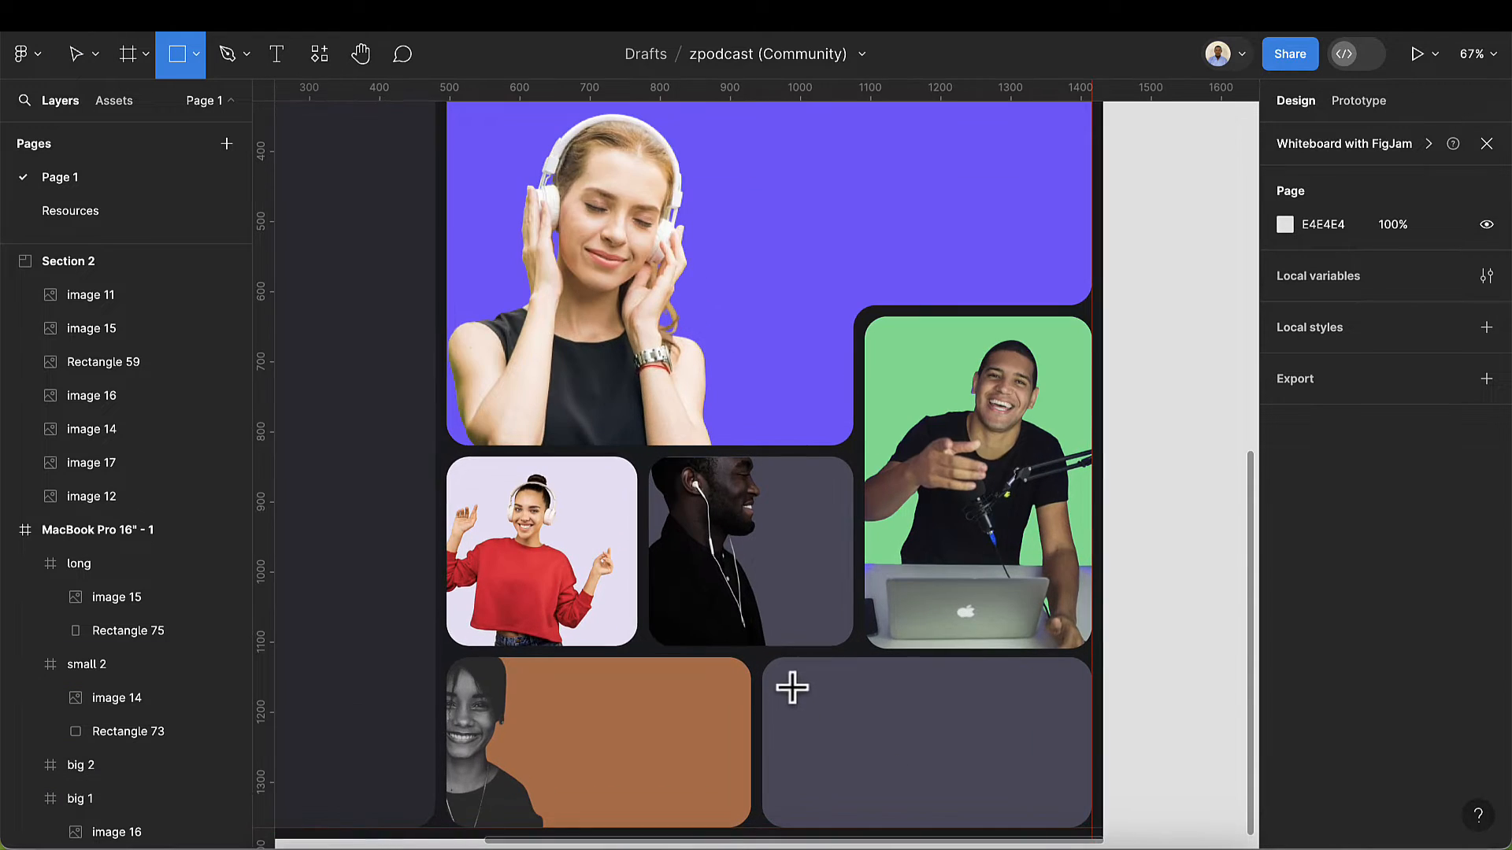
drag(792, 685, 915, 796)
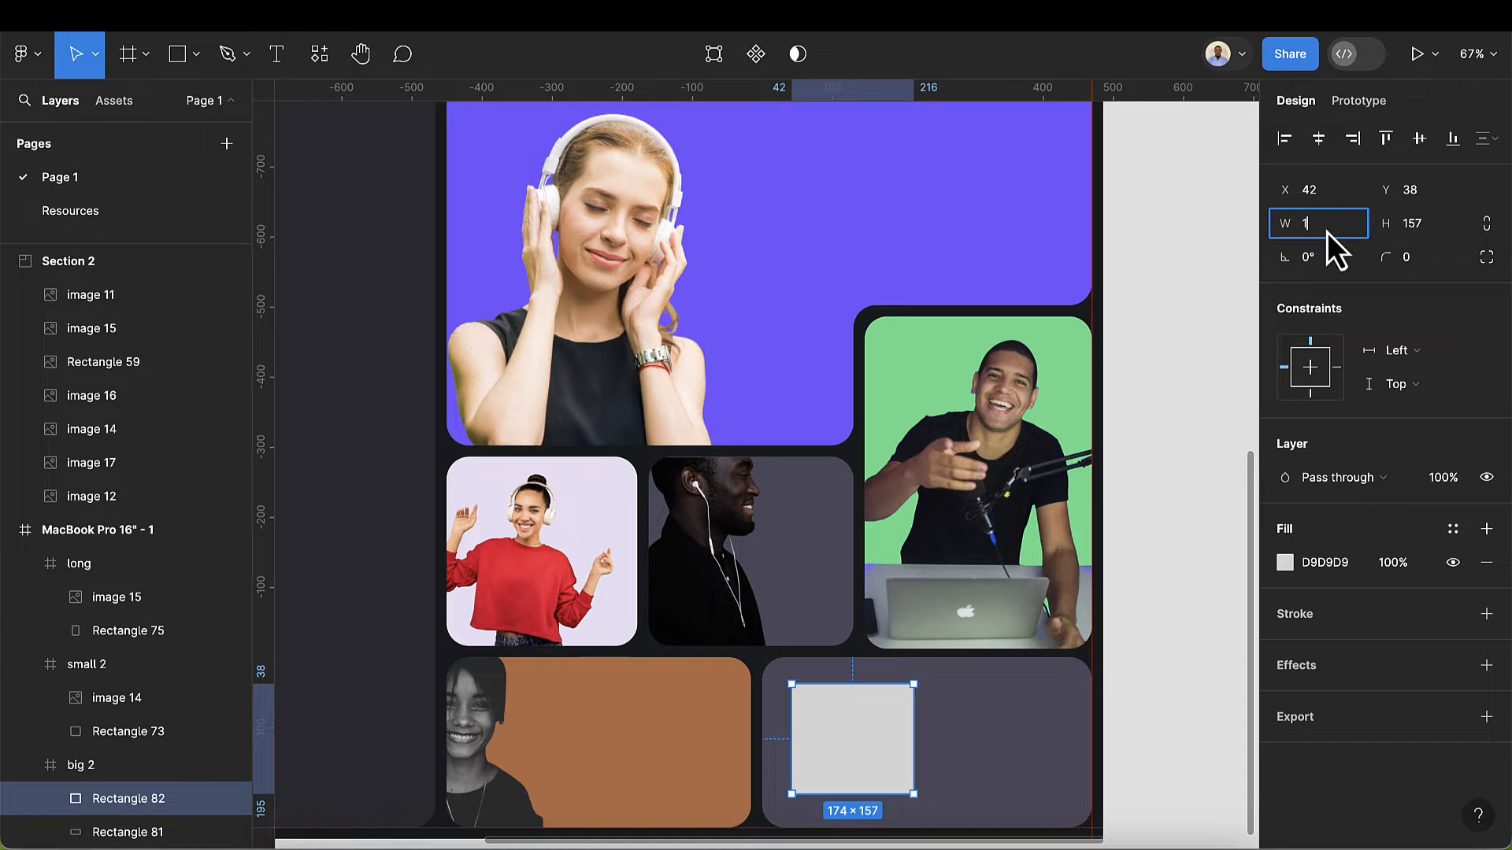
key(Return)
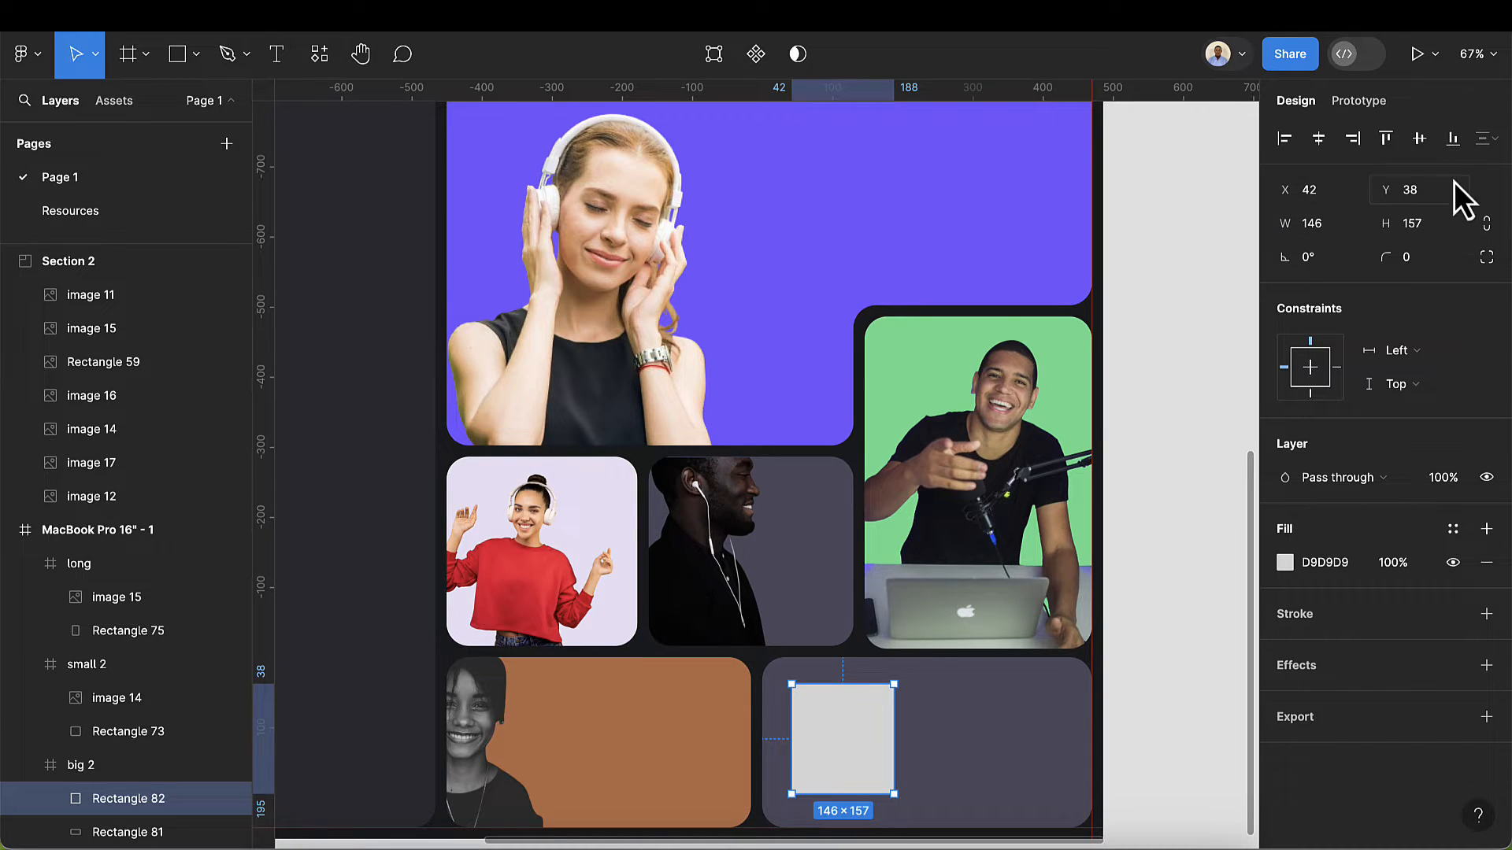
key(BackSpace)
text(2)
key(Return)
- Round the rectangle's corners to 24 and move it to X 22, Y 21
scroll(837, 678, up, 1)
scroll(837, 678, up, 5)
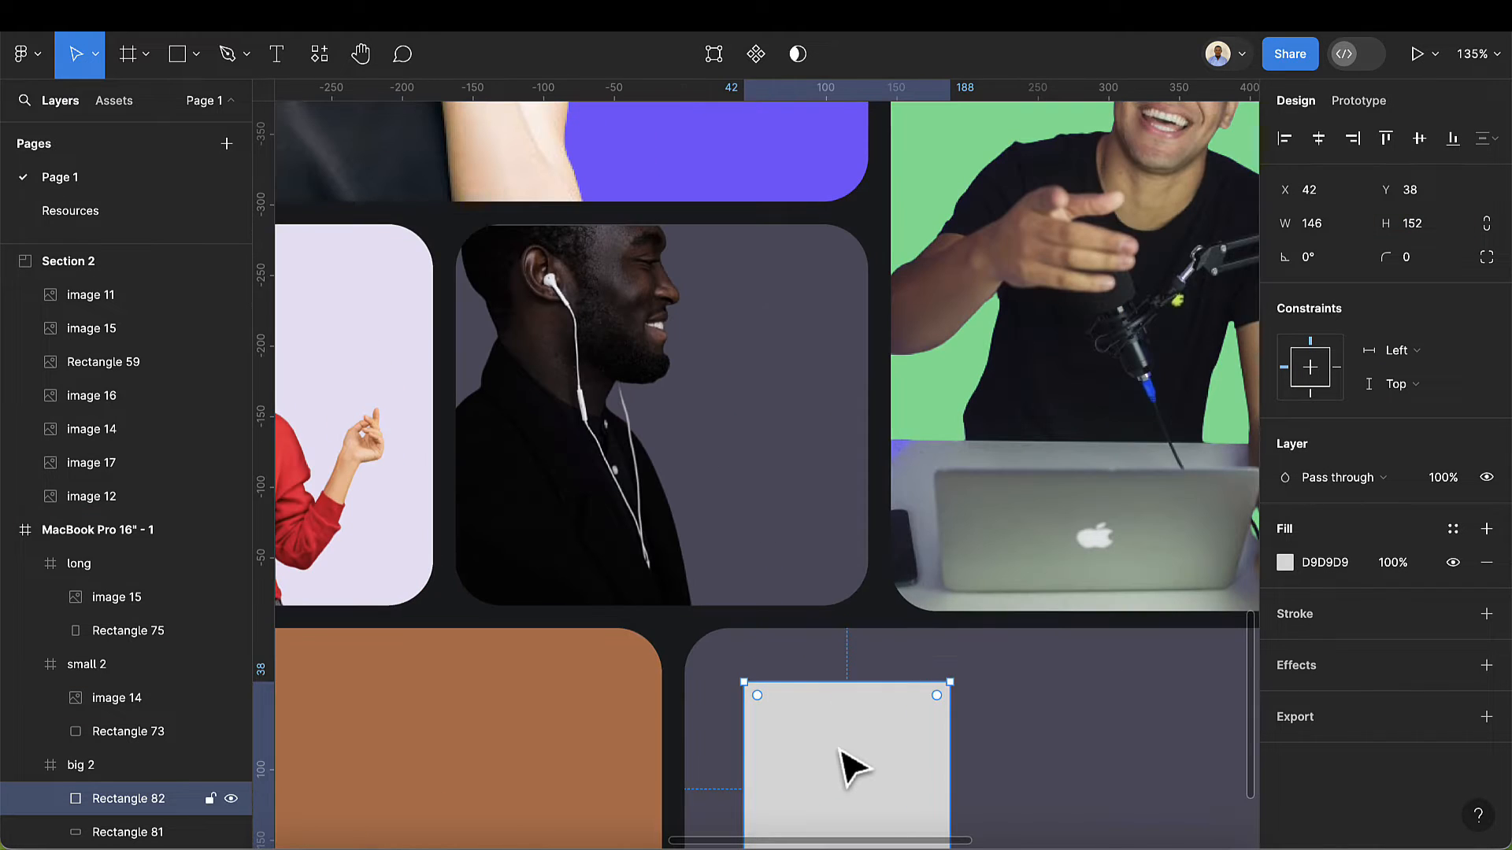
drag(850, 766, 835, 752)
scroll(837, 754, down, 3)
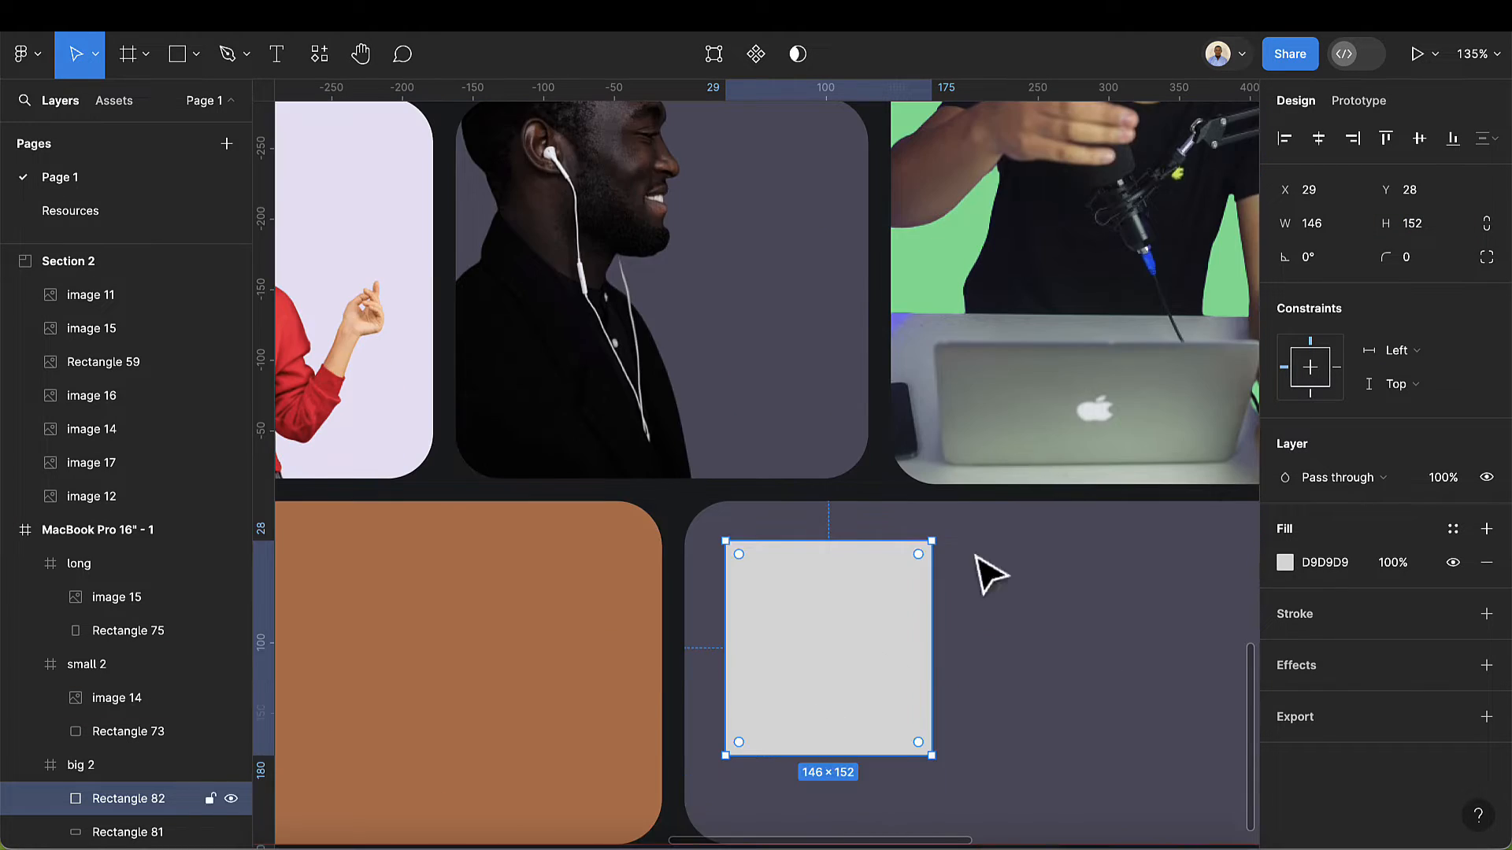
click(1418, 266)
text(24)
key(Return)
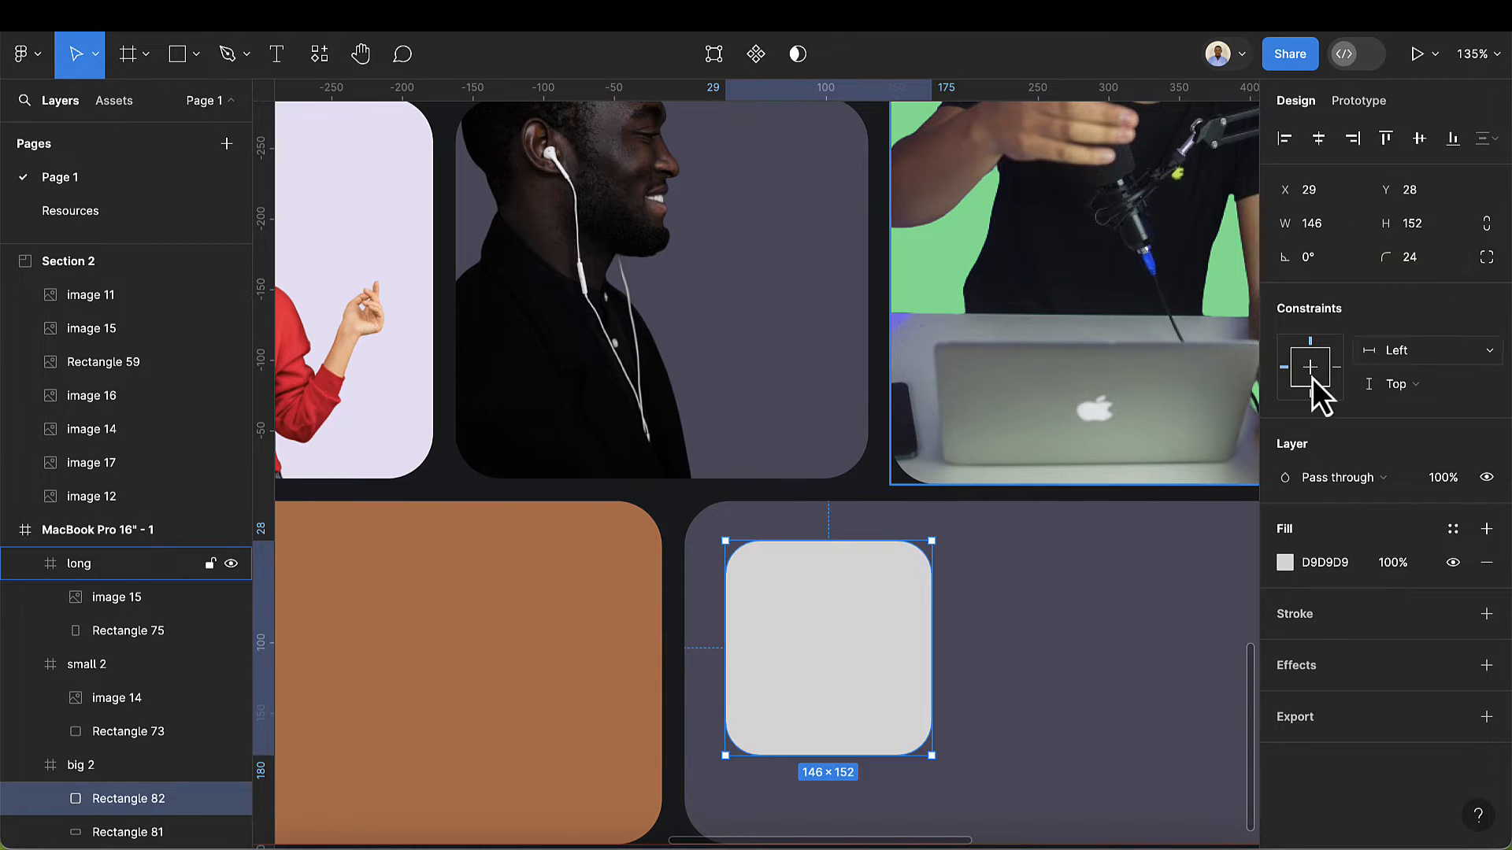
drag(848, 663, 843, 655)
scroll(844, 655, down, 5)
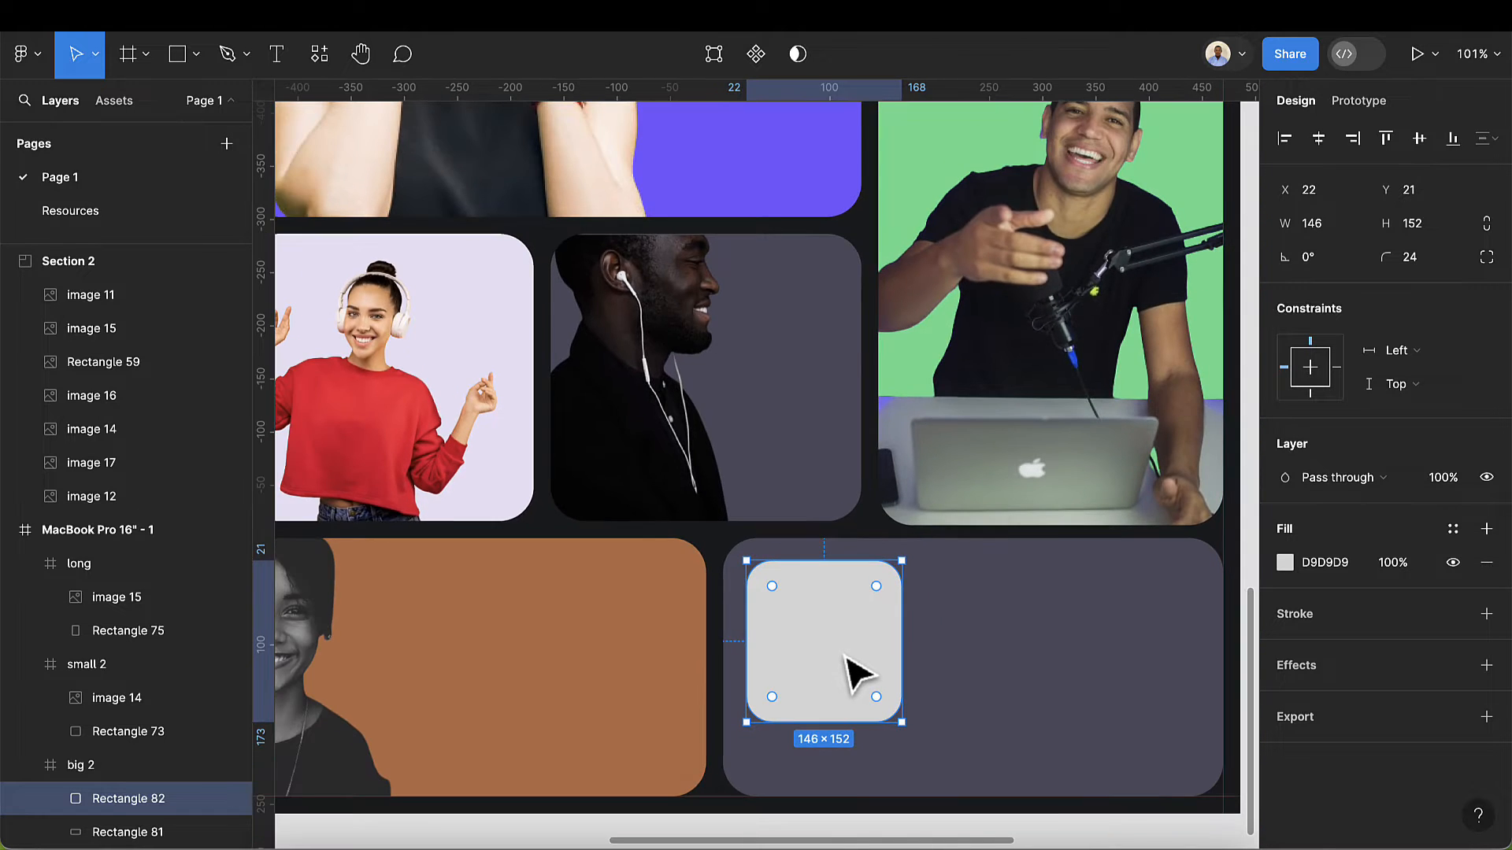
scroll(853, 673, down, 10)
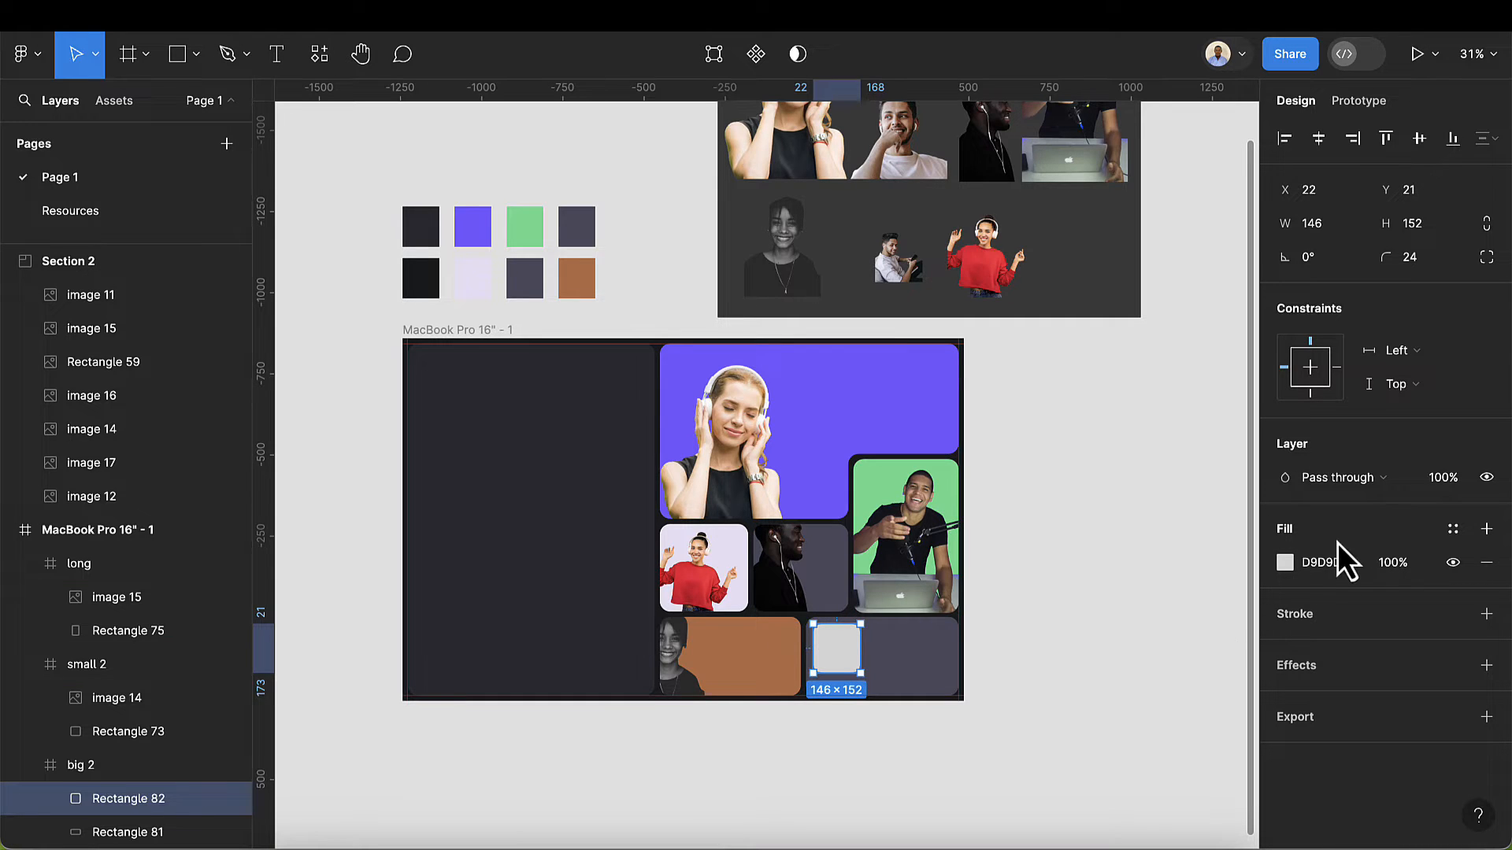
- Fill the rectangle with golden yellow D6AB10
click(1285, 562)
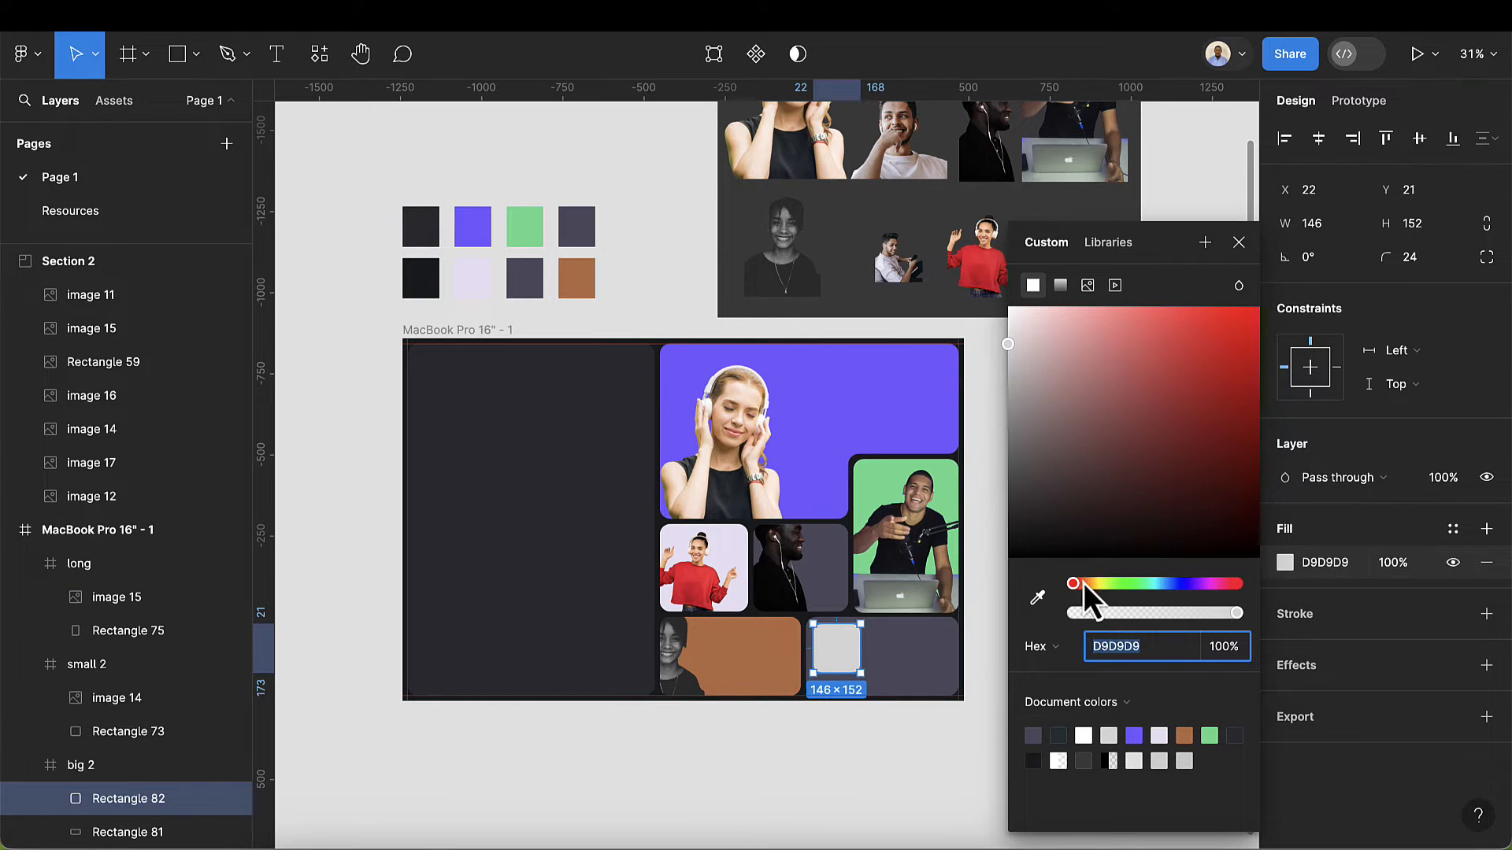
drag(1084, 583, 1094, 583)
drag(1157, 409, 1242, 356)
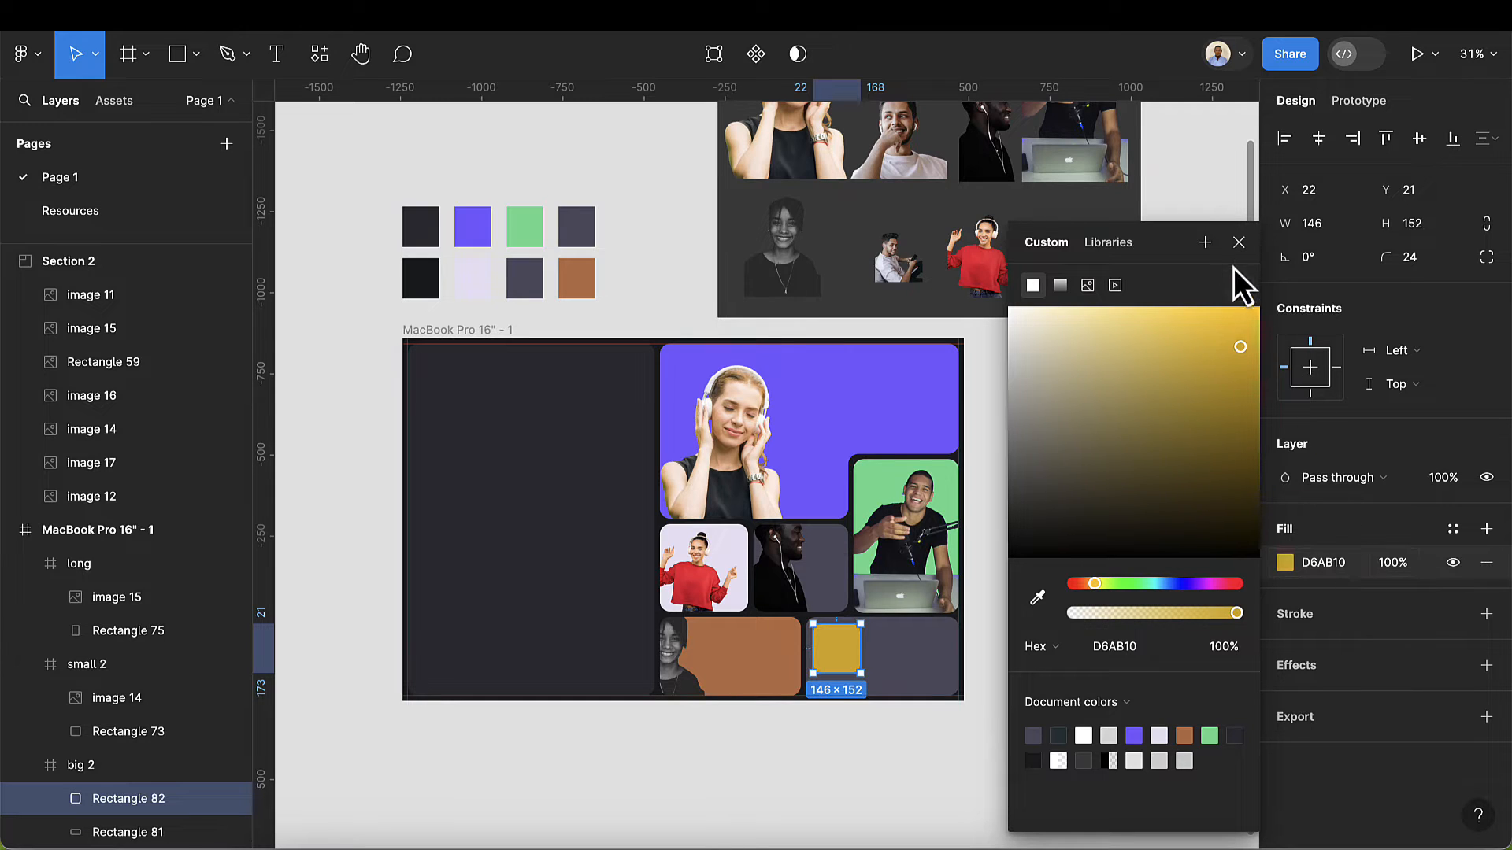
click(1239, 242)
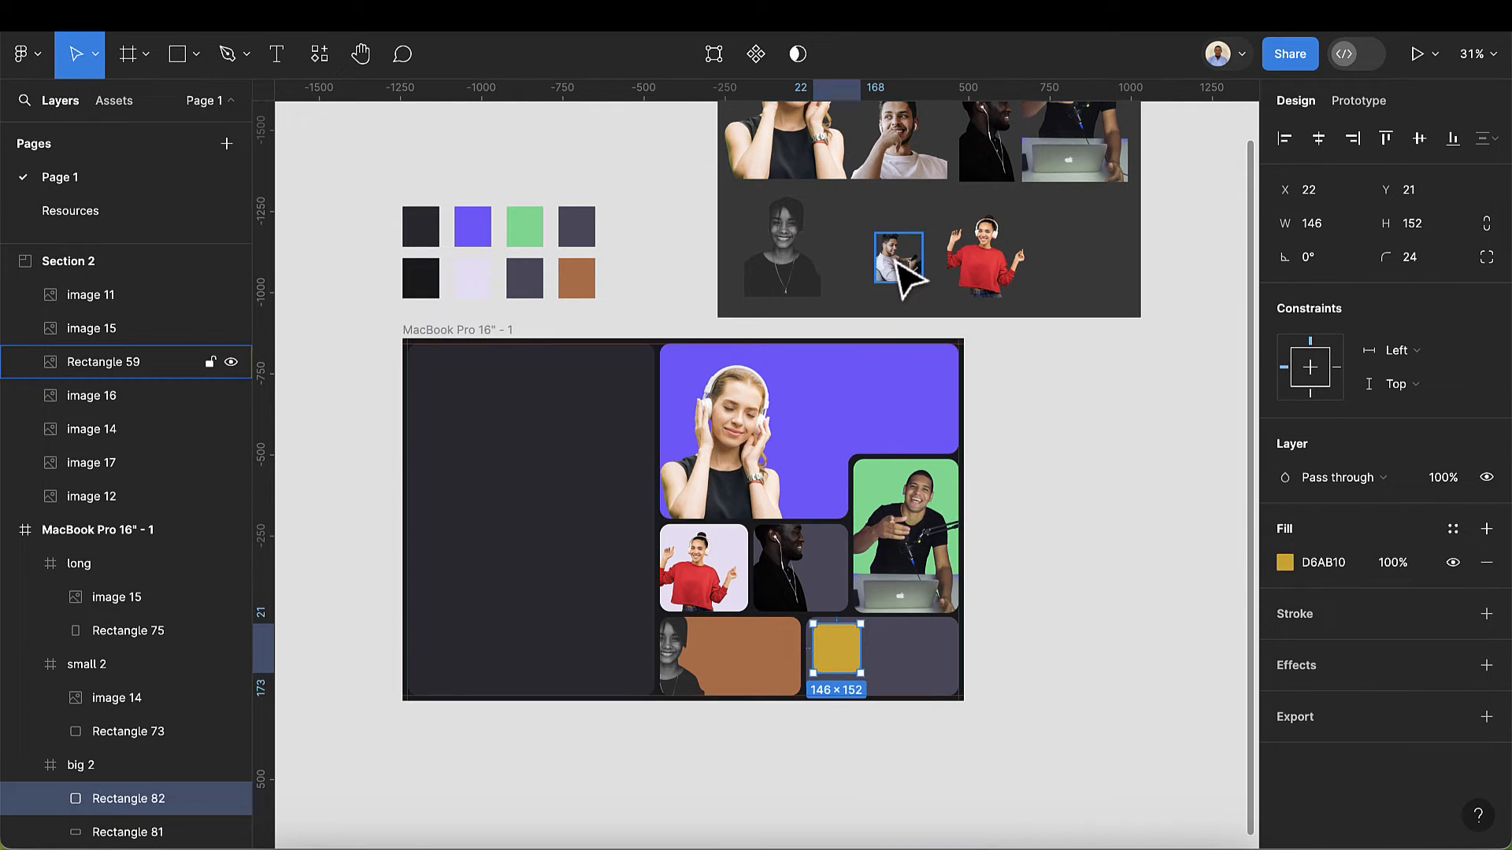
- Wrap the yellow rectangle in a frame and paste the man-with-phone photo into it
click(902, 267)
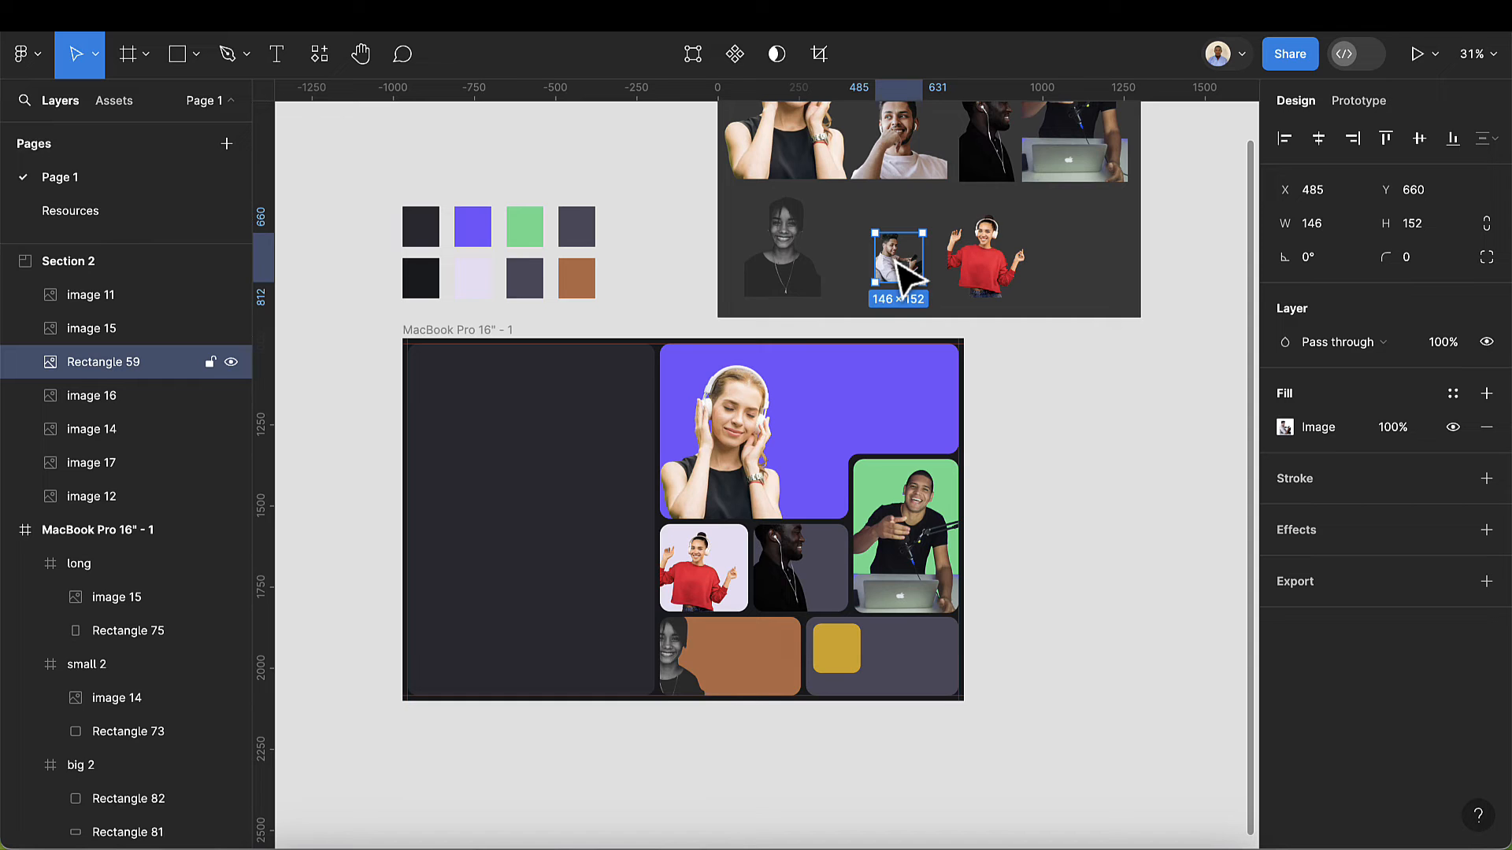
scroll(898, 662, up, 5)
click(815, 682)
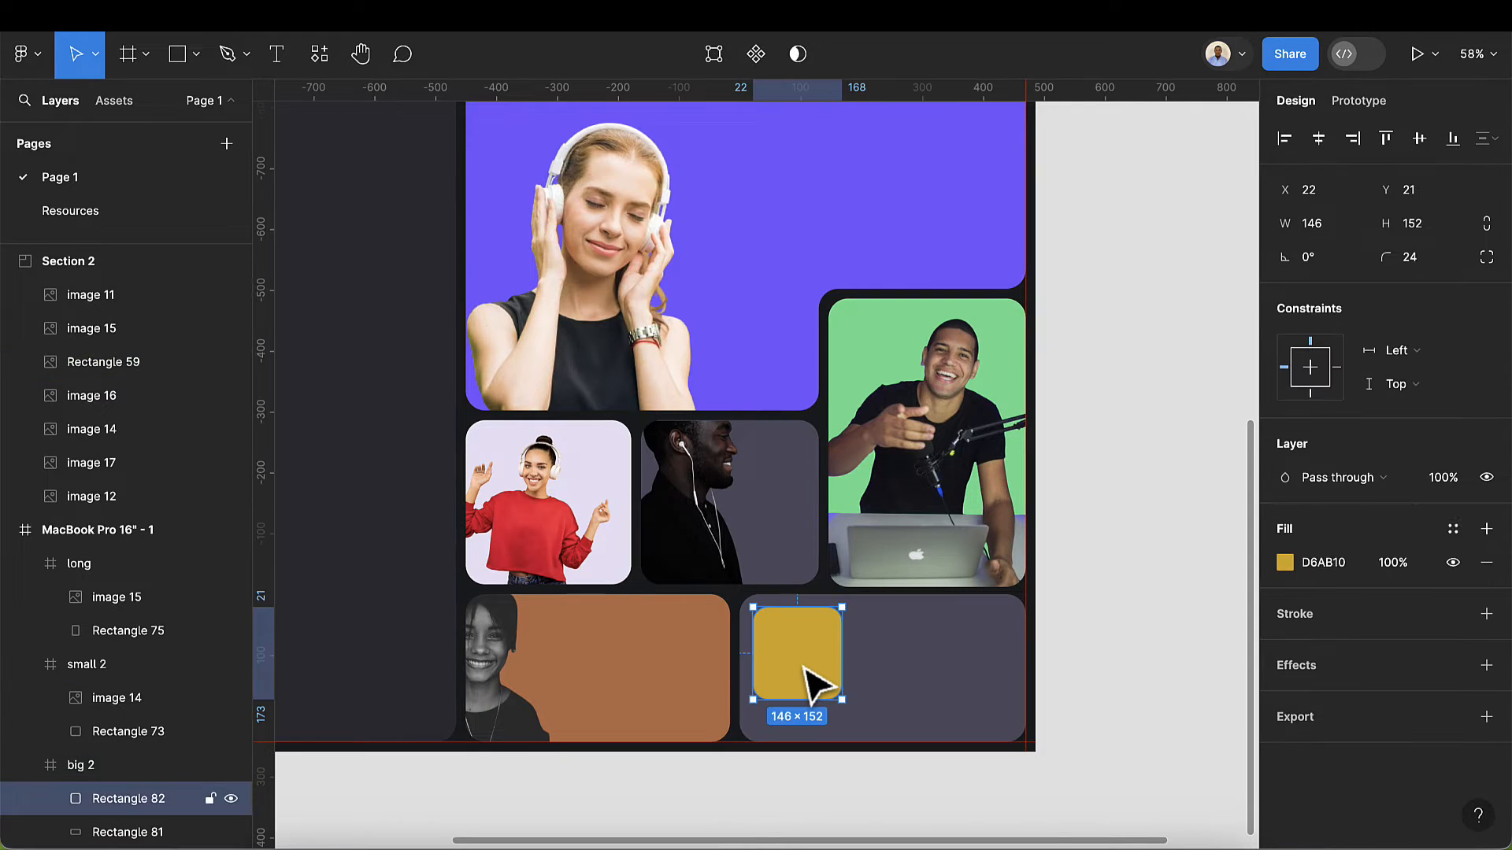
right_click(810, 657)
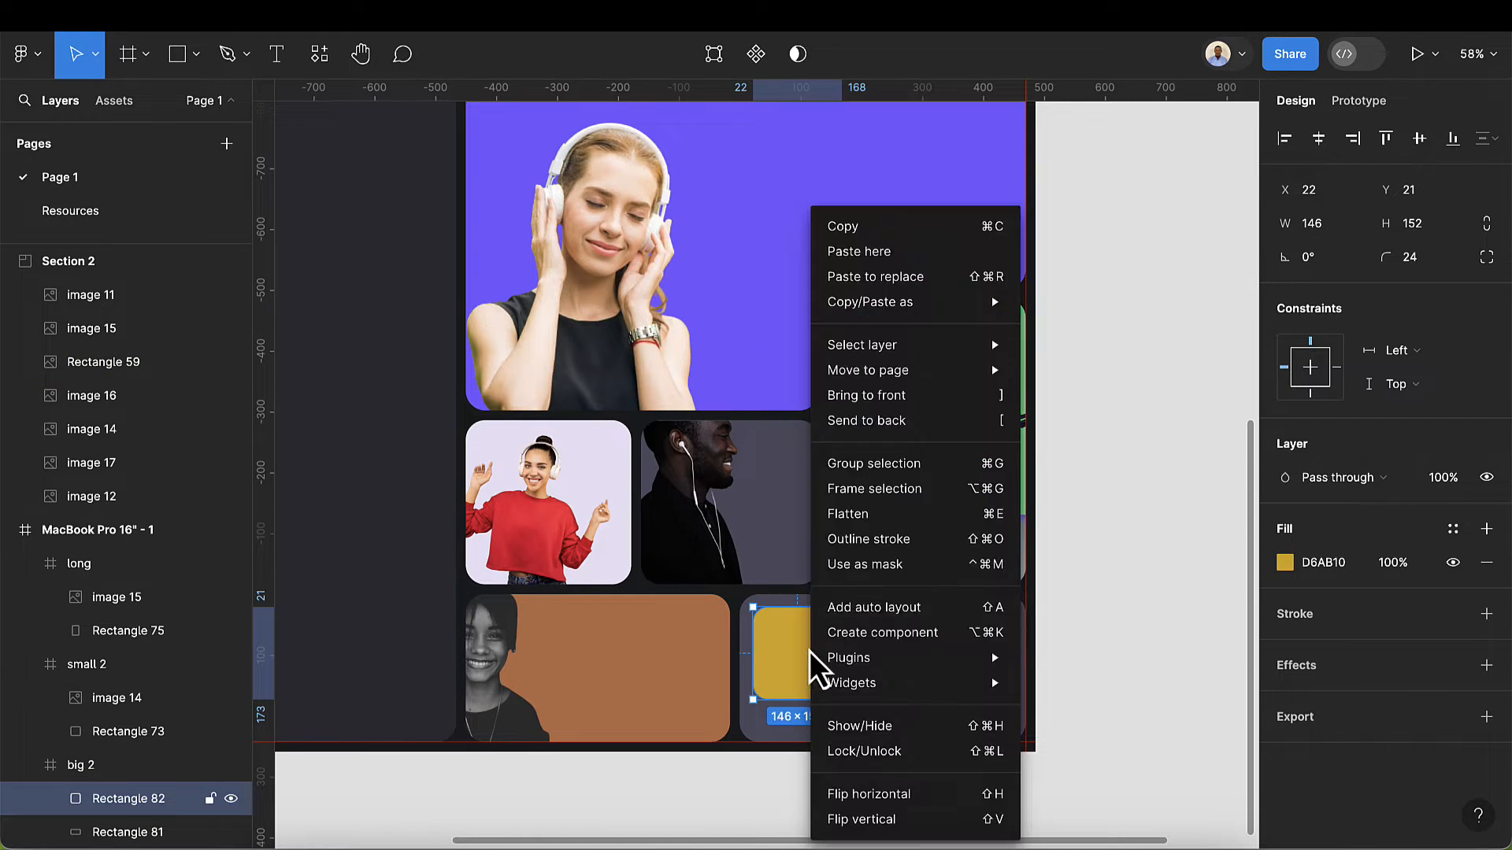
click(854, 490)
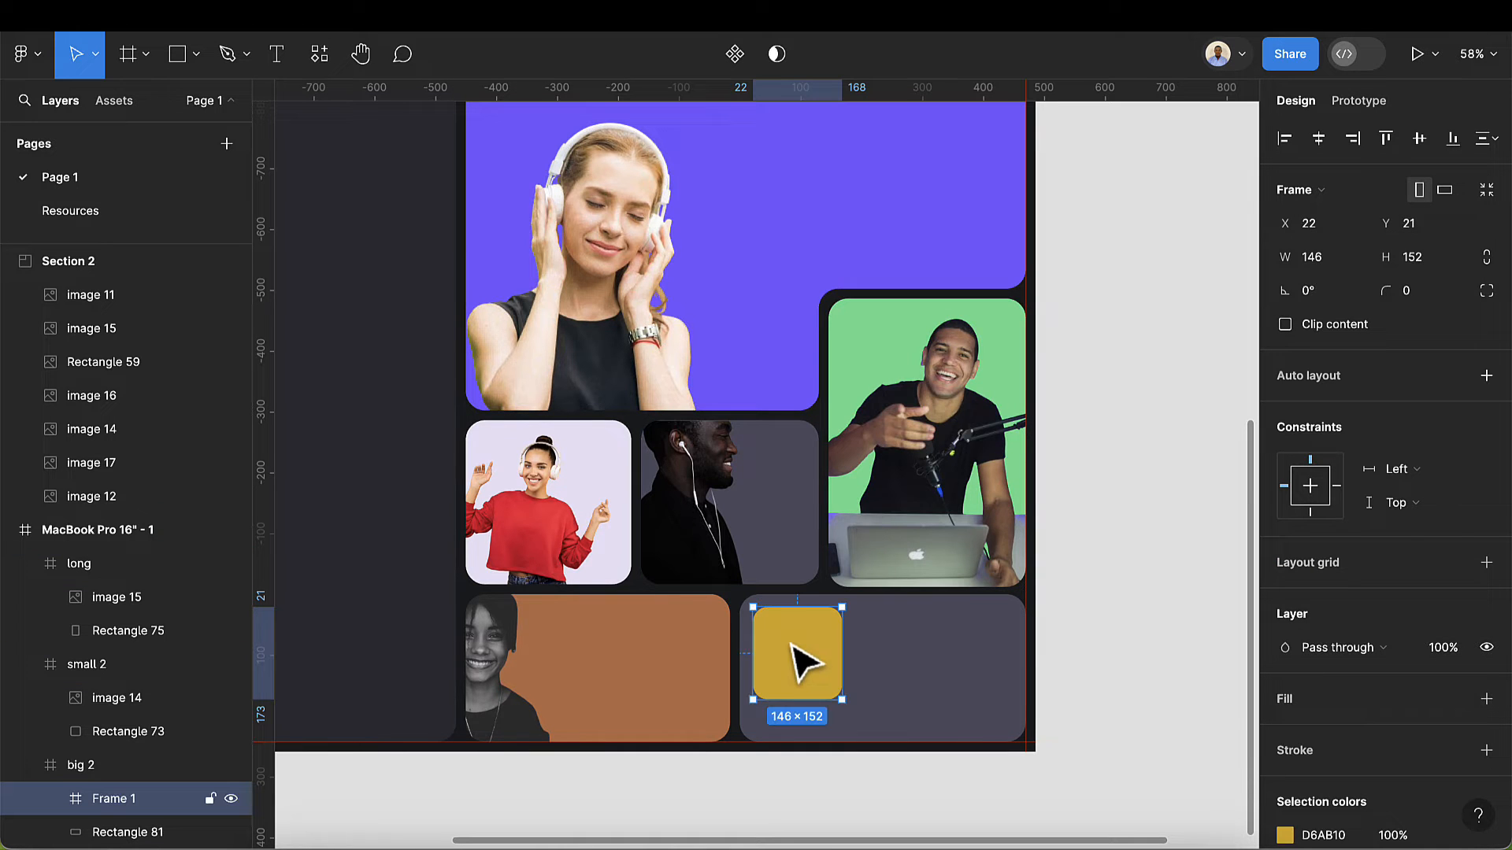
key(ctrl+v)
key(shift+2)
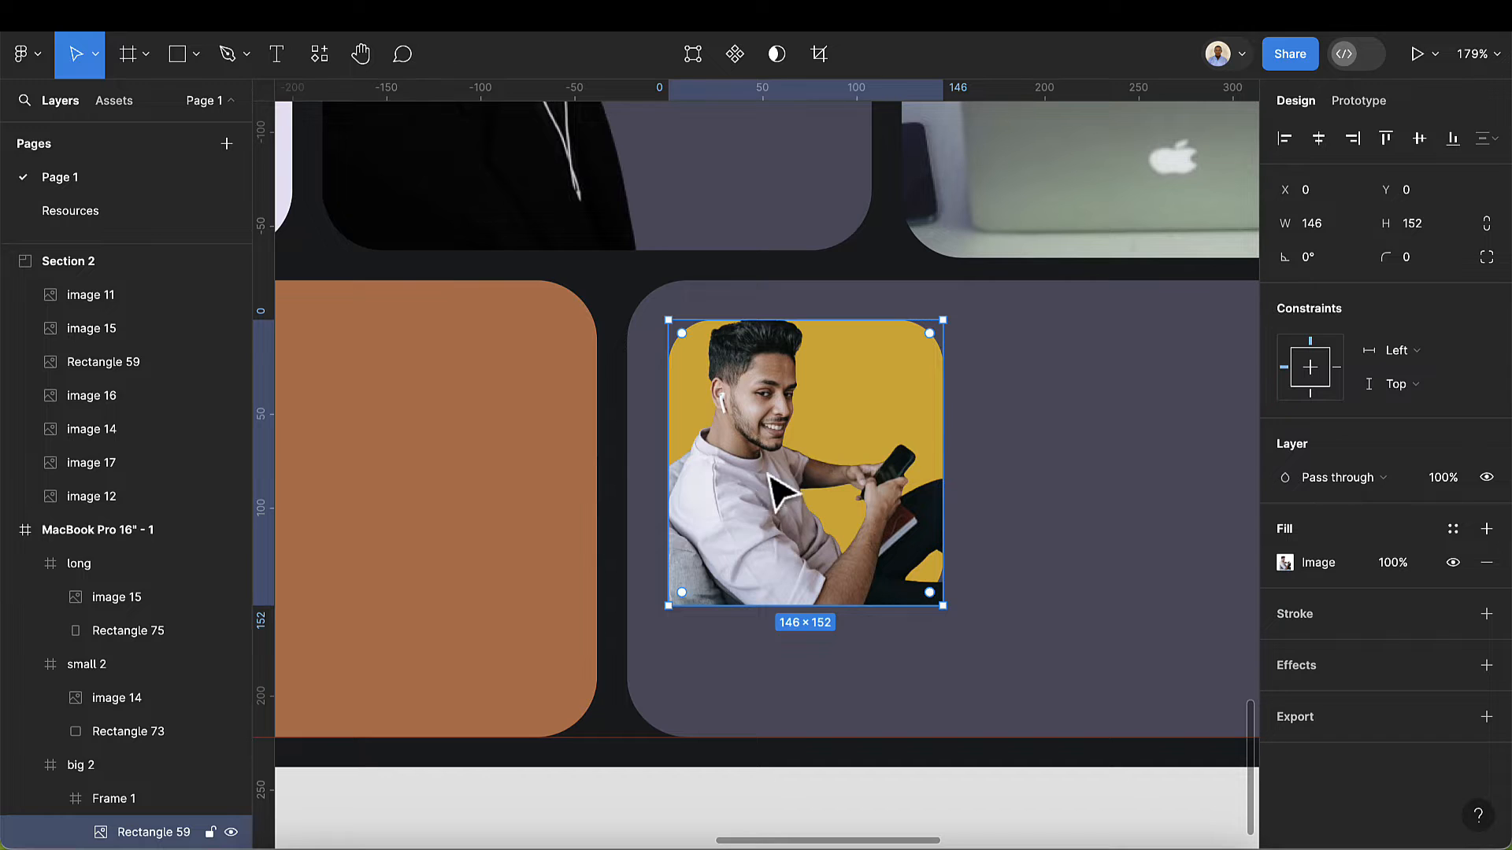
click(989, 527)
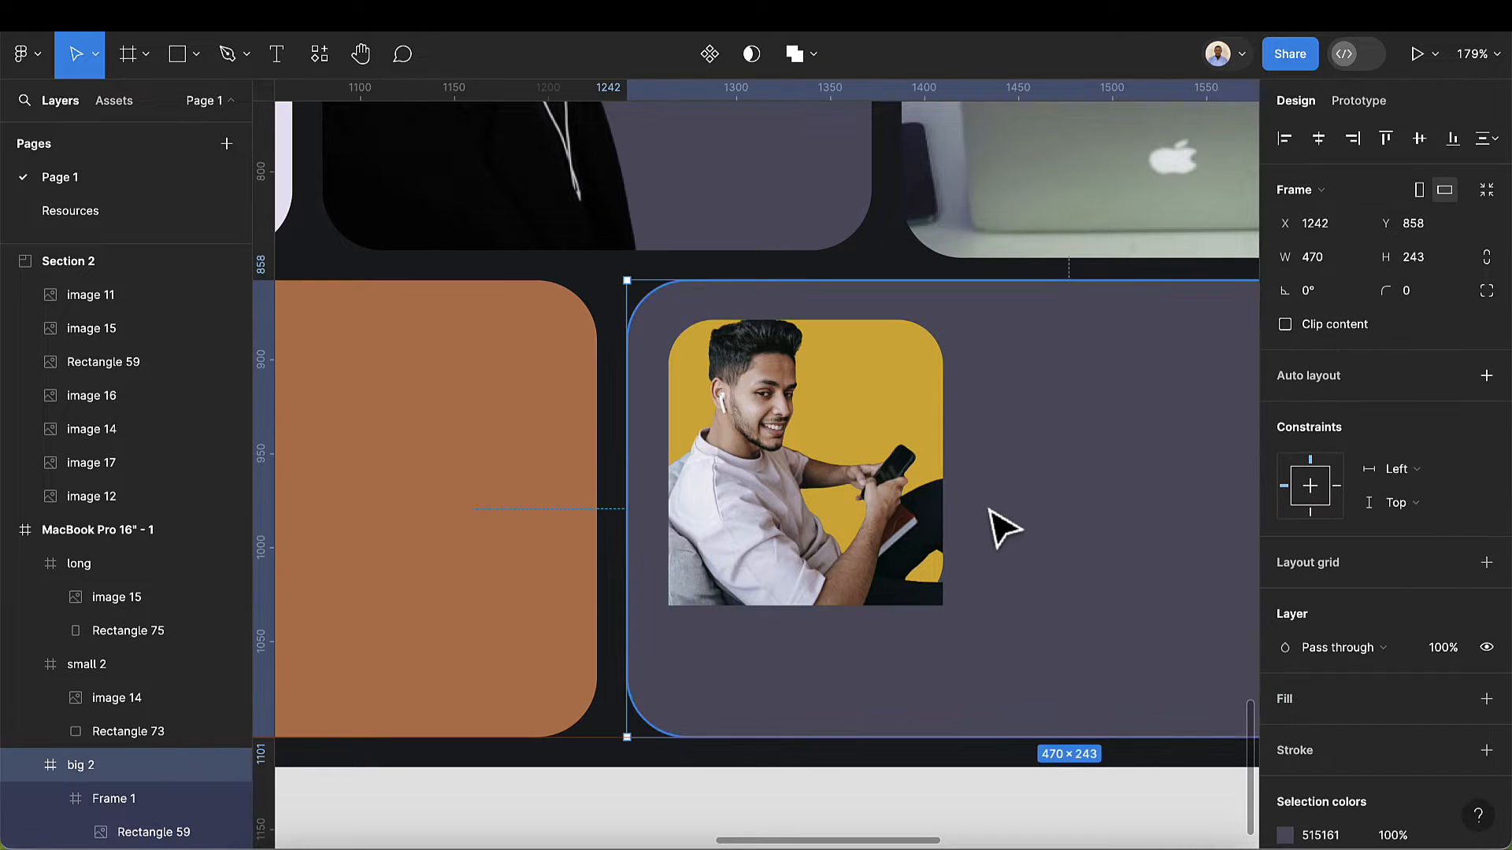
scroll(989, 527, down, 5)
click(909, 516)
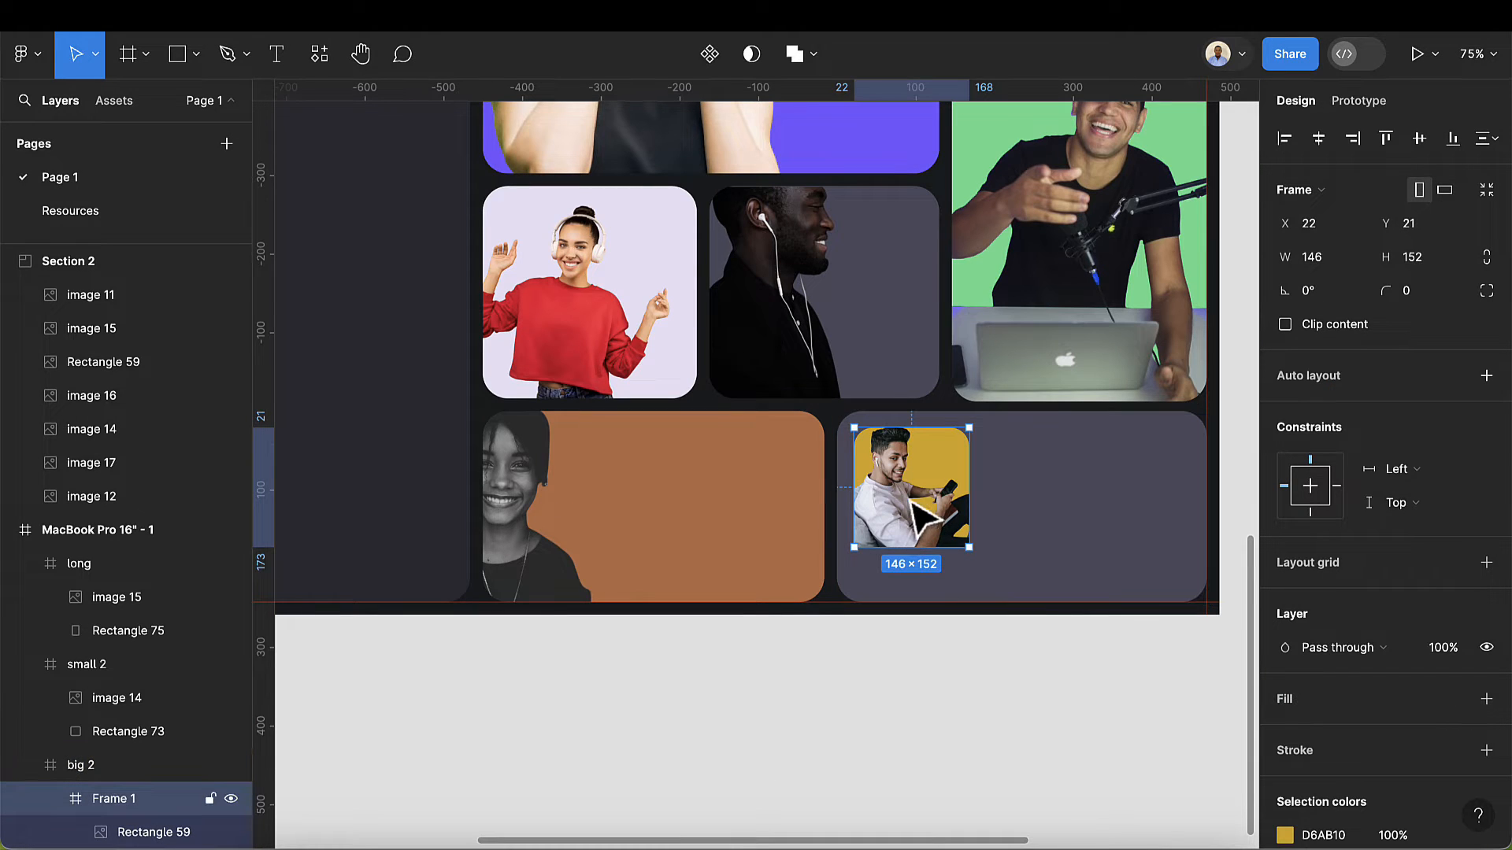
- Give Frame 1 a 24 corner radius with Clip content turned on
click(1422, 293)
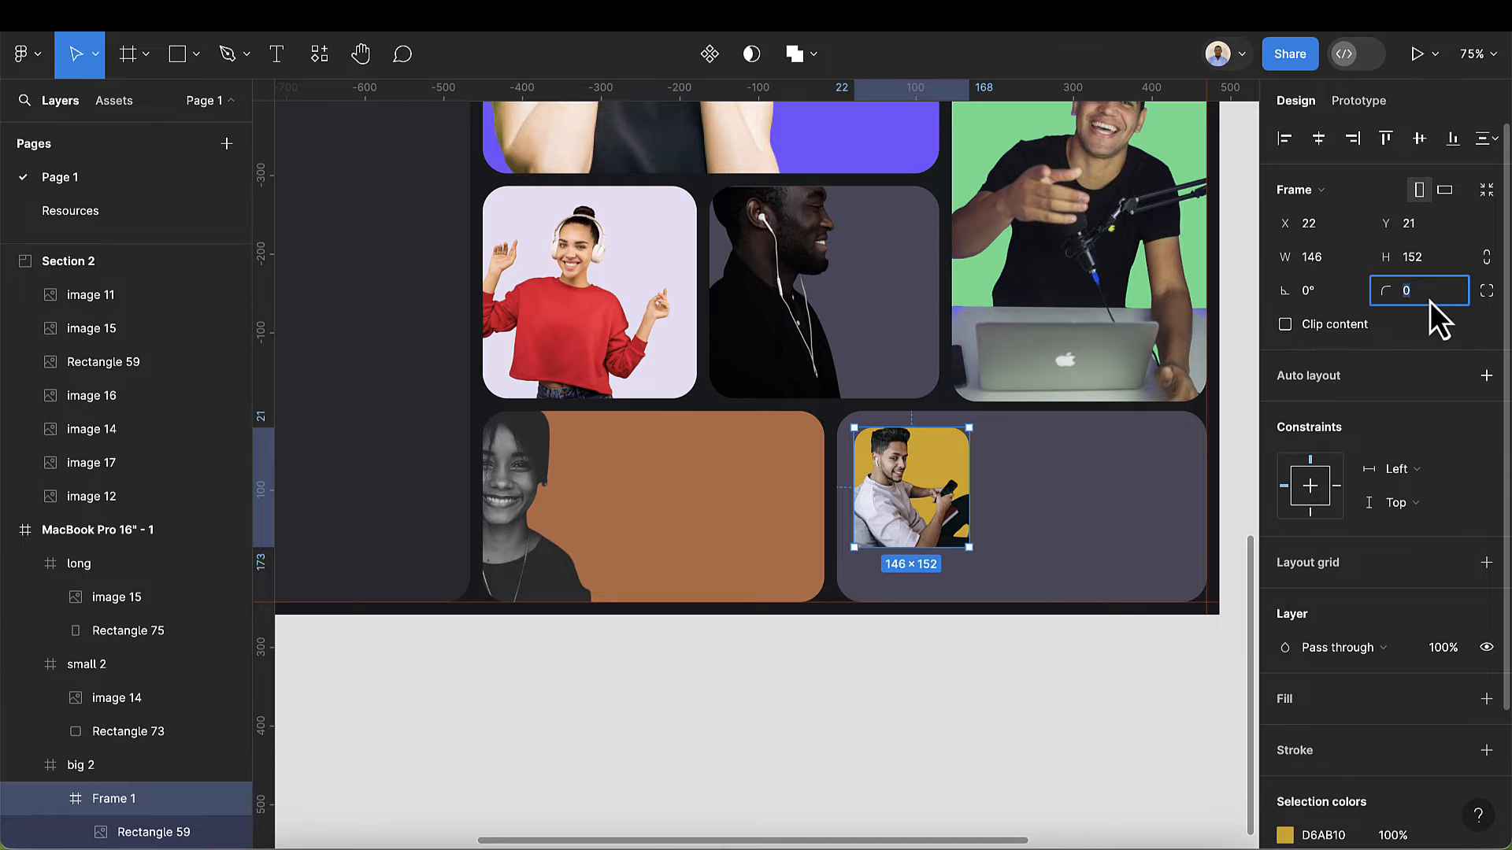
text(24)
key(Return)
scroll(1047, 483, up, 5)
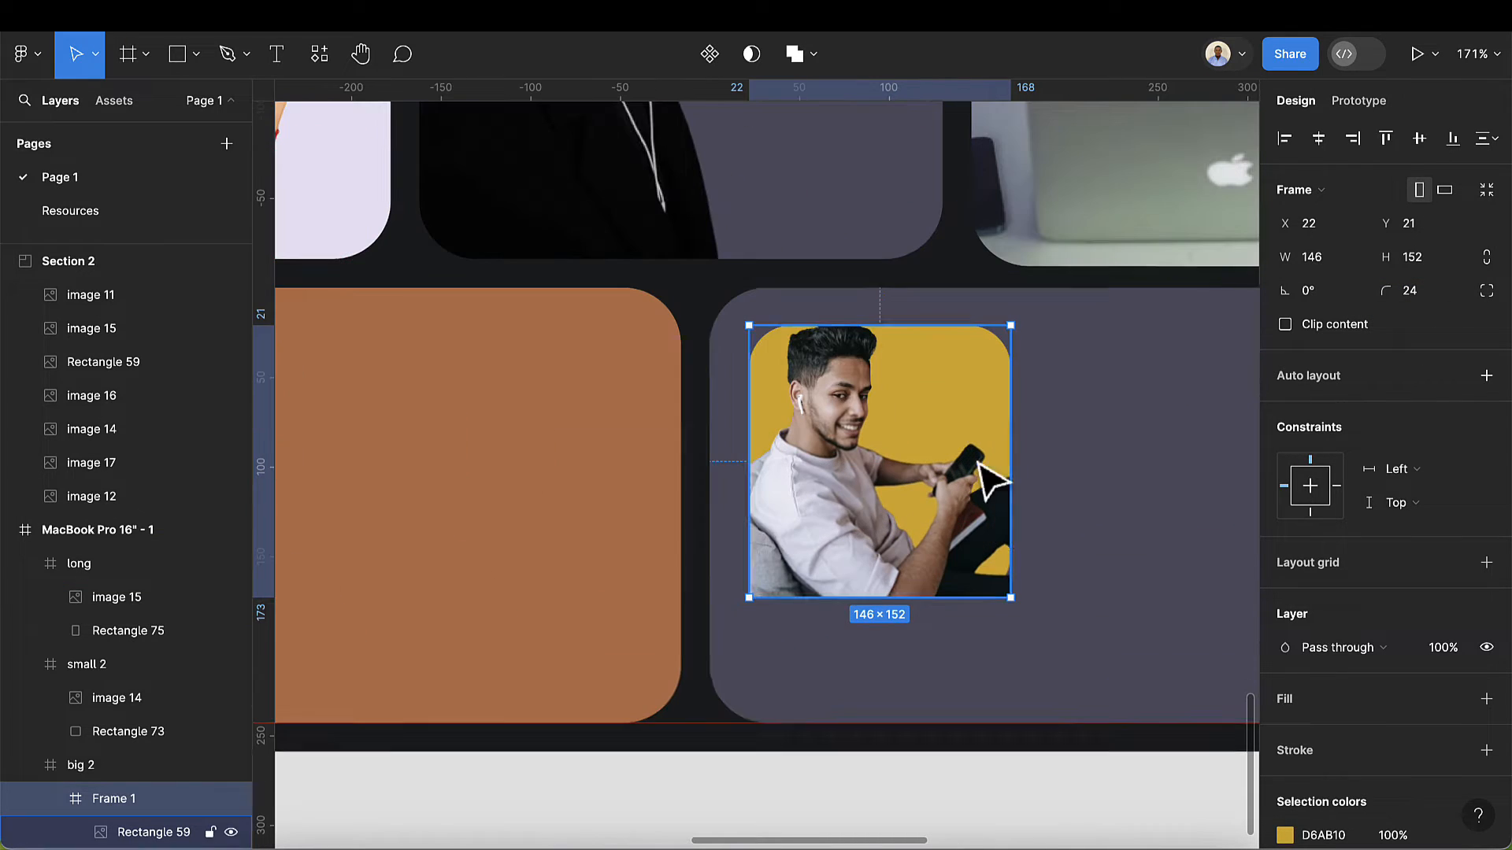
click(1285, 324)
scroll(937, 583, down, 10)
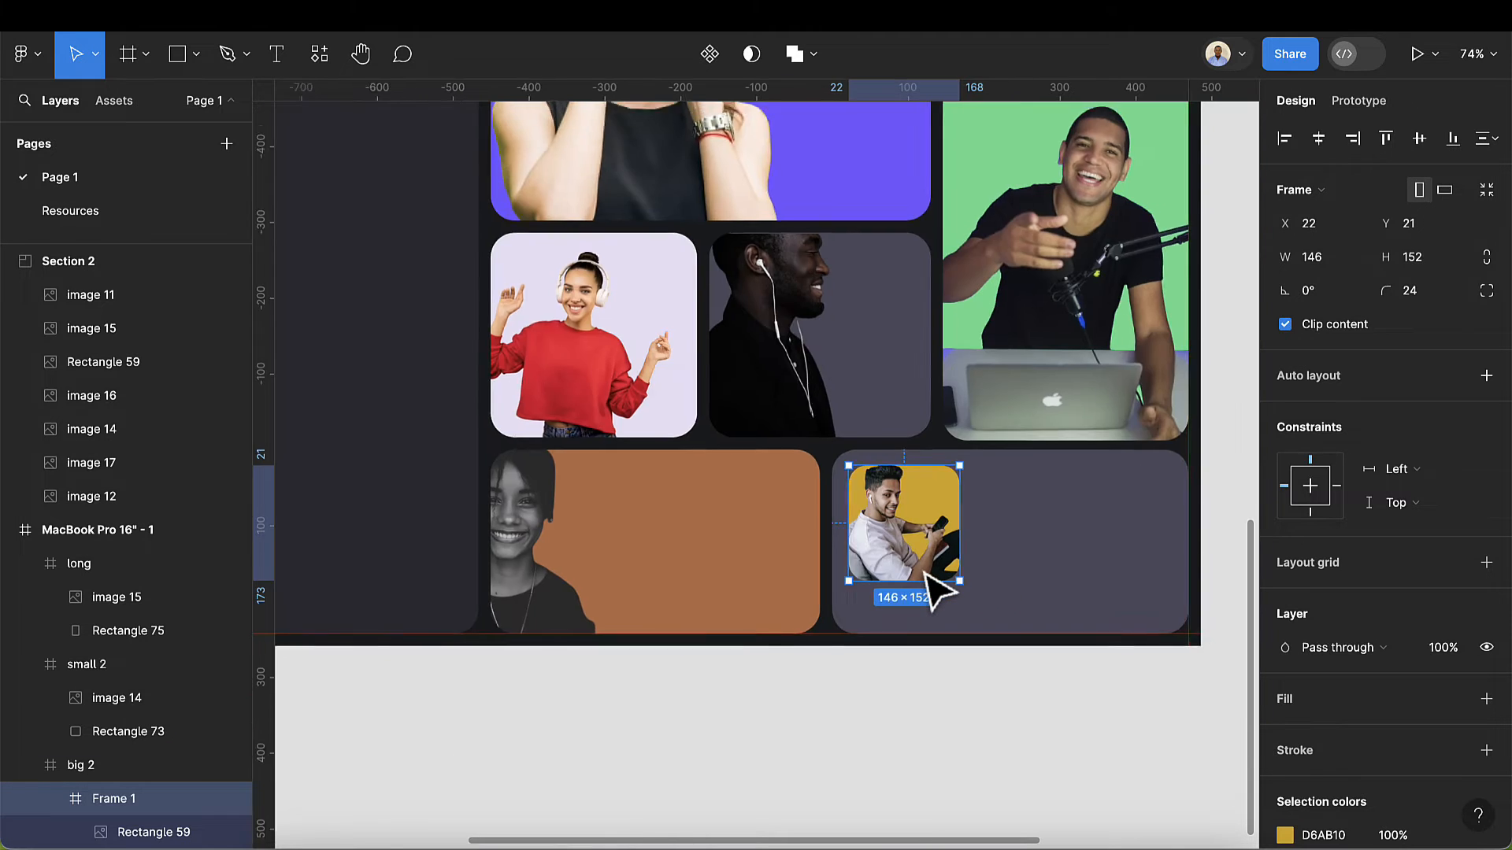
key(Escape)
scroll(587, 408, up, 1)
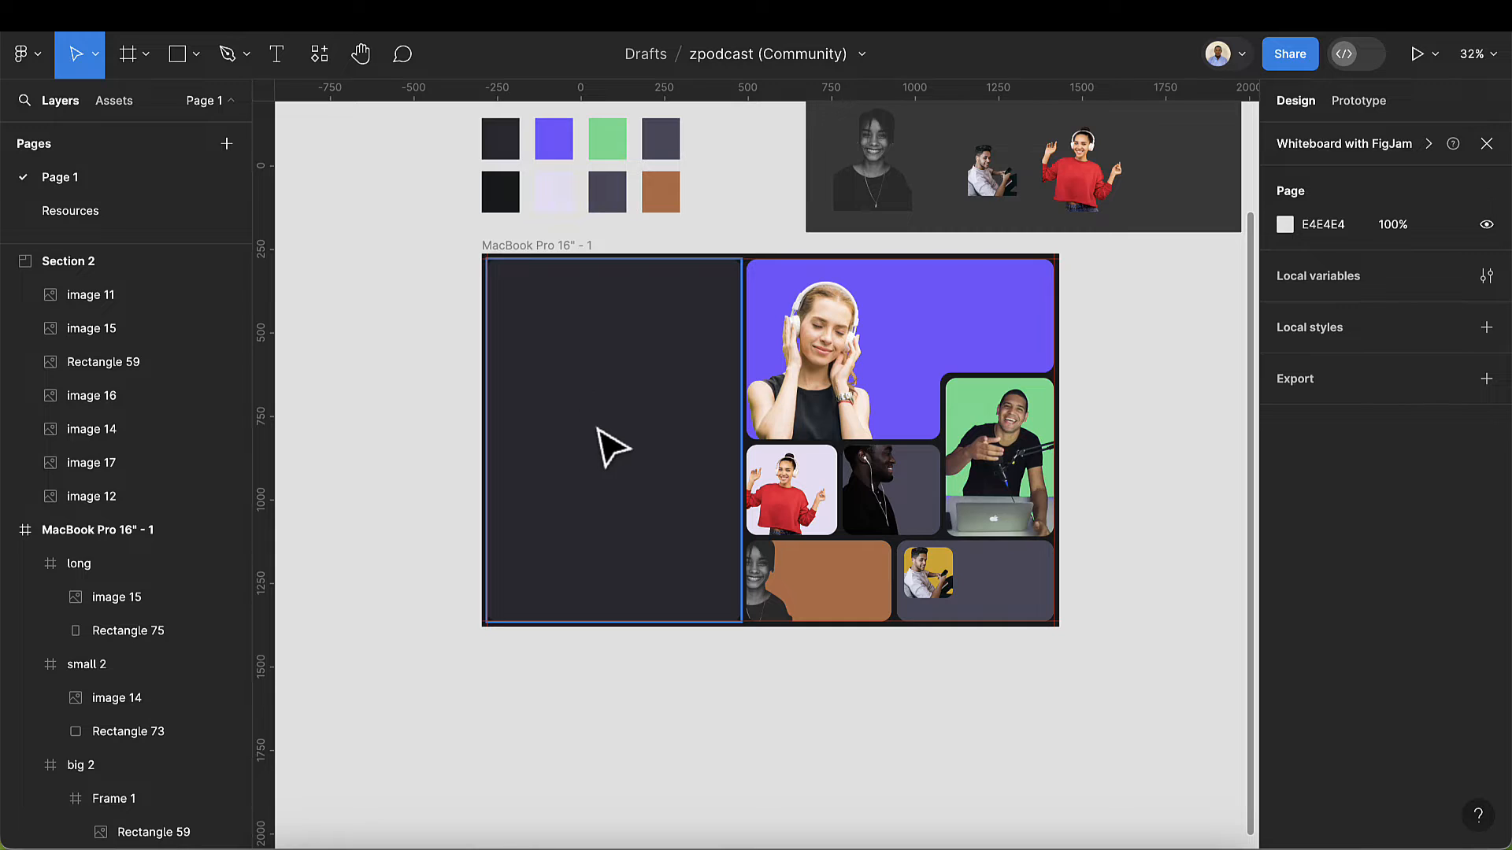
- Copy Section 1 from the Resources page onto Page 1, left of the MacBook frame
click(63, 211)
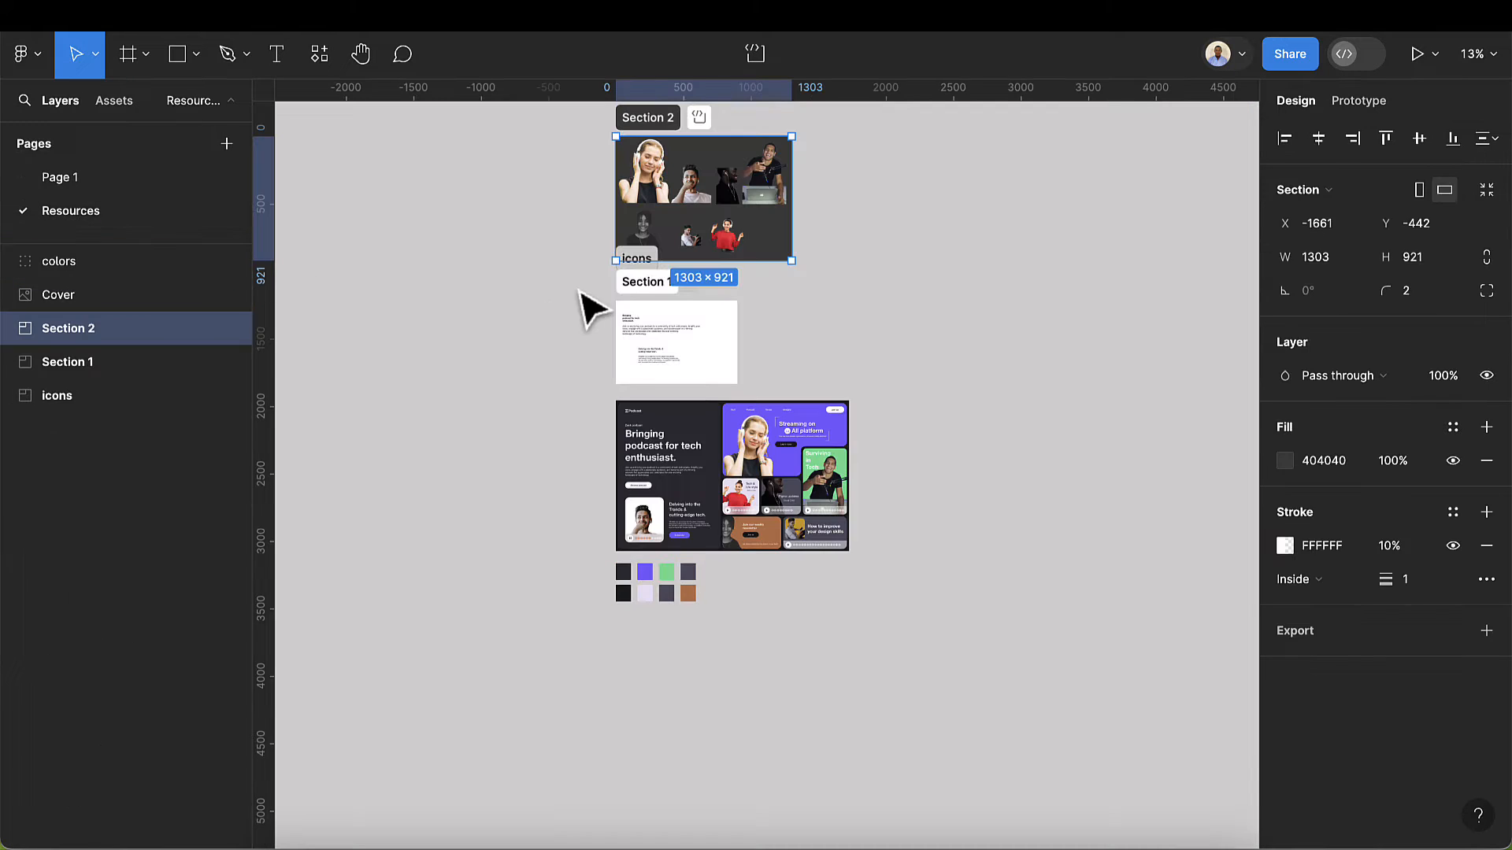
click(634, 298)
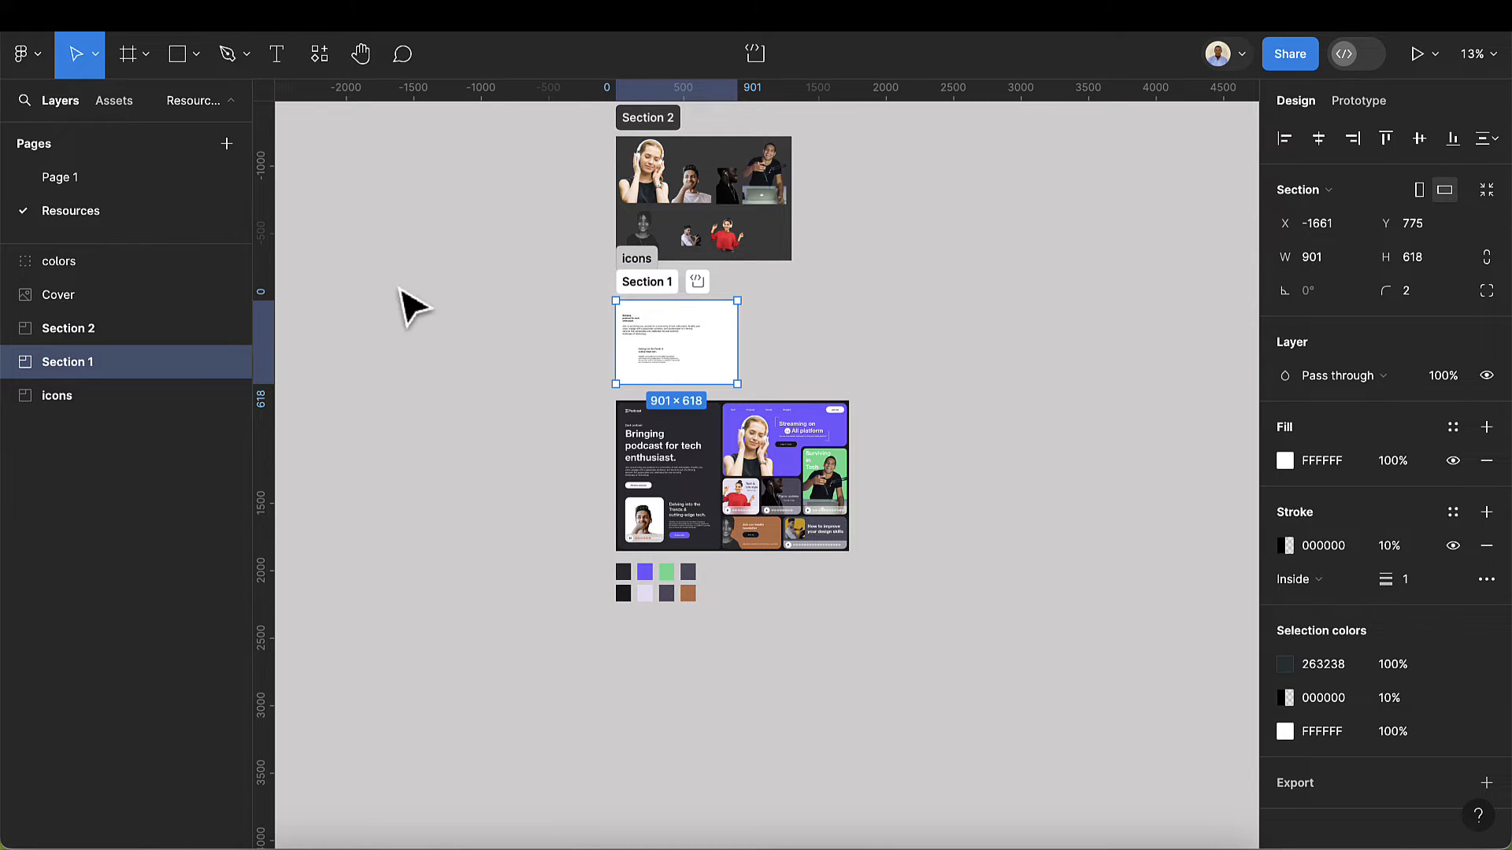
click(106, 181)
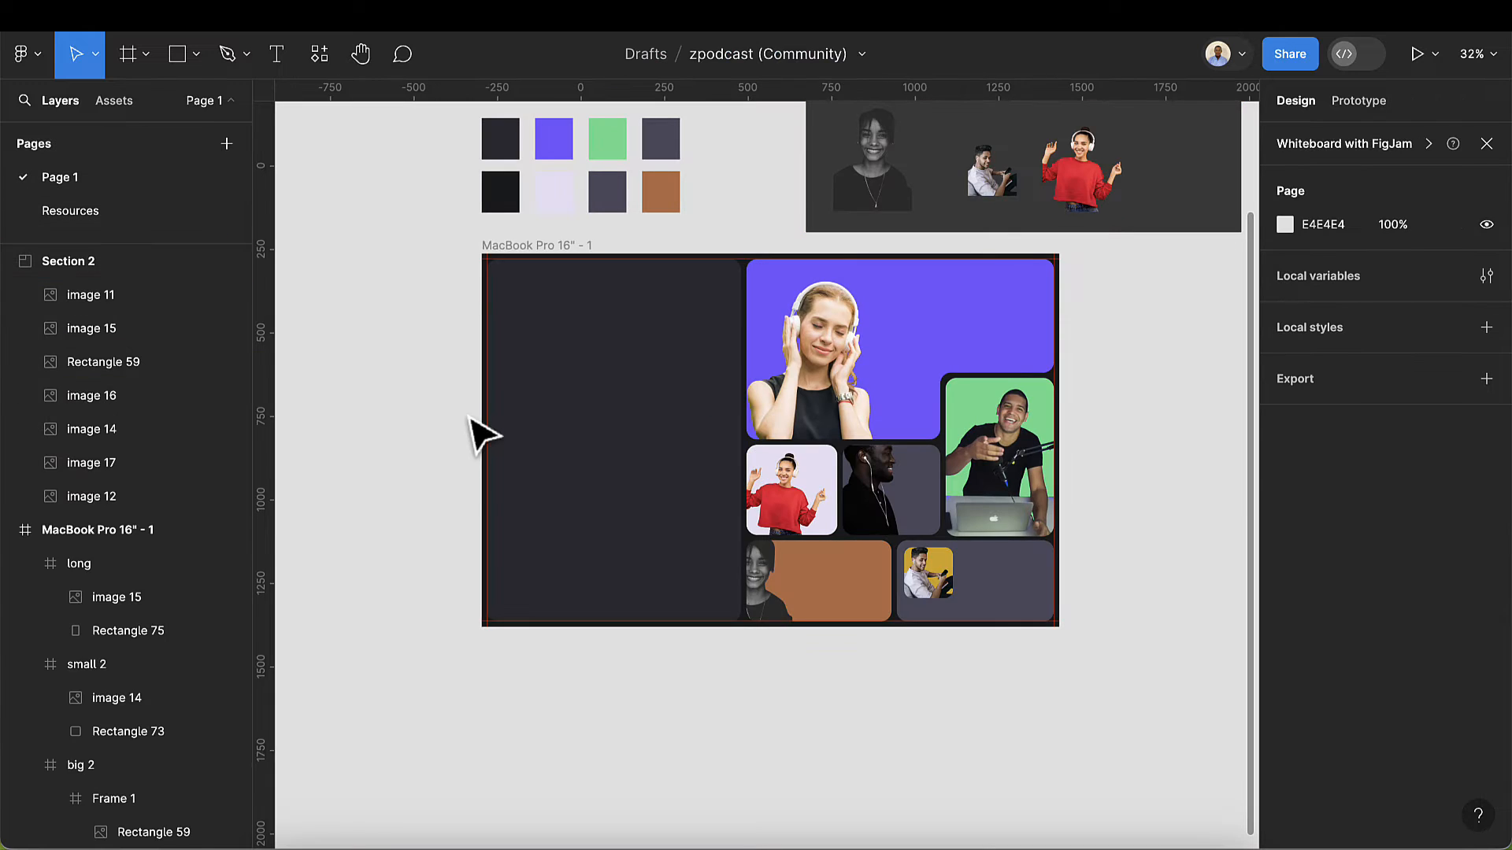
scroll(481, 433, left, 3)
key(ctrl+v)
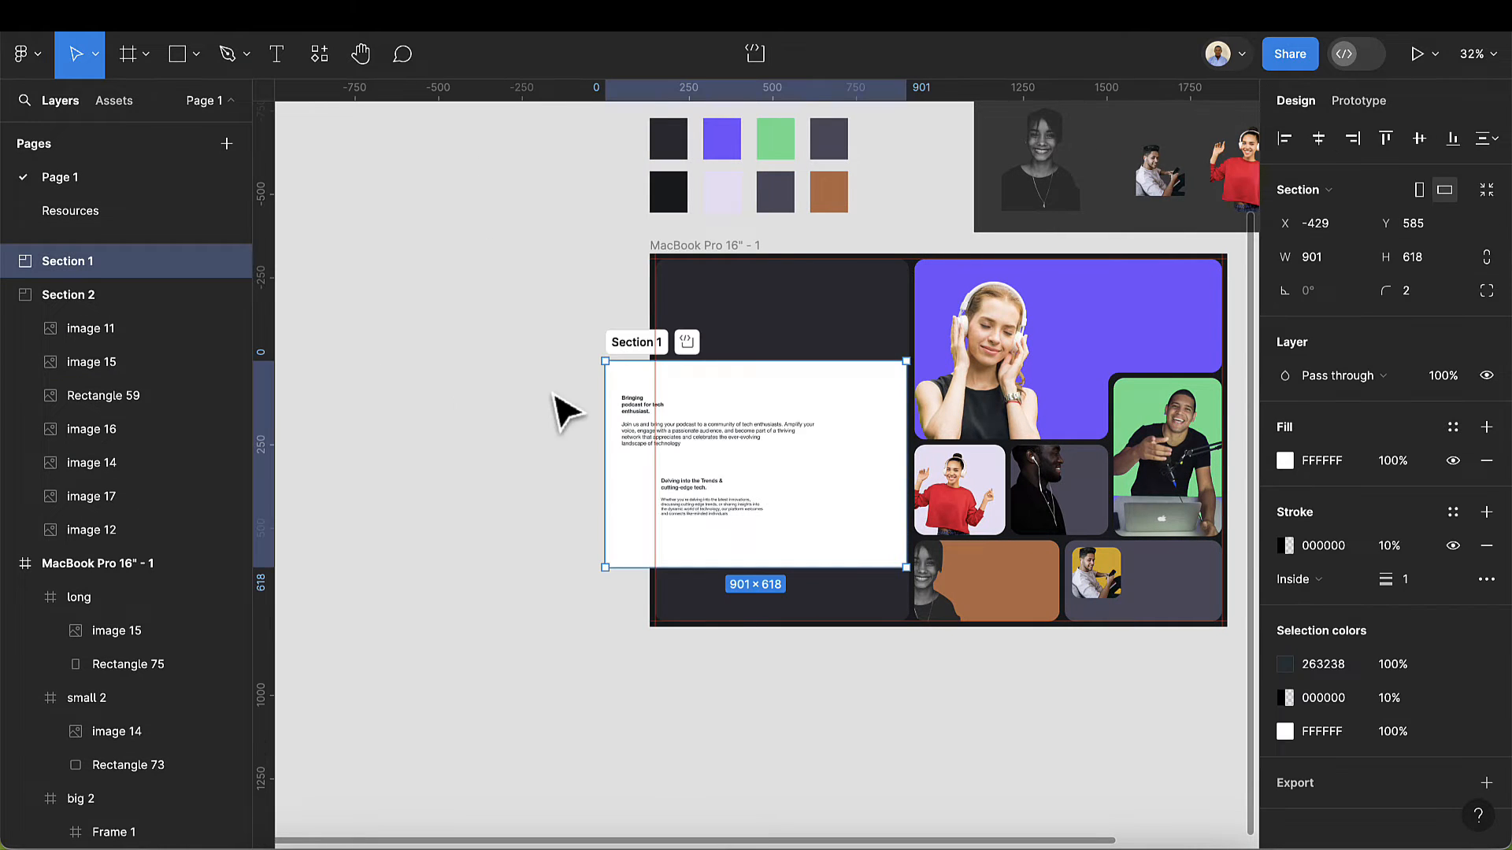
drag(639, 344, 354, 320)
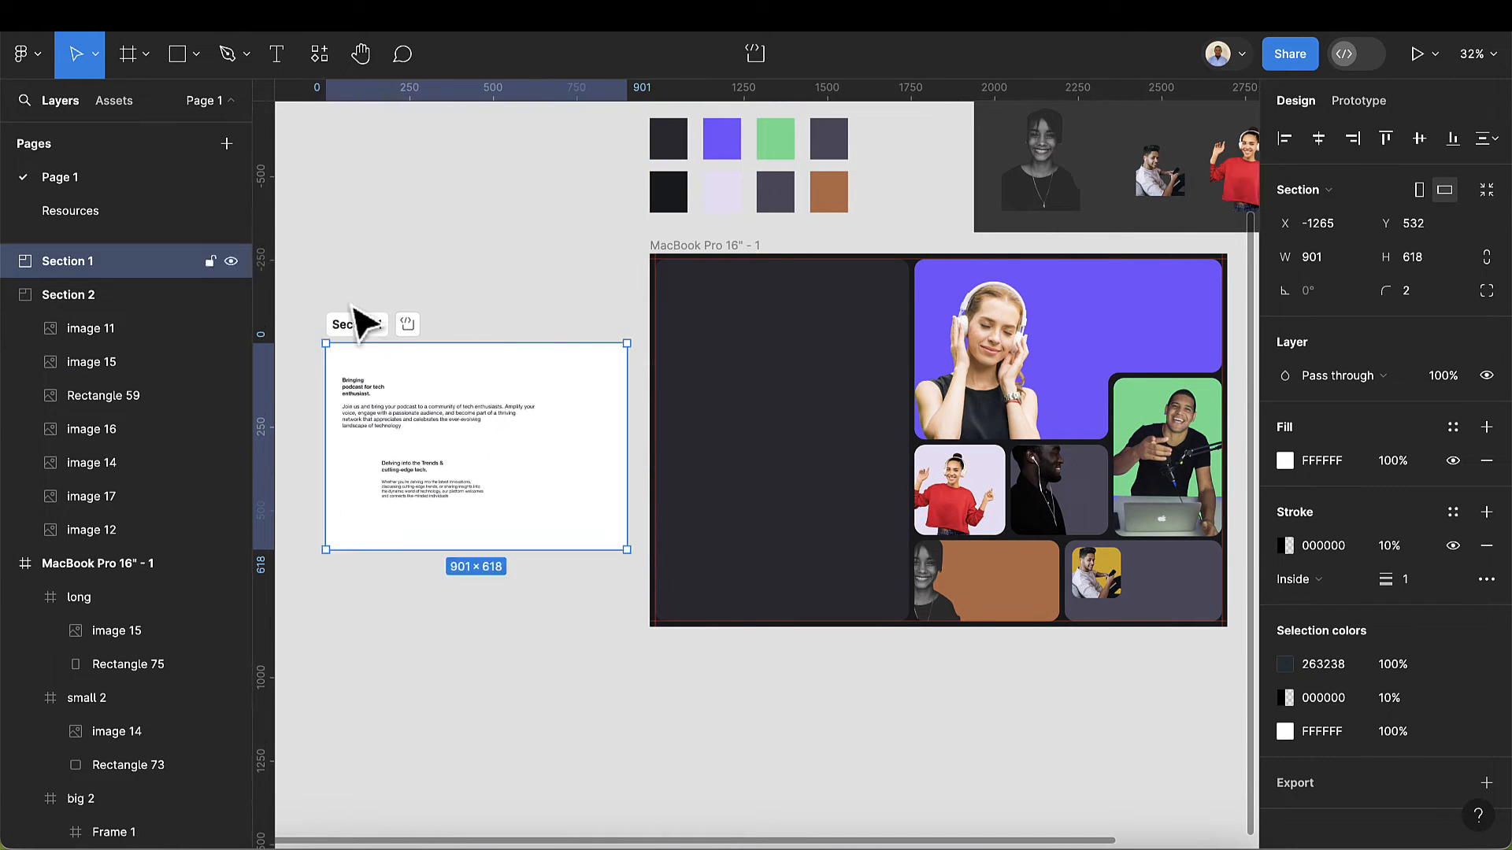
- Copy the icons section from Resources onto Page 1, directly above Section 1
click(96, 210)
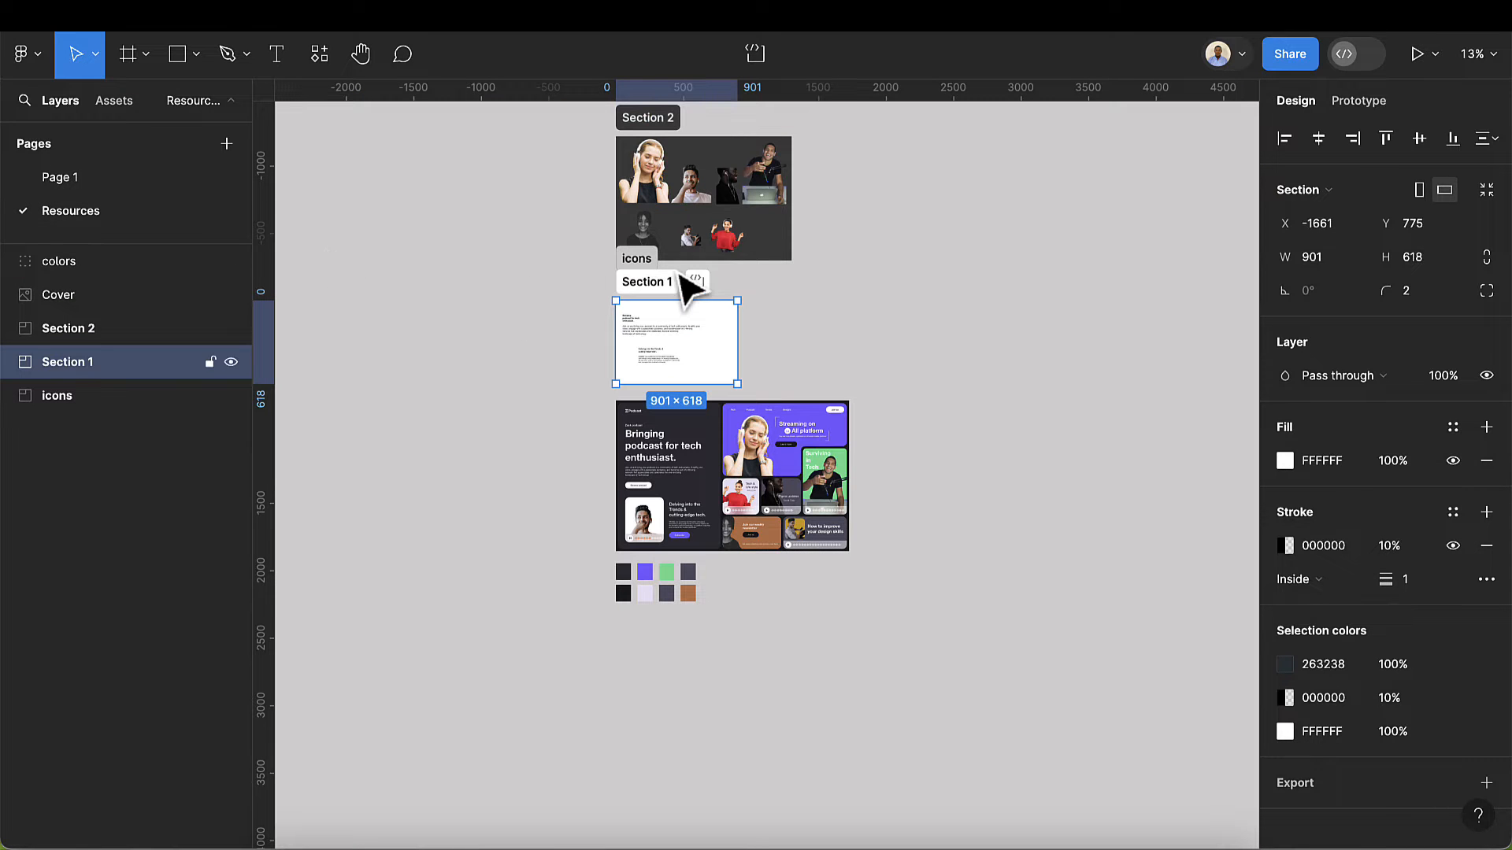
scroll(648, 287, up, 5)
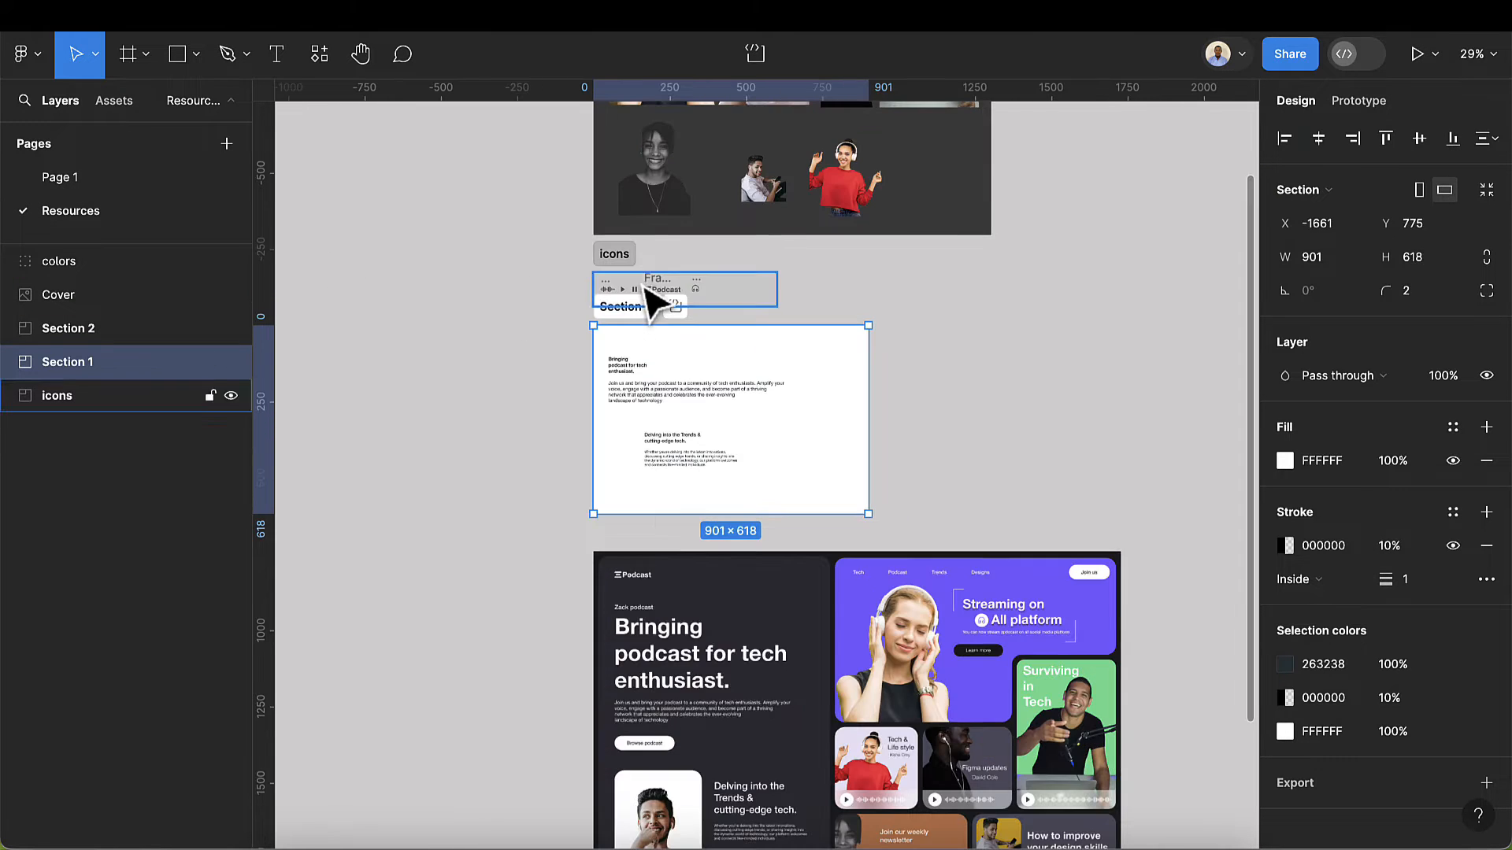
click(598, 287)
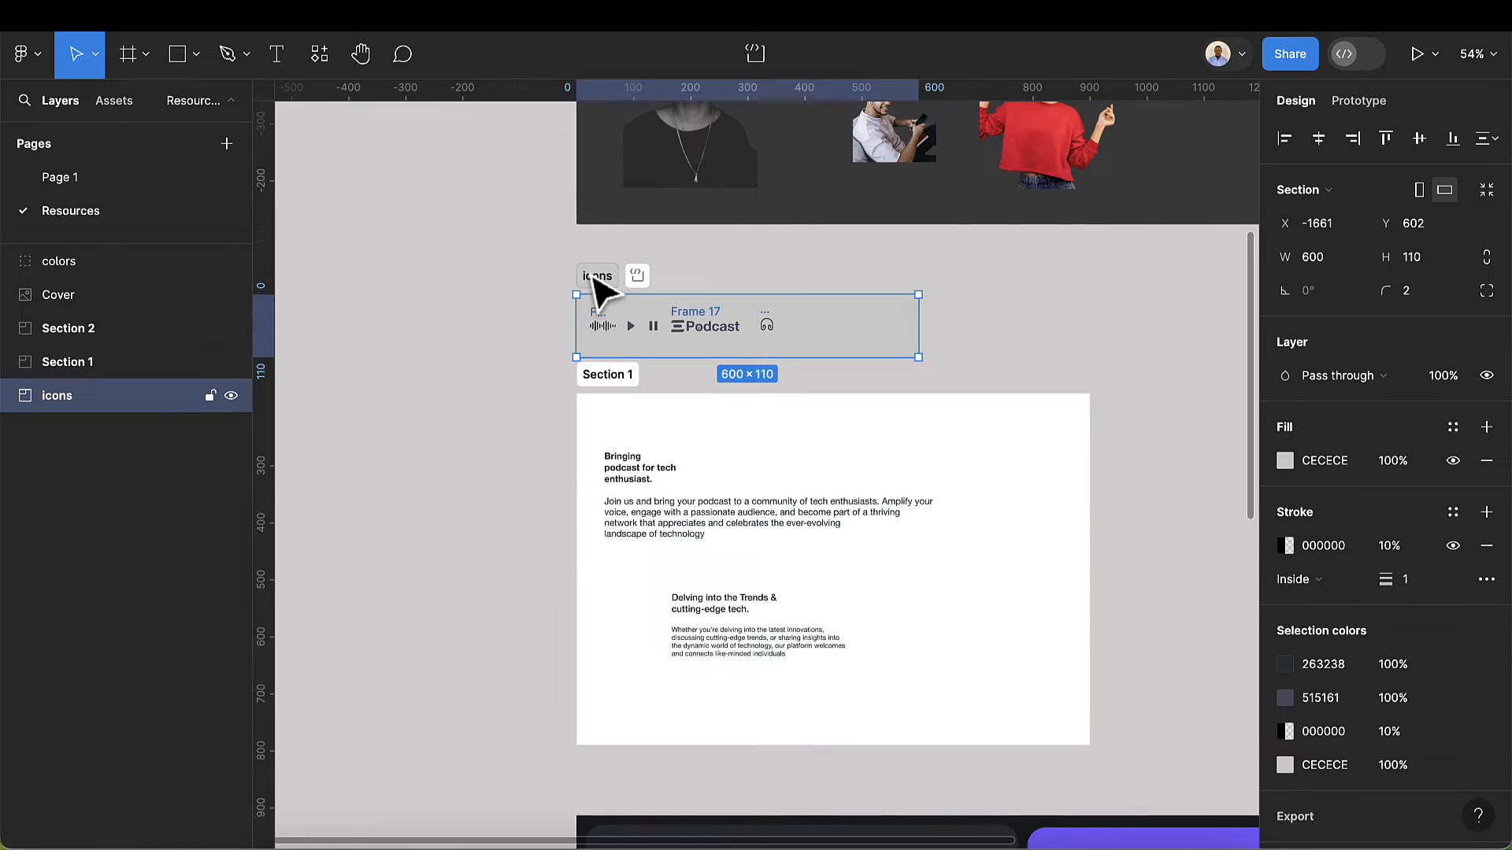
click(75, 179)
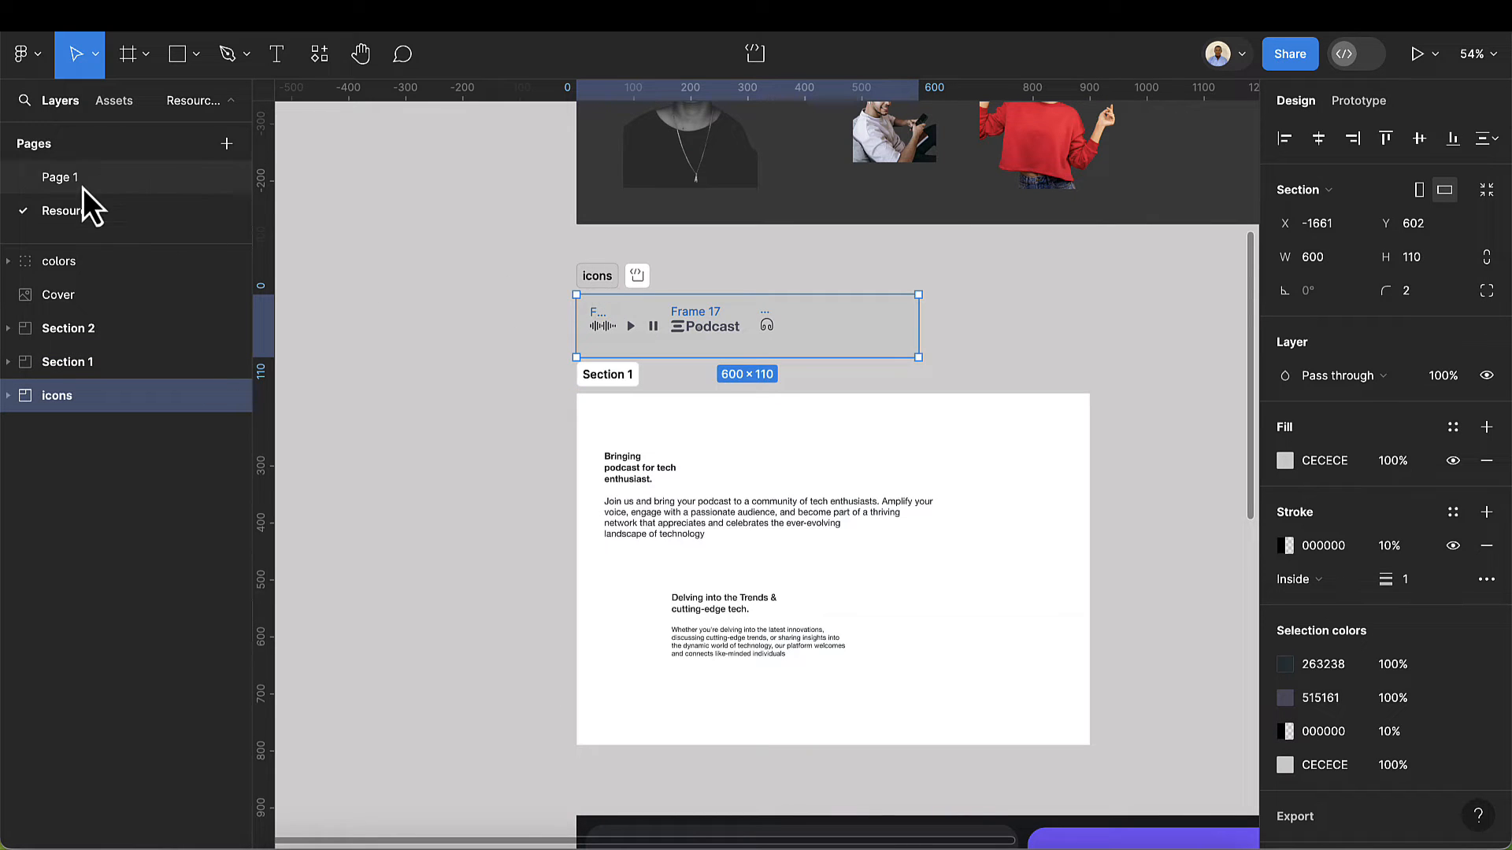
click(465, 236)
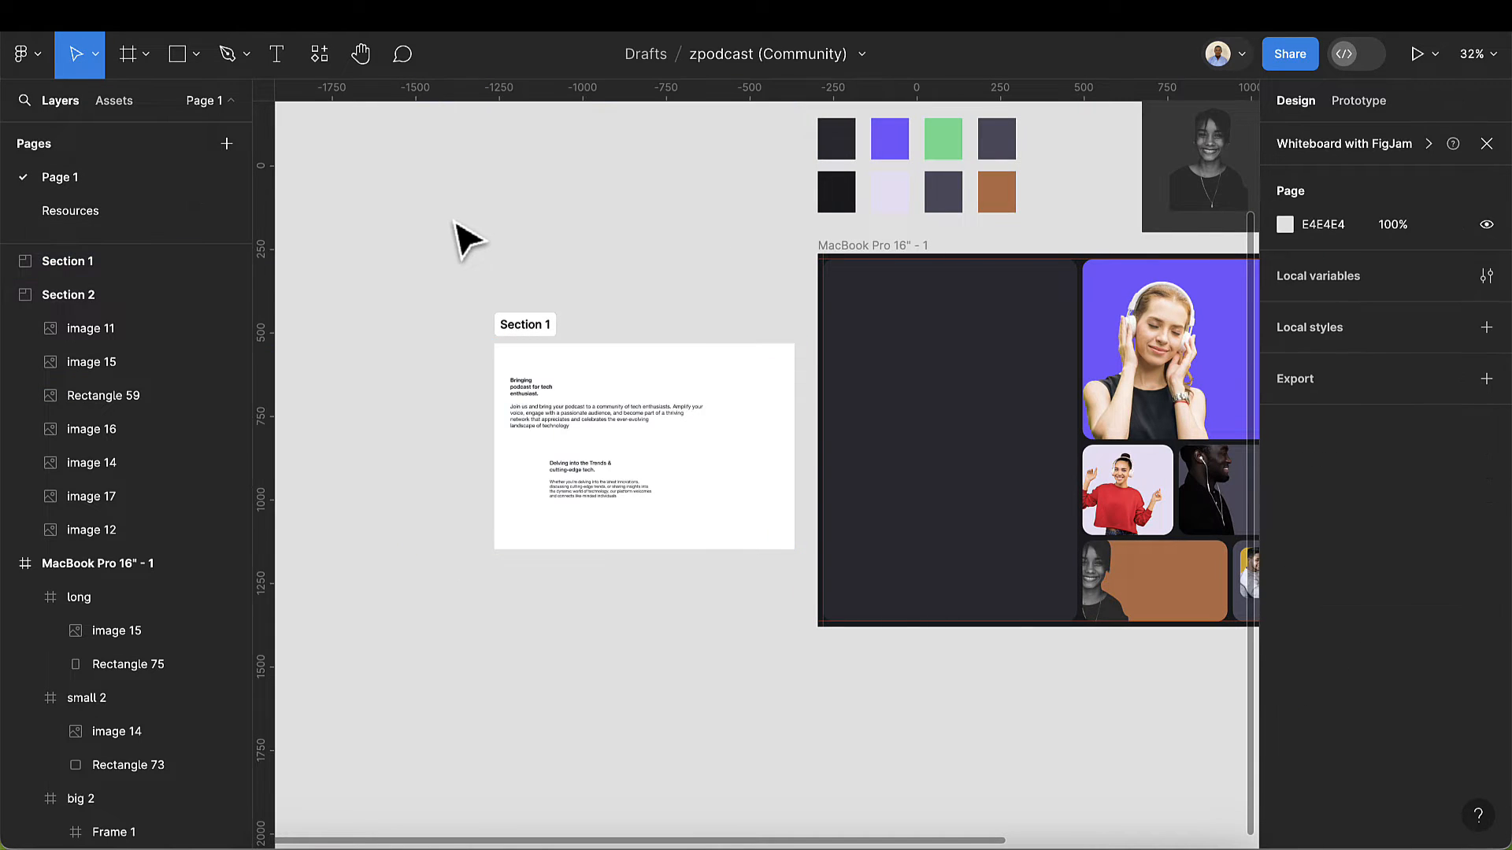
key(ctrl+v)
drag(681, 433, 523, 250)
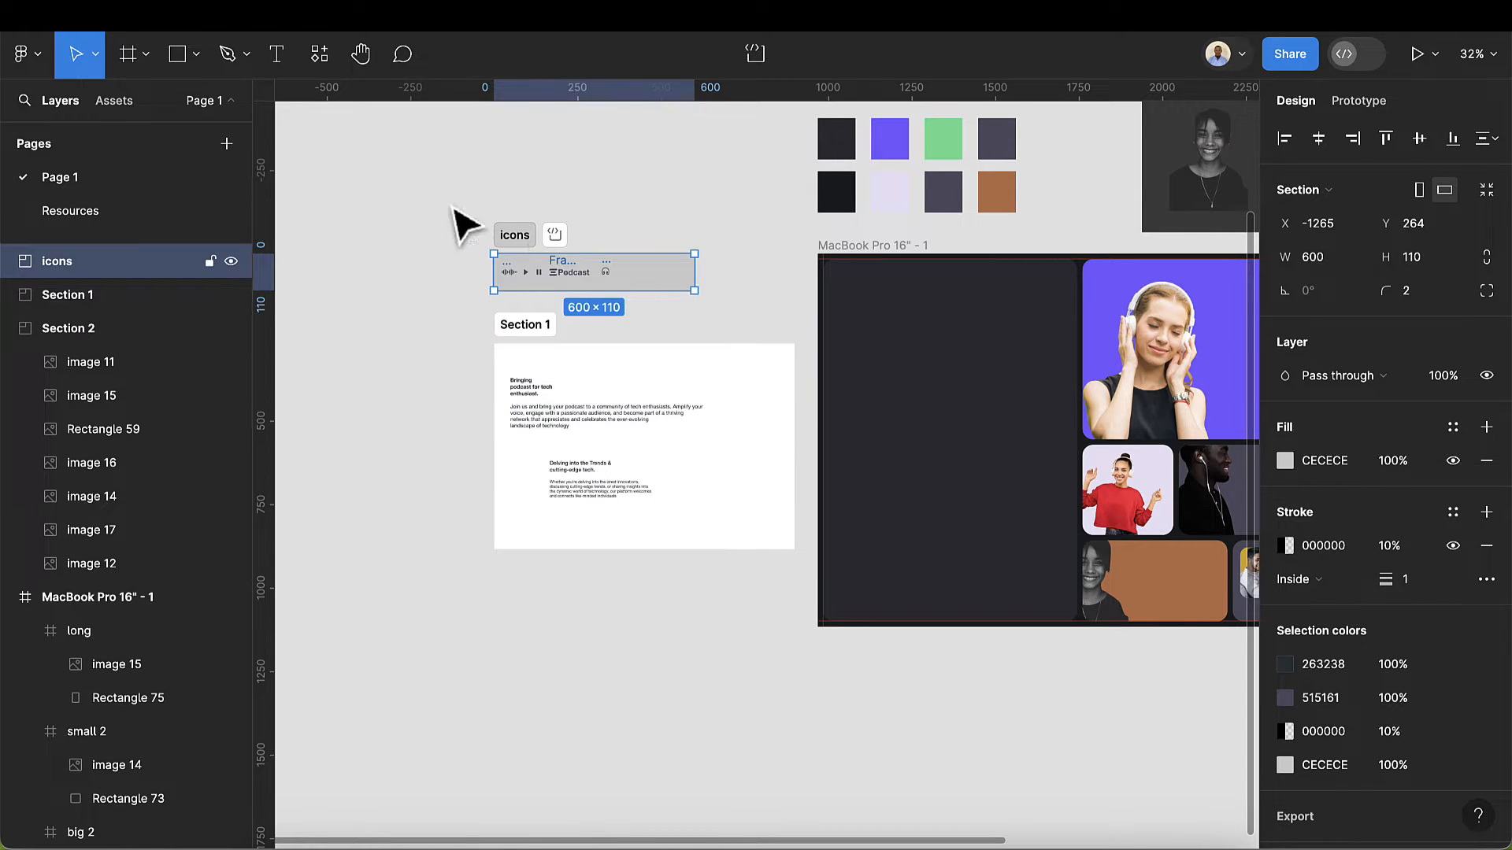
- Draw a test section below Section 1 and delete it
click(146, 57)
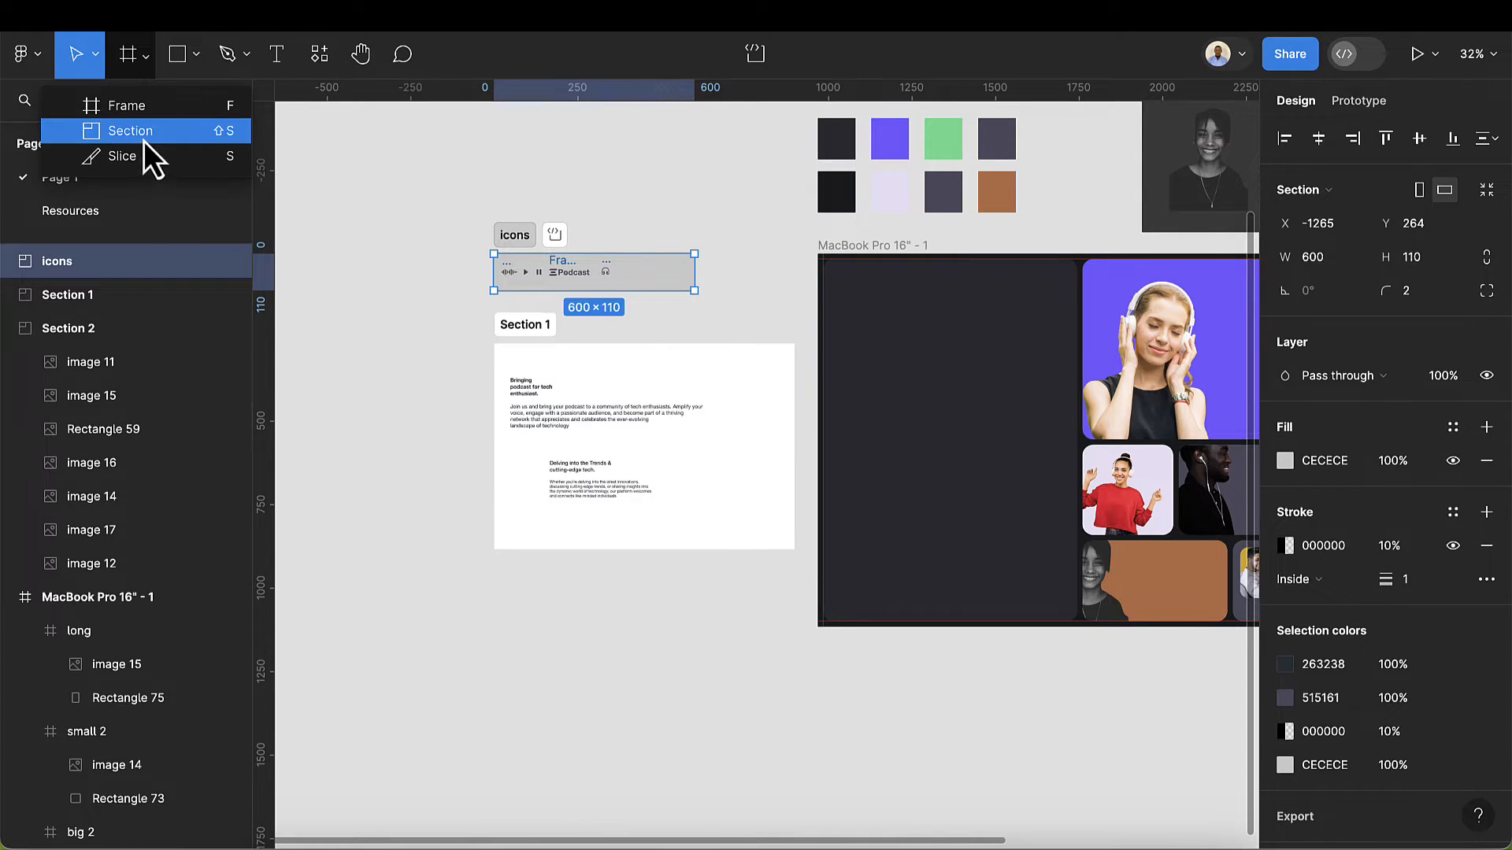
click(145, 136)
drag(510, 608, 622, 657)
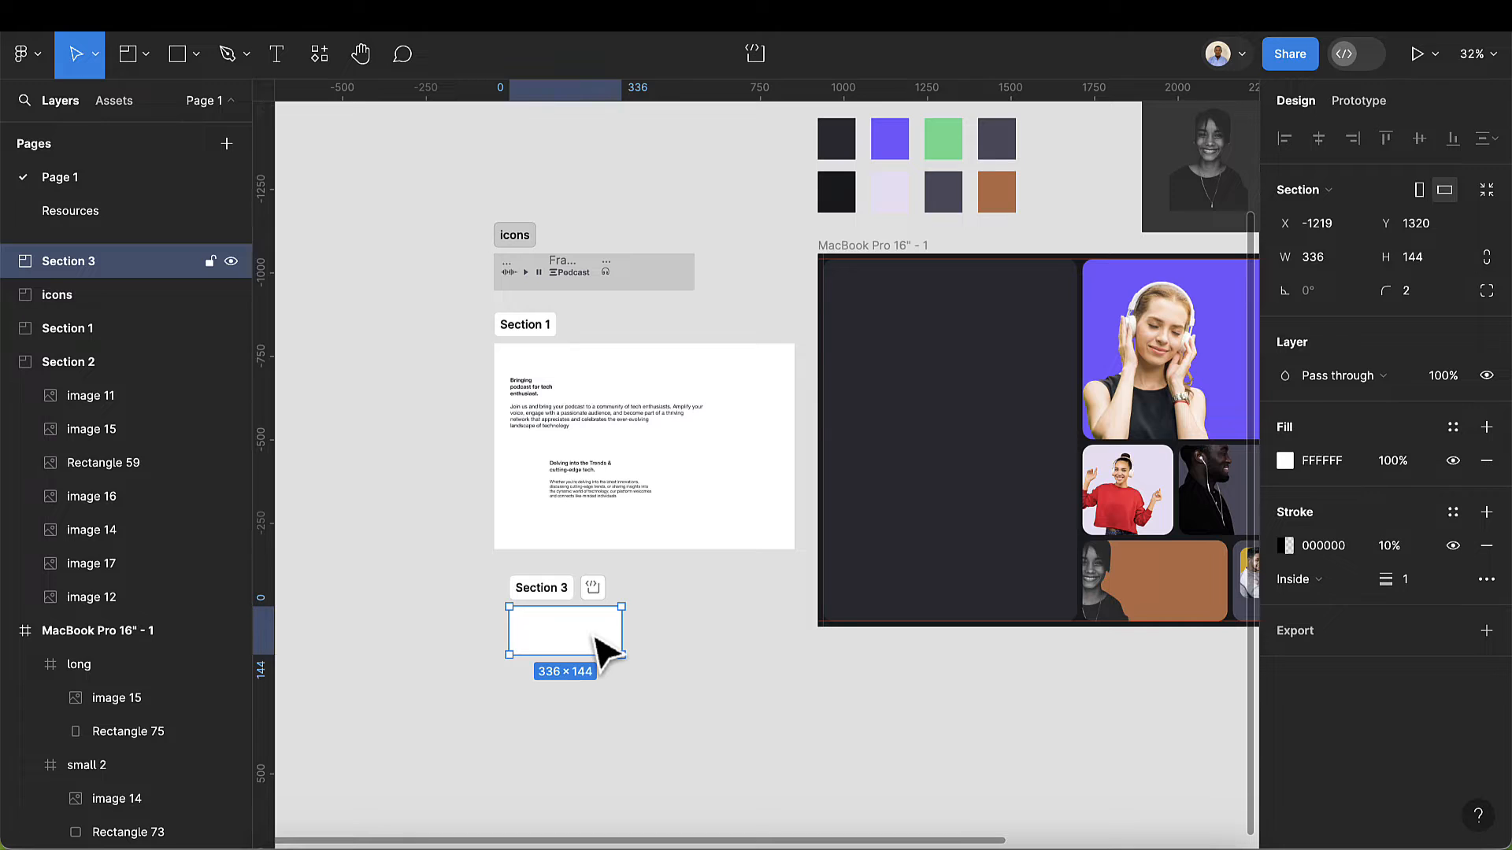
key(Delete)
scroll(897, 344, right, 2)
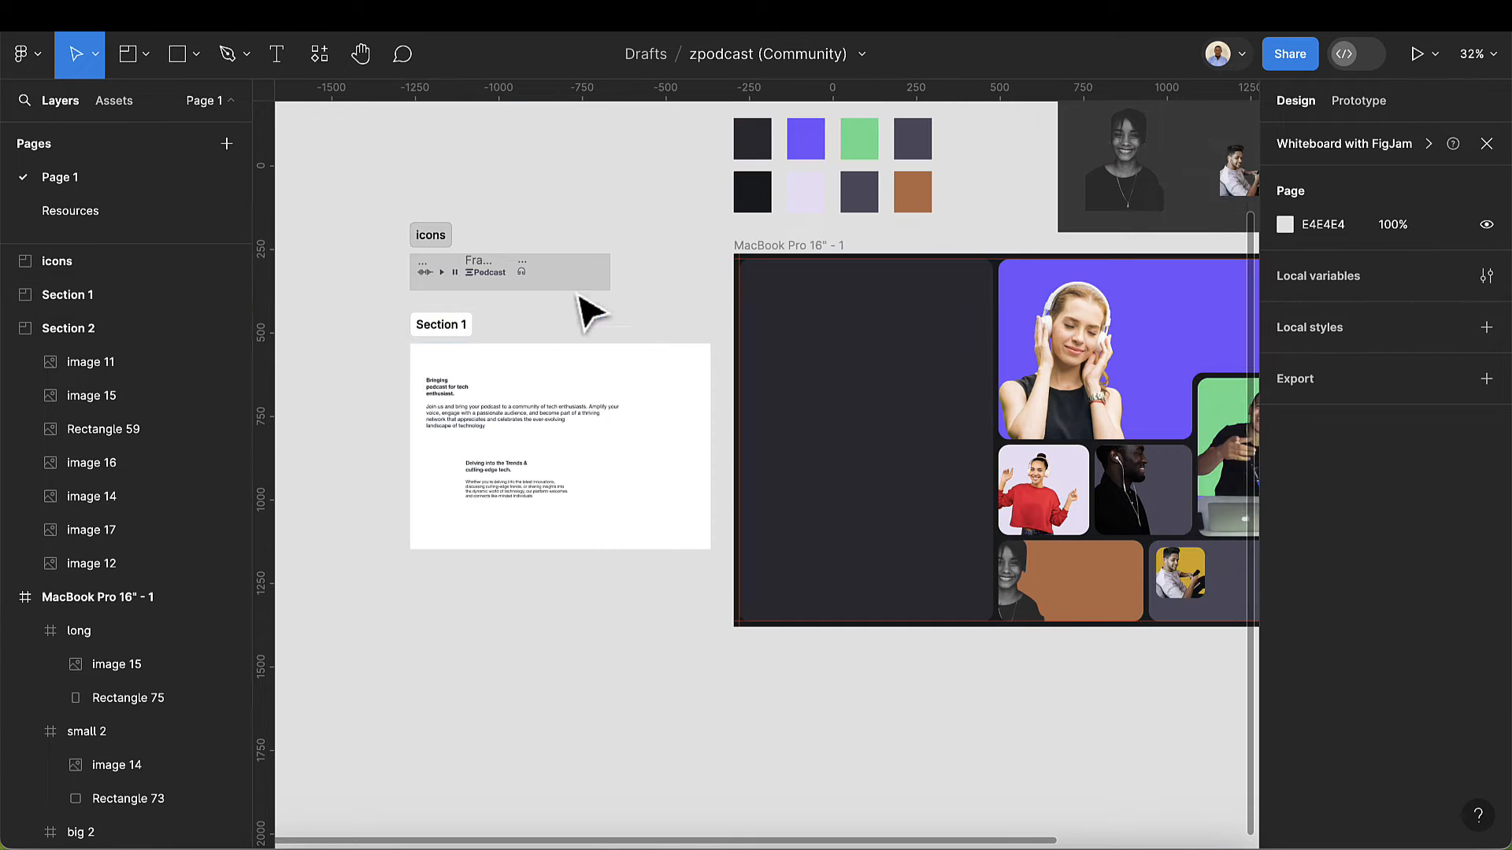
scroll(607, 271, up, 2)
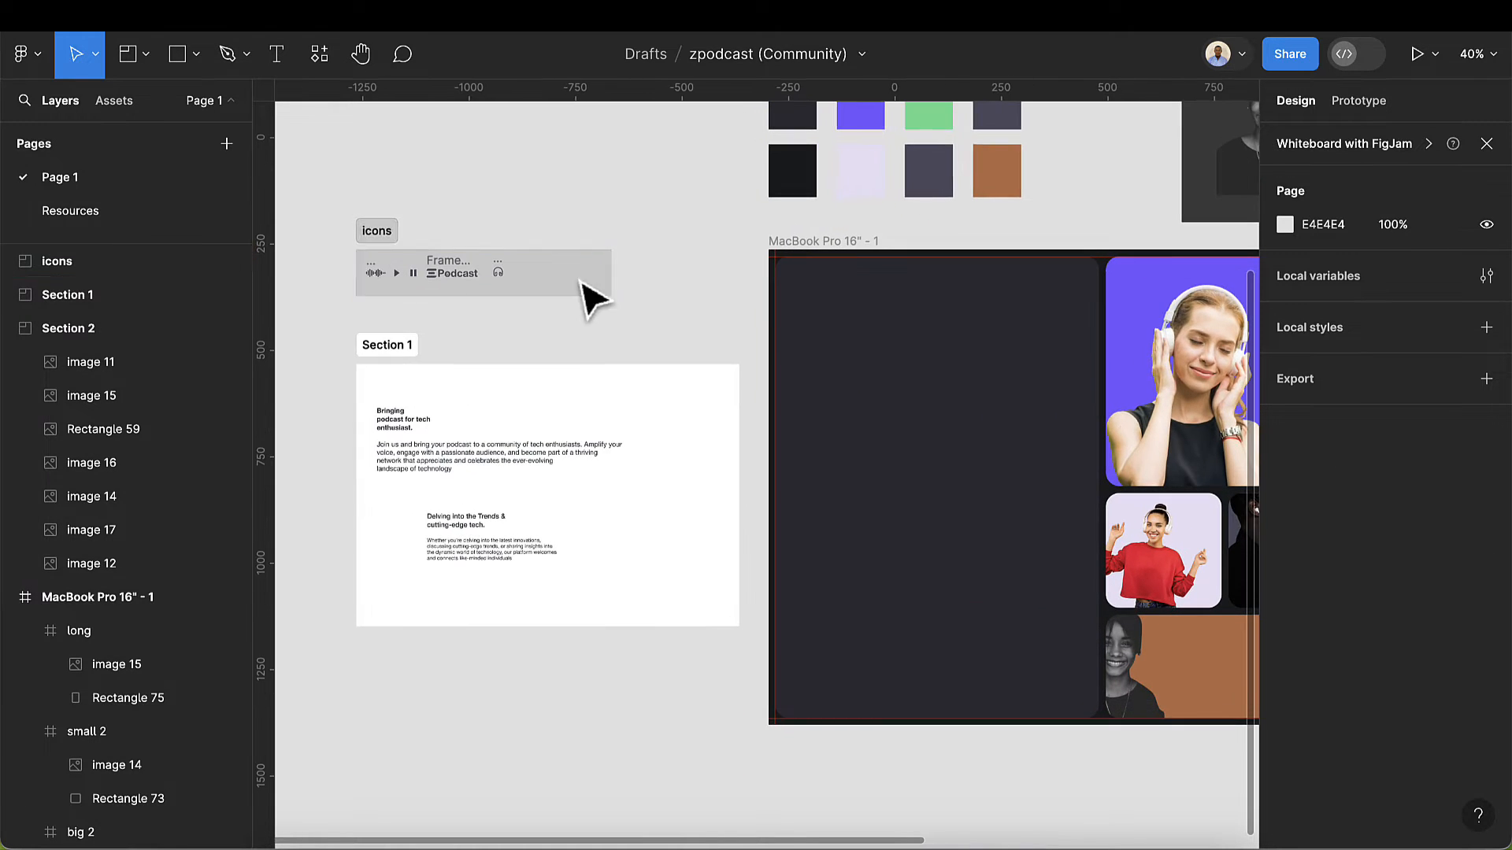
- Drag the Podcast logo frame into the top-left of the MacBook layout
click(452, 275)
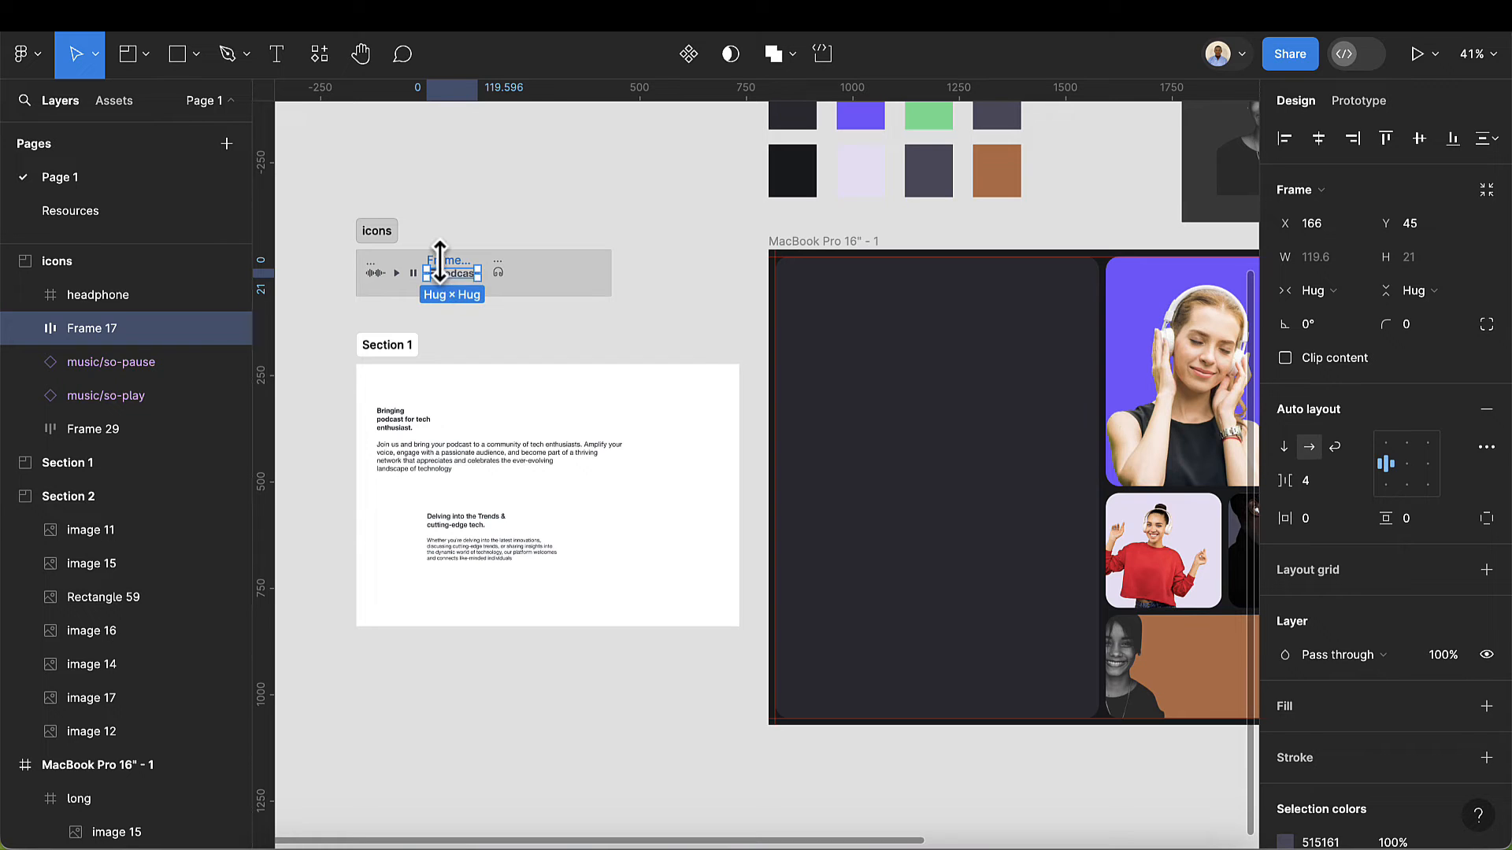
drag(441, 267, 787, 281)
scroll(858, 263, up, 5)
scroll(1371, 635, down, 5)
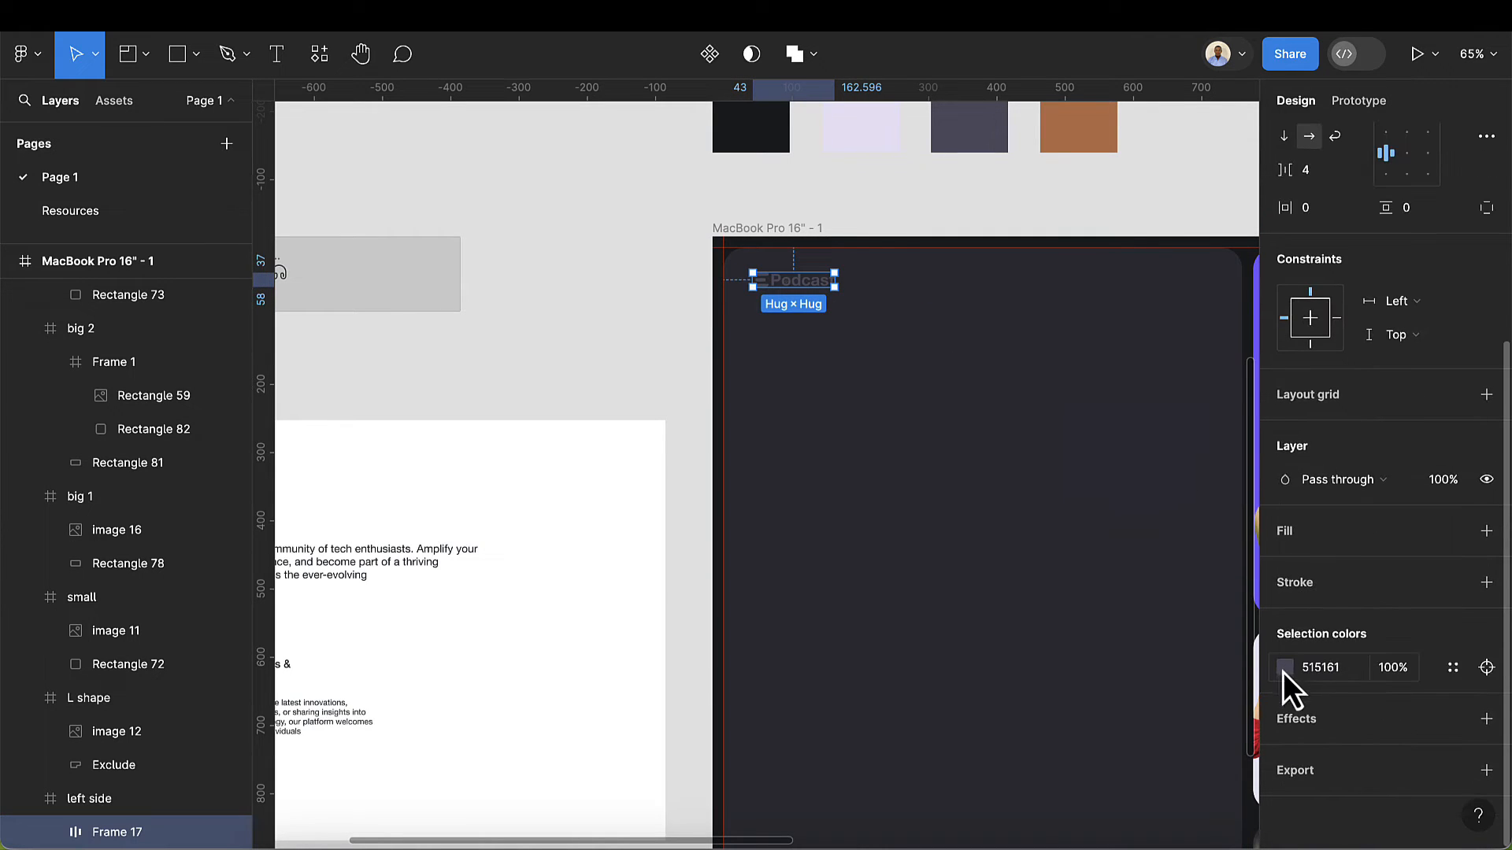
- Recolour the Podcast logo white (FFFFFF)
click(1284, 669)
click(1083, 735)
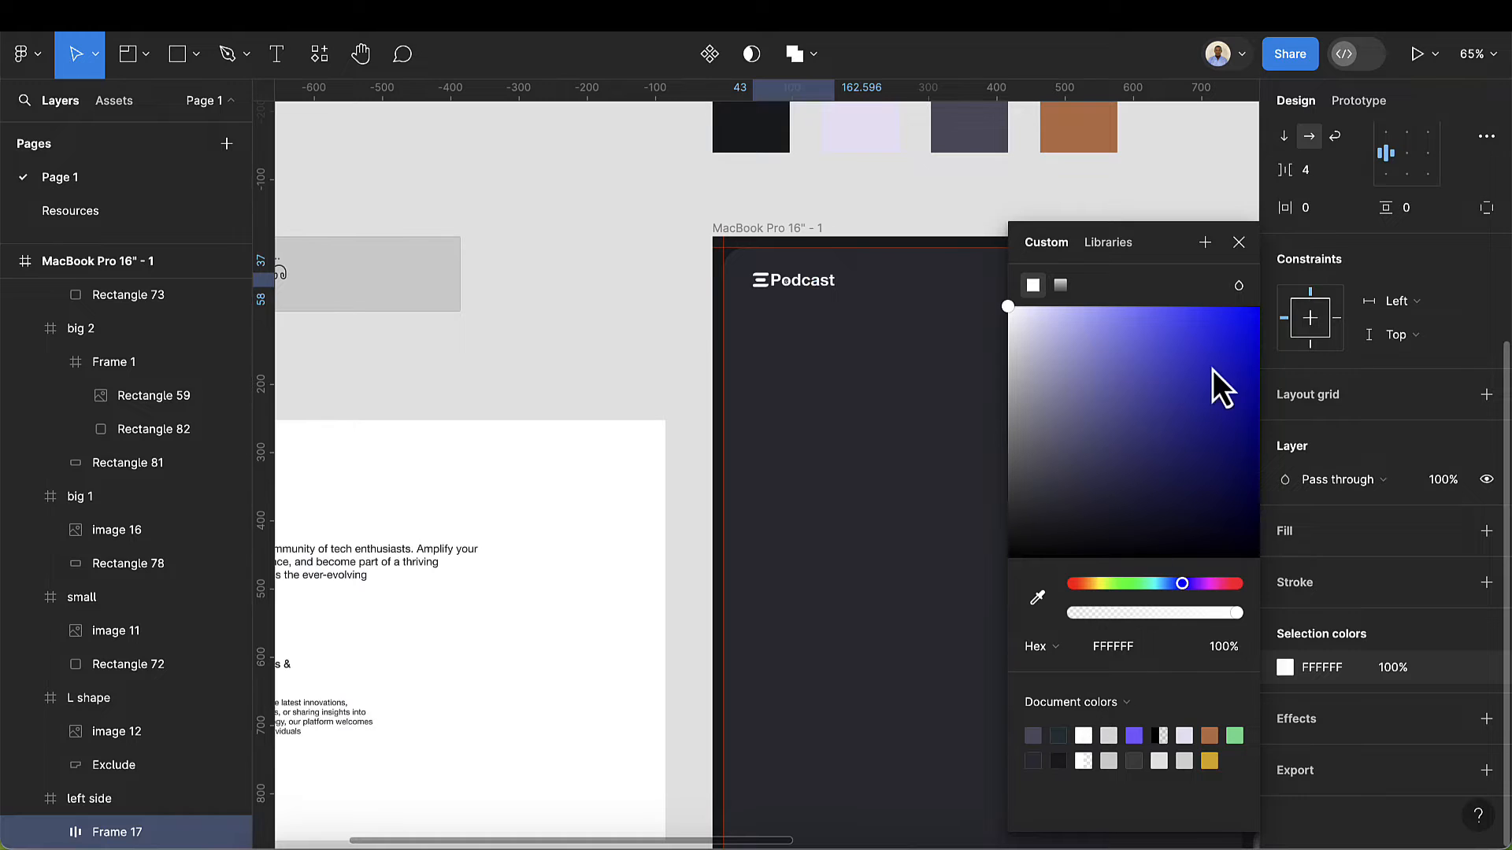
click(1238, 242)
scroll(1029, 398, down, 5)
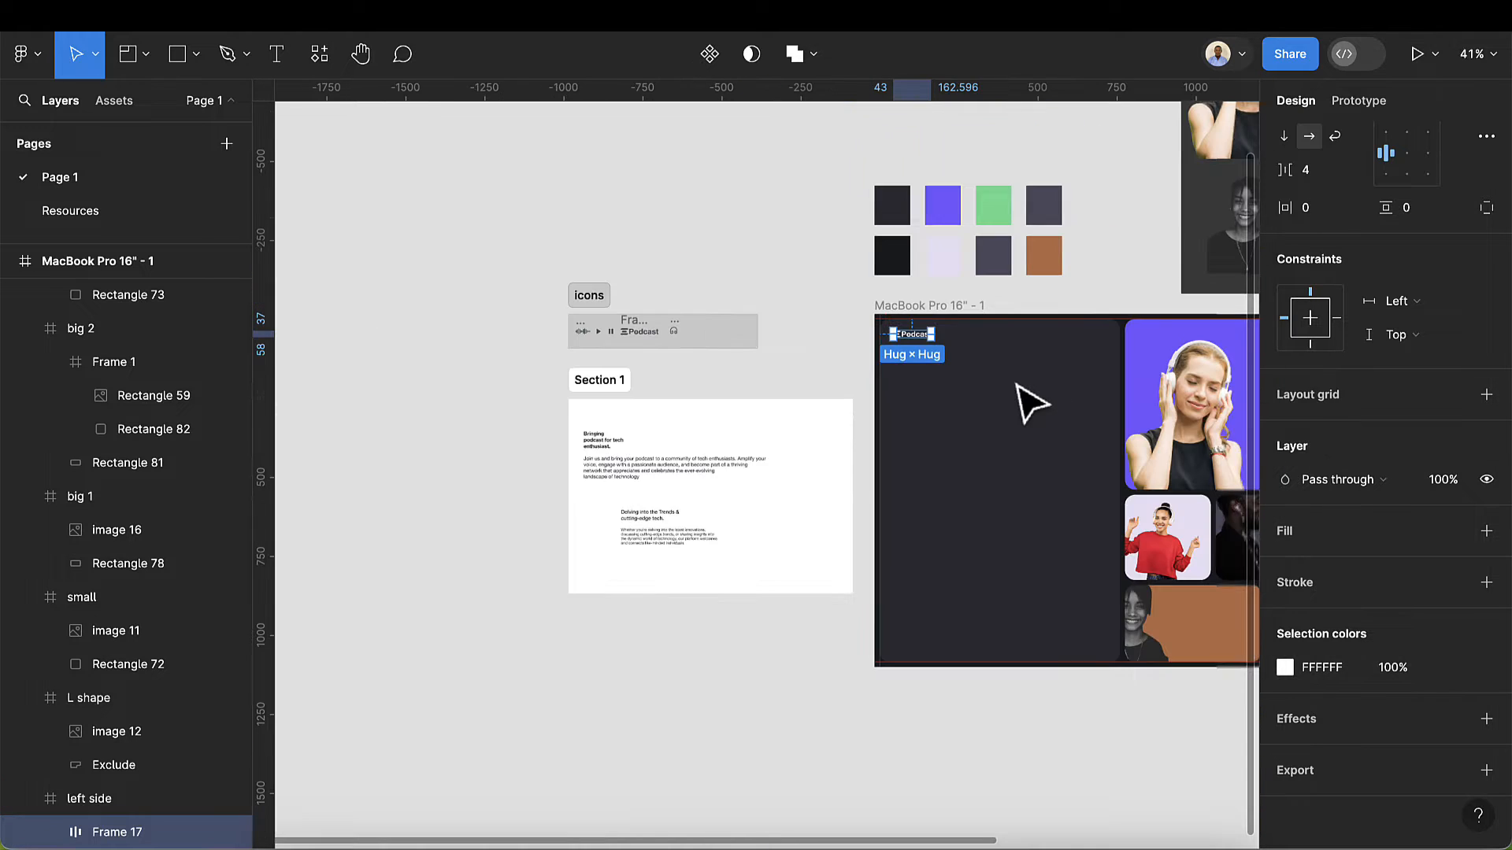
scroll(1020, 387, up, 3)
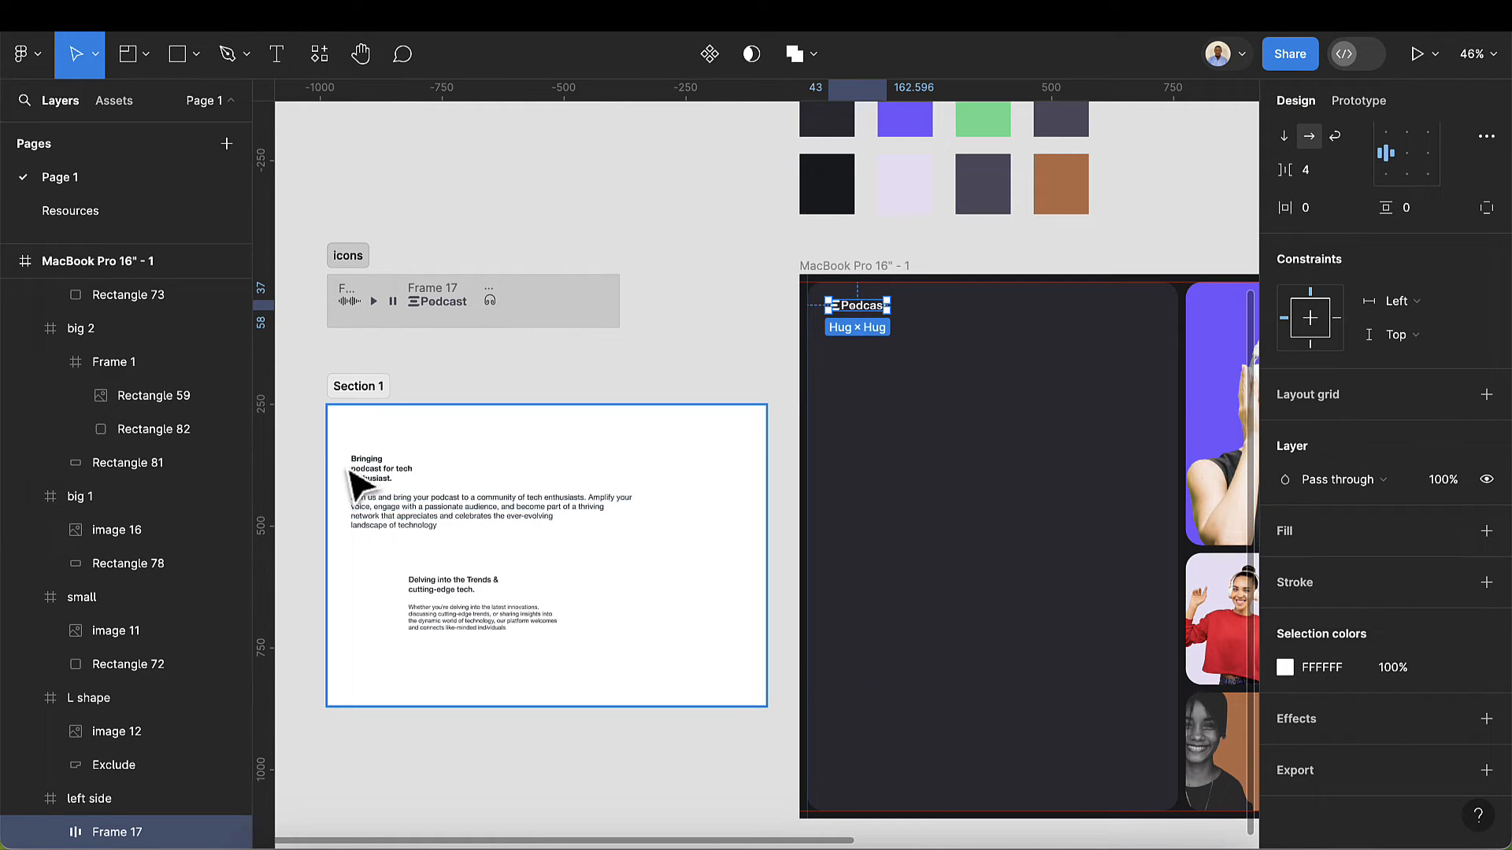
- Paste a copy of the 'Bringing podcast for tech enthusiast.' heading into the left side panel
click(368, 474)
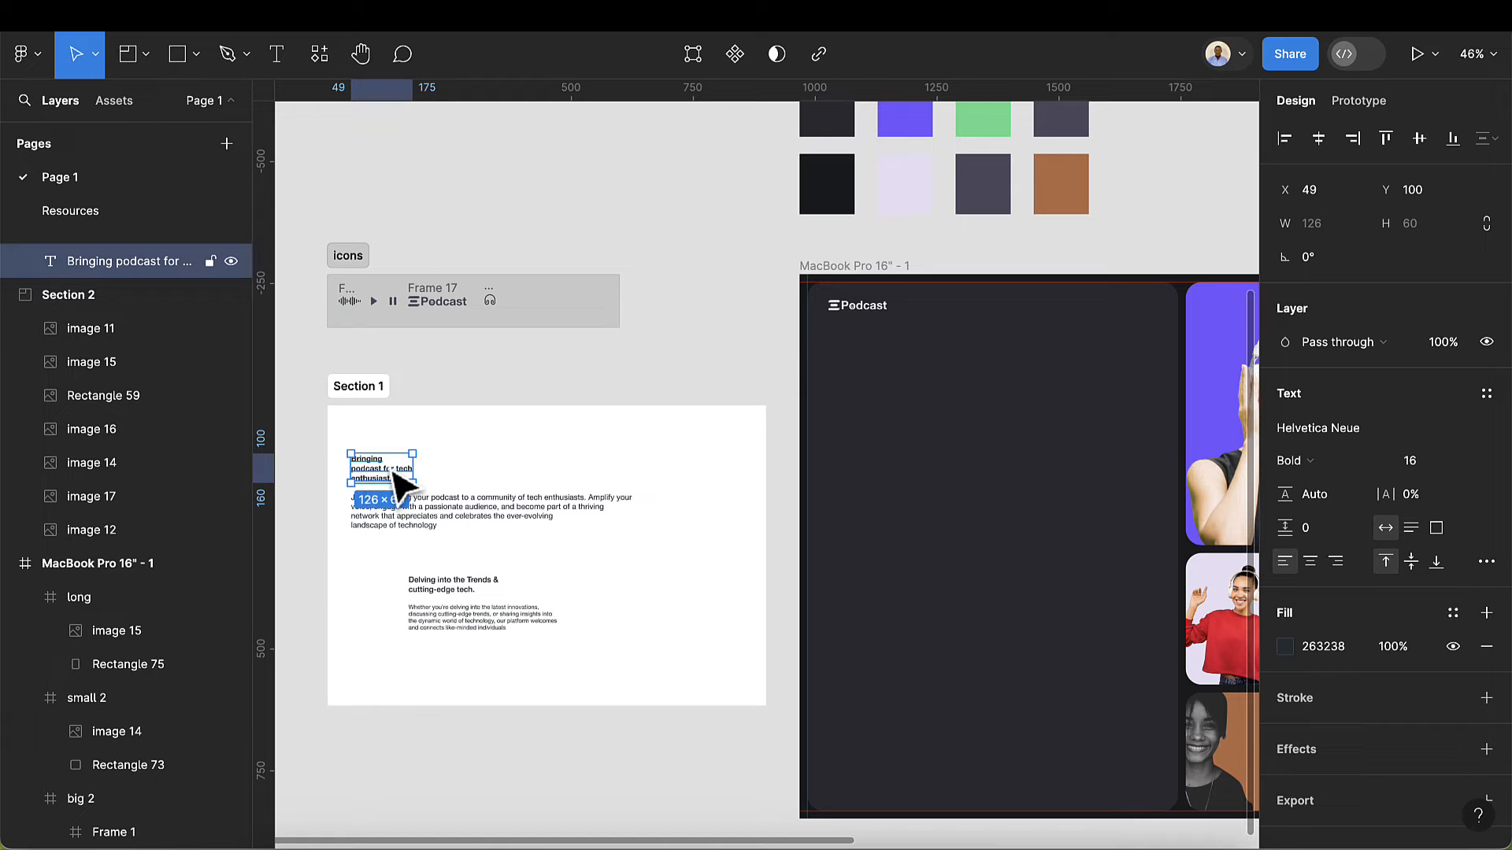
click(894, 455)
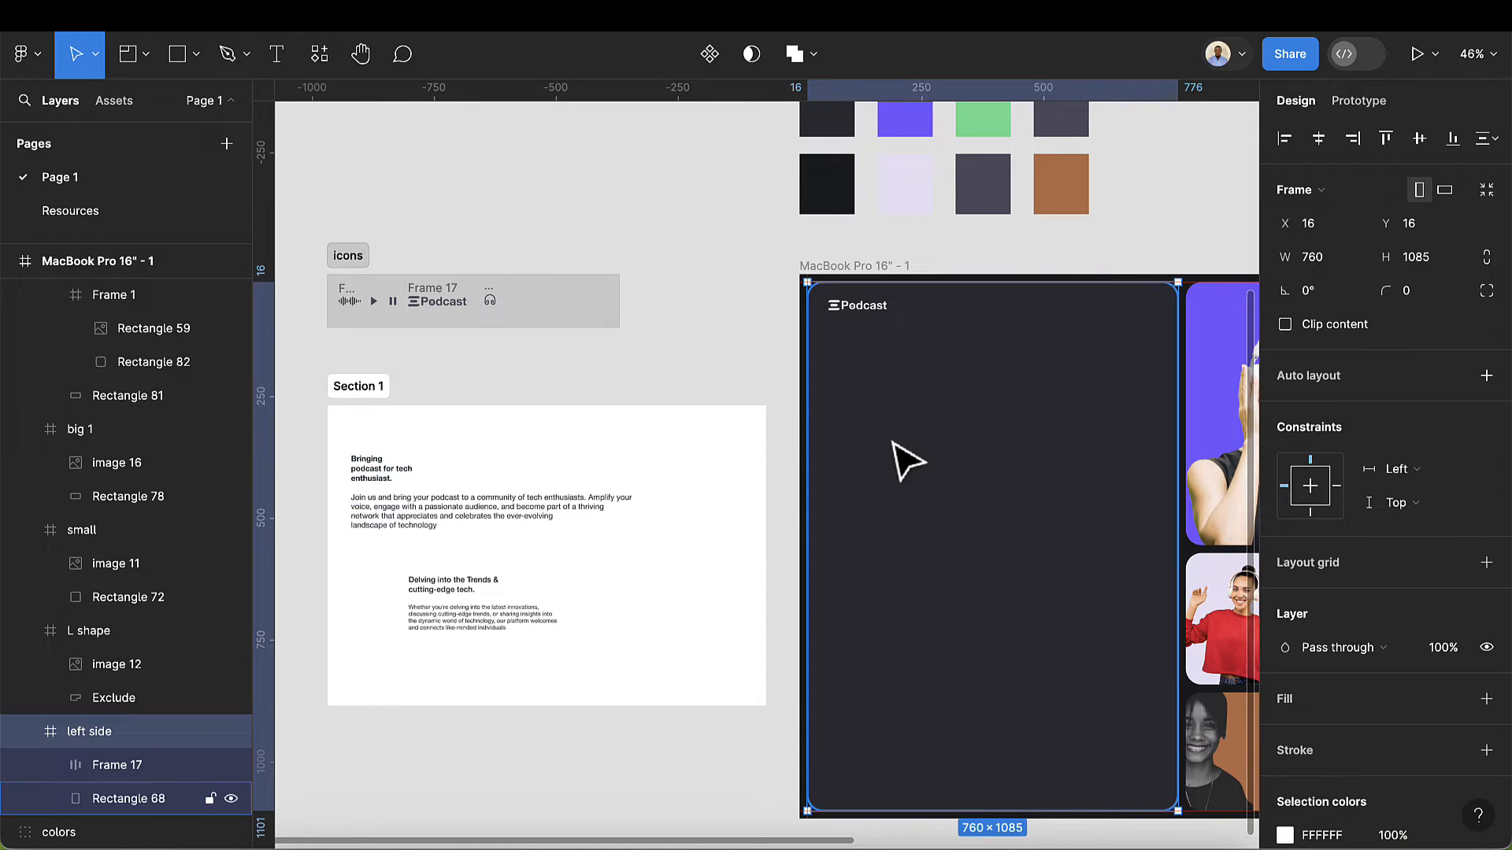
key(ctrl+v)
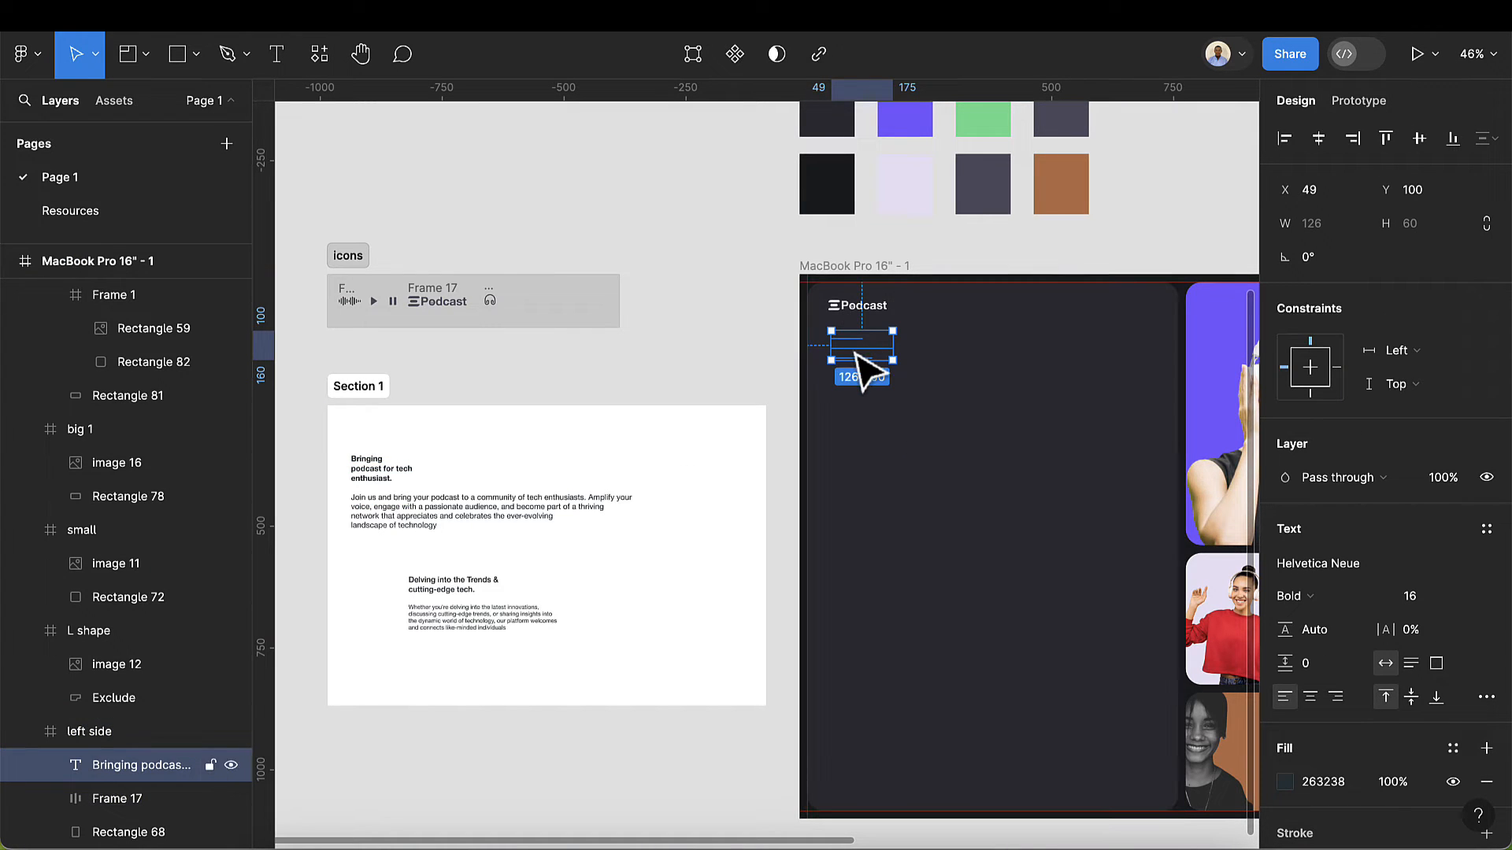
scroll(1311, 717, down, 1)
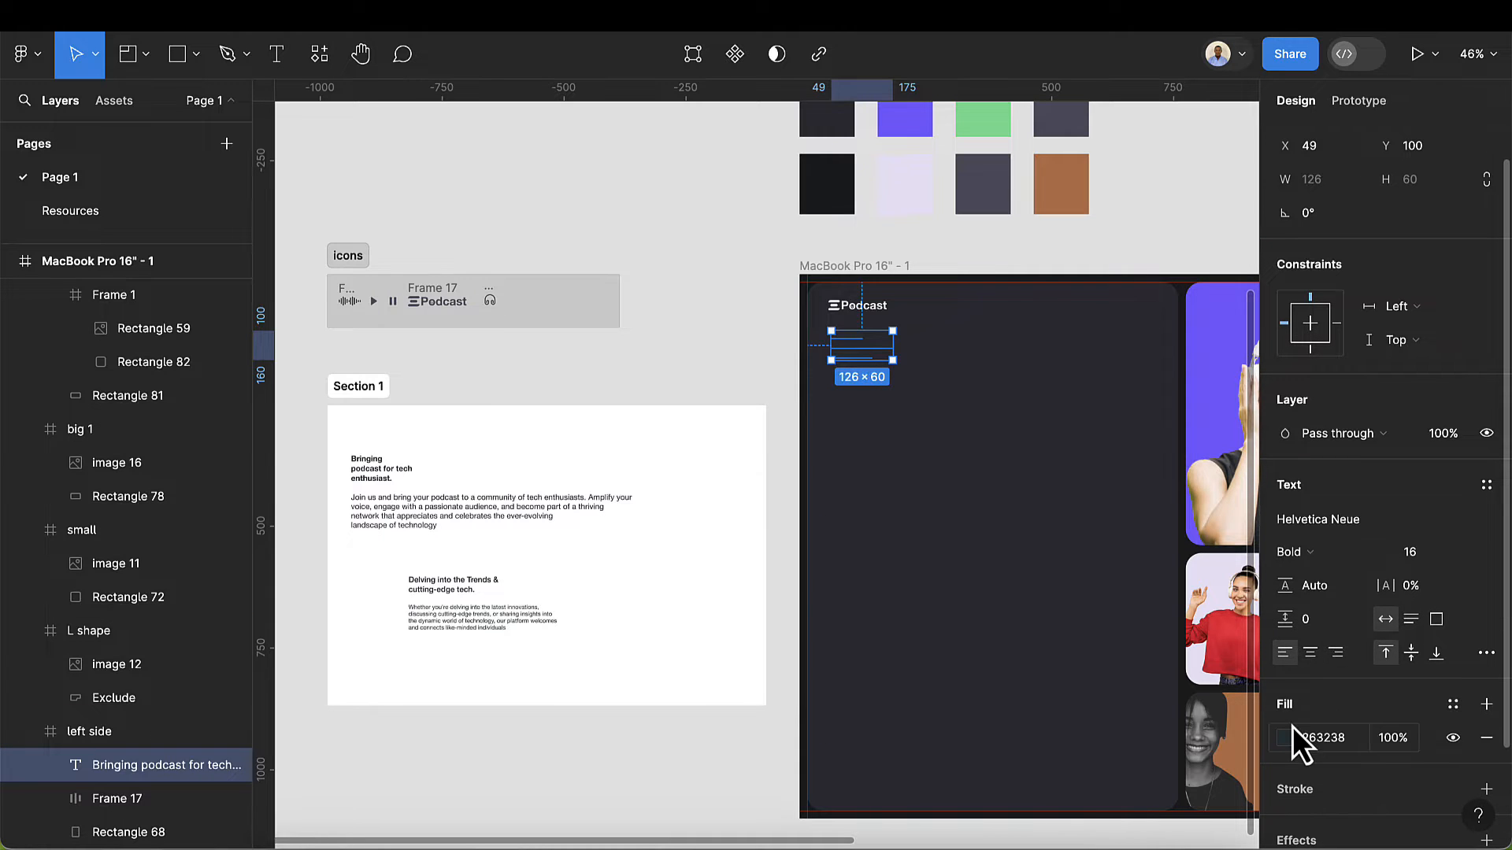
- Make the heading white at font size 72 and move it below the Podcast logo
click(1286, 738)
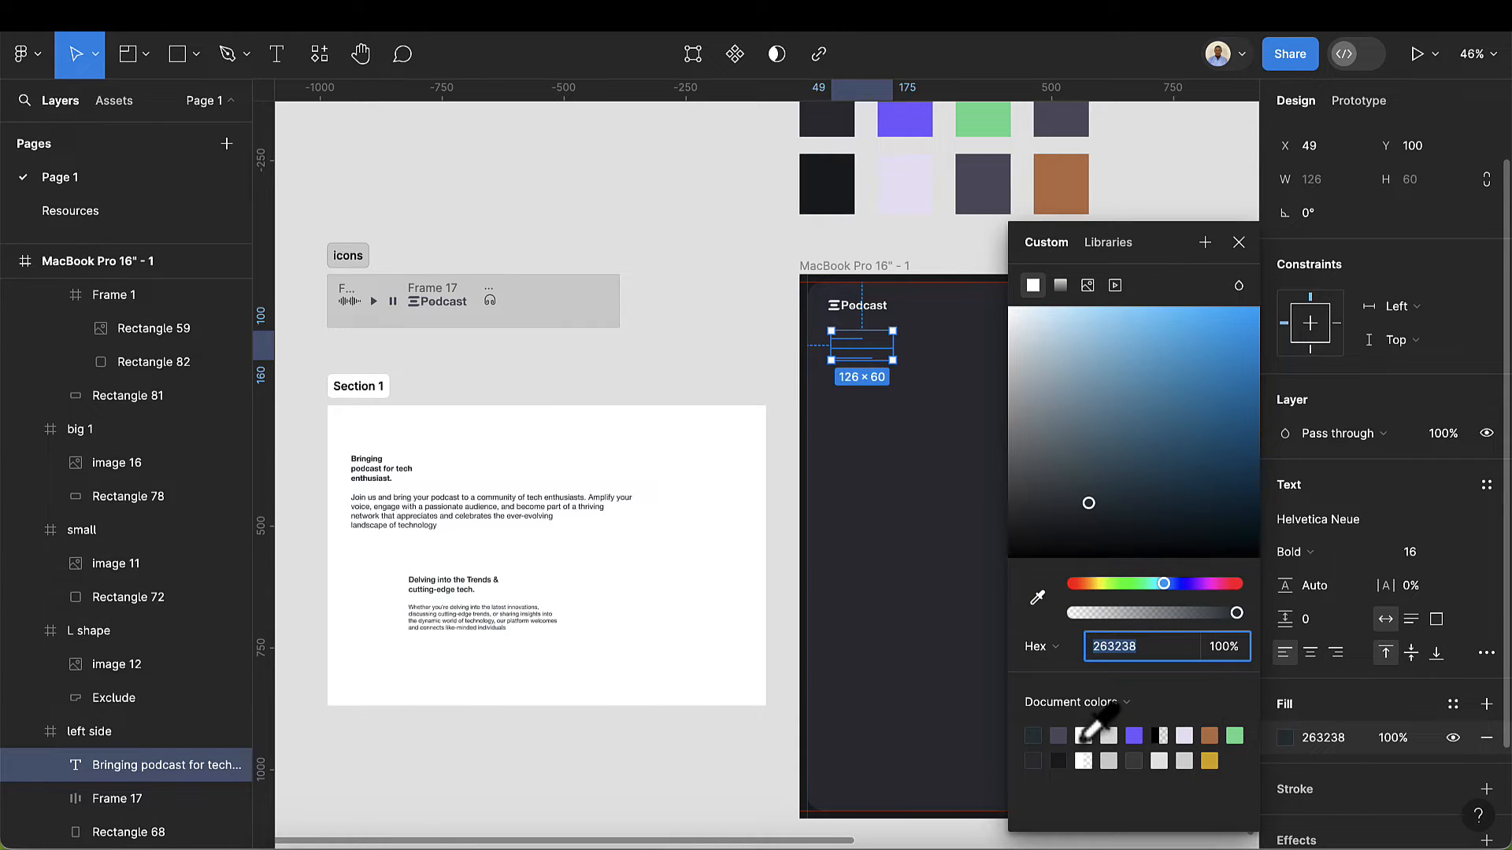
click(1084, 736)
click(1238, 243)
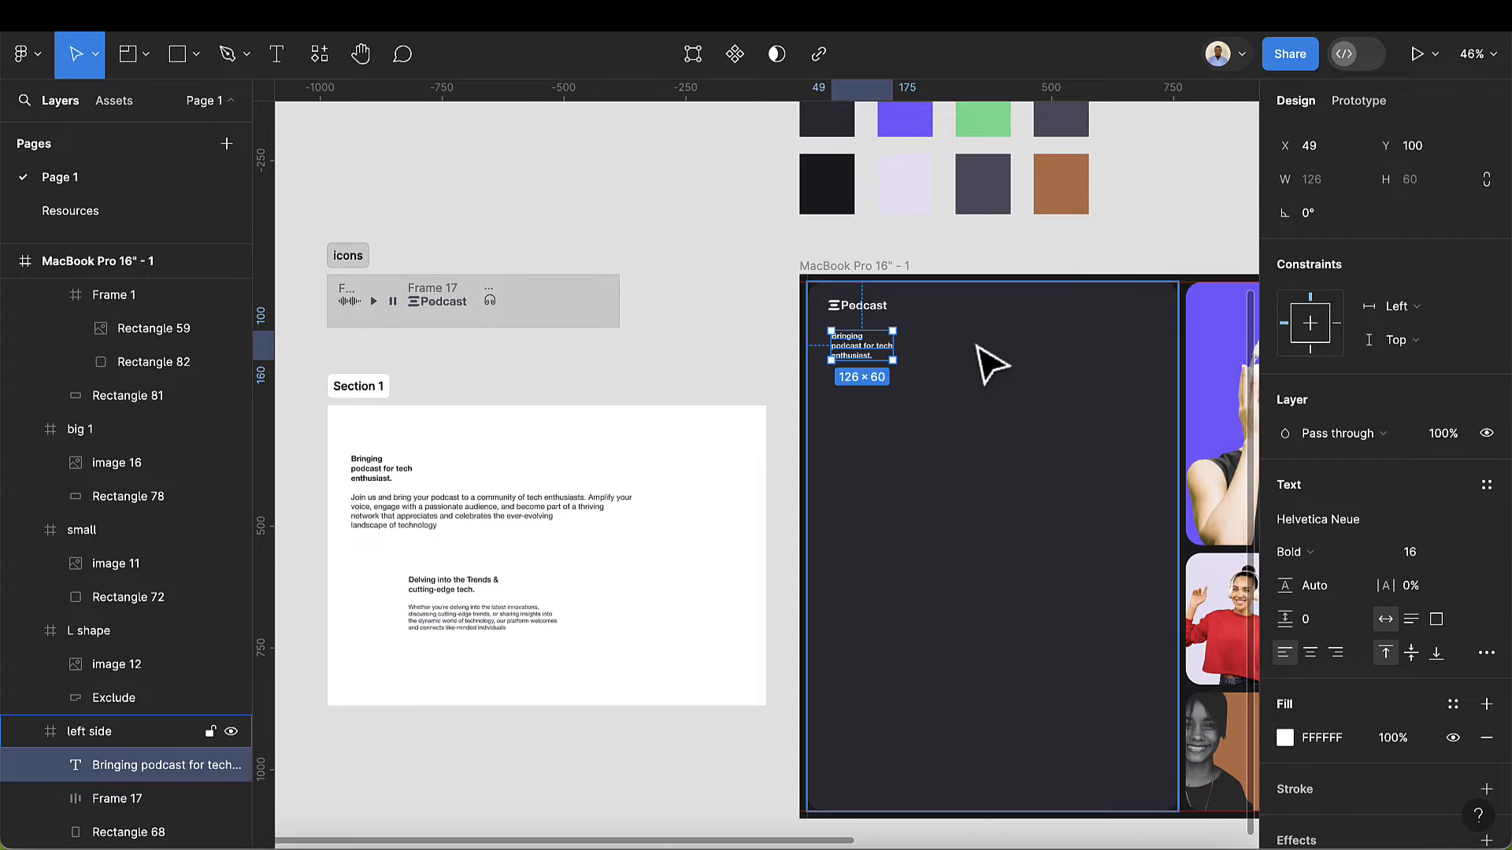
click(1436, 560)
text(7)
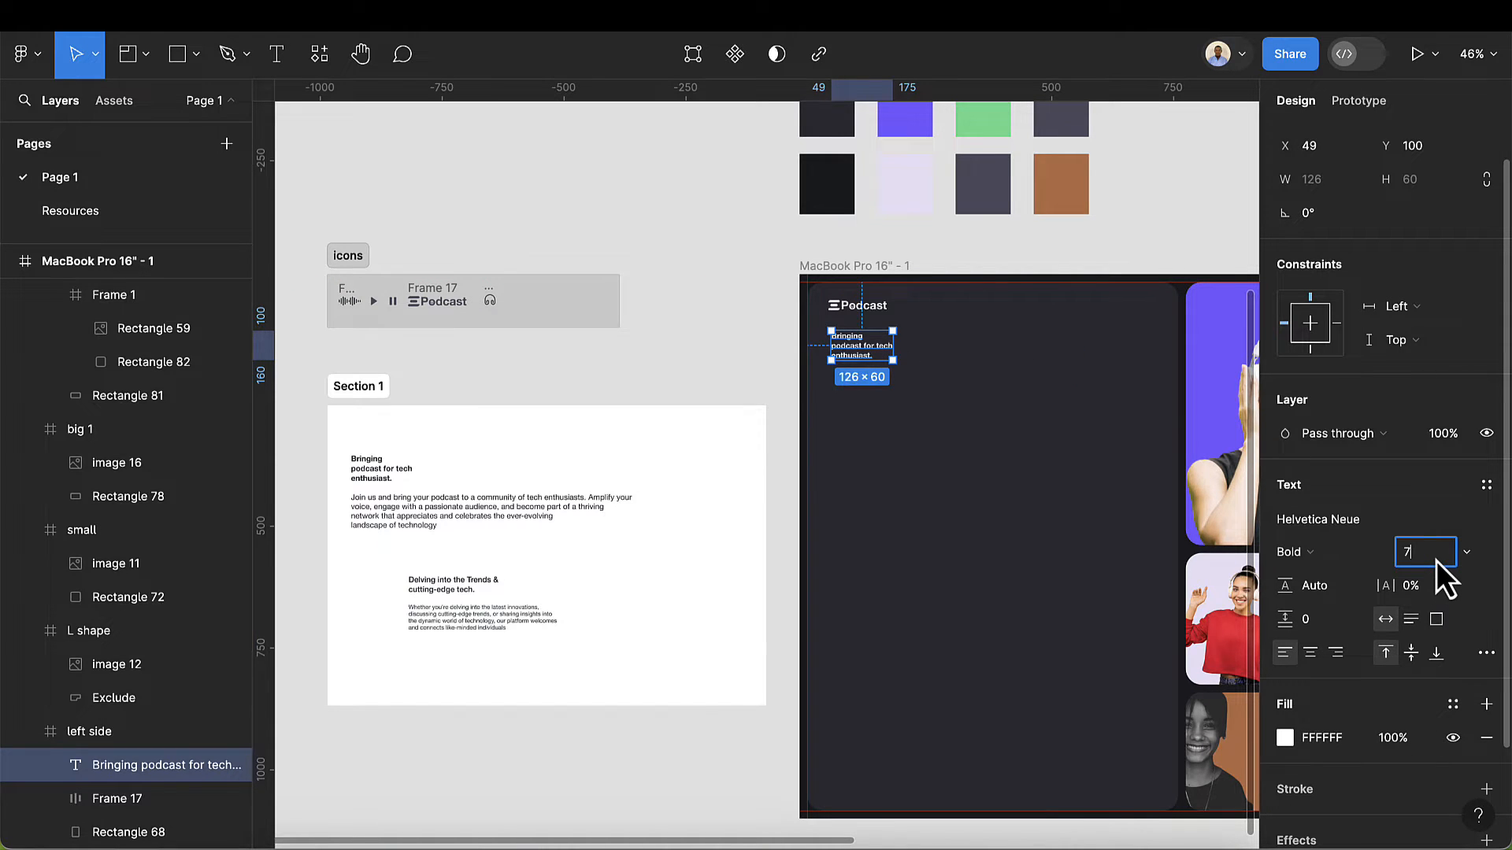
text(2)
key(Return)
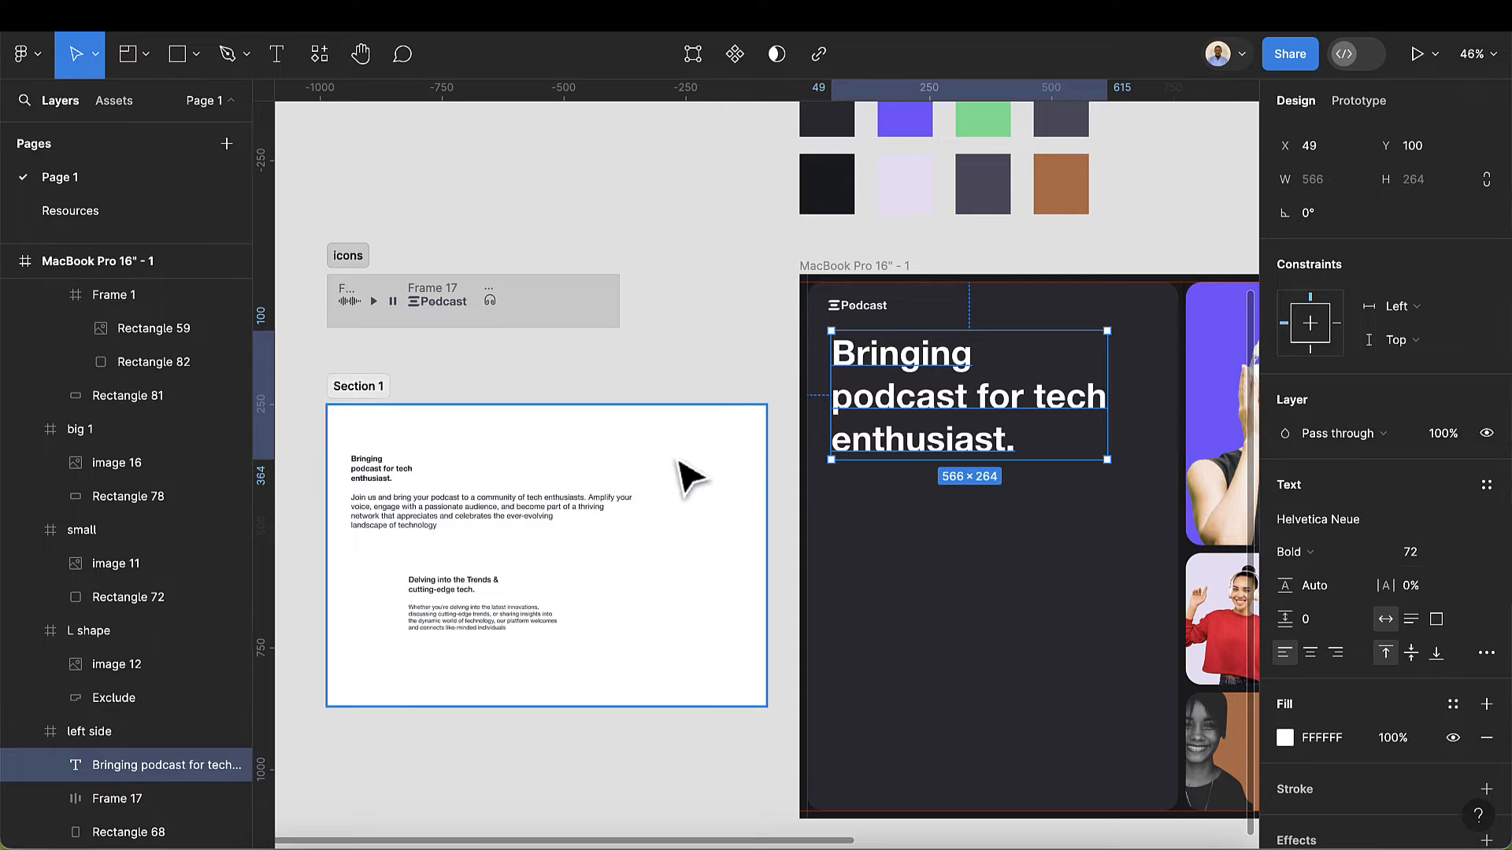
drag(900, 443, 897, 461)
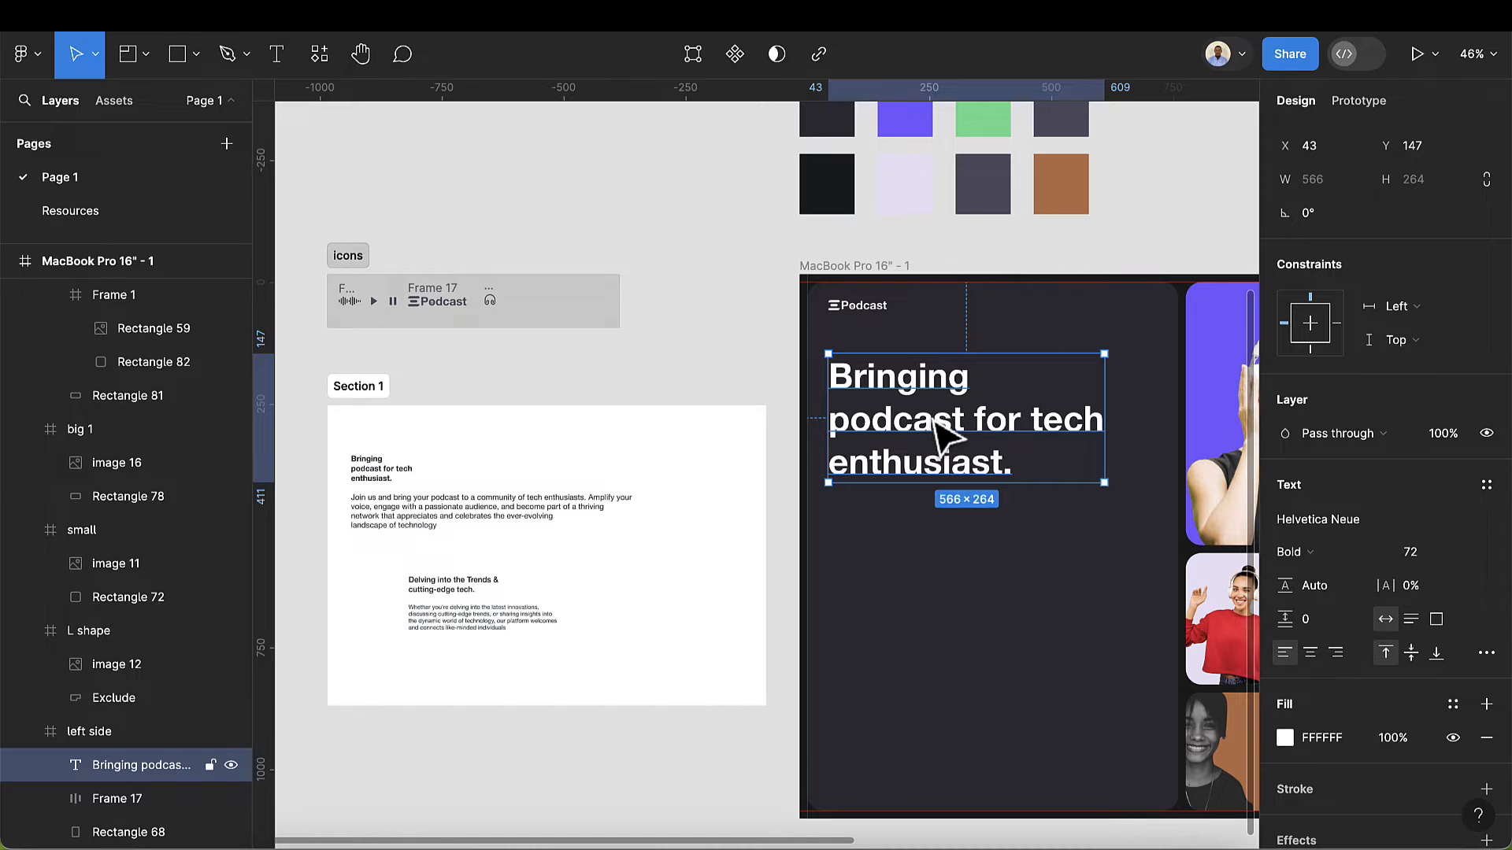
- Add a new text label above the heading containing the podcast's name
scroll(912, 347, up, 1)
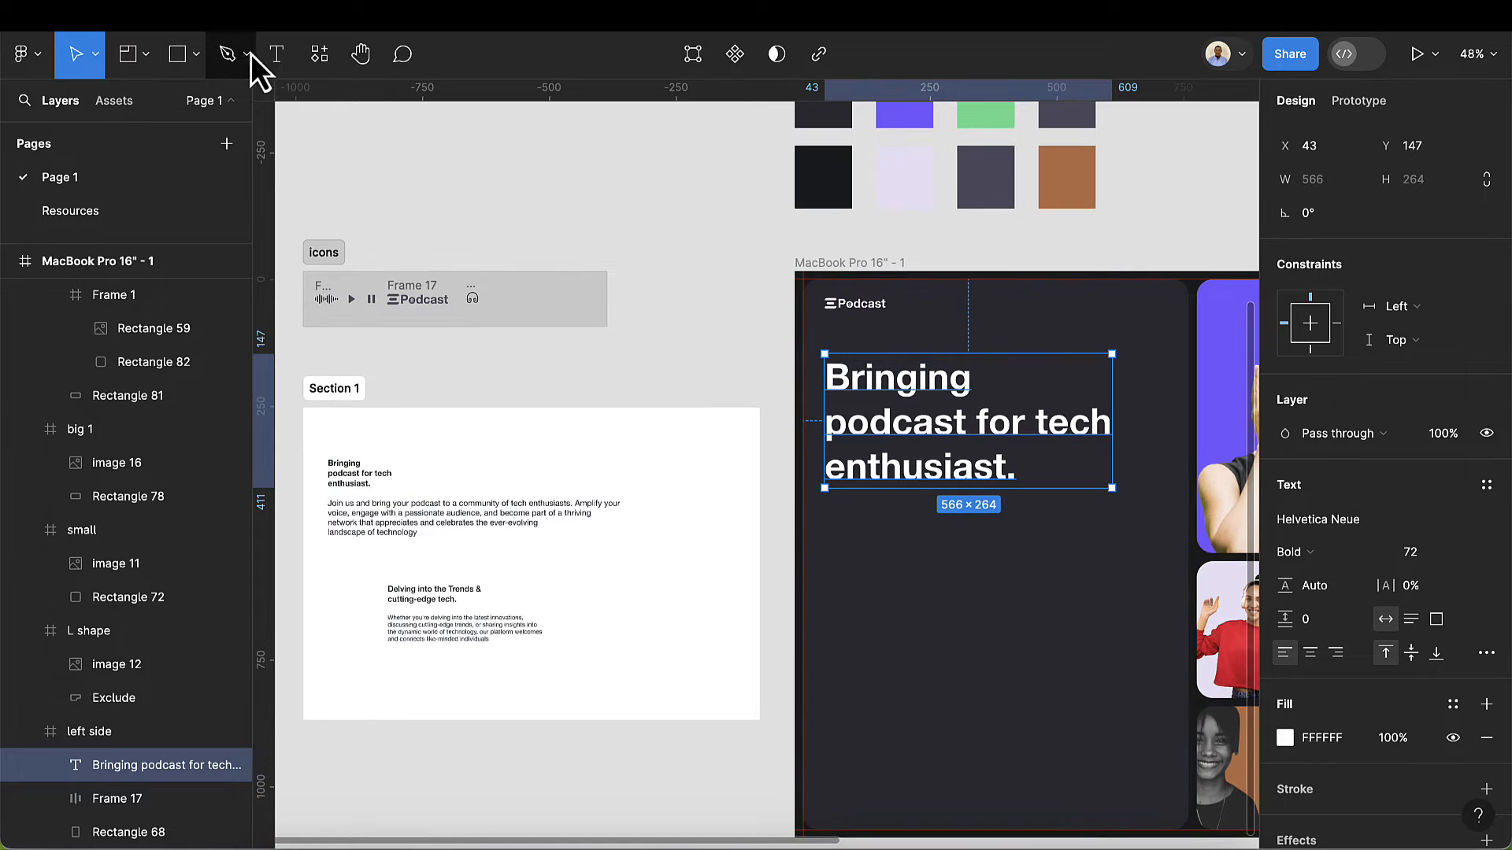
click(277, 55)
scroll(808, 355, up, 3)
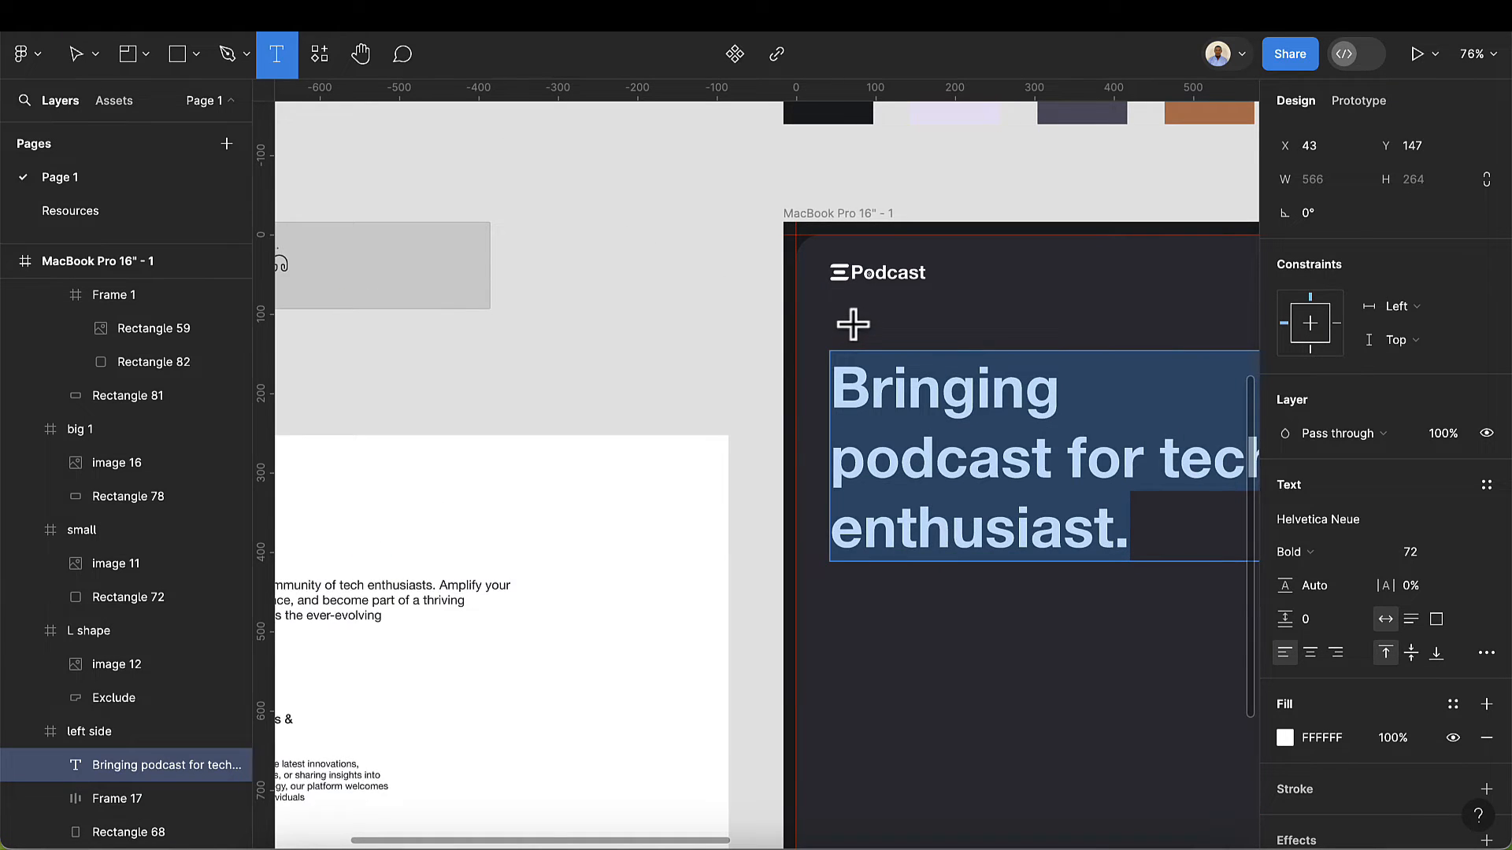
click(853, 324)
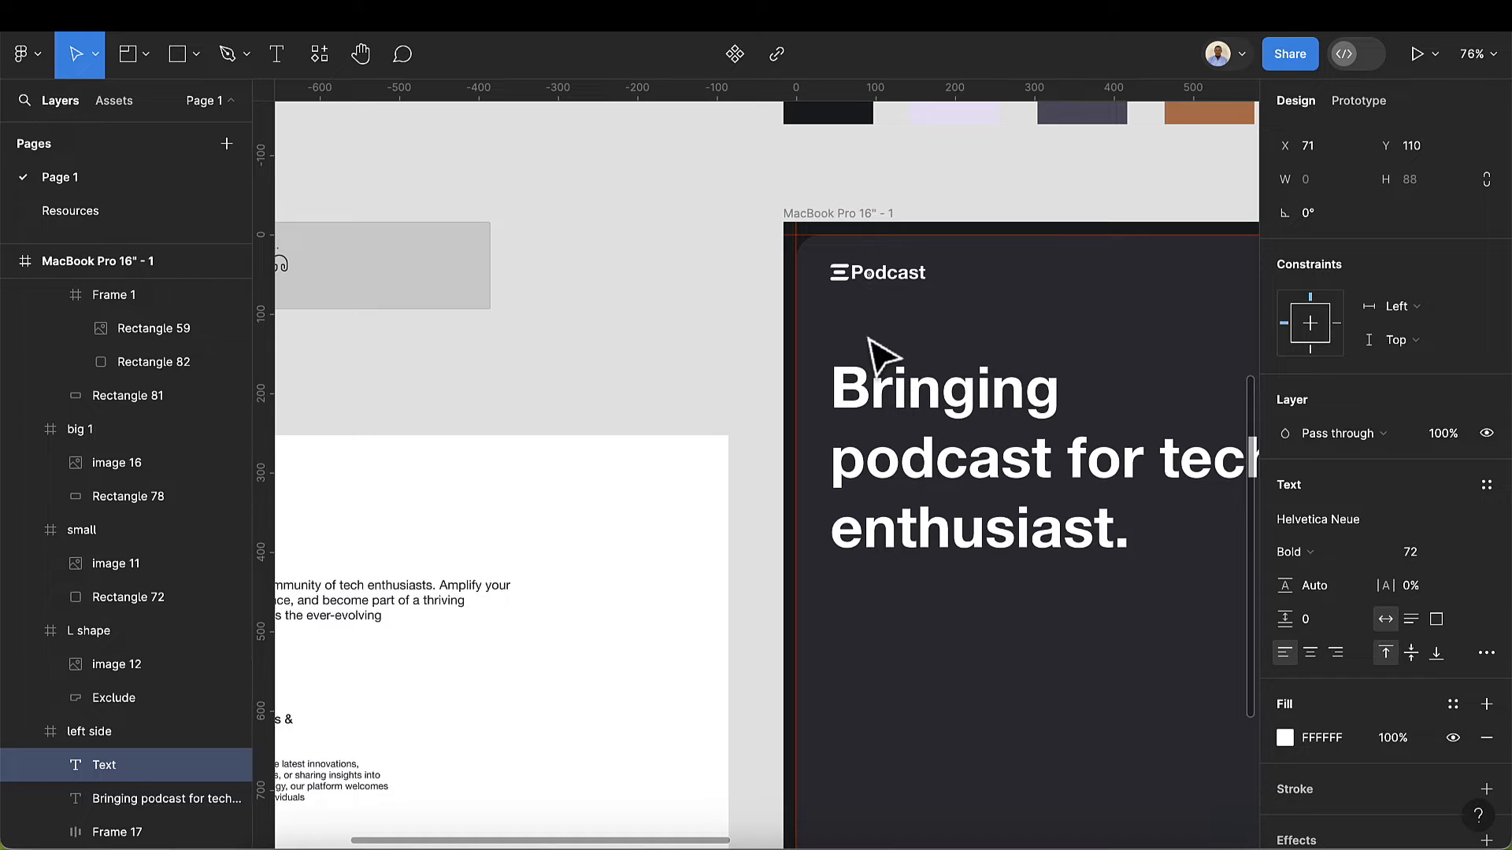
text(Zack podcast)
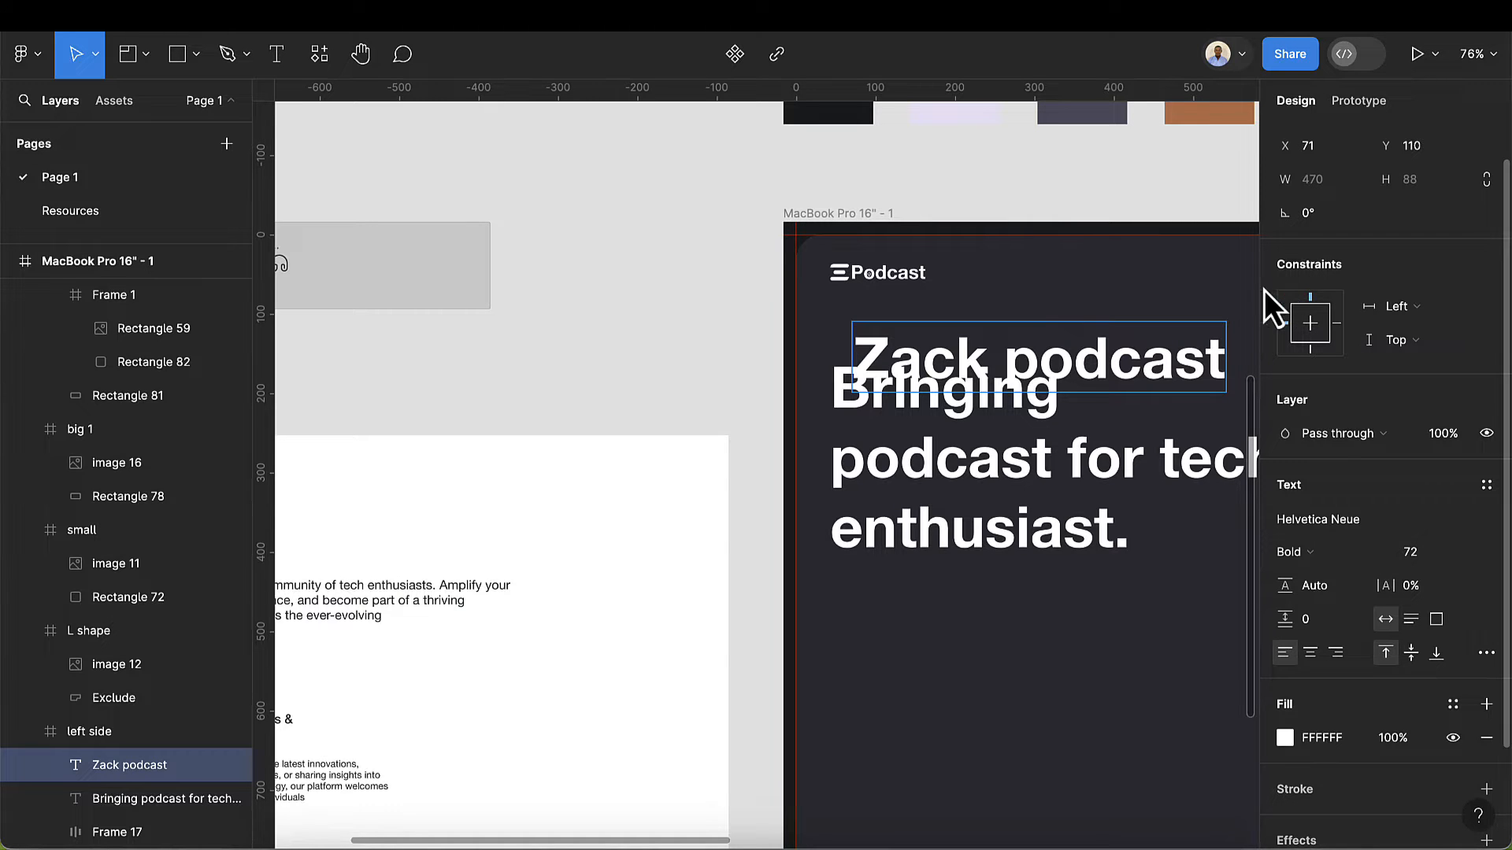
- Set the label to size 20 Medium and align it with the heading's left edge
key(Escape)
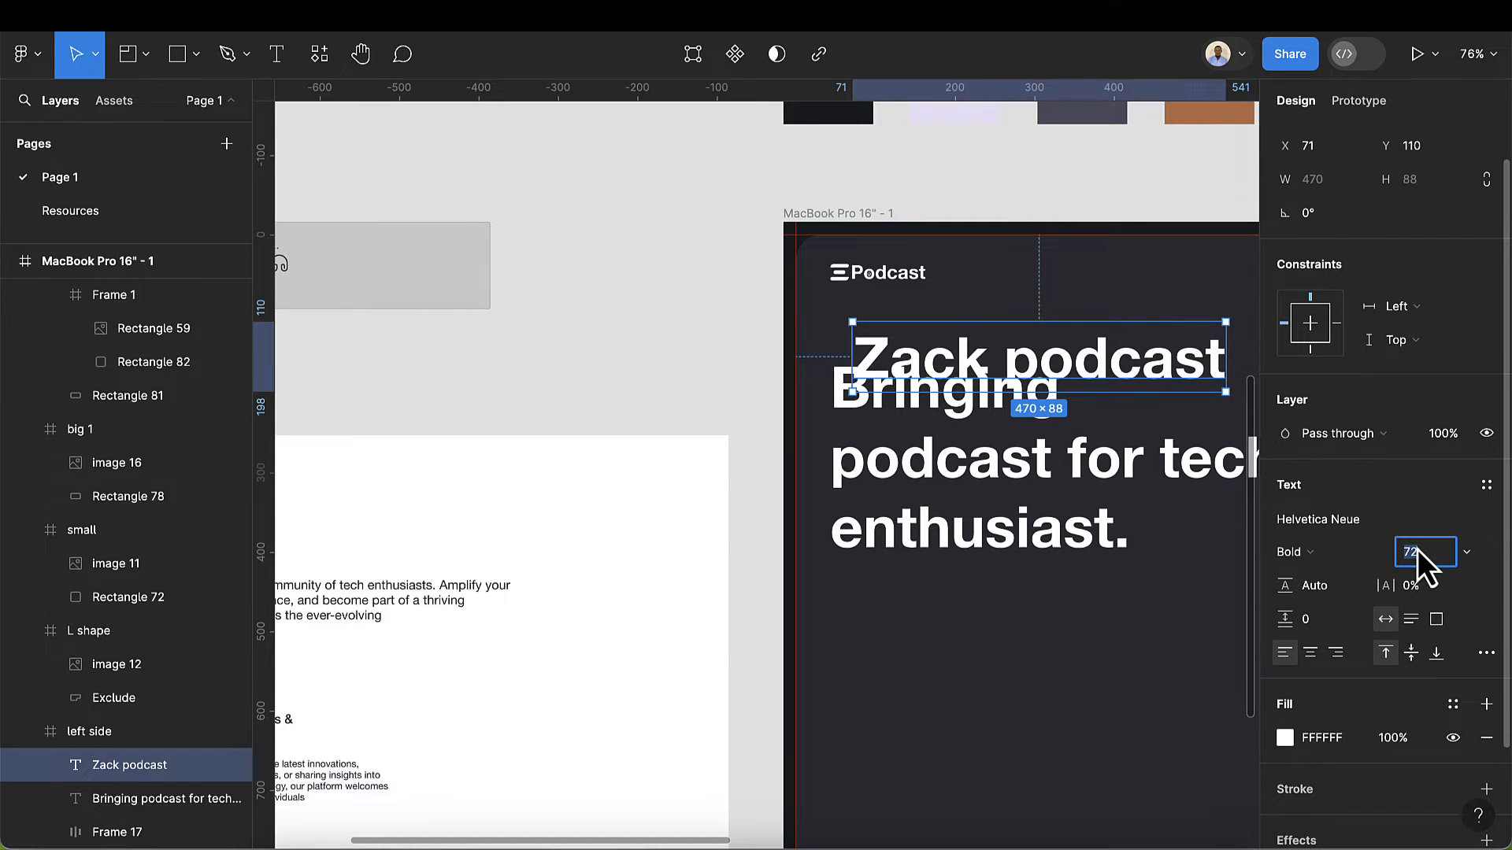
click(1417, 550)
text(20)
key(Return)
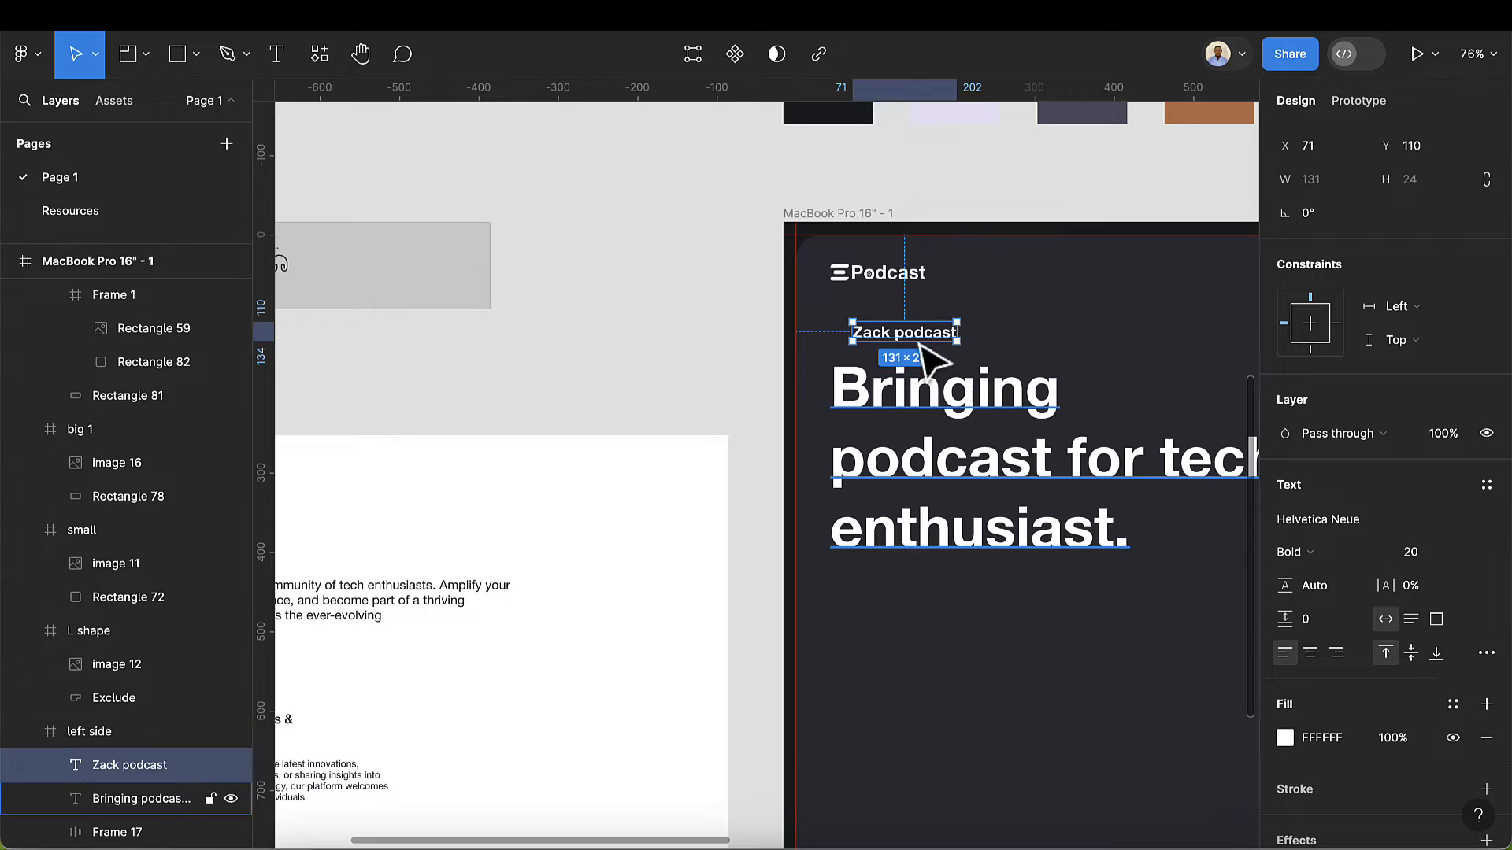
drag(902, 337, 885, 346)
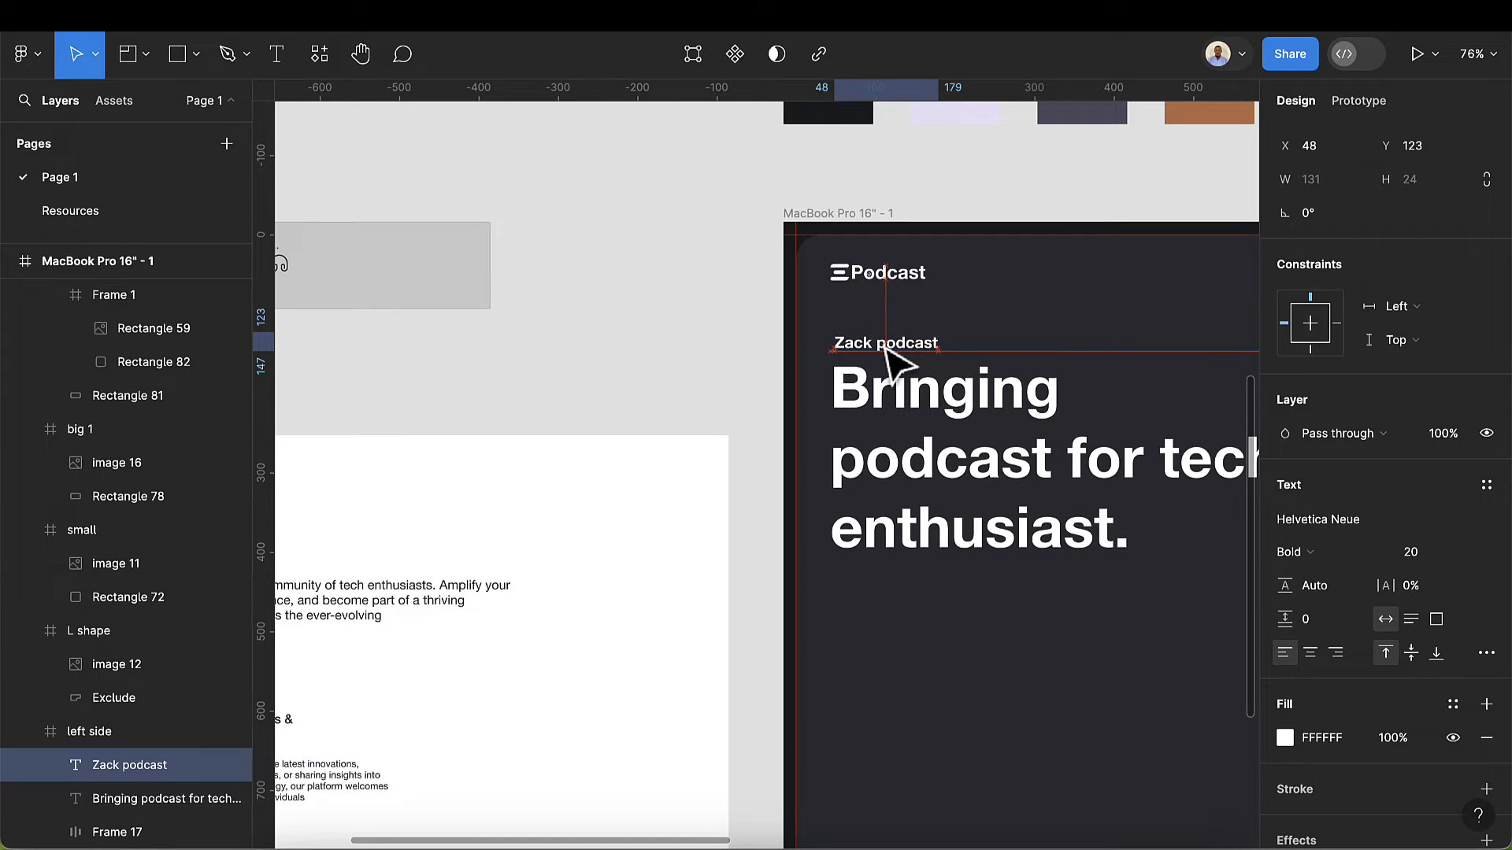
click(1346, 549)
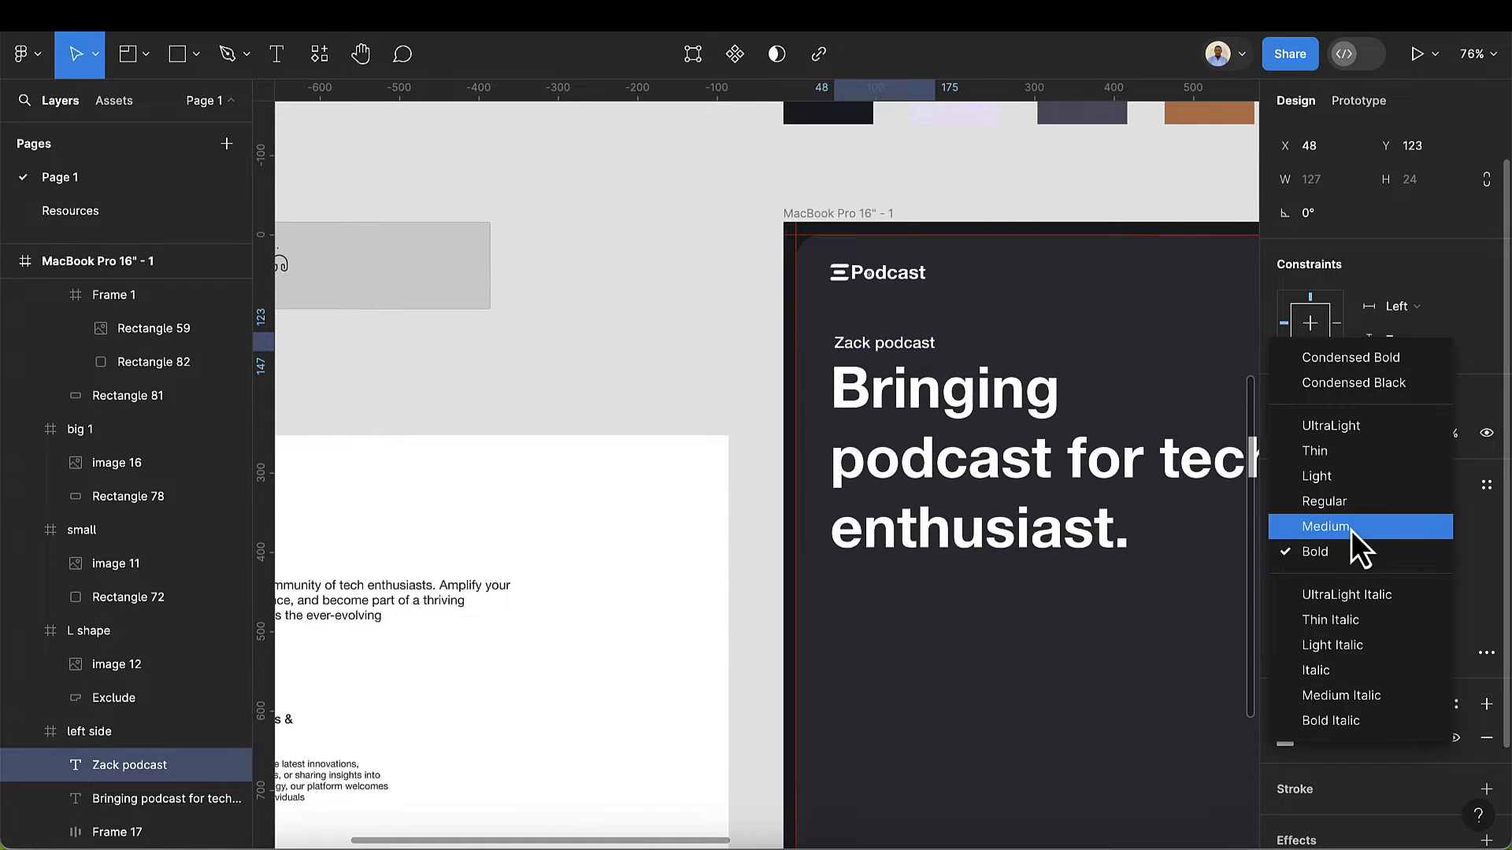
click(1351, 527)
- Nudge the big heading slightly lower beneath the label
click(991, 471)
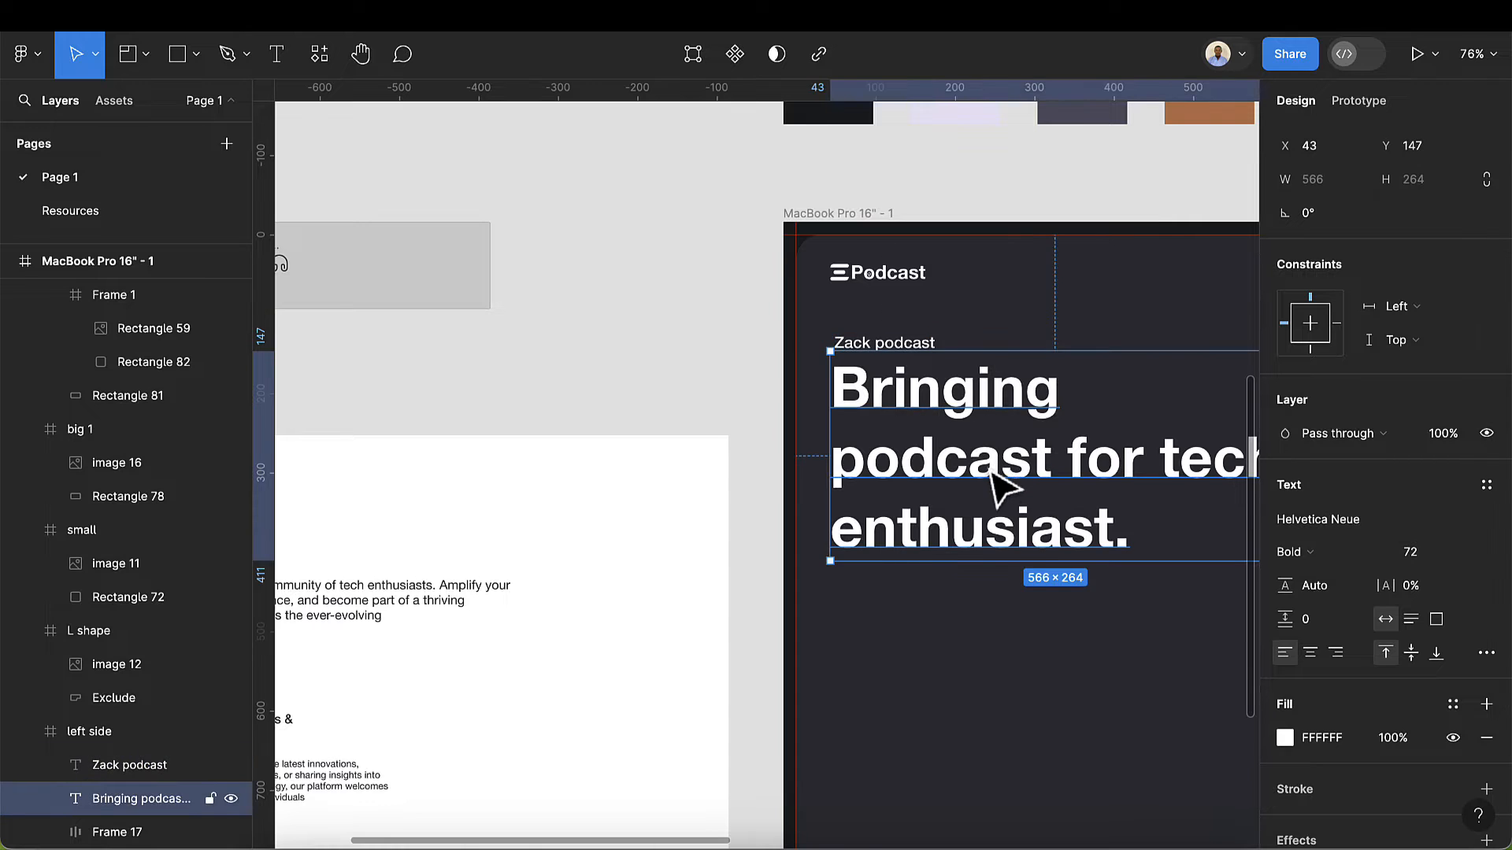
scroll(994, 479, down, 5)
drag(993, 479, 998, 481)
- Paste the 'Join us…' paragraph into the left side panel and make it white
click(531, 567)
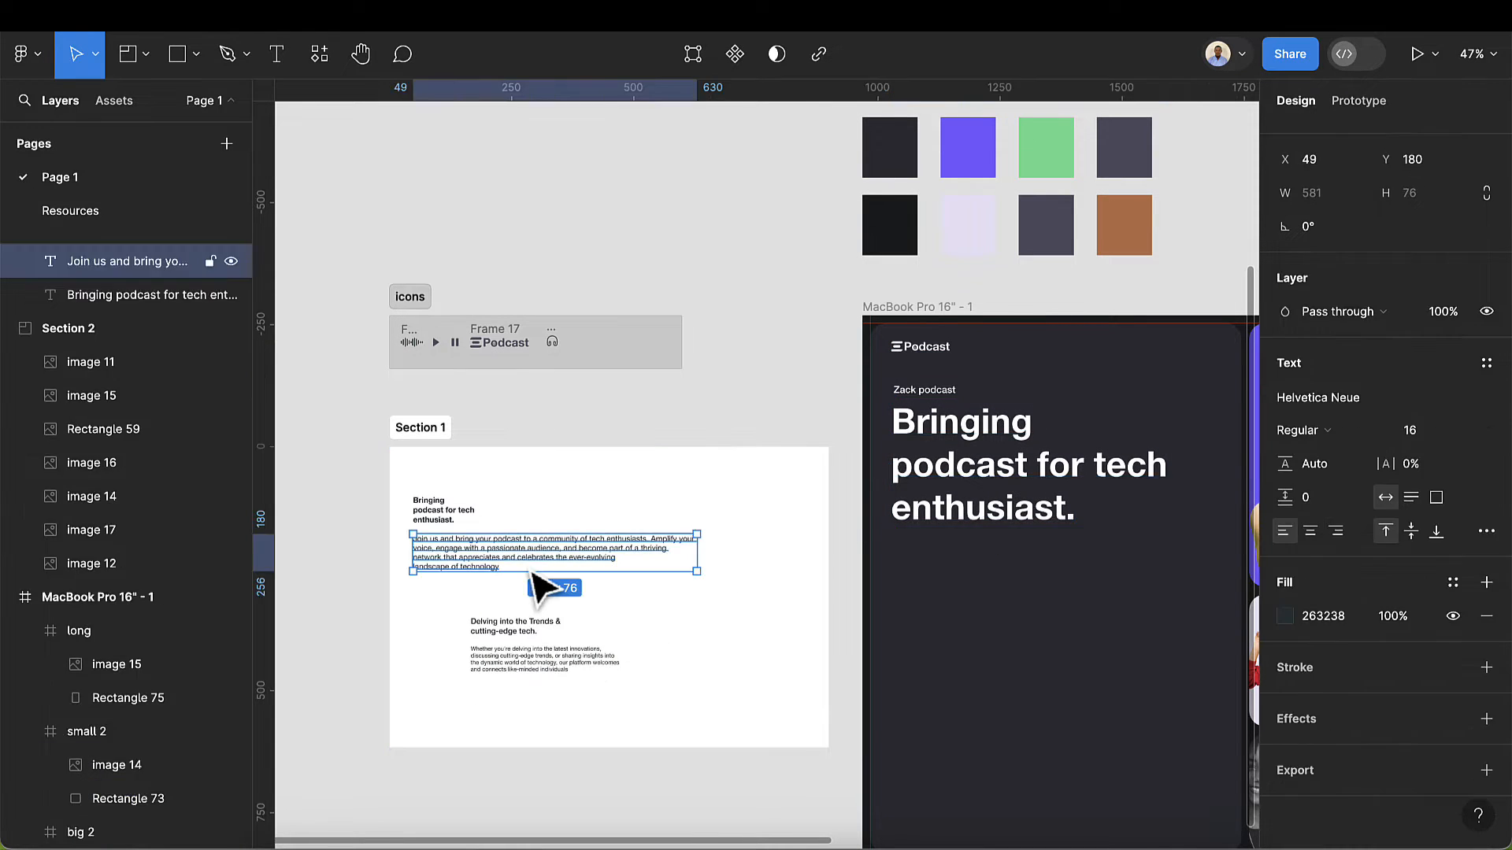
click(1046, 624)
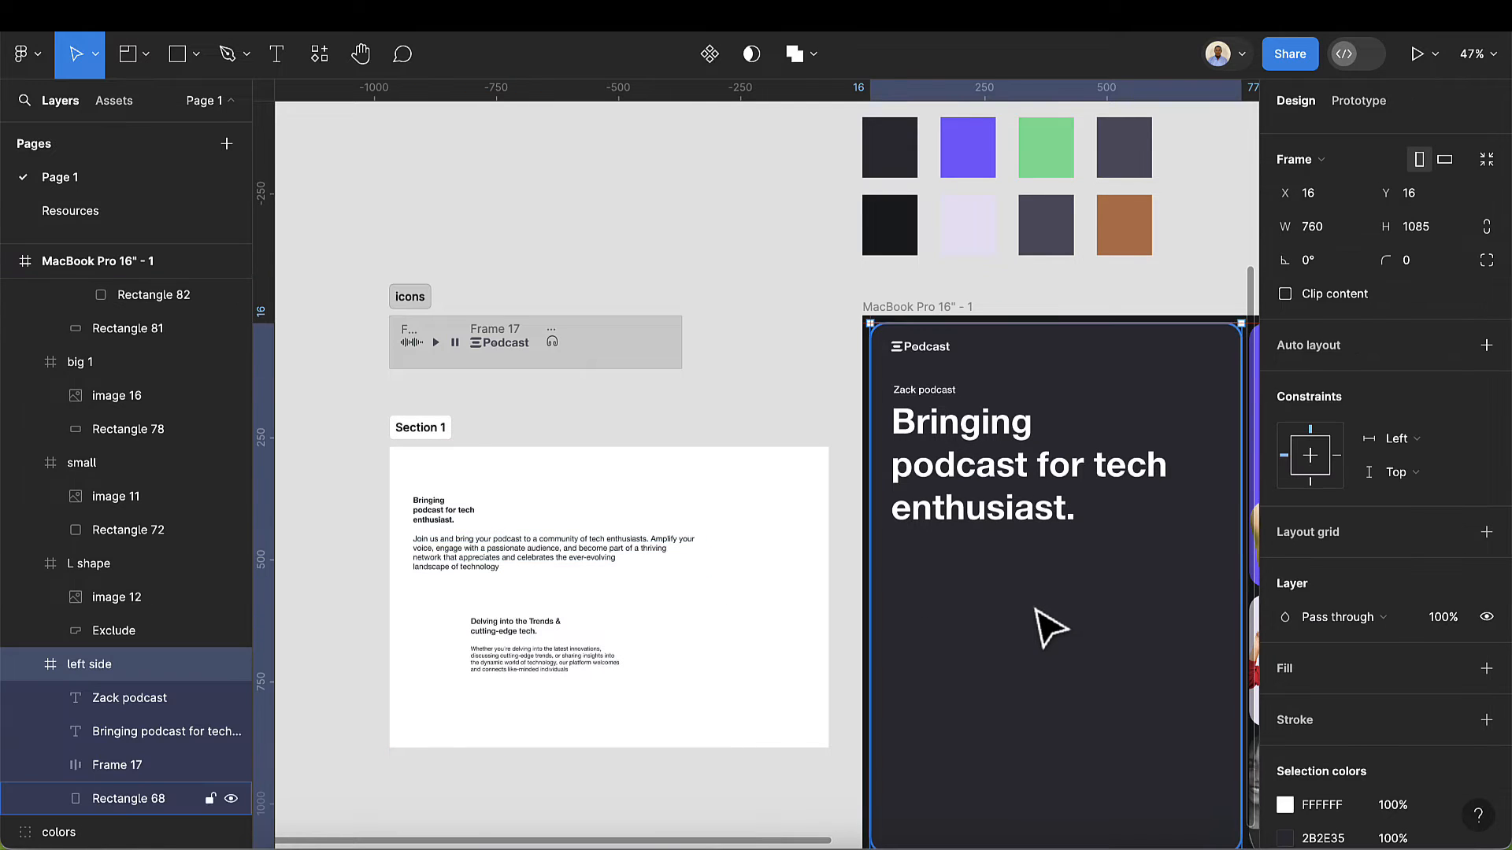
key(ctrl+v)
drag(1030, 436, 1040, 606)
click(1285, 752)
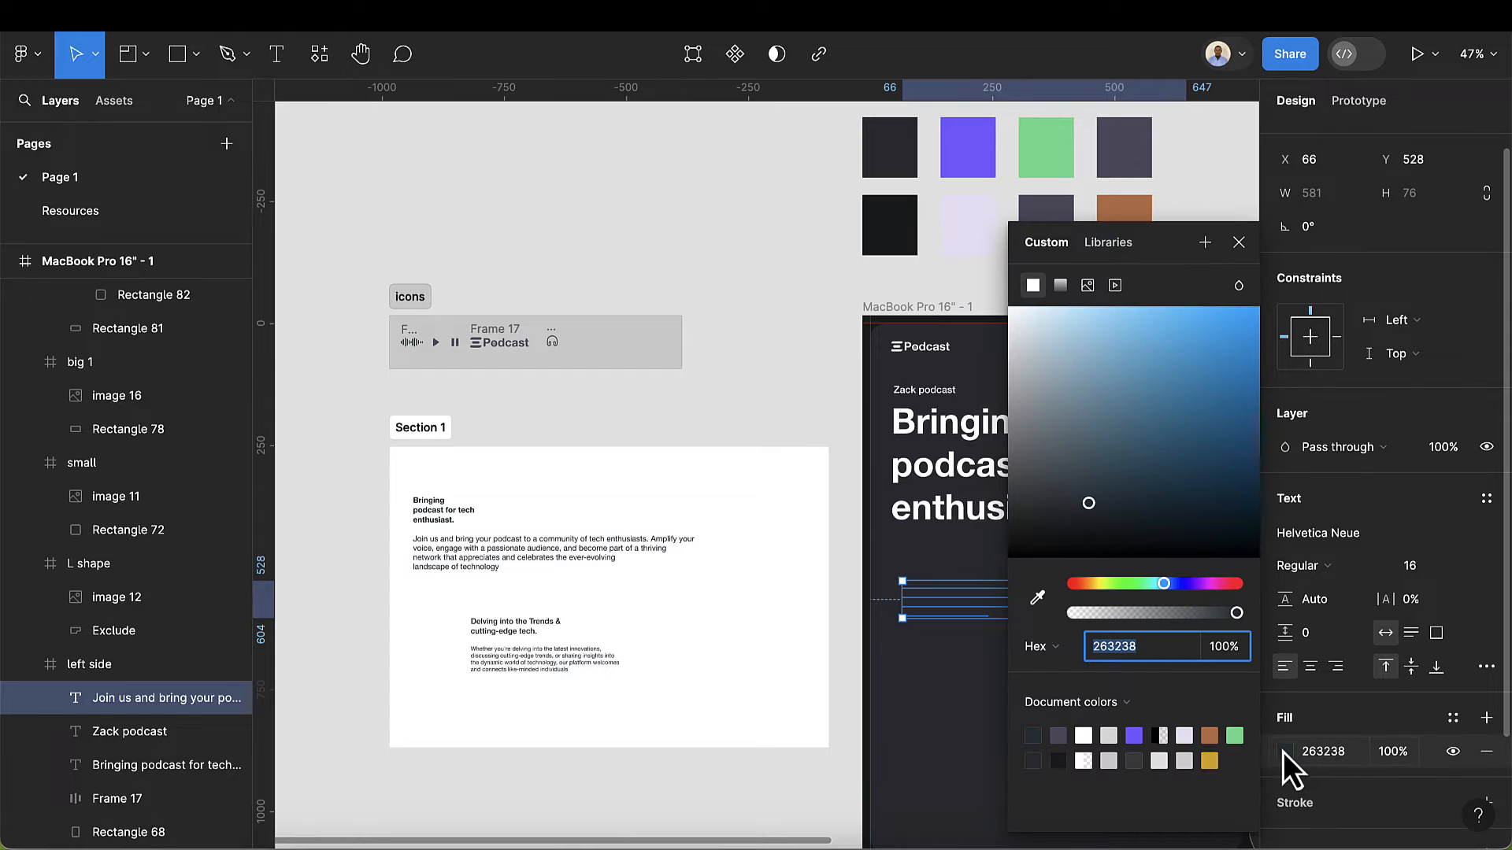
click(1086, 737)
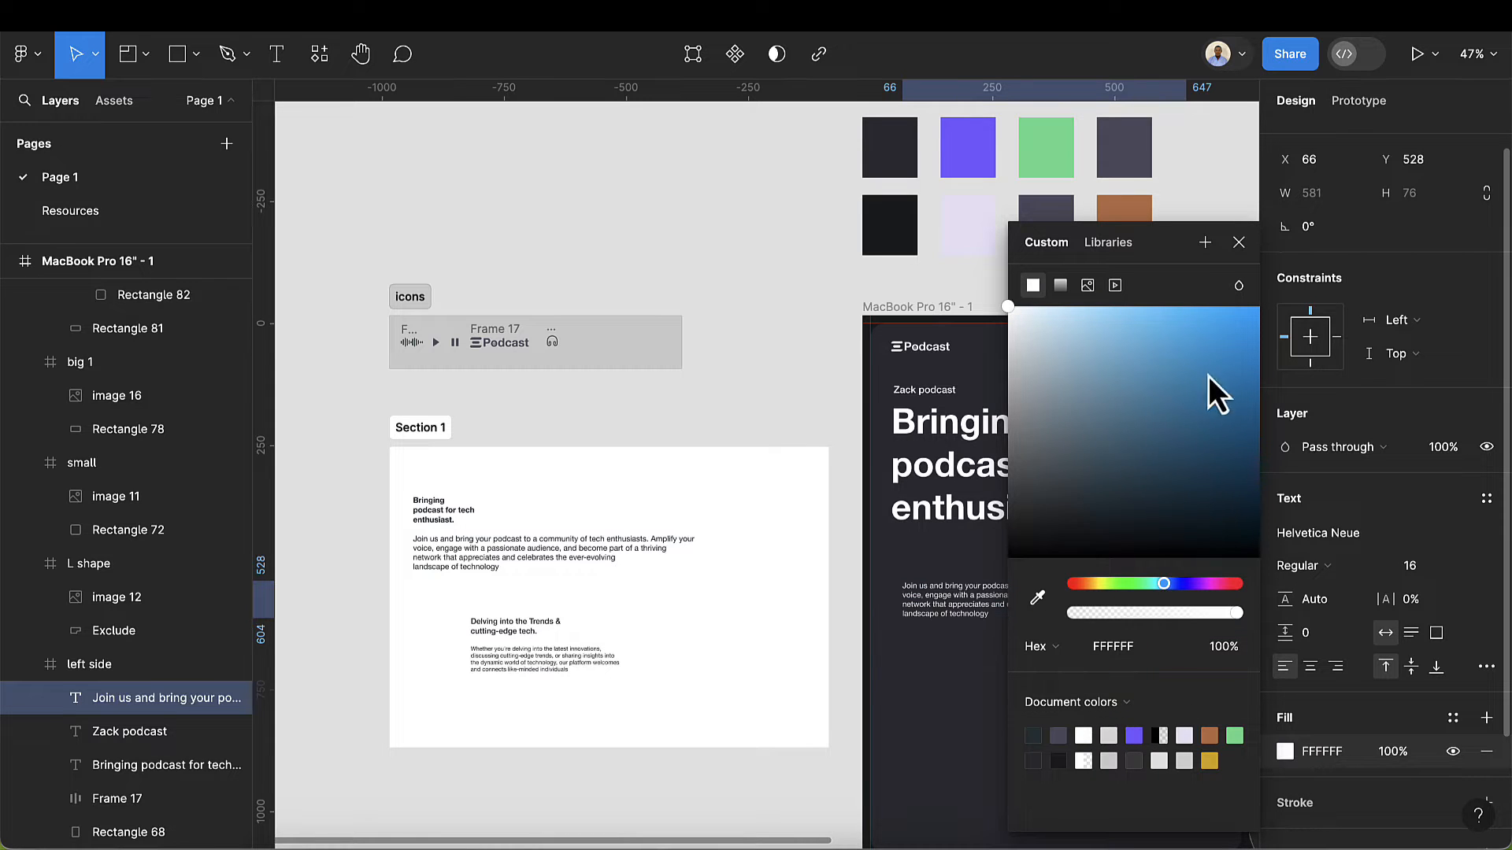
click(1238, 243)
- Position the paragraph directly under the headline, aligned with it
scroll(1046, 622, up, 3)
mouse_move(999, 614)
mouse_down()
mouse_move(976, 568)
mouse_move(986, 589)
mouse_up()
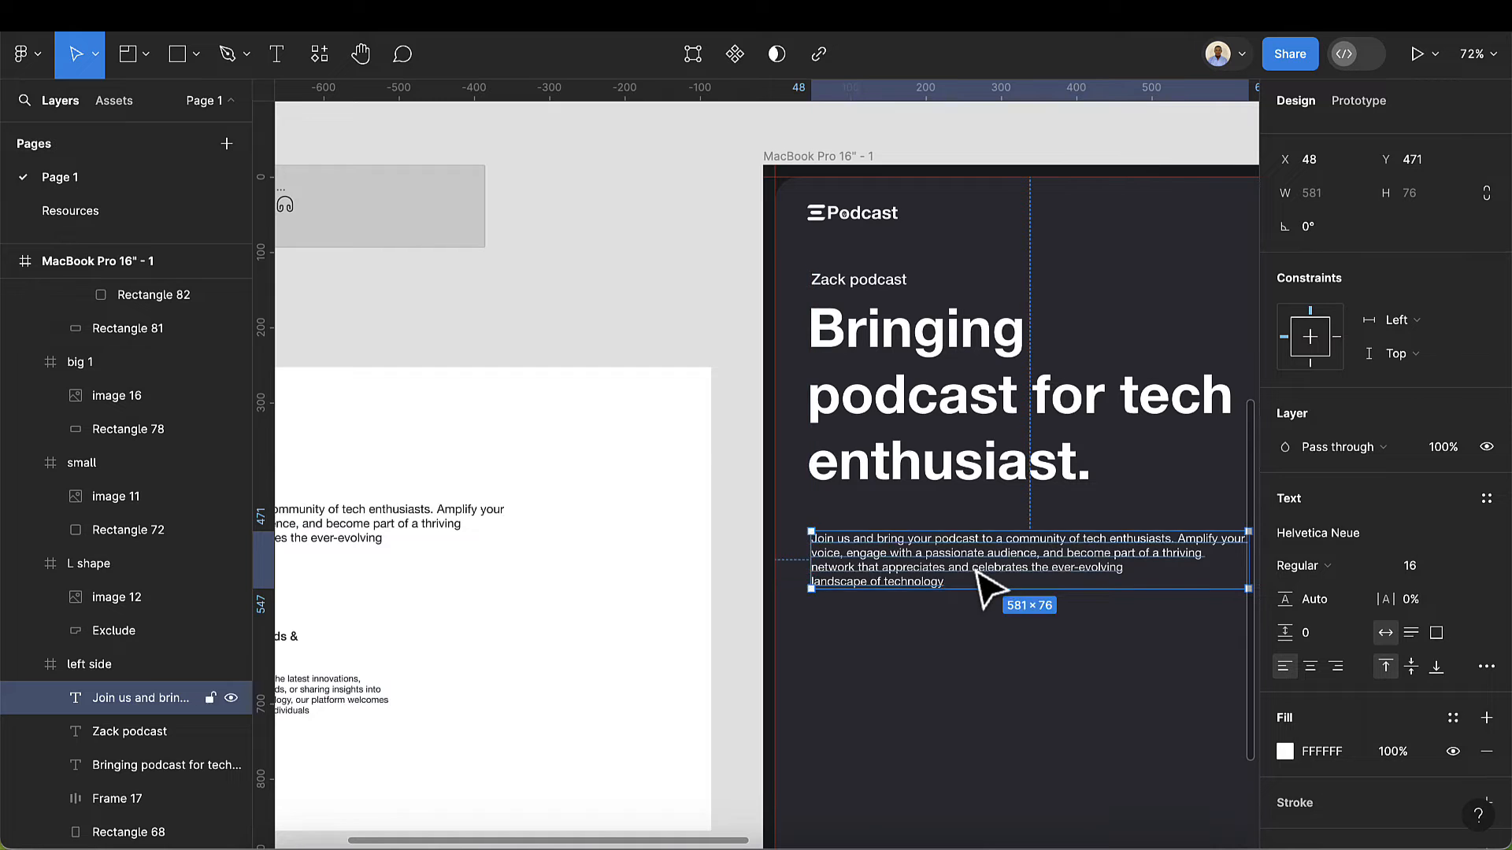
scroll(997, 595, down, 5)
scroll(618, 563, right, 5)
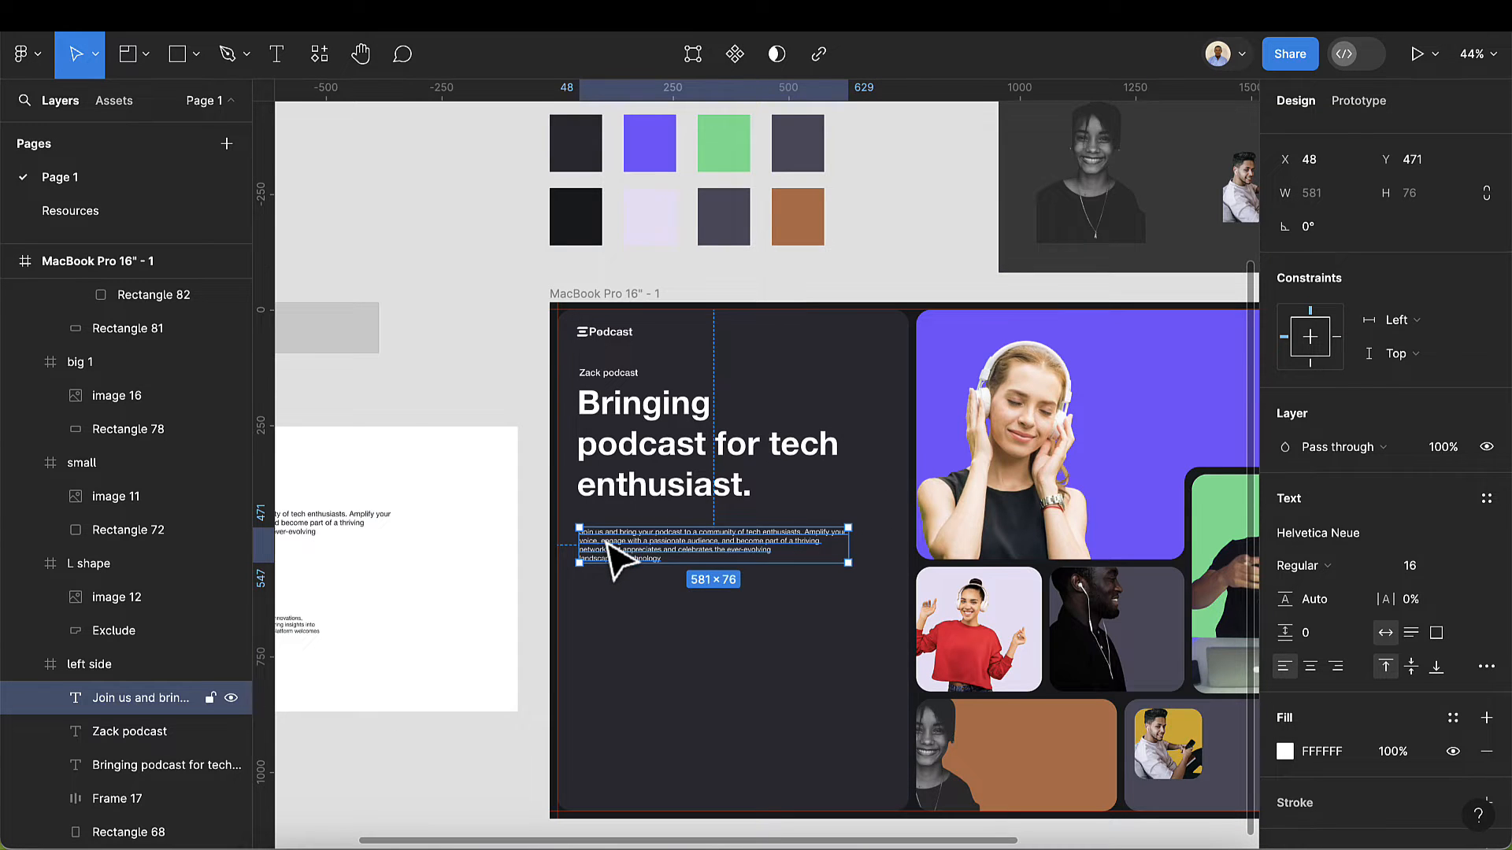
scroll(614, 560, up, 2)
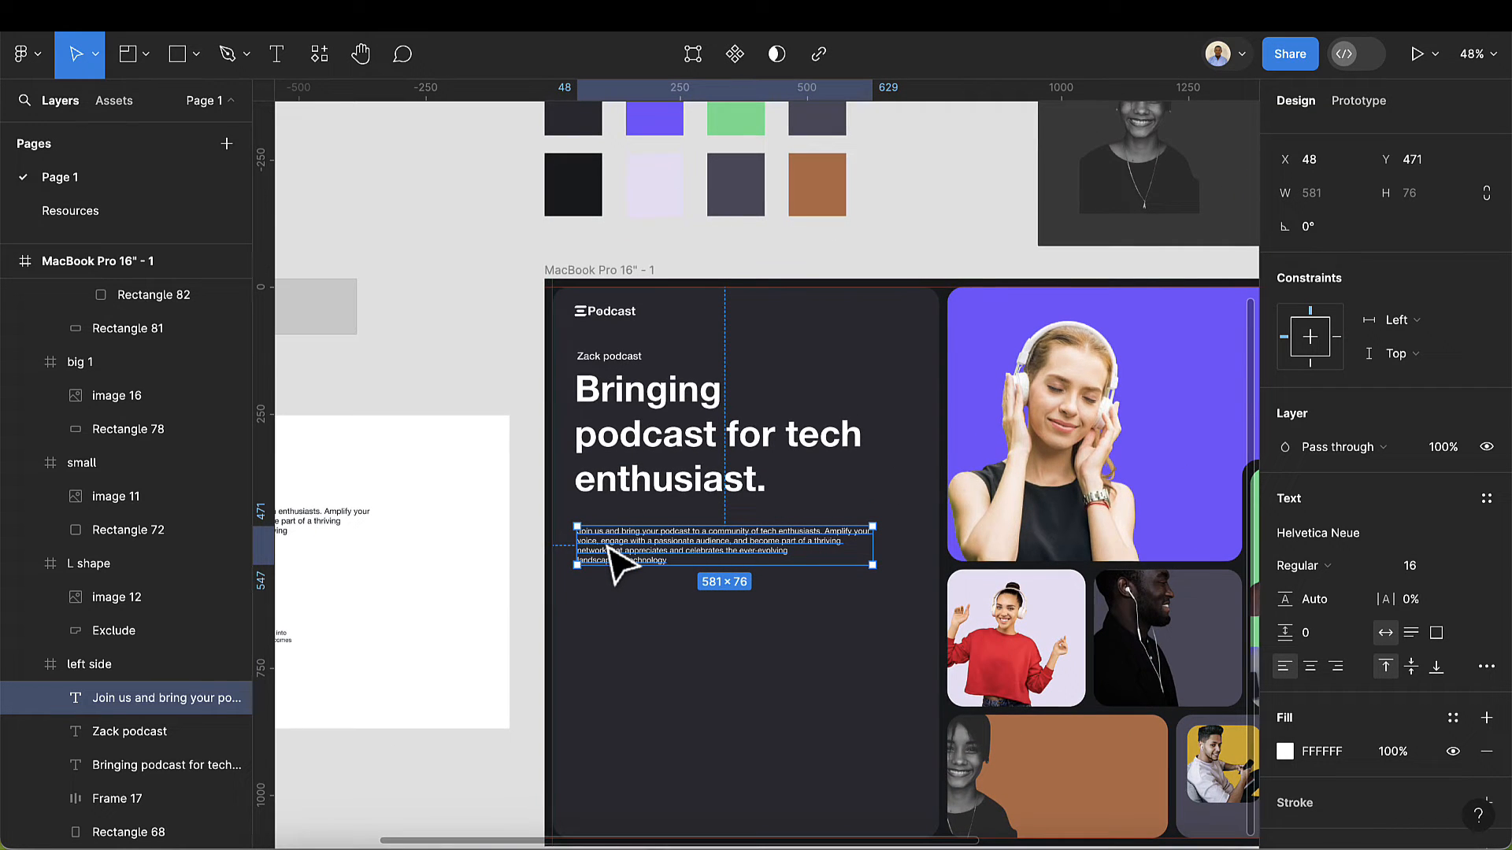
drag(608, 555, 608, 552)
scroll(622, 578, down, 3)
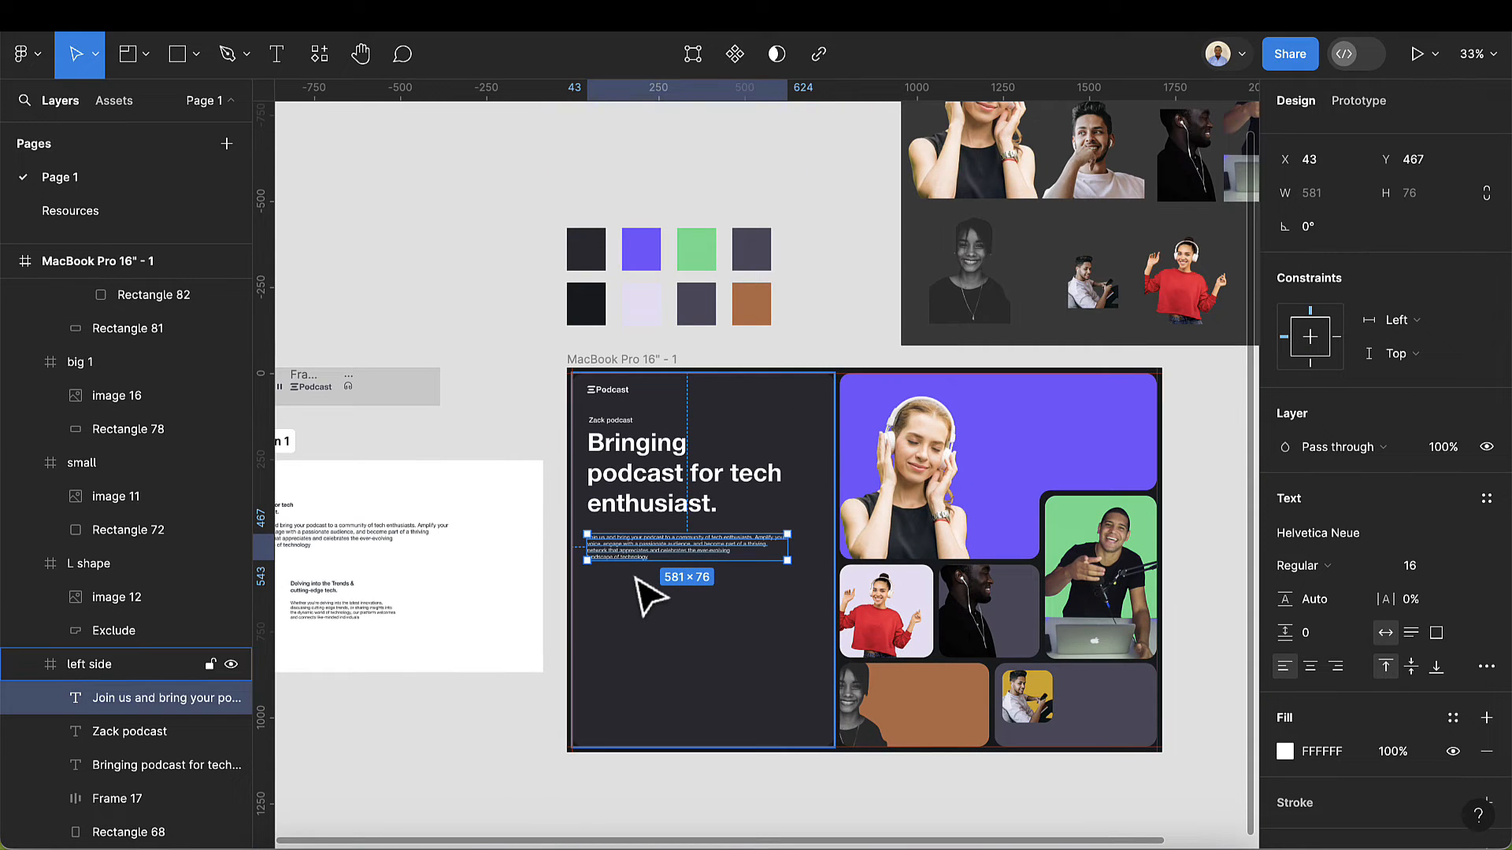
- Move the 'Delving into the Trends' heading into the left panel and make it white
click(316, 592)
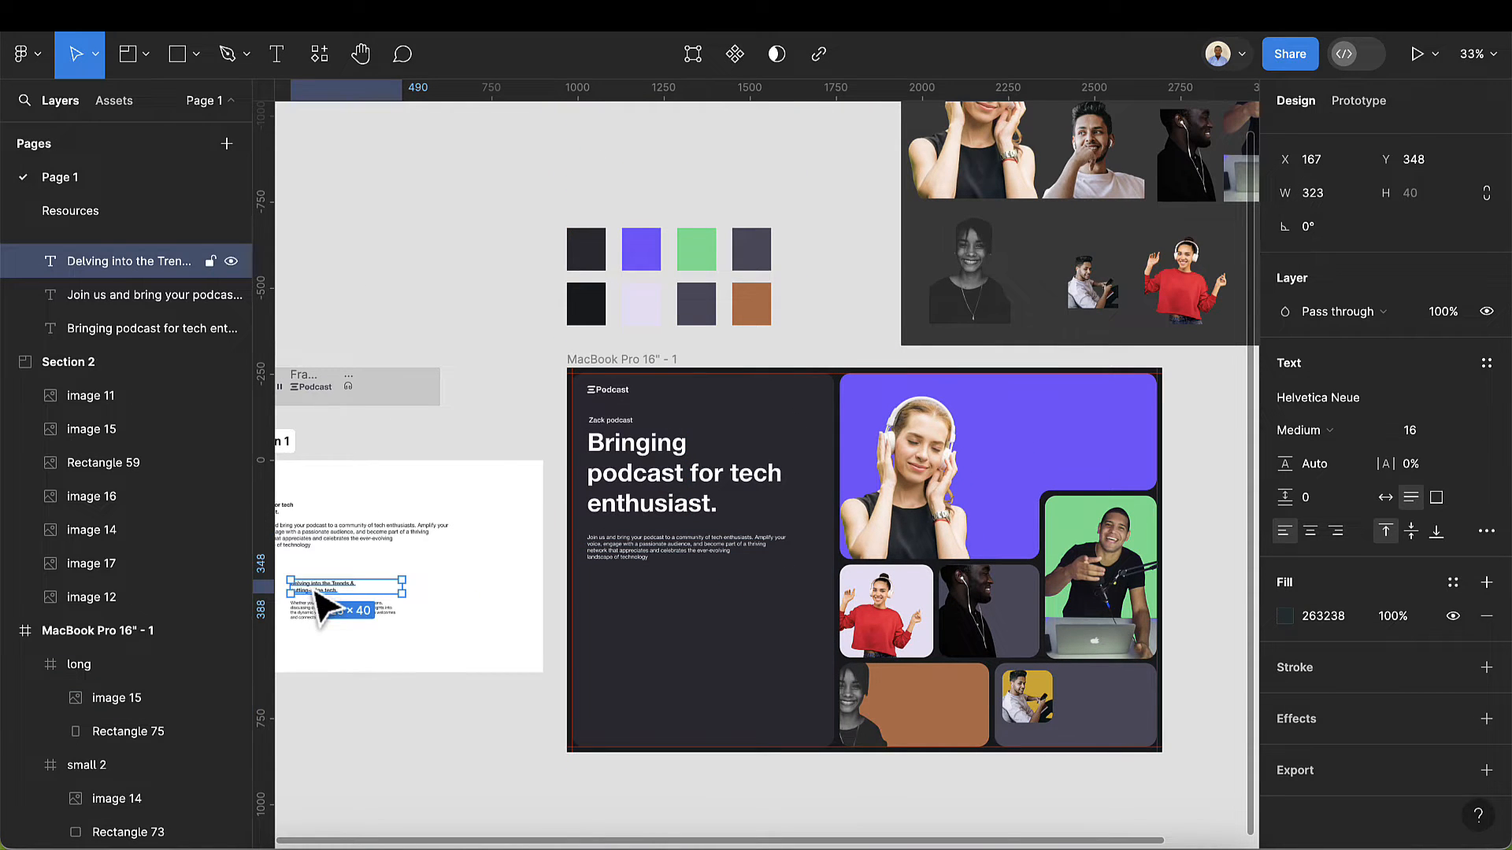
drag(317, 606, 744, 634)
click(1284, 752)
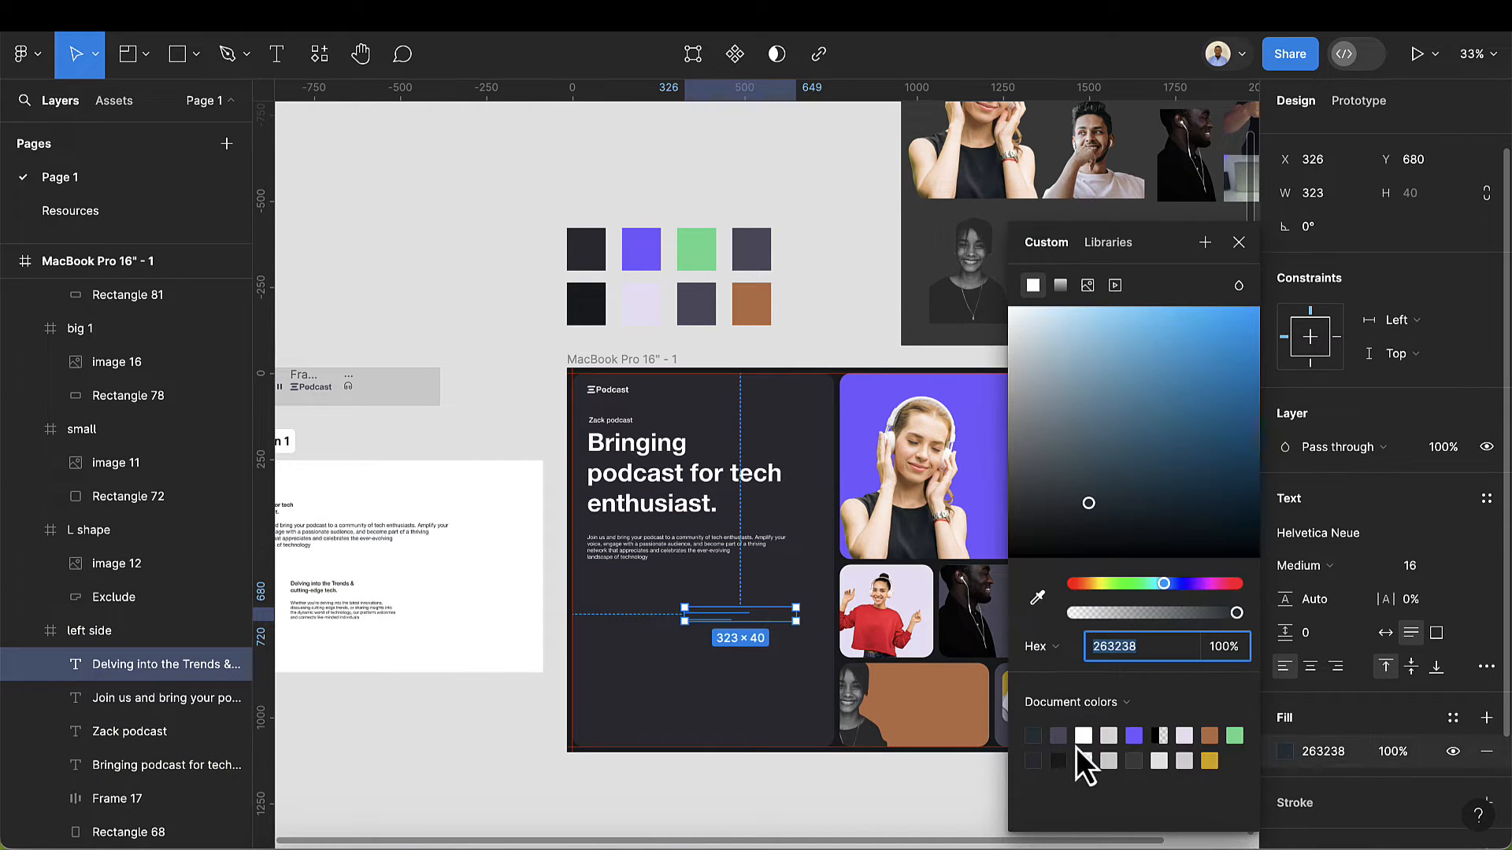
click(1084, 736)
- Move the small paragraph into the left panel's bottom area and make it white
click(343, 613)
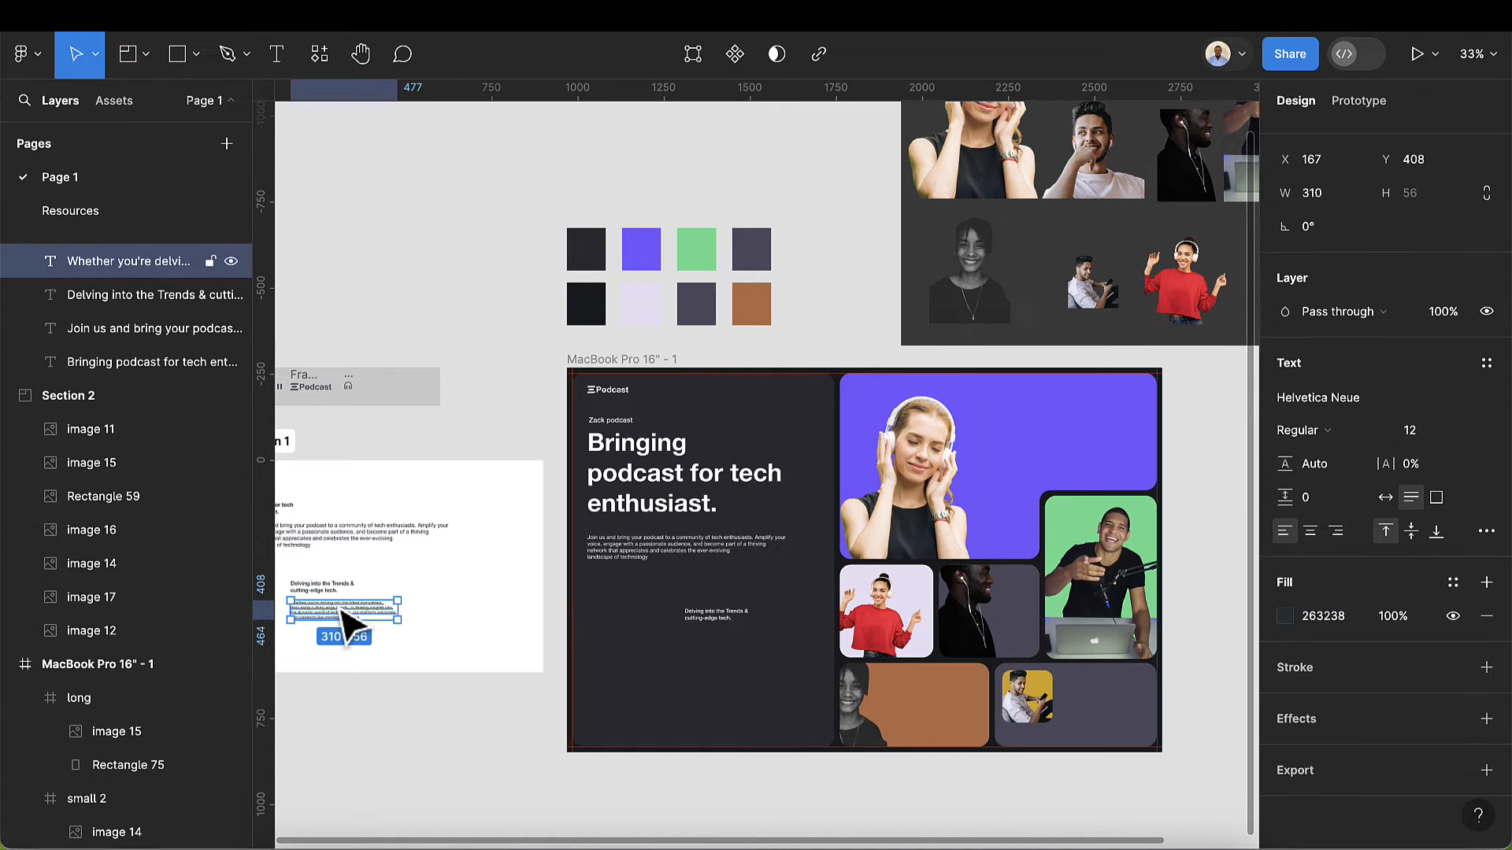
drag(344, 613, 668, 703)
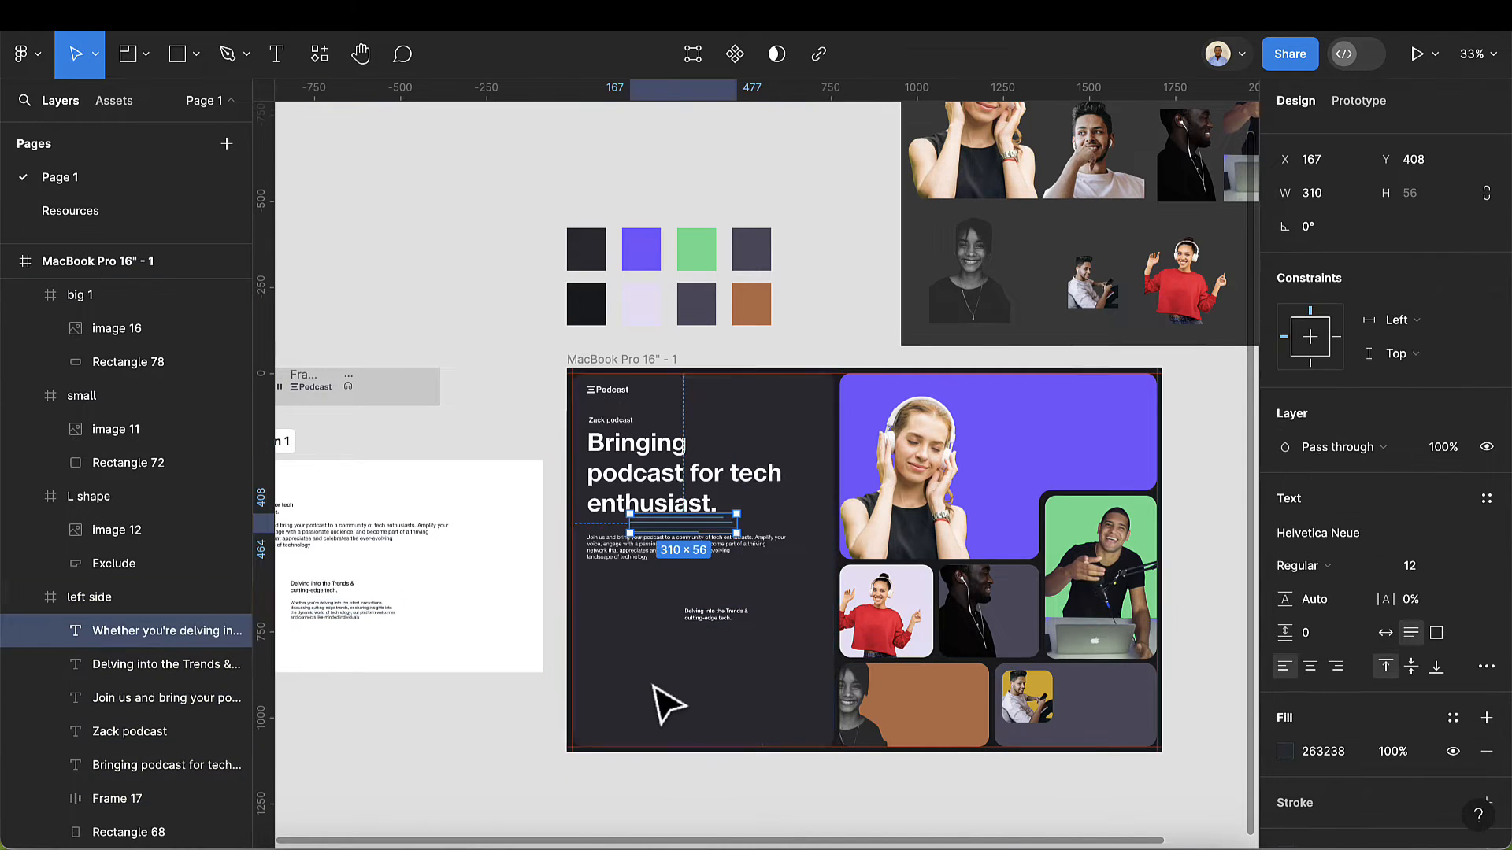
drag(679, 526, 719, 681)
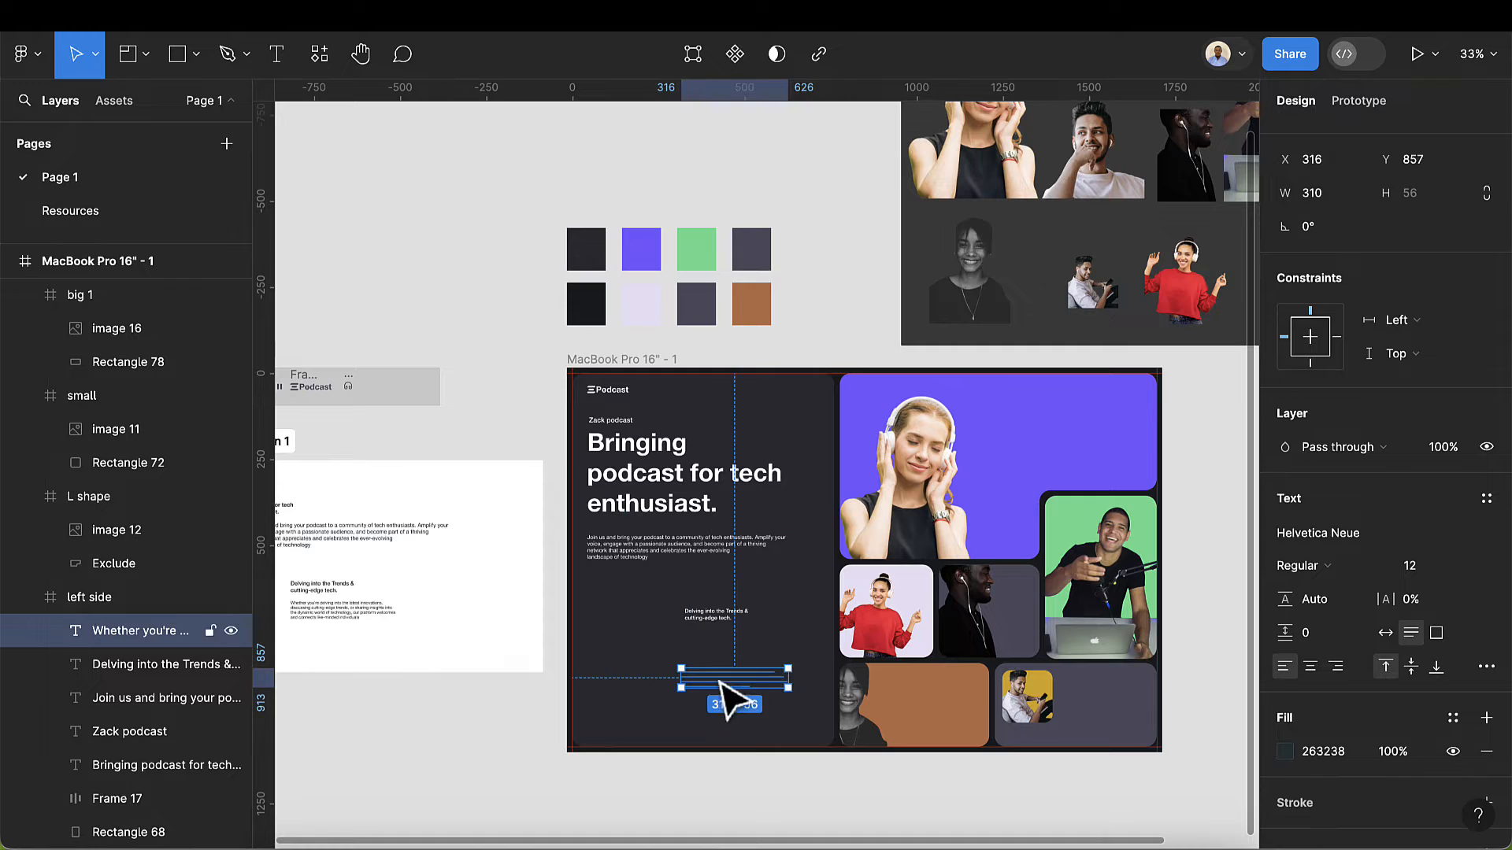
click(1295, 753)
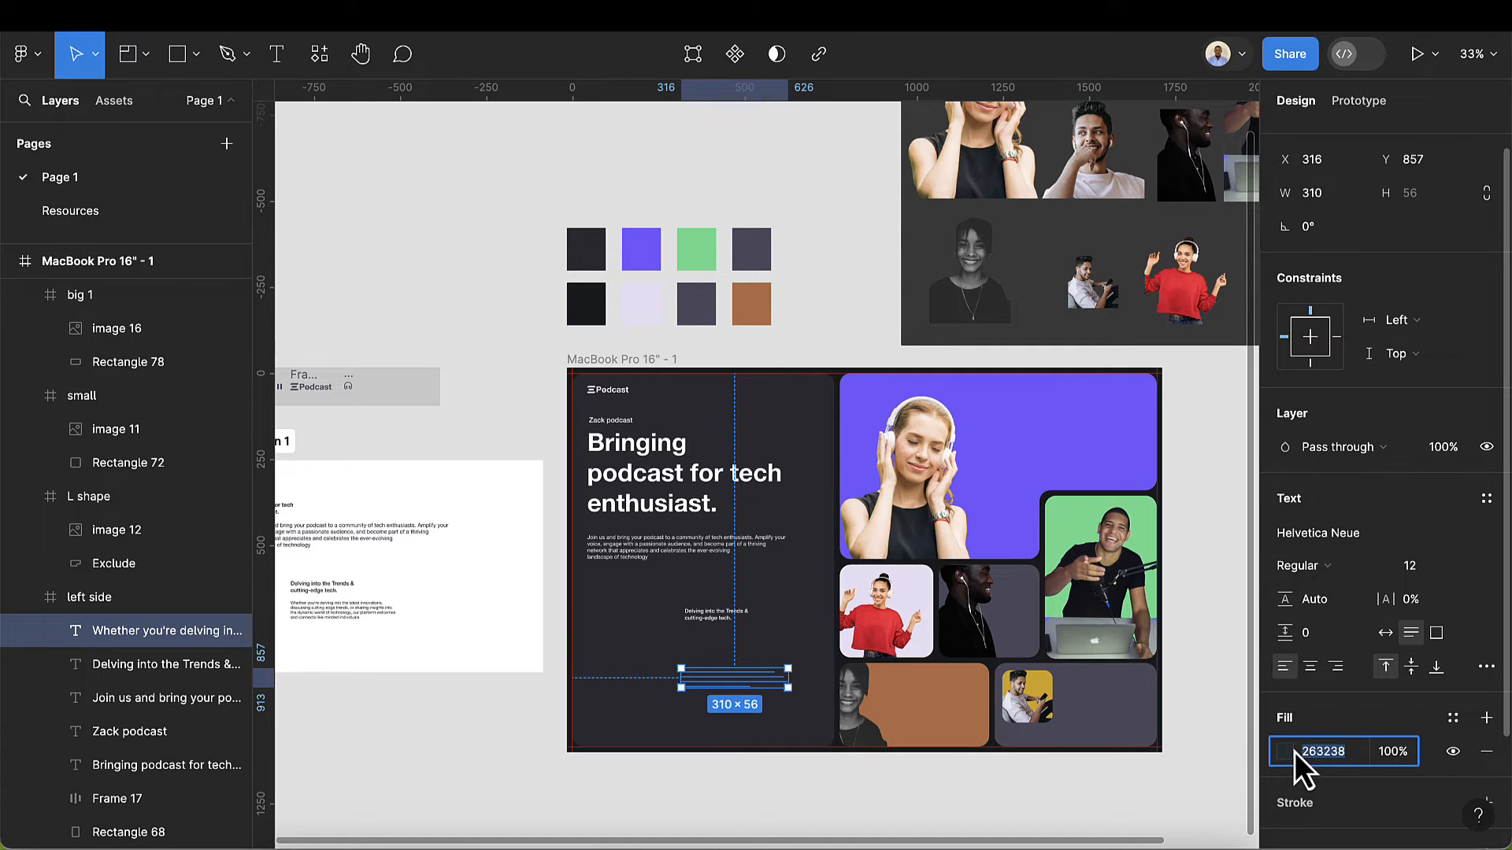
click(1284, 752)
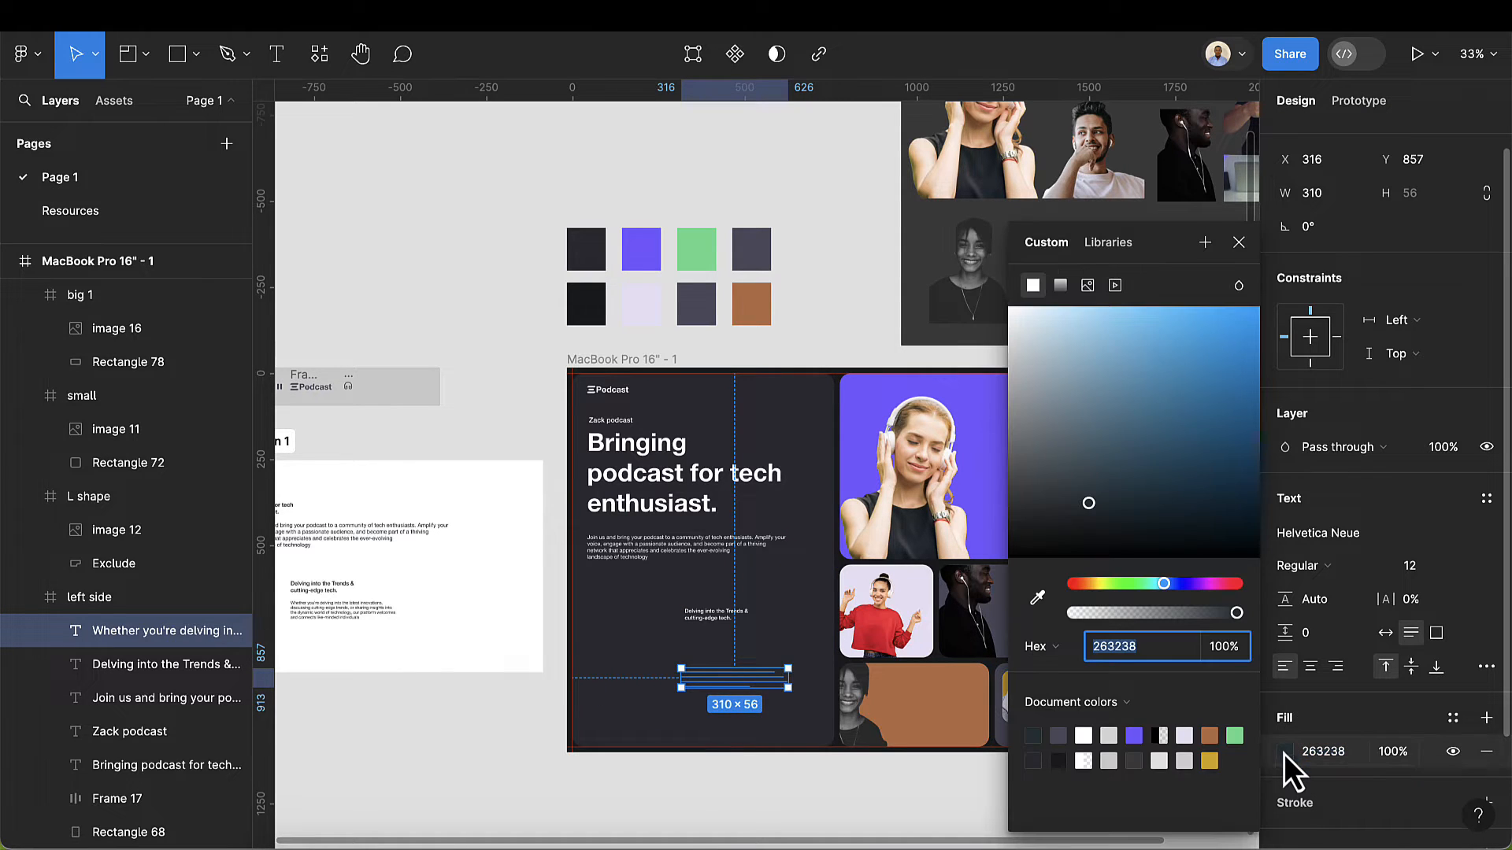
click(1083, 734)
click(1240, 243)
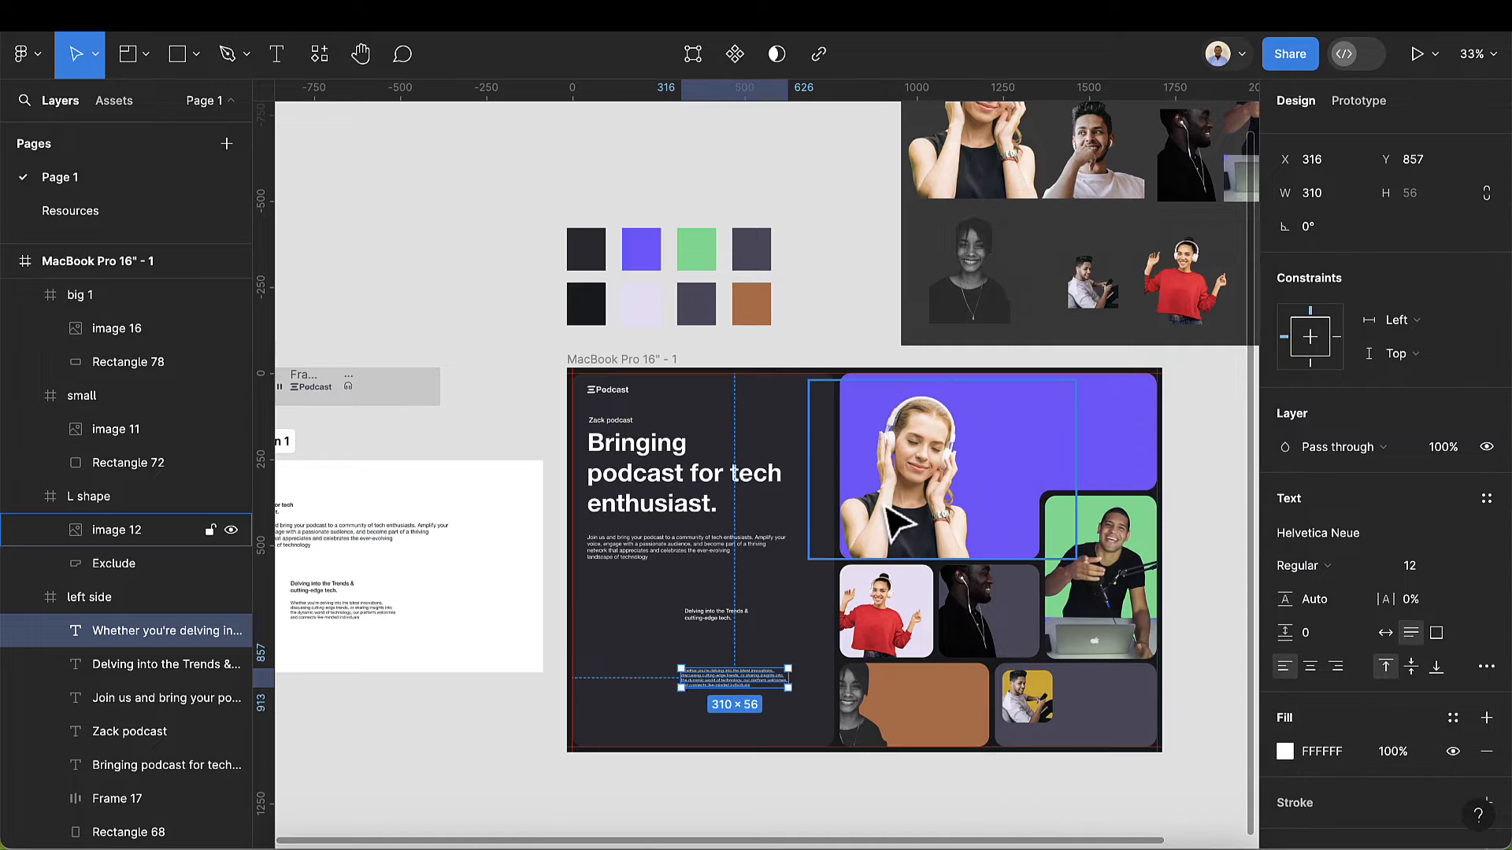
- Set the heading's font size to 32 and lower it slightly toward its paragraph
scroll(880, 502, up, 2)
click(674, 643)
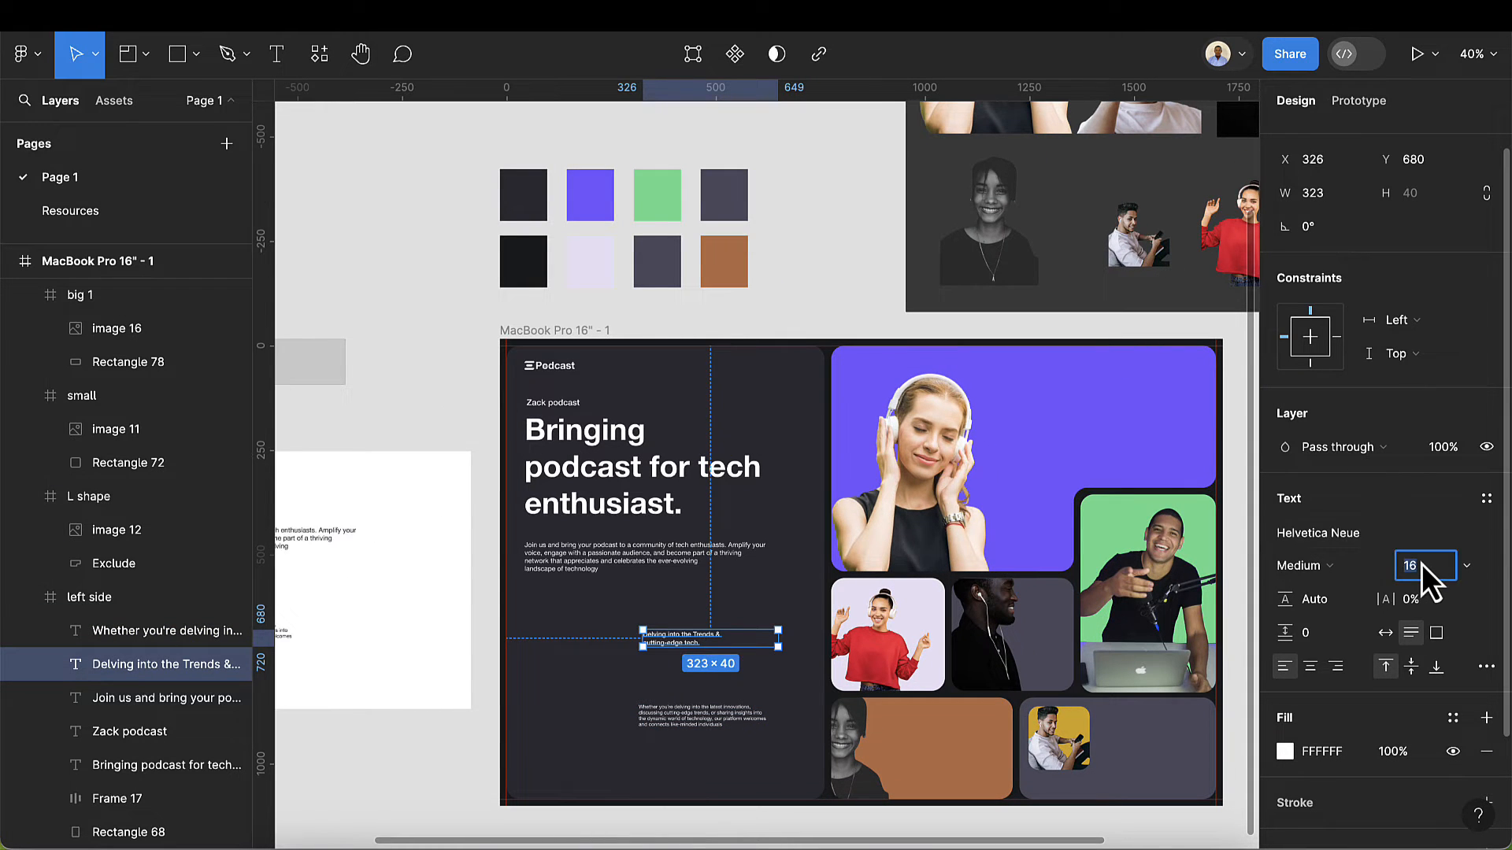
text(32)
key(Return)
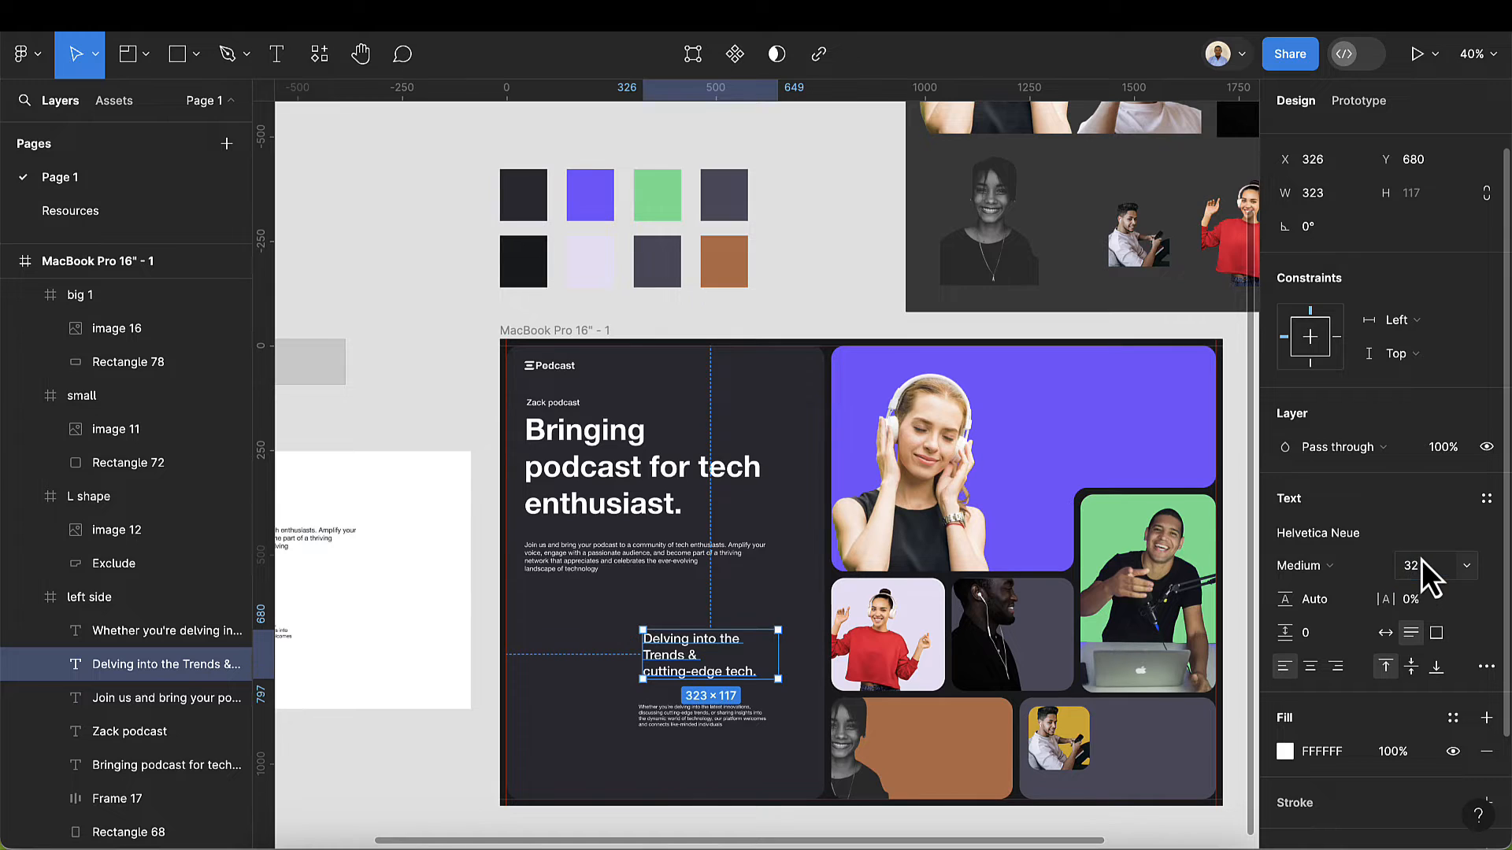
click(704, 718)
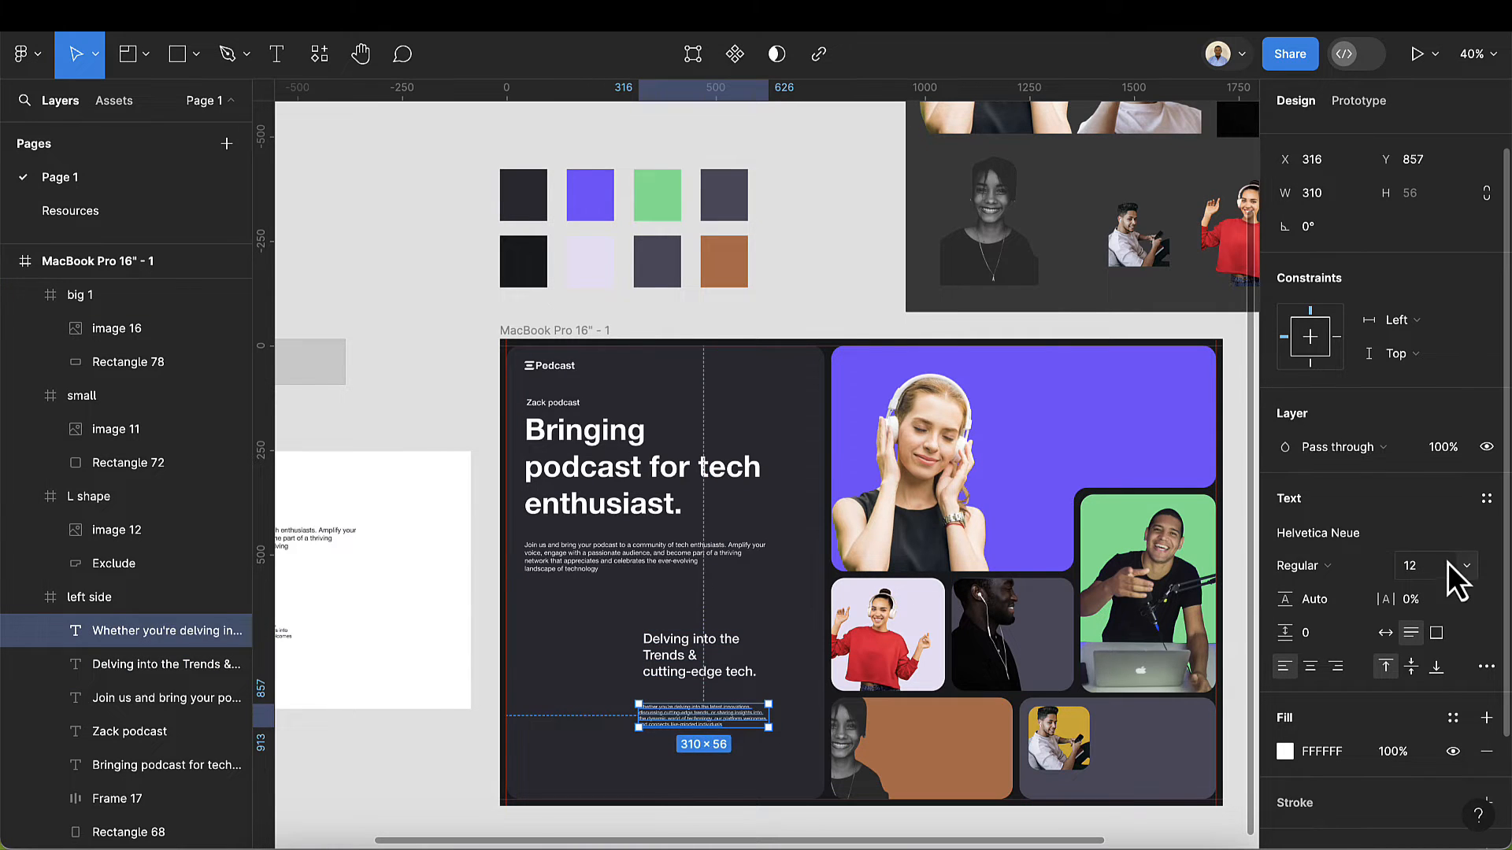
scroll(714, 697, up, 5)
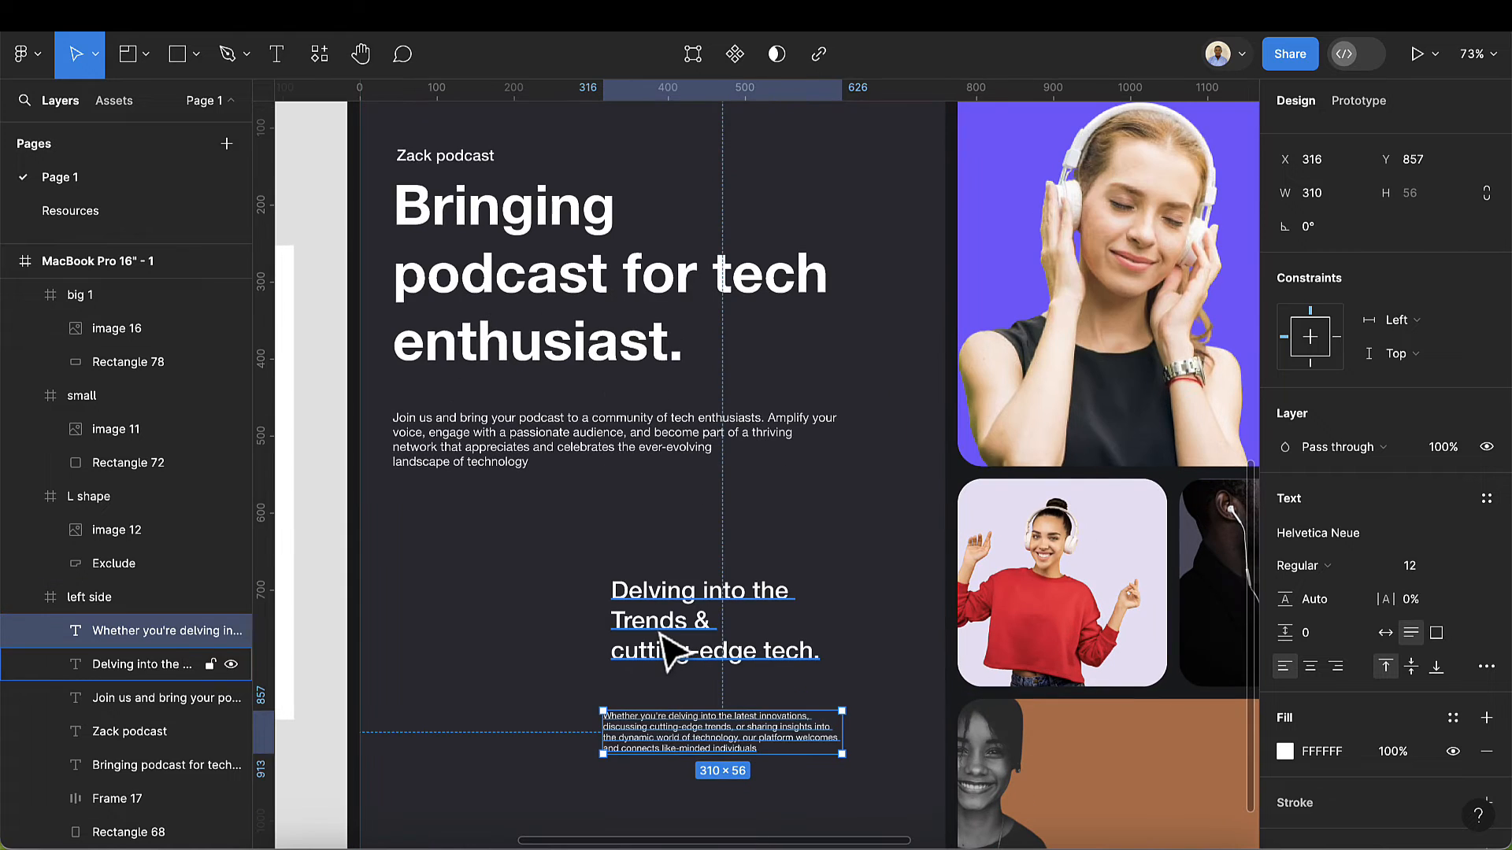
click(670, 652)
drag(662, 642, 663, 655)
scroll(670, 701, down, 5)
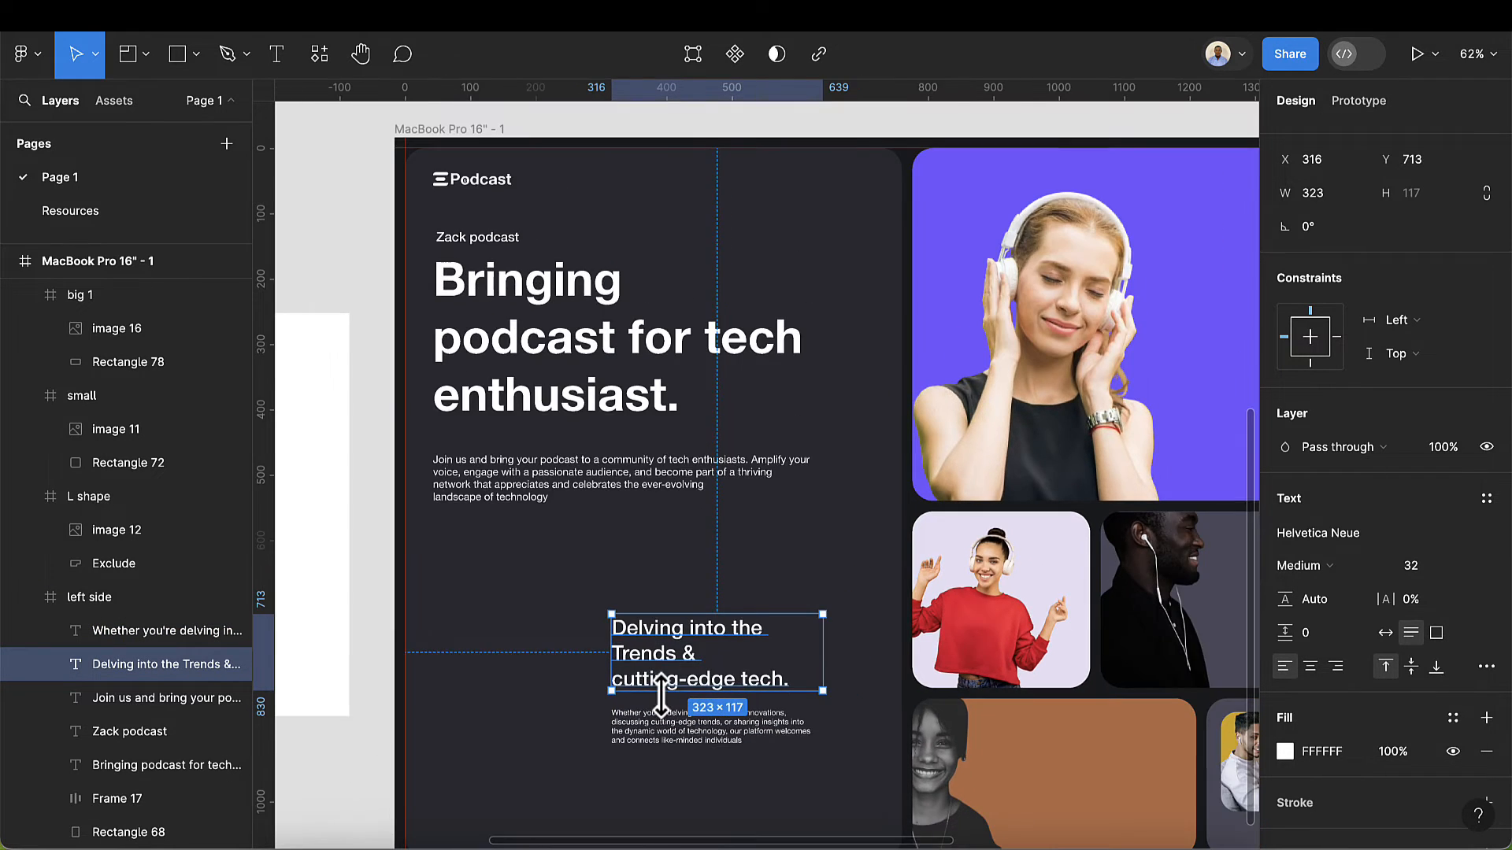
scroll(675, 720, left, 2)
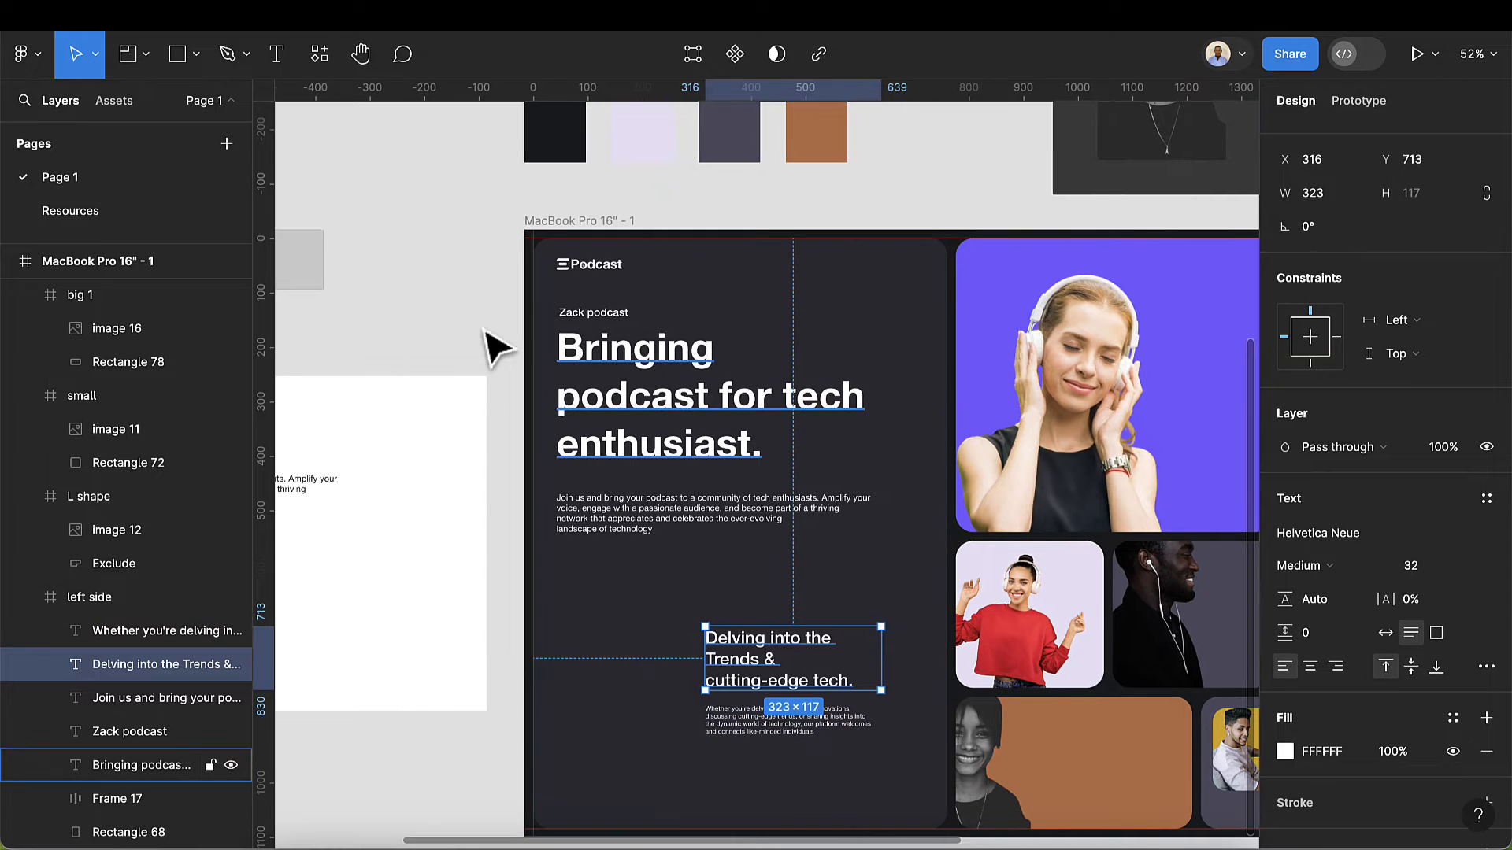
- Draw a 286×334 rectangle with 32 corner radius at the lower panel's left margin
click(180, 55)
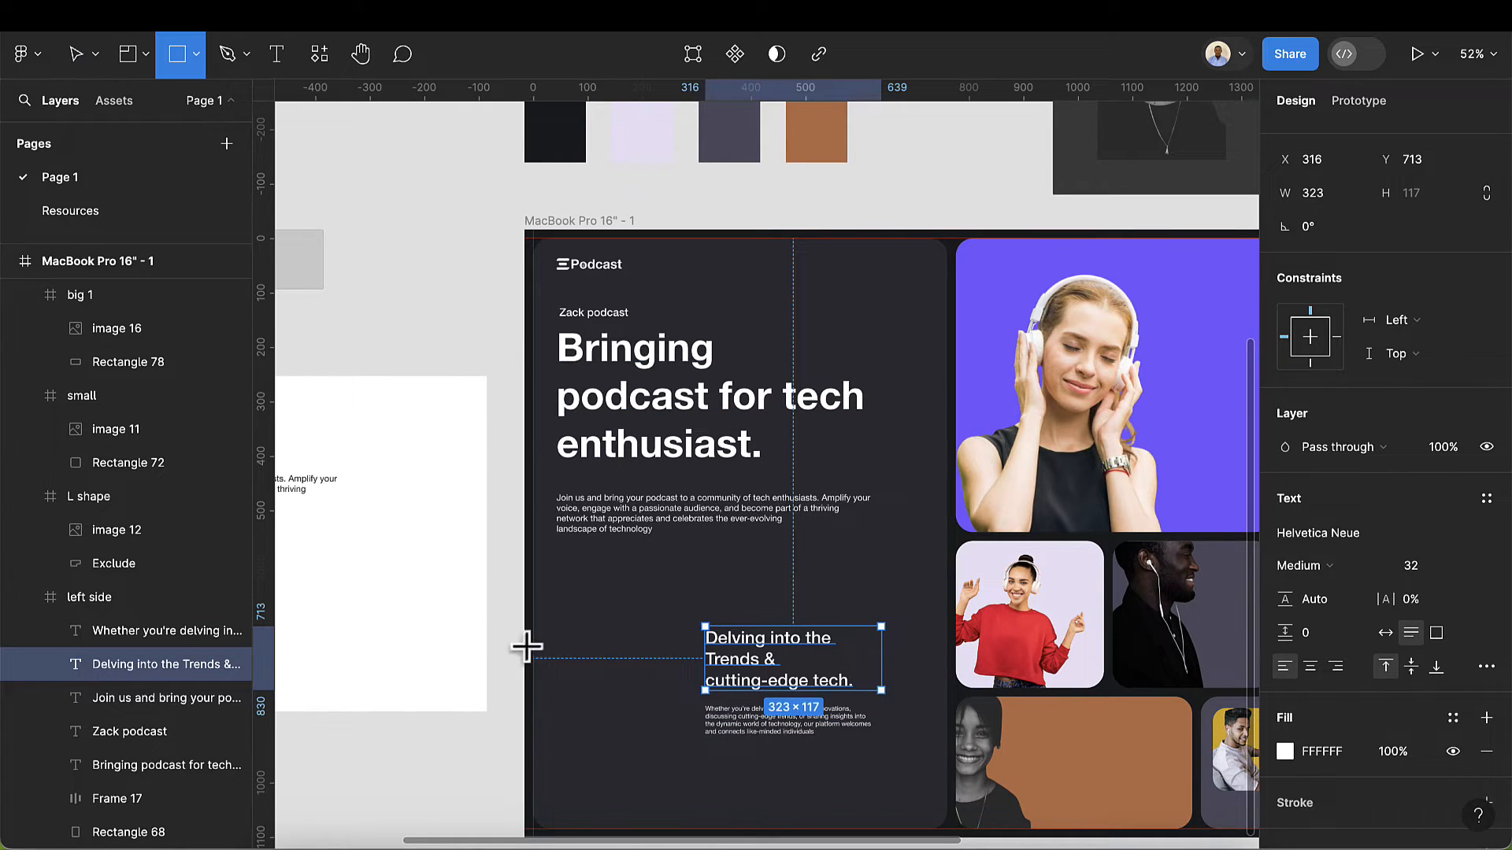
drag(565, 629, 694, 786)
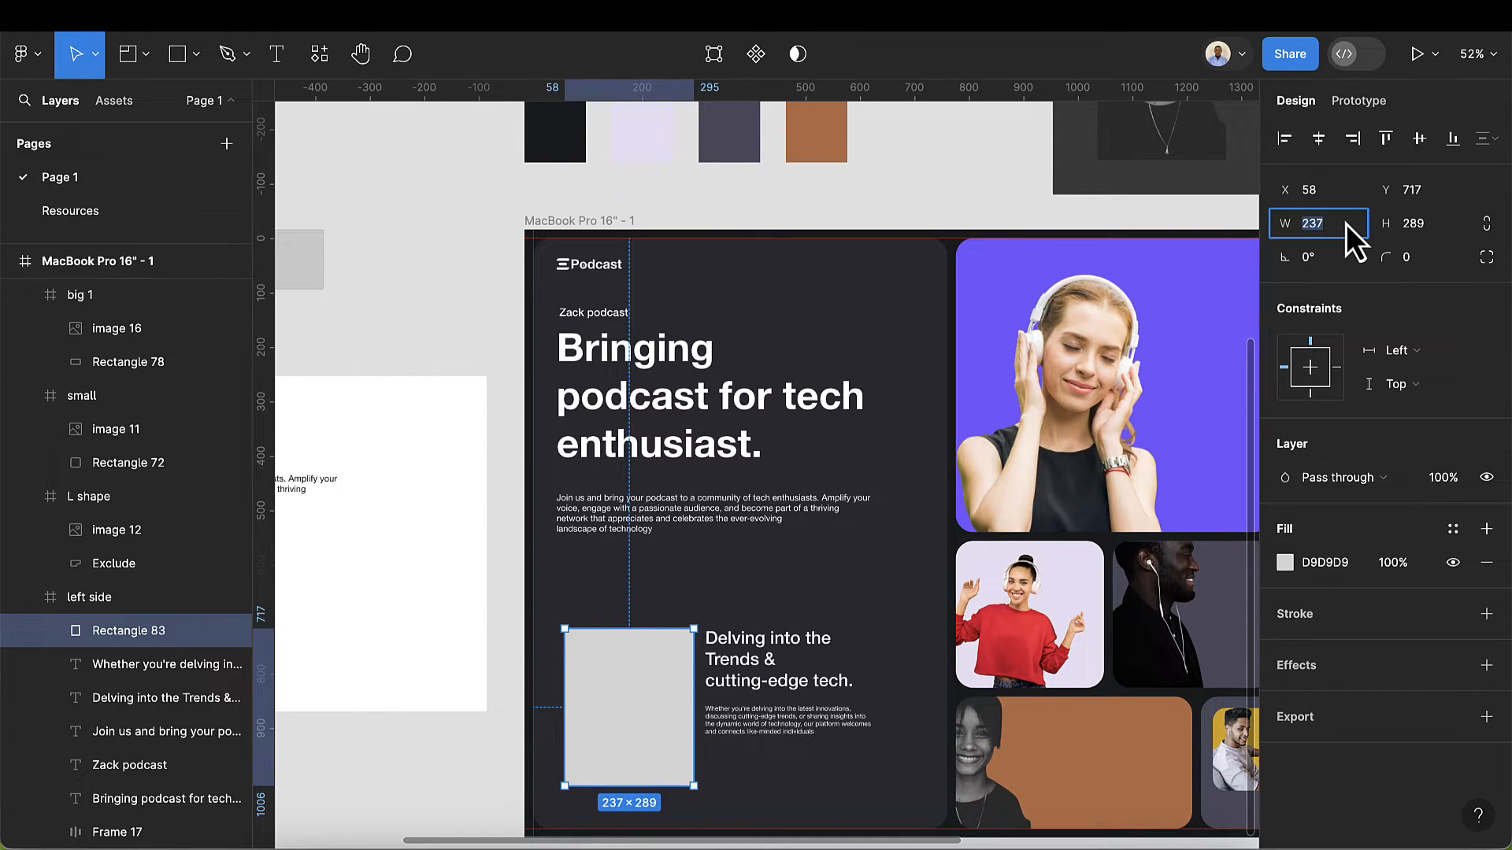
key(Return)
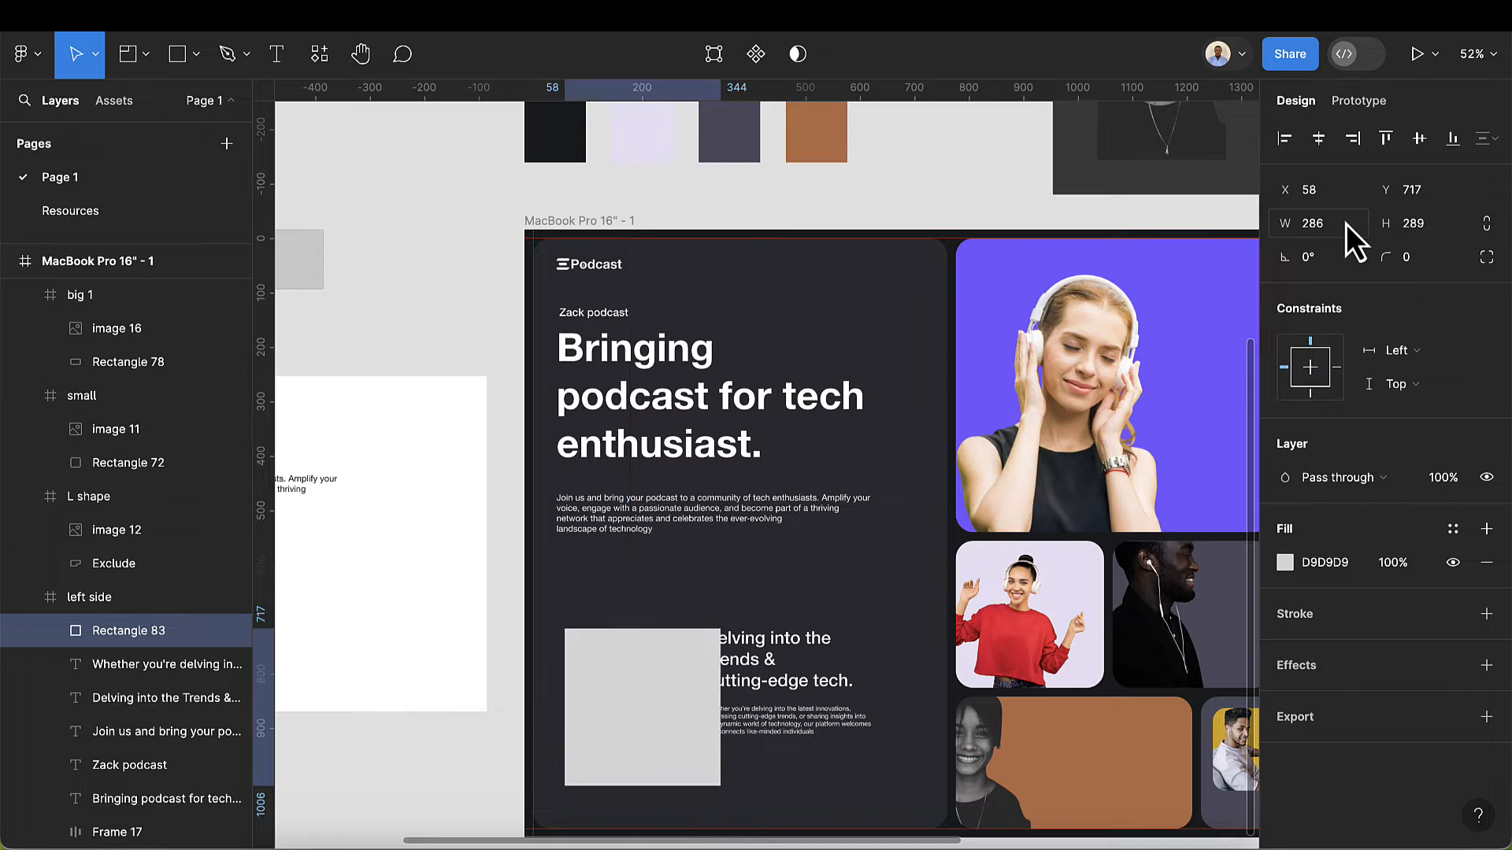
click(1434, 224)
text(334)
key(Return)
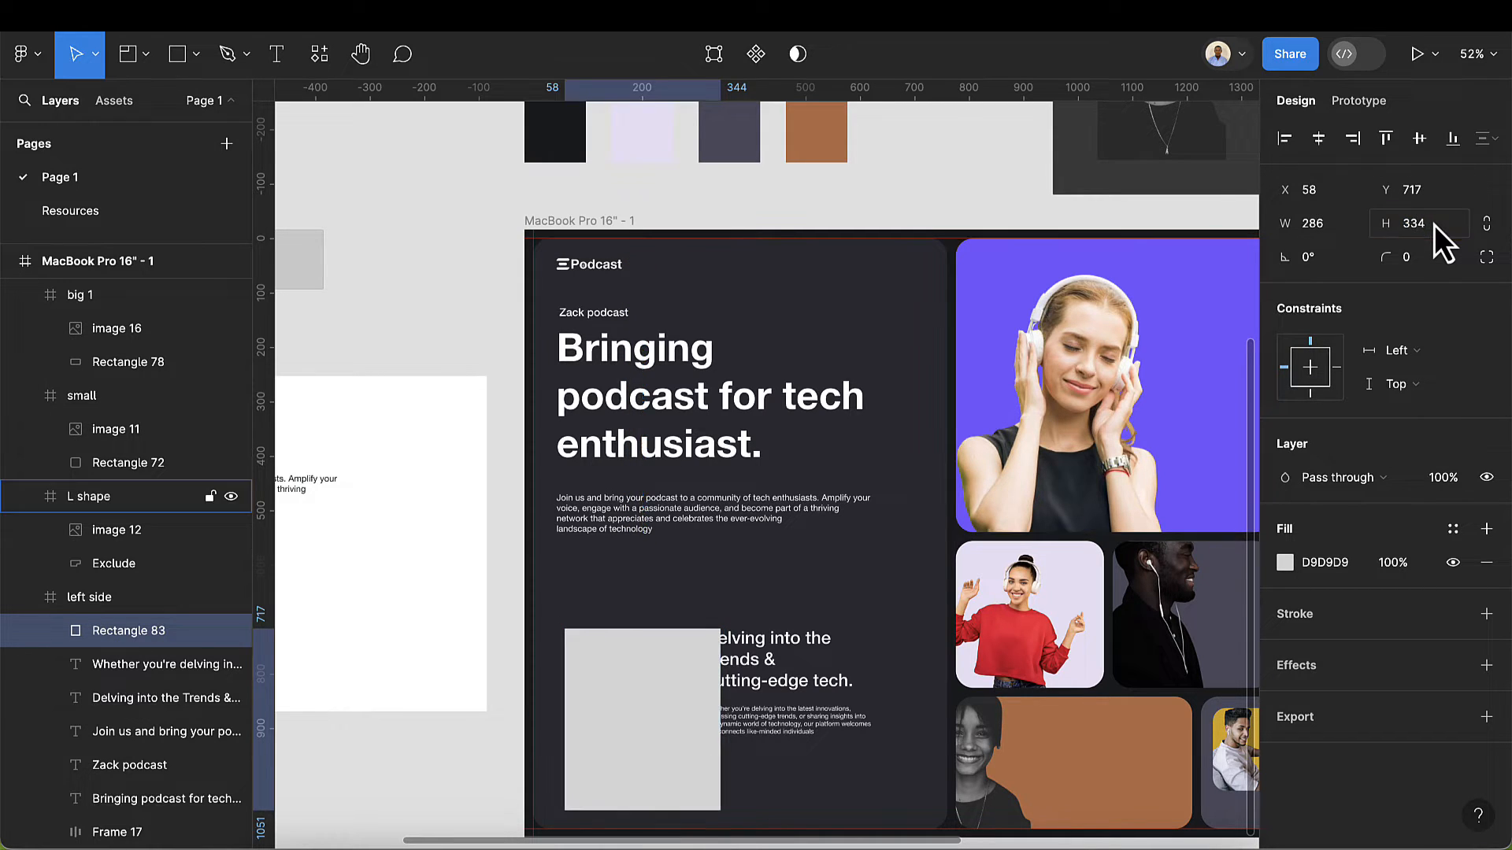
scroll(638, 720, up, 3)
drag(638, 720, 615, 709)
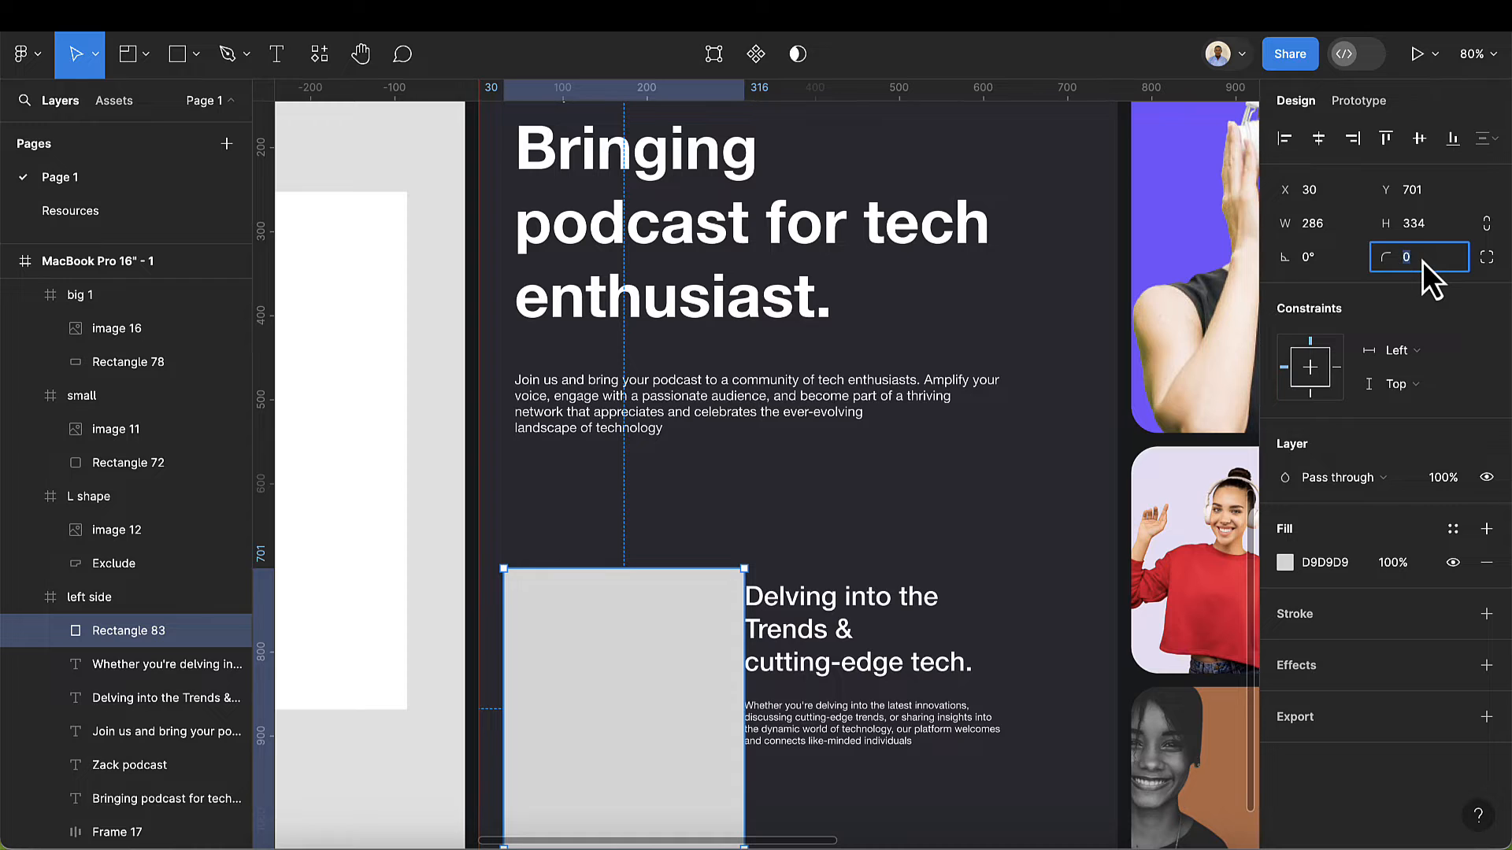
text(32)
key(Return)
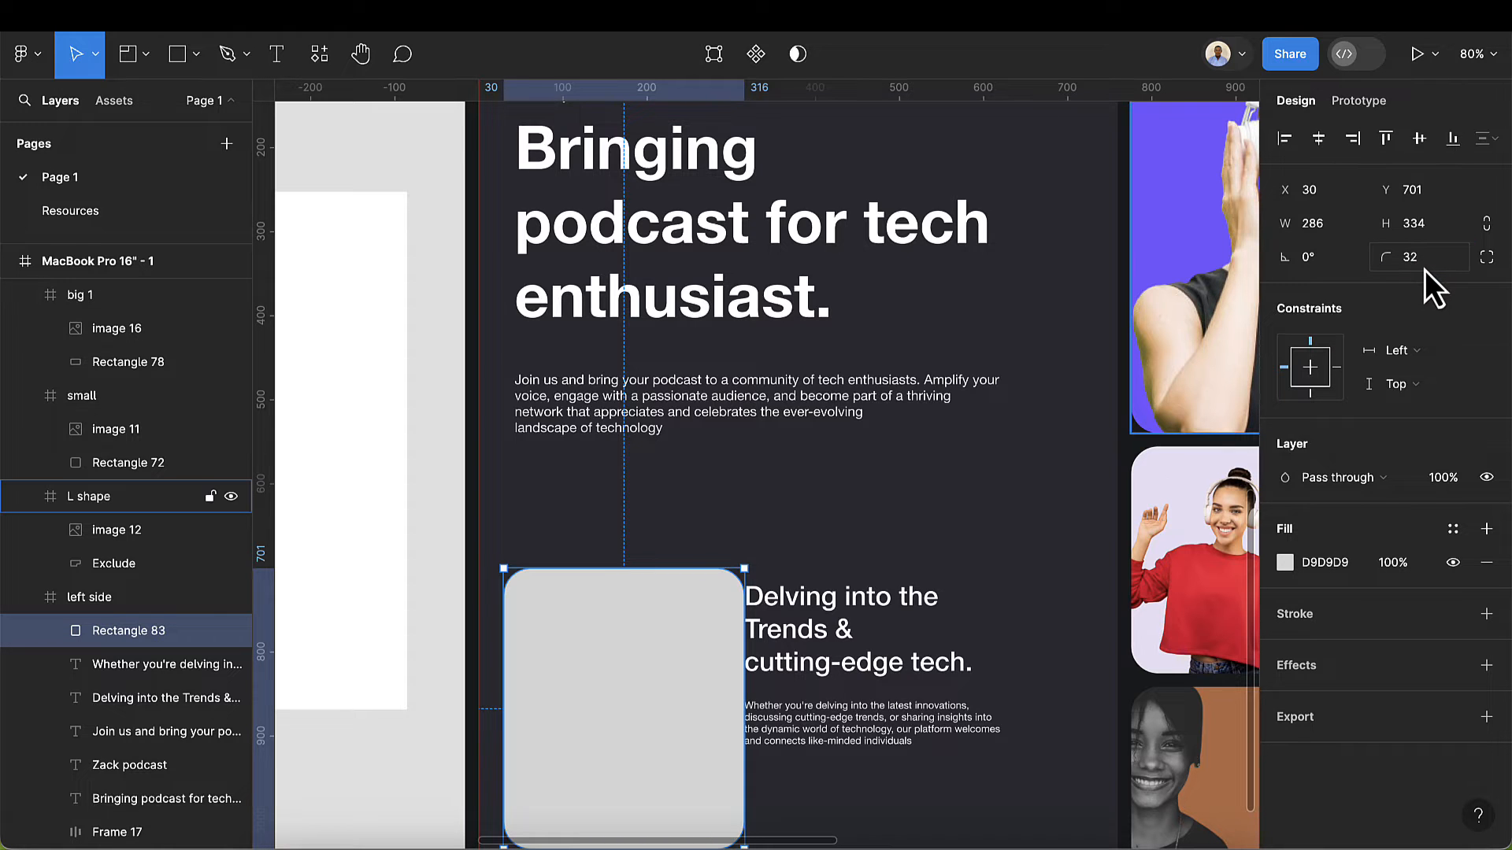
scroll(916, 622, down, 5)
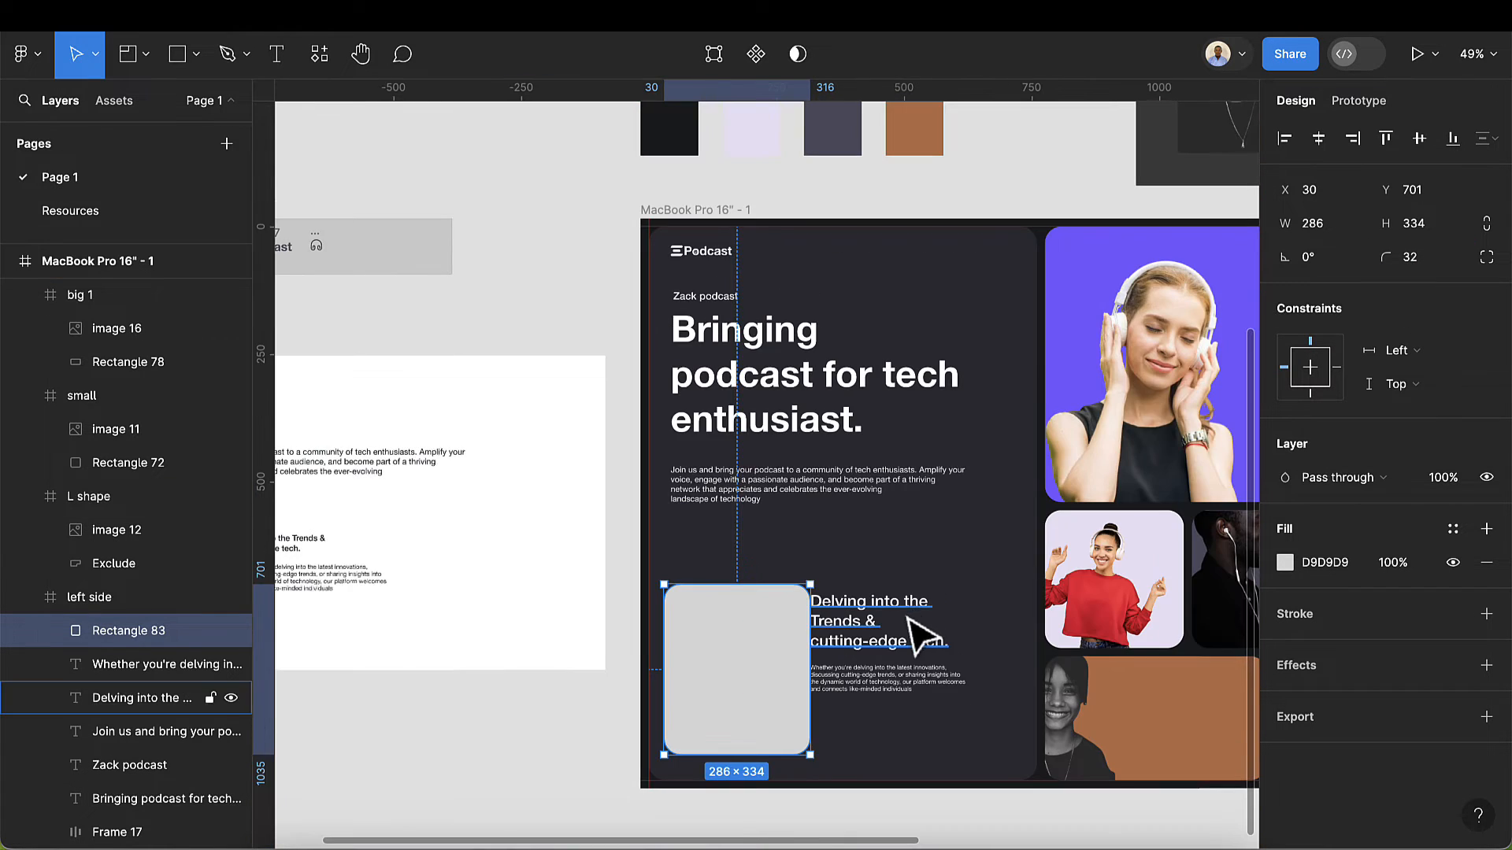
- Shift the 'Delving into the Trends' heading and paragraph right of the rectangle
click(885, 651)
drag(868, 636, 895, 629)
click(857, 682)
drag(856, 683, 891, 679)
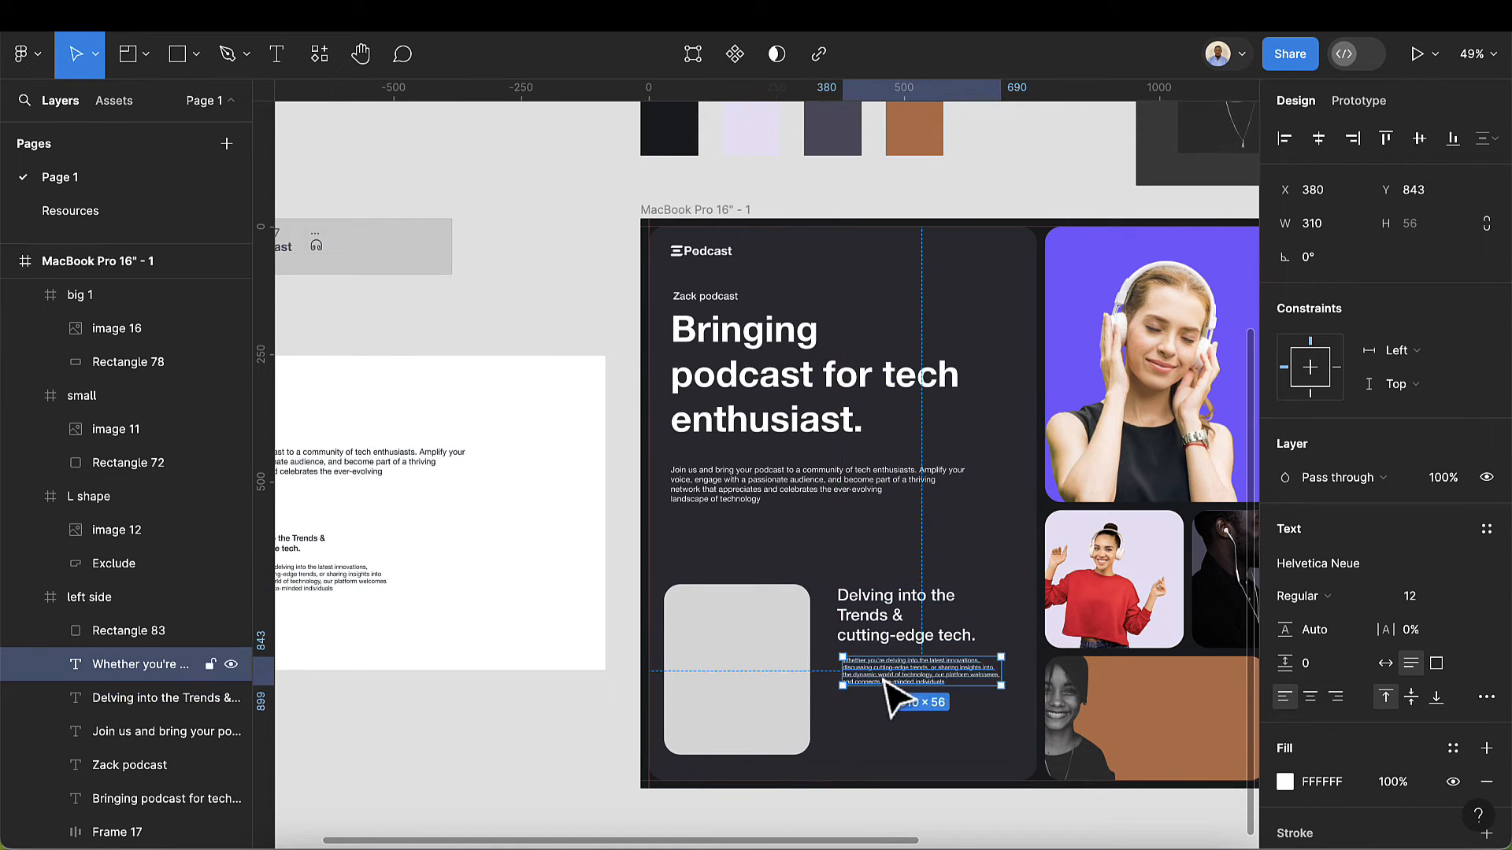
- Fill the rectangle white
click(800, 697)
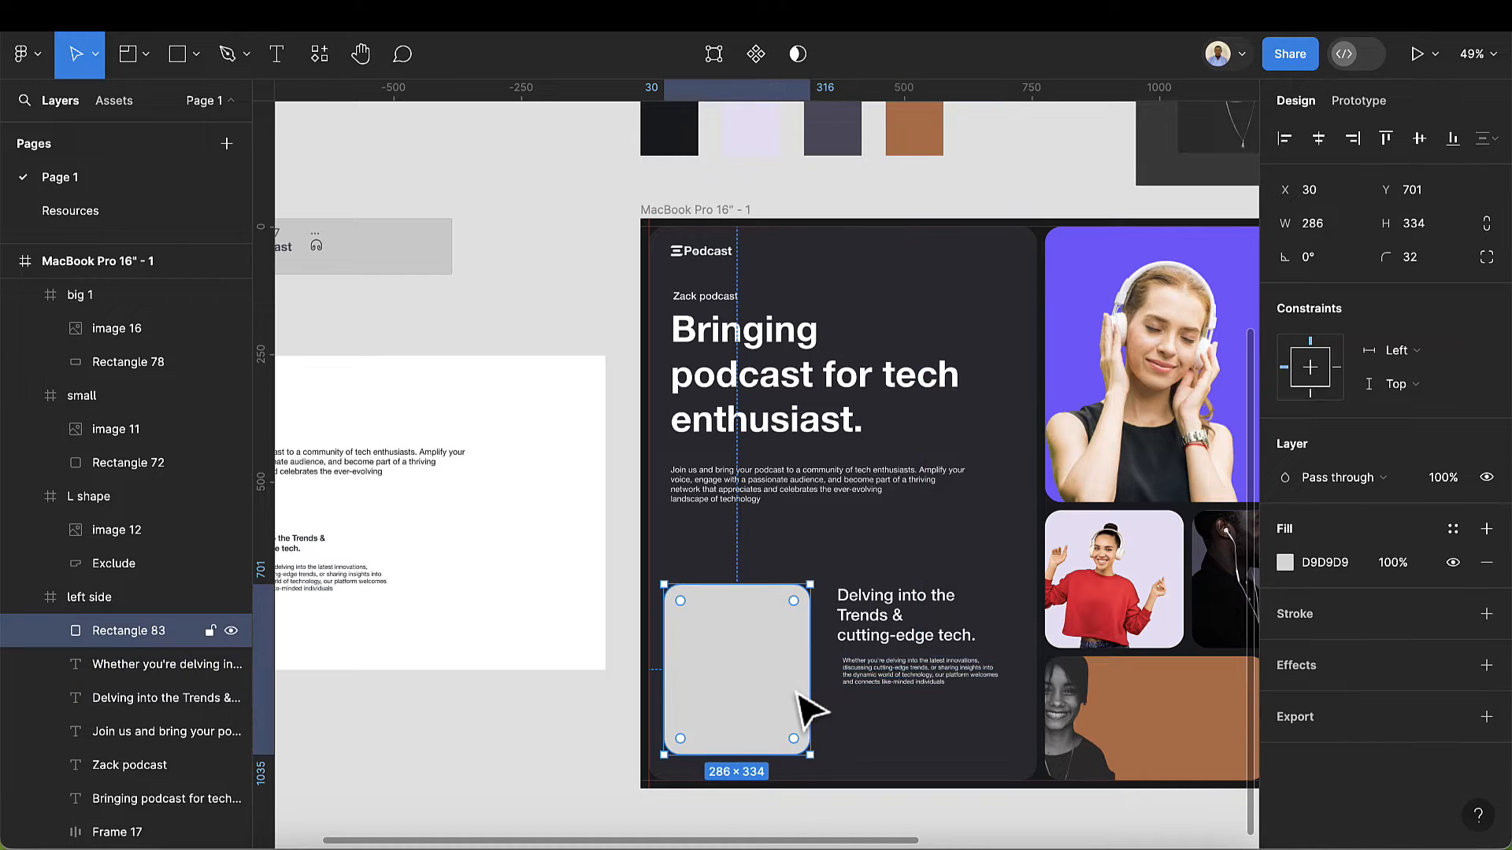
click(1292, 563)
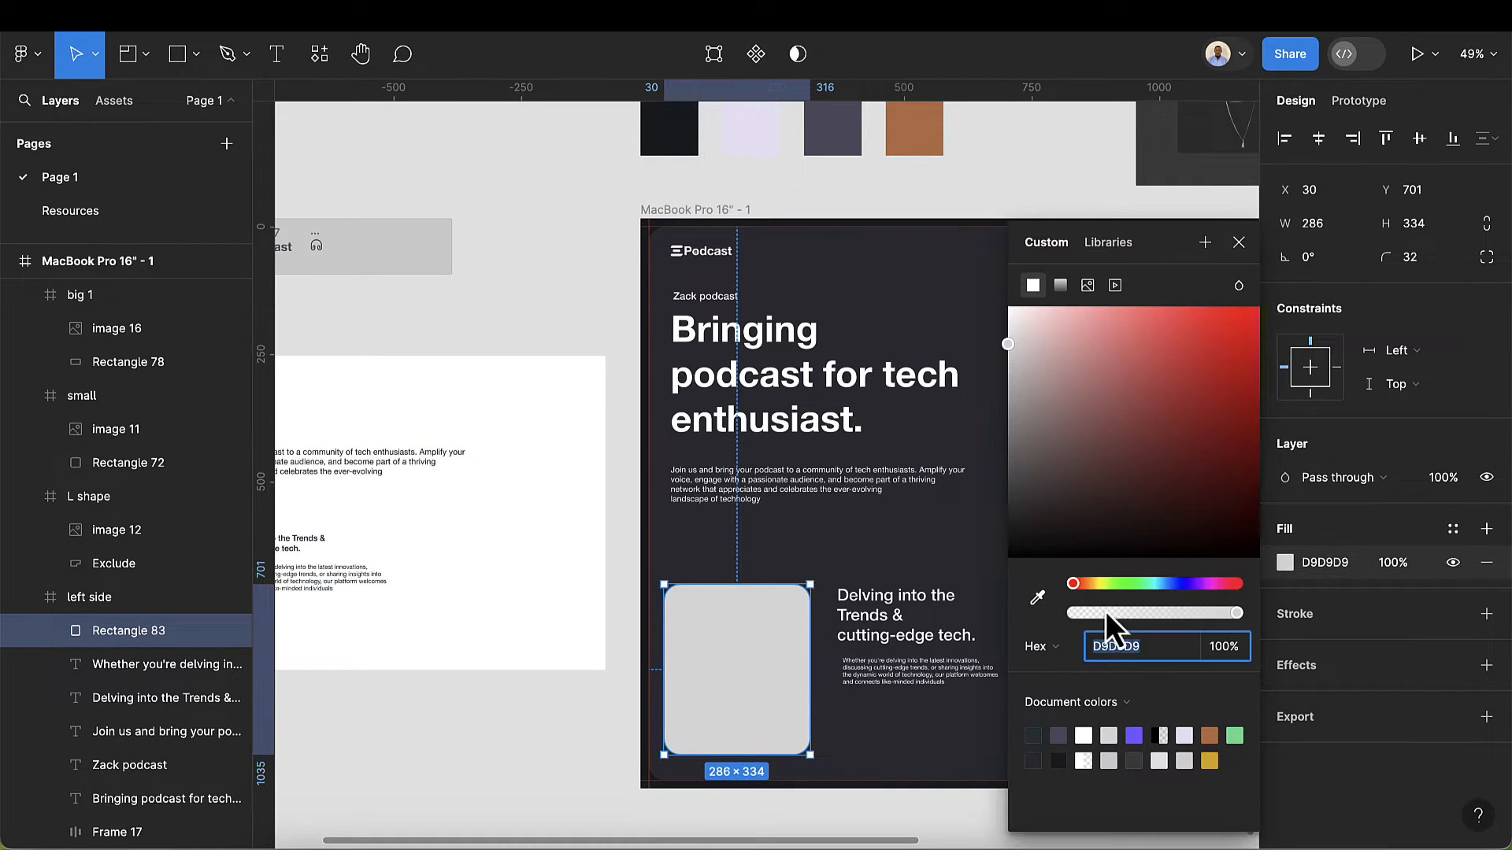
click(1084, 734)
click(1239, 242)
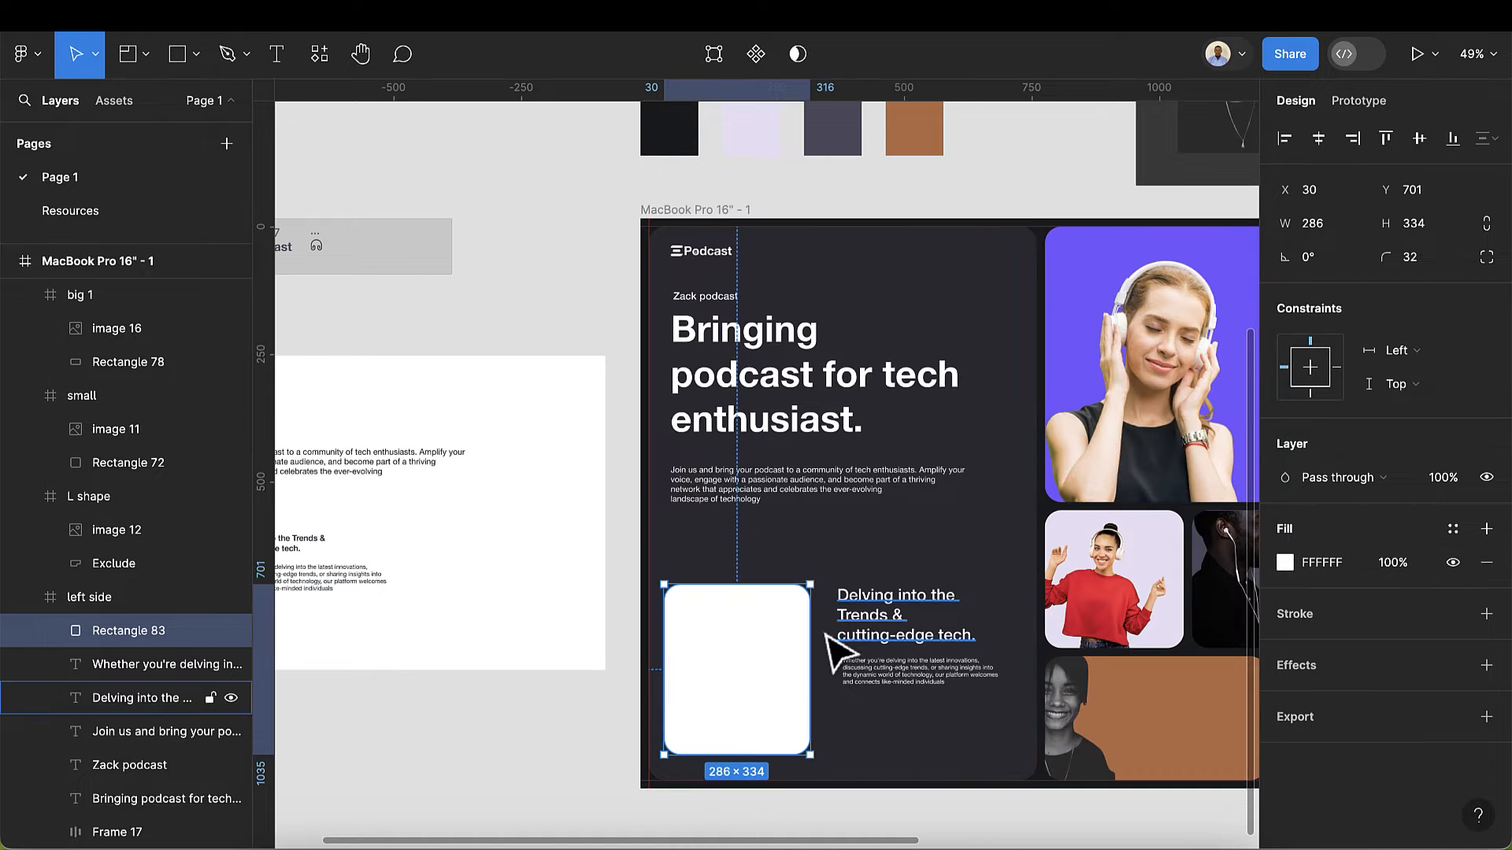
right_click(776, 673)
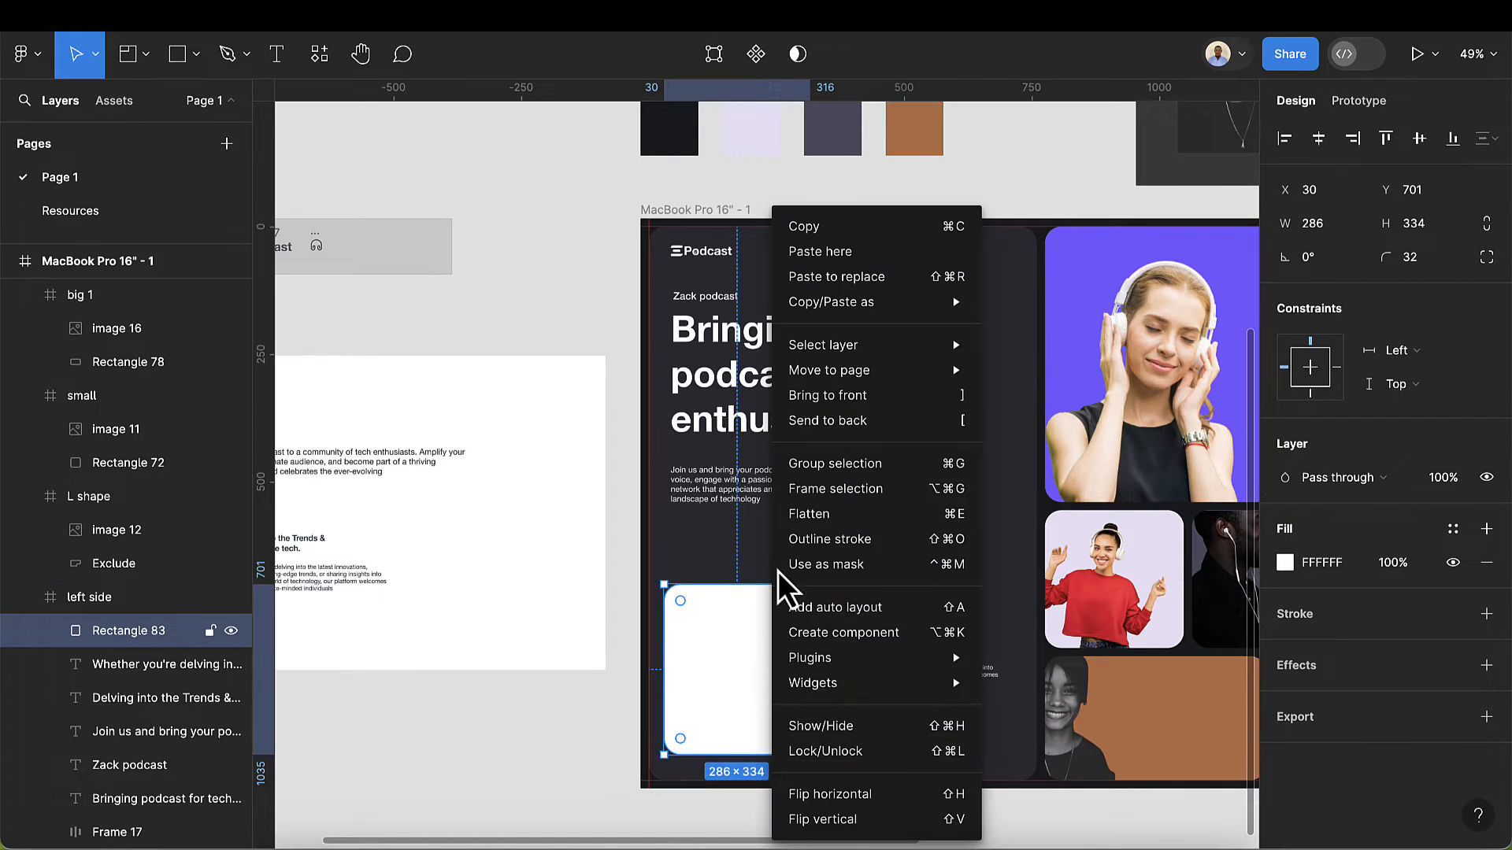
- Wrap the rectangle in a frame and paste the man's photo onto the white card
click(832, 488)
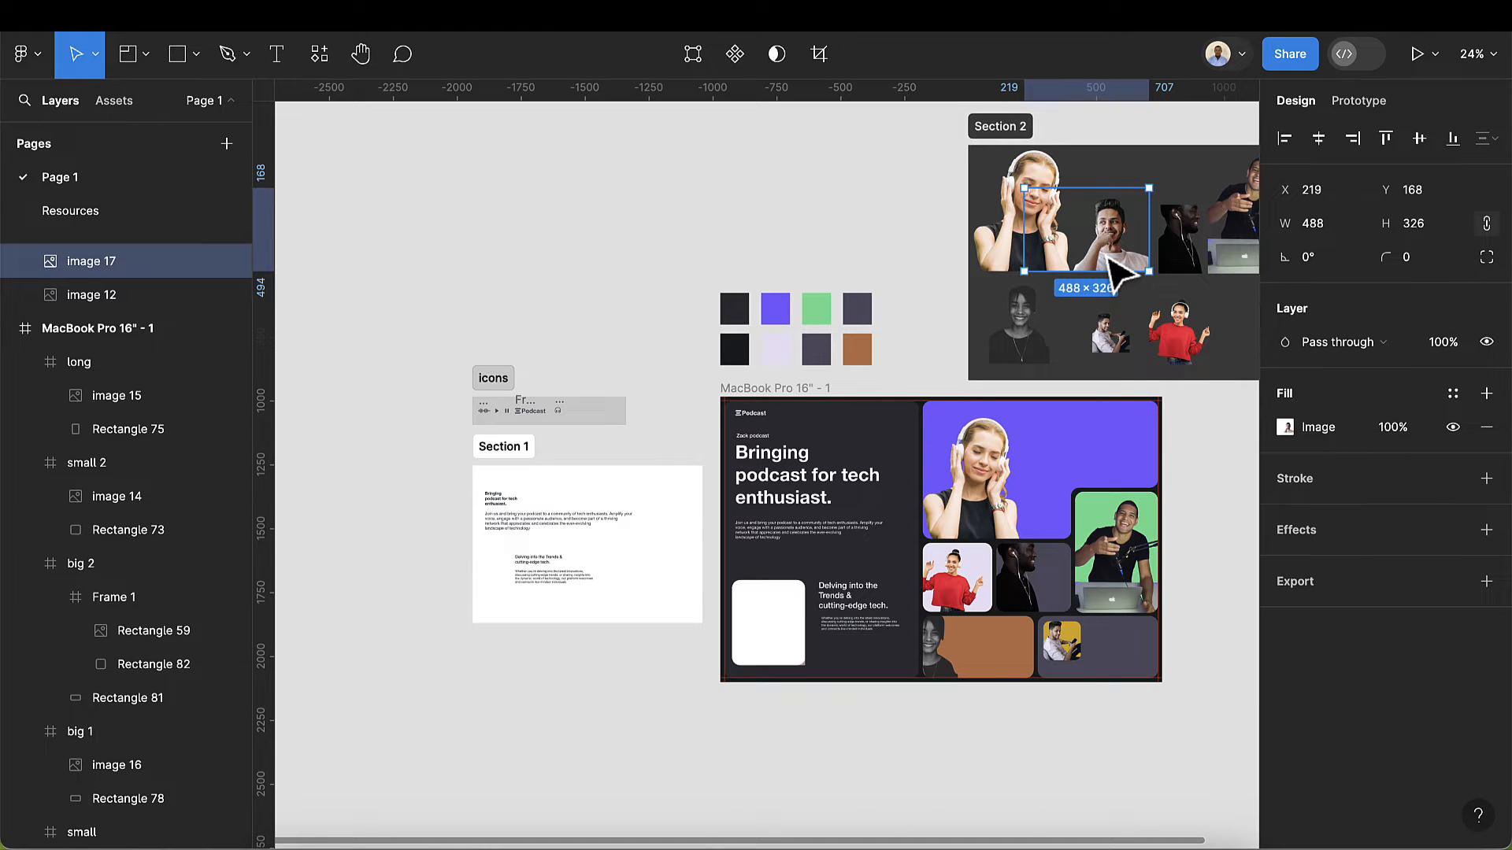
click(810, 645)
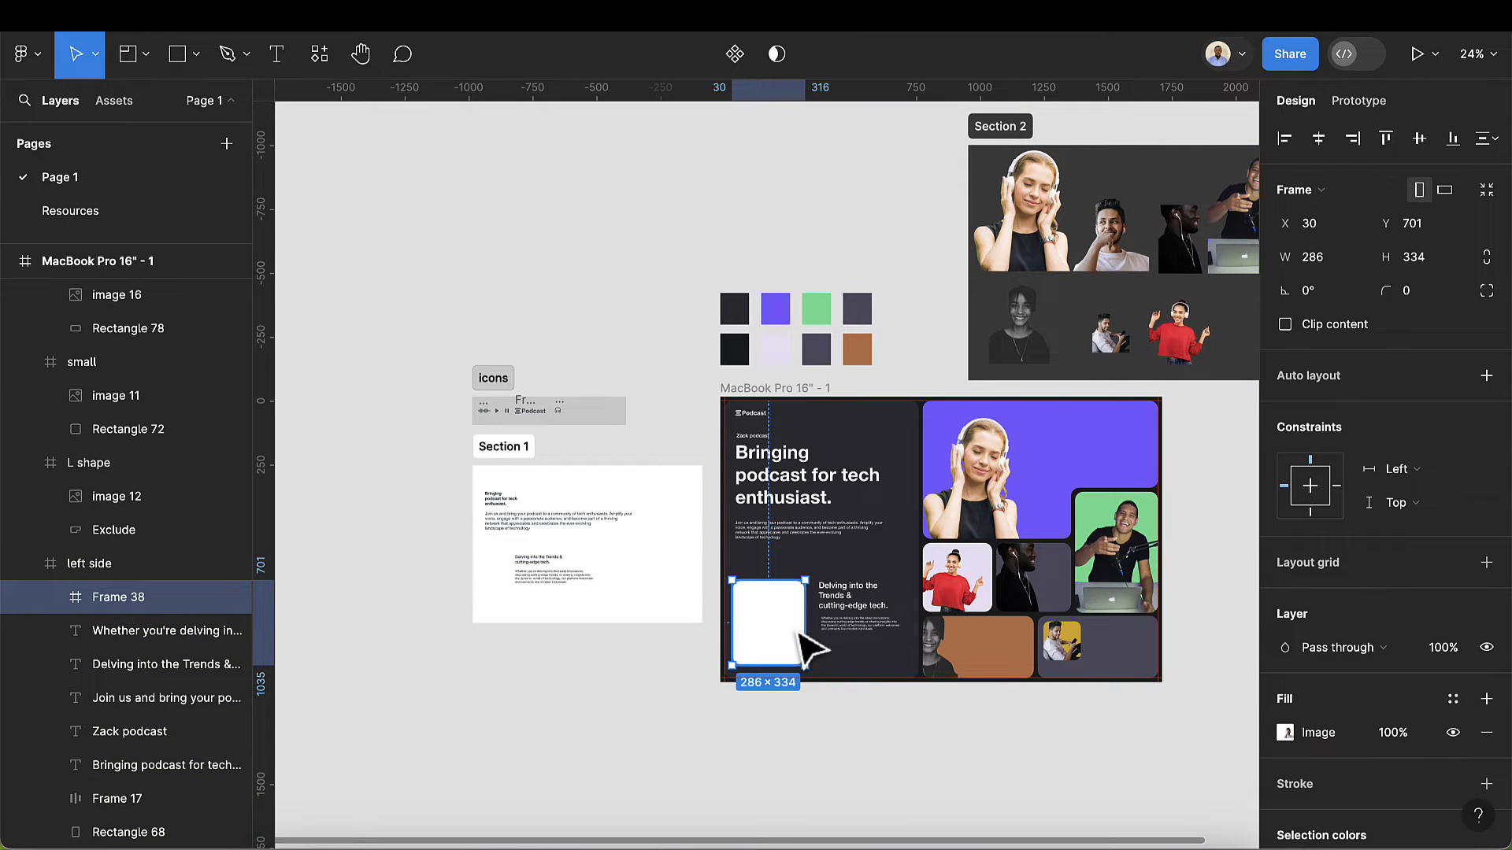
key(super+v)
scroll(793, 635, up, 2)
drag(879, 665, 770, 618)
scroll(770, 618, up, 4)
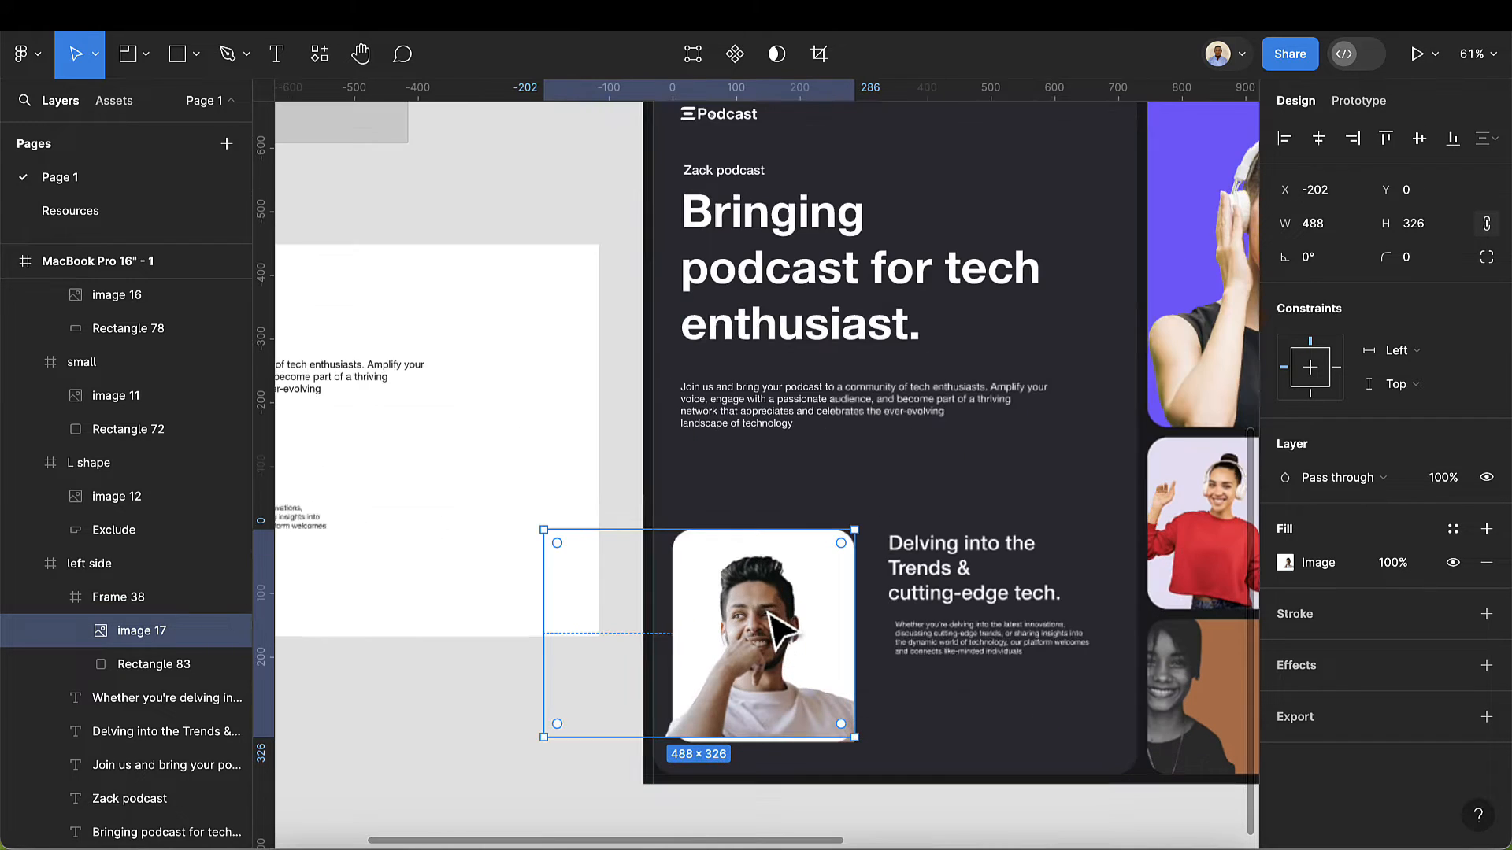
- Turn on Clip content for the card frame and give it a 32 corner radius
click(126, 603)
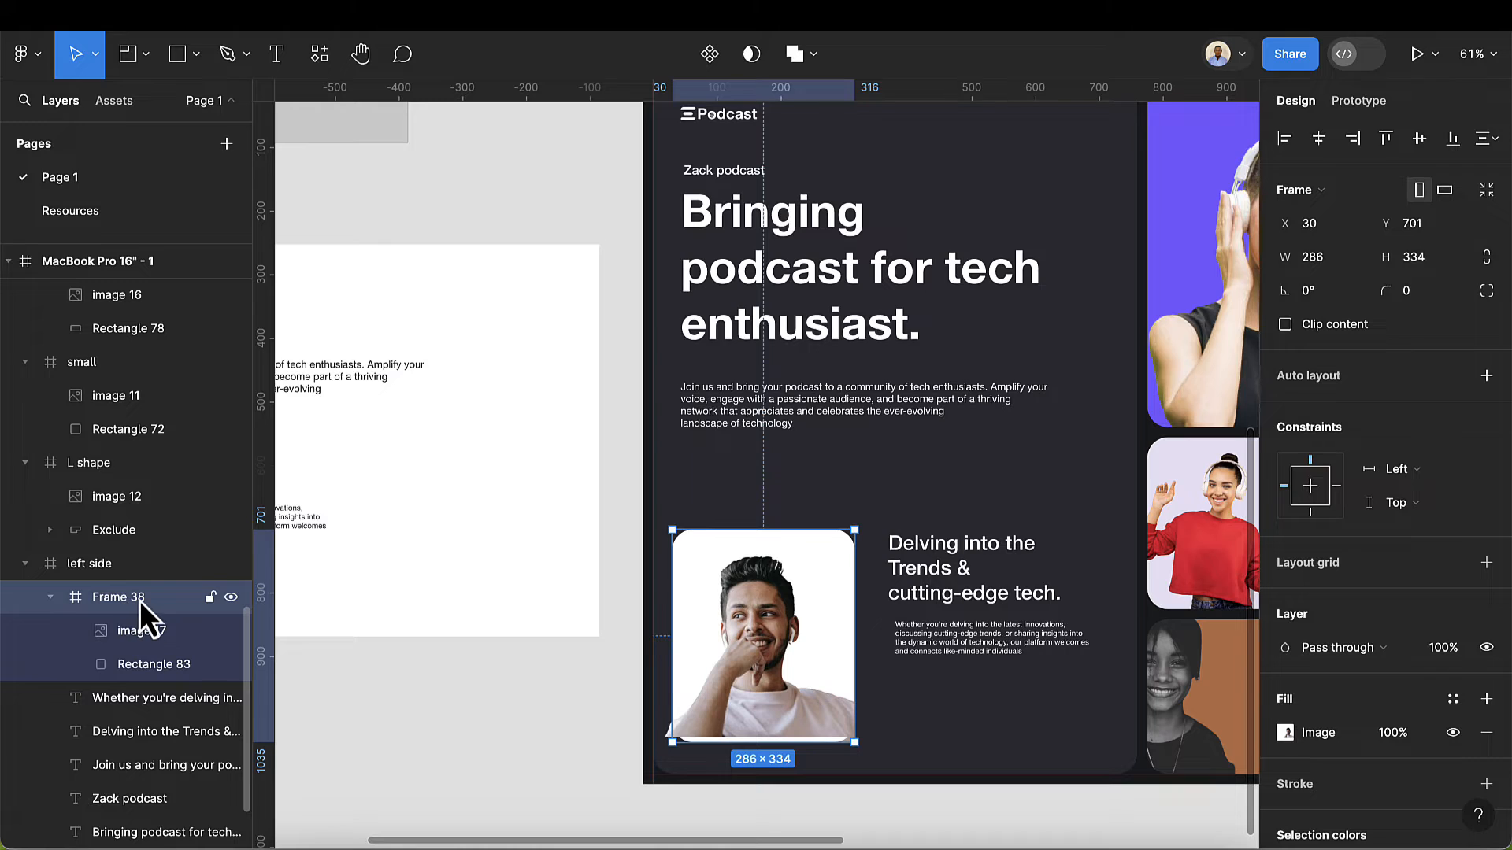
click(1285, 329)
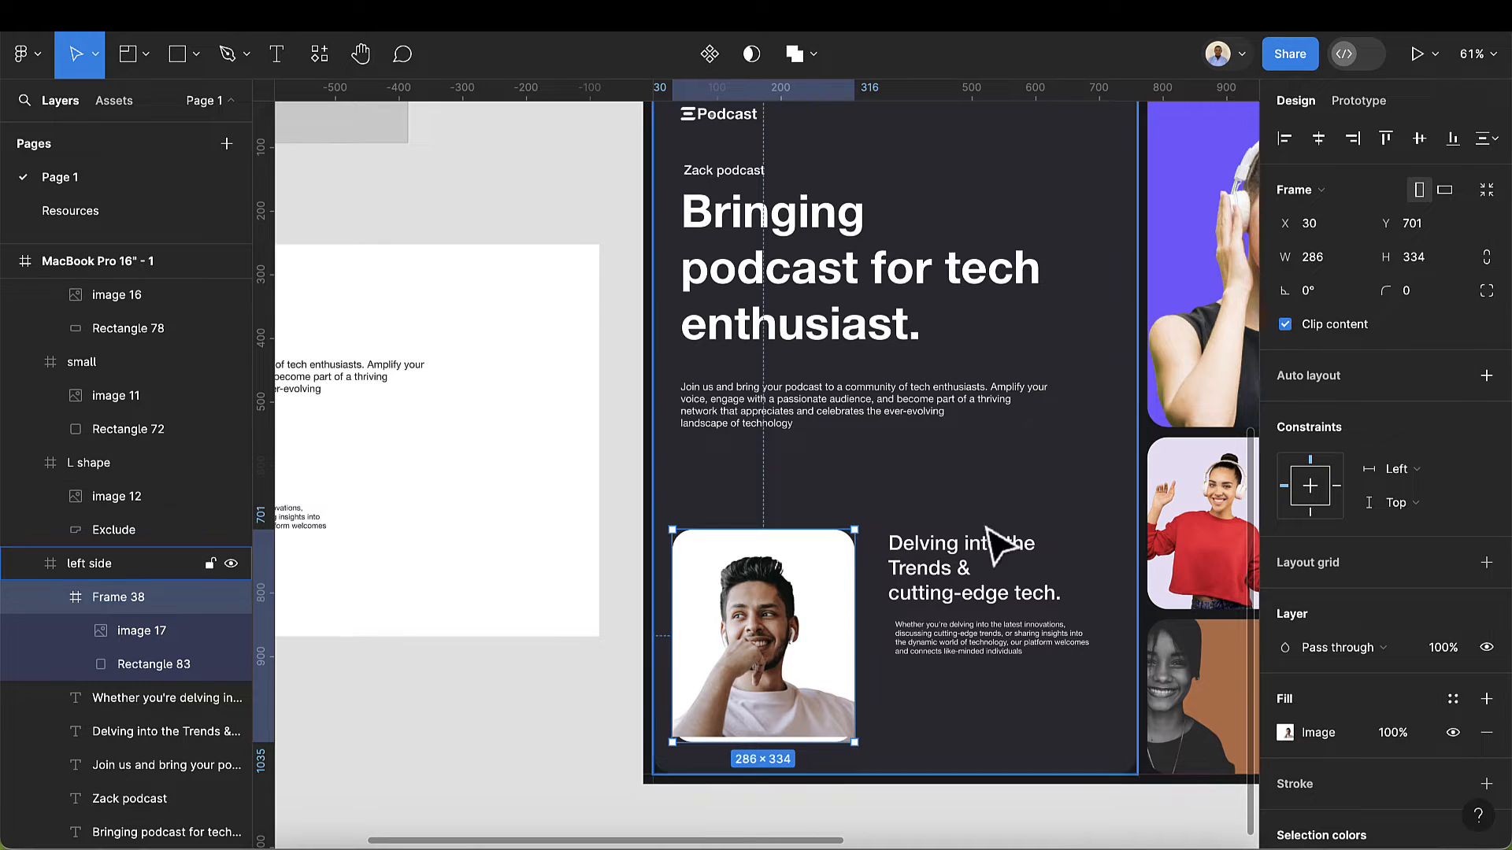
double_click(791, 693)
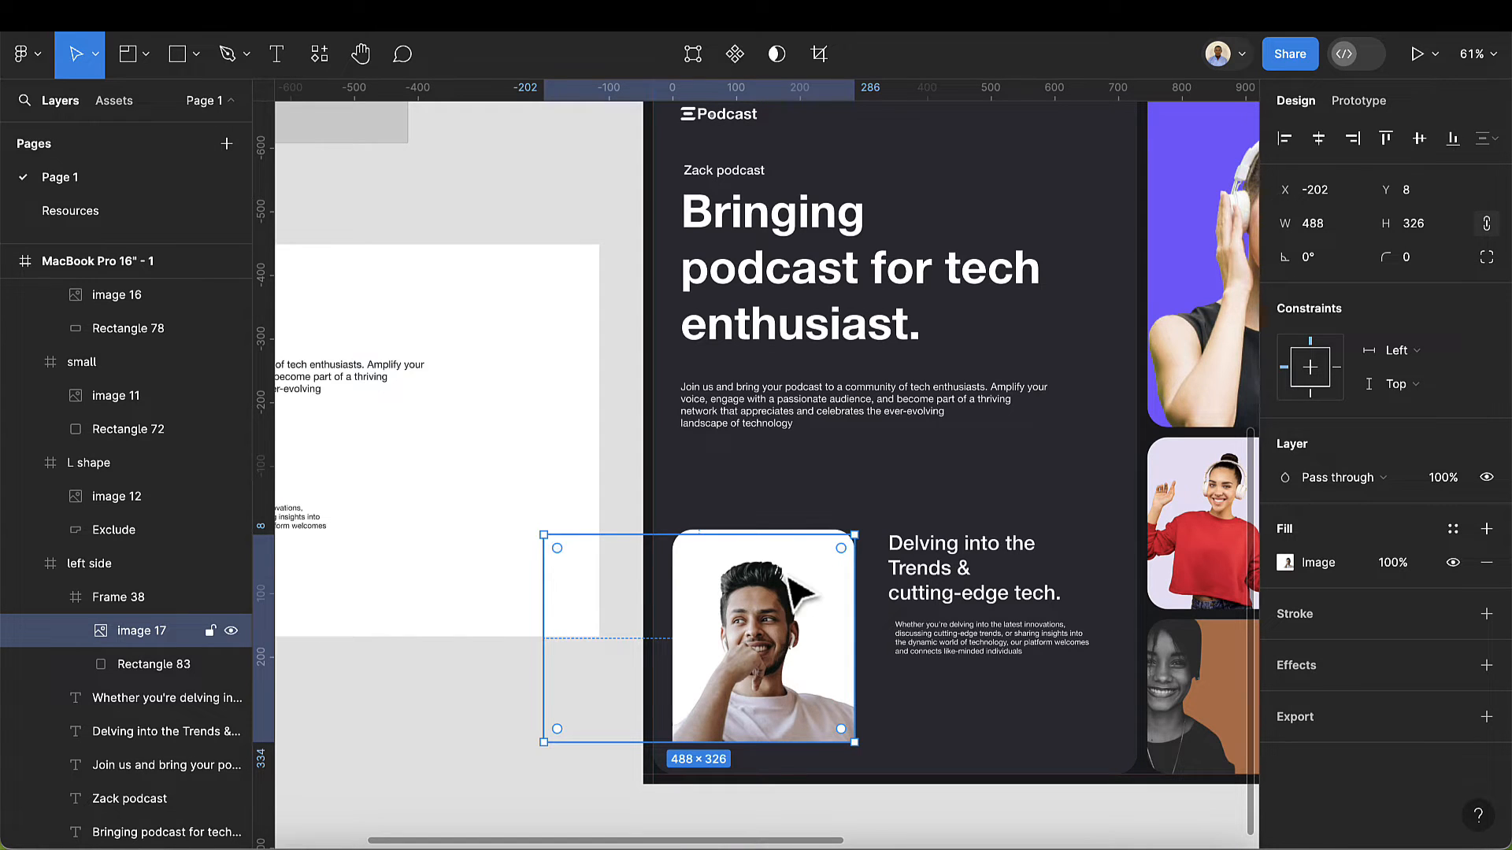
click(801, 477)
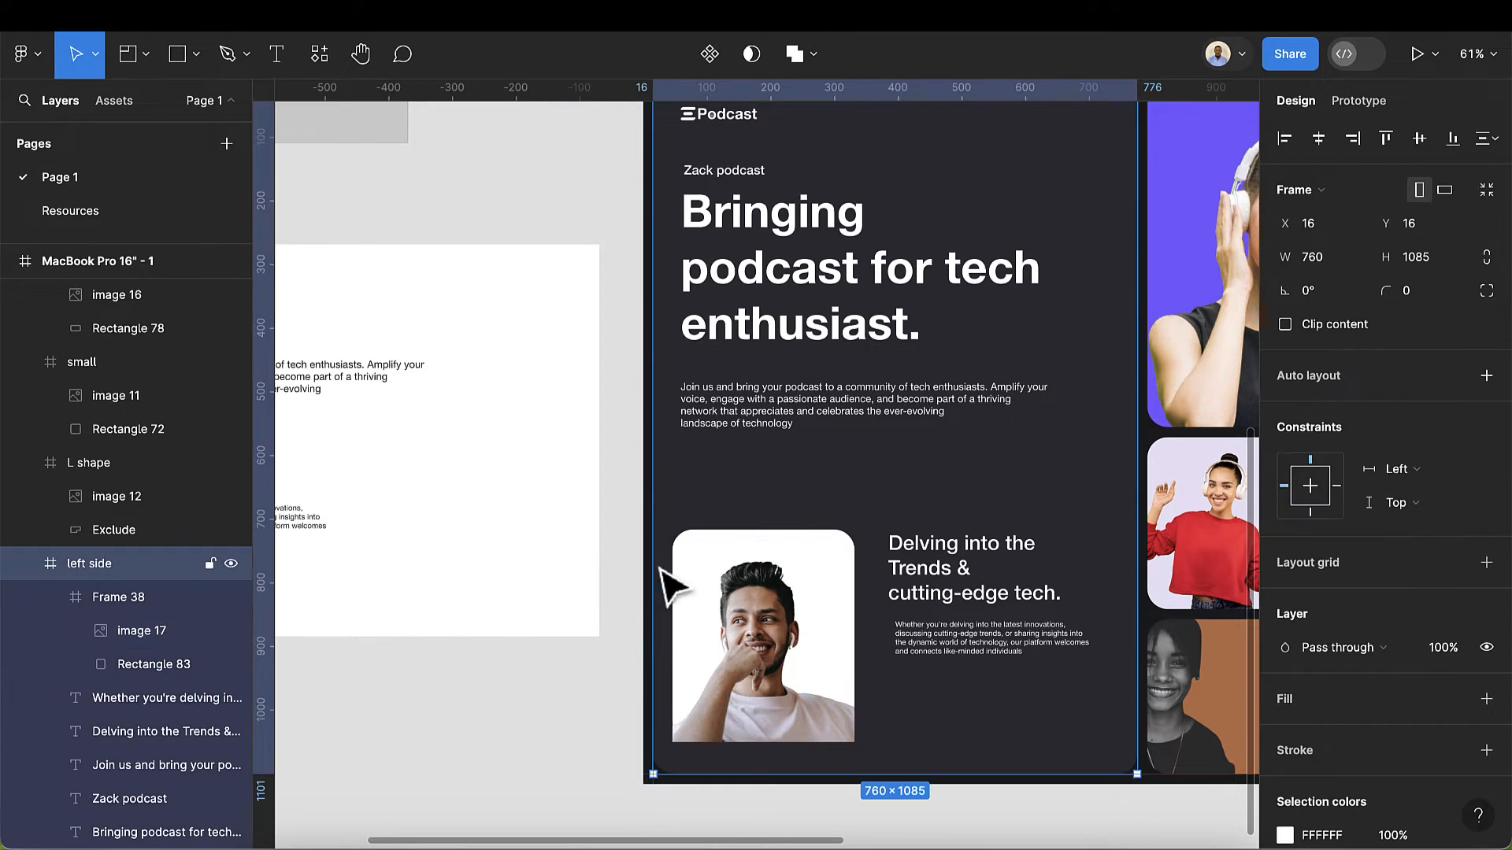
click(780, 571)
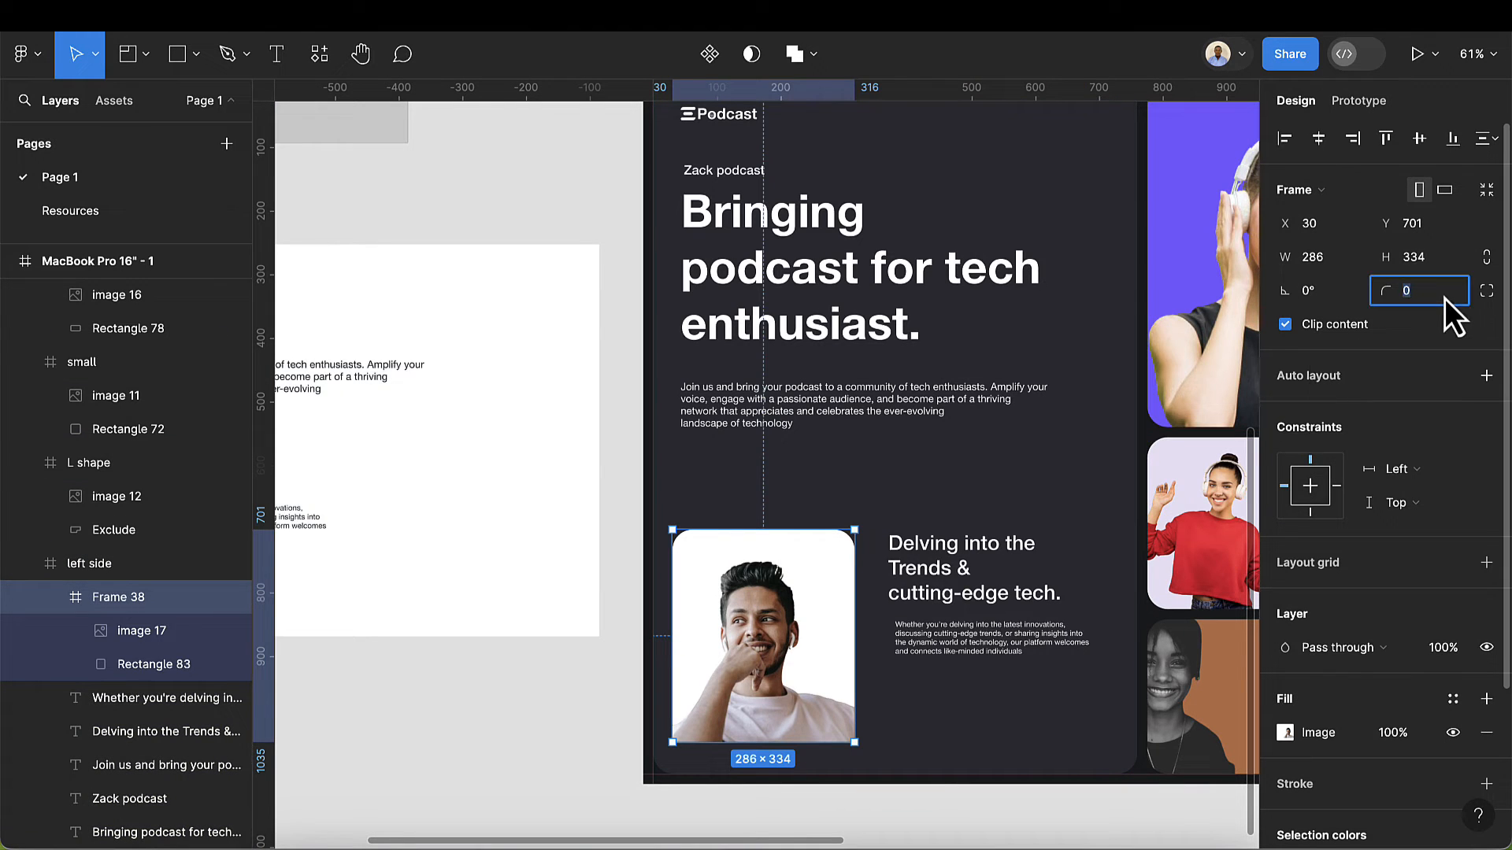
text(32)
key(Return)
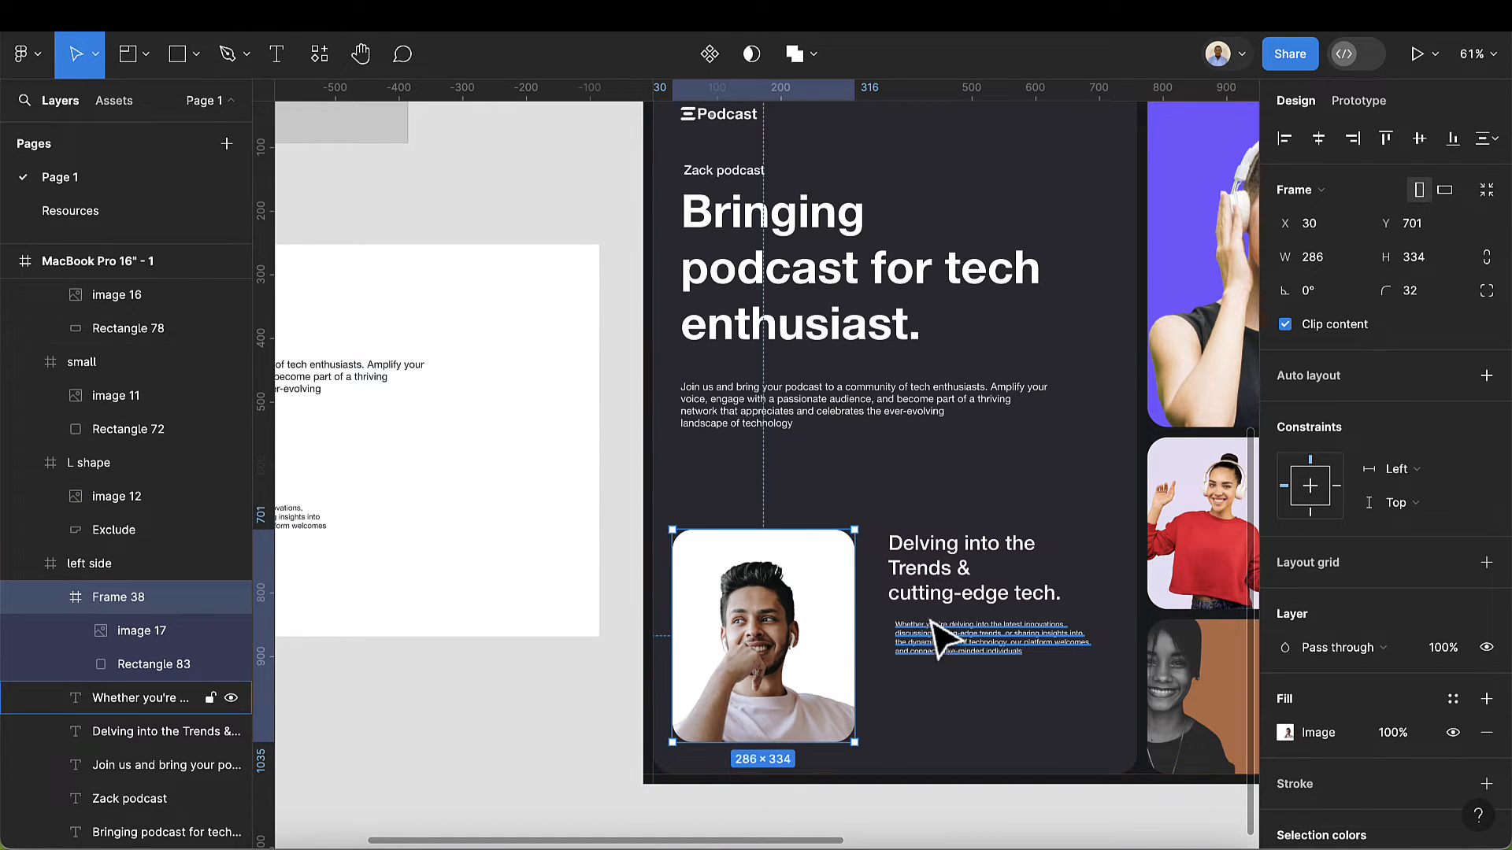
scroll(947, 651, down, 1)
scroll(947, 651, down, 1)
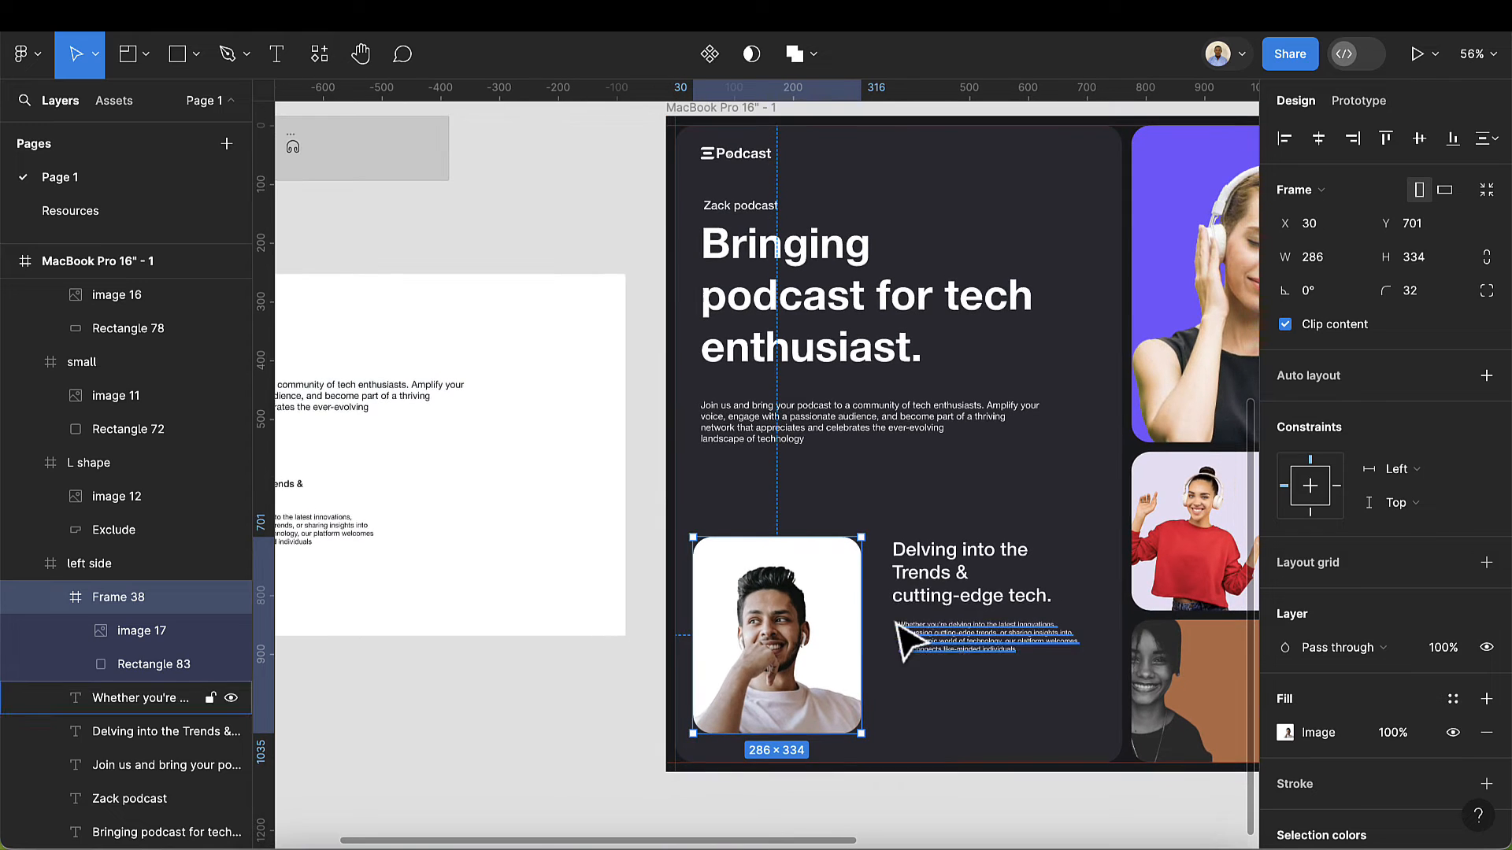
scroll(930, 559, down, 3)
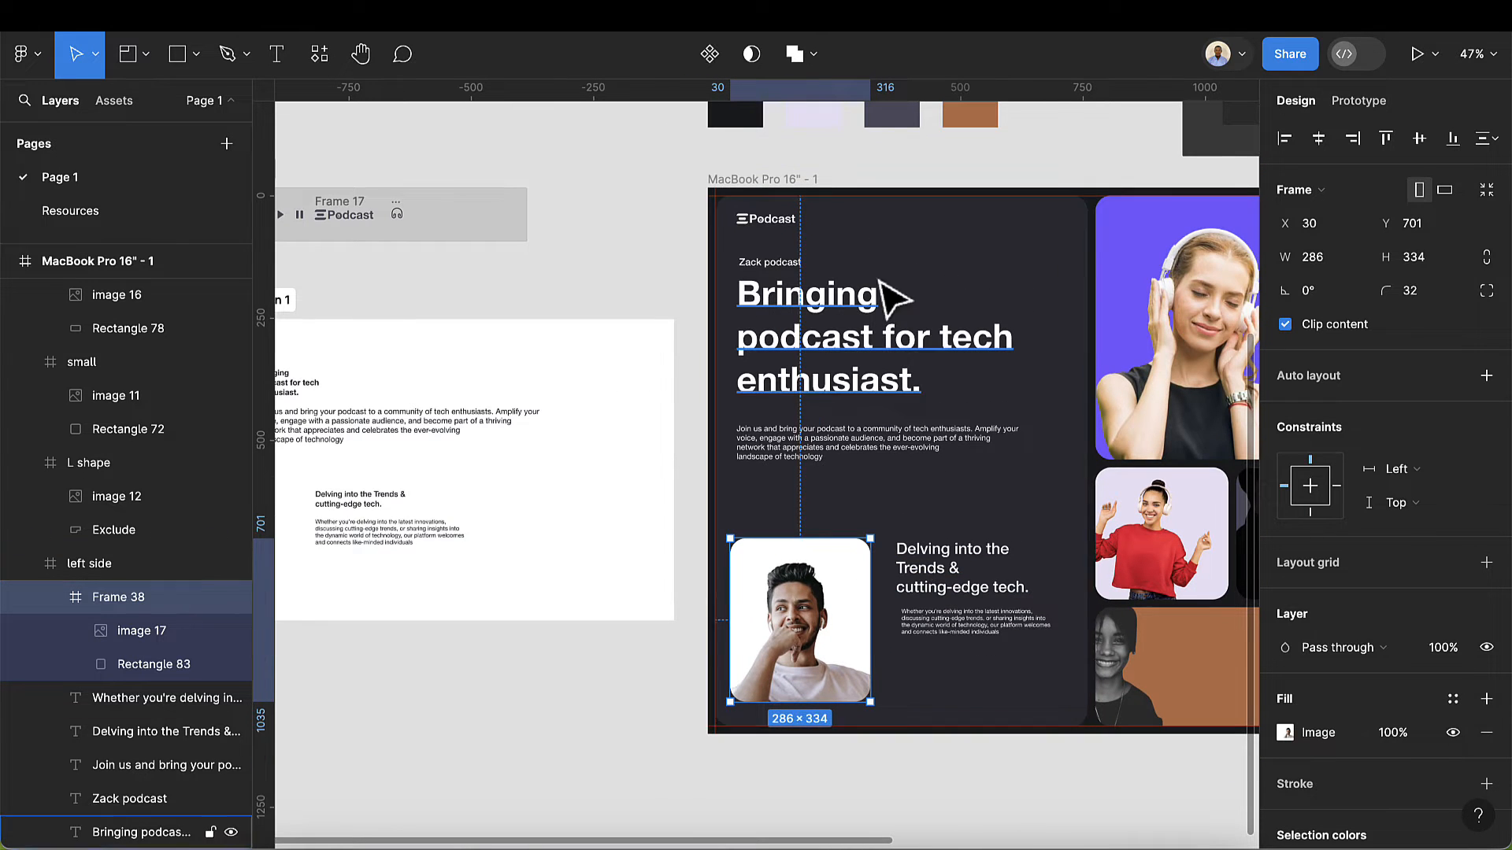
- Move Section 1 further left on the canvas
click(511, 413)
scroll(482, 364, down, 2)
scroll(493, 361, left, 2)
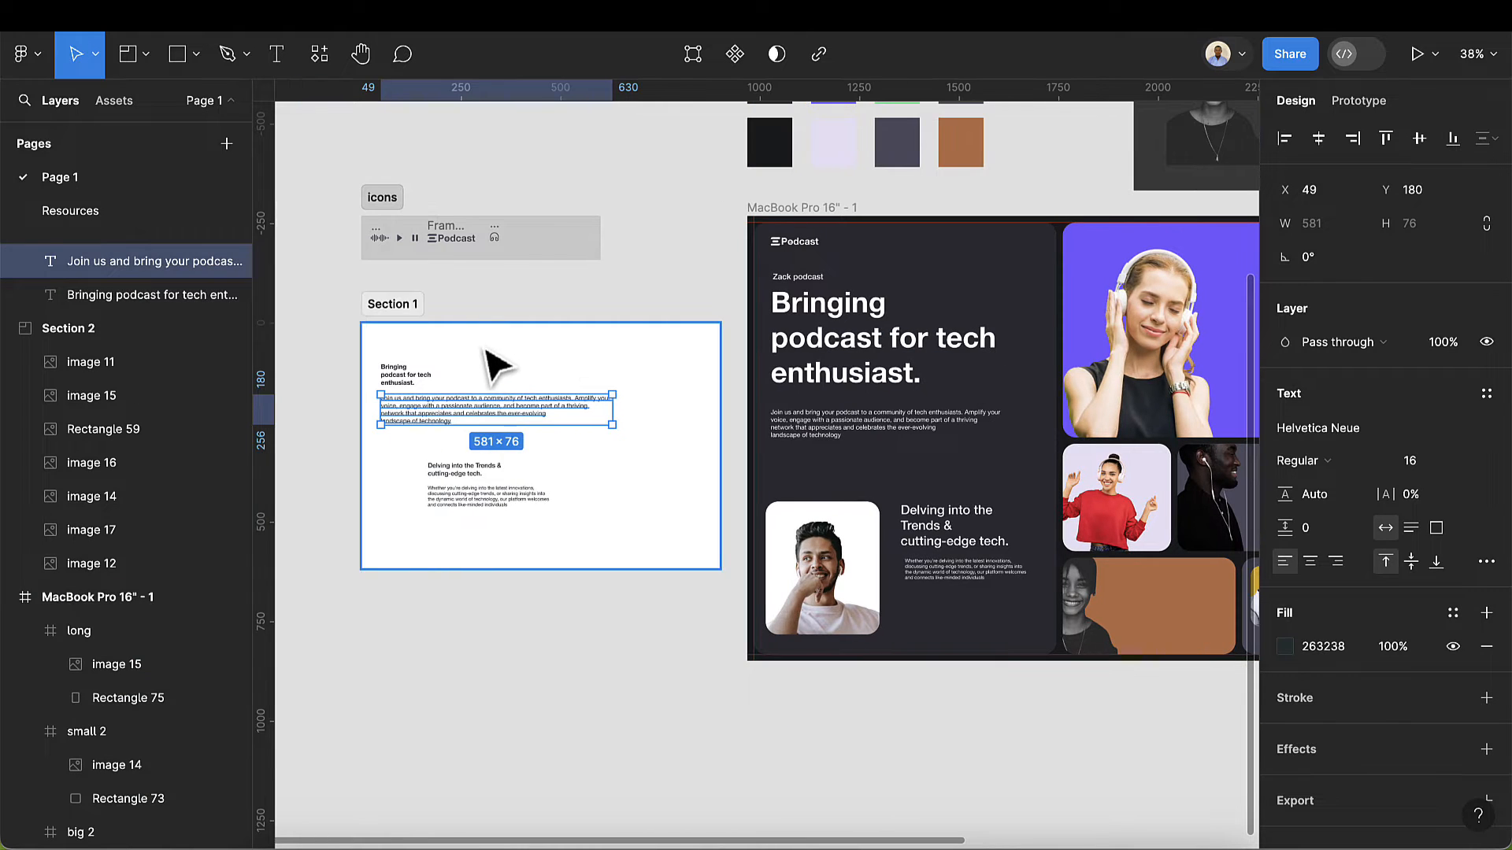
click(403, 312)
drag(476, 361, 300, 354)
scroll(719, 367, up, 3)
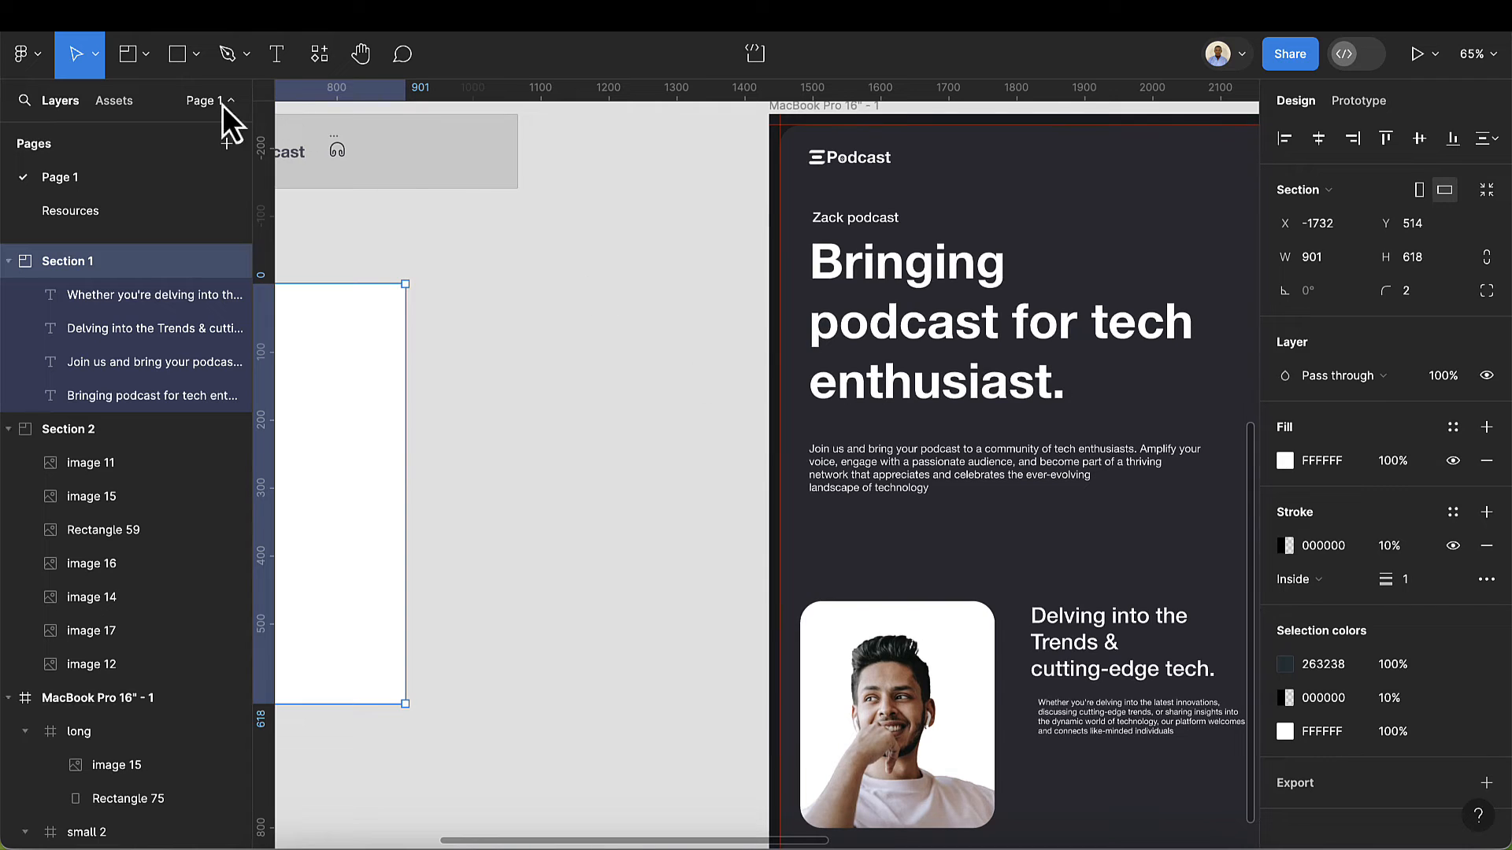
- Add a Medium-weight 'Browse' text on the canvas and wrap it in auto layout
click(287, 64)
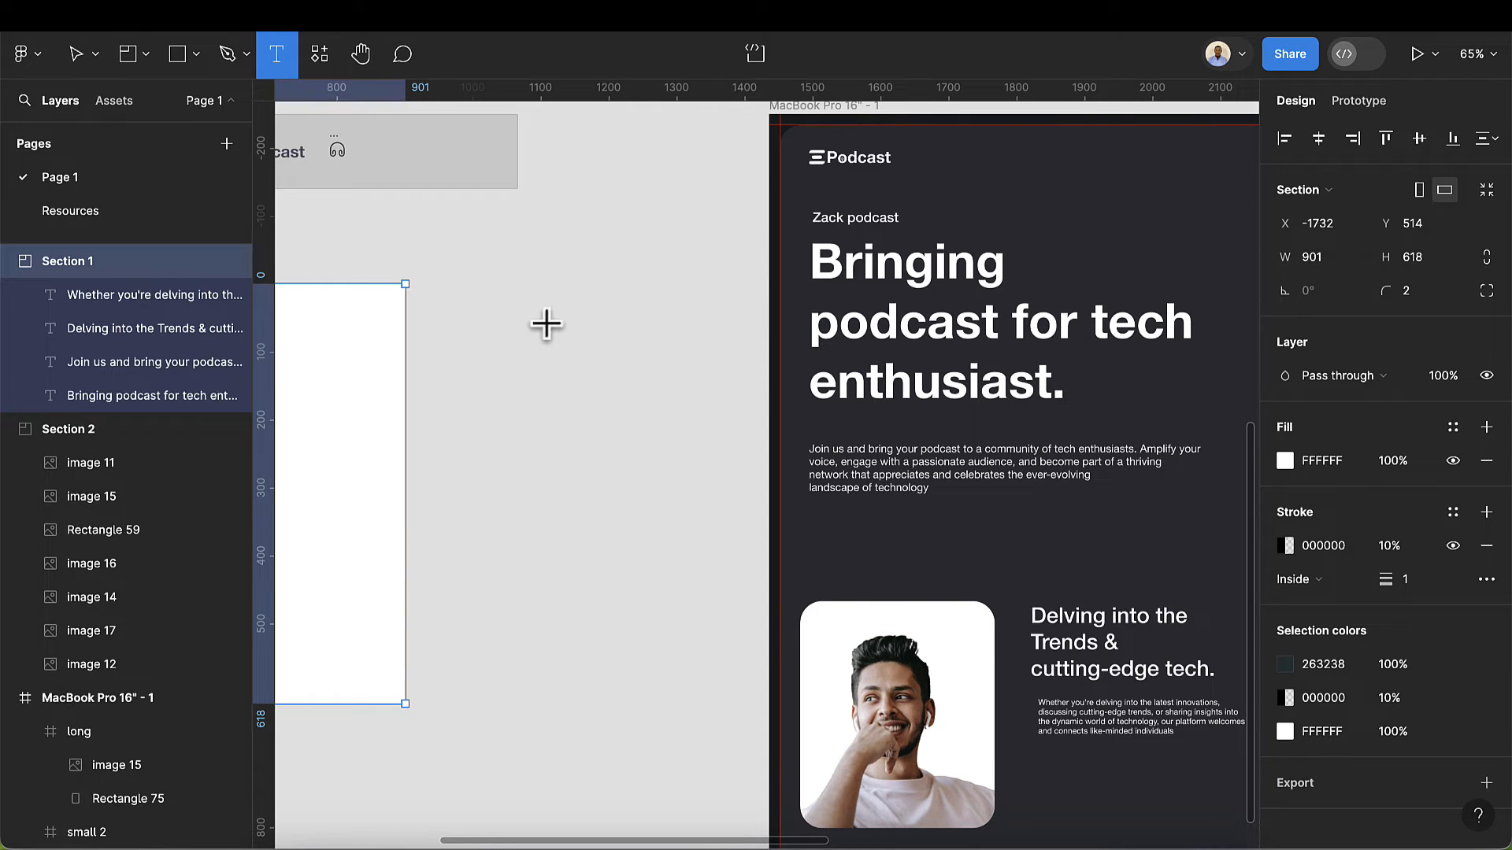
scroll(551, 326, up, 2)
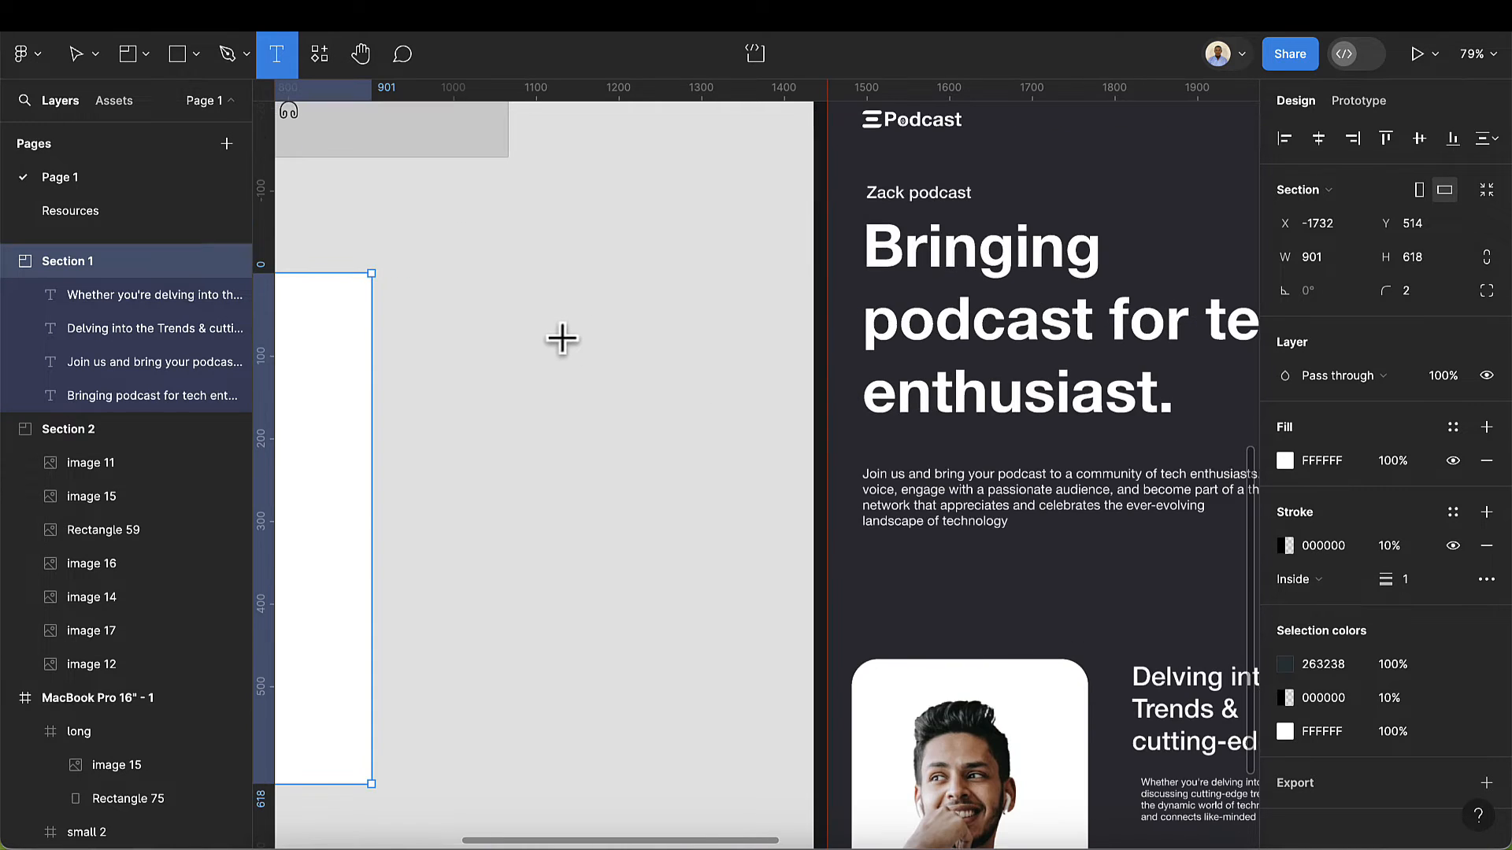
click(548, 409)
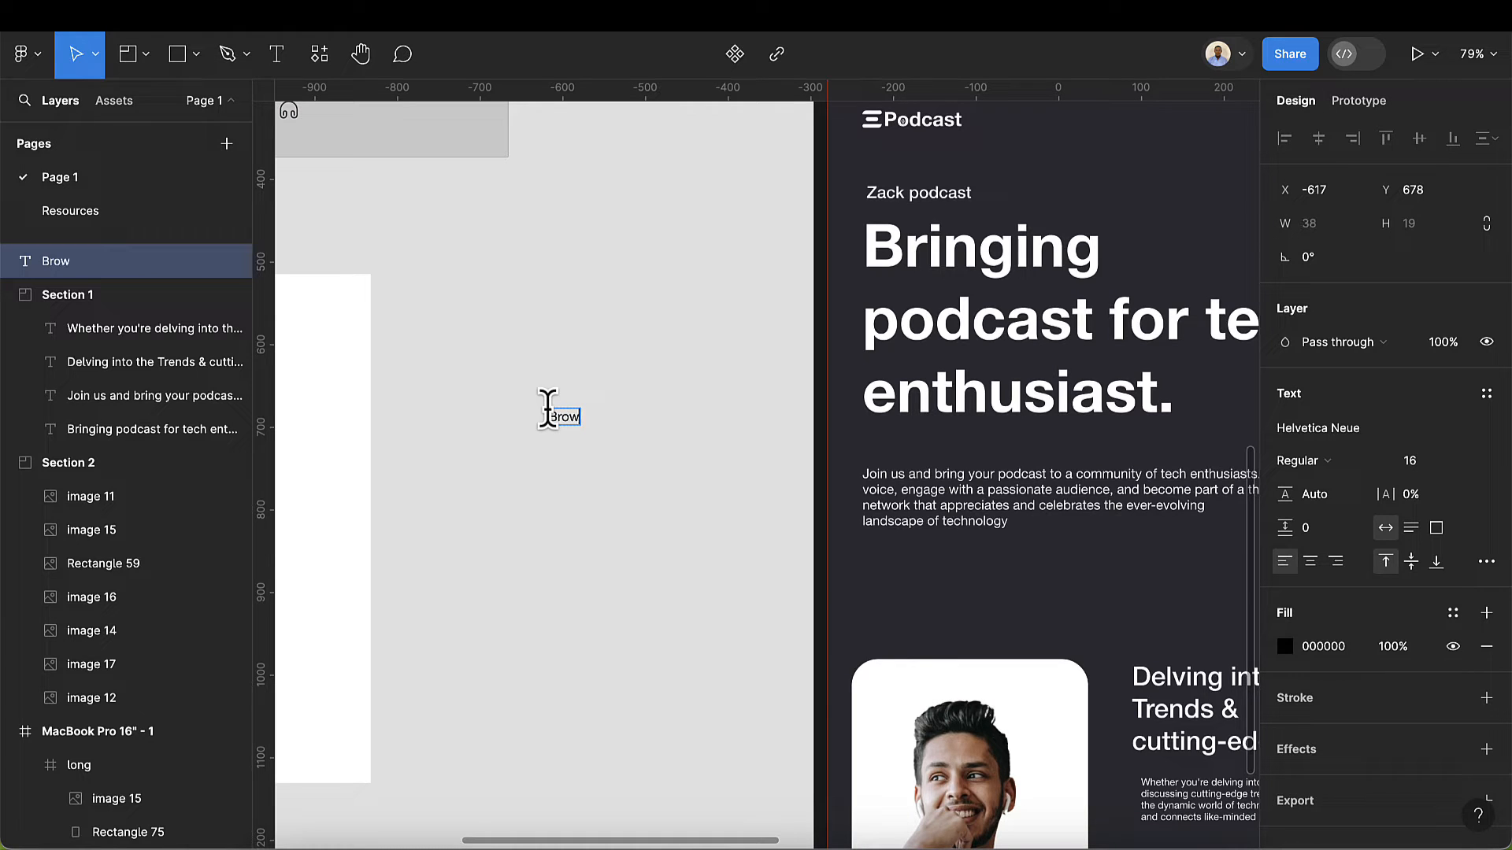
key(Escape)
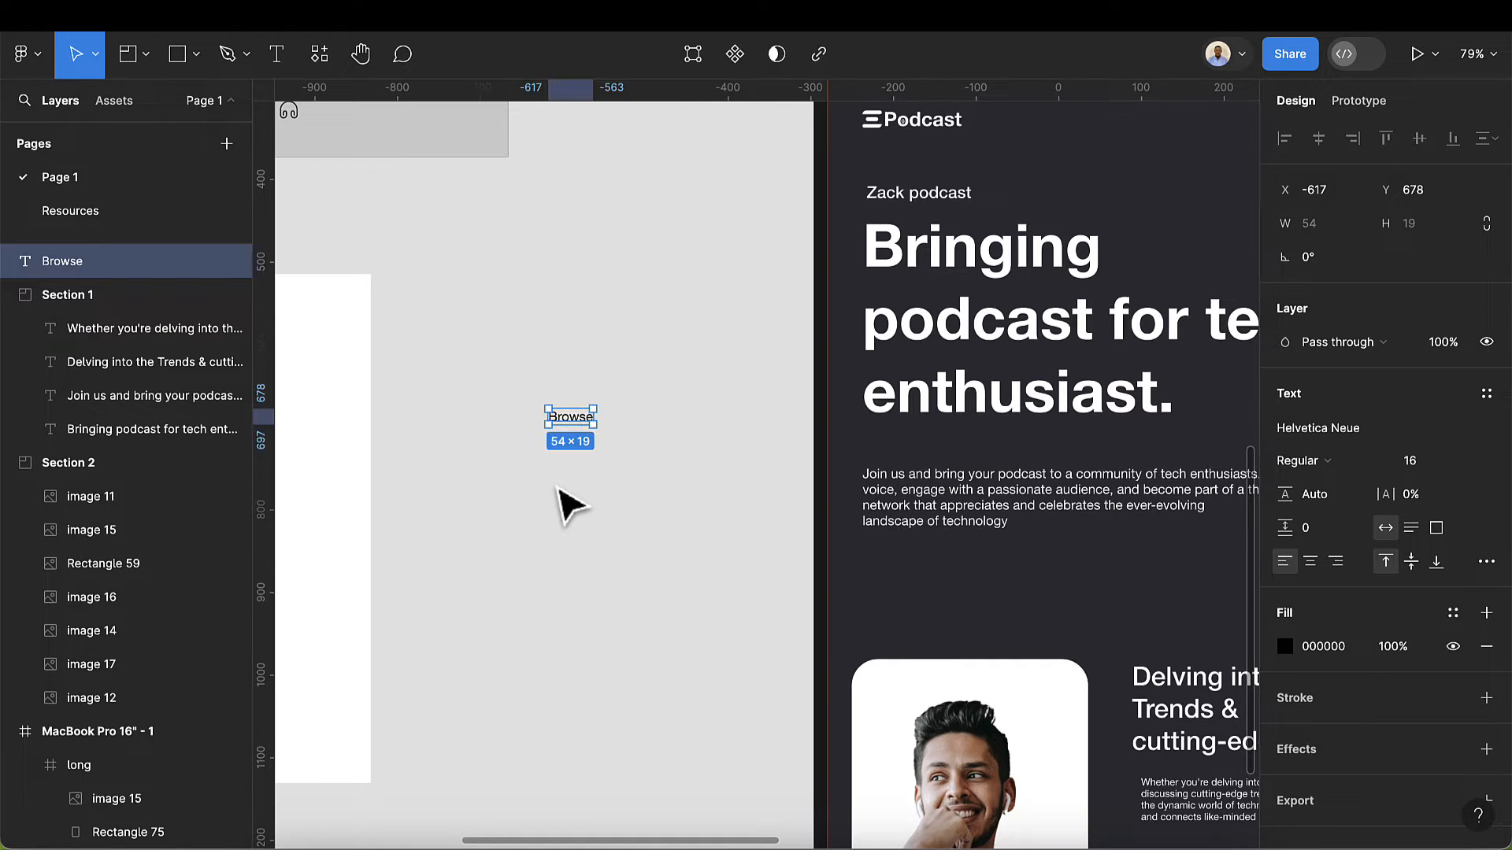
click(1354, 472)
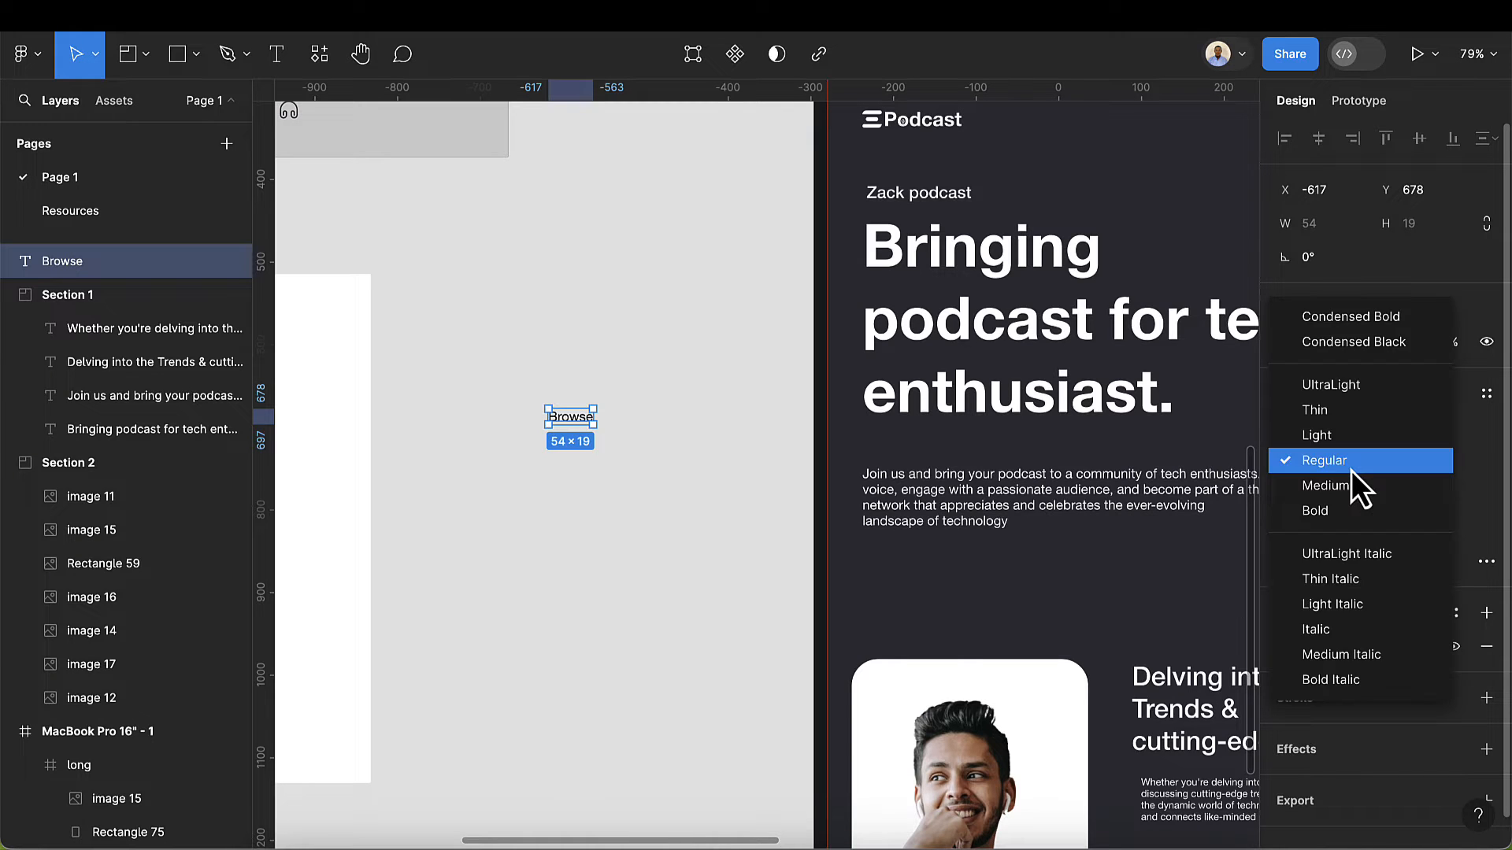
click(1353, 483)
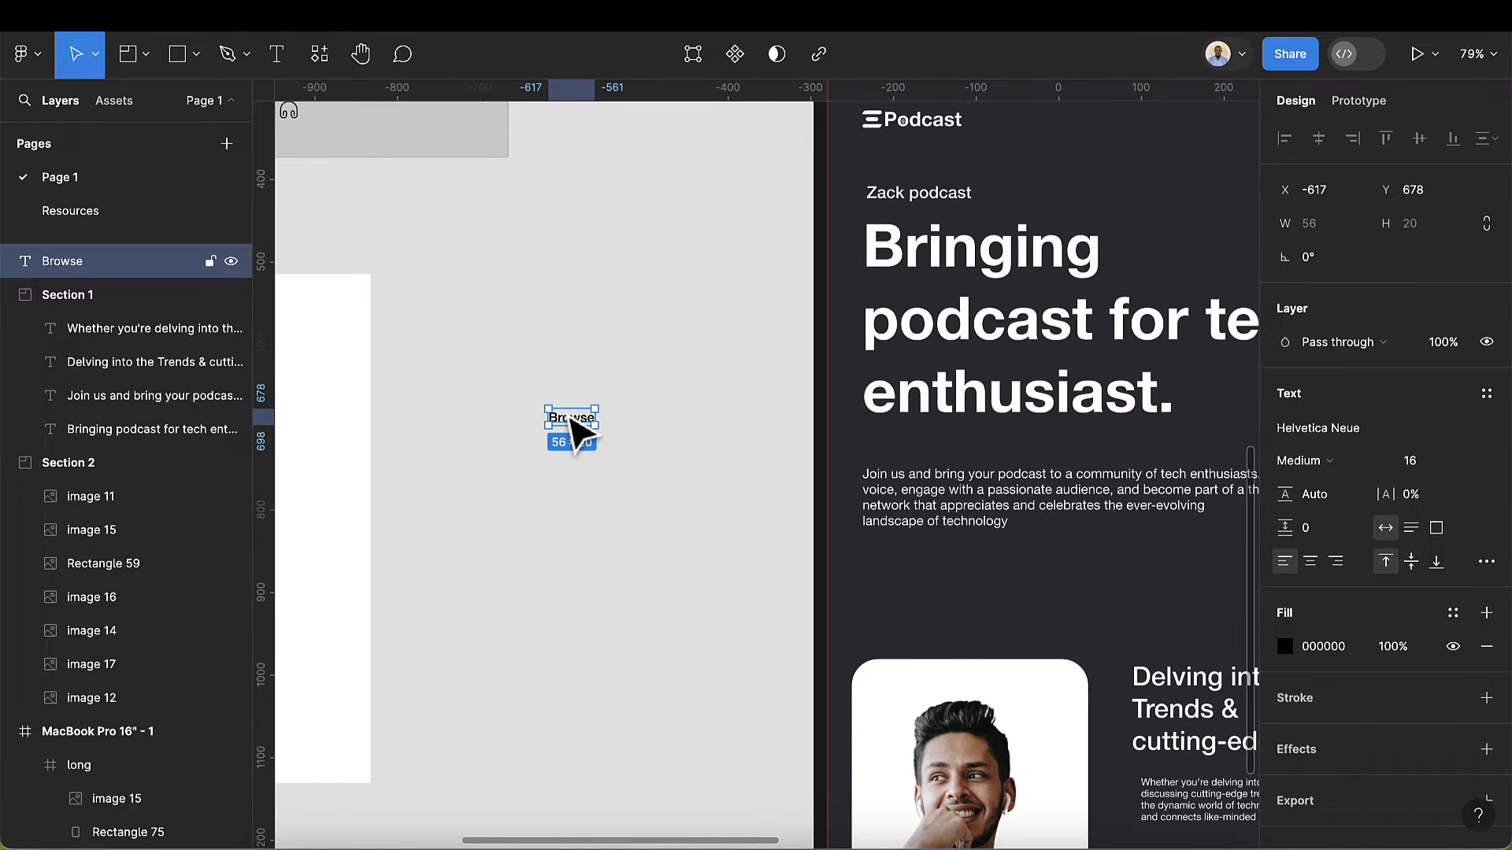
scroll(581, 431, up, 5)
key(shift+a)
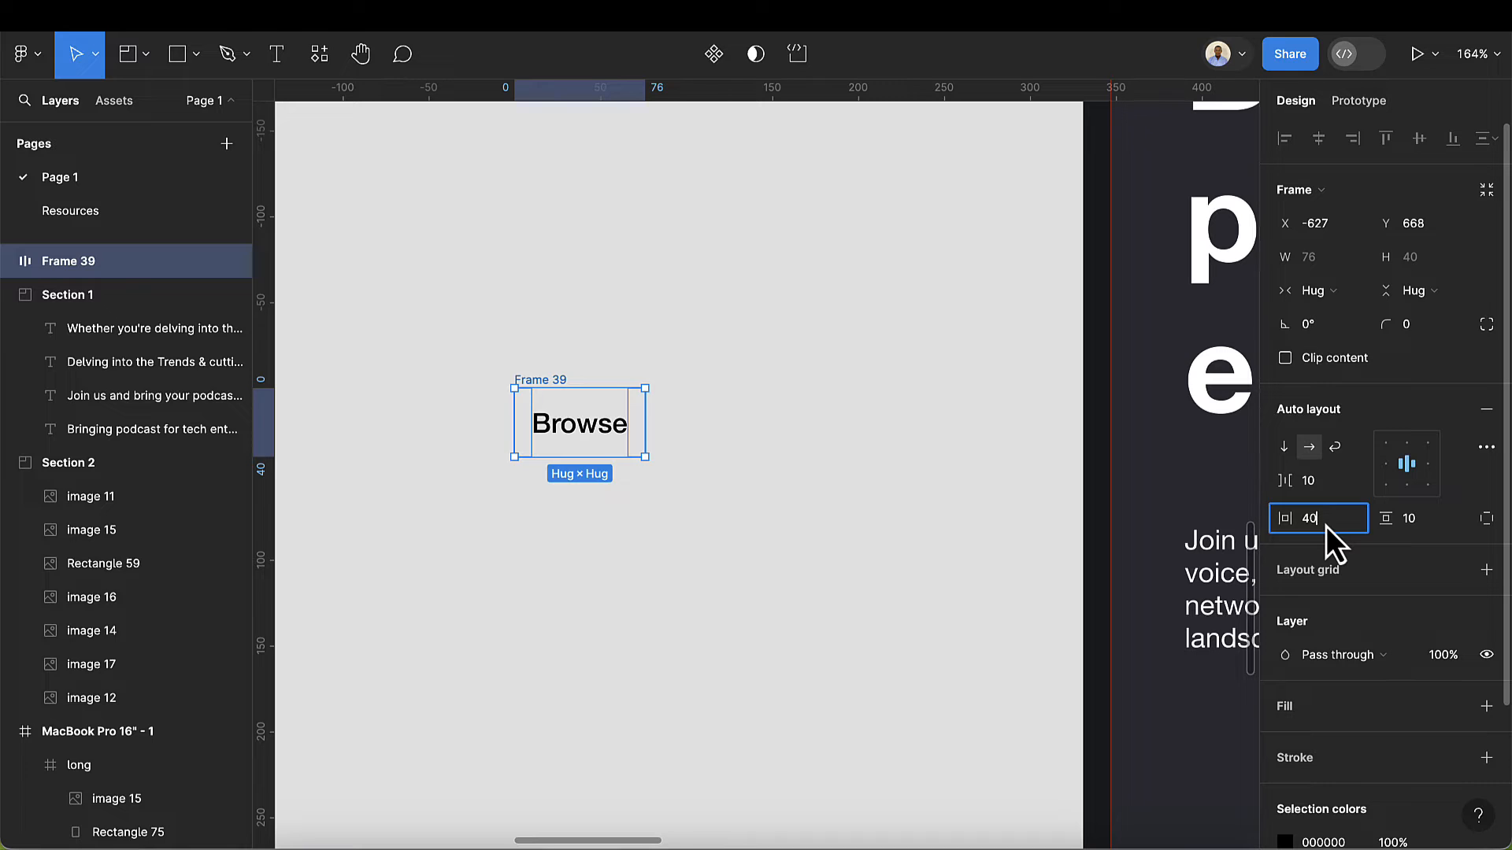
- Set the Browse frame's padding to 40 horizontal and 14 vertical
key(Return)
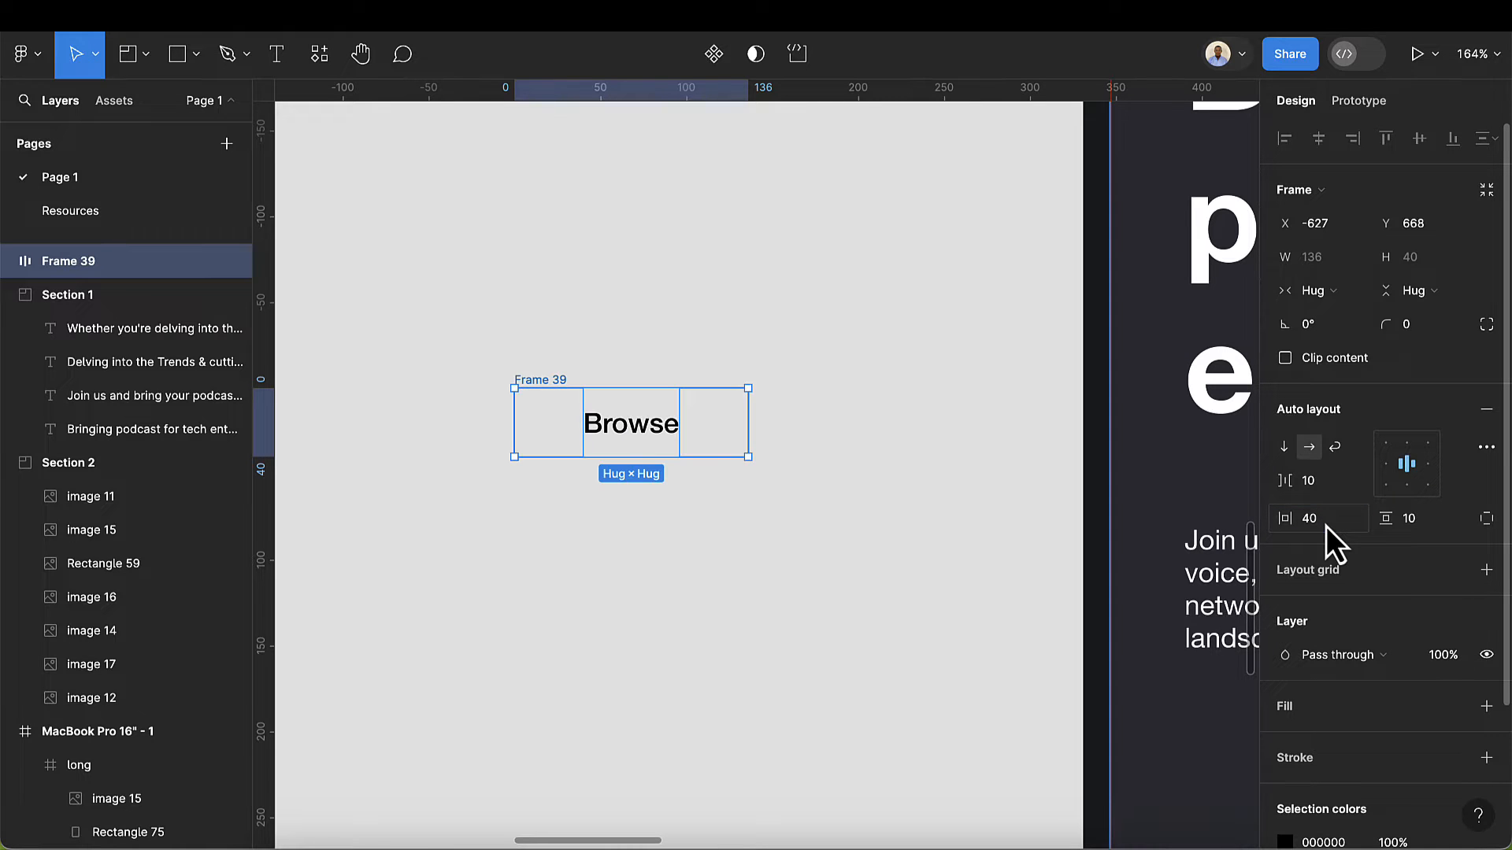
click(1412, 510)
text(16)
key(Return)
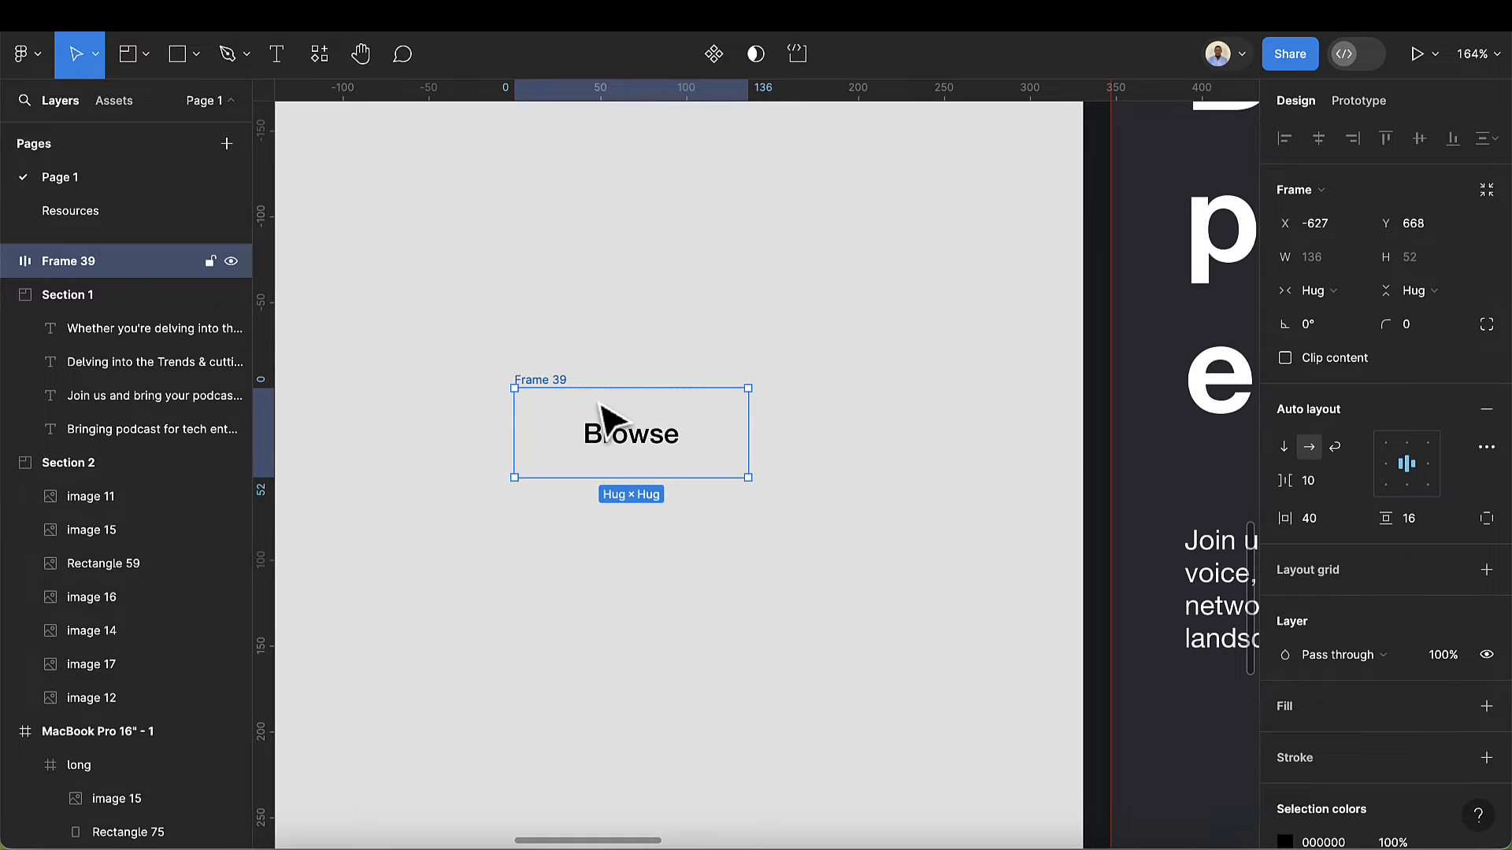
click(1430, 523)
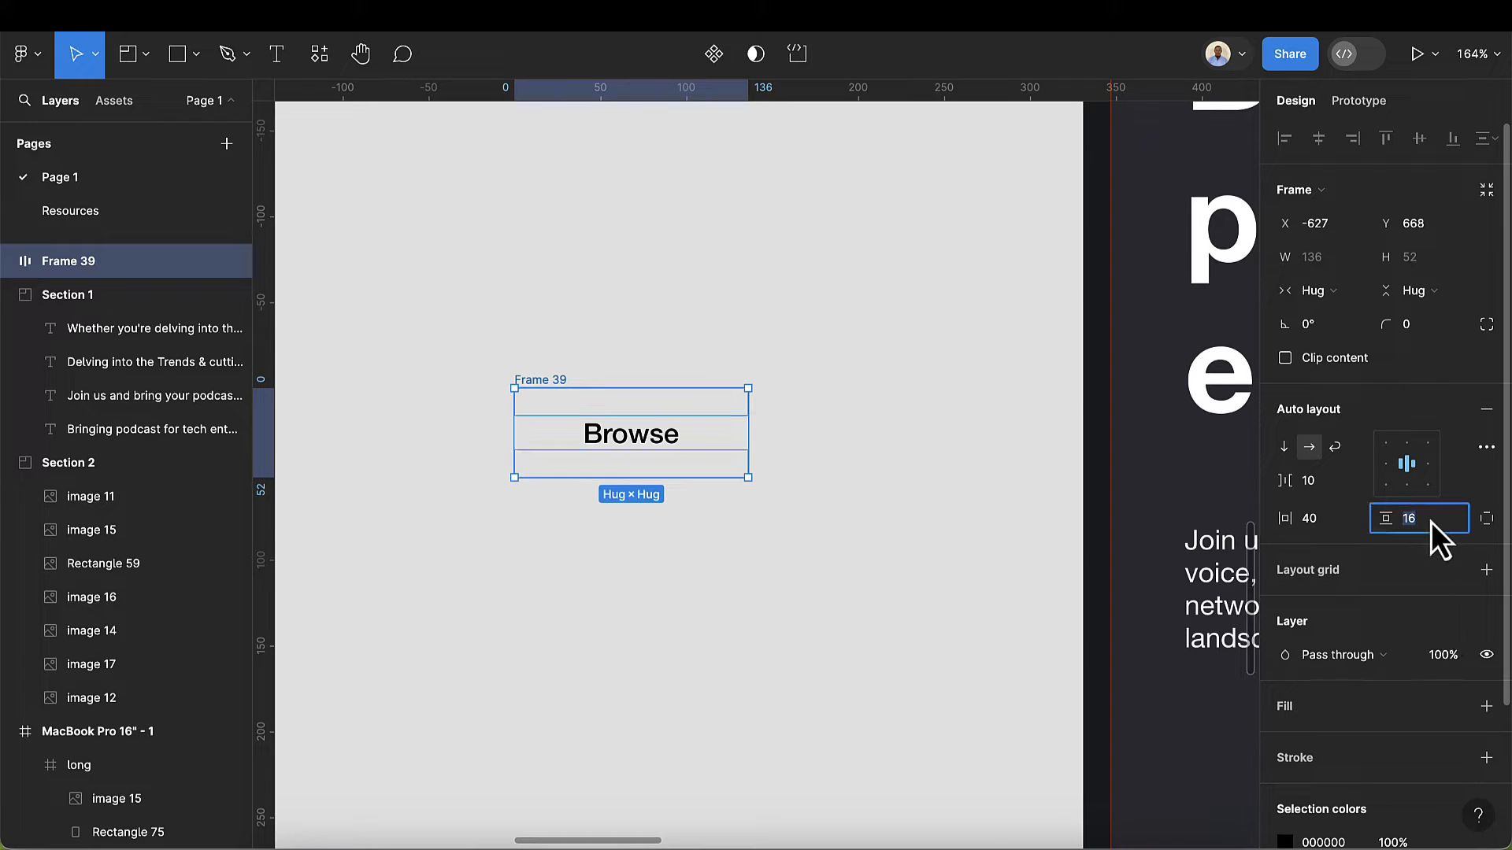
text(14)
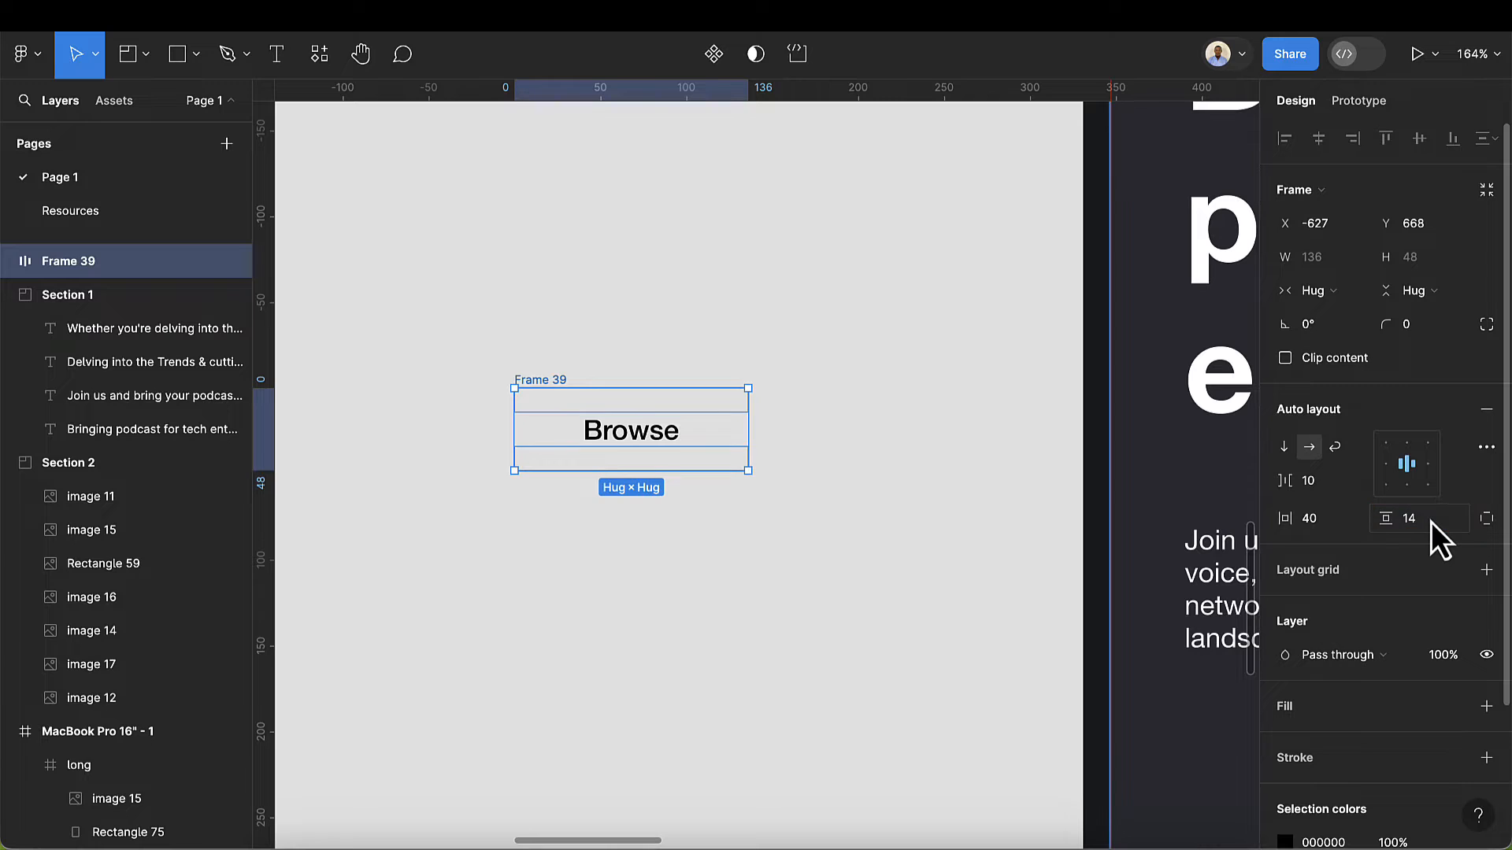
key(Return)
scroll(1373, 608, down, 2)
scroll(1373, 608, down, 3)
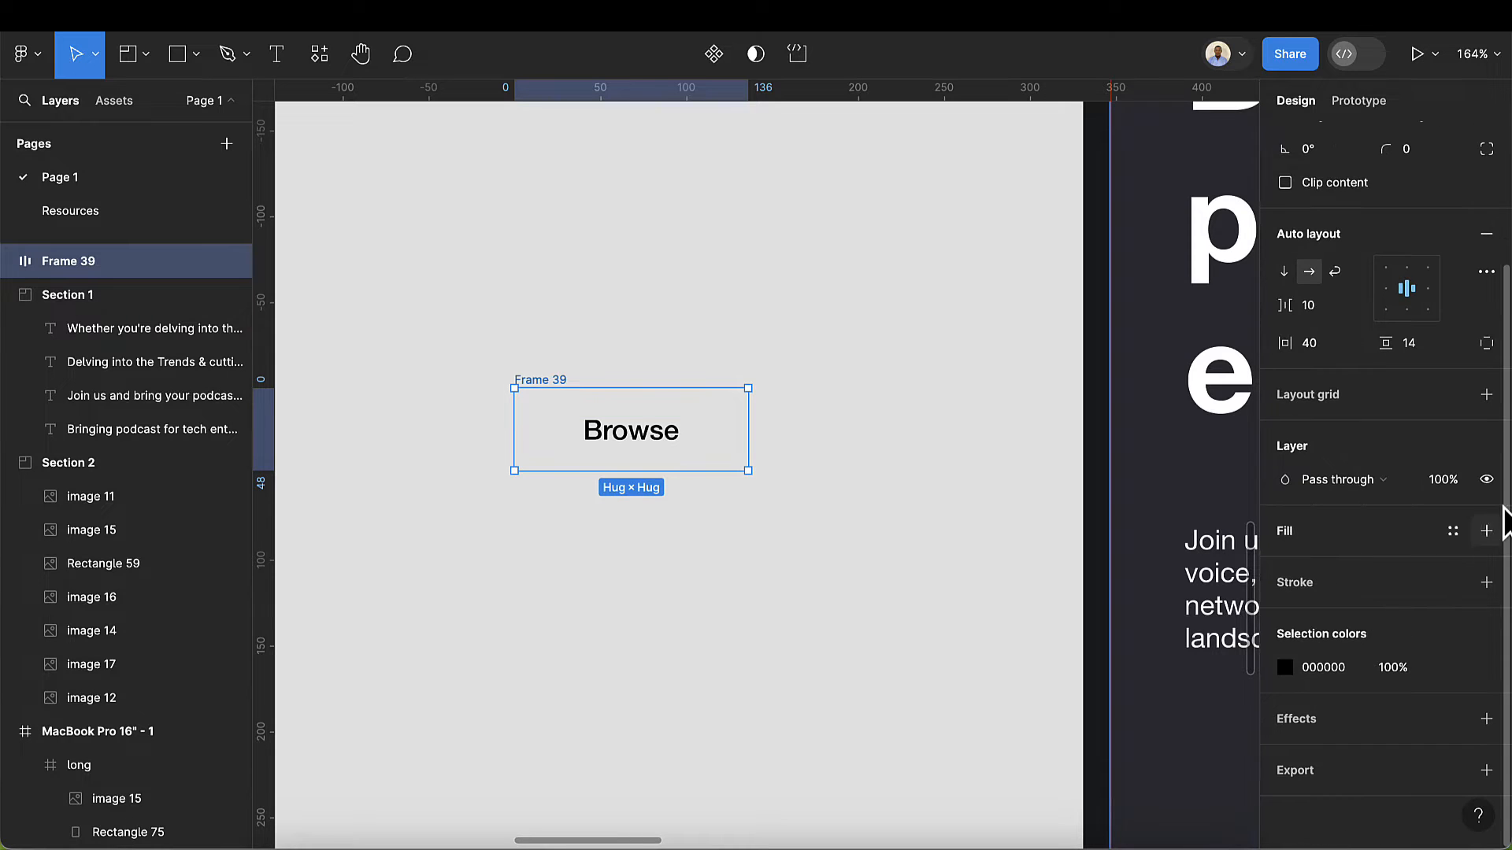
- Give the button a white fill and a 30 corner radius
click(1486, 530)
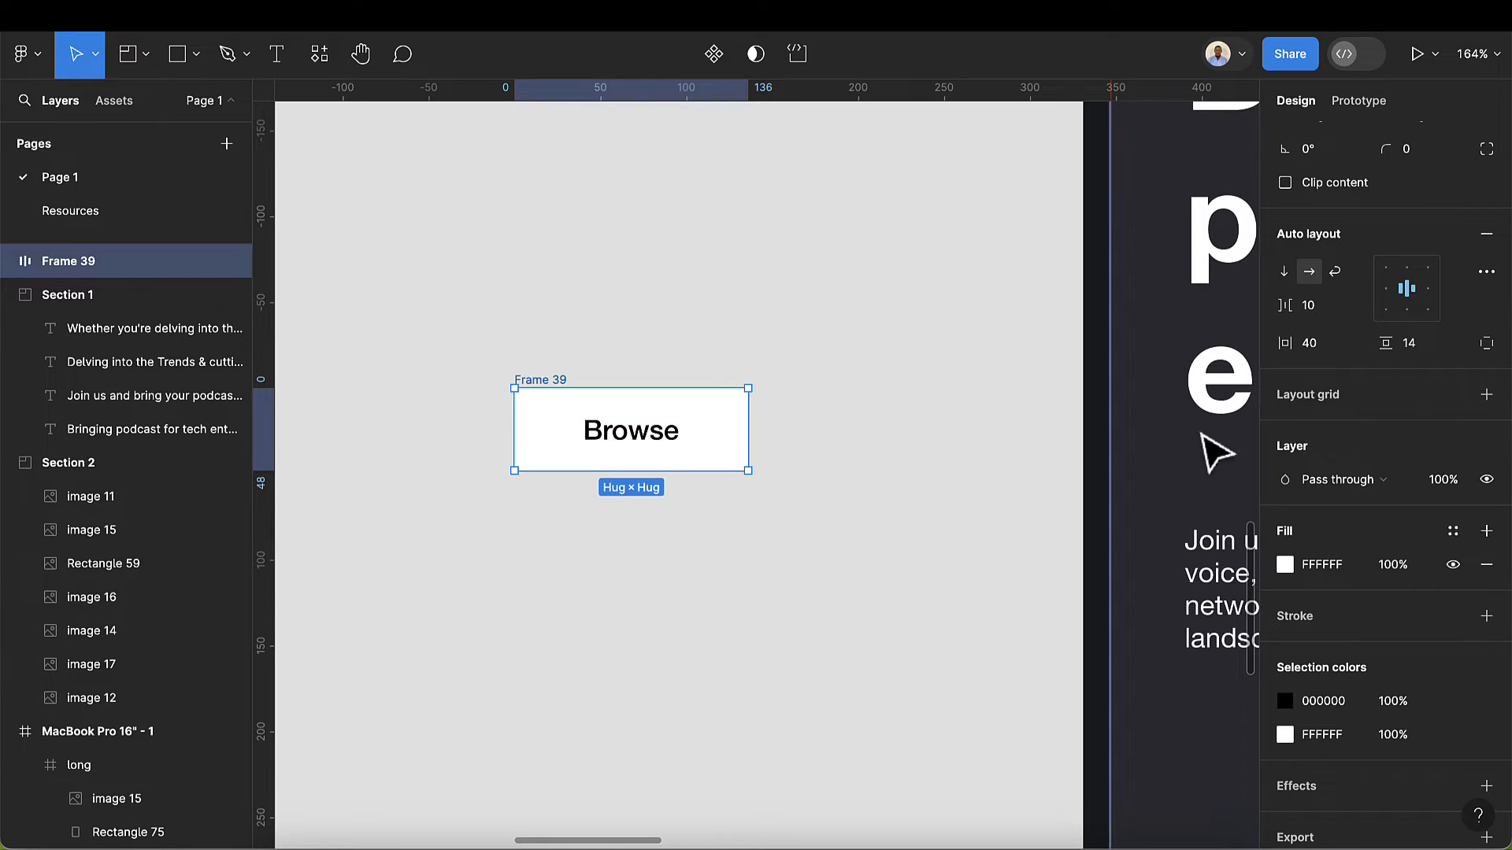
scroll(1424, 346, up, 5)
click(1422, 329)
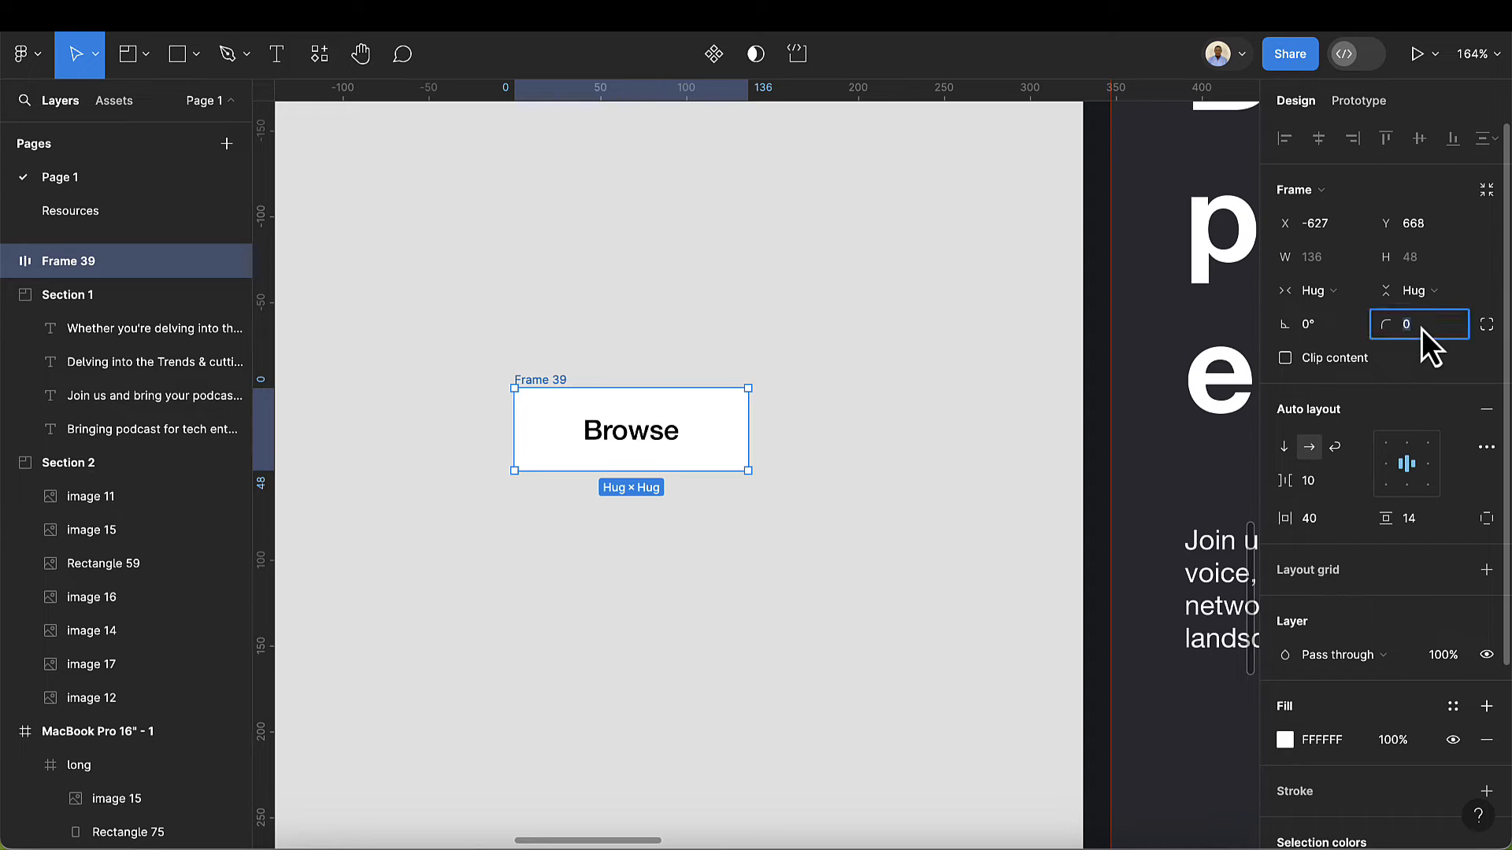
key(BackSpace)
text(48/2)
key(Return)
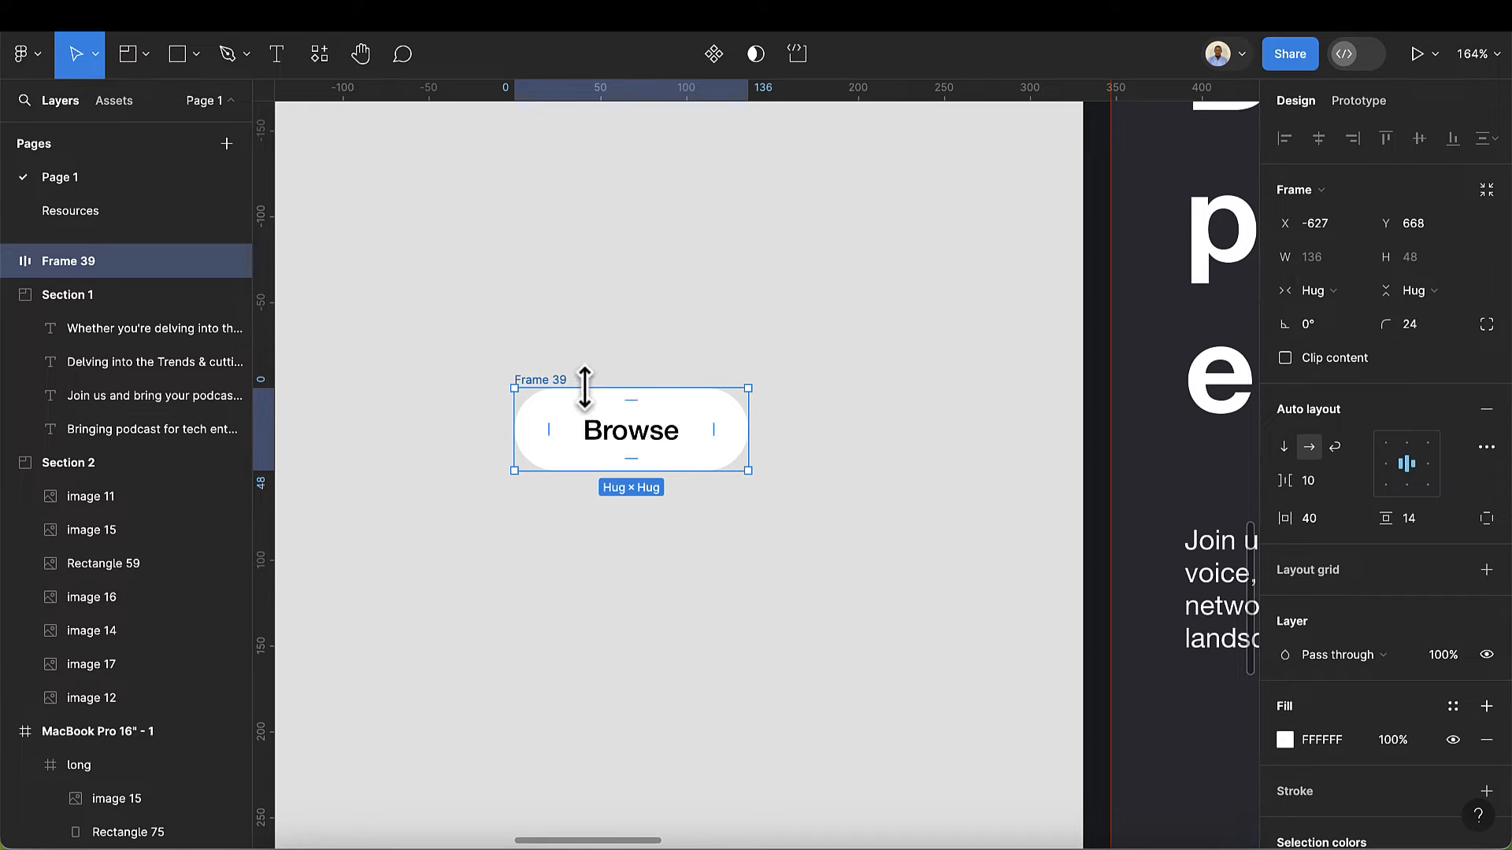
click(1446, 336)
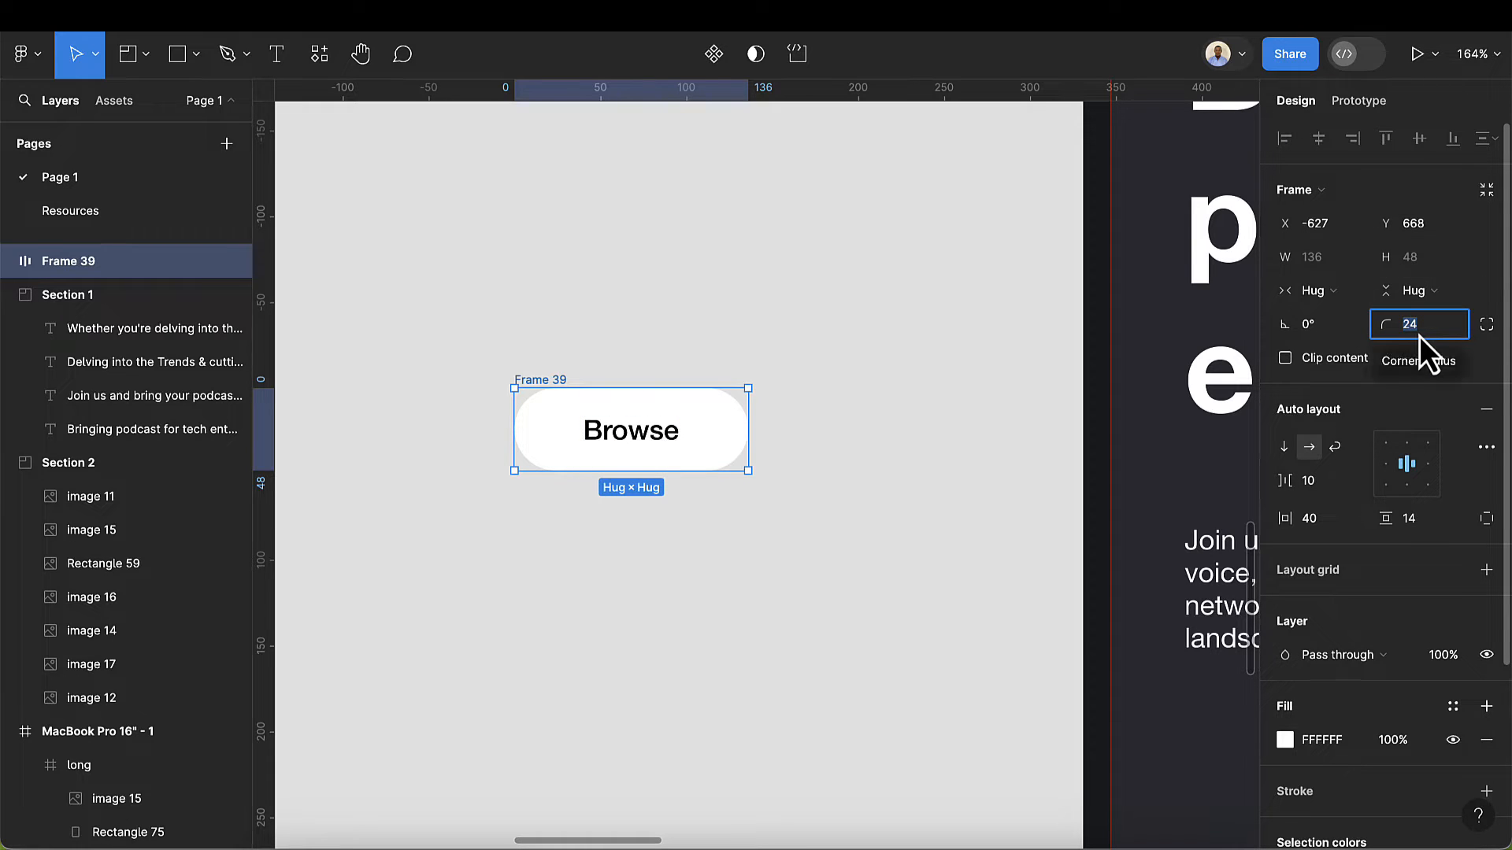
key(Return)
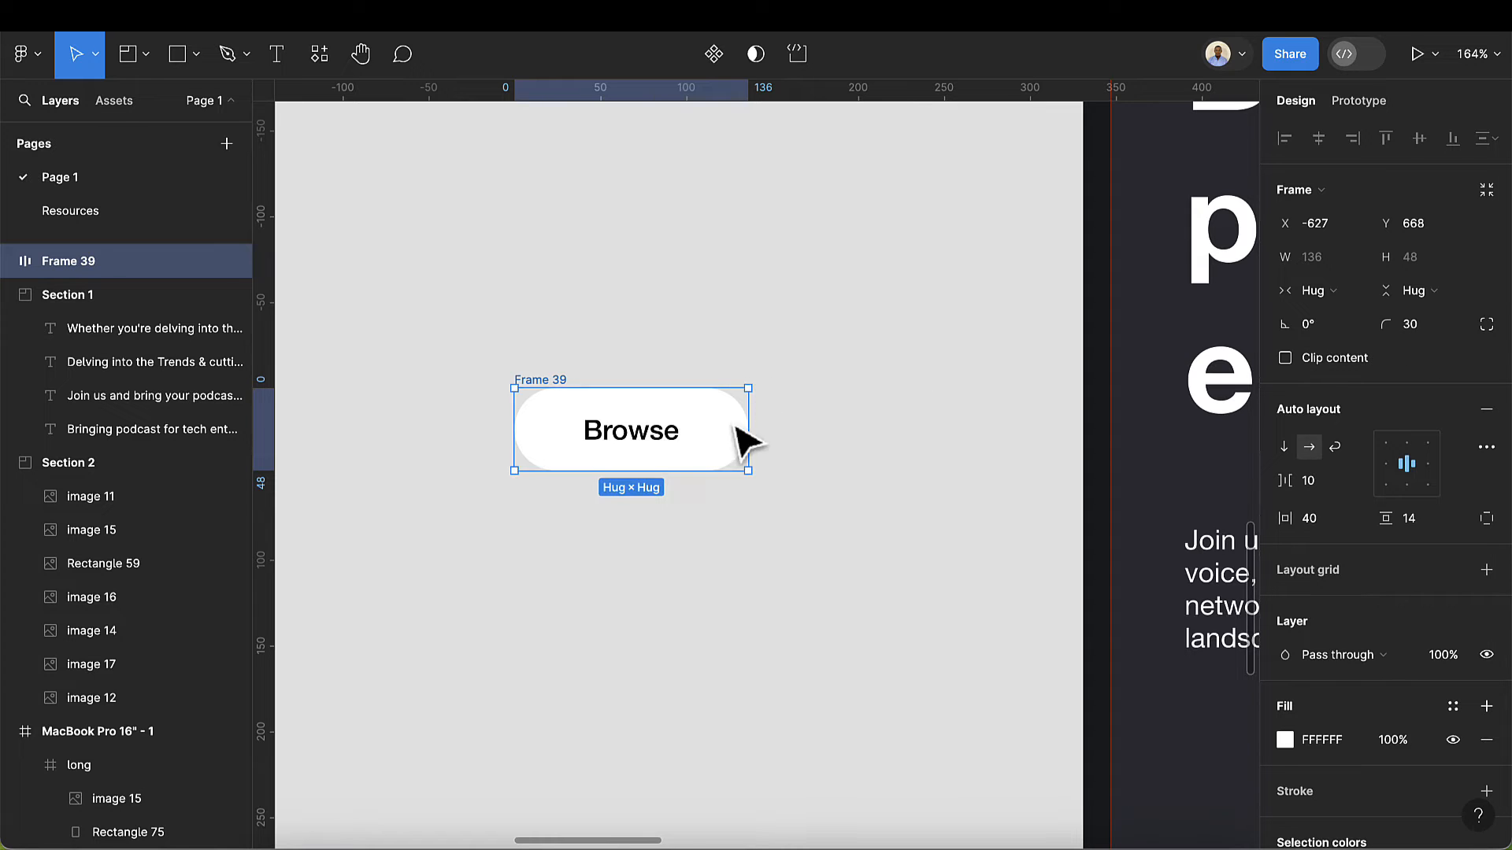
scroll(647, 455, down, 5)
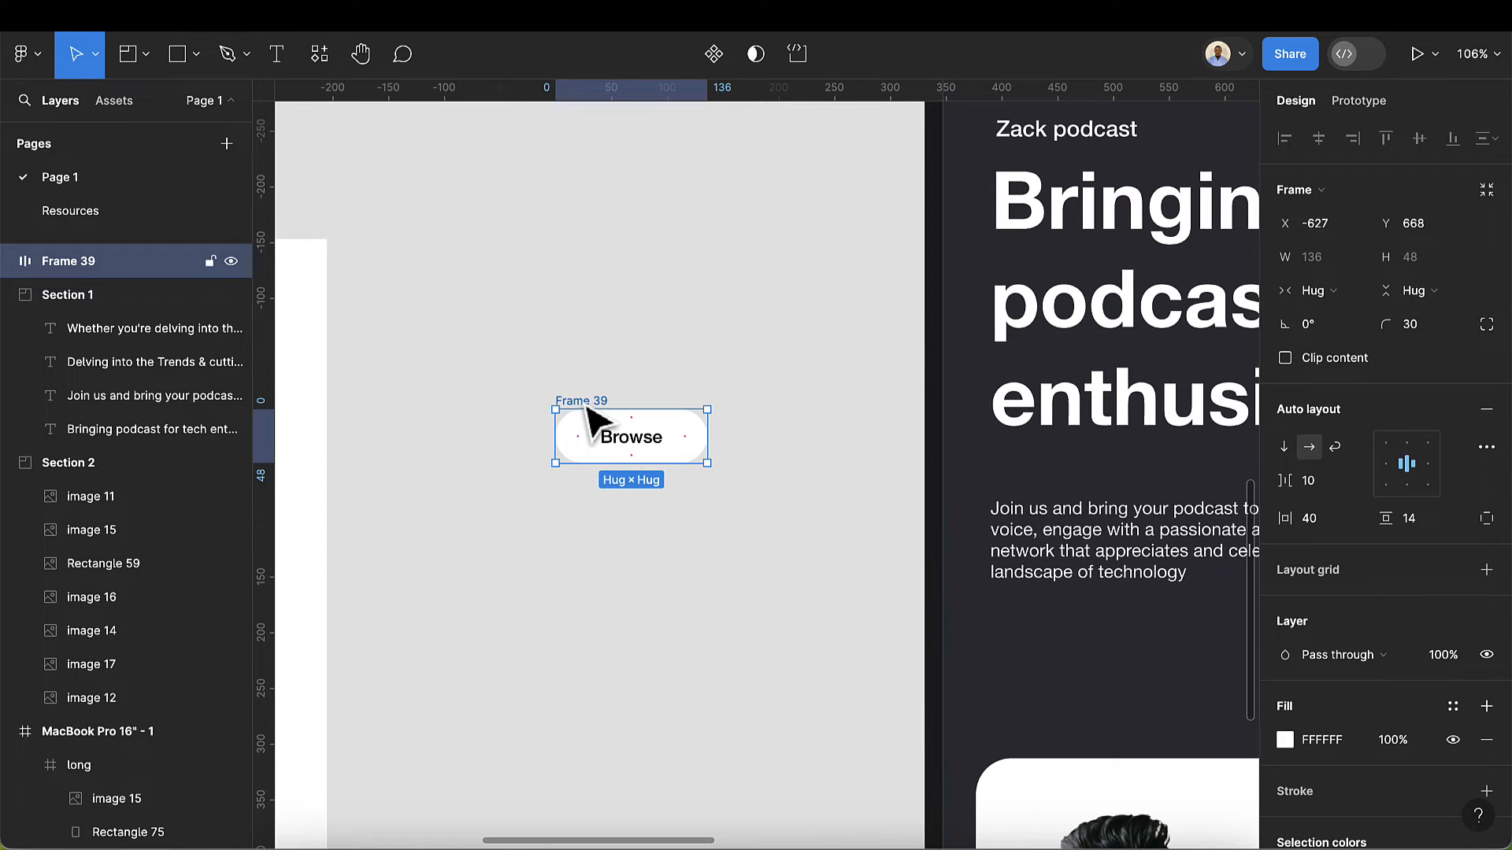
- Name the frame 'button', make it a component, and add a second variant
double_click(581, 401)
text(button)
key(Return)
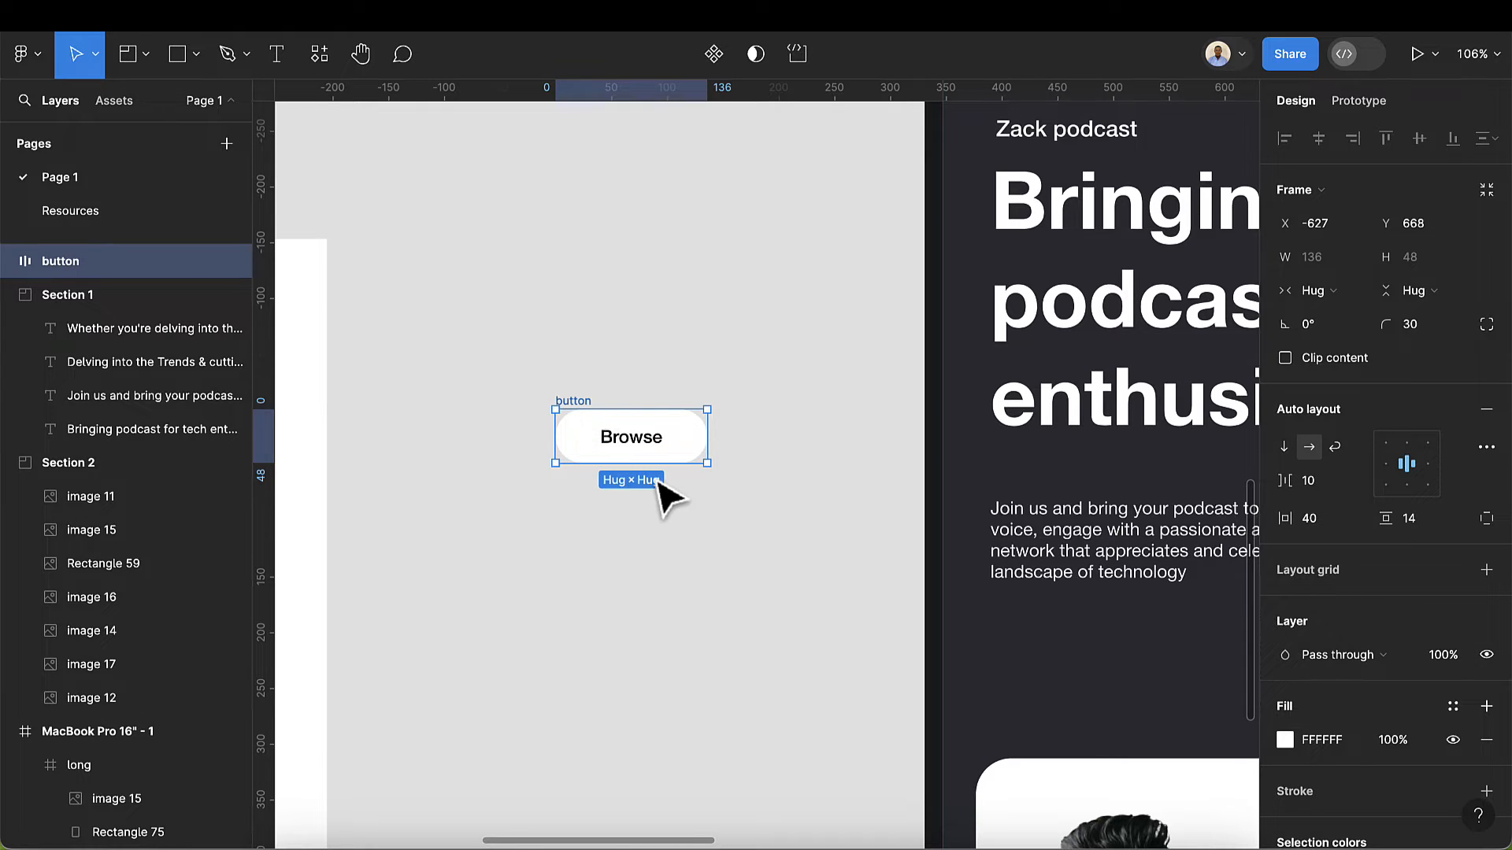
scroll(661, 492, down, 1)
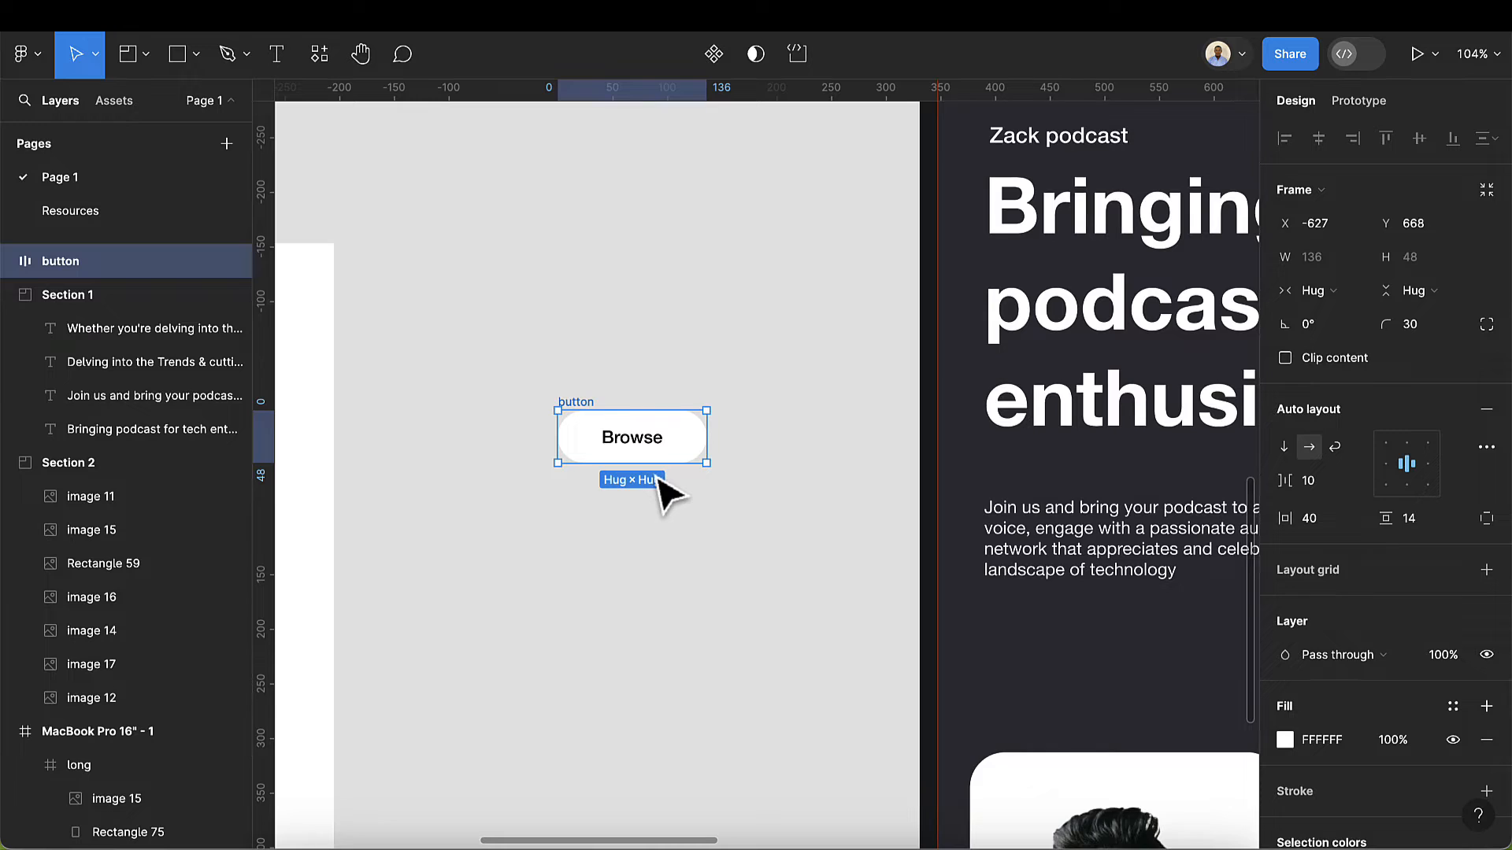
click(716, 66)
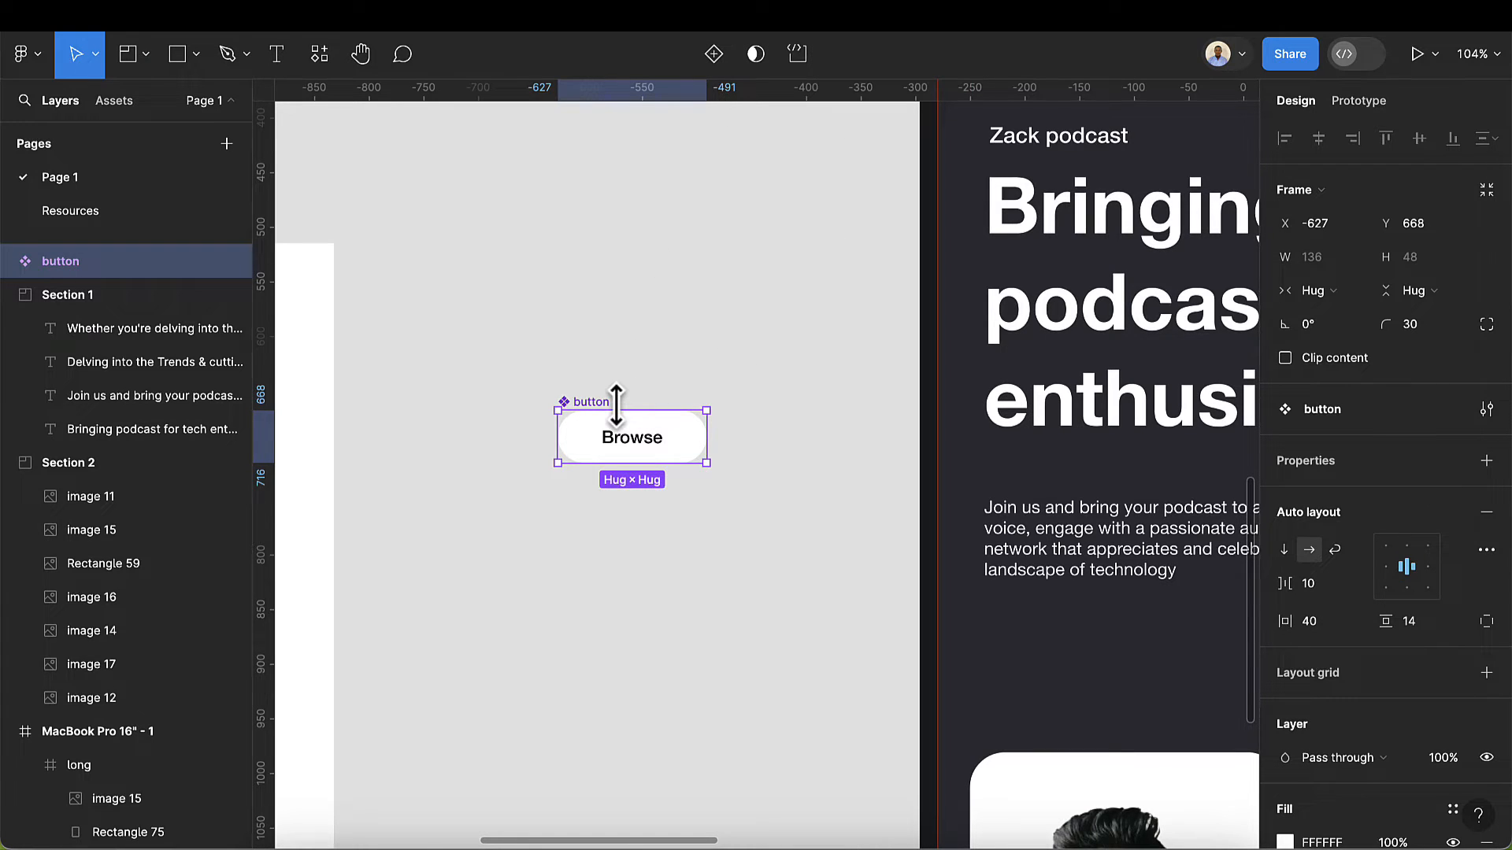
click(707, 57)
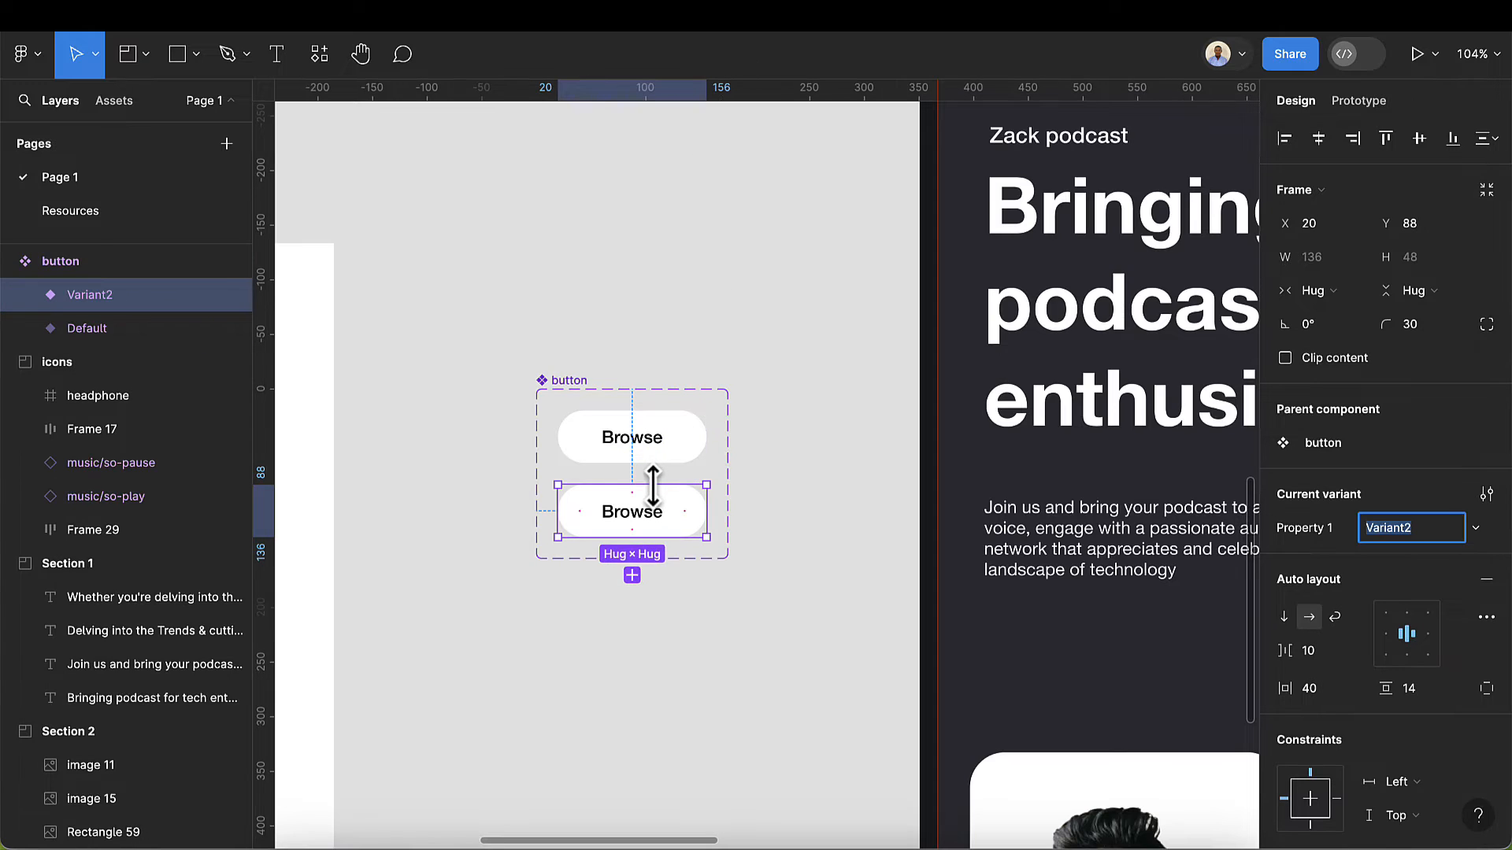
- Rename Property 1 to 'color', with bottom variant 'primary' and top variant 'white'
double_click(1308, 535)
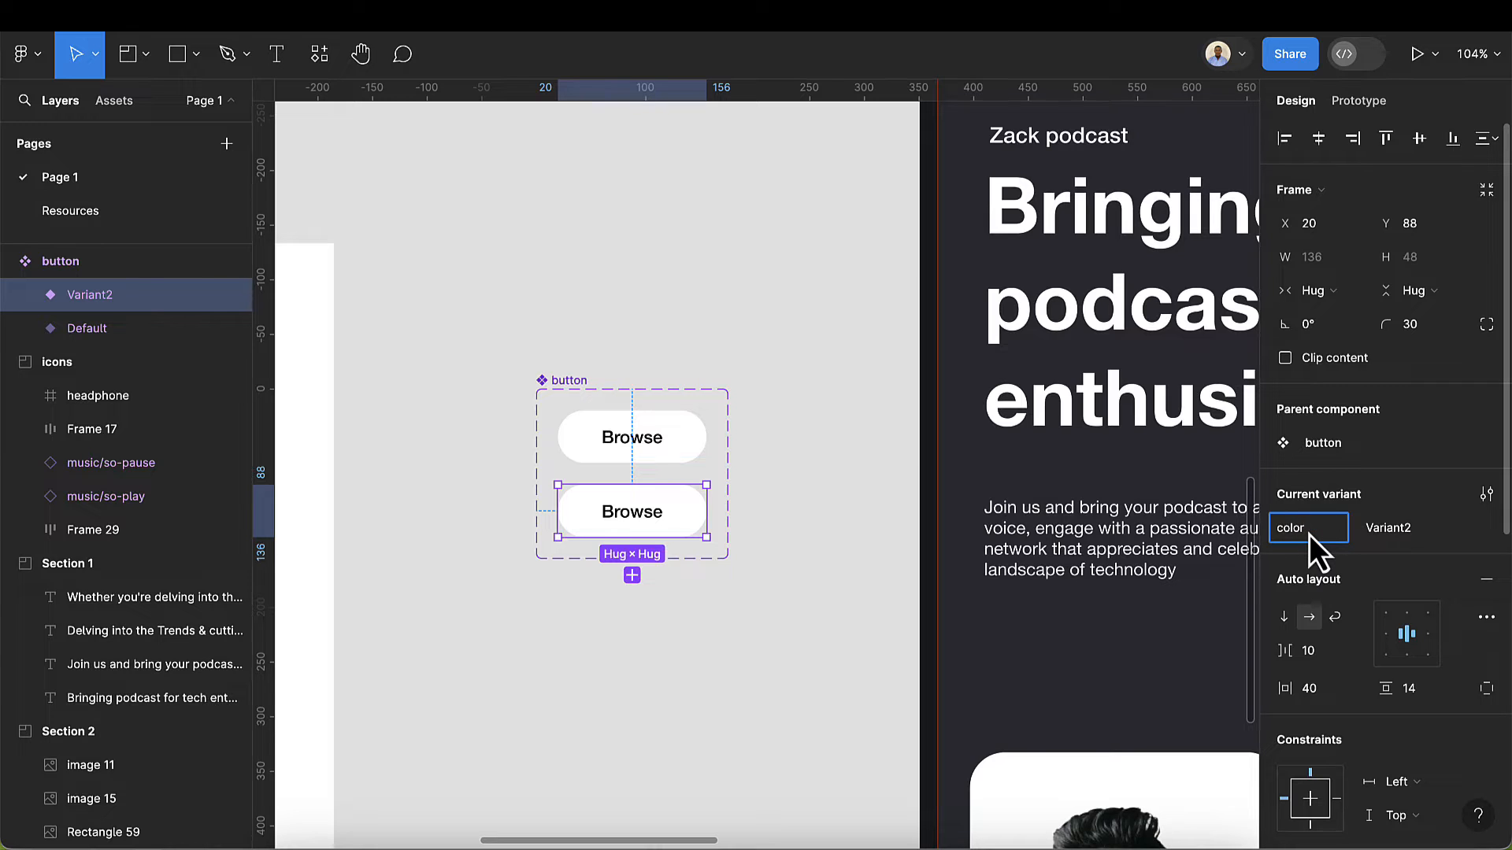
text(color)
key(Return)
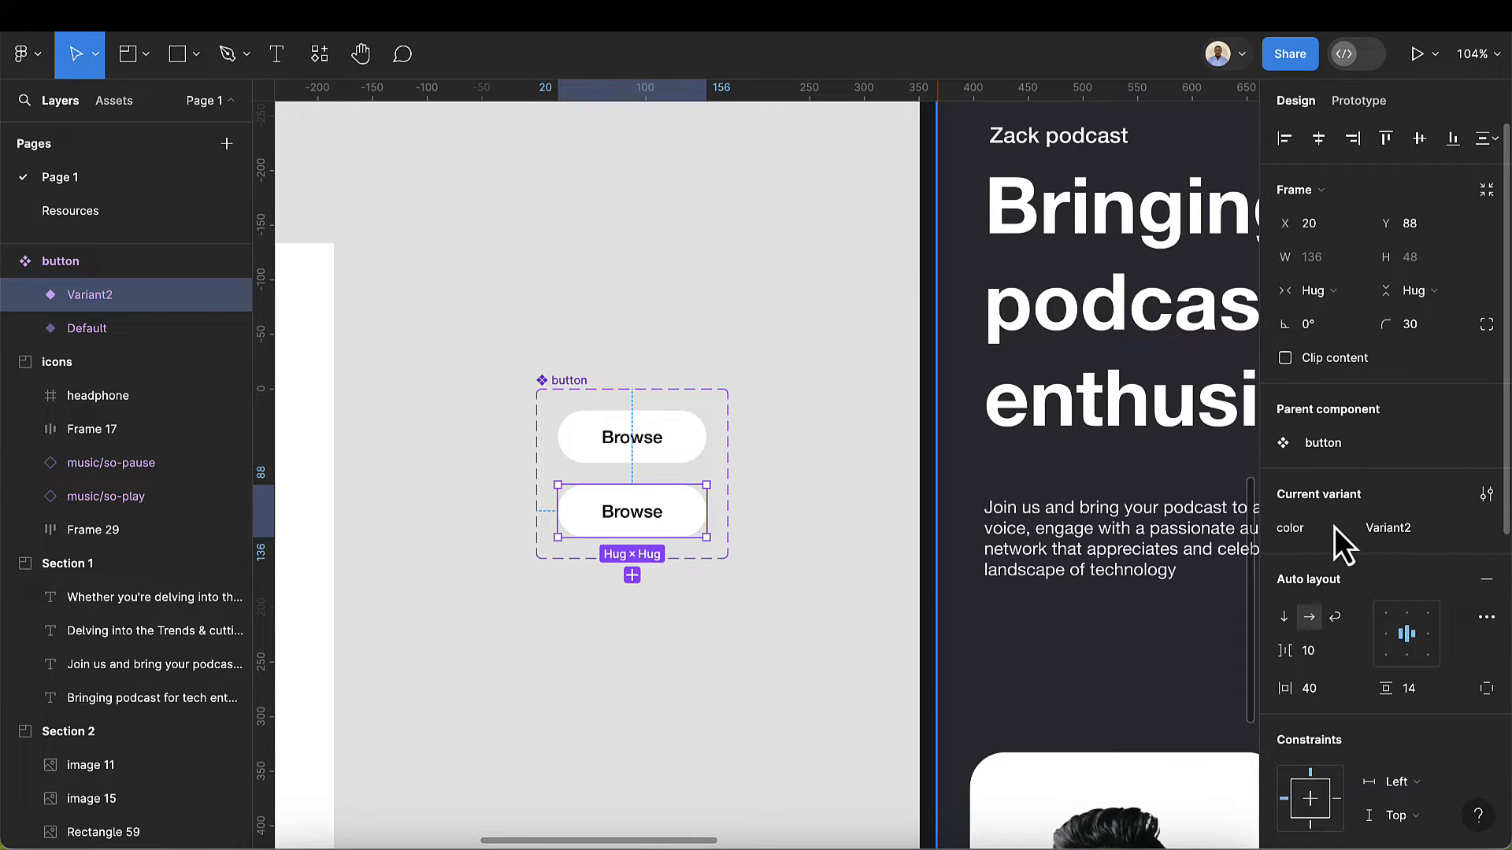
click(1394, 528)
text(primary)
key(Return)
click(659, 452)
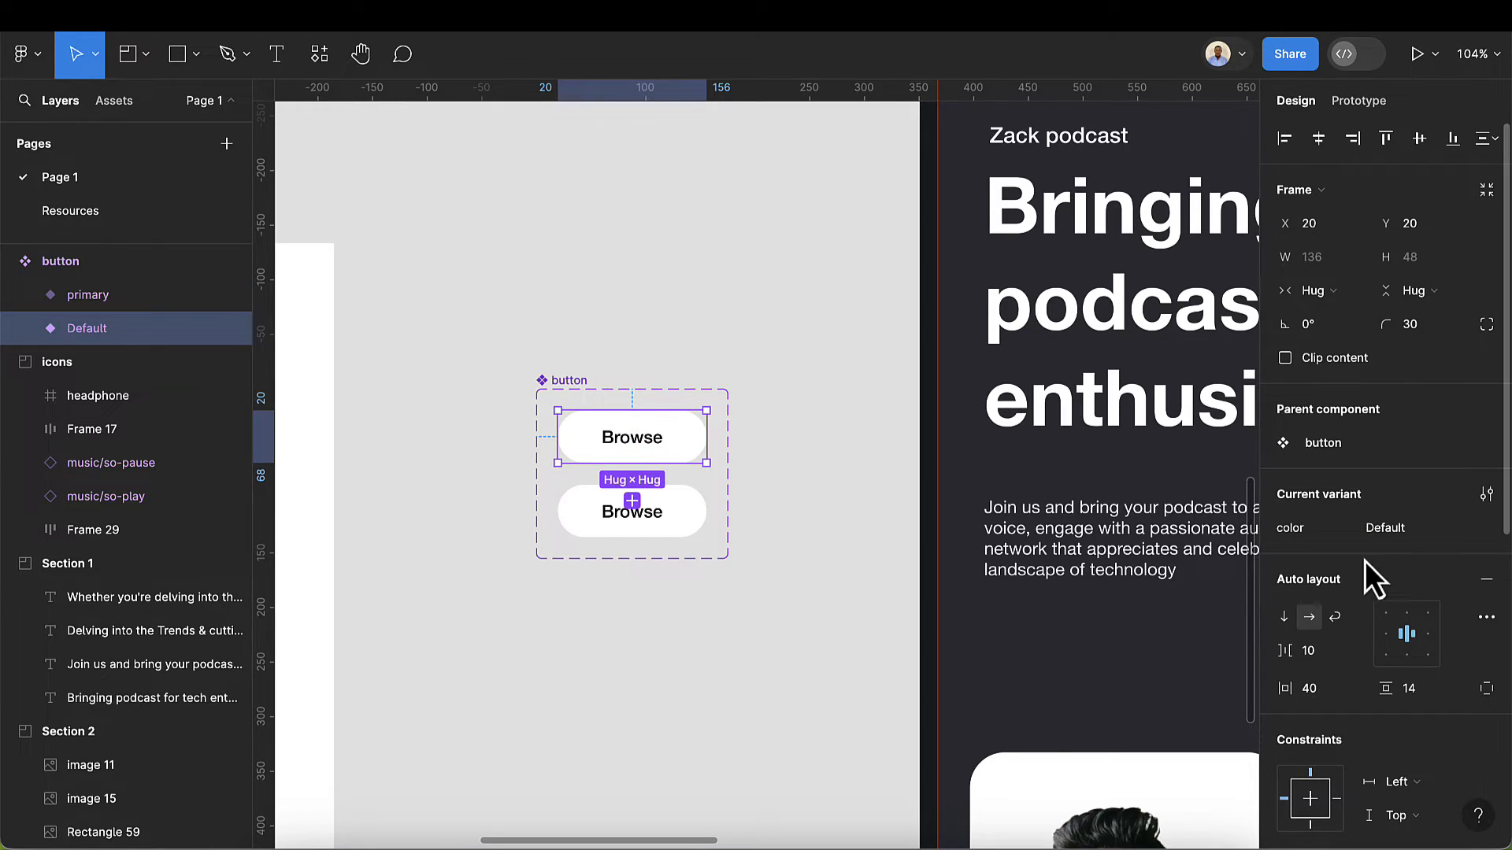
click(1395, 522)
text(white)
key(Return)
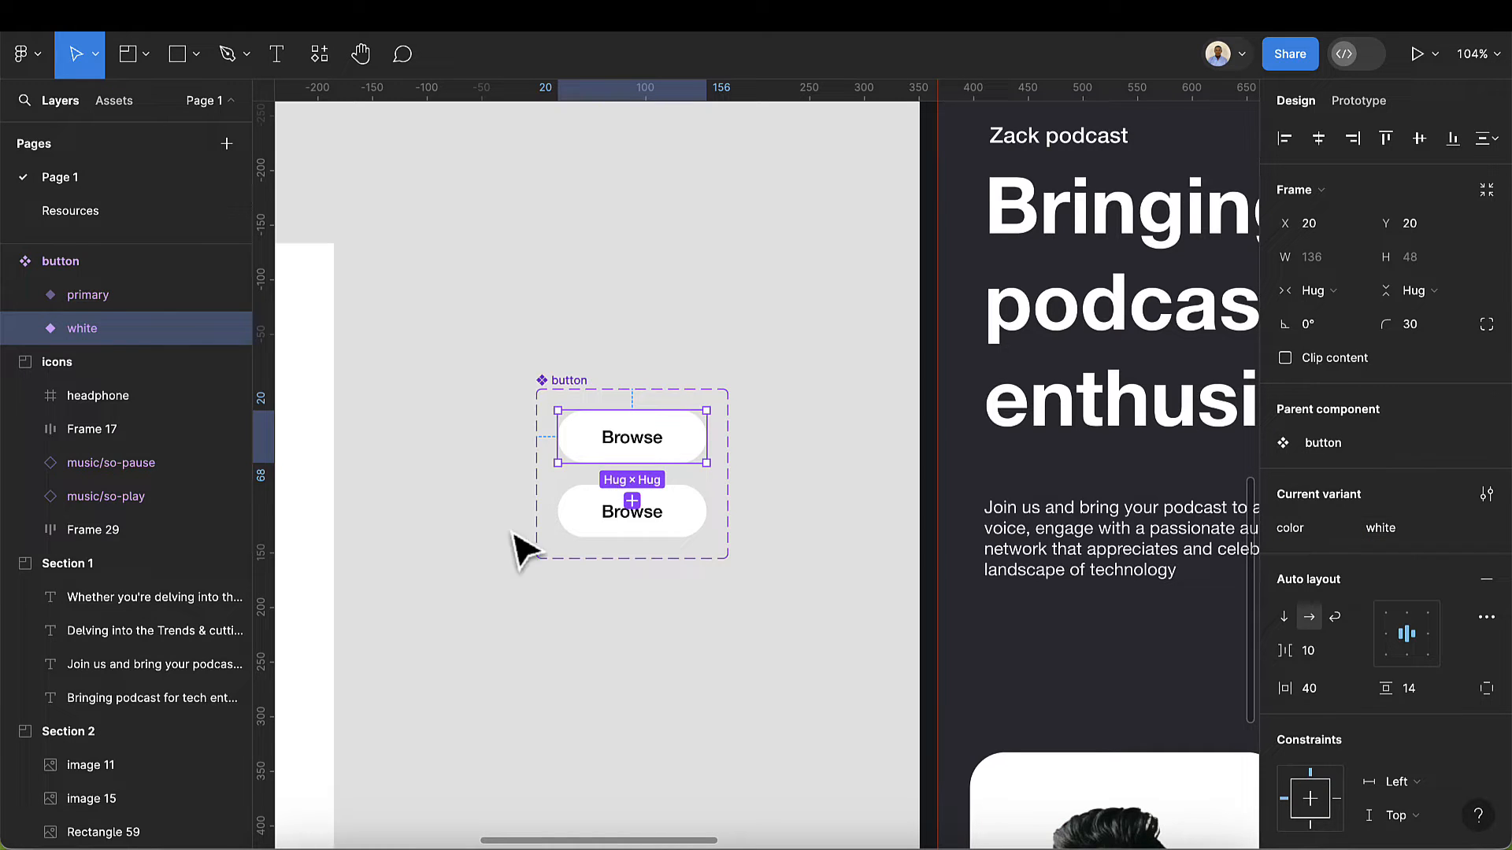
click(682, 538)
- Fill the primary variant purple (7B61FF) with the eyedropper and make its text white (FFFFFF)
scroll(1277, 635, down, 7)
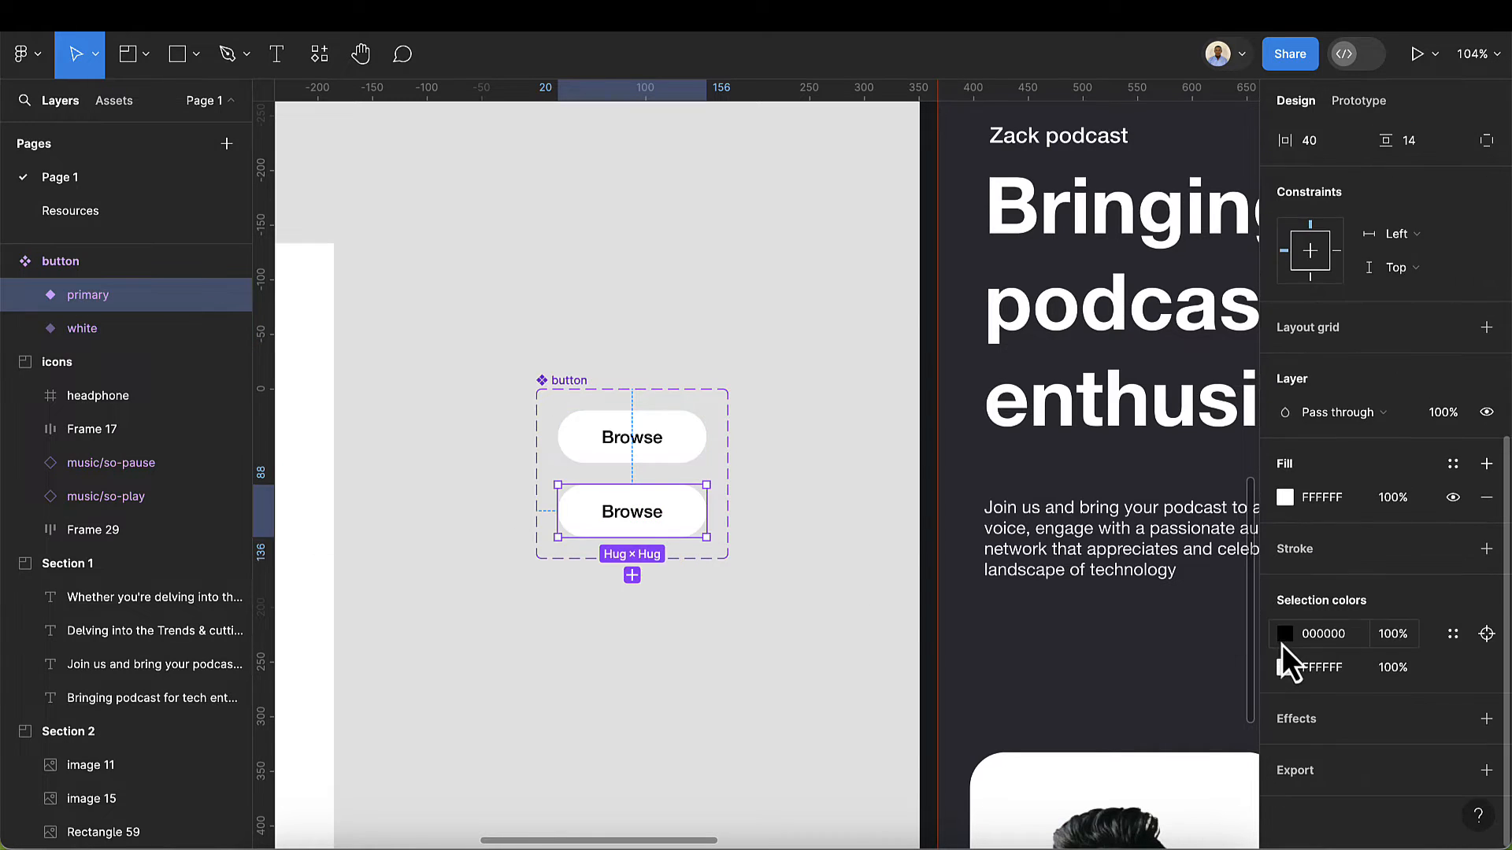
click(1288, 504)
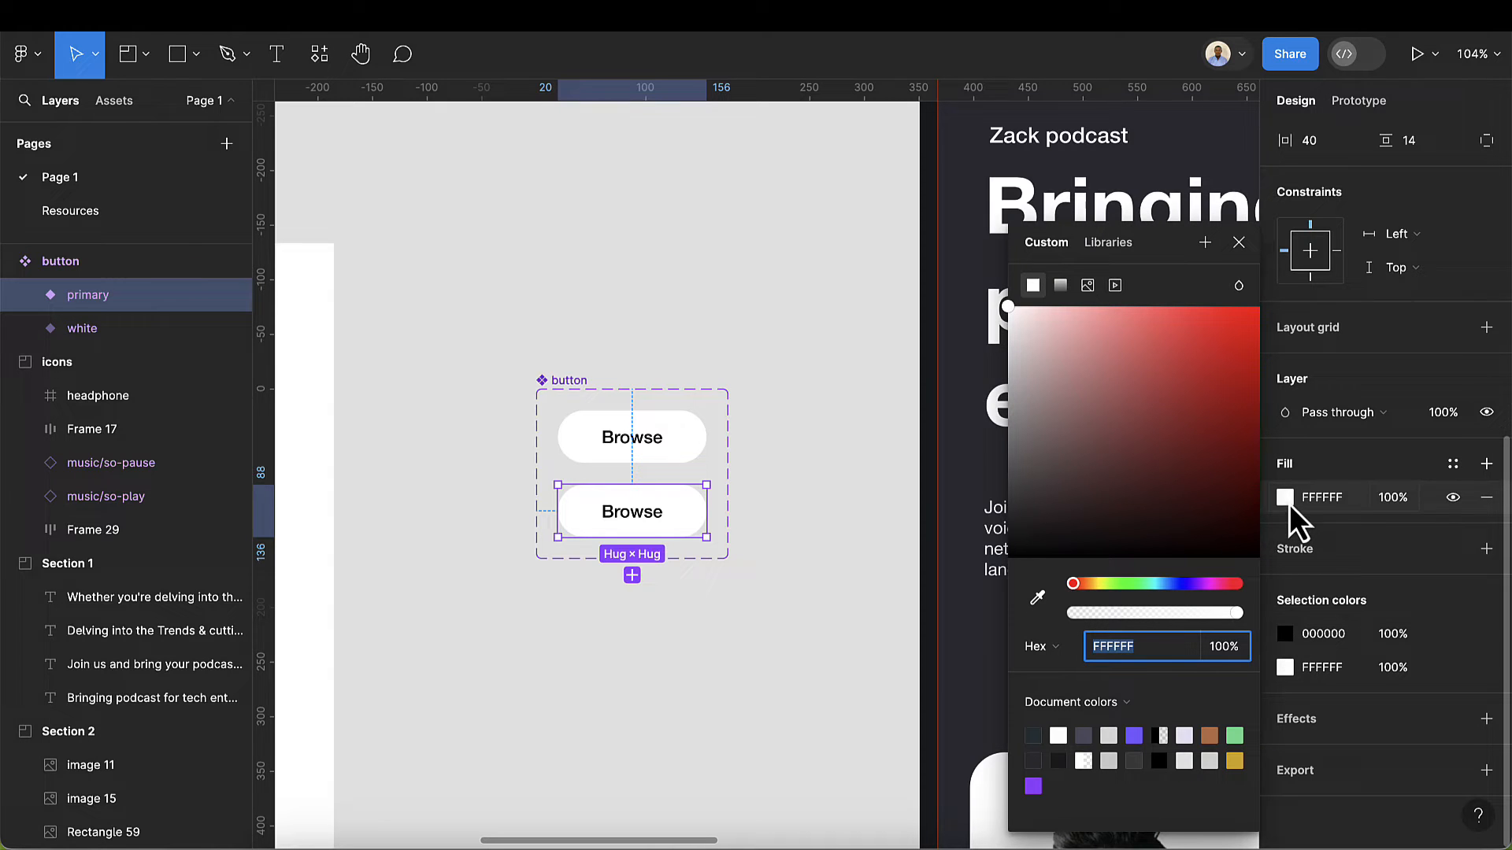
click(1036, 600)
scroll(820, 547, down, 5)
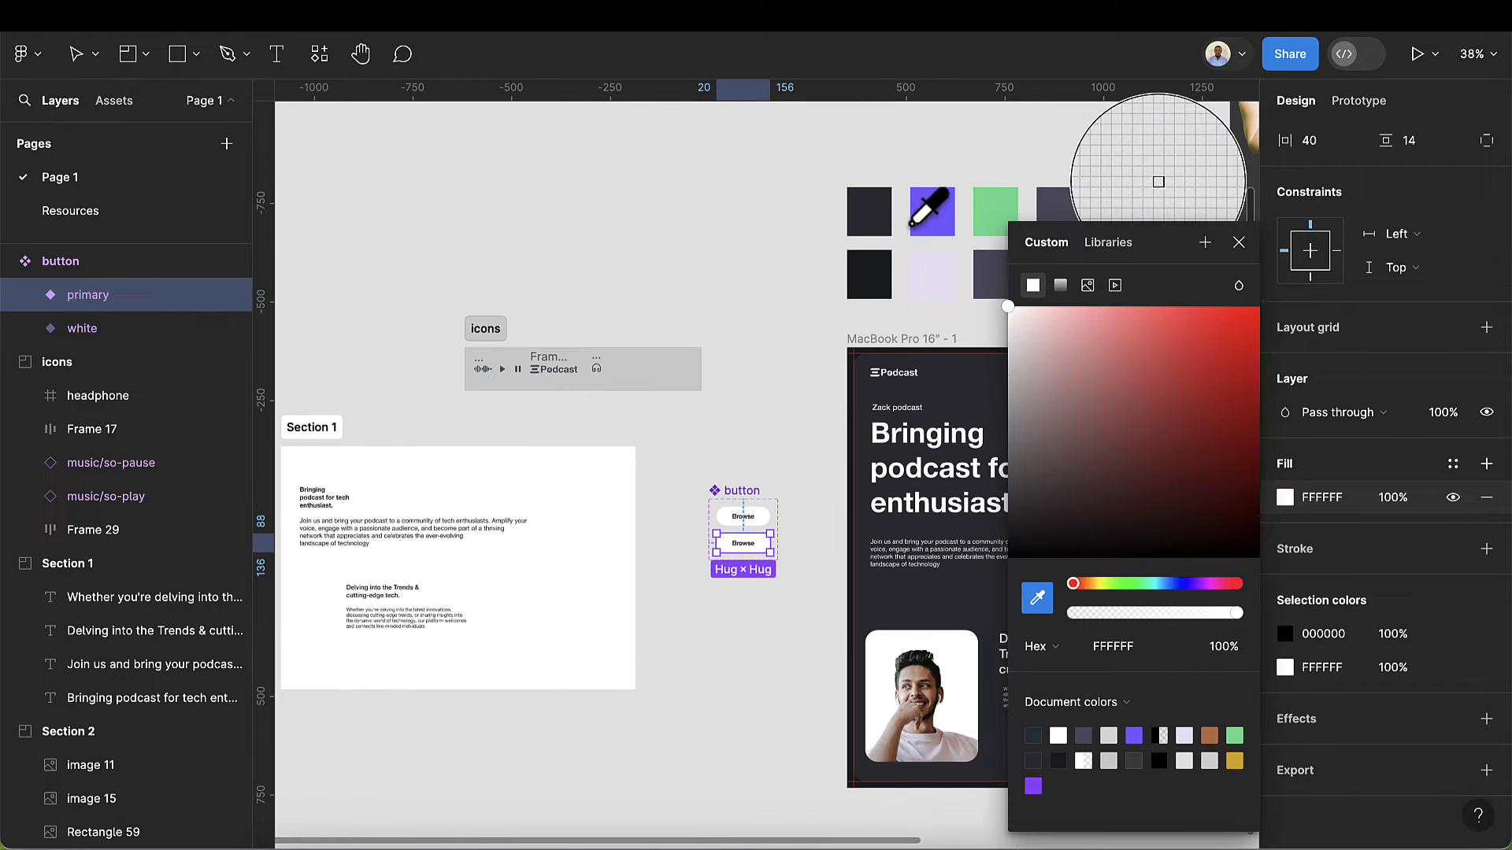
click(923, 214)
scroll(726, 598, up, 5)
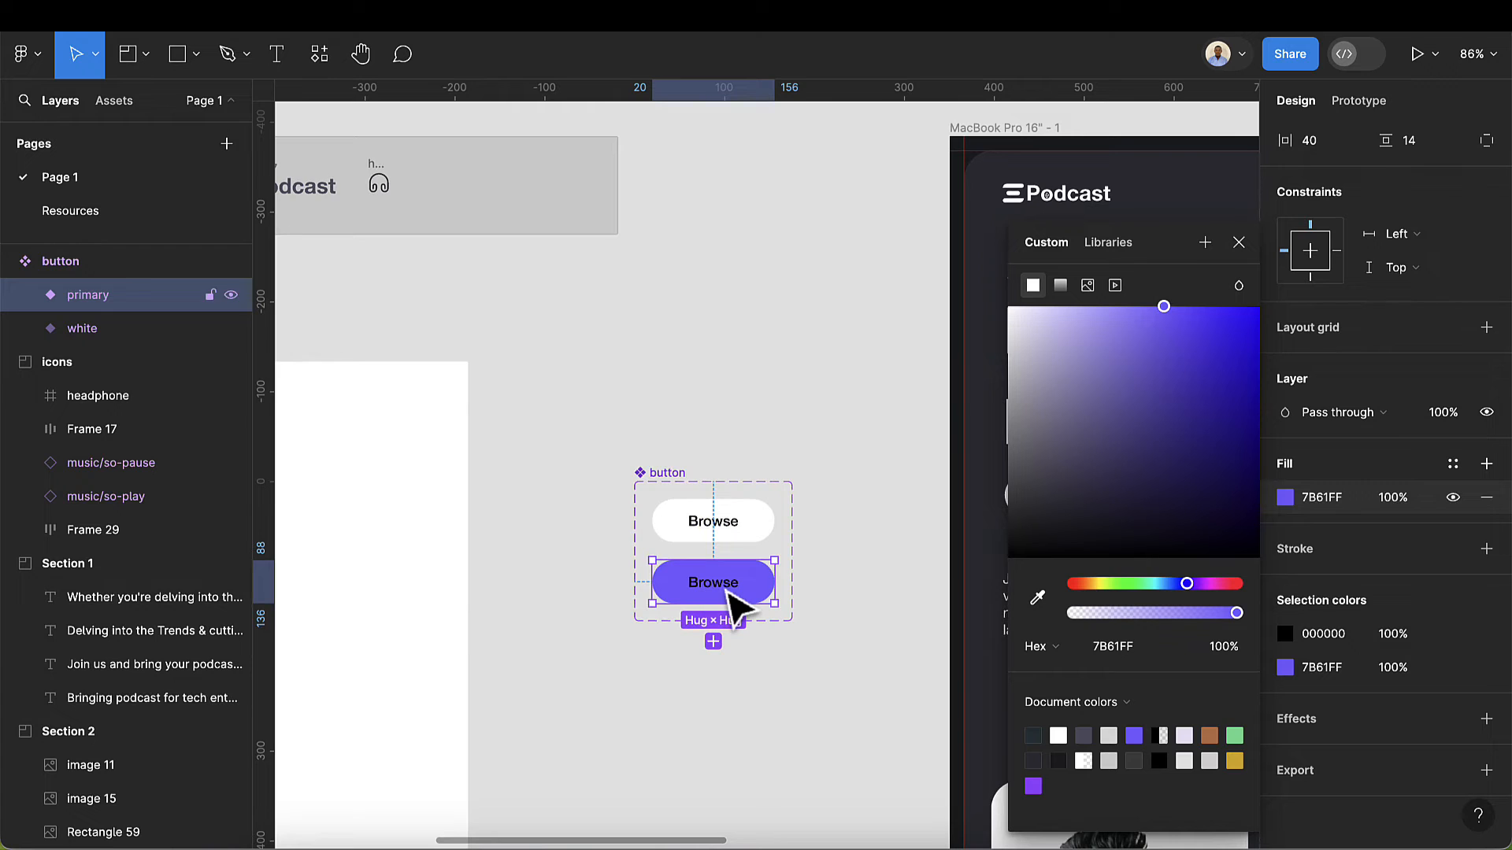
double_click(726, 592)
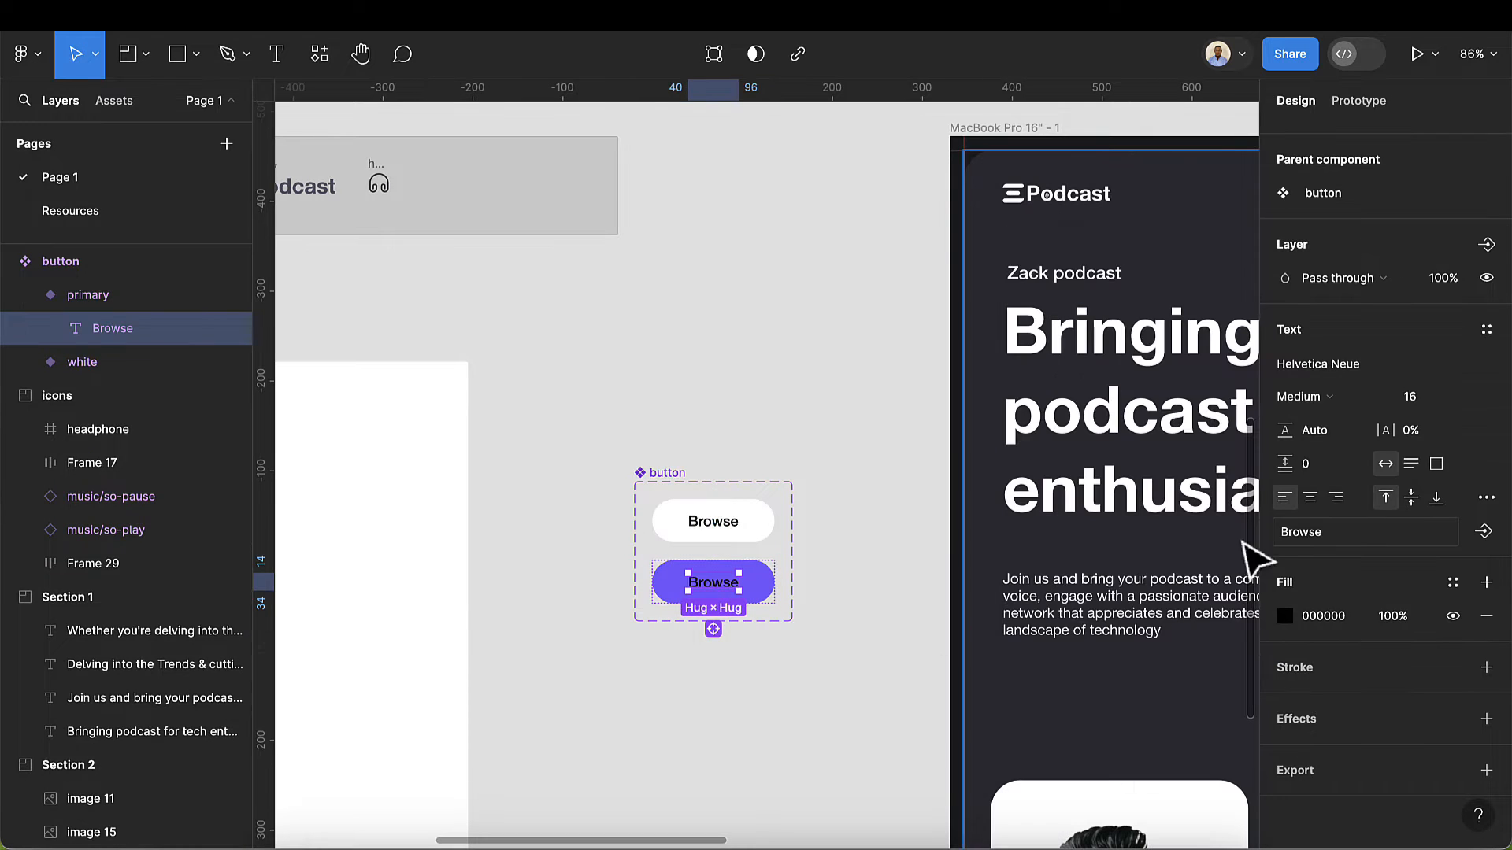
click(1284, 616)
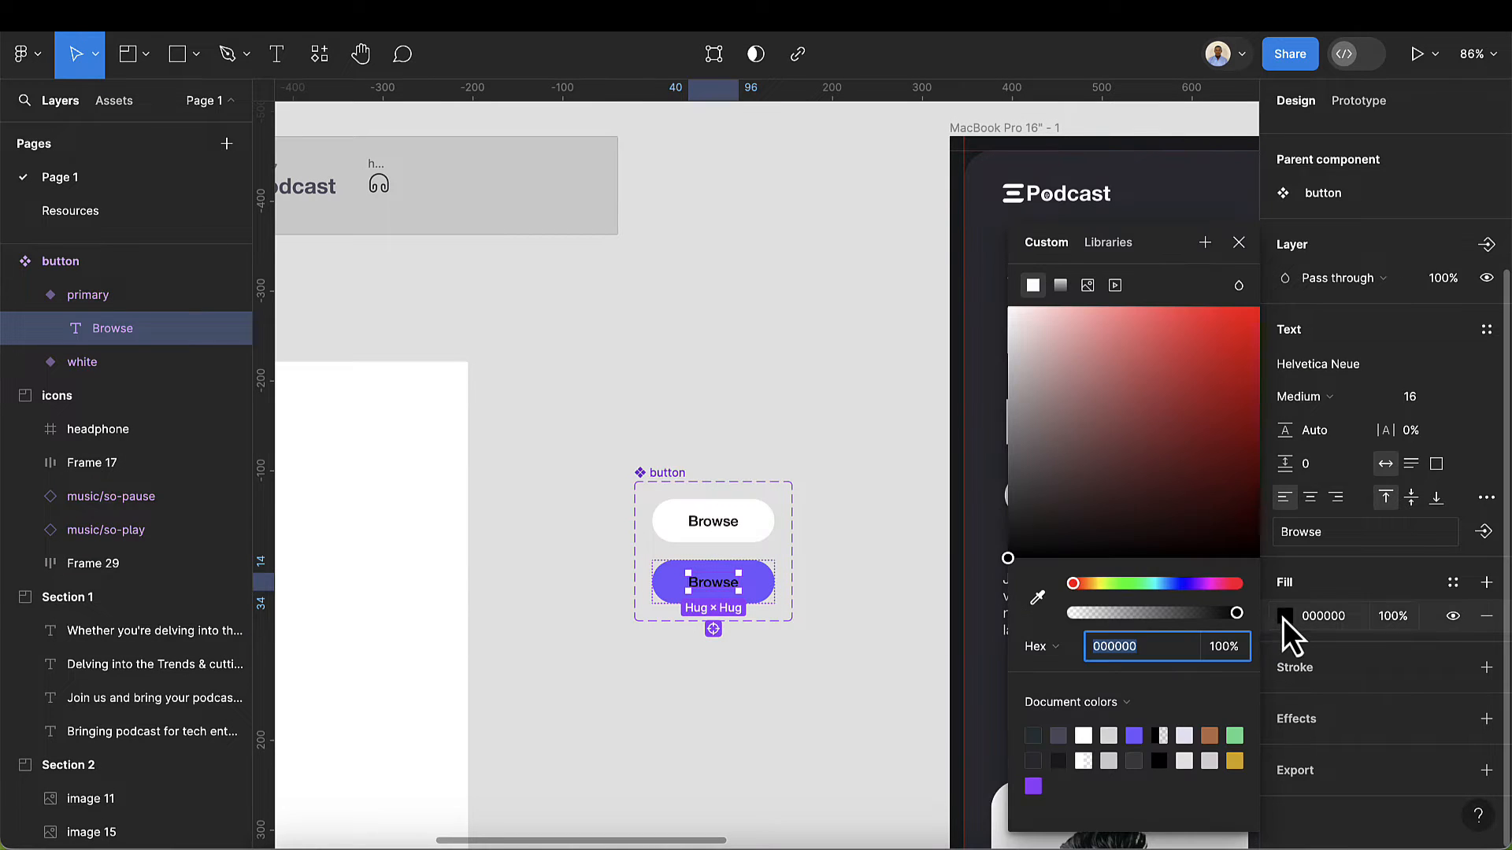
click(1084, 736)
click(1239, 242)
- Drag a Browse button instance from Assets below the hero paragraph in the MacBook frame
scroll(828, 540, down, 1)
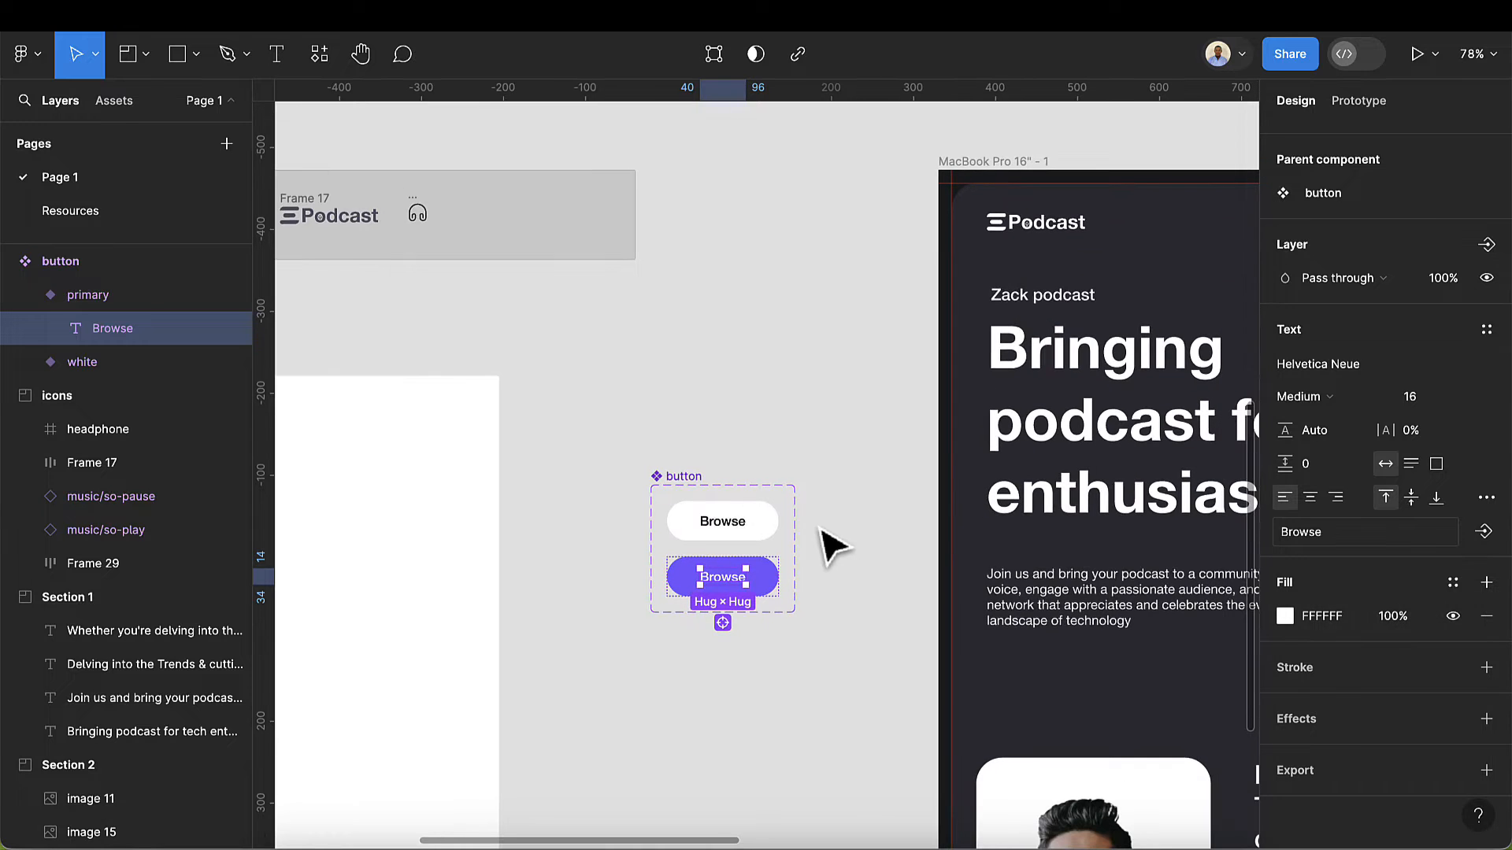
scroll(708, 550, right, 5)
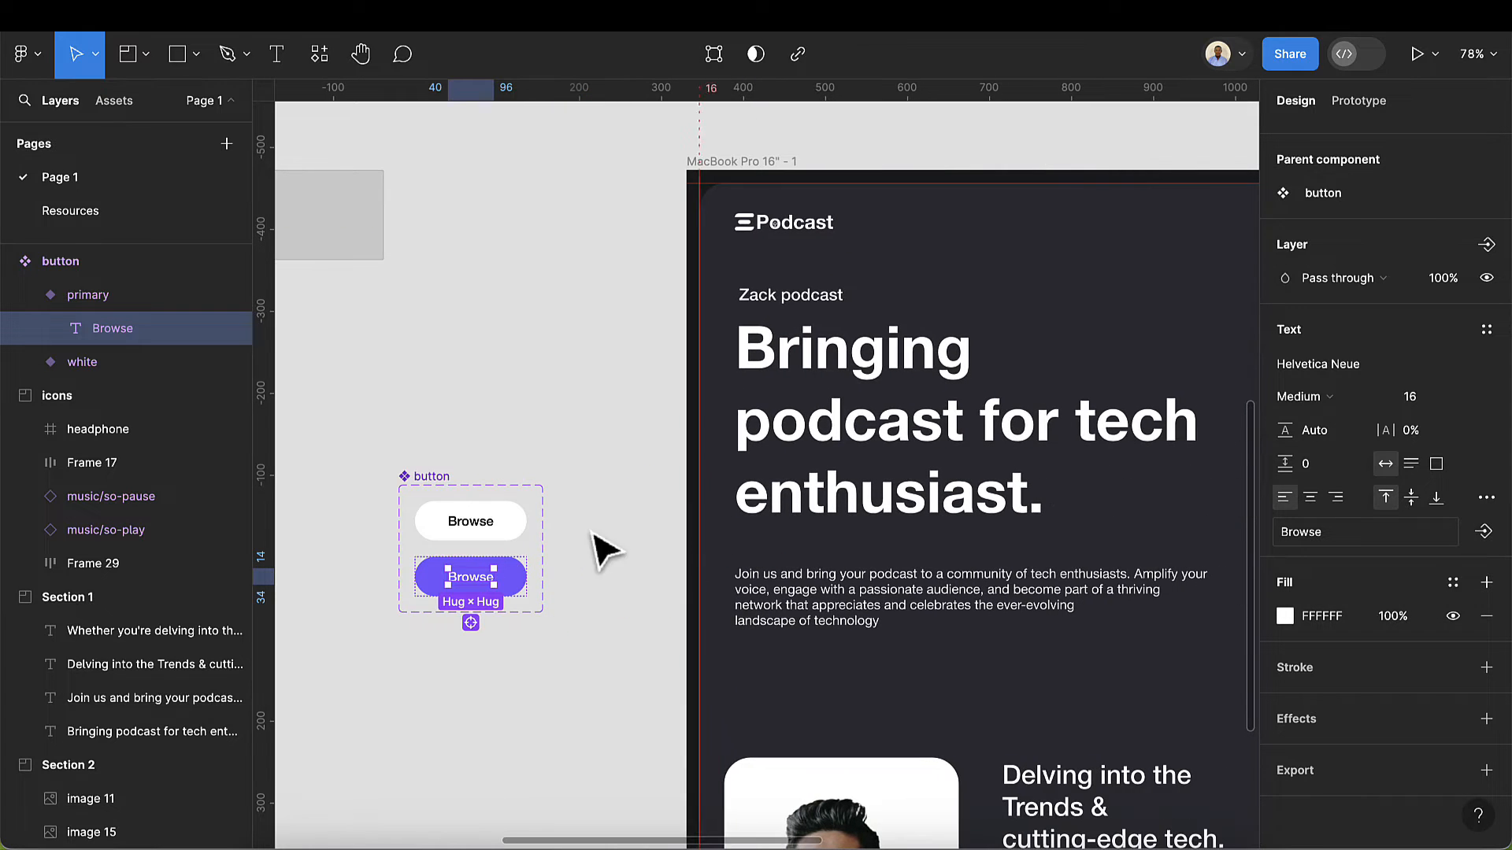
click(120, 108)
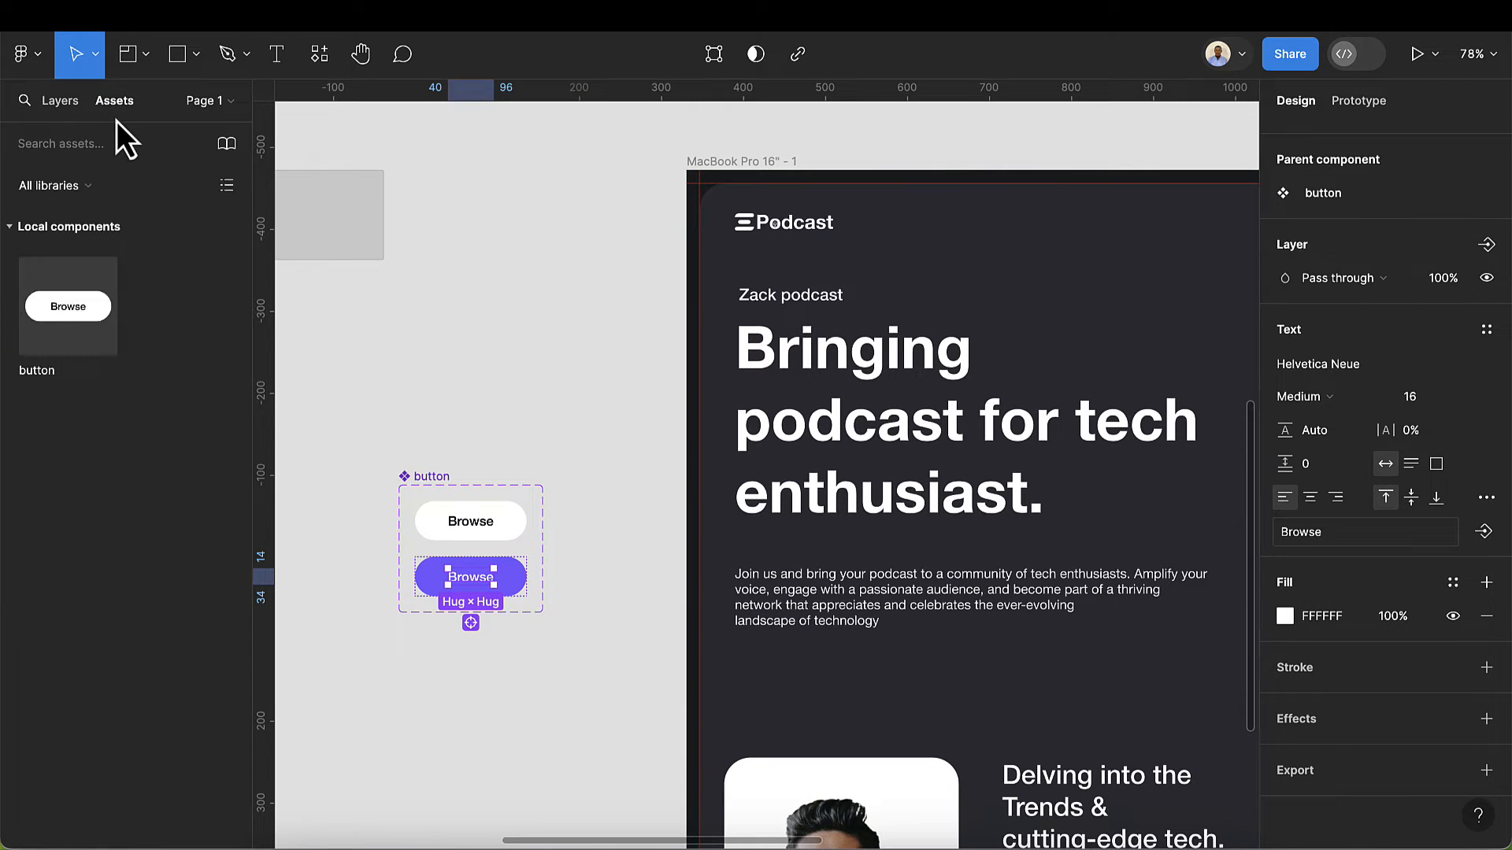
drag(44, 309, 799, 693)
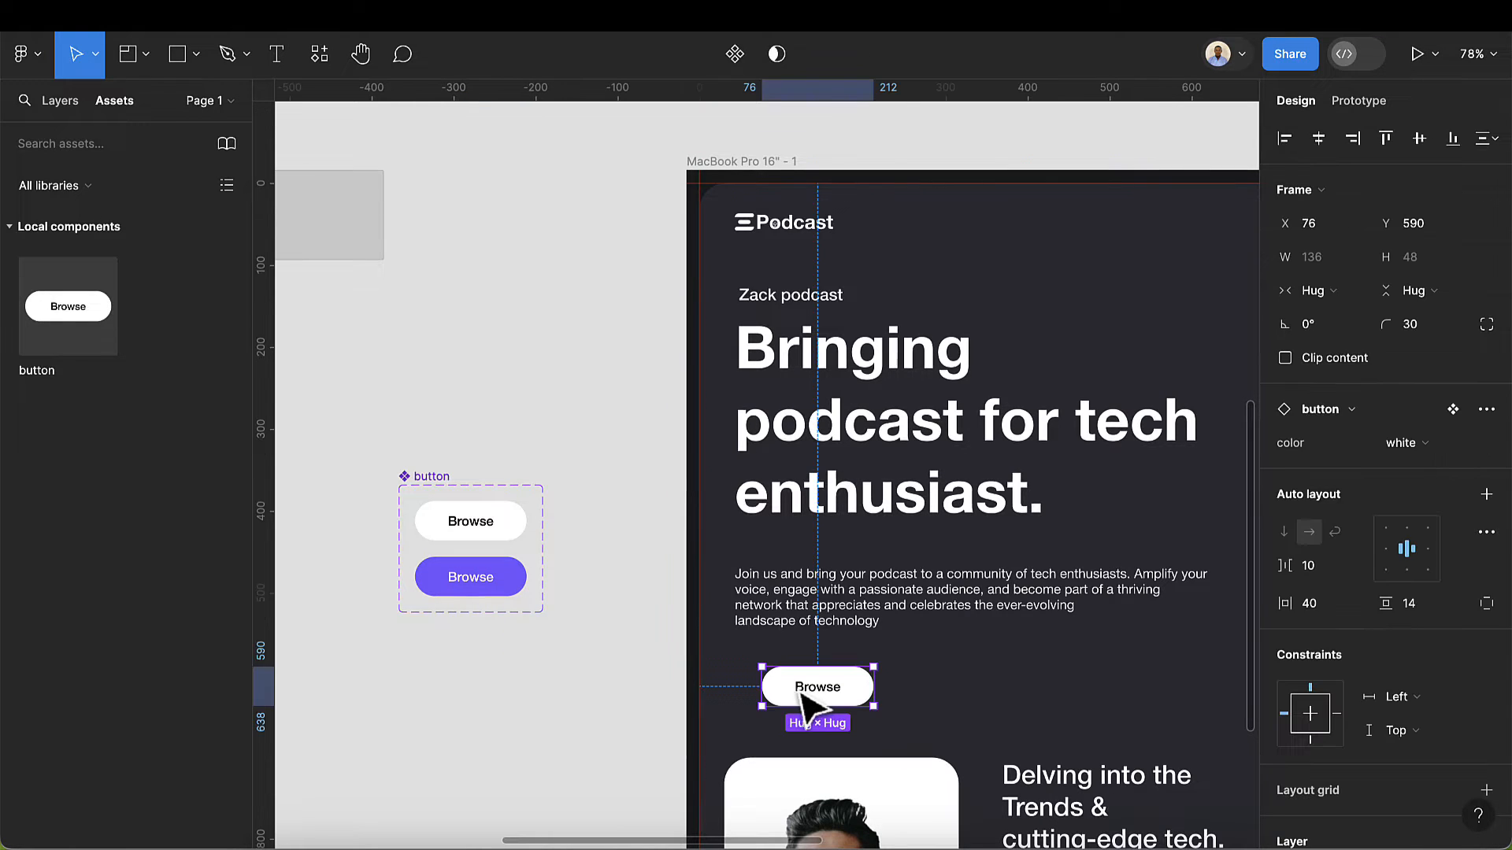
- Turn both variants' Browse labels into a text component property named 'content'
scroll(473, 526, up, 4)
click(479, 529)
click(480, 530)
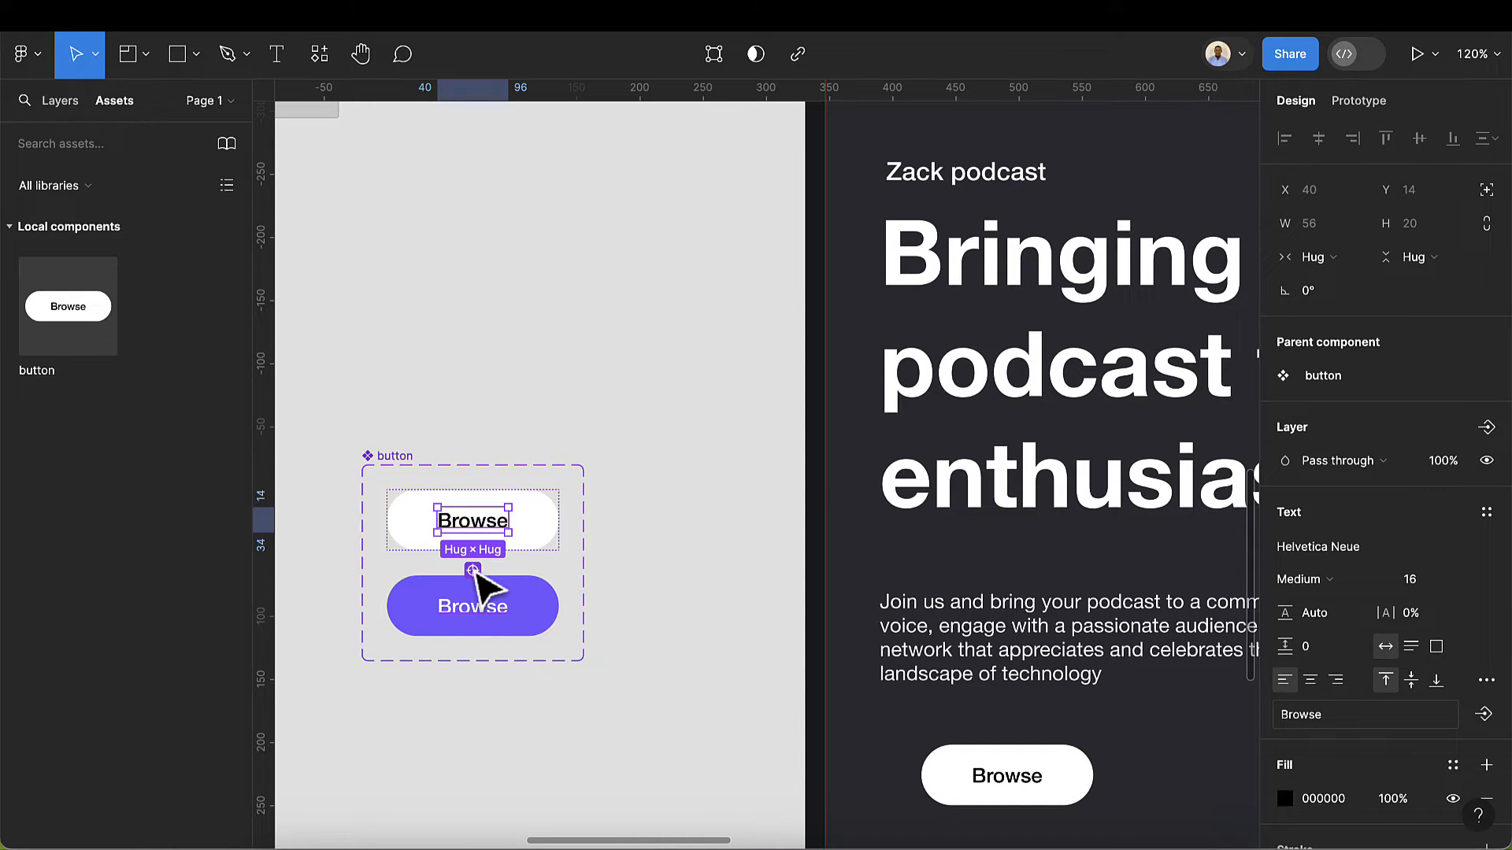
shift+click(481, 589)
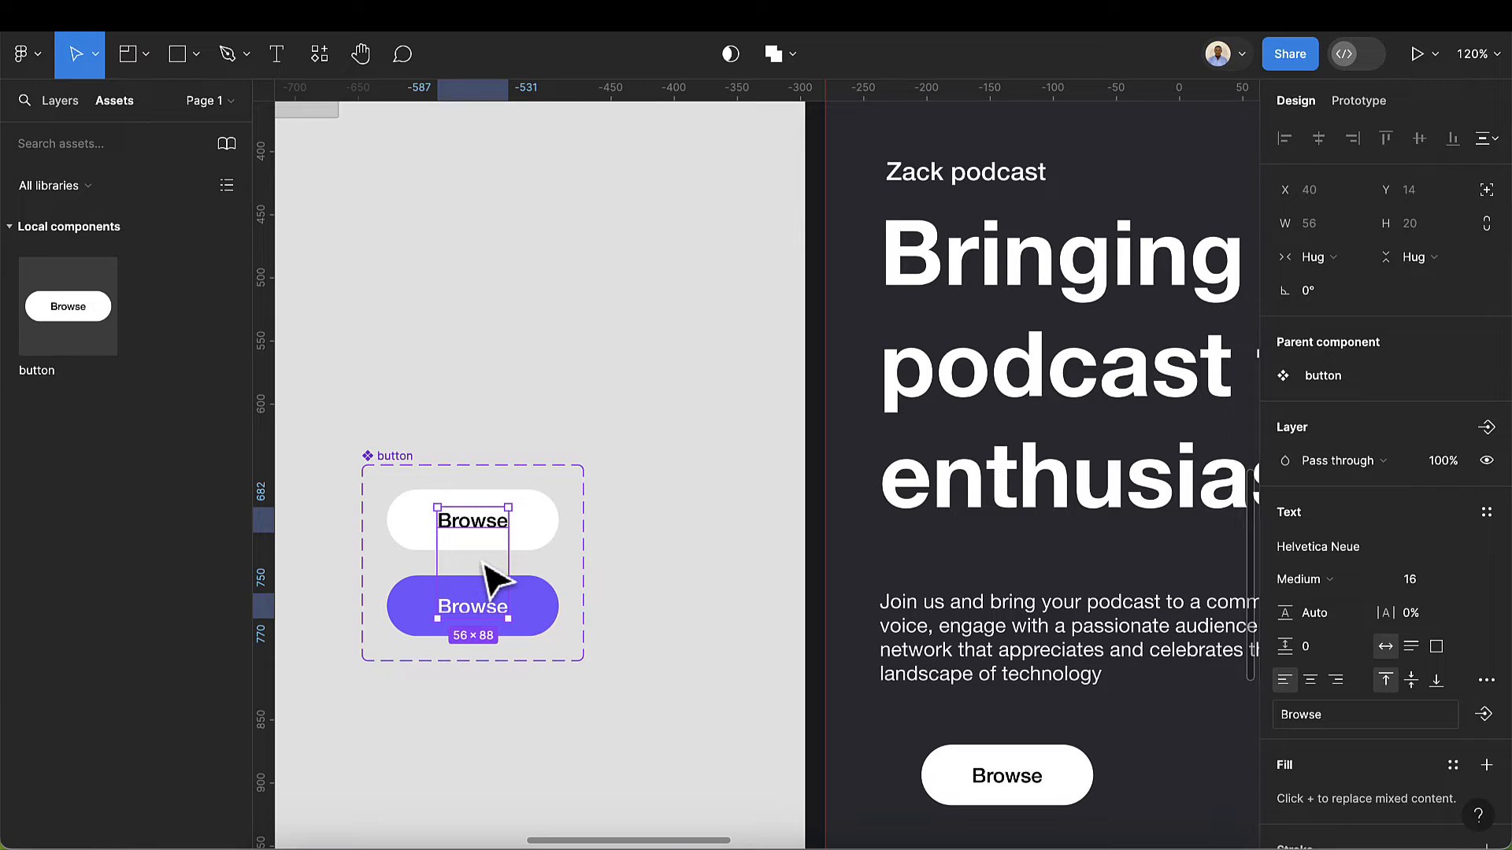
scroll(1476, 718, down, 2)
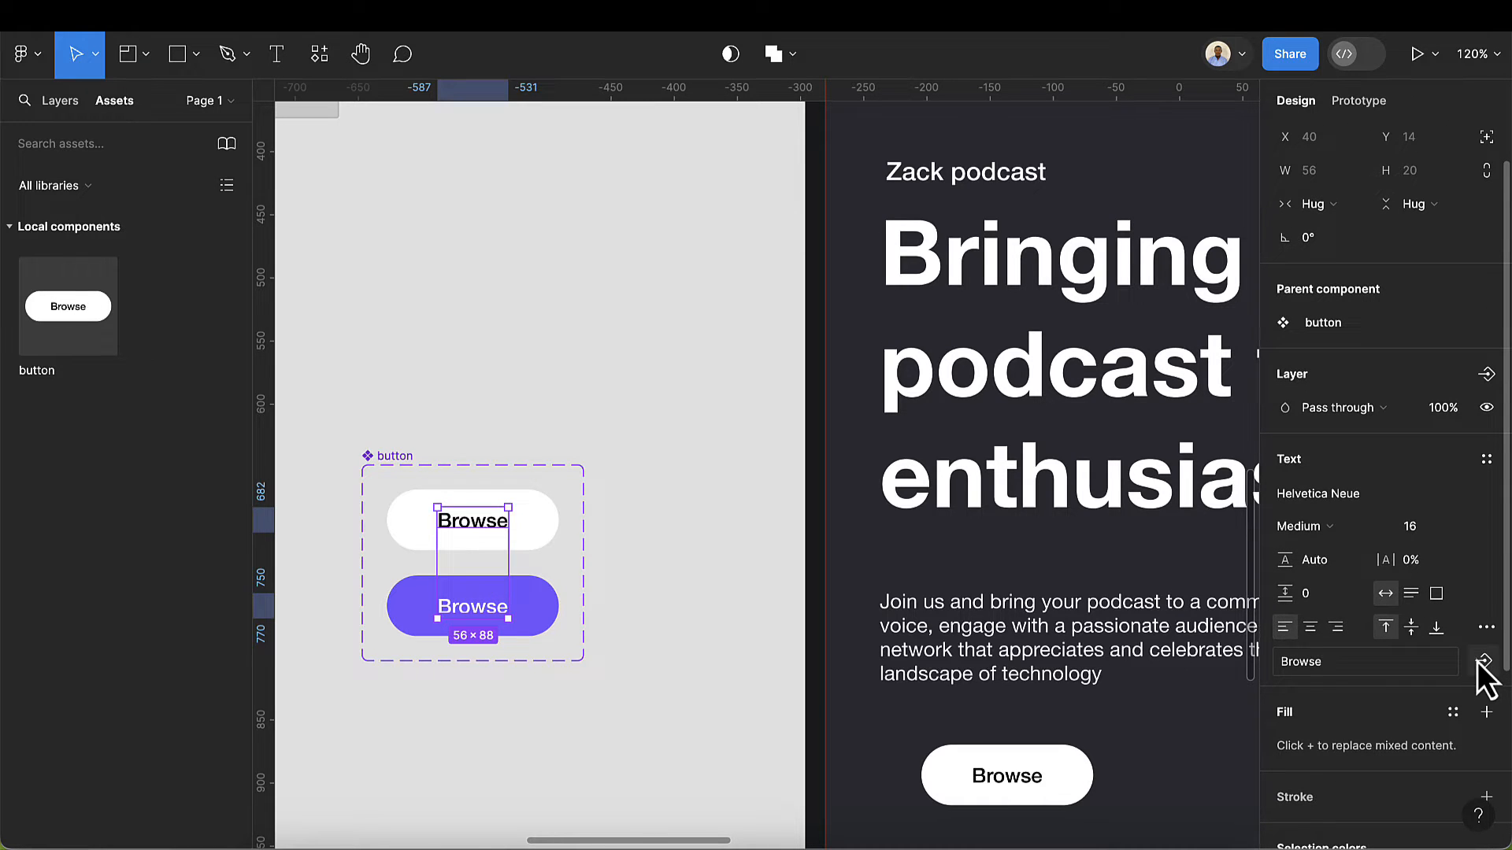
click(1483, 662)
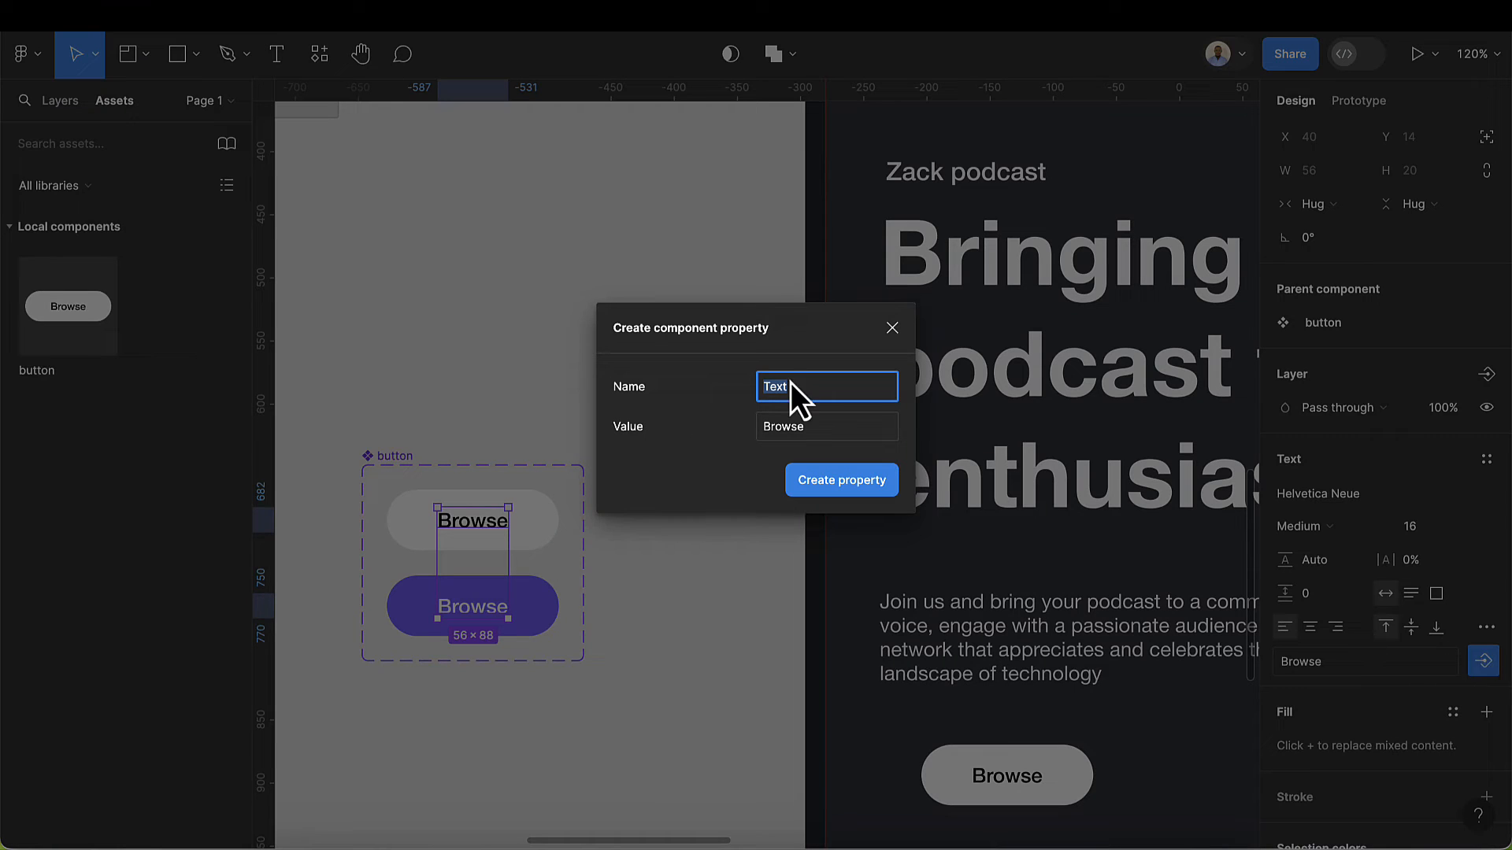
key(BackSpace)
text(conten)
key(Return)
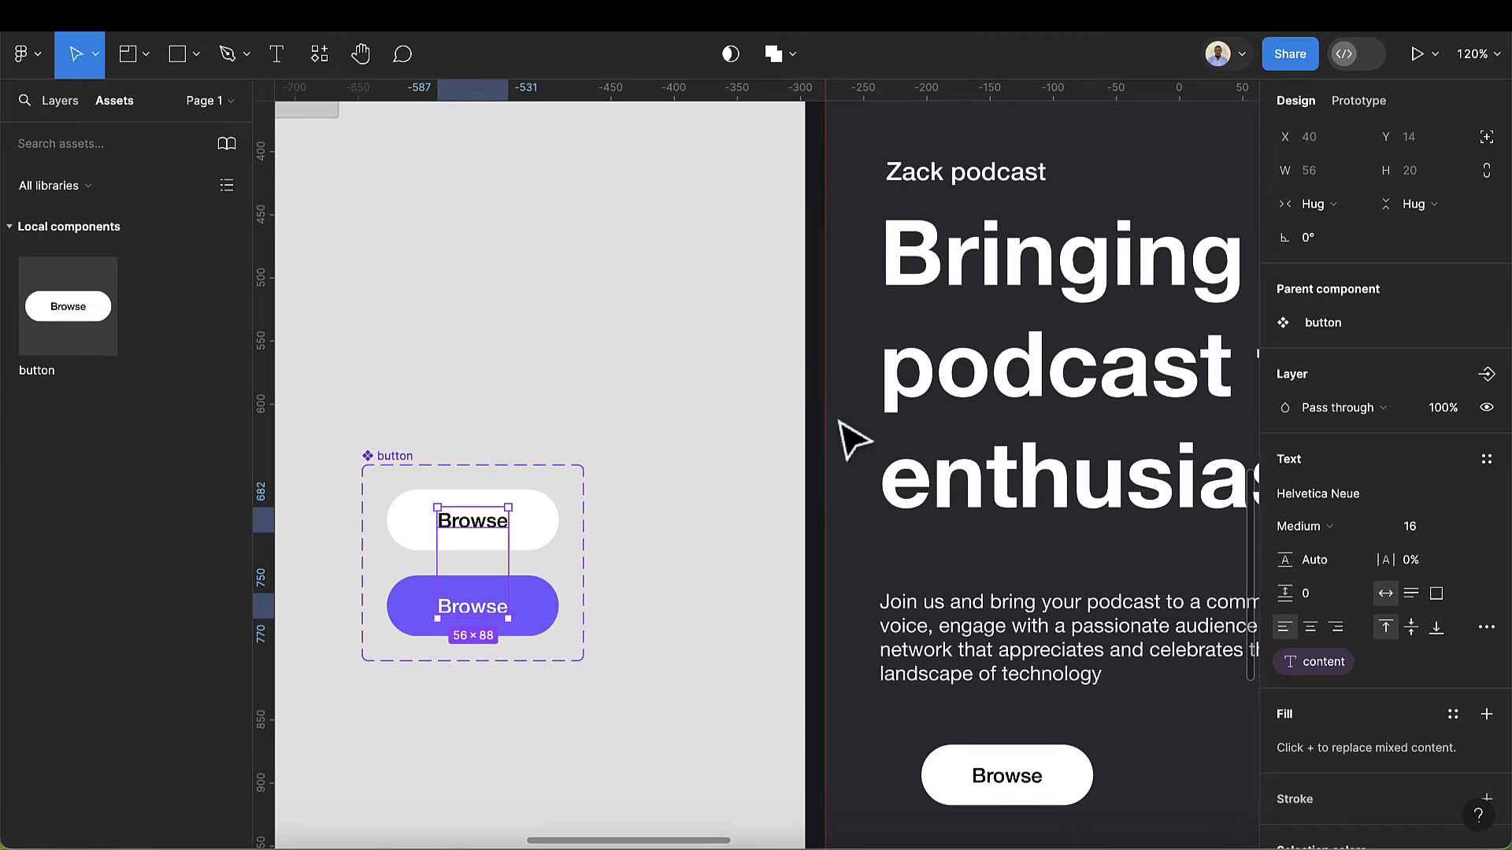
- Change the landing-page button's content to 'Browse podcast' and move it left to align with the text
scroll(854, 435, down, 5)
click(980, 607)
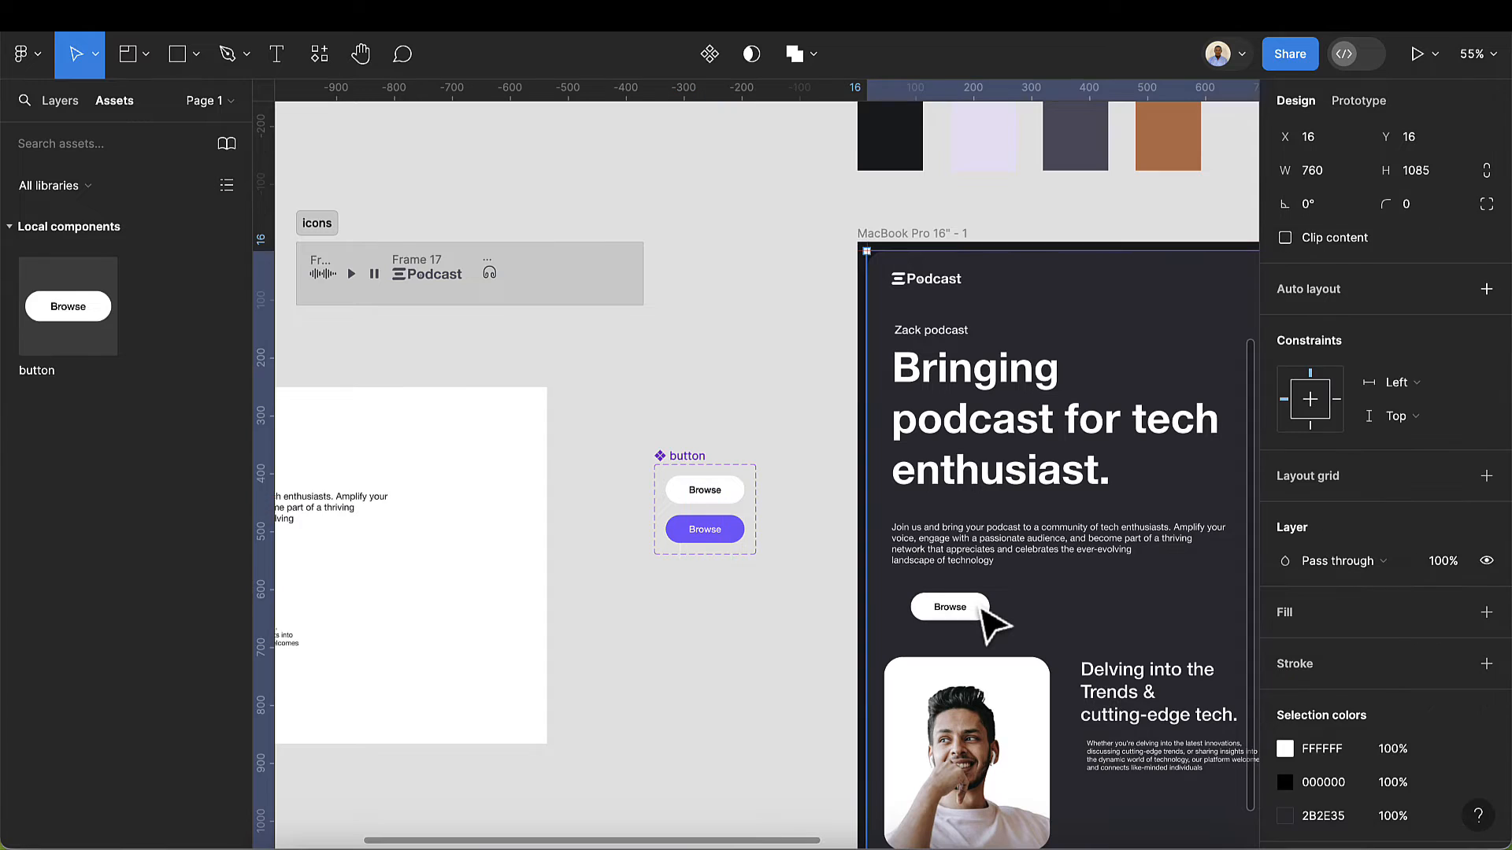
double_click(980, 607)
scroll(979, 604, right, 2)
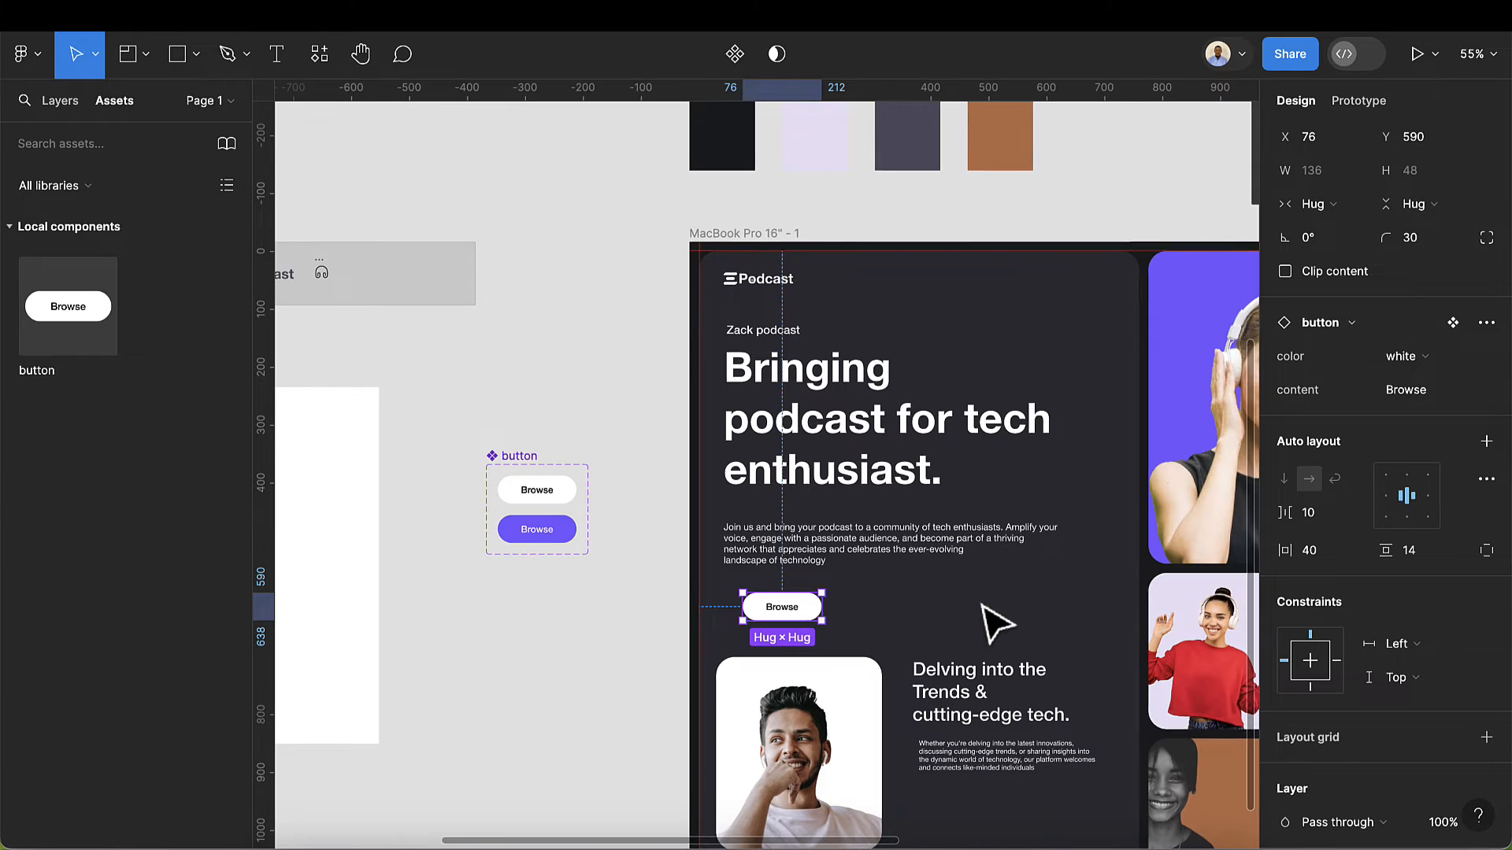
click(1418, 395)
click(1438, 394)
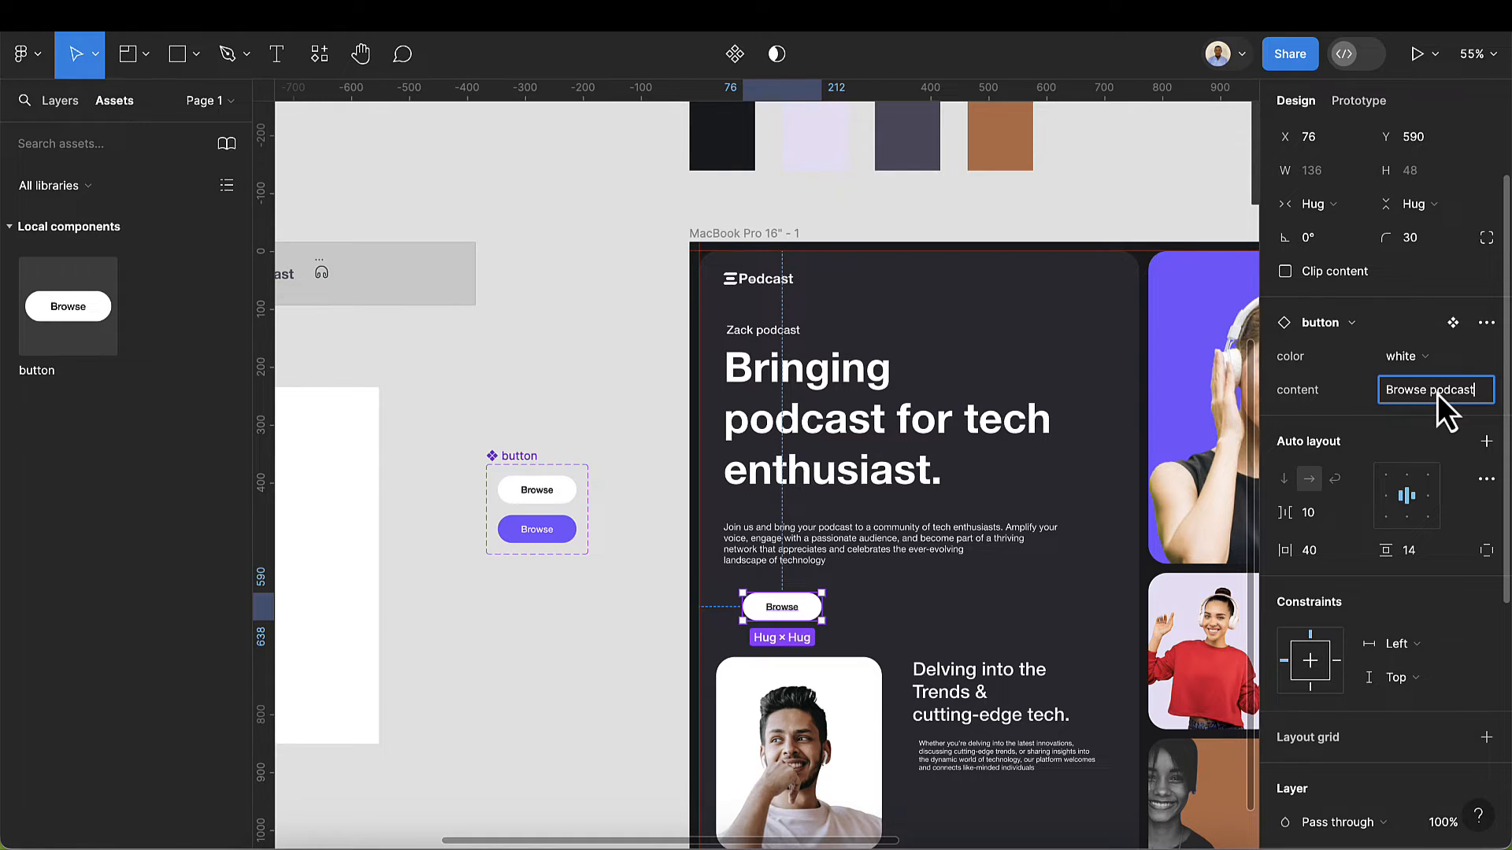
key(Return)
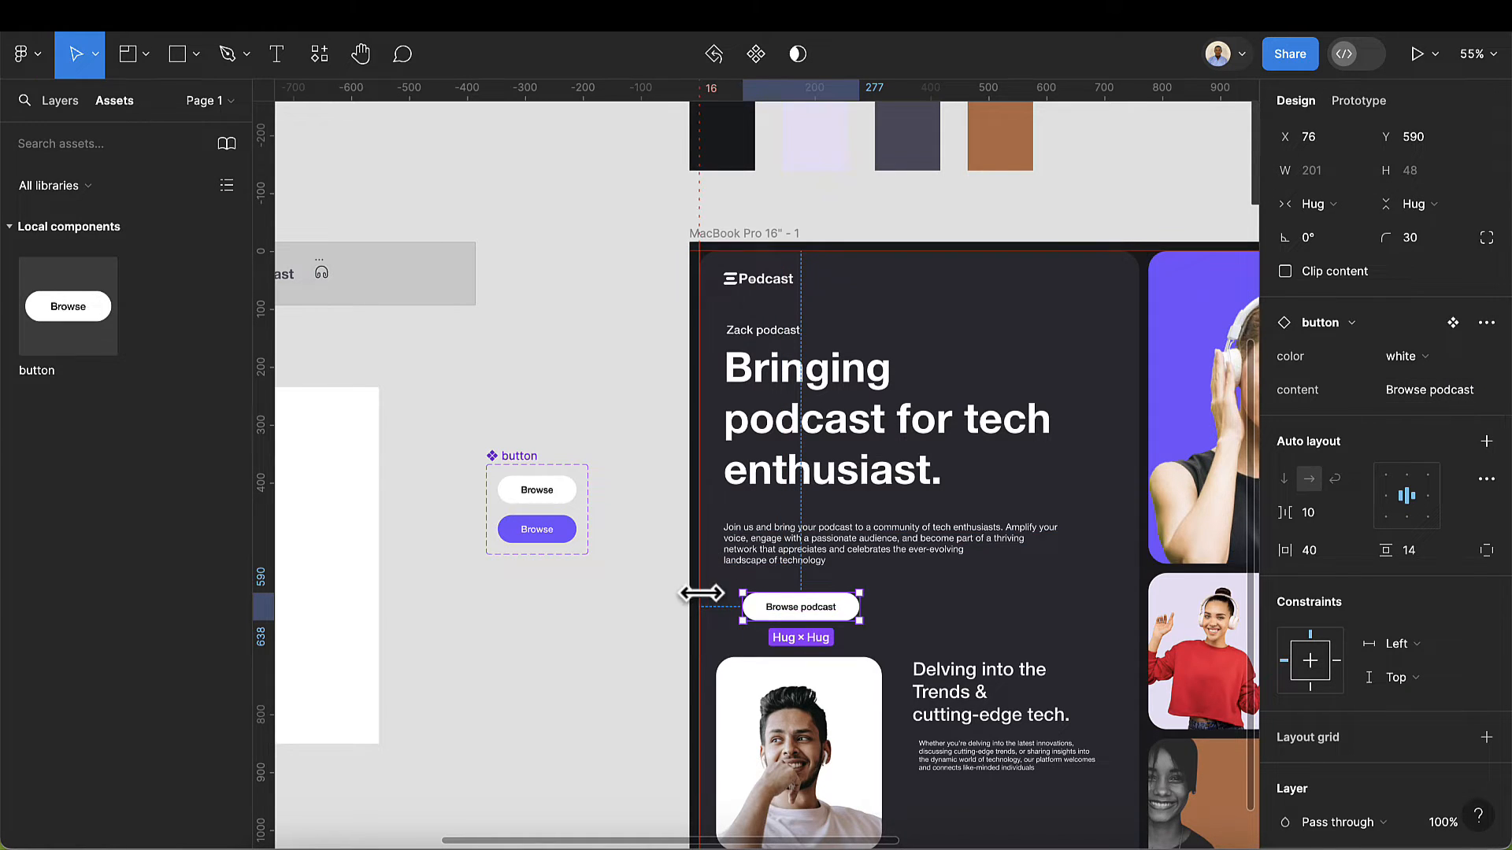
scroll(796, 622, up, 2)
drag(791, 618, 775, 614)
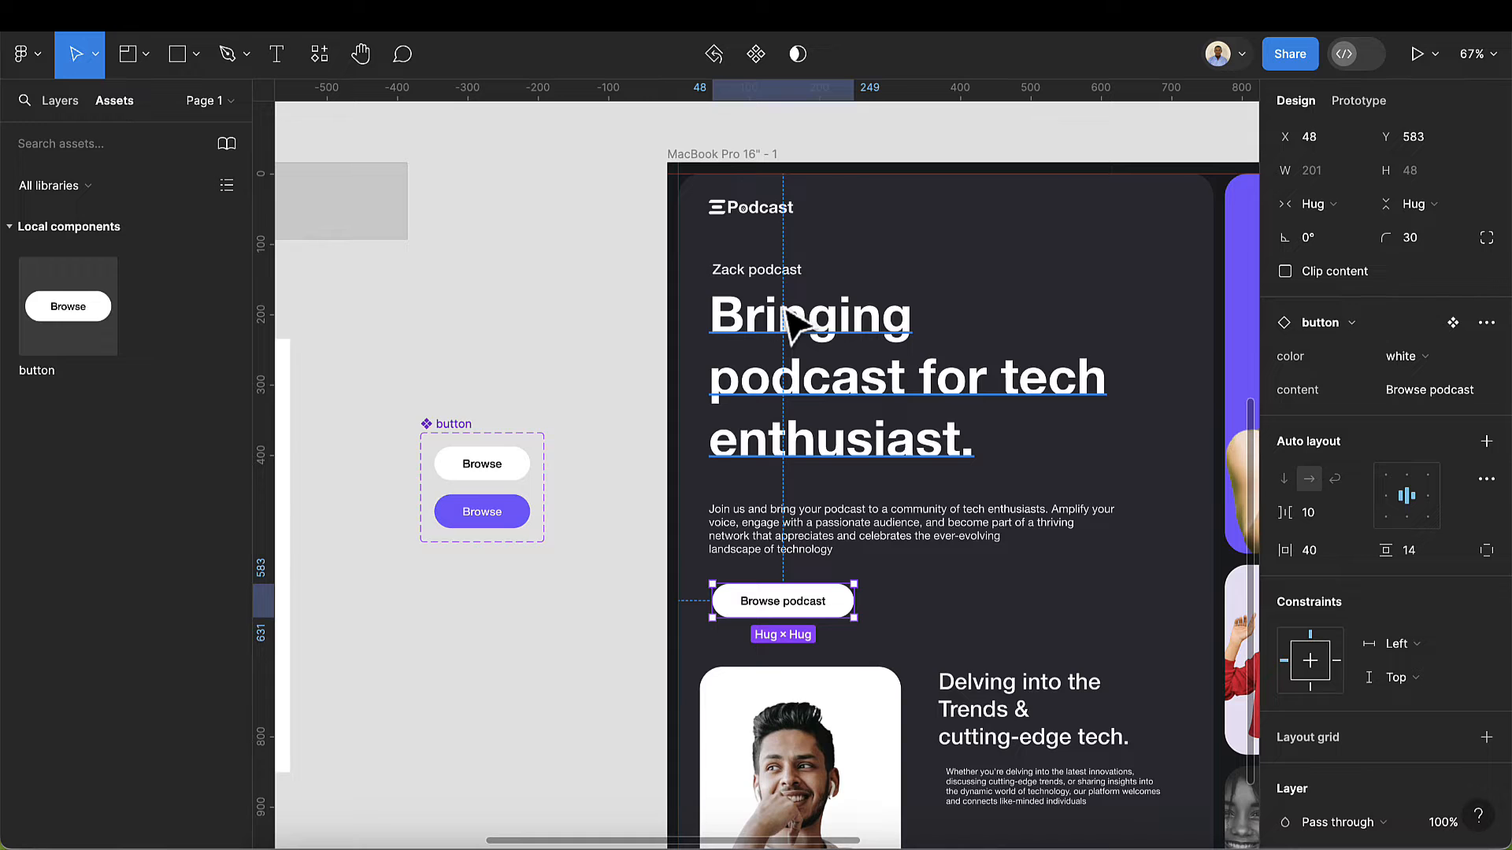
- Stack the label and heading, then stack them with the intro paragraph using 32 spacing
click(757, 272)
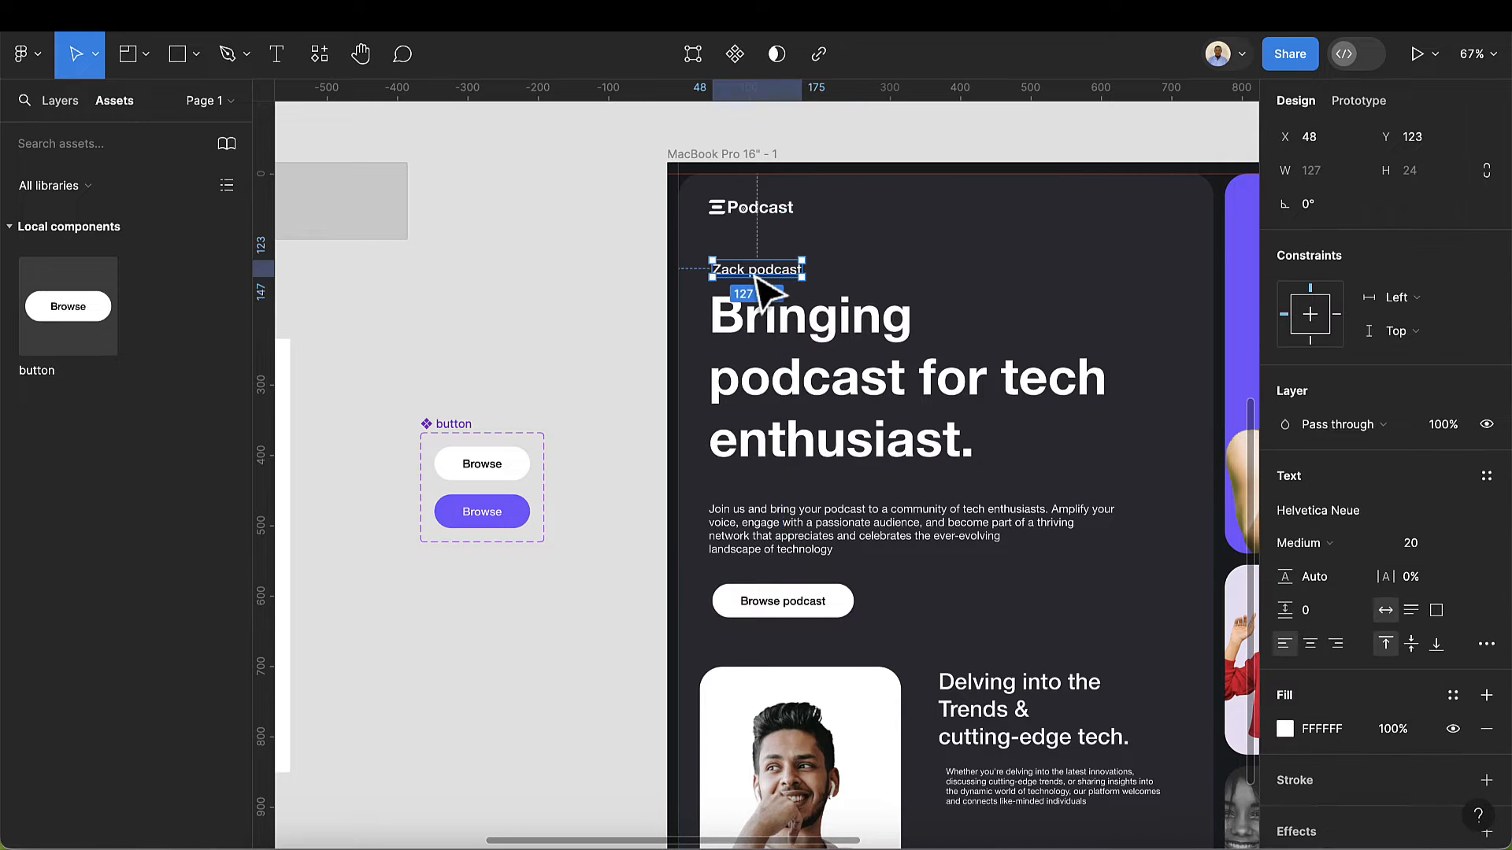
shift+click(782, 376)
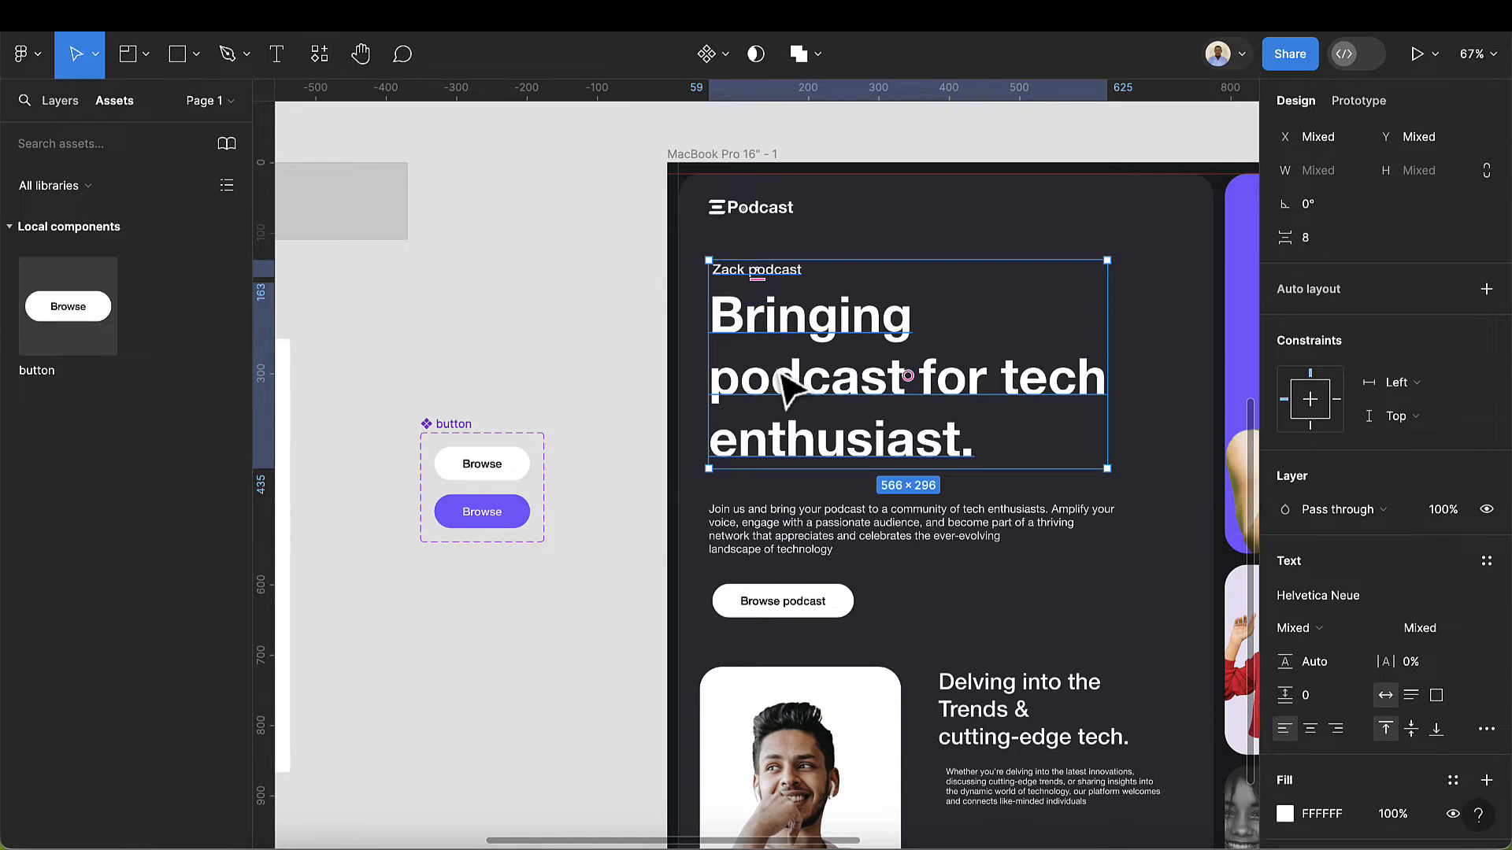
key(shift+a)
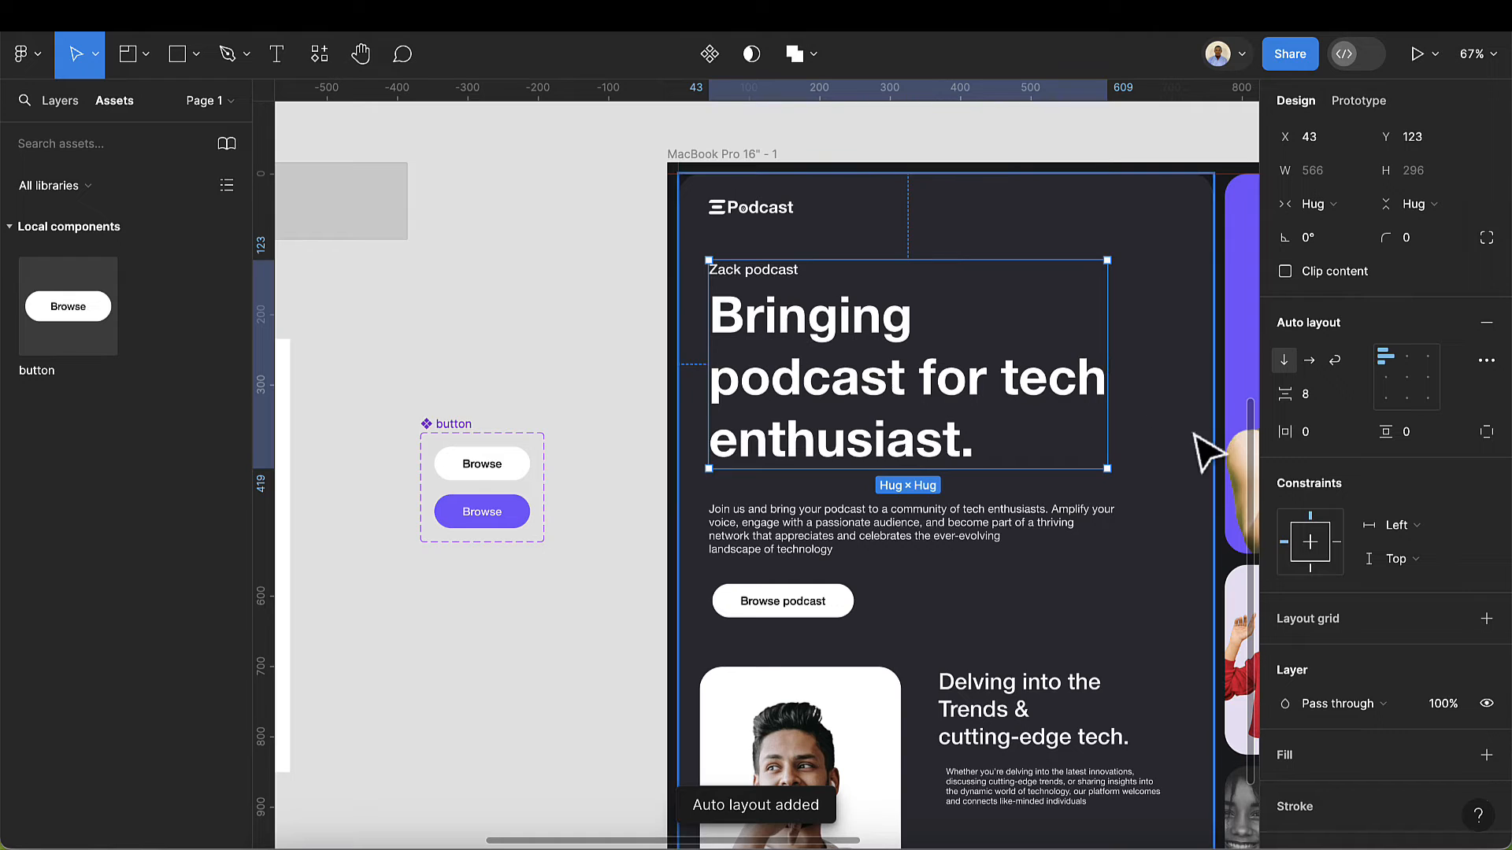
key(Return)
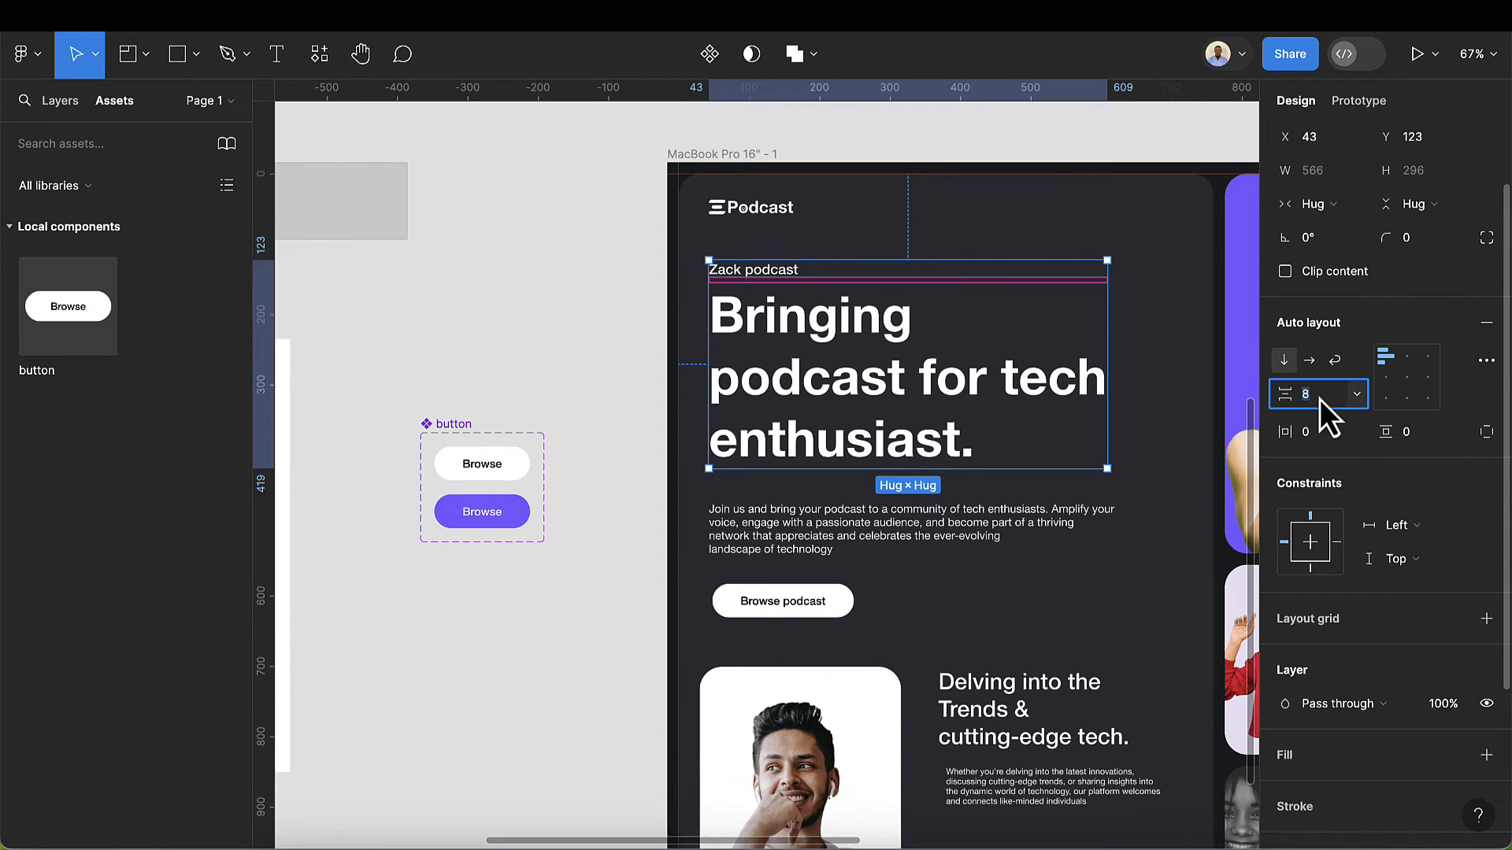
click(819, 540)
shift+click(823, 431)
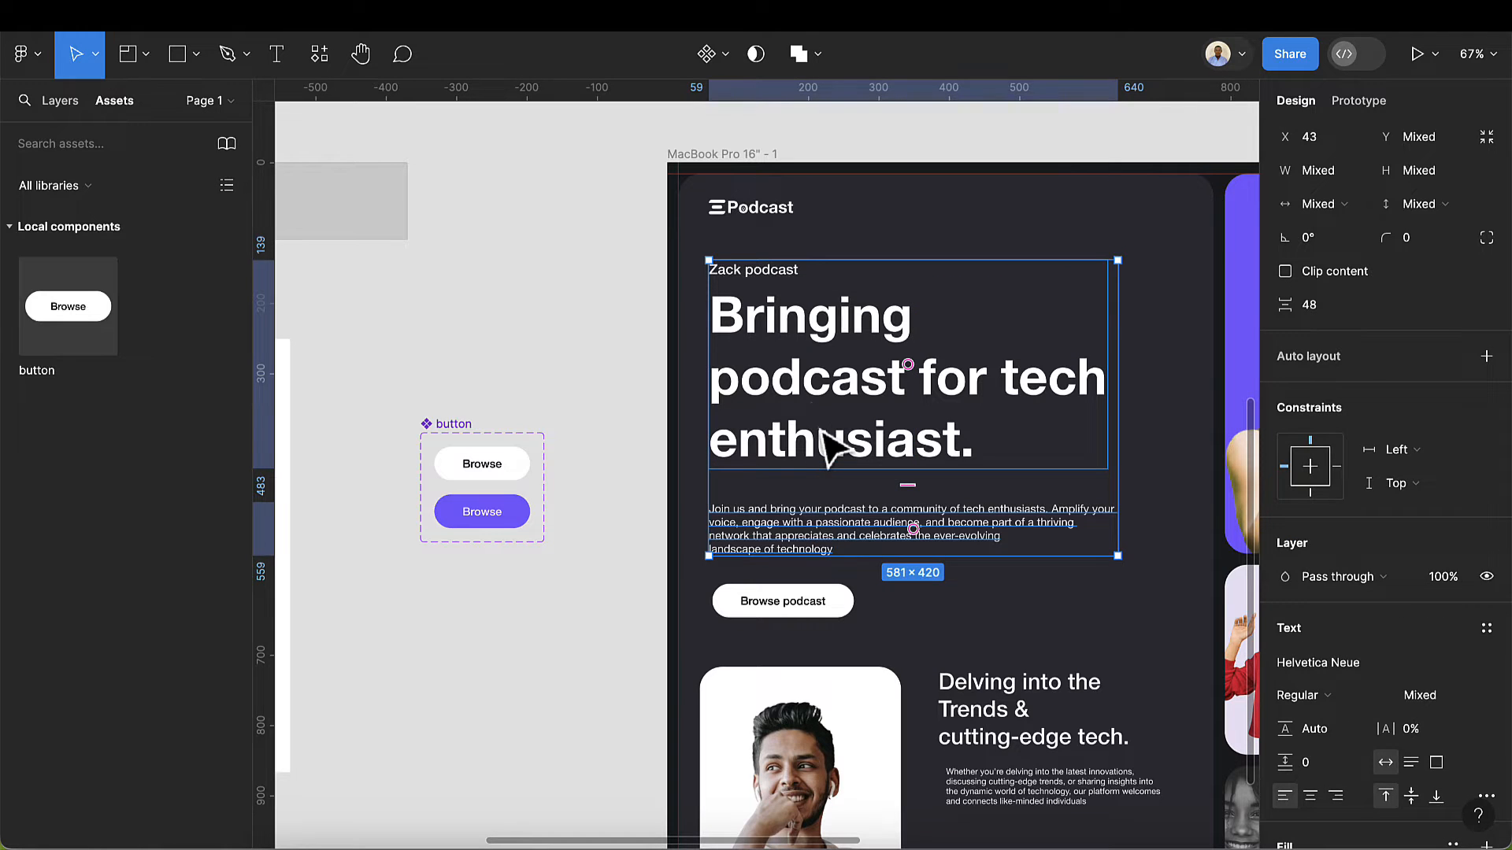
key(shift+a)
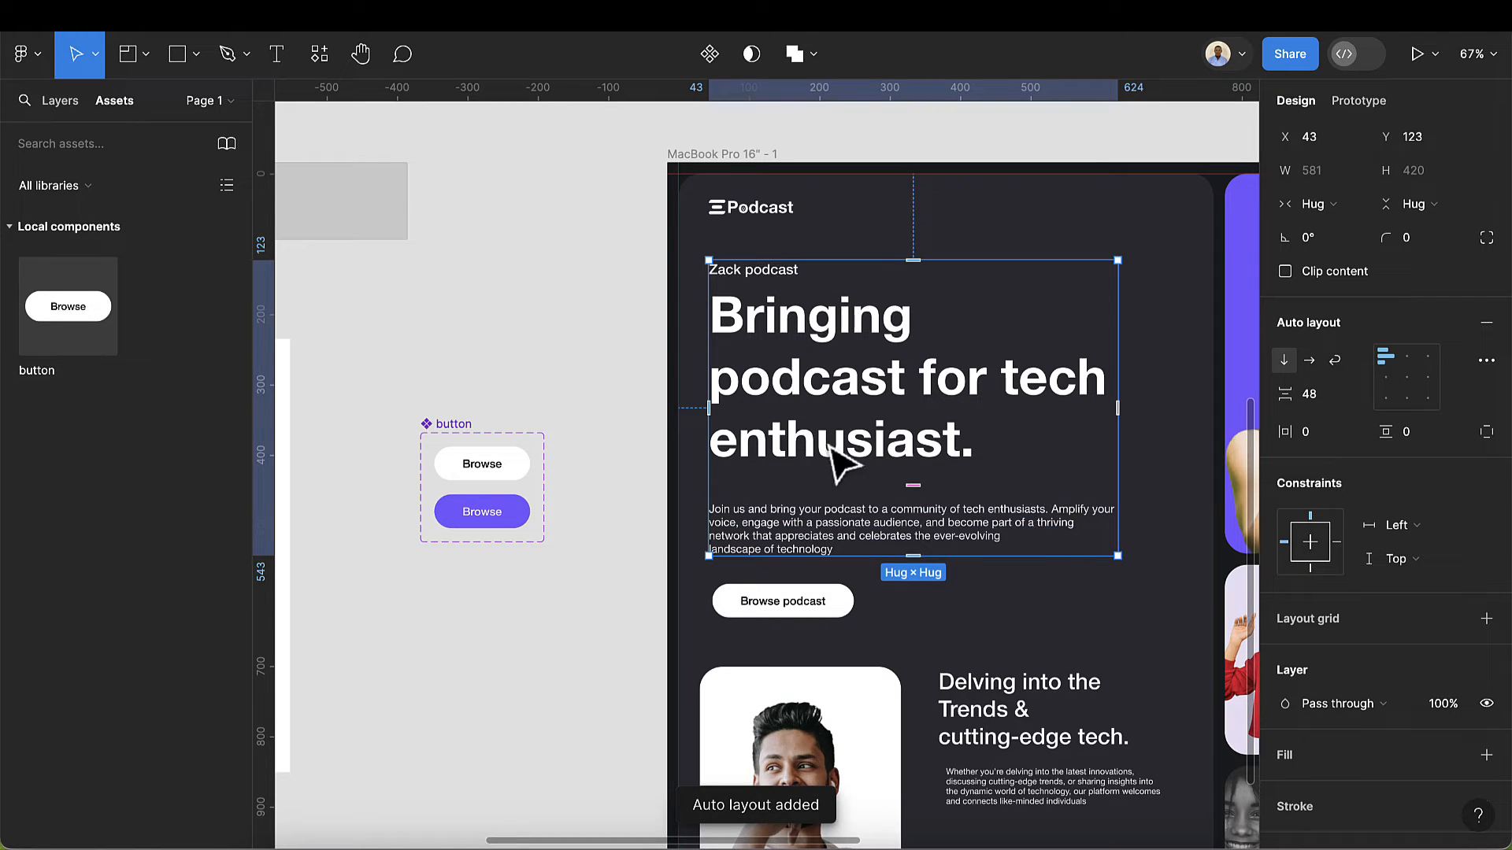
click(1319, 404)
text(32)
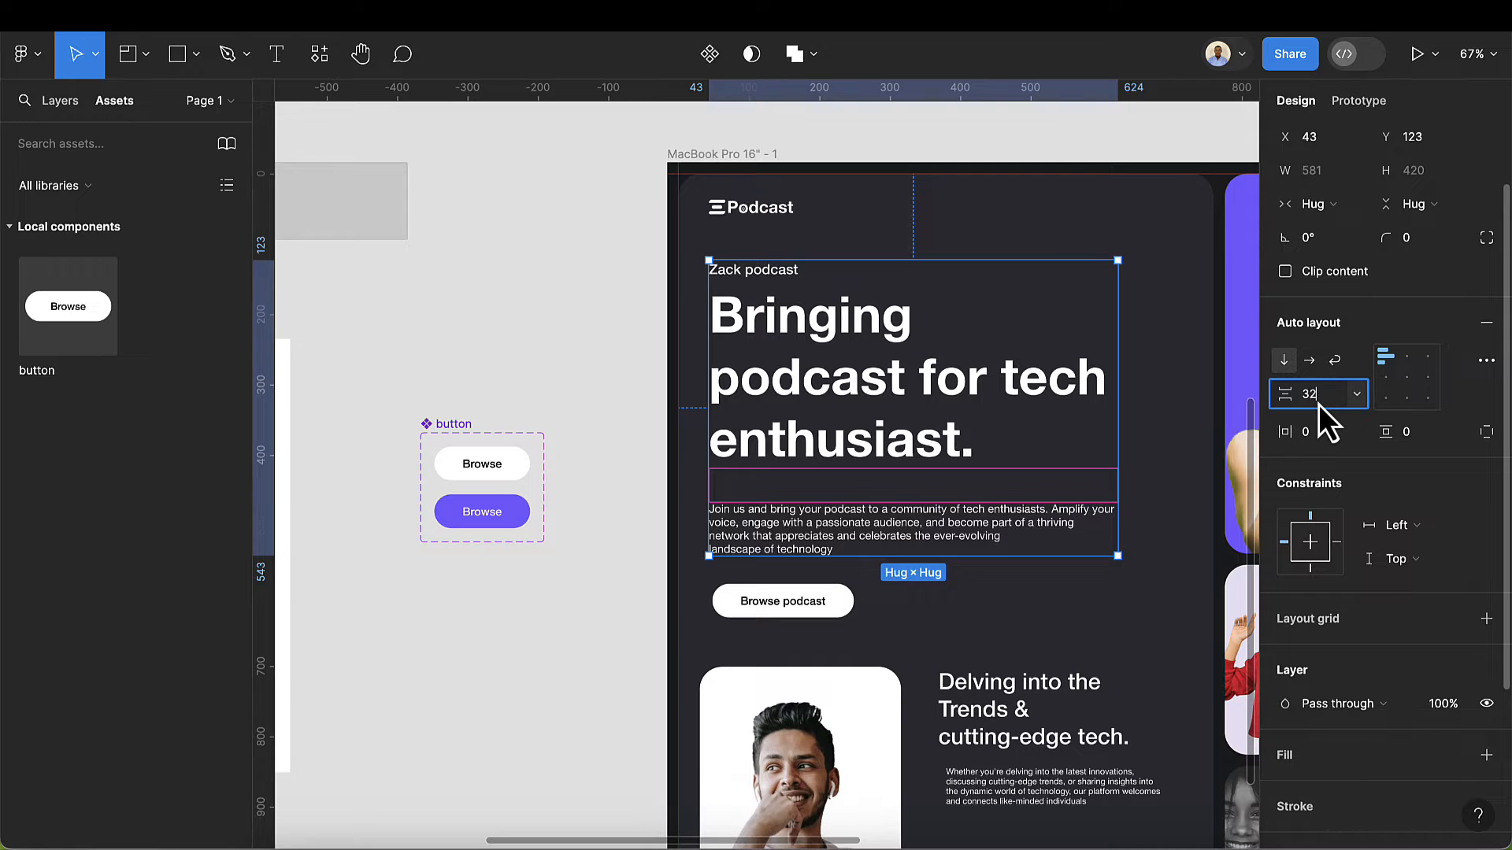
key(Return)
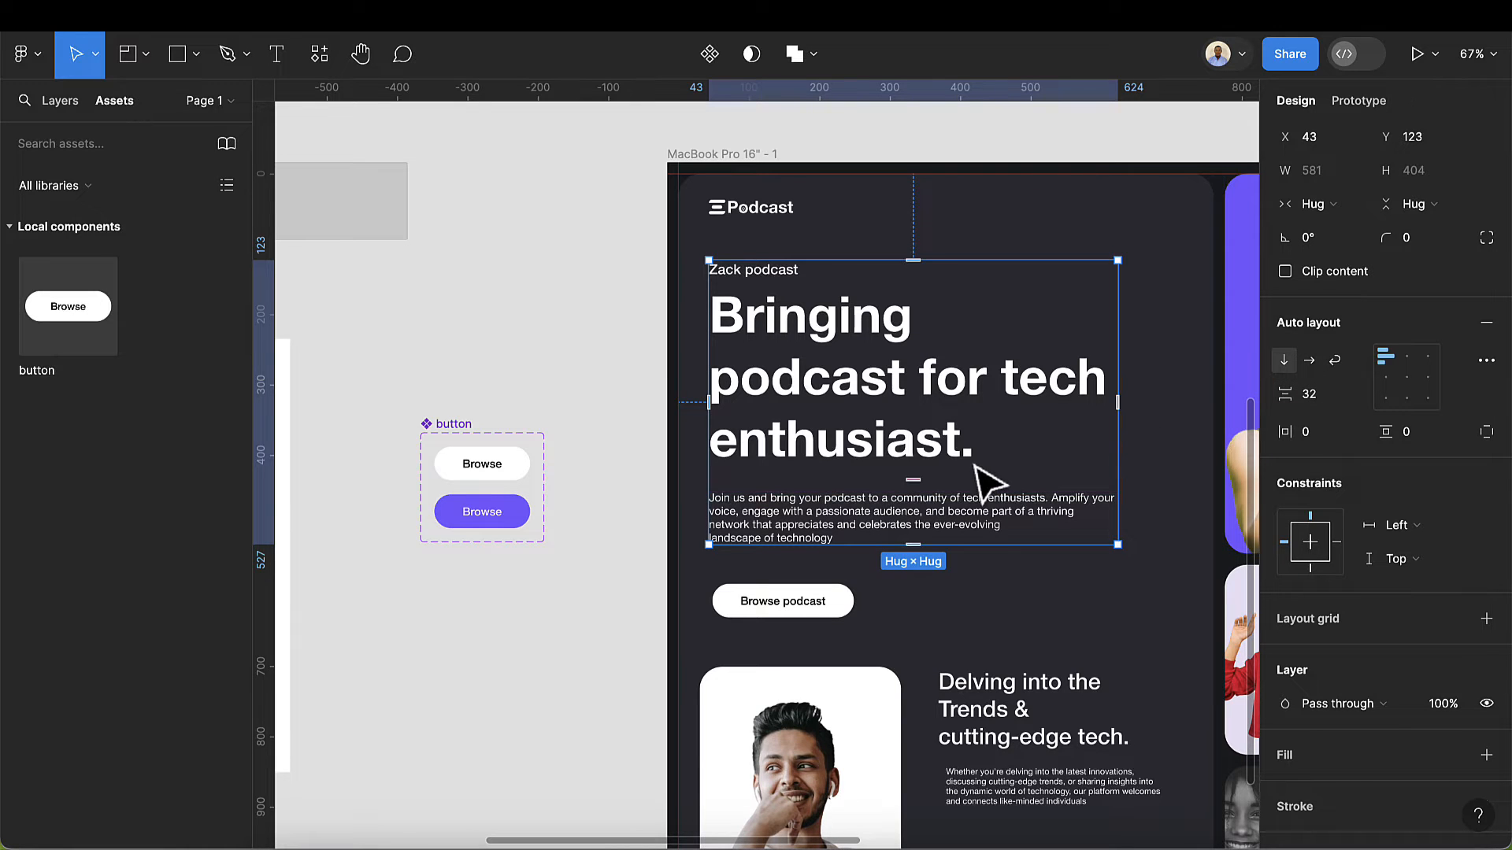
- Wrap the hero text and Browse podcast button in a vertical auto layout with a 40 gap
shift+click(818, 606)
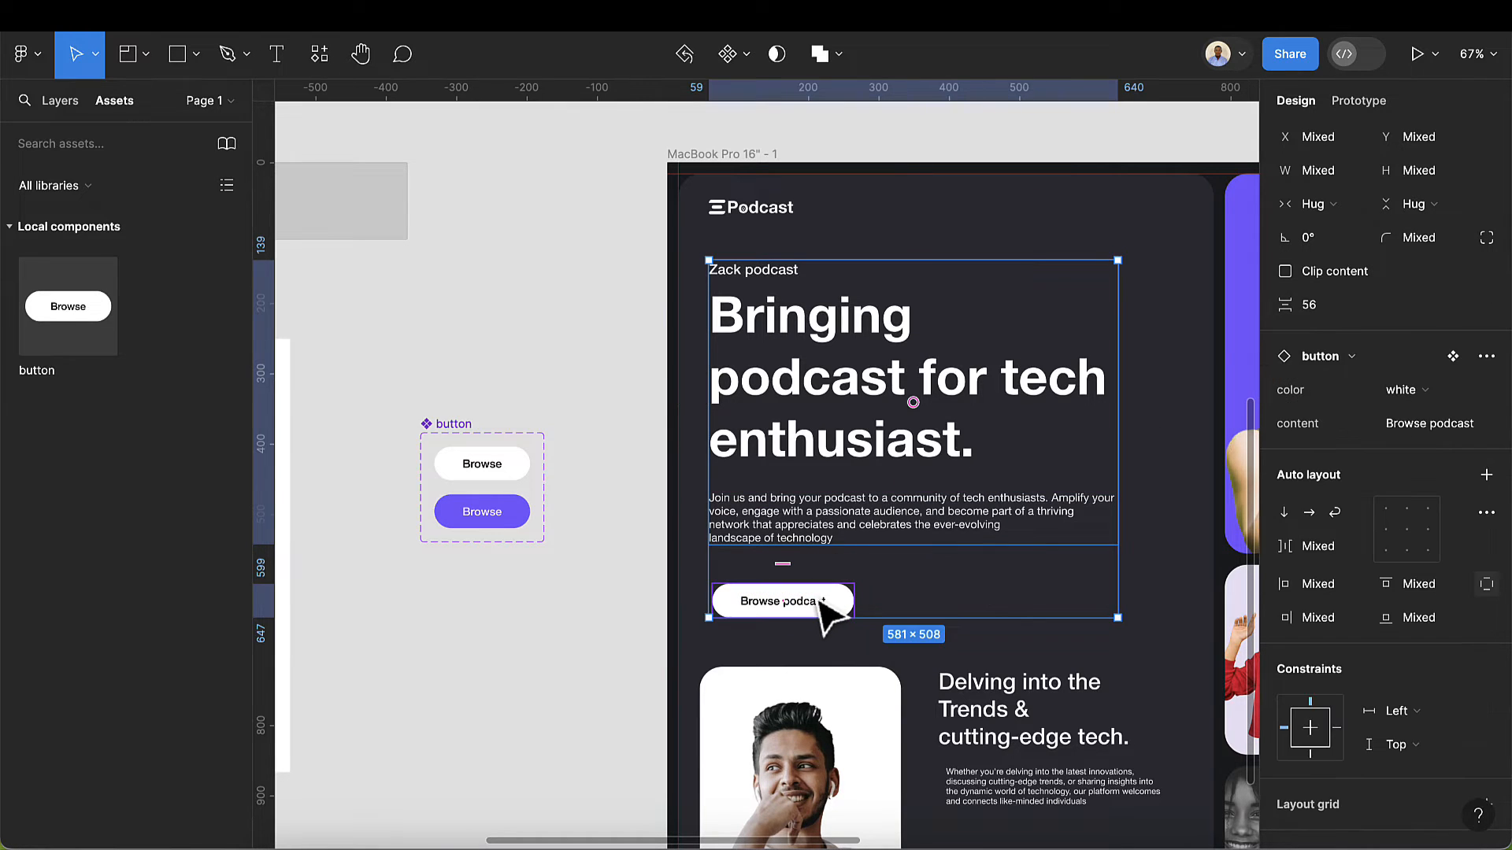
key(shift+a)
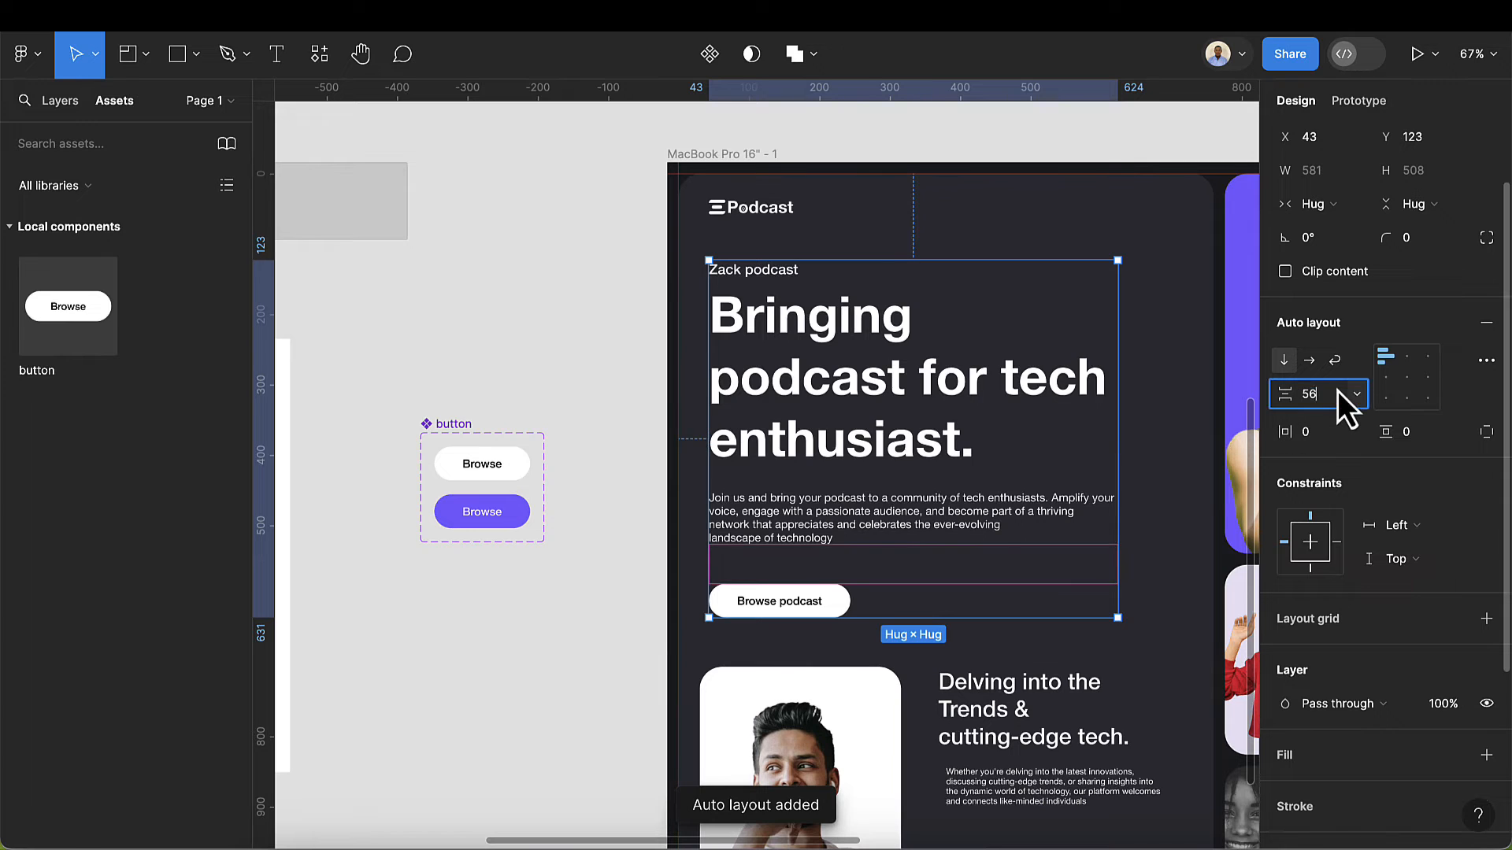
text(32)
key(Return)
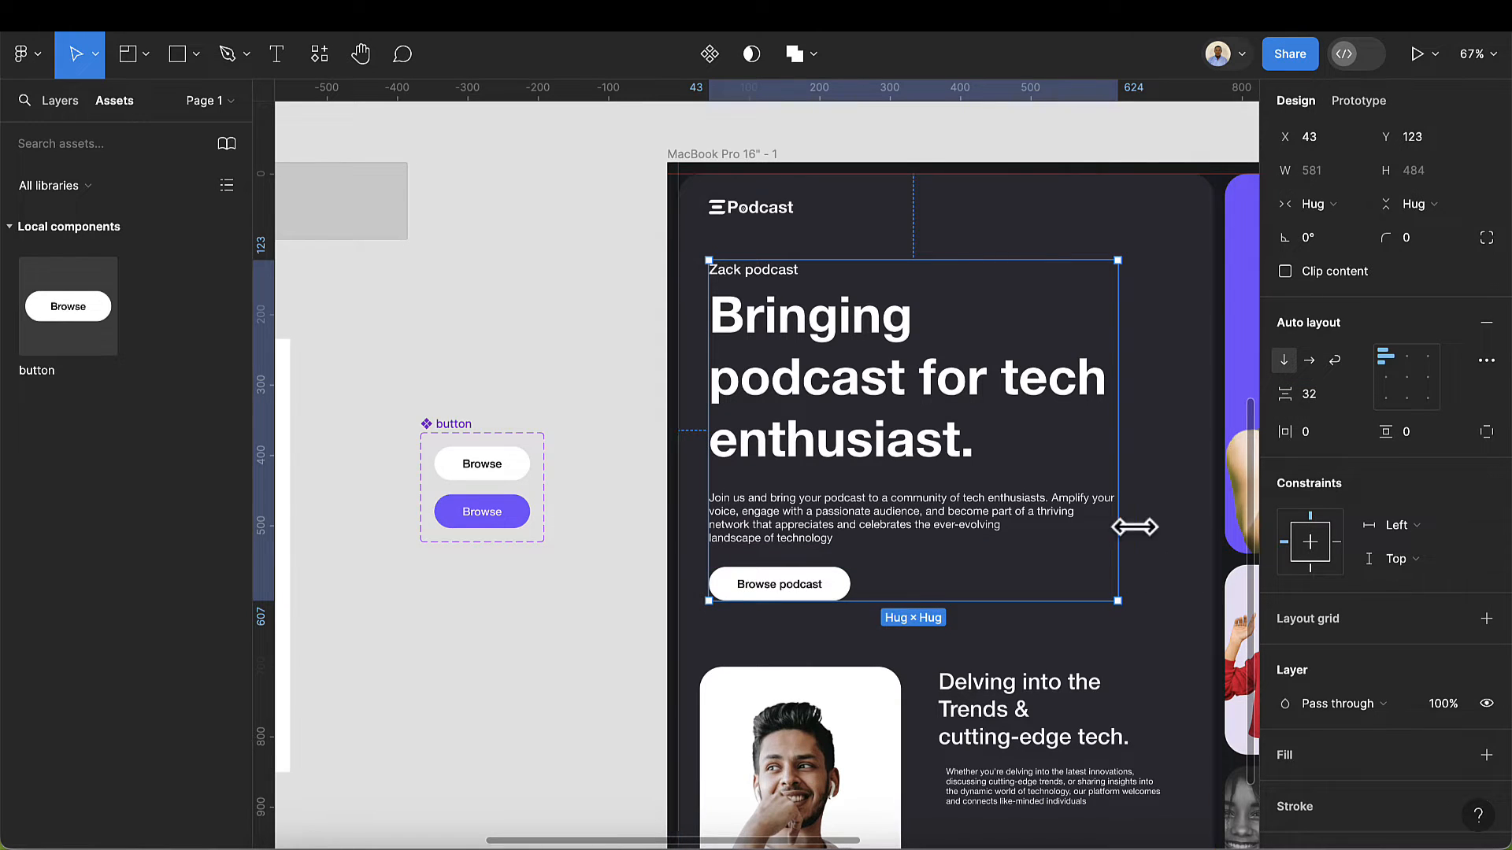
click(1330, 400)
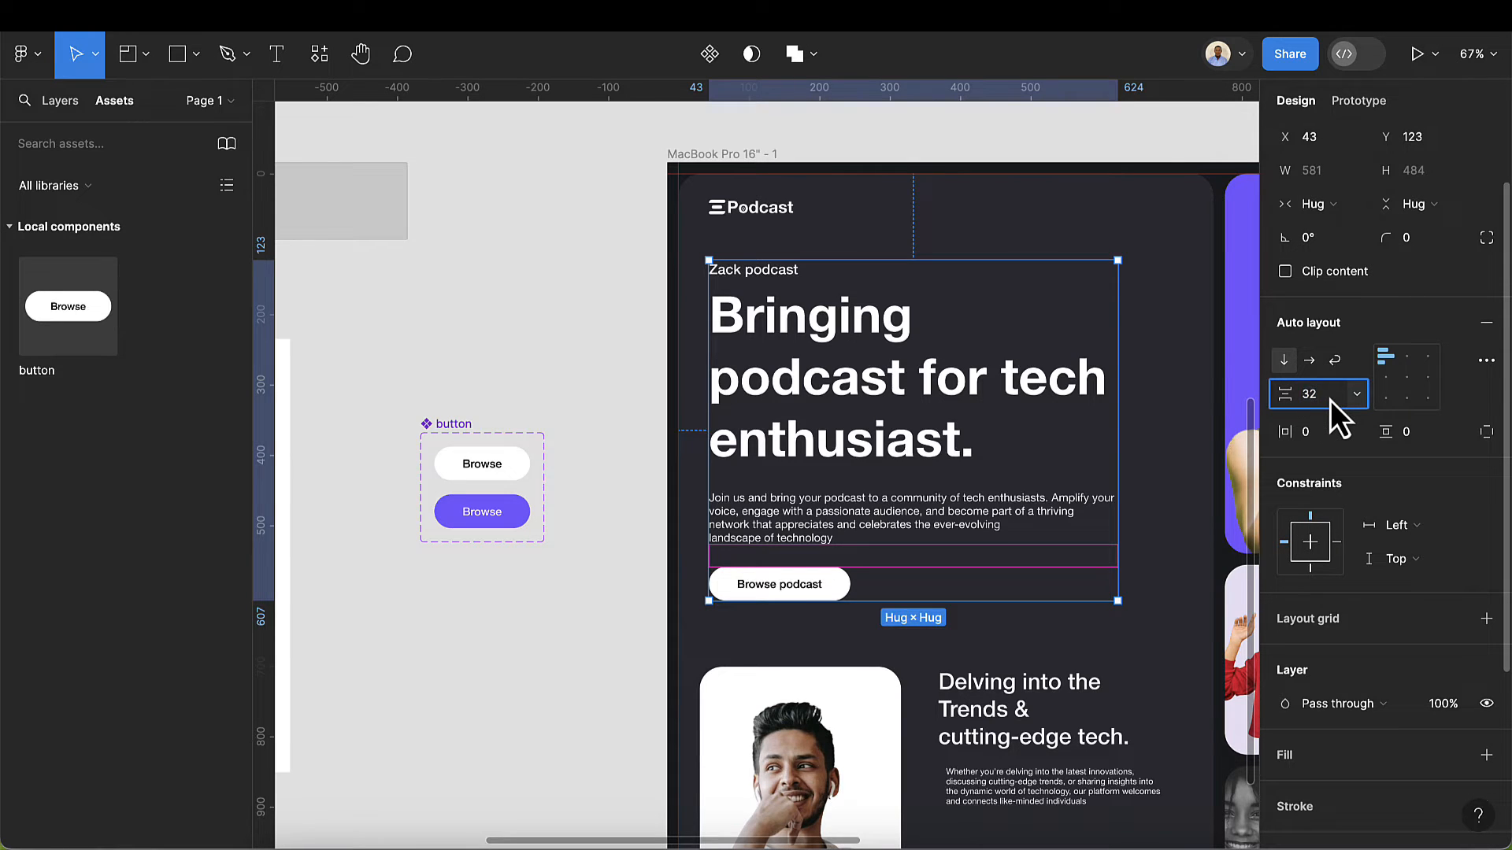
text(+8)
key(Return)
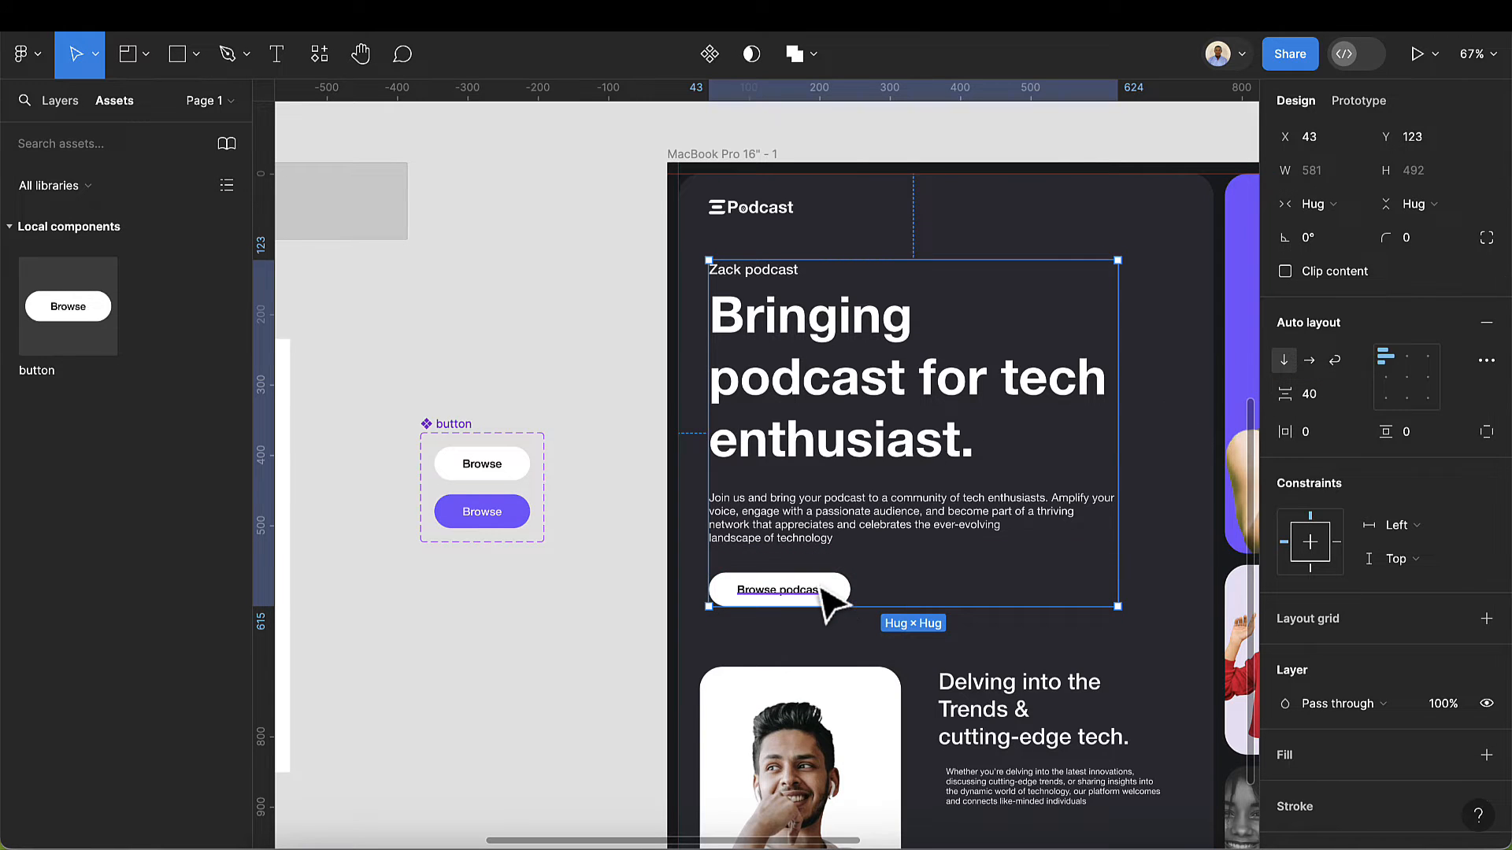
scroll(819, 607, down, 2)
click(1095, 611)
scroll(1050, 661, down, 2)
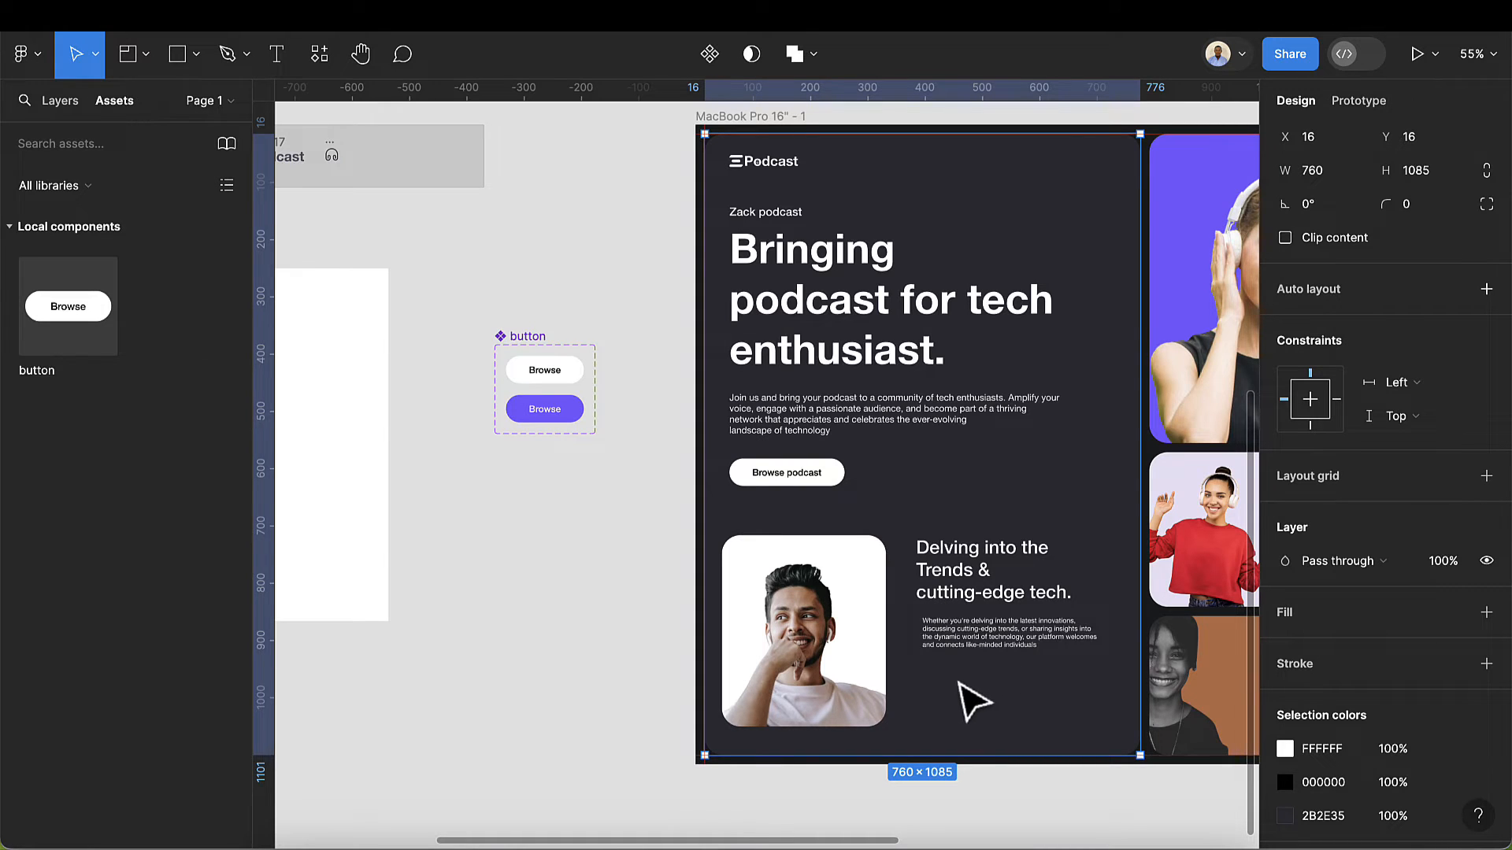
- Place a primary purple button labelled 'Subscribe' under the Delving paragraph
drag(68, 347, 973, 687)
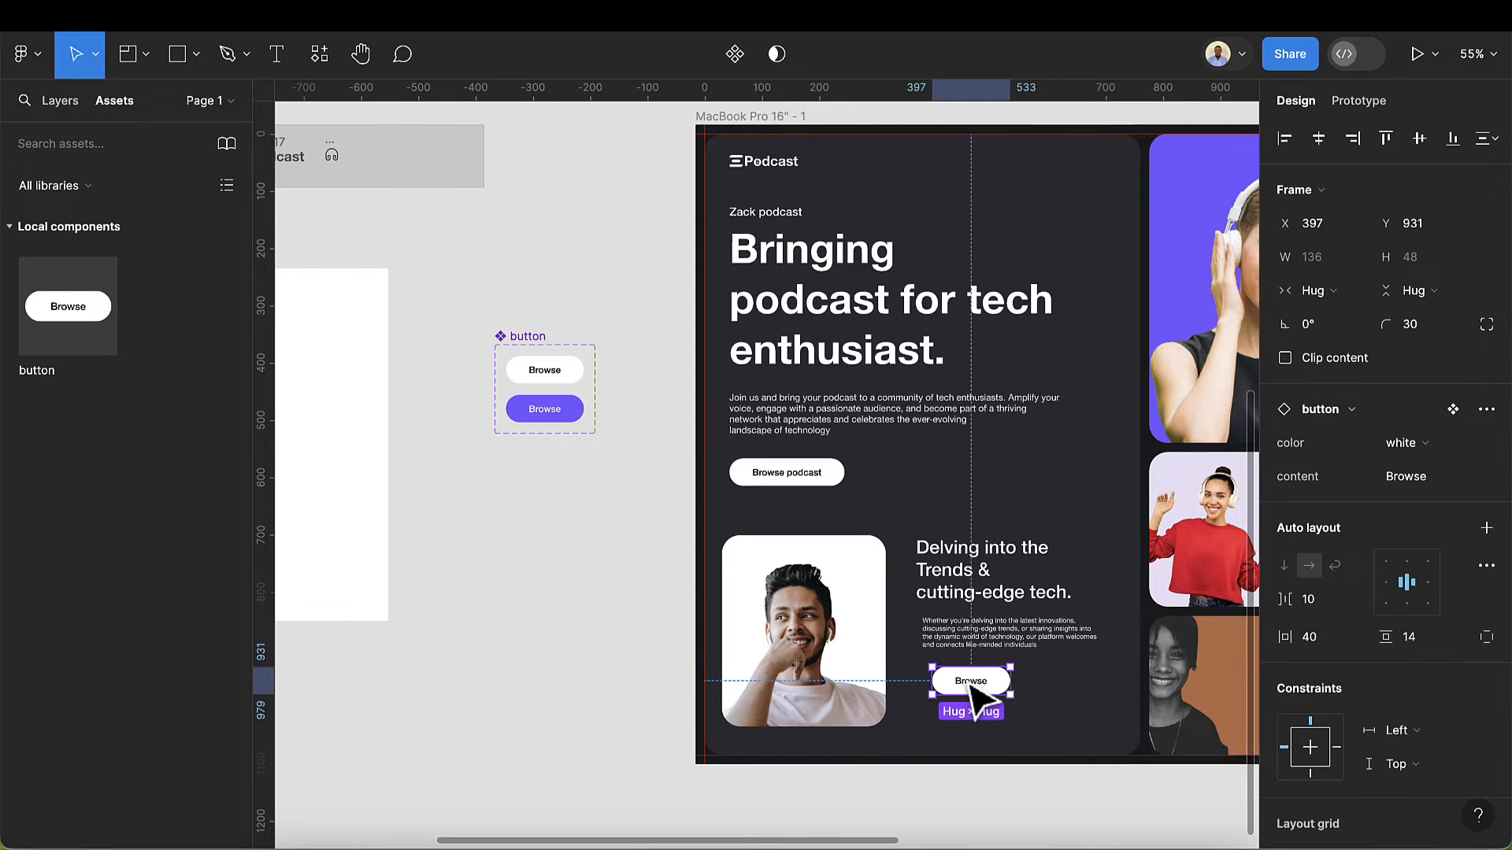
click(1445, 446)
click(1427, 472)
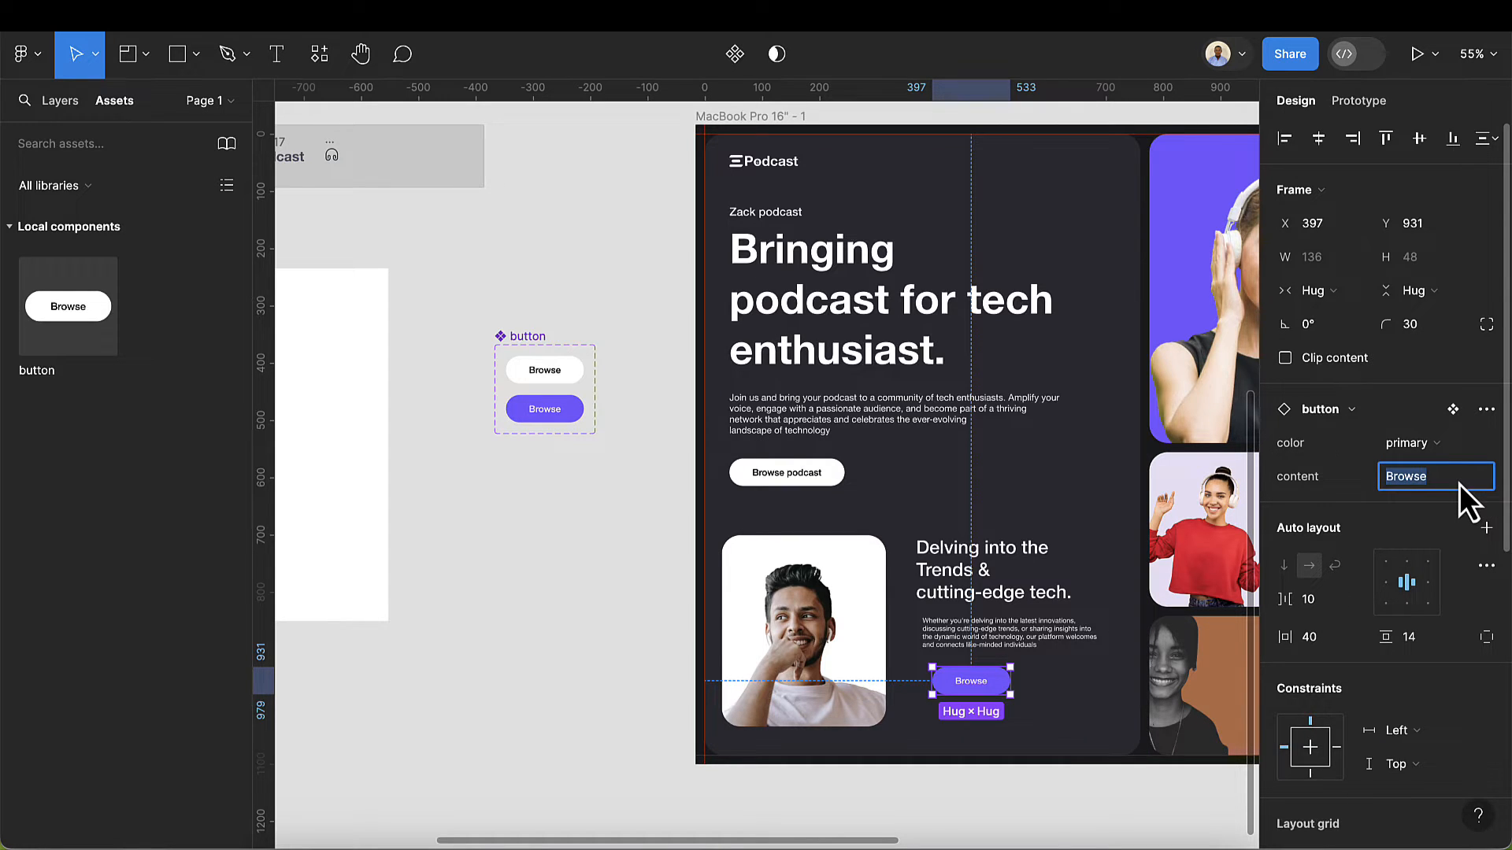
text(Subscribe)
key(Return)
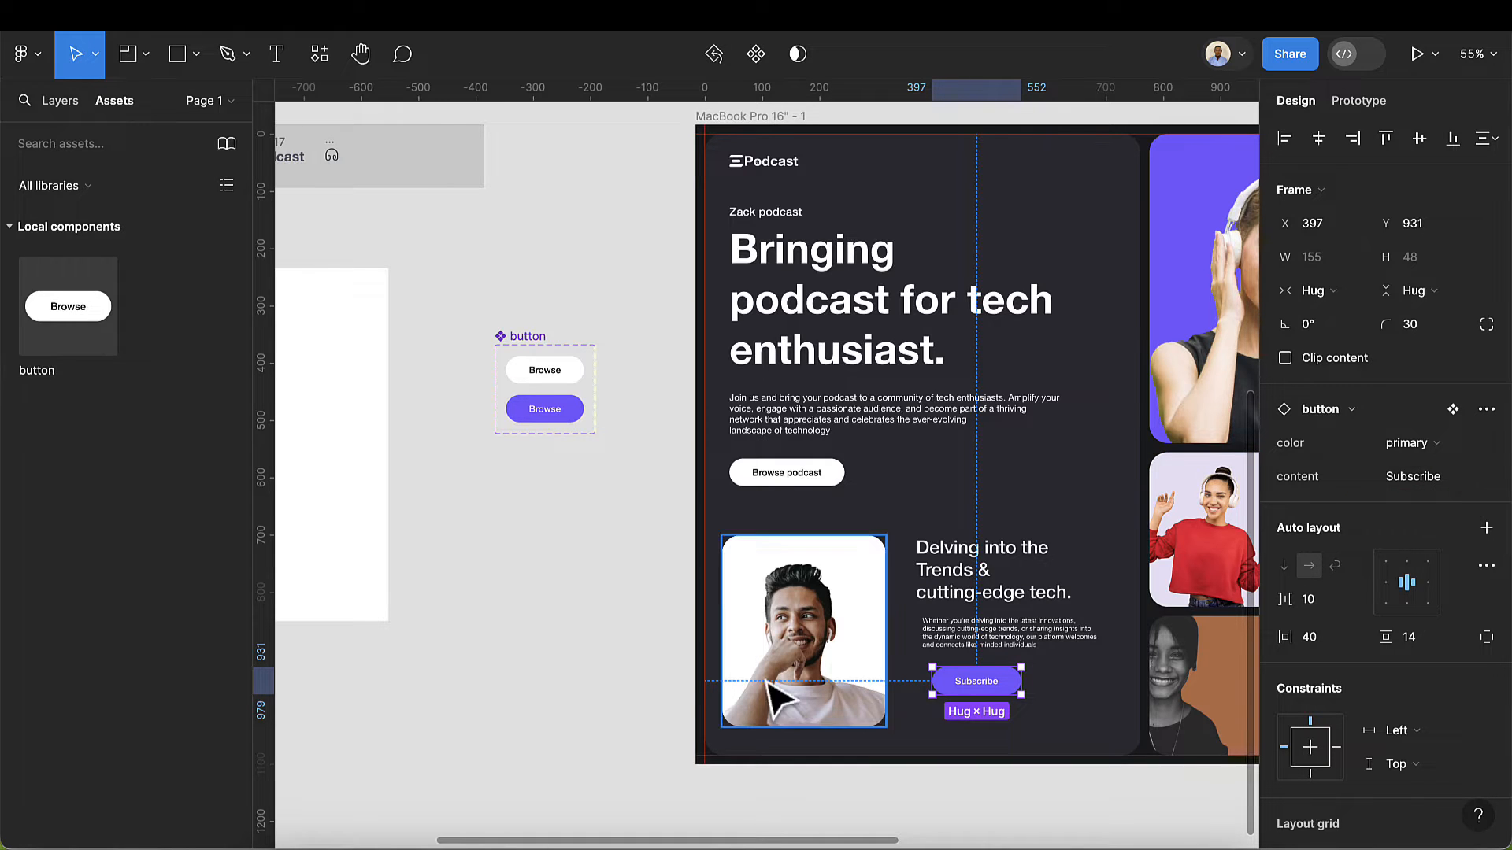
scroll(973, 689, up, 5)
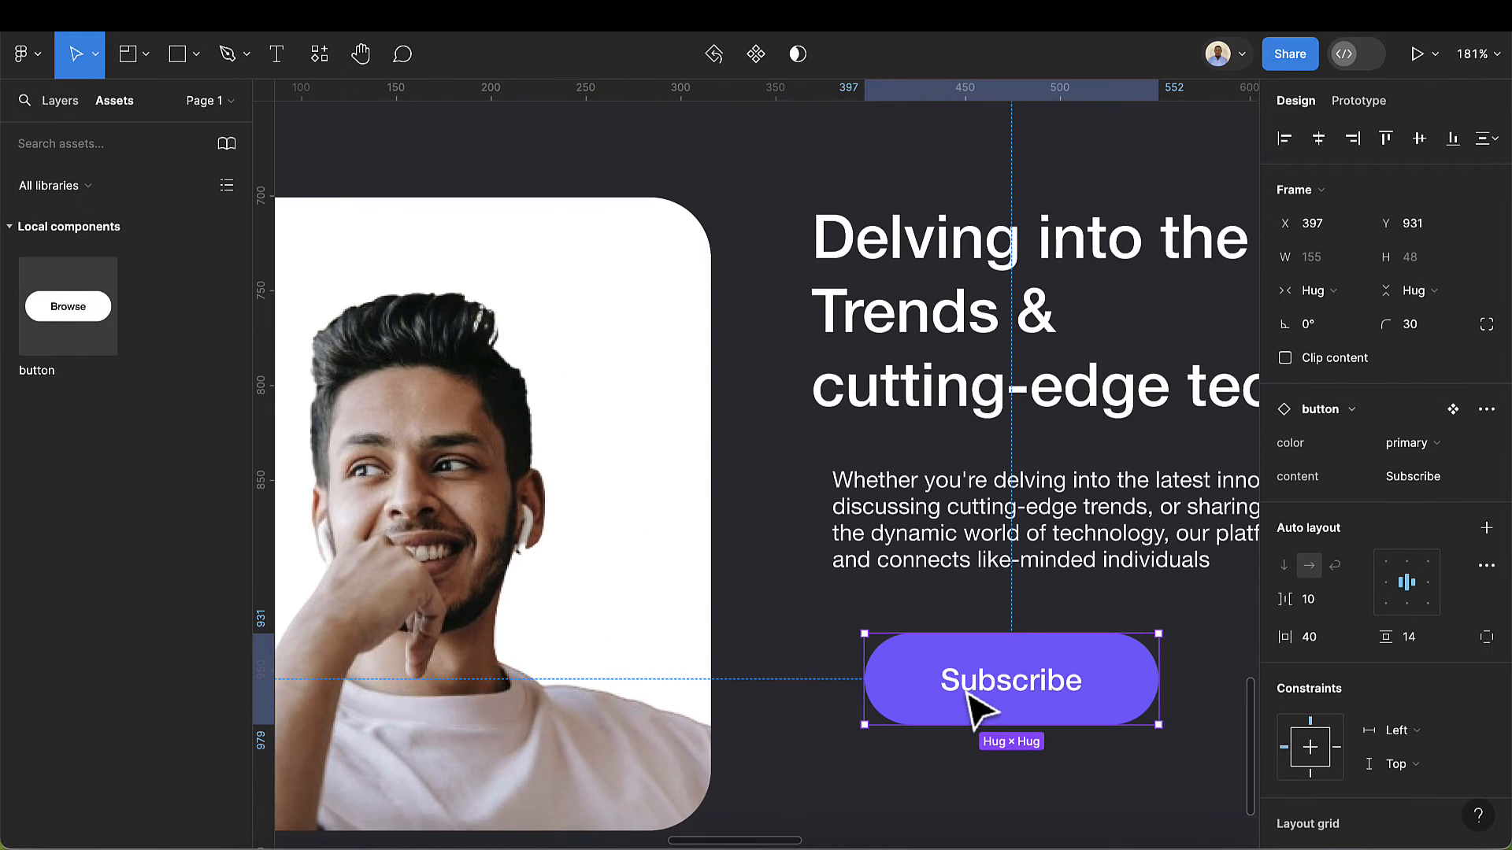
drag(968, 698, 931, 701)
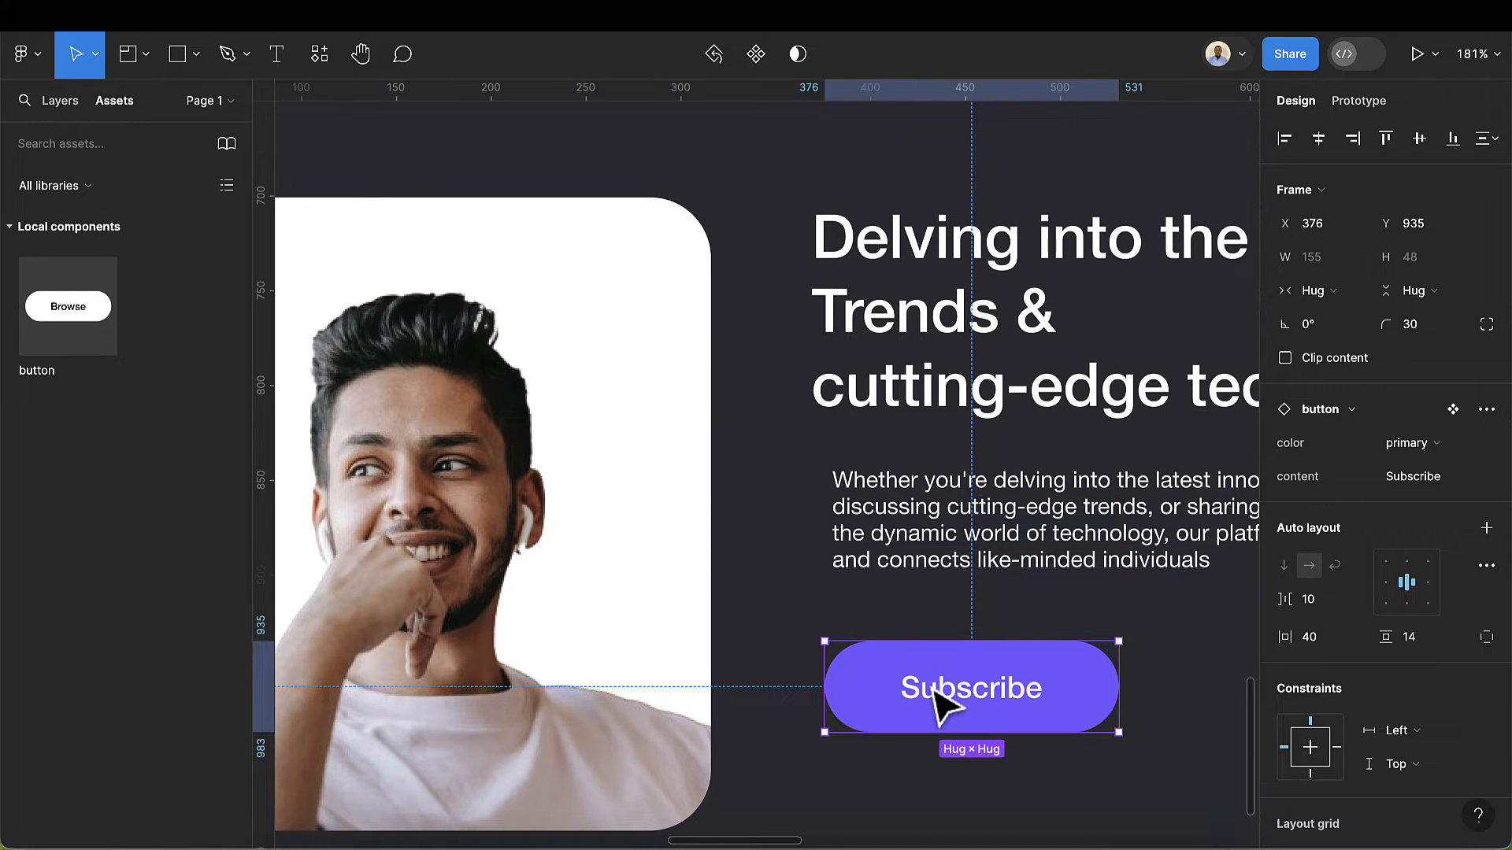
- Stack the Delving heading, paragraph and Subscribe button in auto layout with 32 spacing
shift+click(941, 547)
shift+click(915, 334)
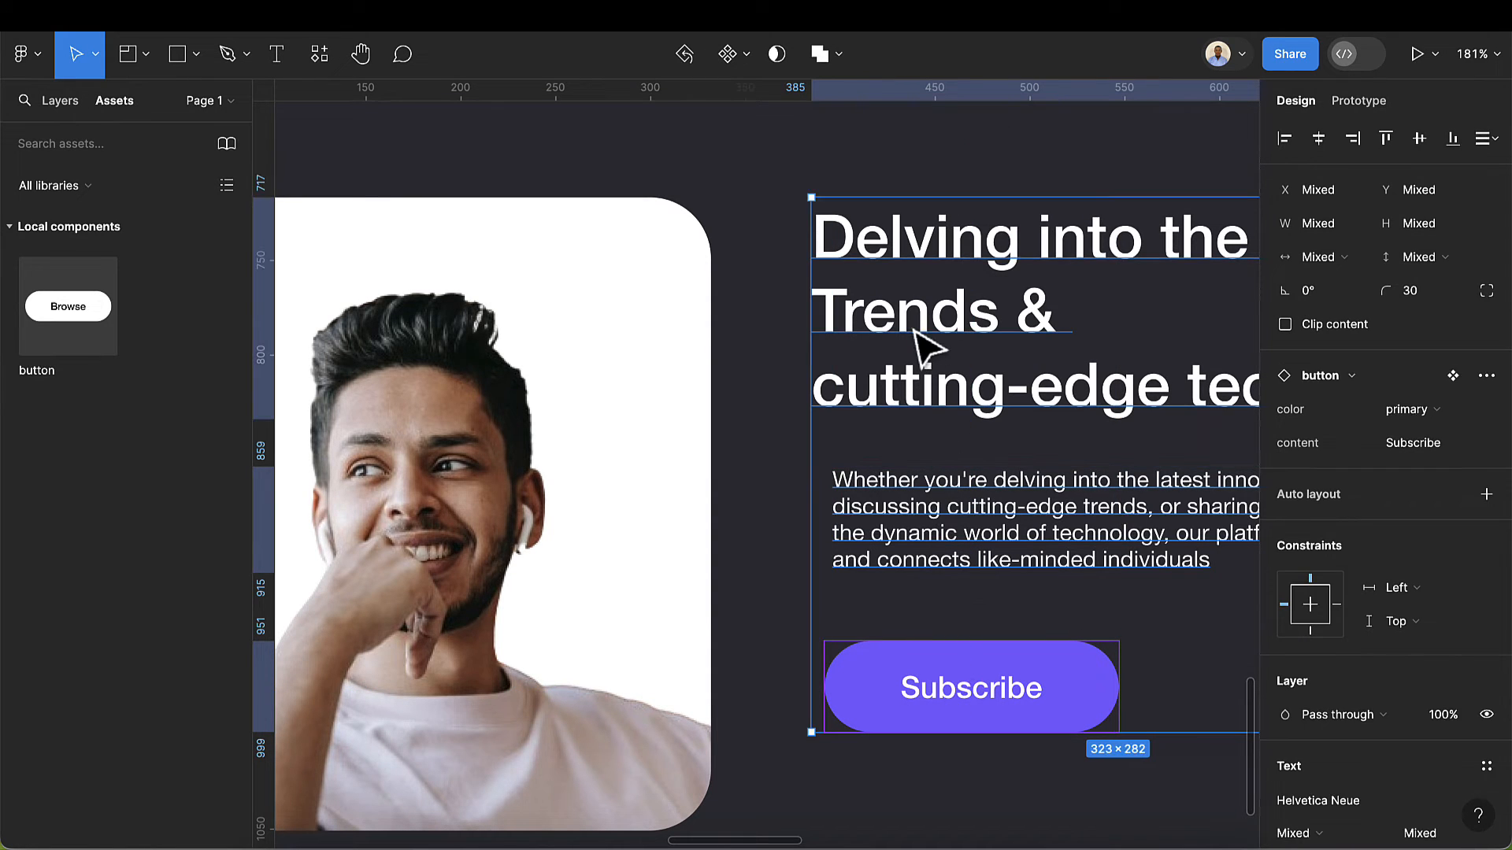
key(shift+a)
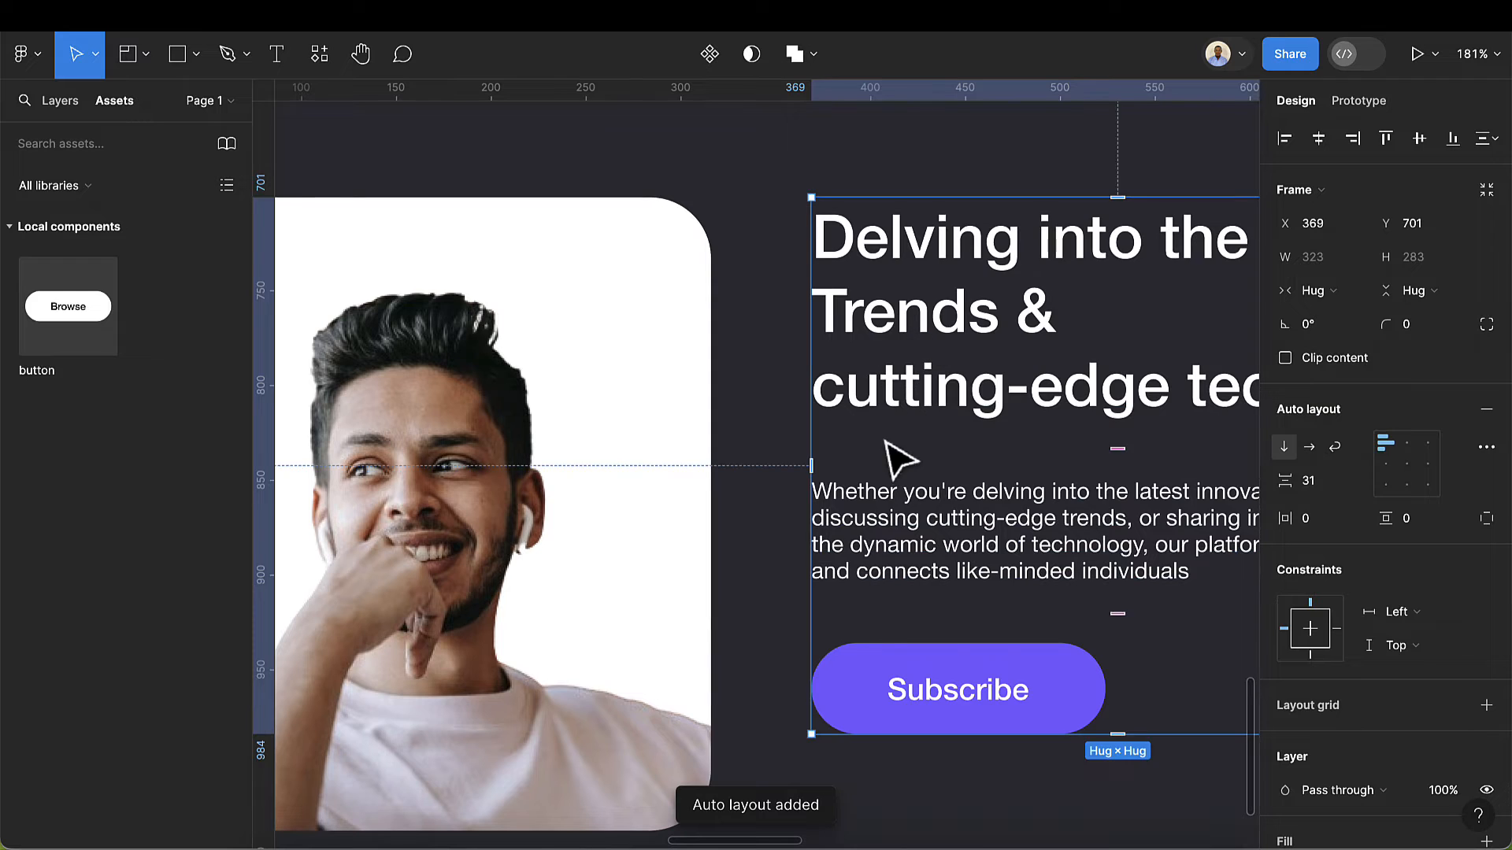
click(1332, 488)
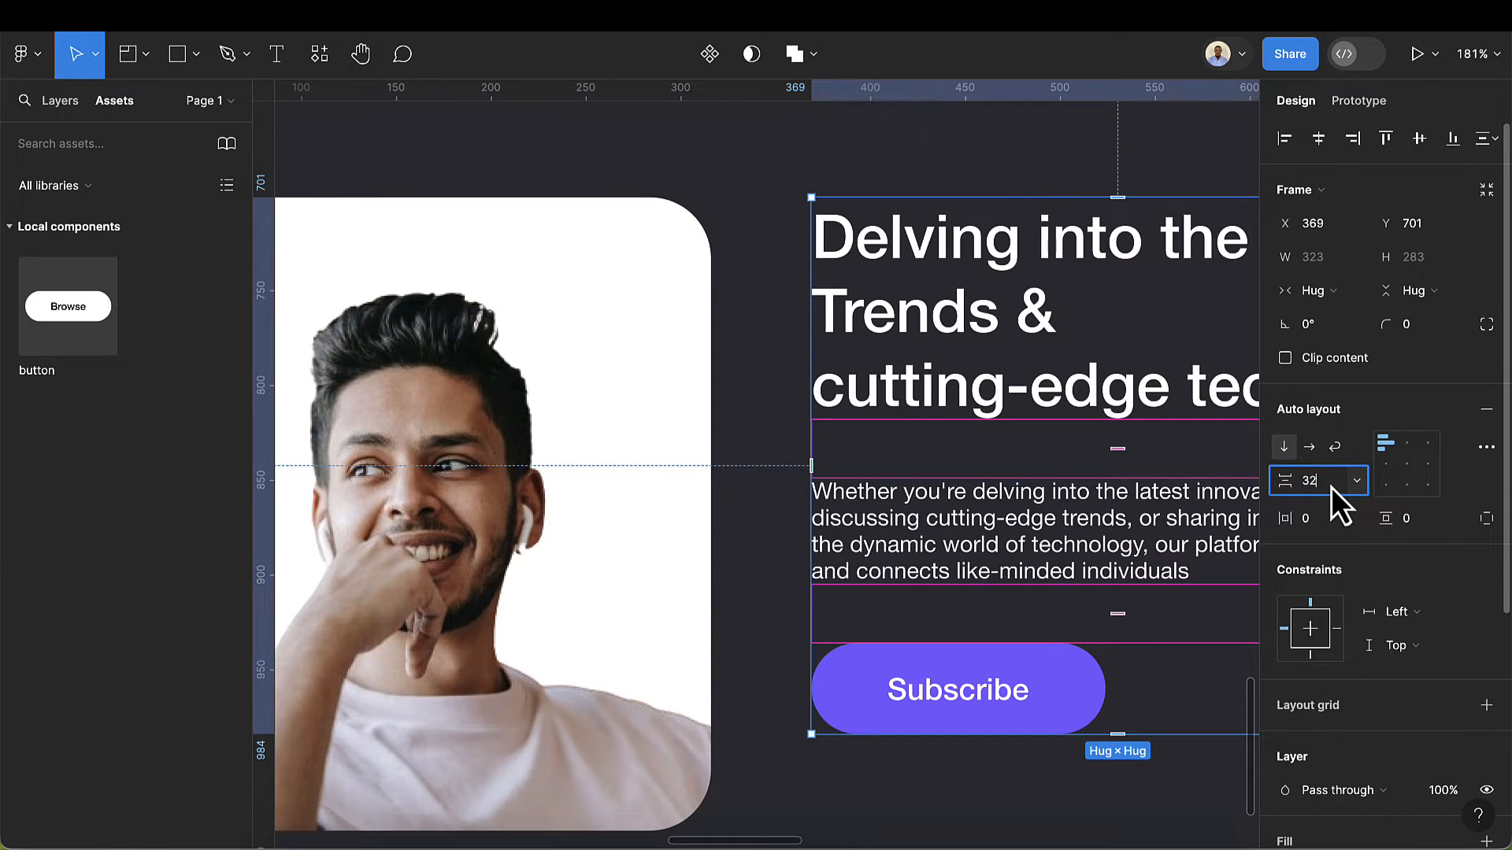
text(32)
key(Return)
scroll(1244, 516, down, 5)
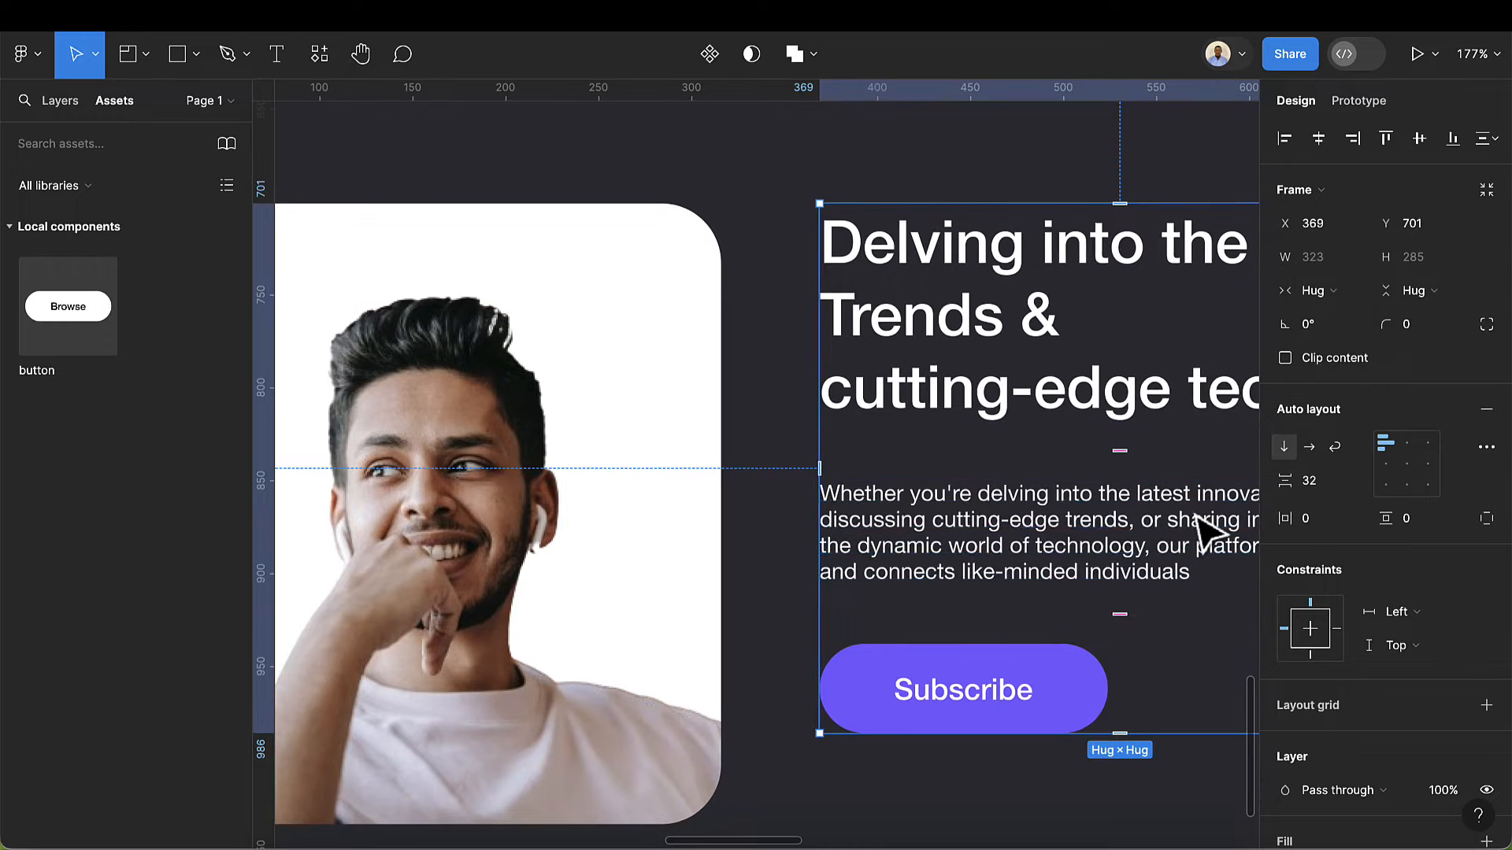
scroll(1196, 530, right, 4)
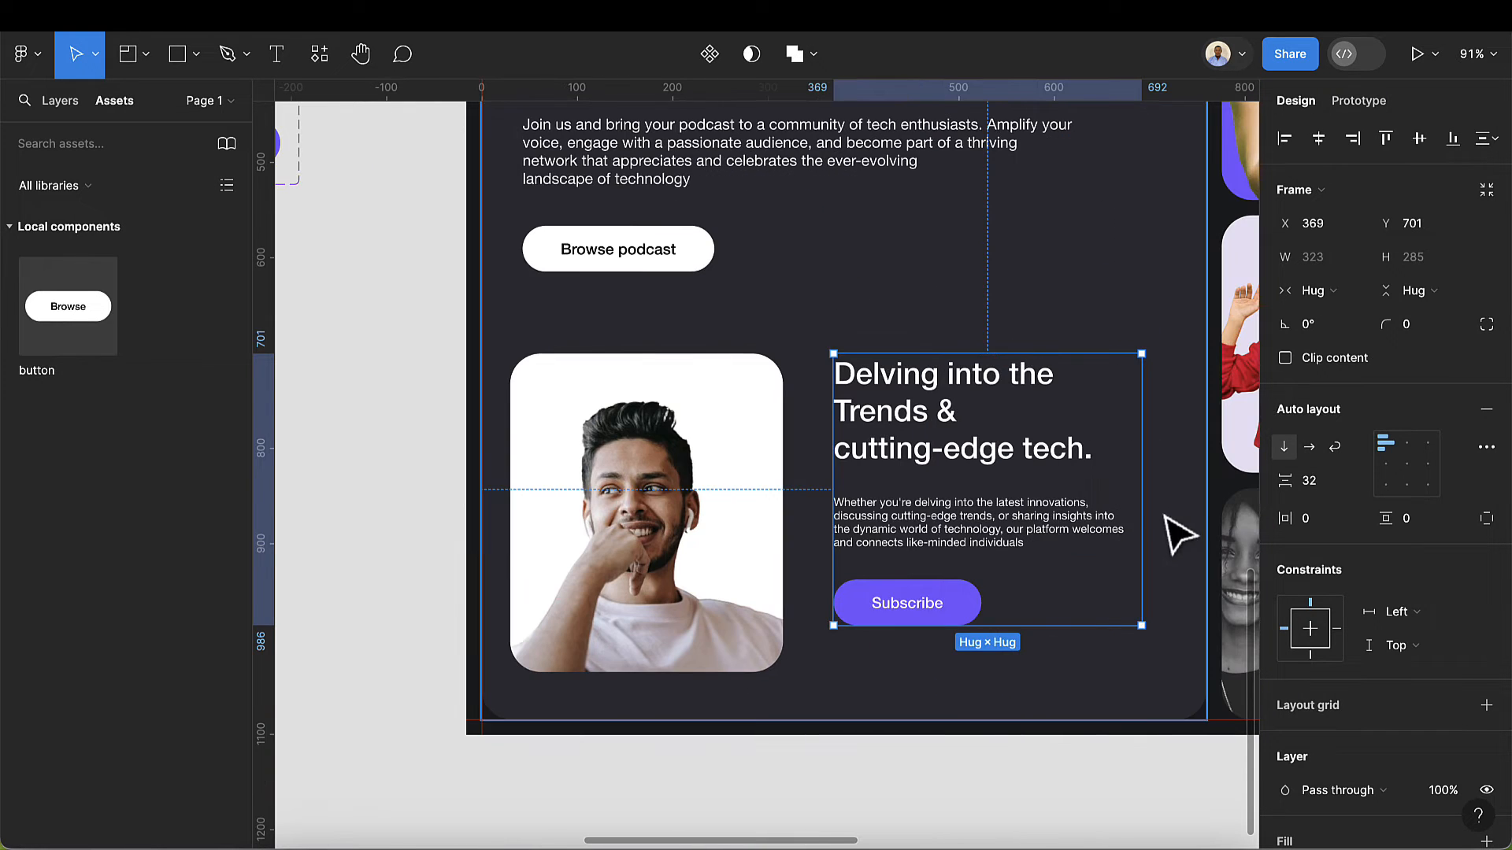
- Put the portrait and its text side by side, vertically centred, aligned with the hero text
shift+click(646, 606)
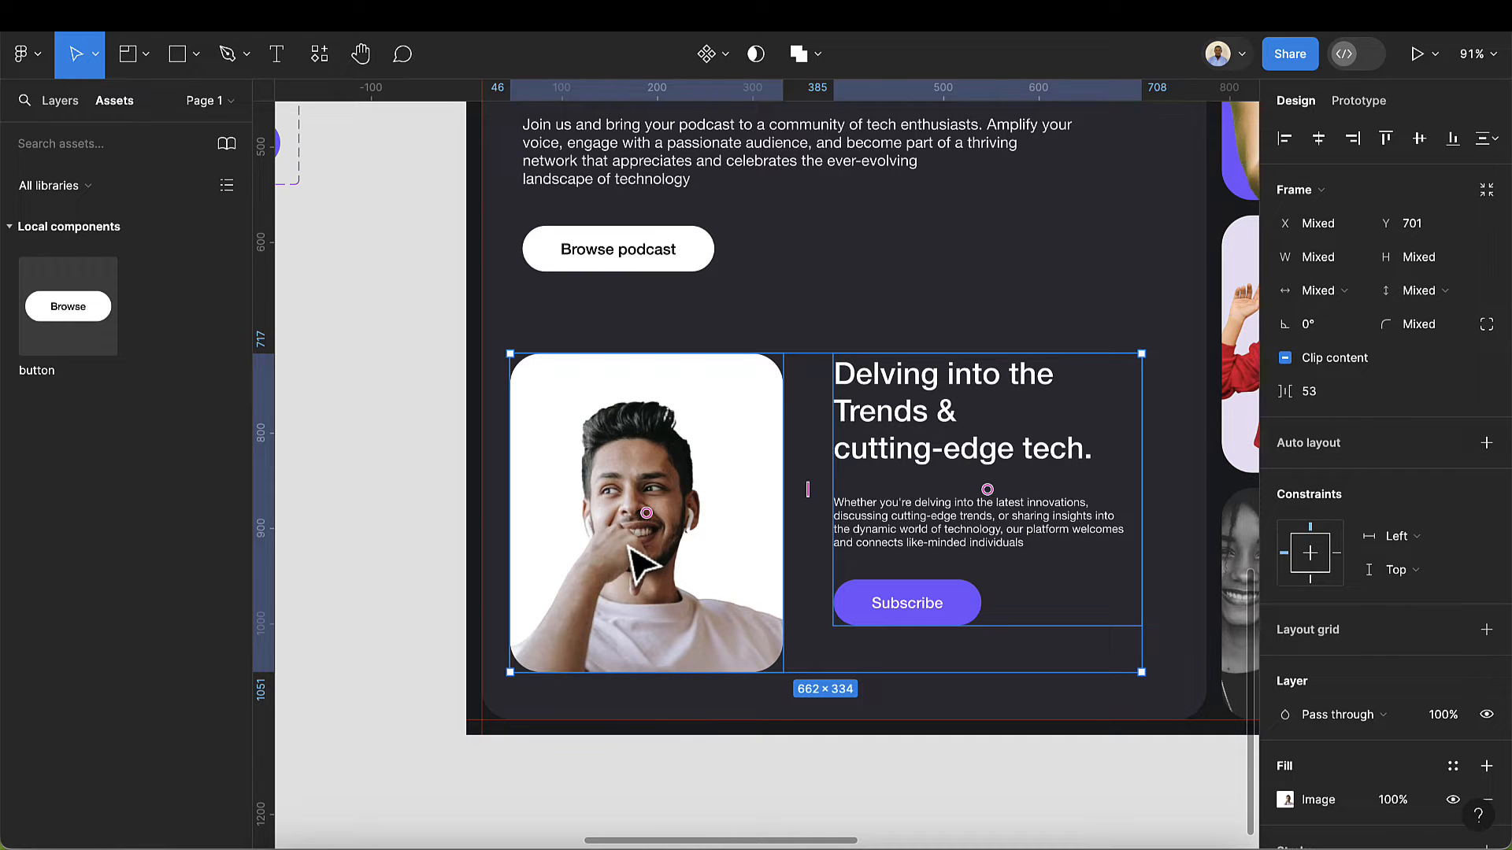
key(shift+a)
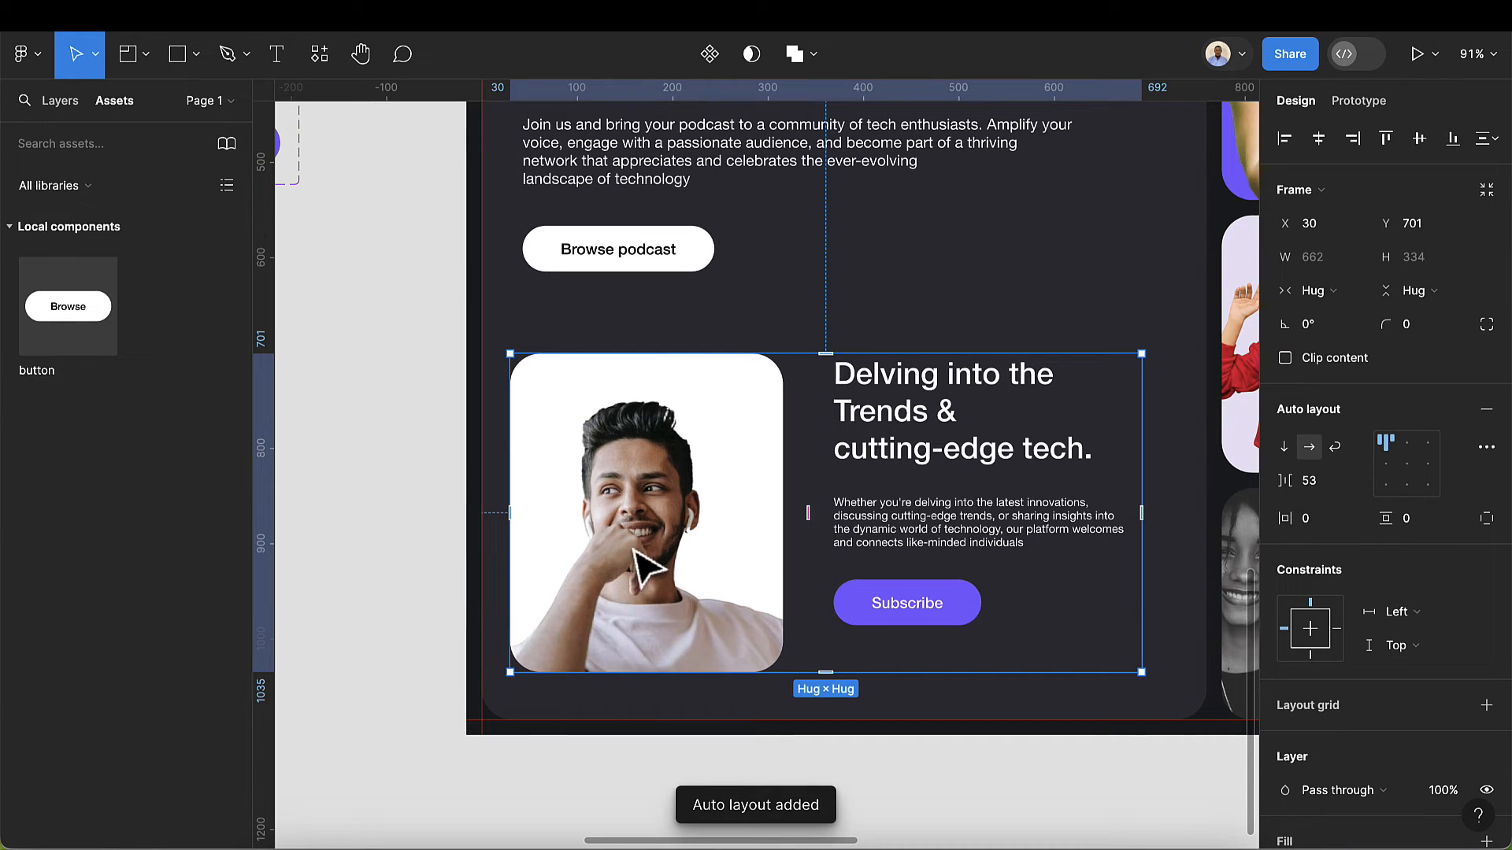
click(1388, 468)
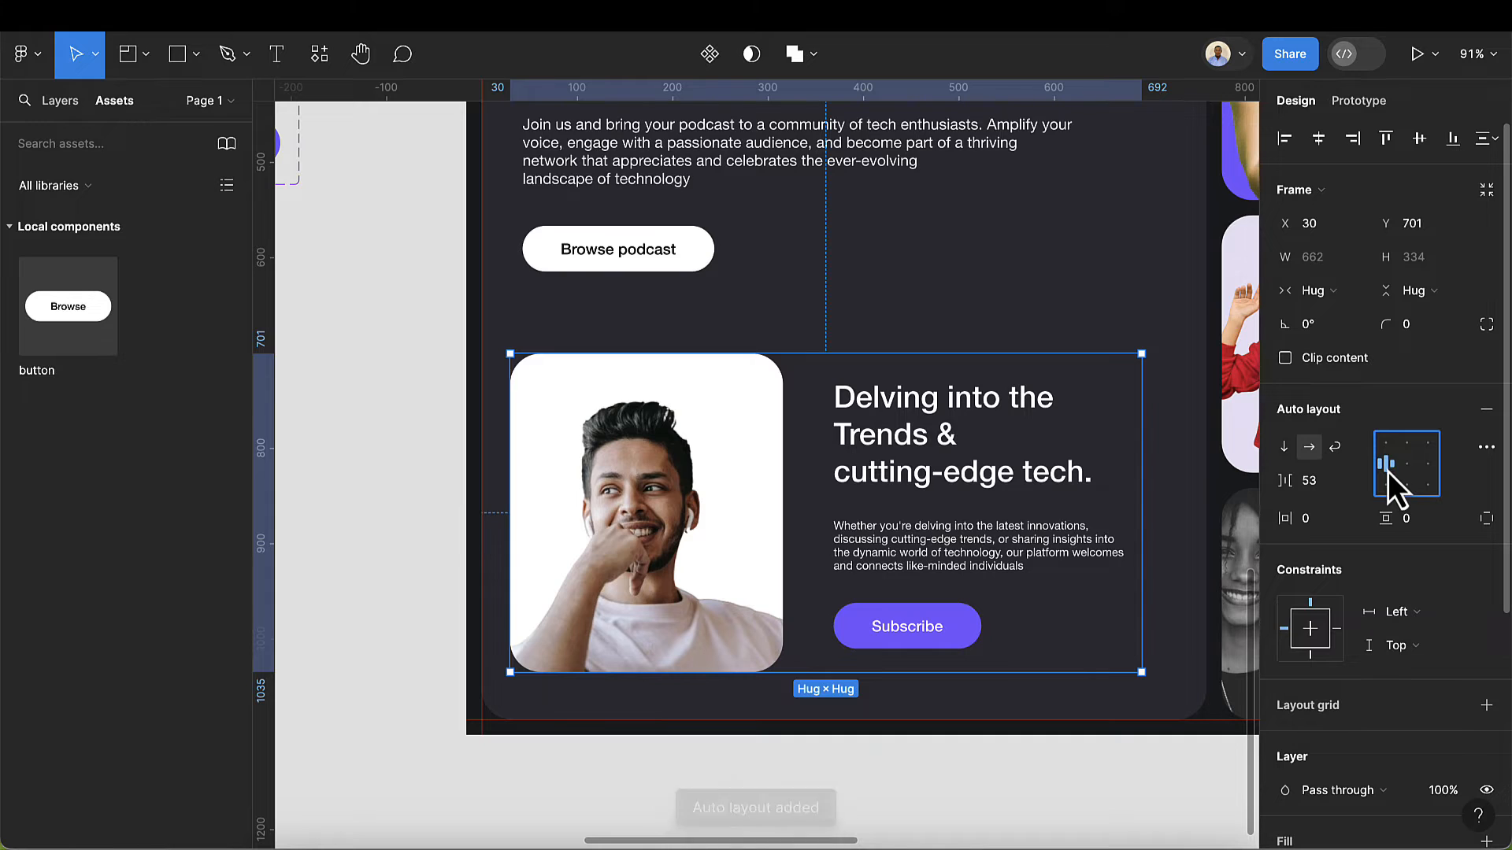
scroll(928, 550, down, 5)
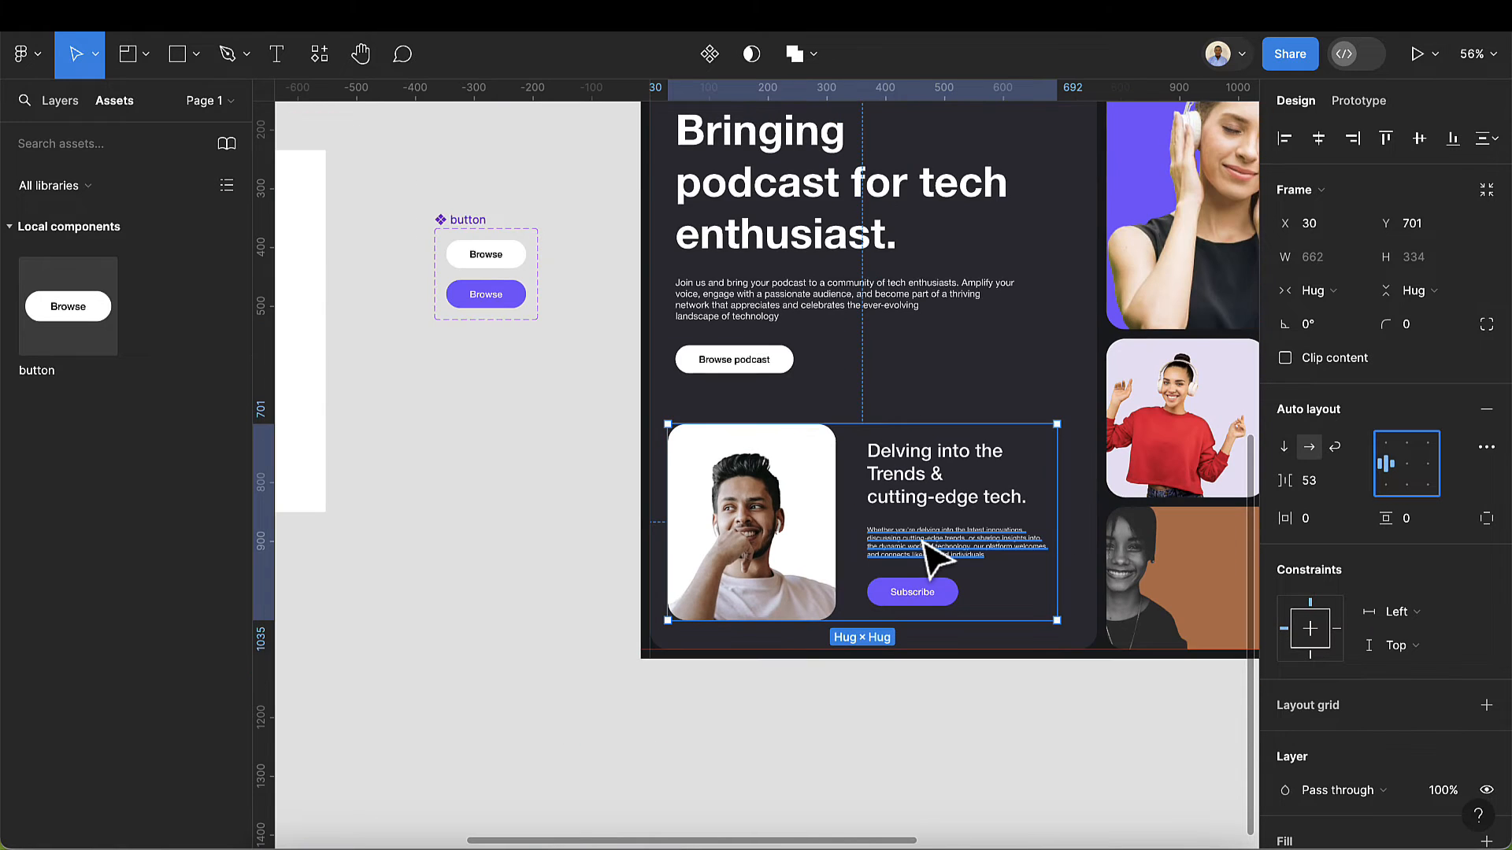
scroll(926, 543, up, 2)
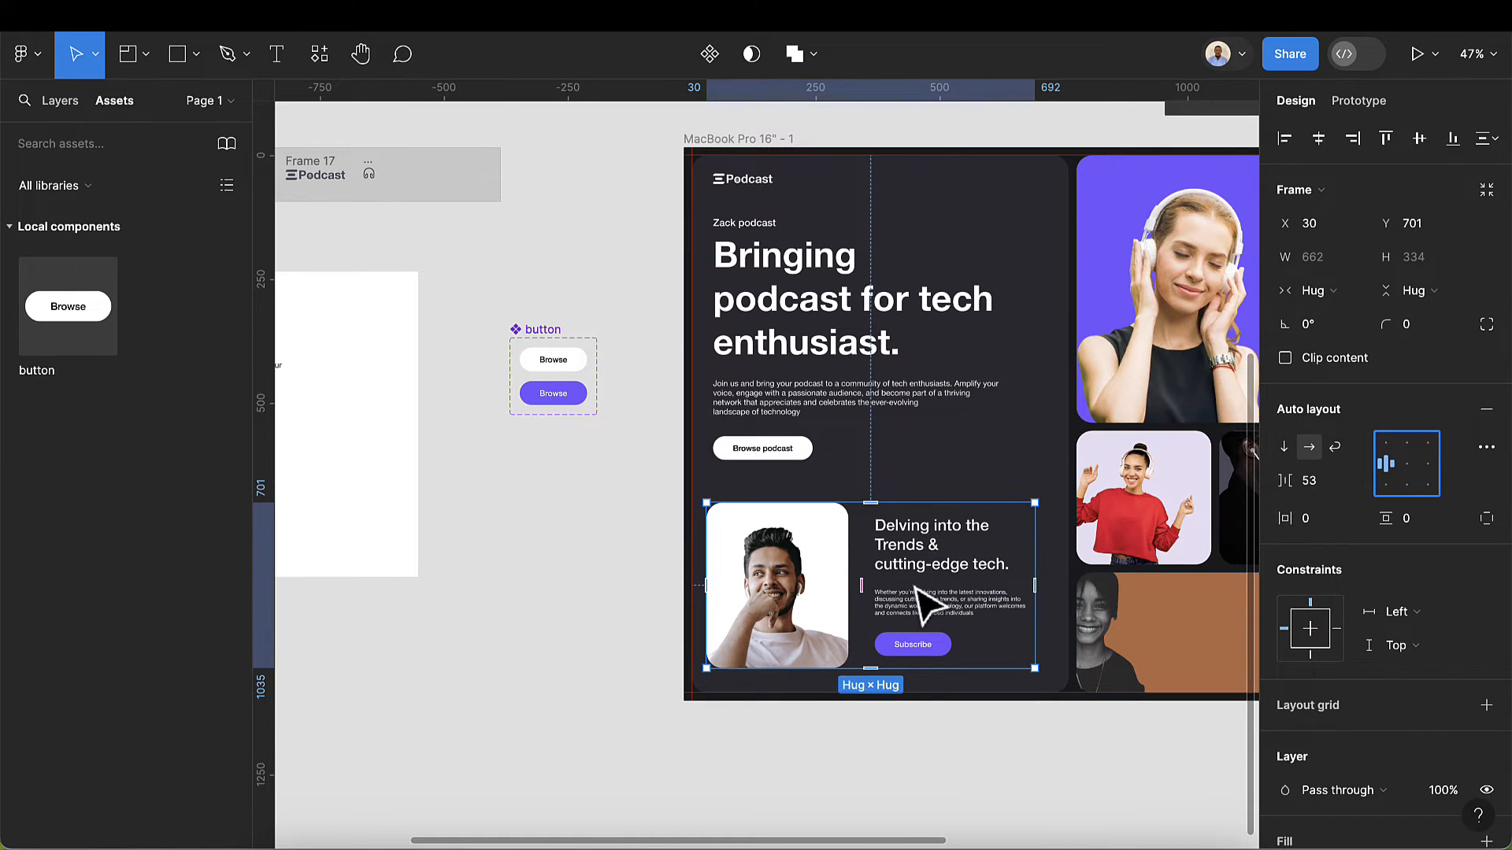
drag(912, 582, 921, 577)
- Stack the Podcast logo, hero block and portrait card in one vertical column, nudged left
shift+click(786, 460)
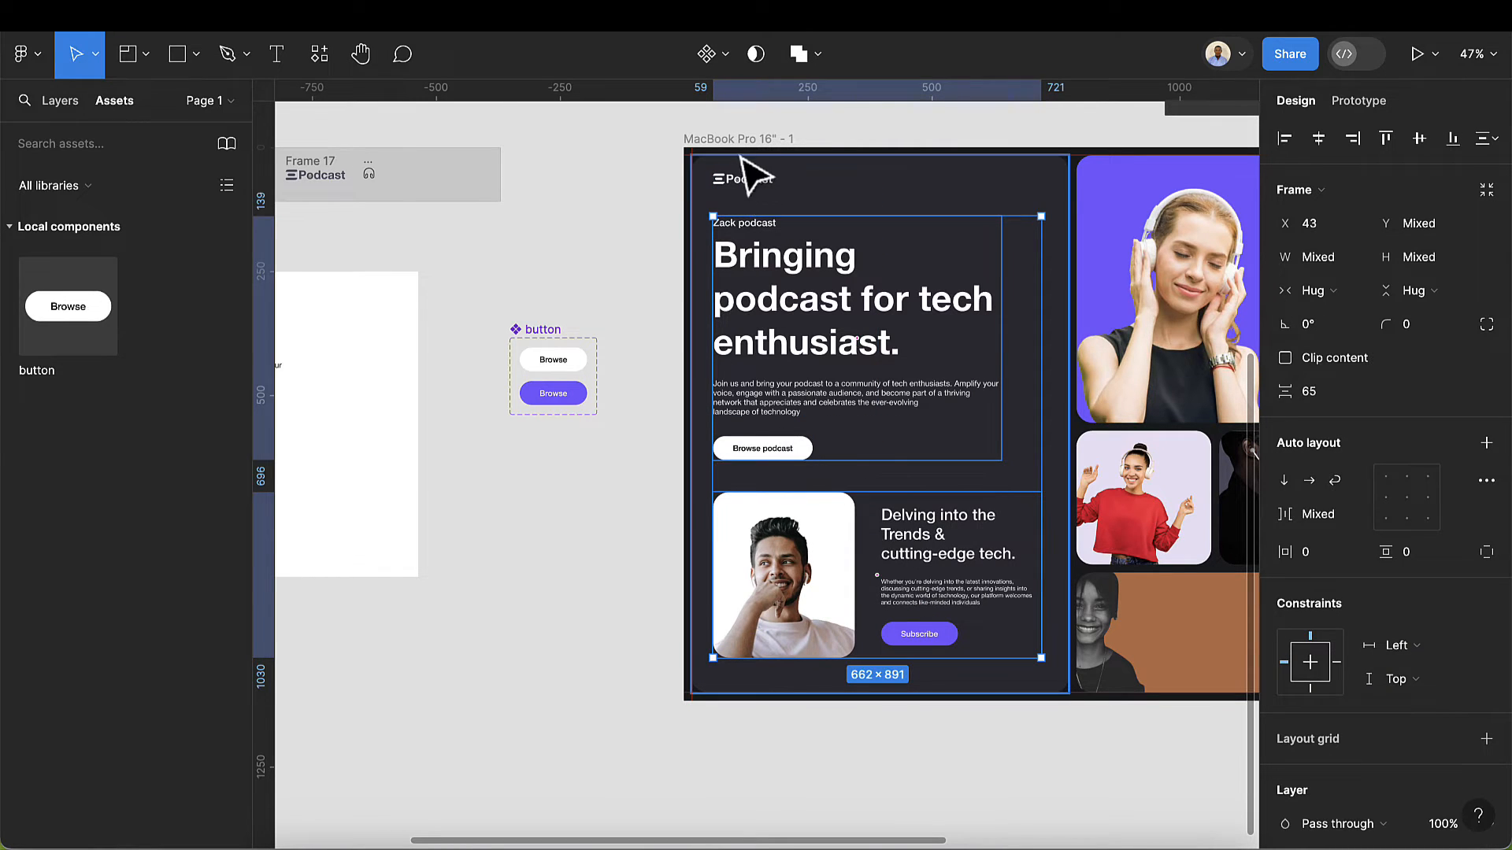
shift+click(746, 188)
key(shift+a)
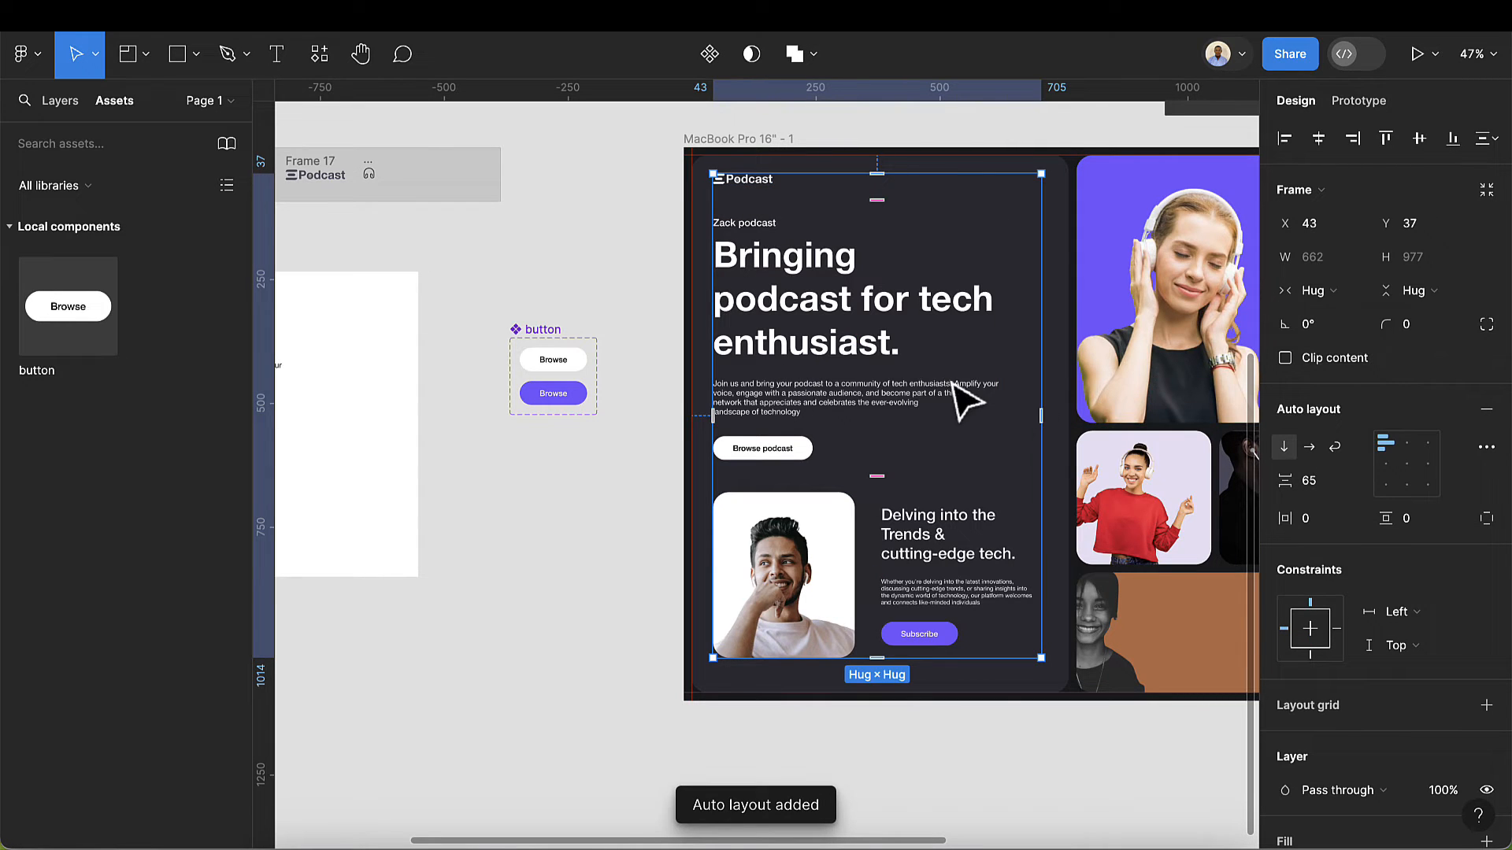
key(Left)
key(Left)
key(Left)
key(Left)
key(Left)
key(Left)
key(Left)
key(Left)
key(Left)
key(Left)
key(Left)
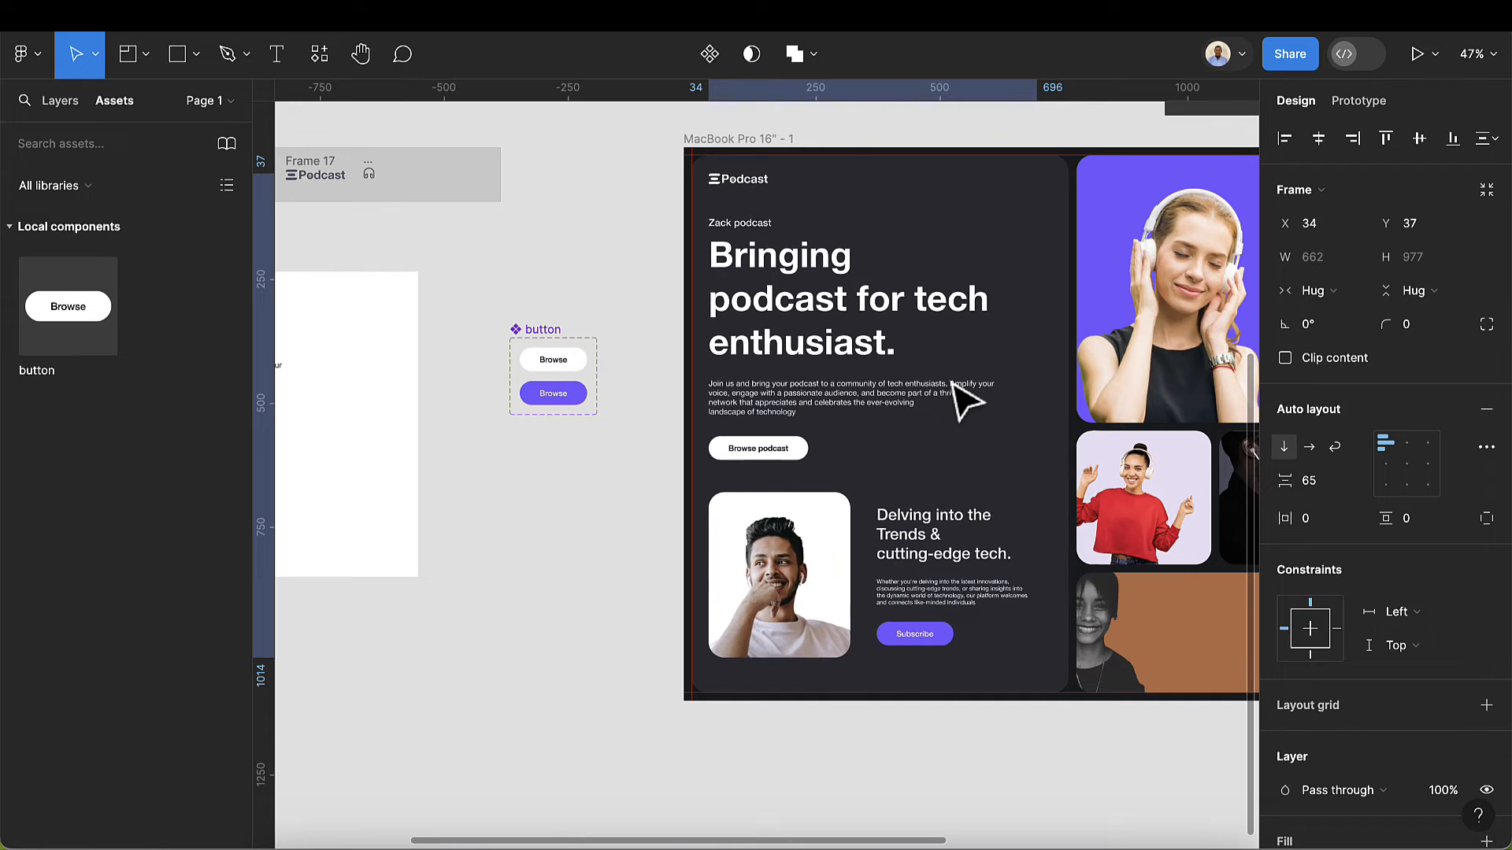
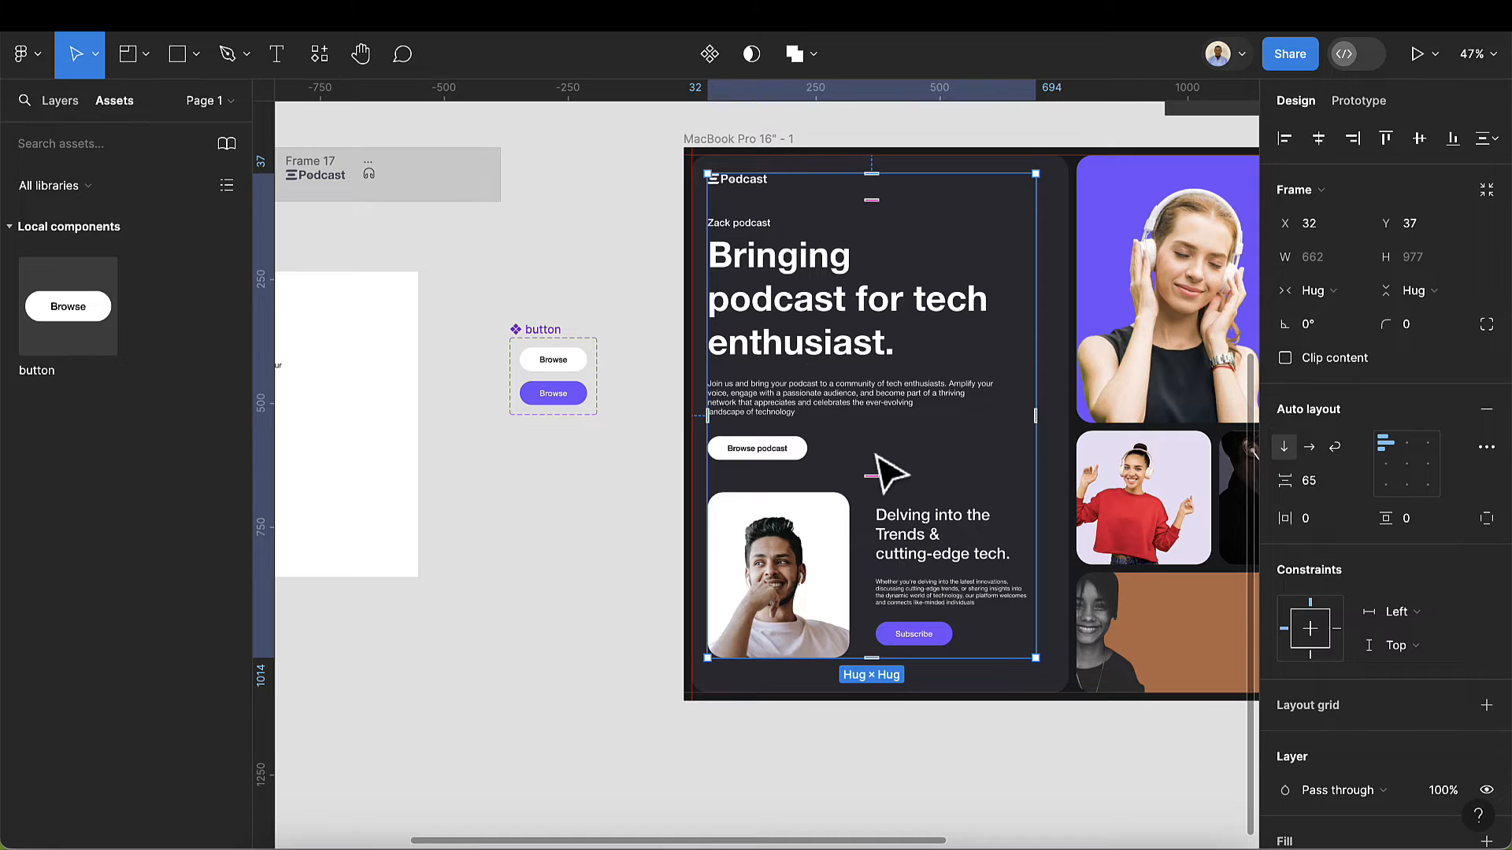
- Reselect the left column frame and pan across to the purple headphones photo card
click(791, 264)
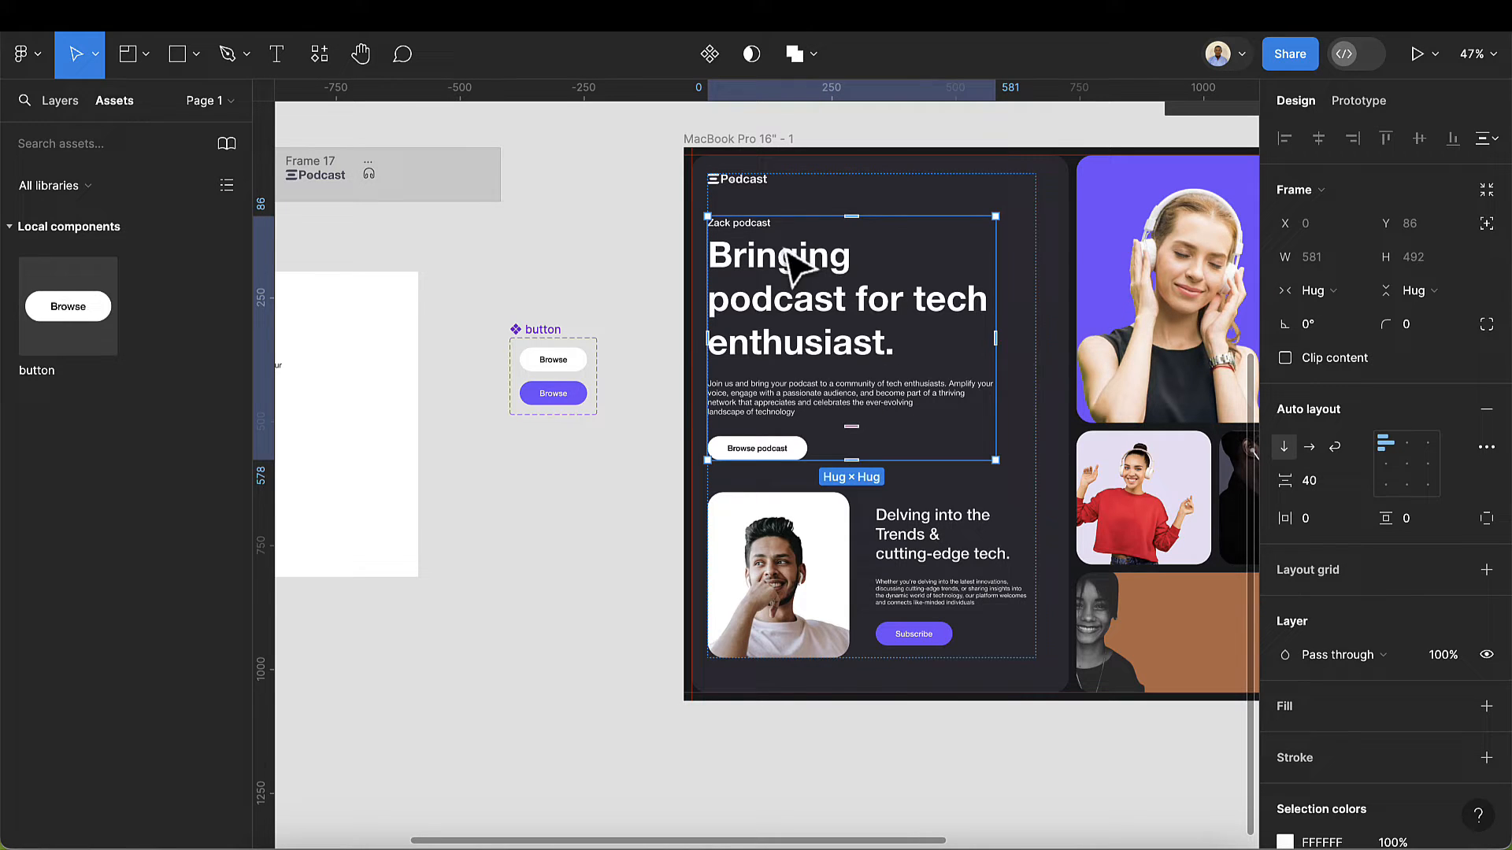
click(752, 201)
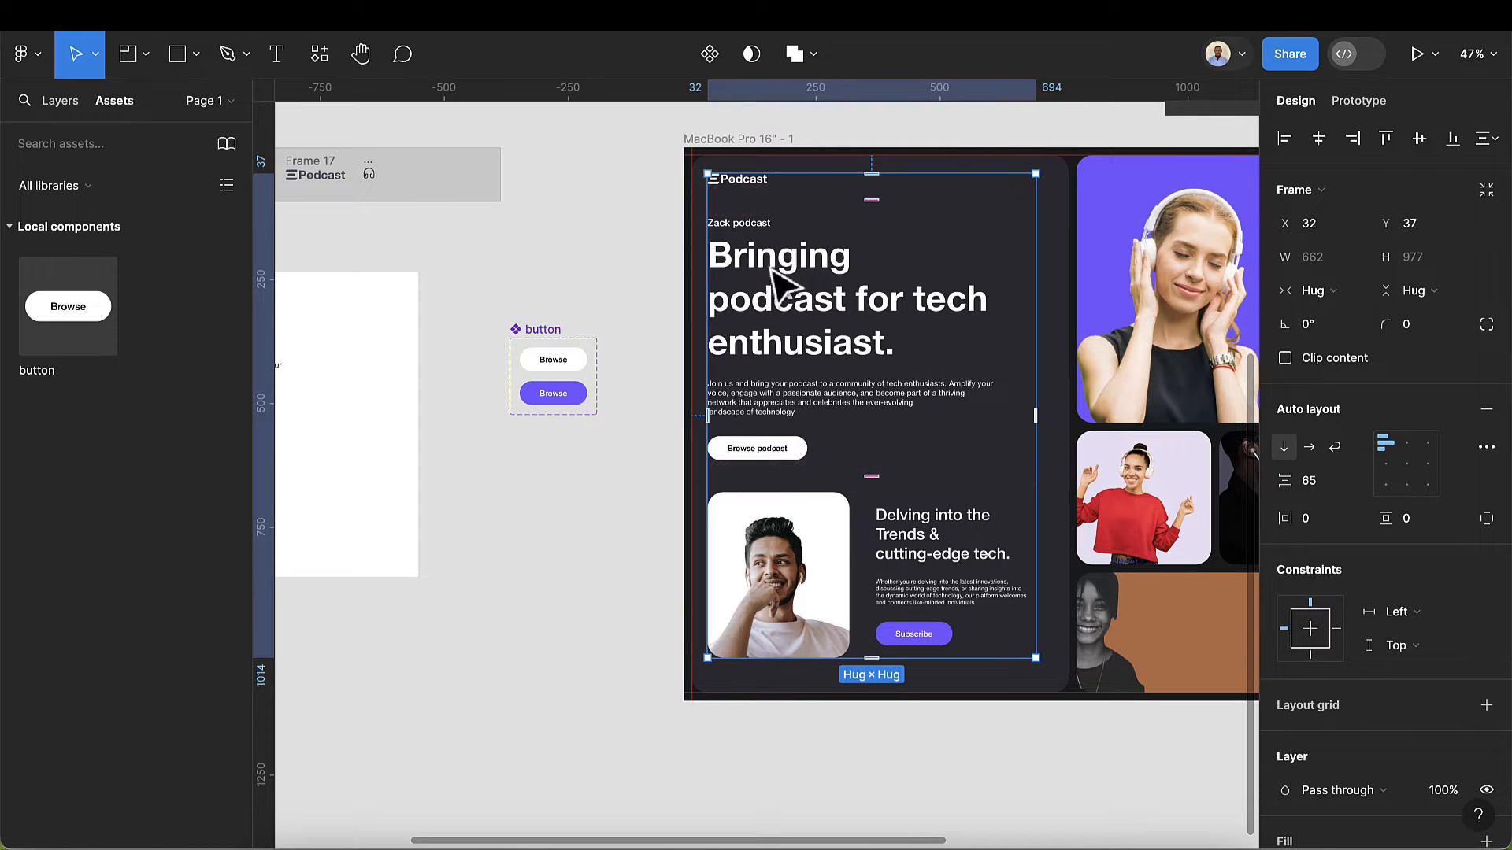
scroll(772, 270, down, 6)
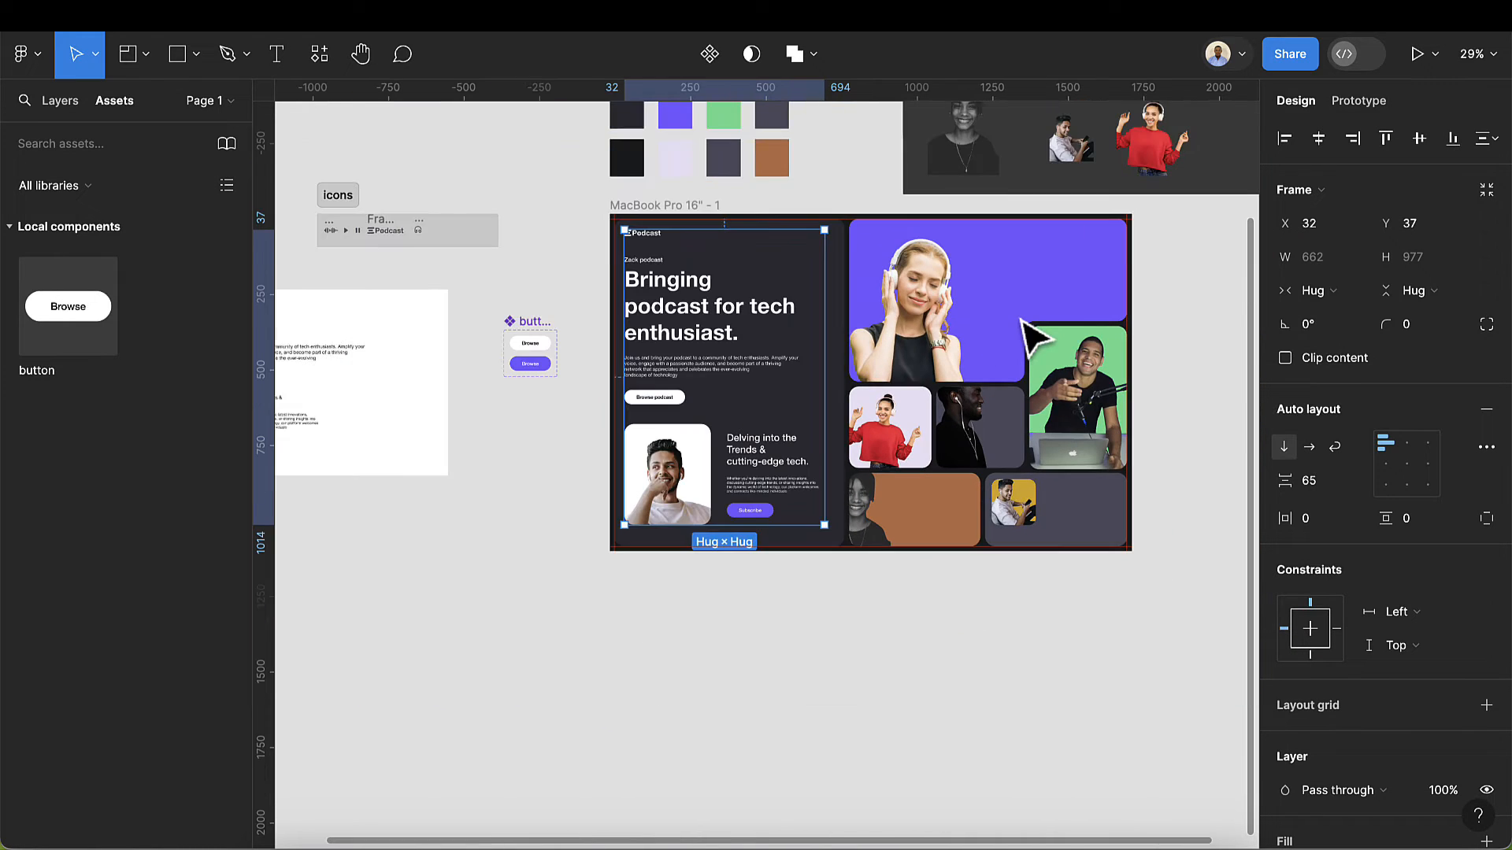
scroll(1066, 297, left, 3)
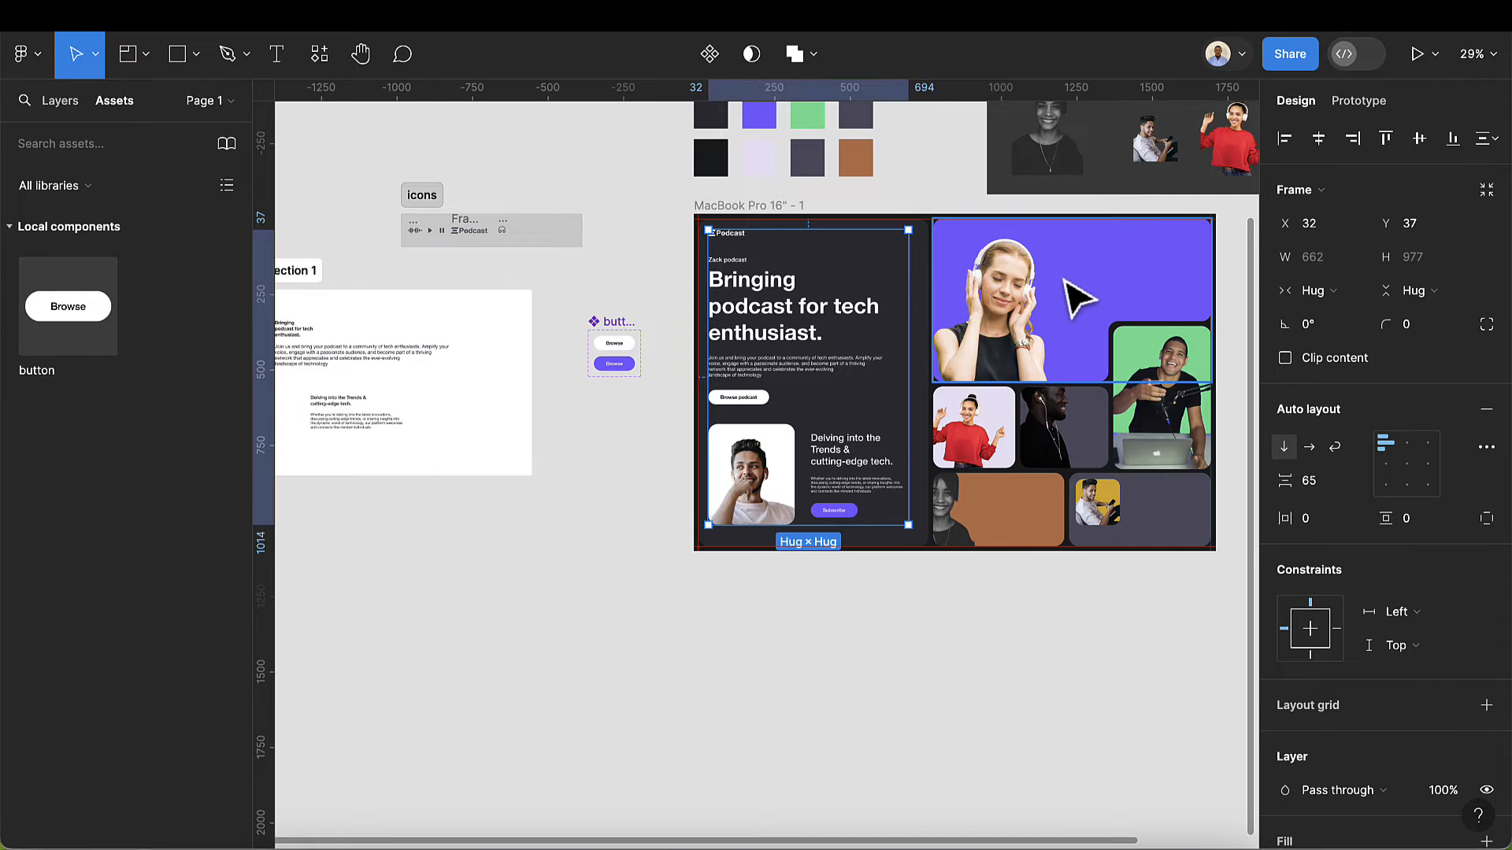
scroll(1073, 297, left, 3)
scroll(1065, 299, right, 5)
scroll(906, 294, up, 2)
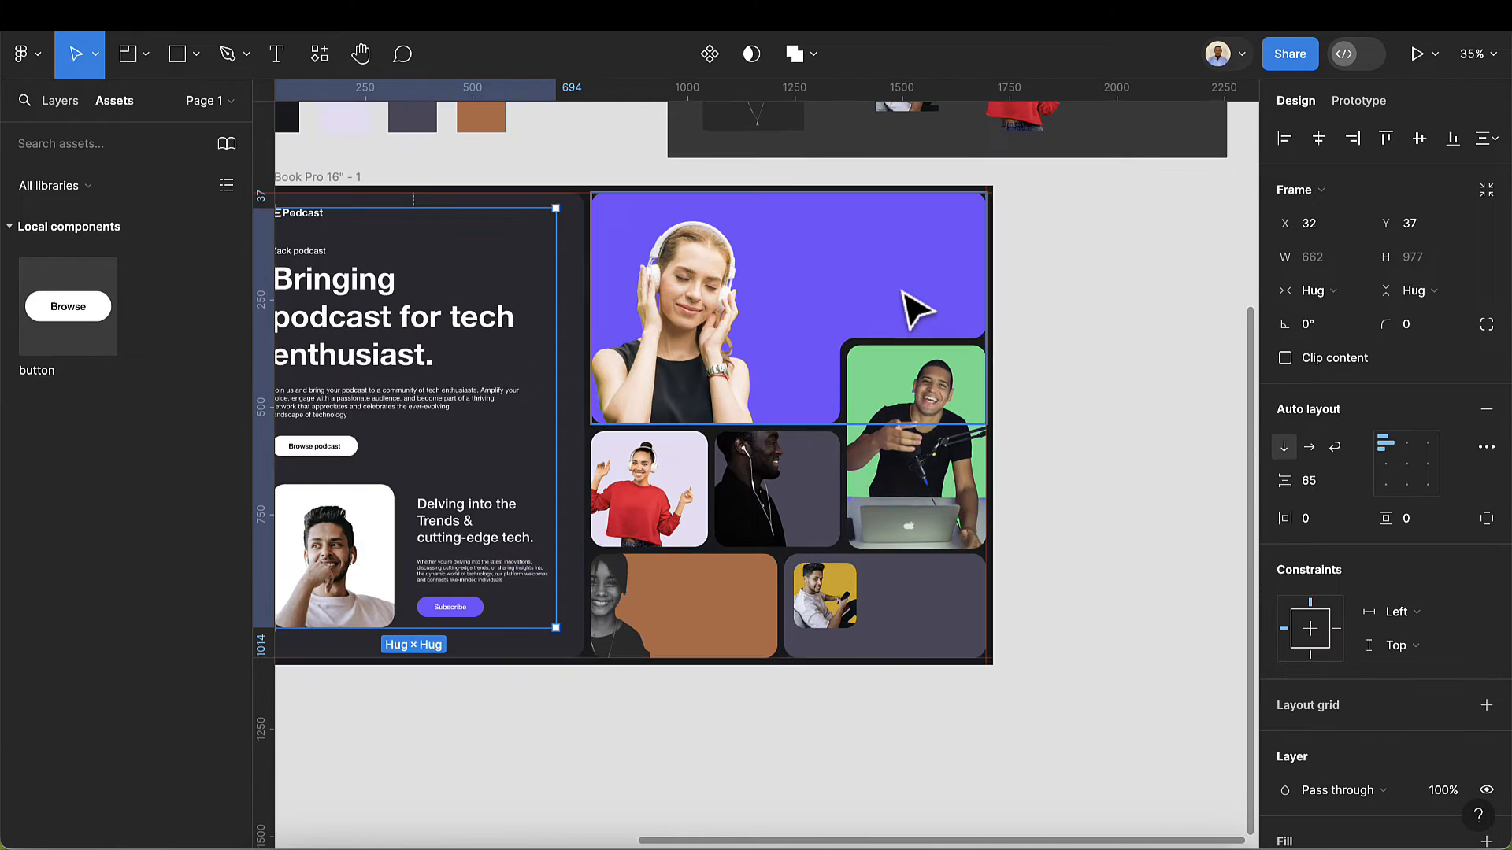
scroll(897, 290, up, 1)
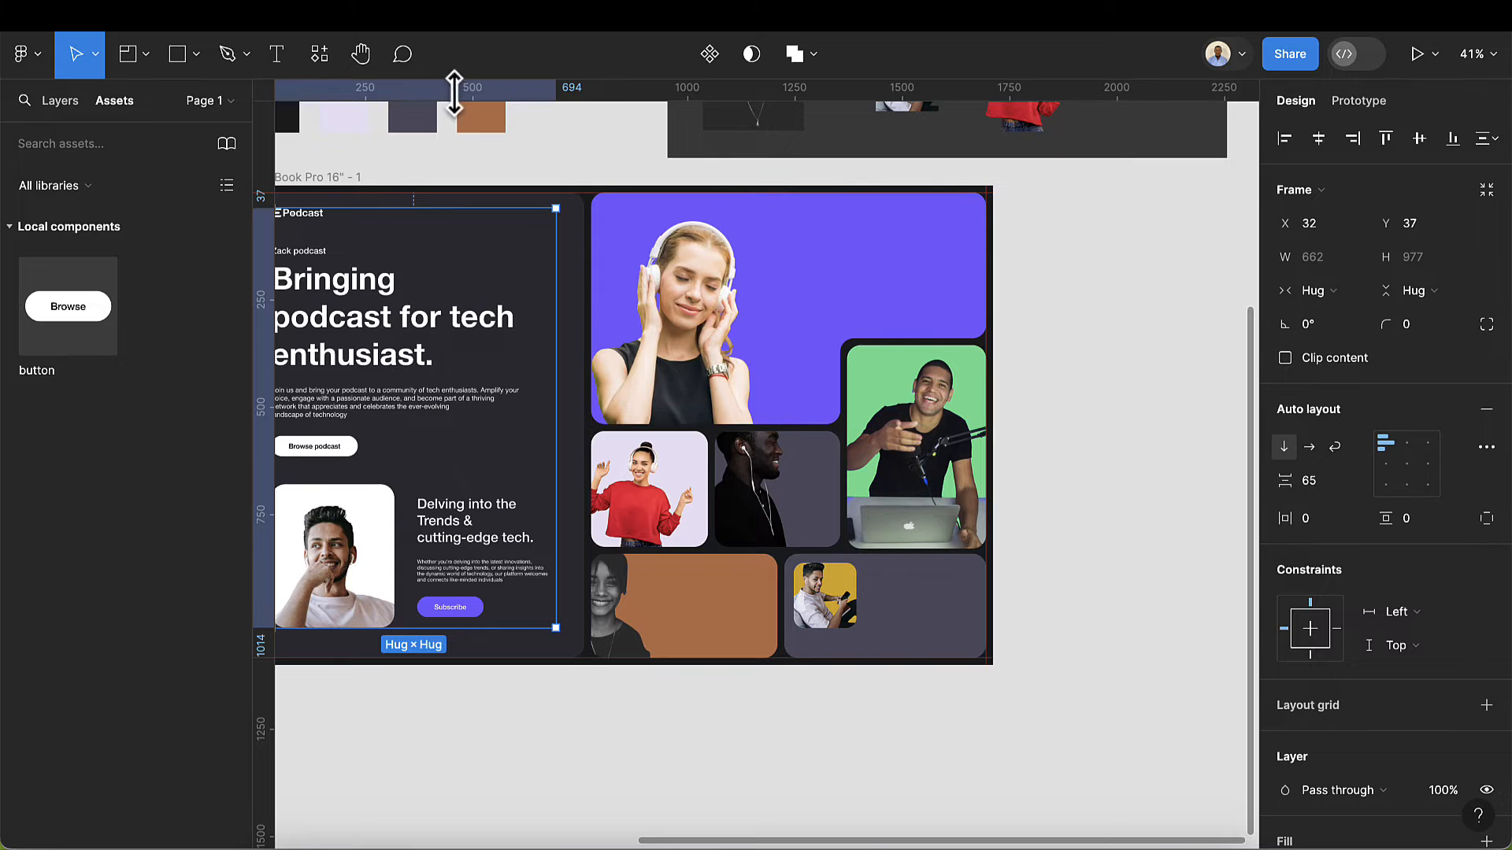
- Add a two-line text 'Streaming on / All platform' on the purple photo card
click(280, 56)
scroll(788, 268, up, 1)
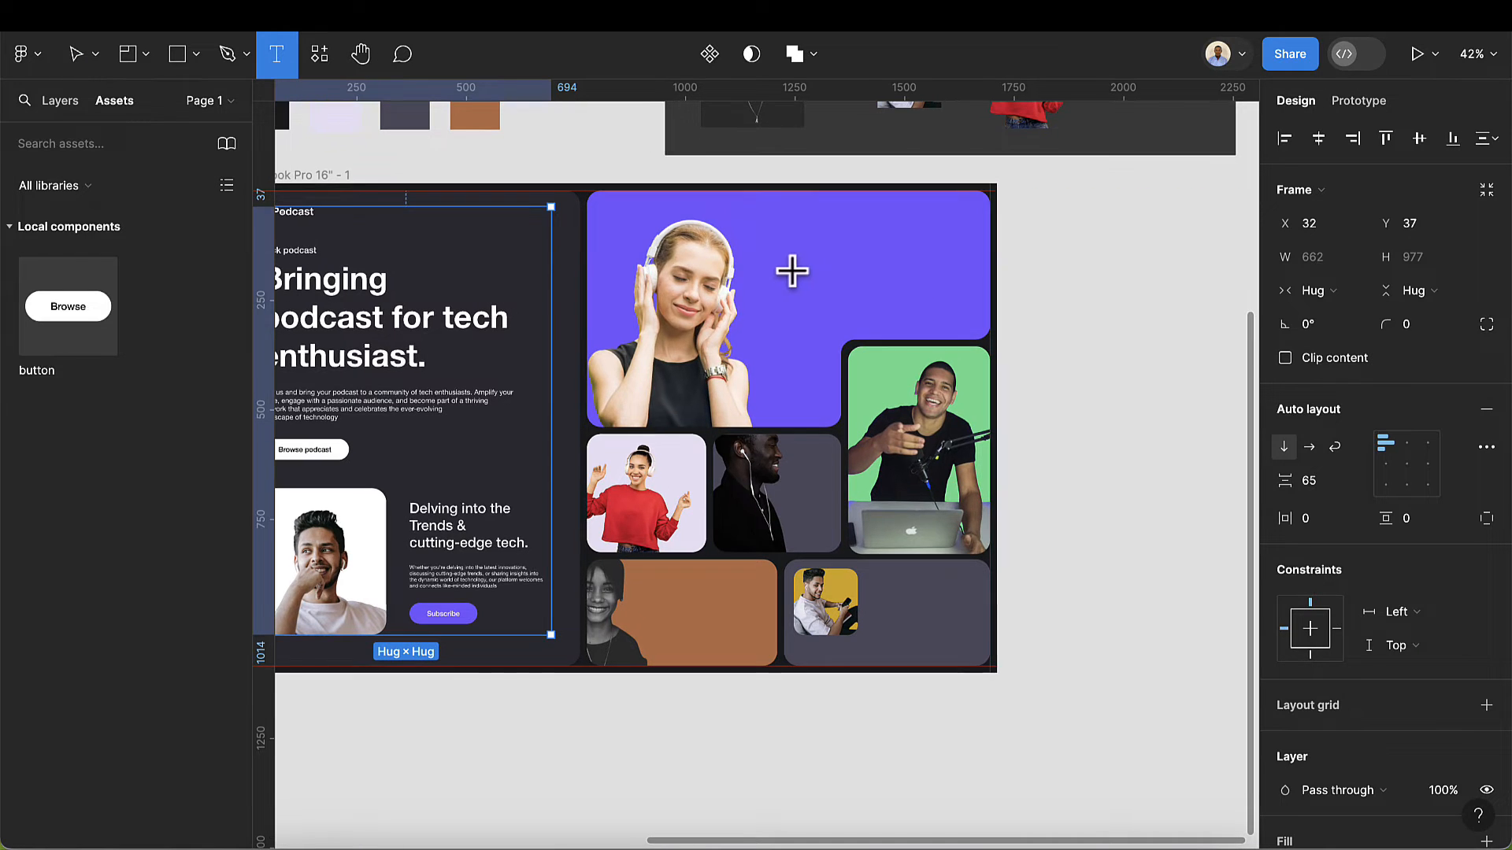
click(798, 262)
text(Streamin)
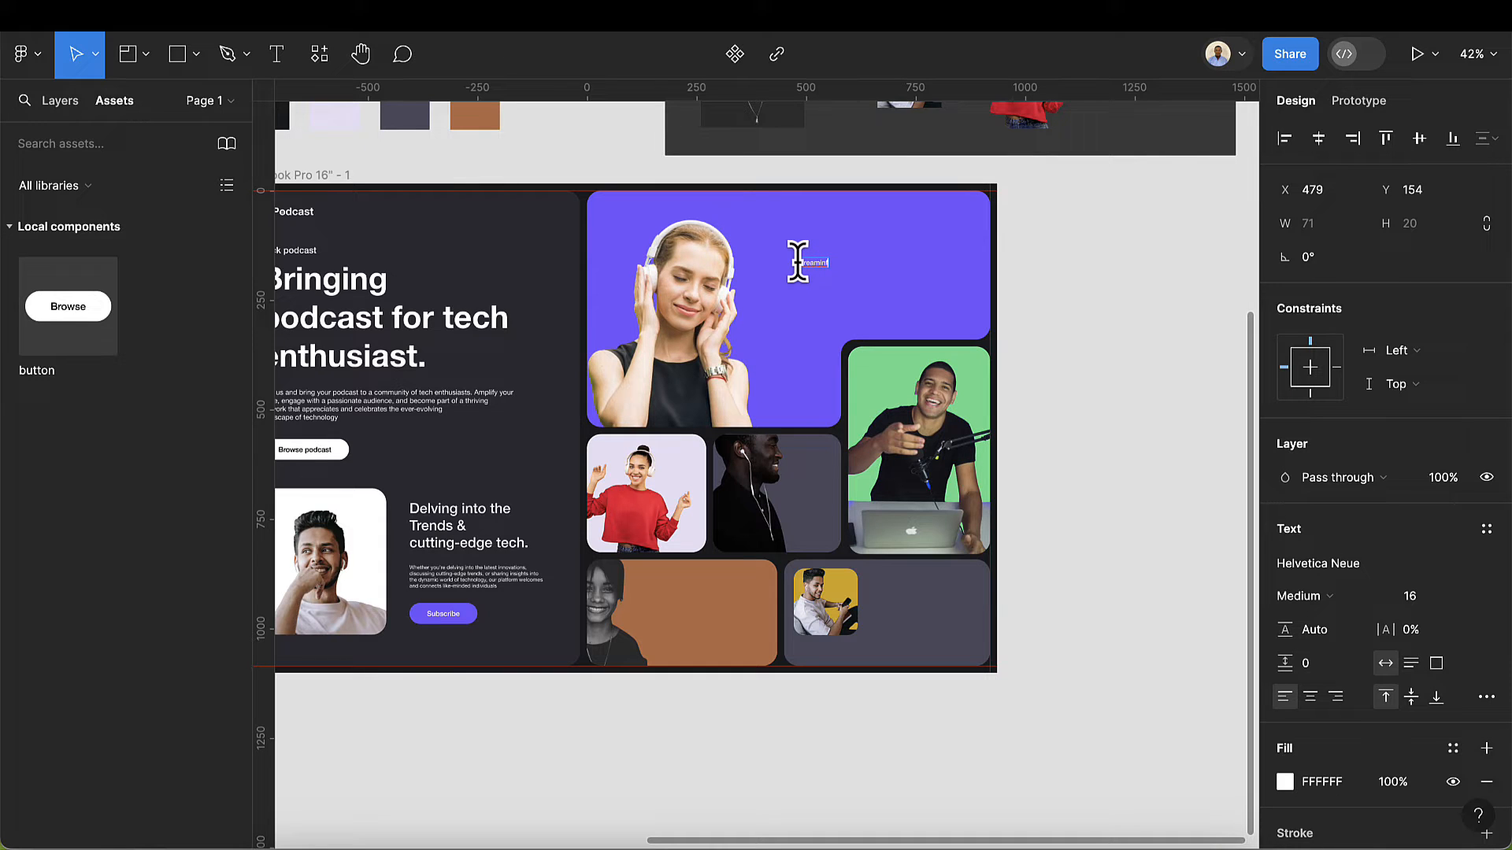
scroll(797, 254, up, 8)
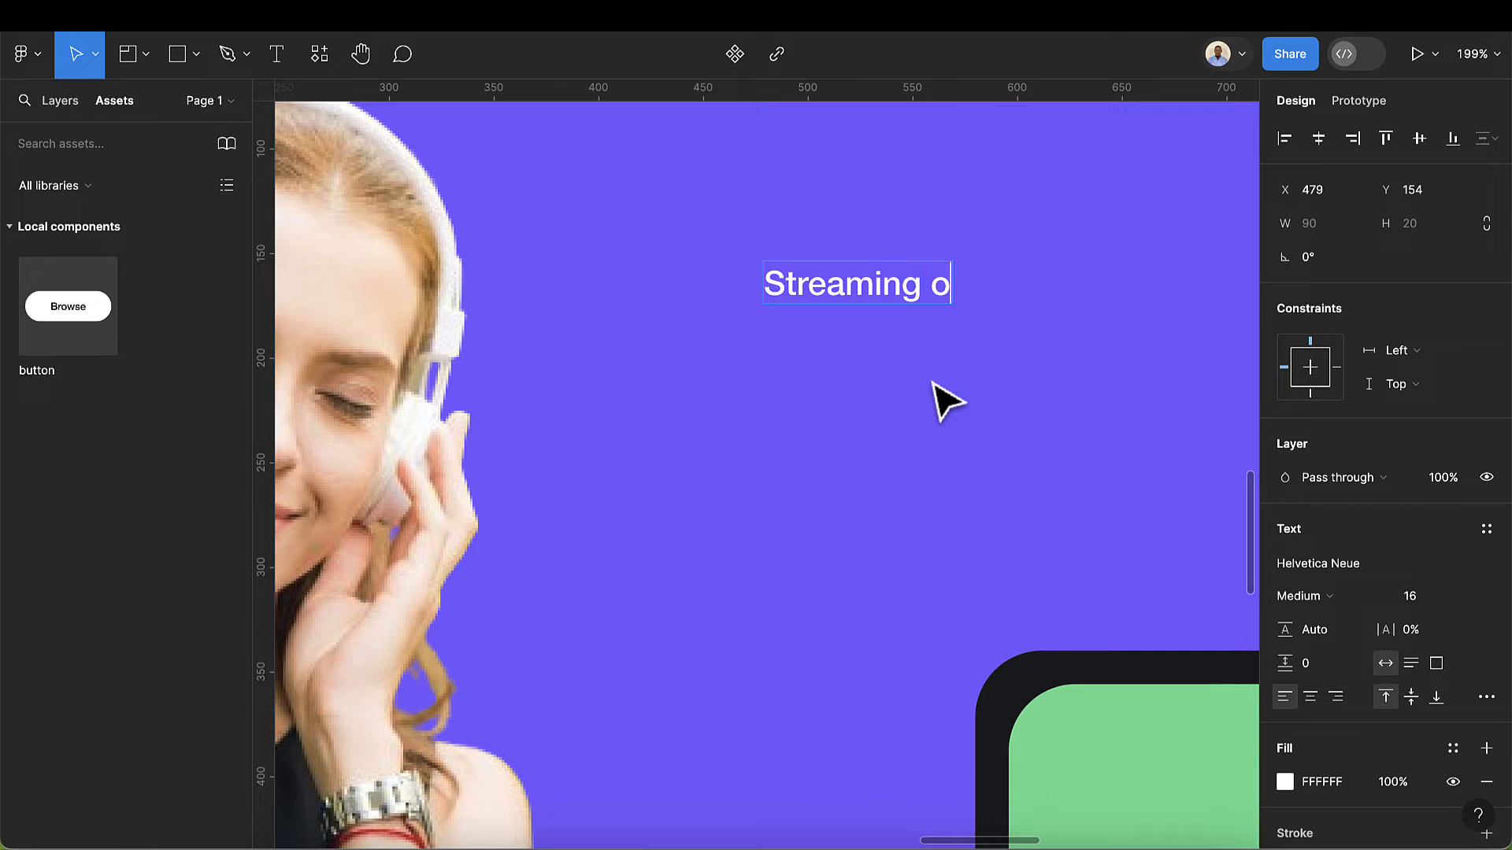
key(Return)
text(All plafr)
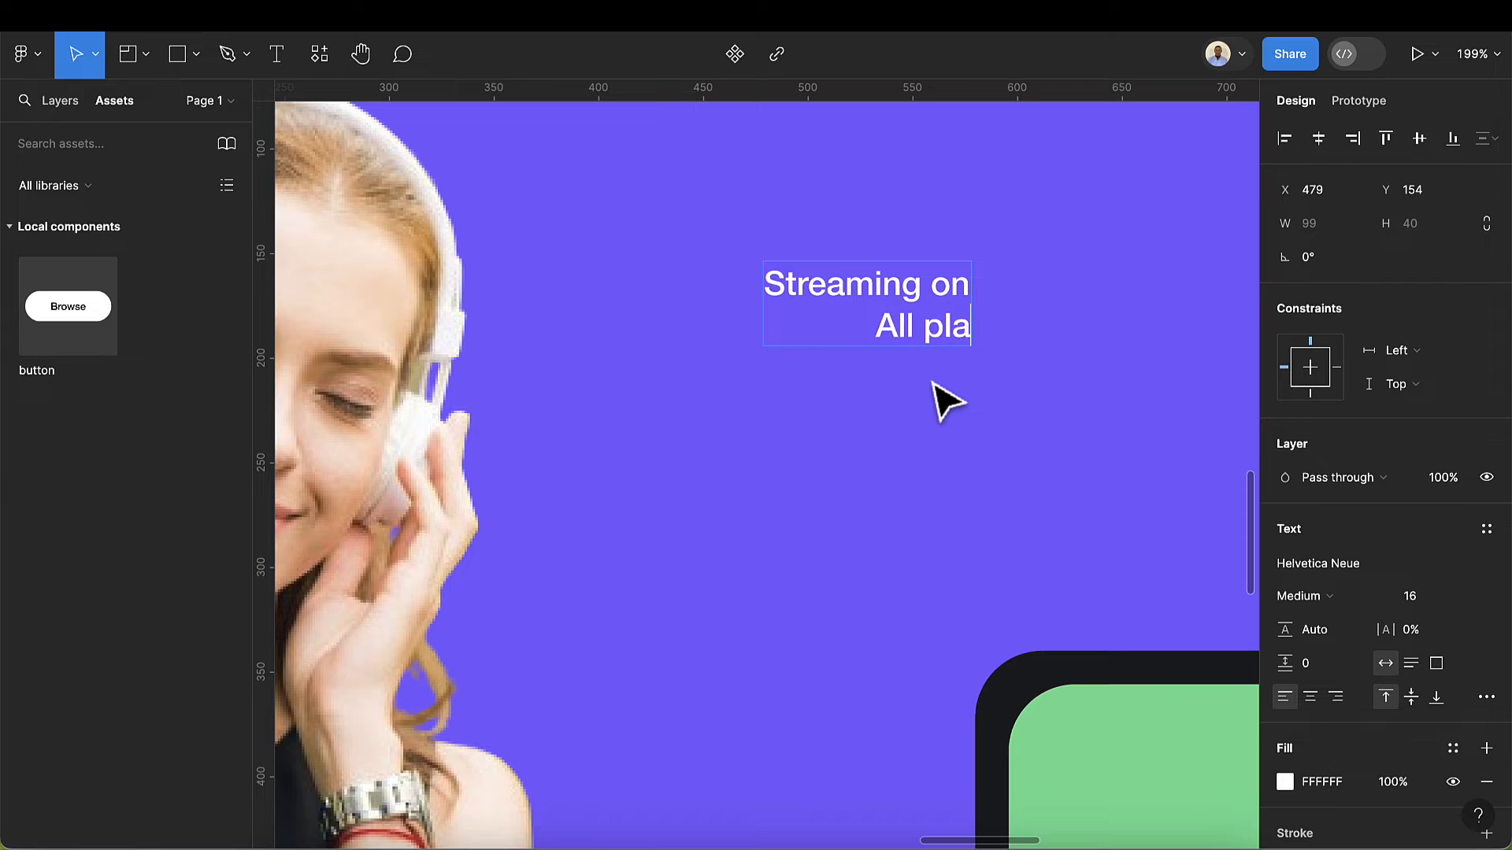
key(BackSpace)
key(BackSpace)
text(tform)
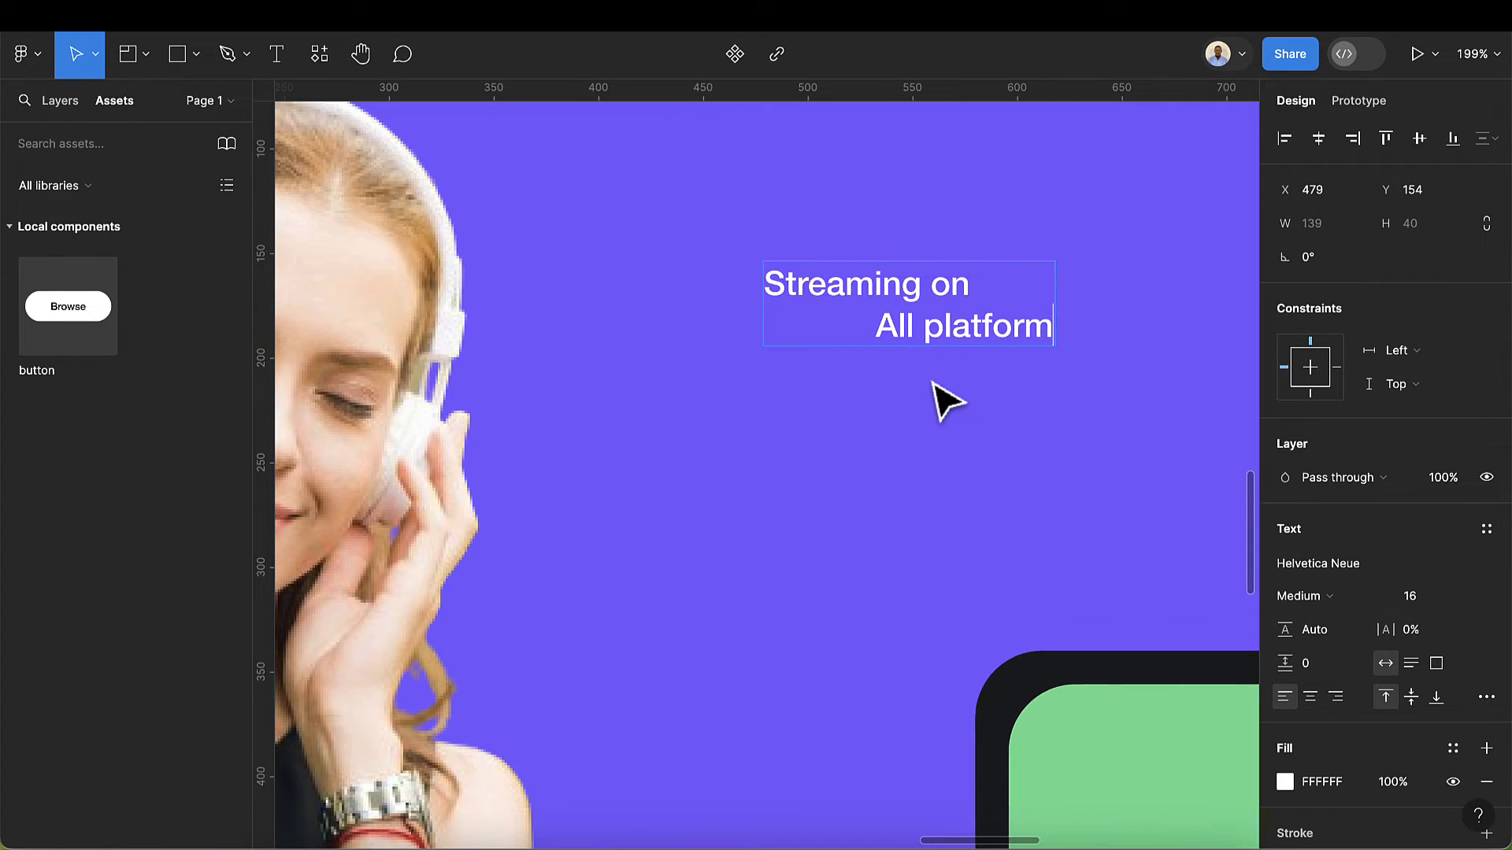
key(Escape)
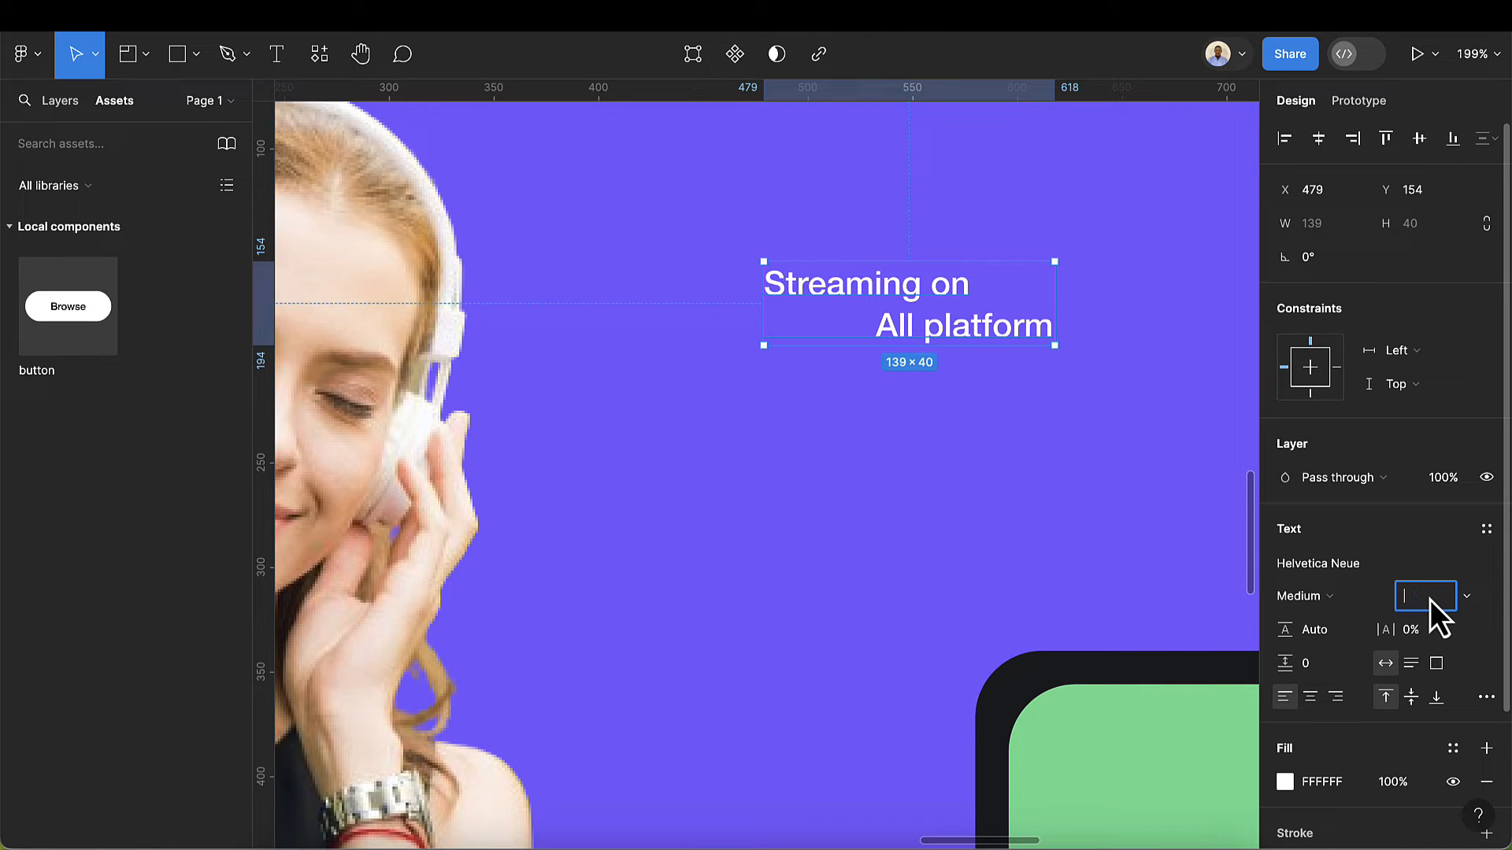
- Set the heading to 42 px Bold and move it higher on the purple card
click(1430, 598)
text(42)
key(Return)
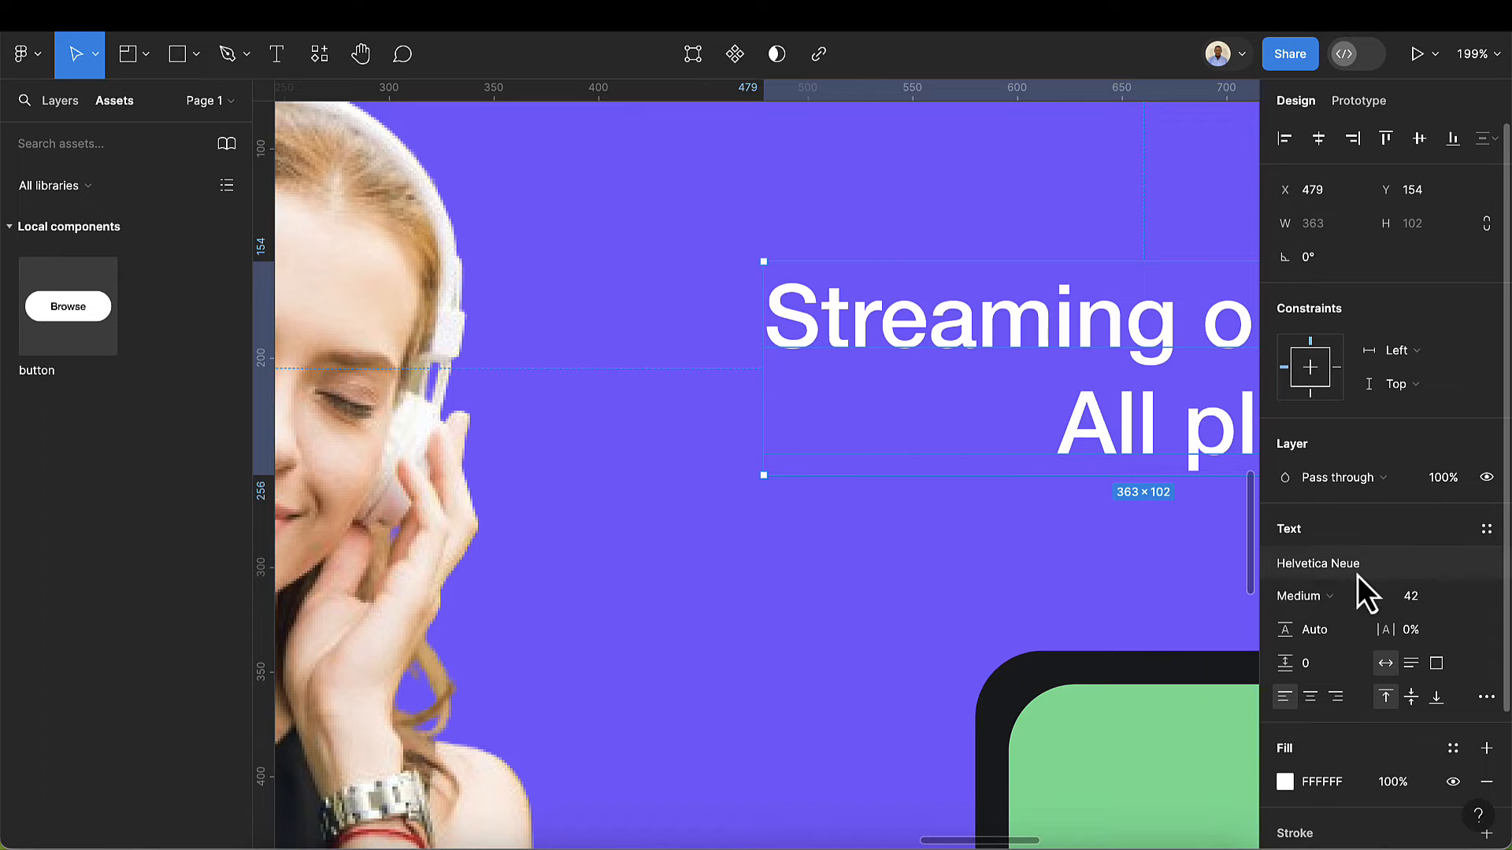
scroll(1122, 523, down, 3)
scroll(1124, 523, down, 4)
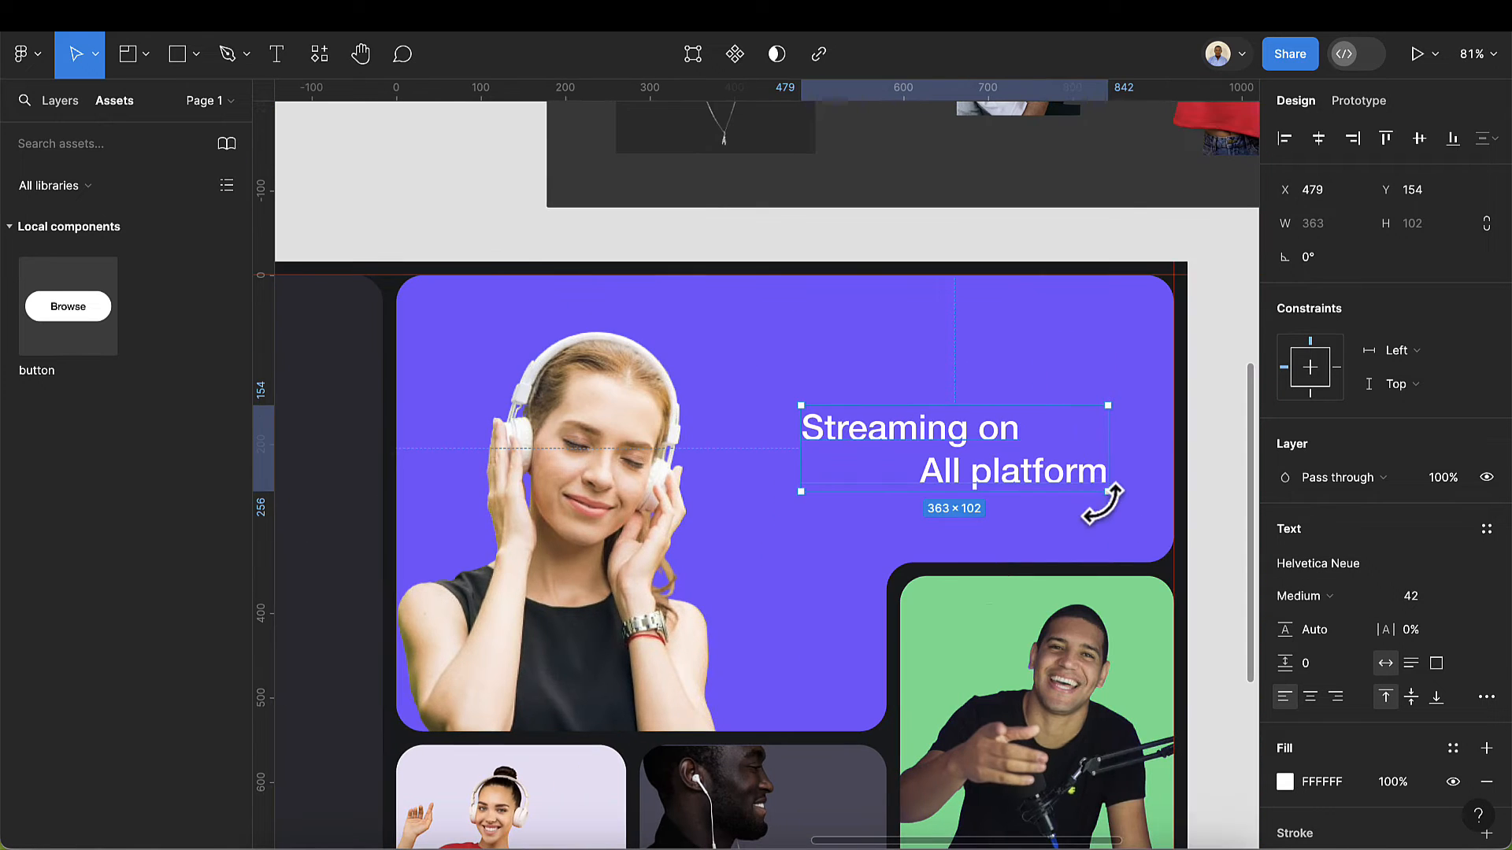
drag(1034, 482, 1043, 462)
click(1301, 596)
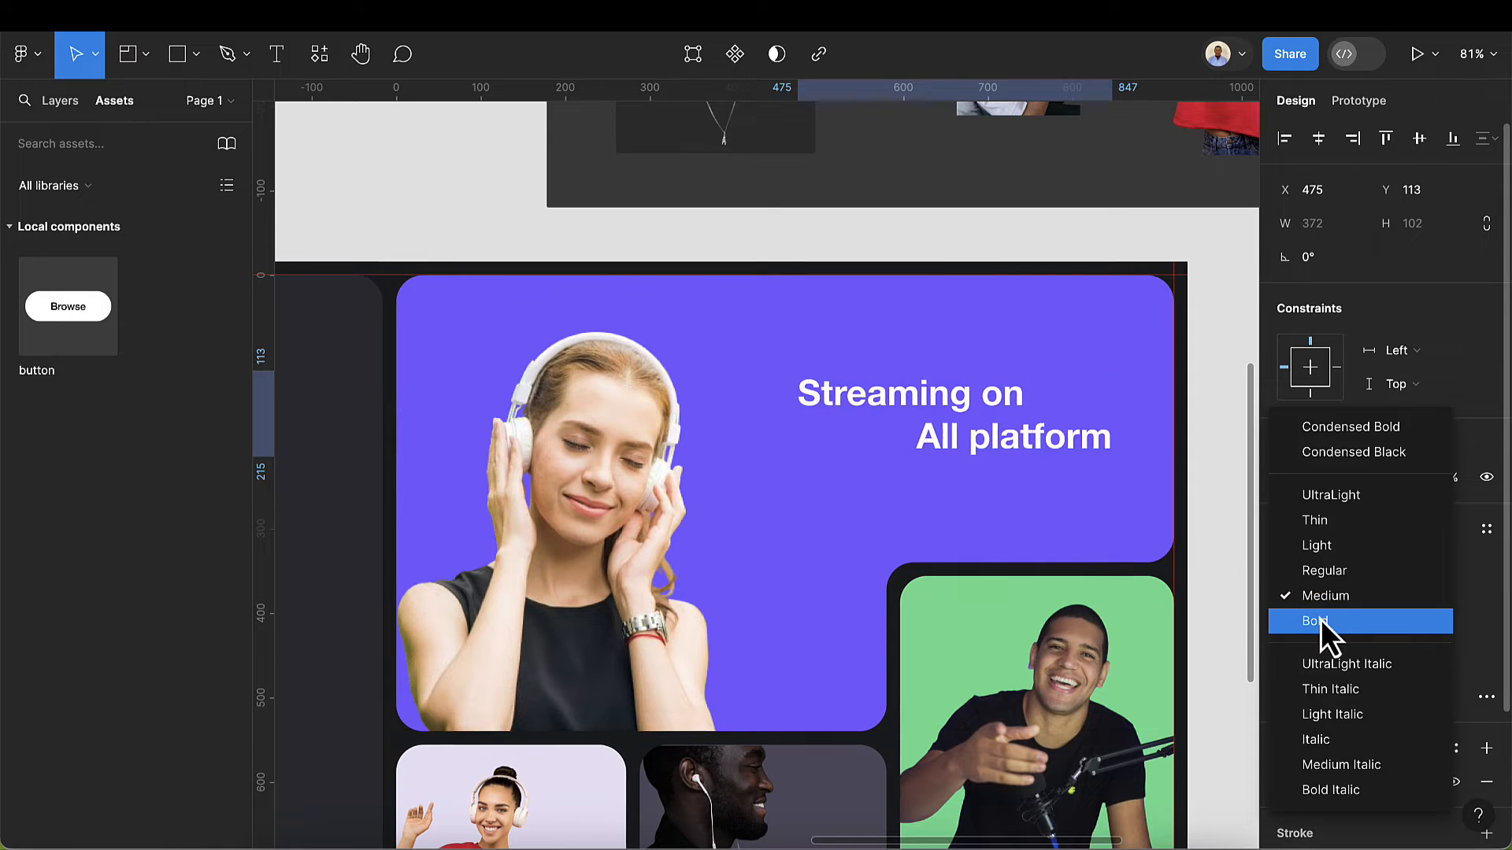
click(1320, 621)
click(1084, 521)
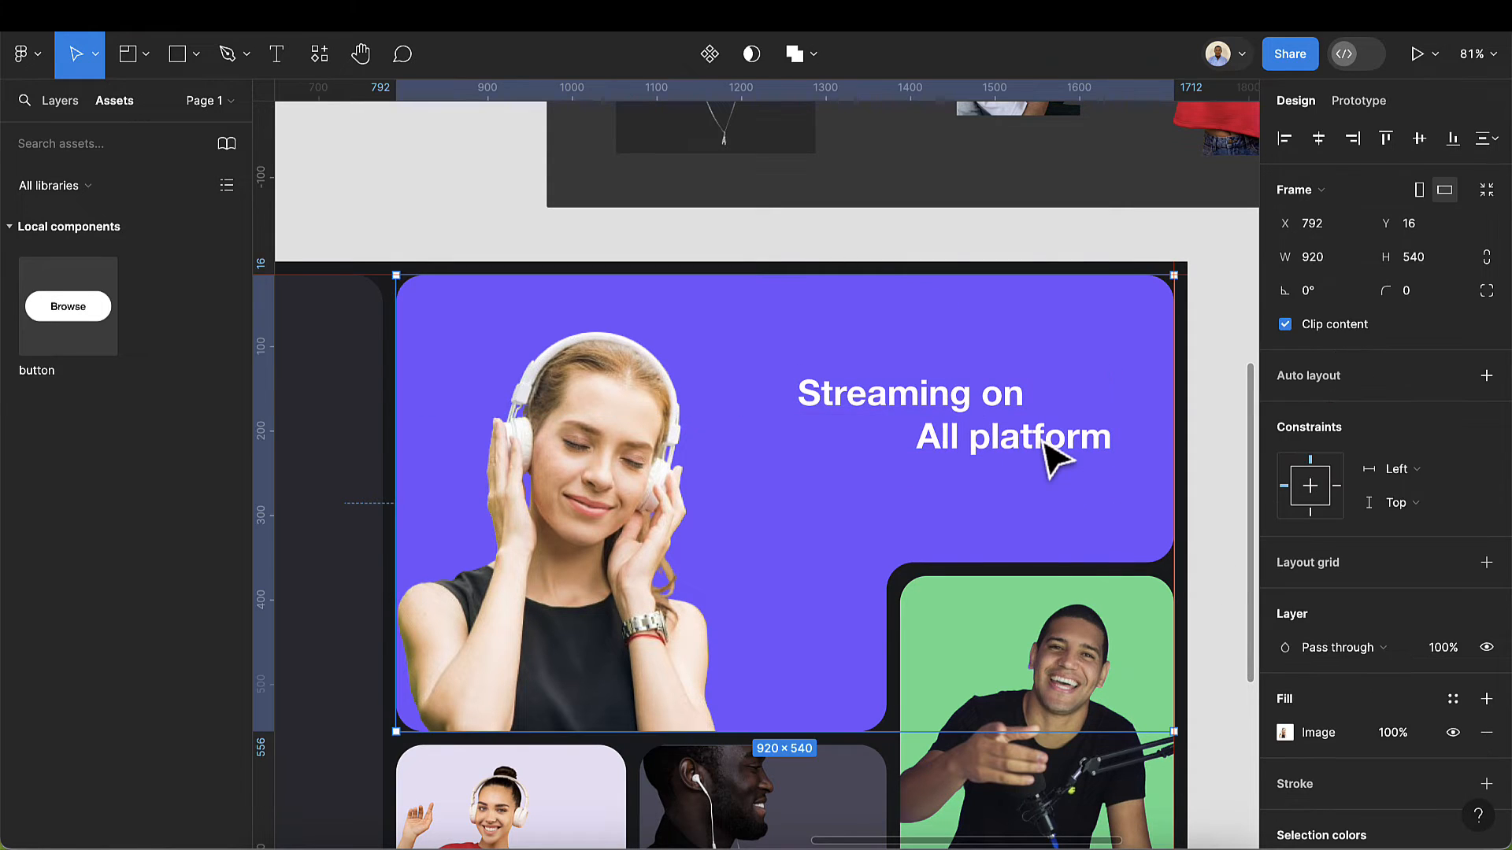
click(1046, 441)
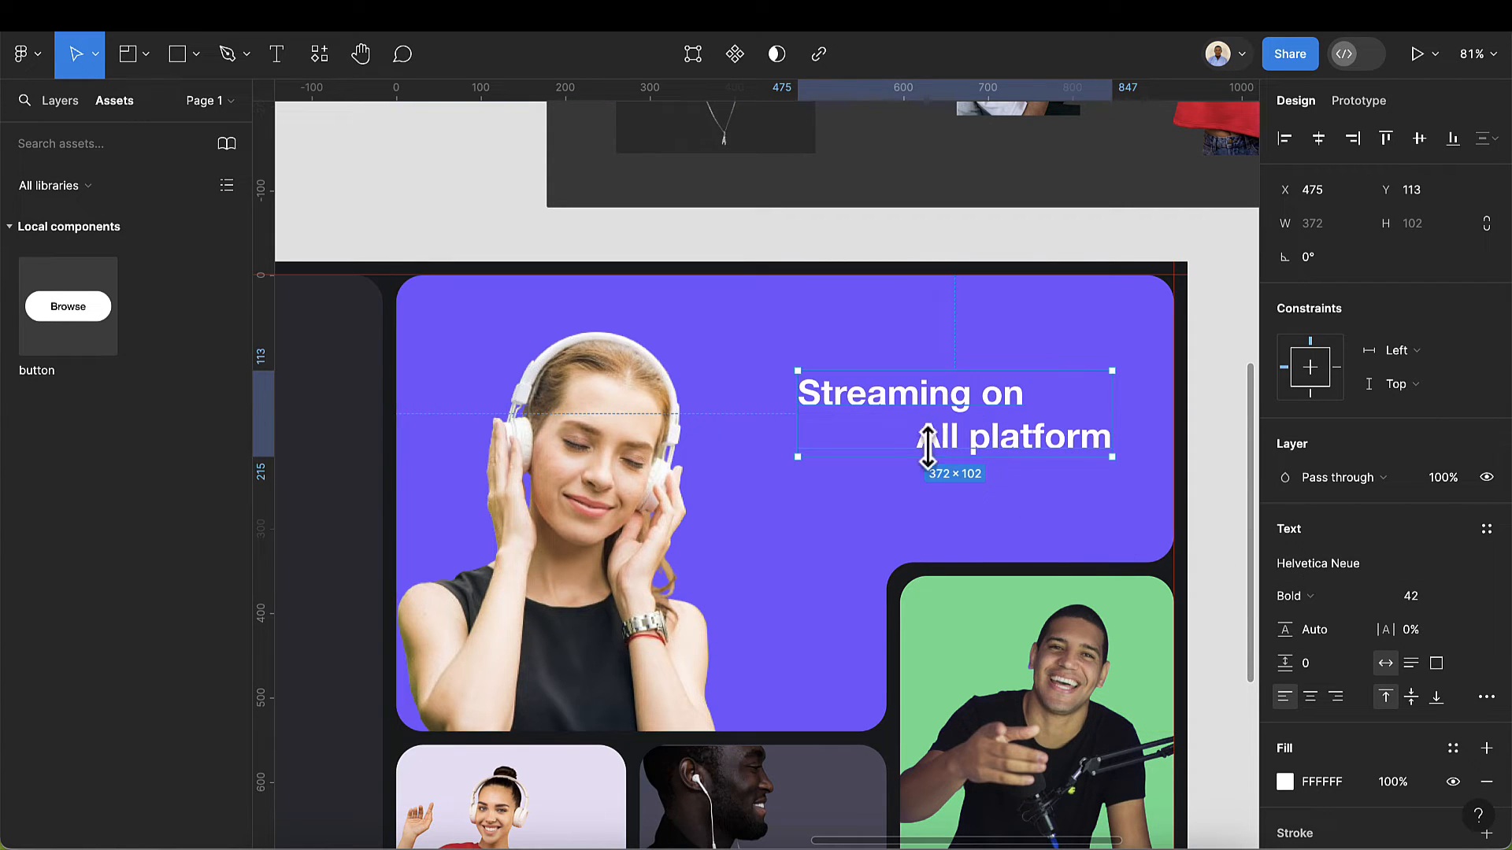
scroll(1020, 445, up, 3)
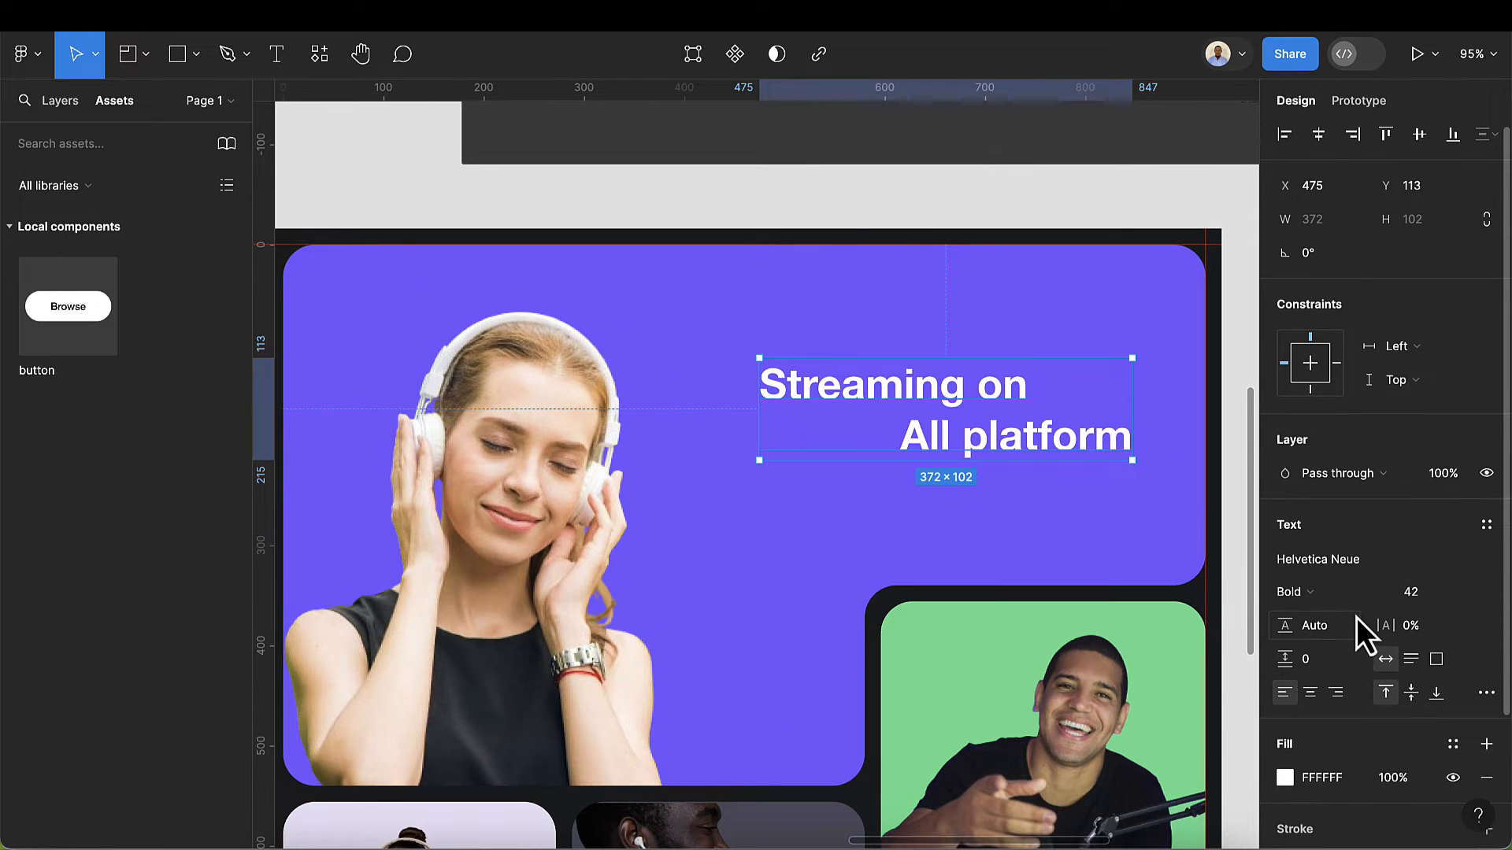
scroll(1354, 617, down, 3)
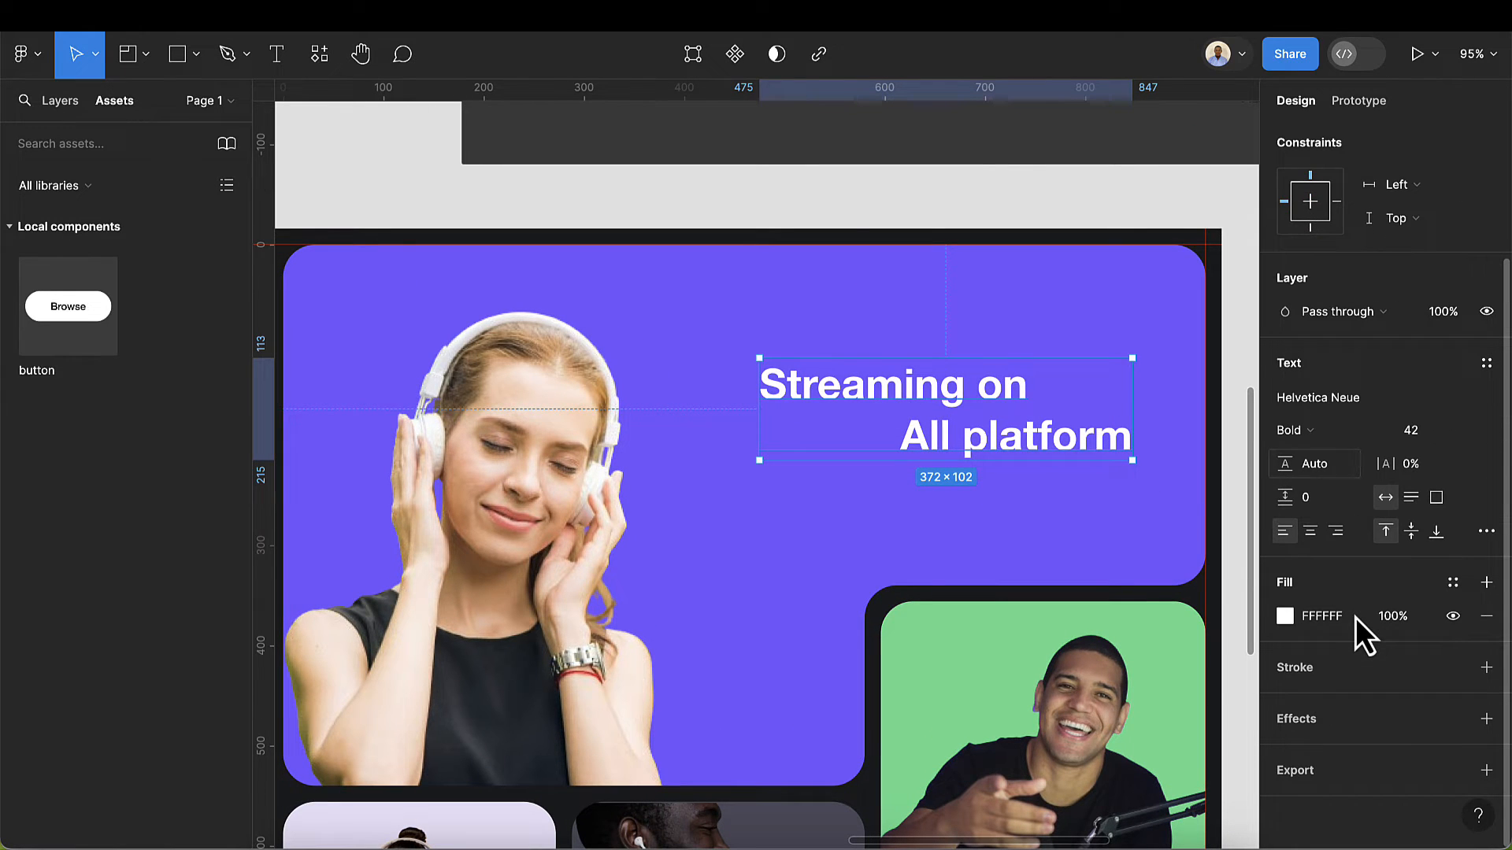
- Add a black 25% drop shadow to the heading, with blur raised from 4 to 5
click(1486, 718)
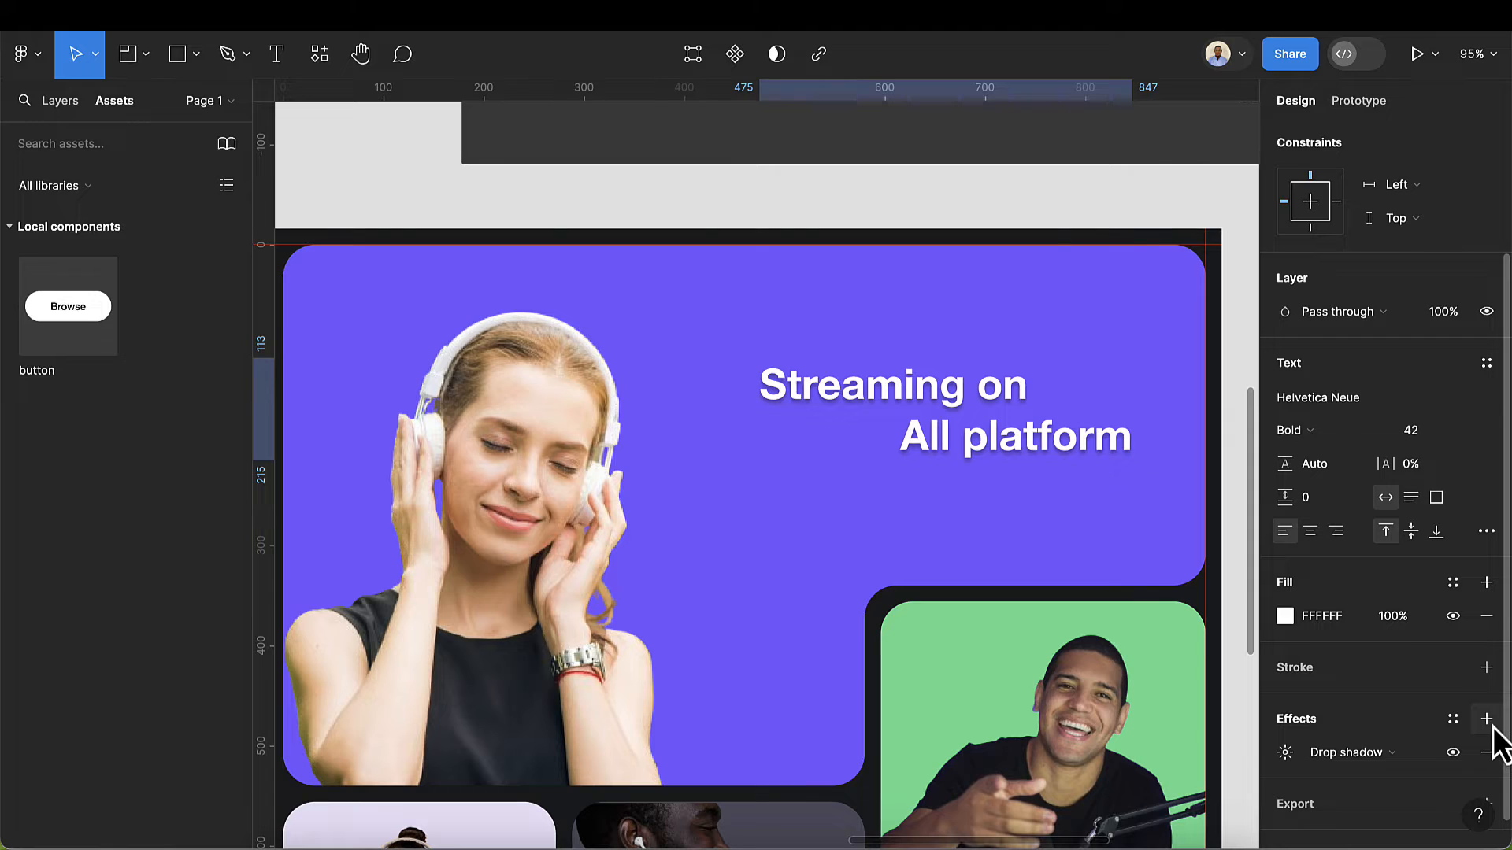
click(1283, 752)
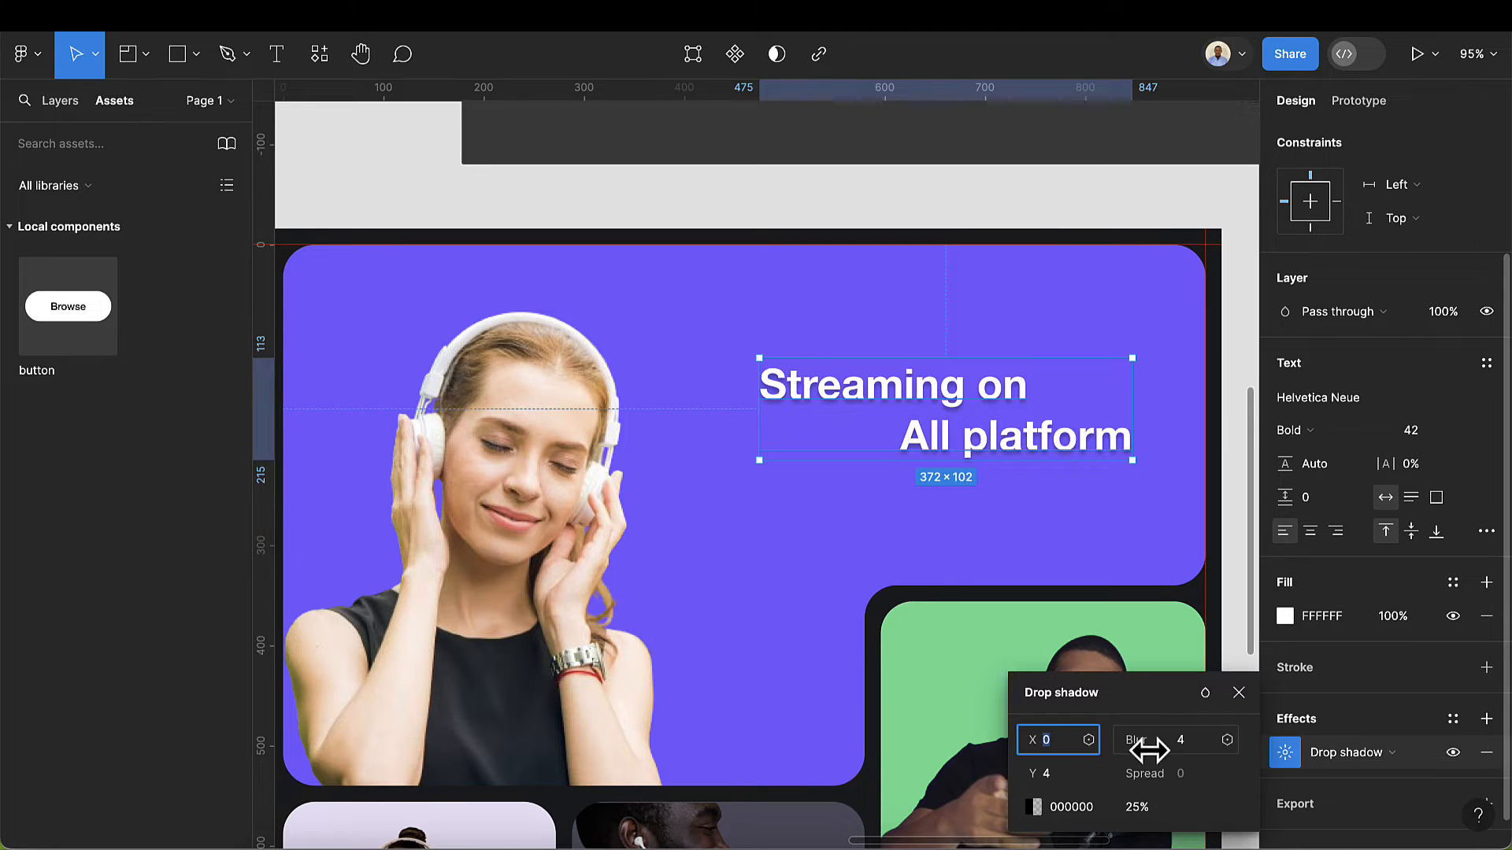
click(1189, 744)
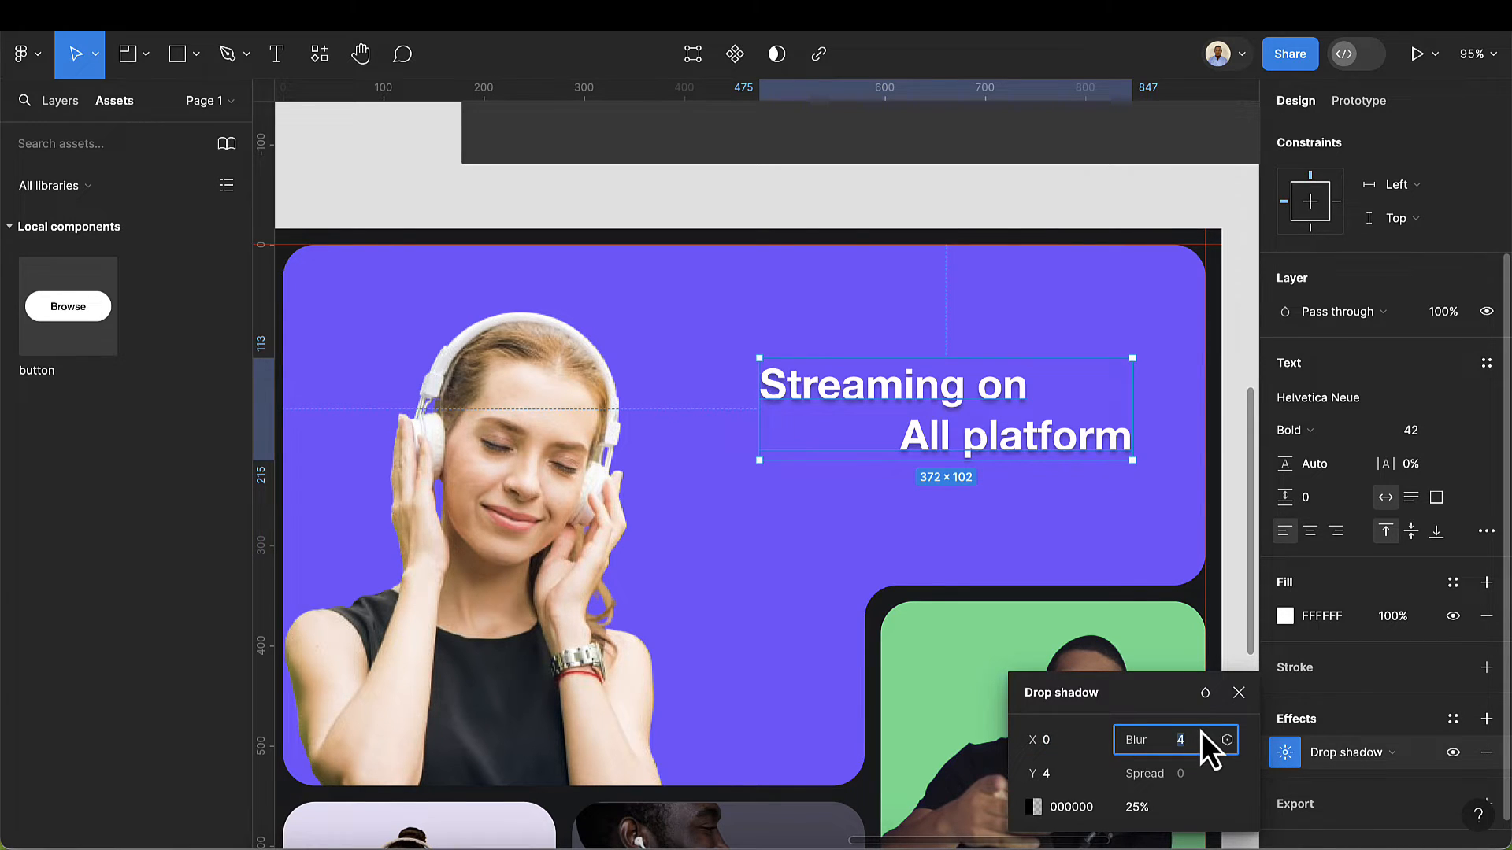
key(Up)
scroll(862, 464, up, 3)
scroll(862, 464, up, 5)
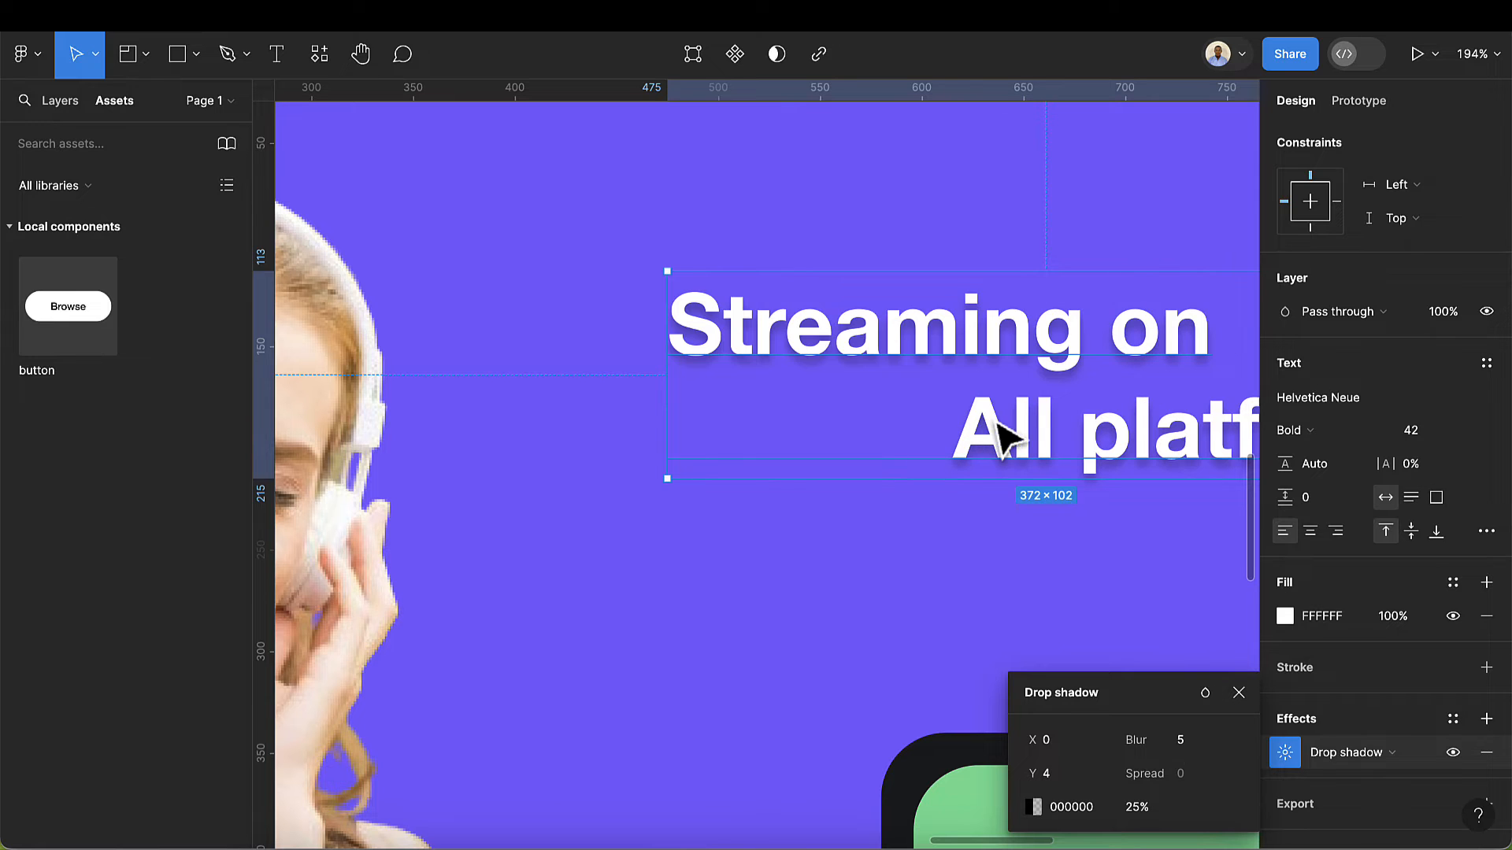
scroll(1173, 460, down, 6)
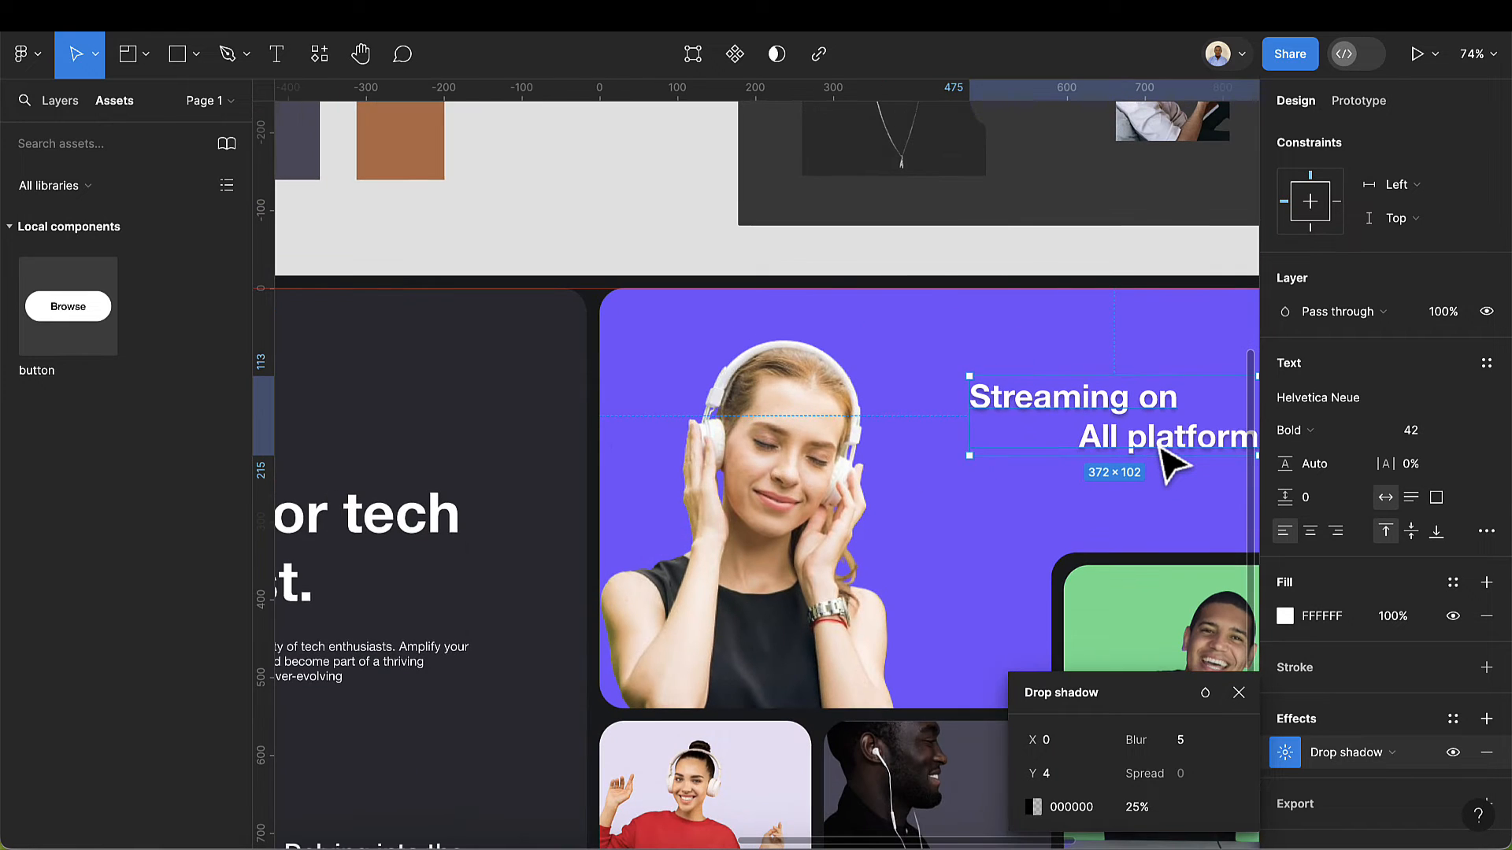
scroll(1164, 455, right, 3)
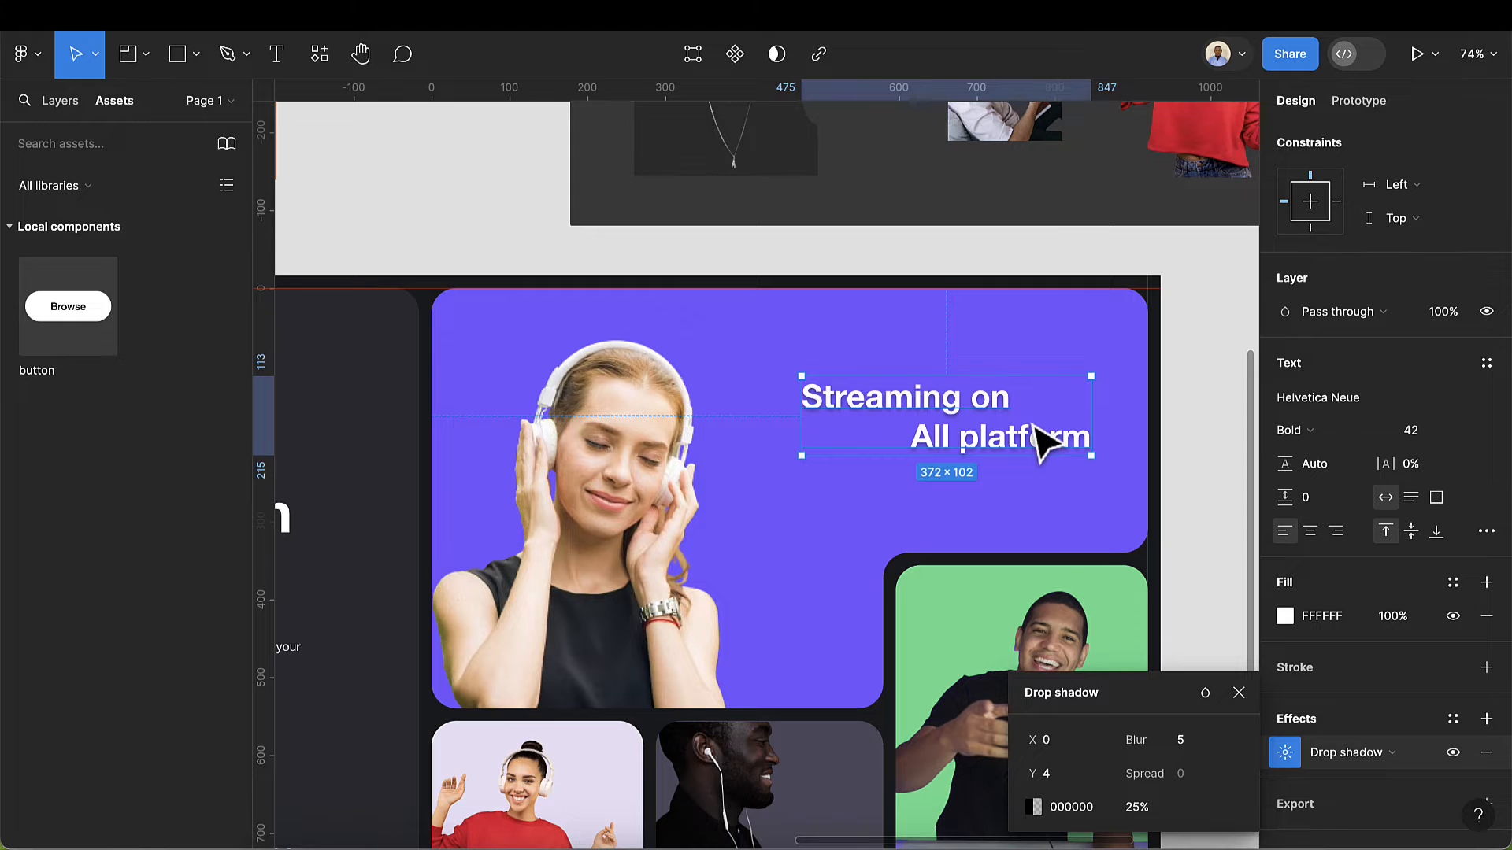
scroll(1038, 442, up, 2)
click(995, 497)
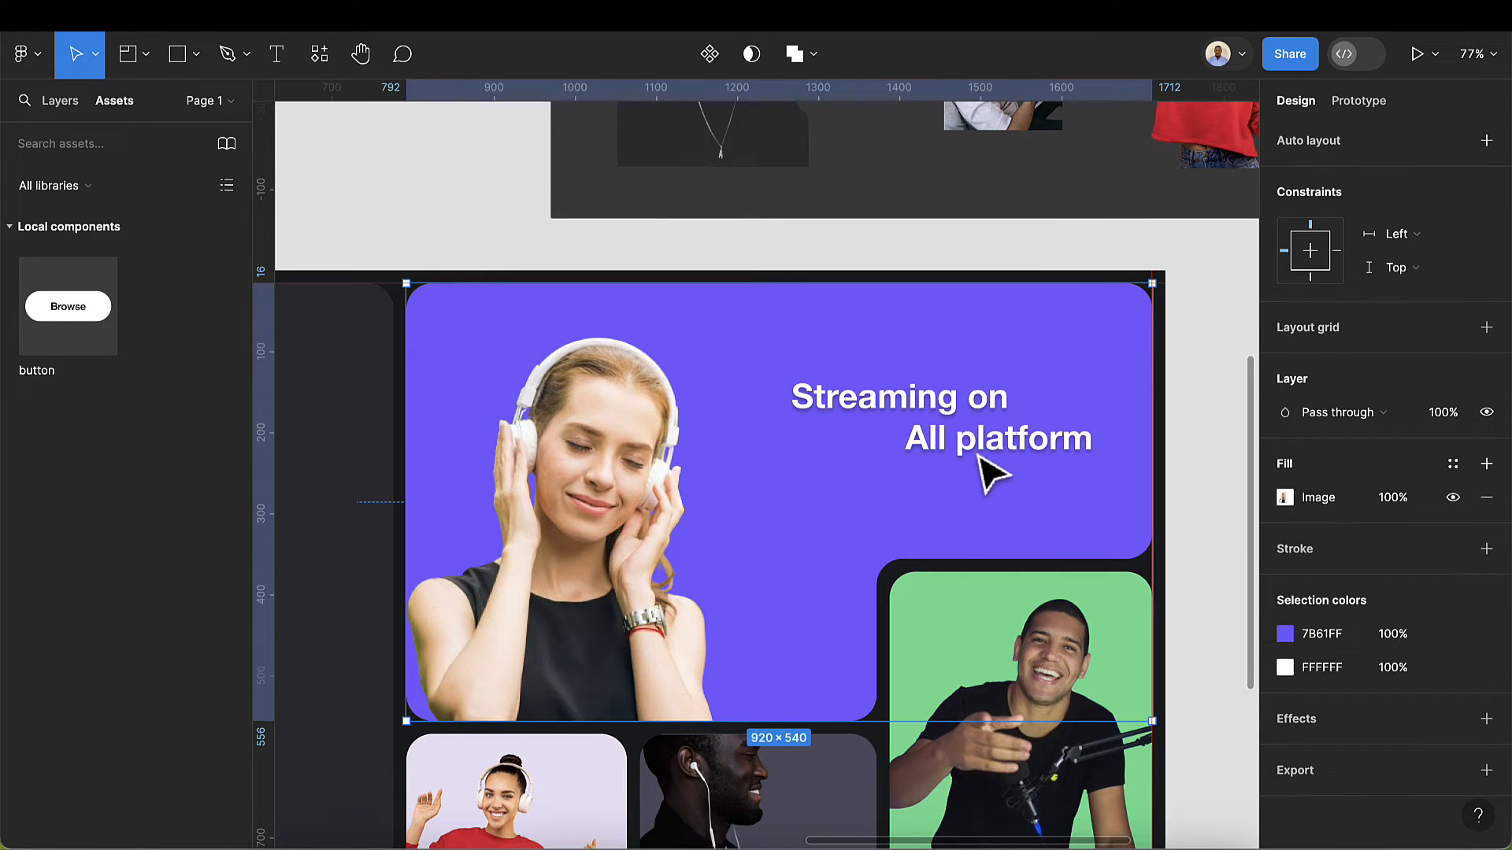
- Draw a small square frame on the purple photo card
click(190, 54)
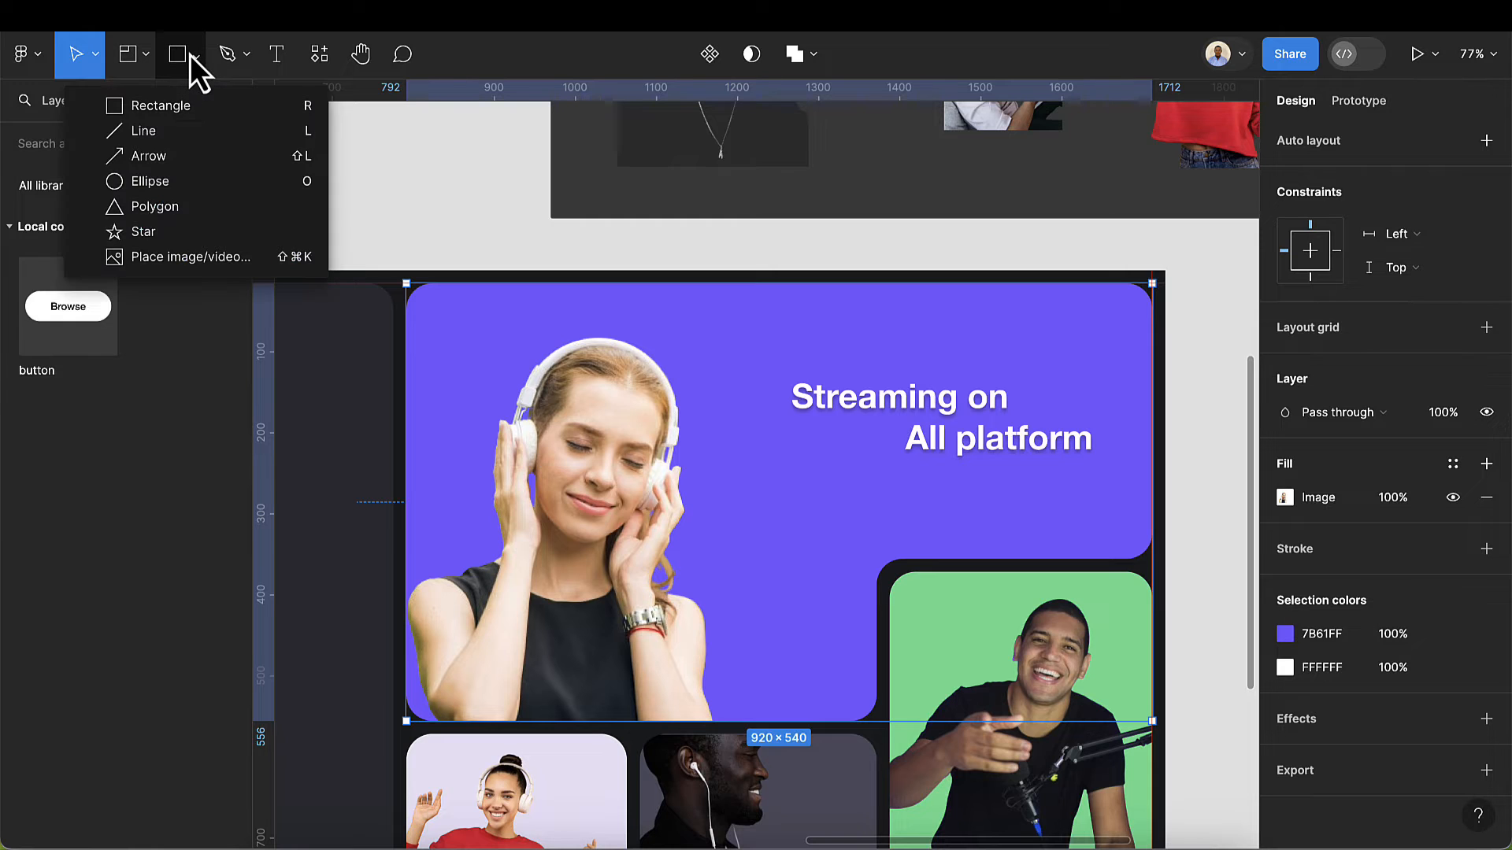
click(148, 55)
click(148, 55)
click(148, 55)
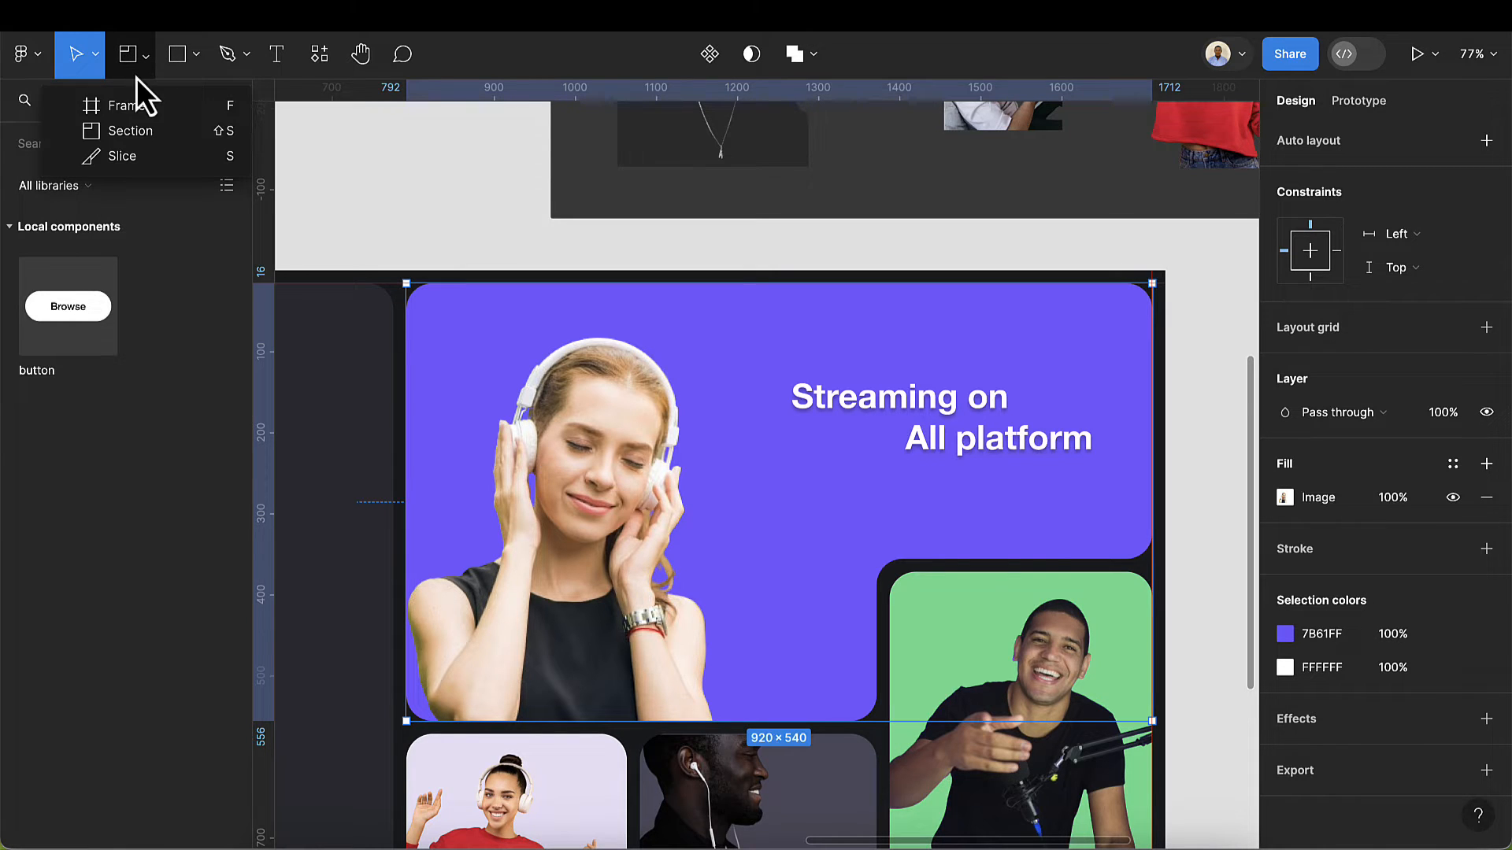
click(131, 105)
scroll(802, 477, up, 3)
drag(783, 484, 835, 541)
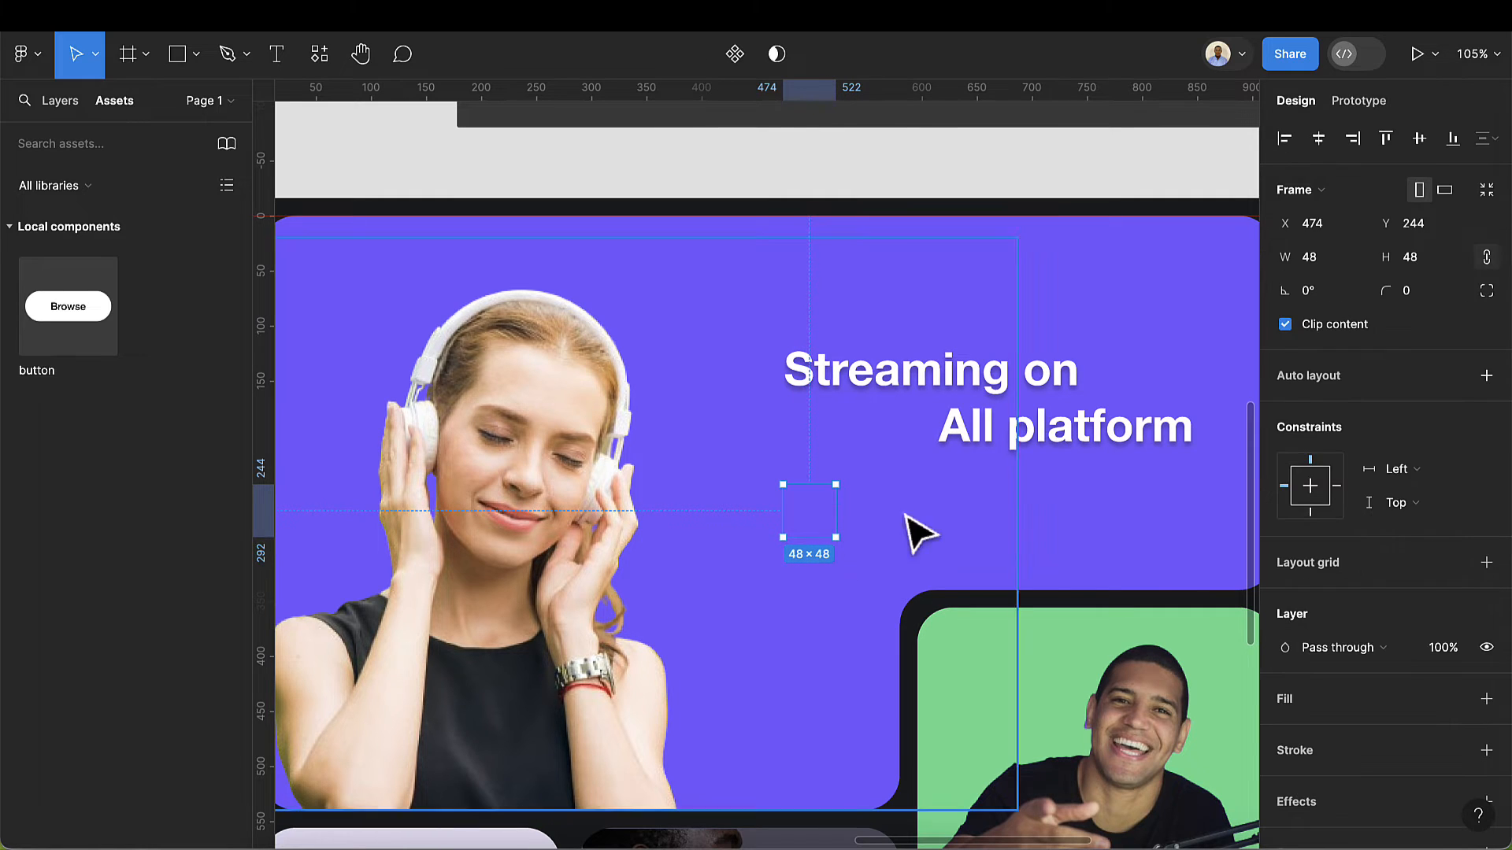
click(60, 100)
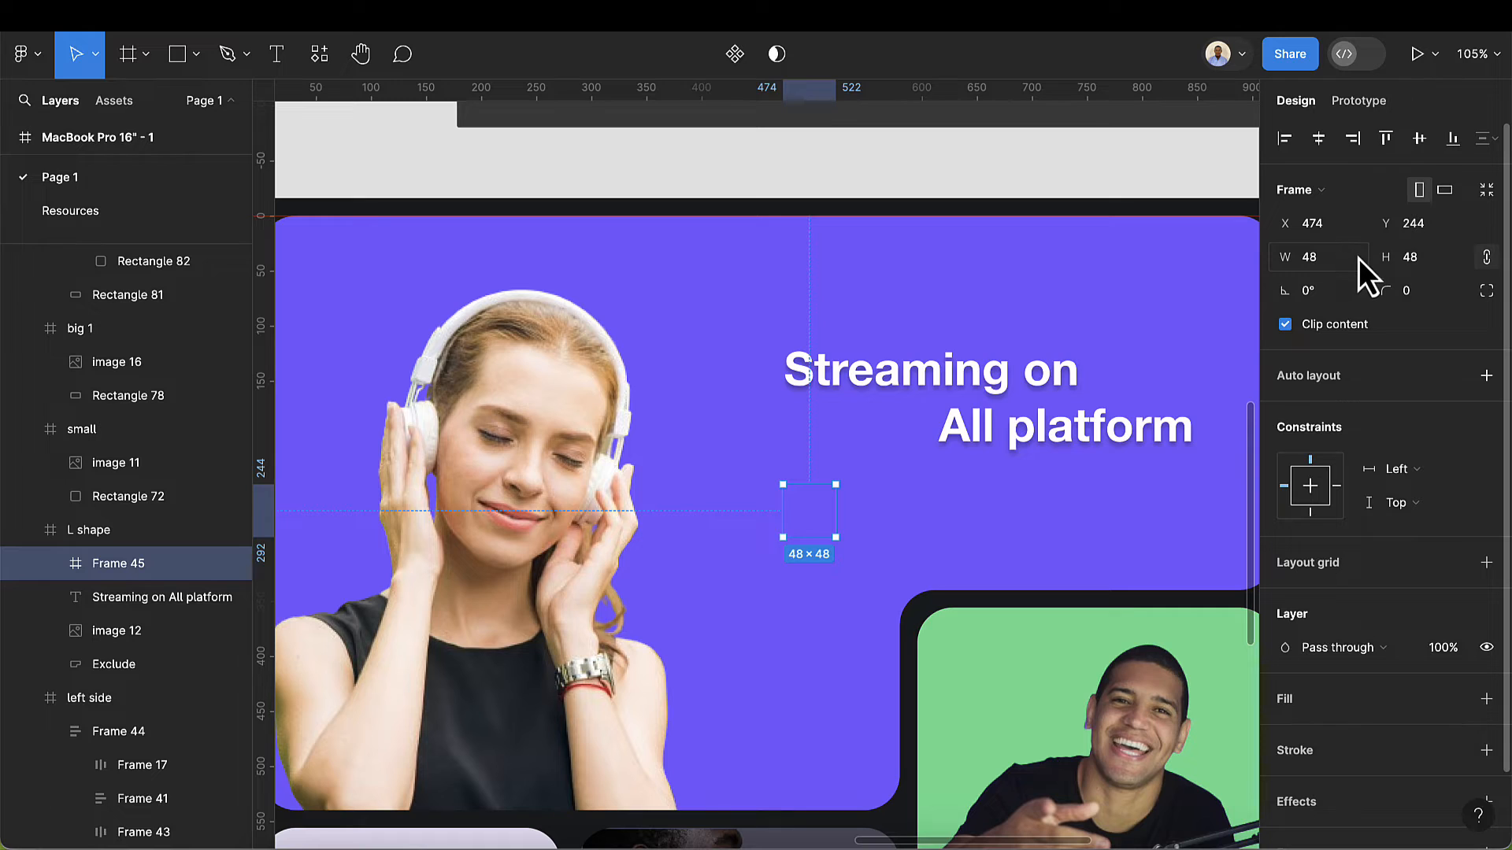
- Make the frame 32 wide with a white FFFFFF fill and 26 corner radius
click(1338, 257)
text(32)
key(Return)
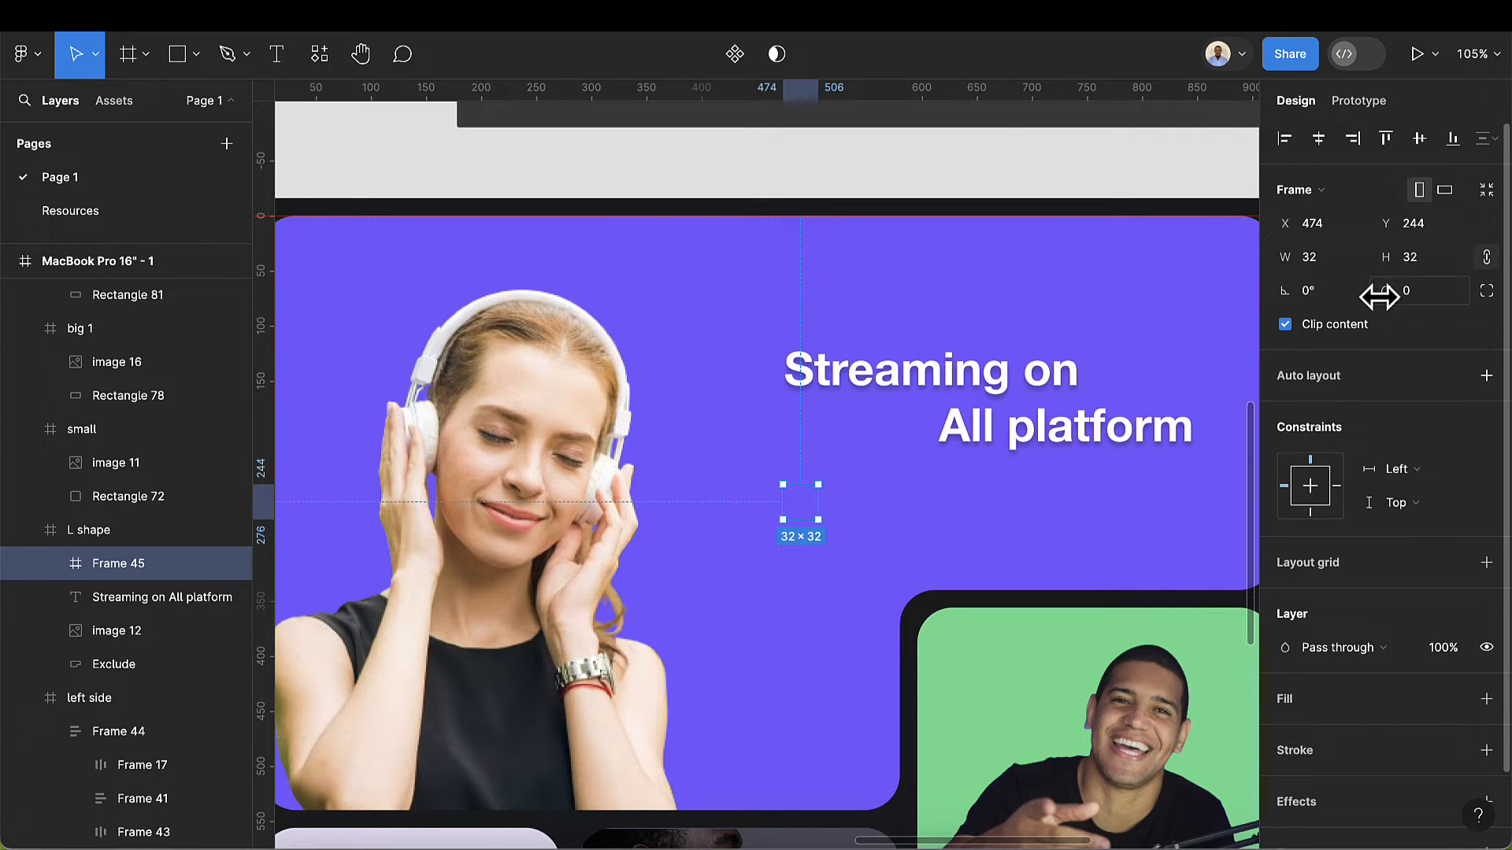
scroll(1417, 610, down, 2)
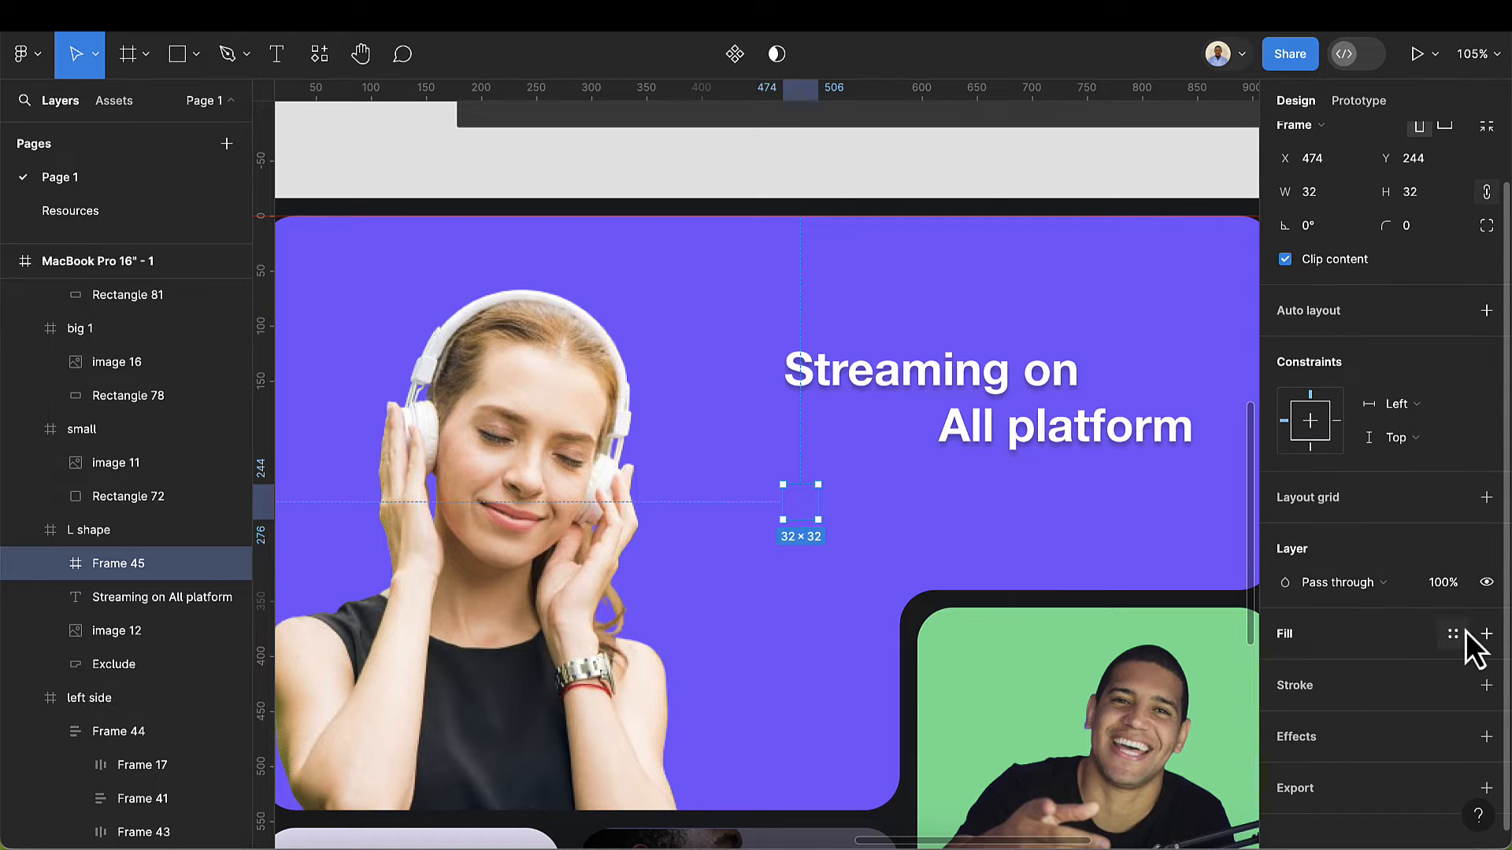
click(1484, 632)
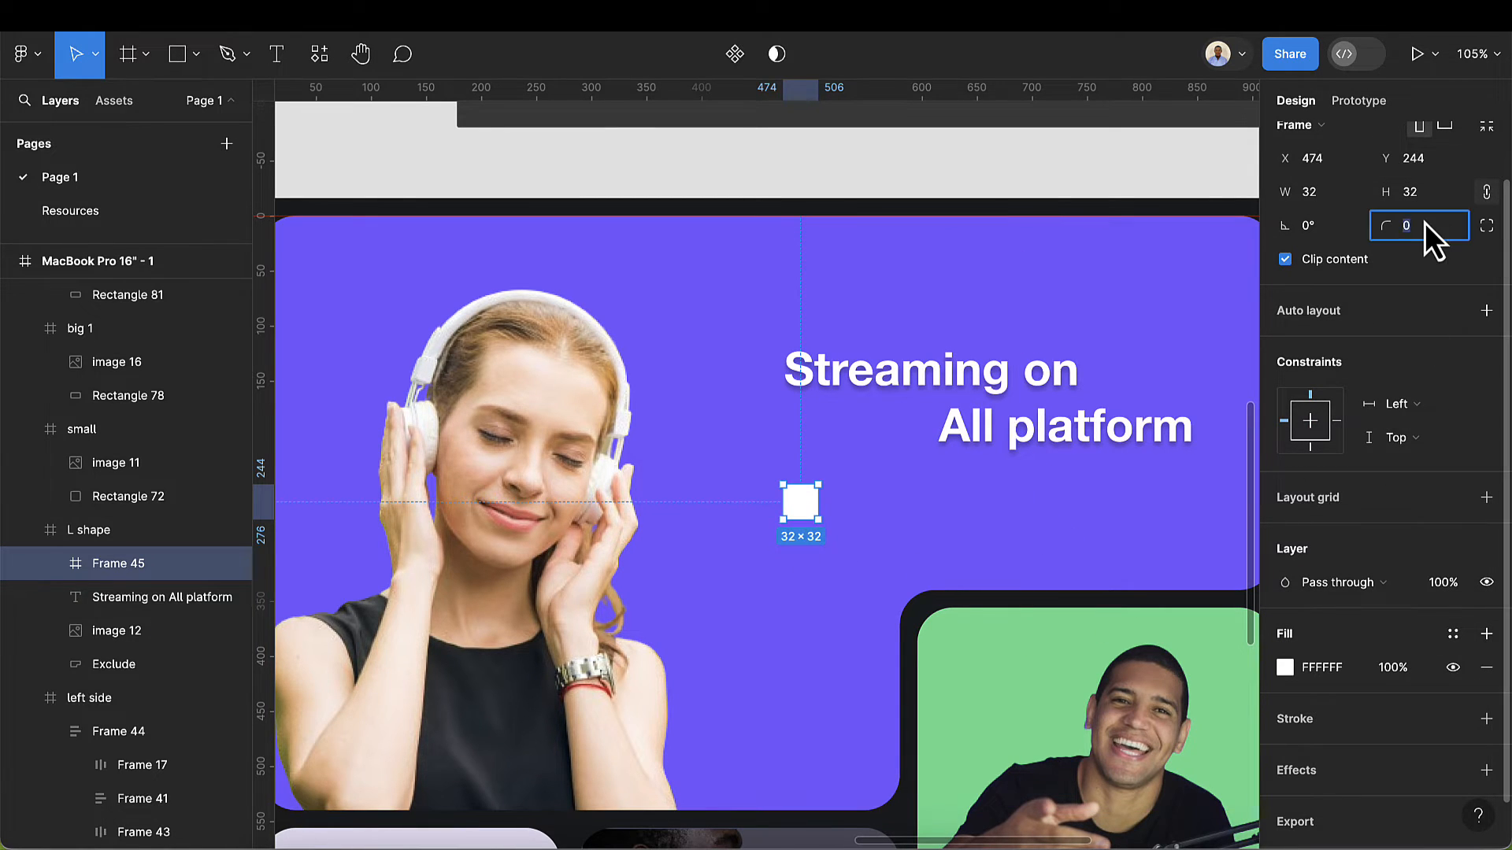
key(BackSpace)
text(26)
key(Return)
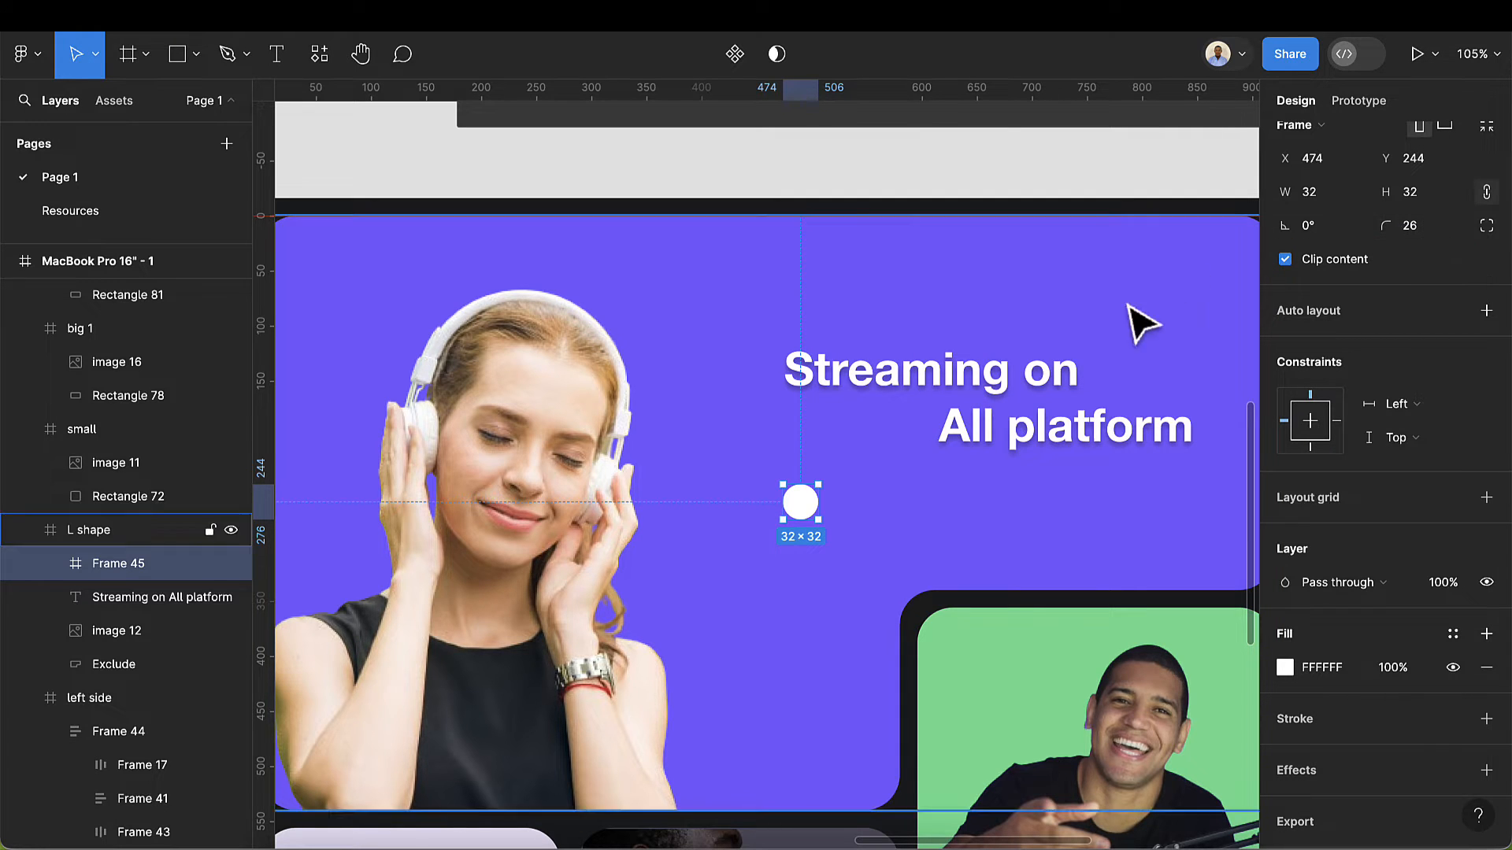
scroll(948, 464, down, 5)
- Copy the headphone icon and paste it into the white circle
scroll(949, 291, down, 5)
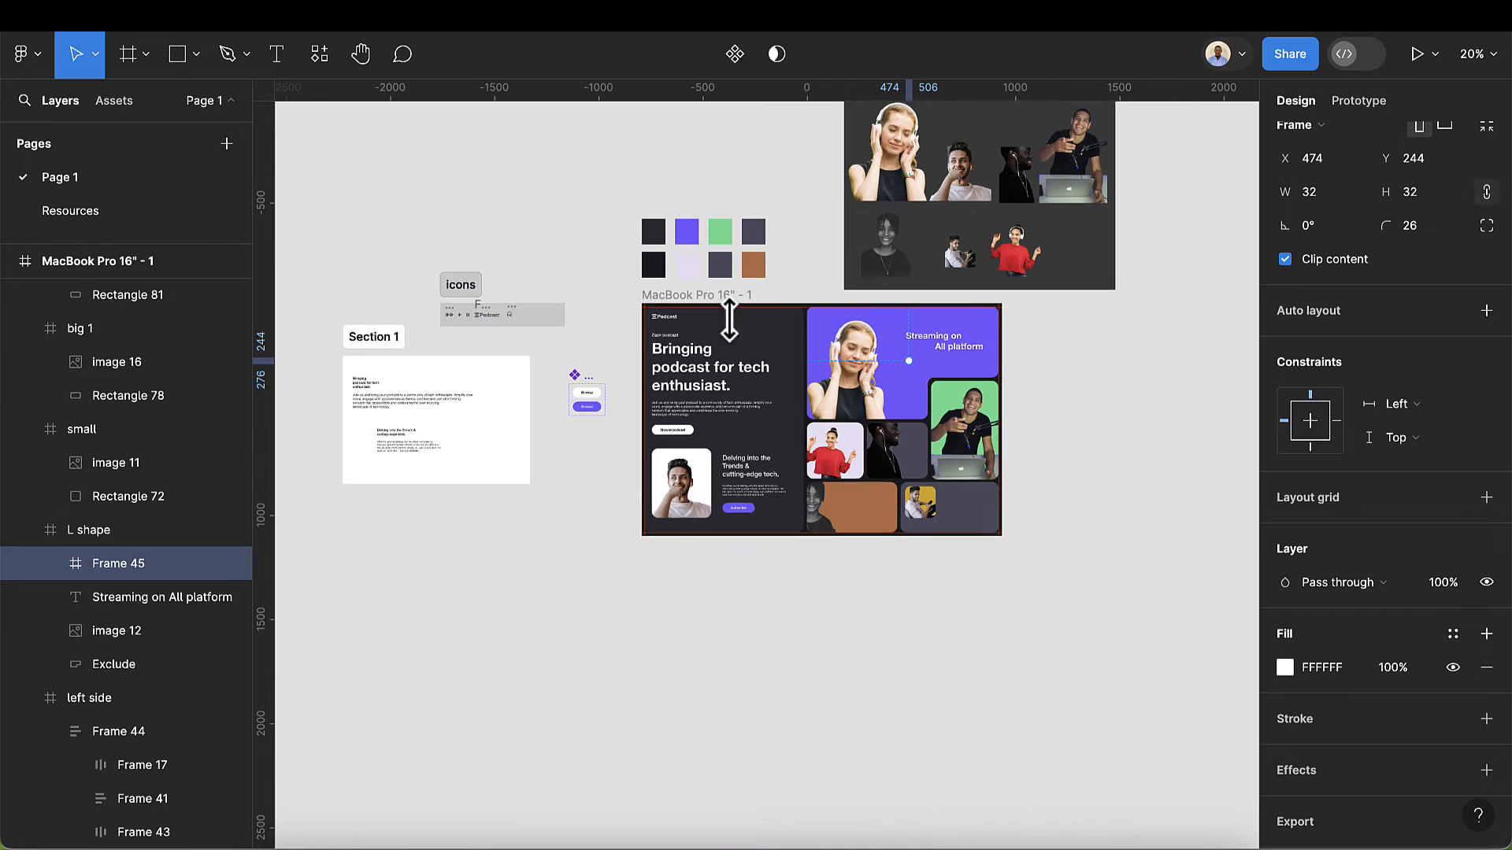
scroll(507, 334, up, 8)
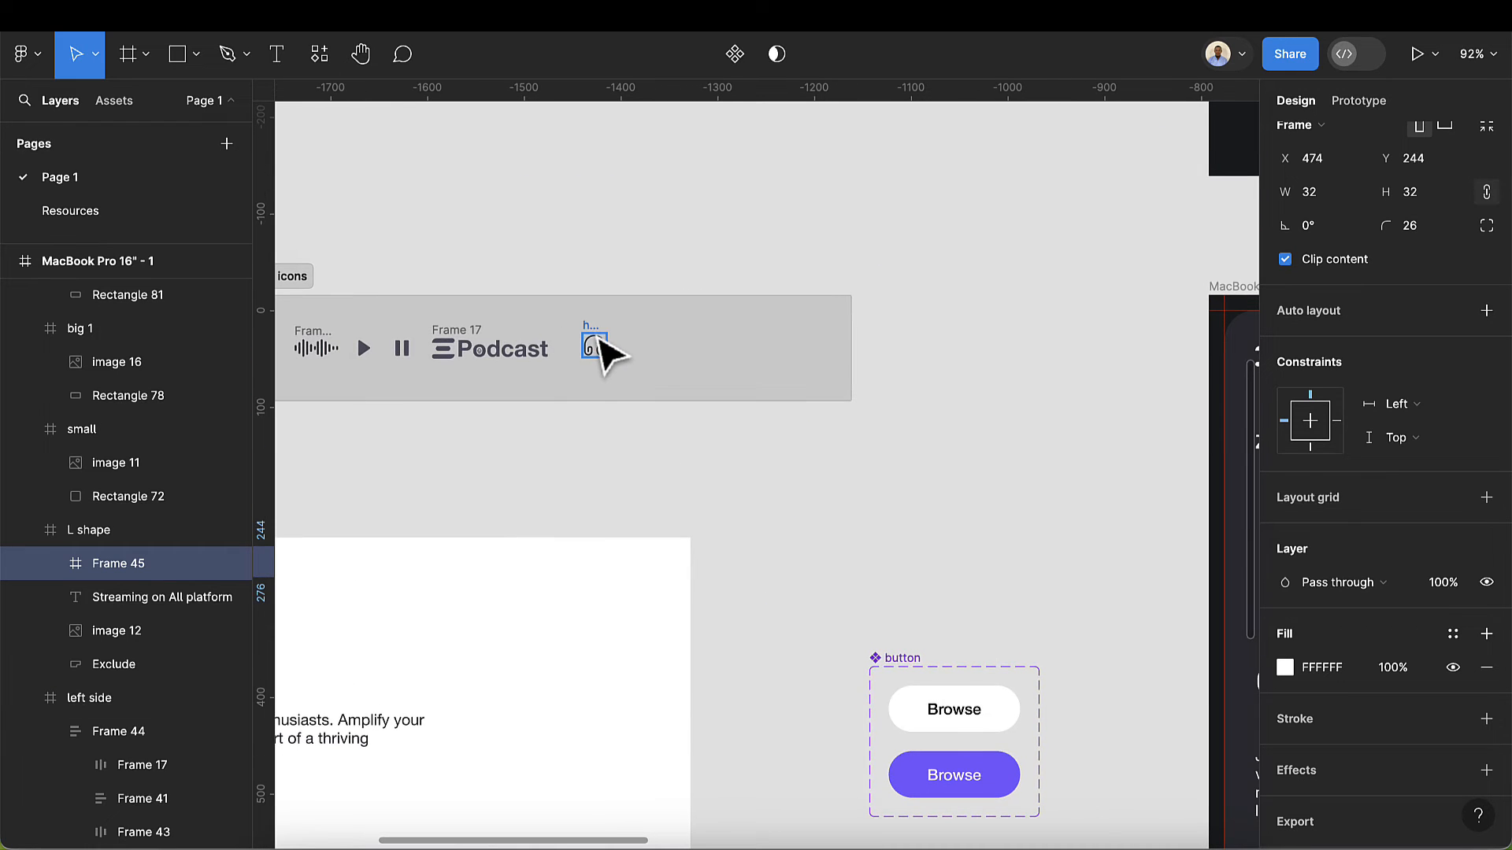
click(594, 344)
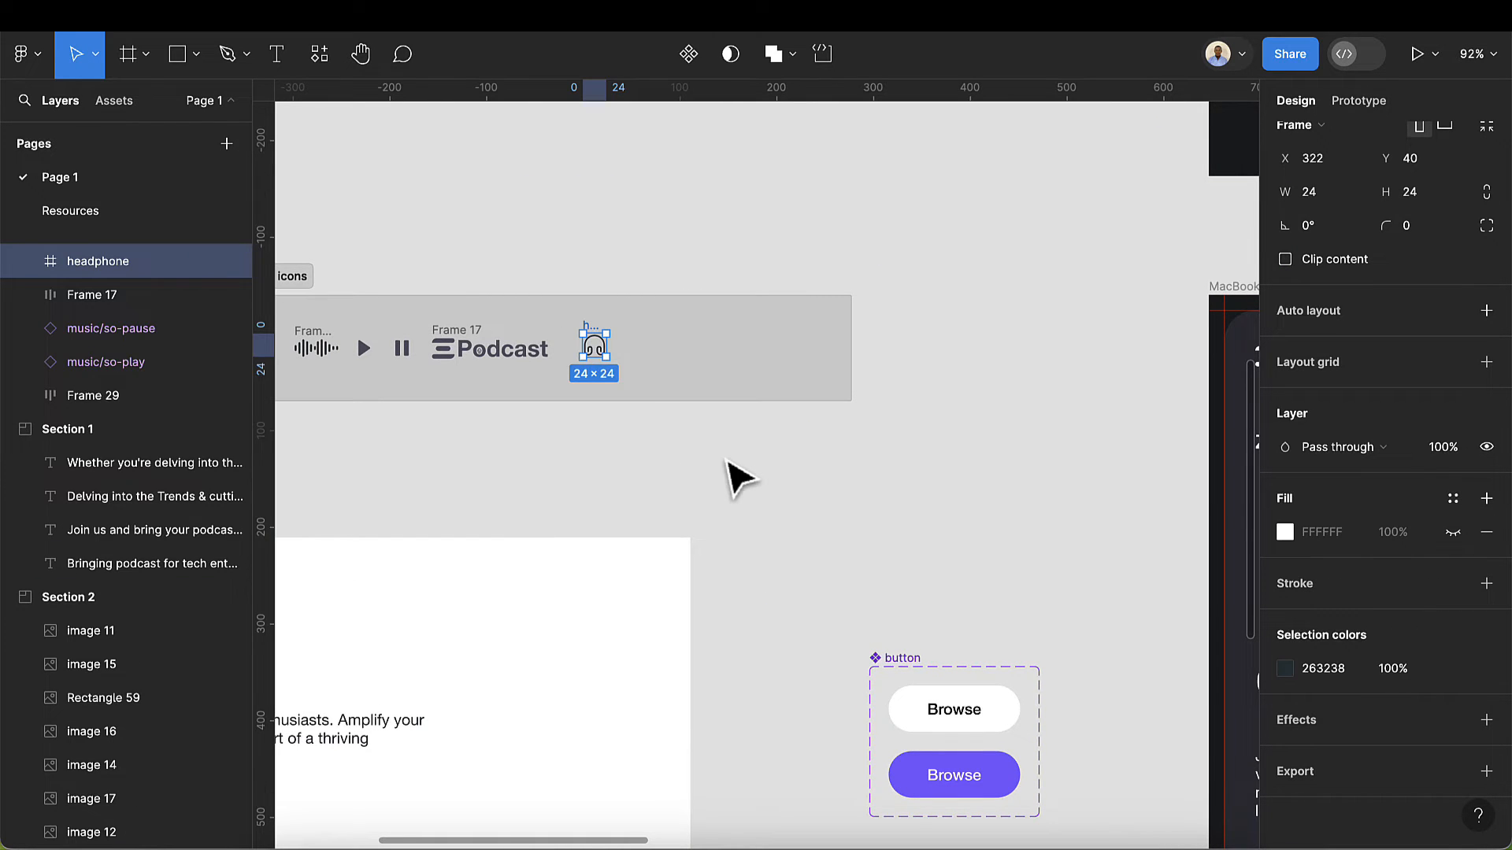
scroll(732, 475, down, 5)
scroll(749, 482, right, 5)
scroll(891, 490, up, 10)
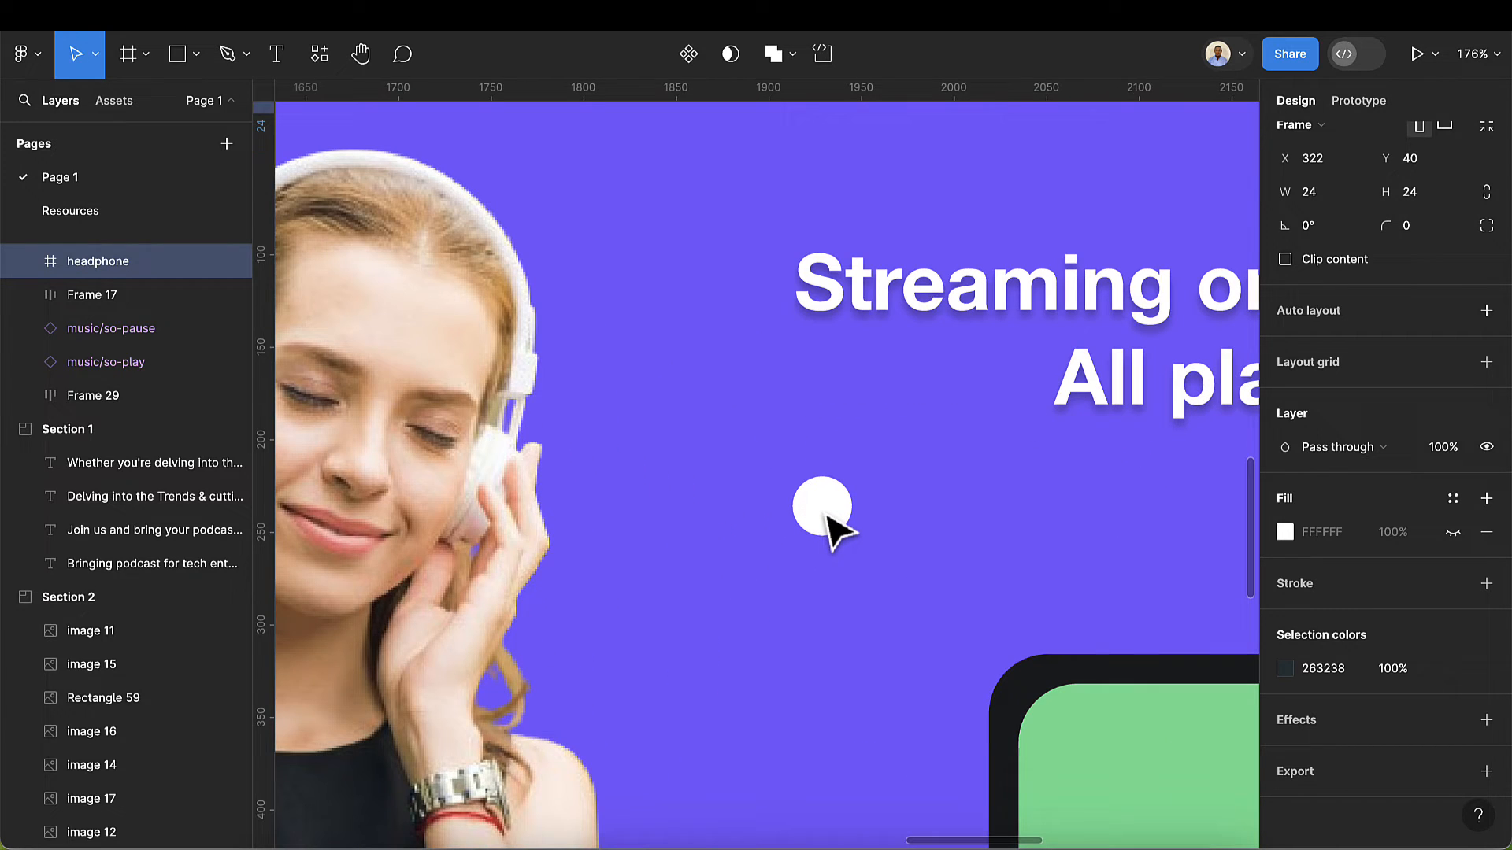
click(827, 519)
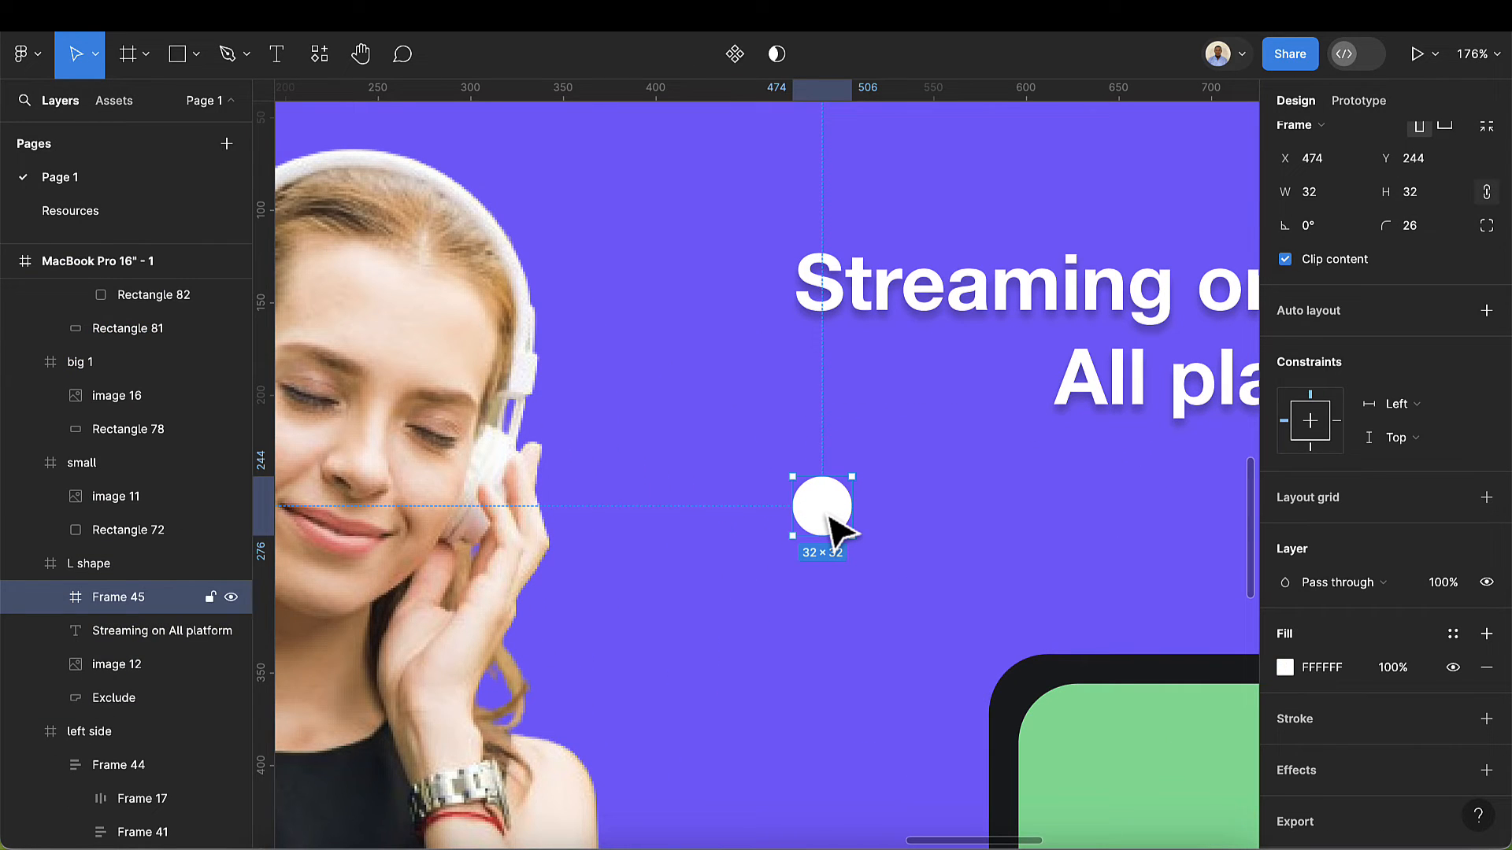
key(ctrl+v)
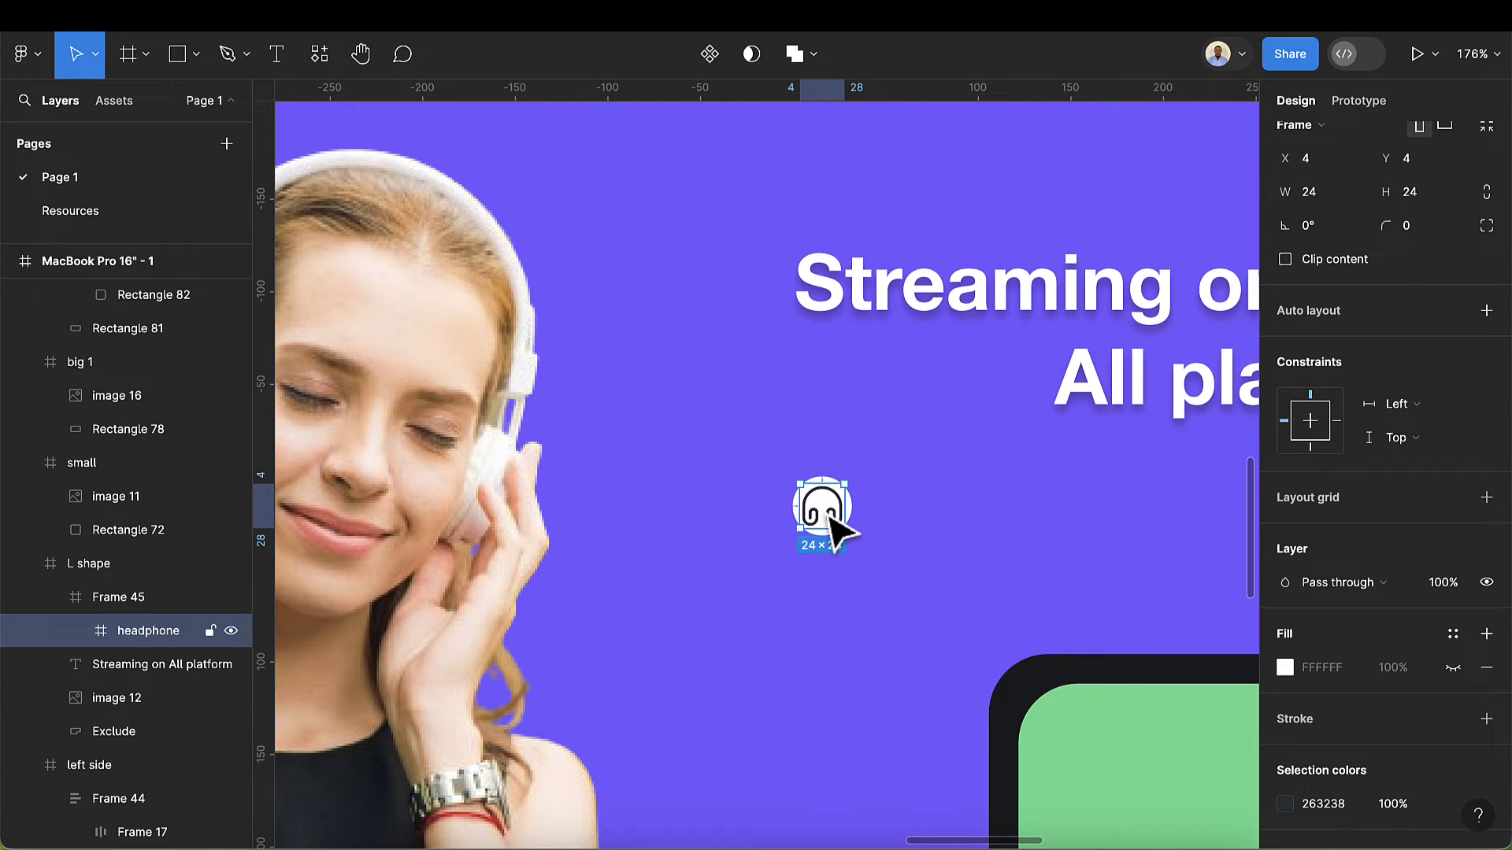
- Enlarge the white circle to 42×42
scroll(811, 476, up, 5)
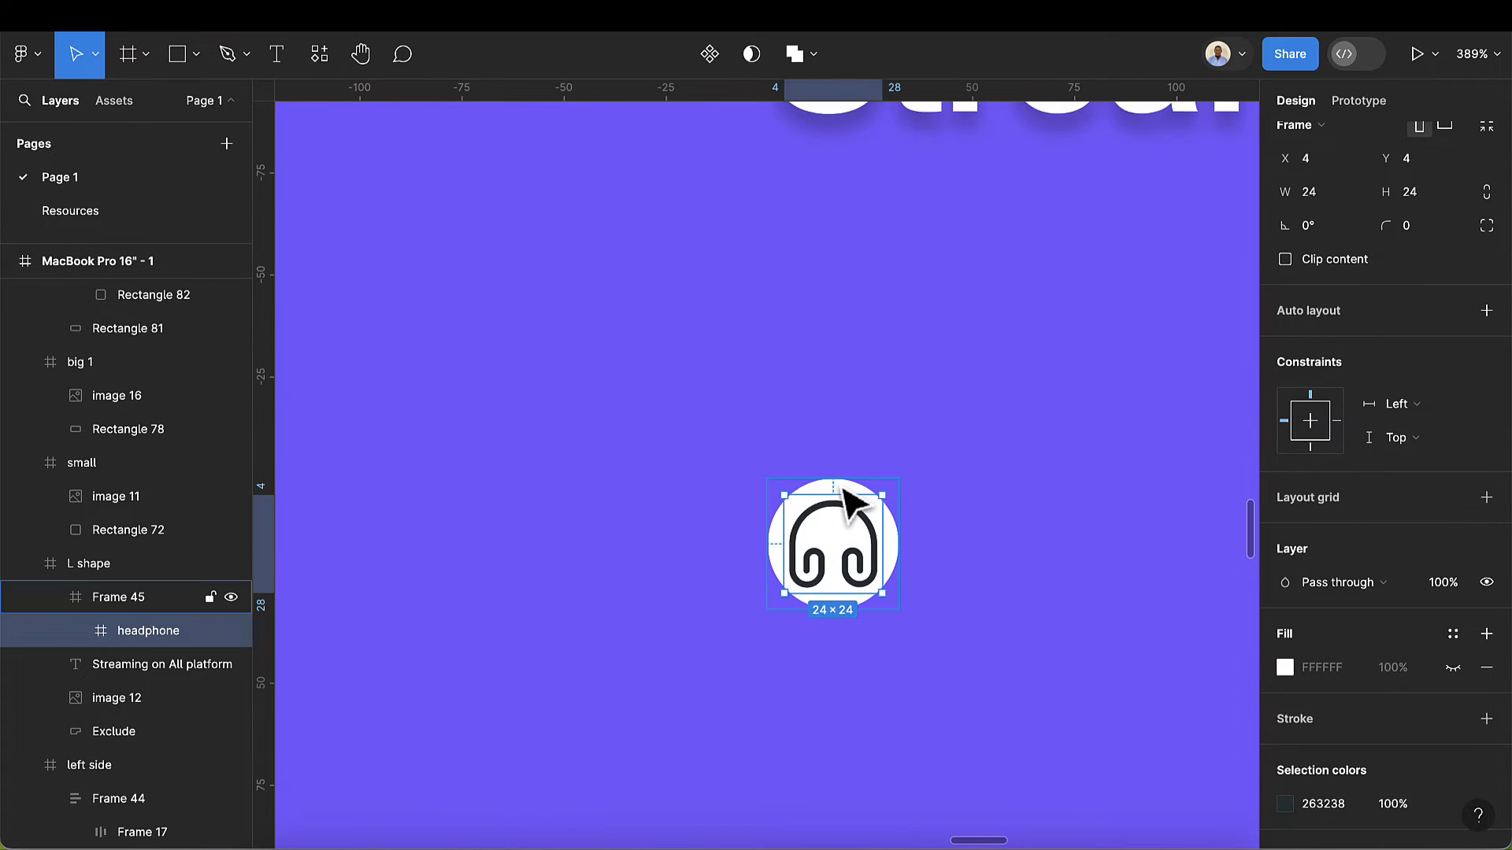
click(843, 489)
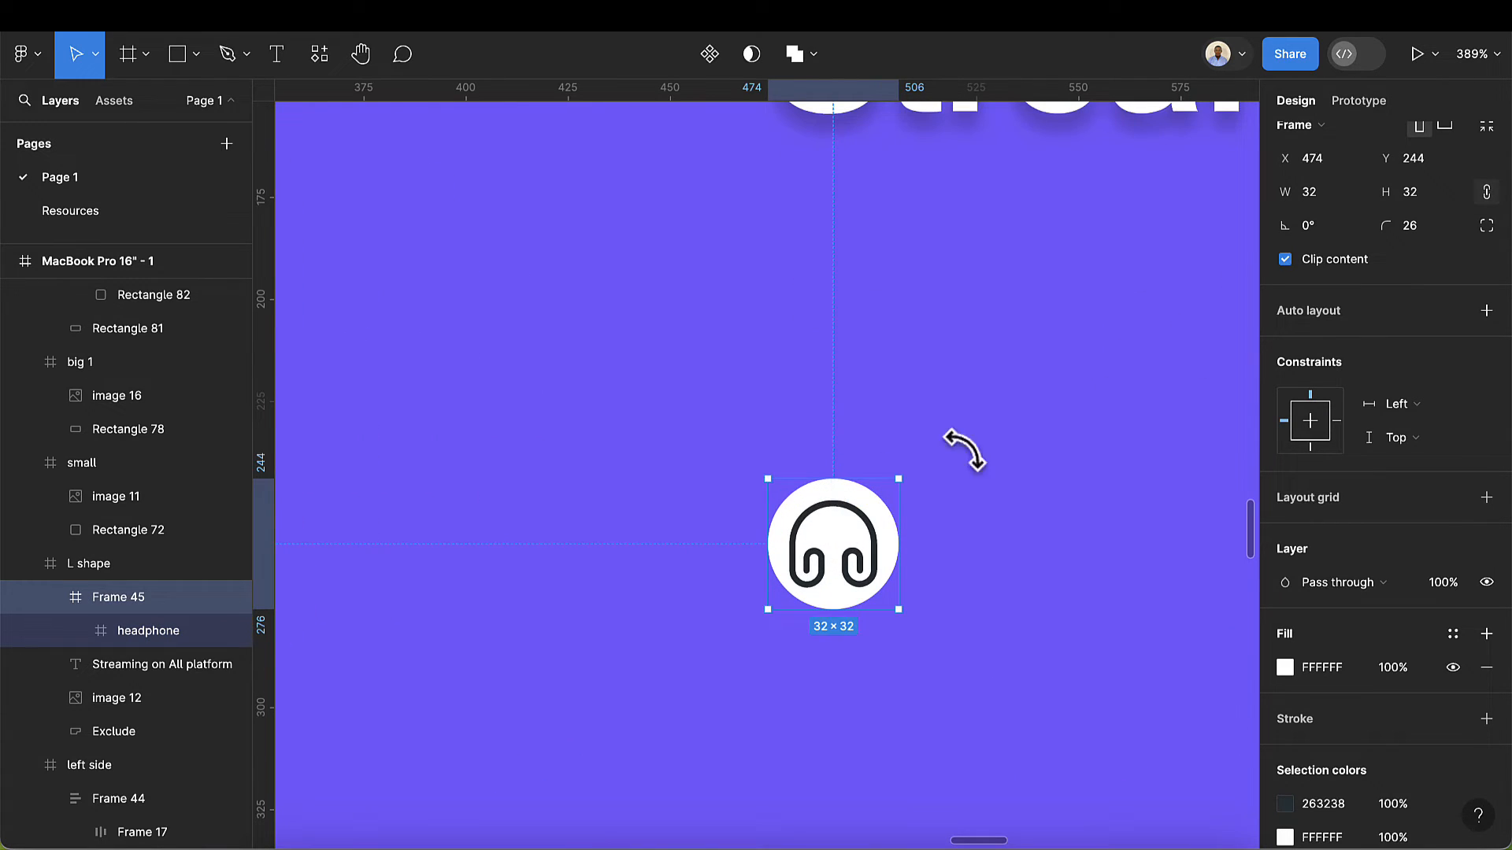
click(1447, 201)
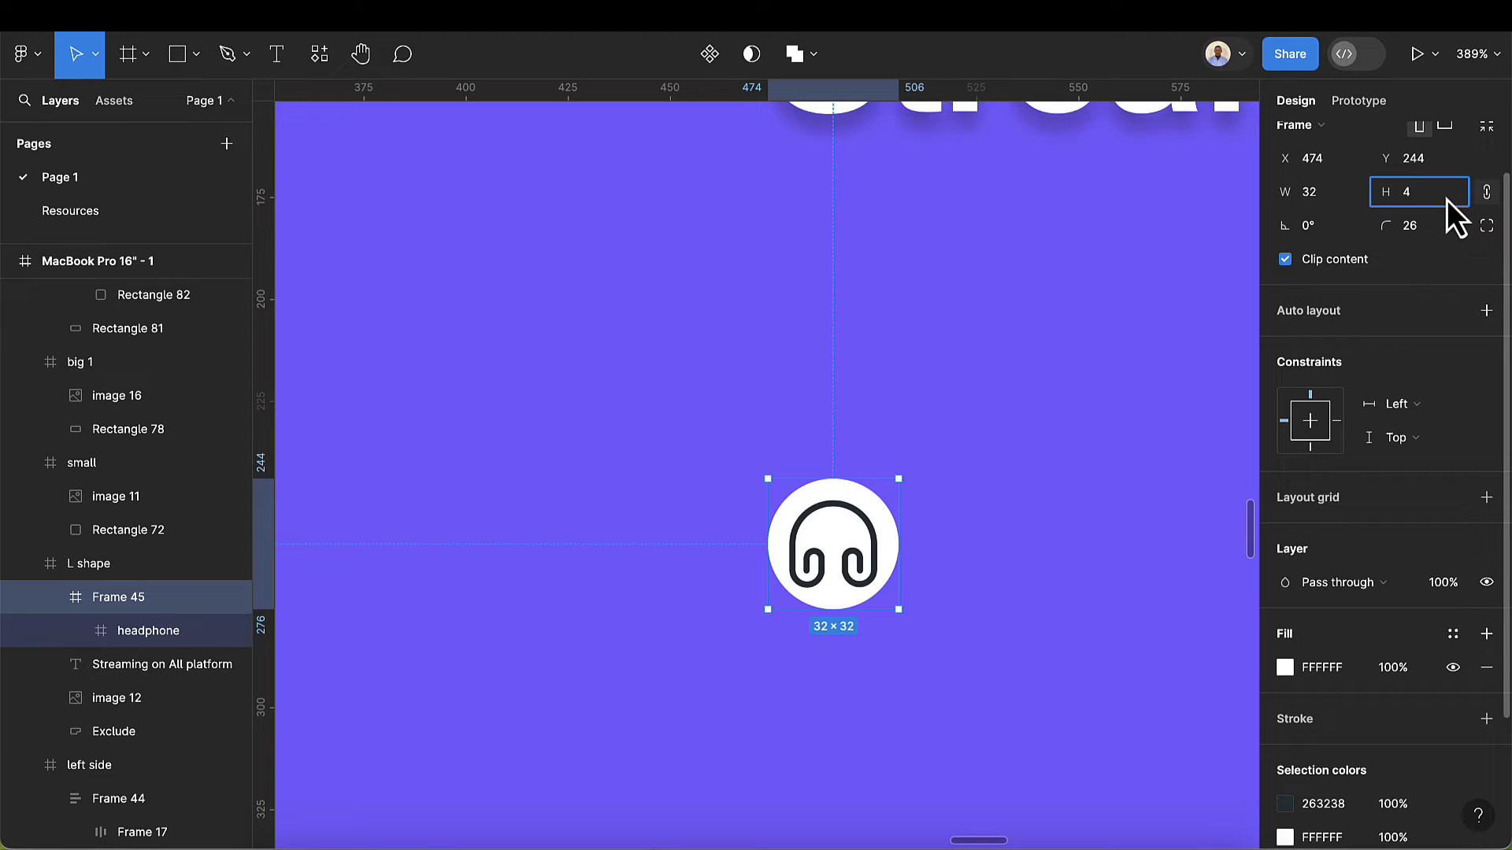
text(42)
key(Return)
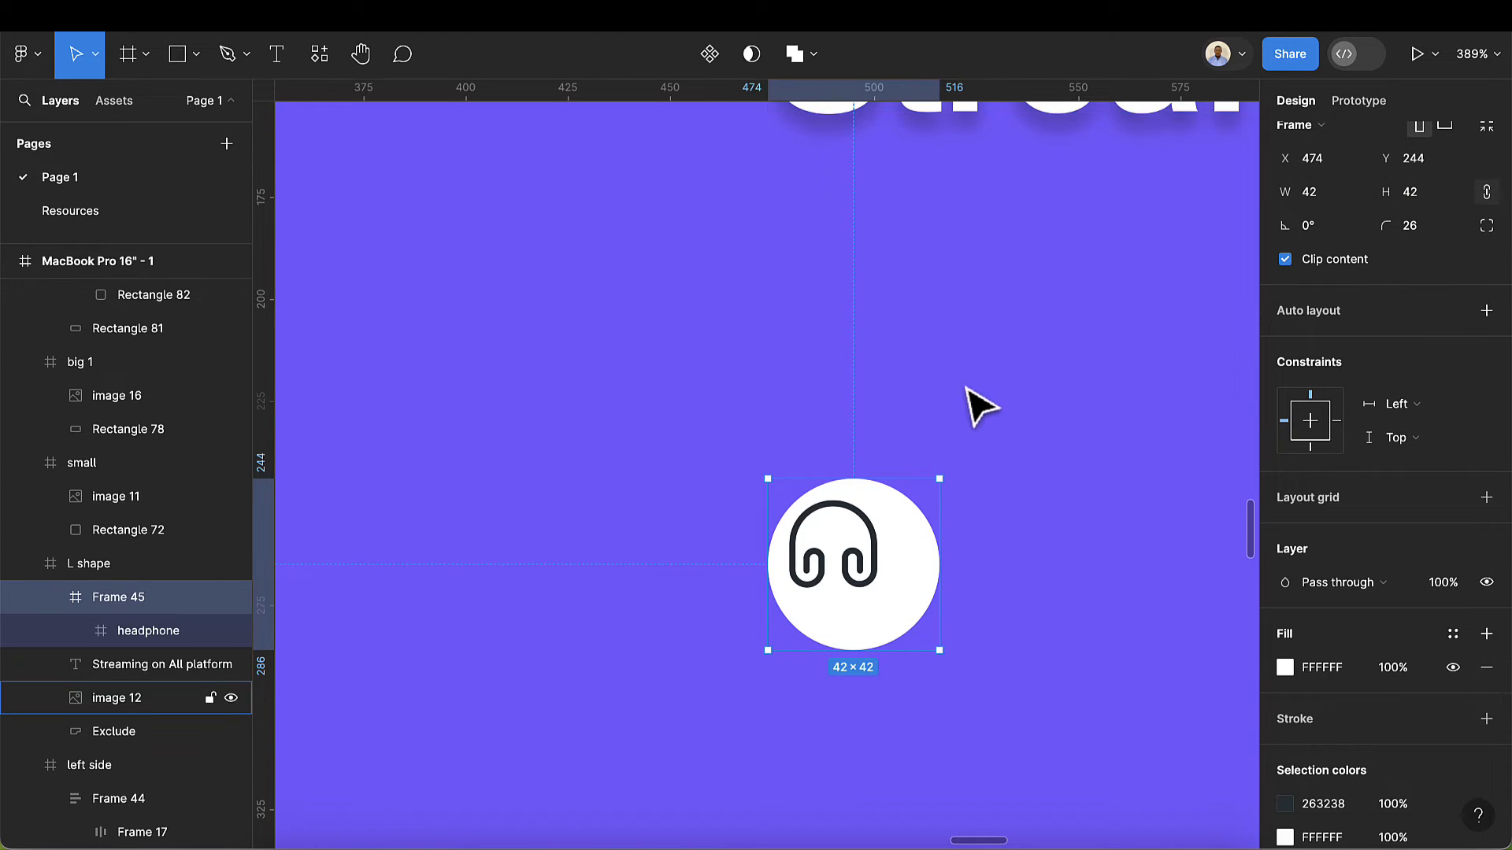
- Move the headphone icon toward the circle's centre and centre its frame horizontally
click(862, 559)
double_click(862, 559)
drag(862, 559, 879, 579)
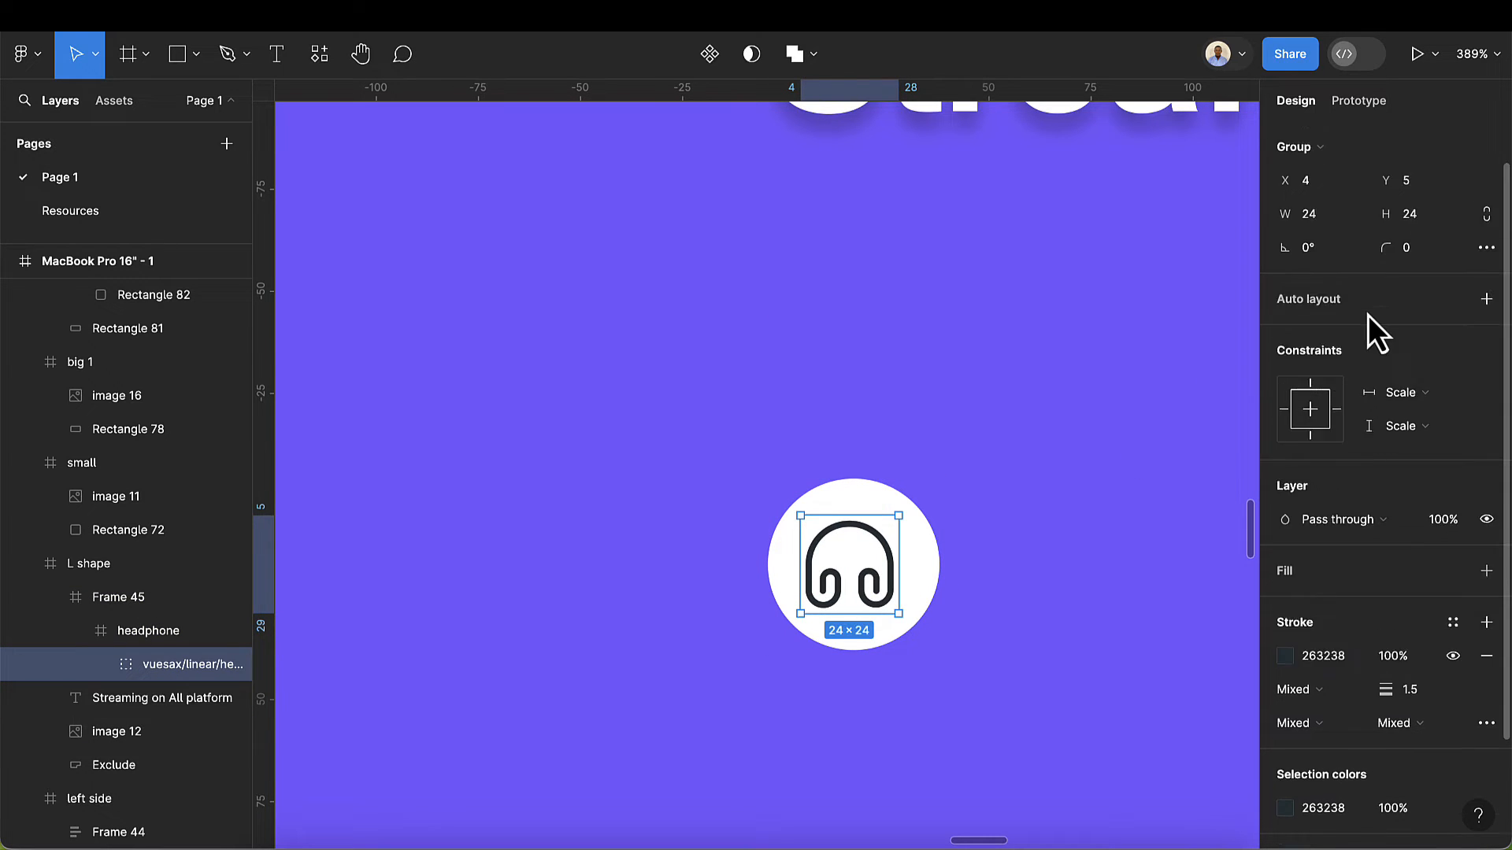
click(1326, 141)
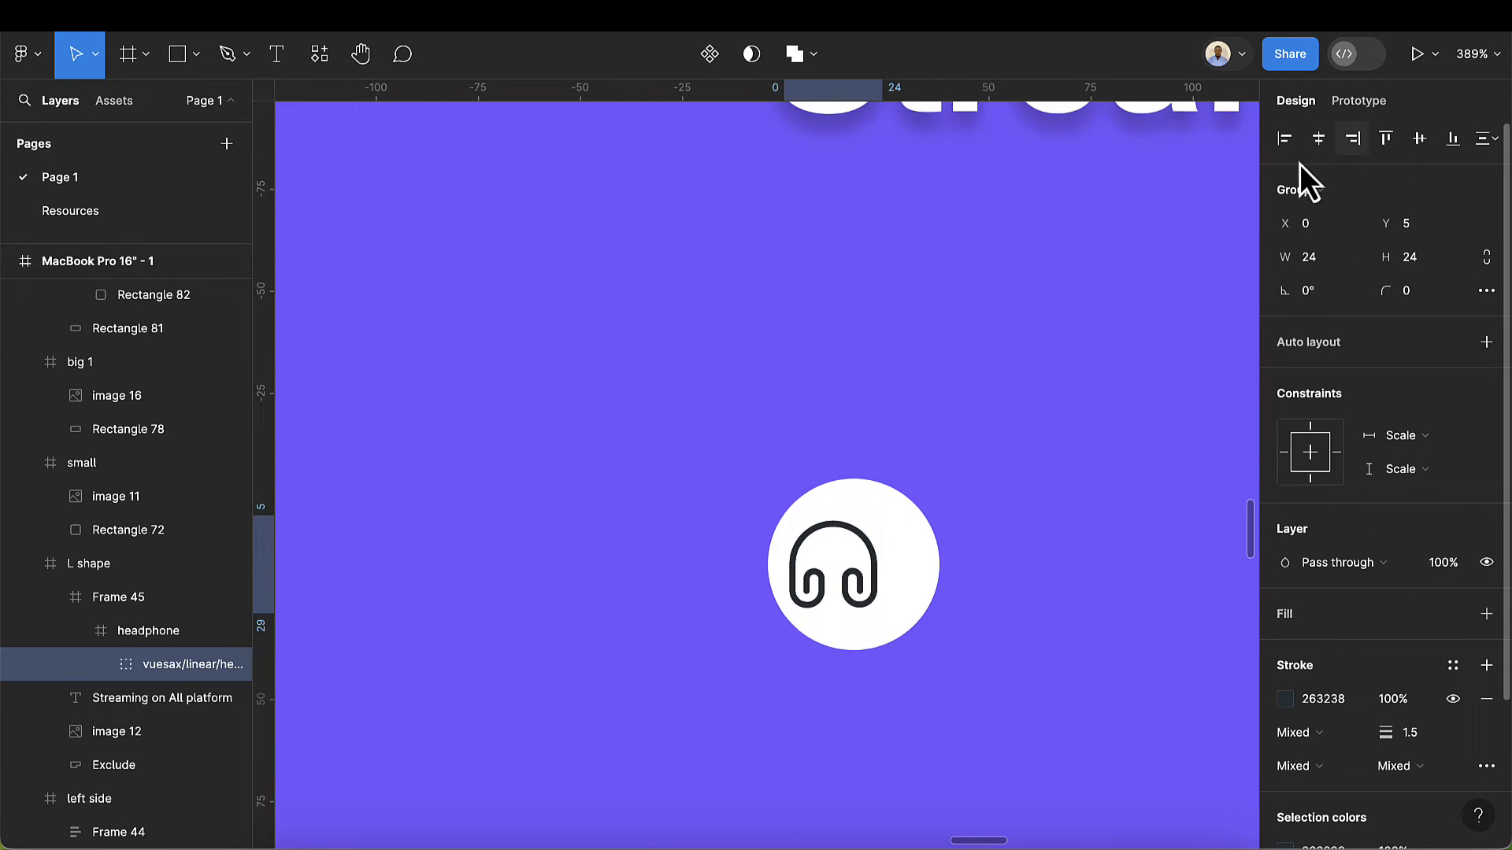
scroll(874, 591, up, 2)
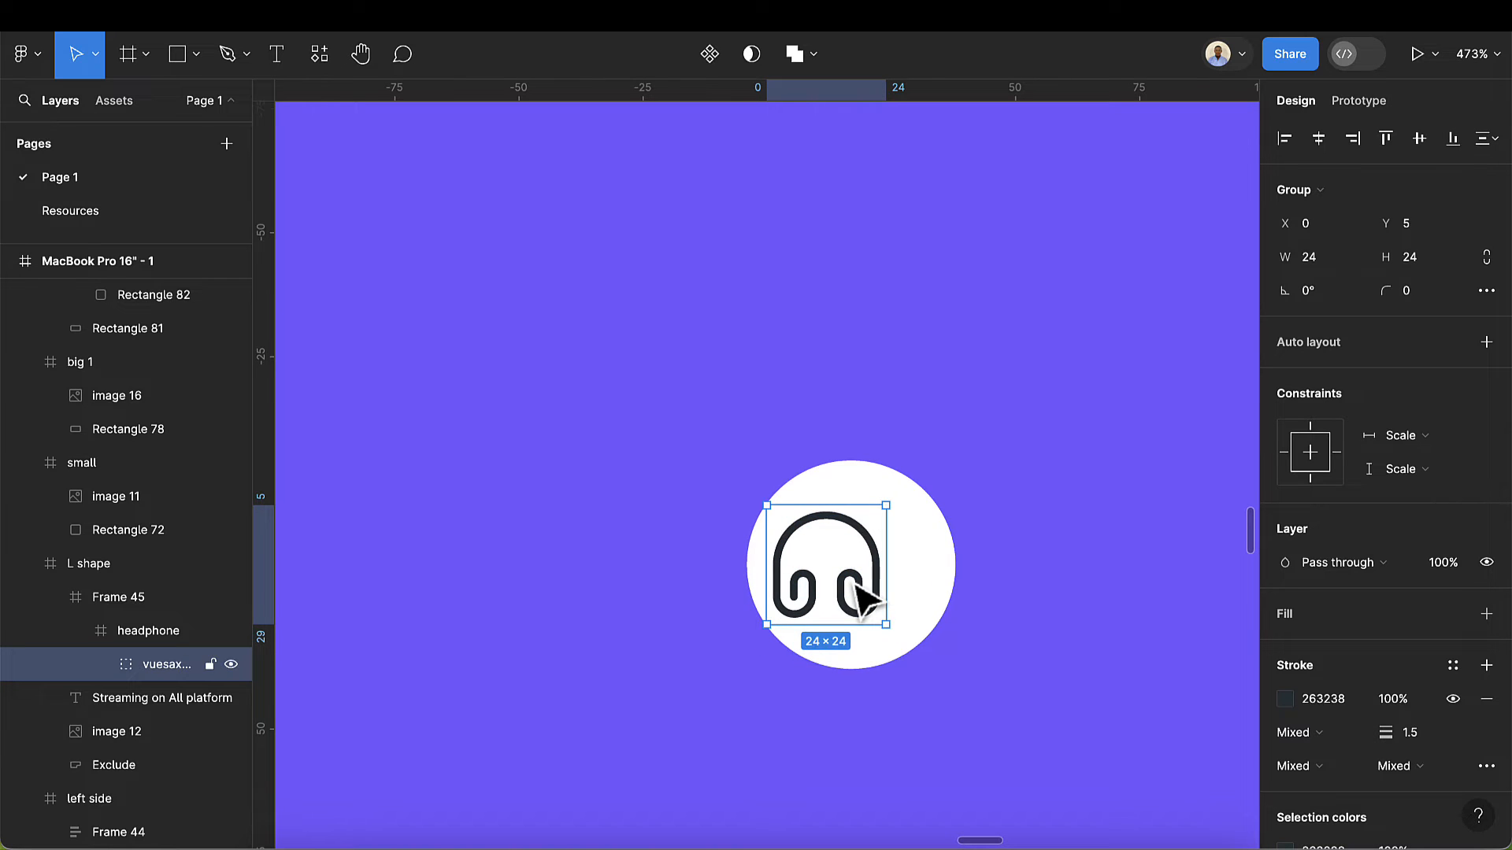
drag(855, 584, 871, 586)
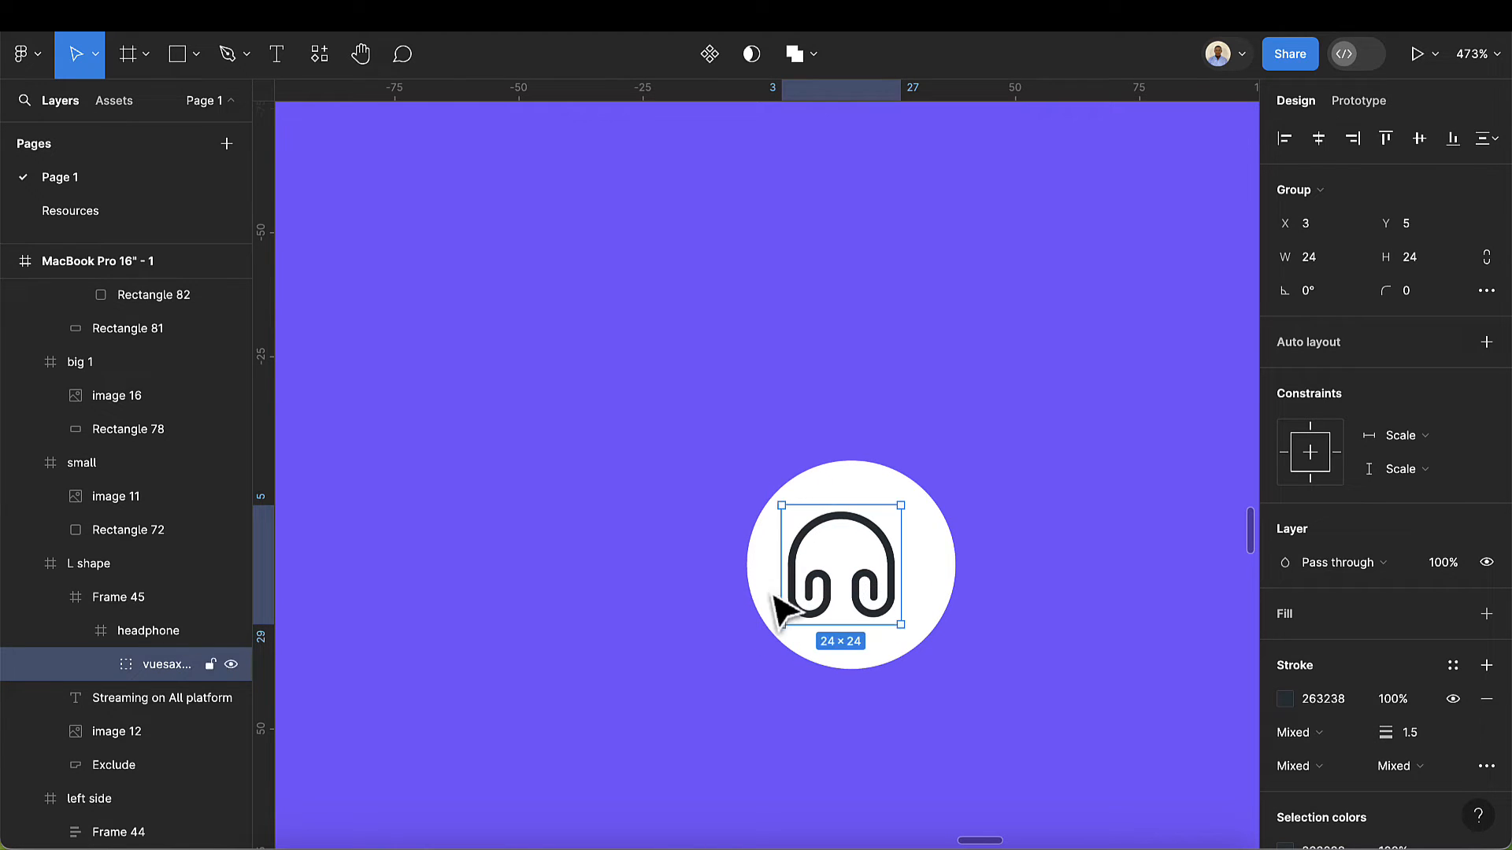
click(76, 630)
click(132, 635)
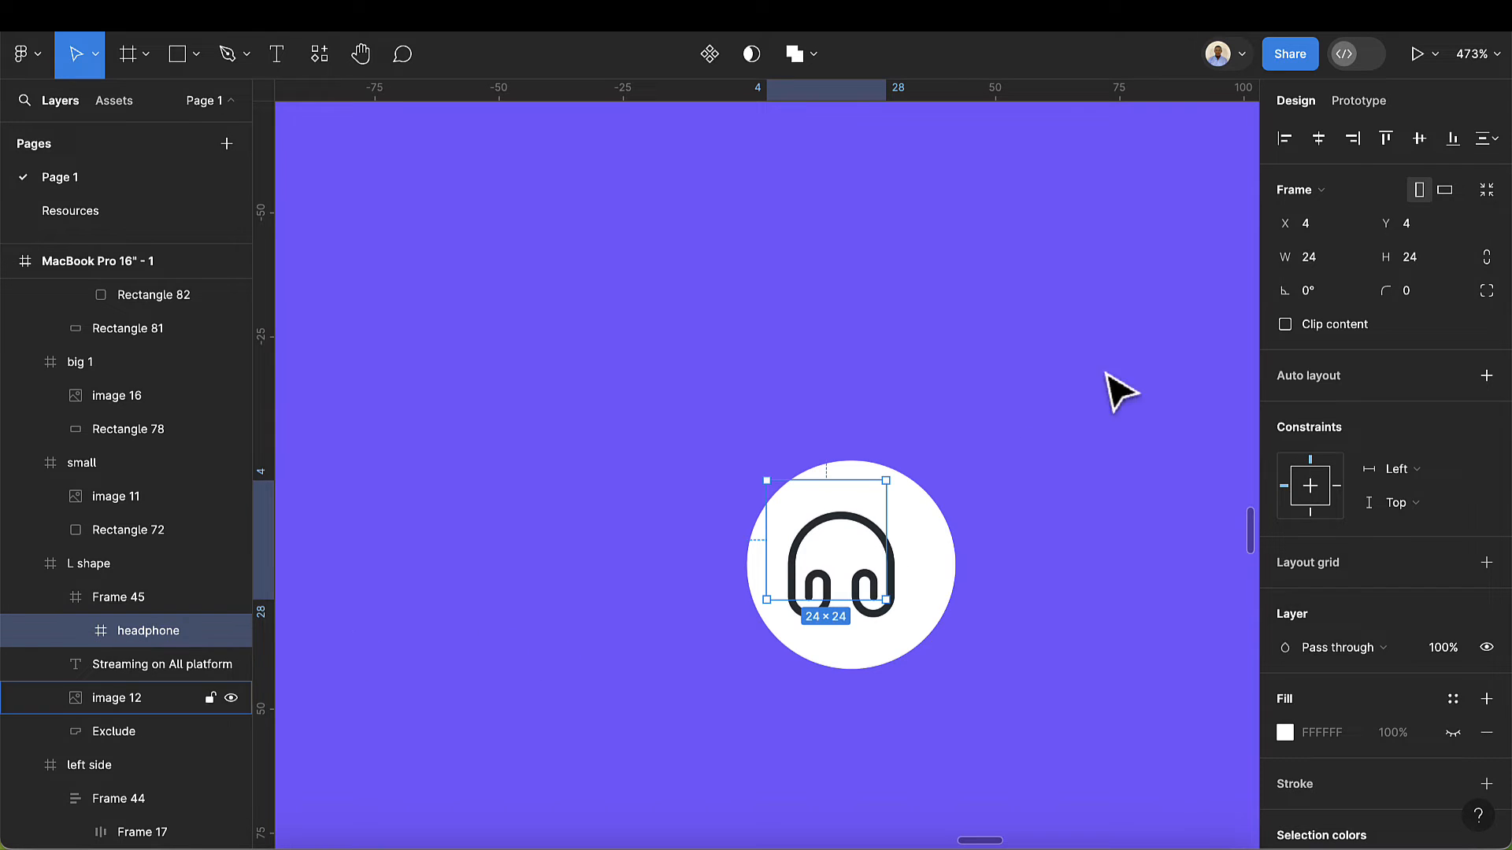
click(1319, 138)
- Centre the icon inside its frame and centre the headphone frame vertically in the circle
click(76, 629)
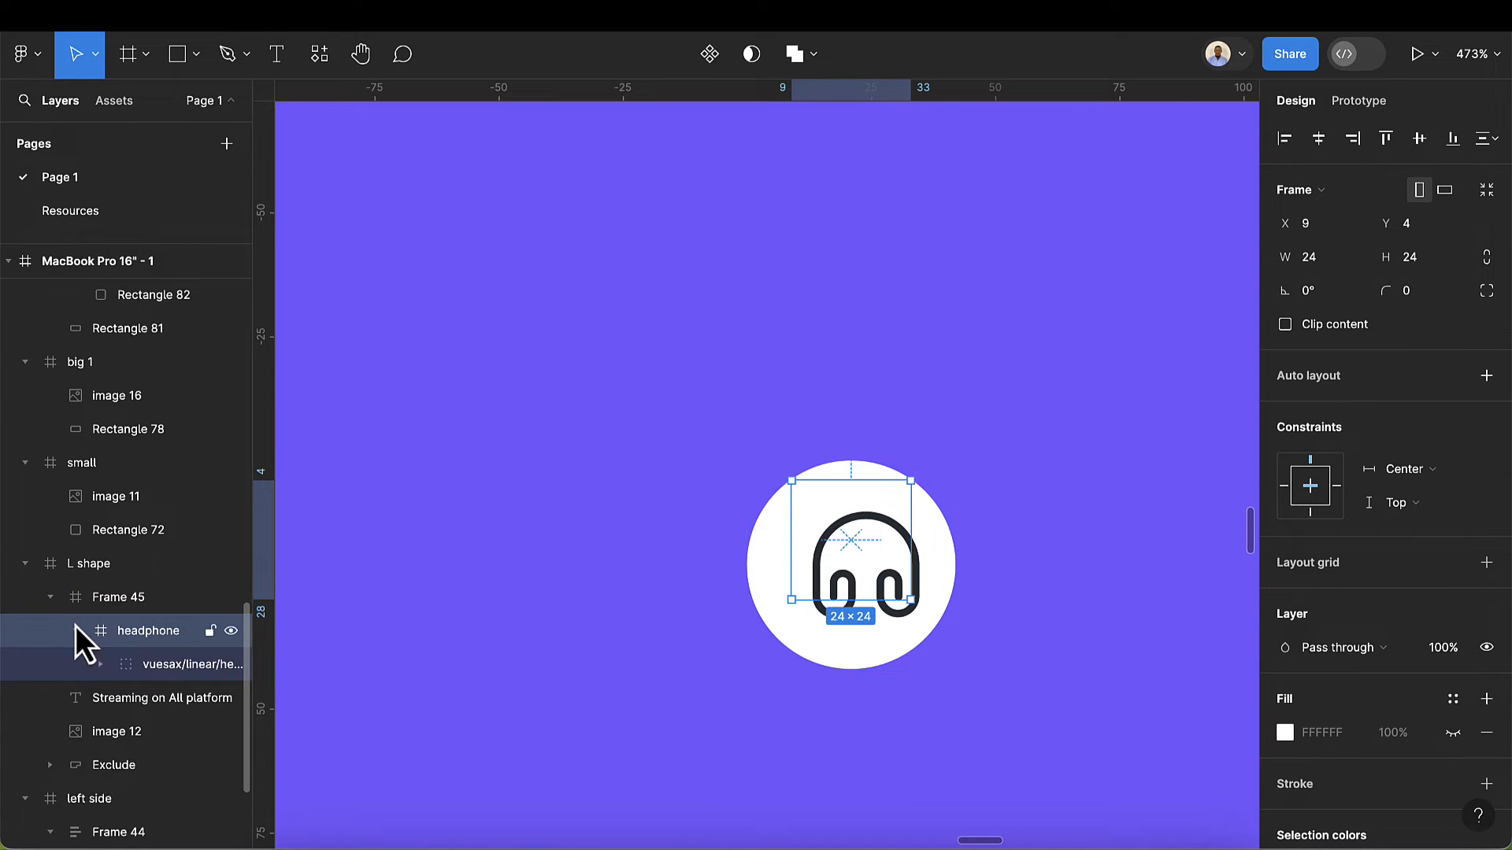
click(170, 665)
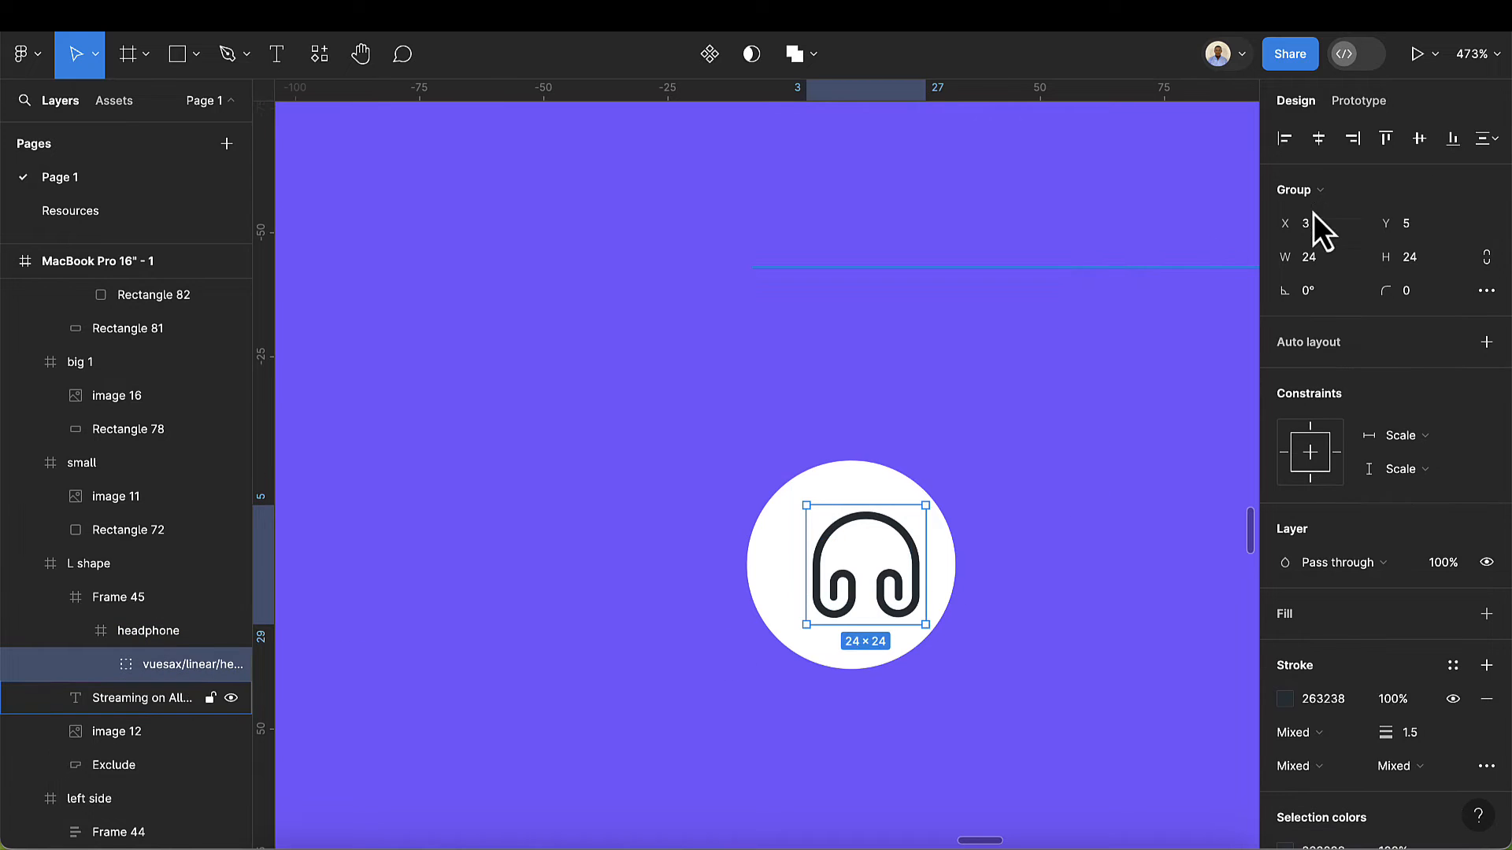
click(1319, 139)
click(1415, 140)
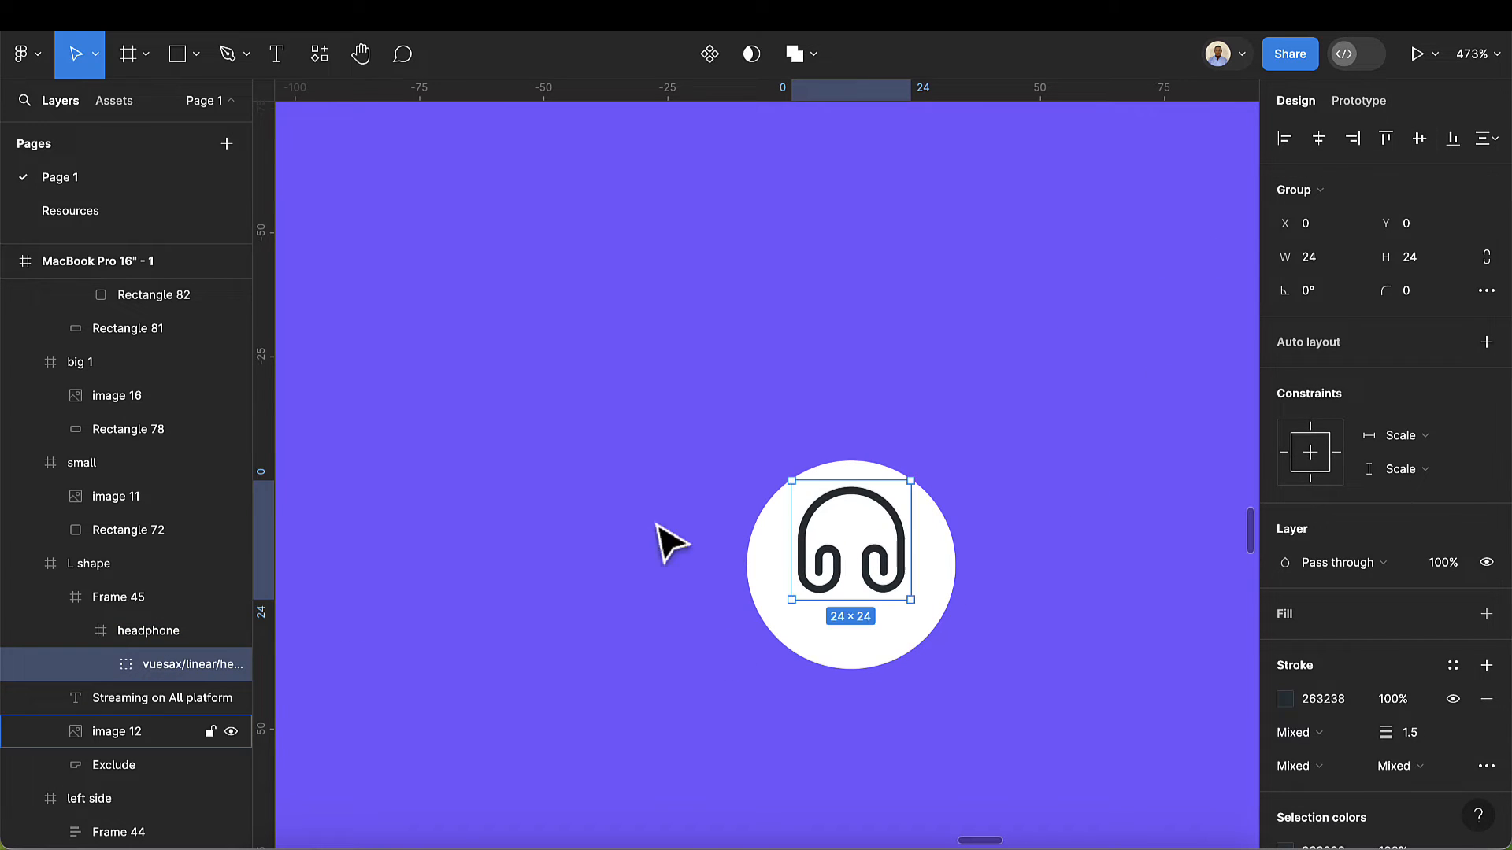
click(125, 636)
click(77, 639)
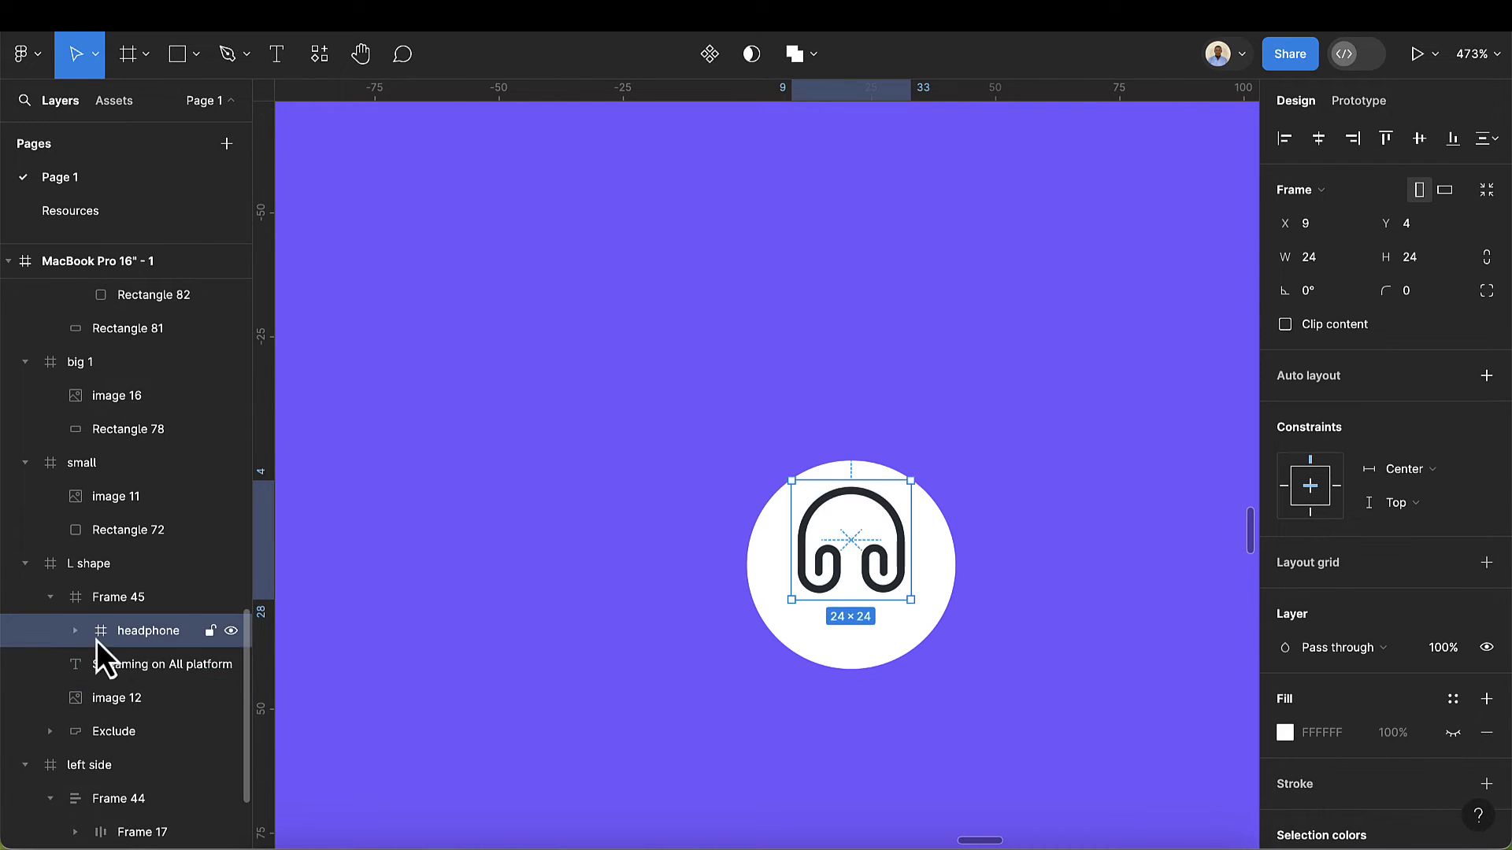
click(1406, 146)
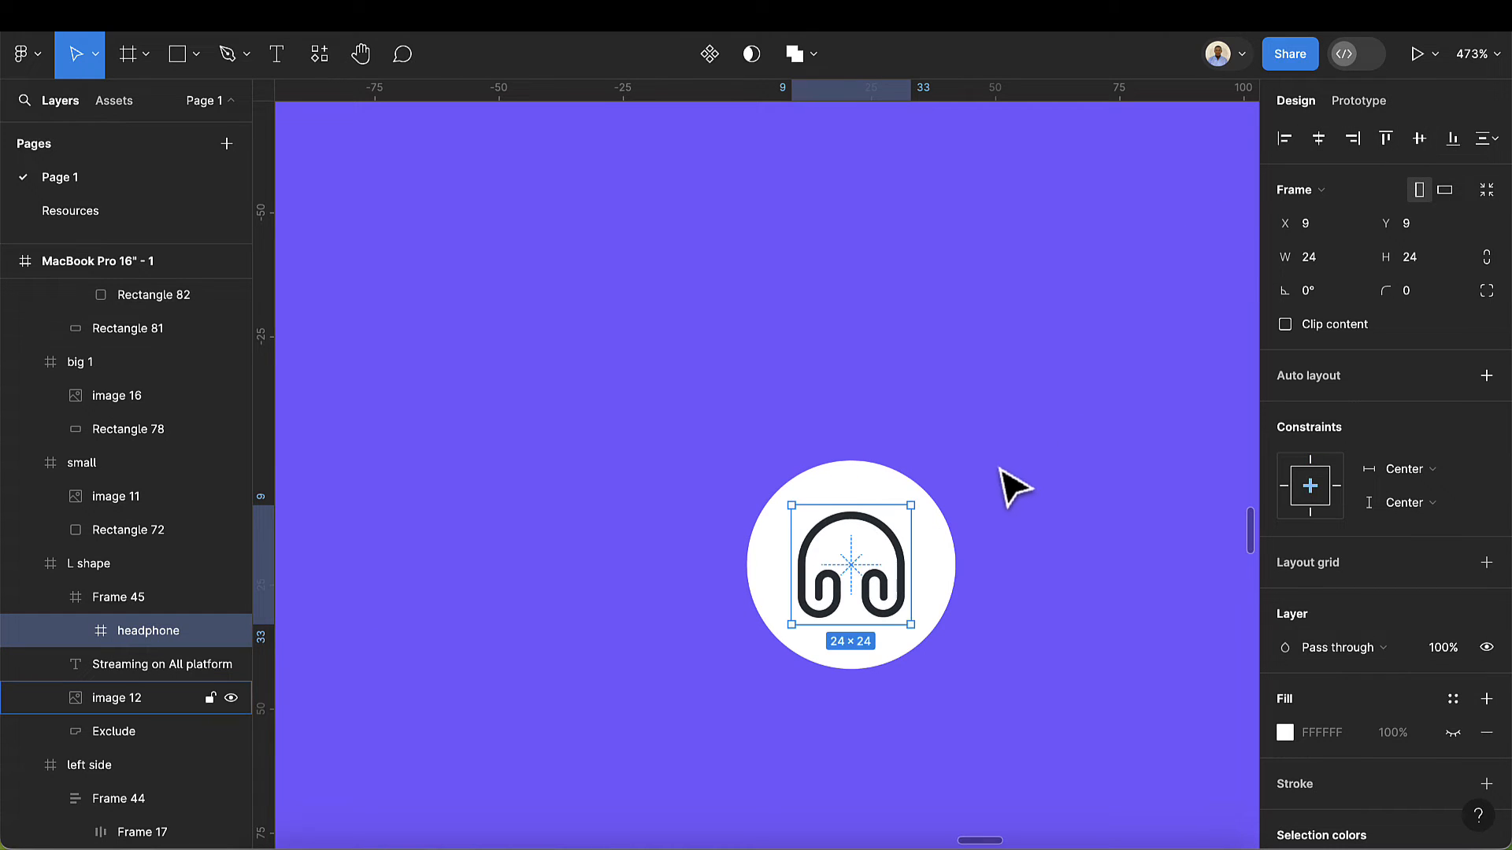
click(79, 636)
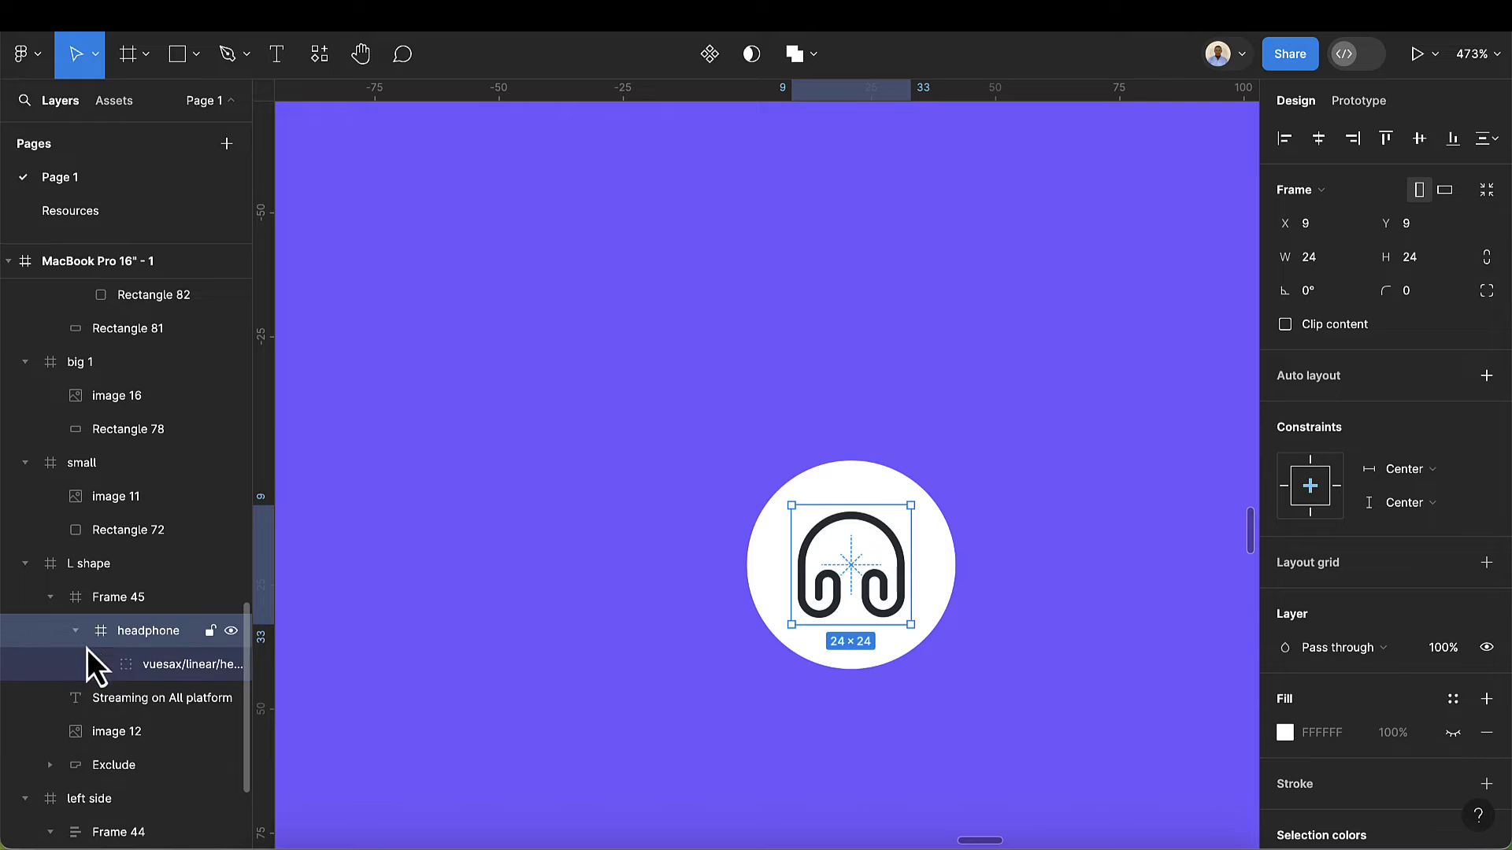
click(76, 630)
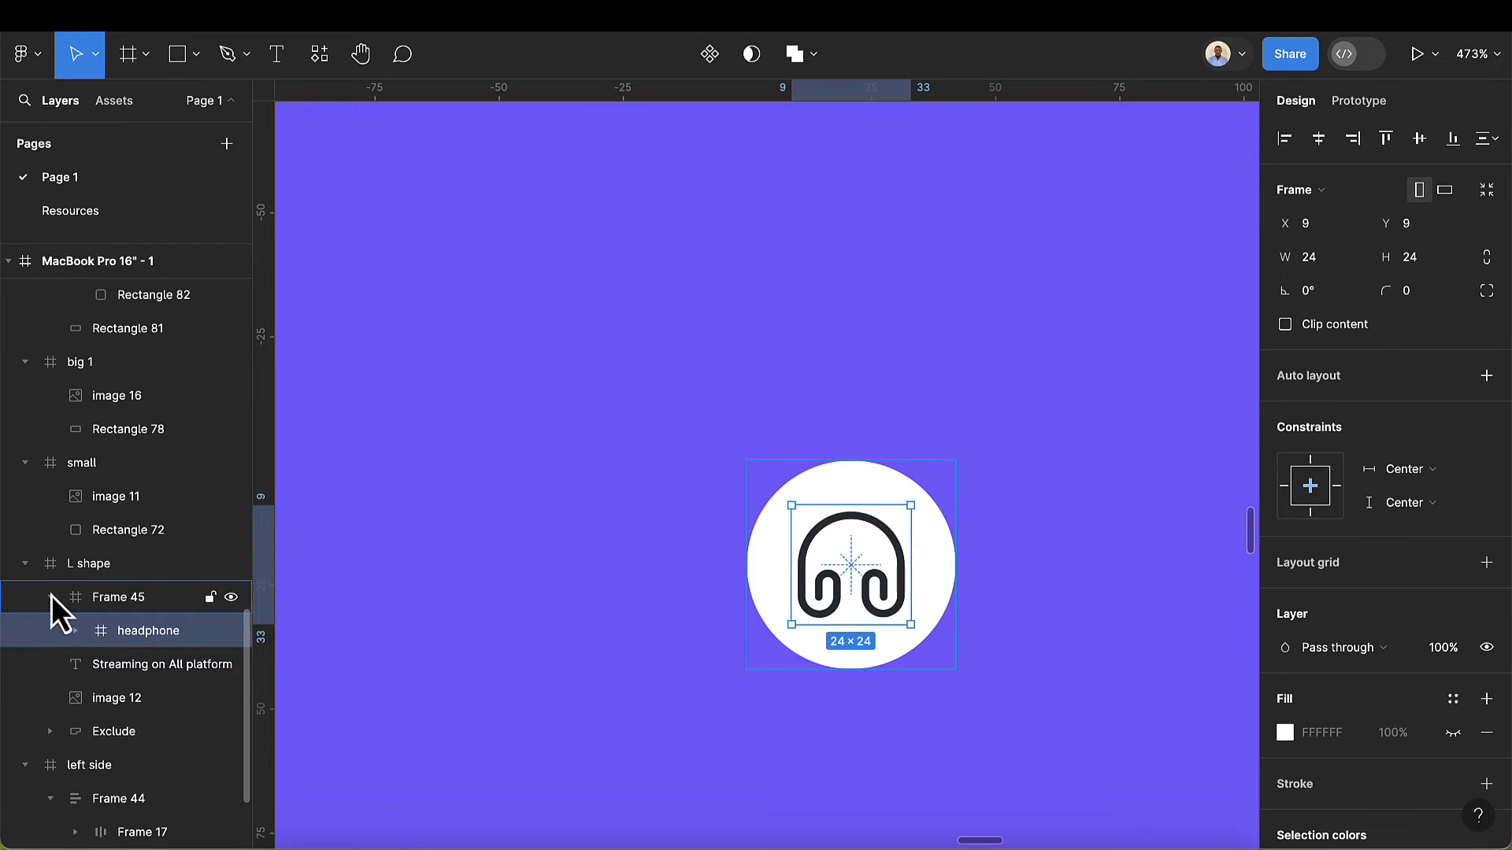
click(50, 596)
scroll(1386, 622, down, 3)
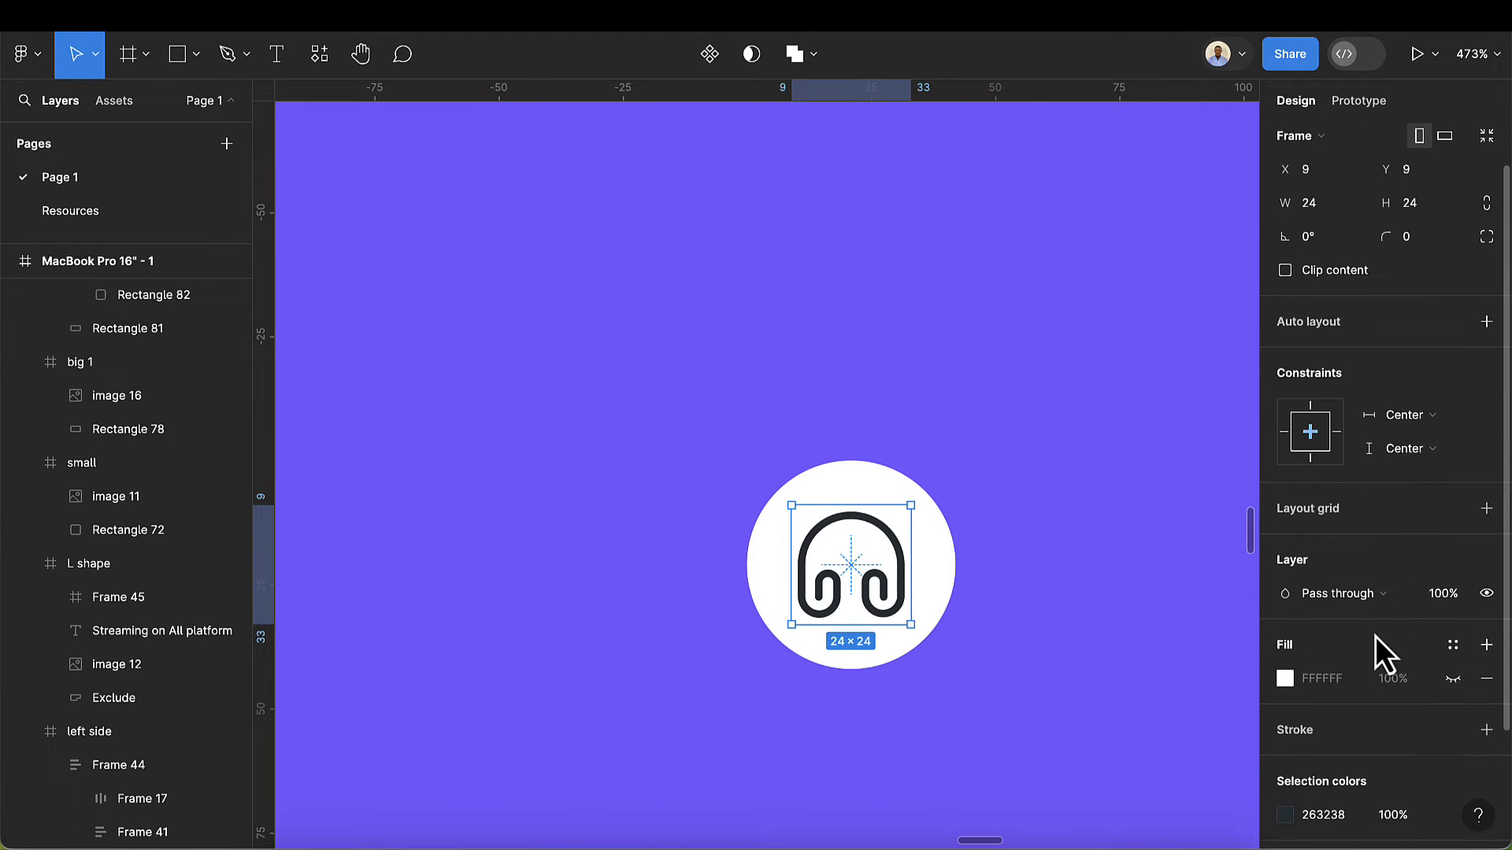
- Tint the headphone icon with the card's purple 7B61FF using the eyedropper
click(1288, 671)
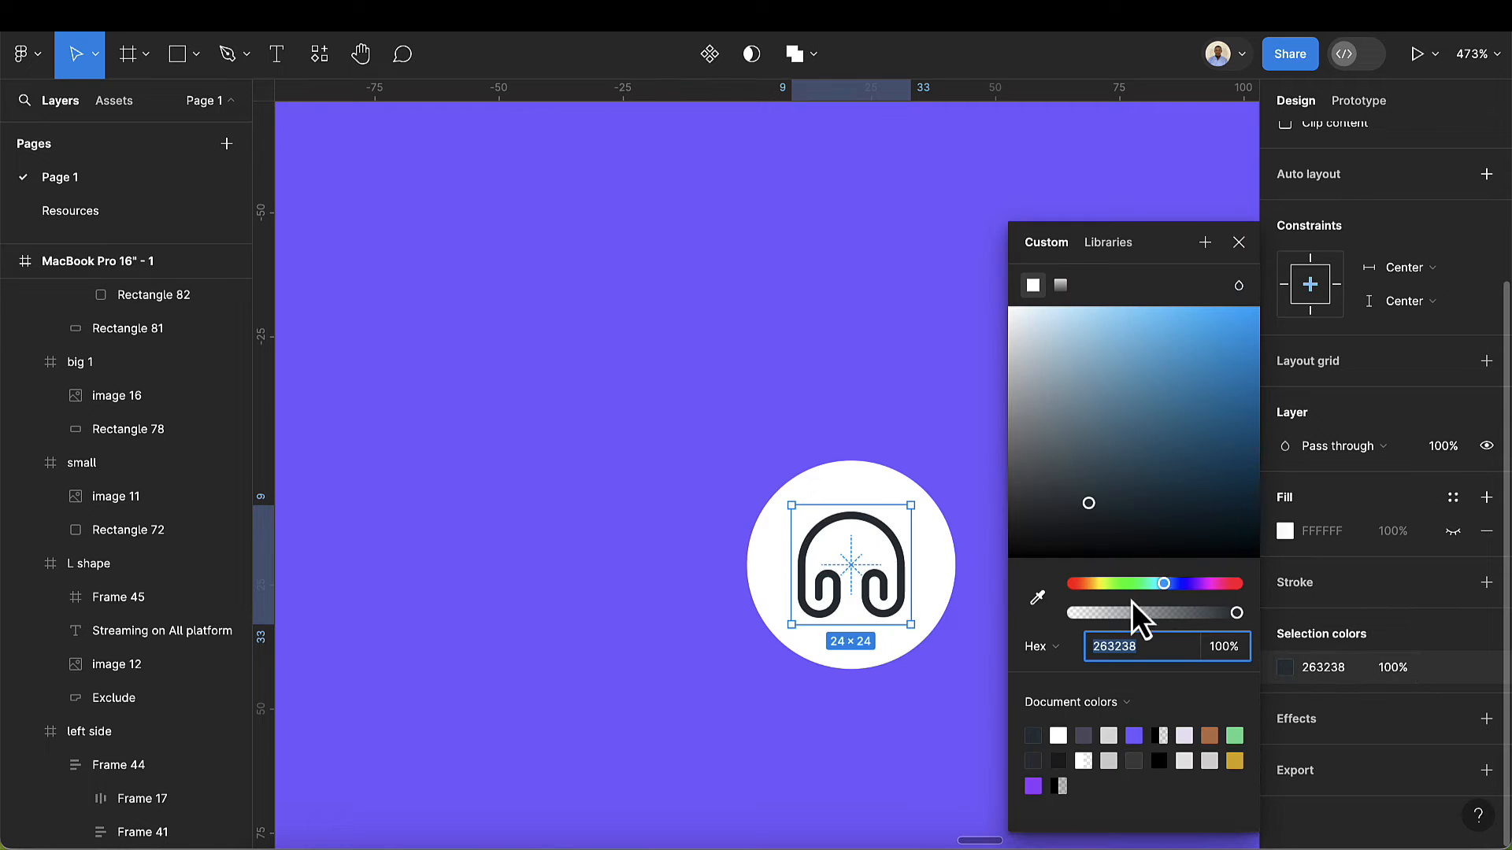
click(1036, 600)
click(1157, 163)
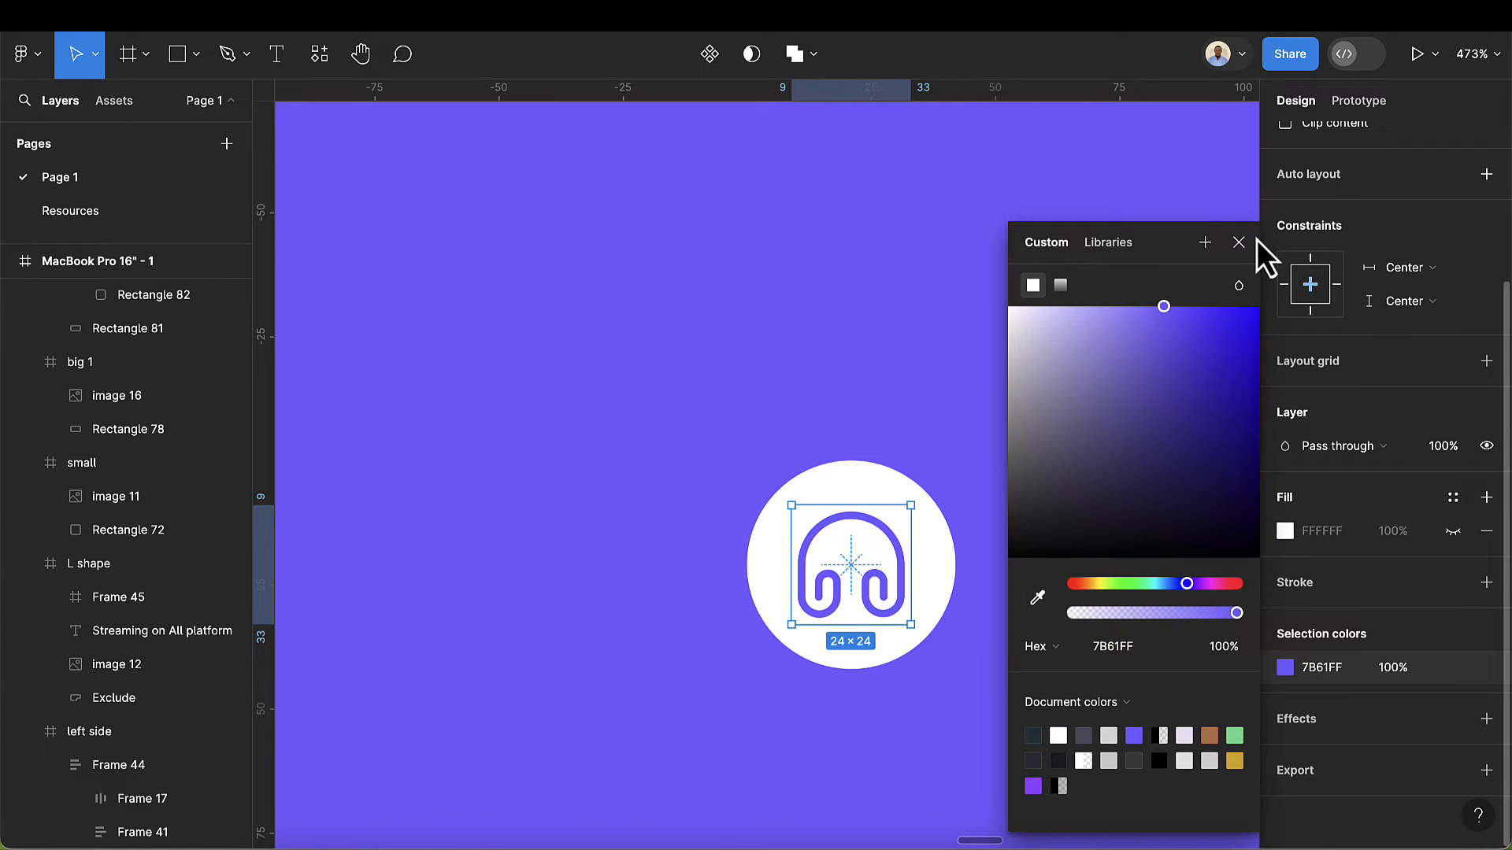
click(1237, 244)
scroll(1063, 360, down, 10)
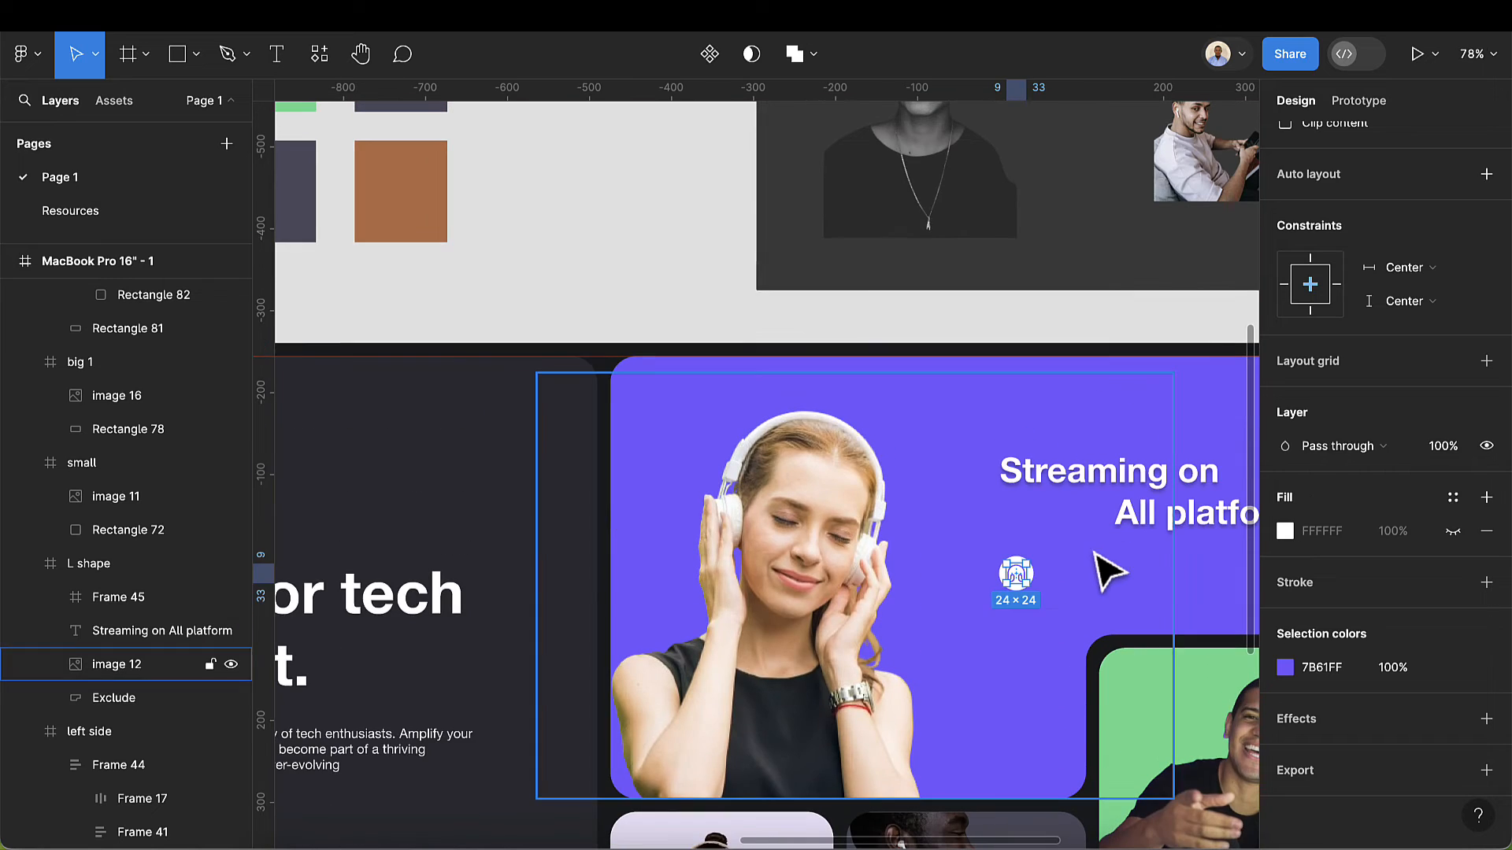
- Place the 42×42 headphone circle just left of 'All platform', at X 556, Y 173
click(1122, 582)
scroll(1144, 596, up, 3)
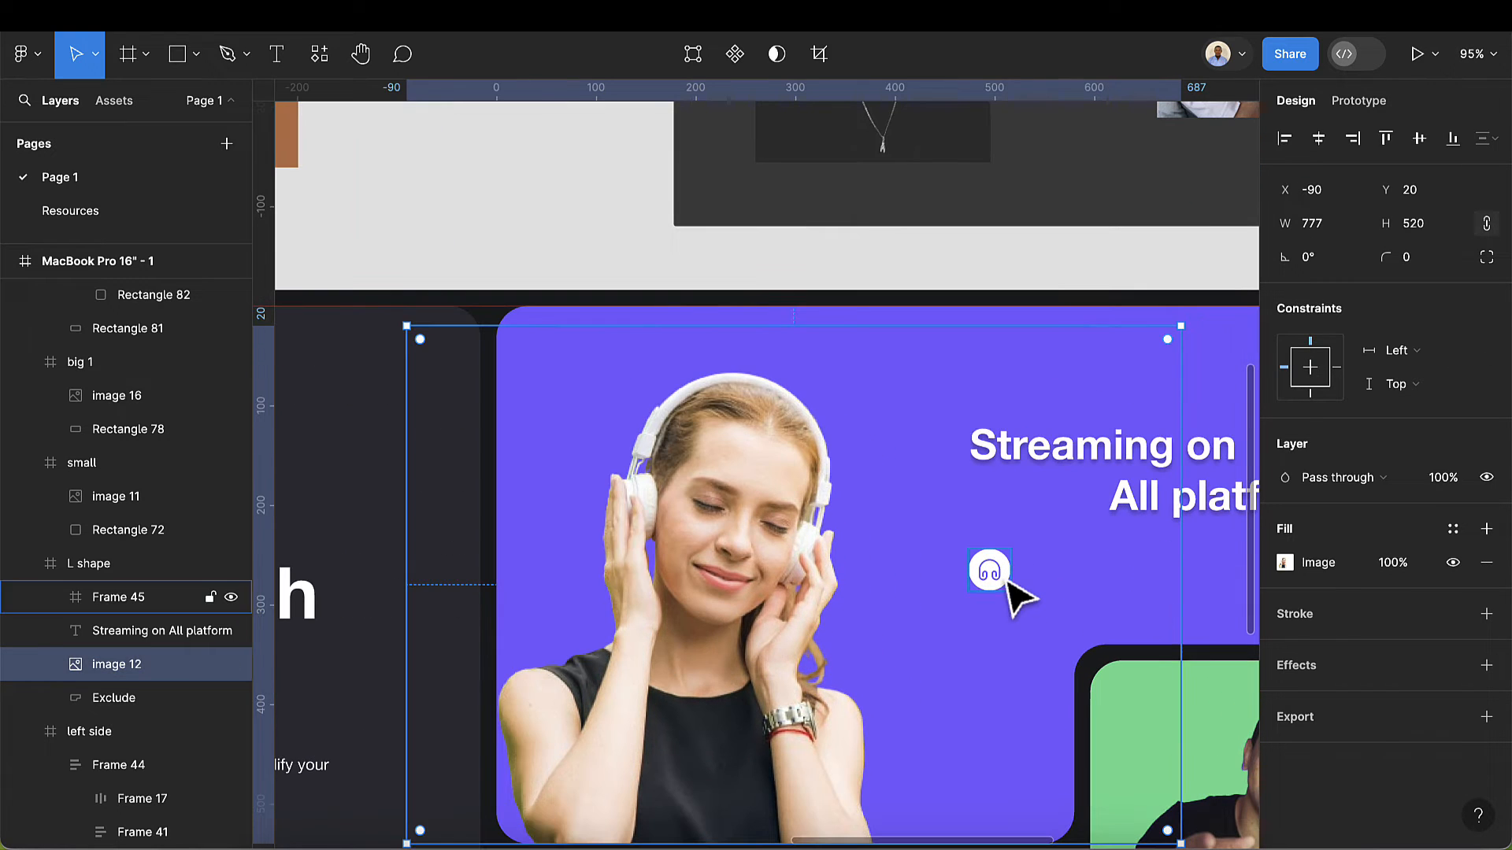
click(999, 575)
drag(999, 575, 1033, 537)
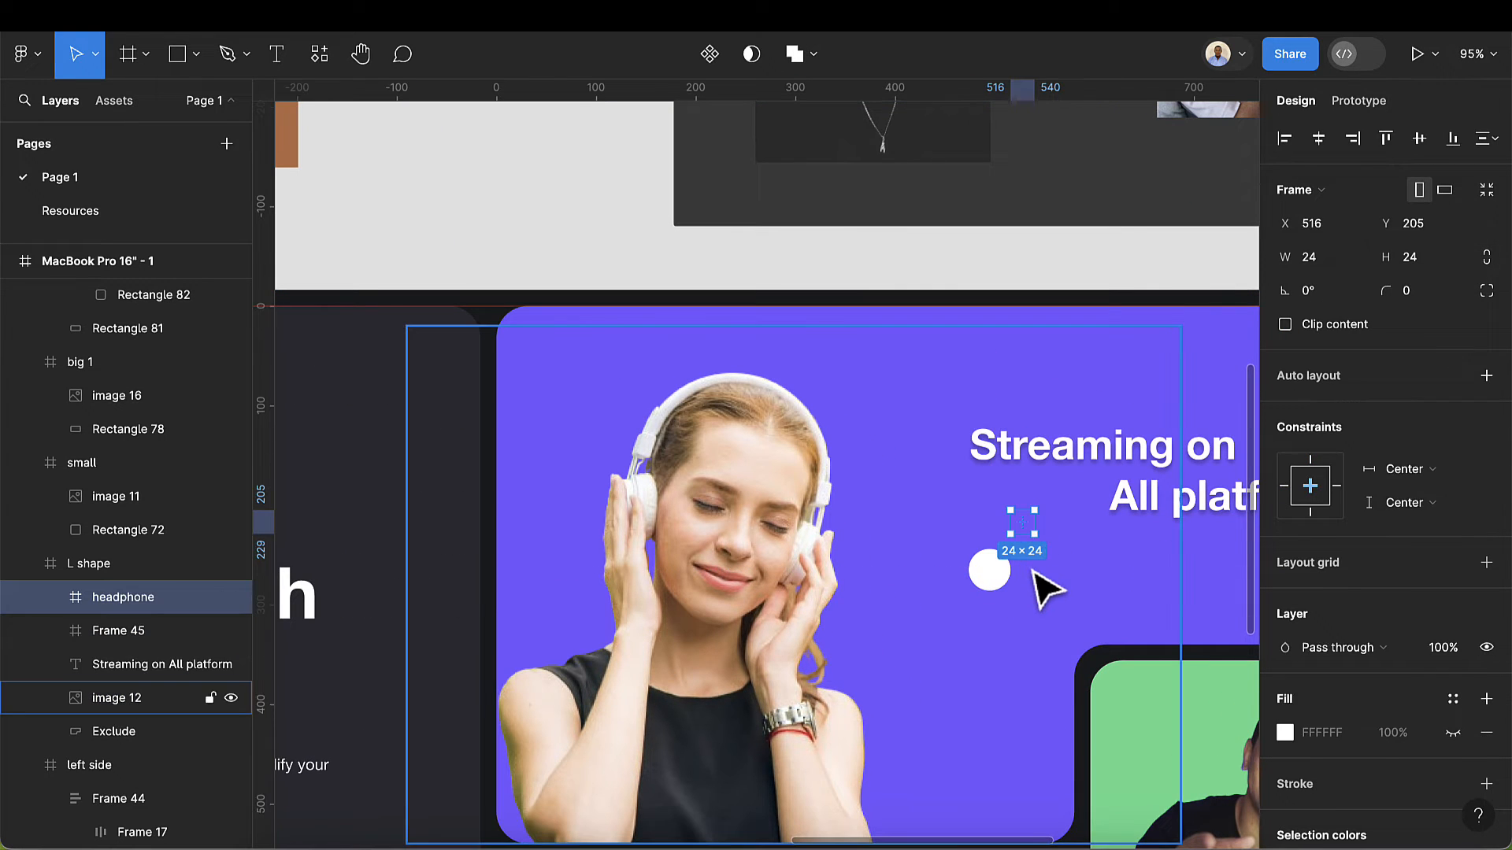
key(ctrl+z)
click(1037, 575)
click(994, 579)
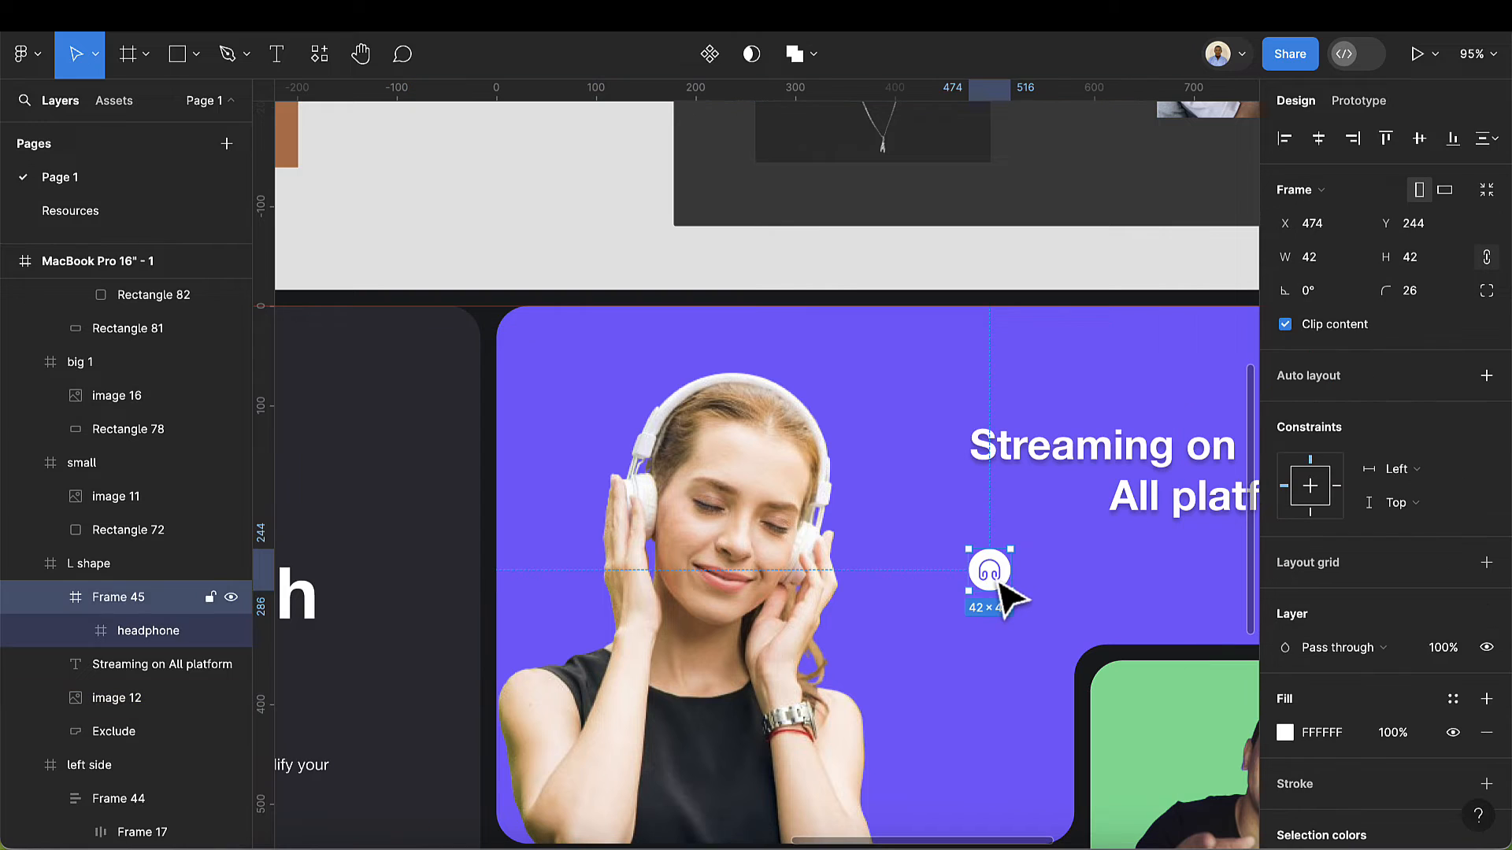
drag(993, 579, 1088, 516)
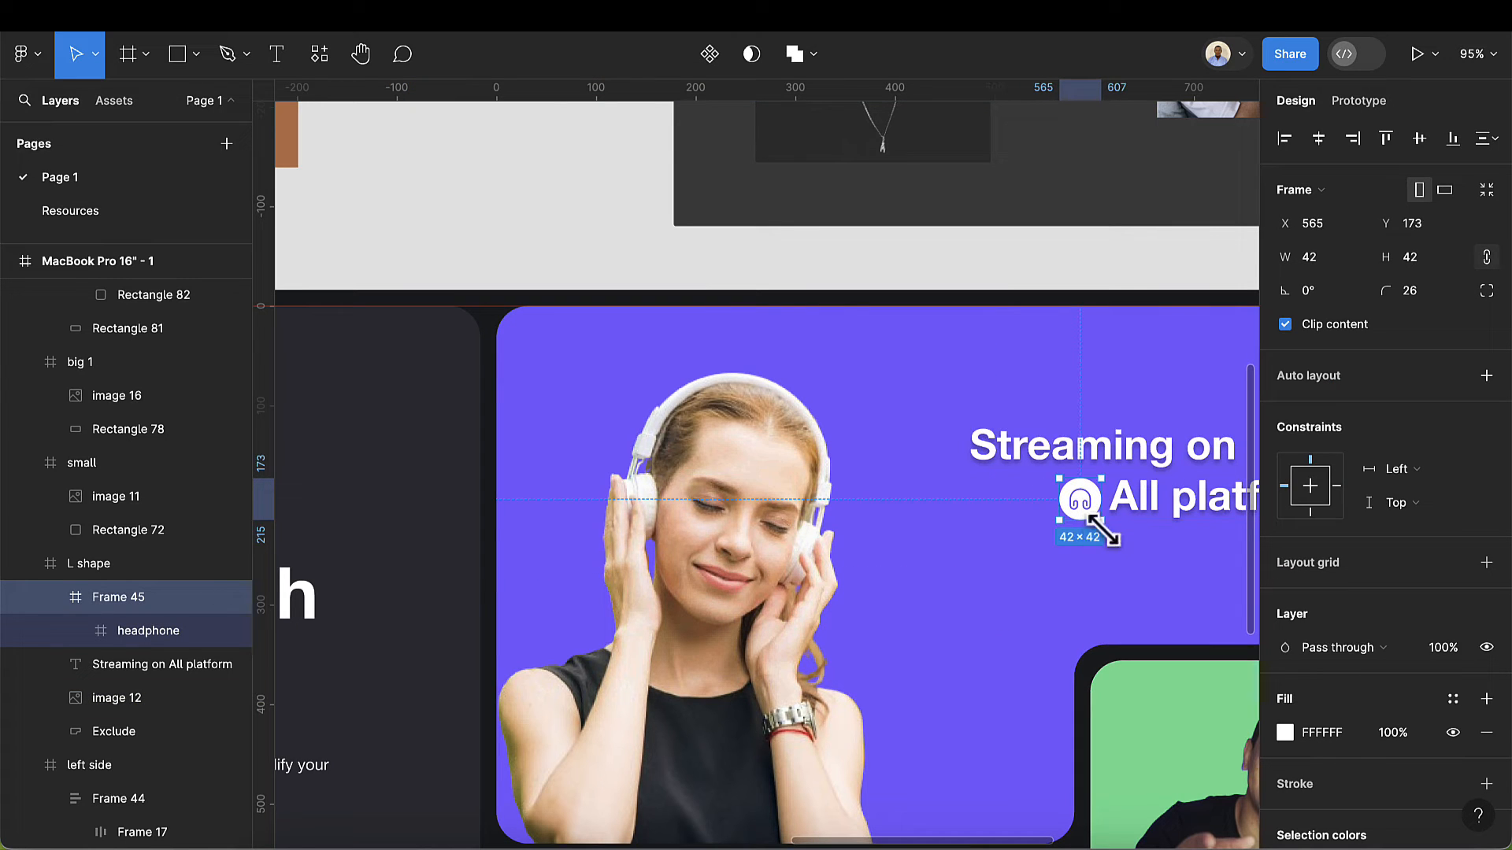
scroll(1126, 529, right, 3)
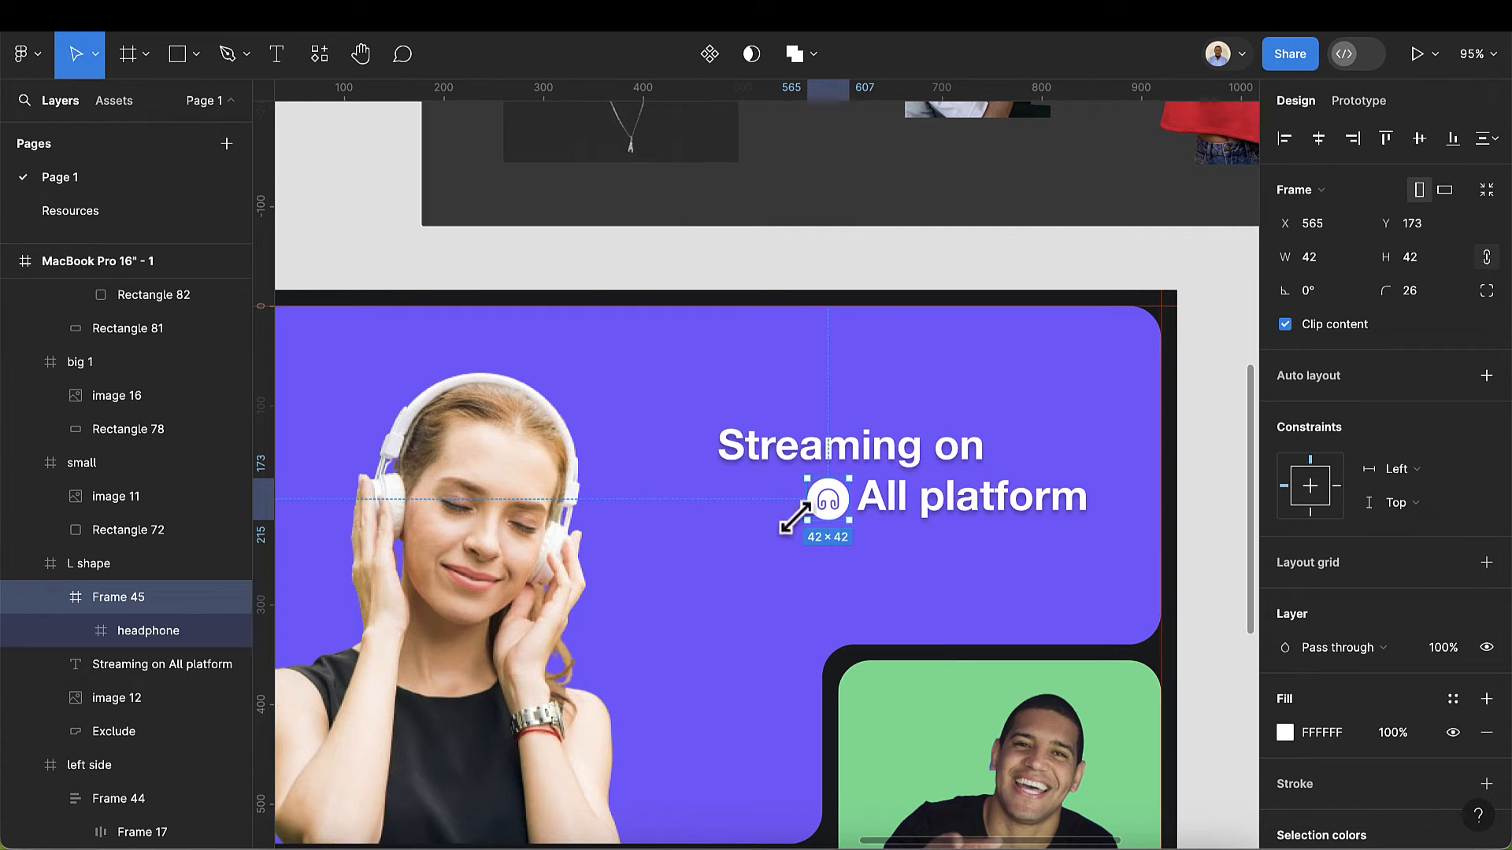
drag(832, 517, 825, 516)
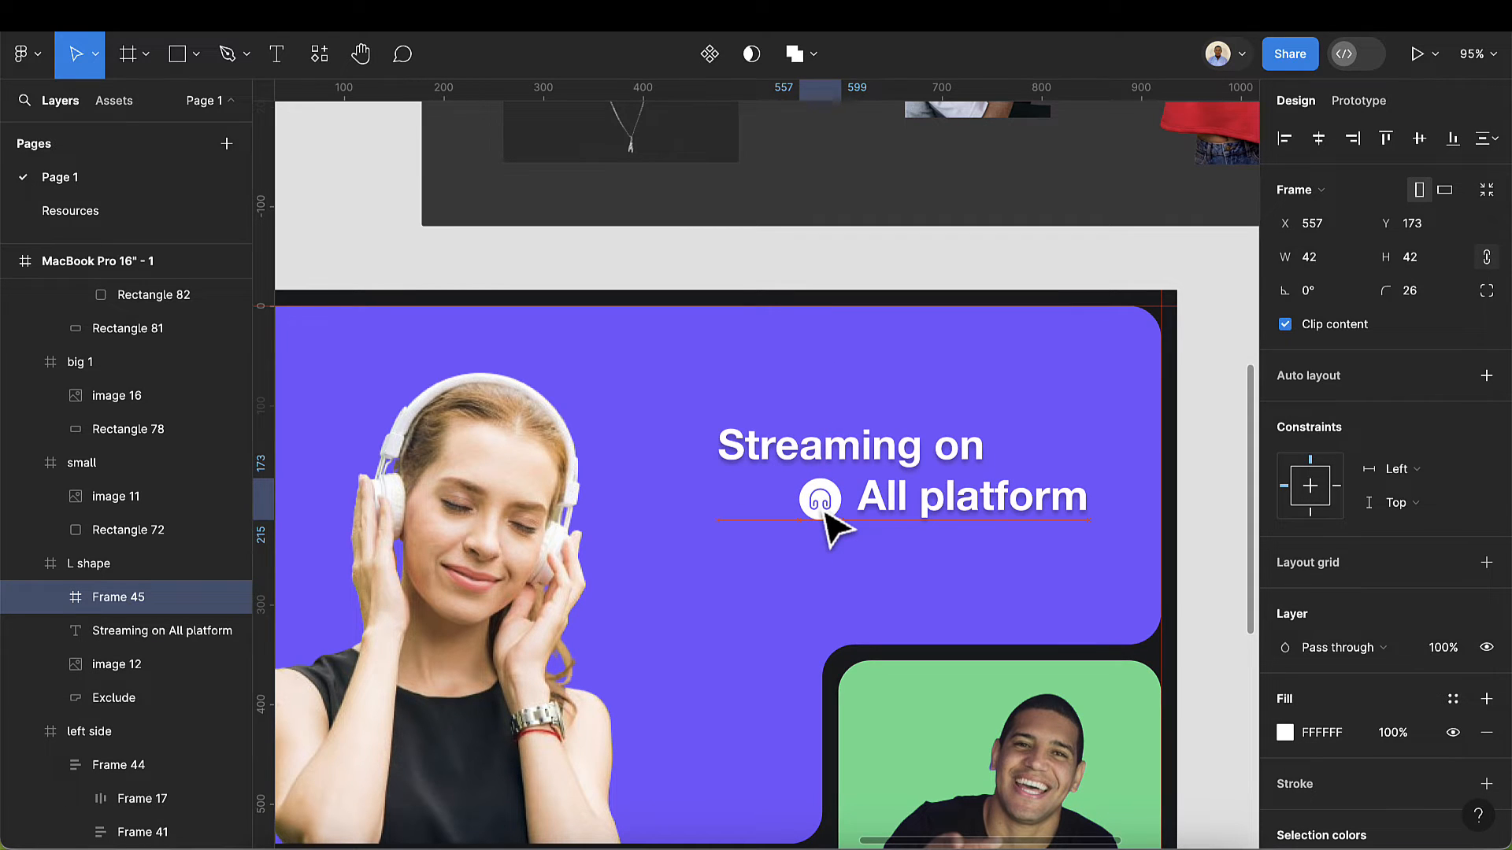
scroll(905, 412, down, 3)
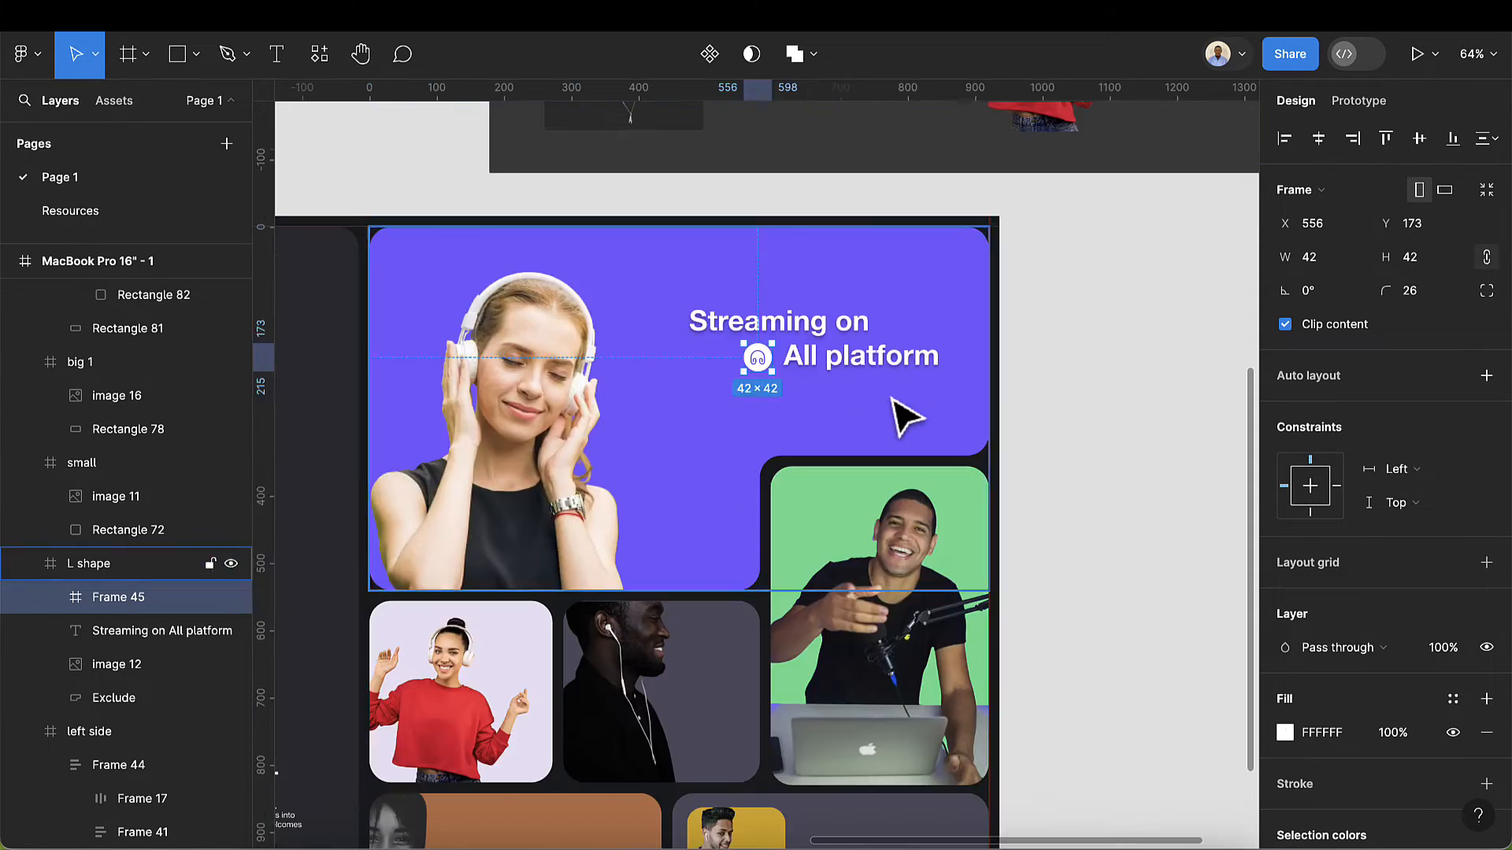
click(810, 399)
scroll(810, 399, up, 5)
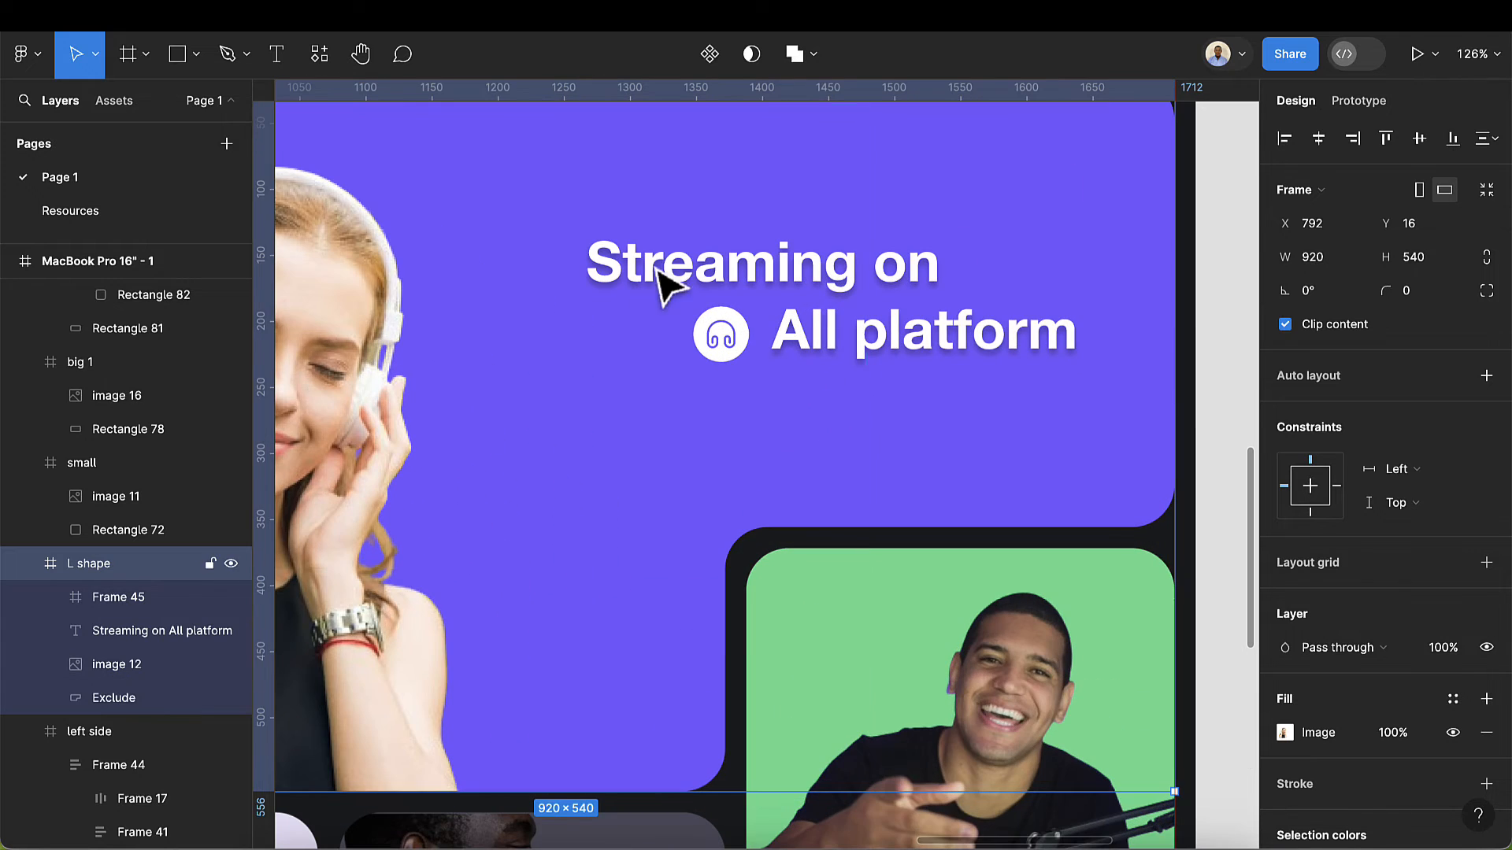
- Add a 12 px subtitle 'You can now listen to our podcast on alll platform' under the headline
click(275, 55)
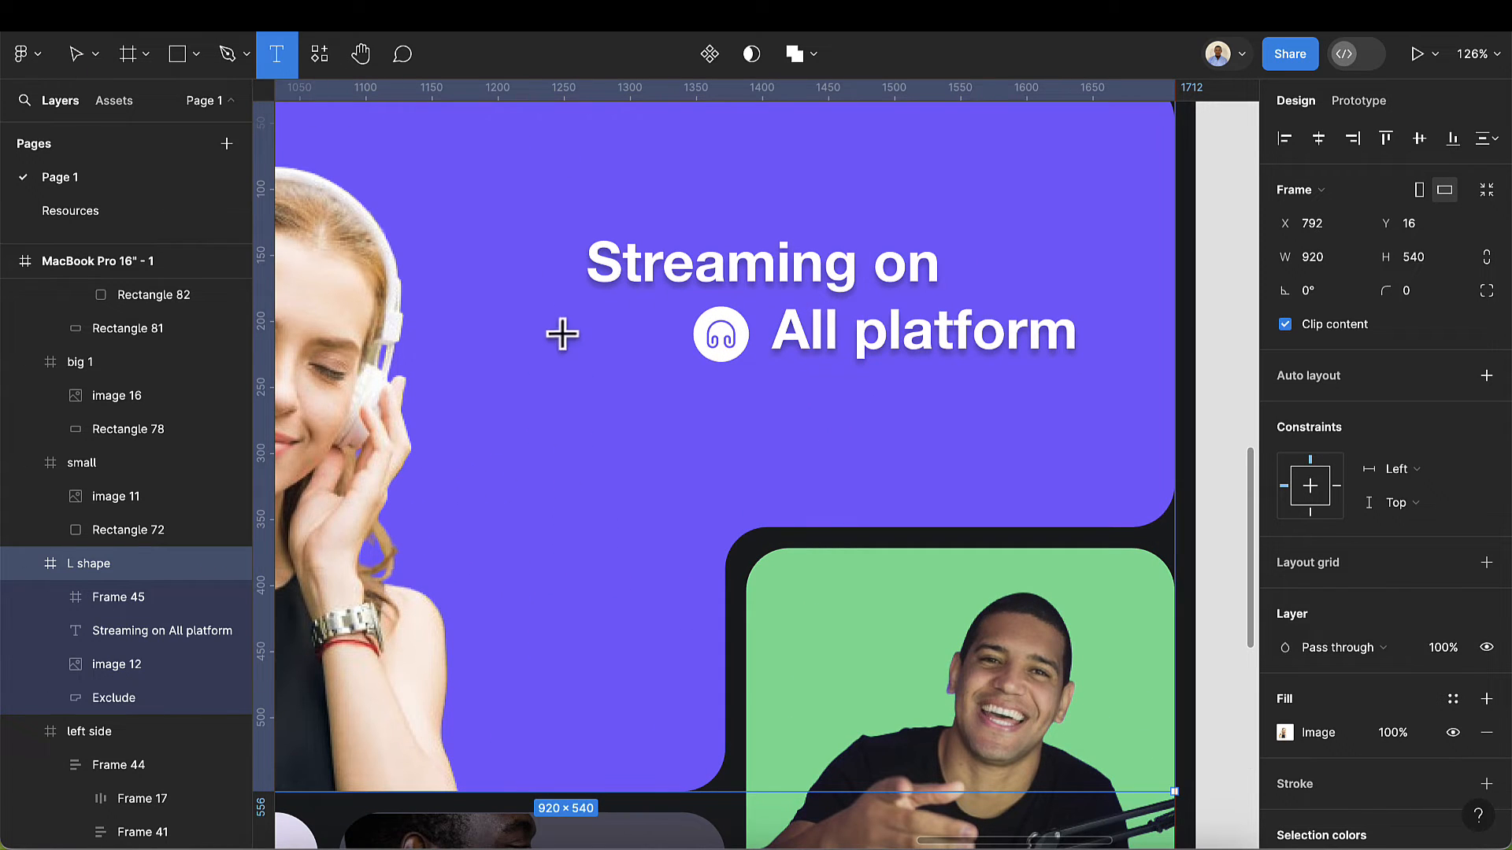
click(584, 450)
text(You c)
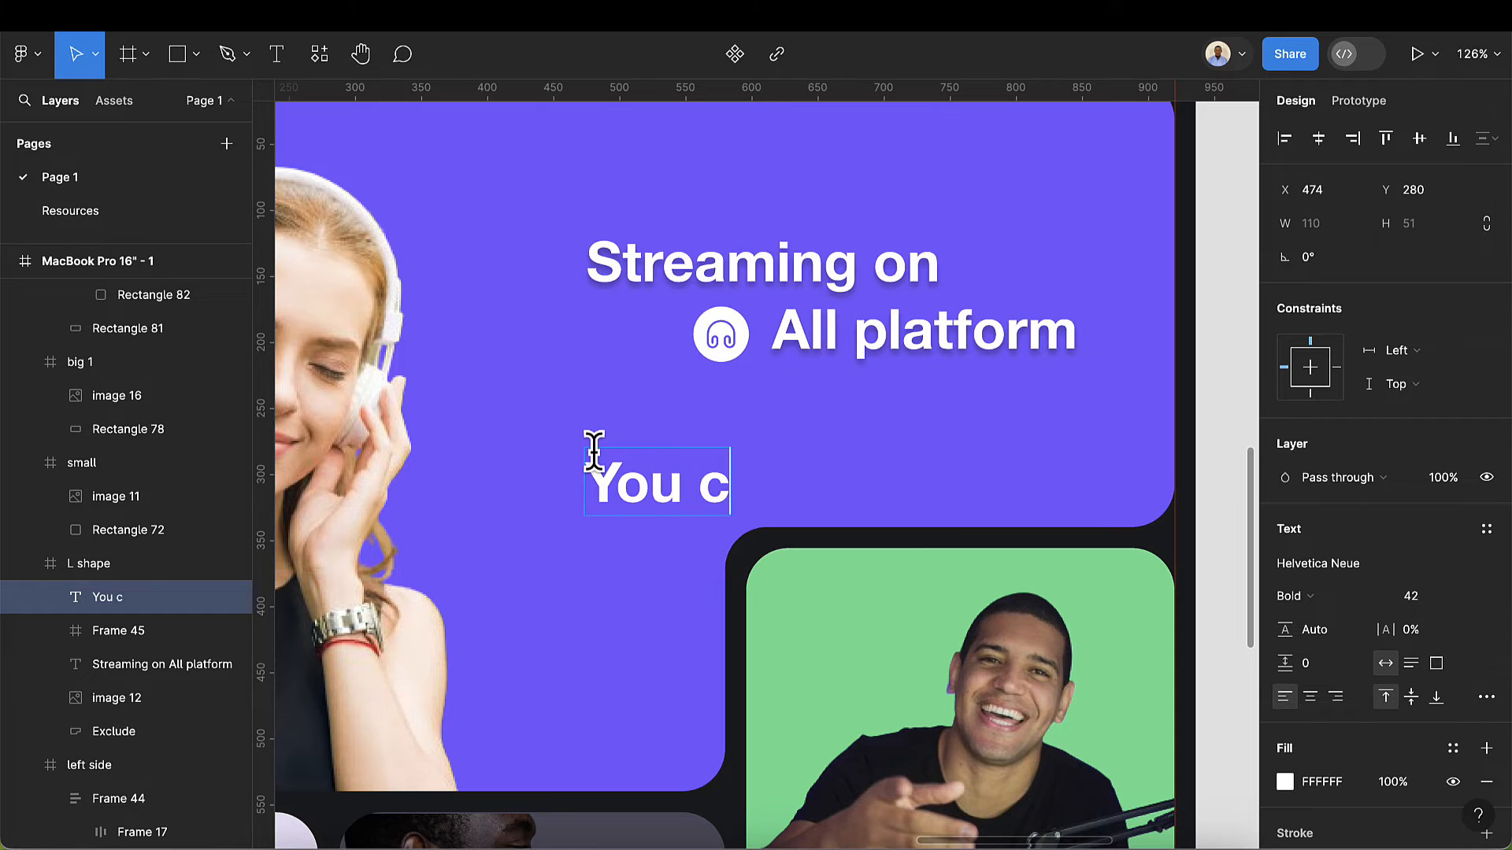
text(an now lisyte)
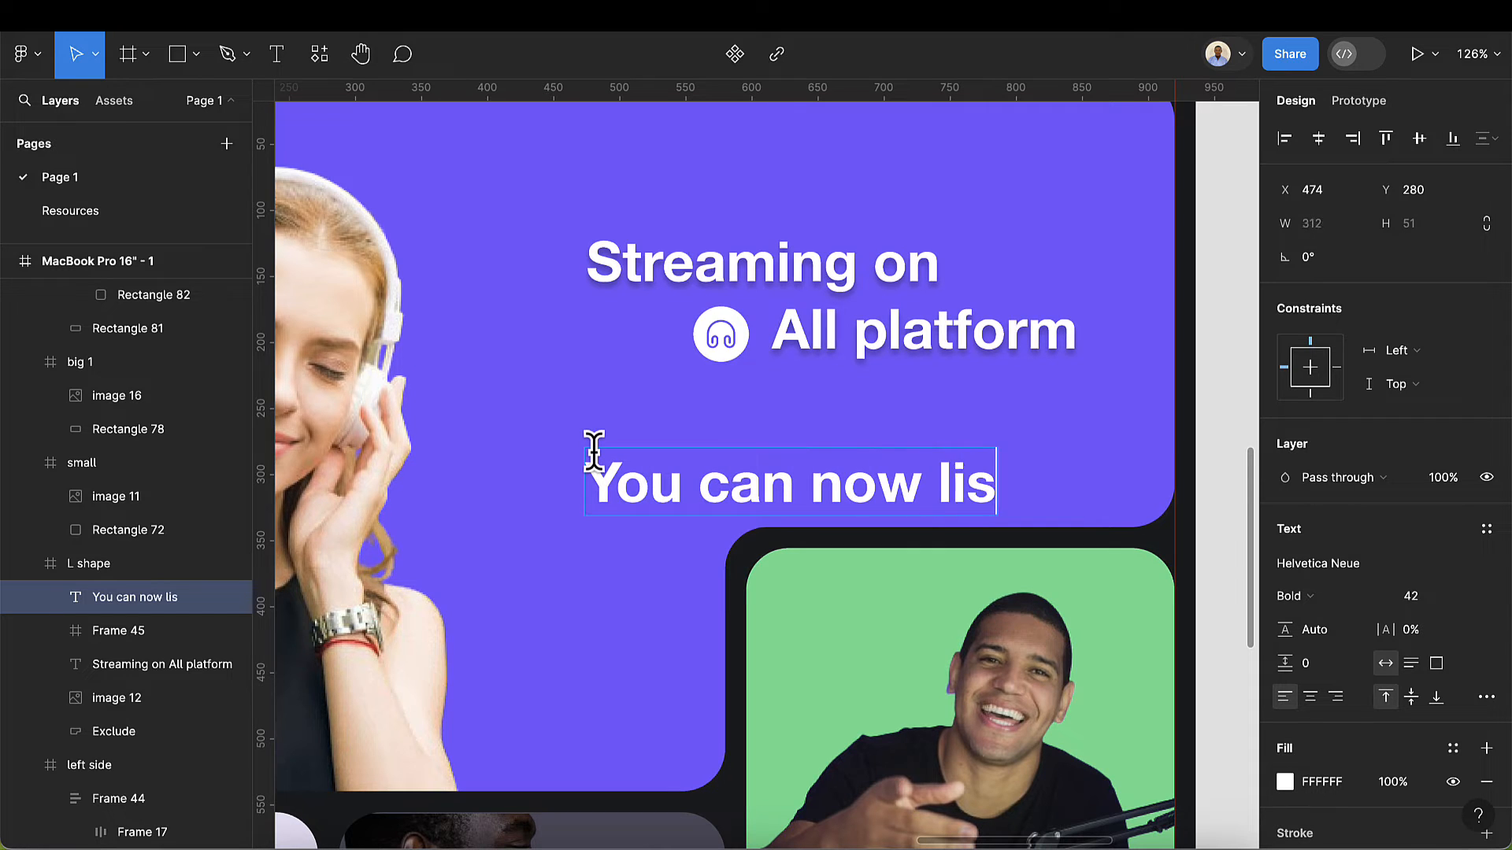
key(BackSpace)
key(BackSpace)
key(BackSpace)
text(te)
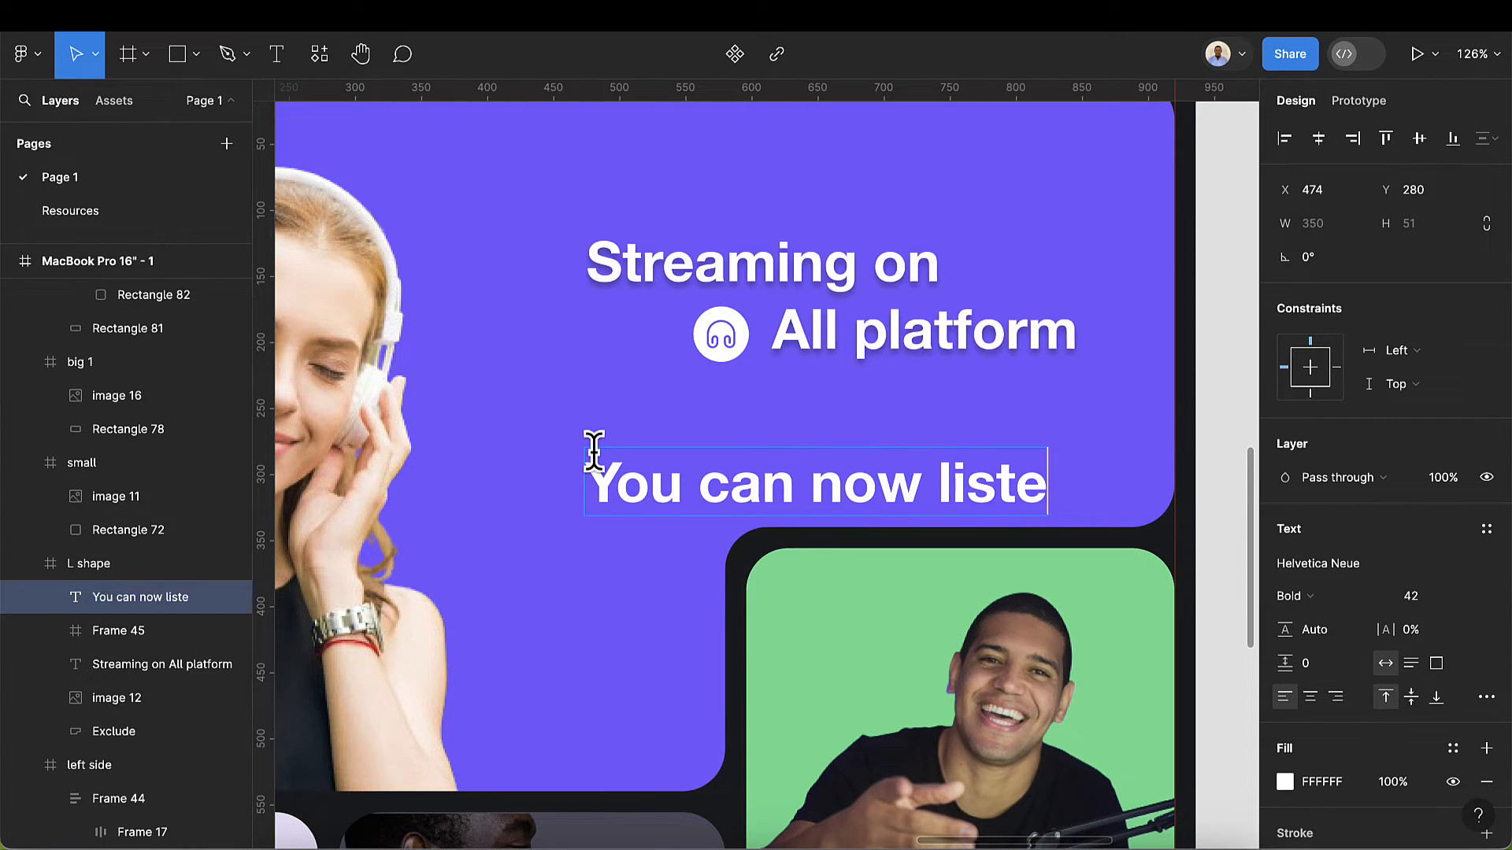
text(n to our)
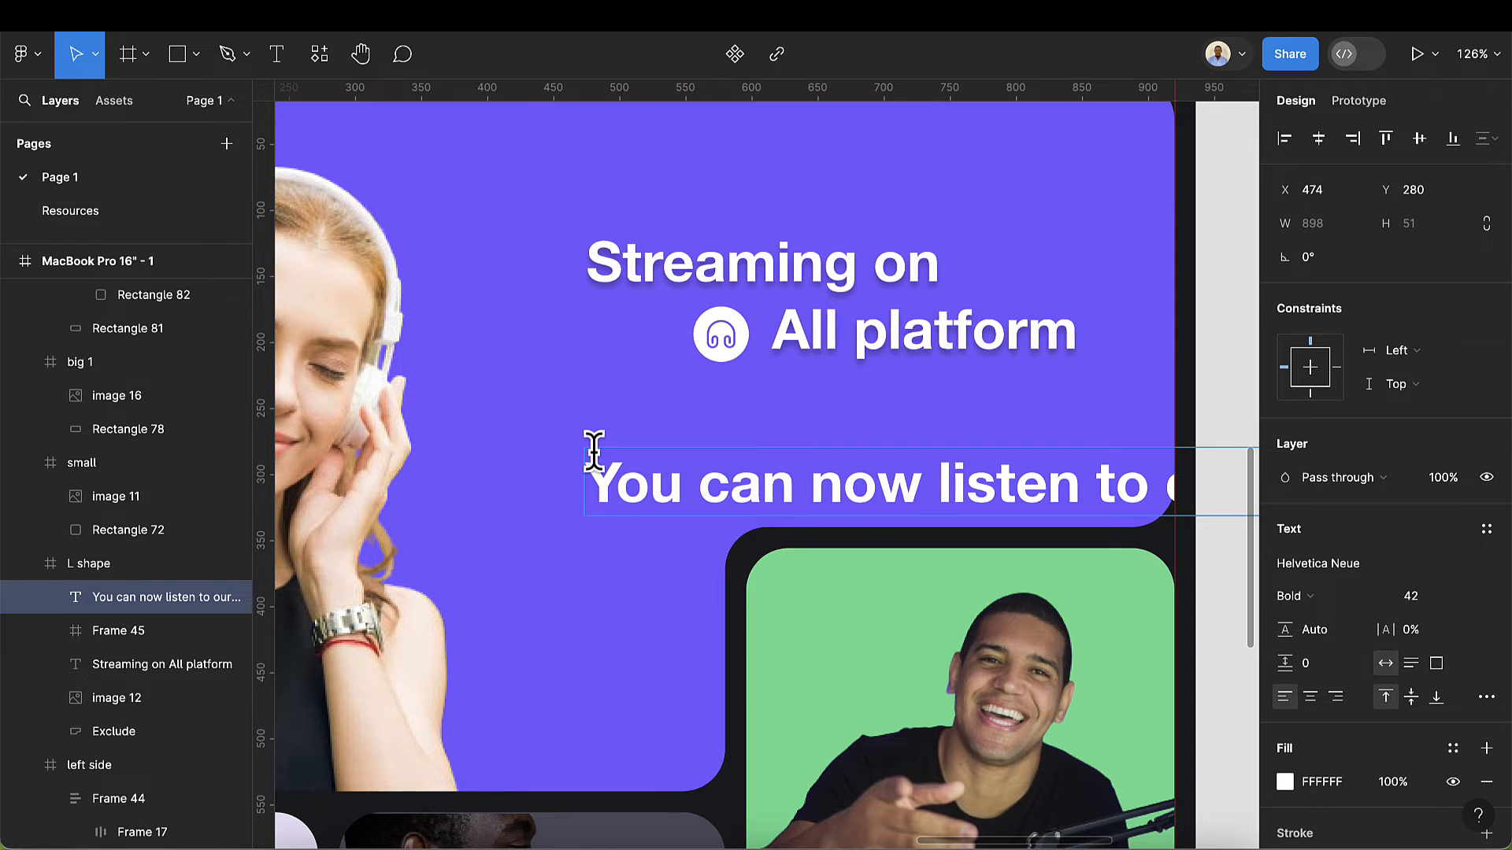
text(for)
key(Escape)
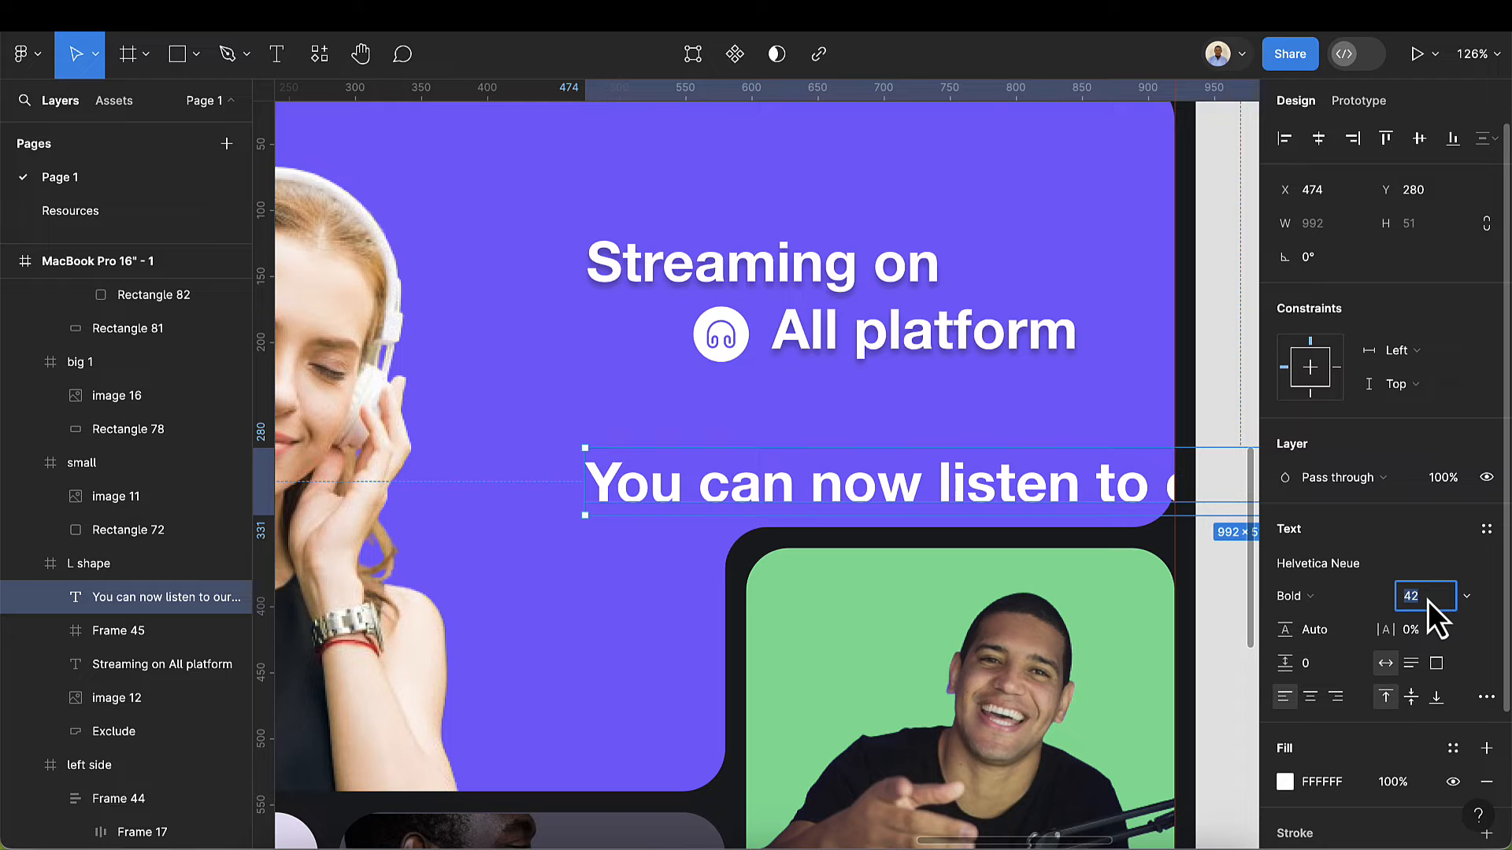
text(12)
key(Return)
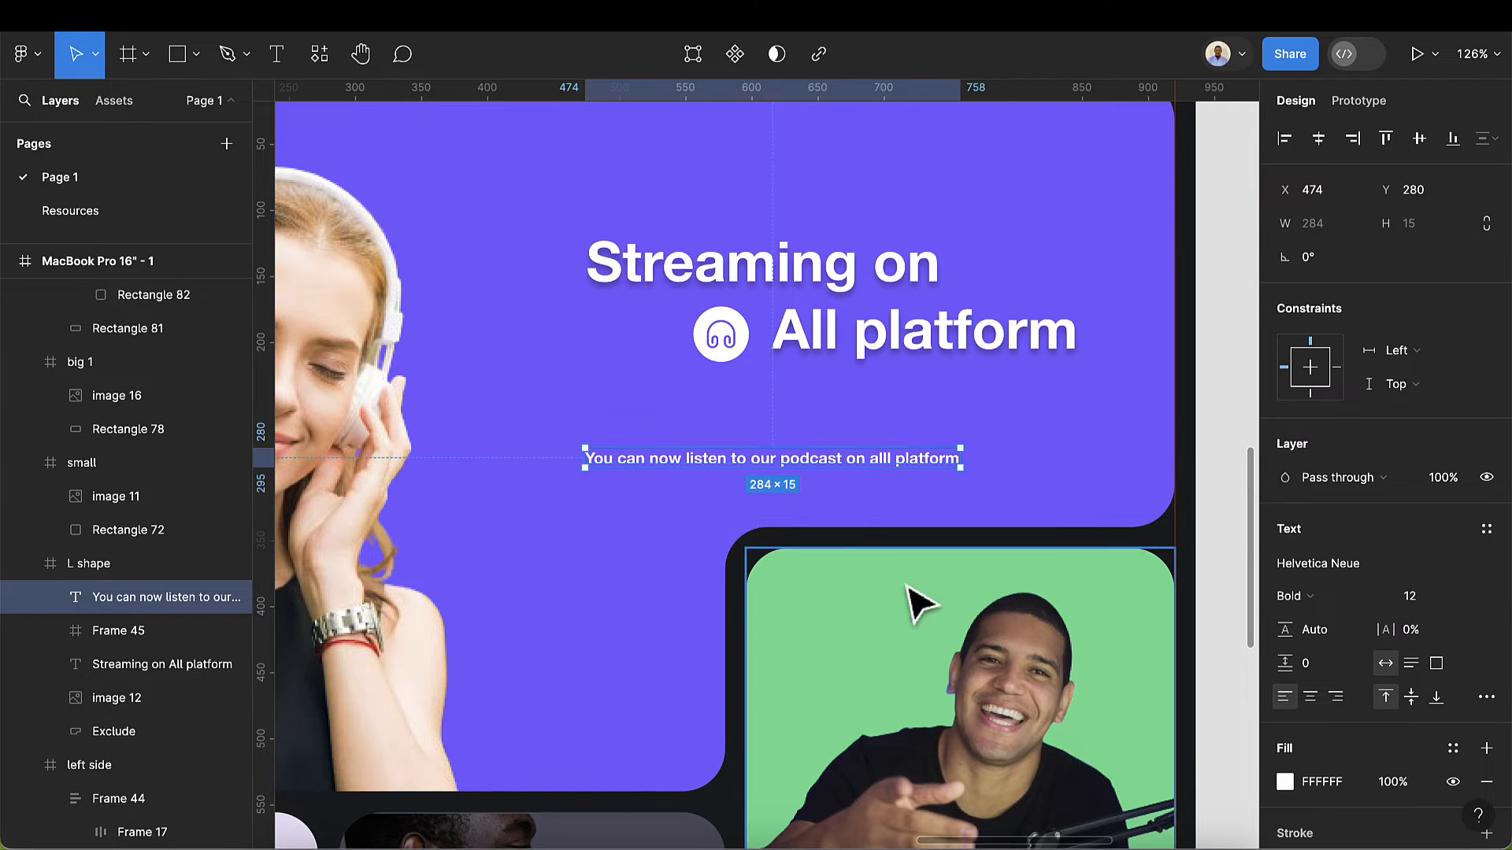
drag(867, 446, 898, 405)
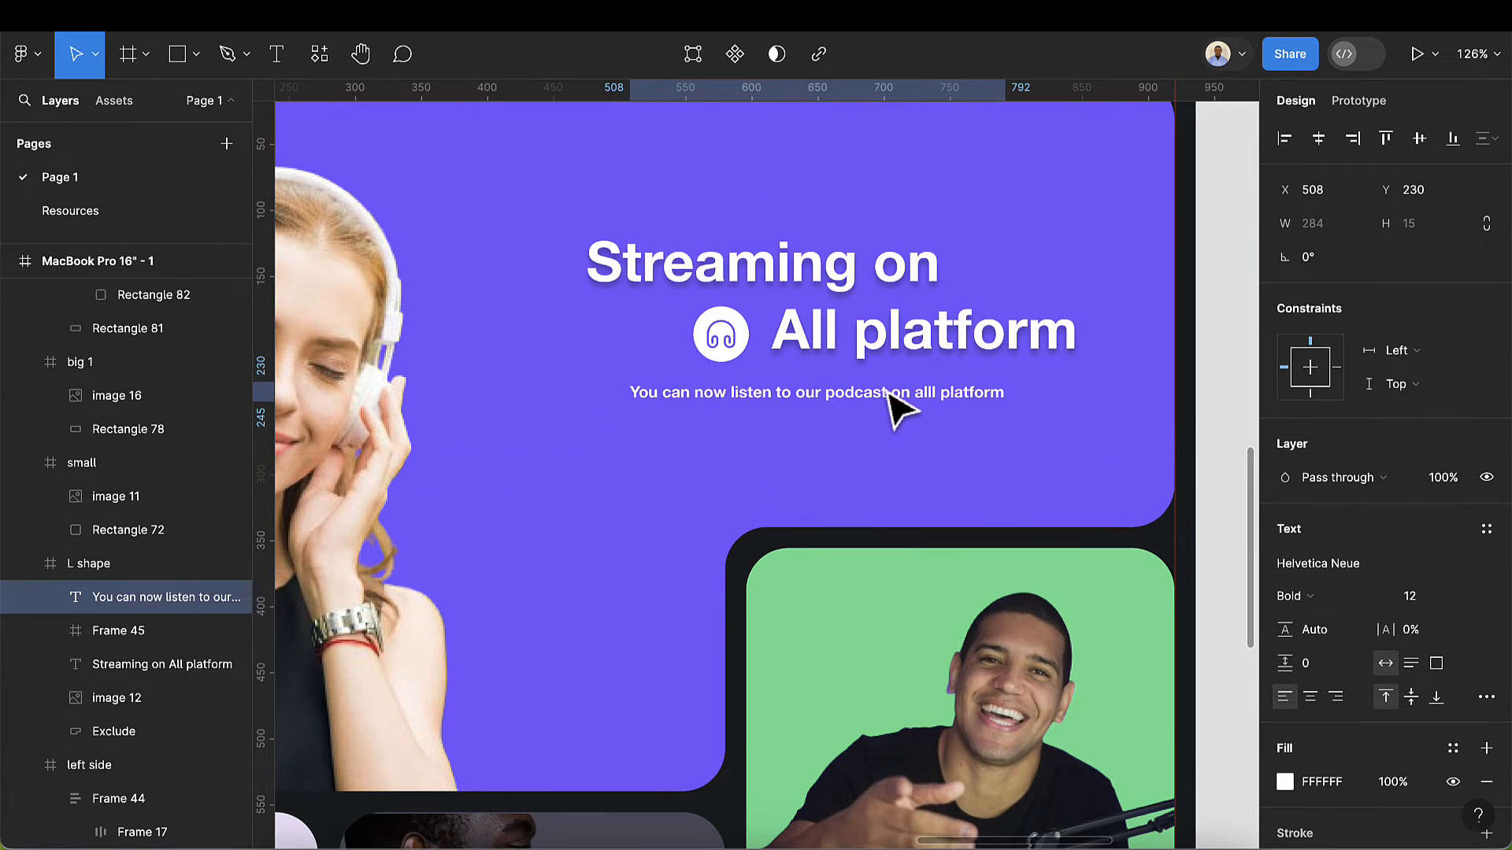
scroll(945, 408, up, 3)
- Correct 'alll' to 'all', make the subtitle Medium, and shift it right to X 575, Y 224
double_click(936, 396)
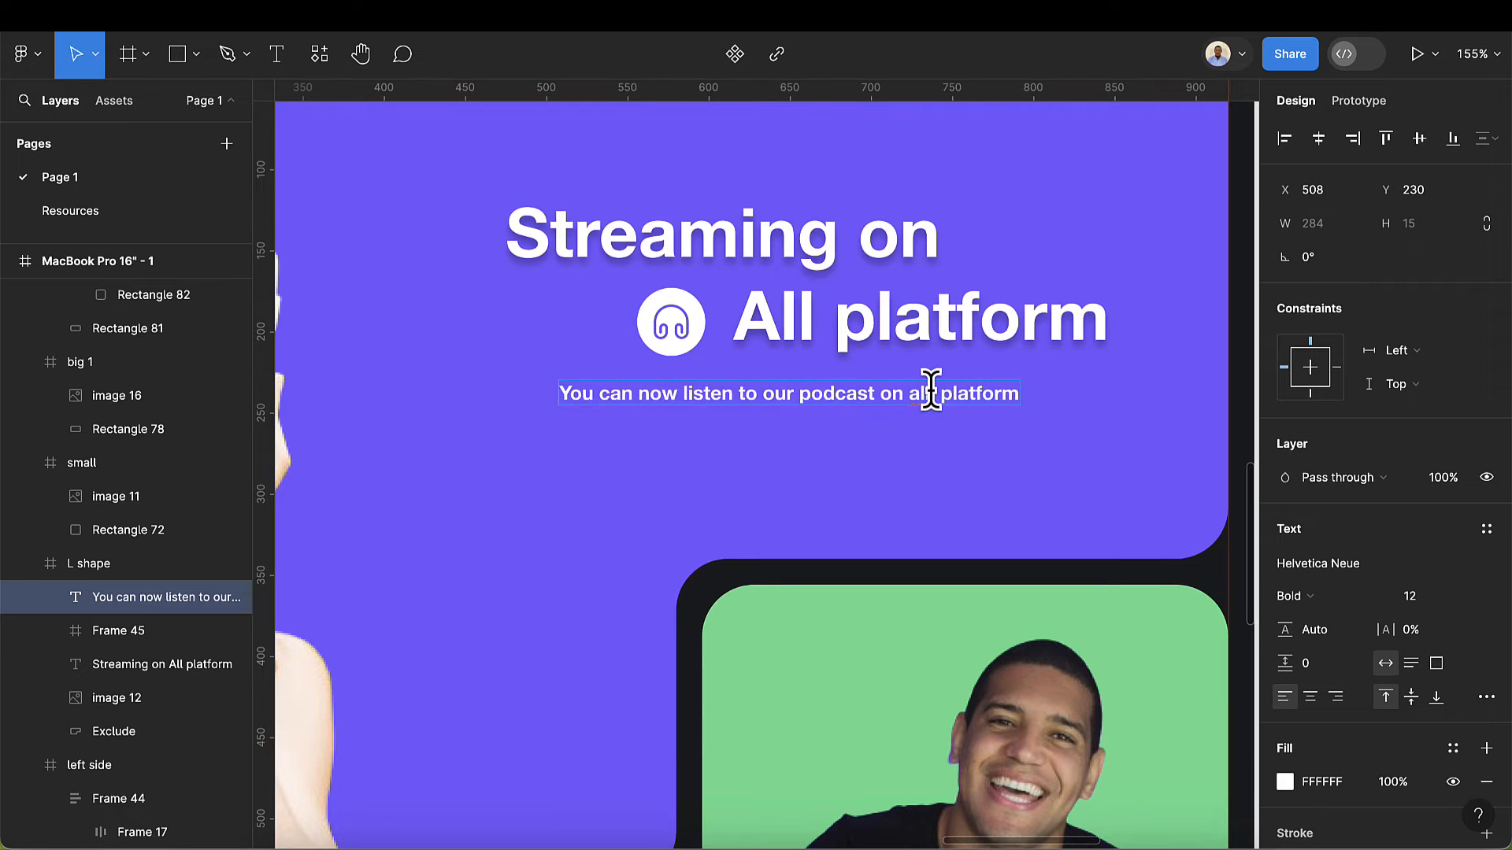
key(BackSpace)
key(Escape)
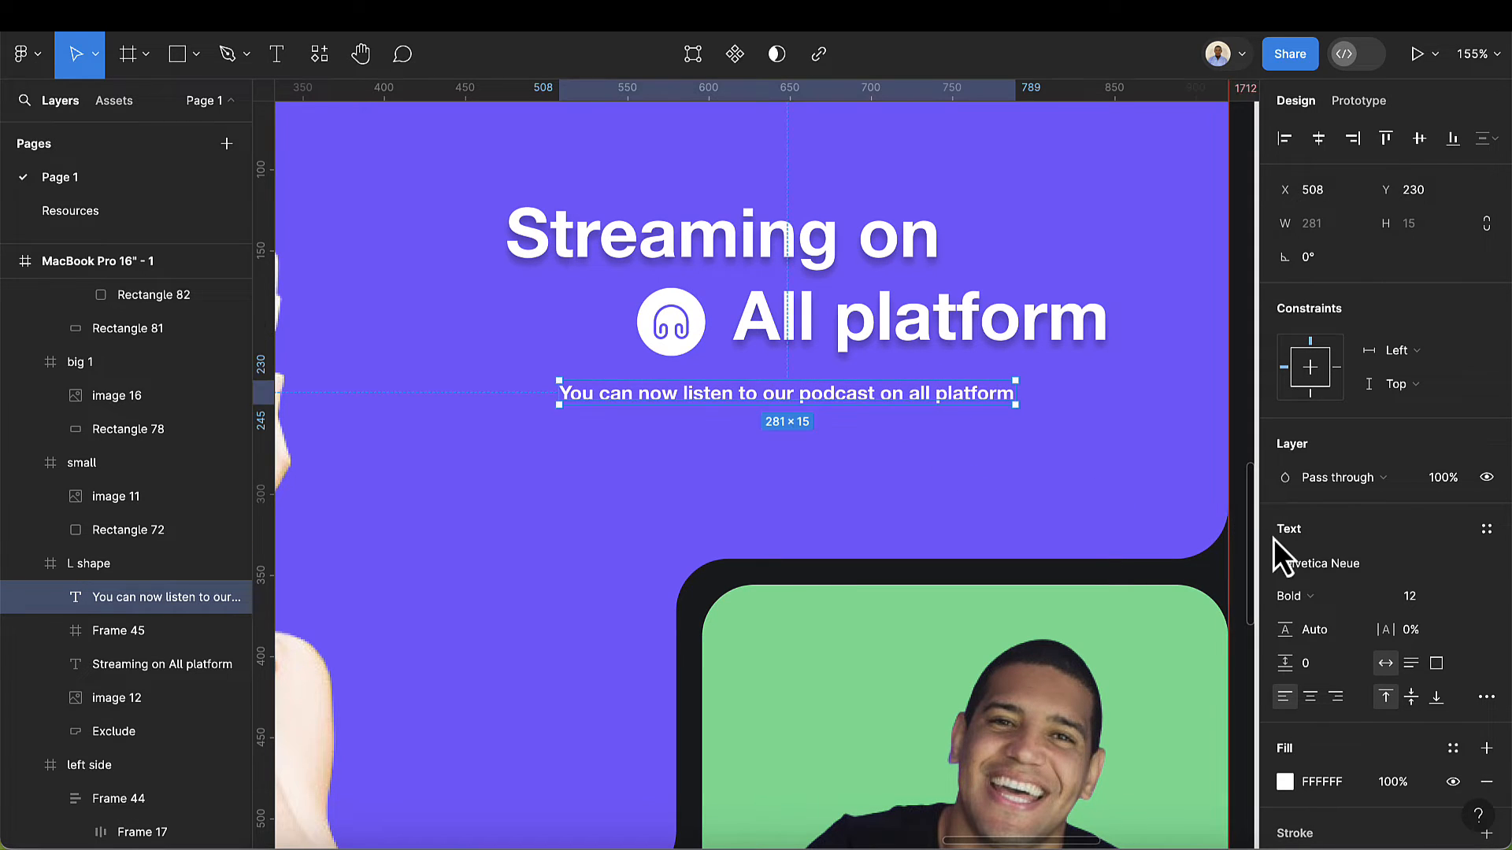
click(1313, 595)
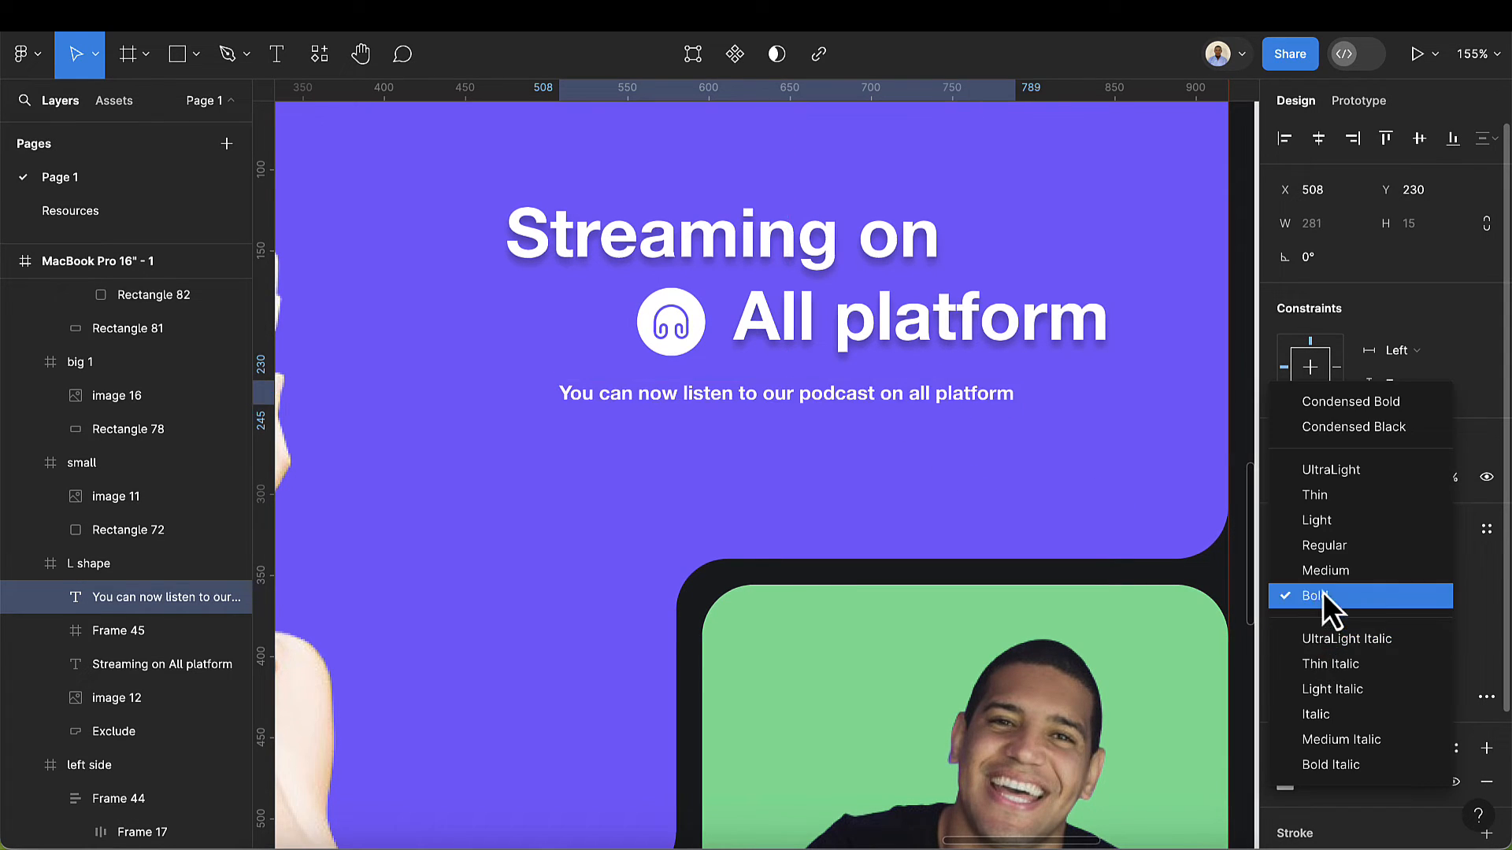
click(1326, 578)
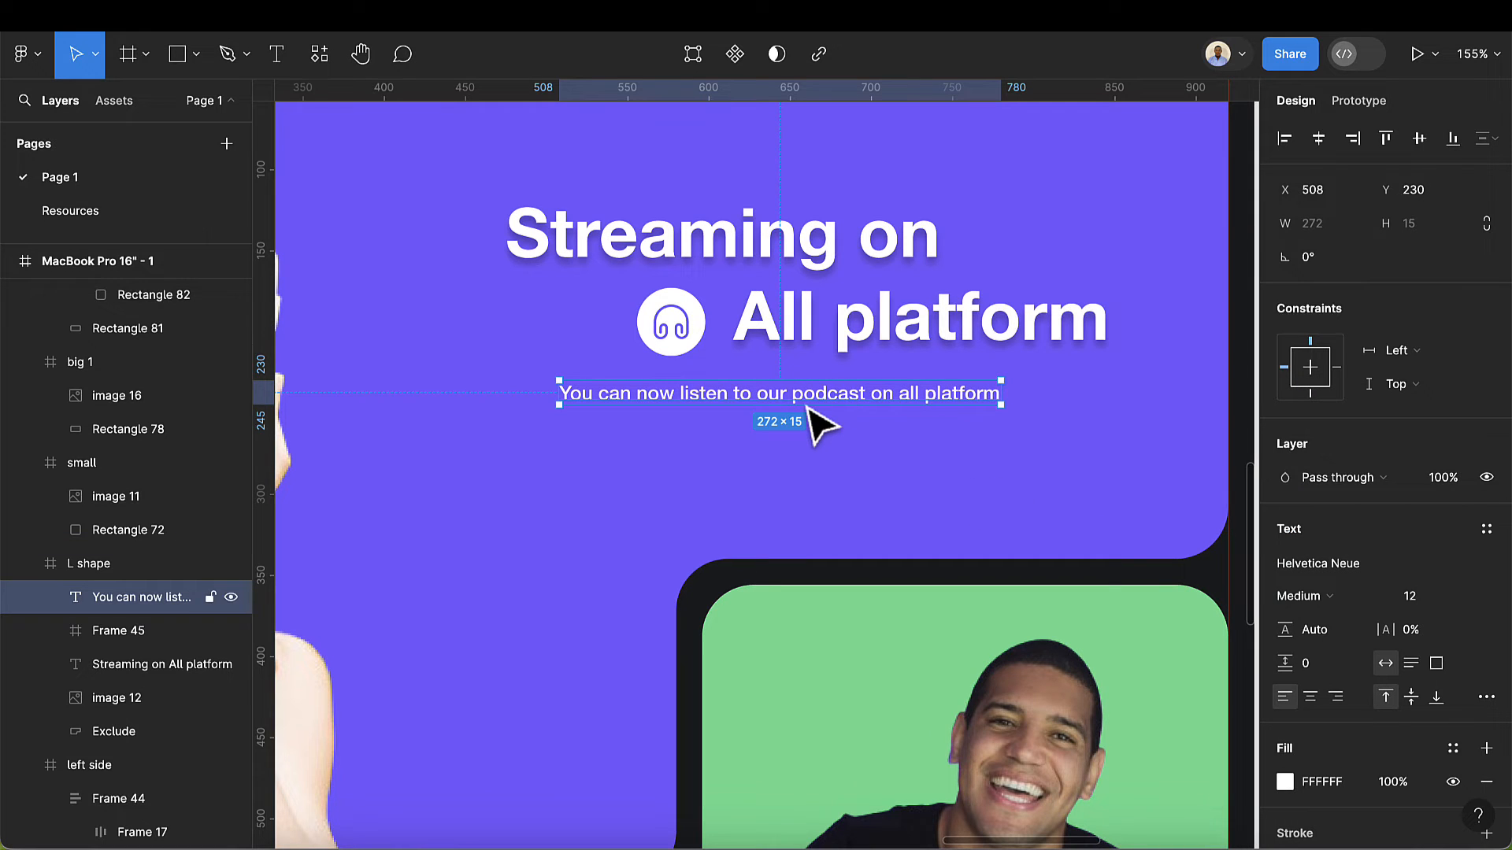
drag(810, 404, 920, 388)
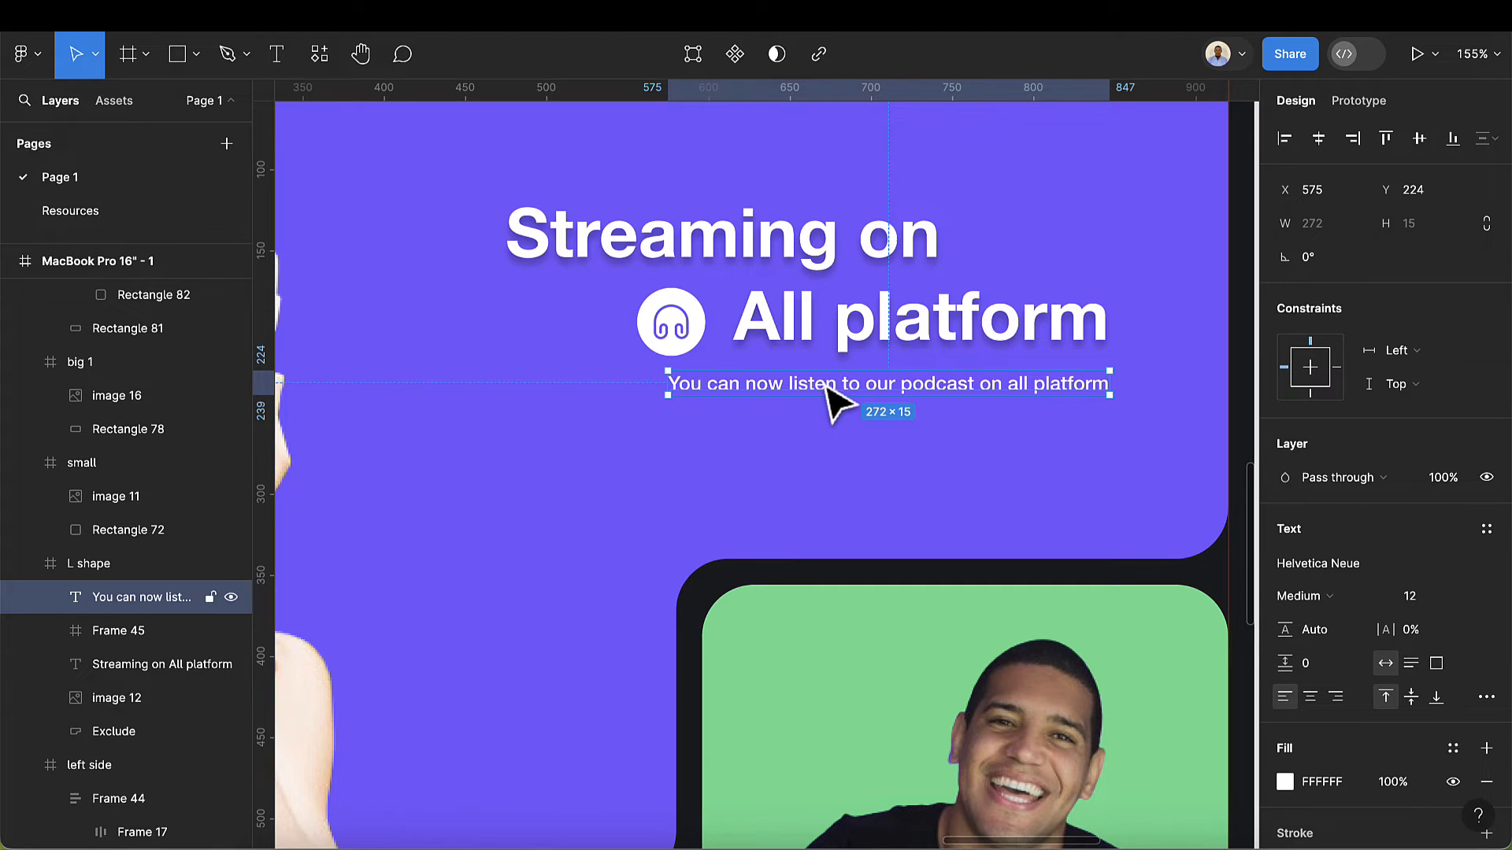
shift+click(843, 330)
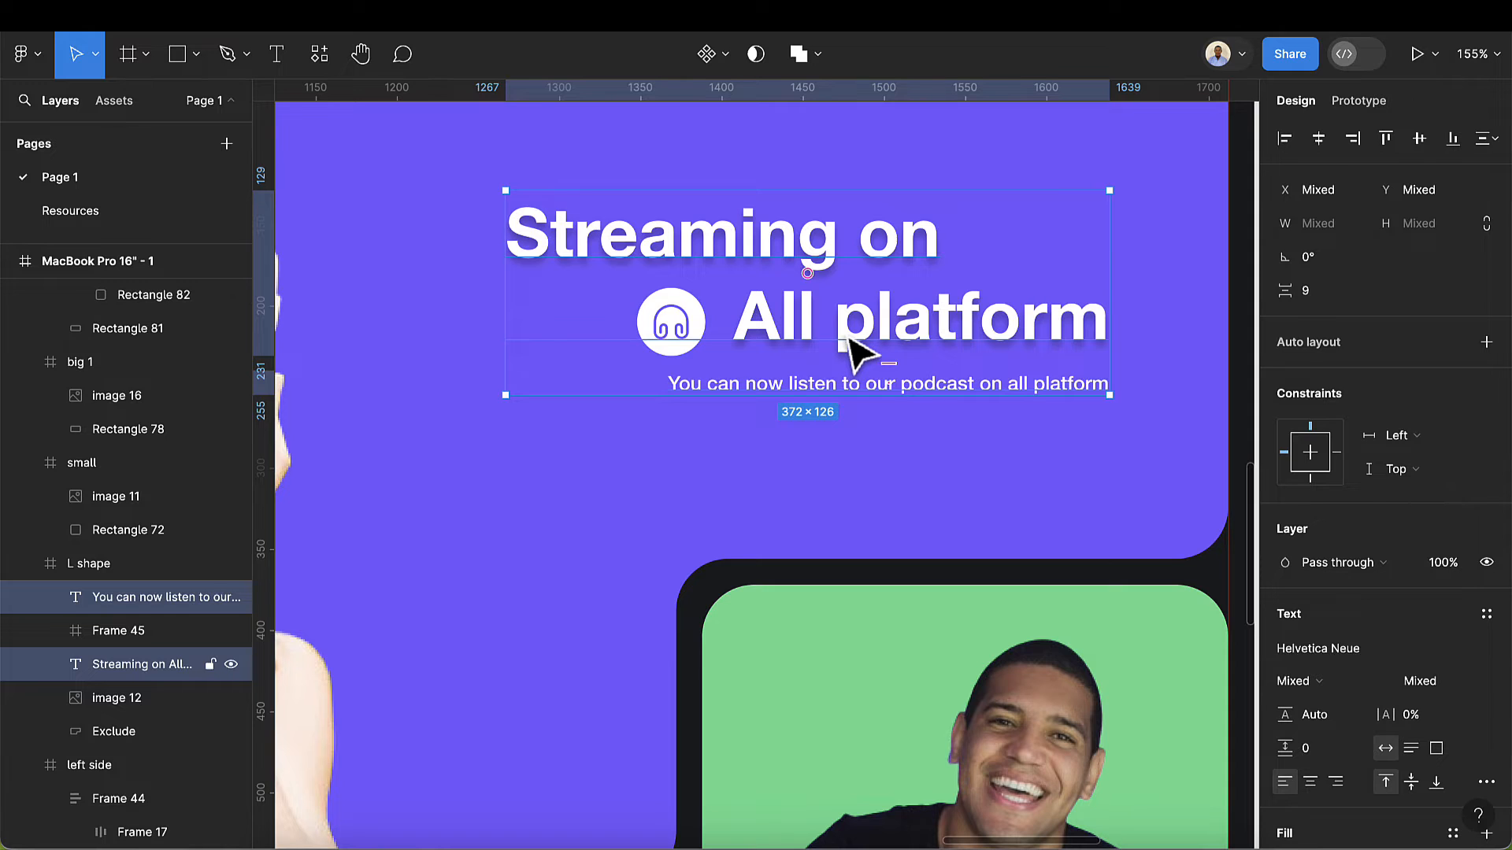
- Wrap headline and subtitle in a vertical auto layout with 9 spacing, moved to X 501, Y 78
key(shift+a)
click(675, 356)
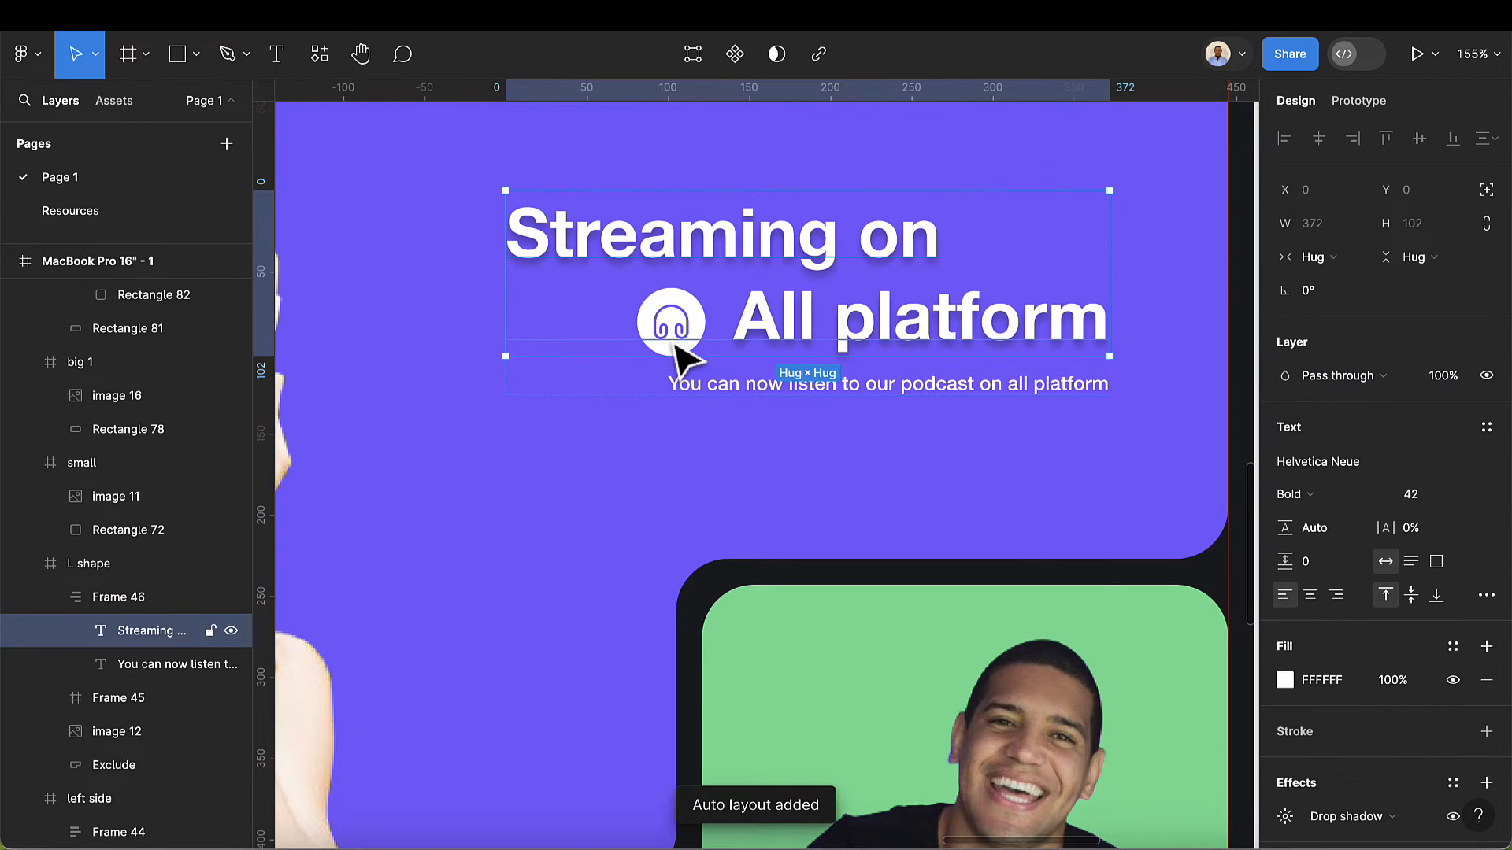
double_click(692, 323)
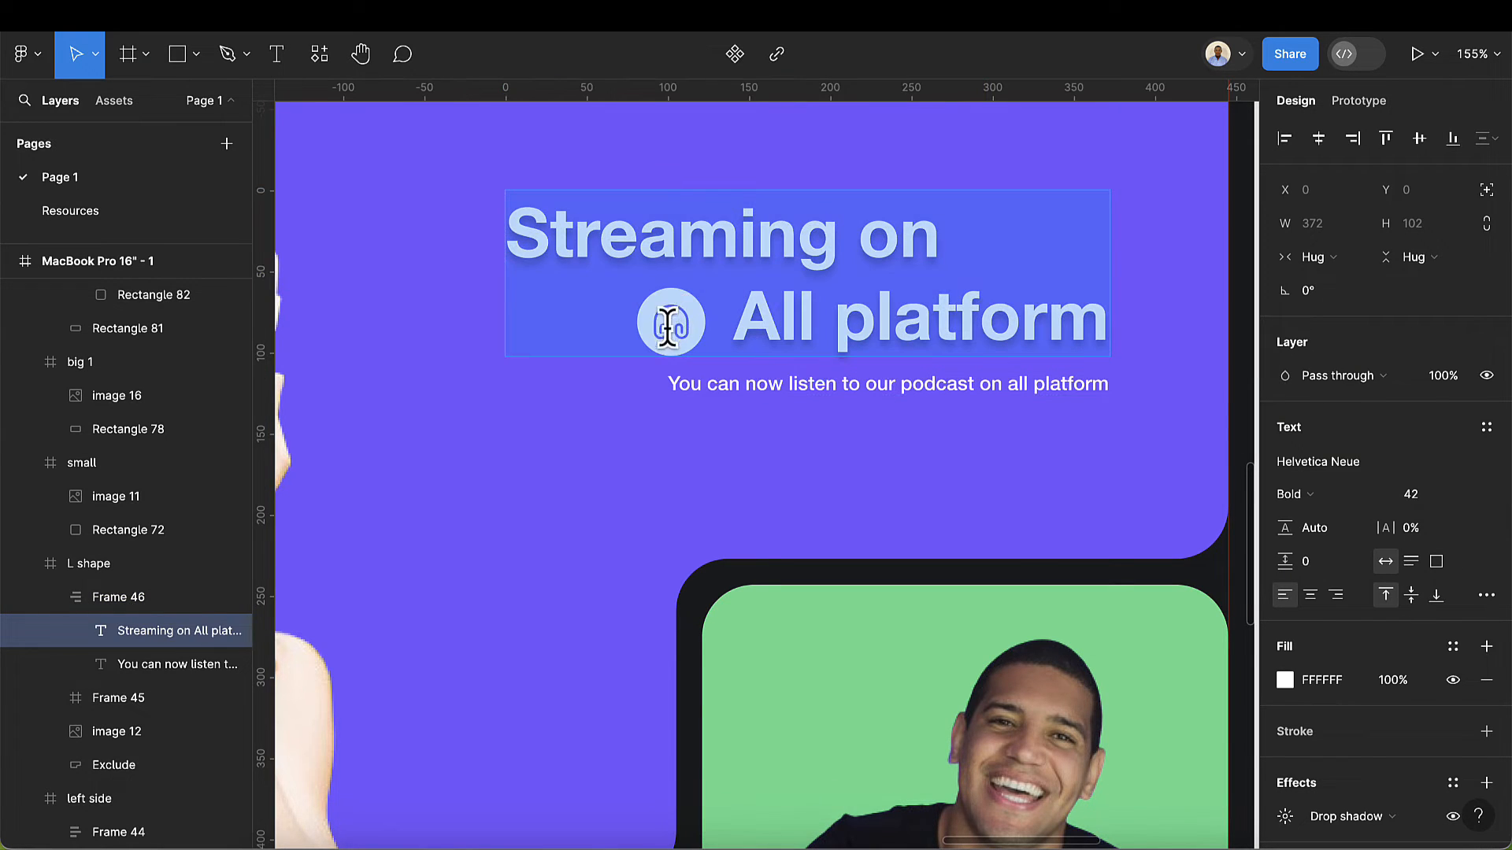
key(Escape)
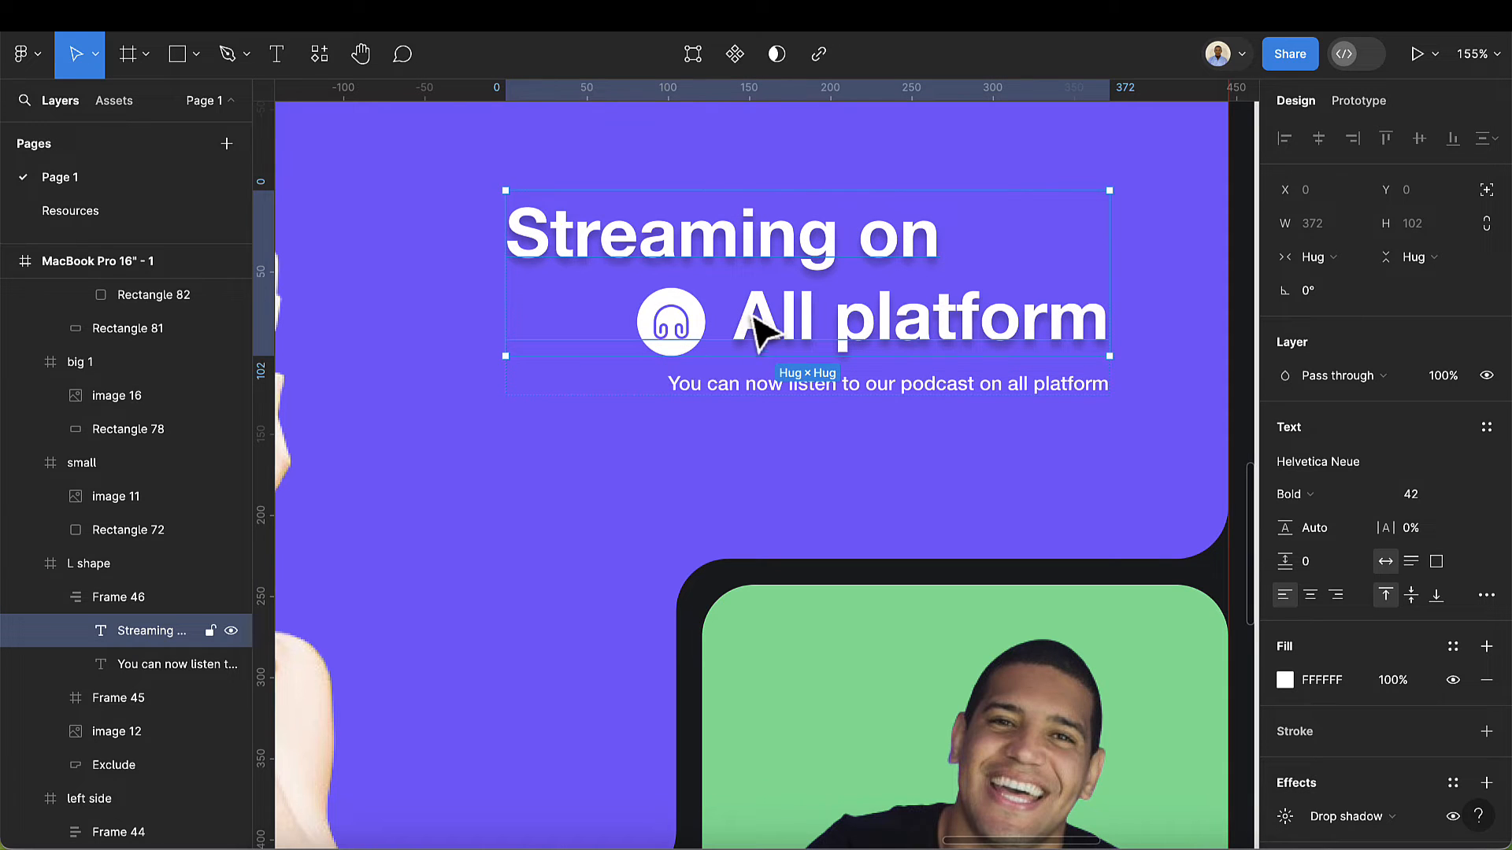
click(699, 483)
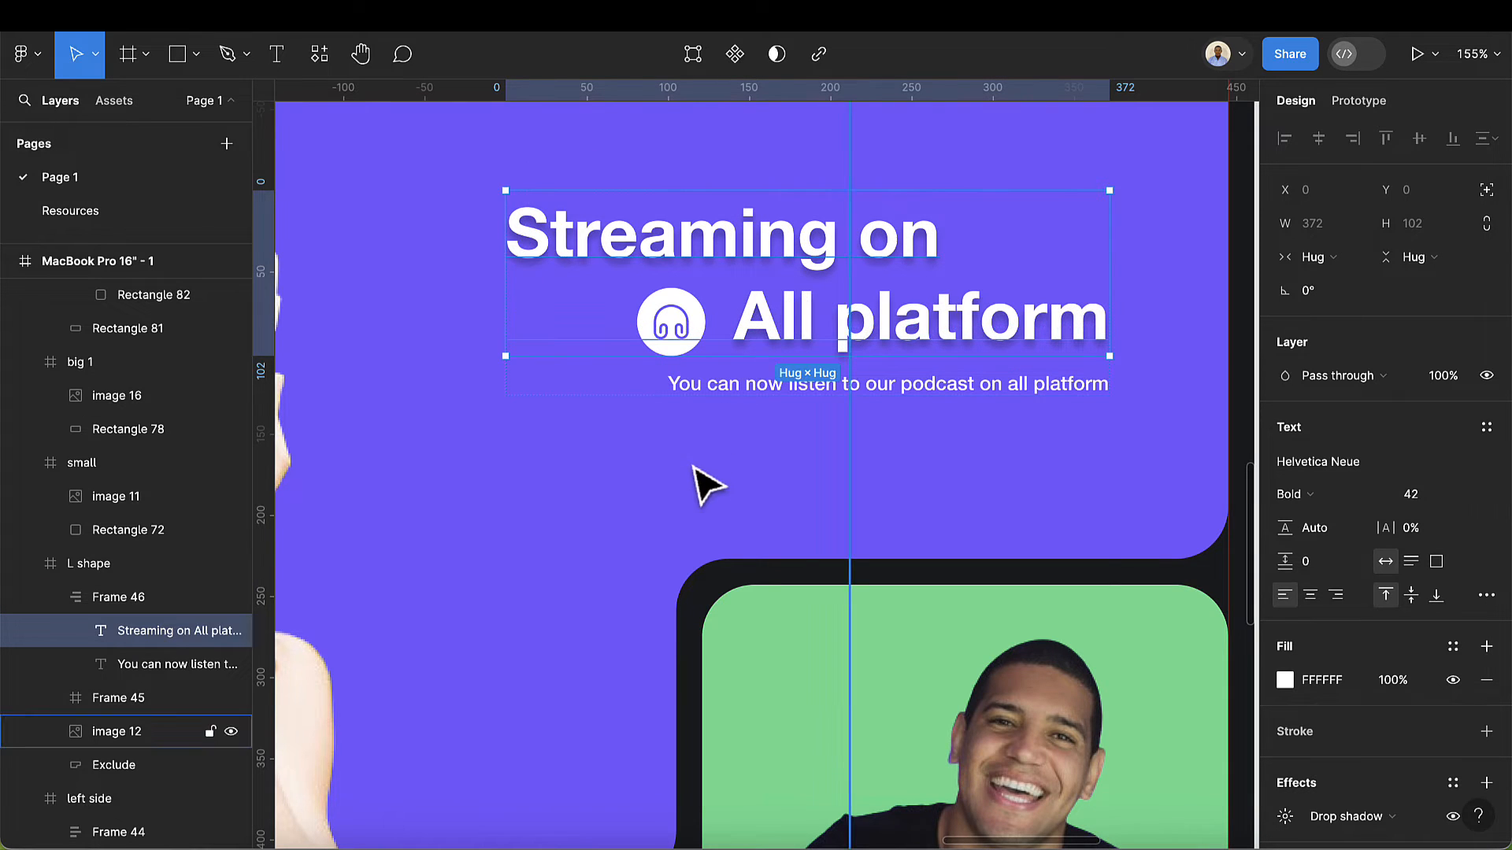
click(978, 315)
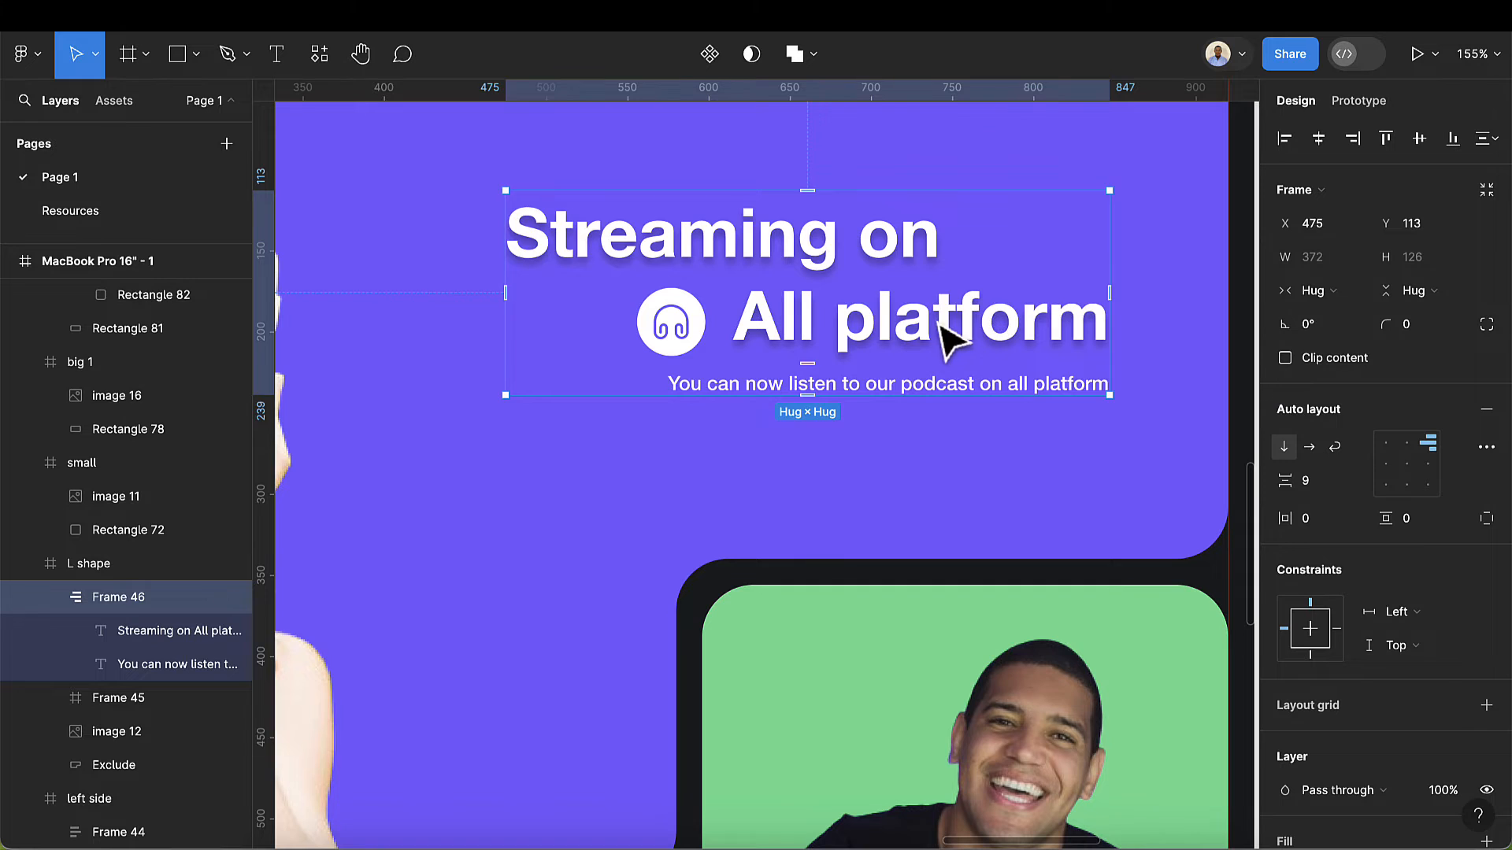
drag(942, 324, 984, 274)
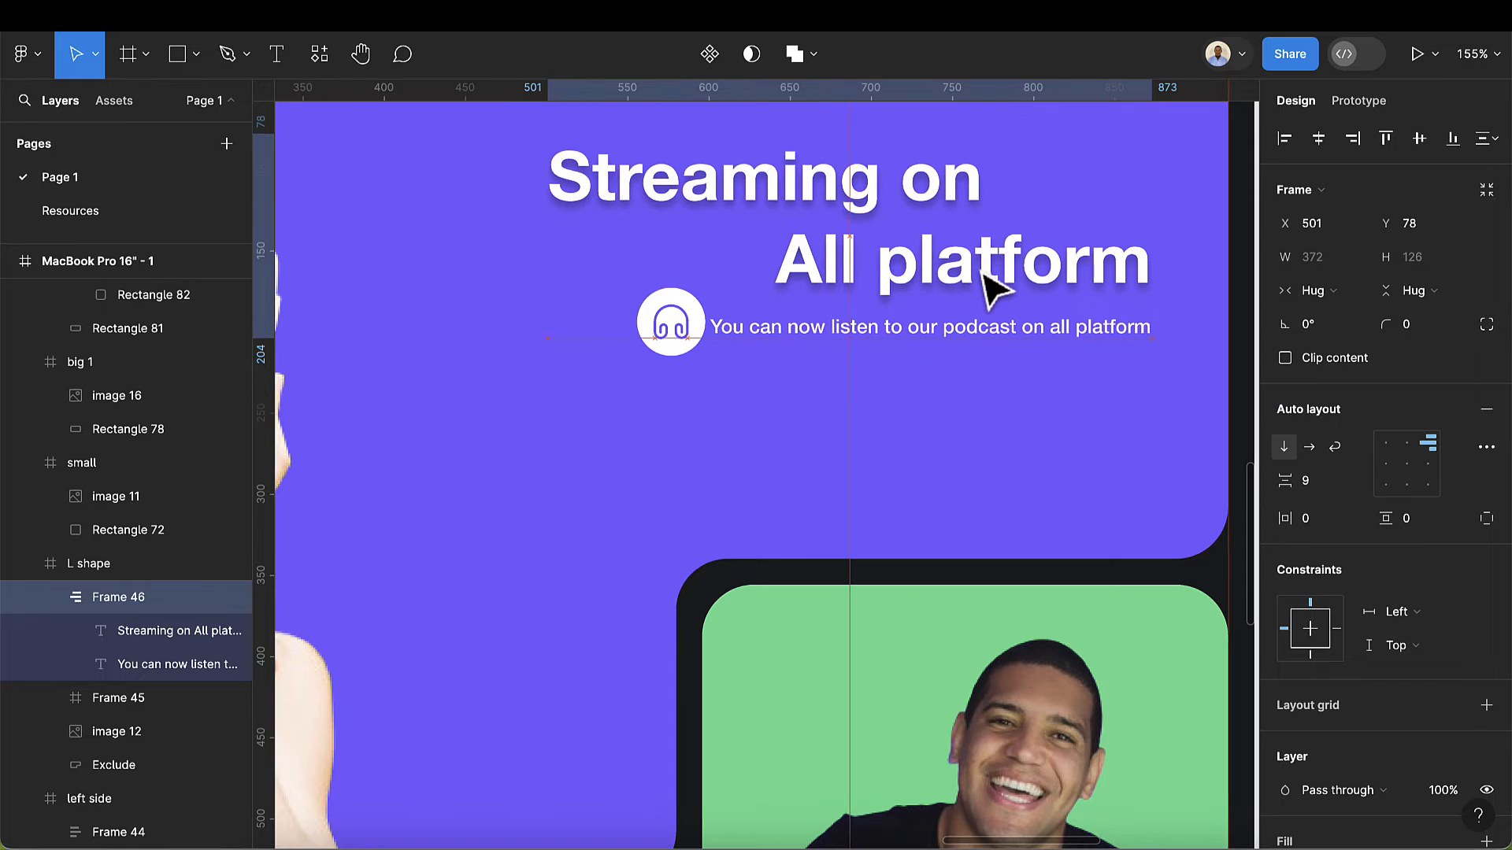
click(679, 356)
- Move the headphone icon into the headline block, absolutely positioned just left of 'All platform'
key(Delete)
scroll(741, 354, up, 2)
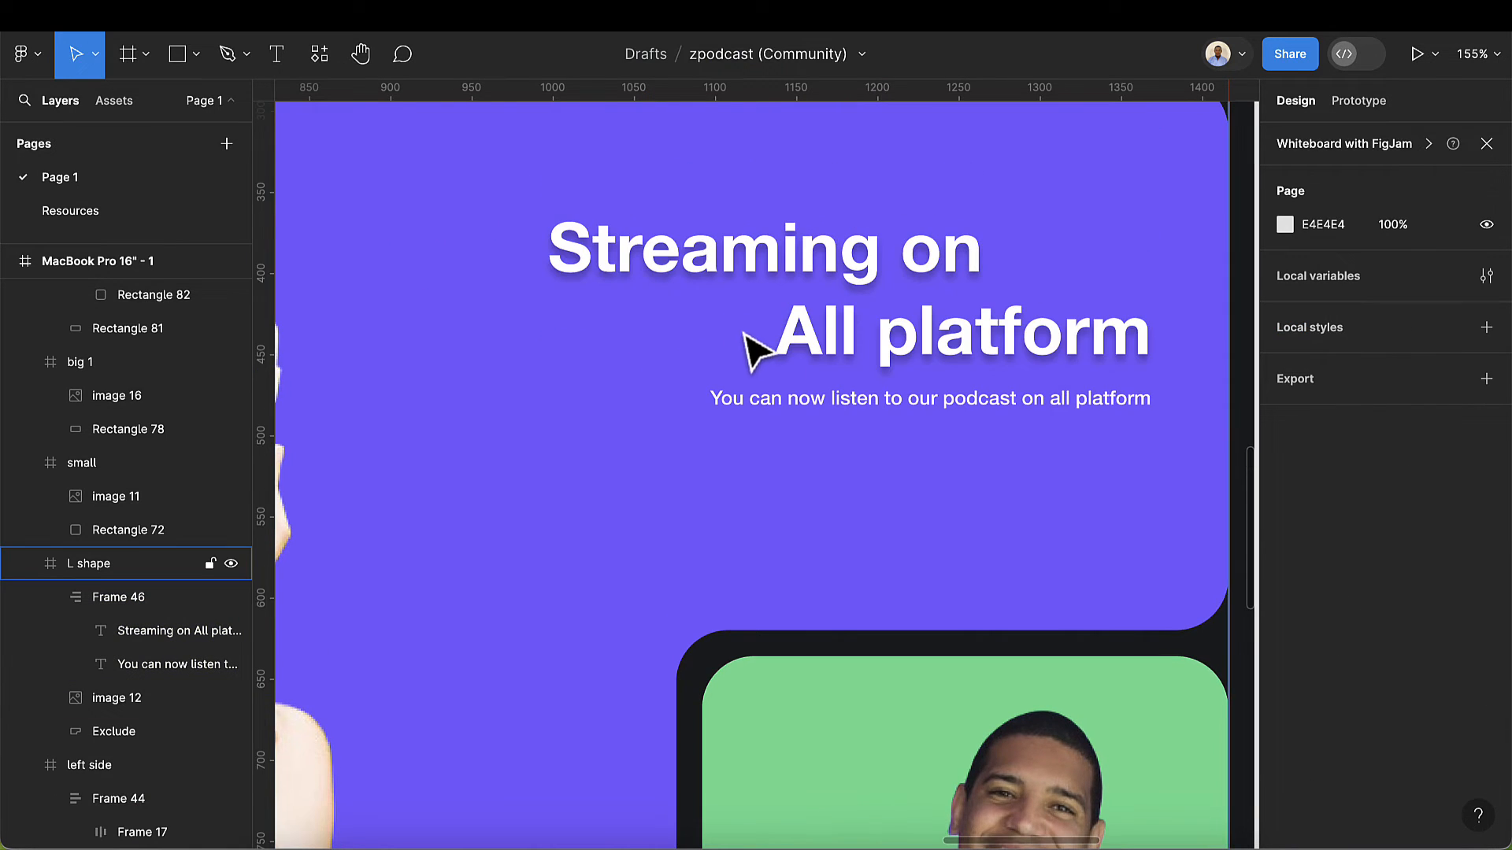
click(892, 338)
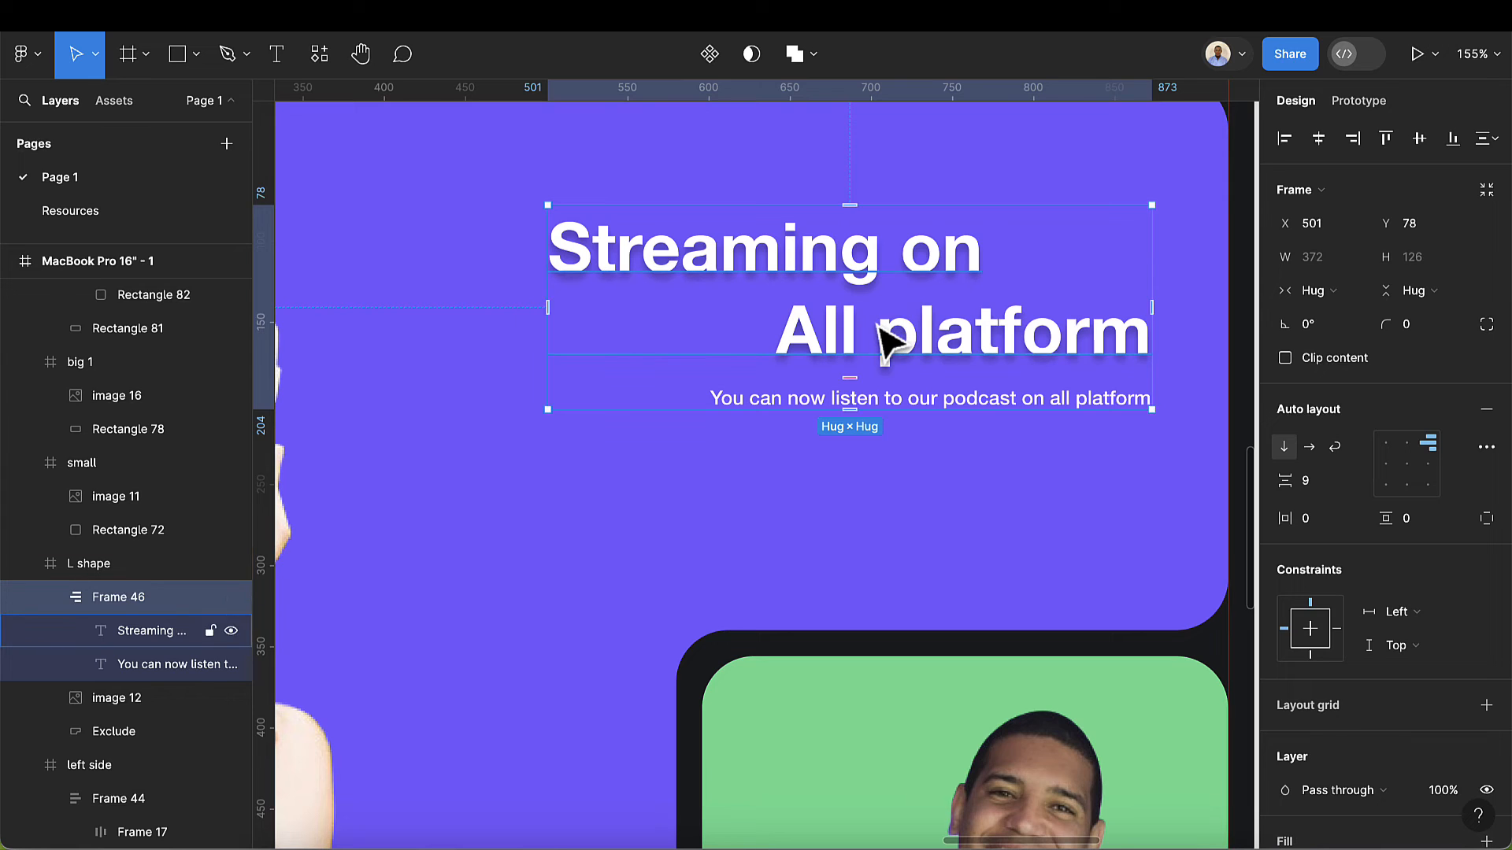
key(ctrl+v)
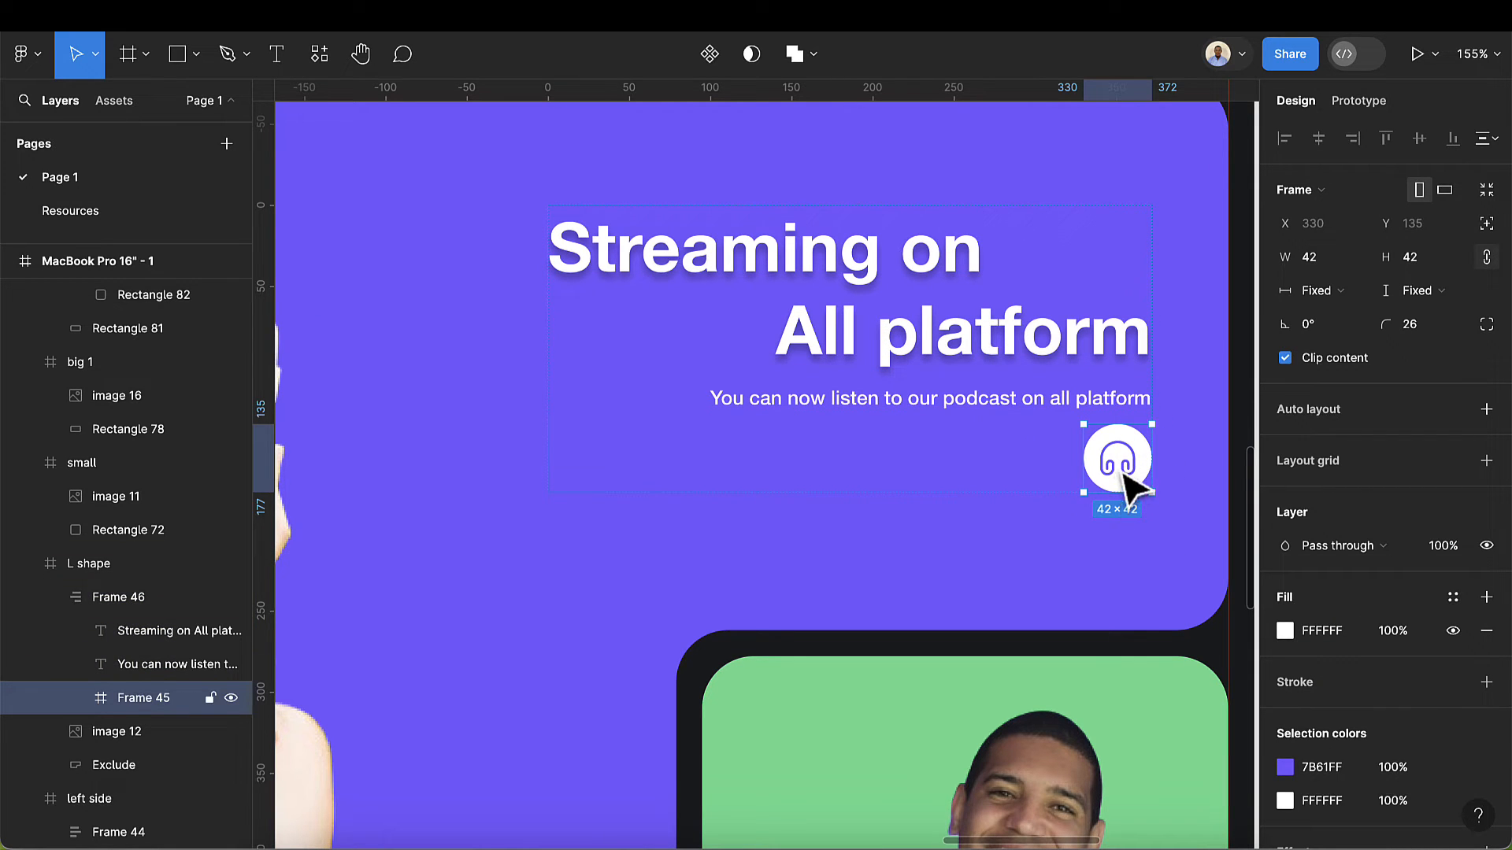
click(1488, 224)
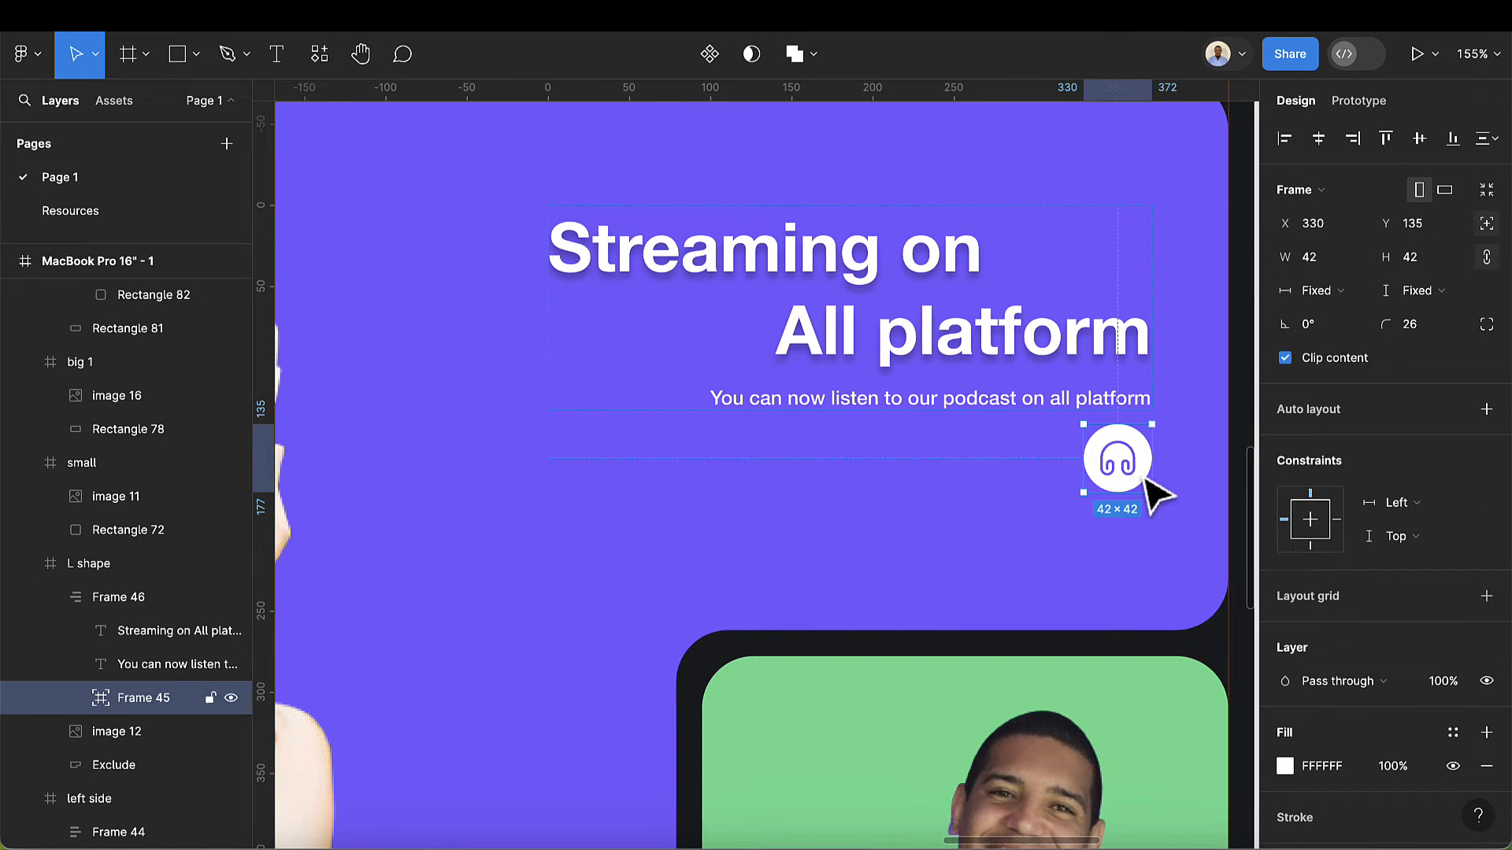
drag(1123, 468, 741, 361)
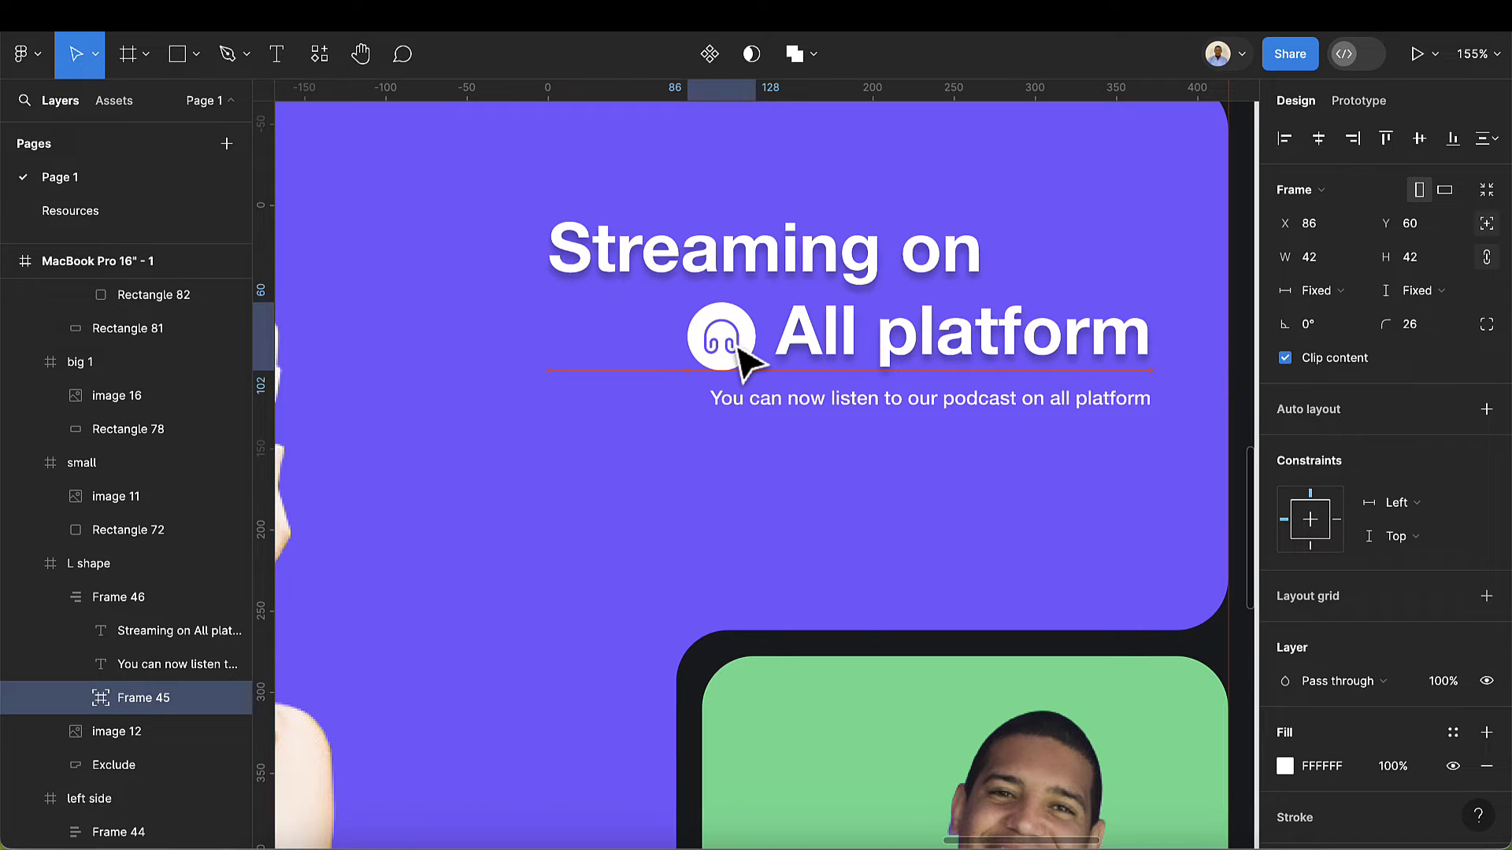
- Shift the whole headline block down and left to X 446, Y 117 on the purple card
scroll(751, 376, down, 5)
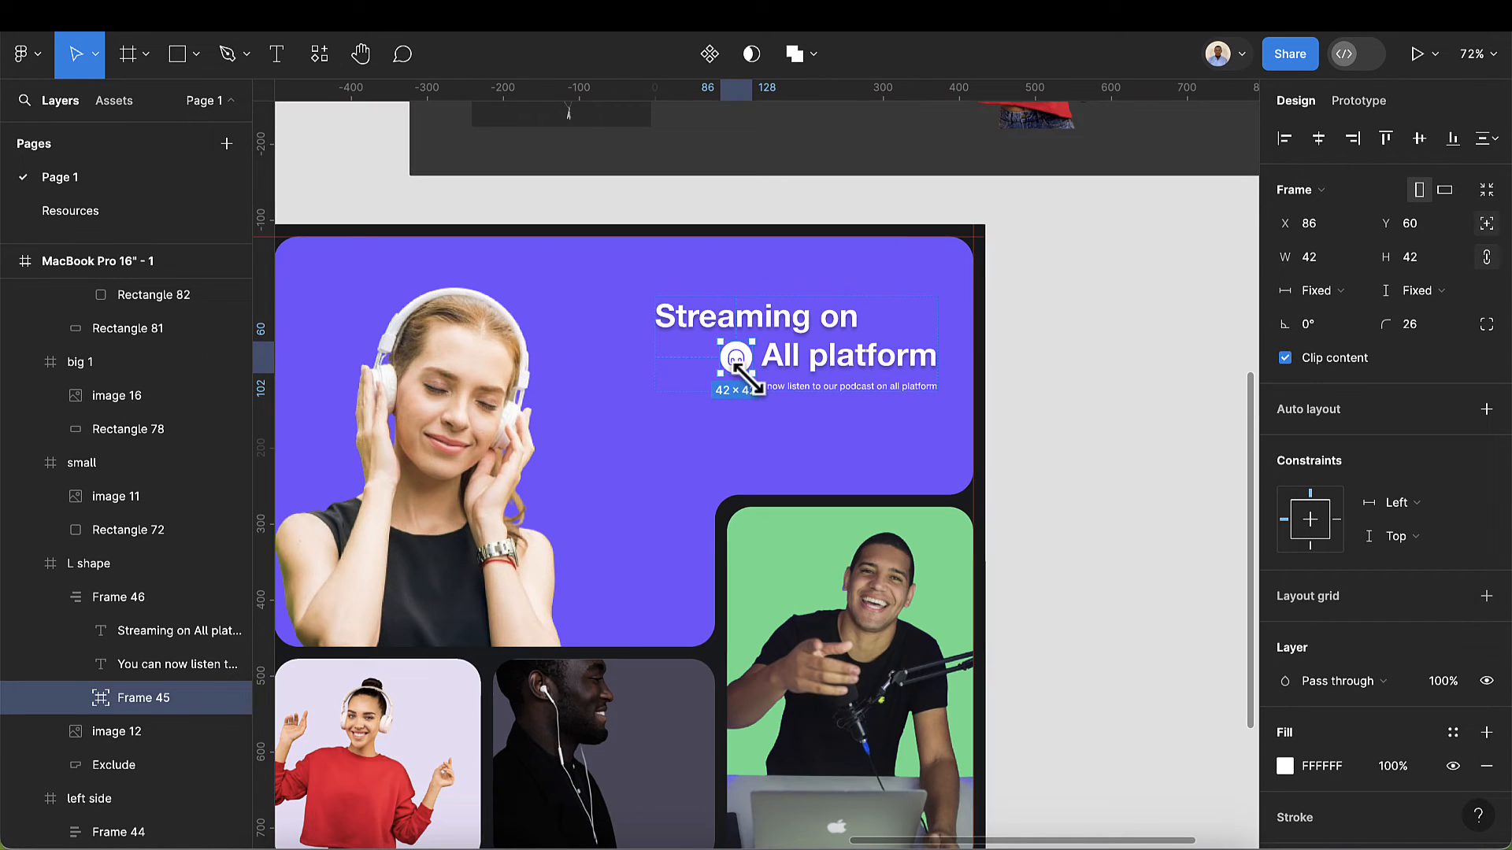
click(769, 430)
click(887, 370)
drag(874, 381, 830, 412)
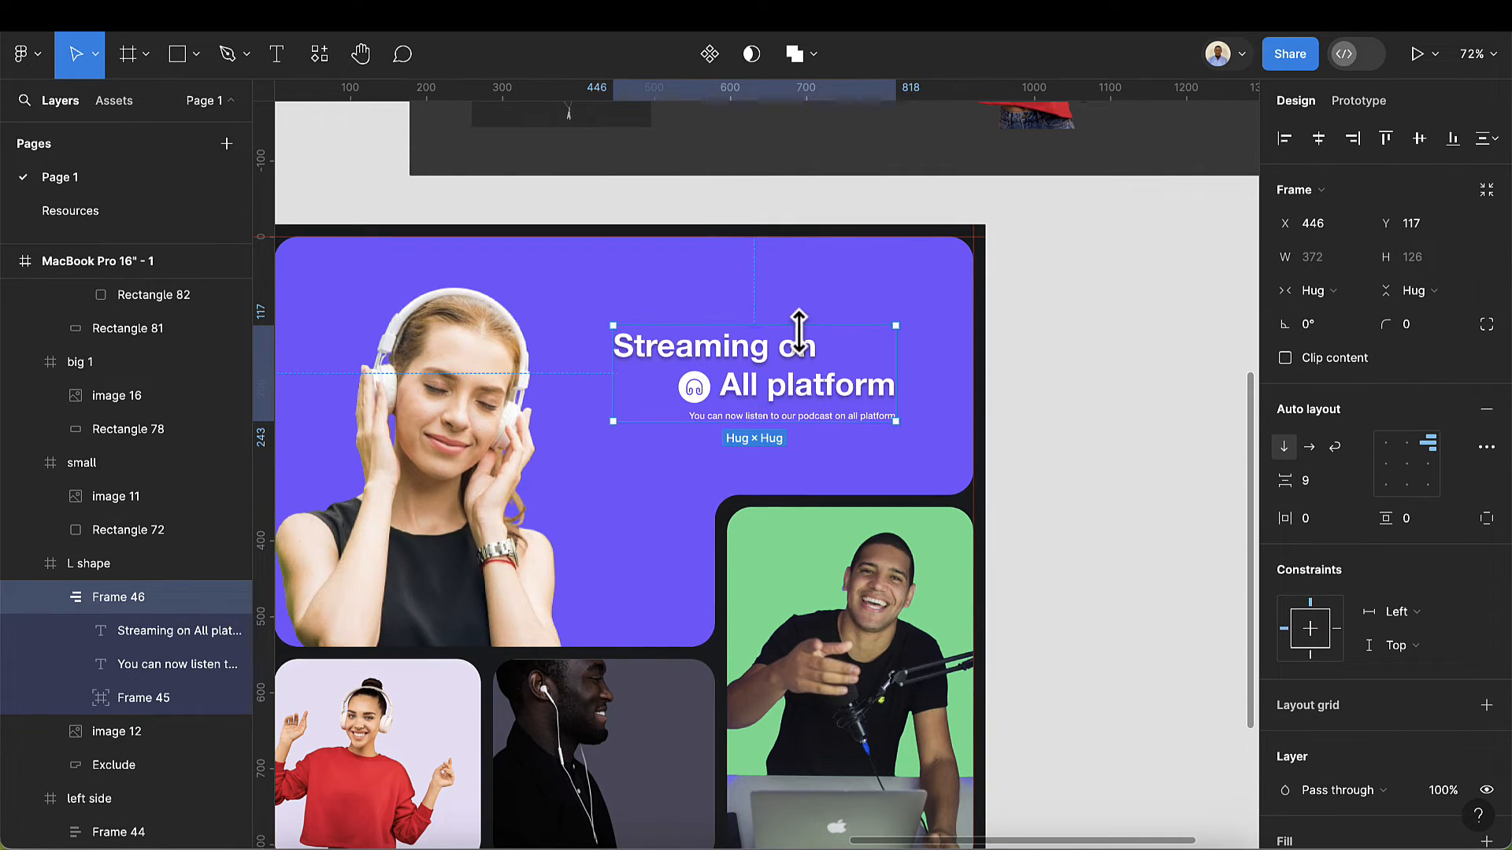
scroll(796, 337, up, 2)
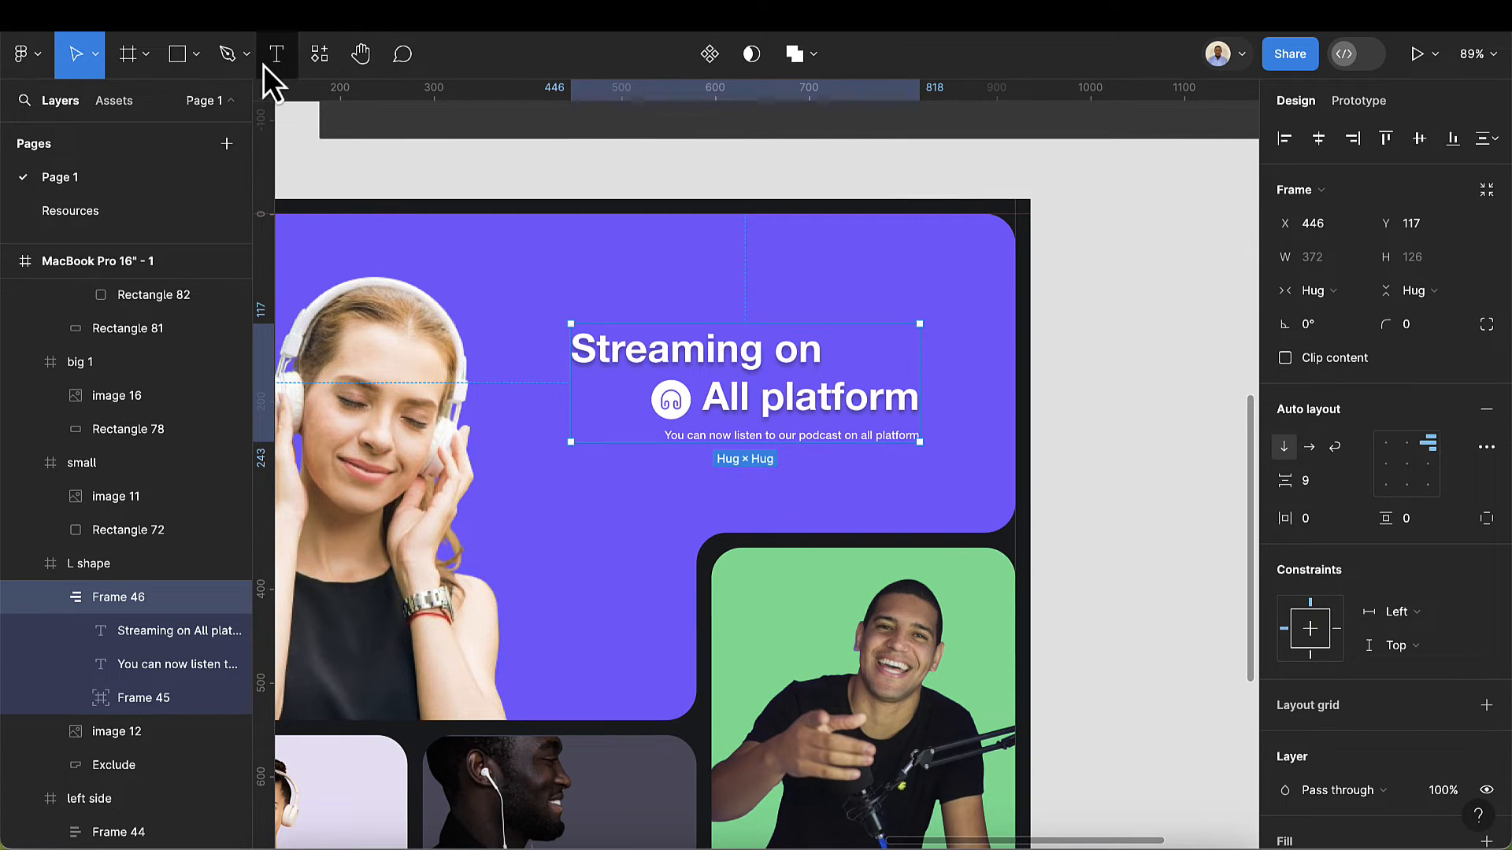
- Draw a three-point L-shaped corner bracket with the Pen tool at the headline's top-left
click(230, 56)
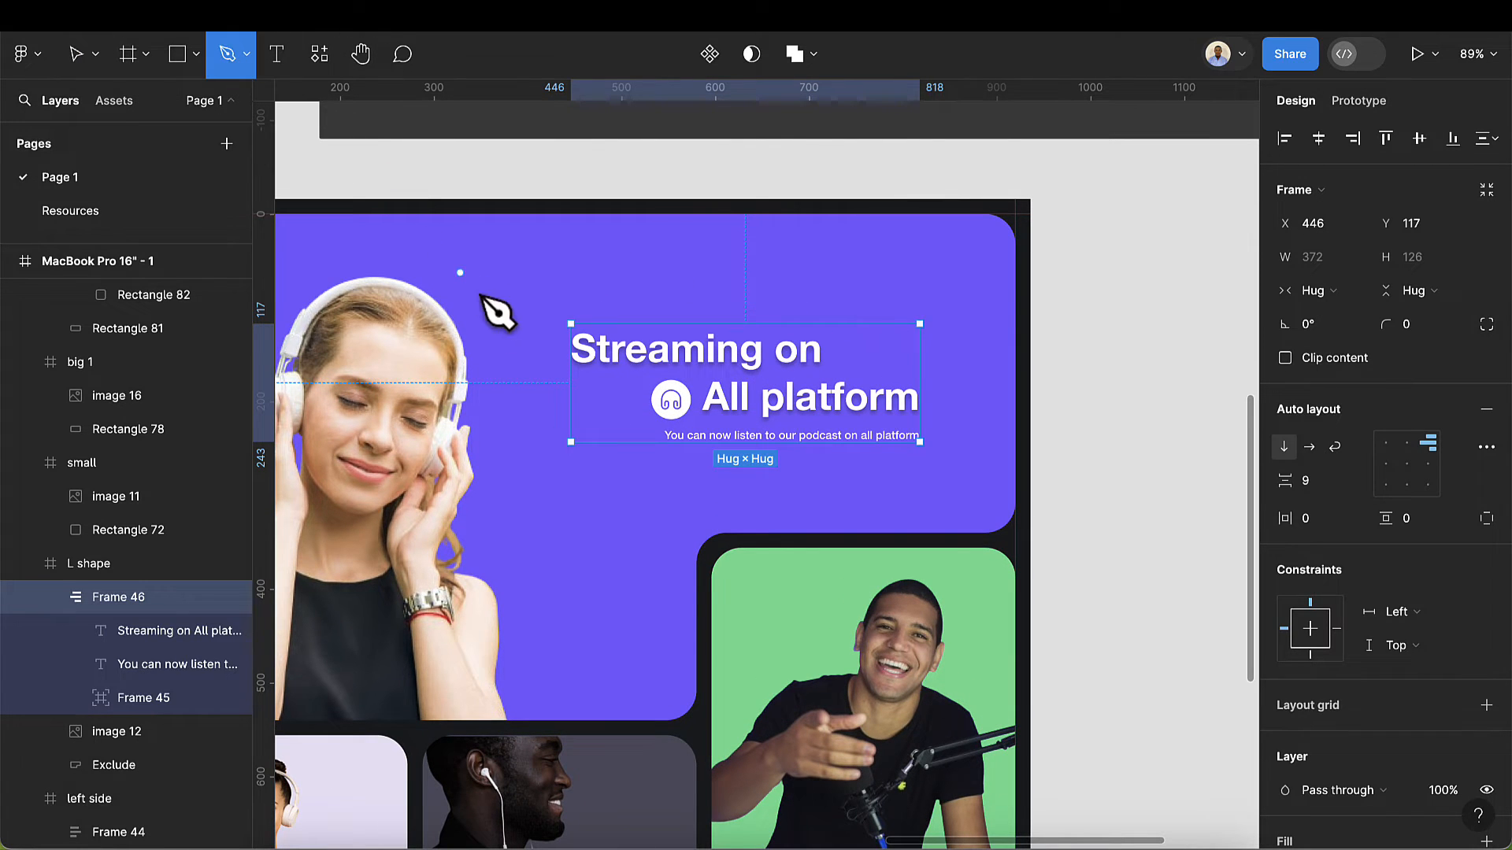
click(584, 301)
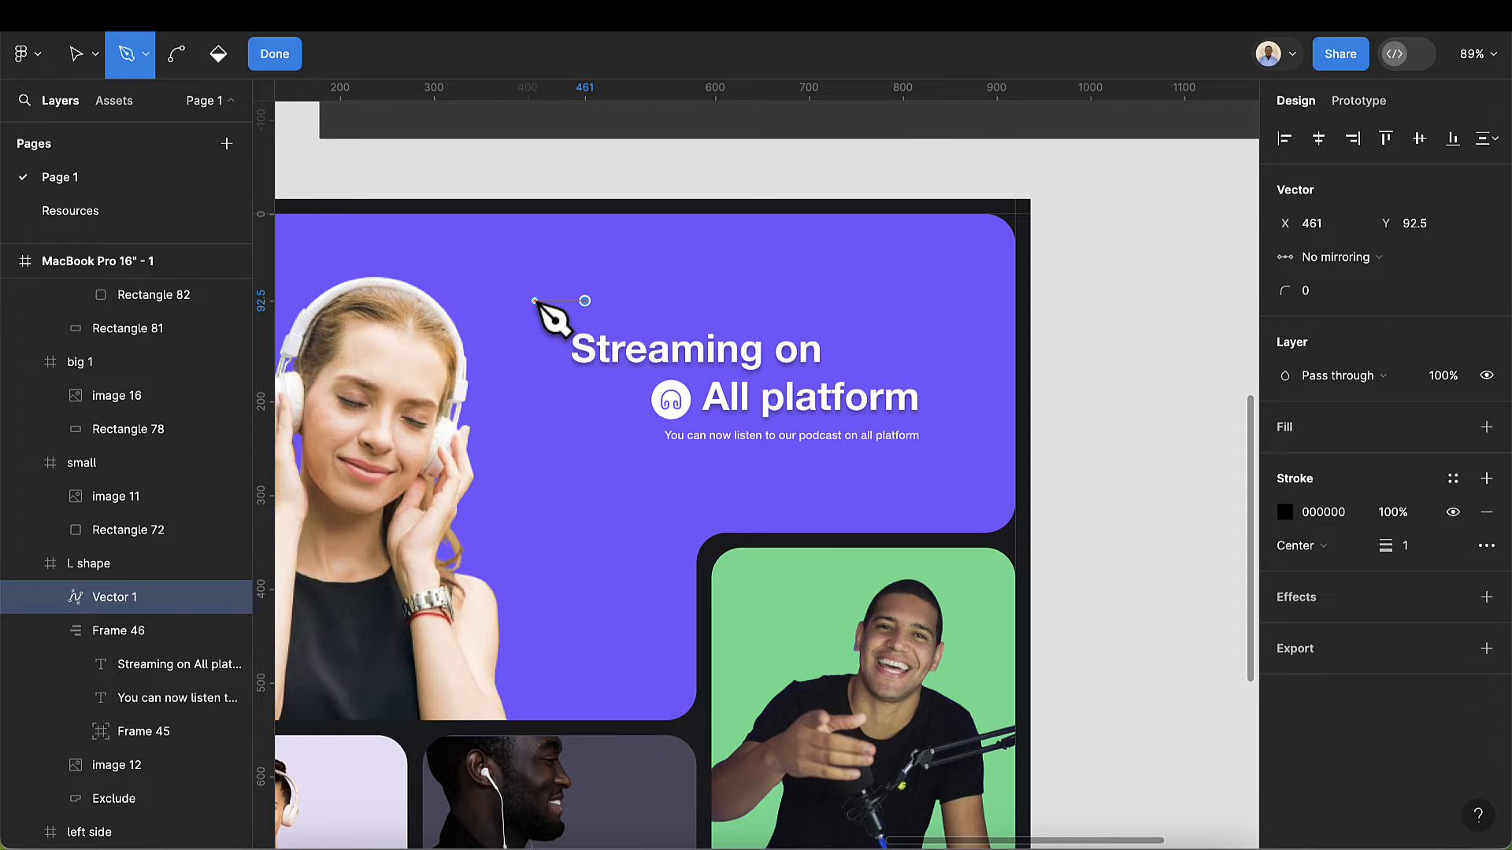
click(531, 301)
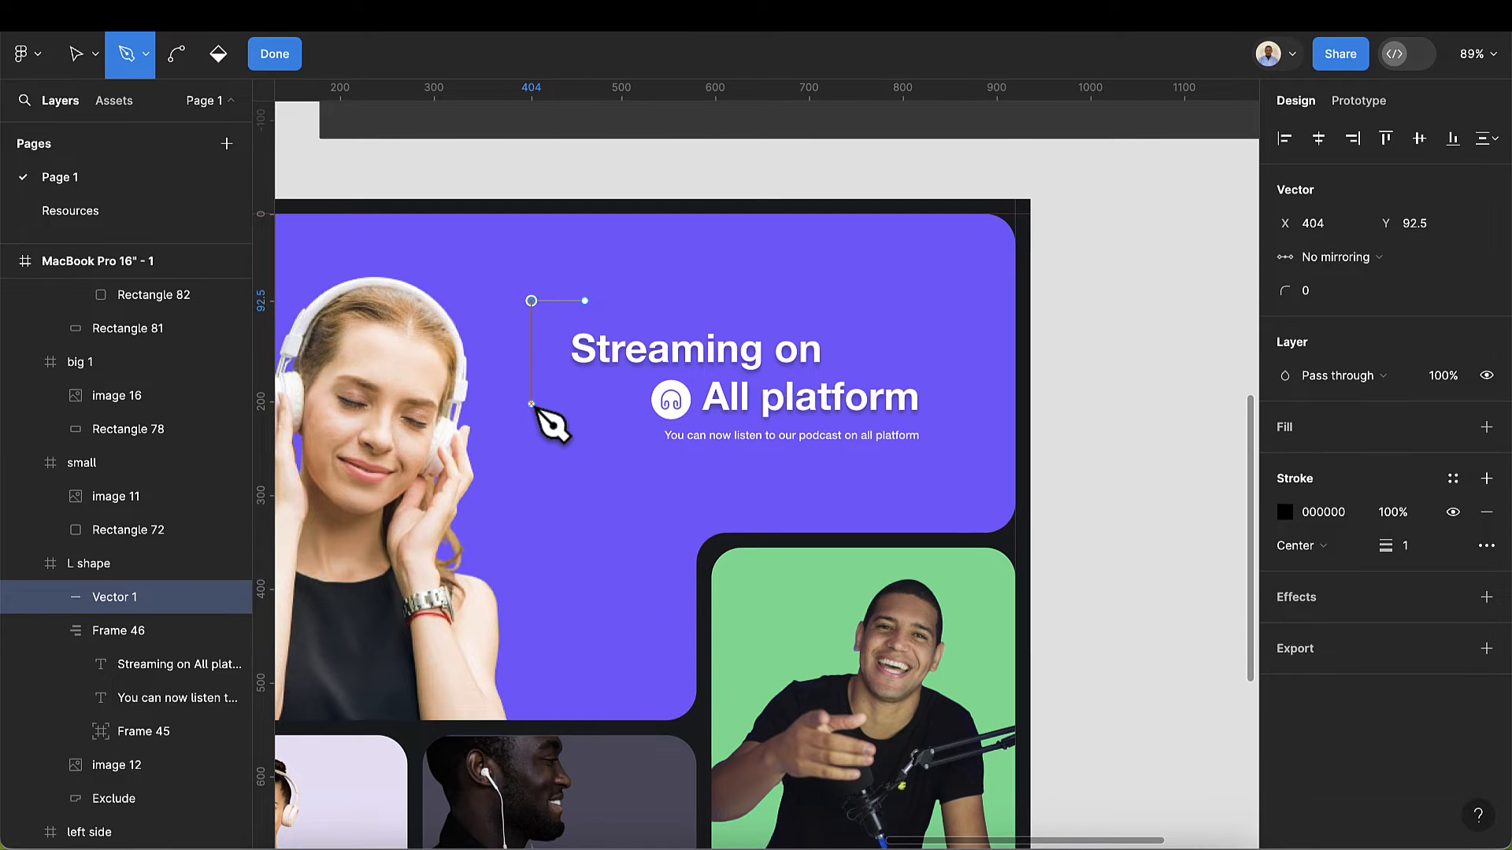
click(532, 404)
click(293, 55)
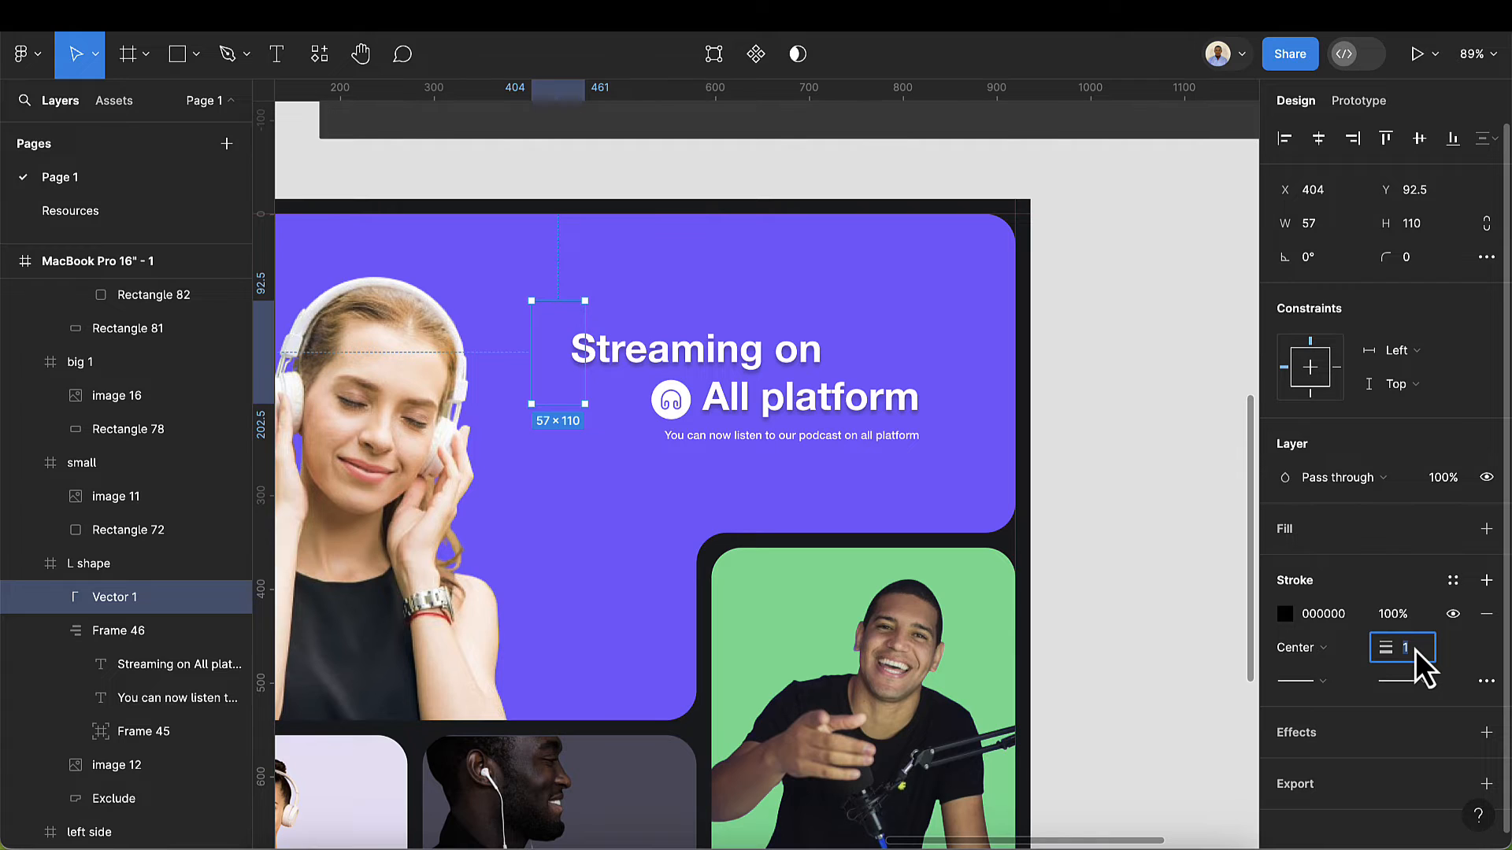
- Give the bracket a 2 px white FFFFFF stroke
text(2)
key(Return)
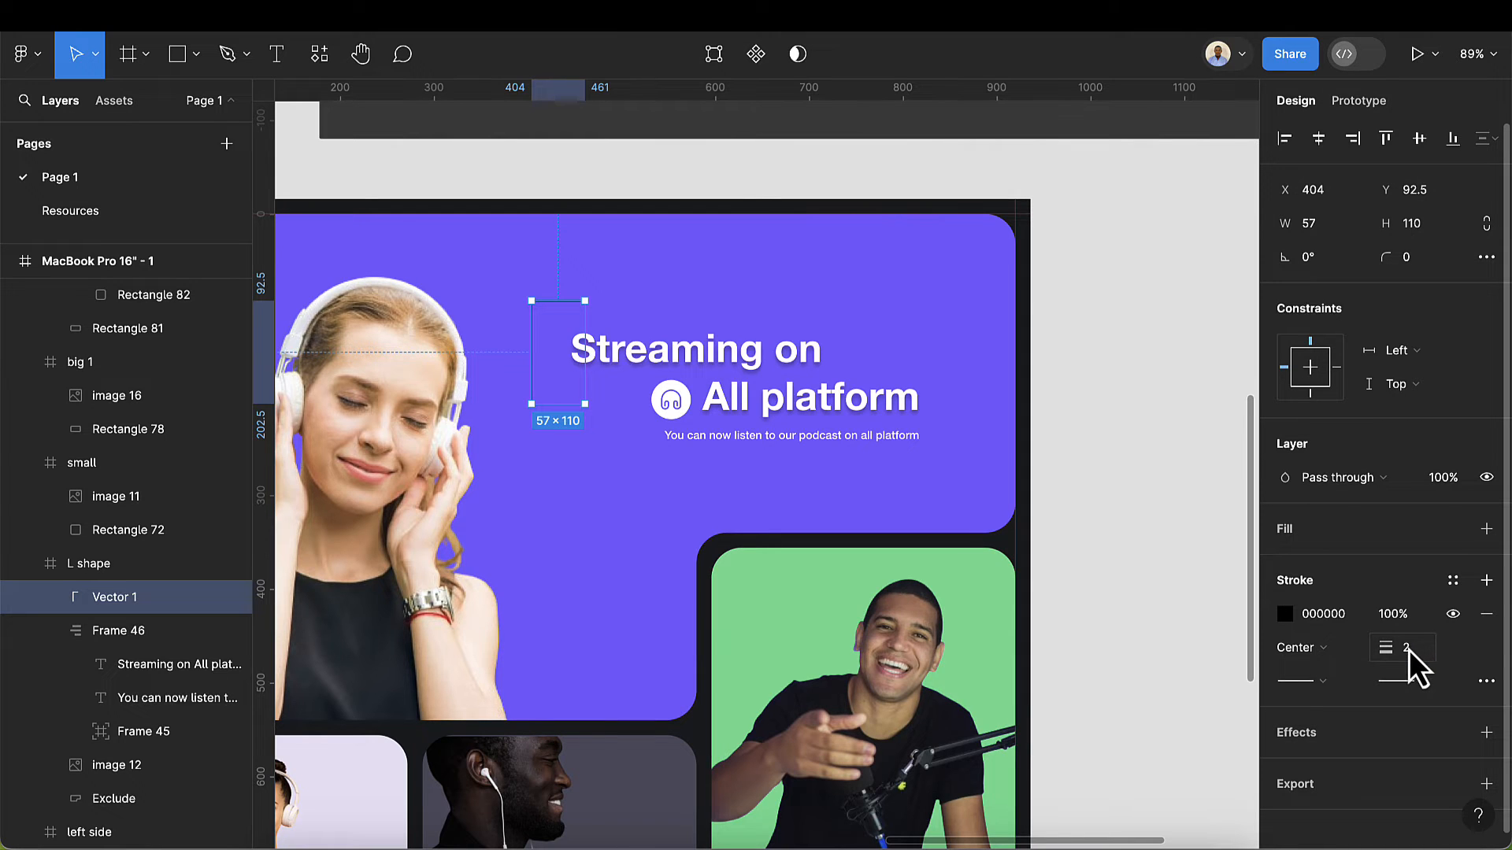
click(1288, 620)
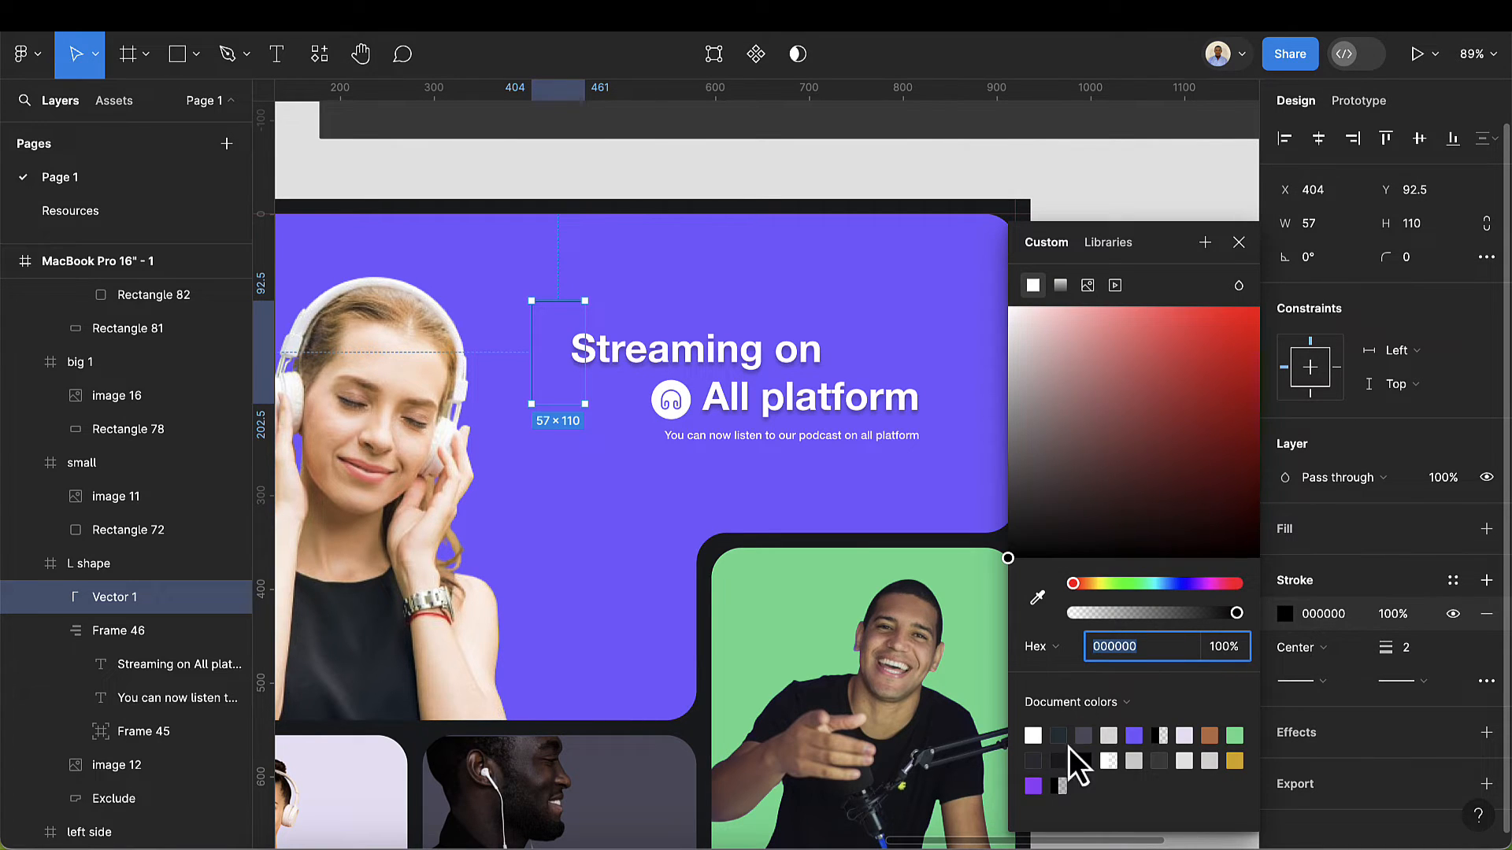
click(1033, 735)
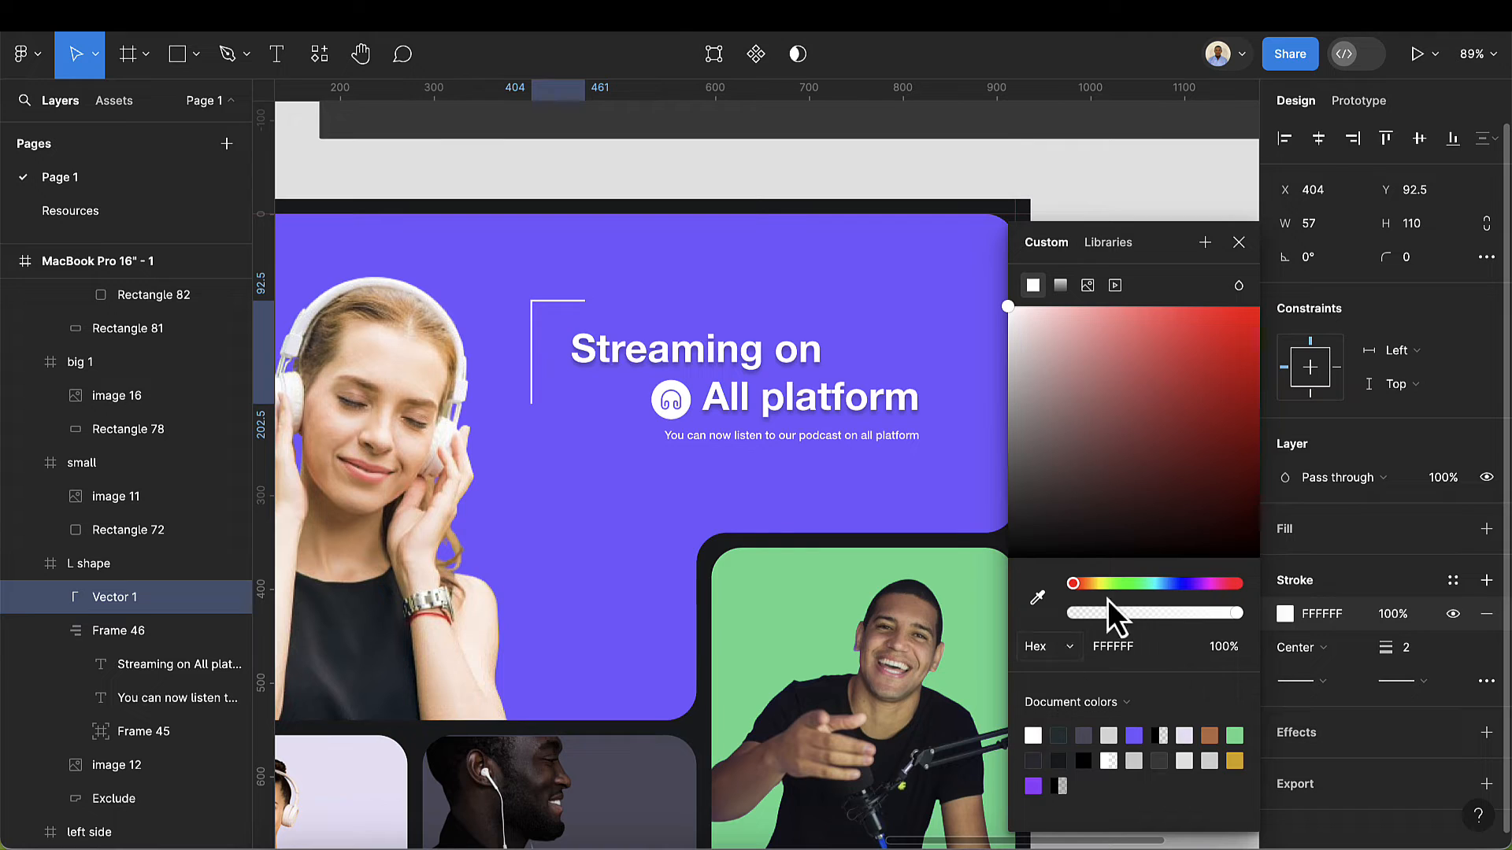
click(1239, 243)
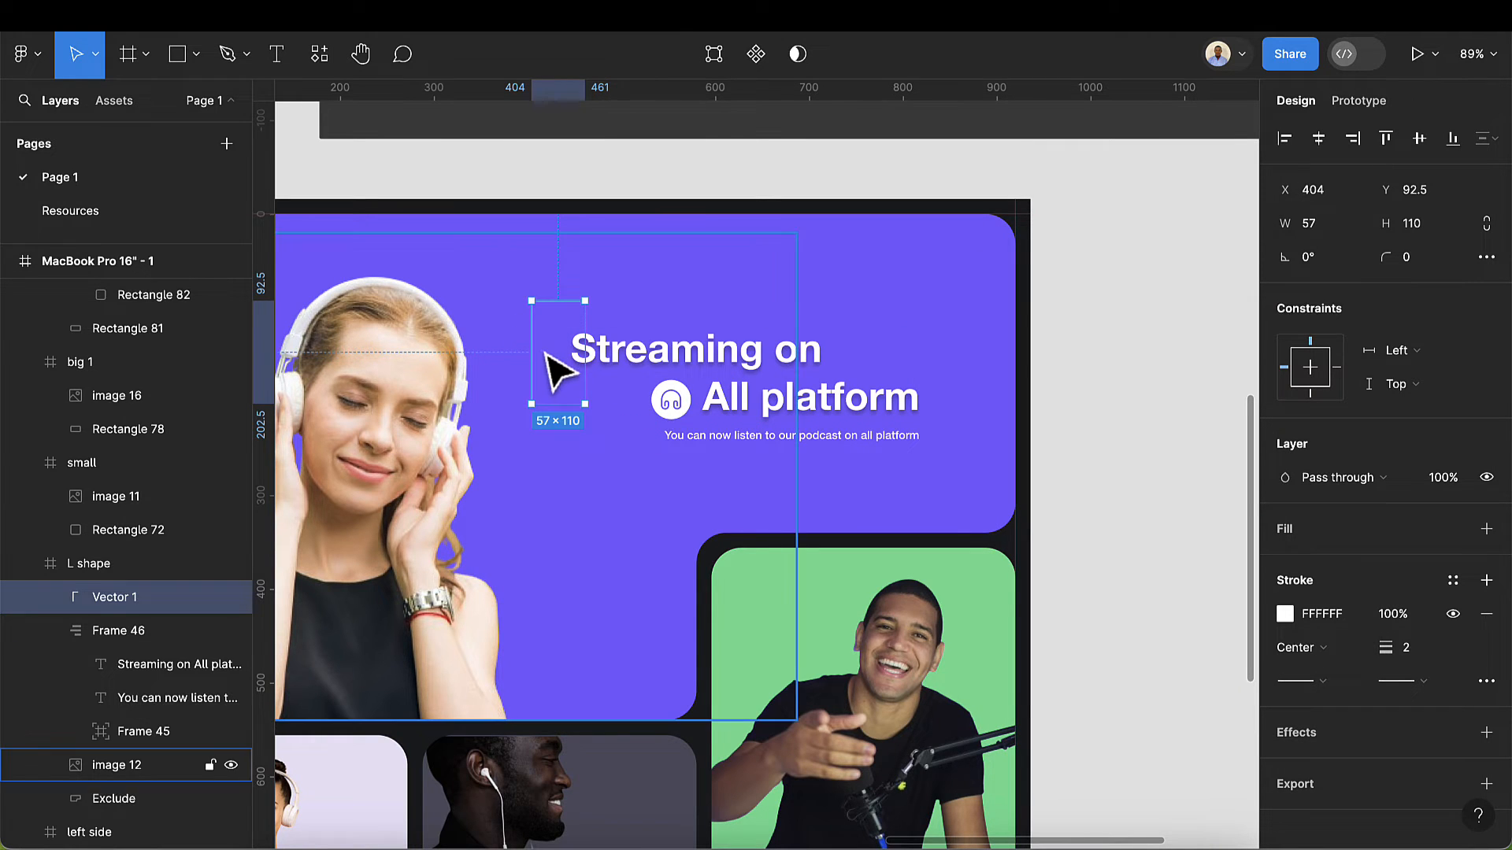
- Resize the corner bracket to 50 wide by 100 tall and nudge it into place
drag(545, 352, 562, 354)
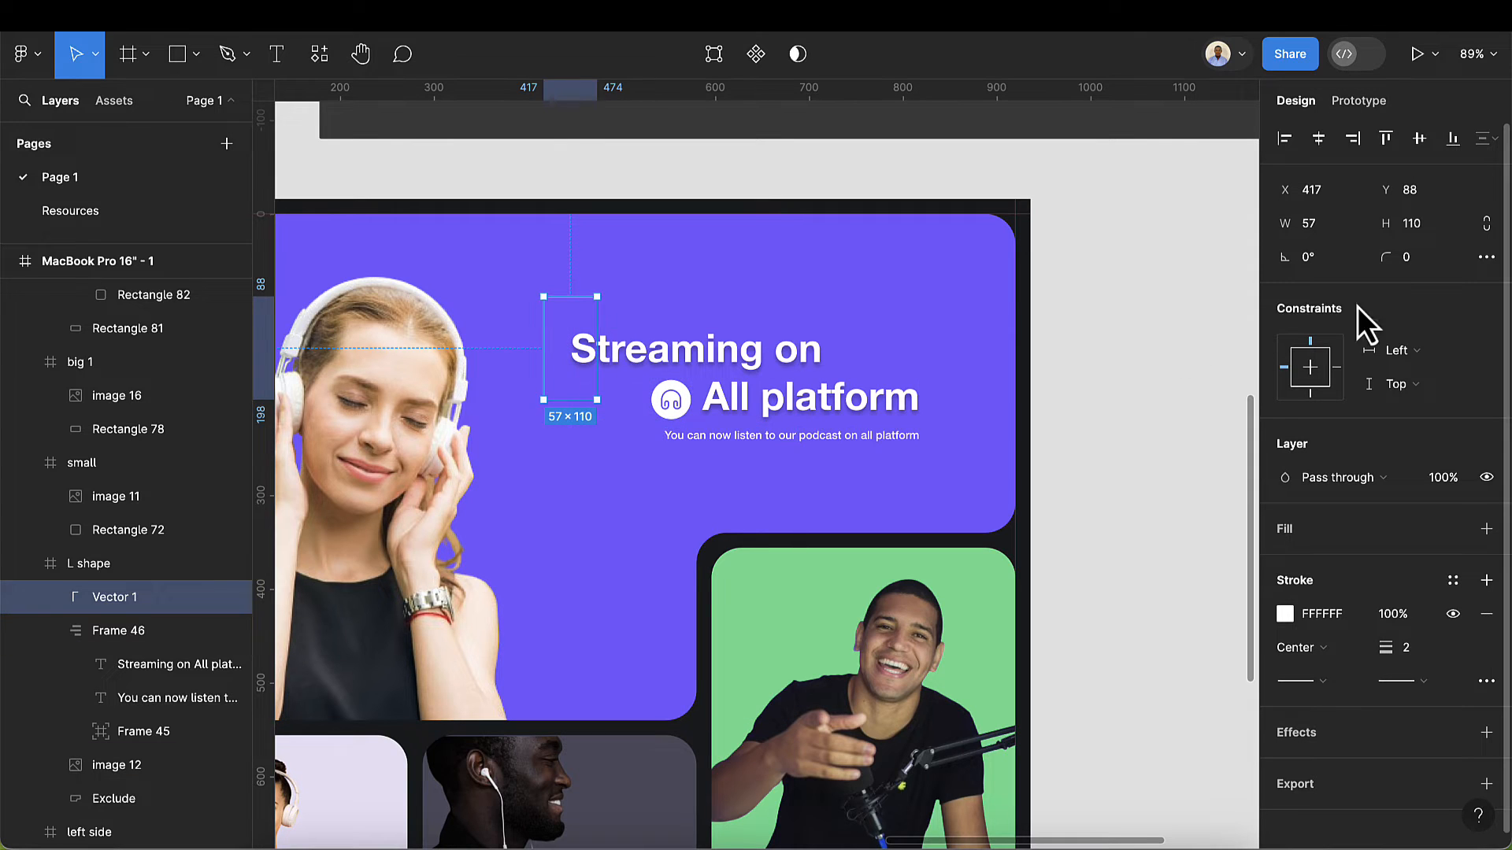
click(1446, 226)
key(Down)
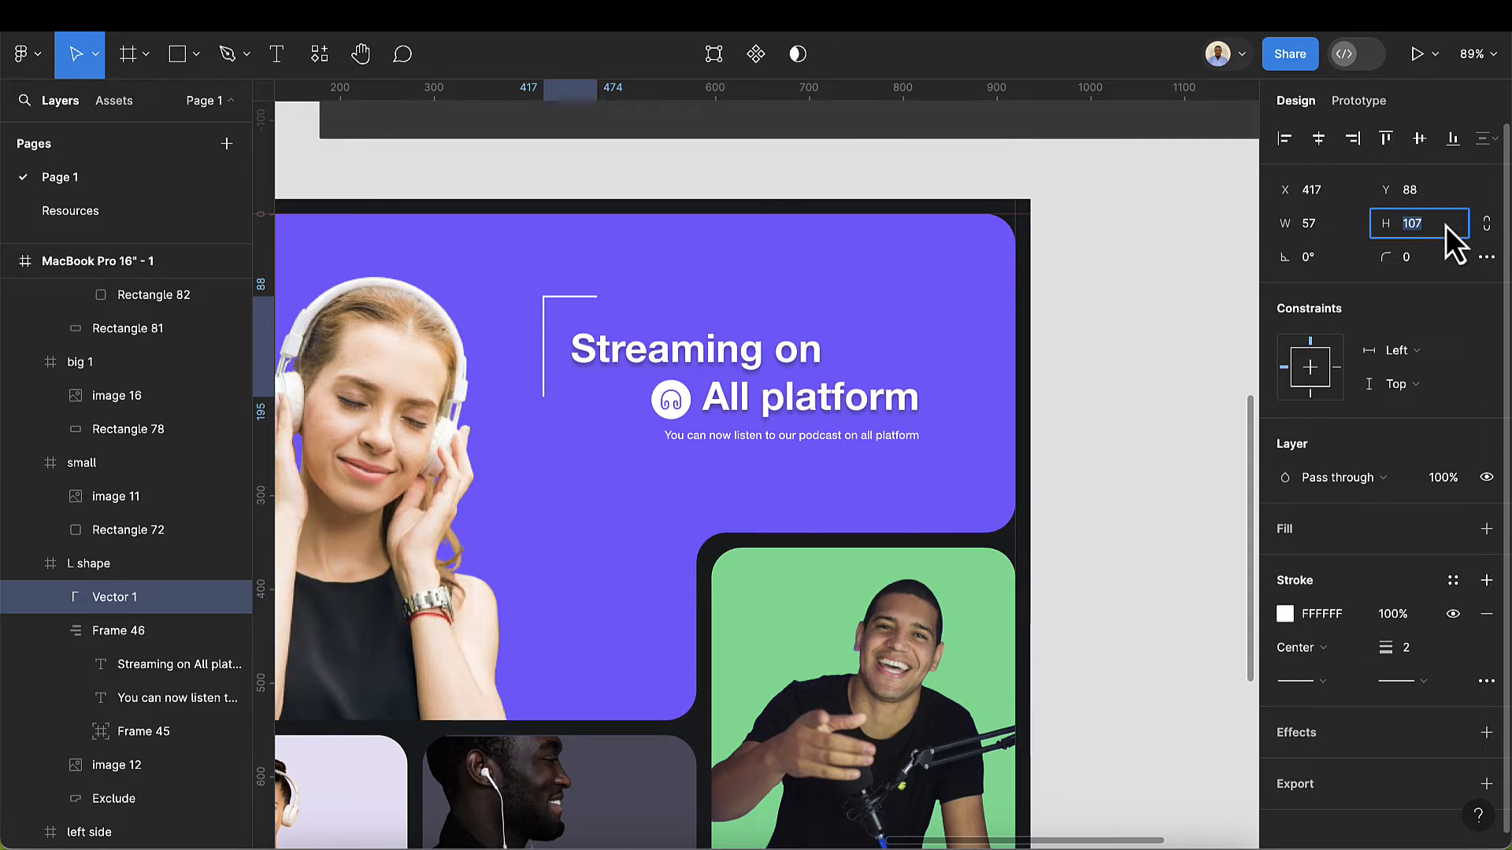
key(Down)
key(Down)
key(Down)
key(Down)
key(Down)
key(Down)
click(1310, 228)
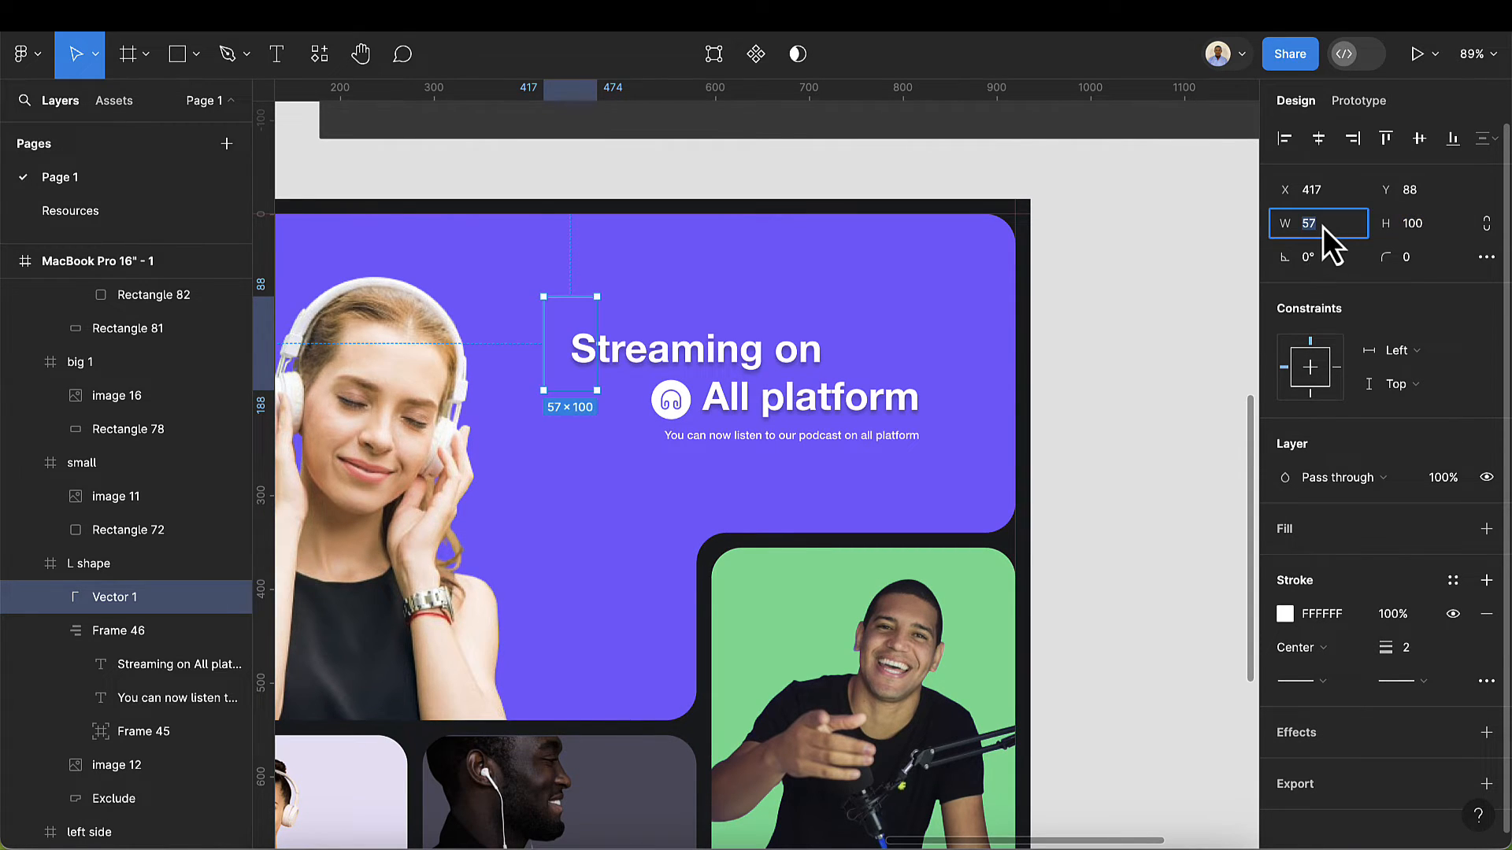
key(Down)
key(Down)
key(Down)
key(Down)
key(Down)
key(Down)
key(Down)
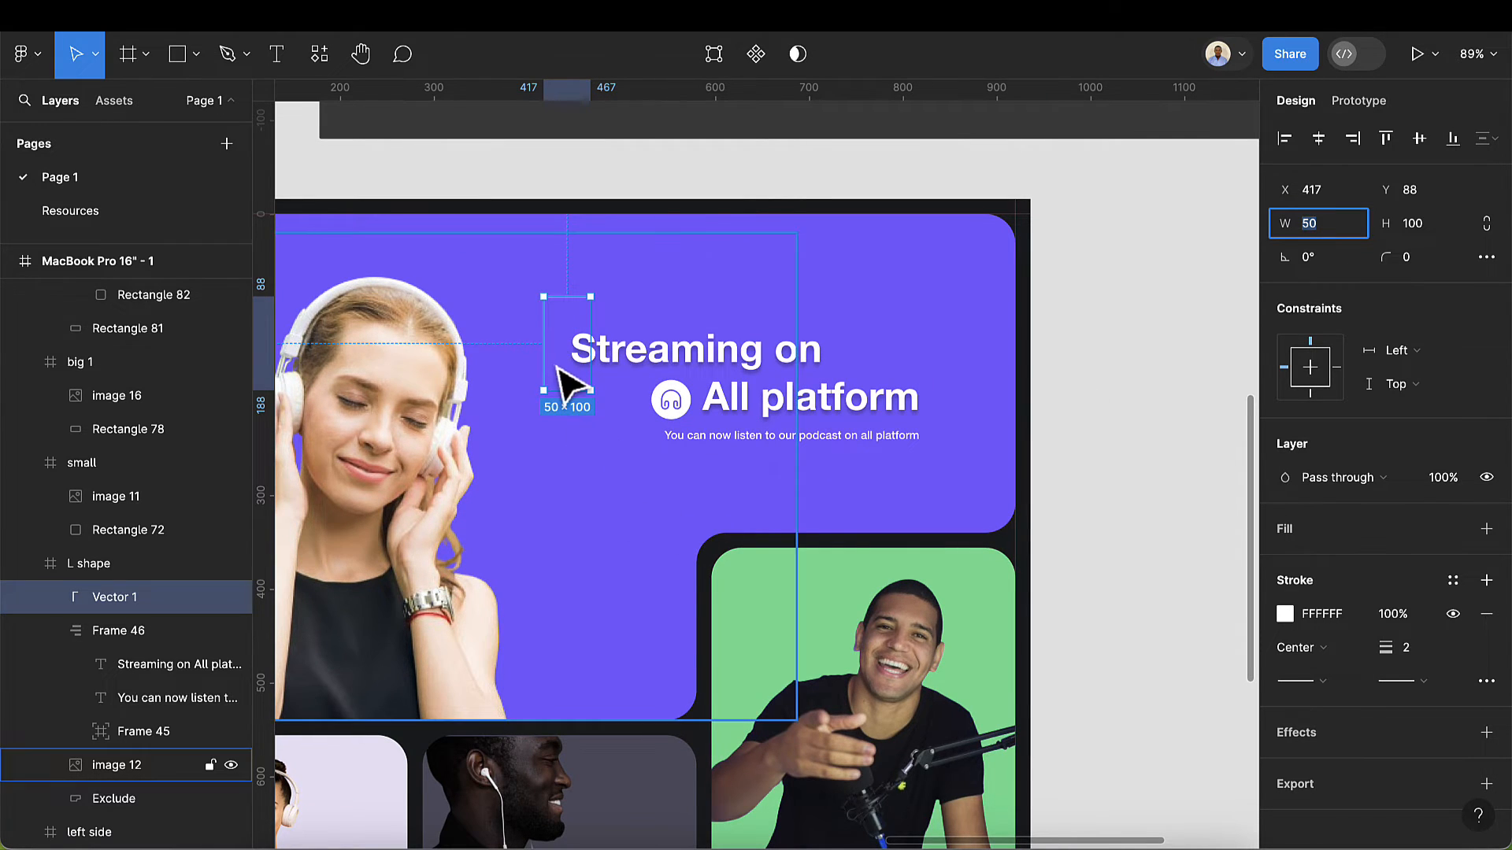
drag(567, 381, 963, 488)
- Duplicate the bracket, rotate the copy 180°, and place it at the headline's lower right
key(ctrl+d)
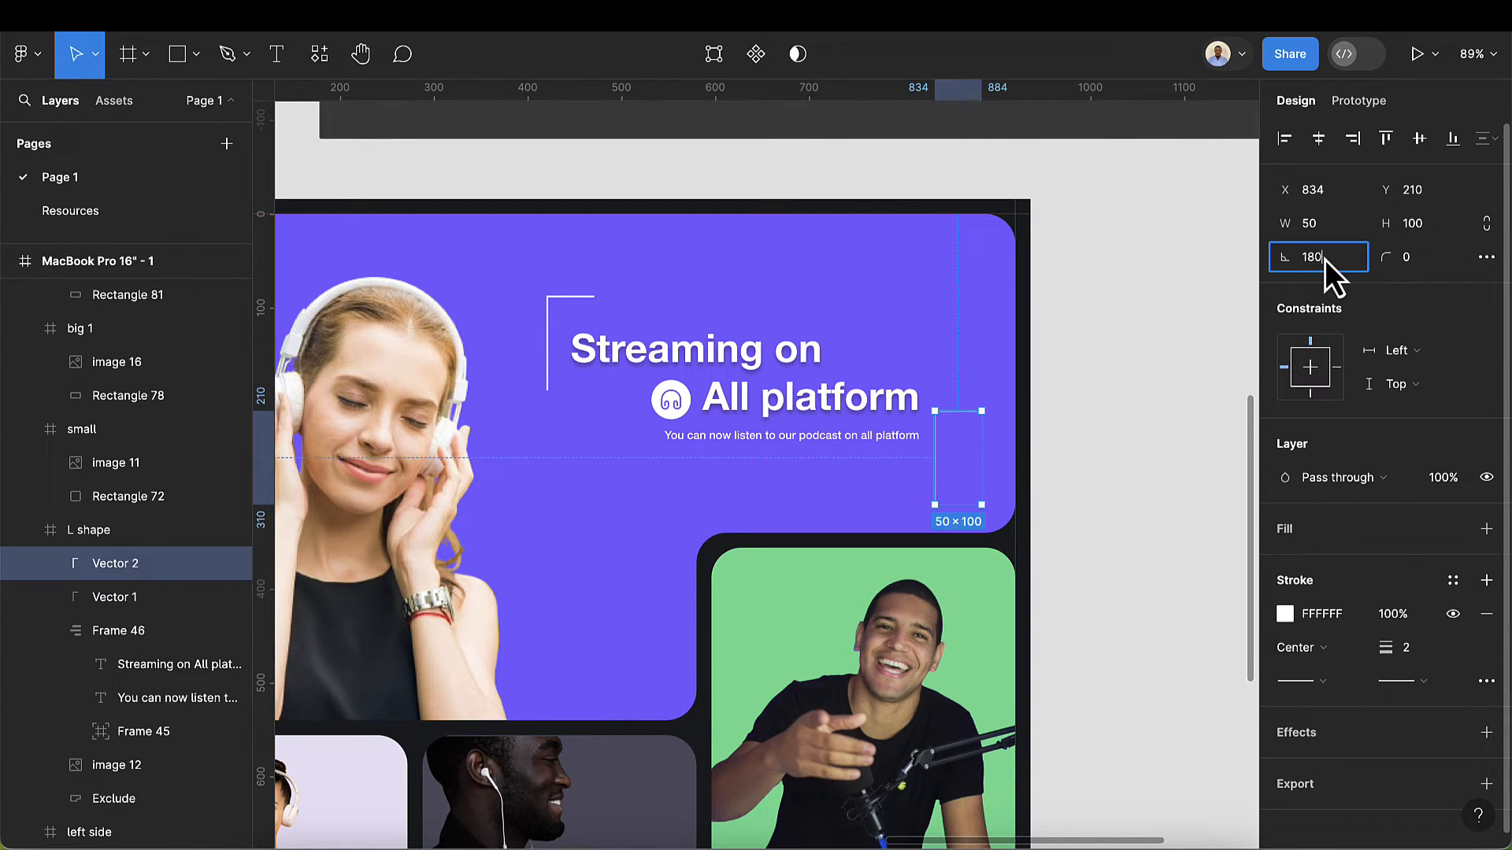
key(Return)
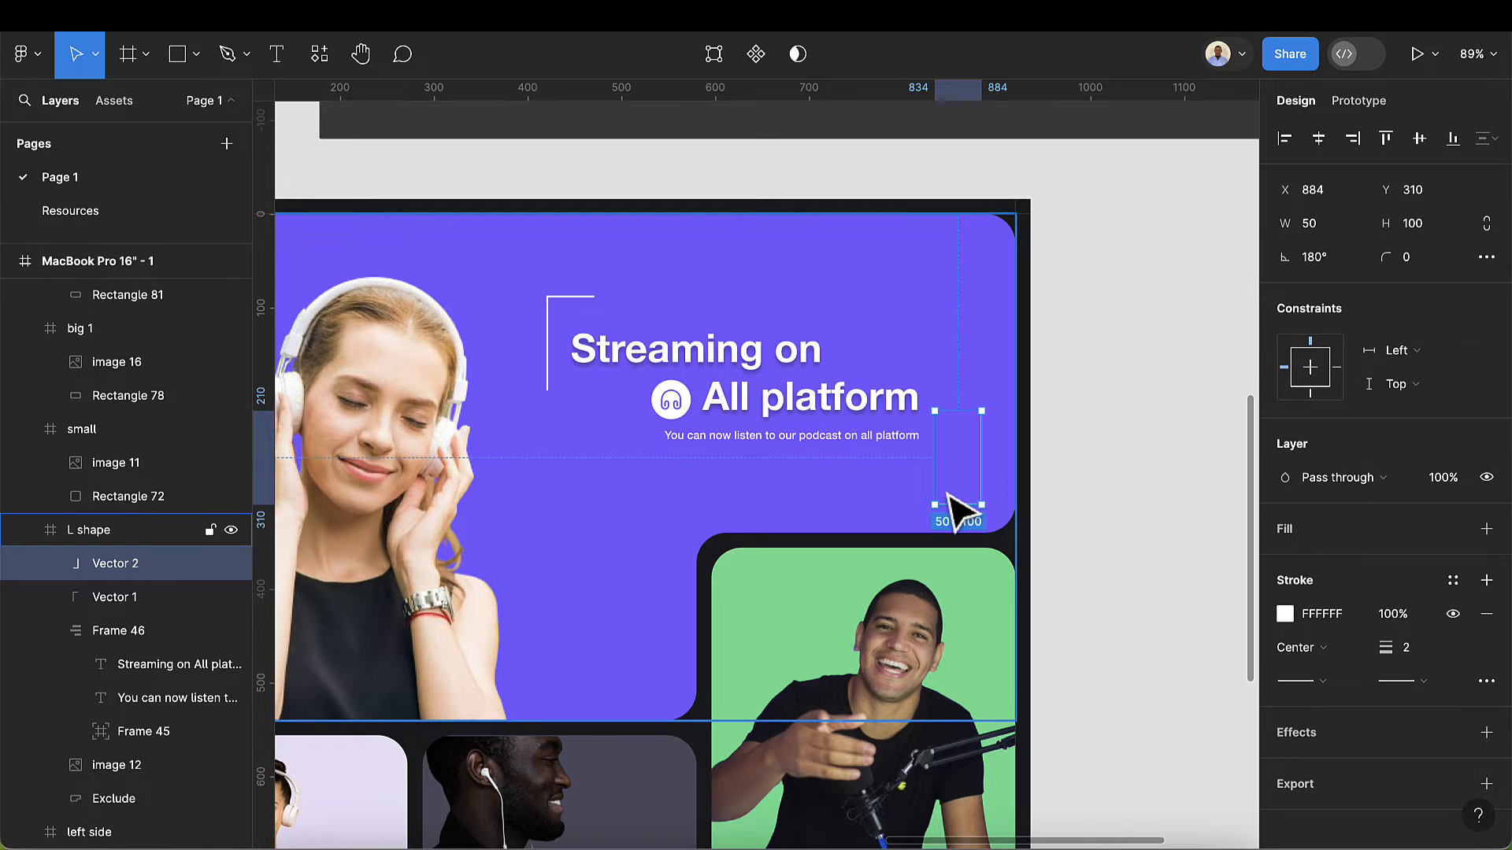
drag(967, 496, 930, 459)
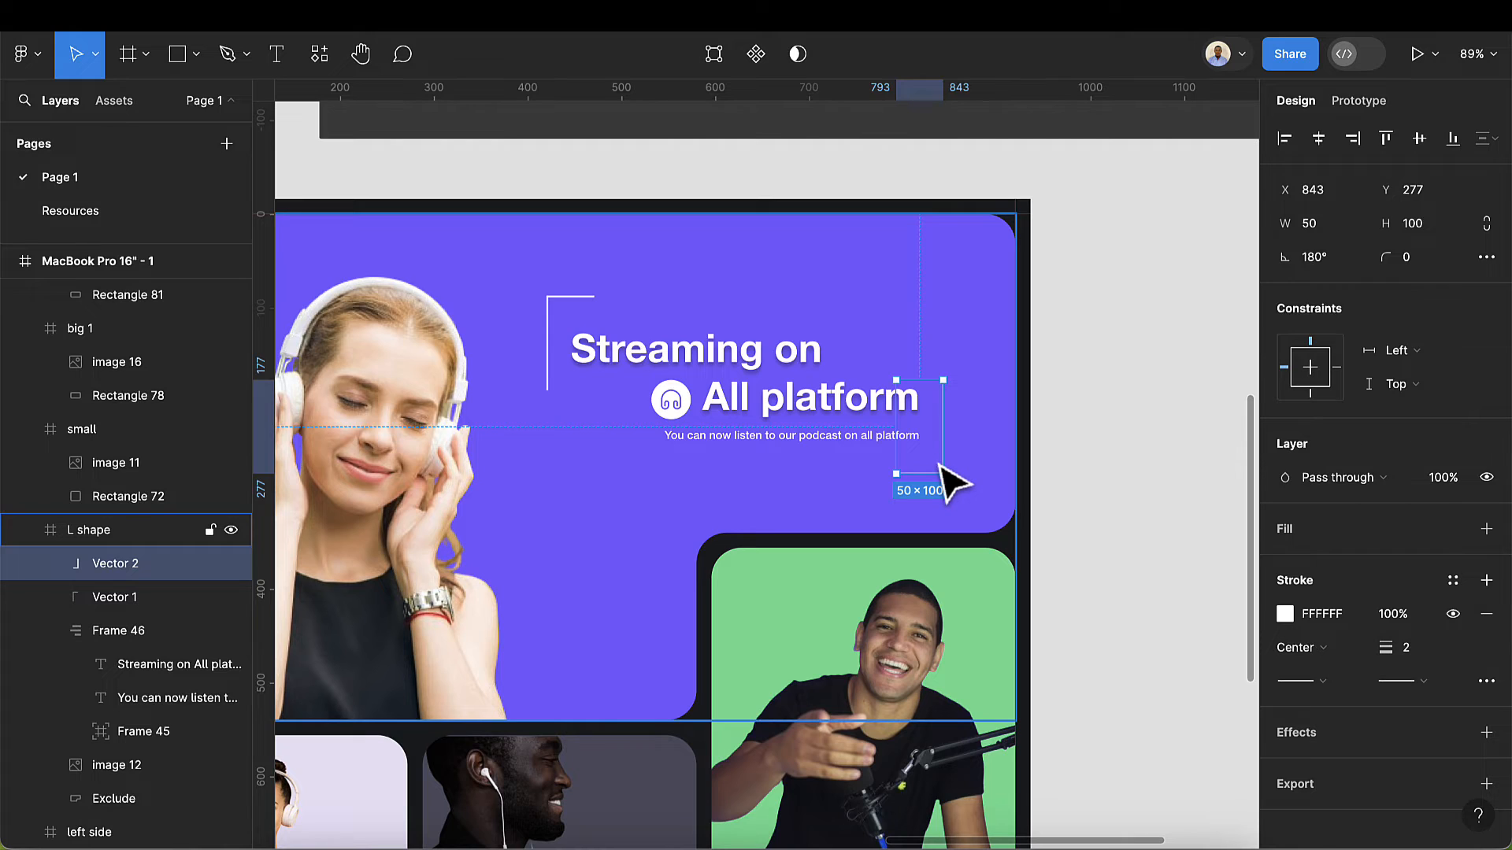
- Select the headline block and the first bracket and distribute their horizontal spacing
shift+click(783, 404)
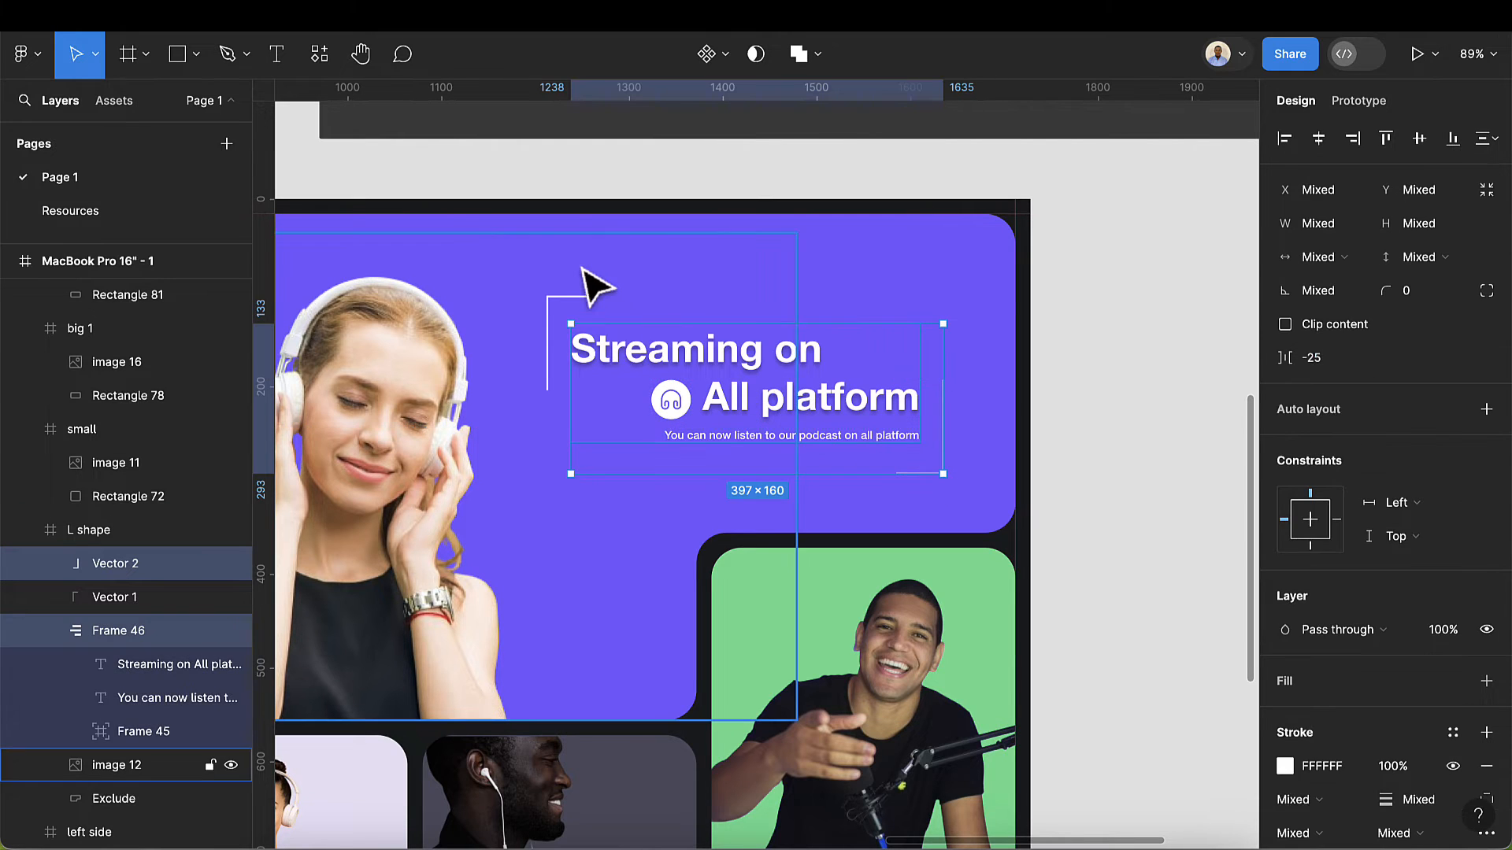
shift+click(549, 311)
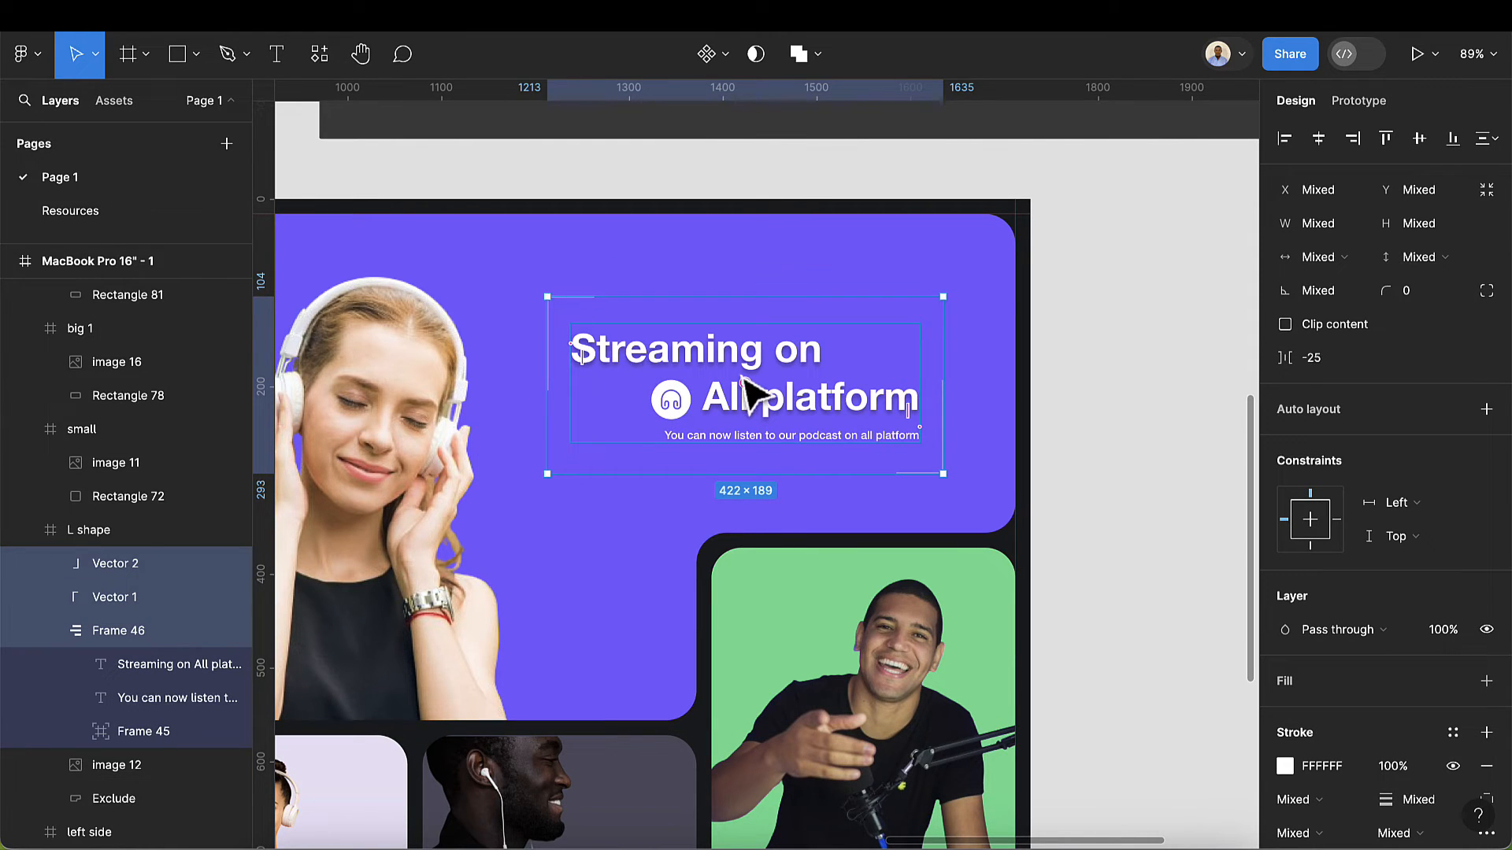
click(1490, 140)
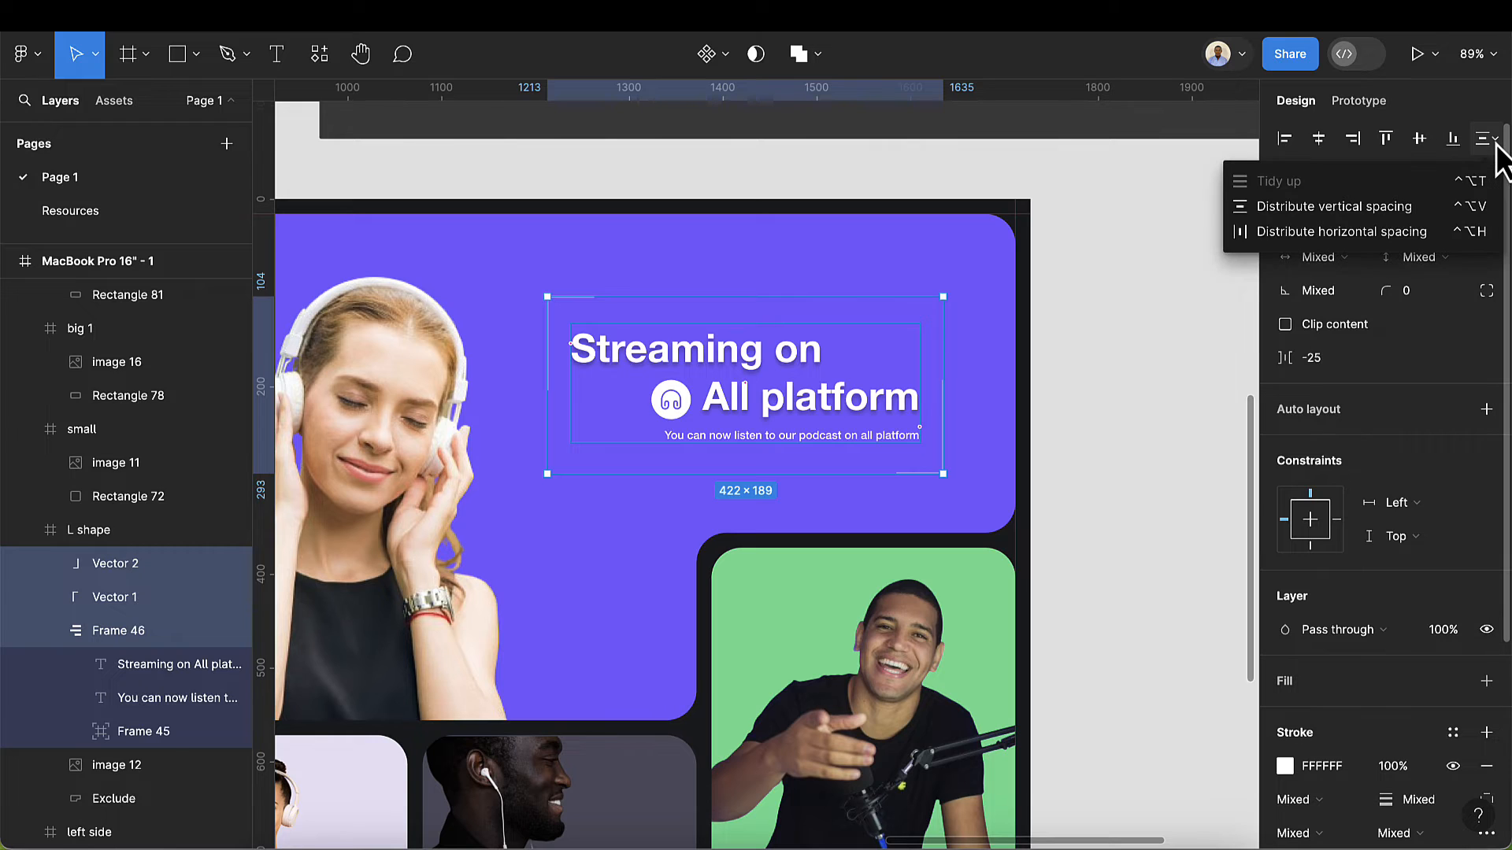
click(1334, 231)
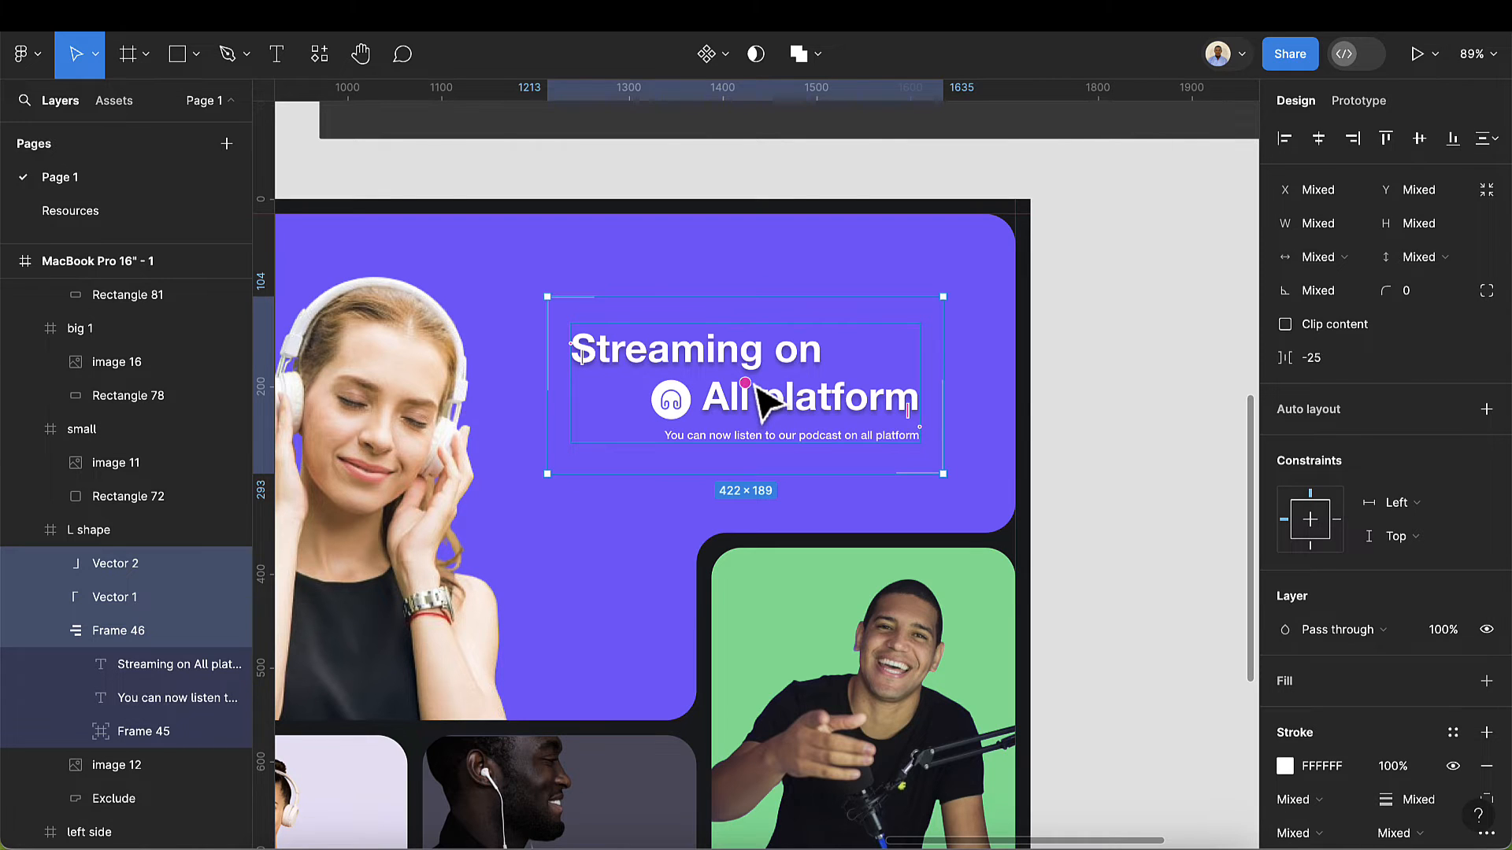
- Group both brackets with the headline block and name the group 'item'
key(ctrl+g)
double_click(126, 564)
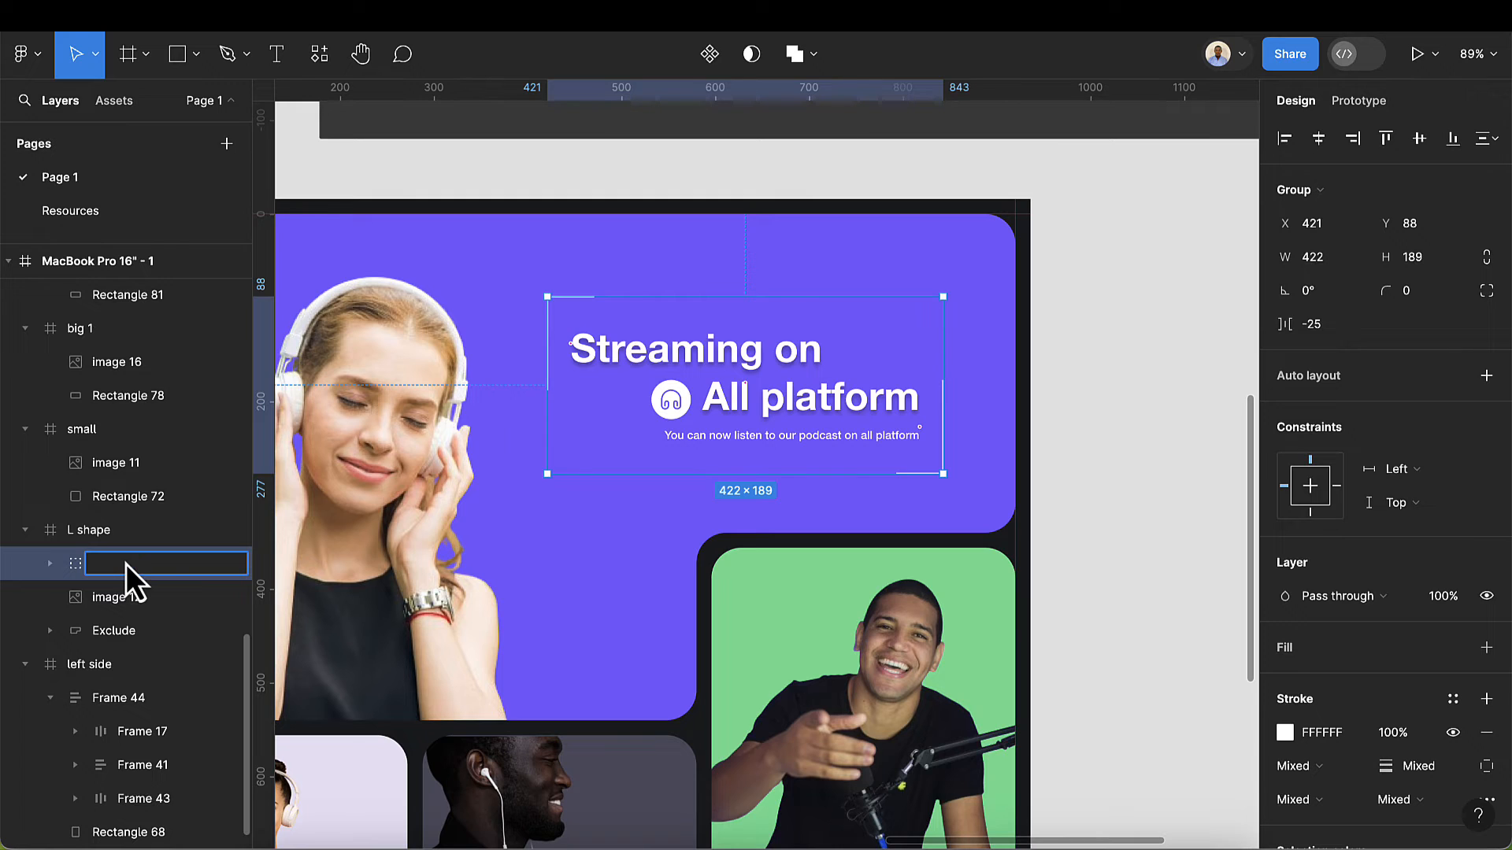
text(item)
key(Return)
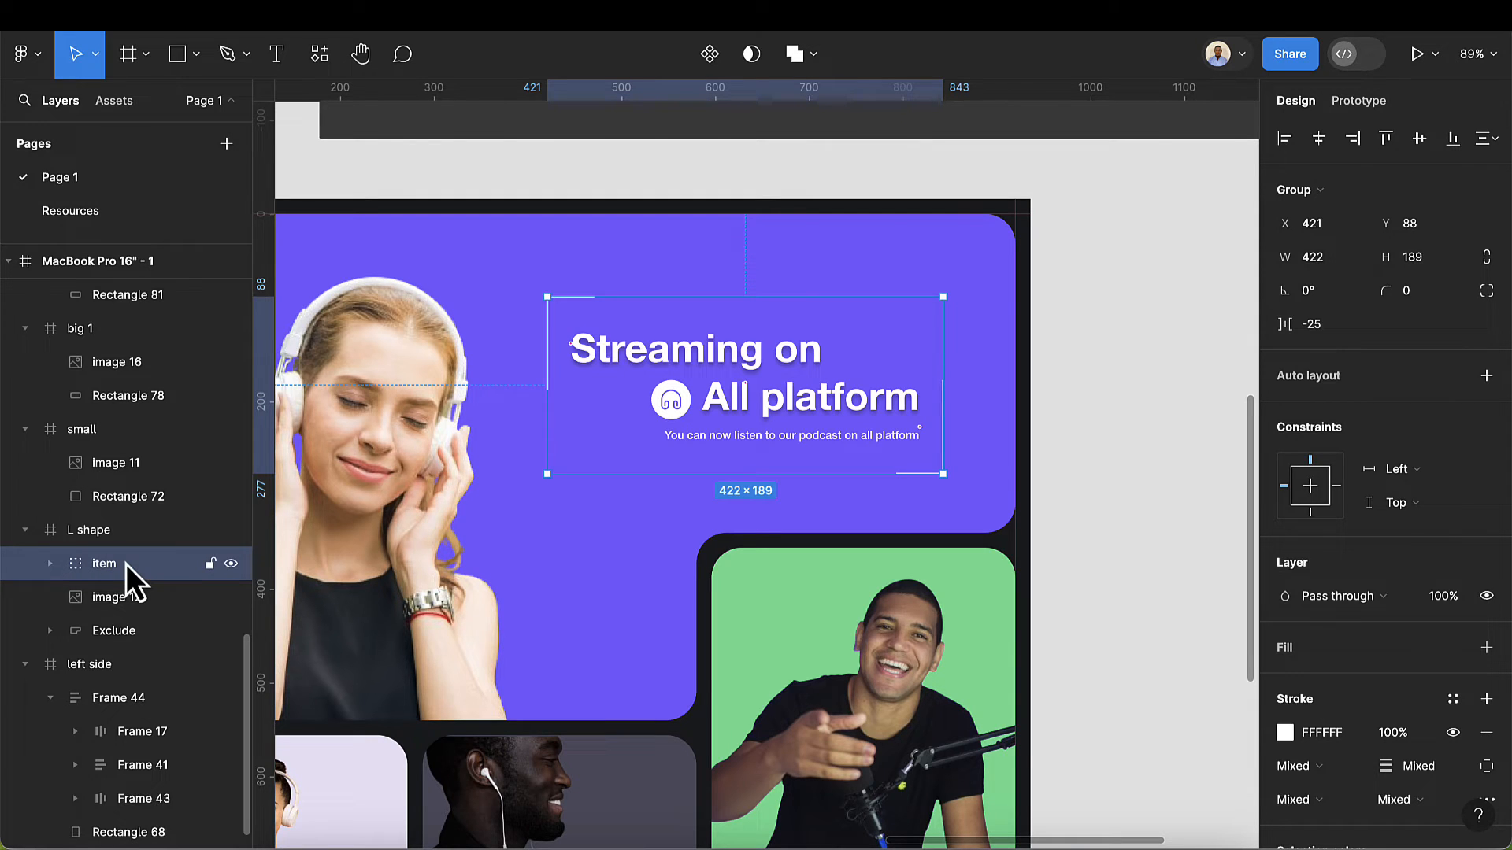
scroll(472, 557, down, 4)
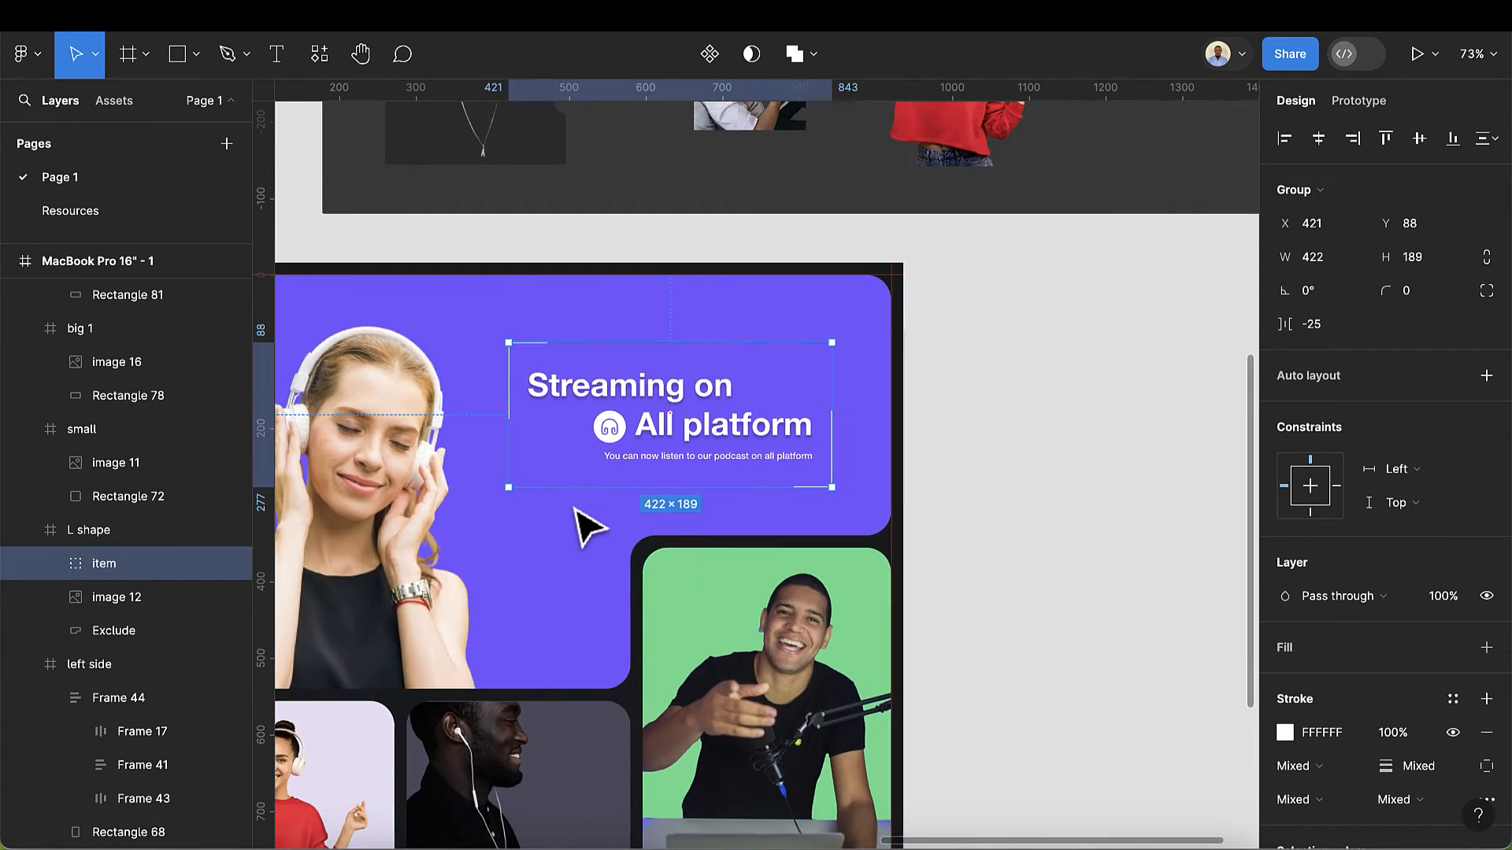
scroll(597, 483, down, 3)
- Add a new variant named 'dark' to the button component set
scroll(614, 492, left, 5)
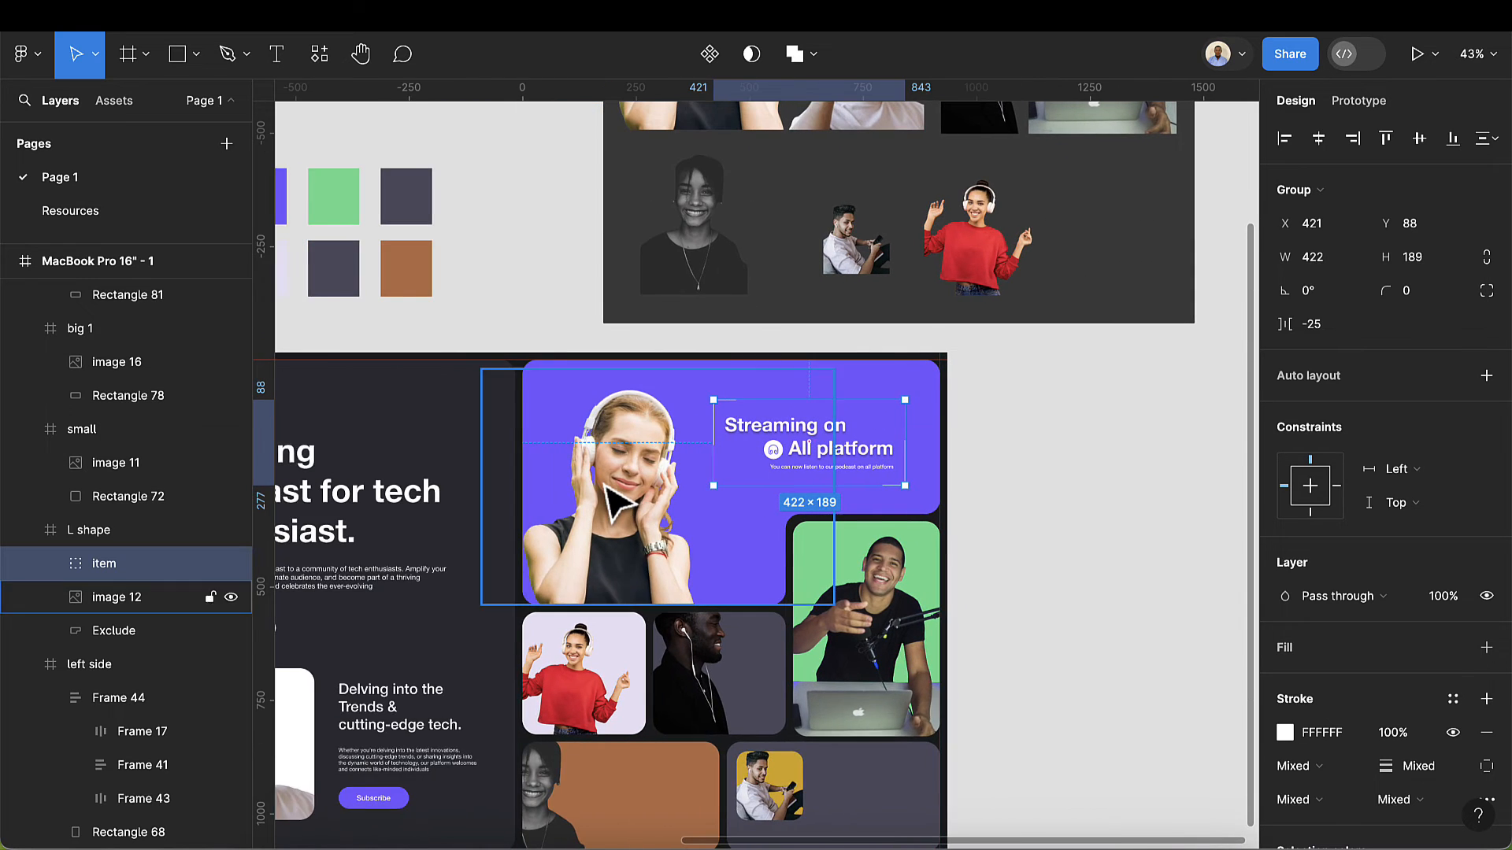
scroll(626, 496, left, 6)
scroll(622, 561, up, 3)
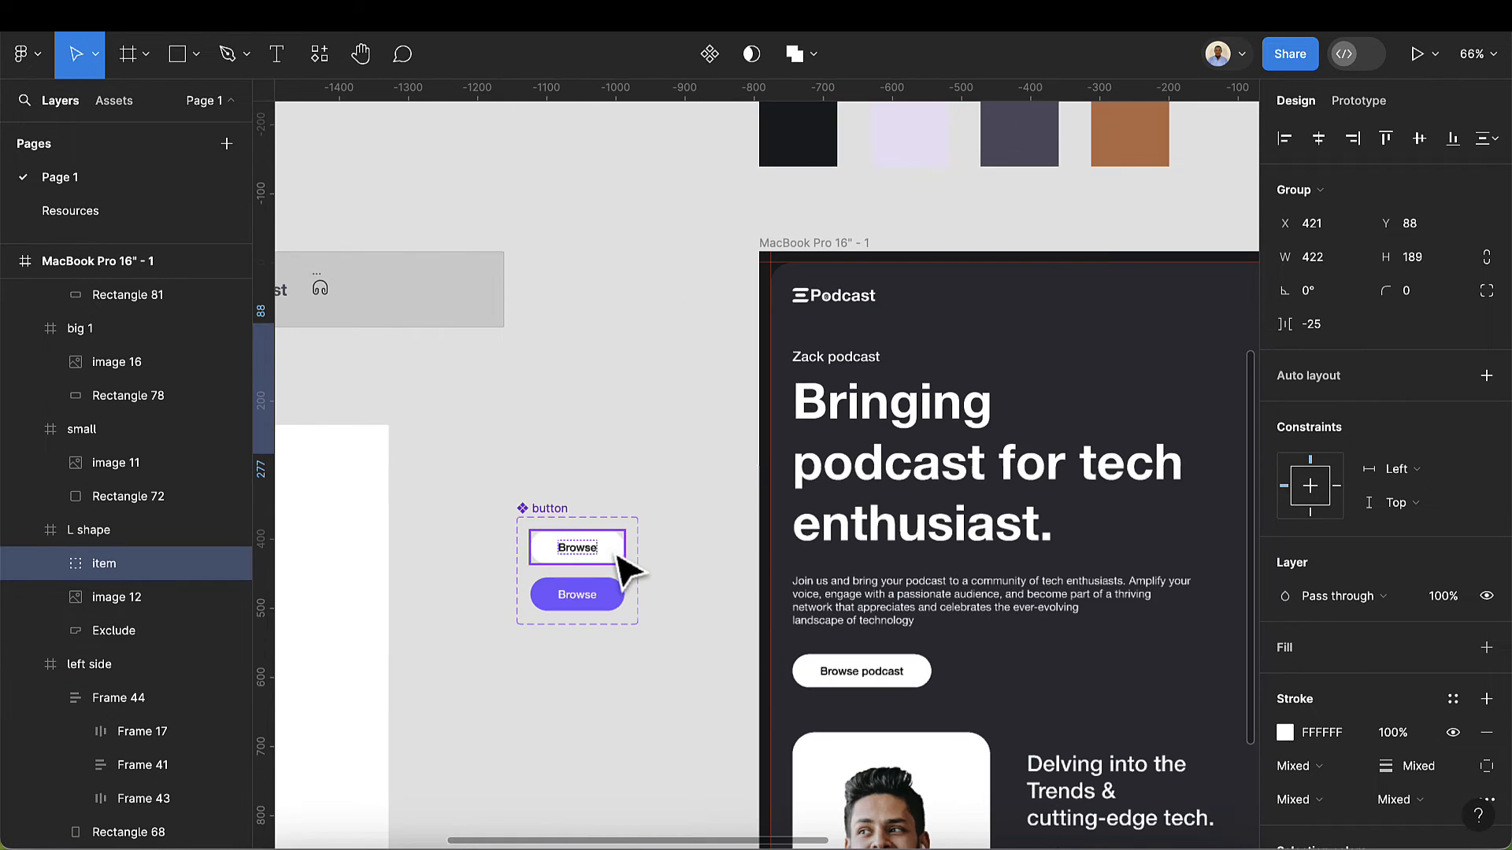
click(564, 531)
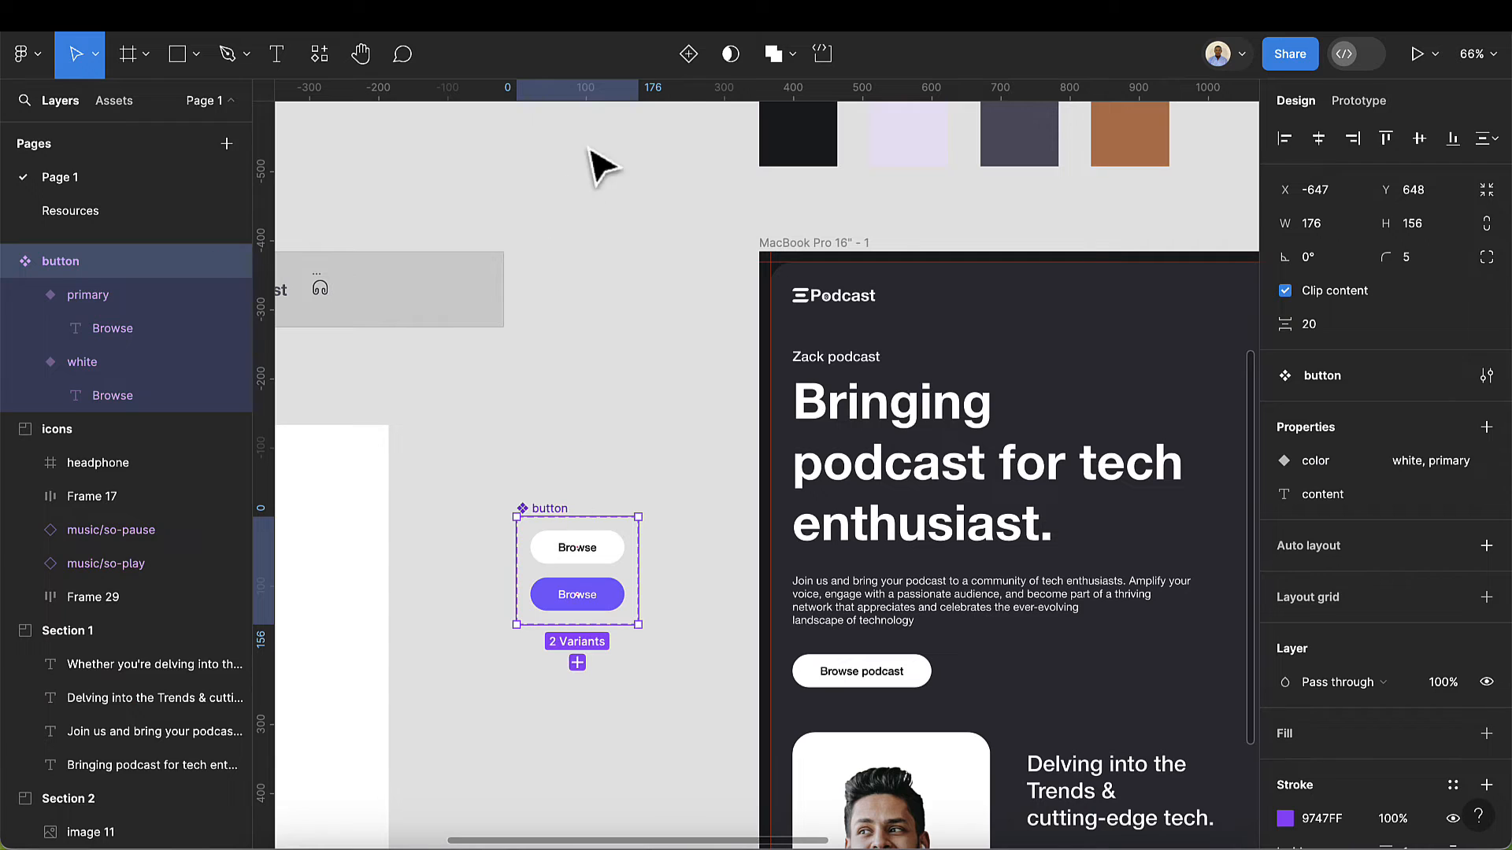
click(689, 54)
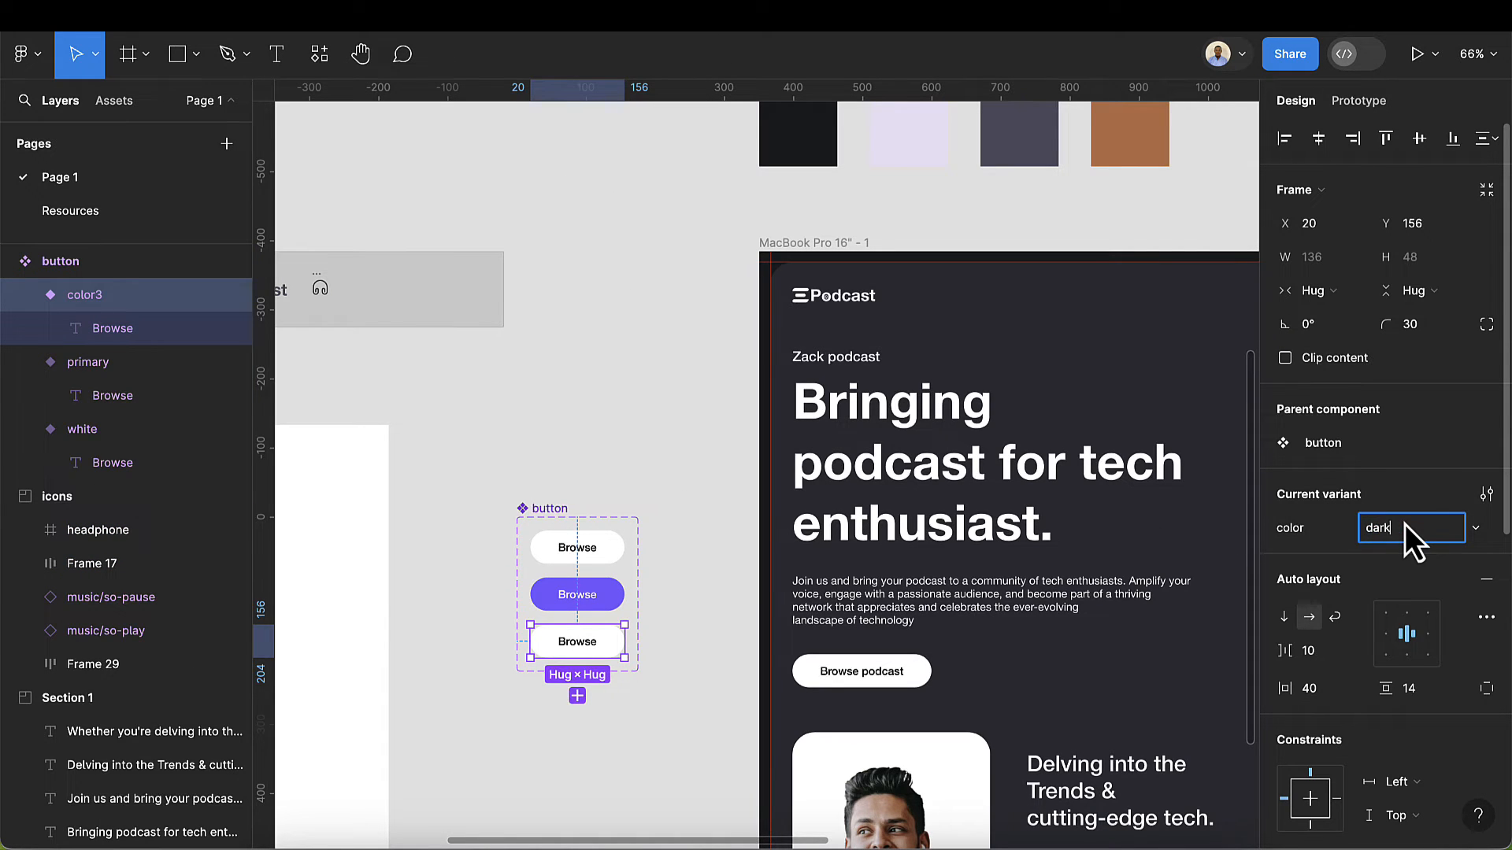
key(Return)
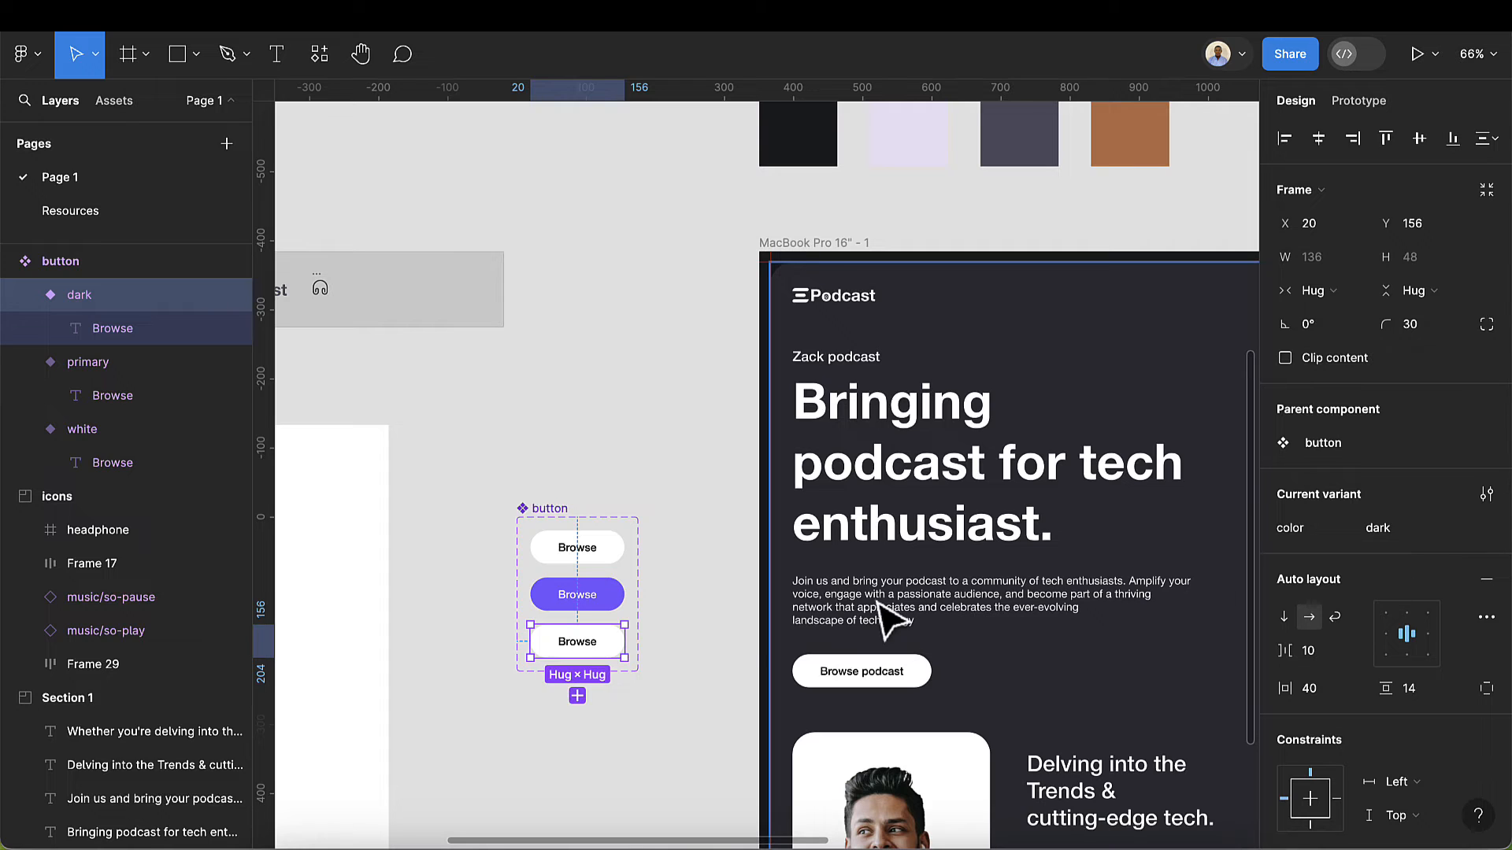
- Give the dark variant a 2B2E35 fill sampled from the design and white FFFFFF text
scroll(1357, 697, down, 1)
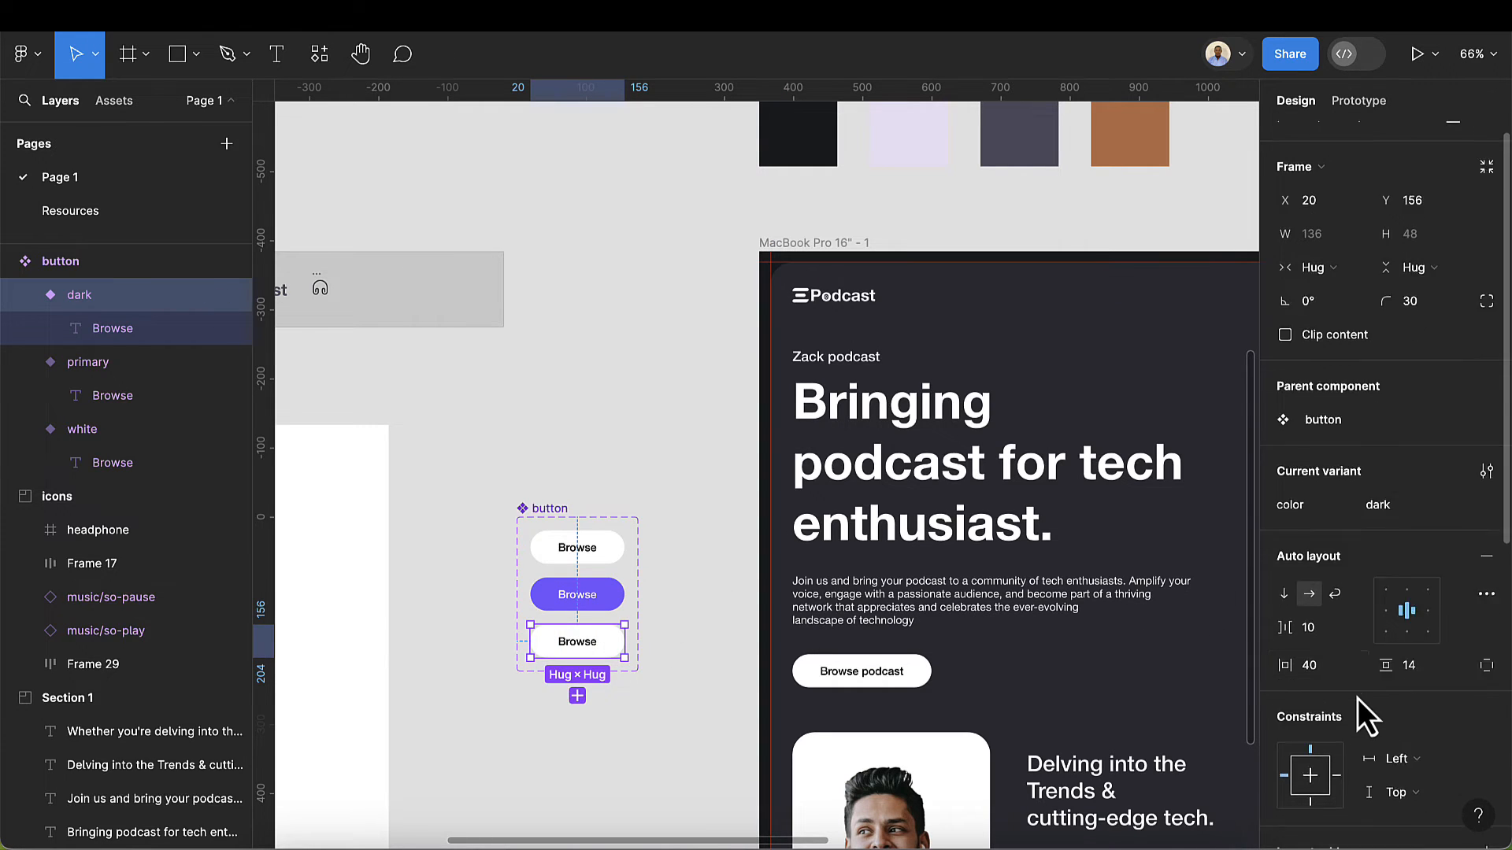
scroll(1357, 698, down, 6)
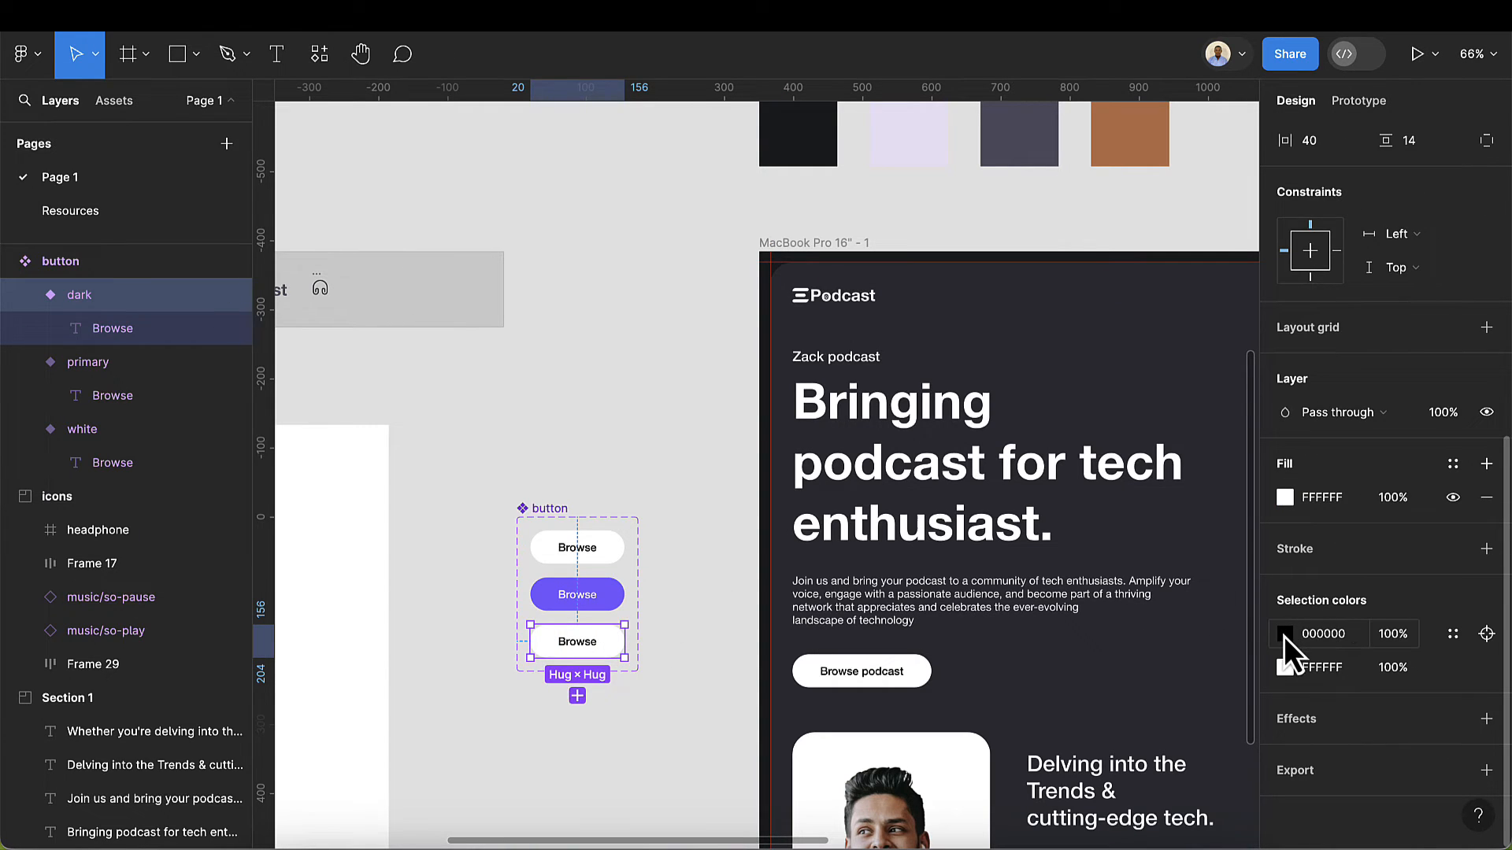
click(1285, 667)
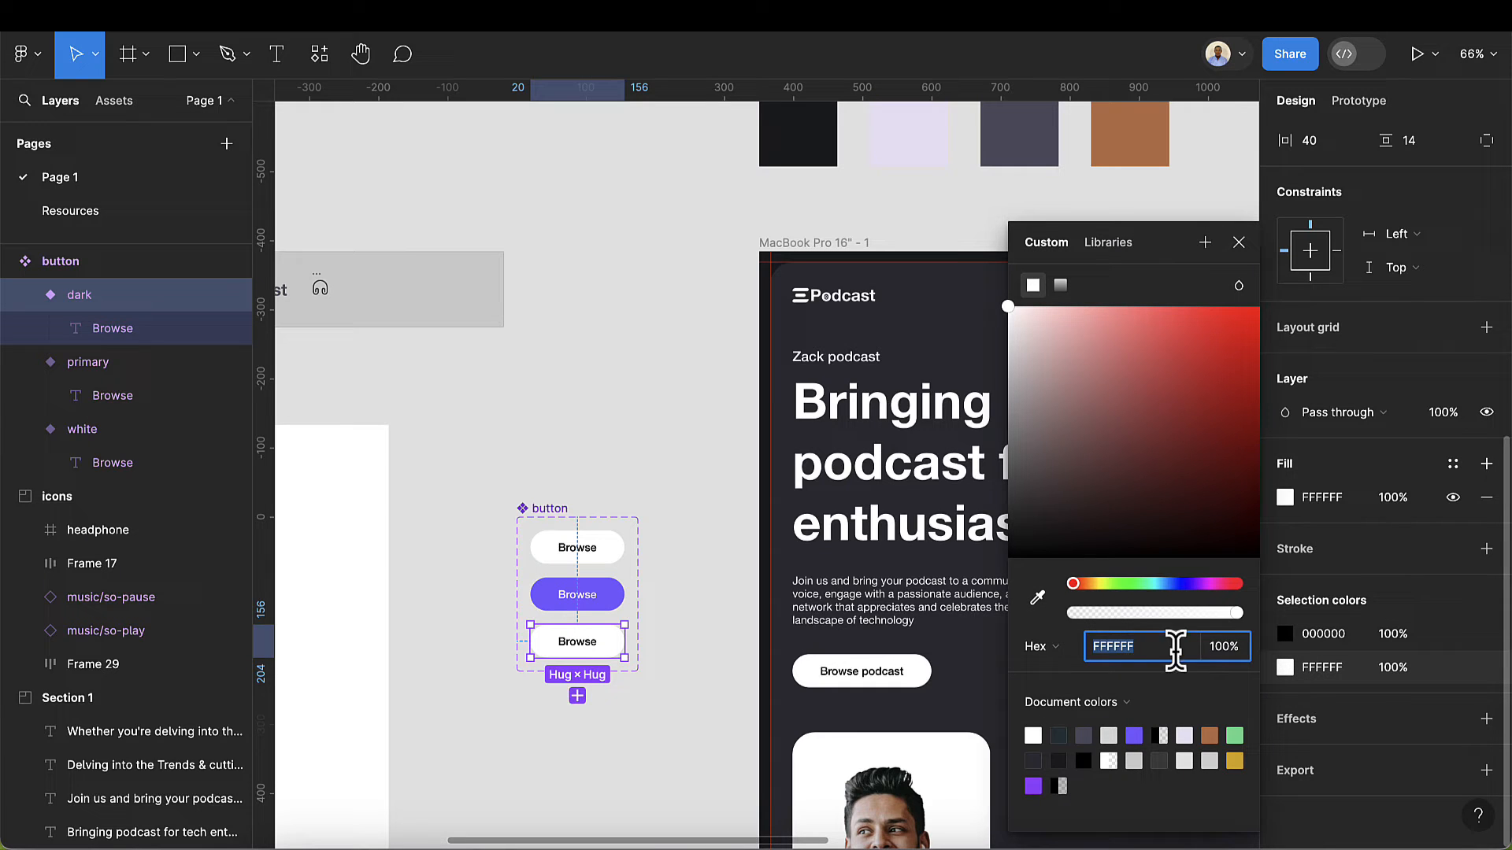
click(1037, 598)
click(947, 313)
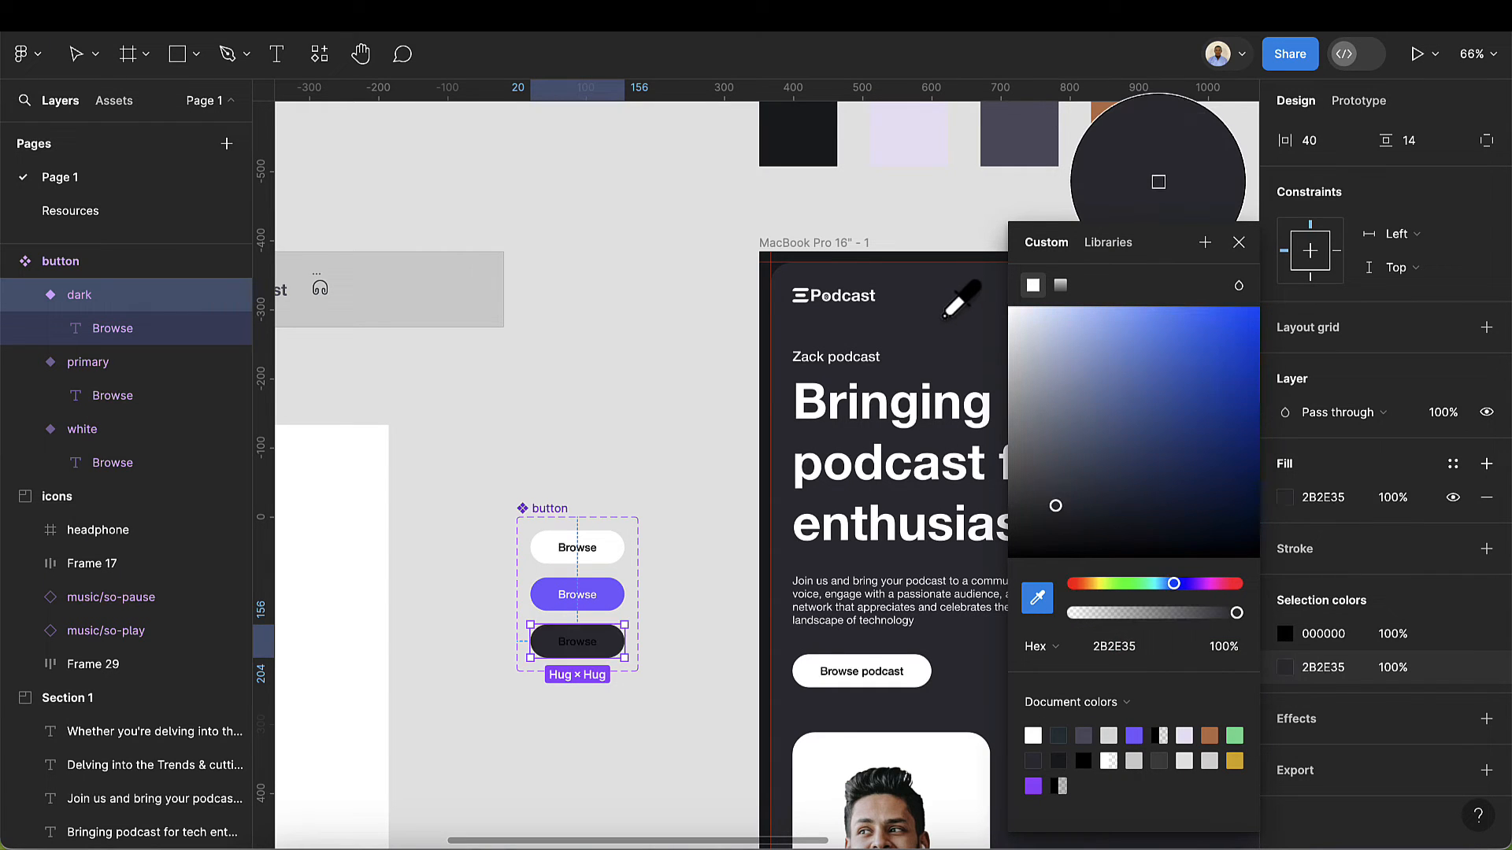
click(1286, 638)
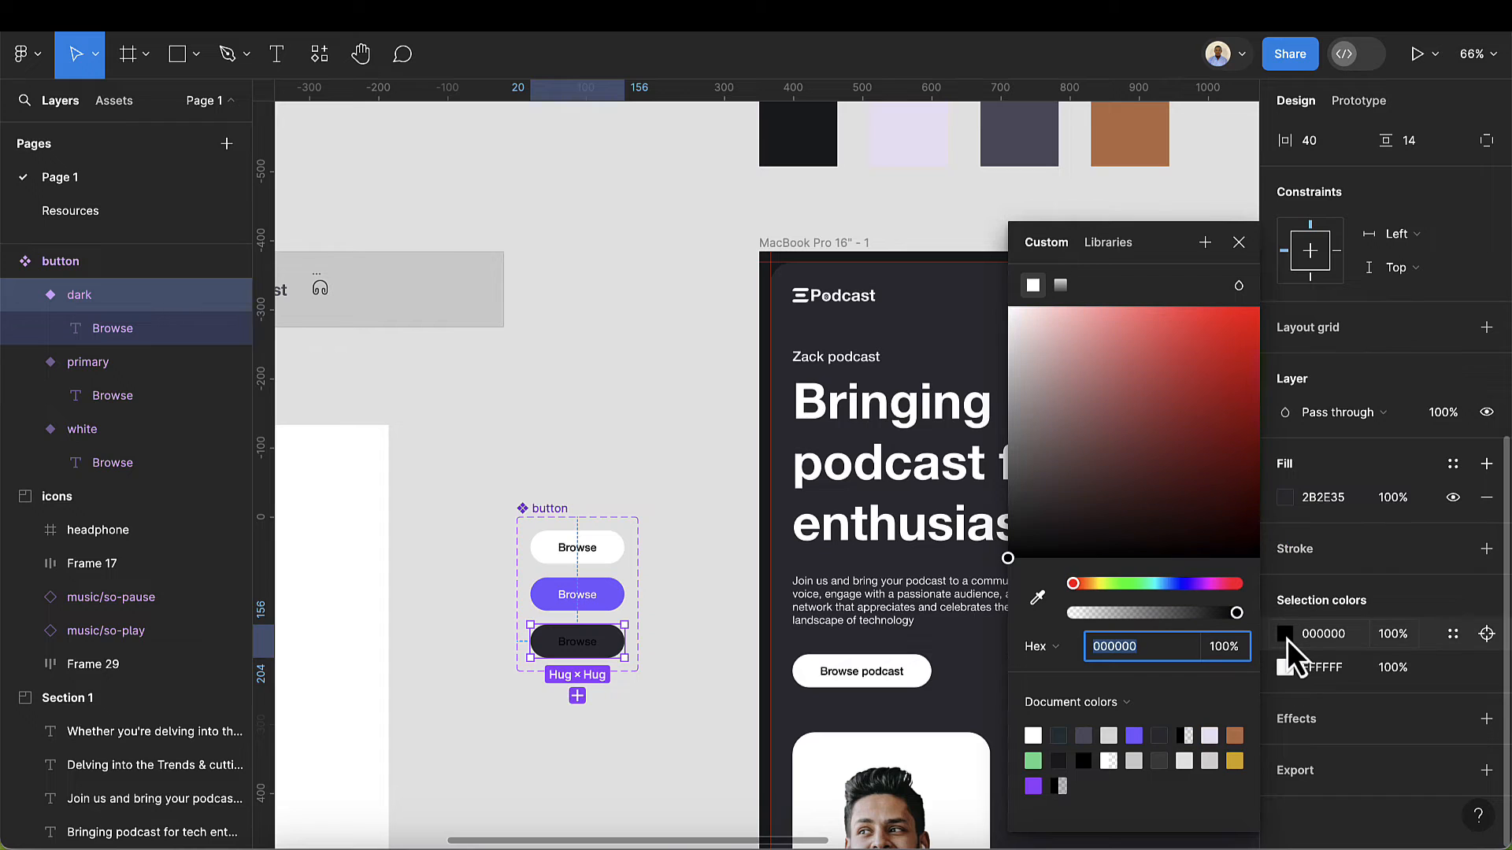
click(1033, 736)
click(1230, 250)
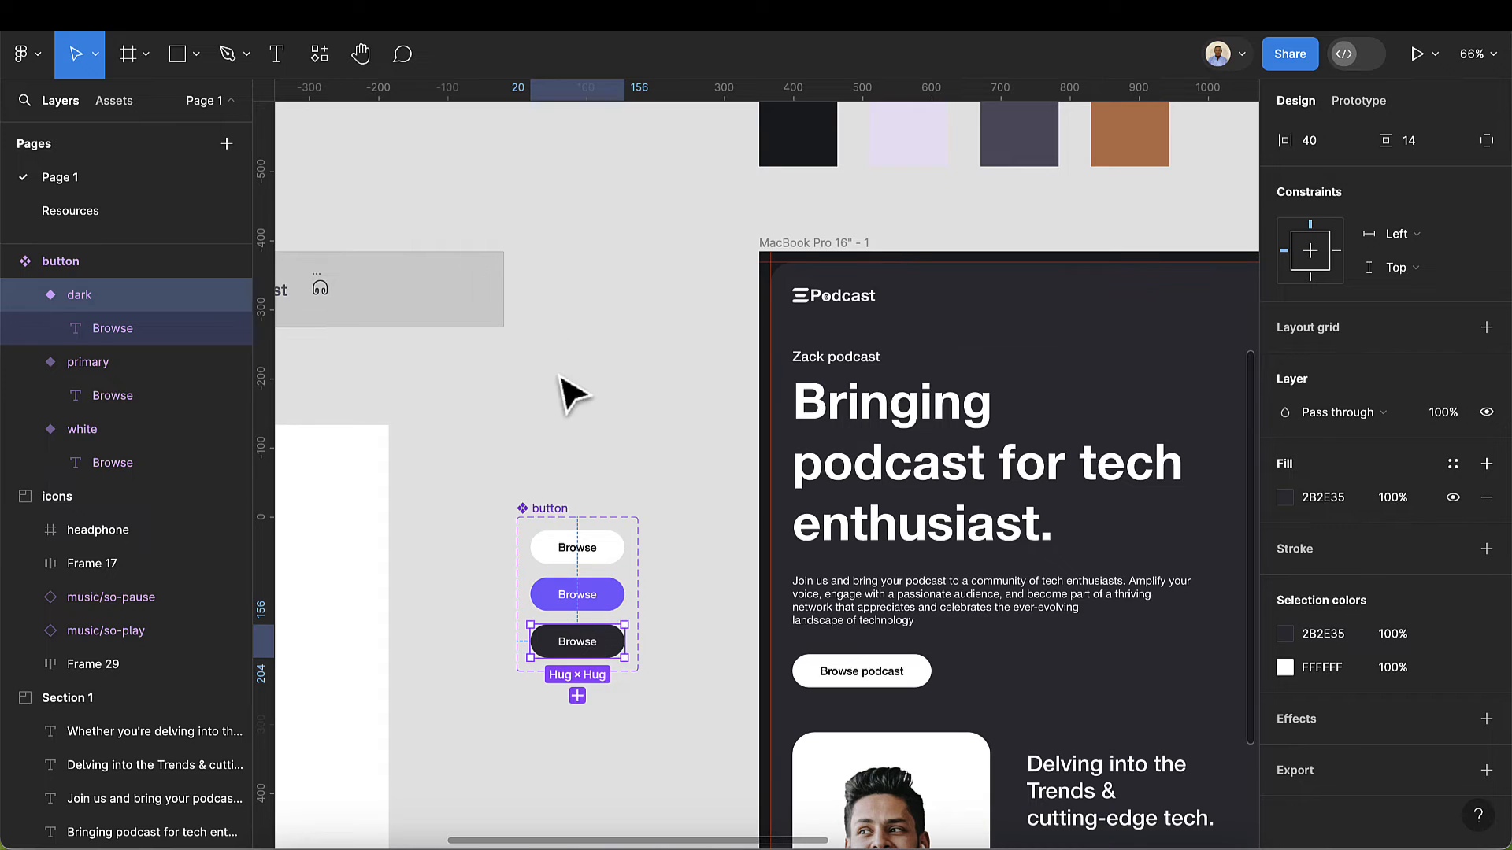
- Add a fourth variant, color4, to the button component set
click(545, 509)
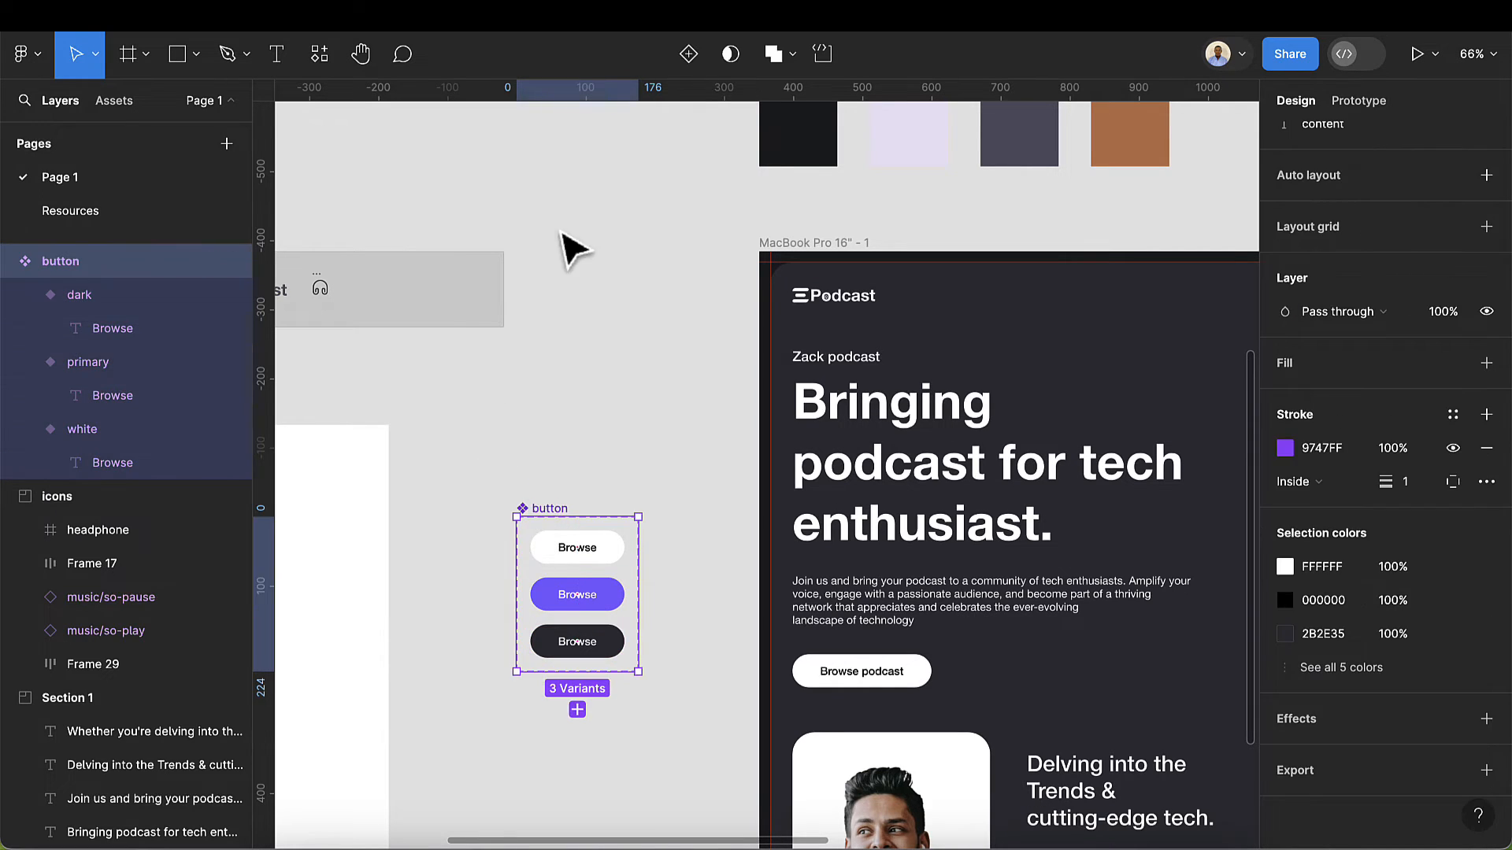
click(690, 55)
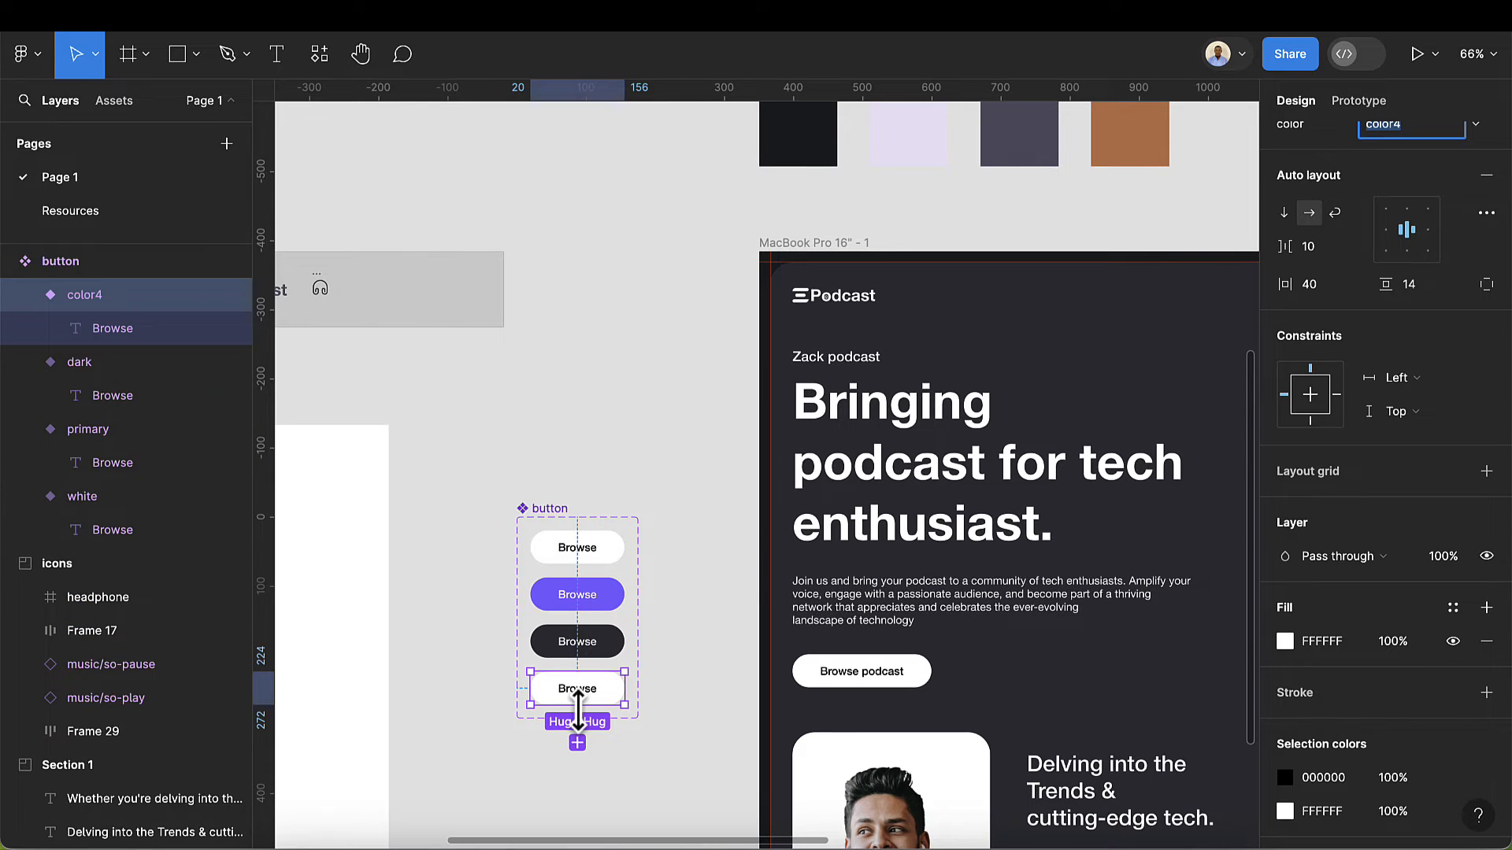
scroll(622, 681, up, 2)
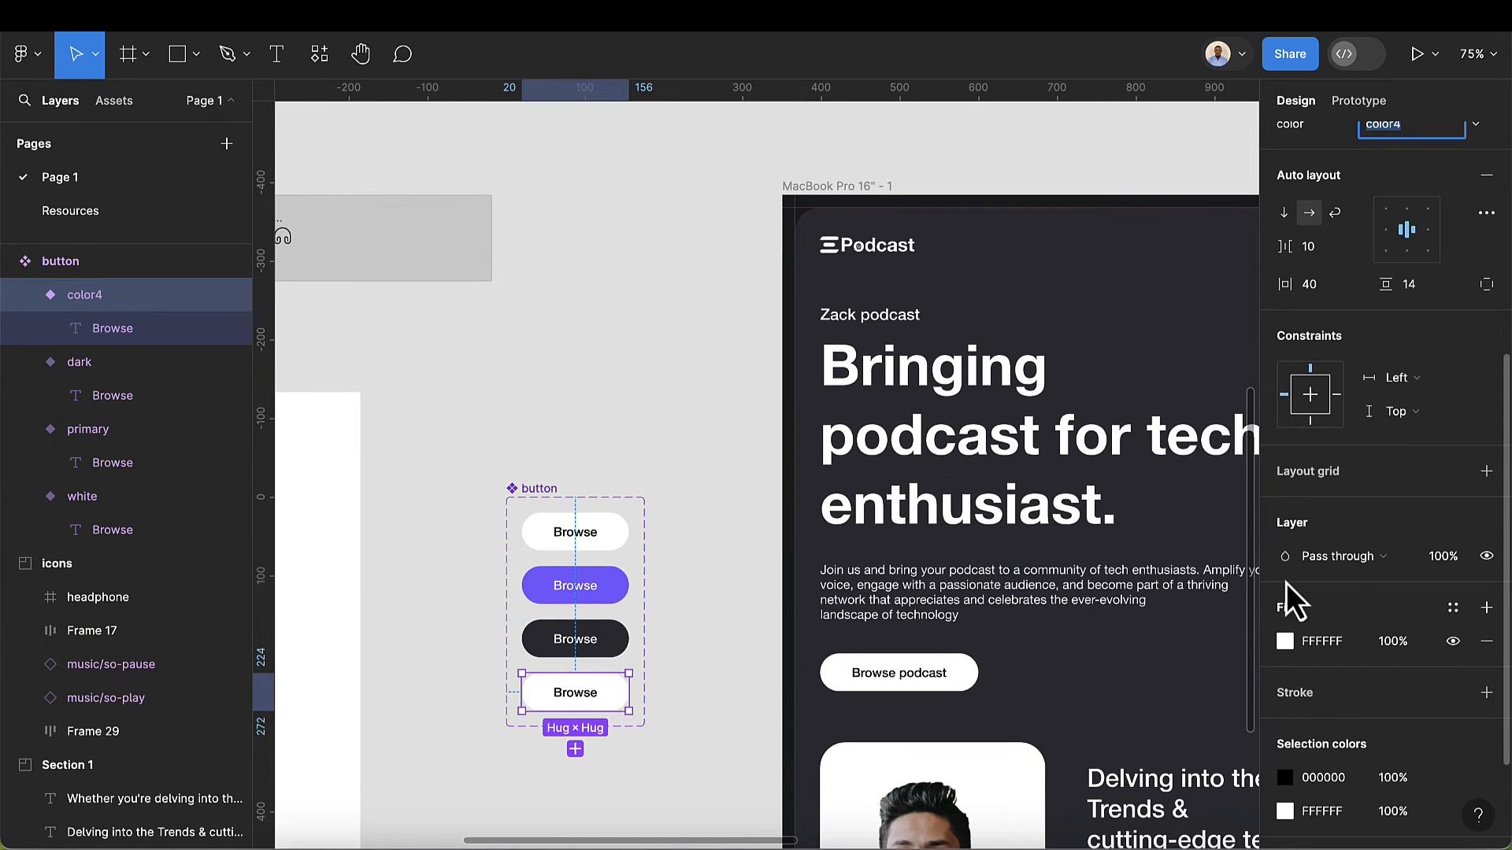
- Rename the fourth button variant's value to 'bo-bg'
scroll(1380, 567, down, 3)
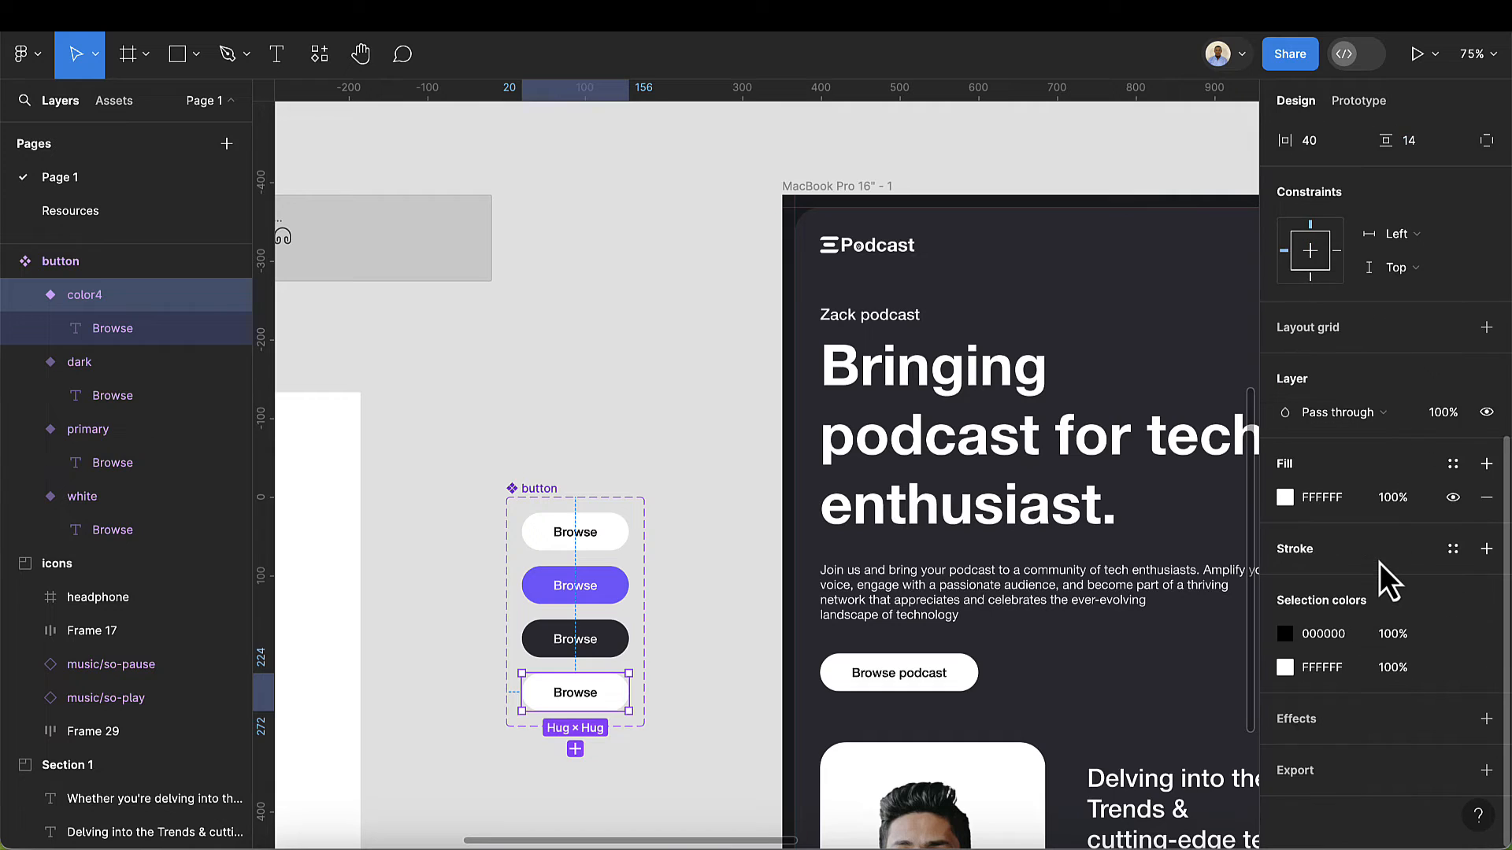
scroll(1382, 559, up, 7)
click(1389, 530)
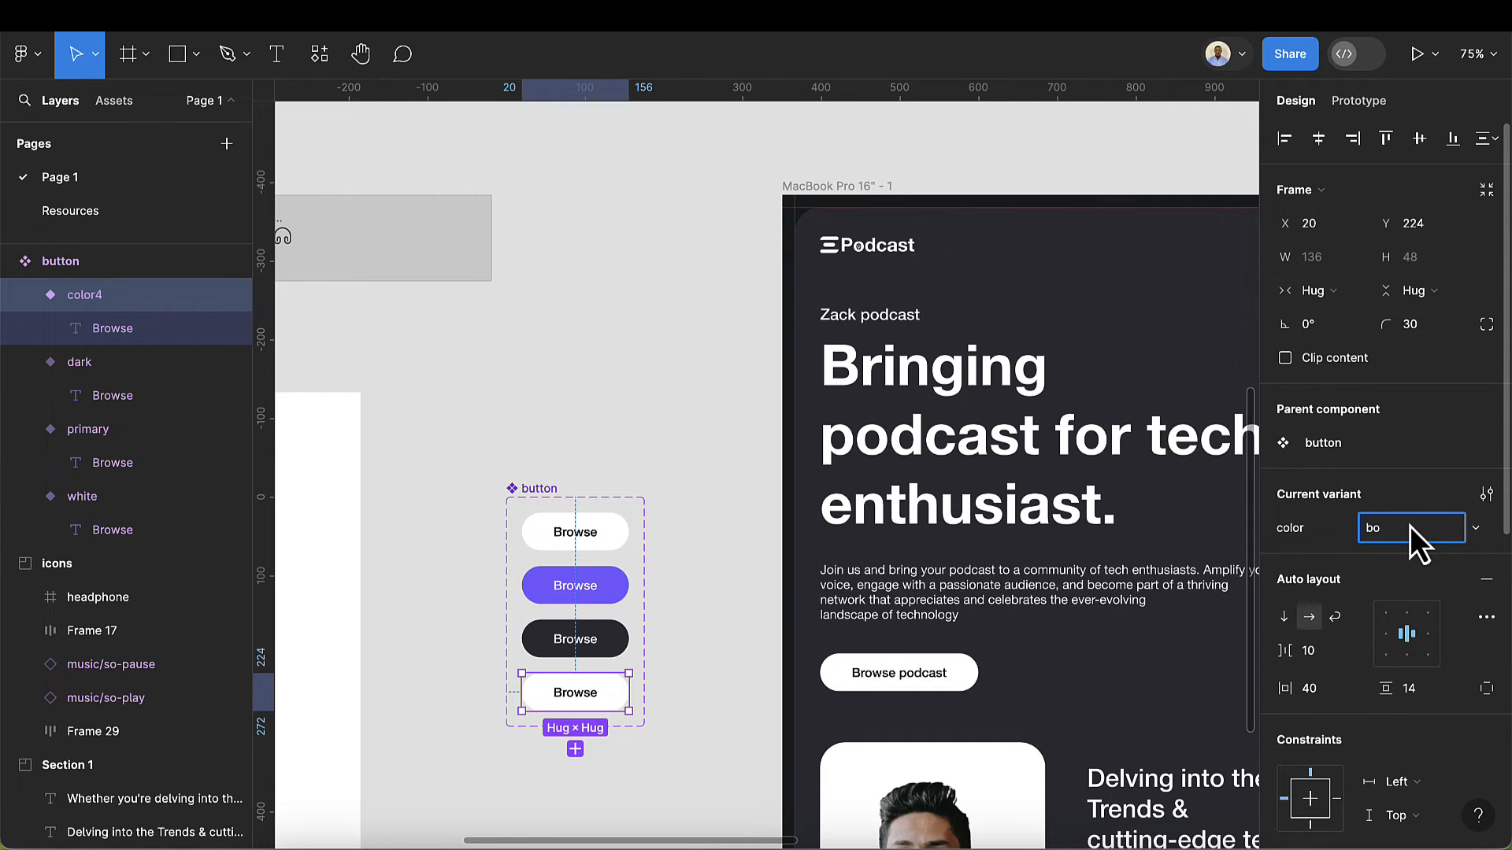
text(bo-bg)
key(Return)
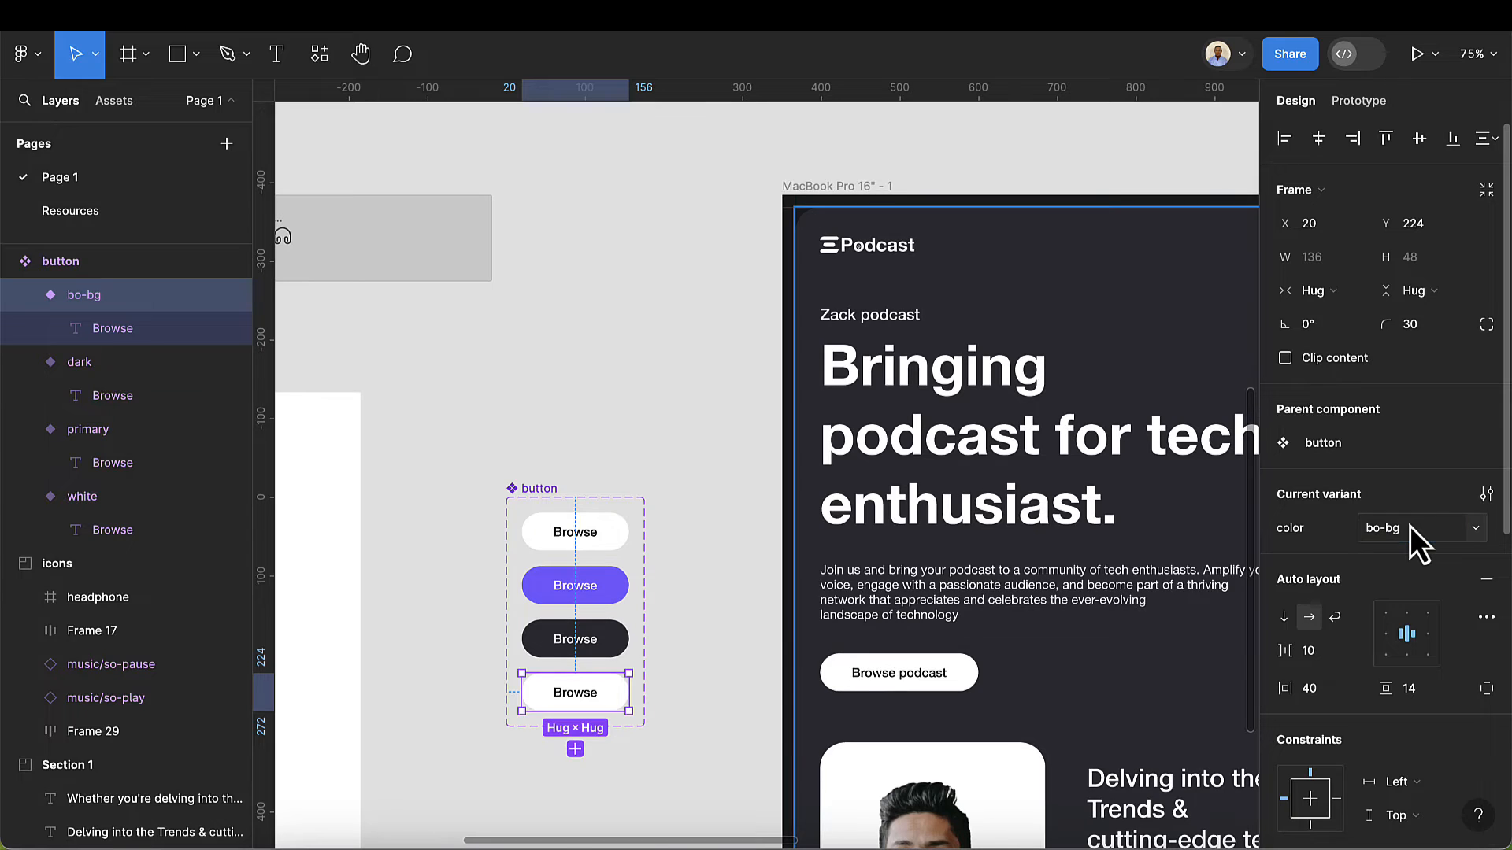
- Remove the bo-bg button's fill and make its Browse text white FFFFFF
scroll(591, 715, up, 2)
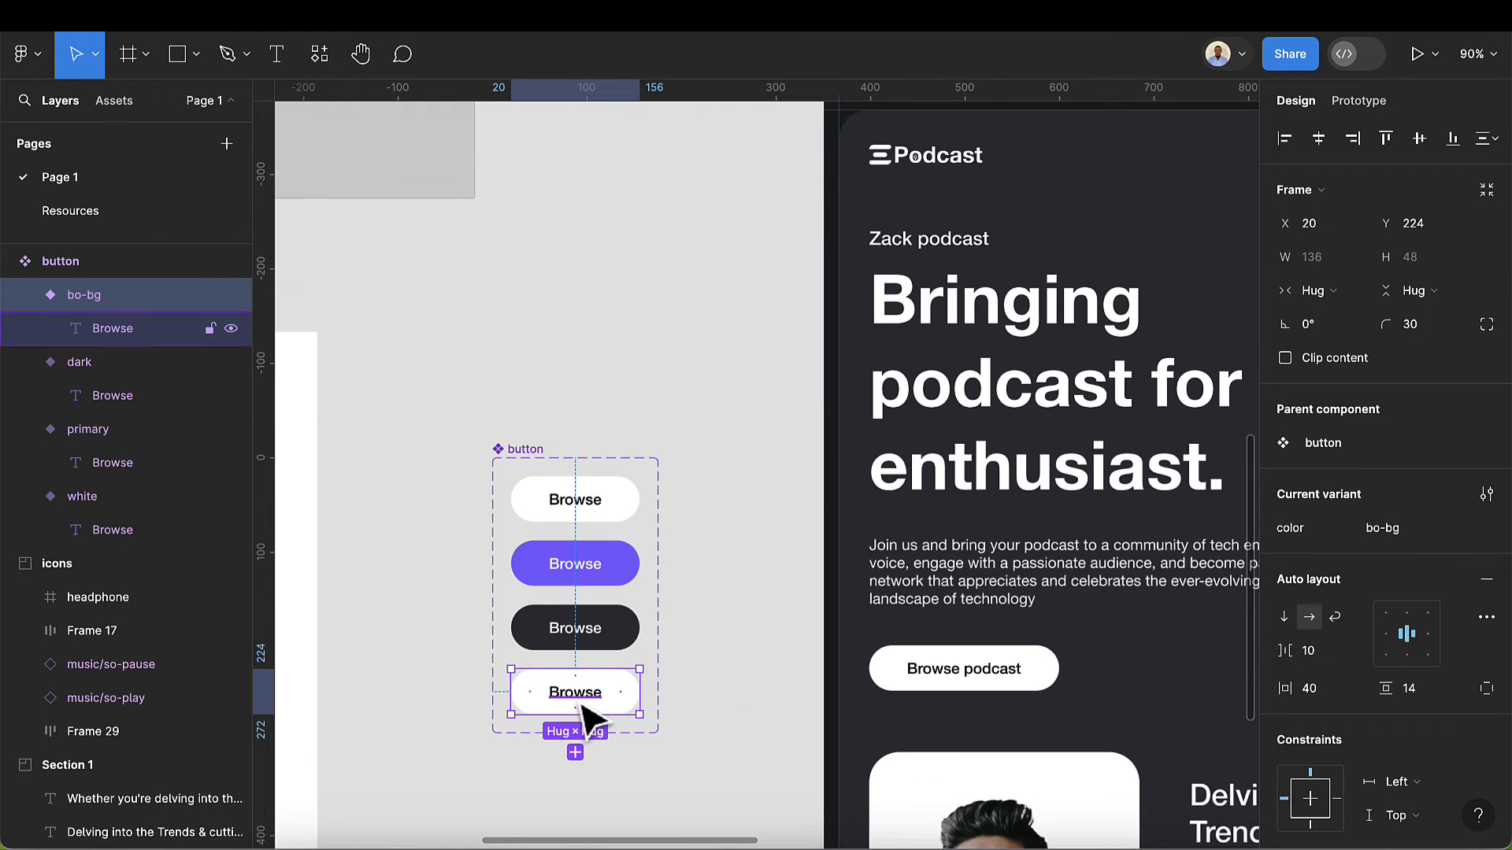
scroll(1425, 673, down, 3)
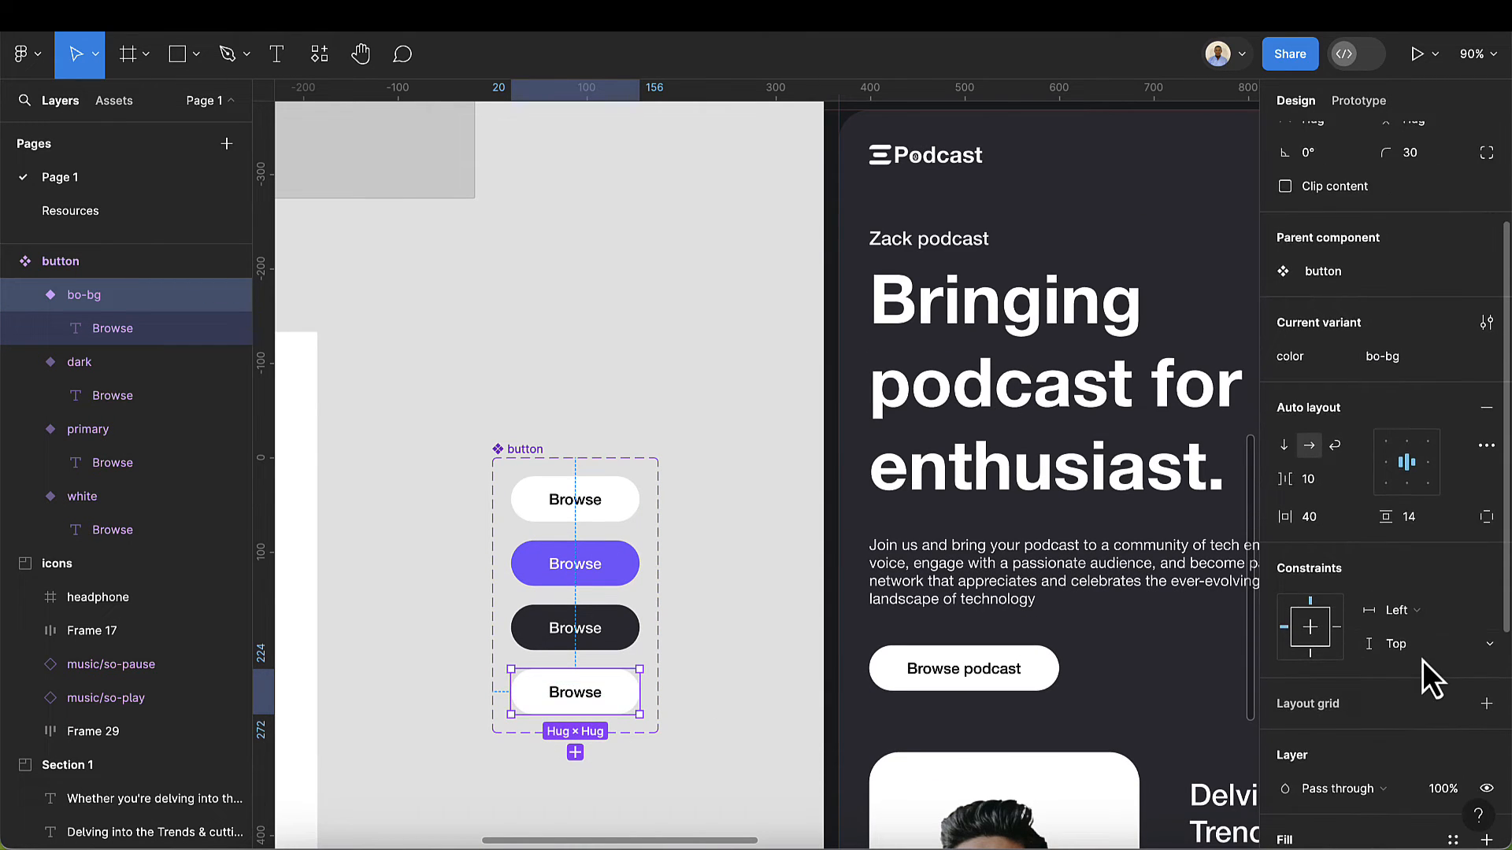
scroll(1434, 462, up, 3)
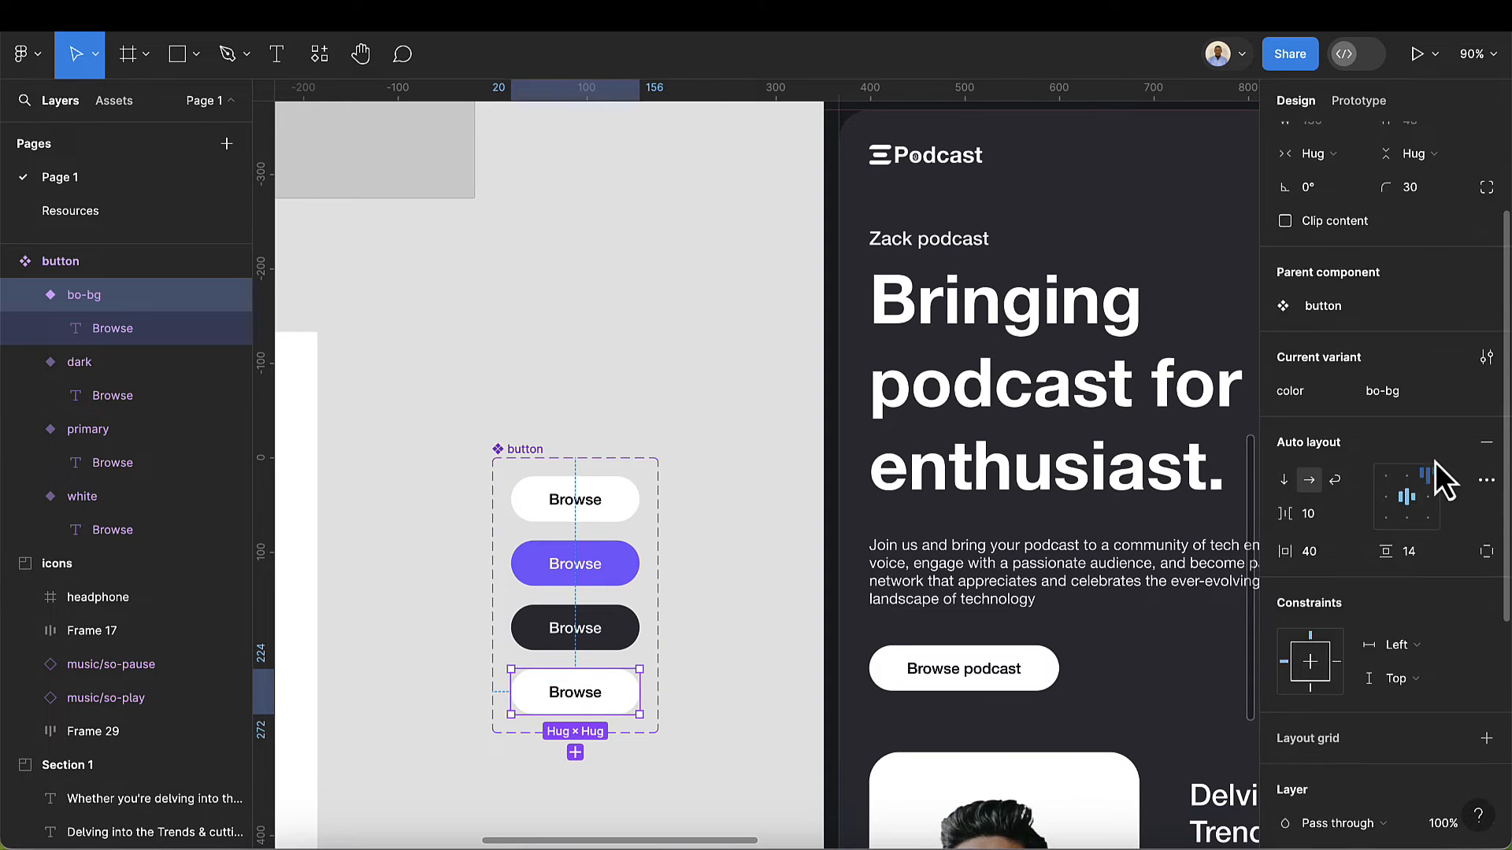
scroll(1438, 498, down, 10)
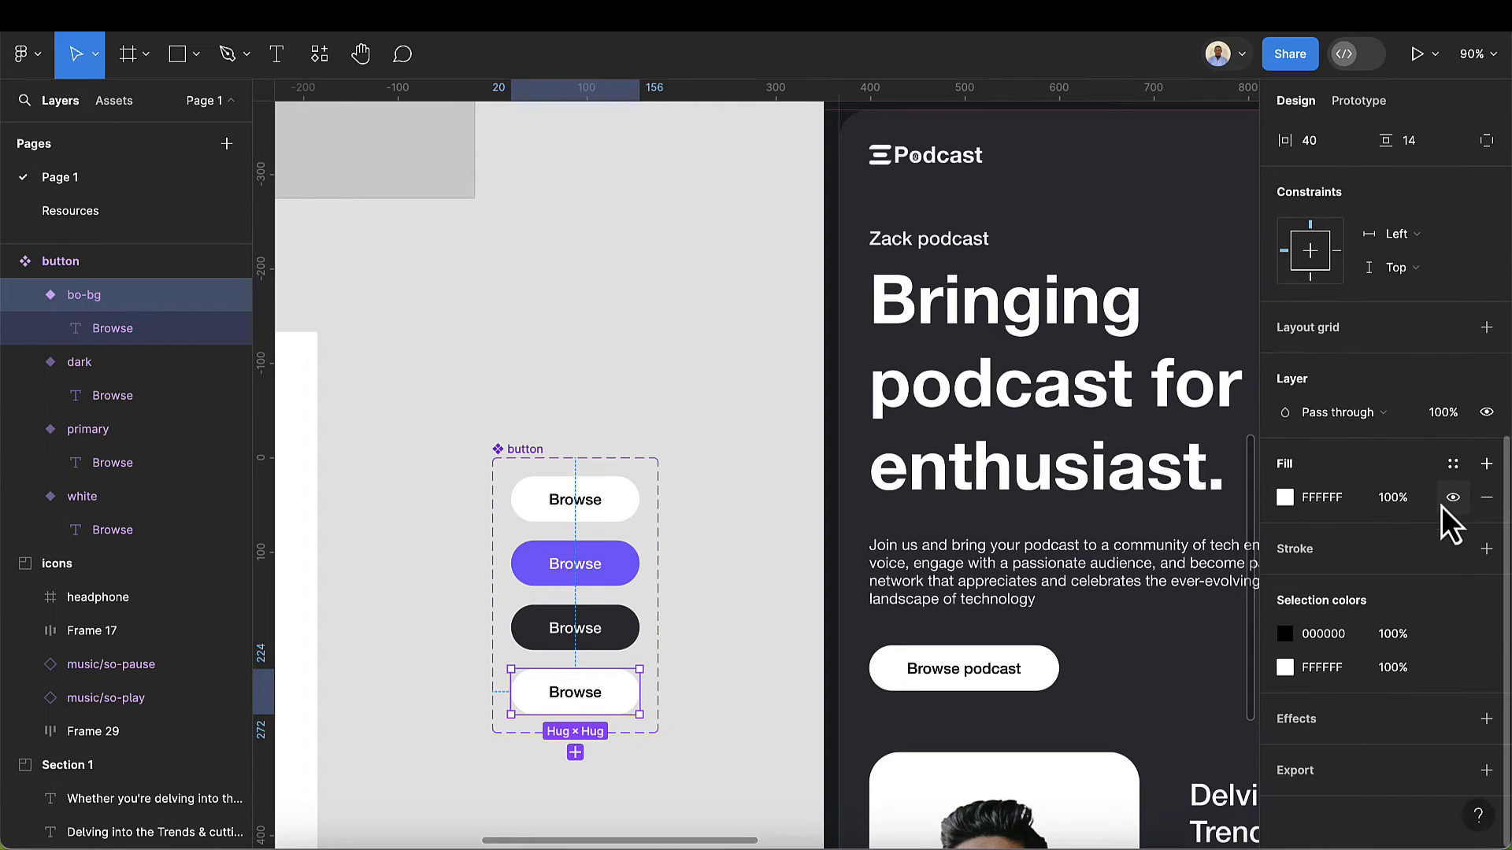
click(1486, 497)
scroll(636, 718, down, 5)
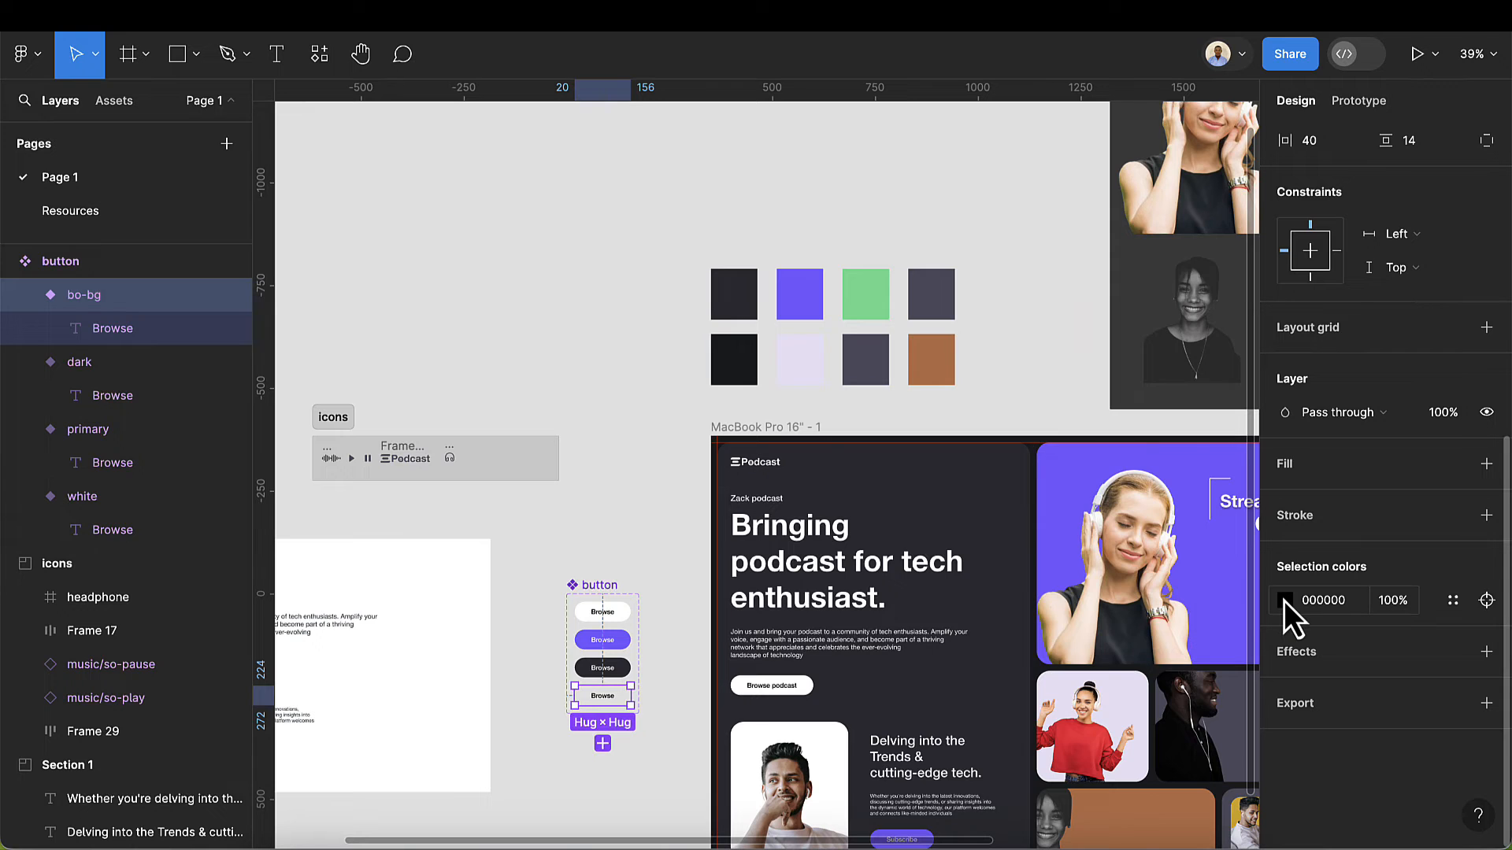
click(1284, 600)
click(1032, 735)
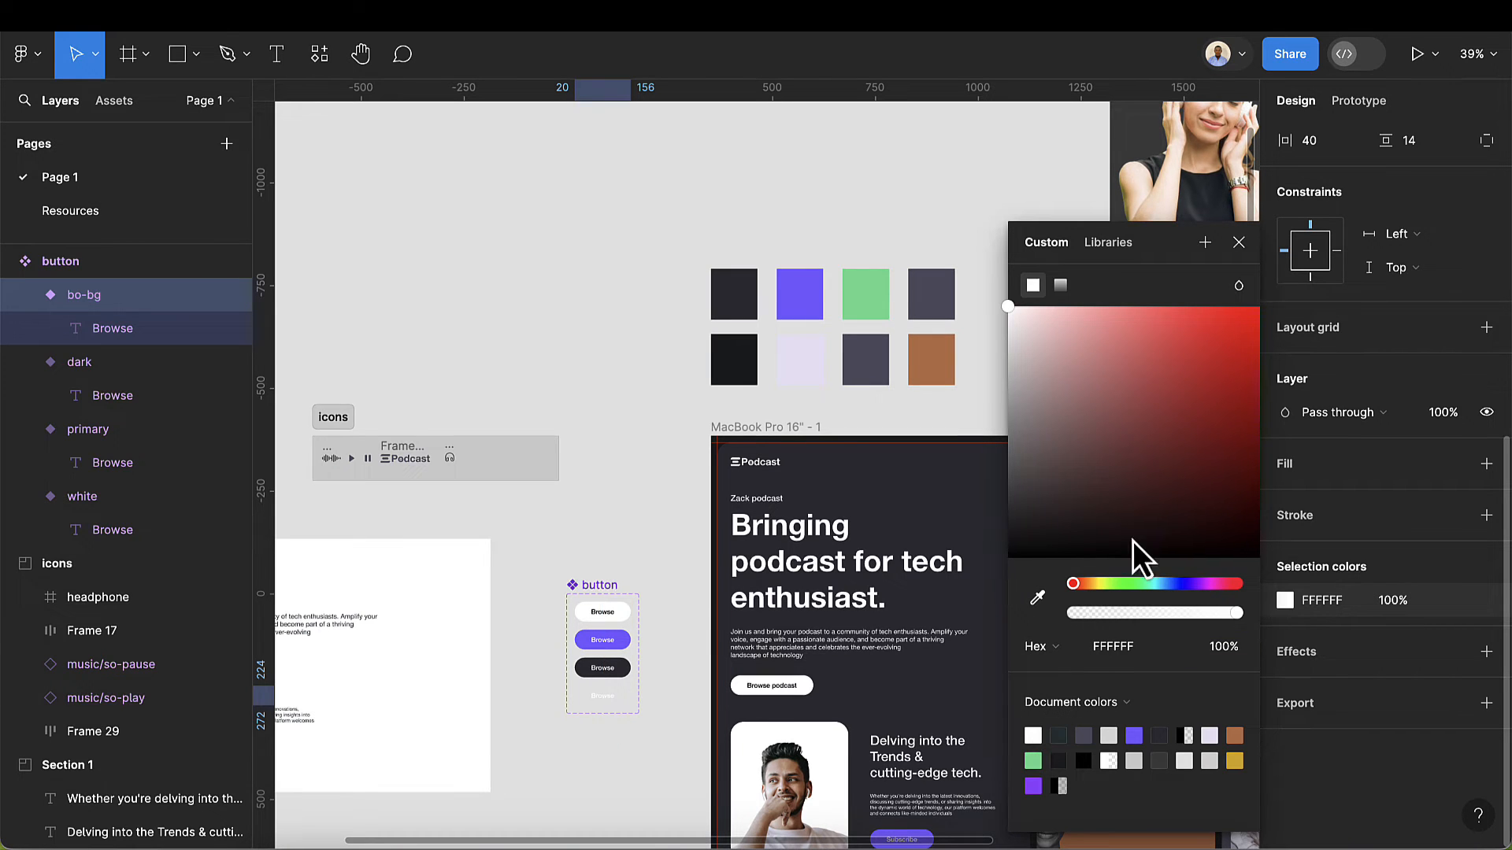
click(1239, 242)
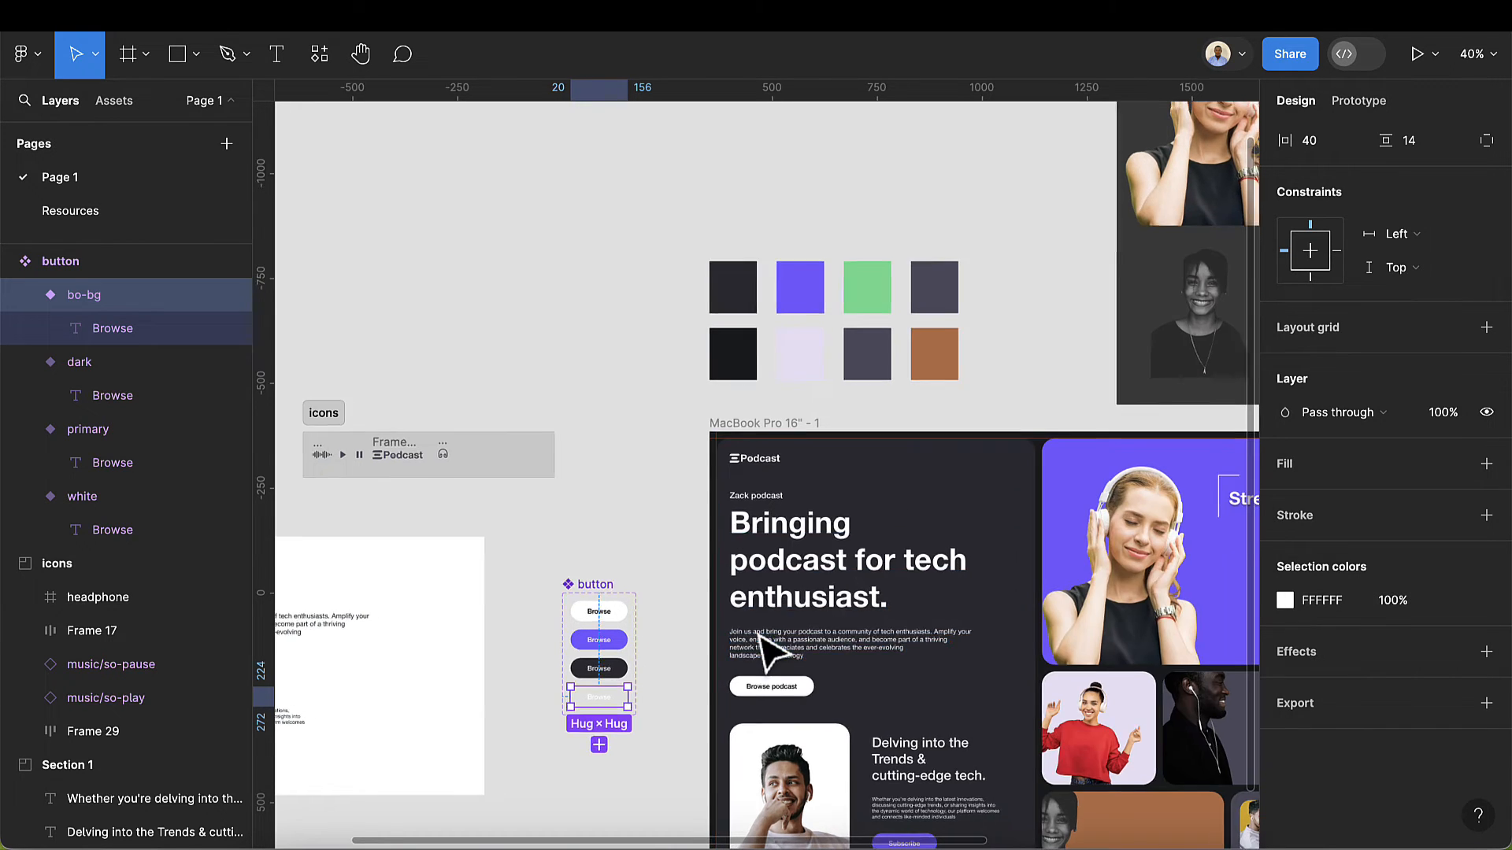
scroll(769, 638, up, 3)
scroll(866, 607, down, 2)
scroll(897, 592, left, 3)
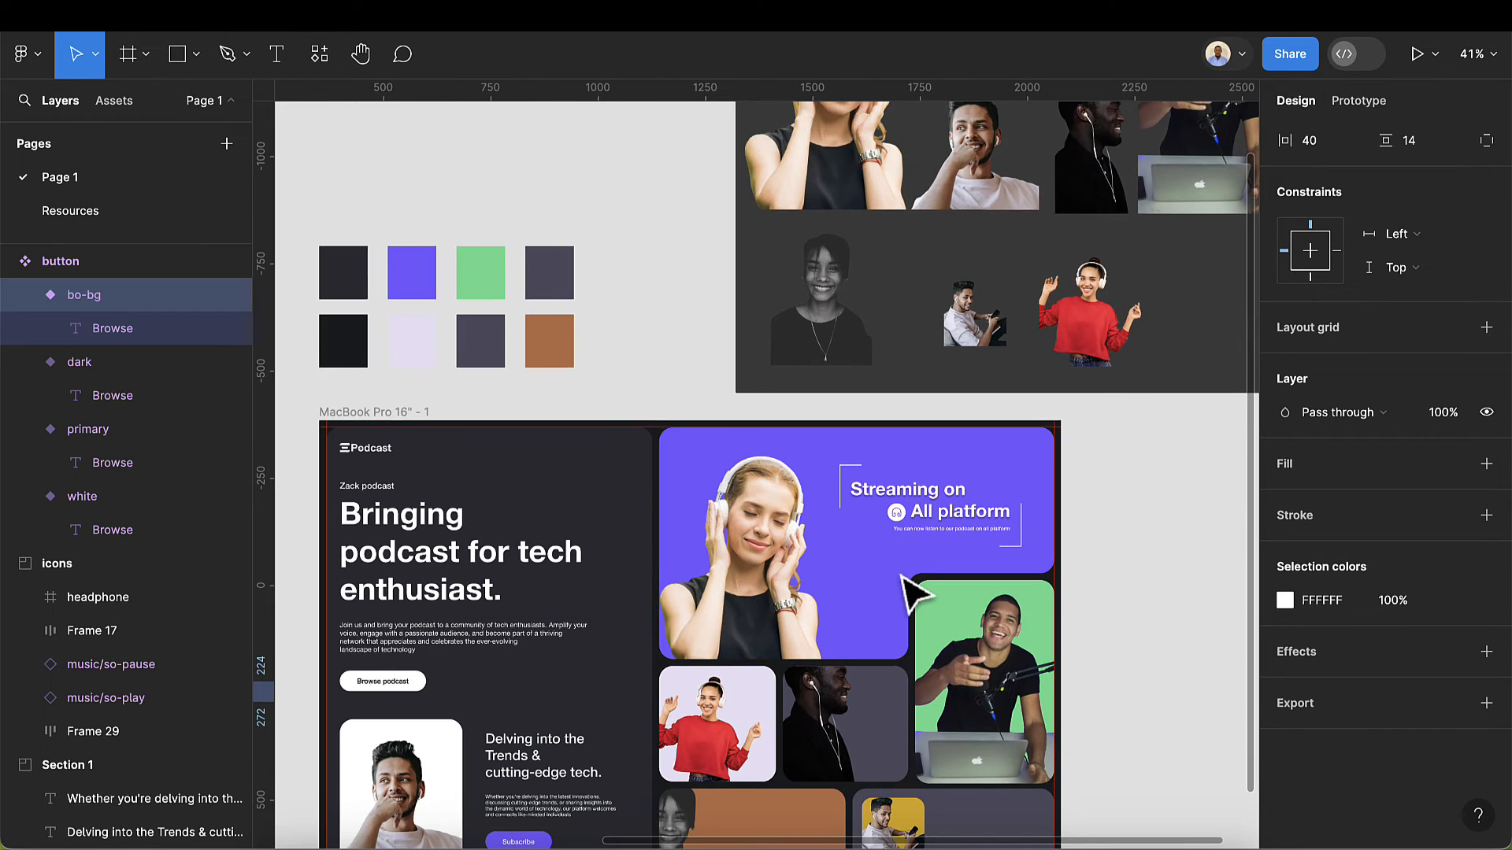
- Place a button instance from local components on the purple card, labelled 'Learn more'
click(116, 101)
drag(58, 309, 882, 584)
scroll(882, 584, up, 10)
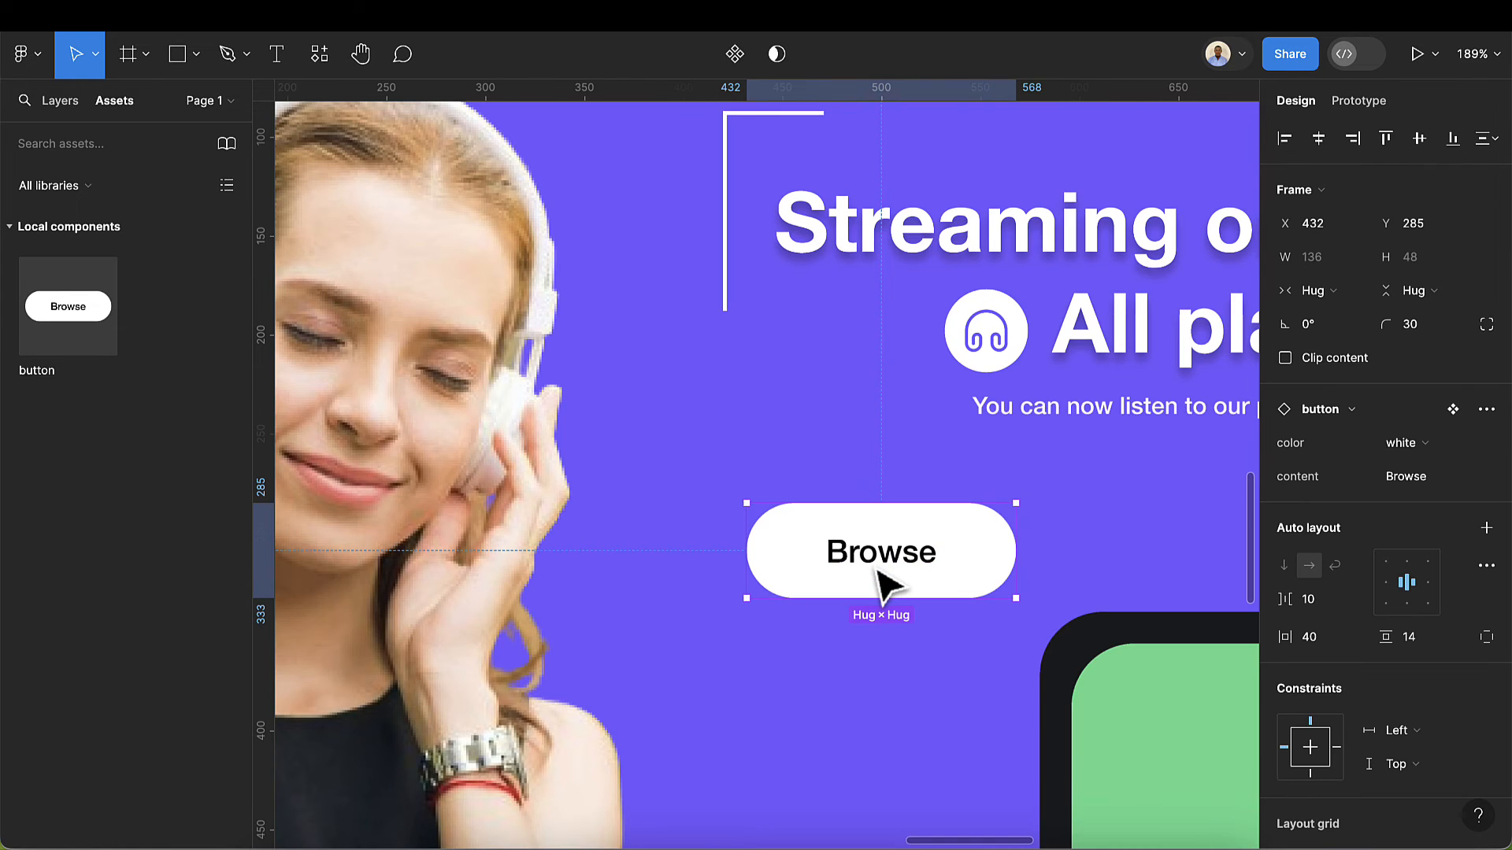
click(1424, 483)
text(Learn more)
key(Return)
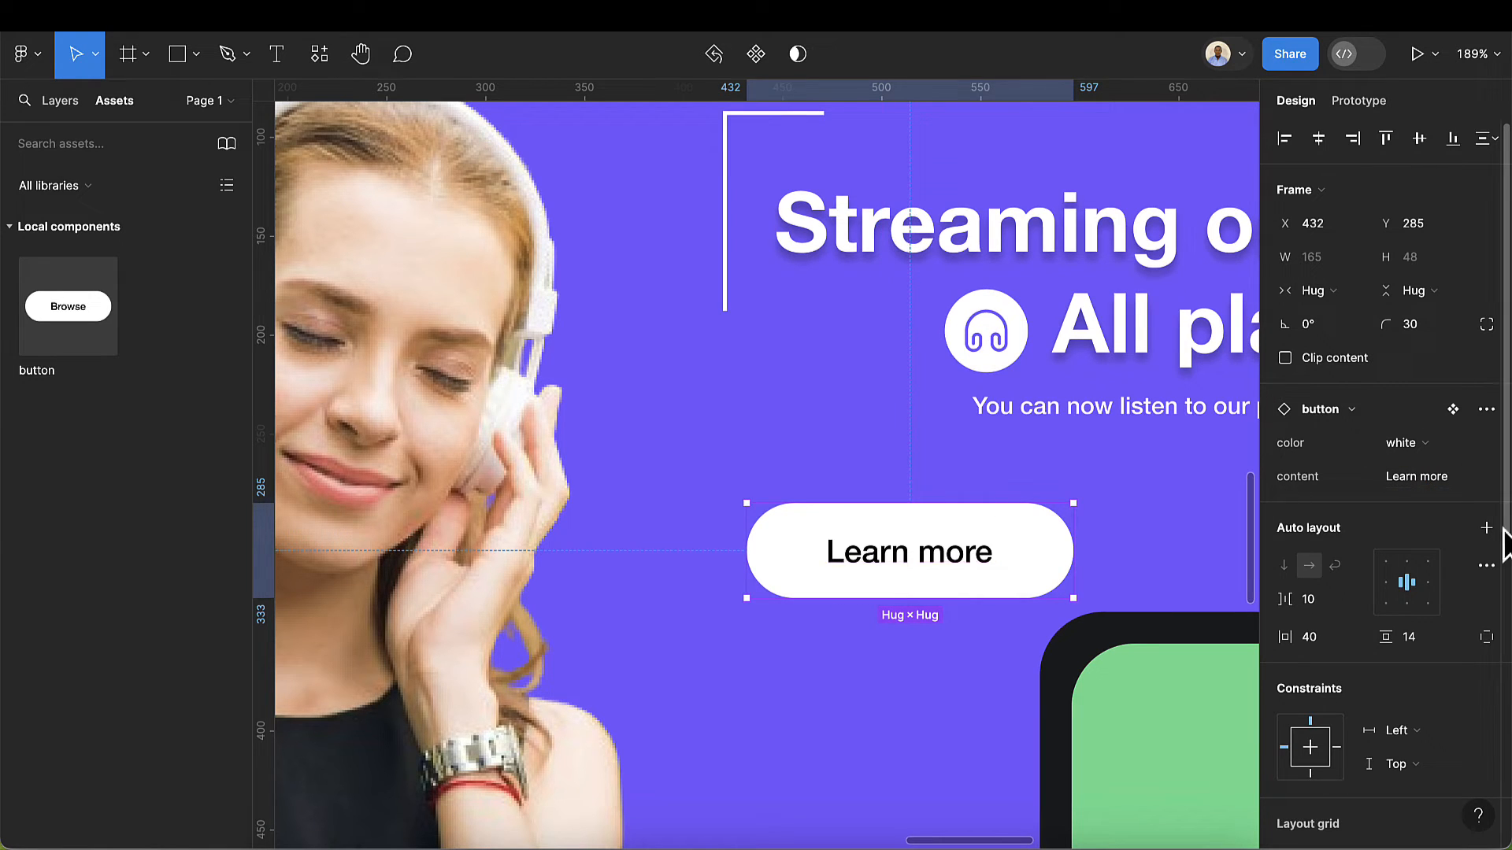
- Switch the Learn more button to the dark variant and nudge it under the headline
click(1443, 455)
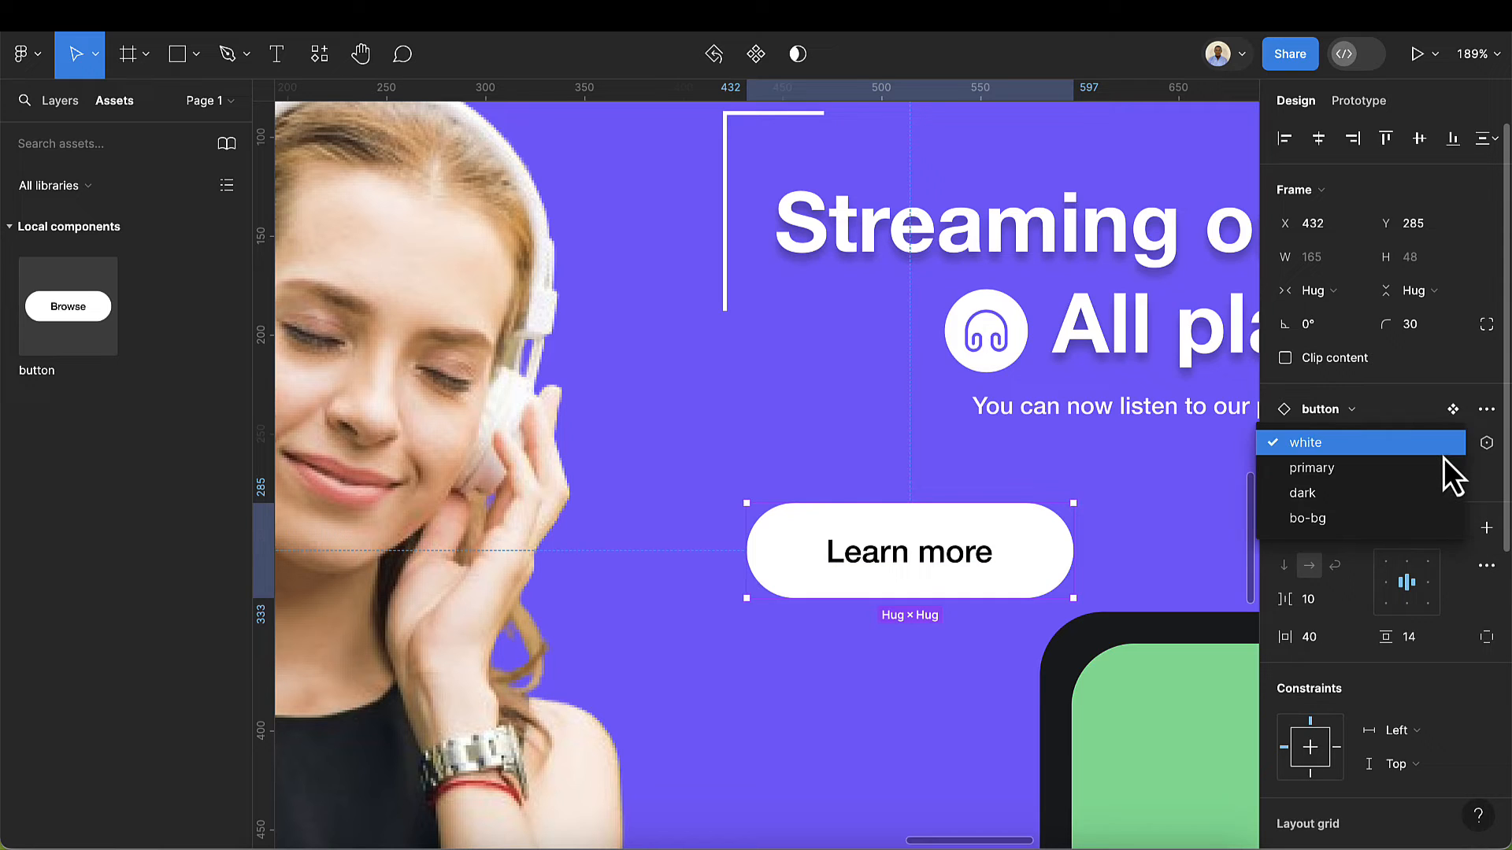
click(1398, 493)
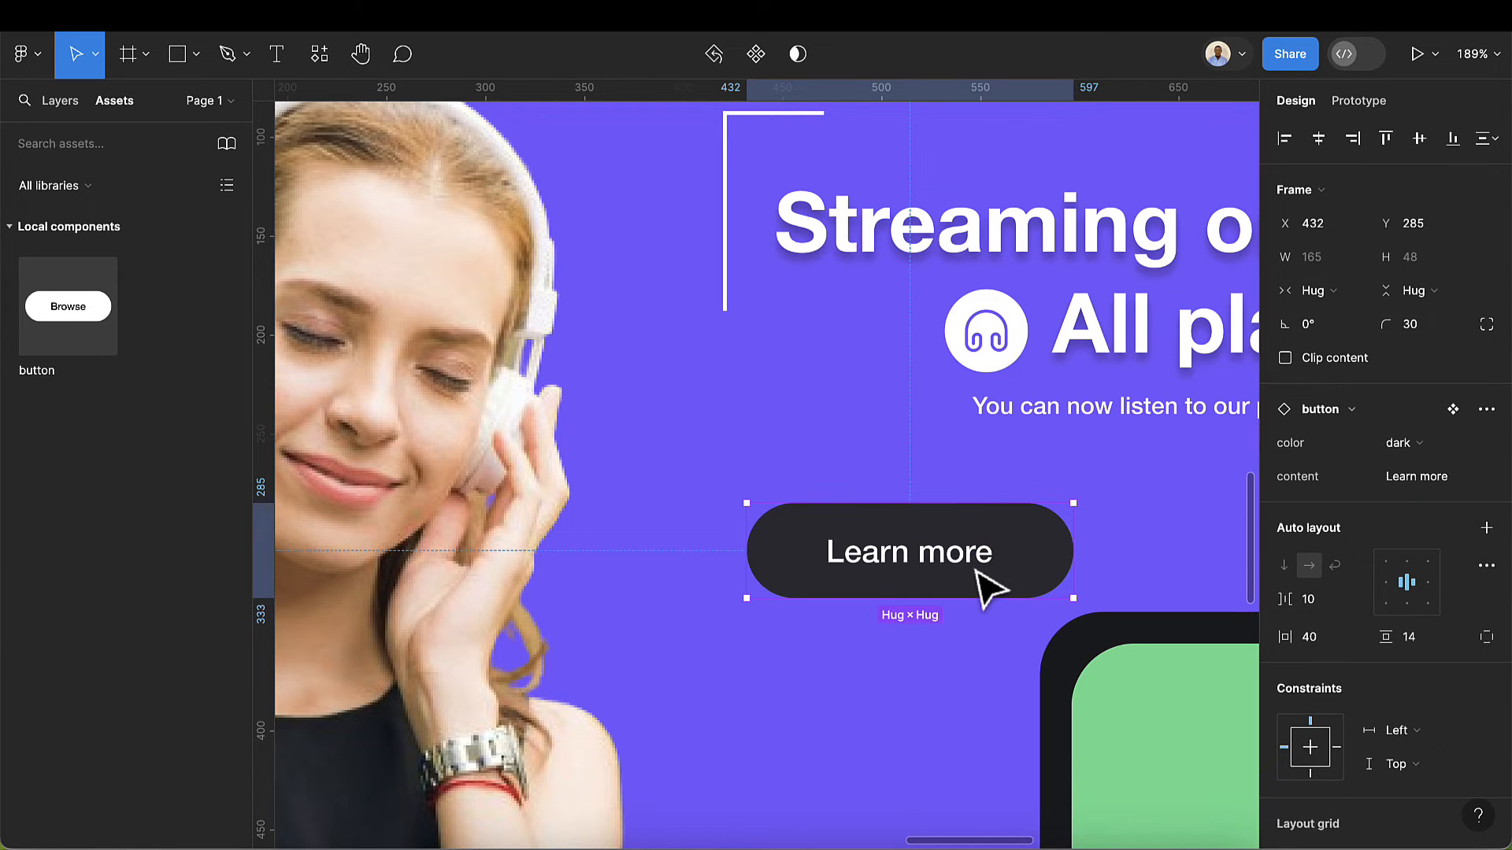
drag(989, 580, 952, 546)
ctrl+scroll(972, 582, down, 5)
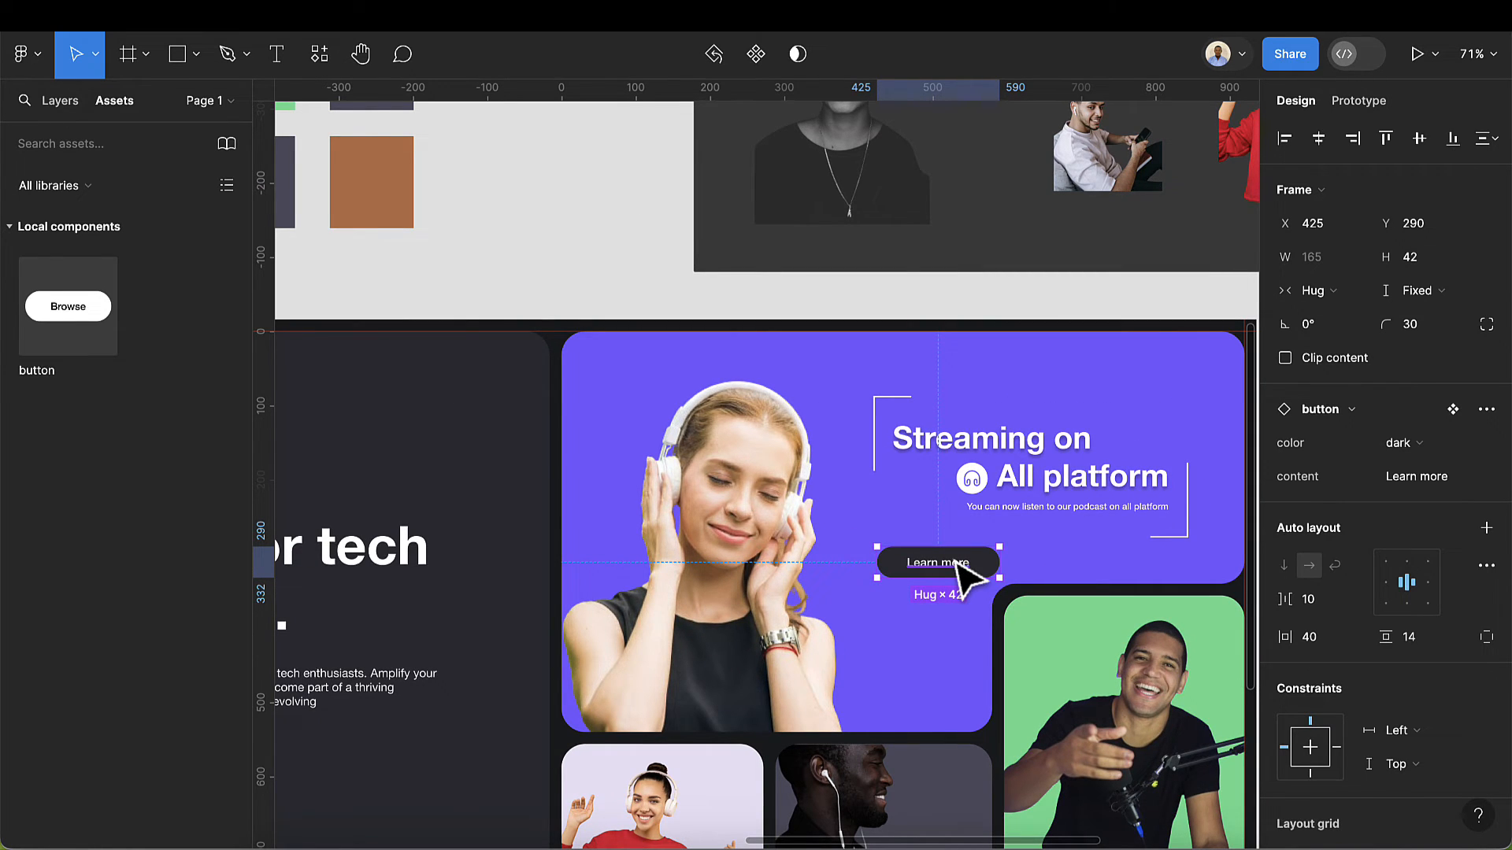
scroll(955, 574, up, 3)
drag(956, 563, 937, 600)
scroll(935, 599, down, 5)
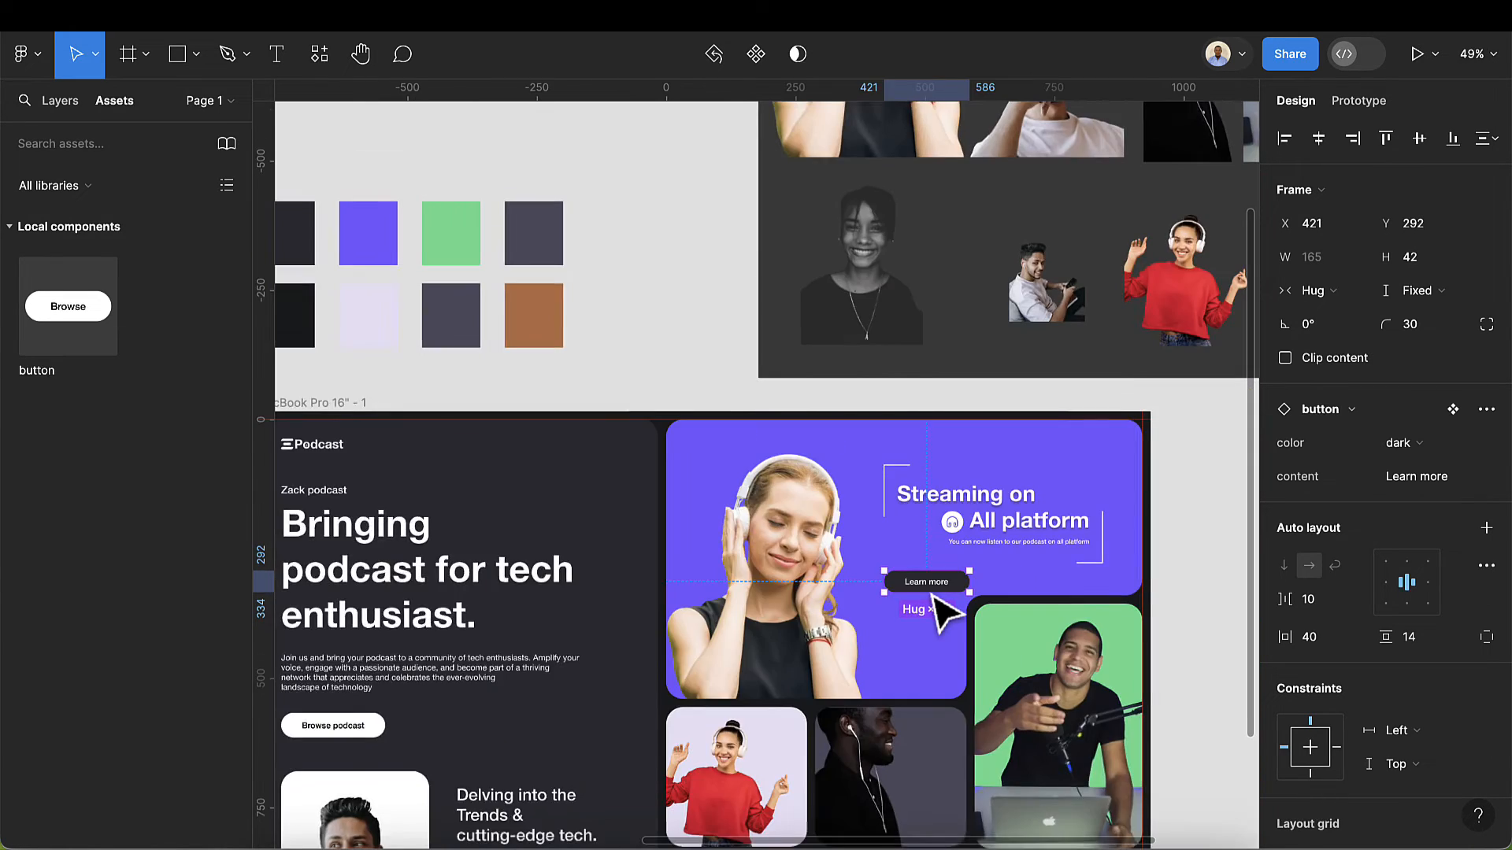
scroll(937, 595, down, 1)
scroll(945, 608, down, 5)
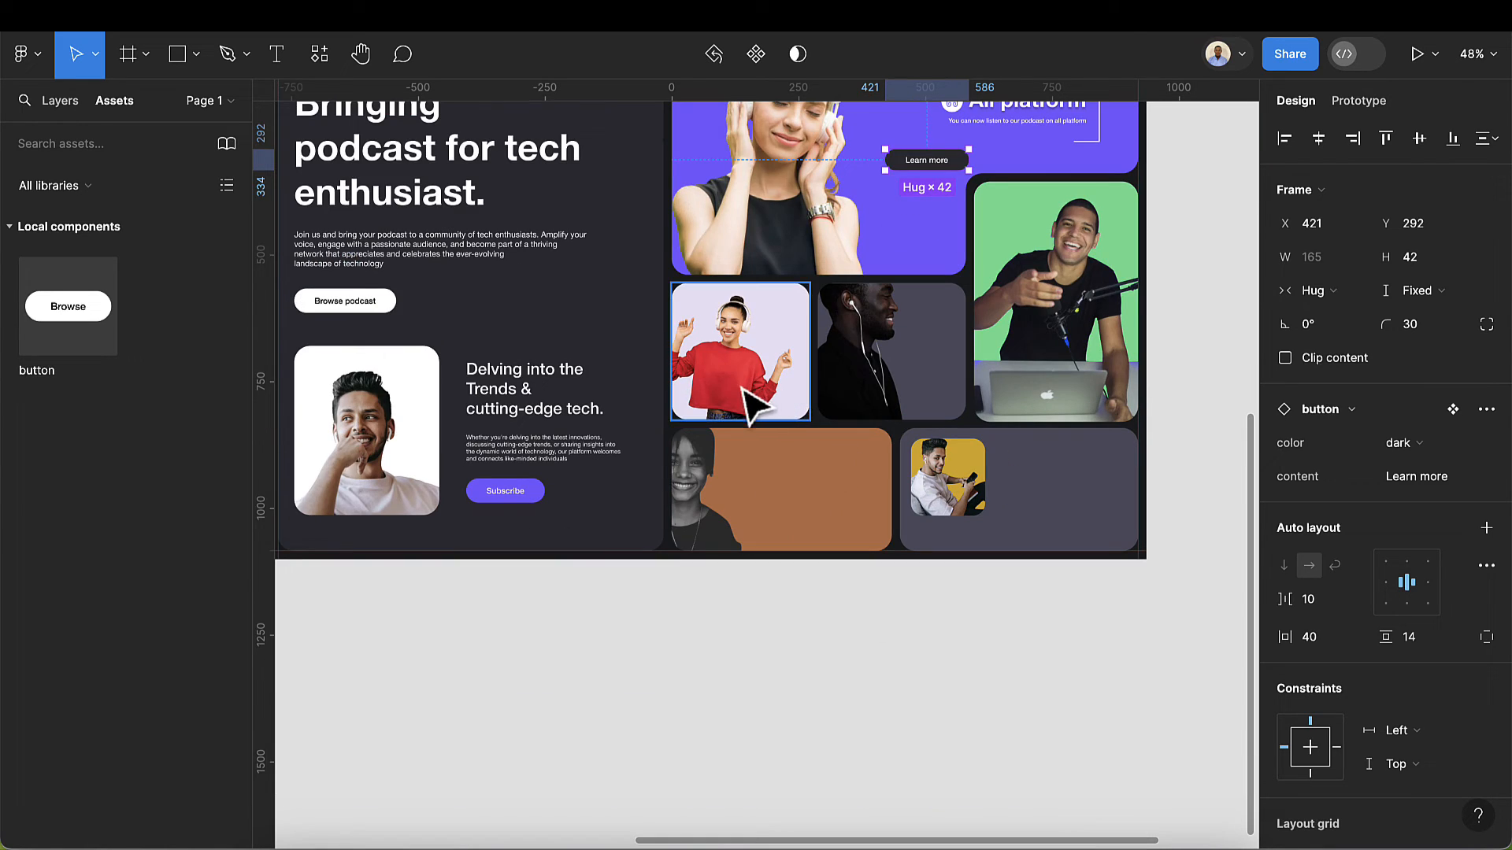
scroll(760, 402, down, 1)
scroll(759, 402, up, 5)
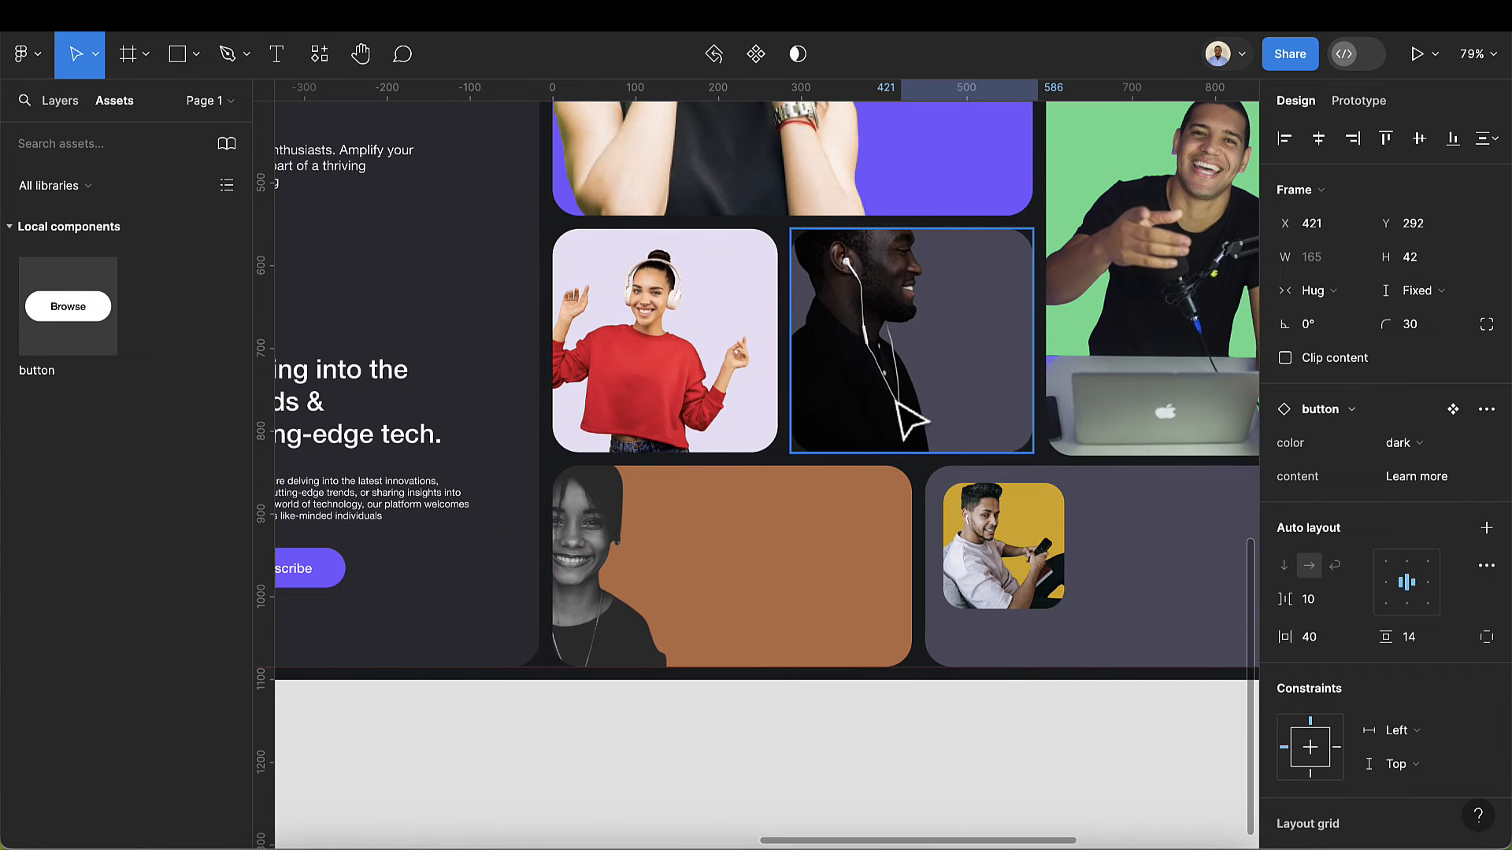
- Draw a rectangle across the earbuds card's bottom, set its height to 60, and snap it down
click(175, 55)
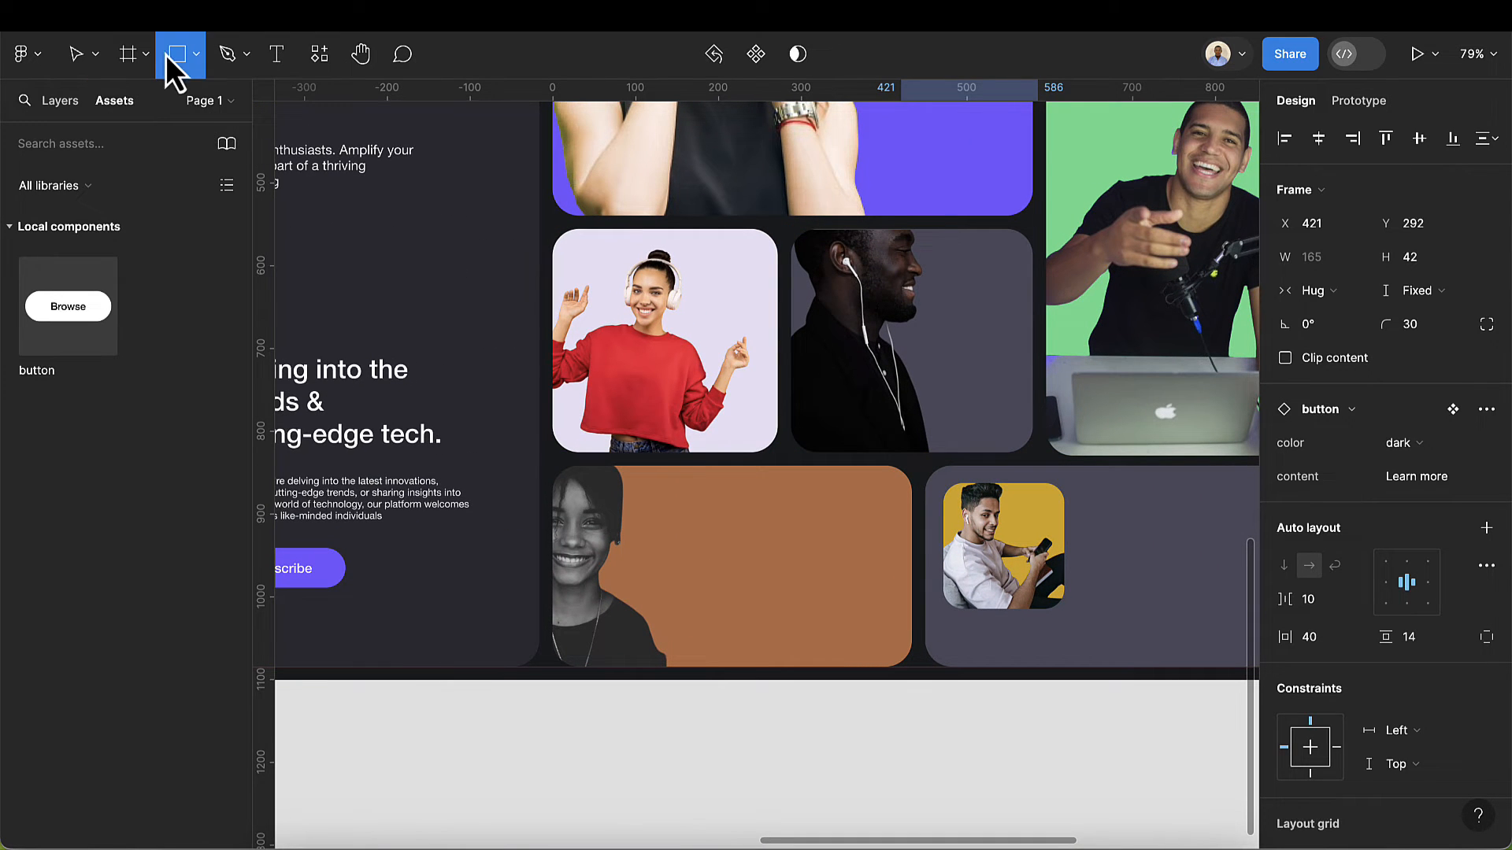
drag(792, 395, 1037, 455)
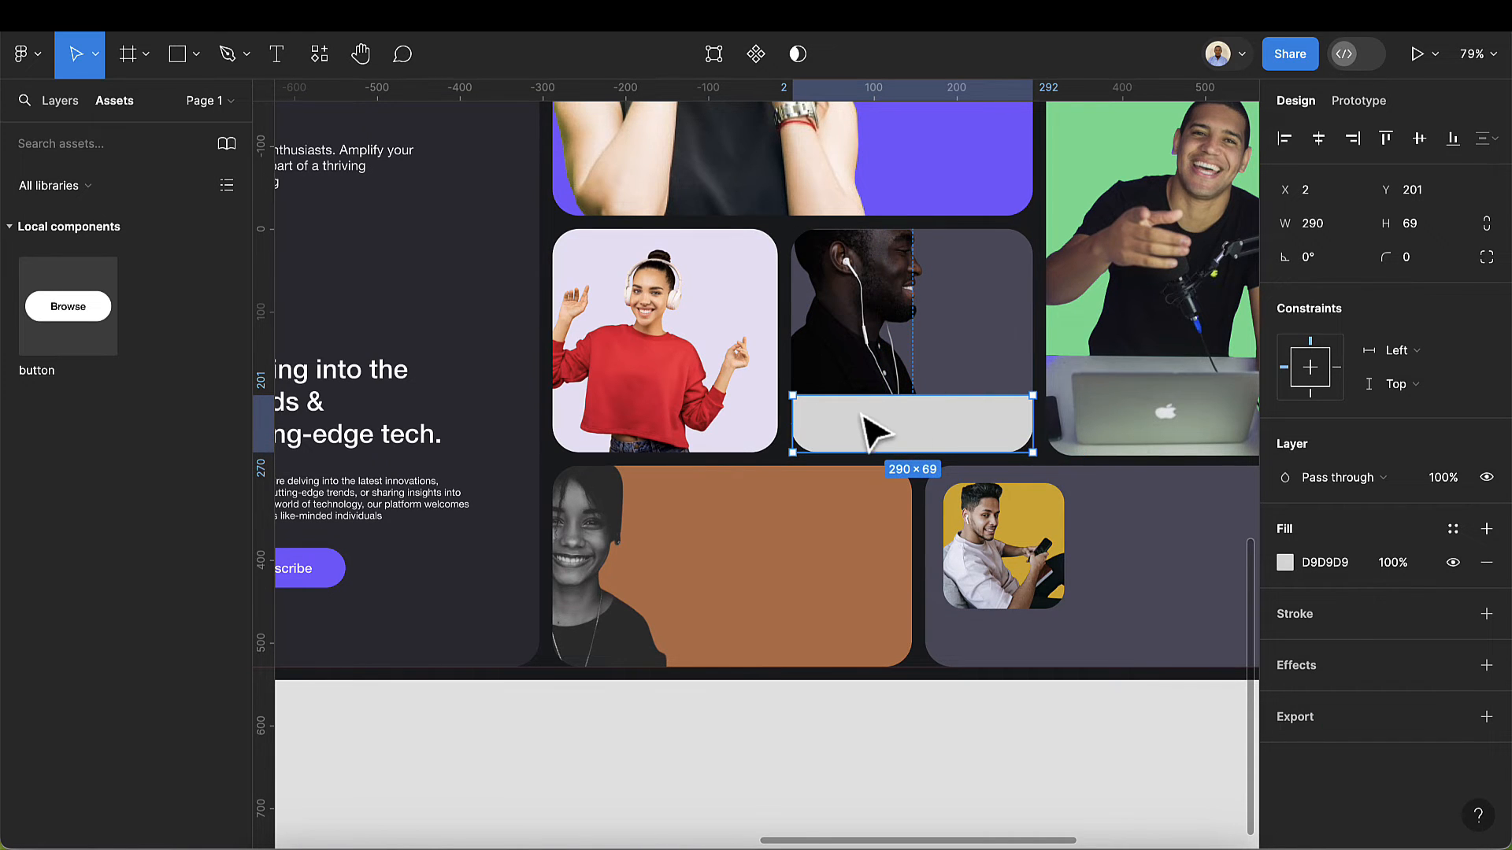
scroll(870, 428, up, 5)
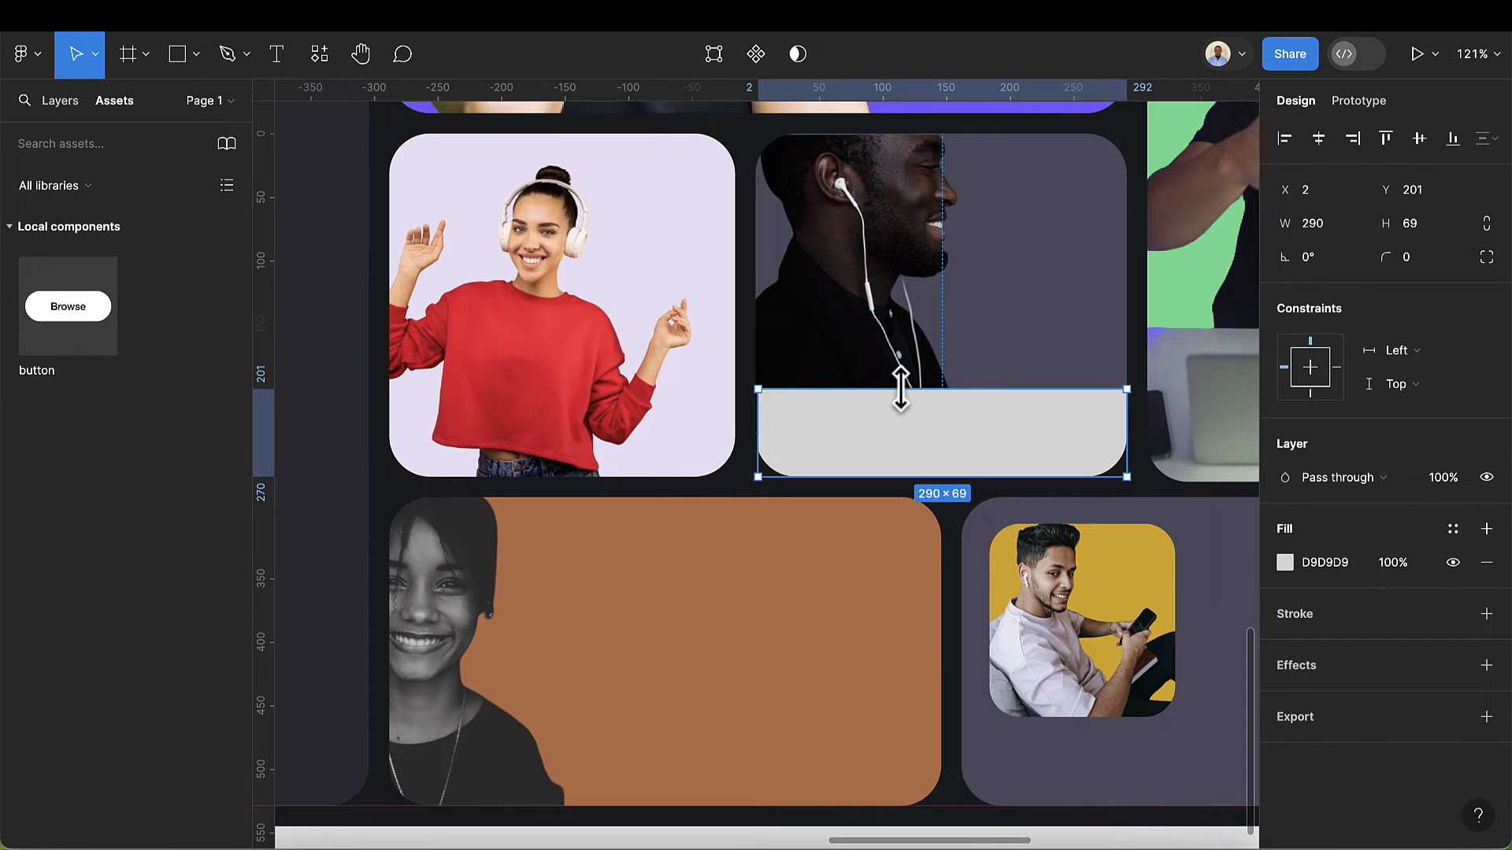
click(1433, 229)
text(70)
key(Return)
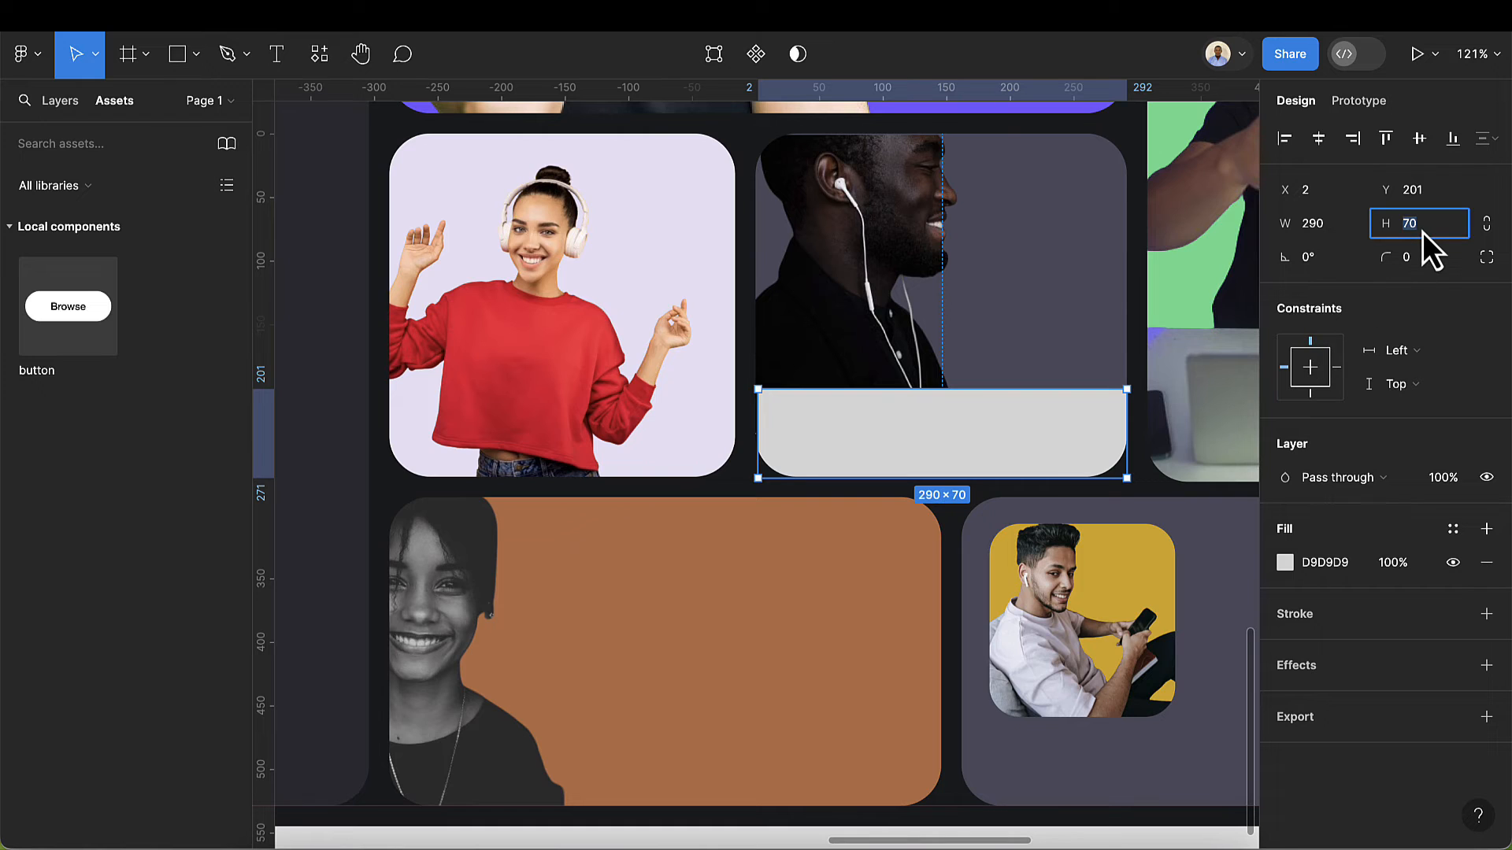
key(Return)
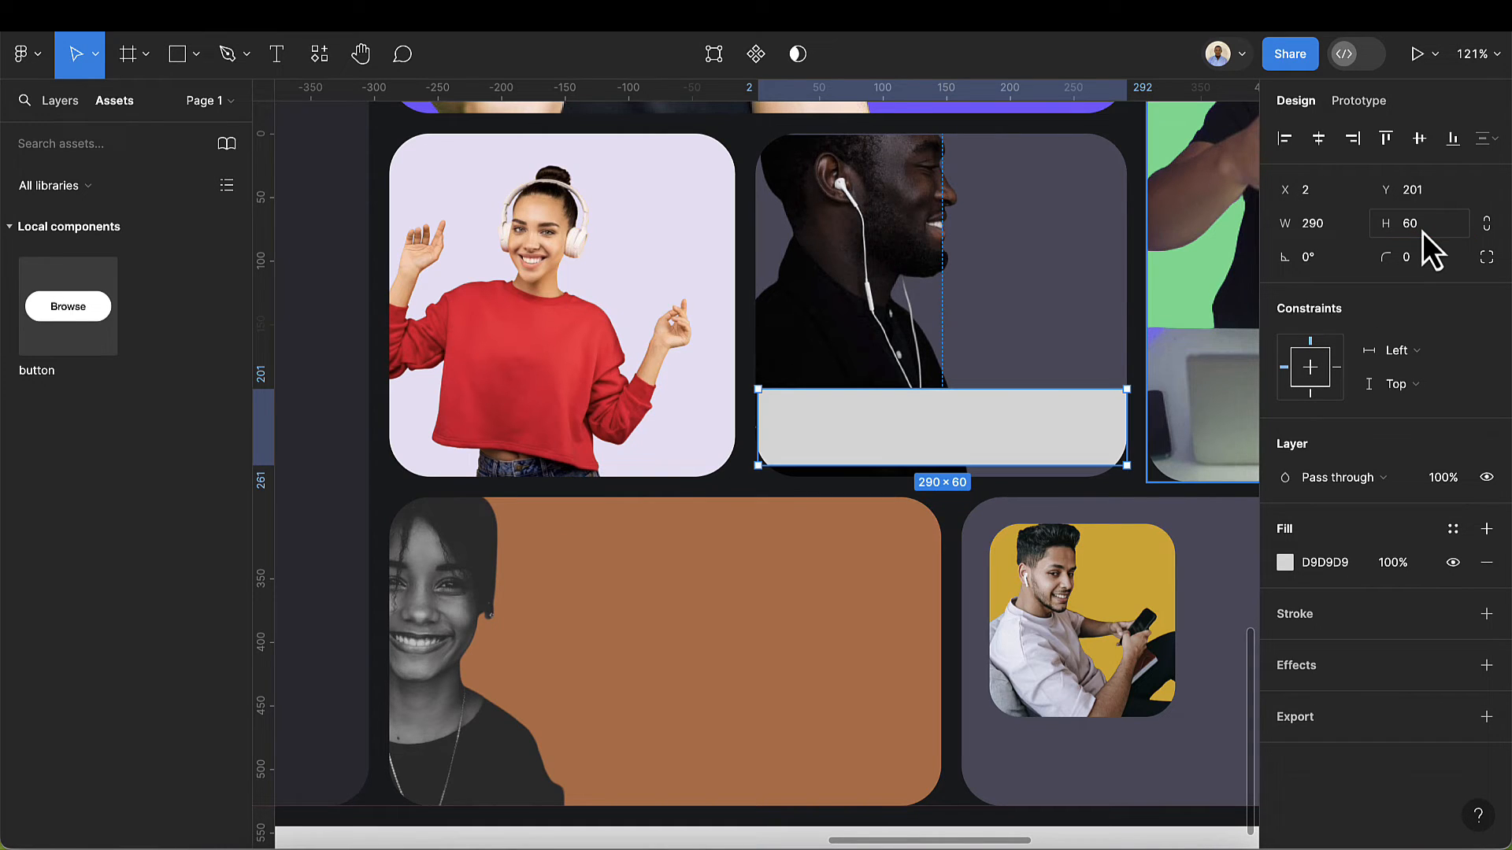
drag(1012, 425, 1014, 436)
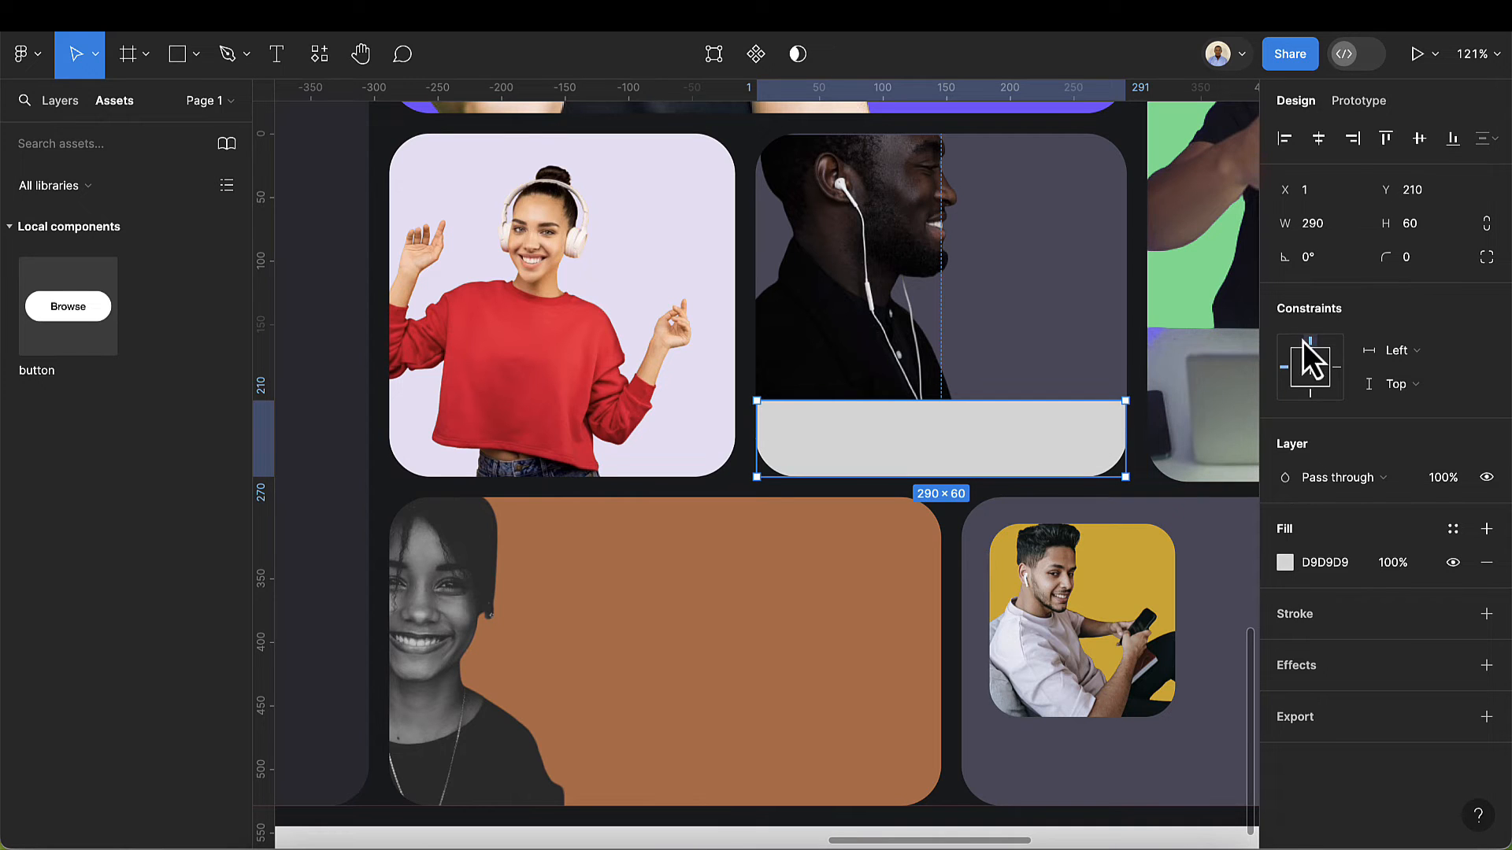
click(1282, 562)
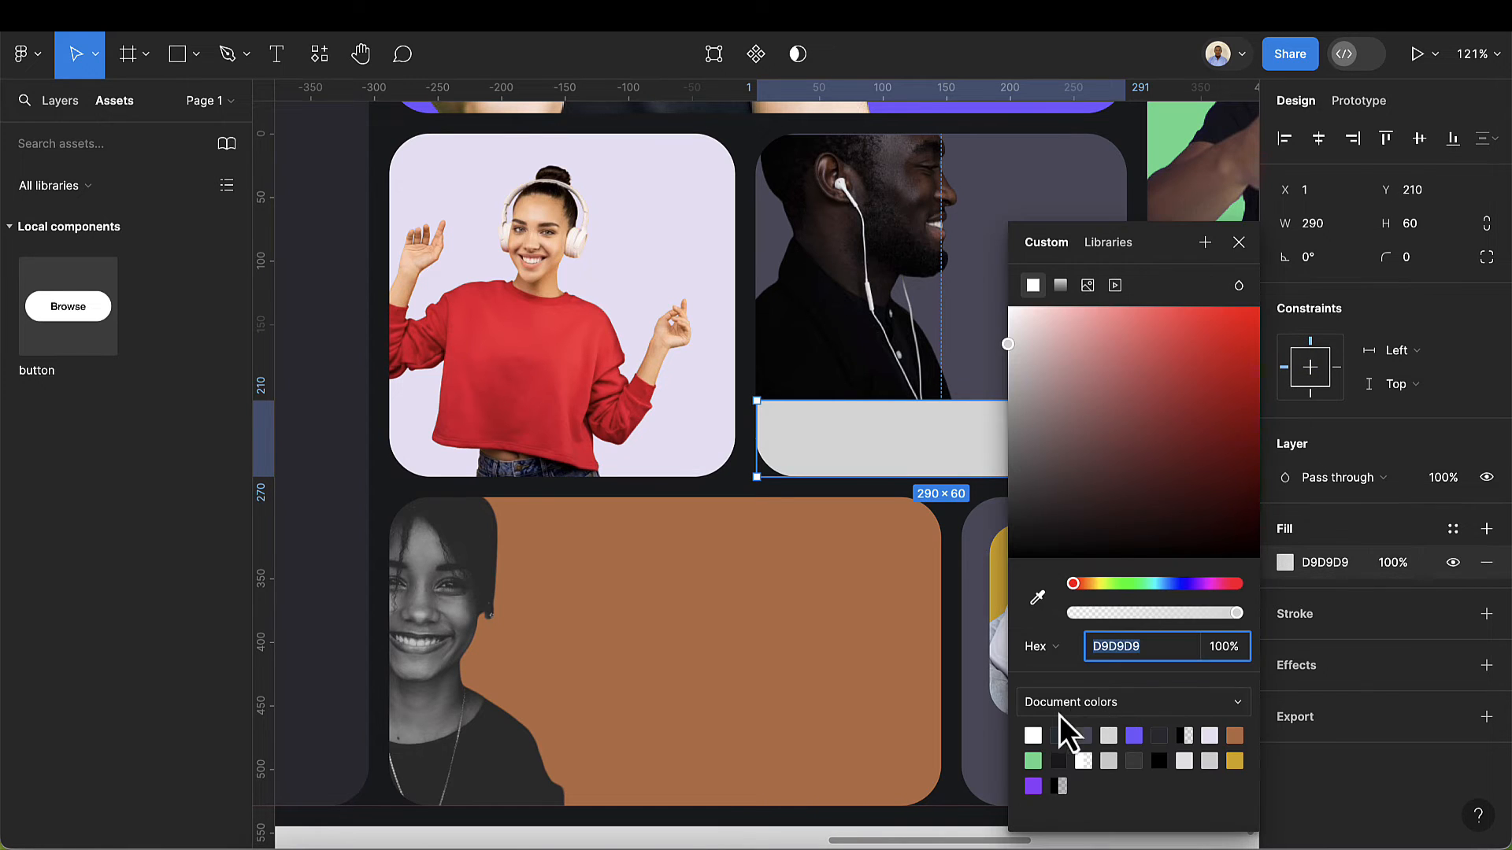
- Fill the bar white FFFFFF and add a Background blur effect of 23
click(1034, 735)
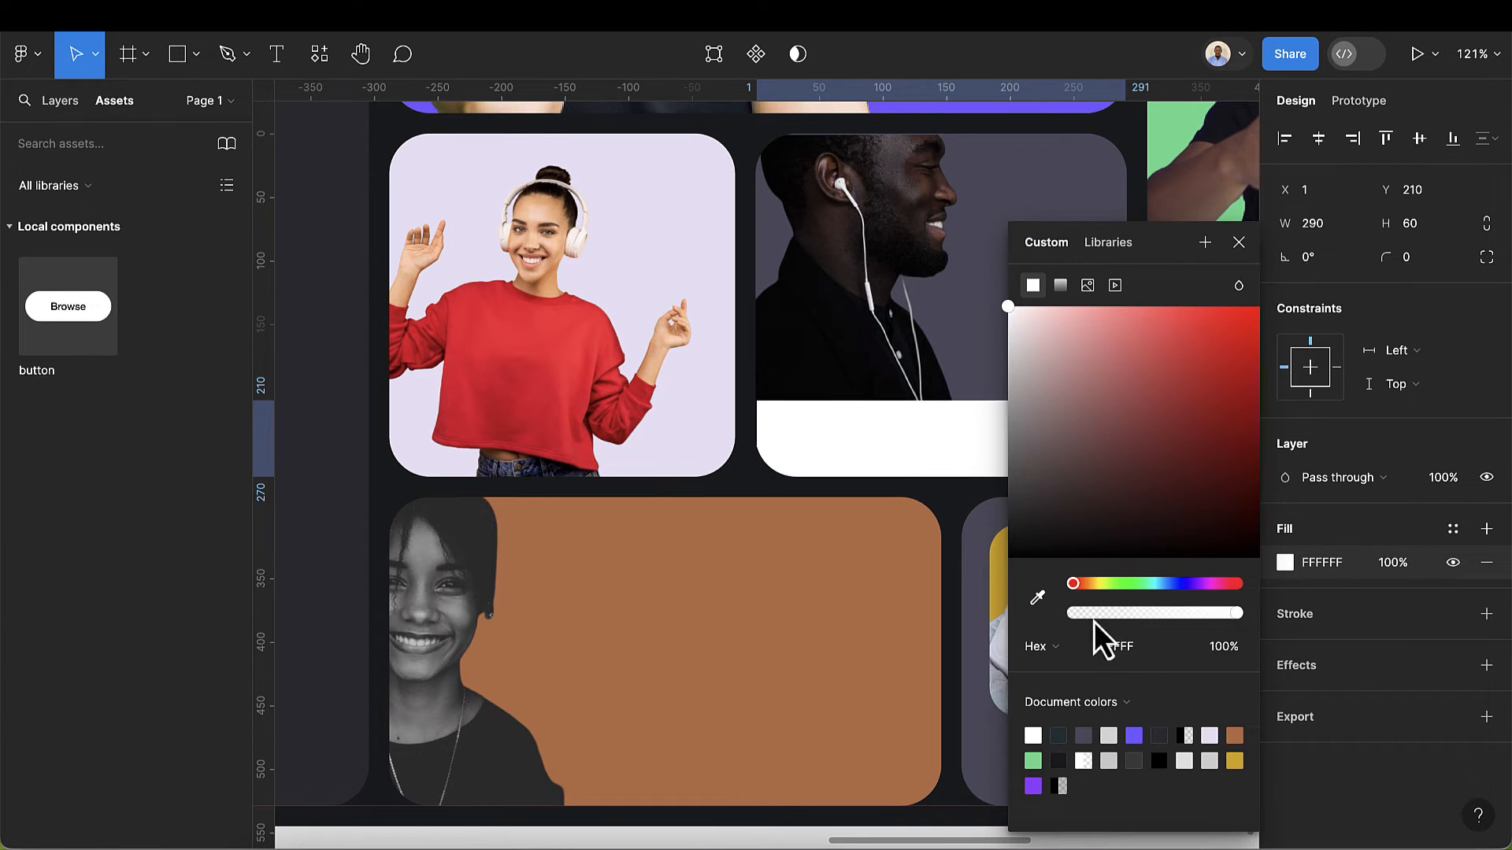
click(1239, 243)
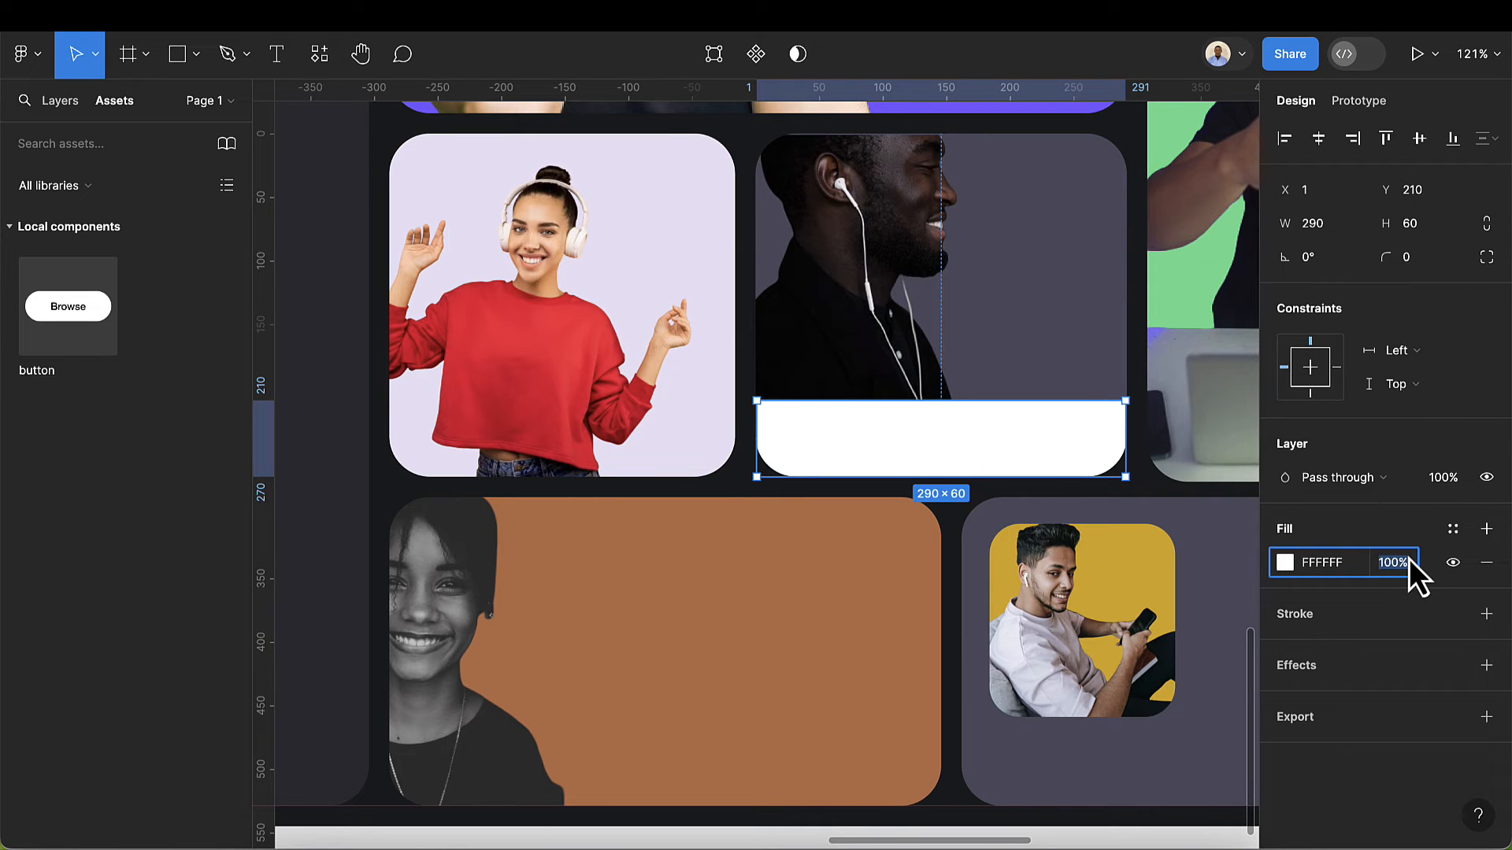
text(70)
key(Return)
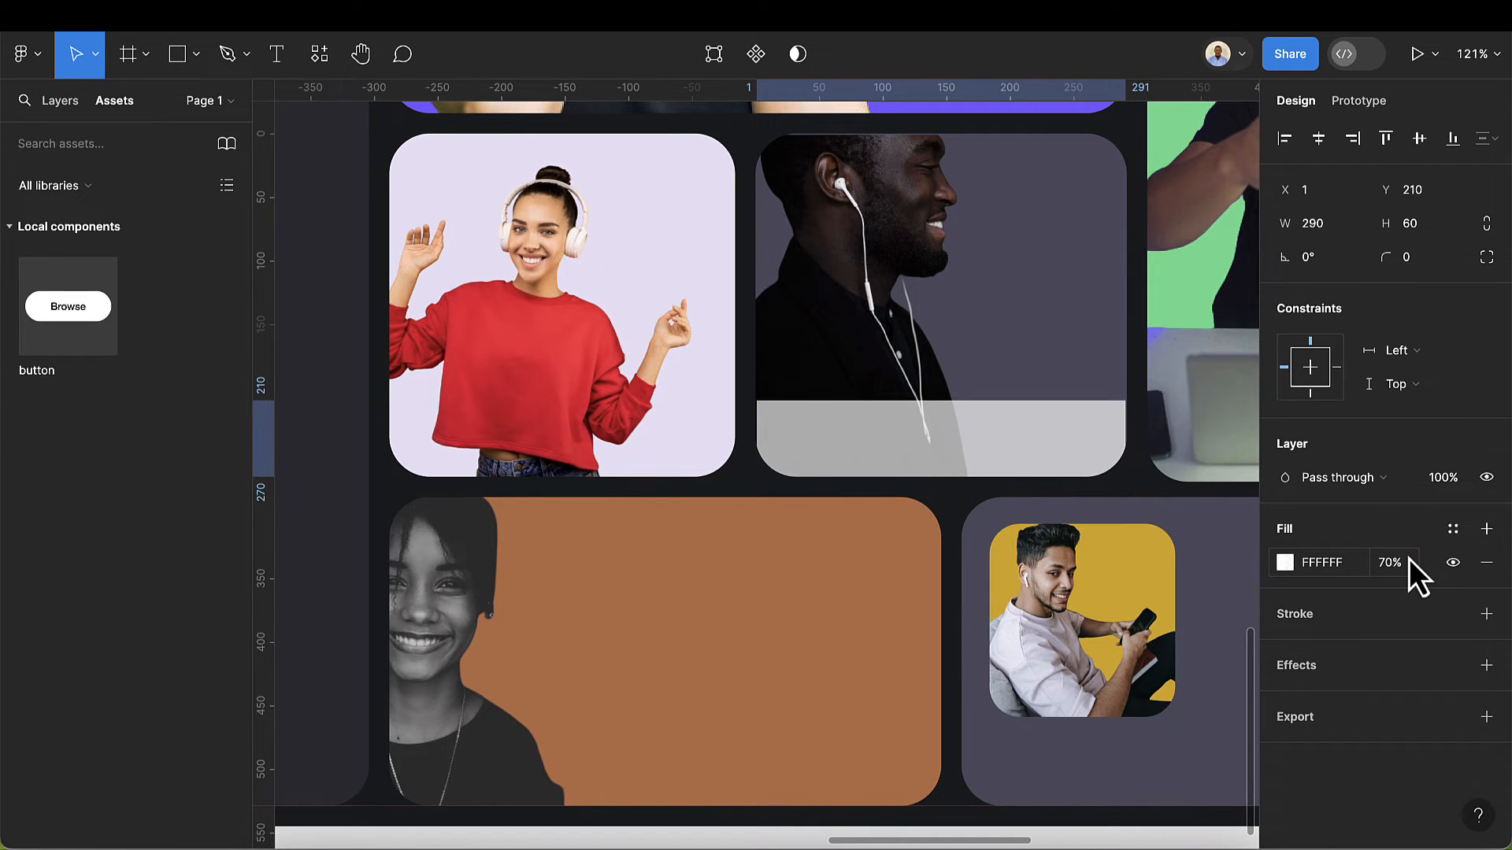
click(1486, 666)
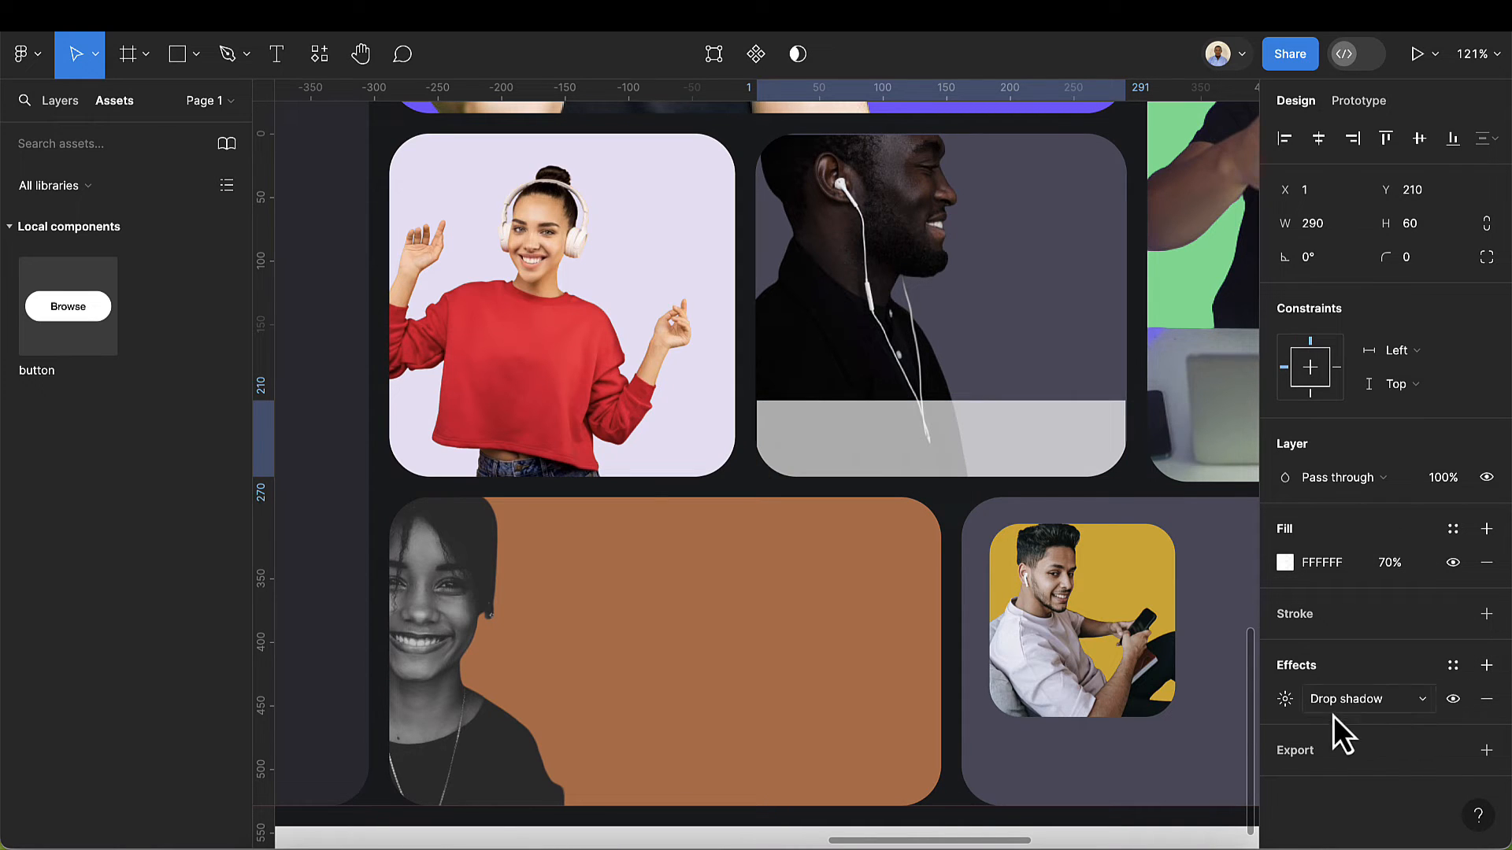
click(1364, 702)
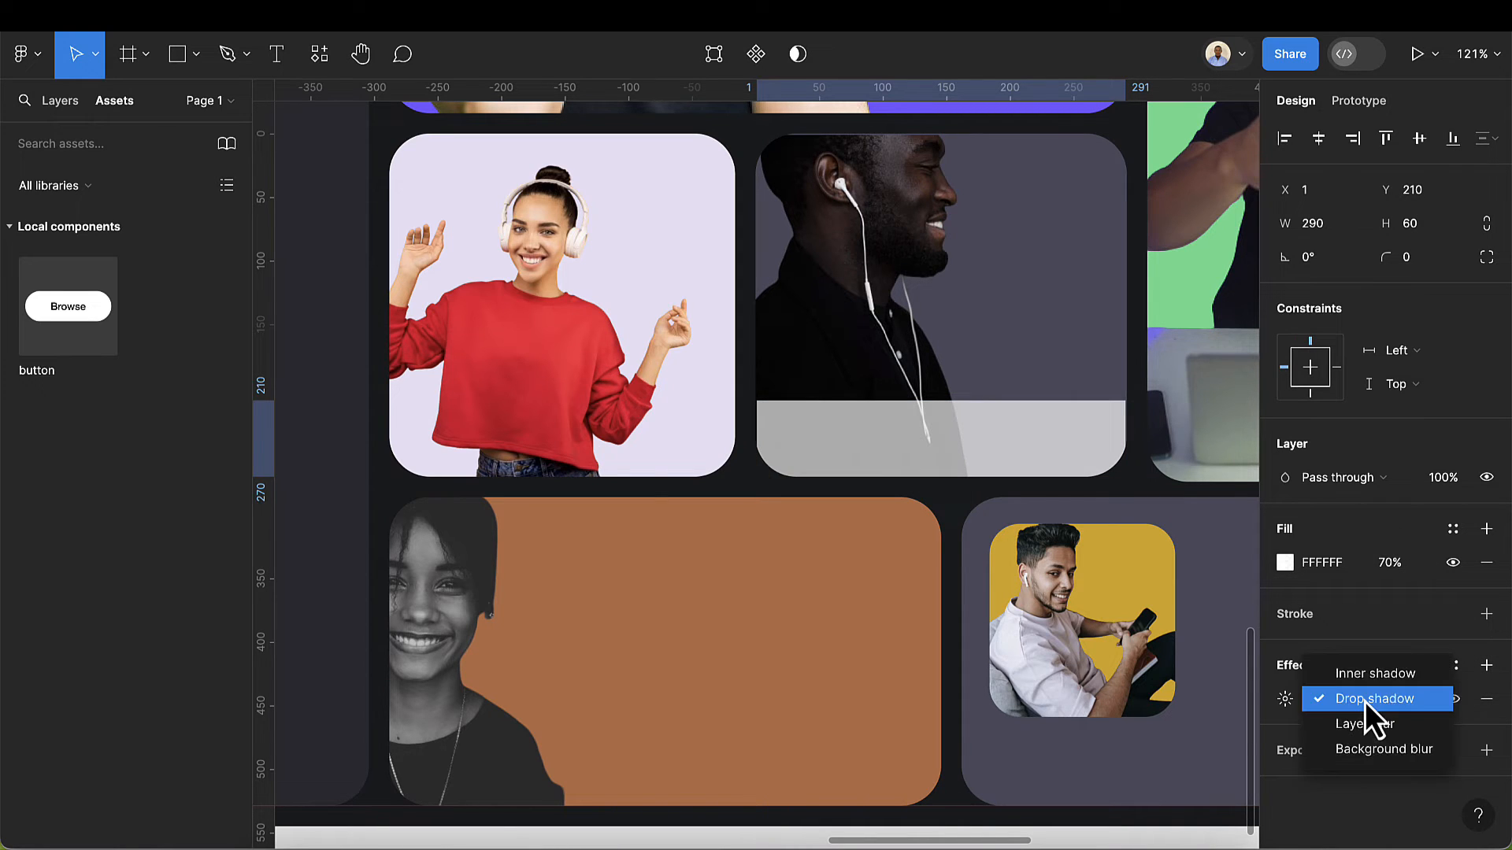
click(1373, 745)
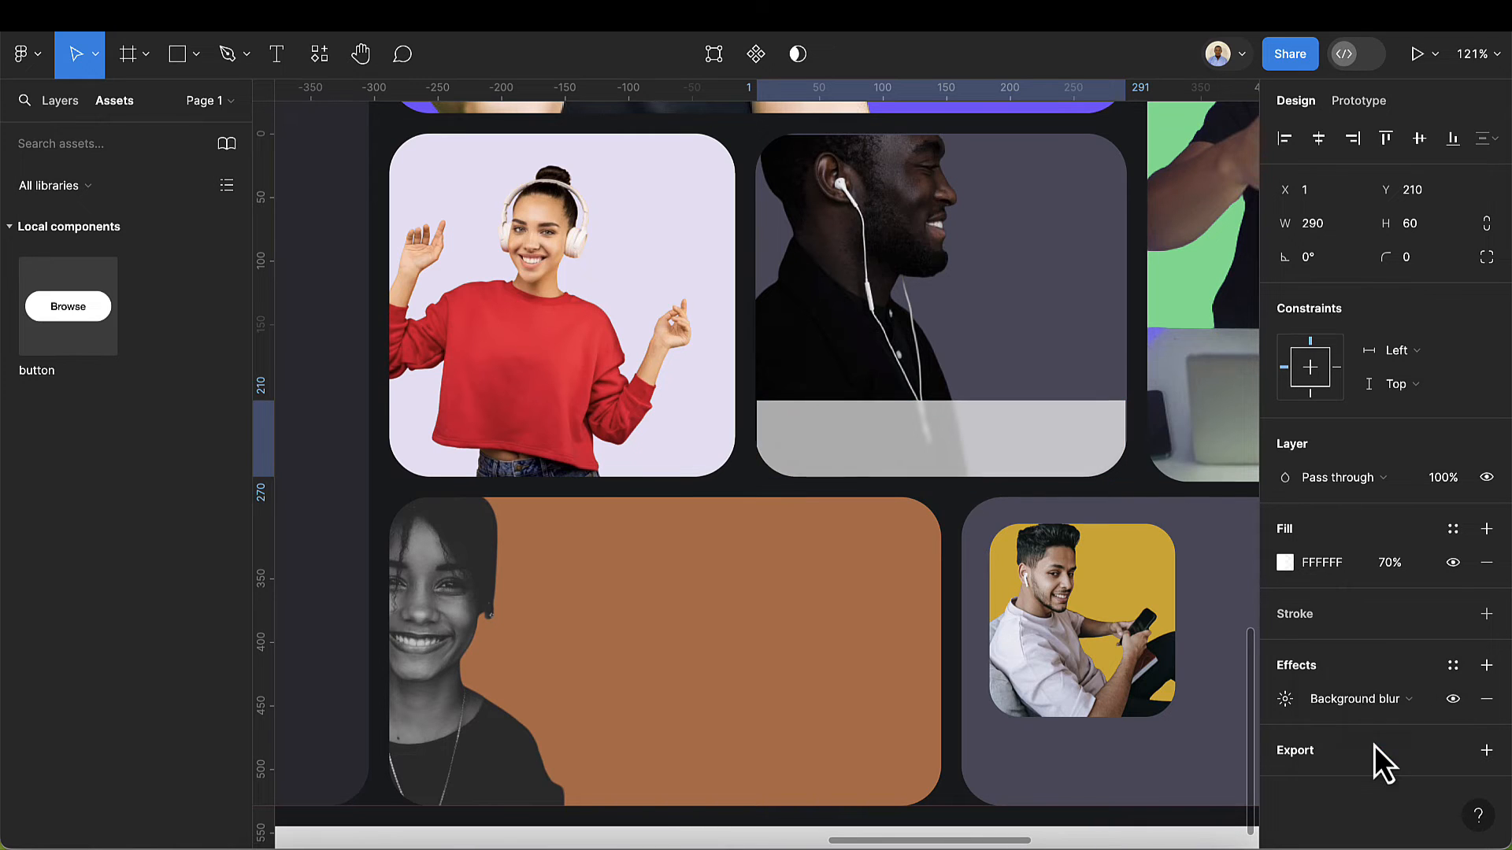
click(1285, 700)
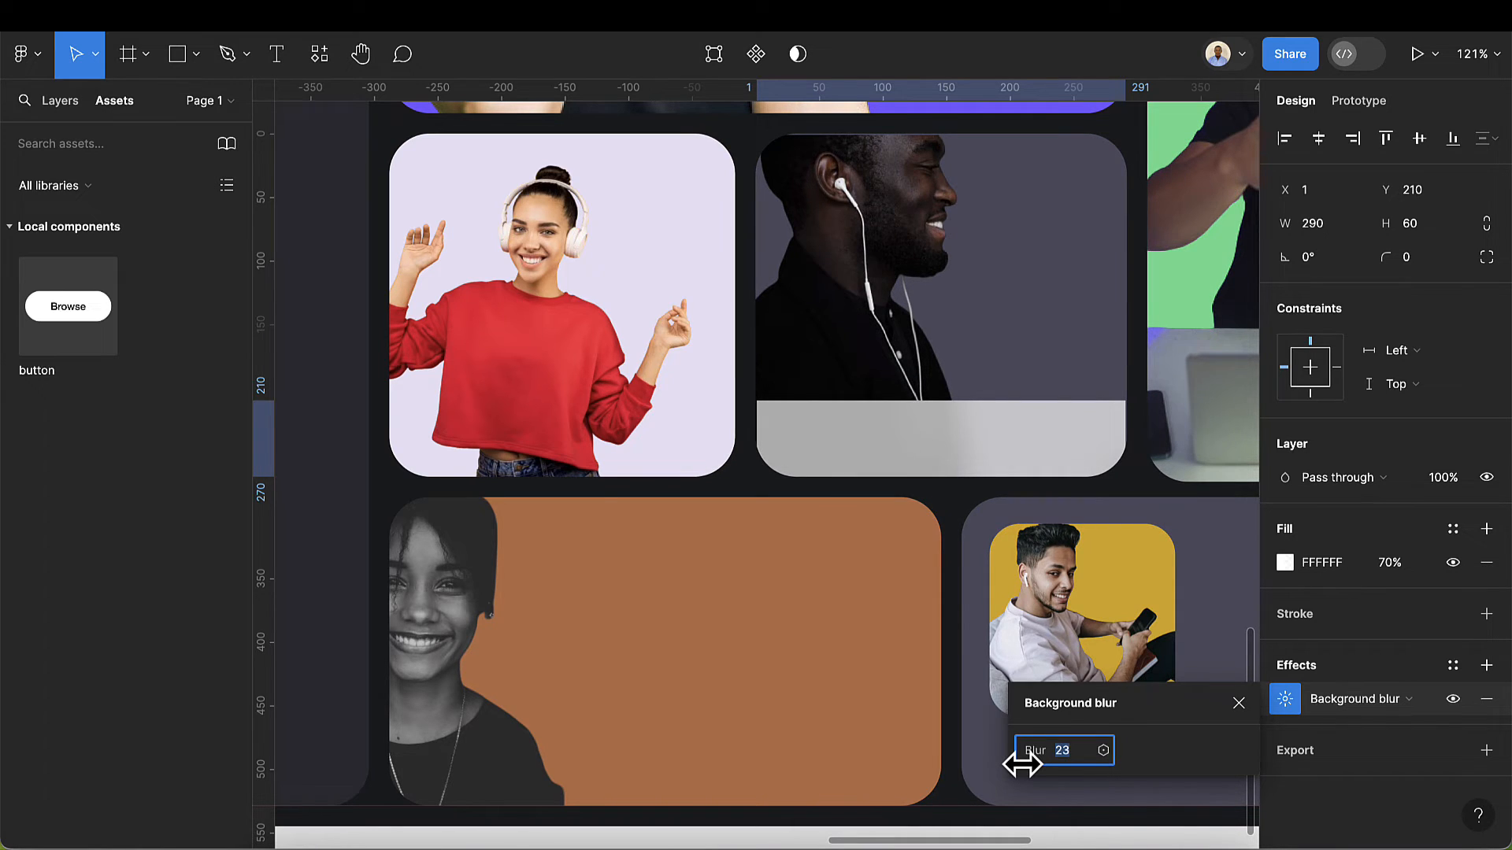
- Lower the bar's white fill opacity to 45%
click(1404, 565)
key(Down)
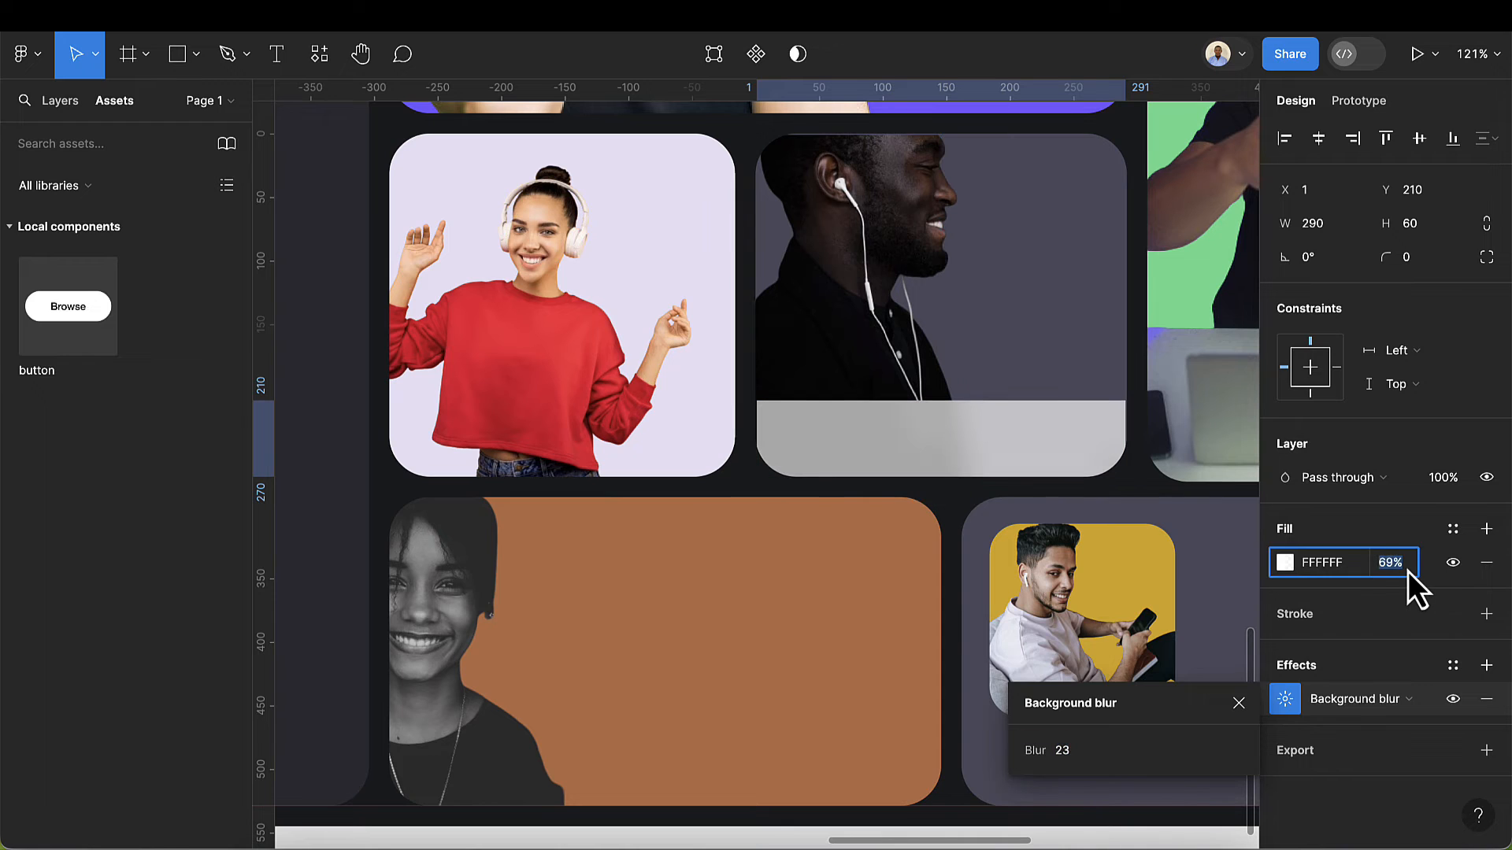
key(Down)
key(Down)
key(Down)
key(Down)
key(Down)
key(Down)
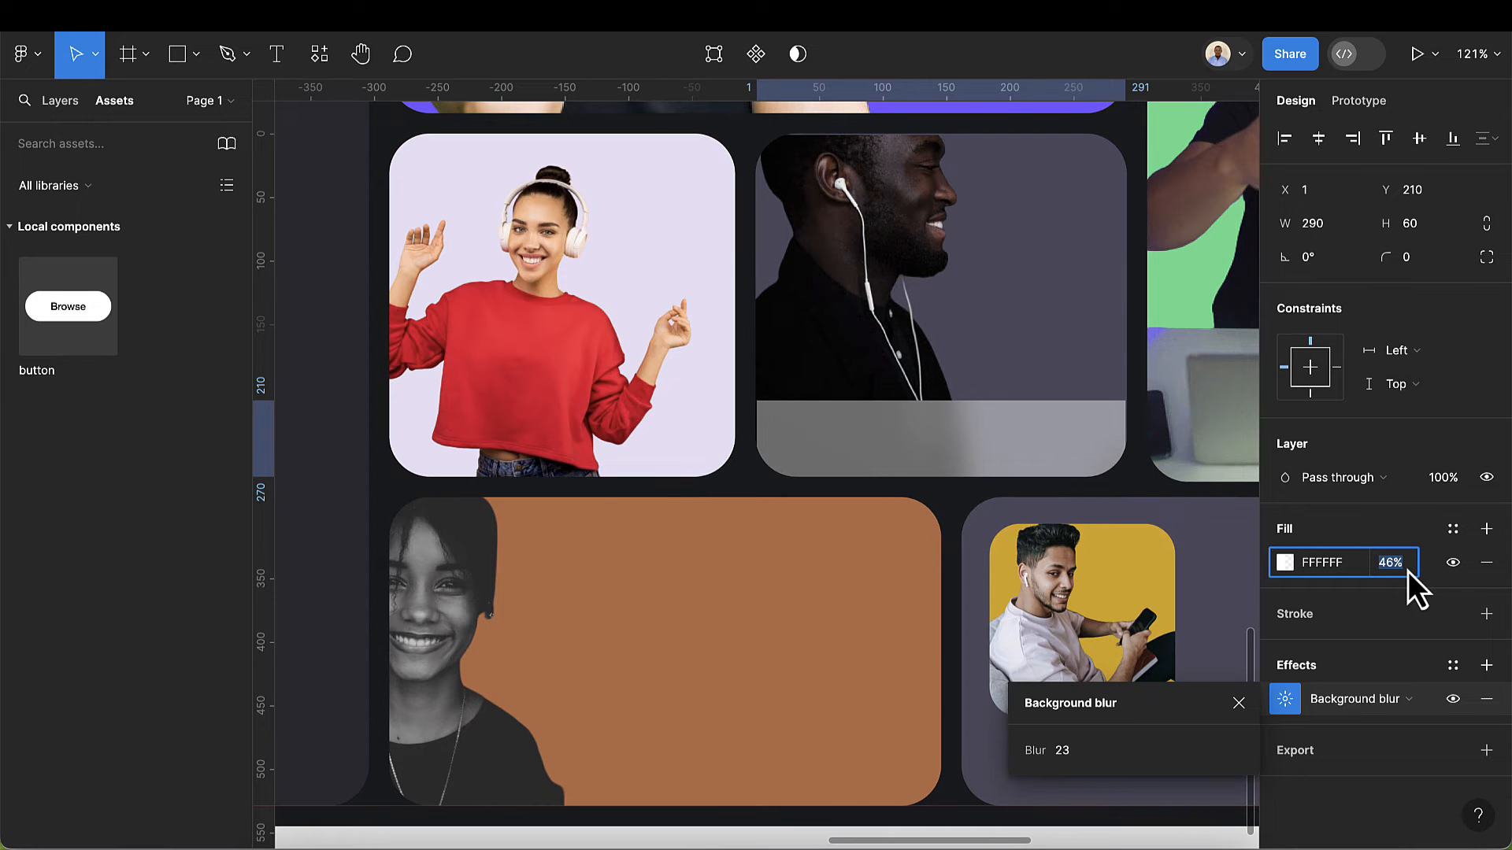
key(Down)
scroll(1055, 466, down, 5)
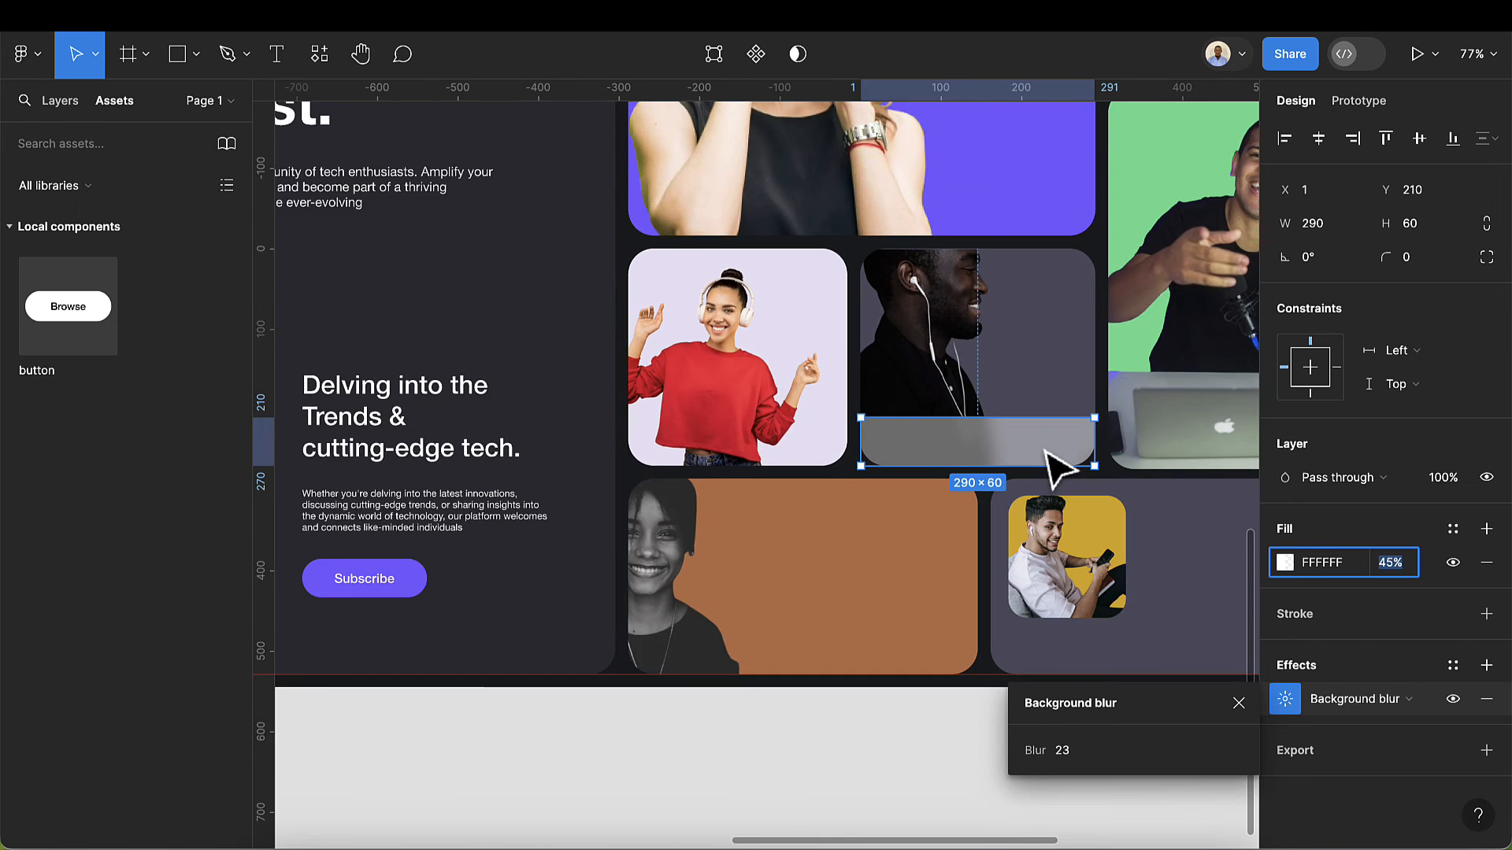
scroll(1055, 465, down, 3)
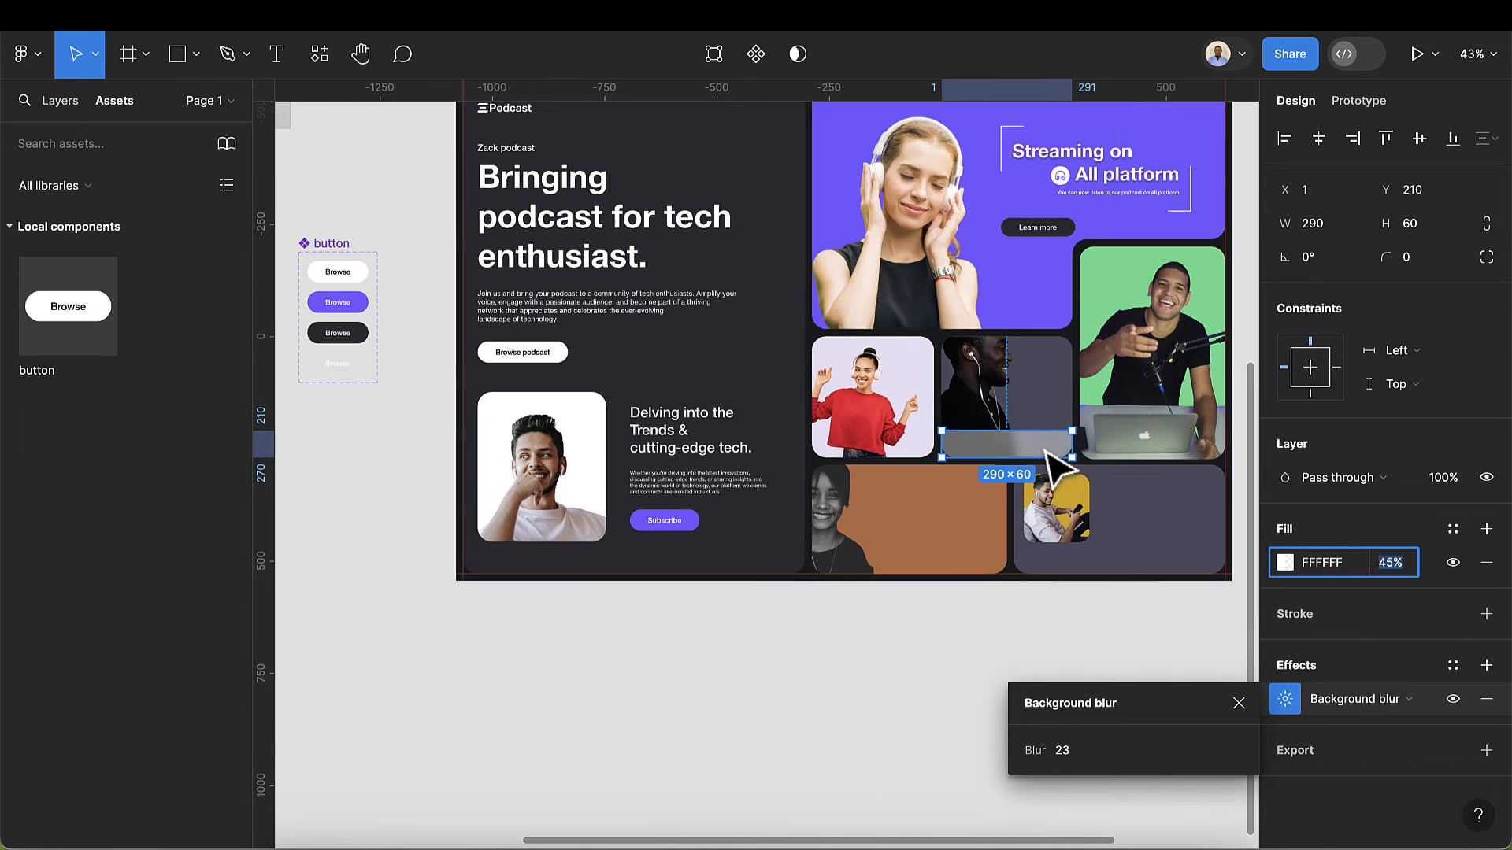
- Pick out the headline's headphone icon, then wrap the earbuds card's frosted bar in a frame
click(1059, 180)
click(1061, 182)
double_click(1061, 181)
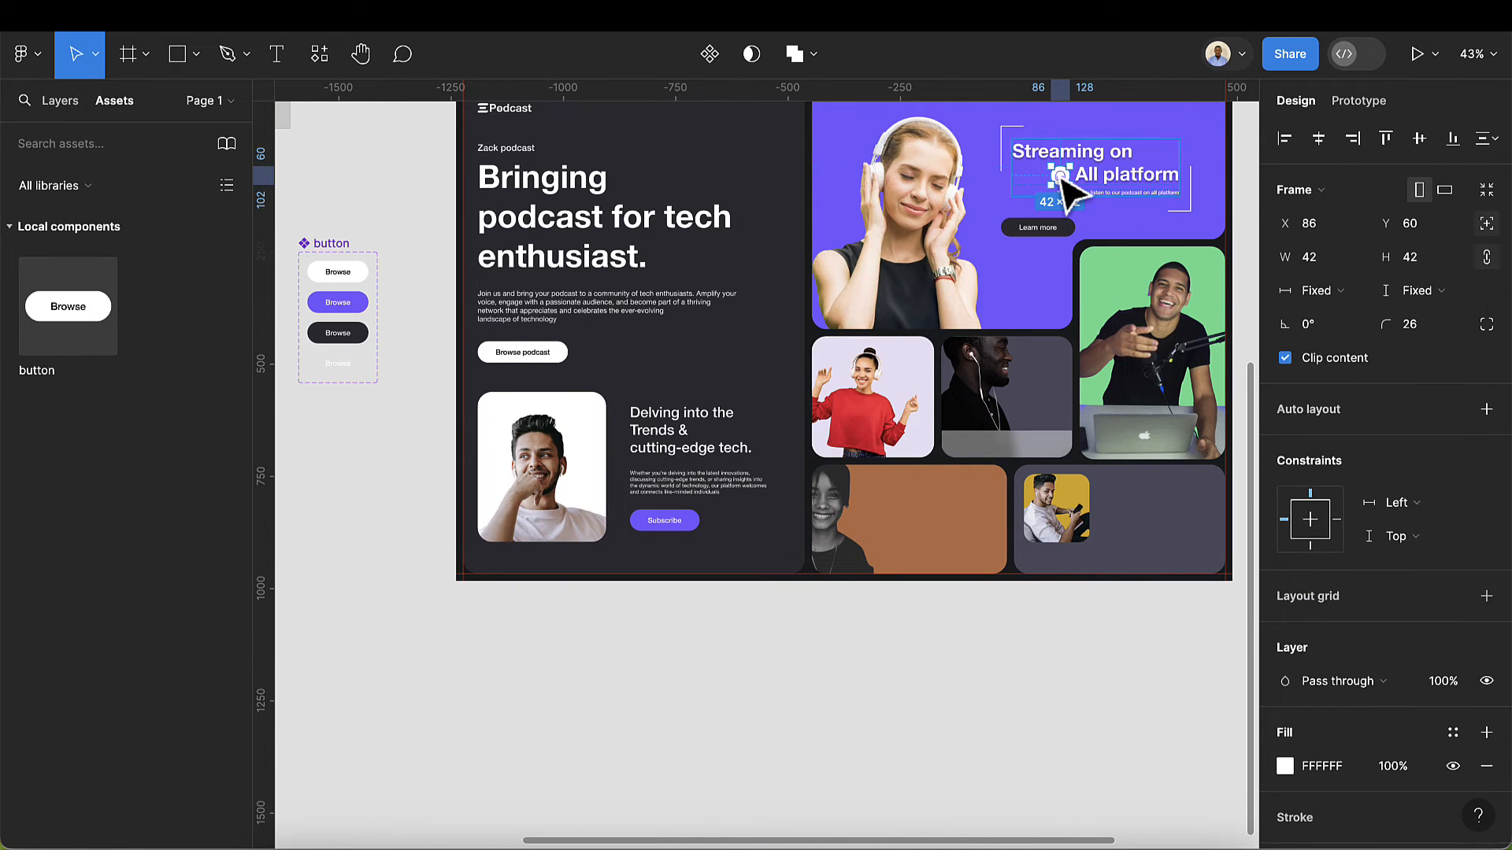
scroll(997, 461, up, 5)
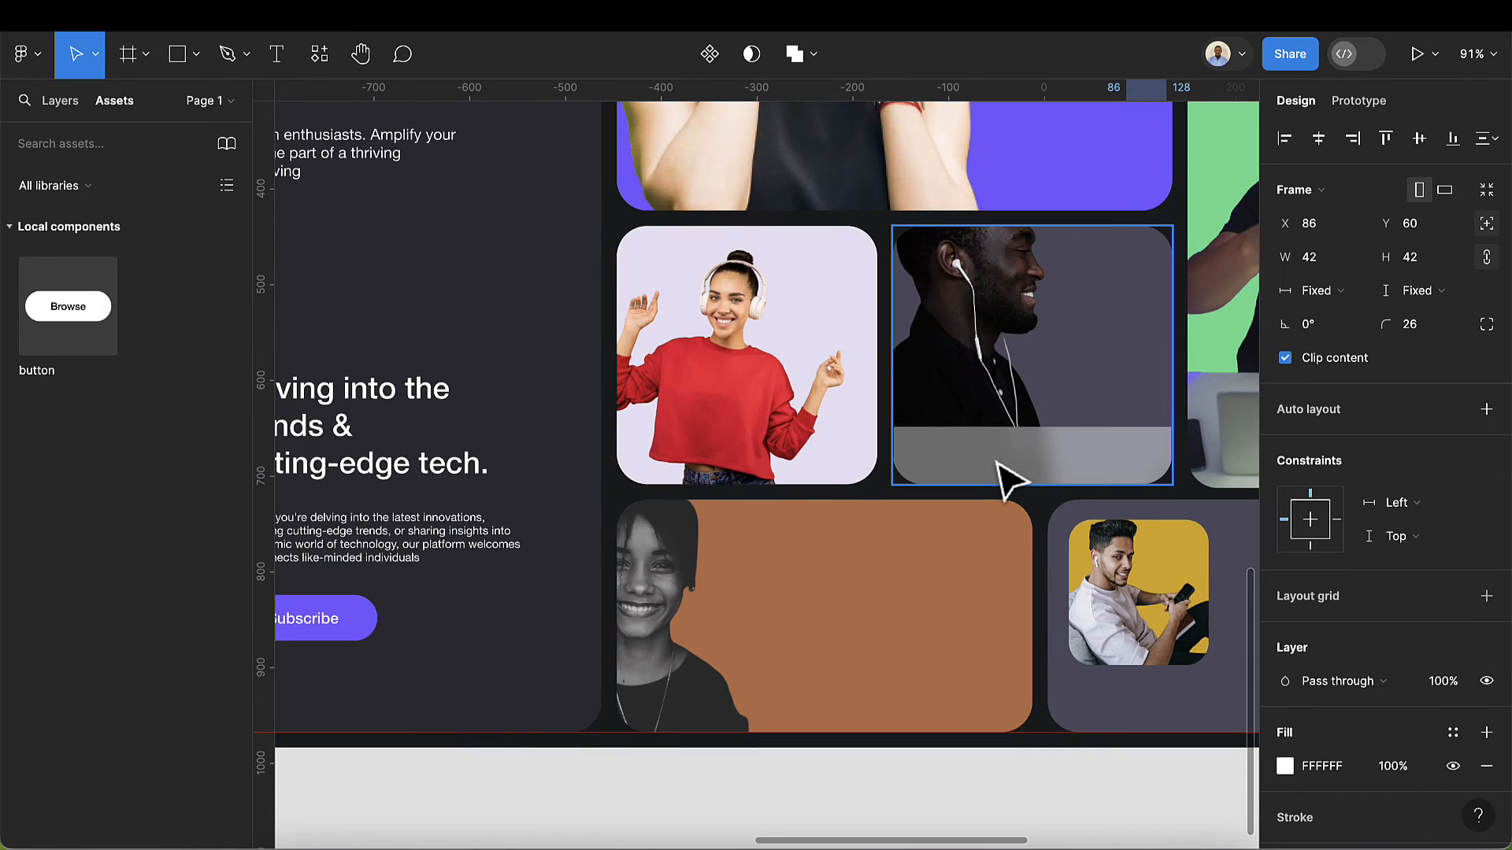
click(1007, 478)
double_click(970, 469)
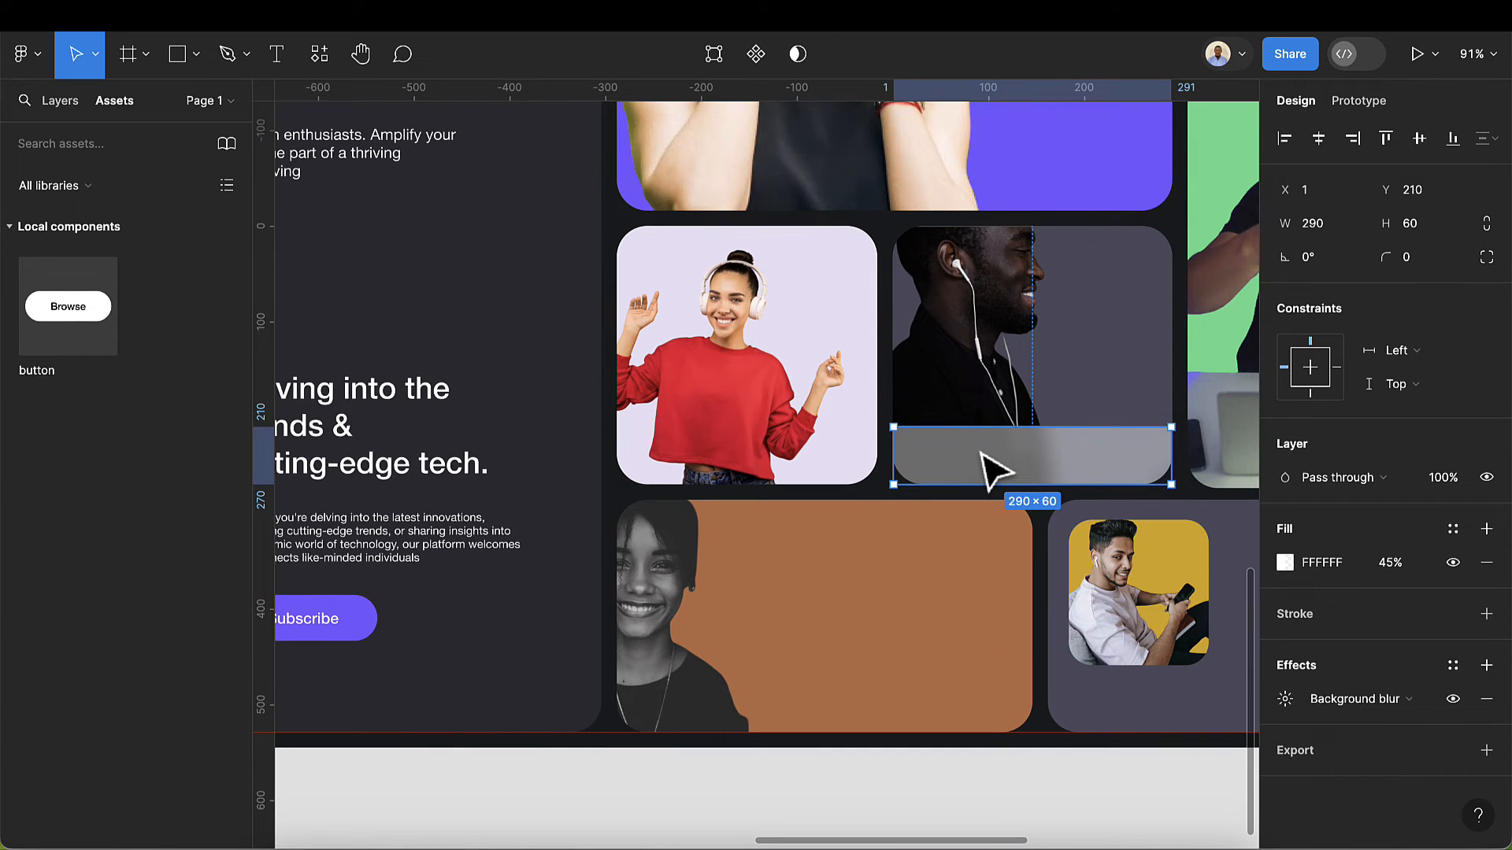
right_click(982, 454)
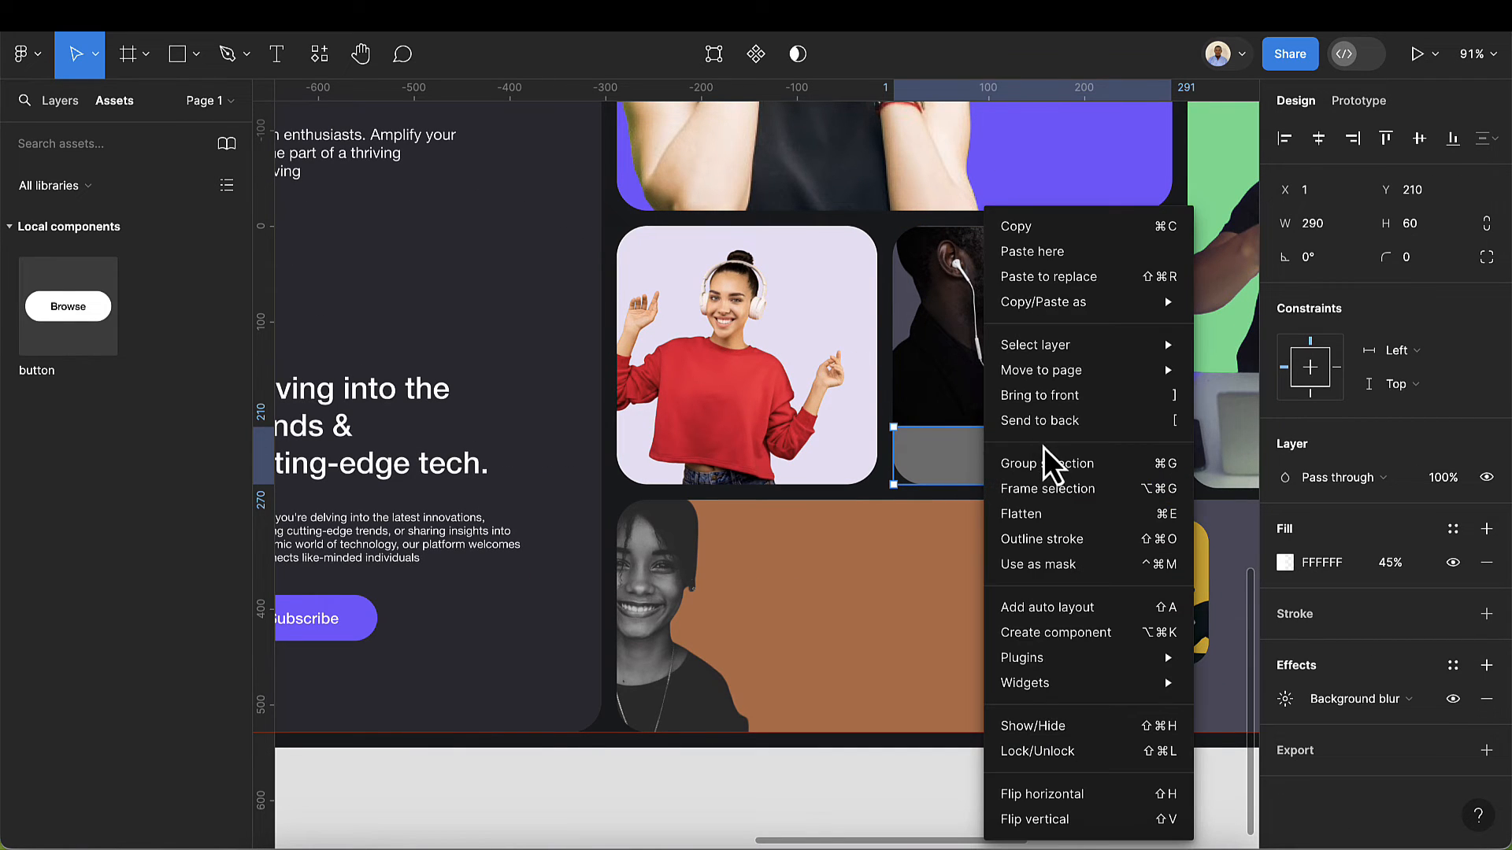
click(1056, 489)
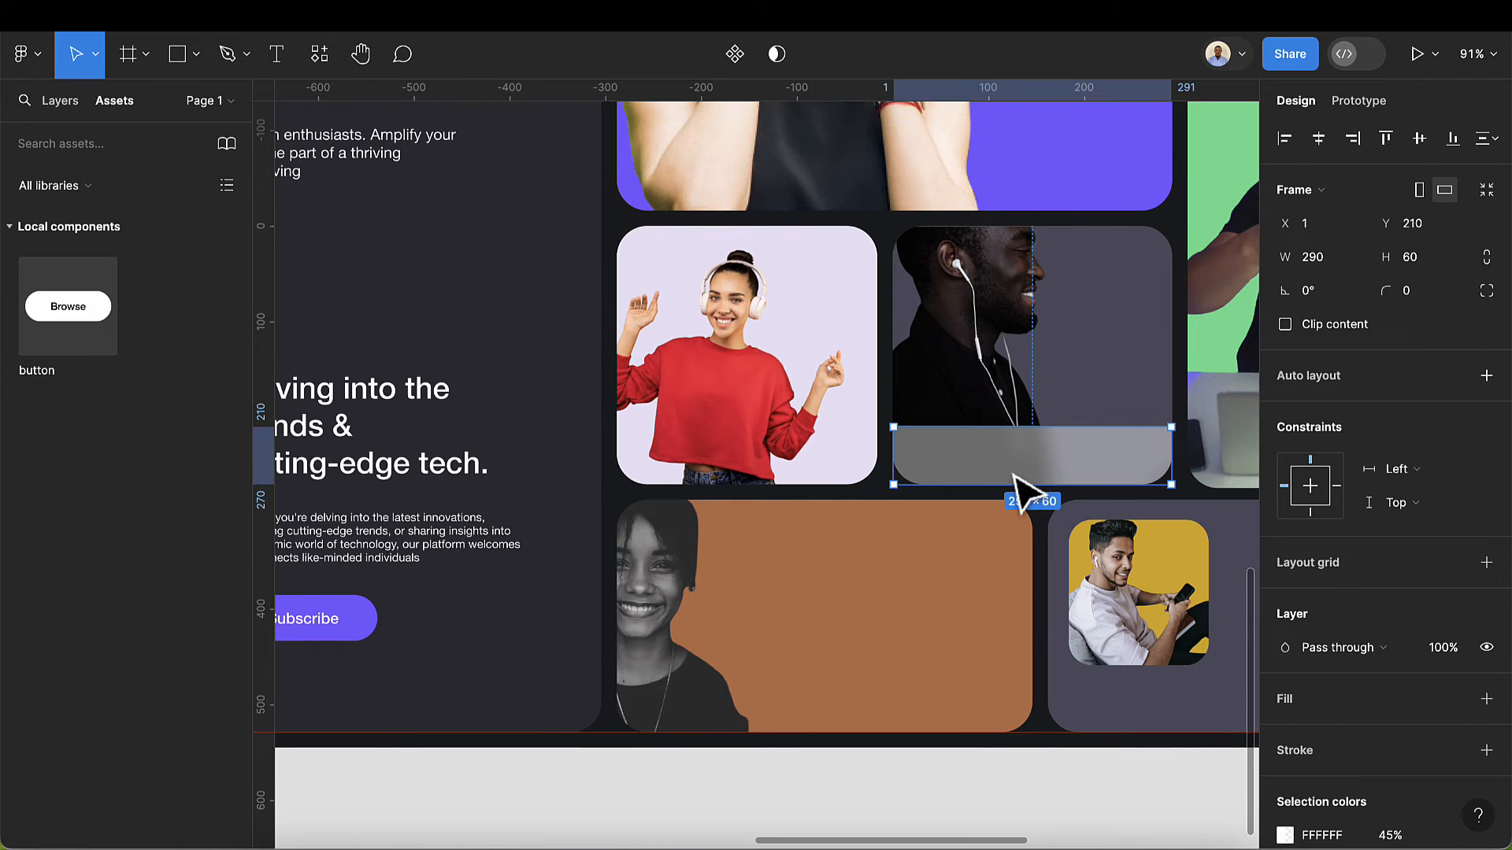
- Paste the 42×42 white headphone circle into the bar and move it left to X 19
key(ctrl+v)
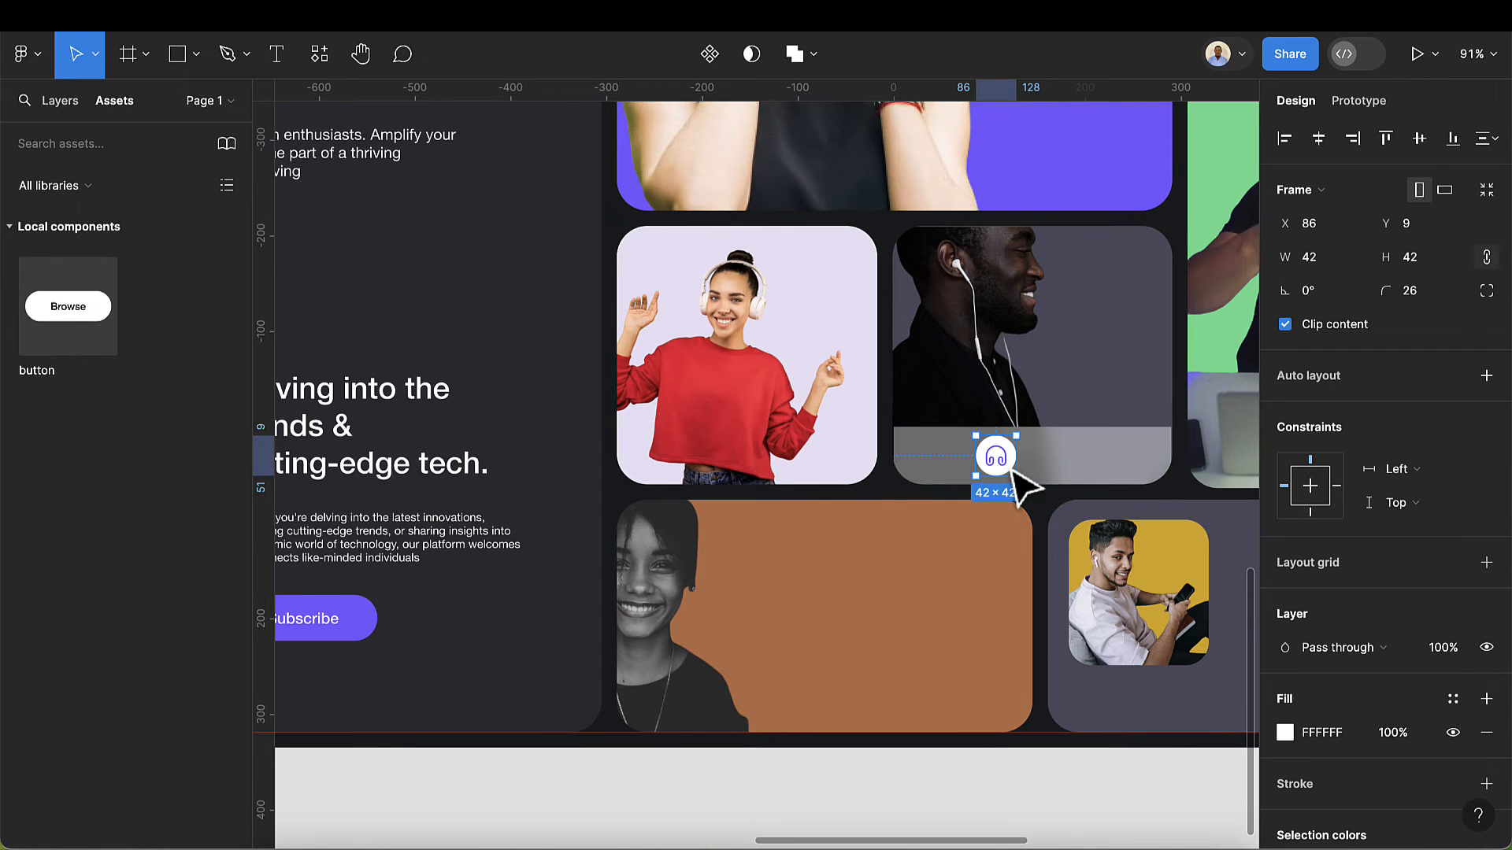
drag(1001, 466, 938, 466)
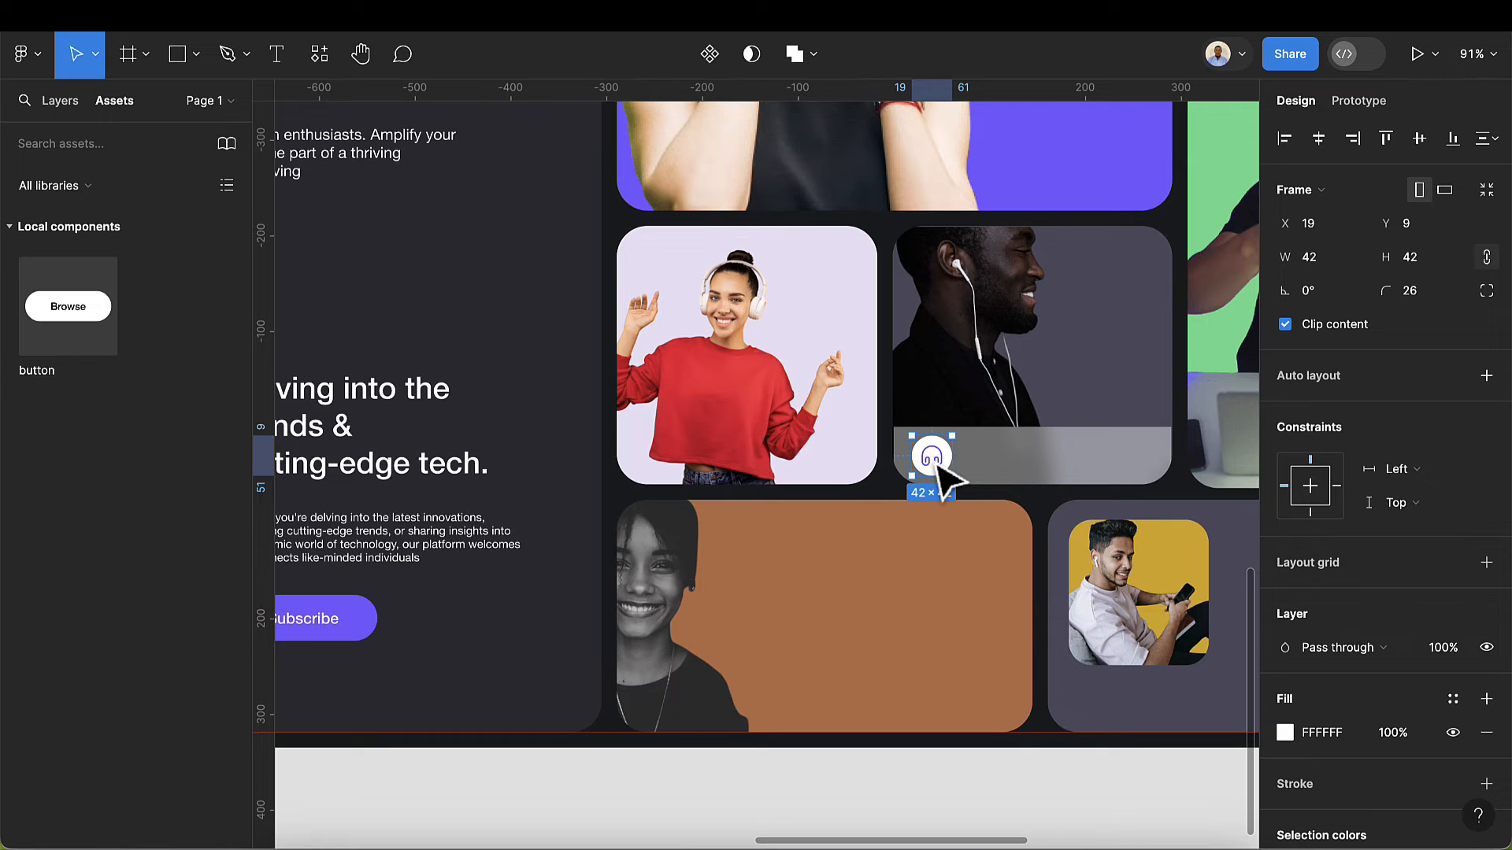
scroll(936, 461, up, 3)
- Remove the headphones icon from inside the white circle on the earbuds-card bar
double_click(937, 462)
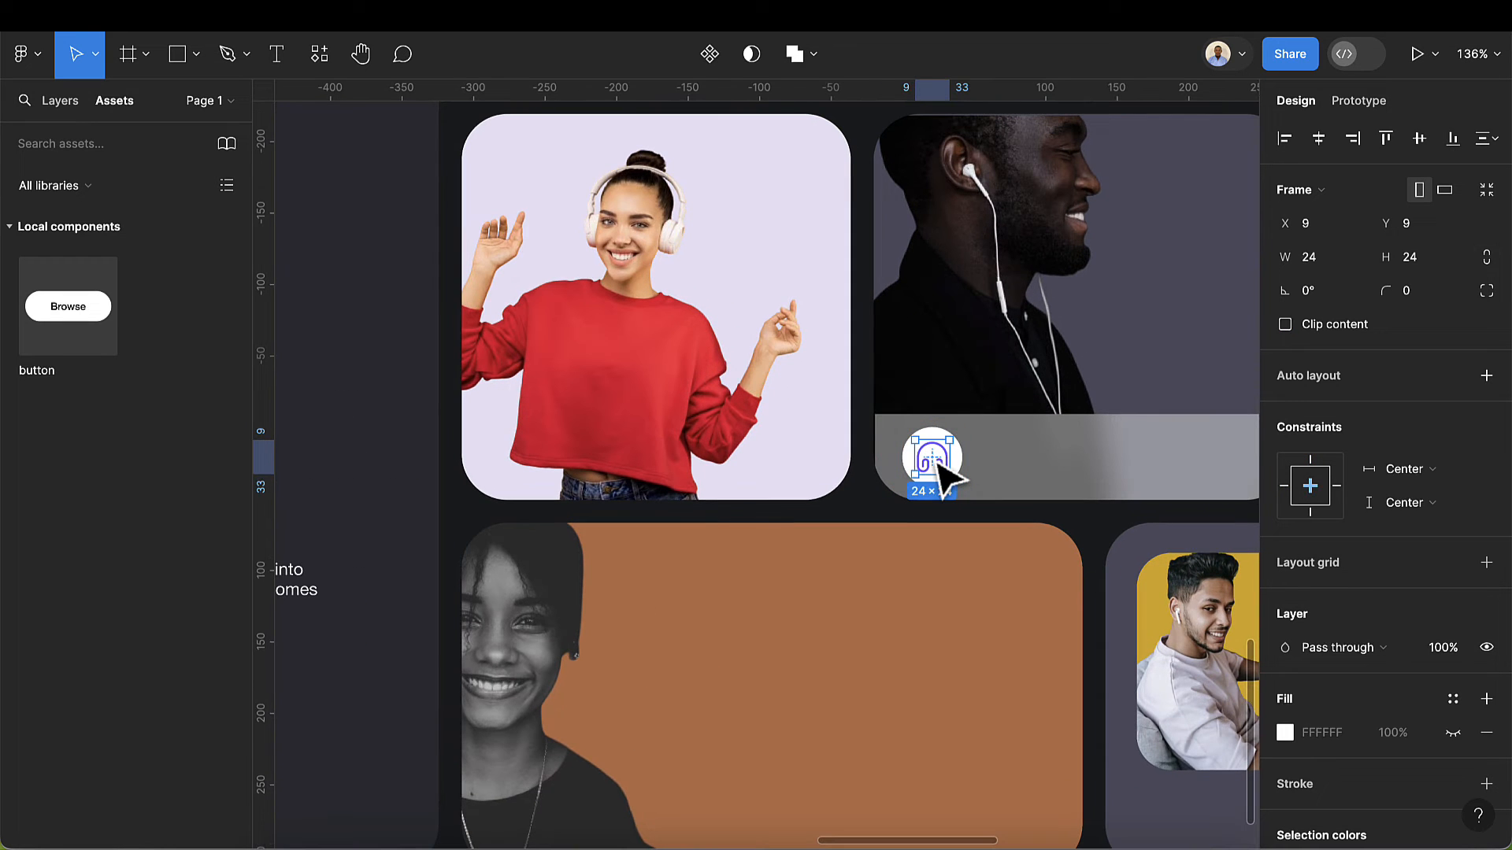
key(Escape)
scroll(937, 473, down, 10)
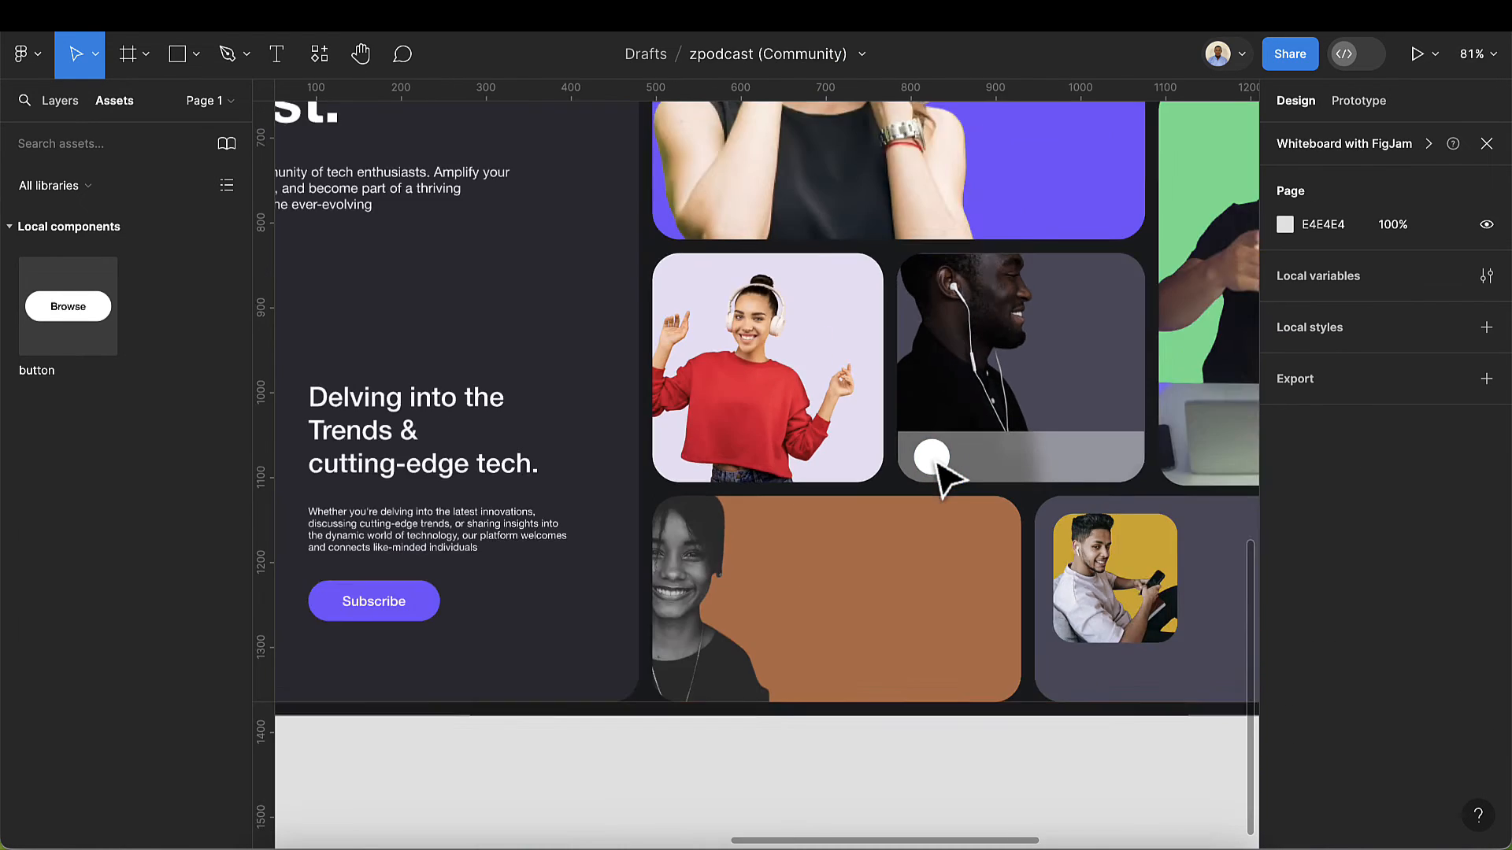
scroll(630, 370, up, 10)
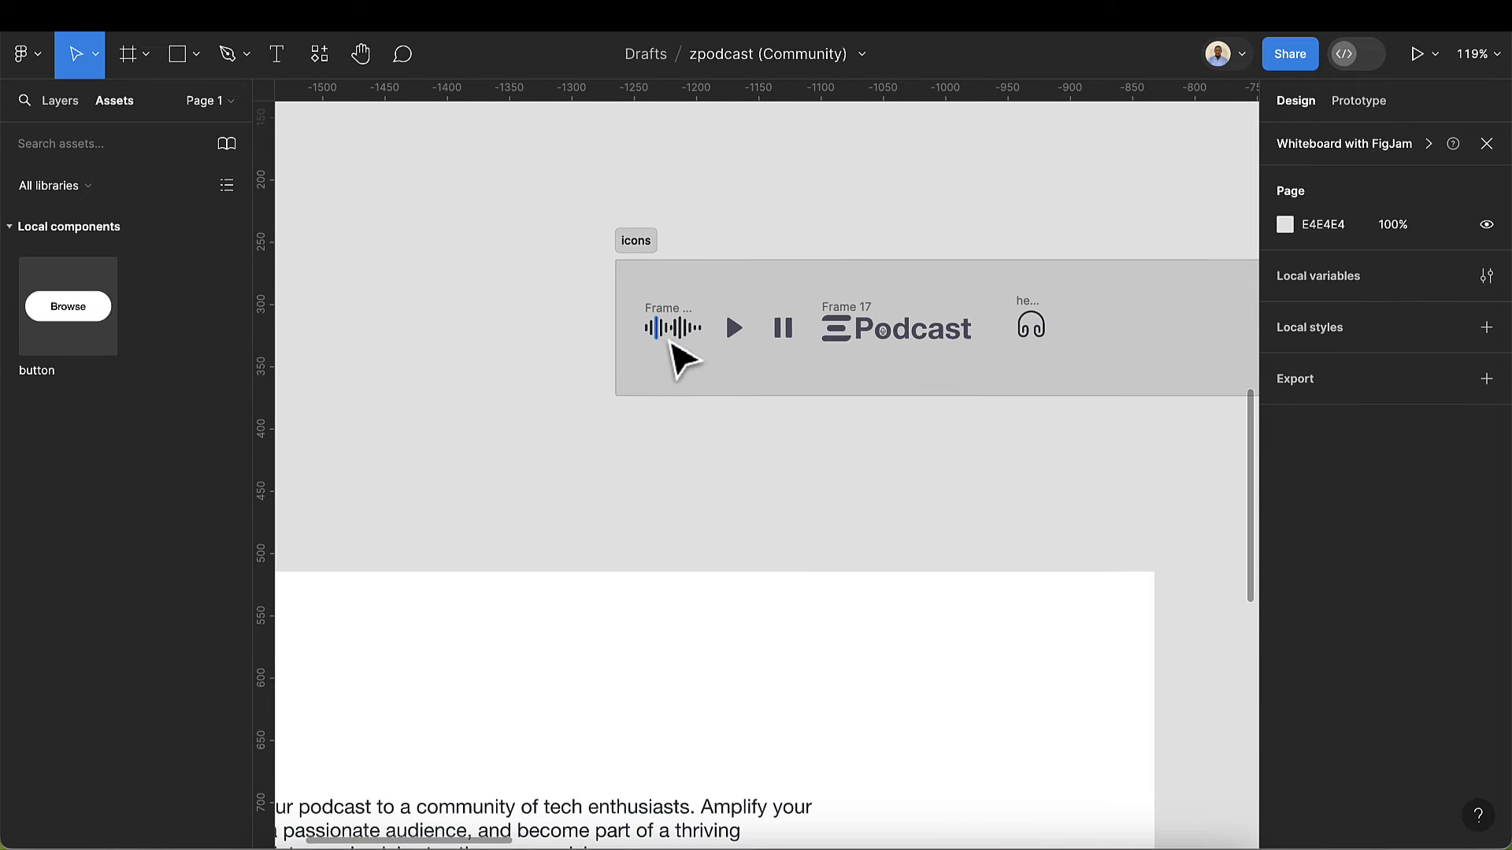
- Copy the so-play icon from the icon set and paste it into the circle at 24×24, centred
click(733, 330)
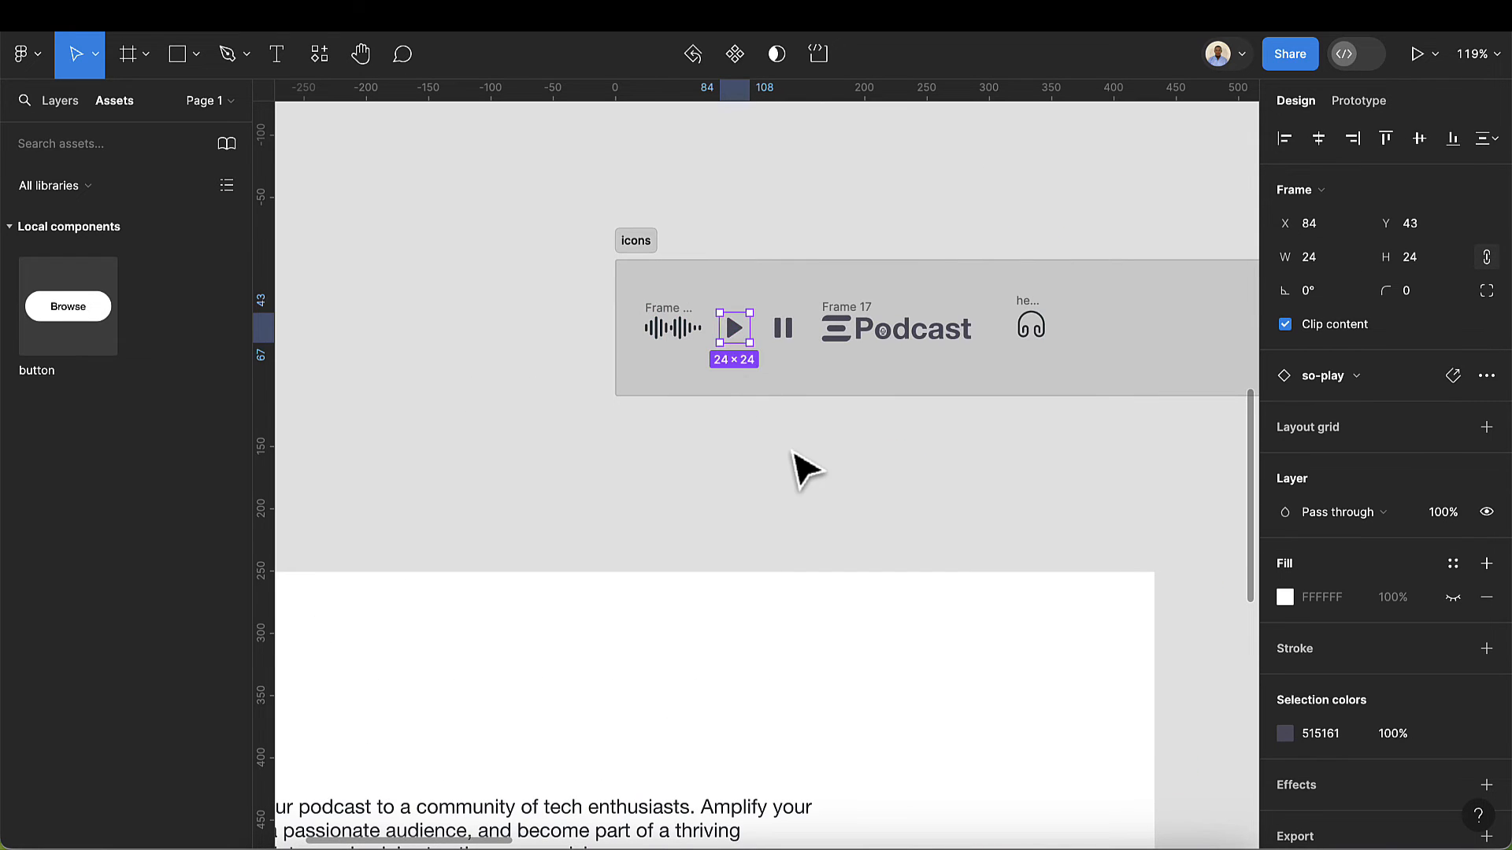
scroll(795, 472, down, 10)
scroll(622, 528, up, 10)
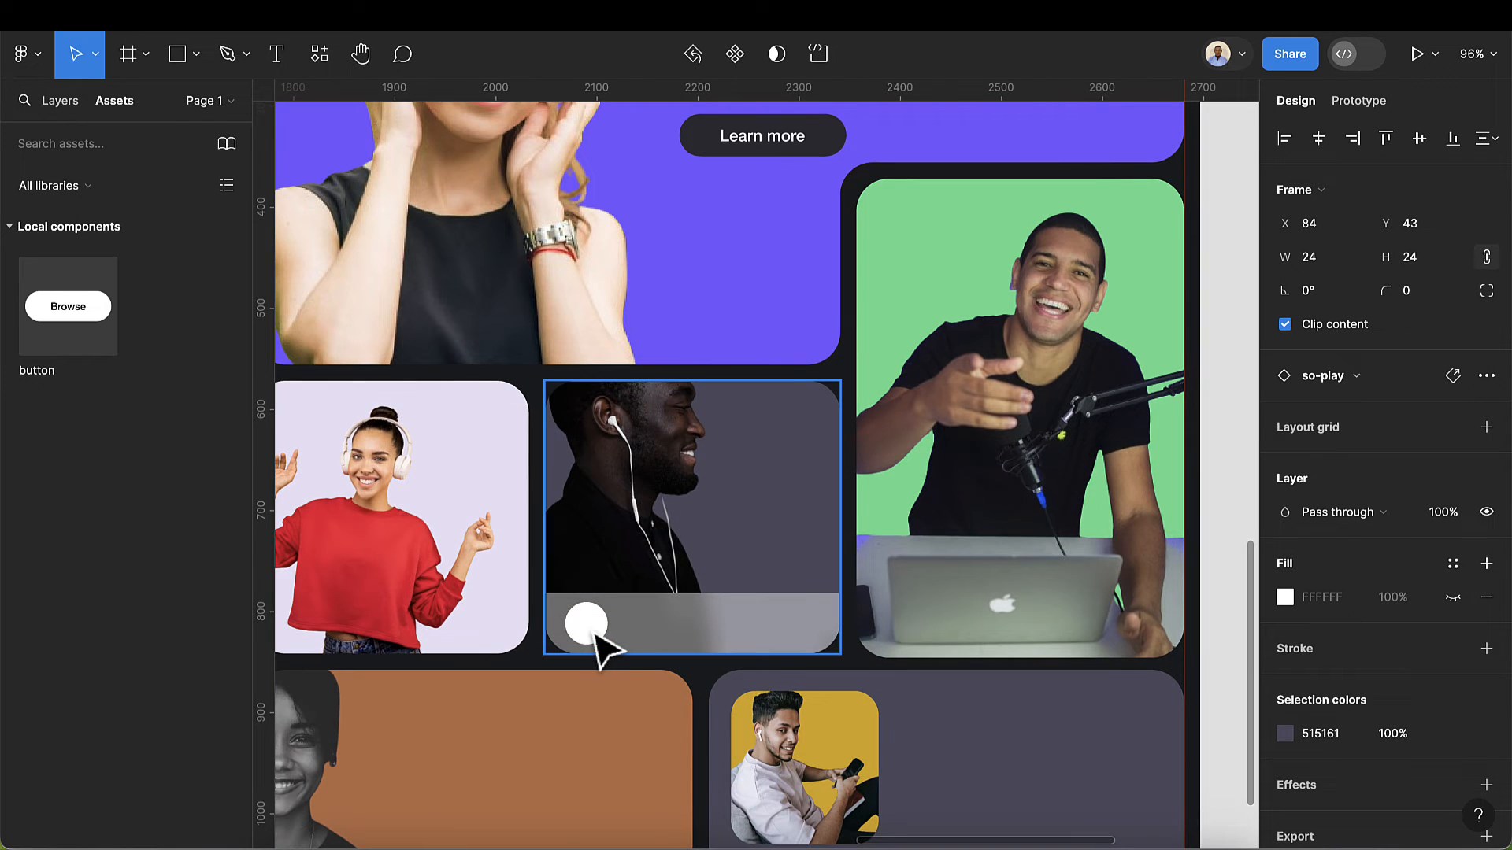
scroll(592, 633, up, 5)
double_click(592, 632)
double_click(603, 642)
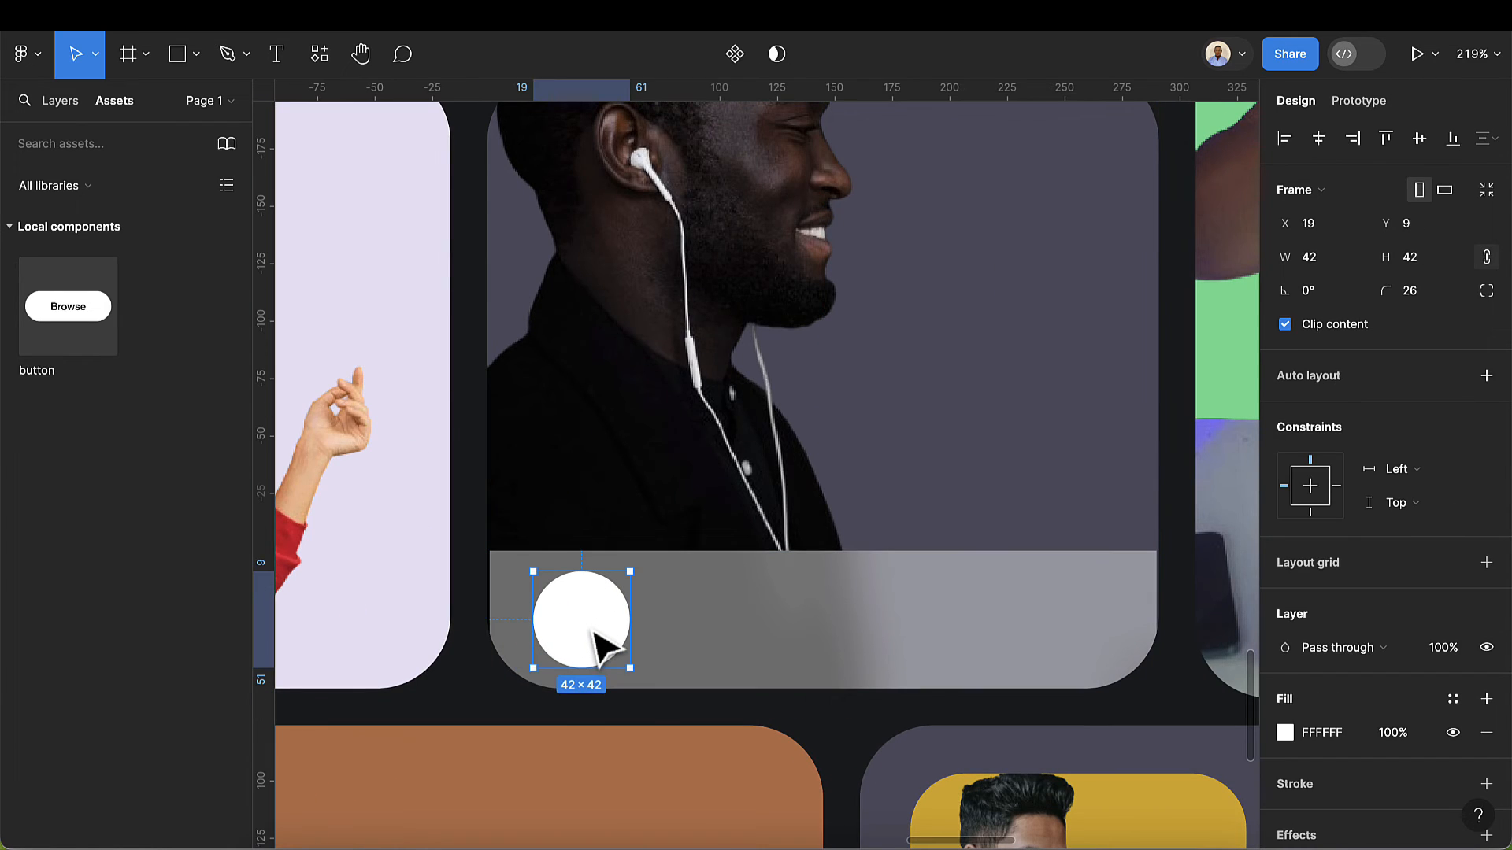
double_click(605, 634)
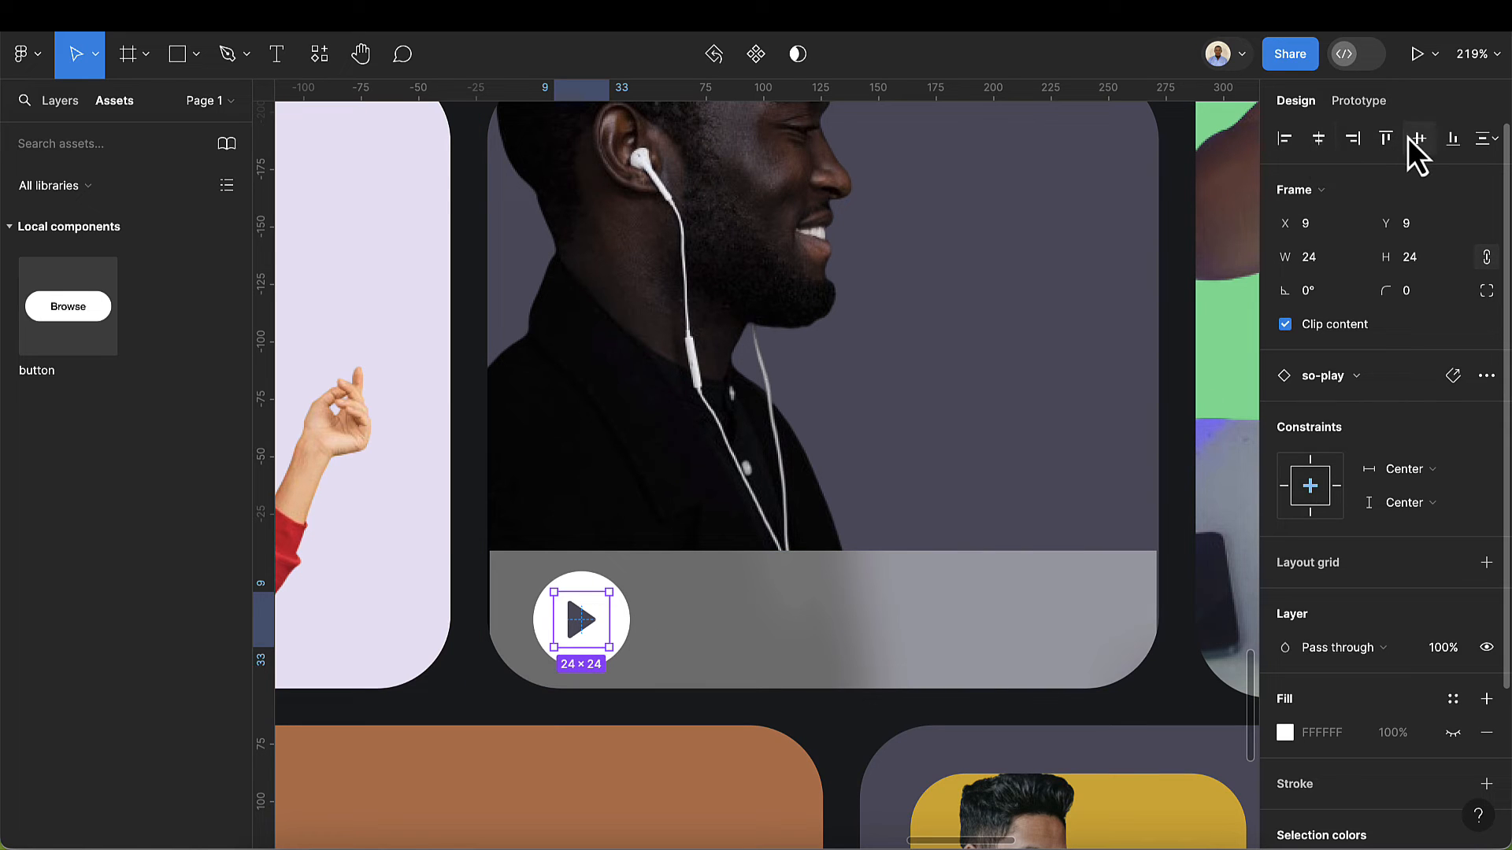
scroll(630, 685, up, 2)
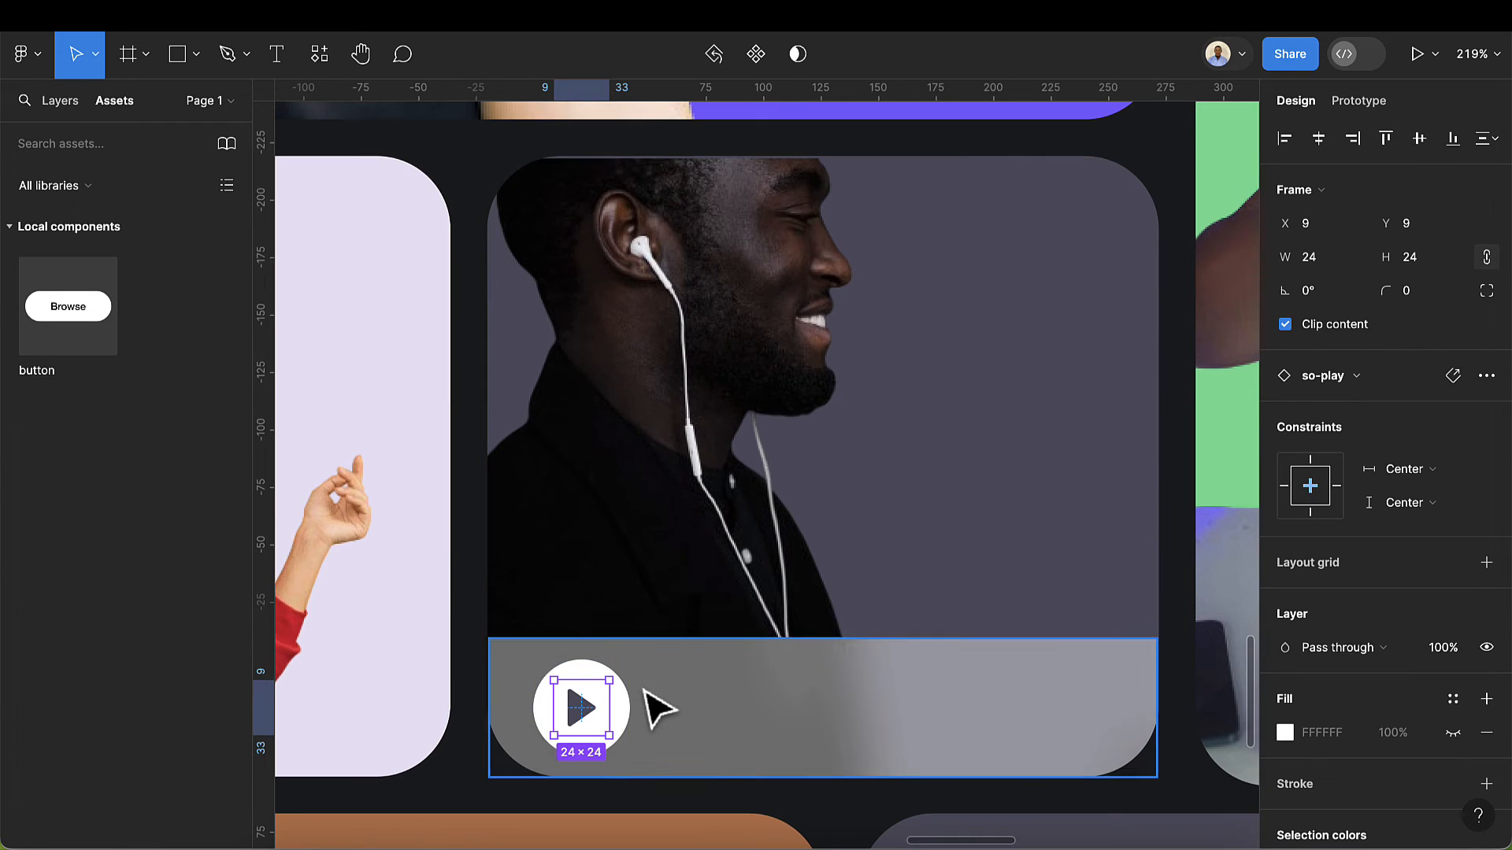
scroll(657, 708, up, 4)
- Nudge the play circle up-left and stretch the frosted bar frame to 292 wide
click(601, 743)
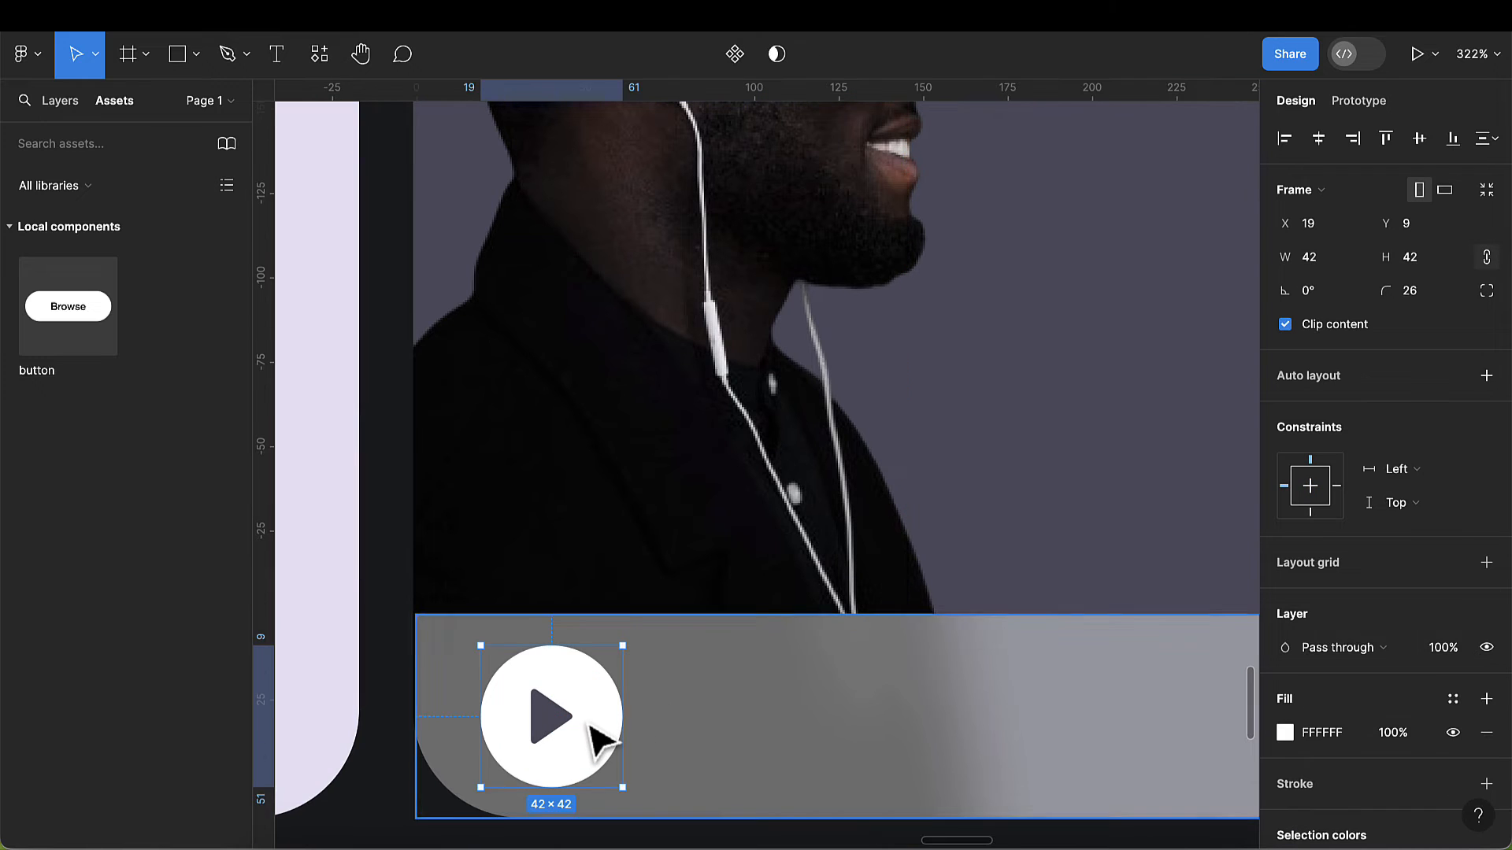
drag(582, 725, 554, 716)
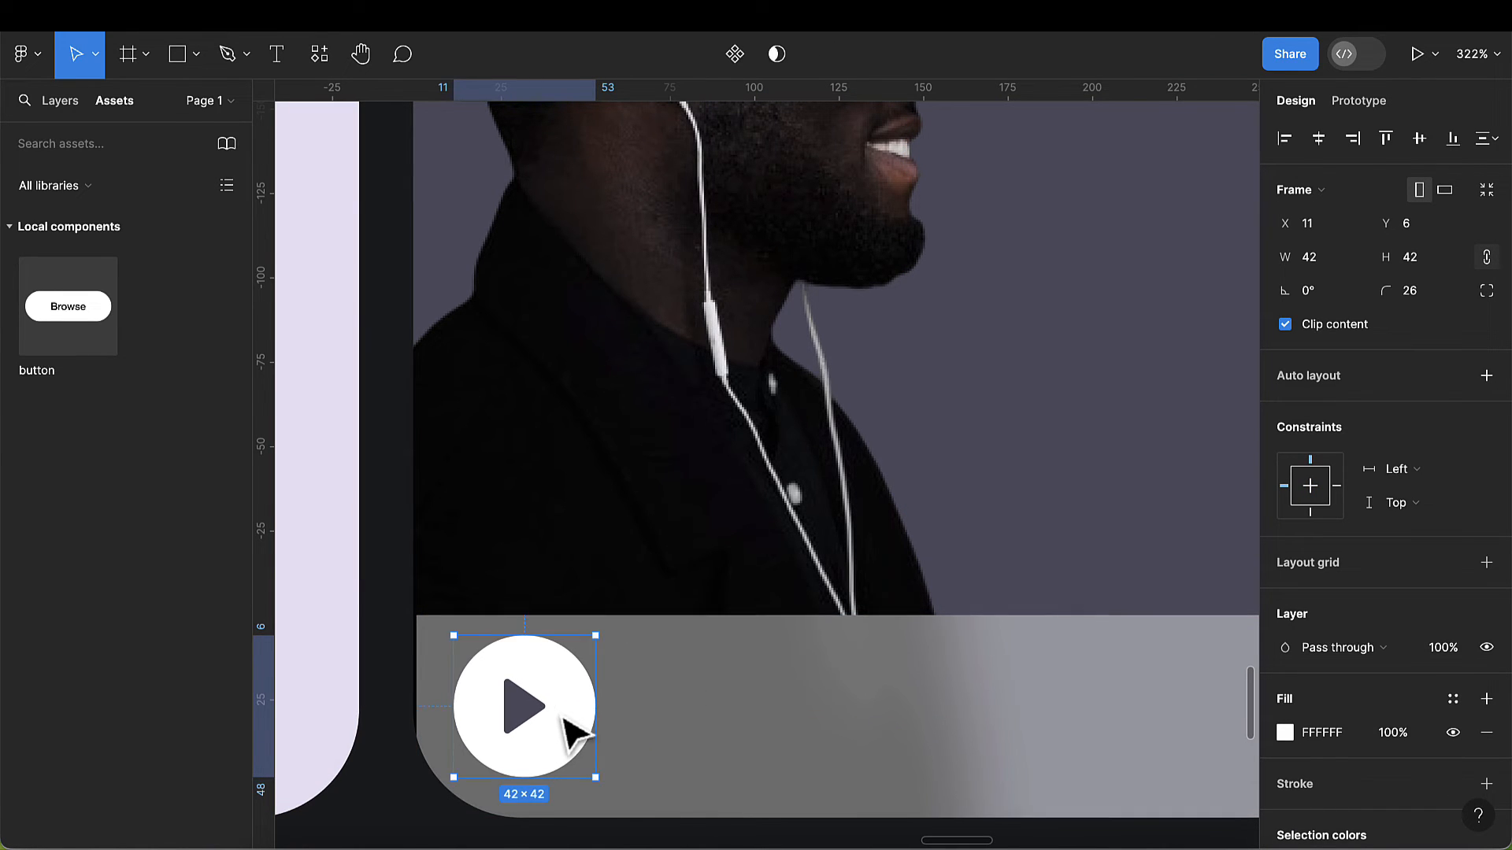
click(748, 689)
scroll(405, 685, up, 5)
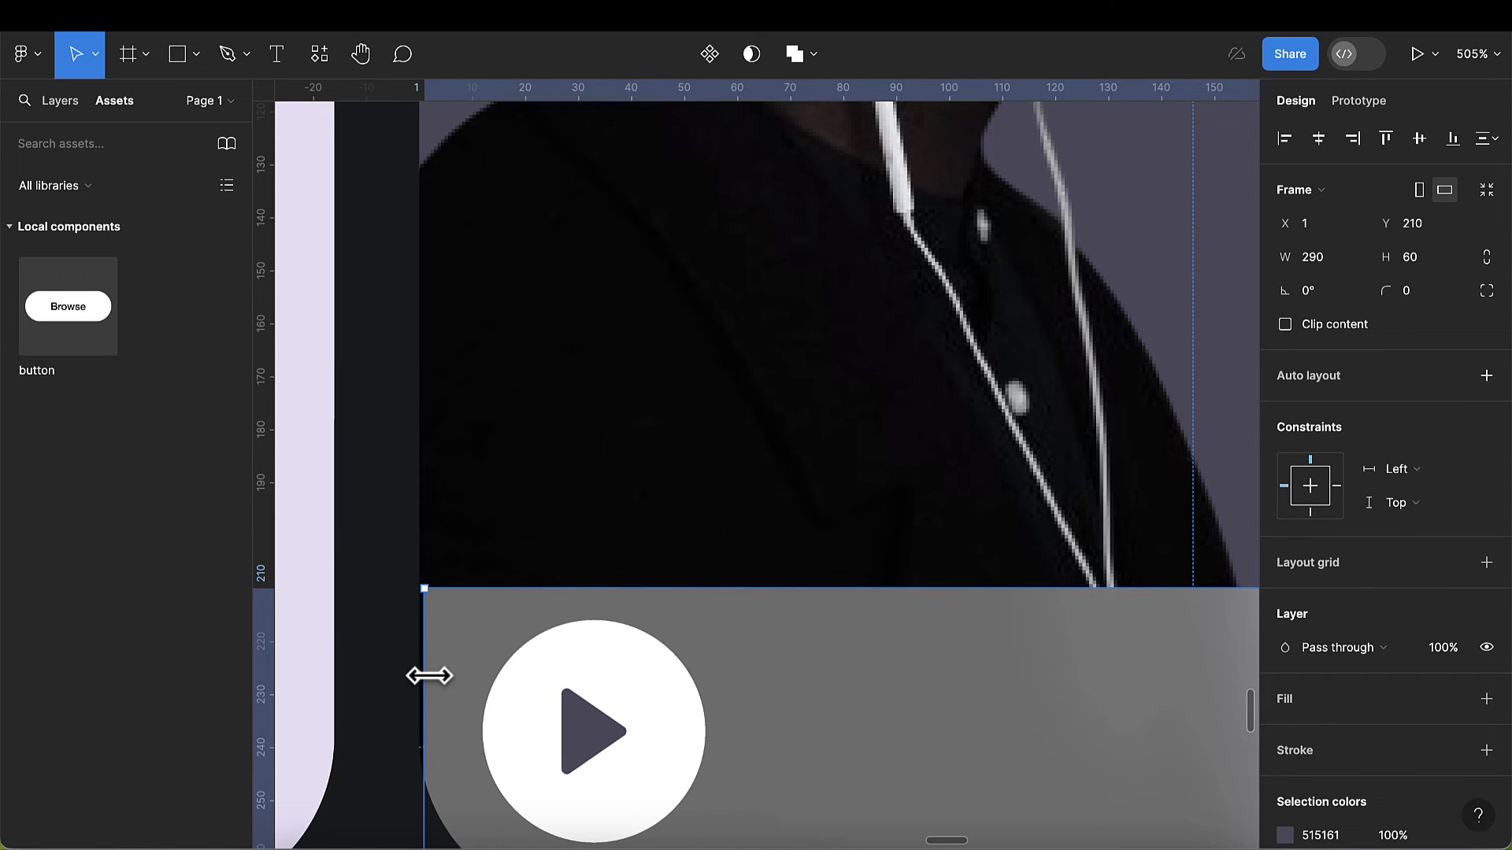
drag(423, 677, 419, 677)
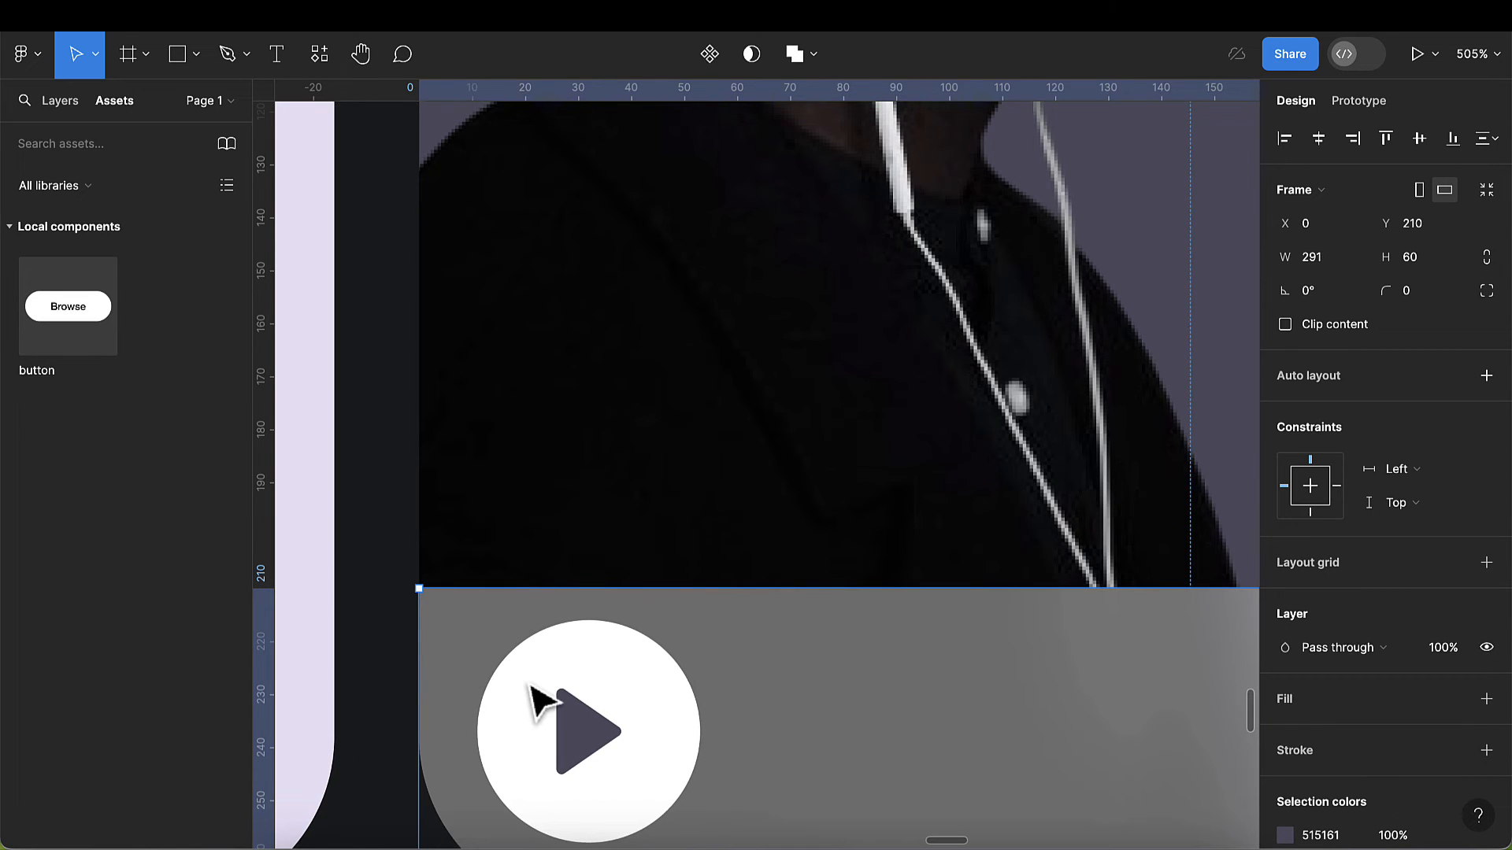
scroll(729, 712, down, 6)
scroll(803, 703, down, 3)
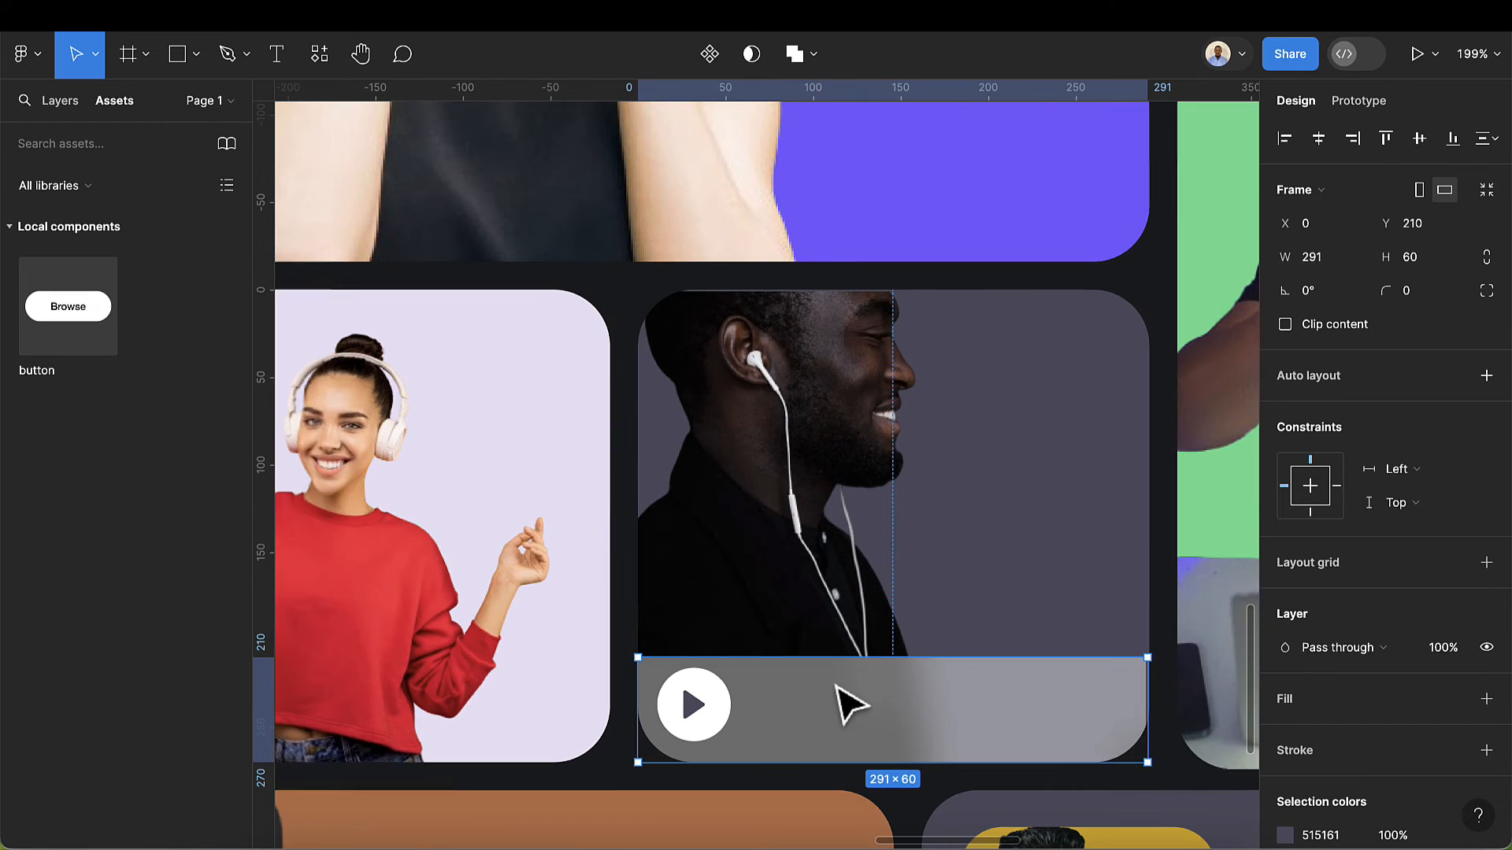
scroll(1146, 693, up, 2)
scroll(1151, 696, up, 5)
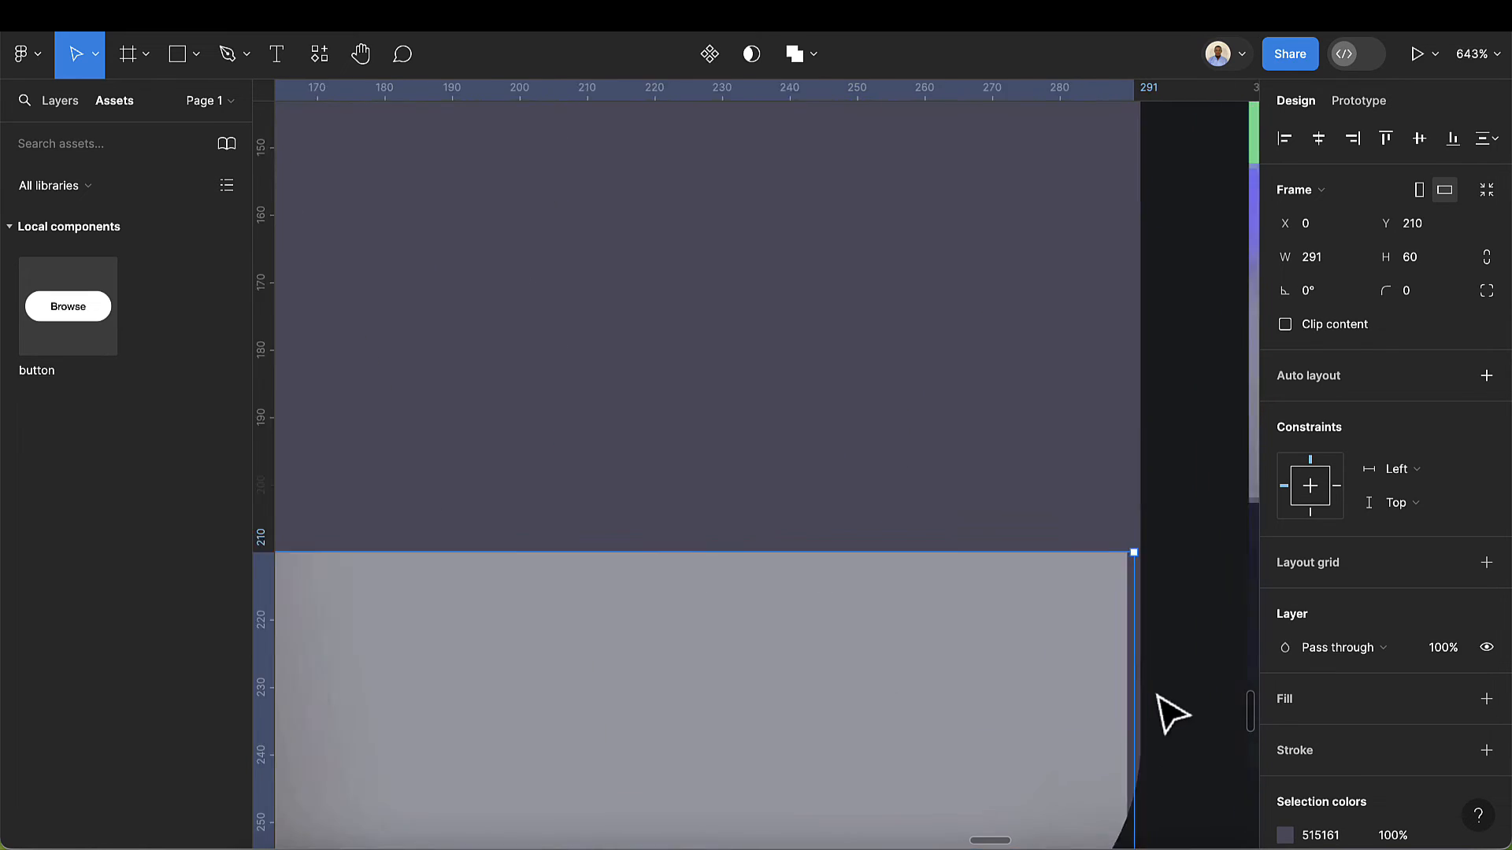
drag(1131, 692, 1134, 688)
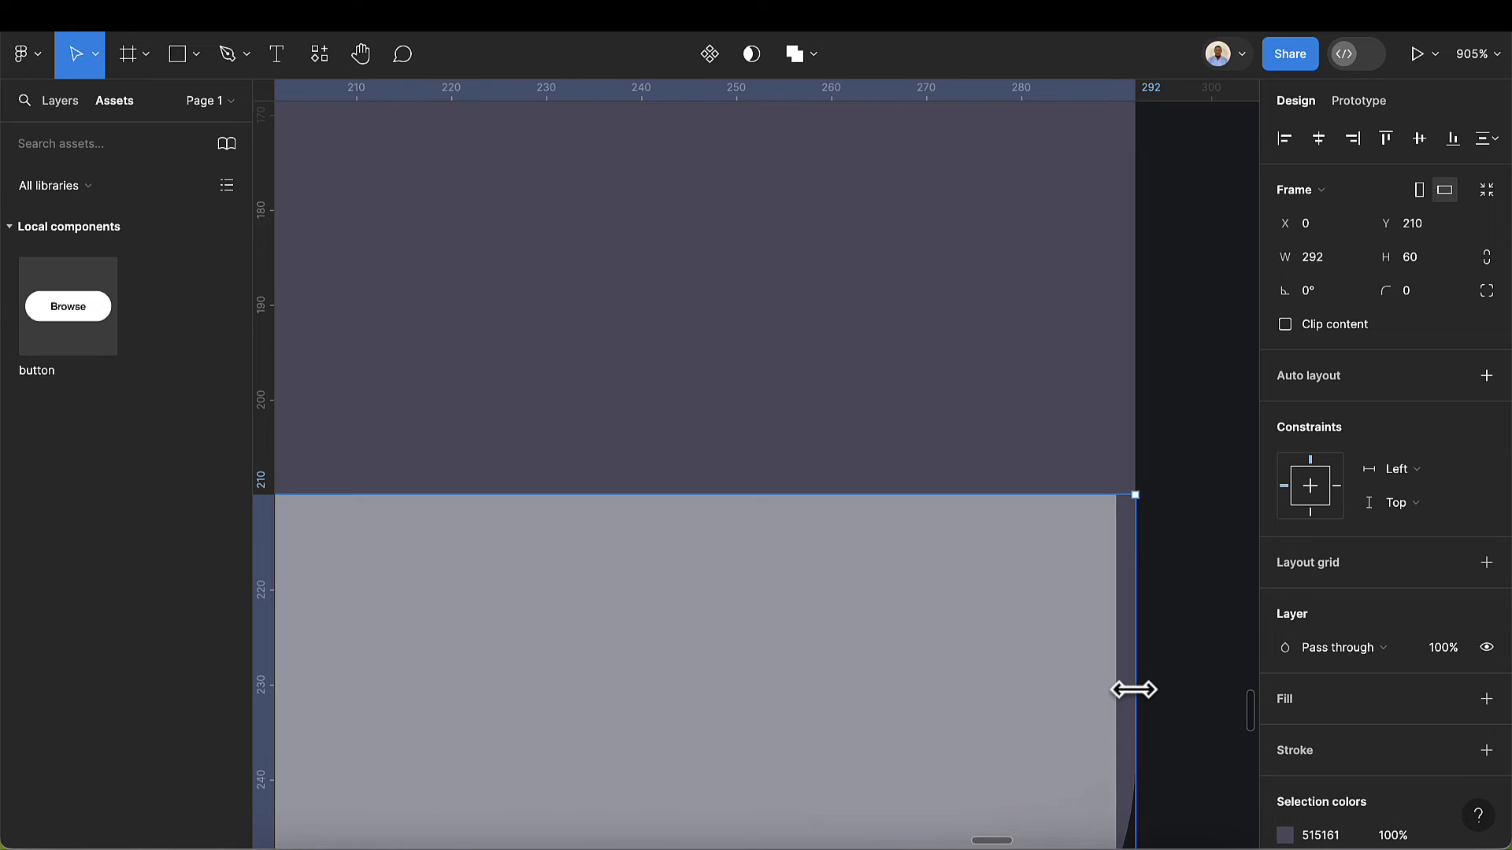
- Widen the inner blurred rectangle to match the 292-wide bar
click(1033, 692)
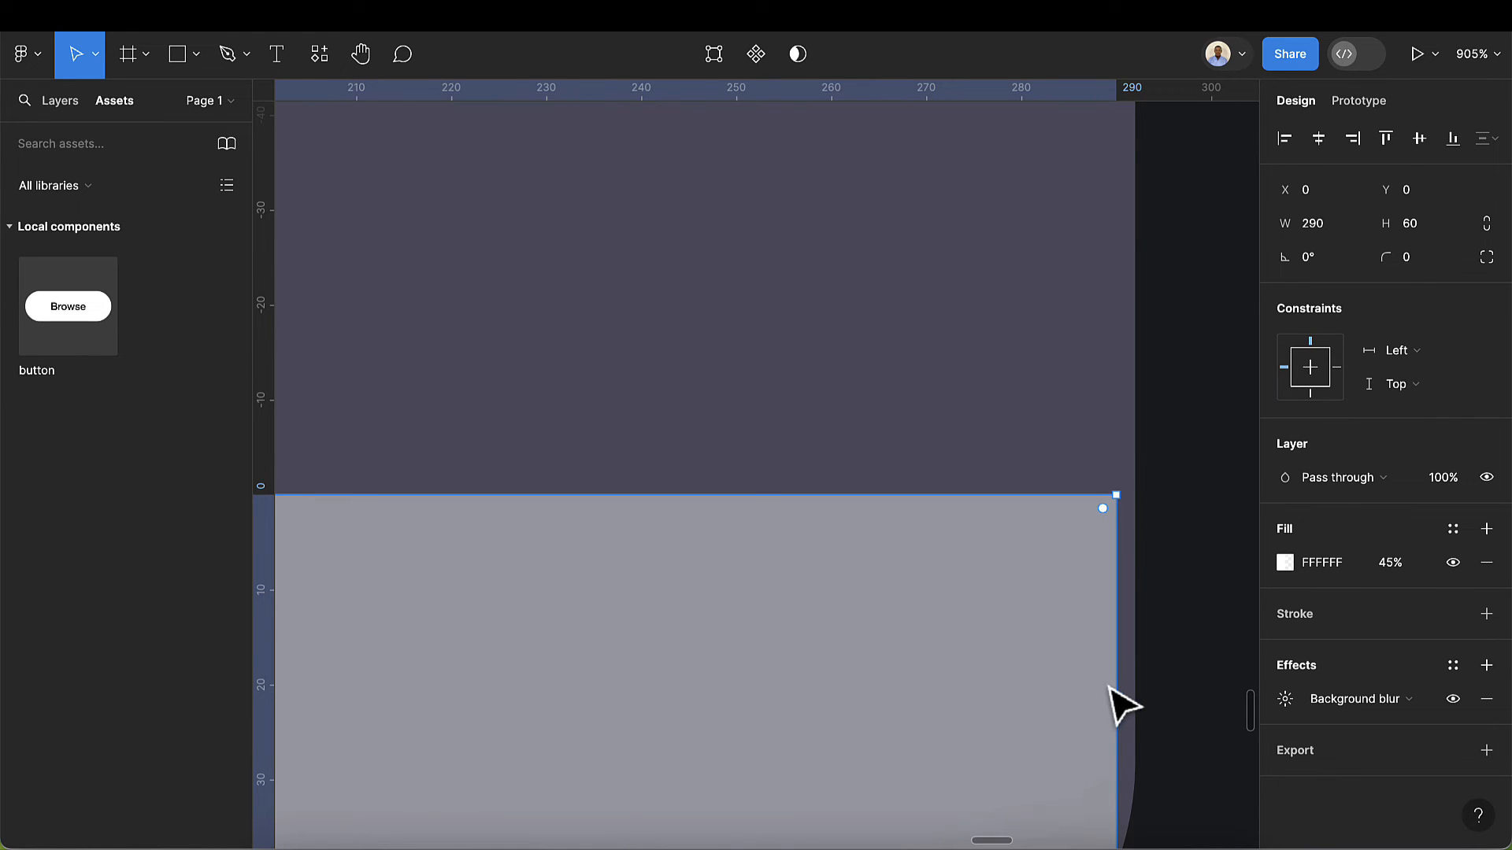
drag(1117, 688, 1131, 693)
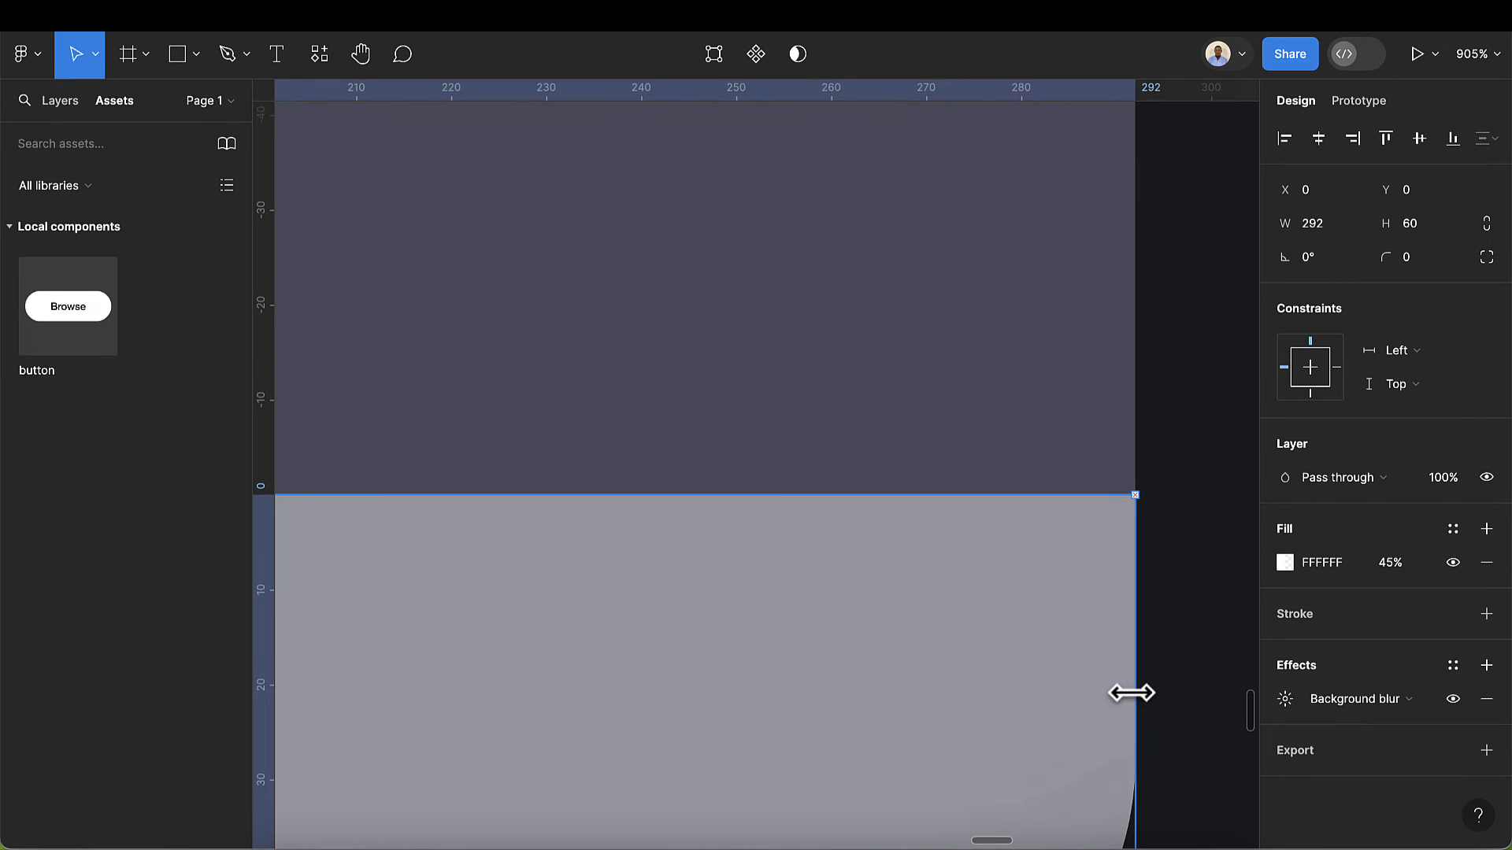
scroll(990, 679, down, 15)
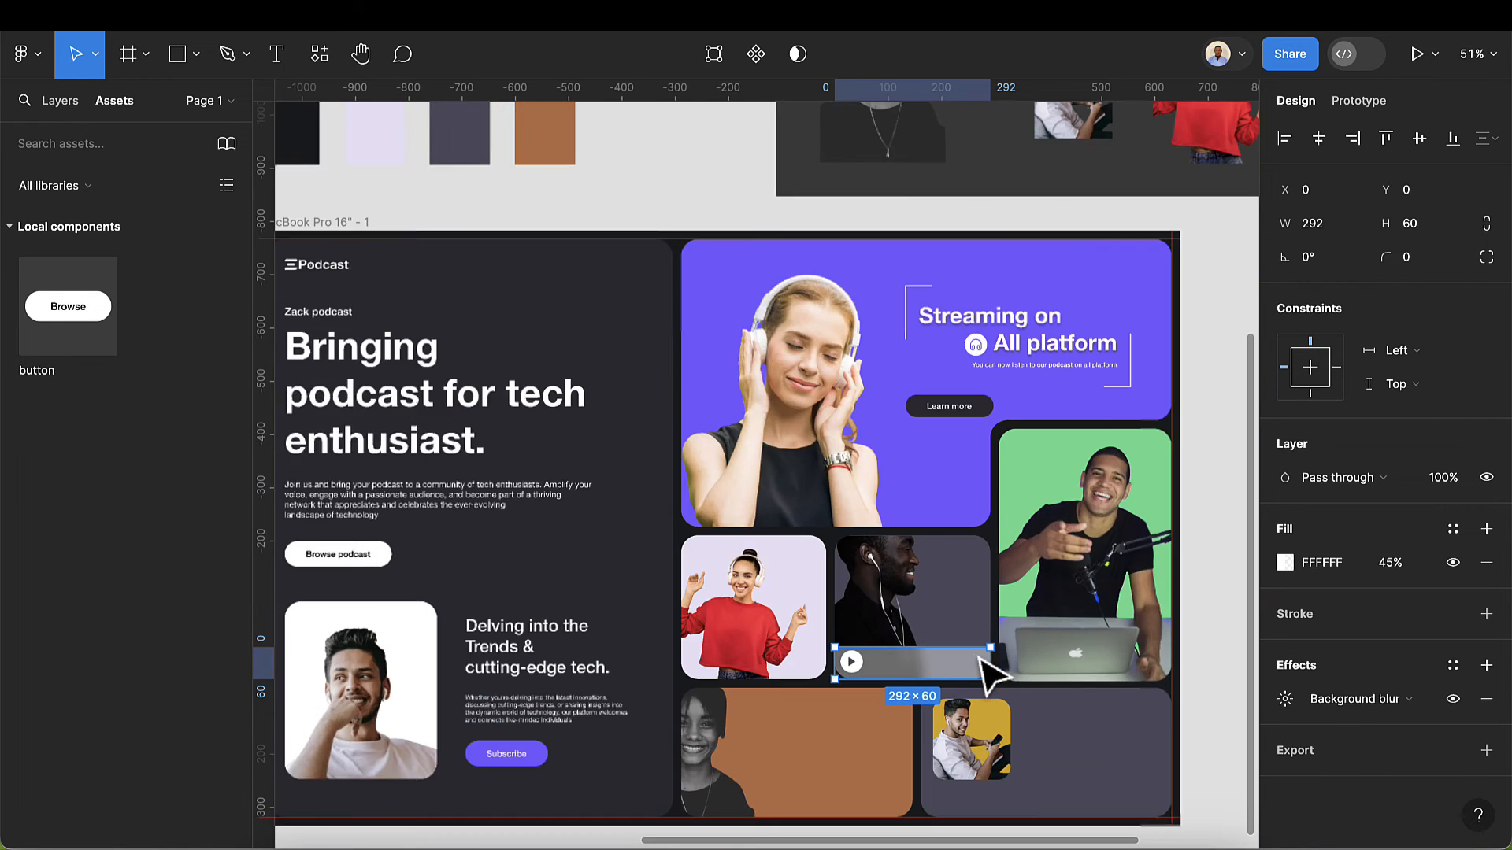
scroll(567, 328, down, 8)
scroll(580, 328, left, 4)
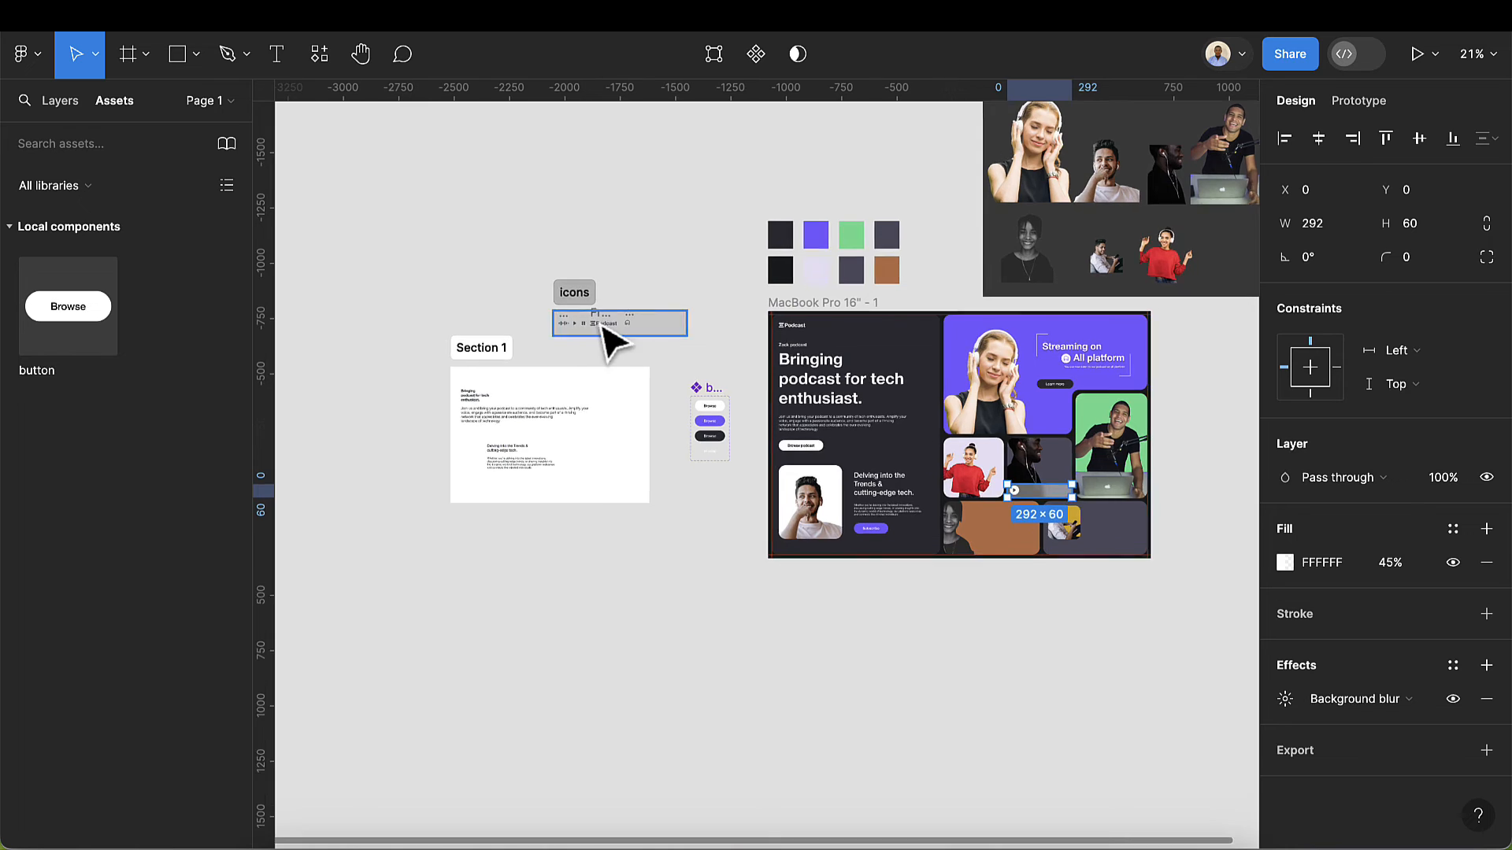
scroll(611, 339, up, 10)
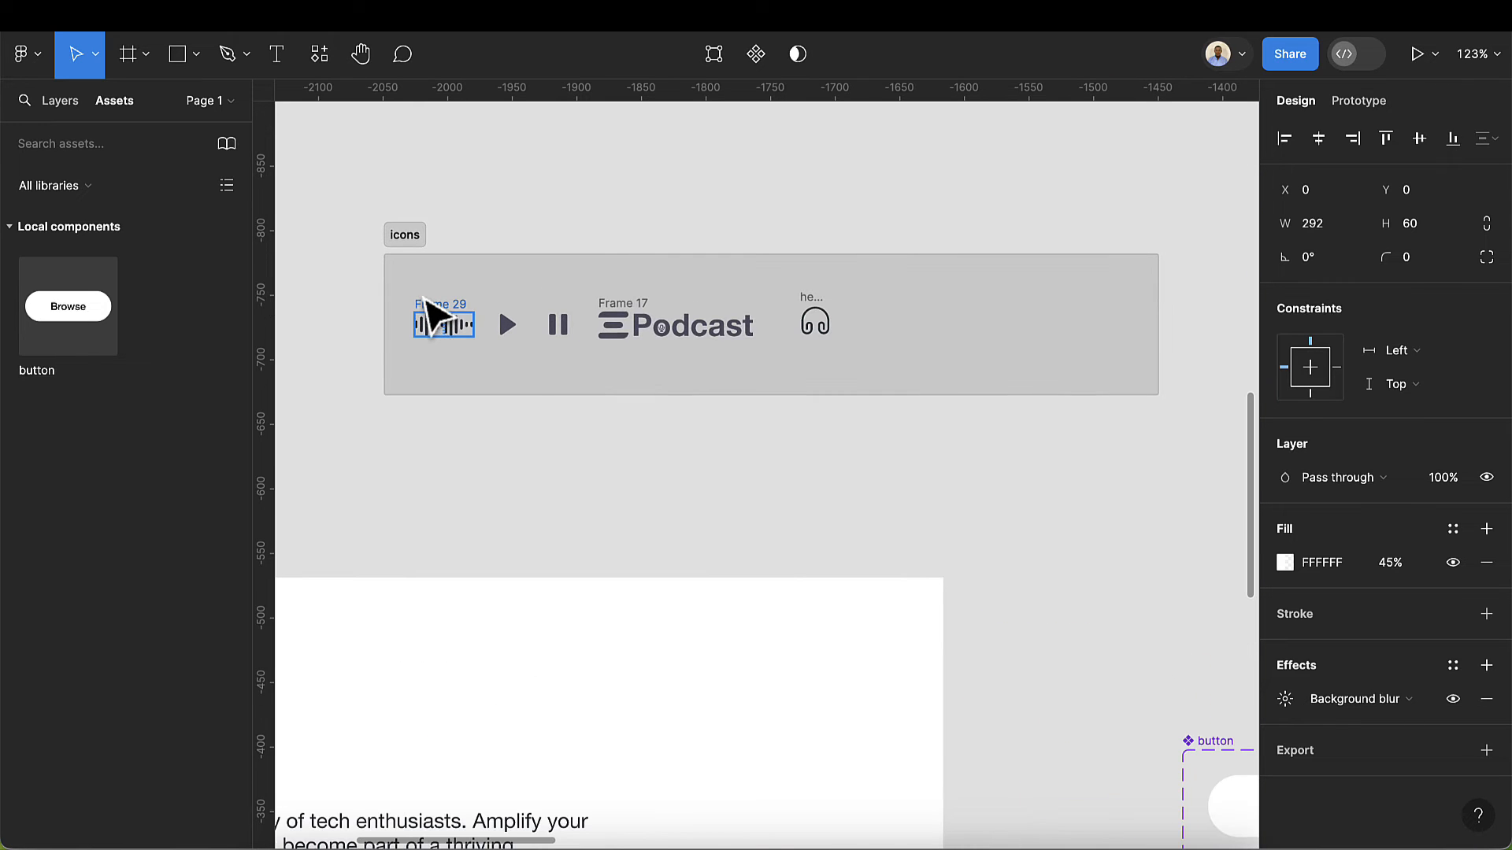
- Paste the waveform icon into the earphones bar beside the play button and colour it white
click(427, 307)
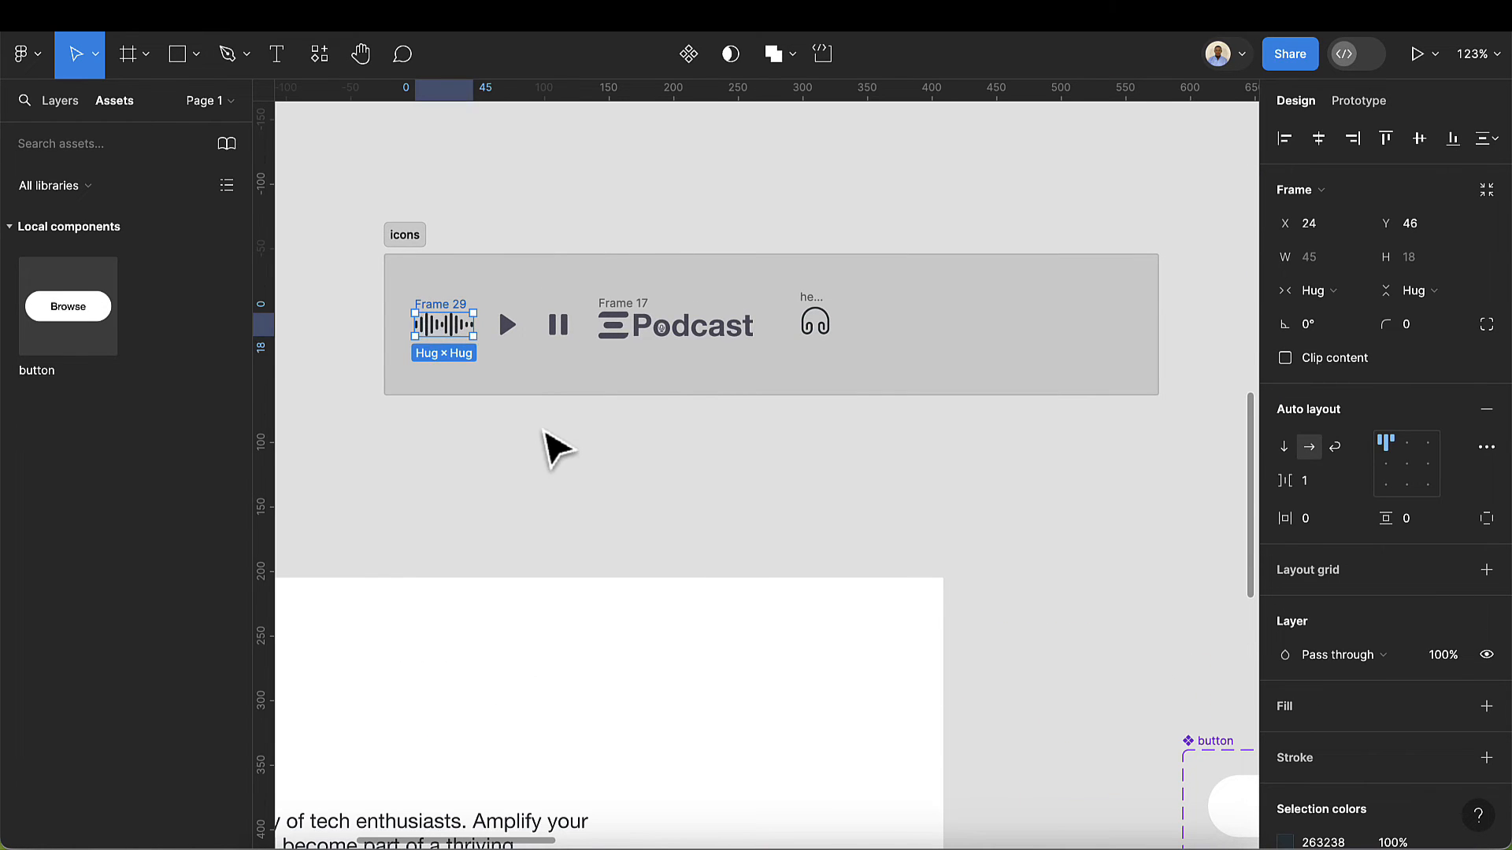
scroll(550, 442, down, 5)
scroll(732, 526, down, 5)
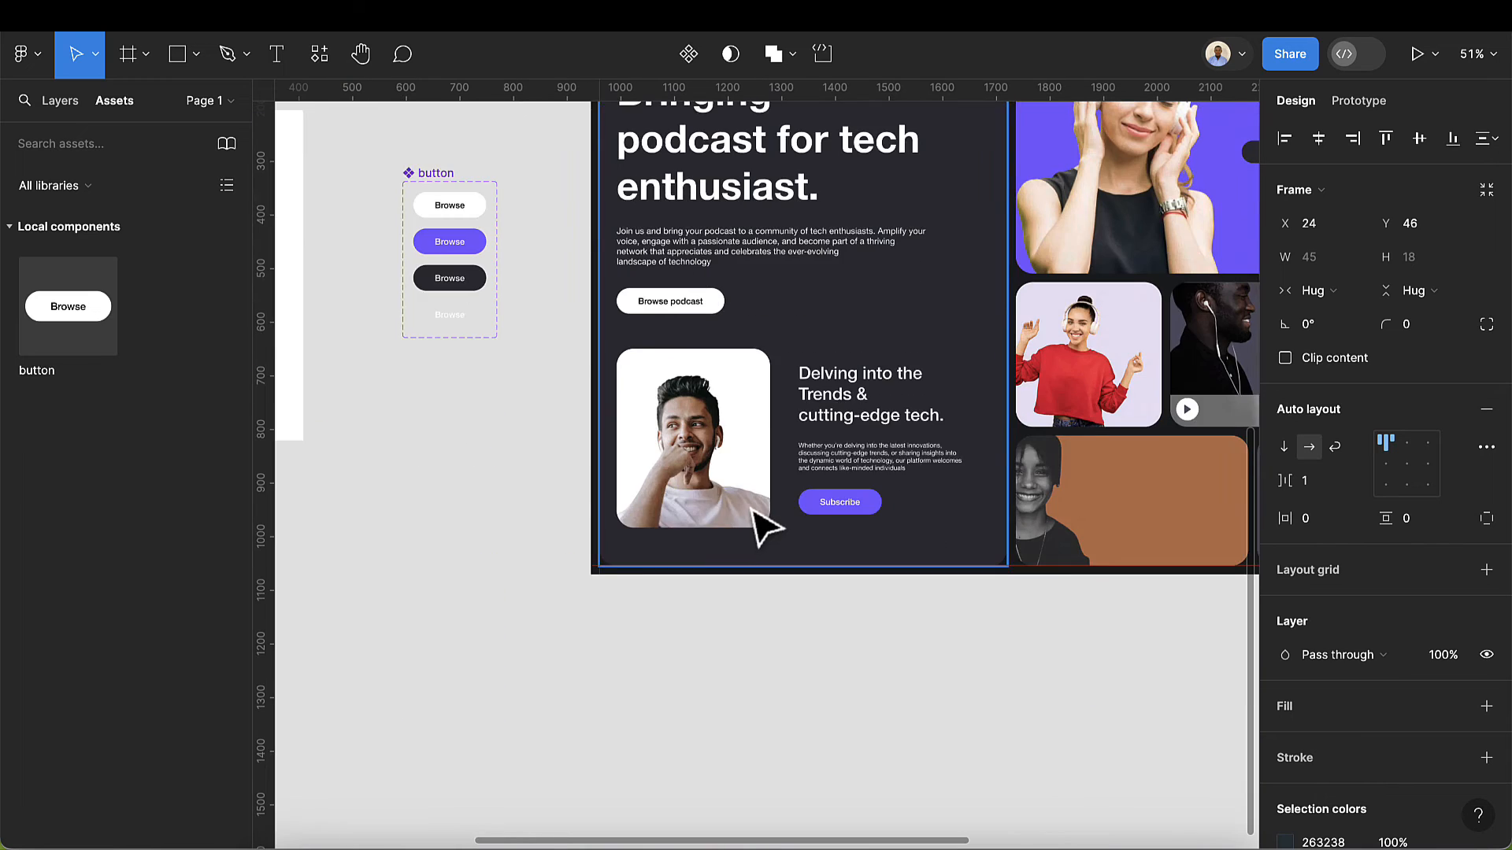
scroll(760, 518, right, 6)
scroll(903, 412, up, 8)
double_click(771, 498)
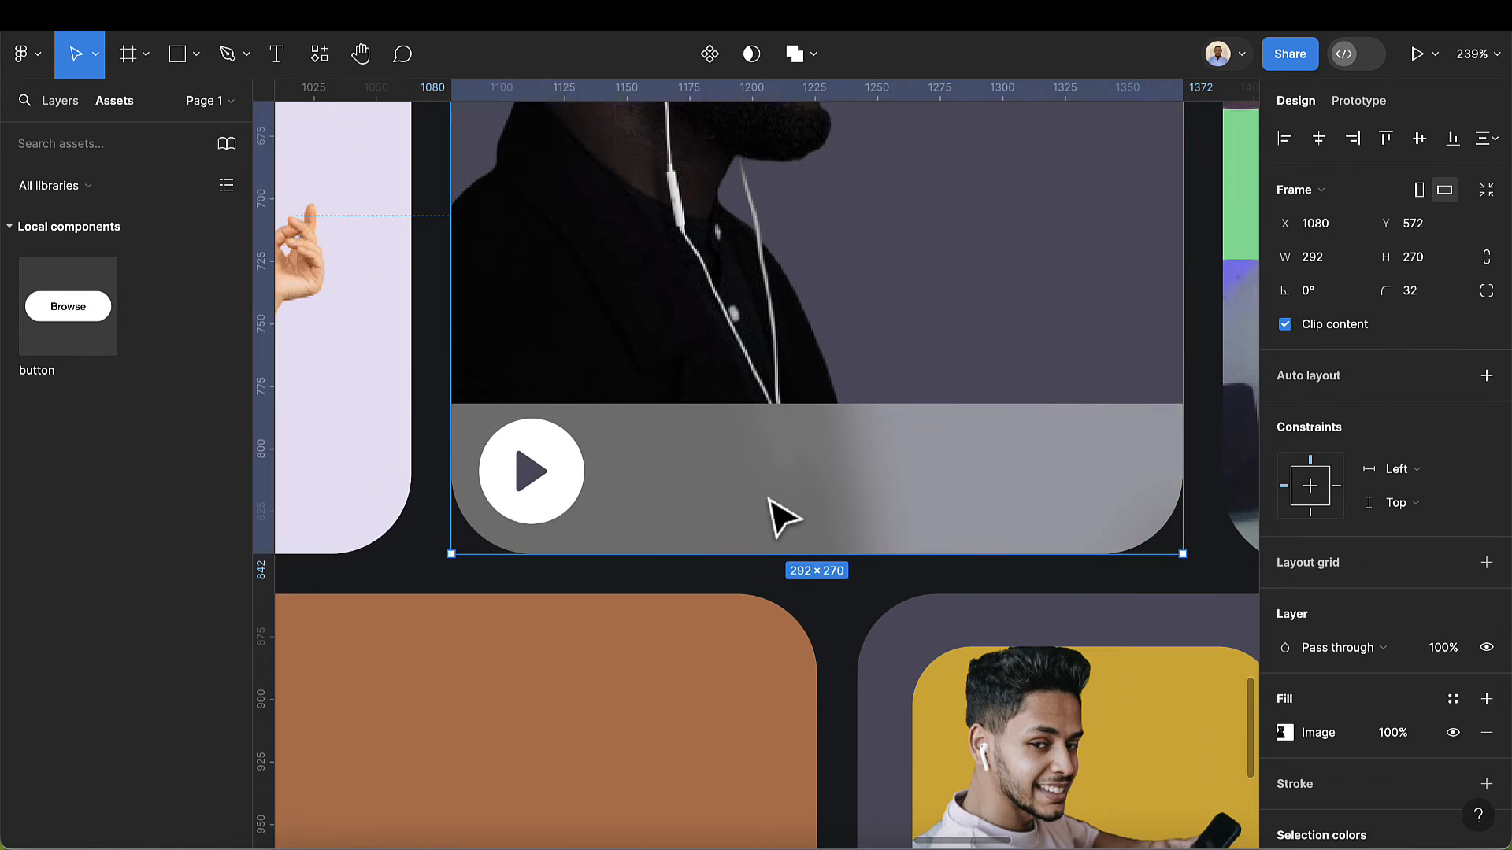
key(super+v)
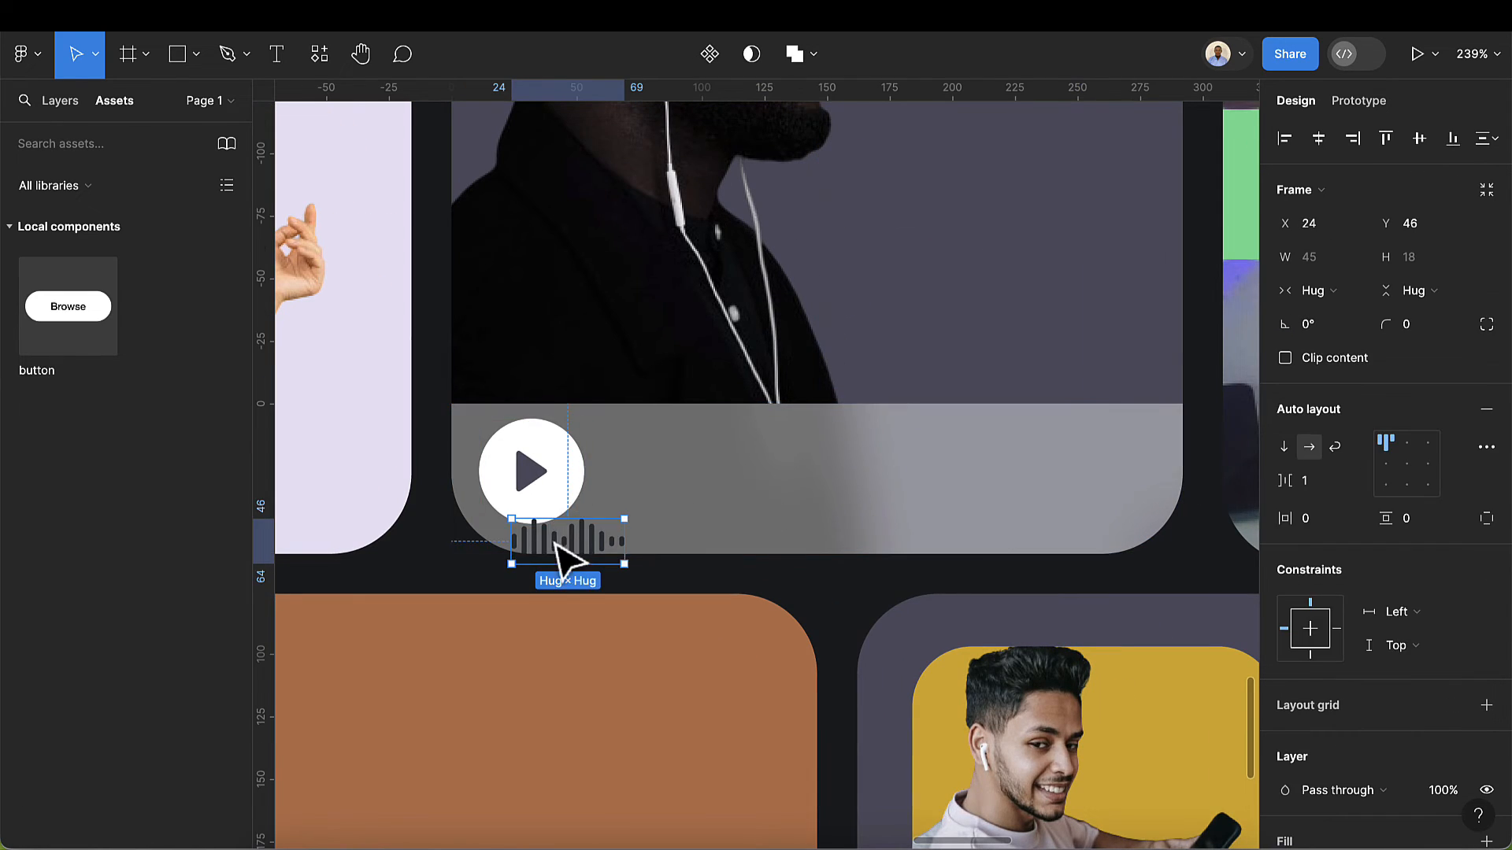
drag(567, 541, 665, 496)
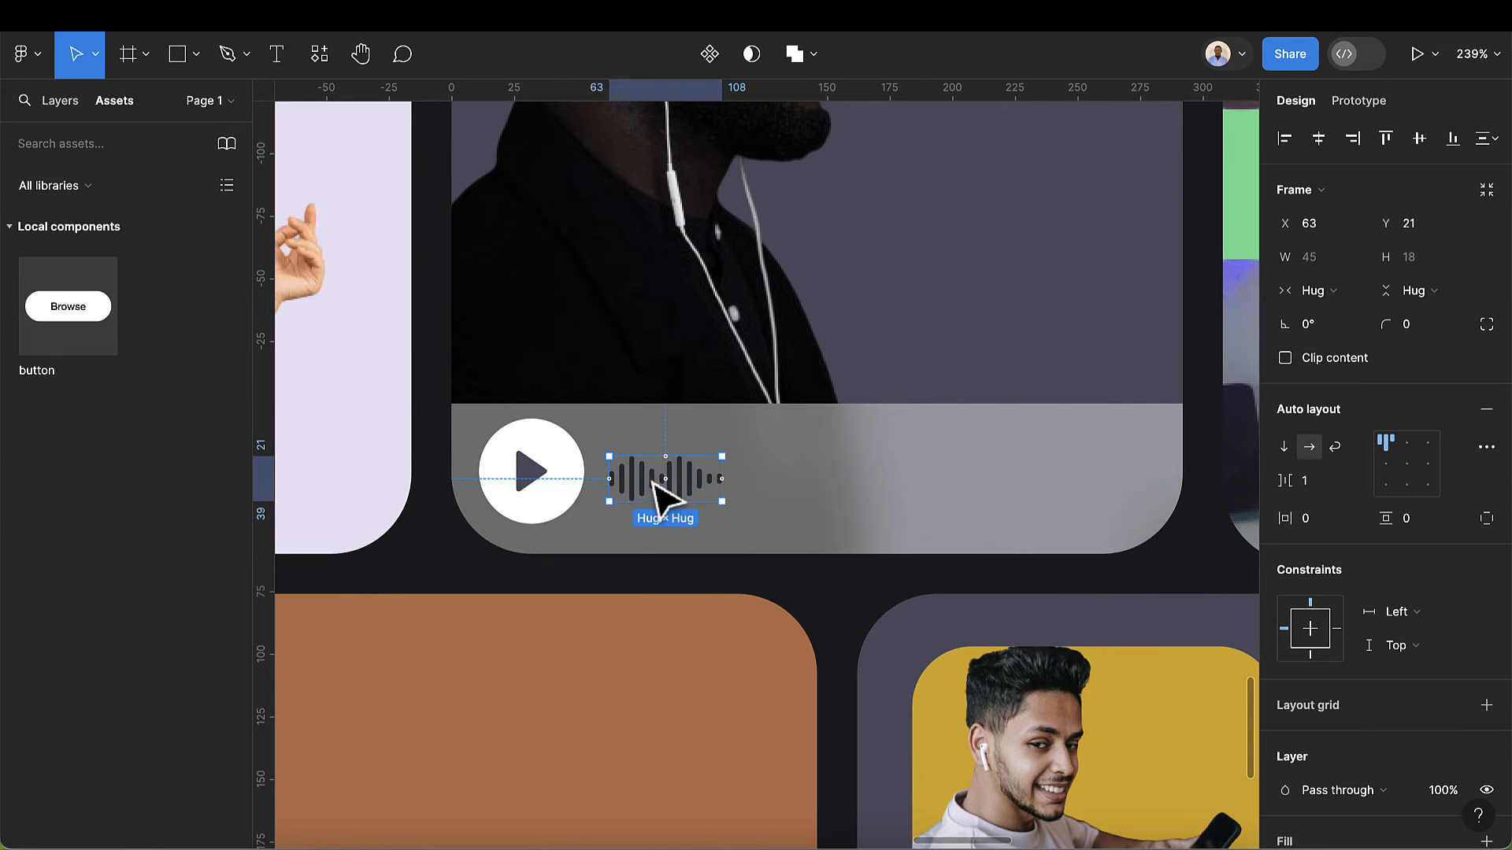
scroll(1301, 682, down, 4)
click(1285, 669)
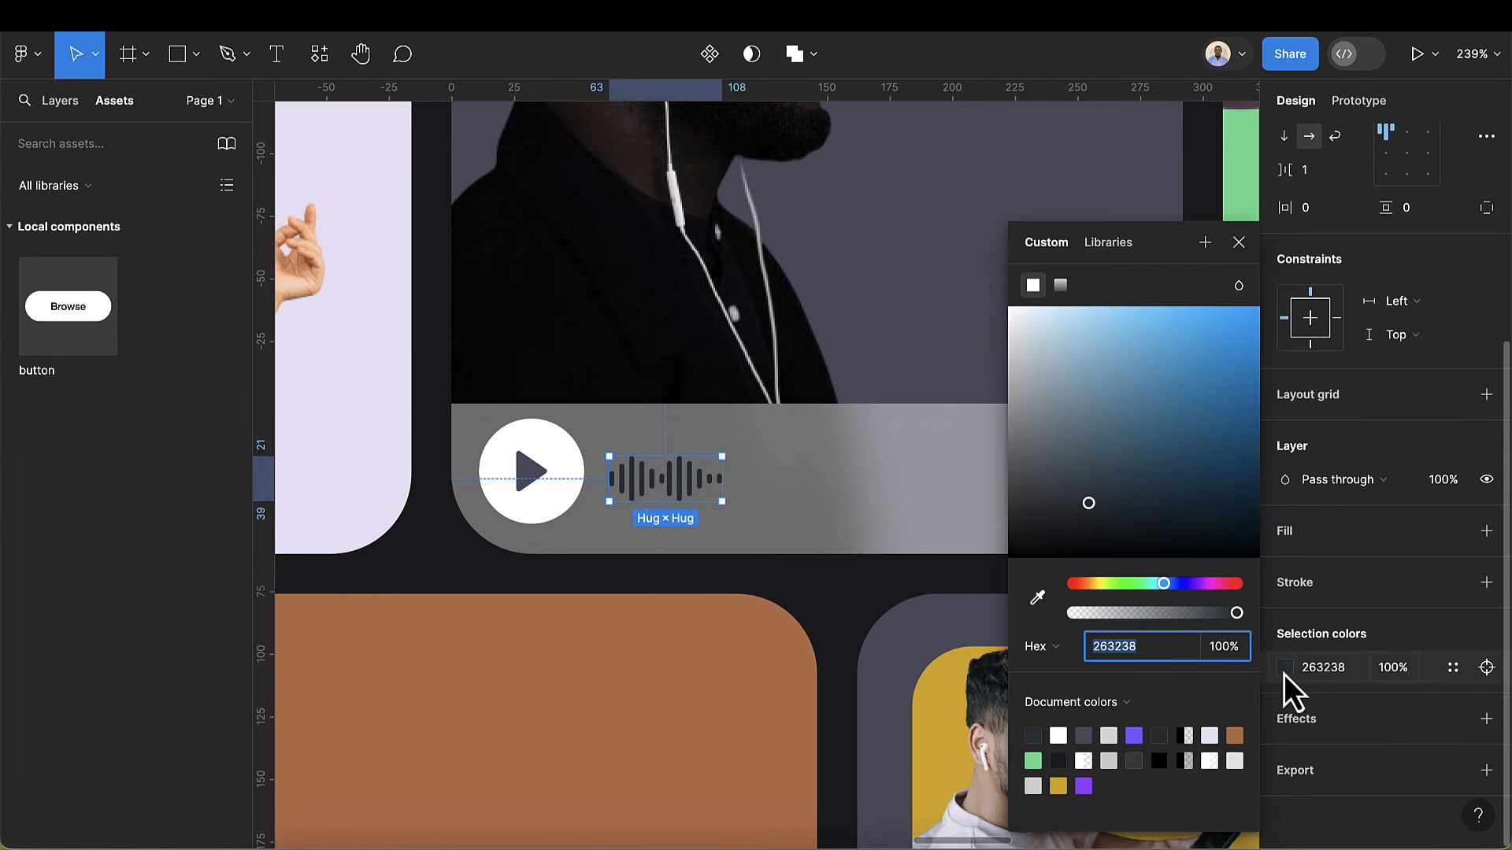
click(1058, 736)
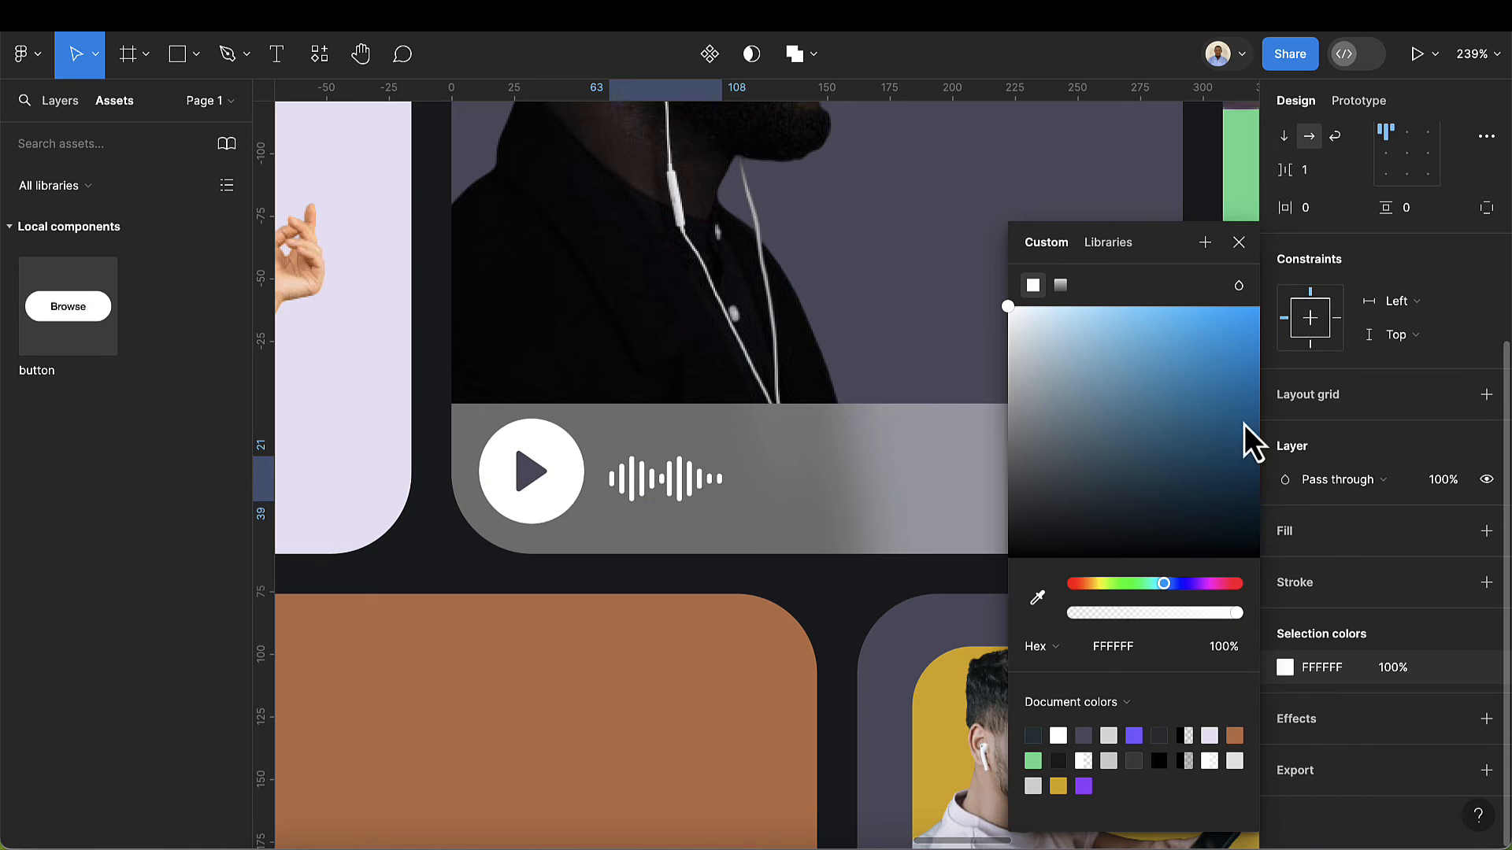
click(1238, 242)
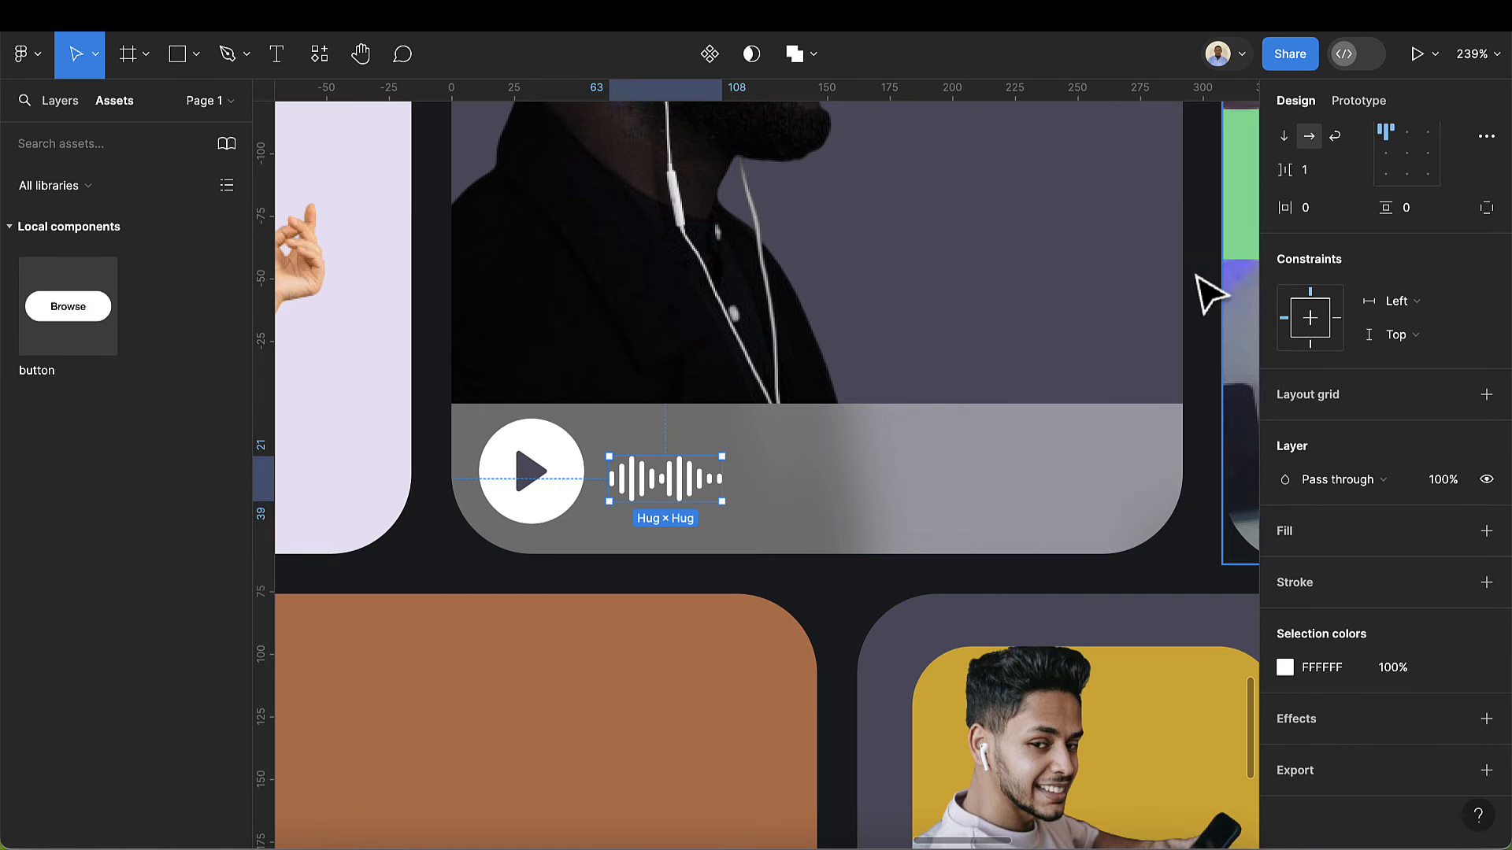
- Duplicate a waveform bar group three times so the wave stretches across the bar
double_click(684, 490)
scroll(693, 496, up, 3)
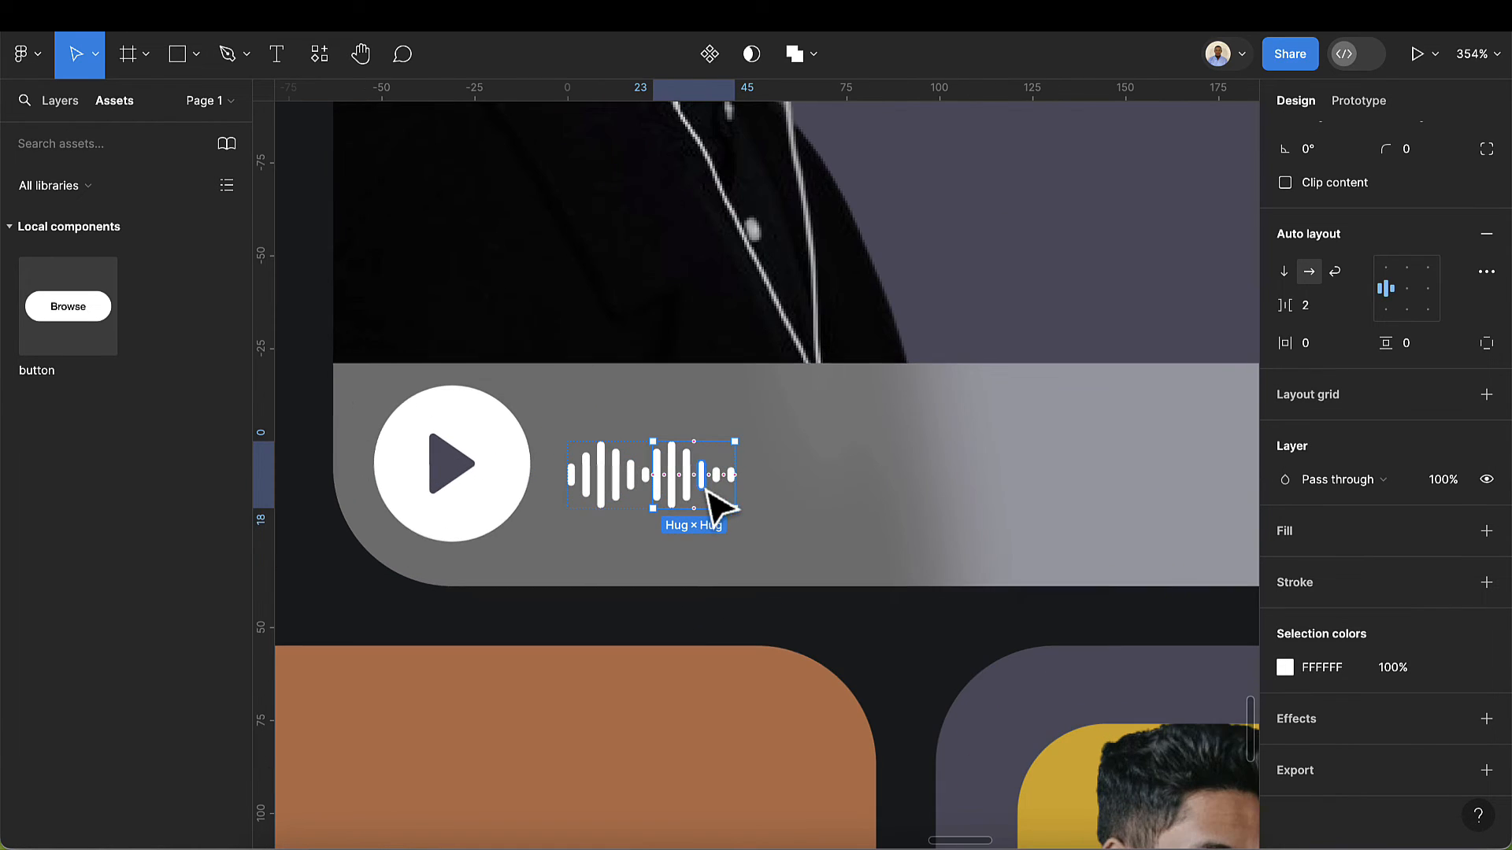
key(ctrl+d)
key(ctrl+d)
key(ctrl+d)
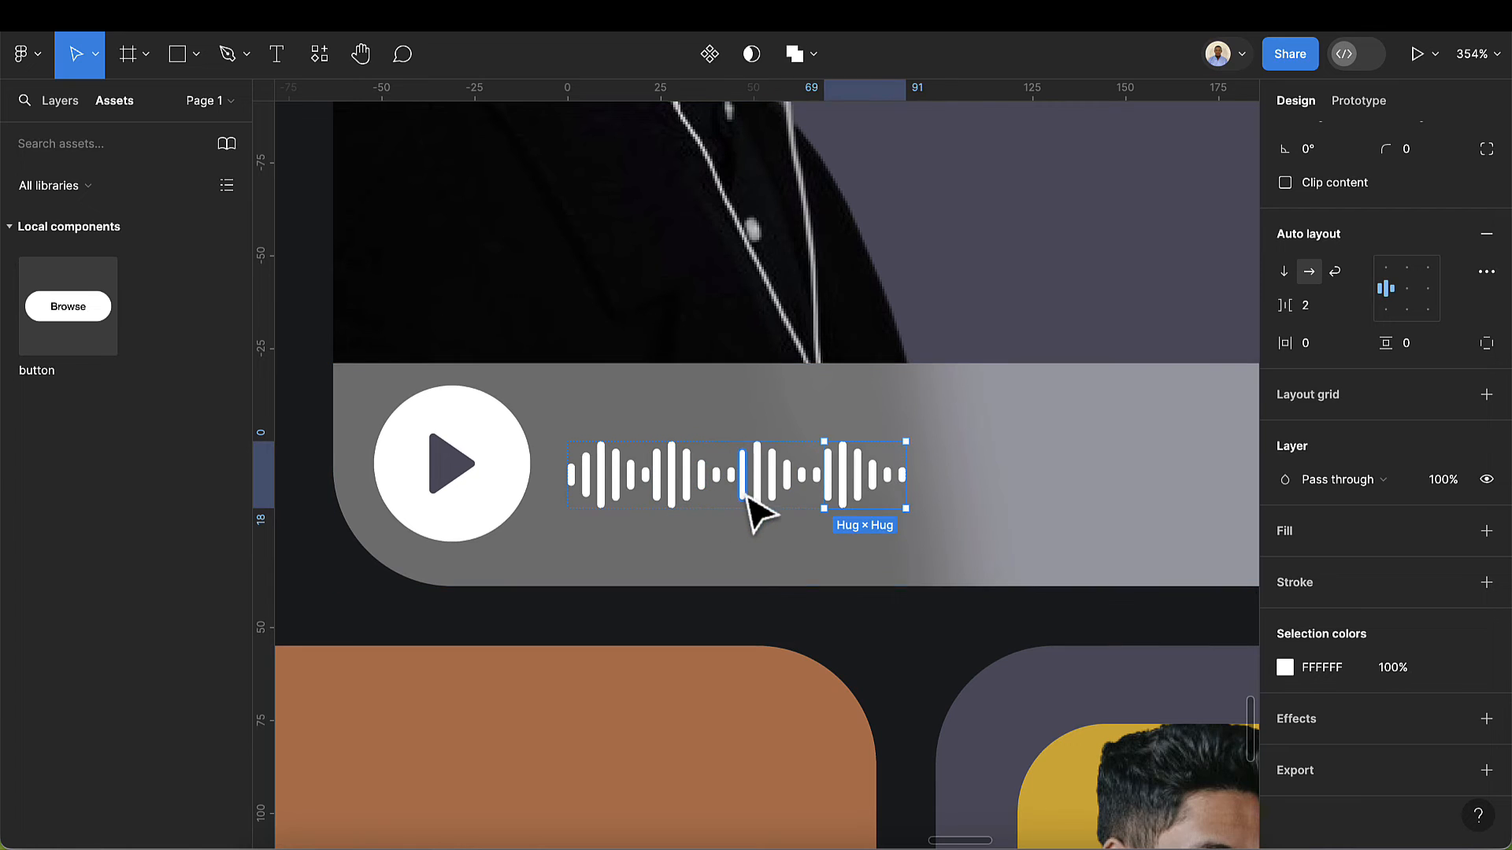
key(ctrl+d)
key(ctrl+d)
key(ctrl+d)
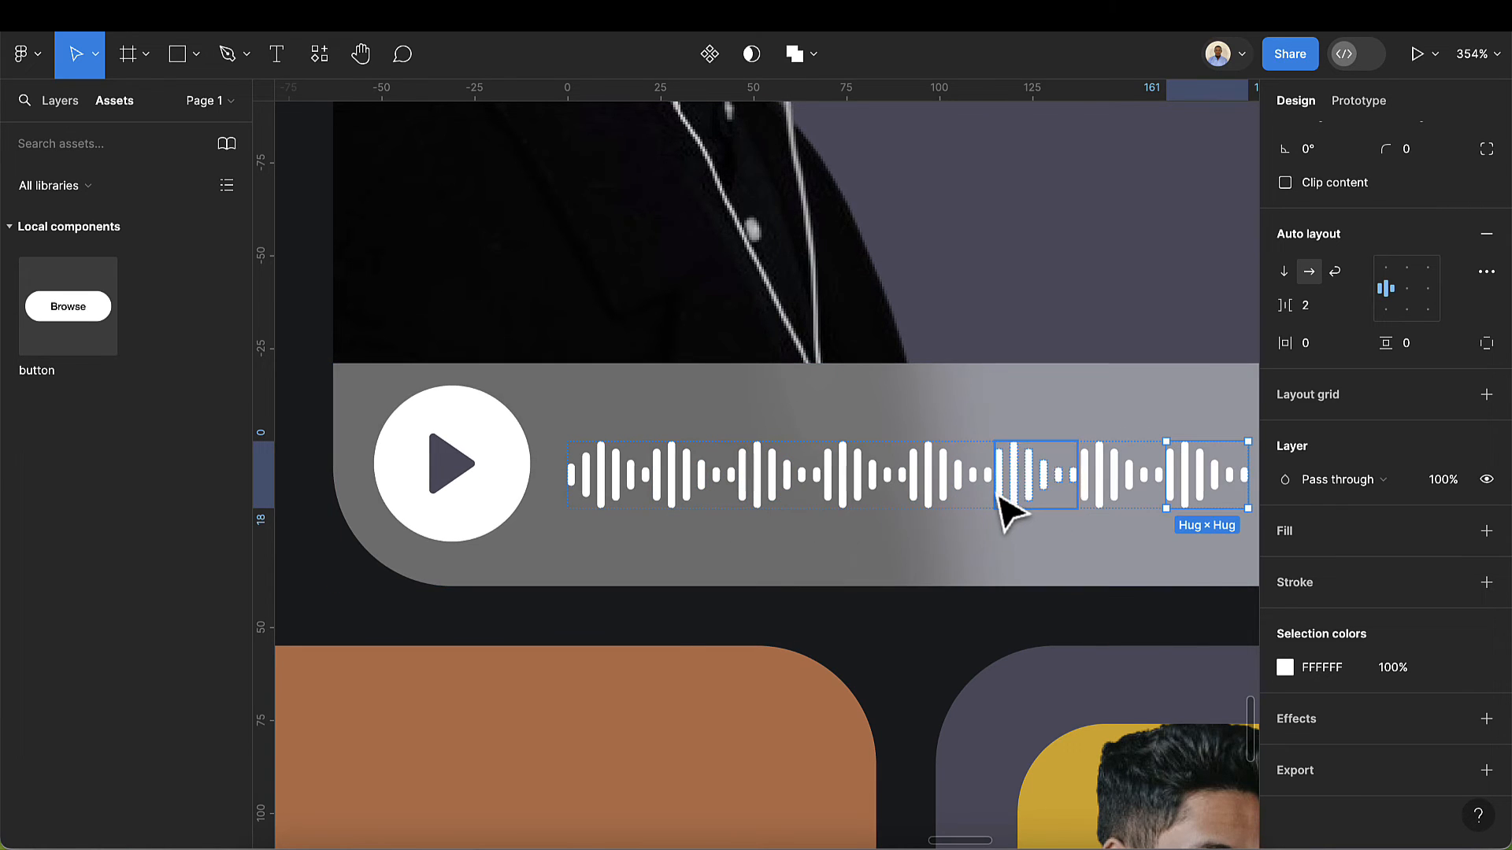
scroll(1000, 504, right, 5)
key(ctrl+d)
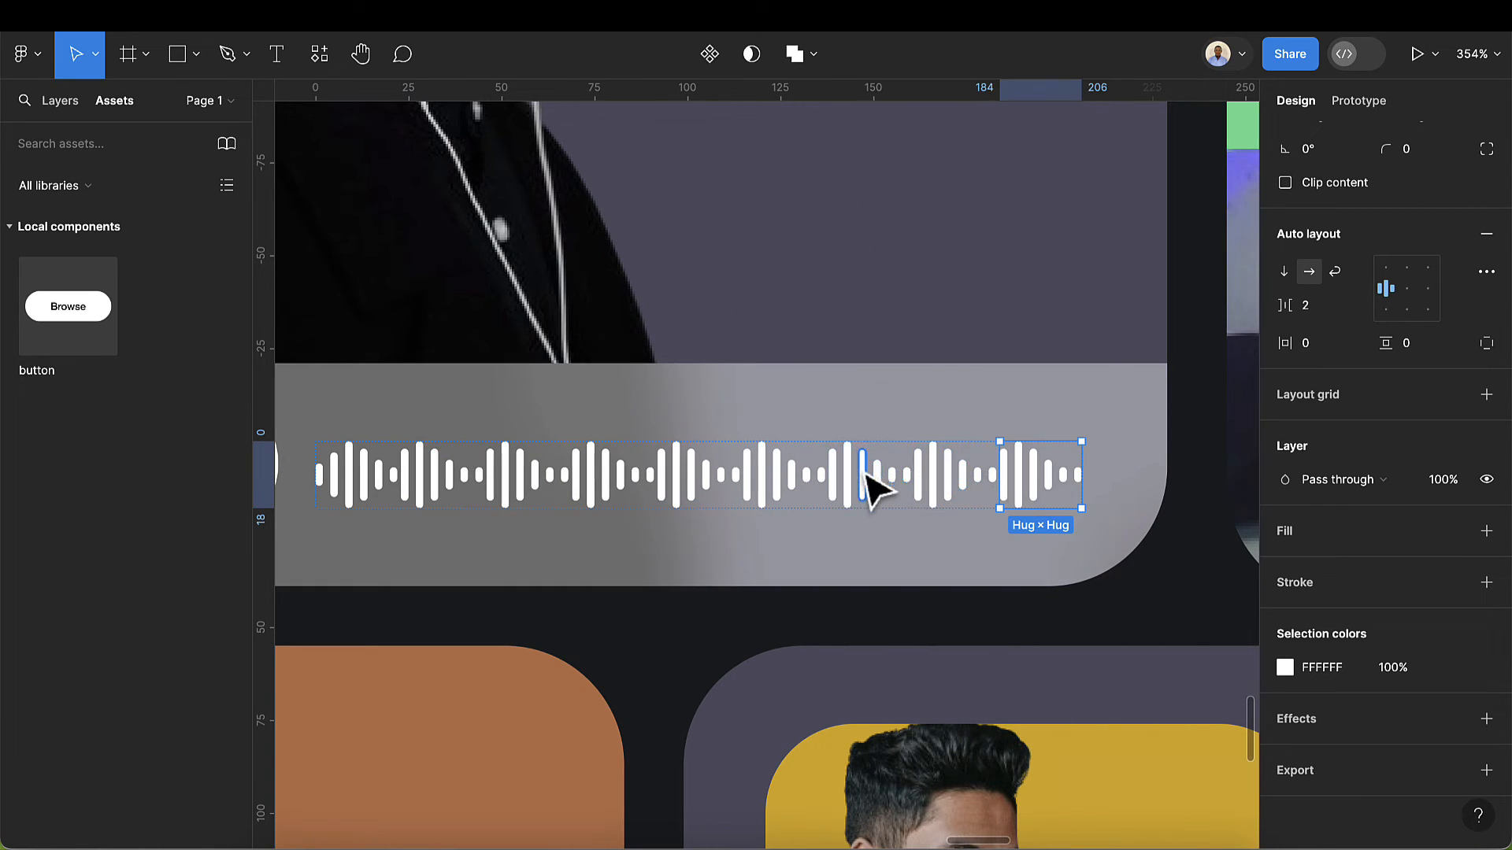
scroll(882, 489, down, 4)
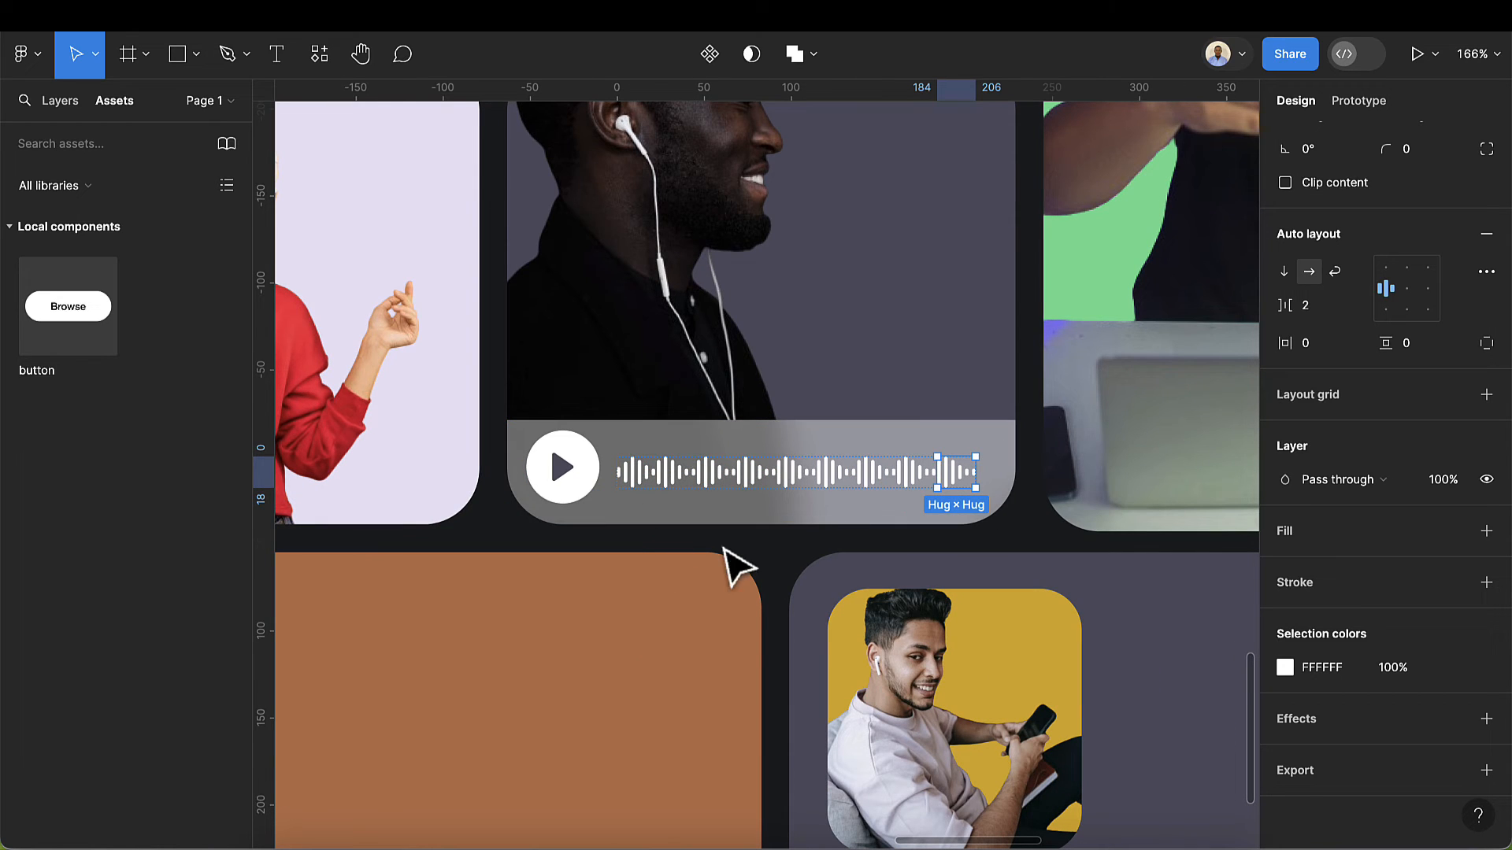
click(747, 564)
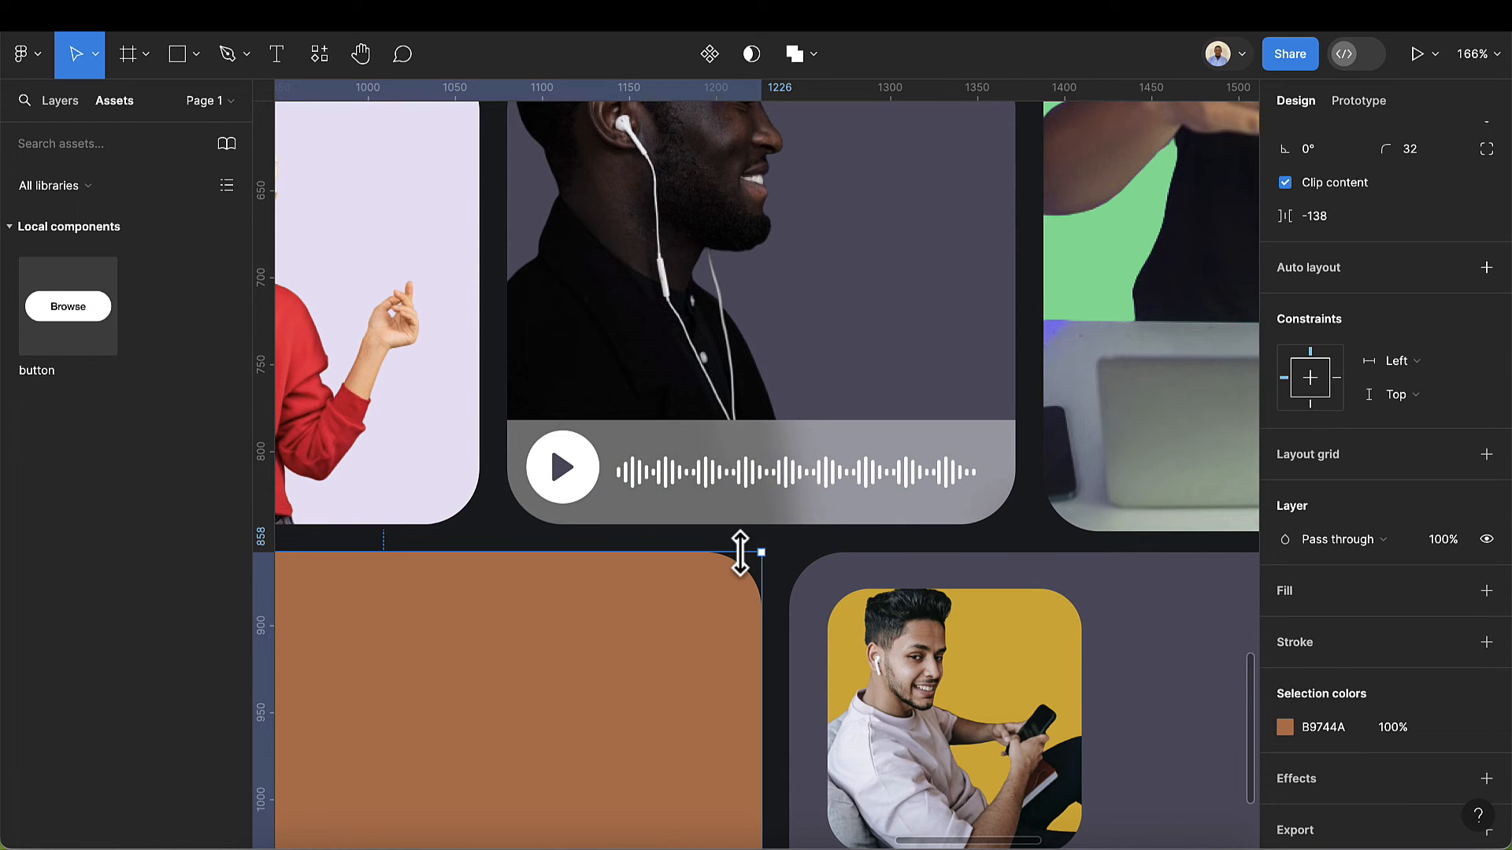
- Wrap the play circle and waveform in a horizontal auto layout row with 10 spacing
double_click(703, 496)
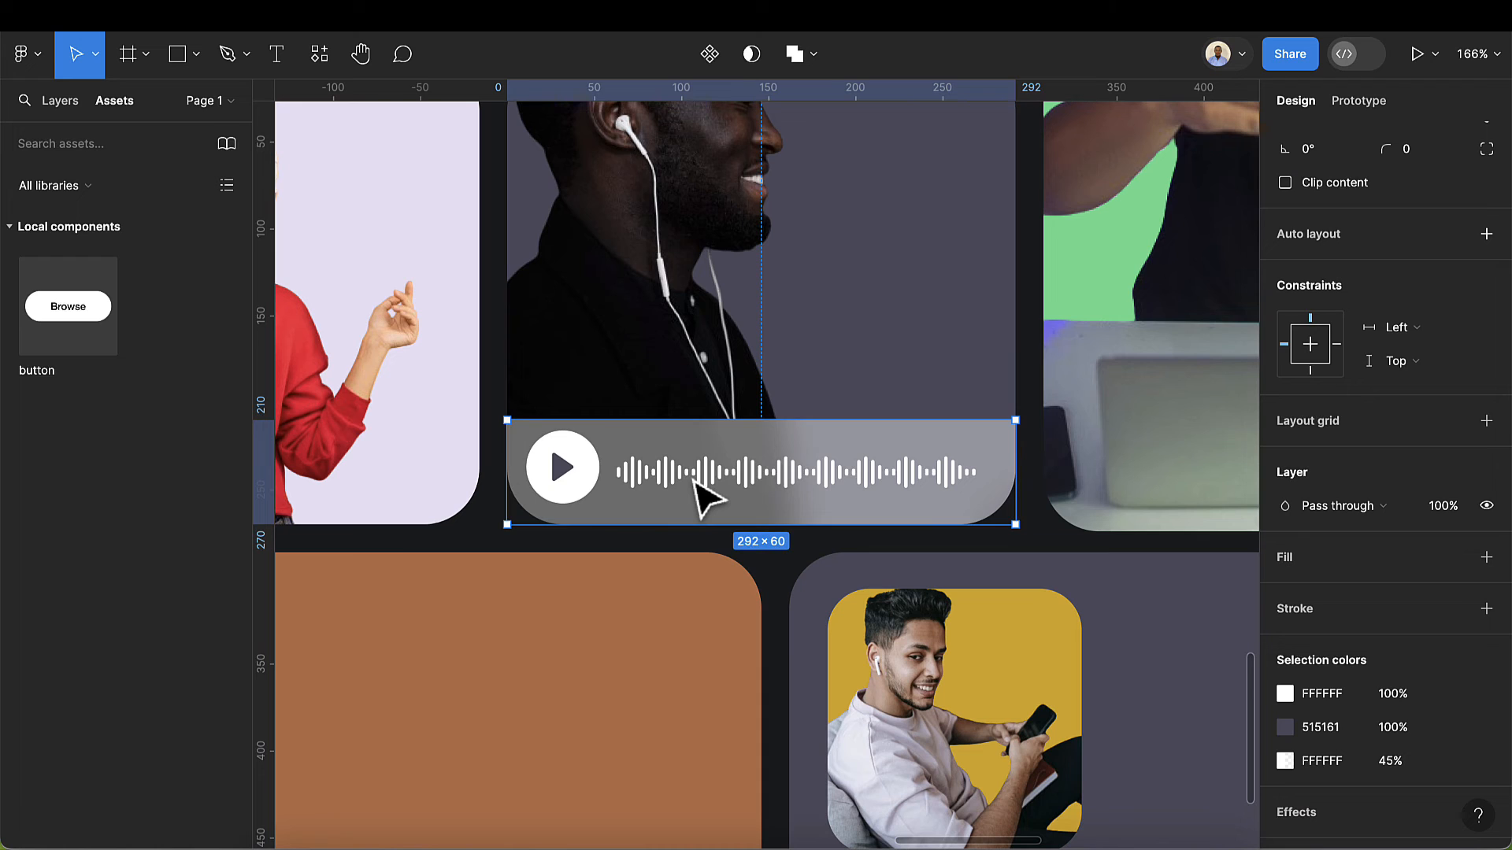
click(703, 496)
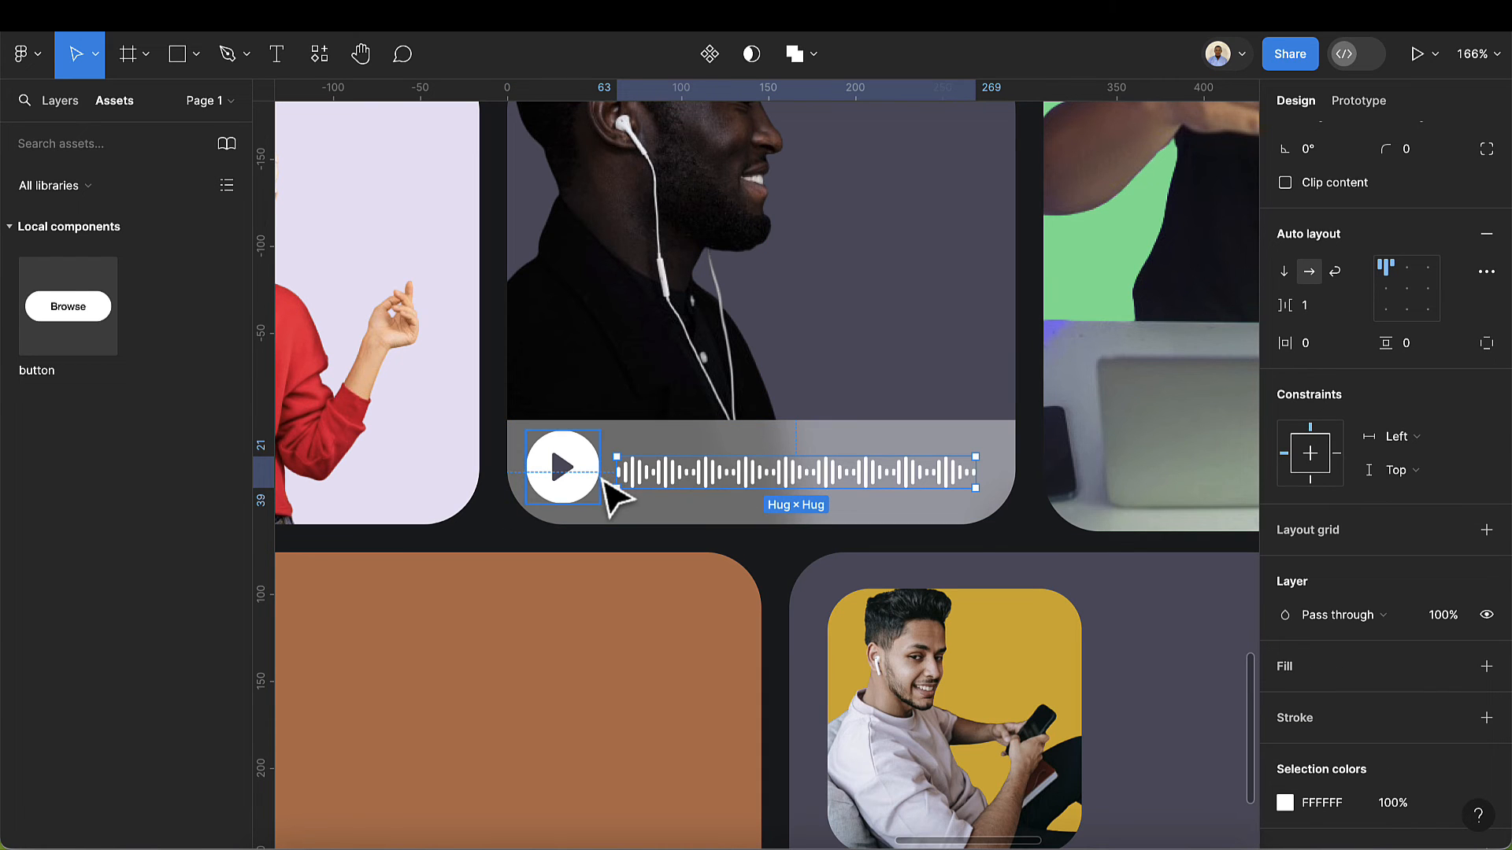
key(shift+a)
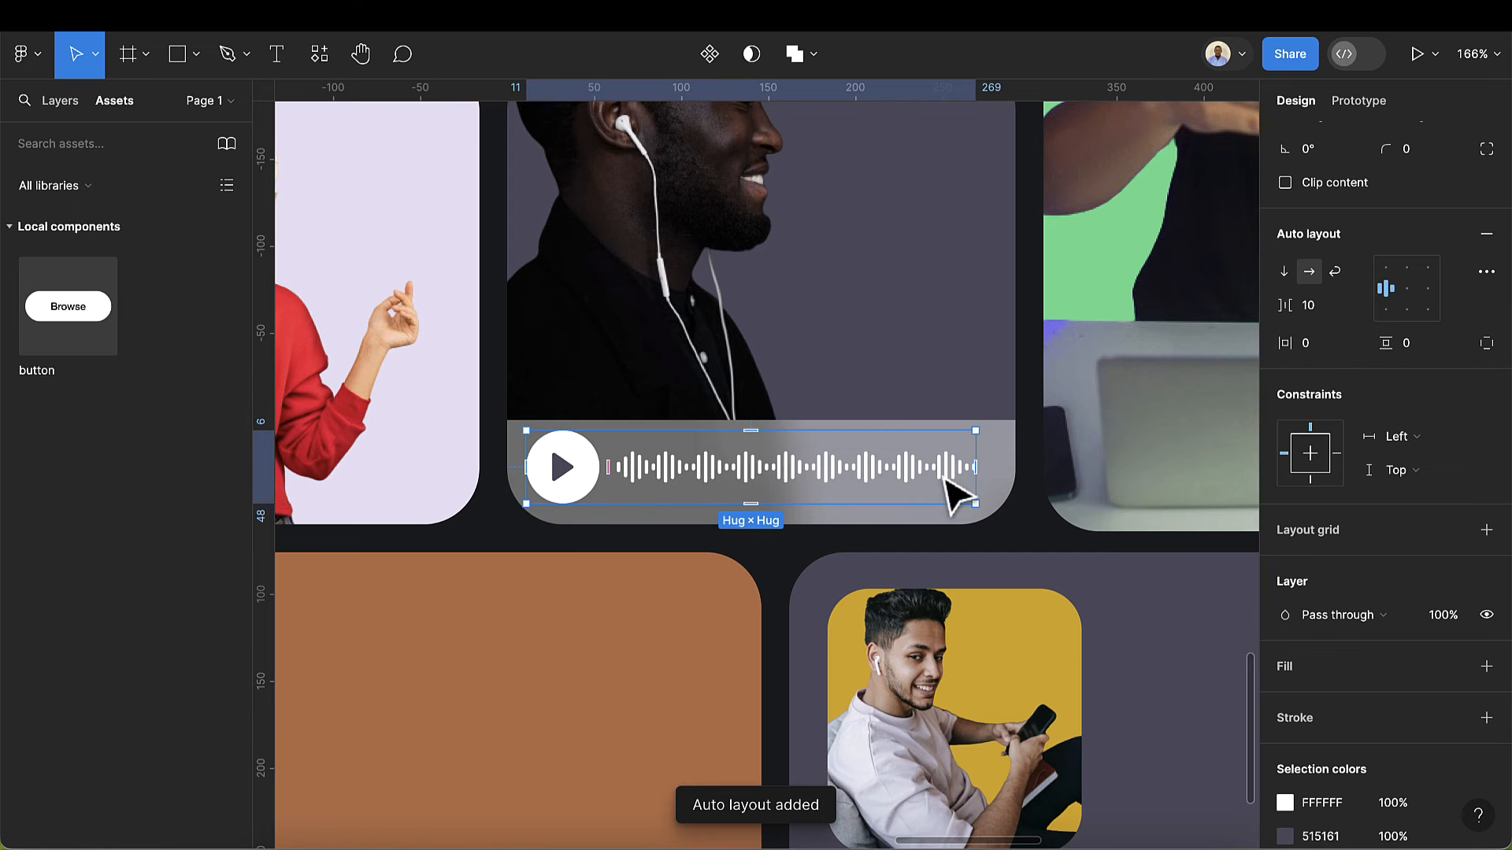
click(1009, 455)
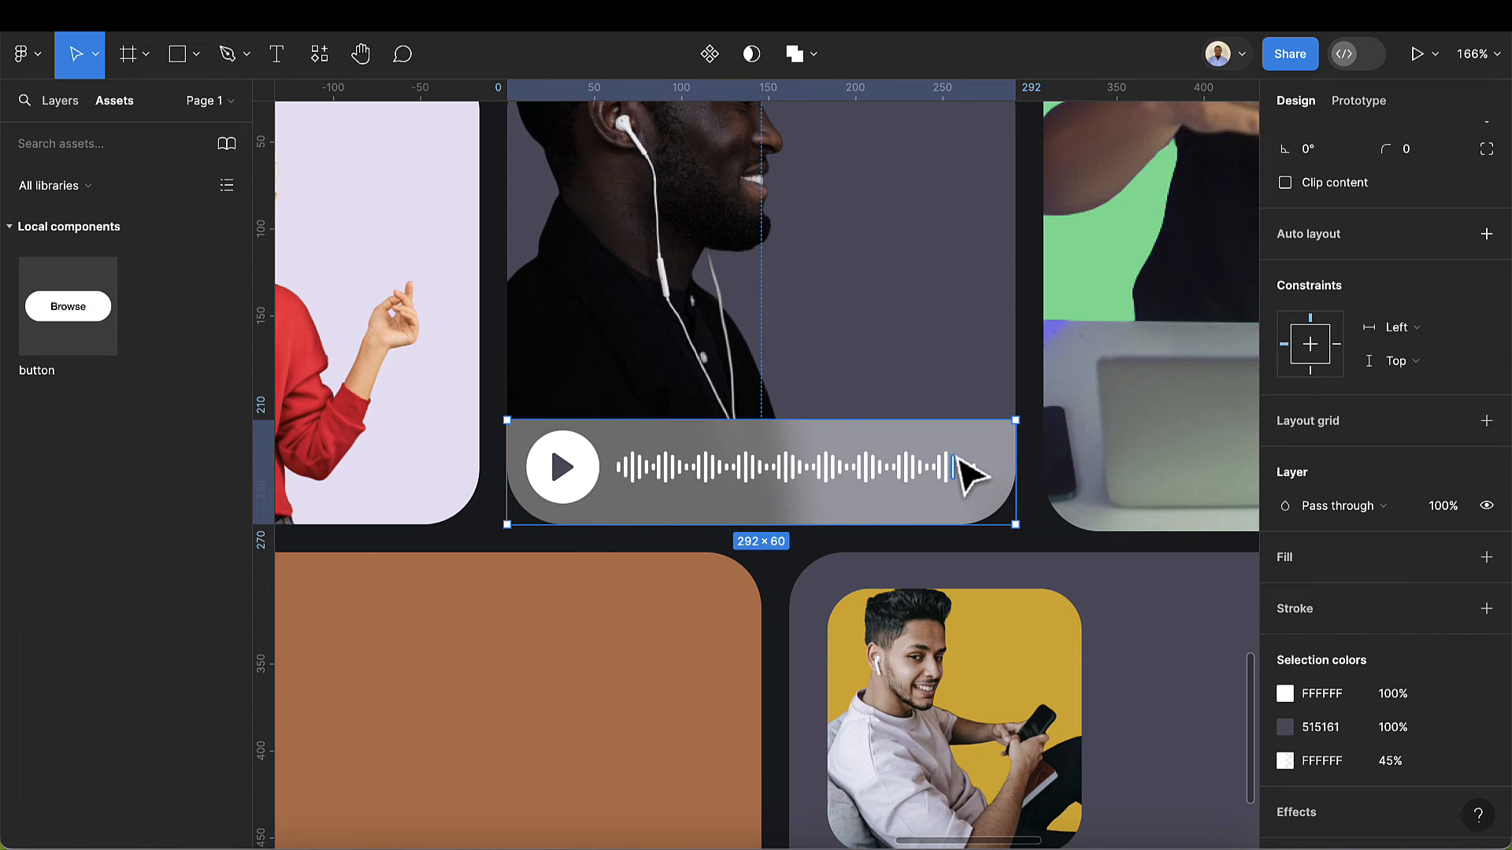
scroll(964, 472, down, 5)
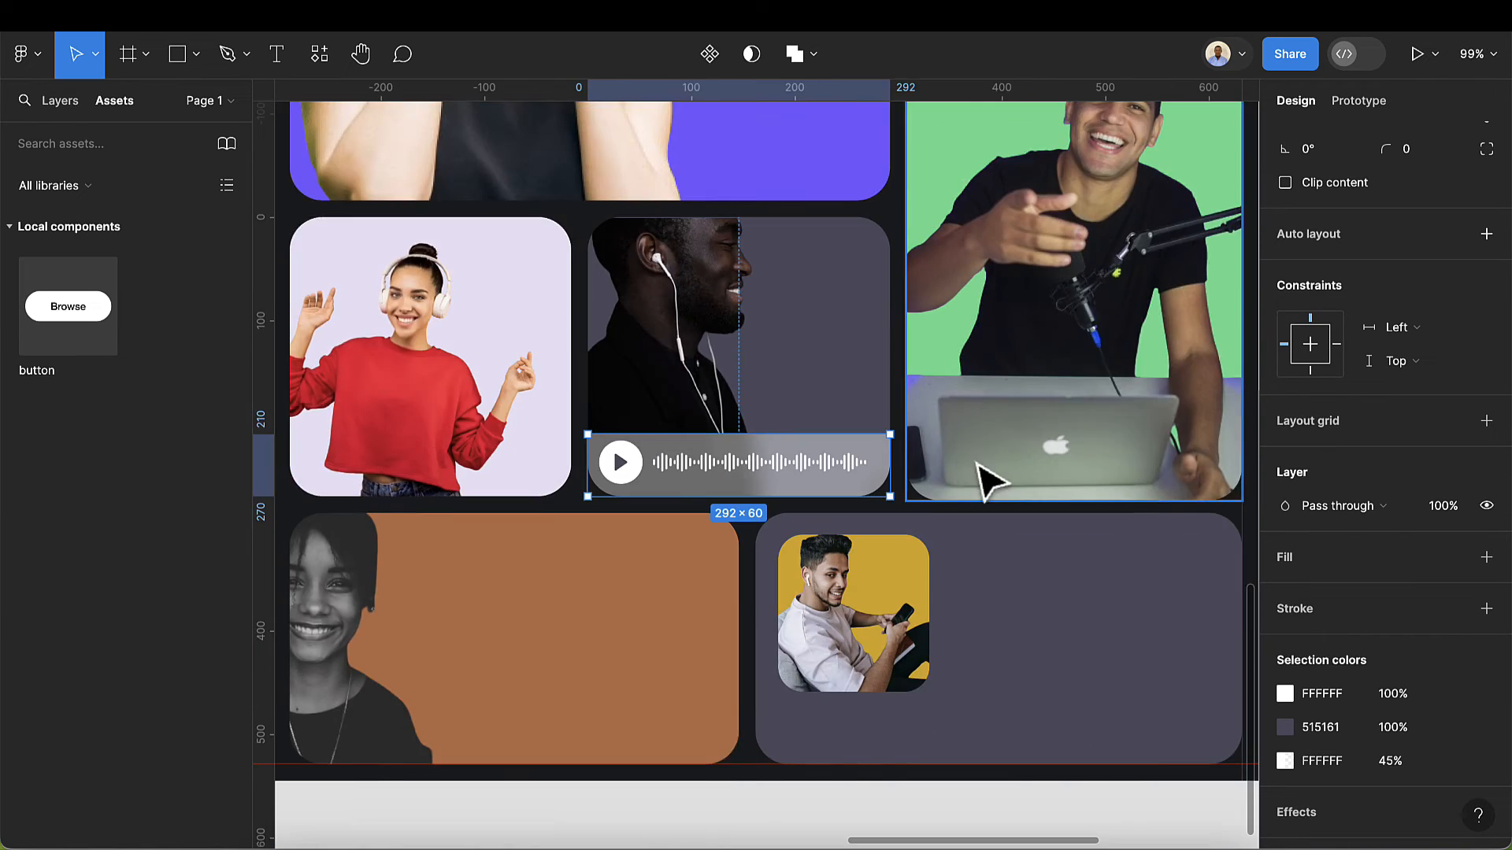
click(1032, 484)
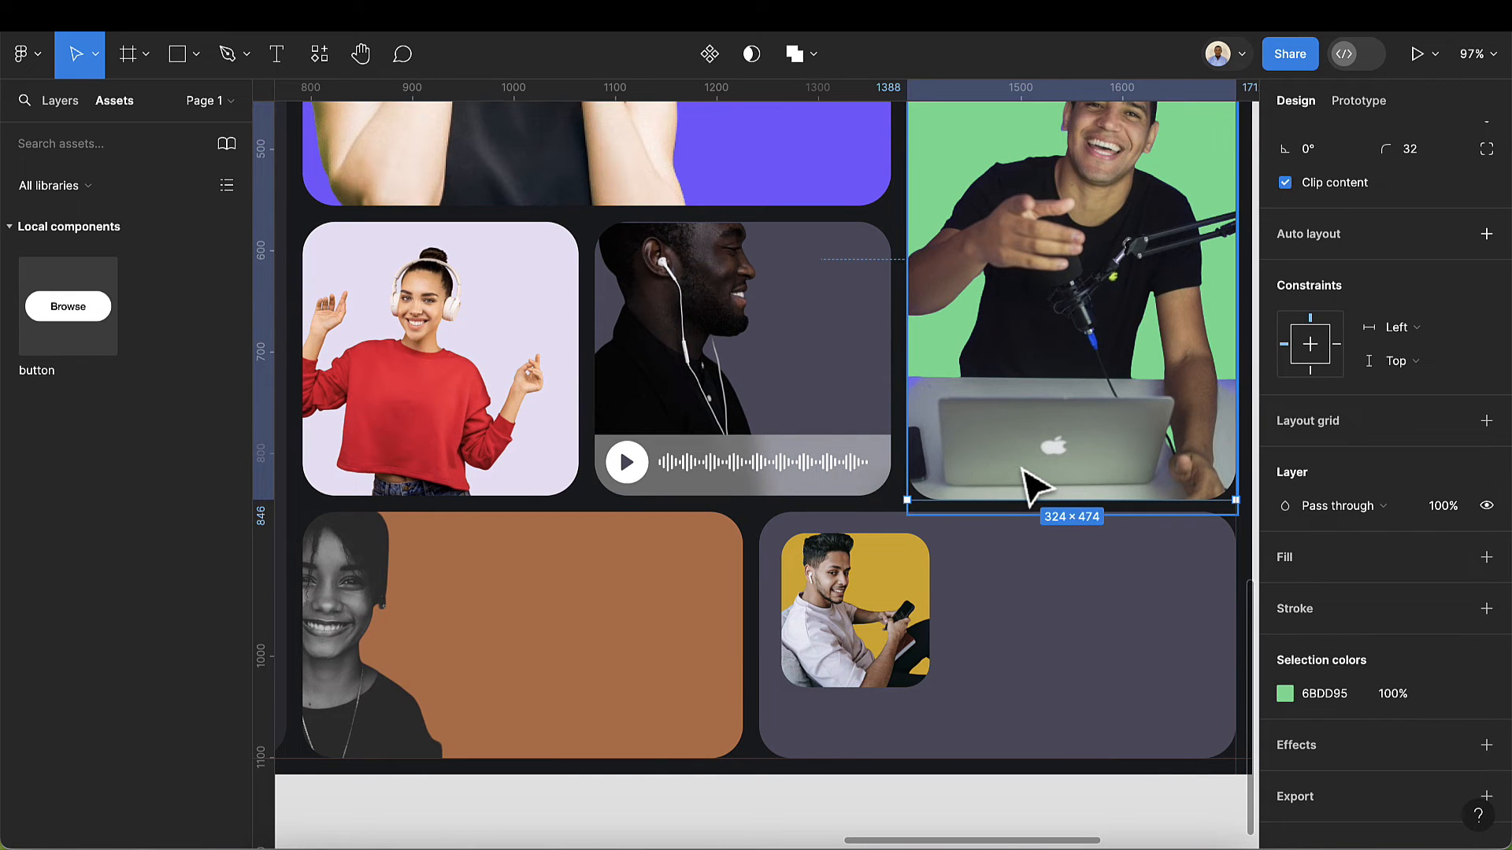
- Paste the player bar at the green card's bottom, sized 324×60, with its row centred vertically
key(ctrl+v)
drag(1063, 277, 1065, 483)
drag(1202, 467, 1233, 470)
key(ctrl+z)
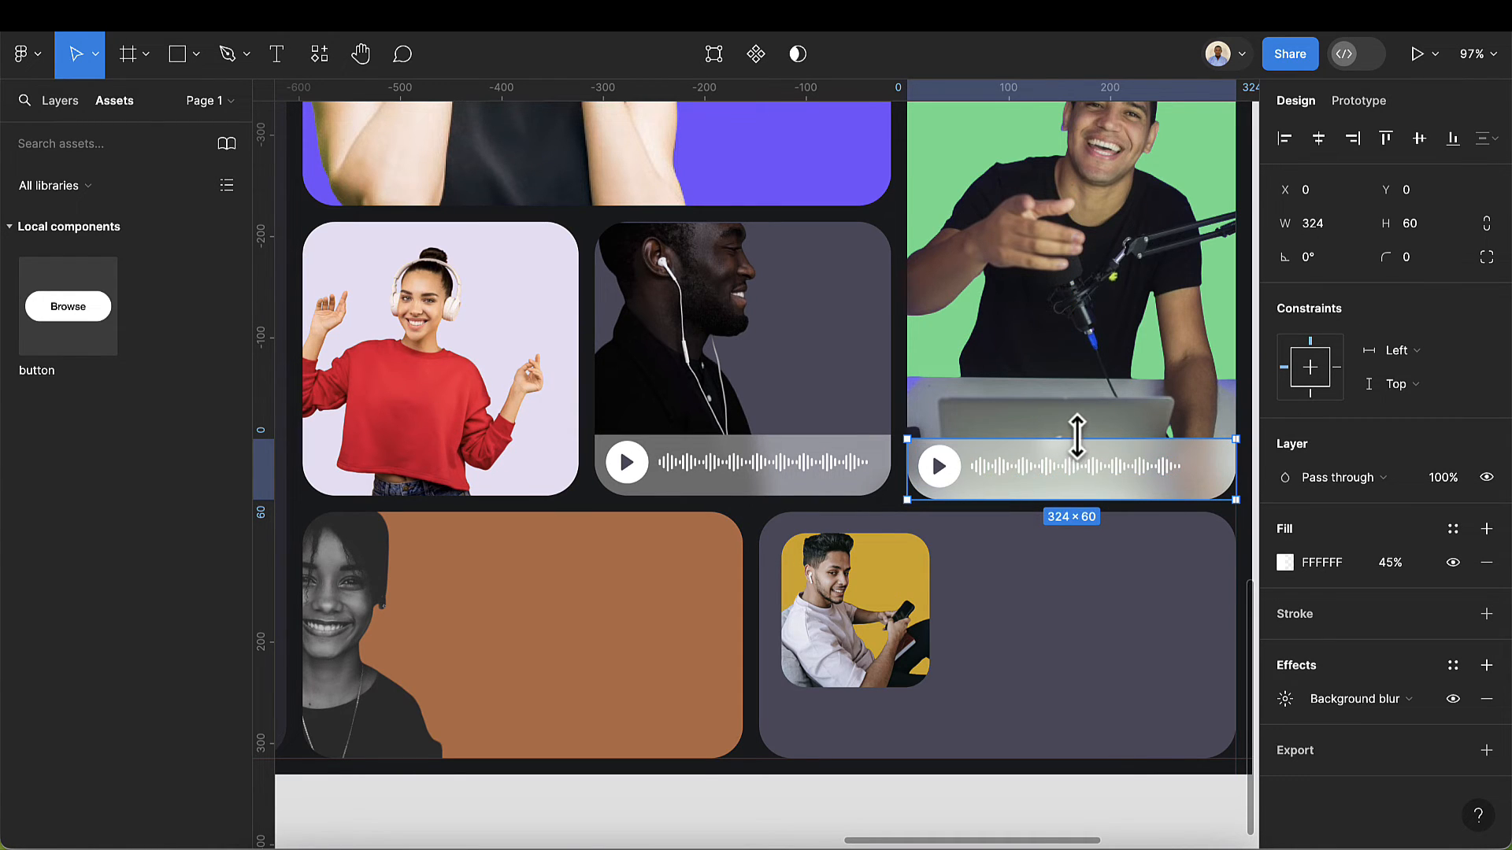
drag(1077, 436, 1077, 427)
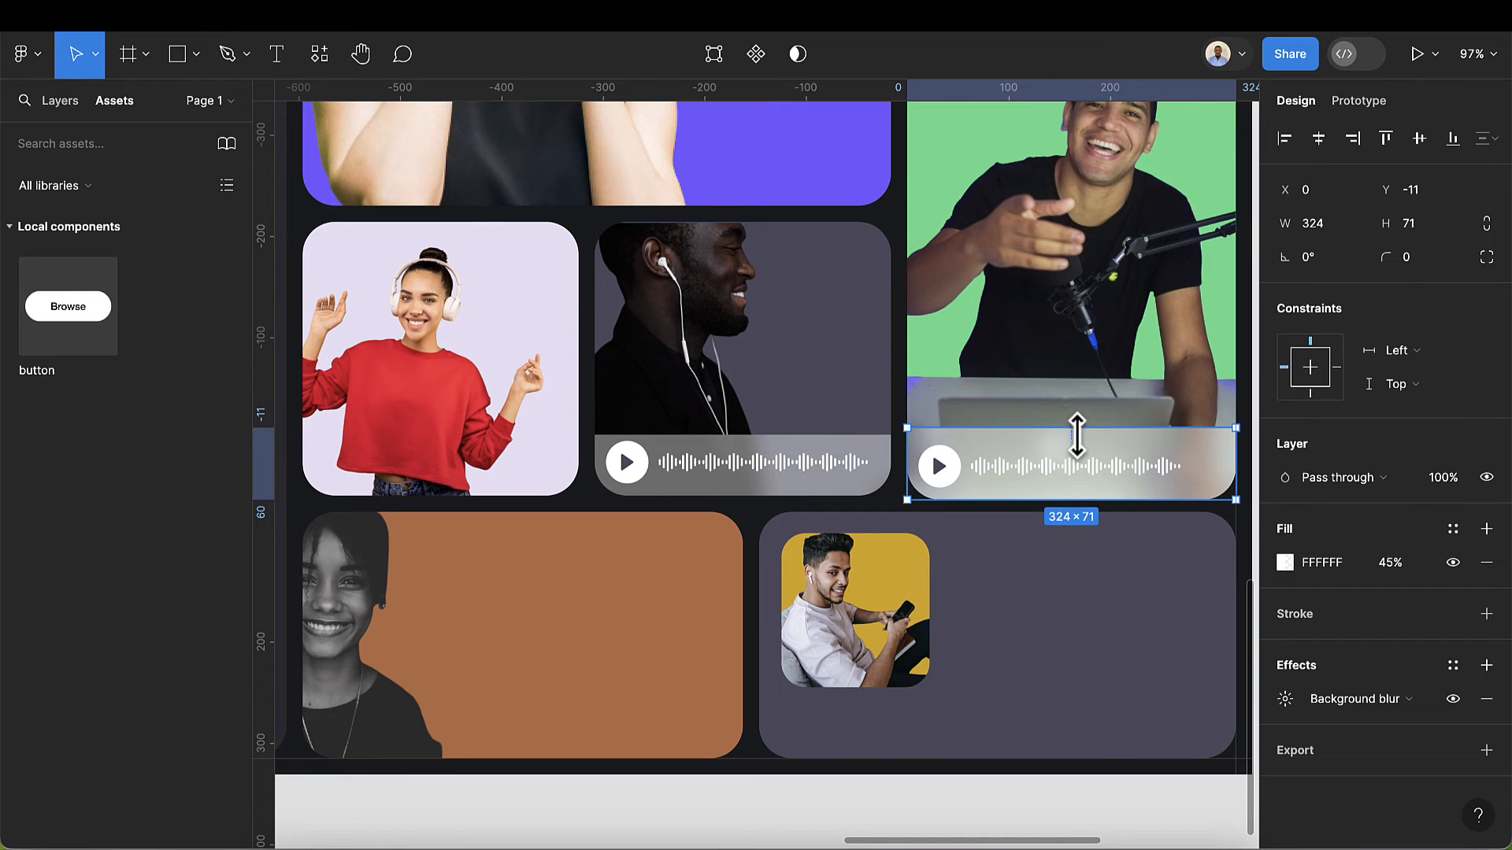
click(1080, 474)
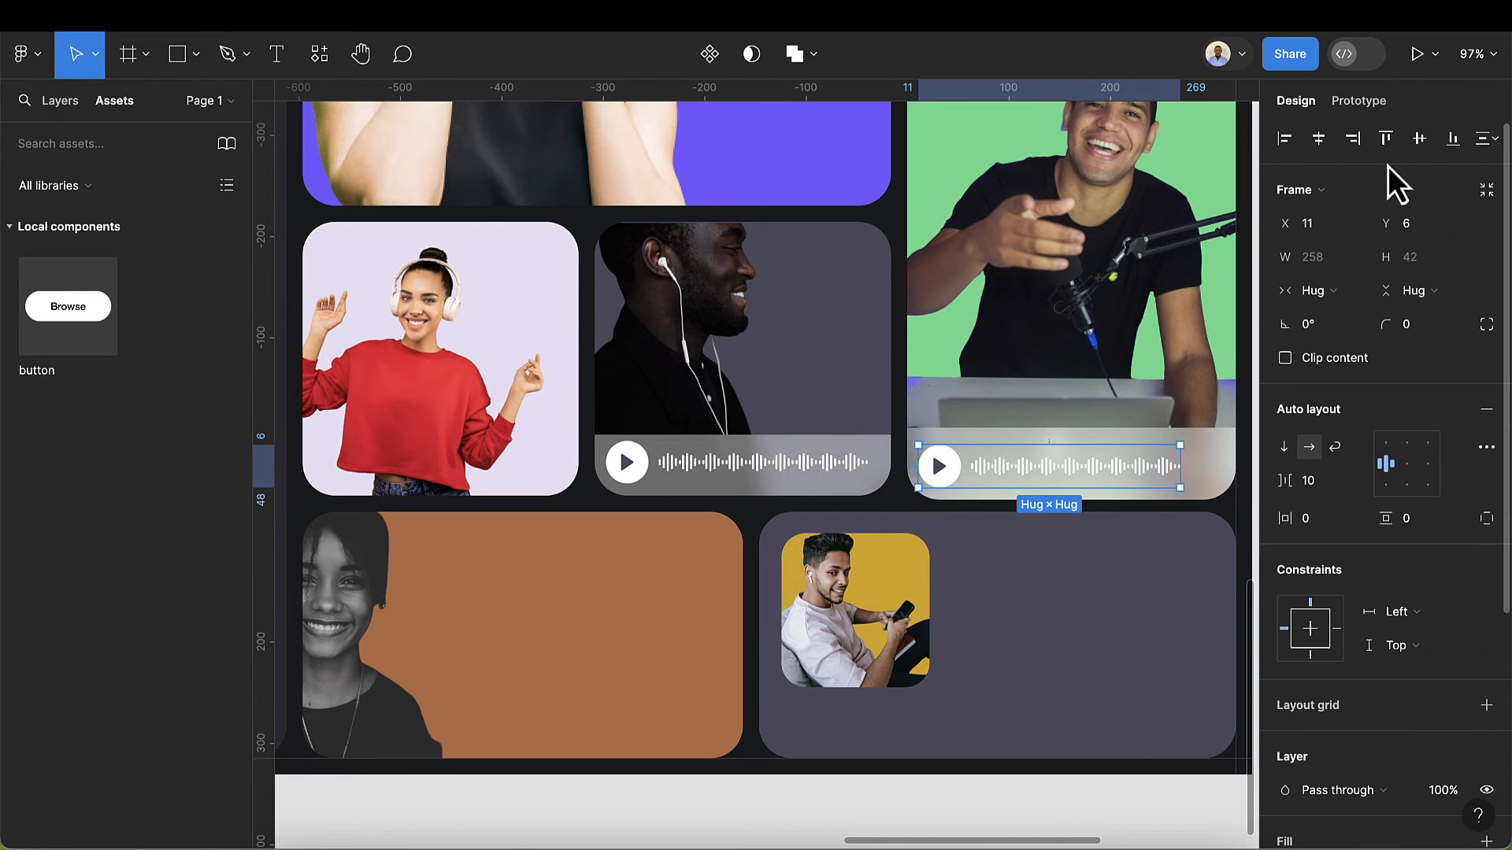
click(1408, 149)
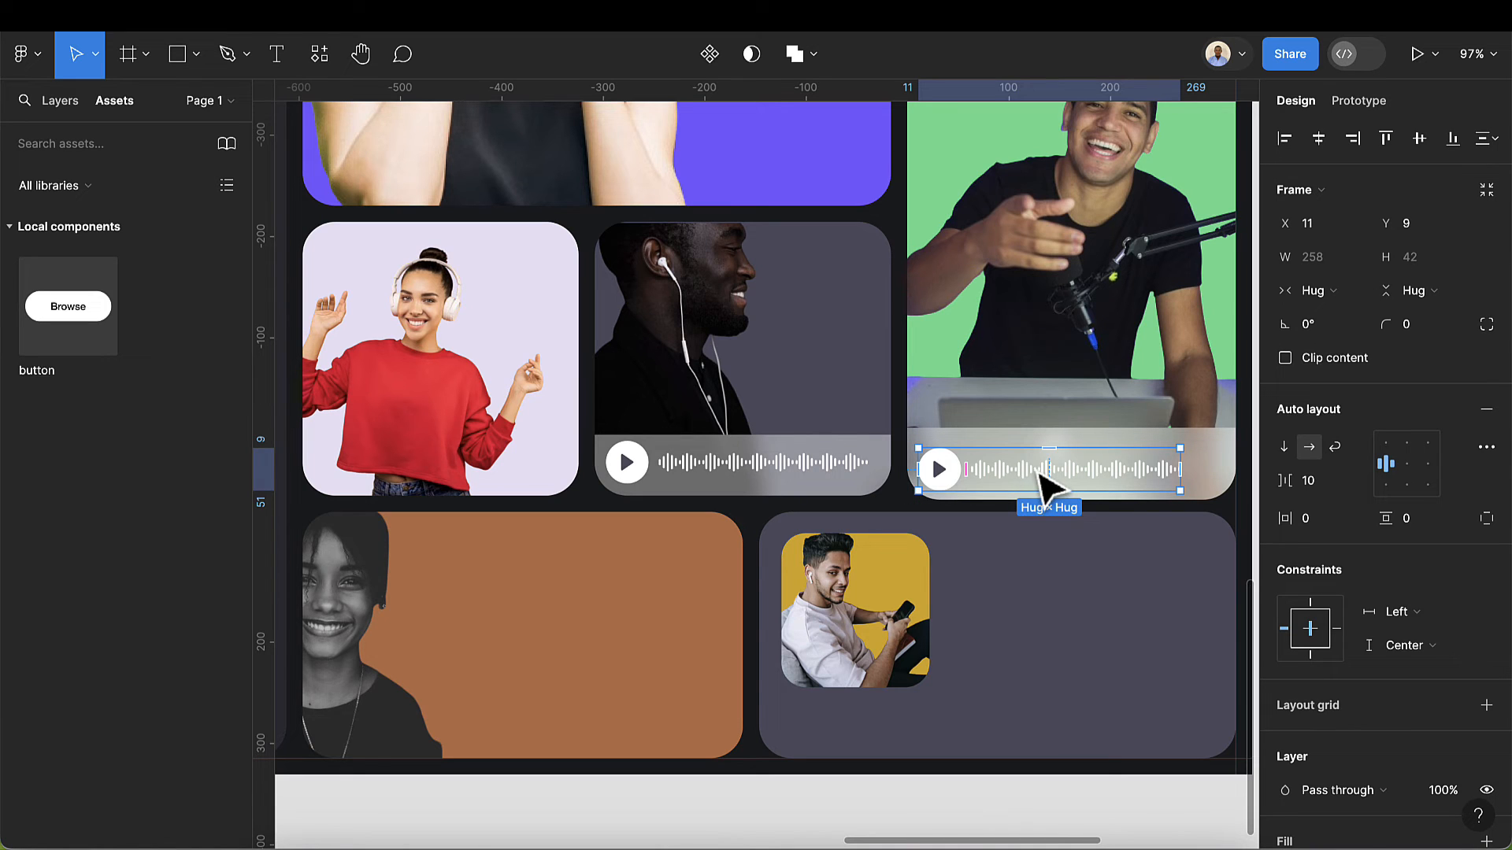
drag(1039, 467, 1040, 465)
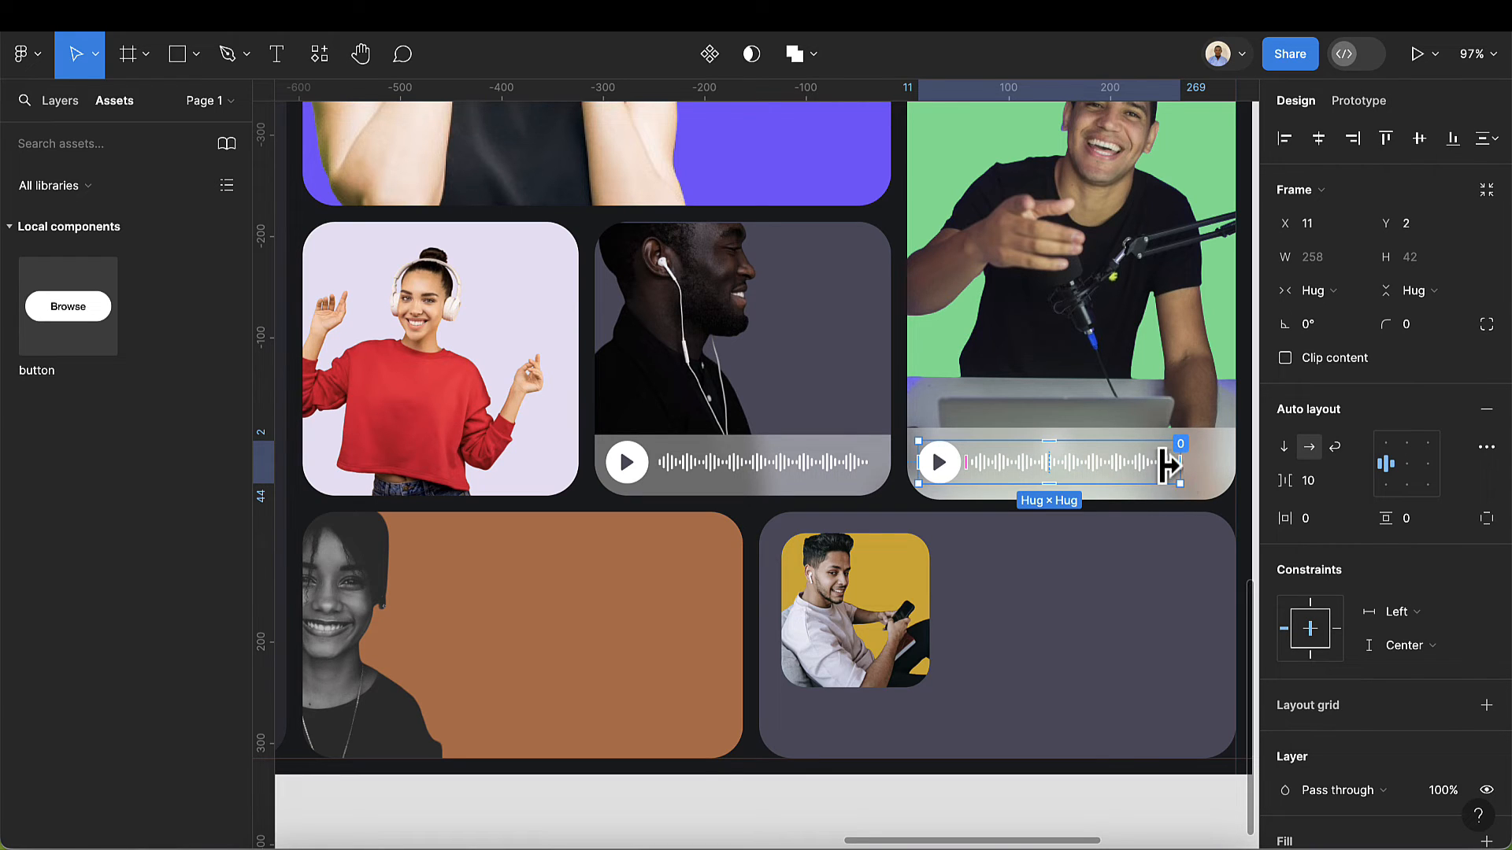
- Duplicate the last waveform group to lengthen the wave across the green card's bar
double_click(1153, 468)
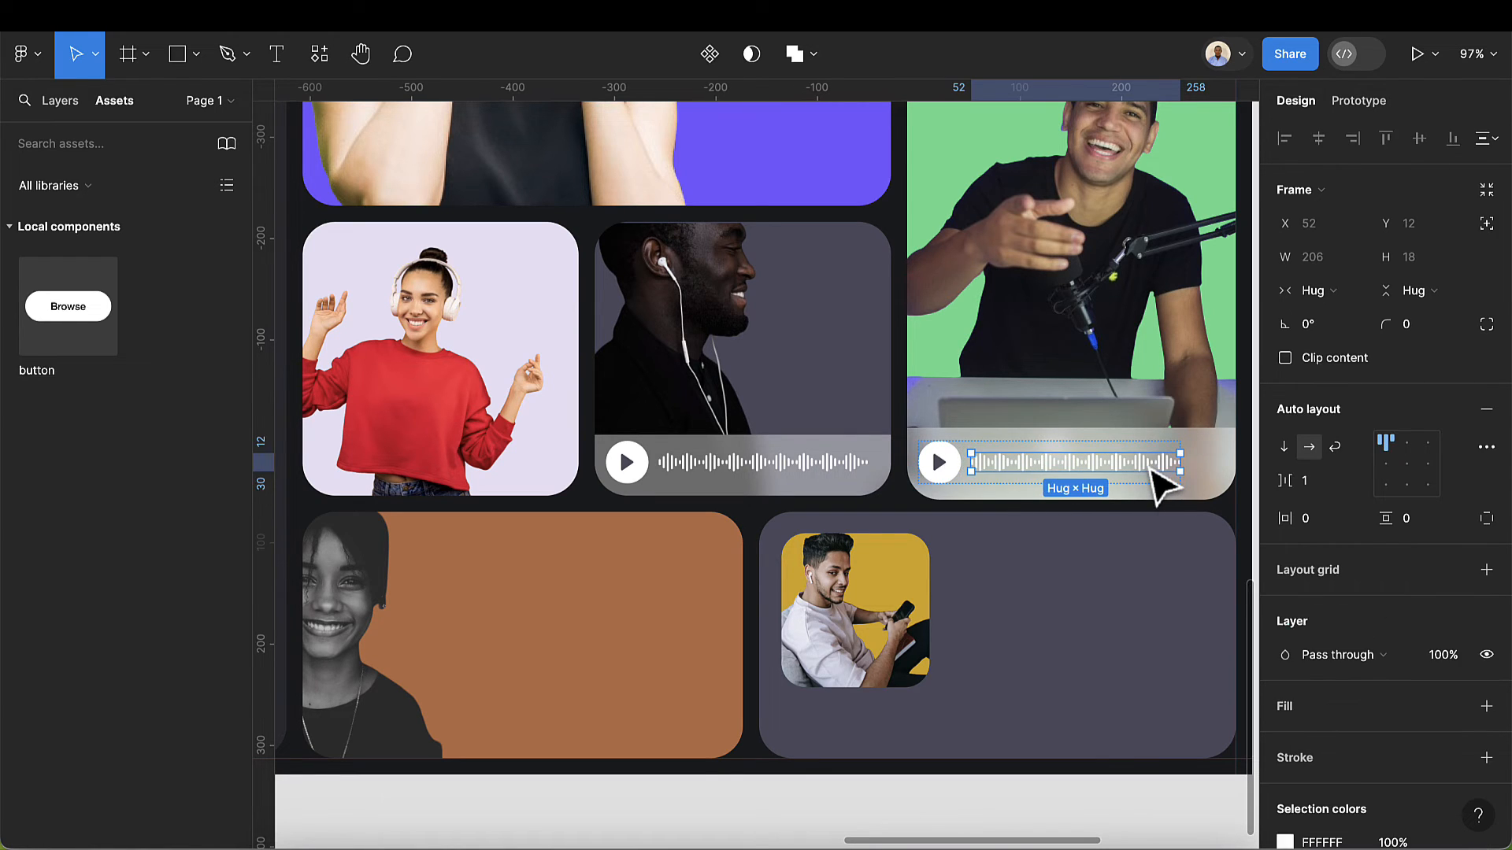
double_click(1150, 468)
click(1169, 467)
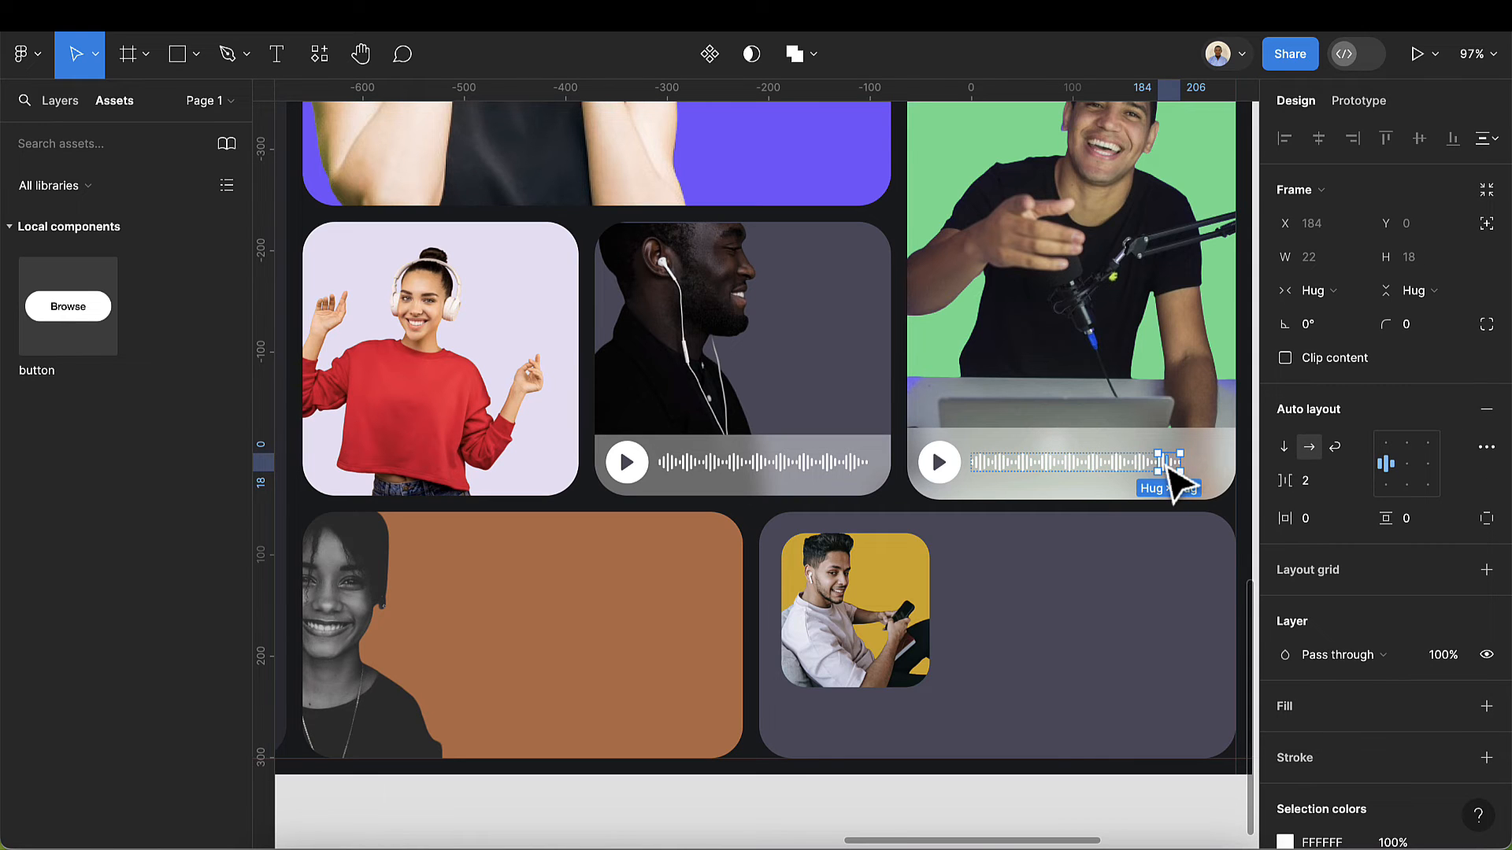
key(super+d)
key(super+d)
scroll(1119, 487, down, 5)
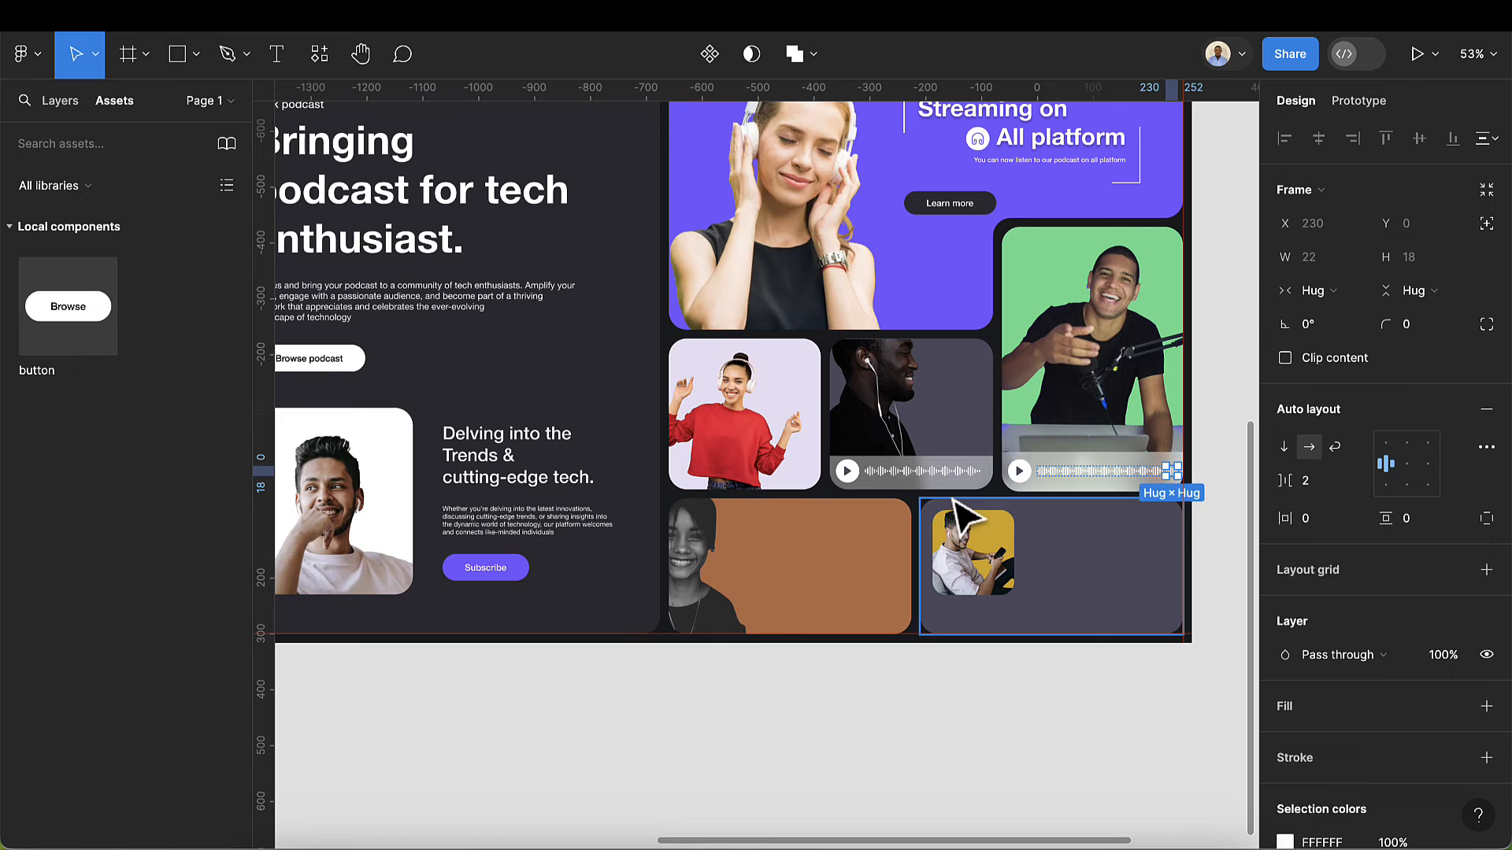
click(1038, 490)
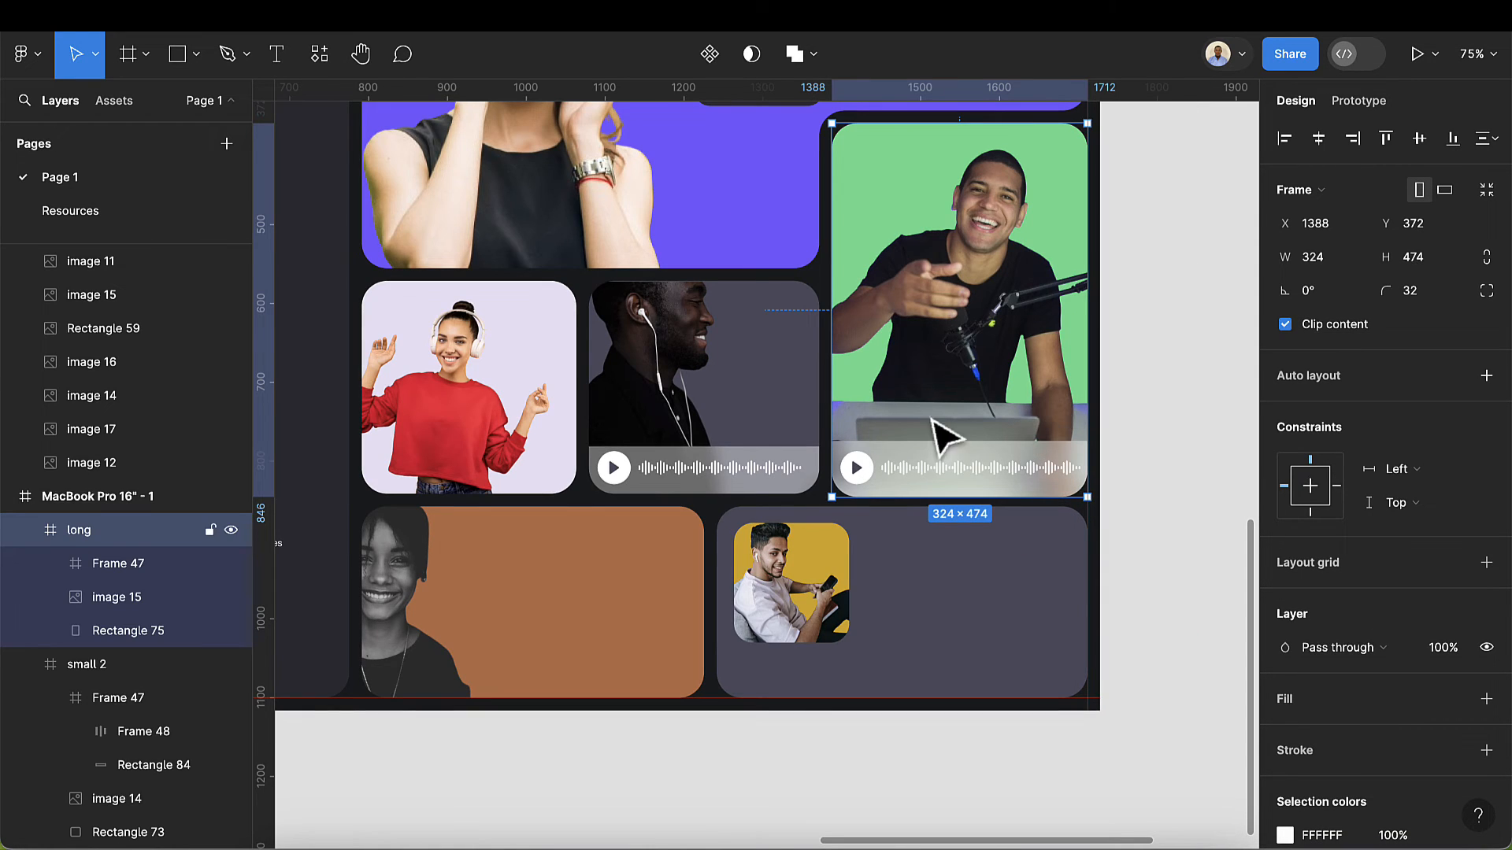
- Paste the audio bar into the red-sweater card, narrowing it and its frosted rectangle to 272
click(662, 489)
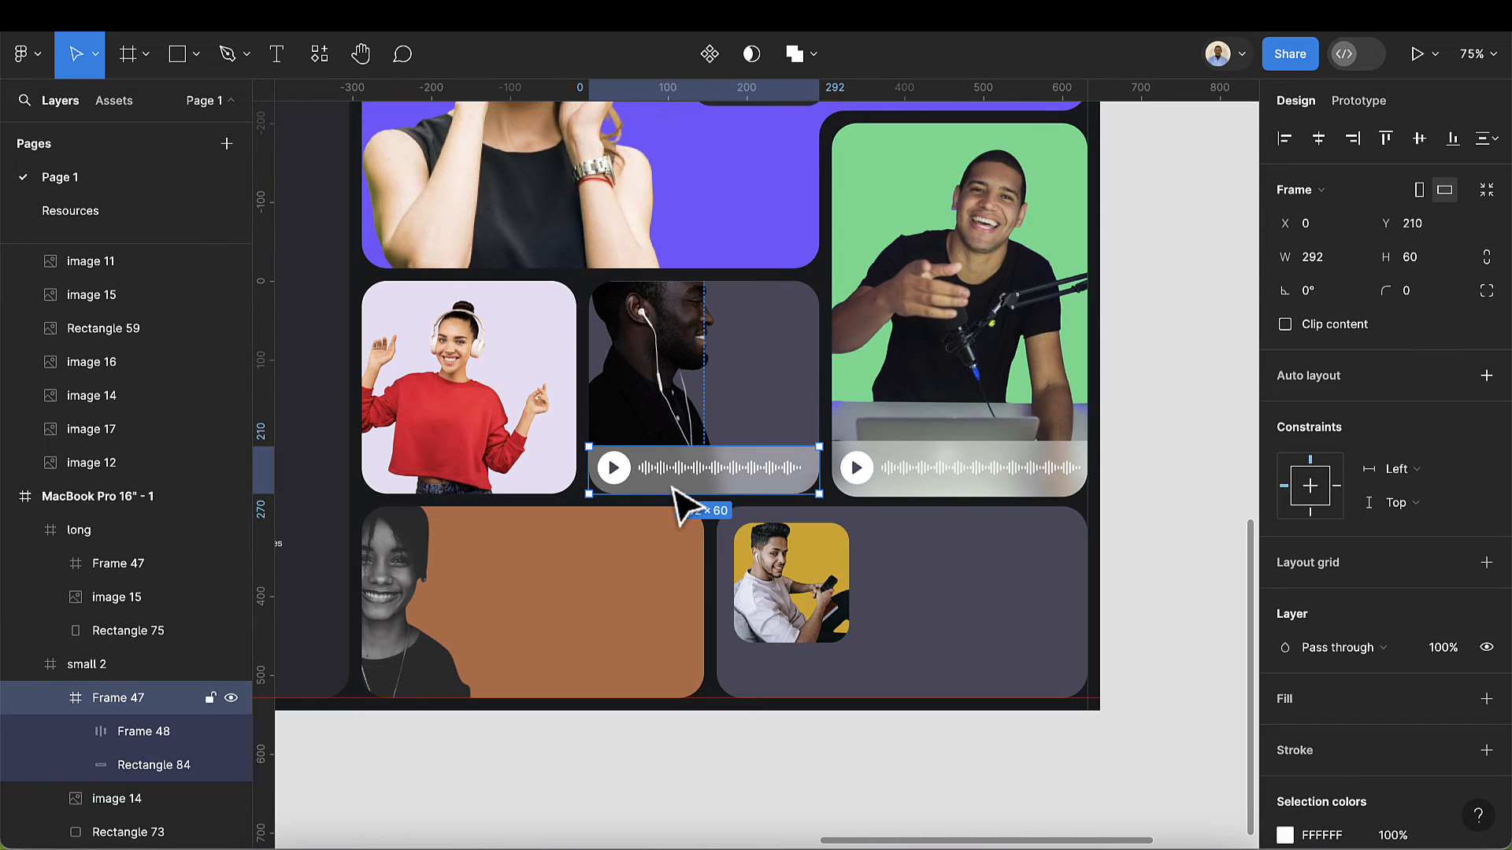
scroll(630, 540, left, 3)
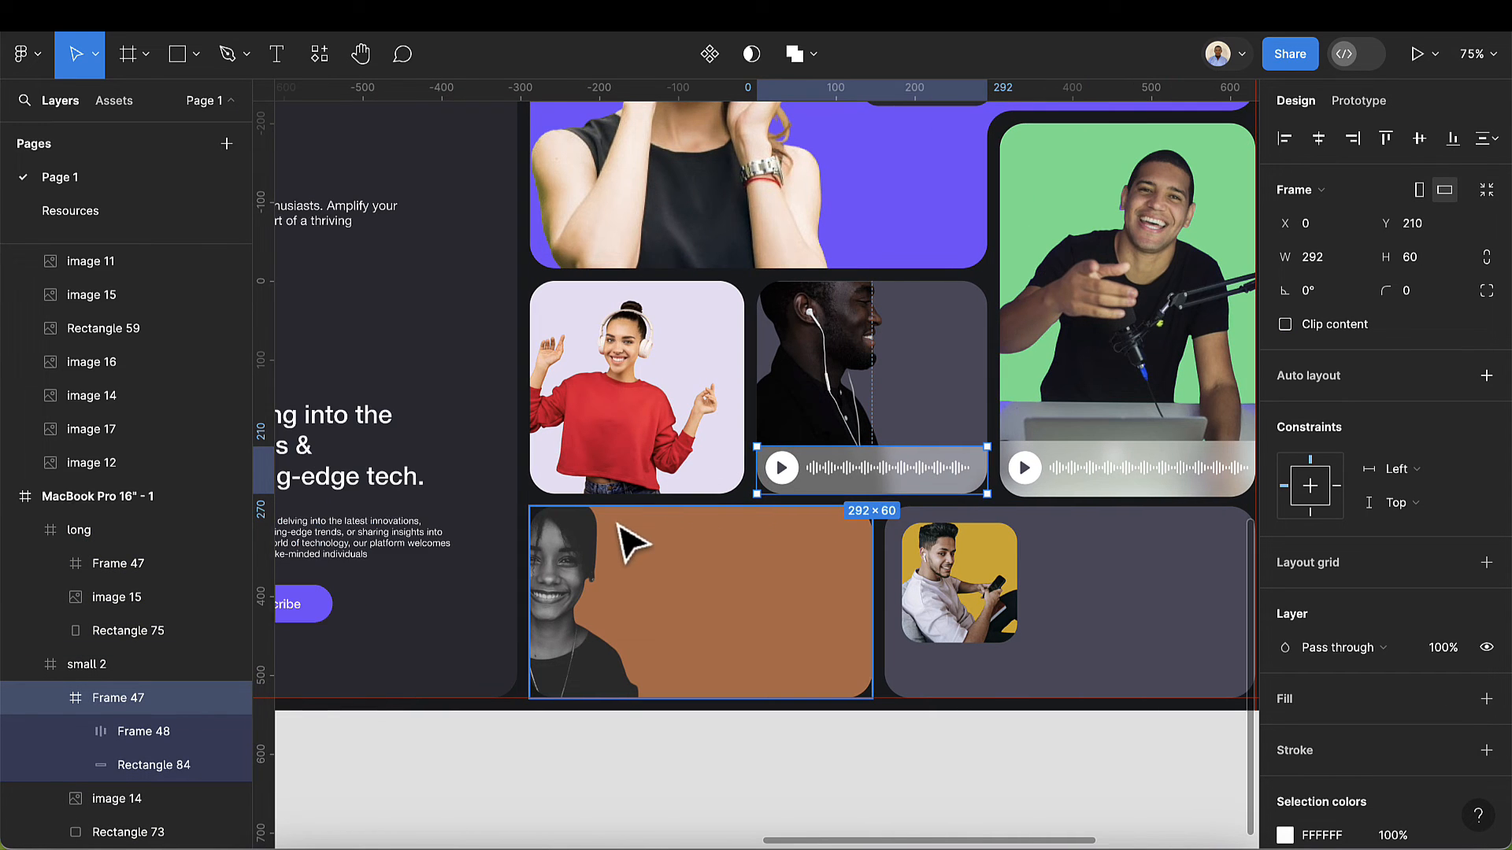
click(626, 446)
key(ctrl+v)
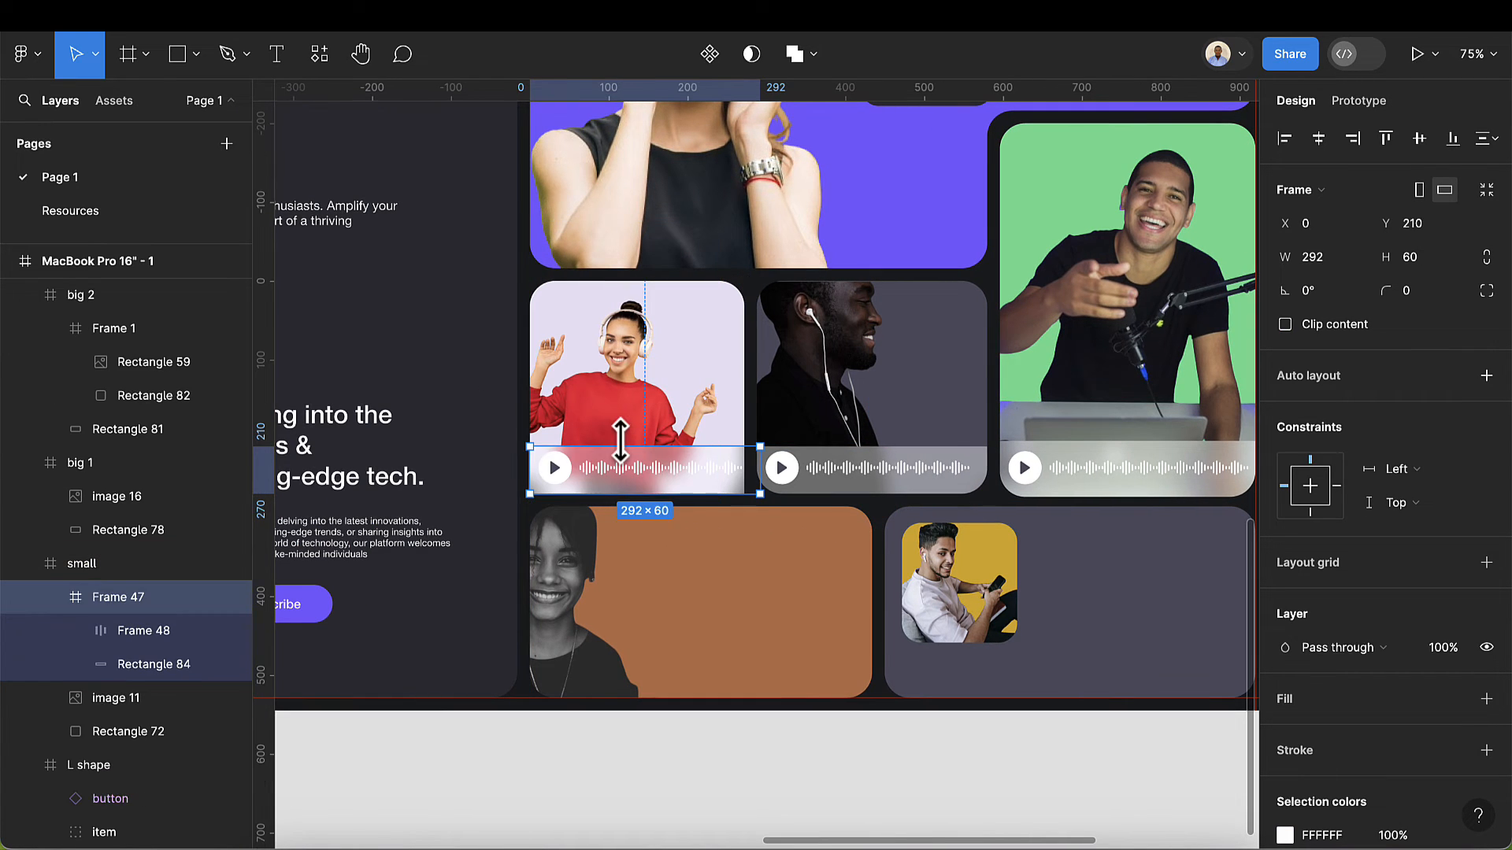
drag(759, 478, 743, 478)
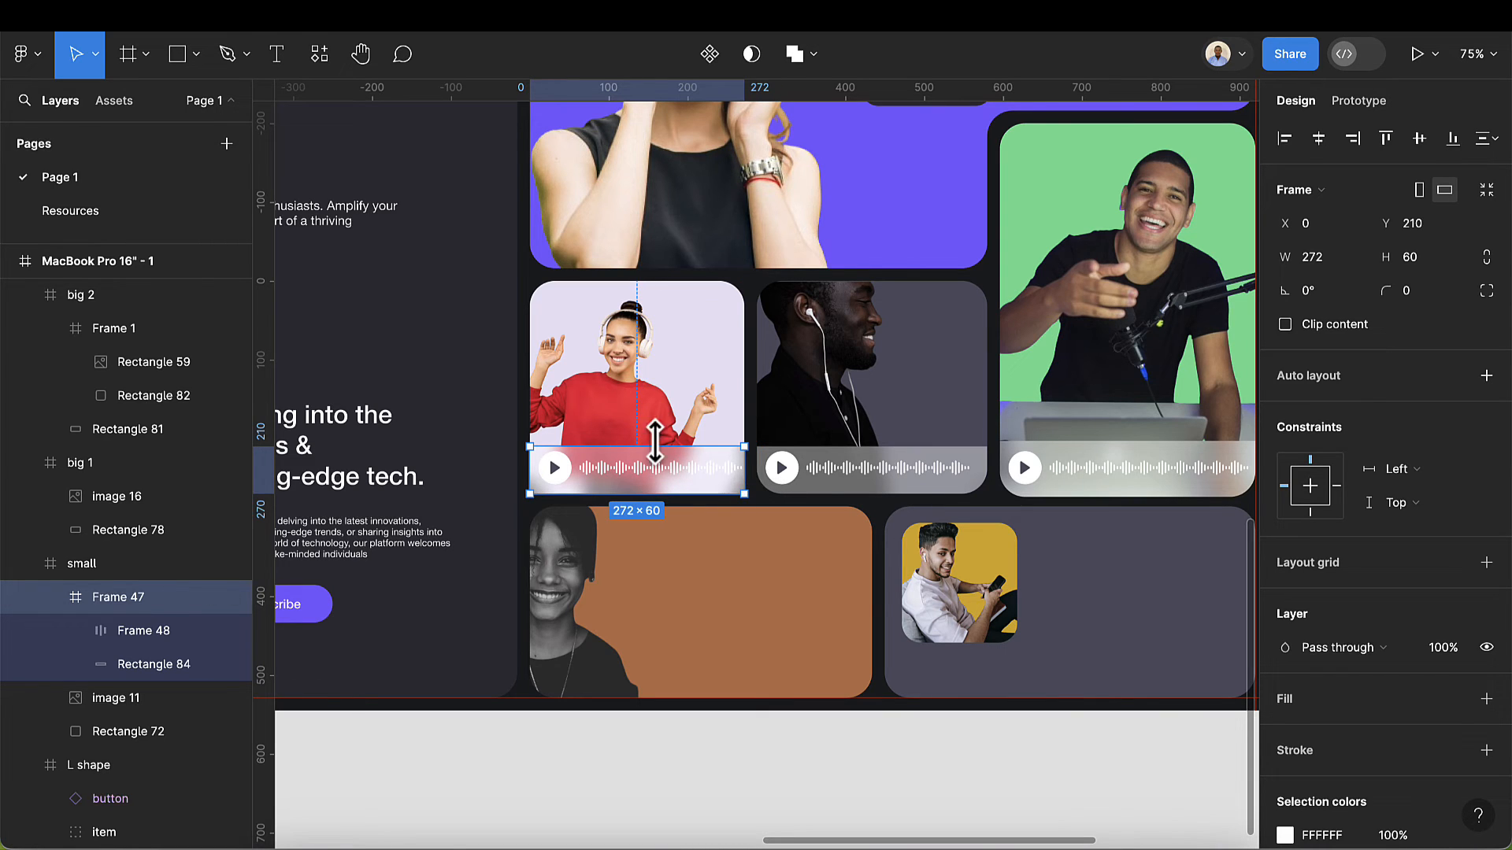
click(134, 664)
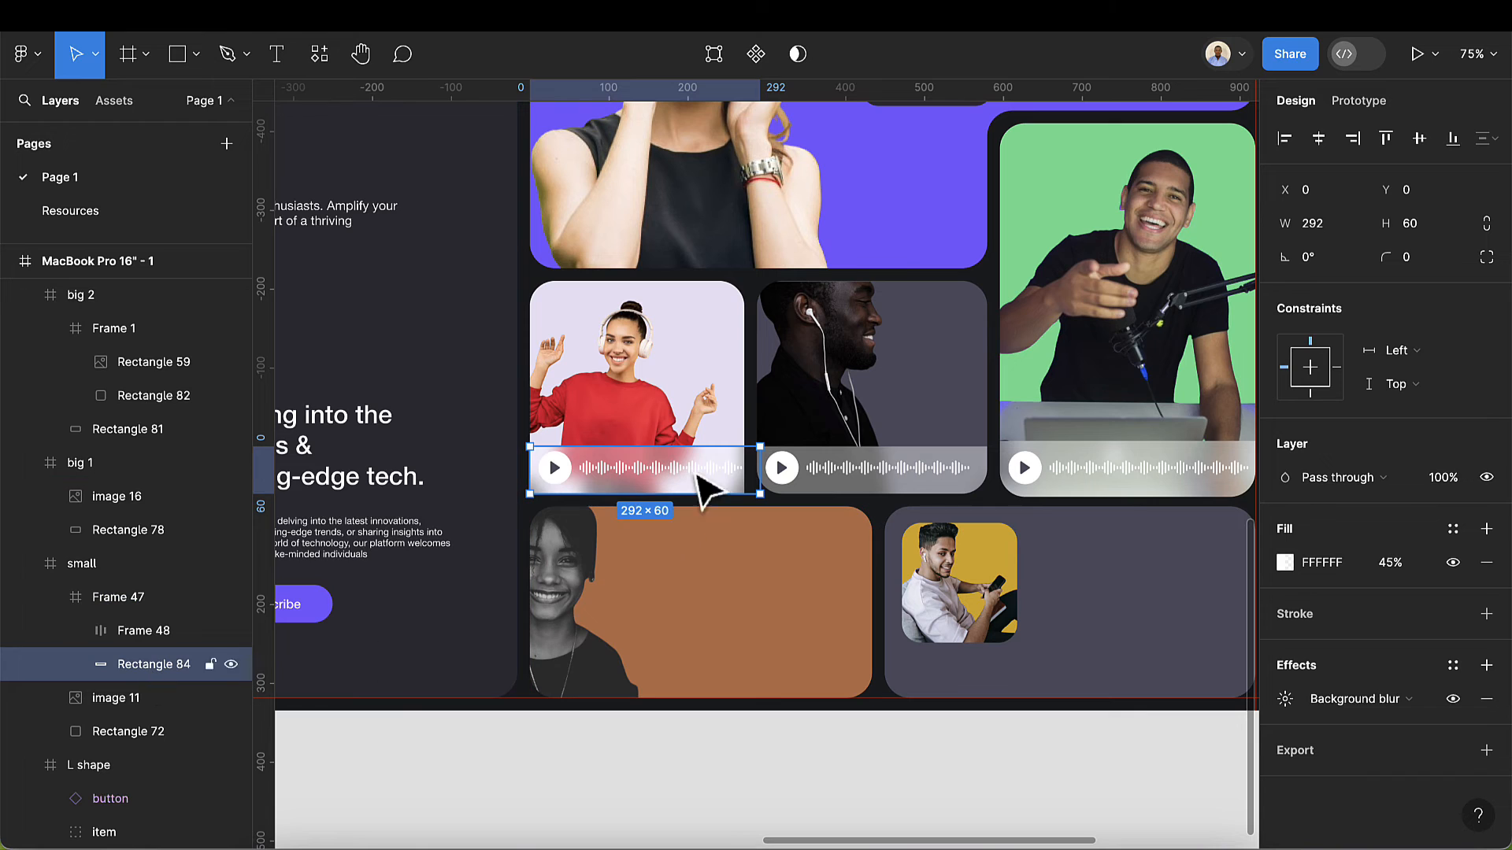
drag(759, 466, 747, 465)
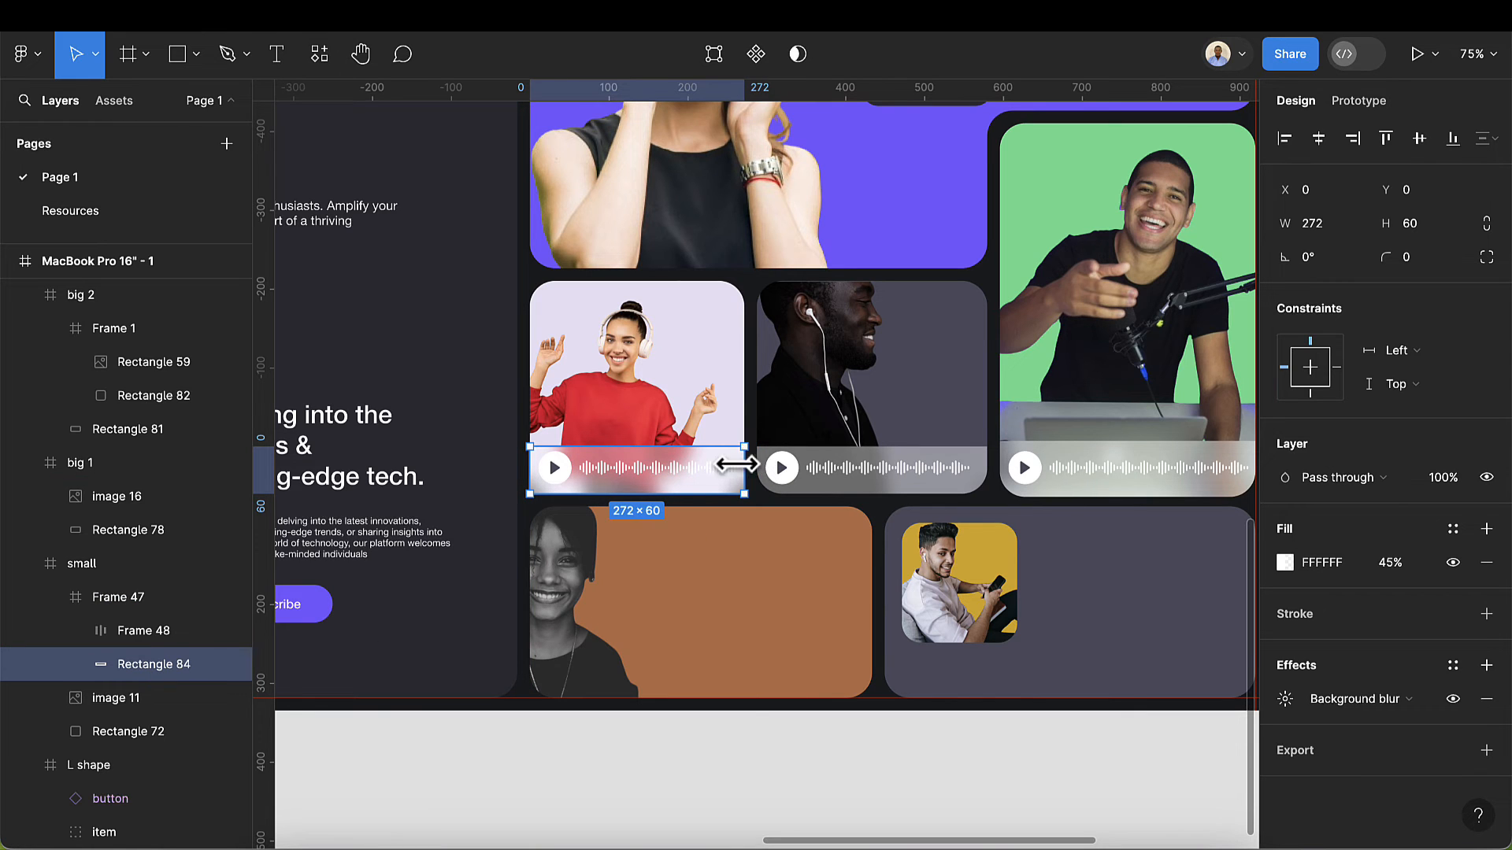
click(607, 504)
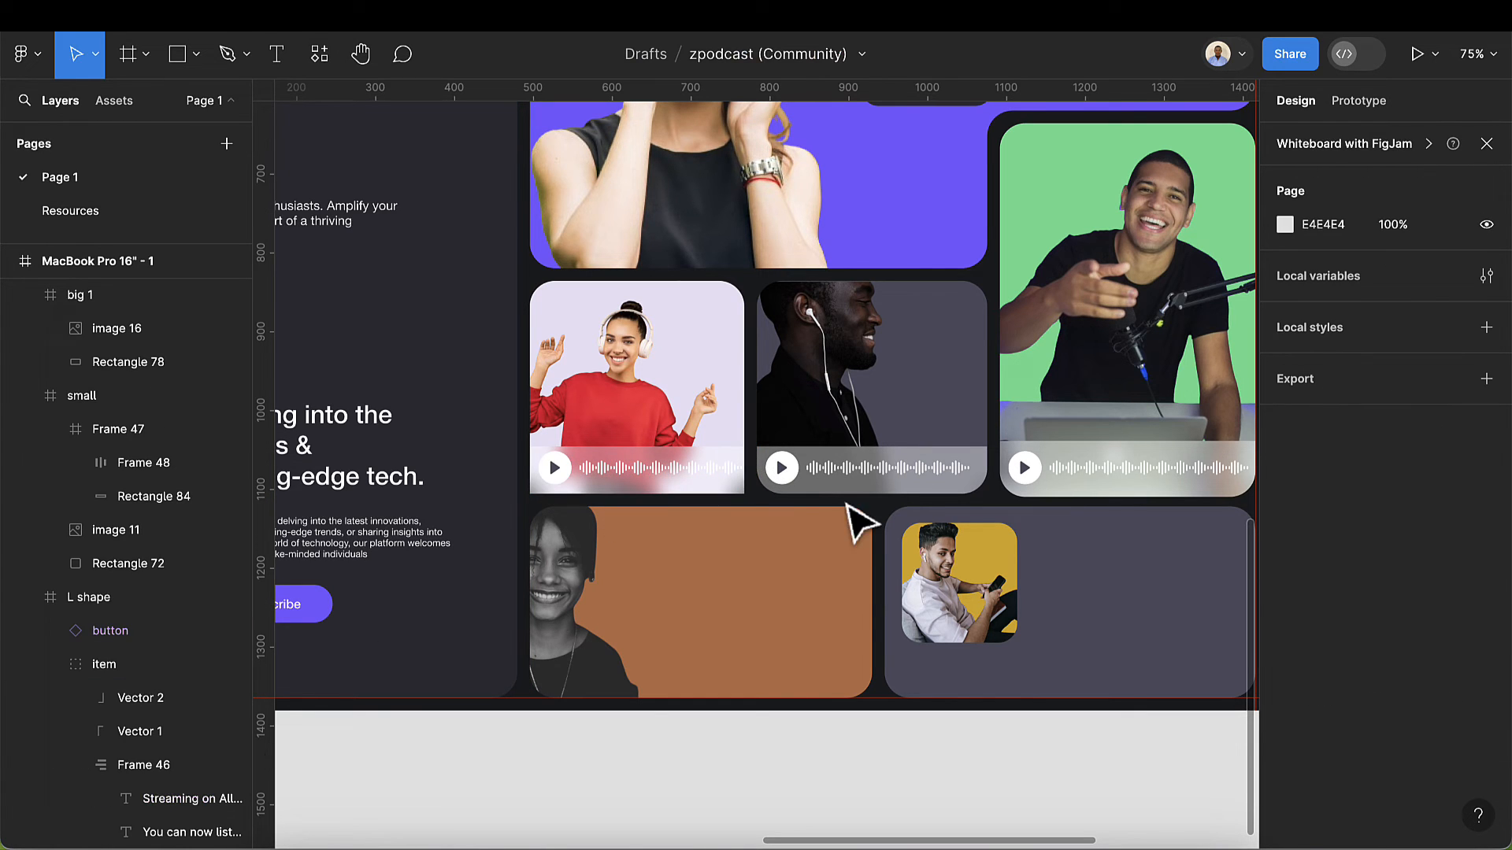
double_click(904, 466)
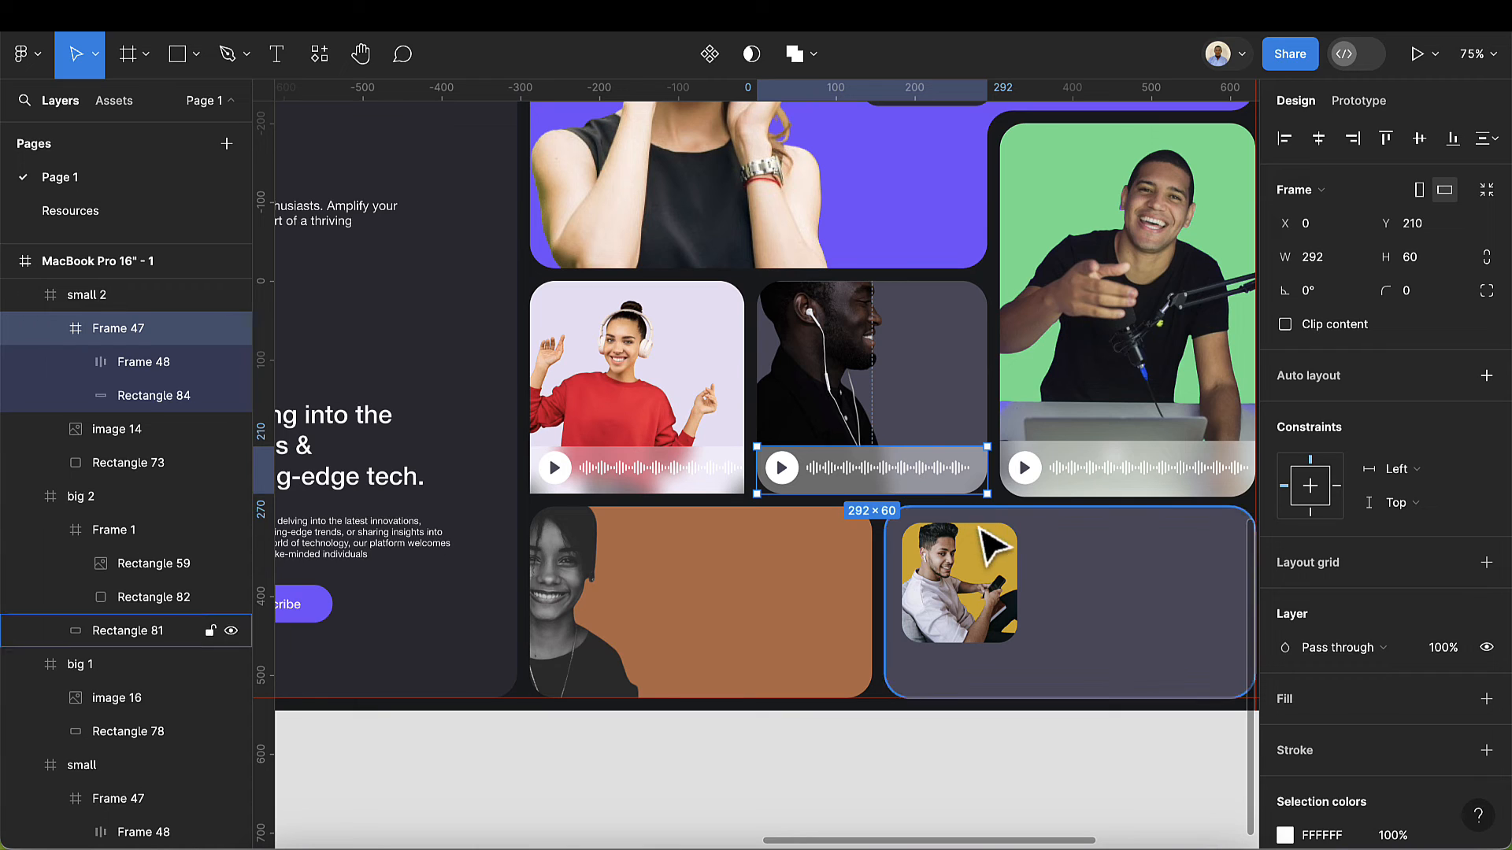
- Paste the player bar at the bottom-right card's bottom, widening it and its frosted rectangle to 470
click(1037, 634)
key(ctrl+v)
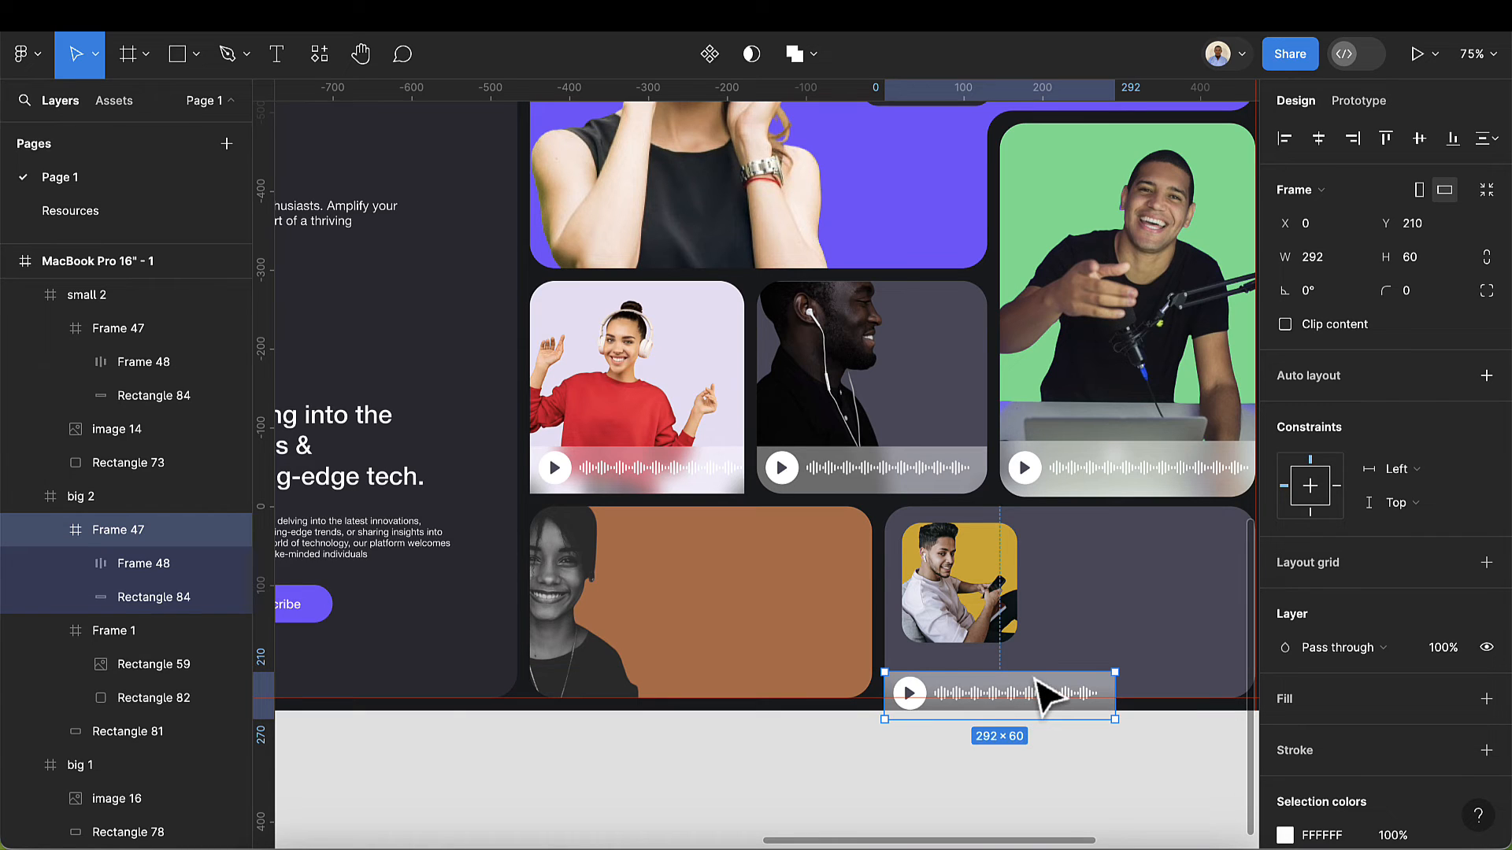
mouse_move(1034, 679)
mouse_down()
mouse_move(1044, 656)
mouse_move(1056, 682)
mouse_up()
scroll(1066, 682, right, 4)
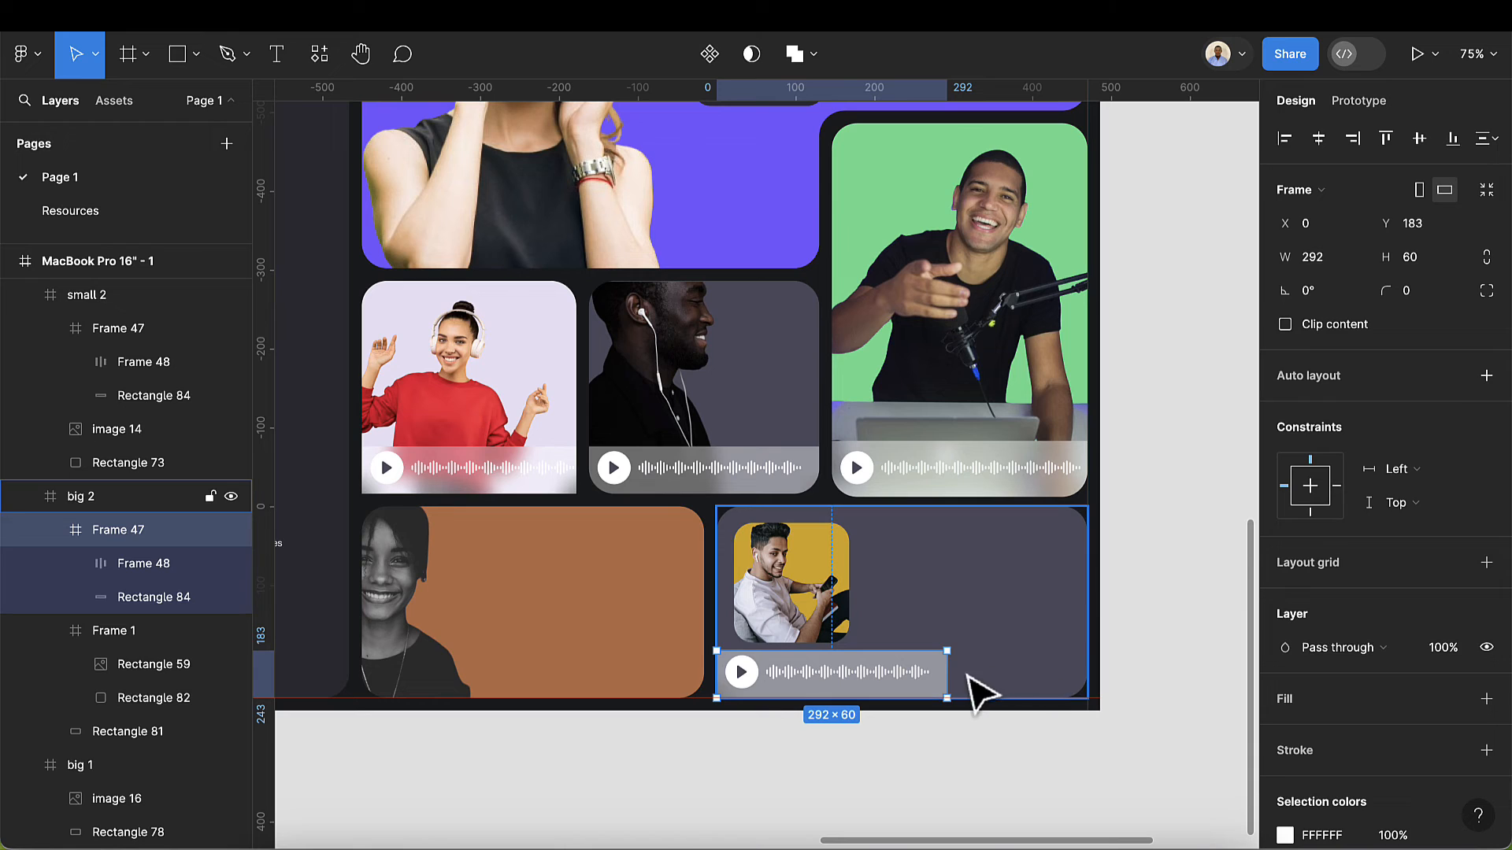
drag(948, 673, 1087, 671)
click(941, 680)
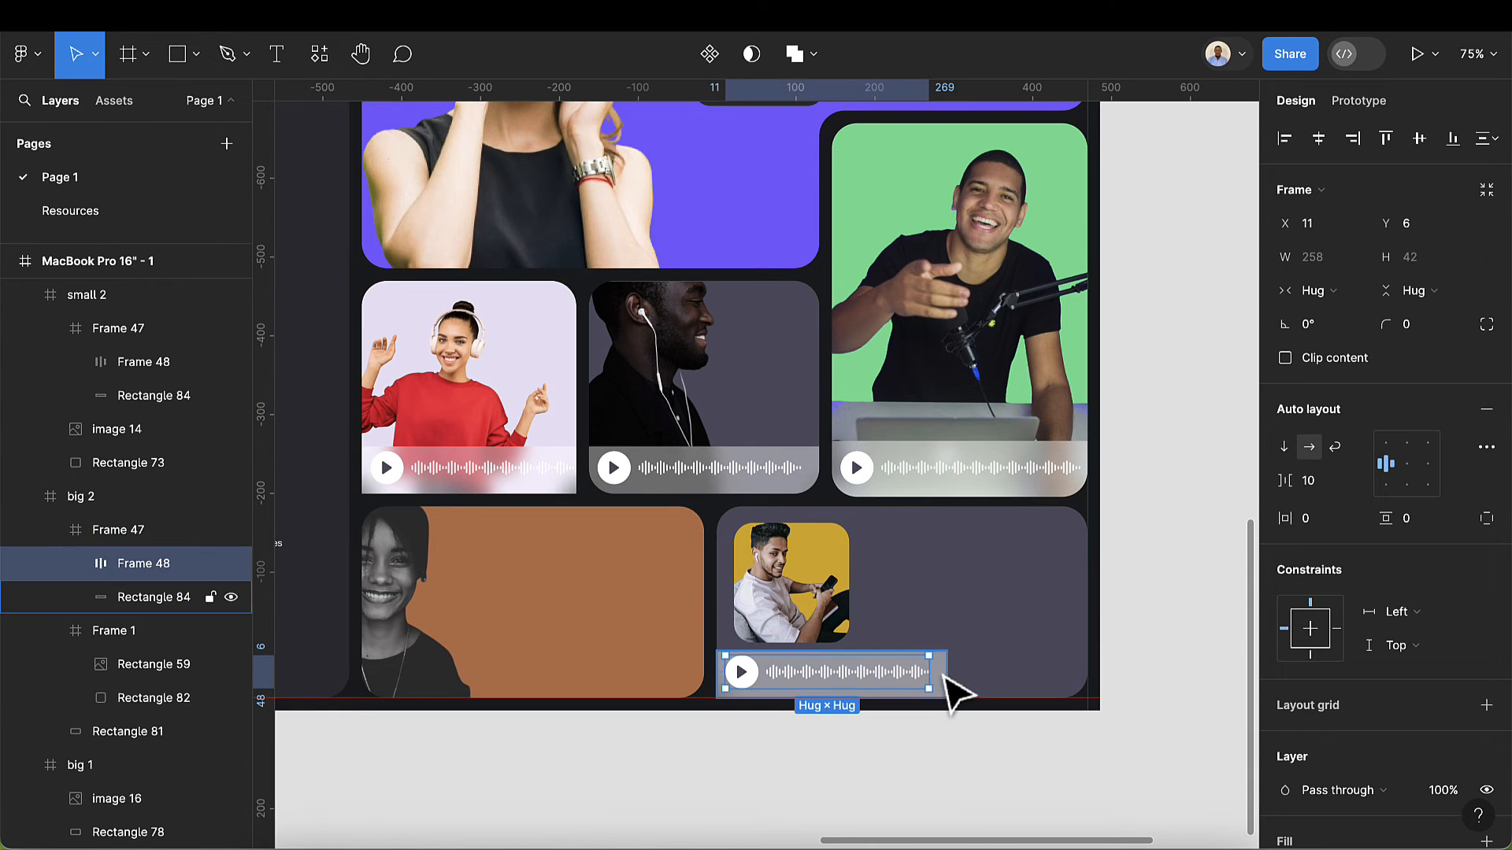
drag(1000, 676, 1083, 681)
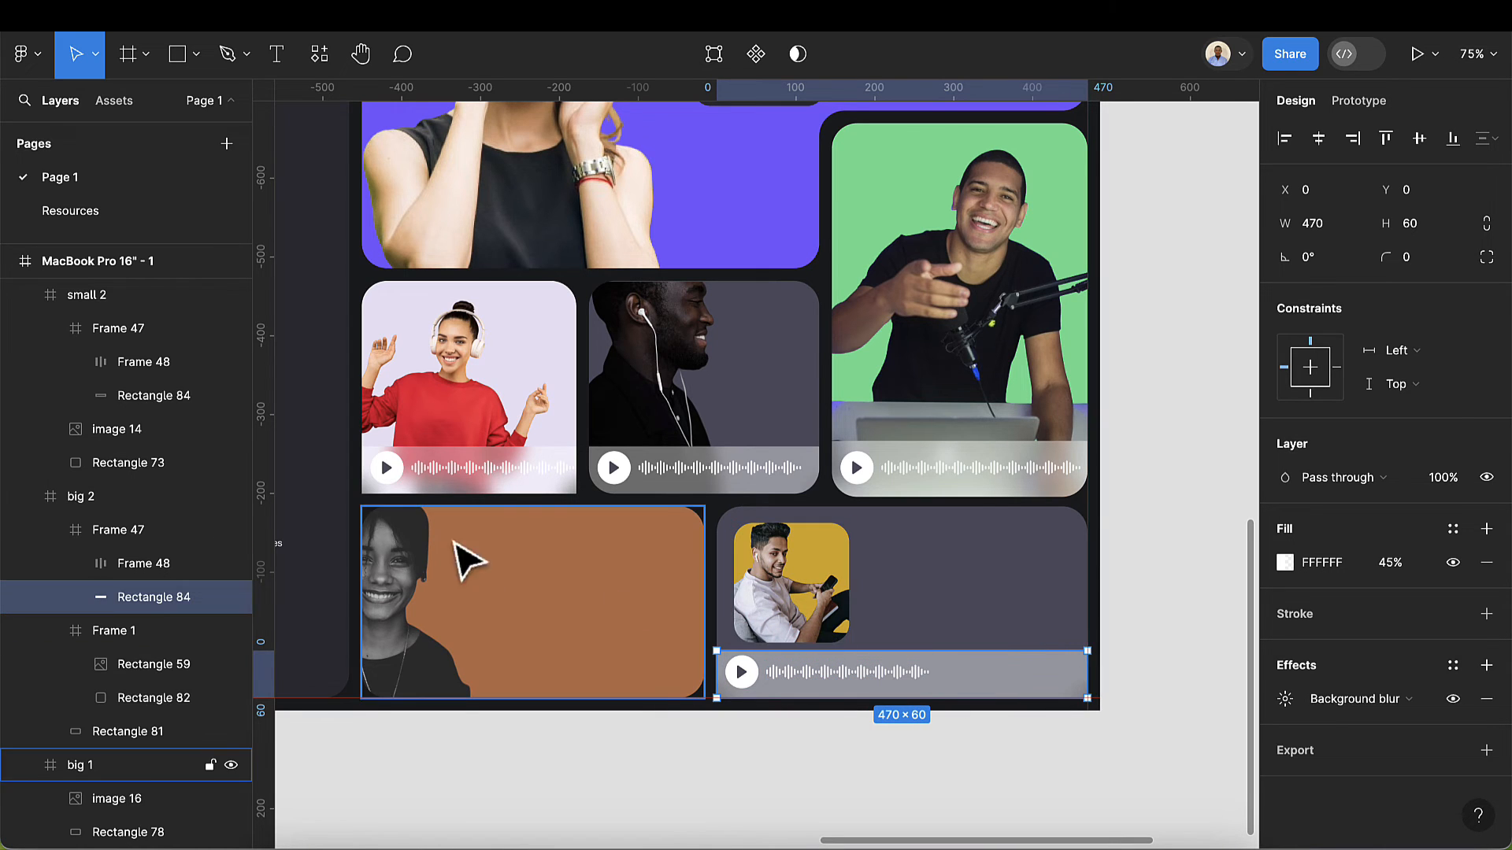
- Round the bottom-right card's corners to a 32 radius
click(979, 601)
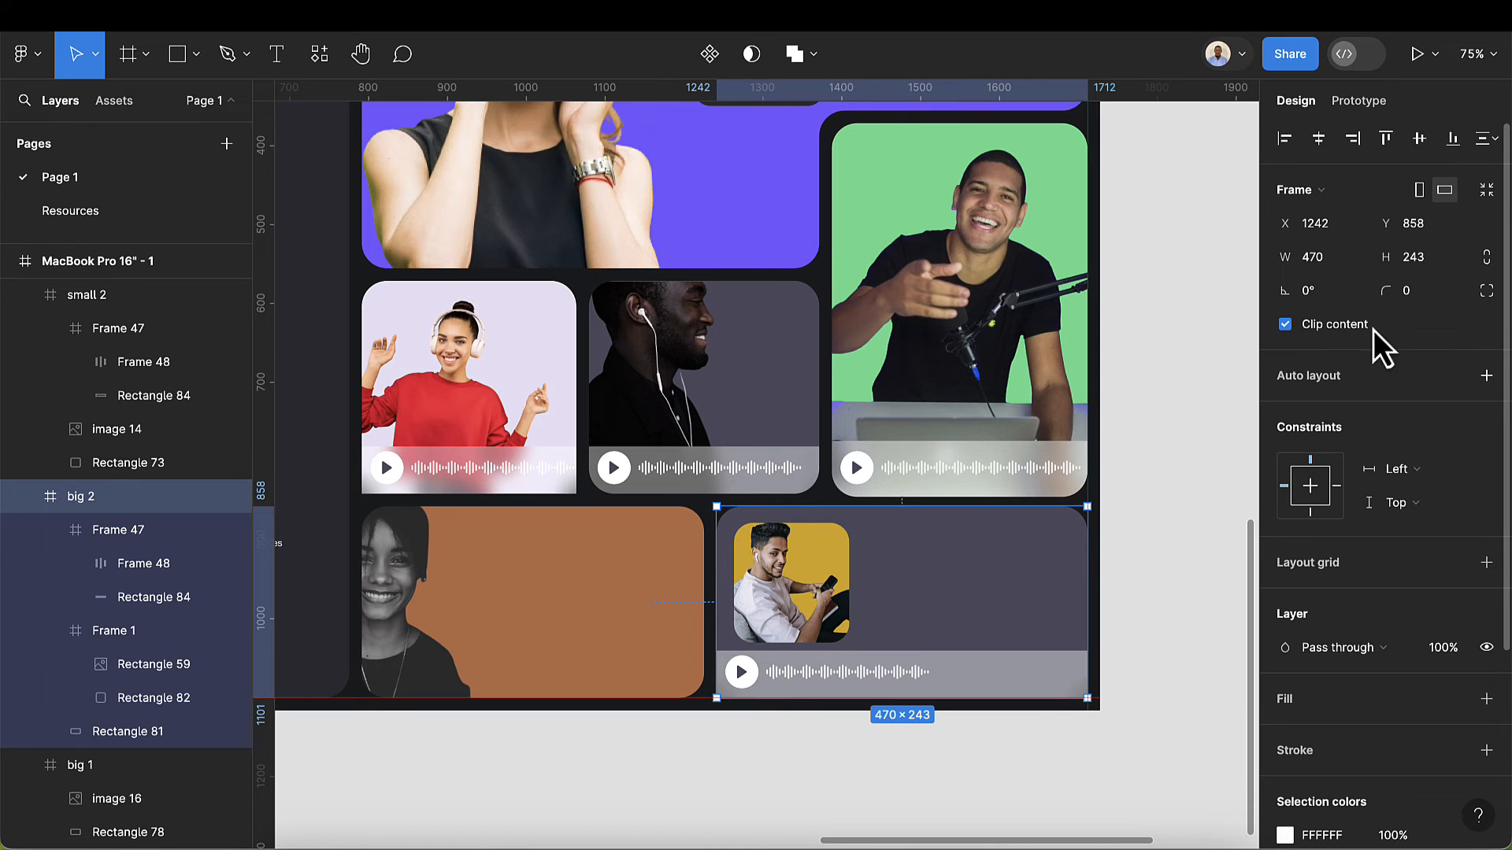
click(1428, 296)
text(32)
key(Return)
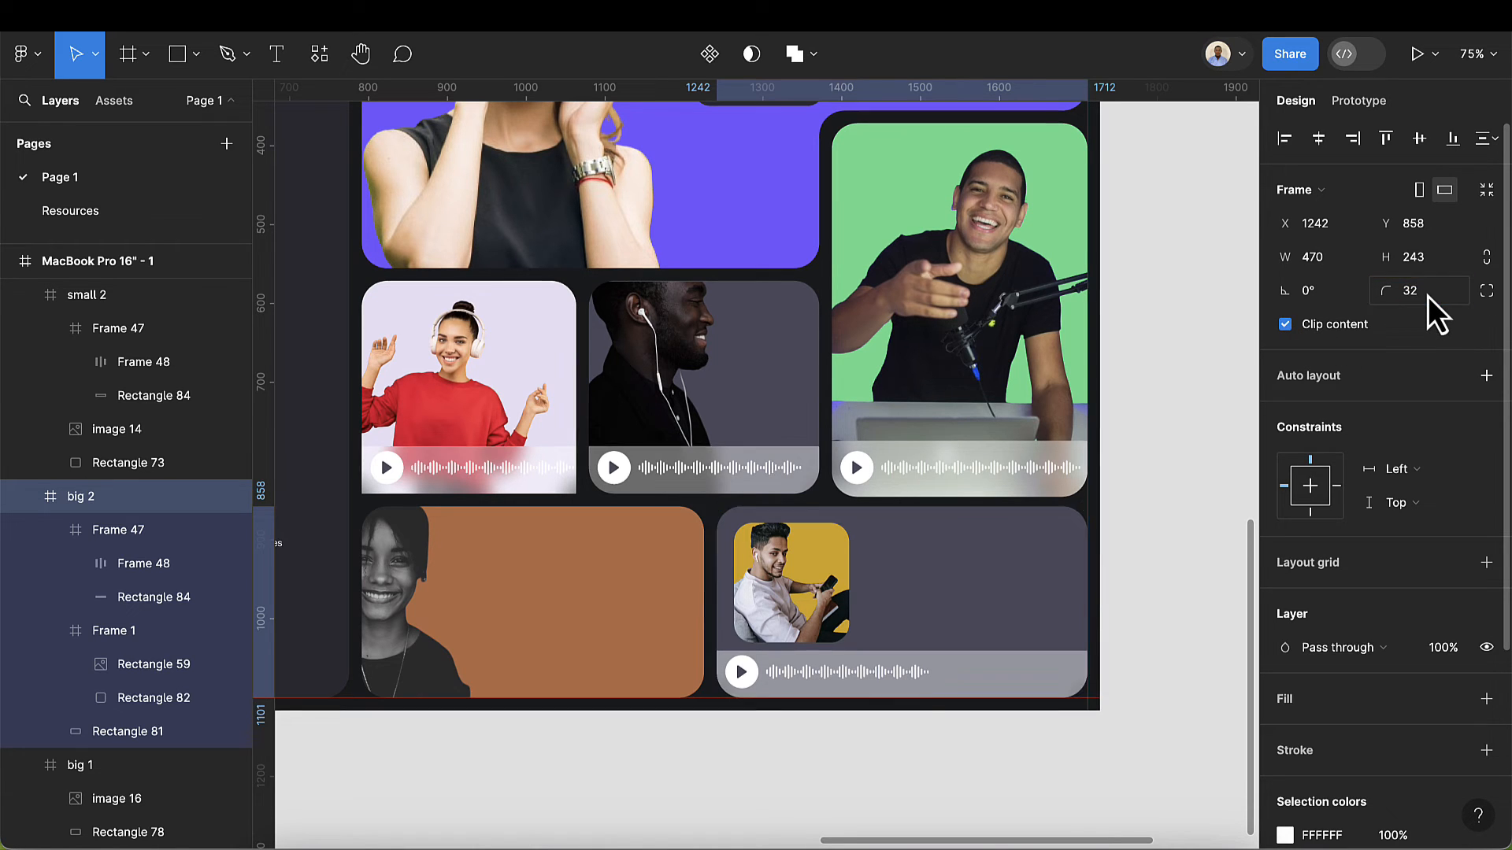
scroll(896, 667, up, 1)
scroll(898, 666, up, 5)
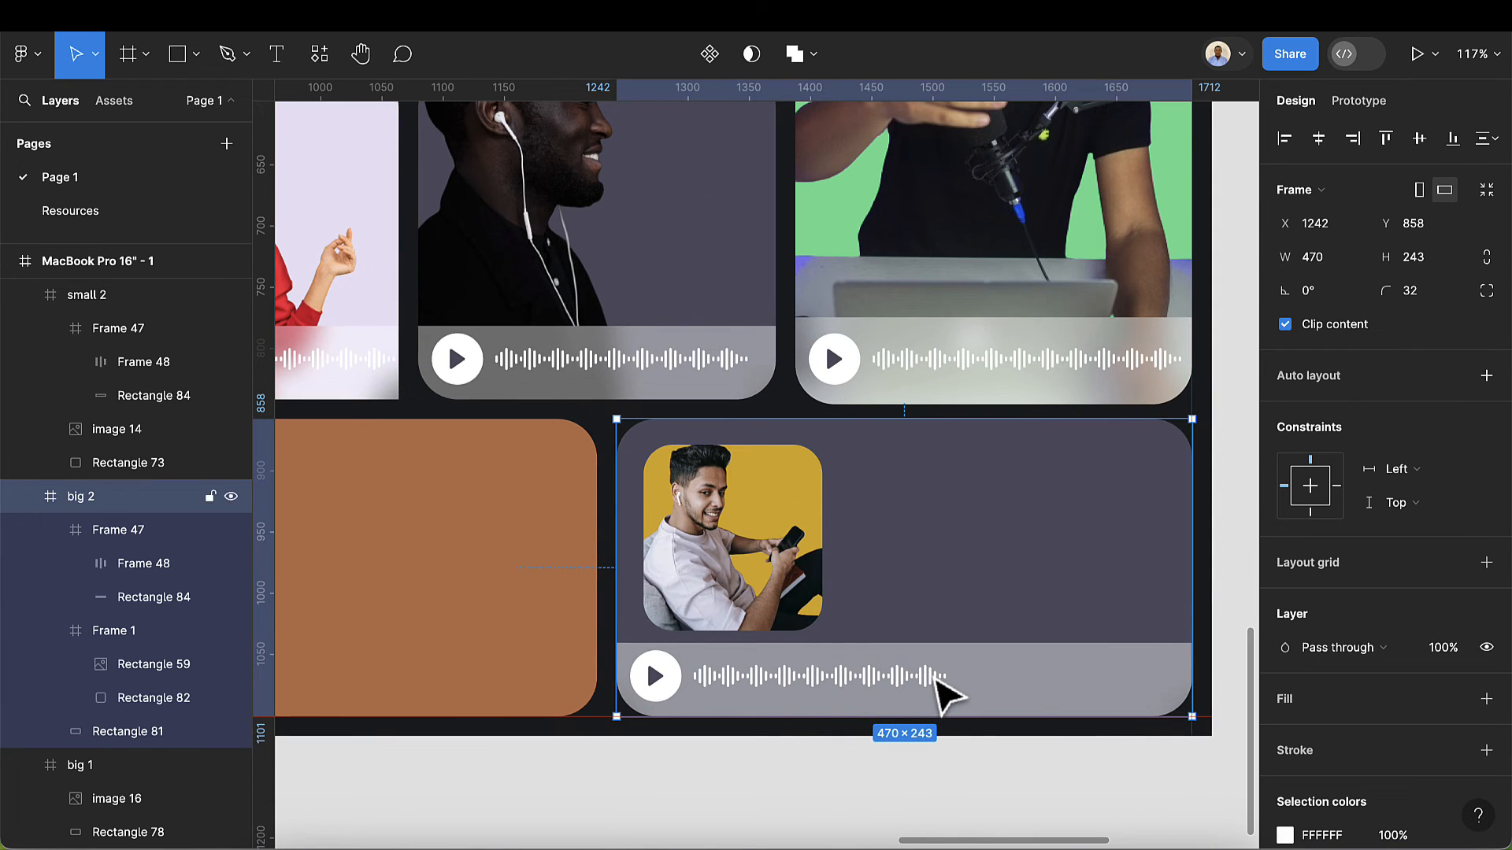
- Duplicate a waveform bar group twice so the wave spans the 470-wide bar
double_click(939, 678)
double_click(937, 679)
double_click(935, 679)
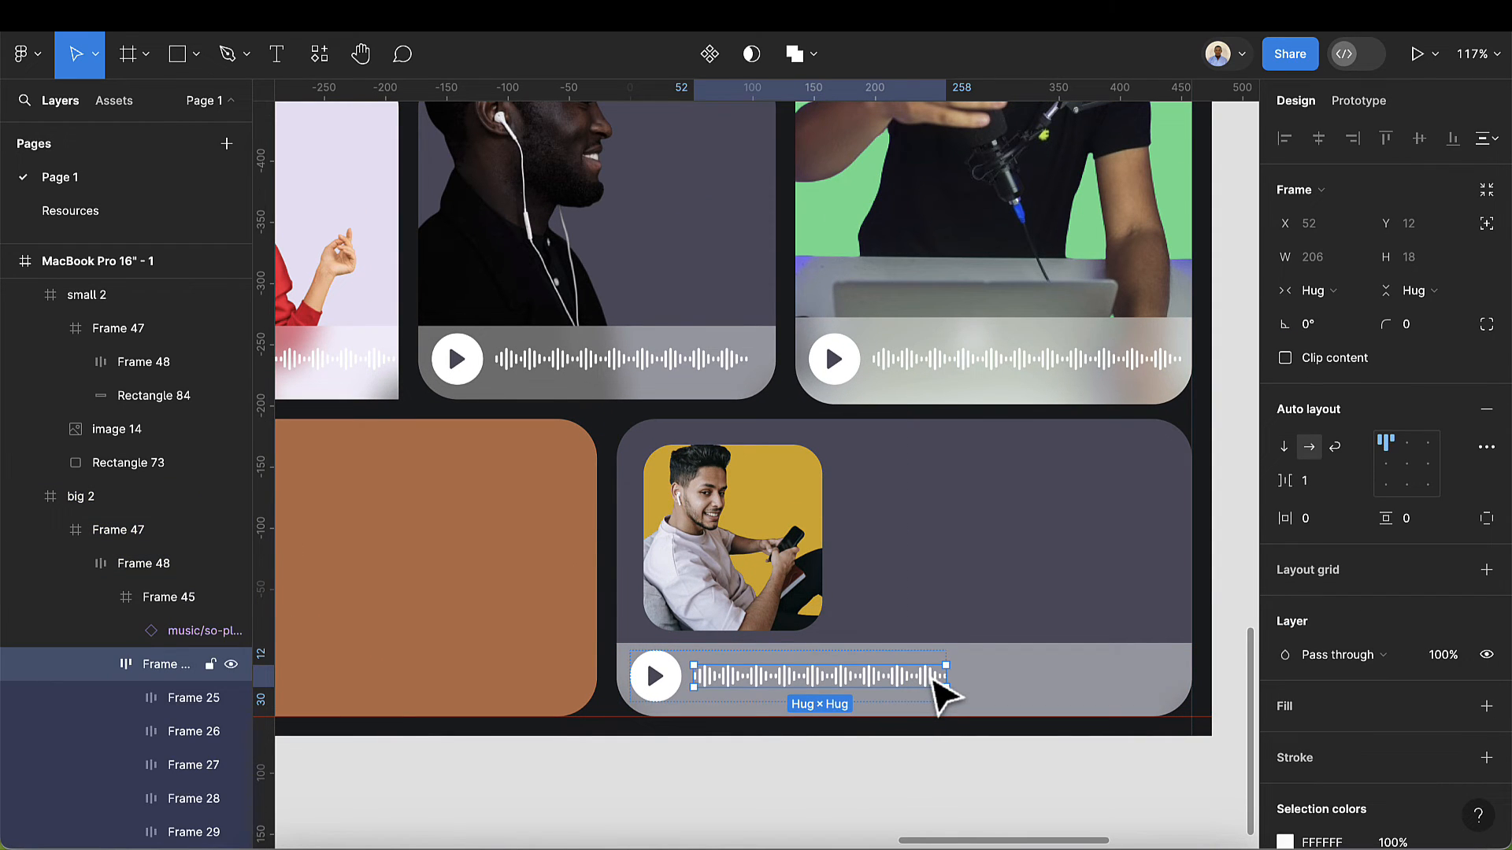
double_click(936, 679)
key(ctrl+d)
key(ctrl+d)
key(ctrl+d)
key(ctrl+d)
key(ctrl+d)
key(ctrl+d)
key(ctrl+d)
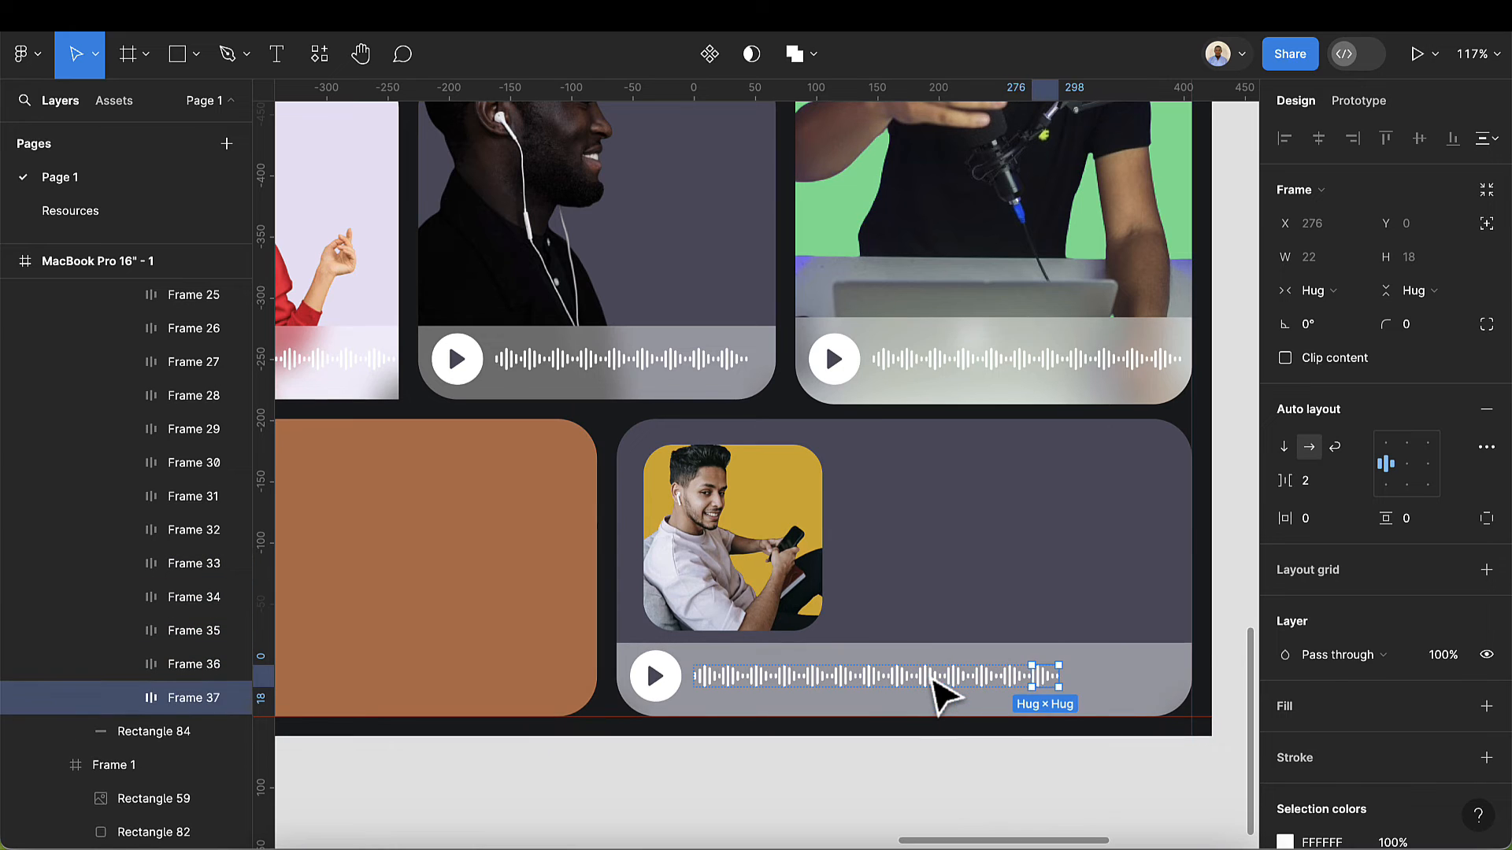
key(ctrl+d)
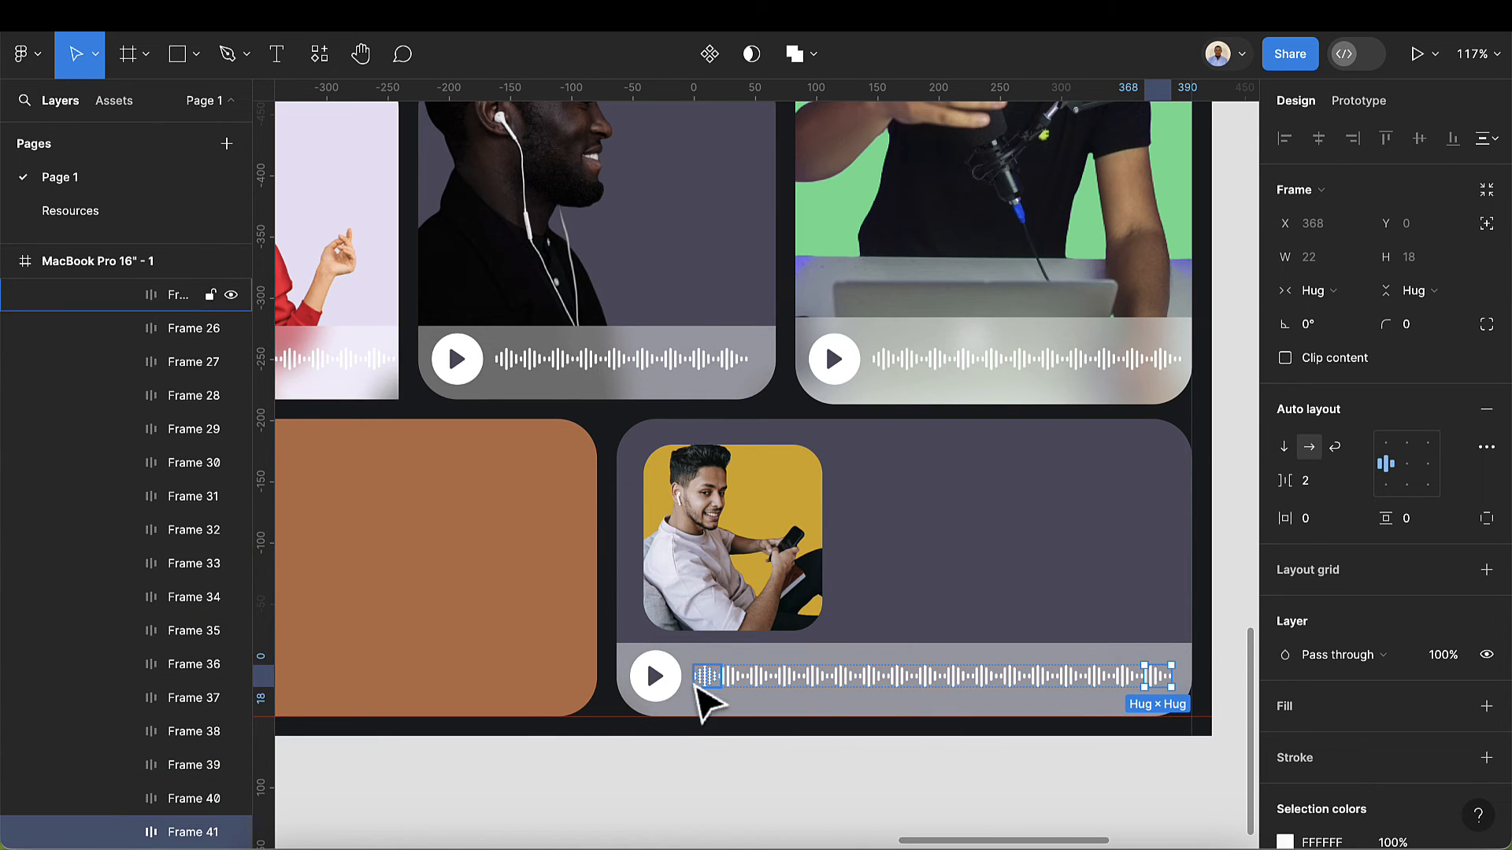
key(Escape)
- Centre the play-and-waveform row vertically inside the bar
click(703, 685)
double_click(709, 685)
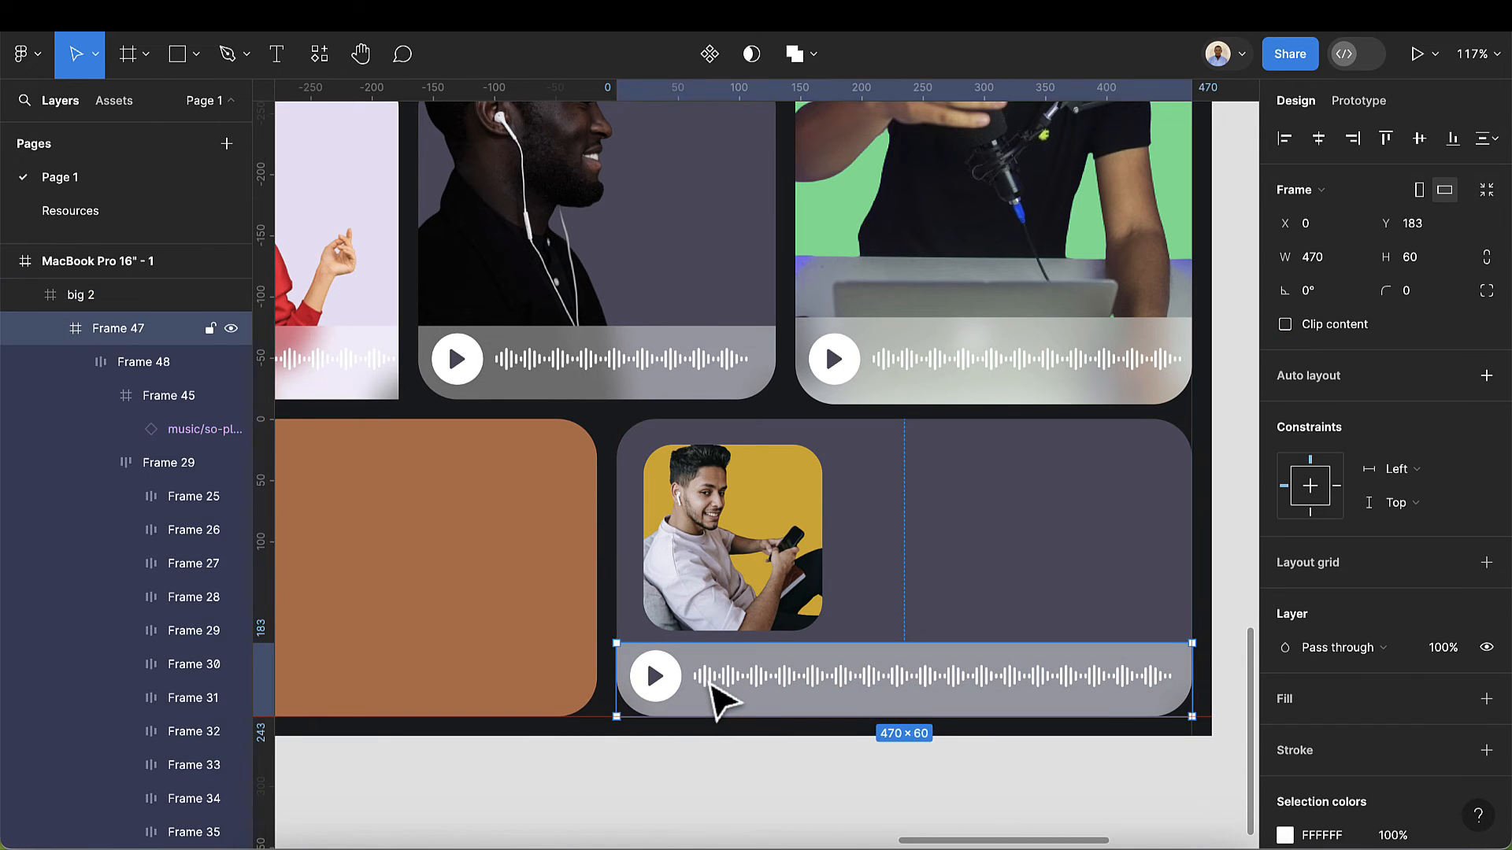
double_click(709, 685)
click(1420, 139)
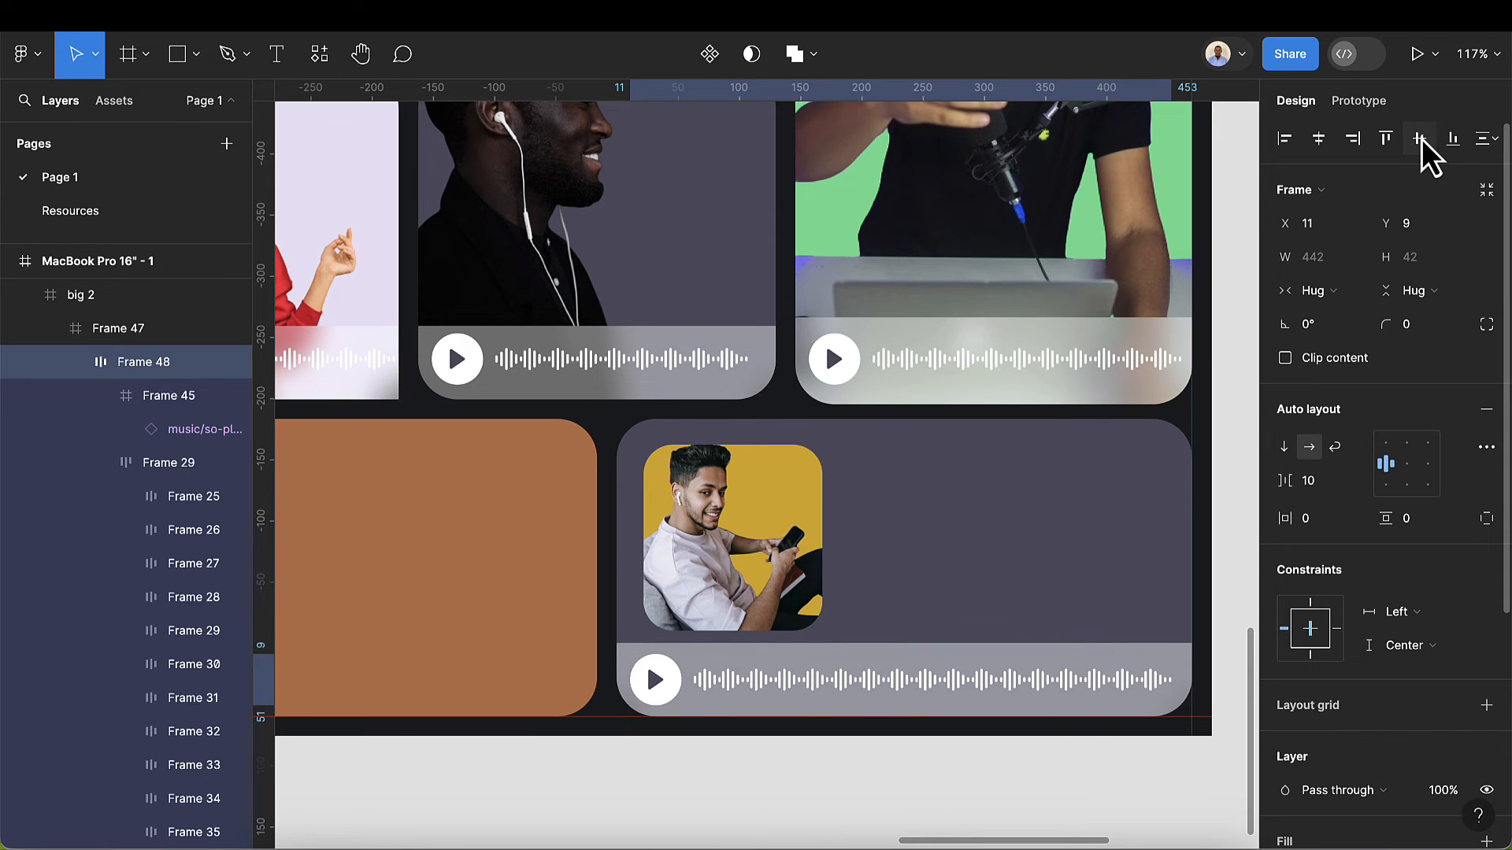
scroll(904, 422, down, 5)
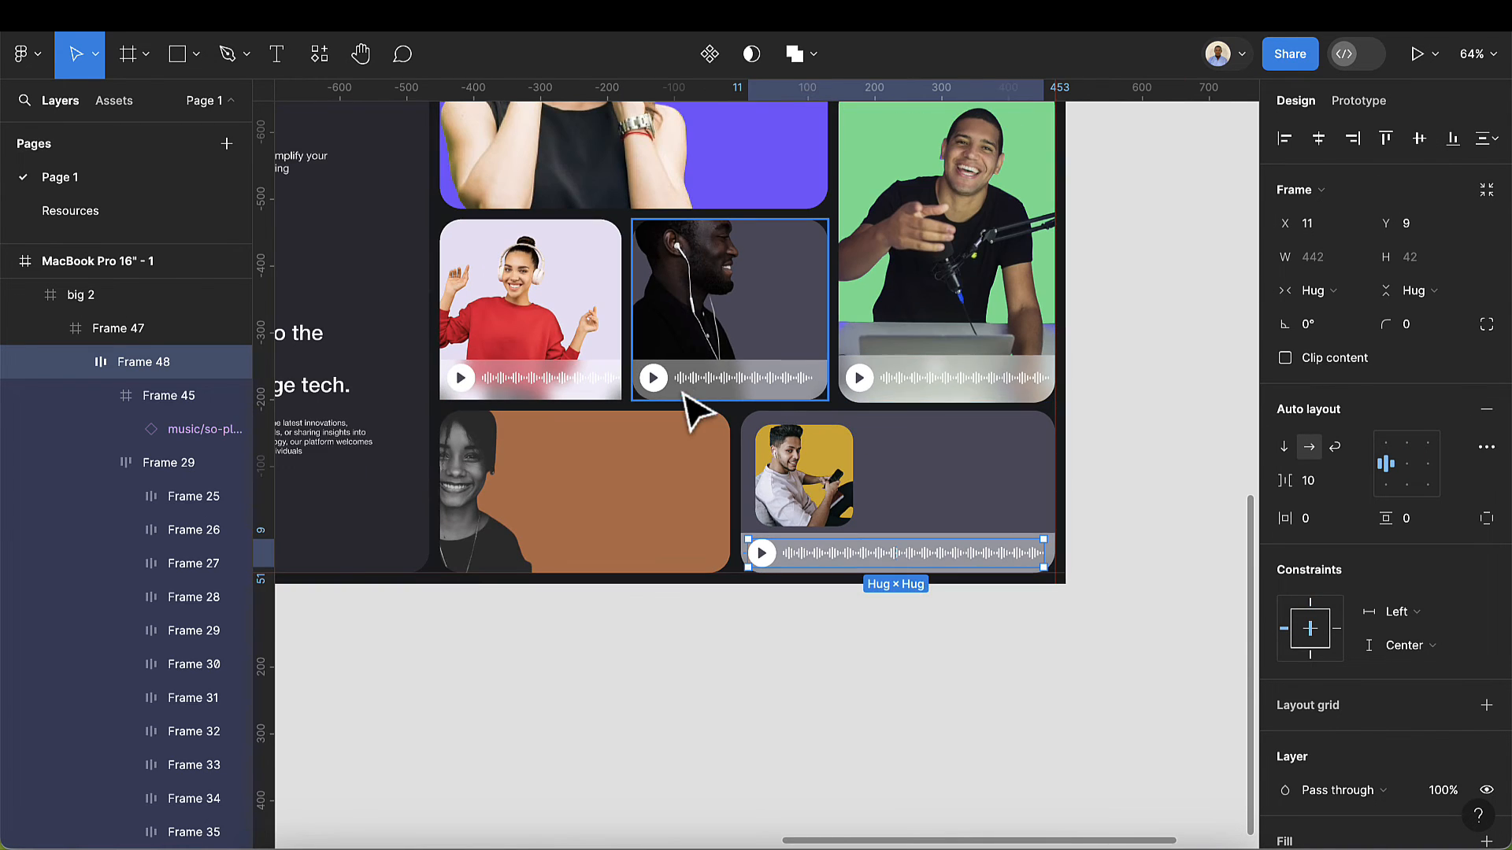
scroll(676, 437, down, 4)
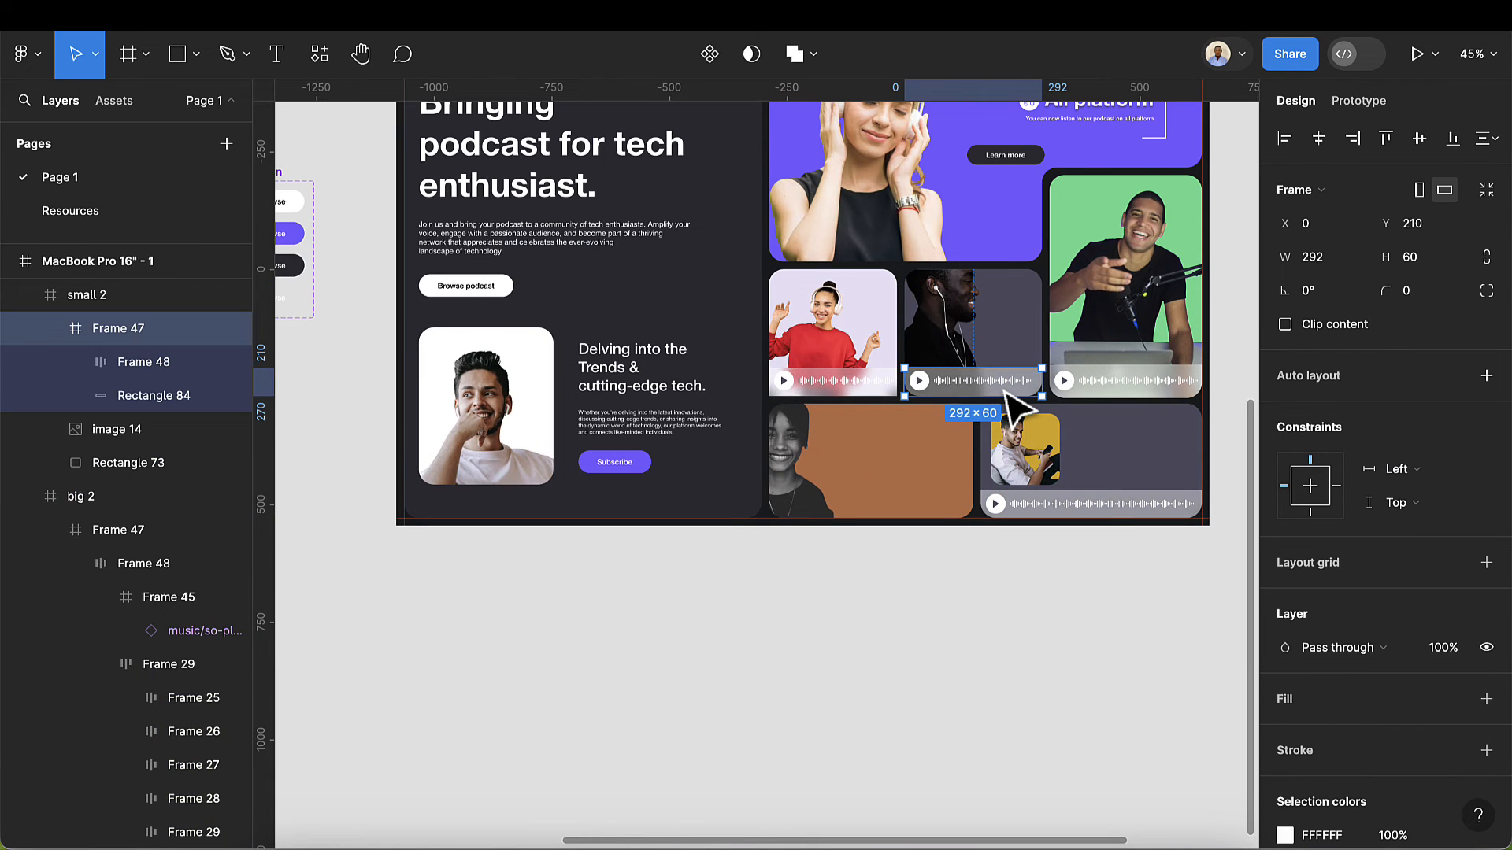
- Paste the player bar into the portrait card (Frame 38) and position it at X 0, Y 274
click(478, 429)
double_click(479, 429)
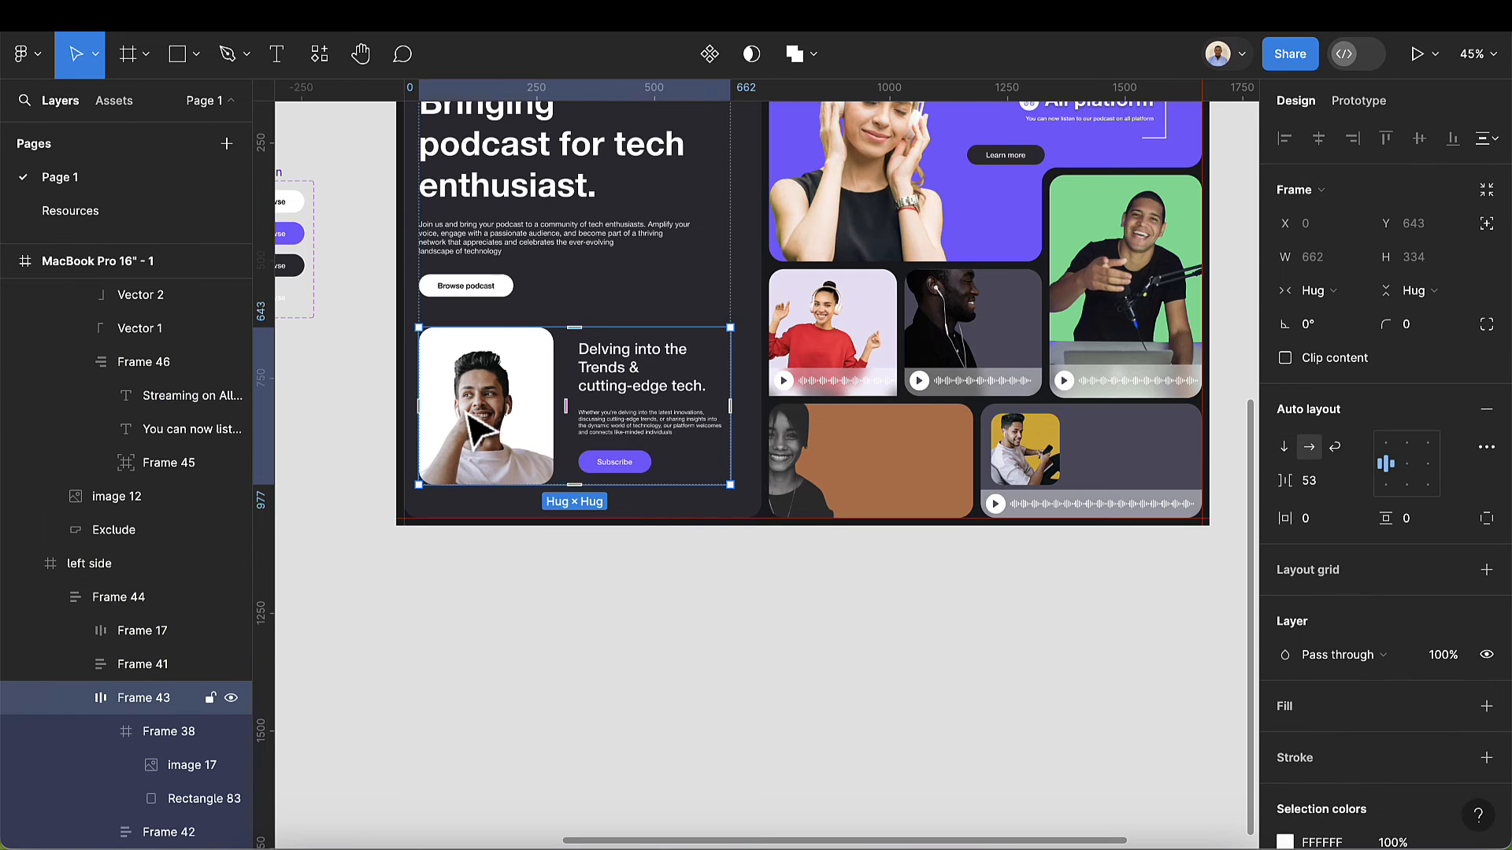
click(470, 415)
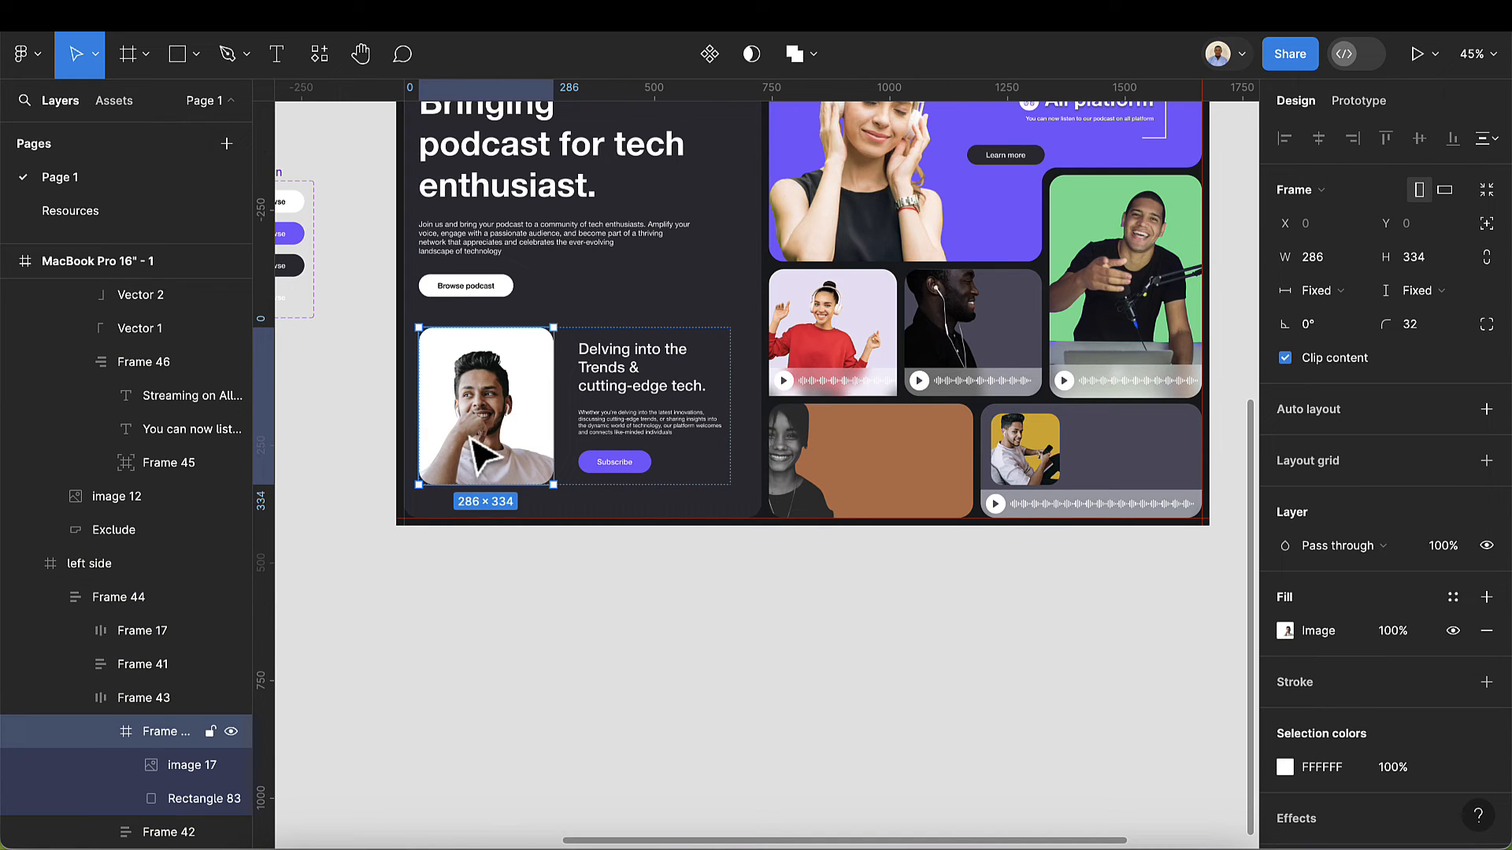
key(super+v)
scroll(472, 443, up, 3)
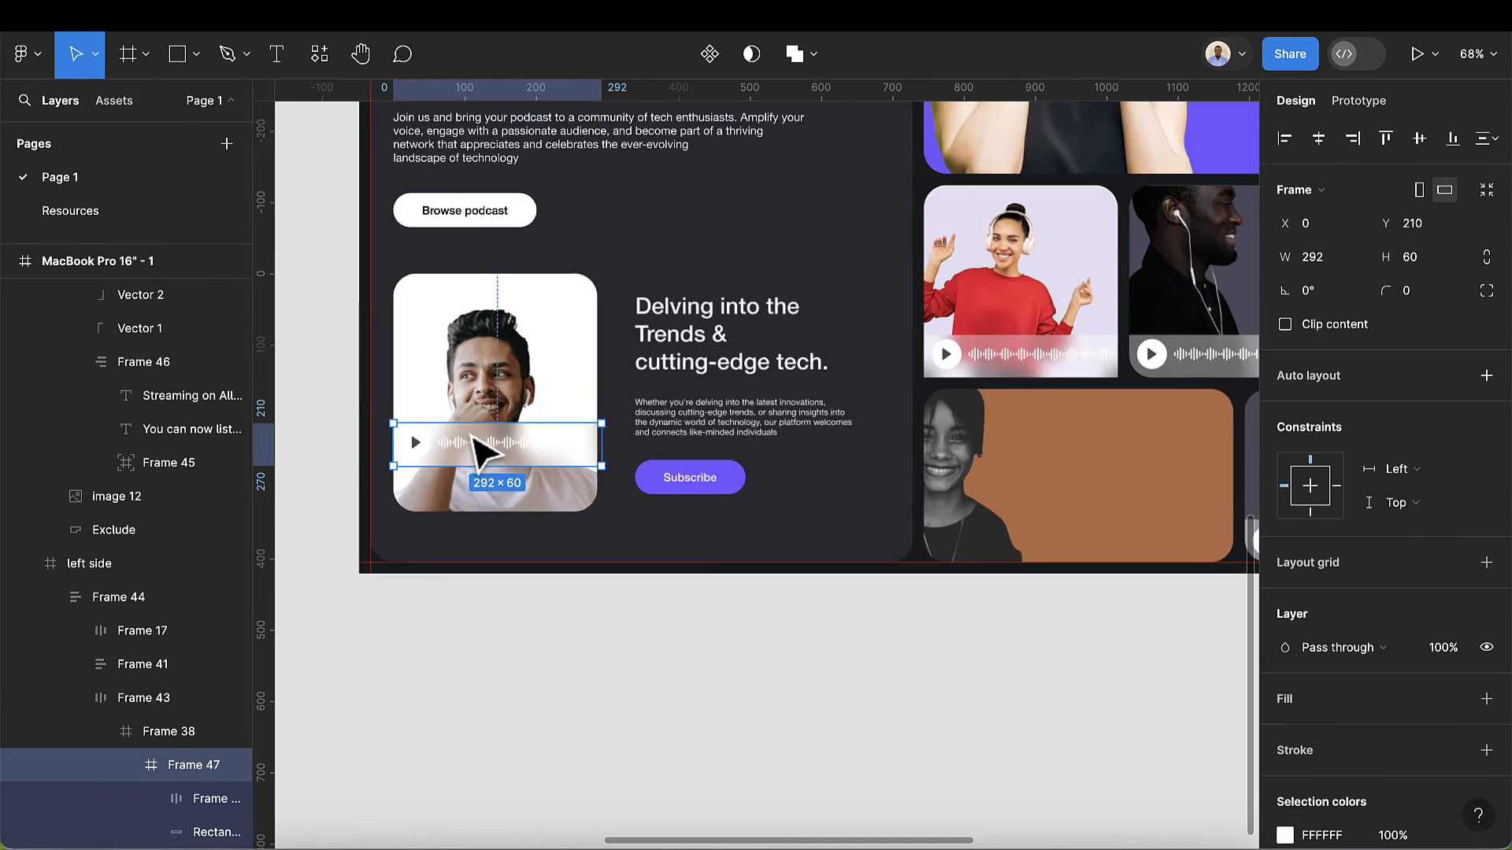
drag(481, 473, 439, 481)
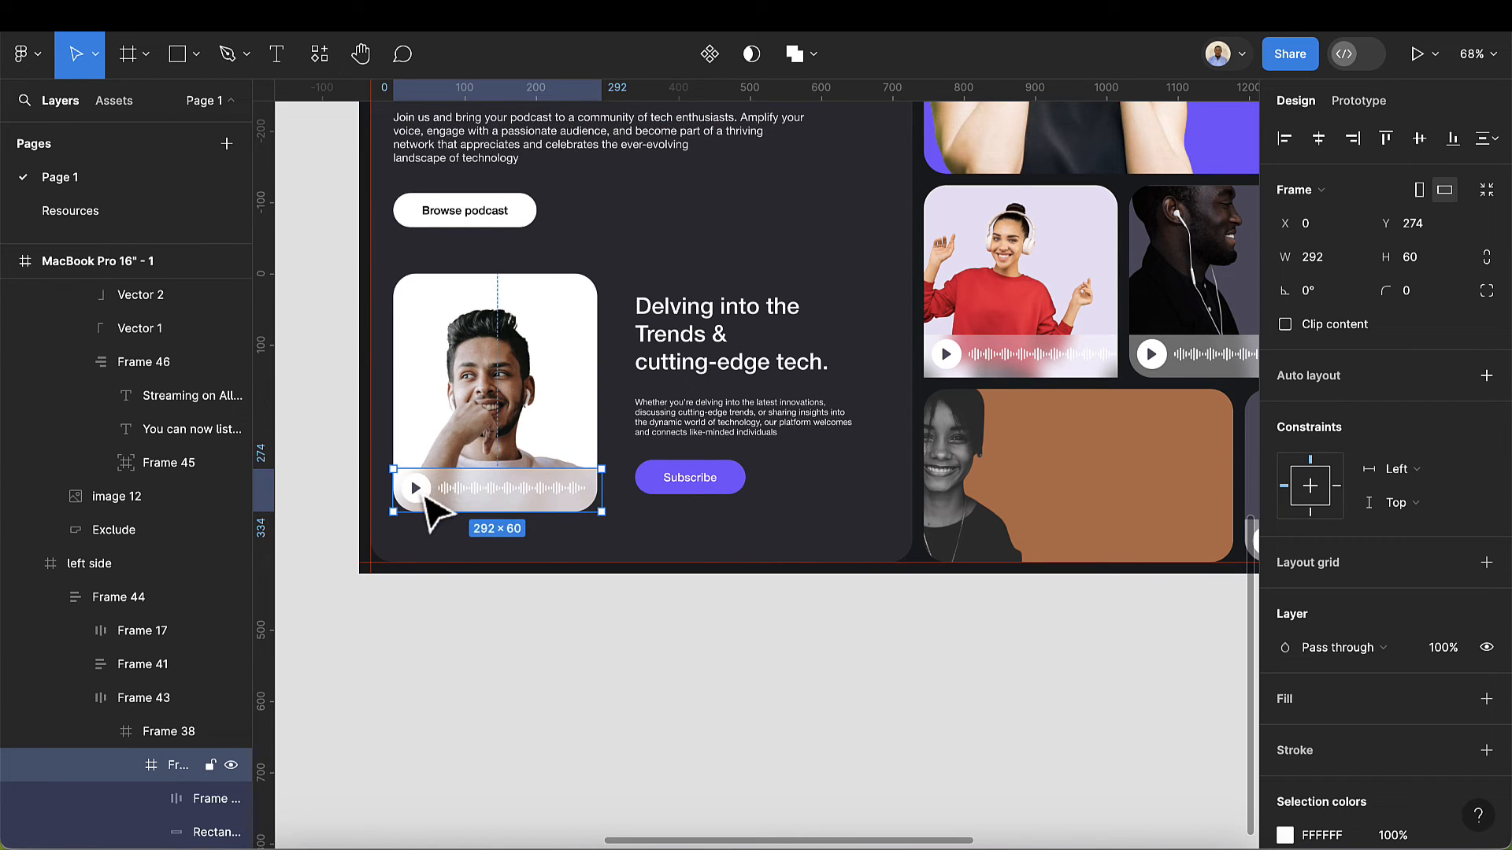
scroll(457, 511, up, 7)
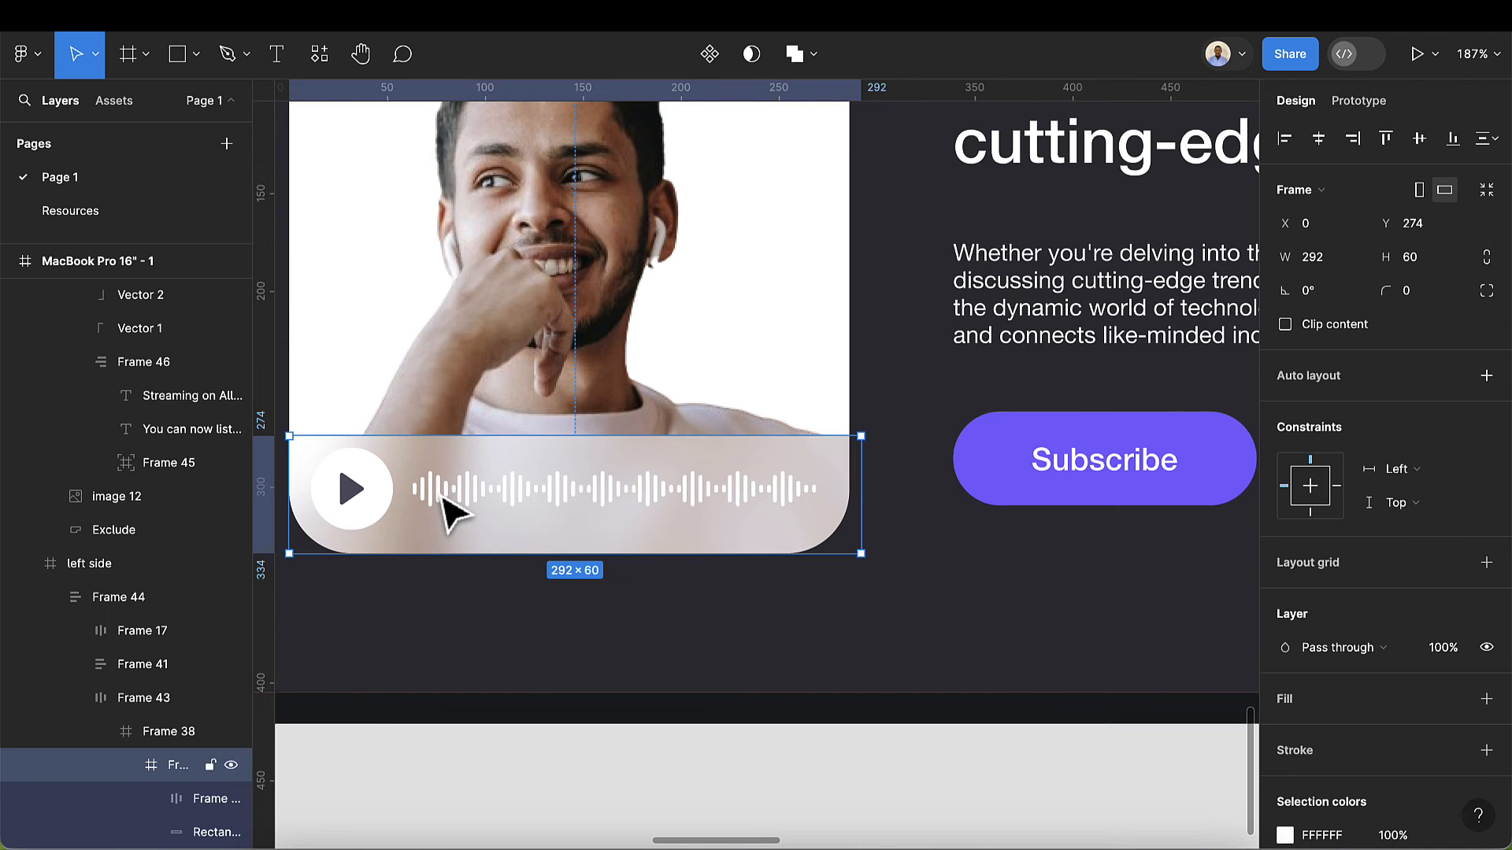
double_click(444, 497)
double_click(443, 498)
- Select the first six waveform bar groups on the portrait card's player
double_click(444, 498)
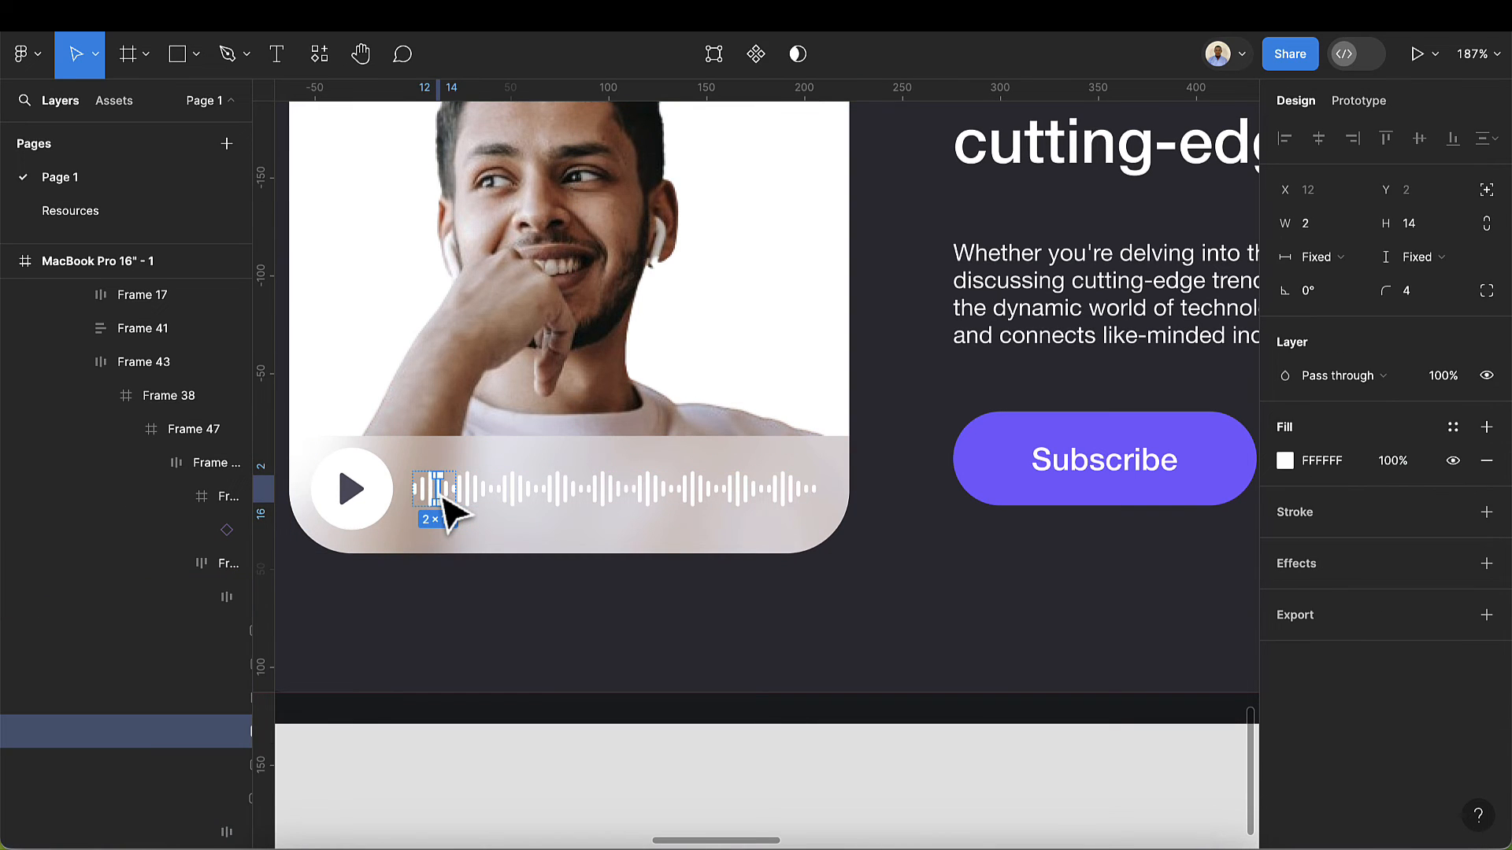
click(494, 511)
shift+click(439, 508)
shift+click(545, 497)
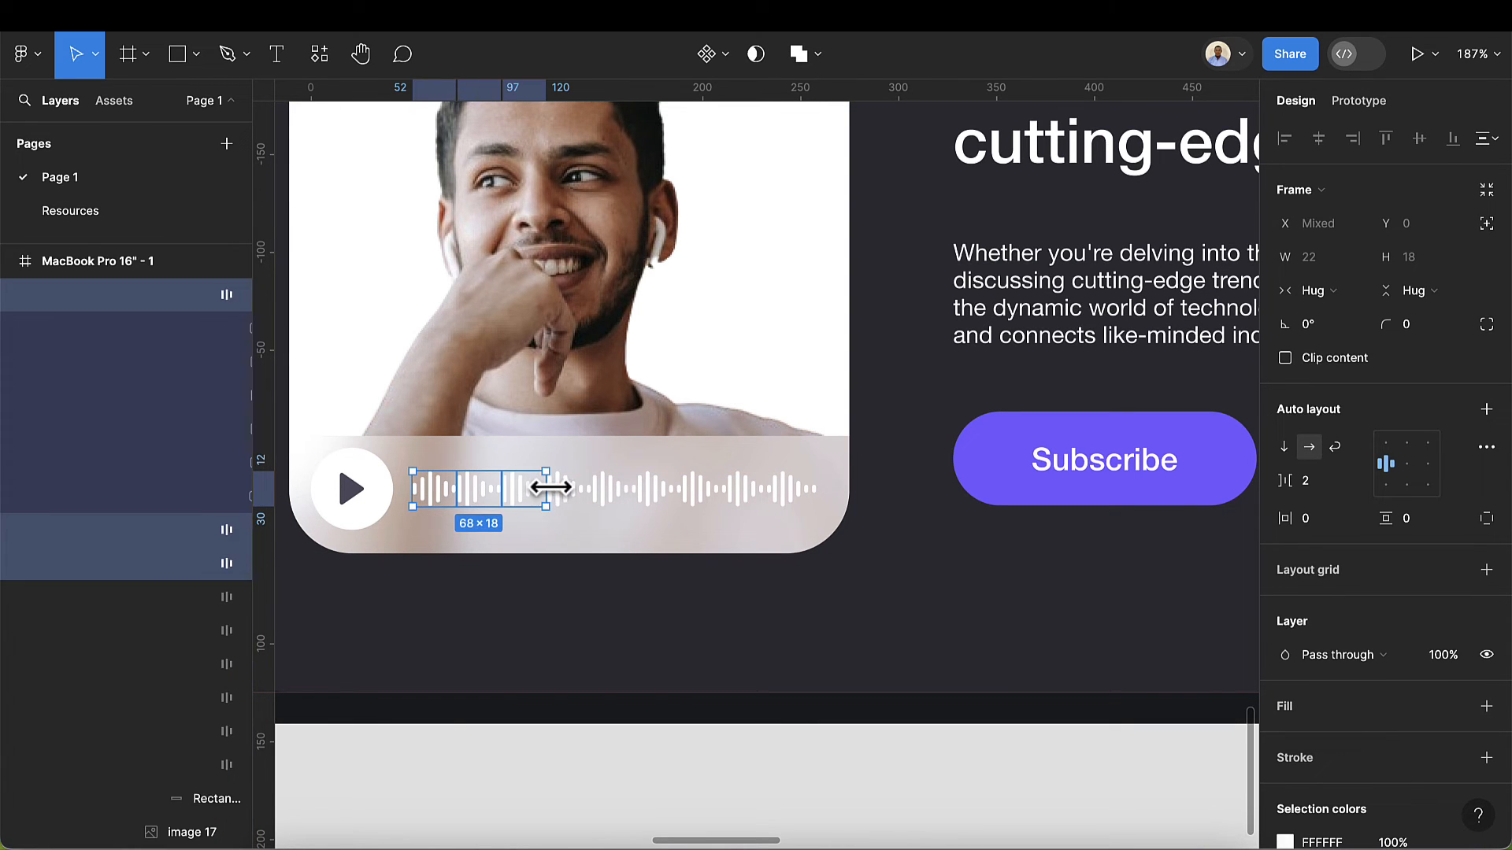
shift+click(579, 498)
shift+click(622, 497)
shift+click(652, 494)
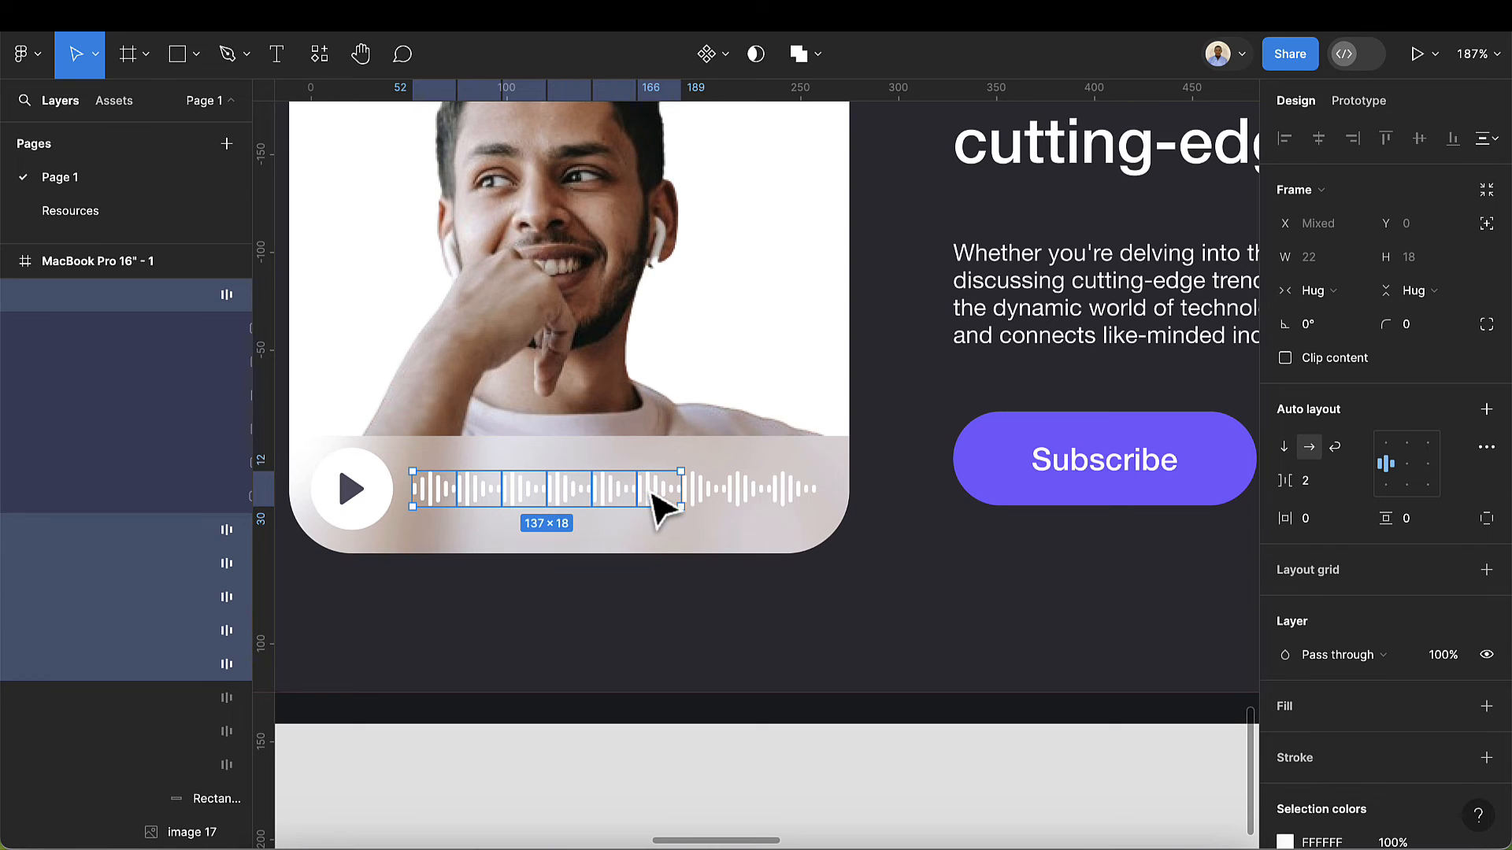
scroll(1382, 663, down, 3)
- Tint the selected bars purple 7B61FF, sampled from the Subscribe button
click(1297, 667)
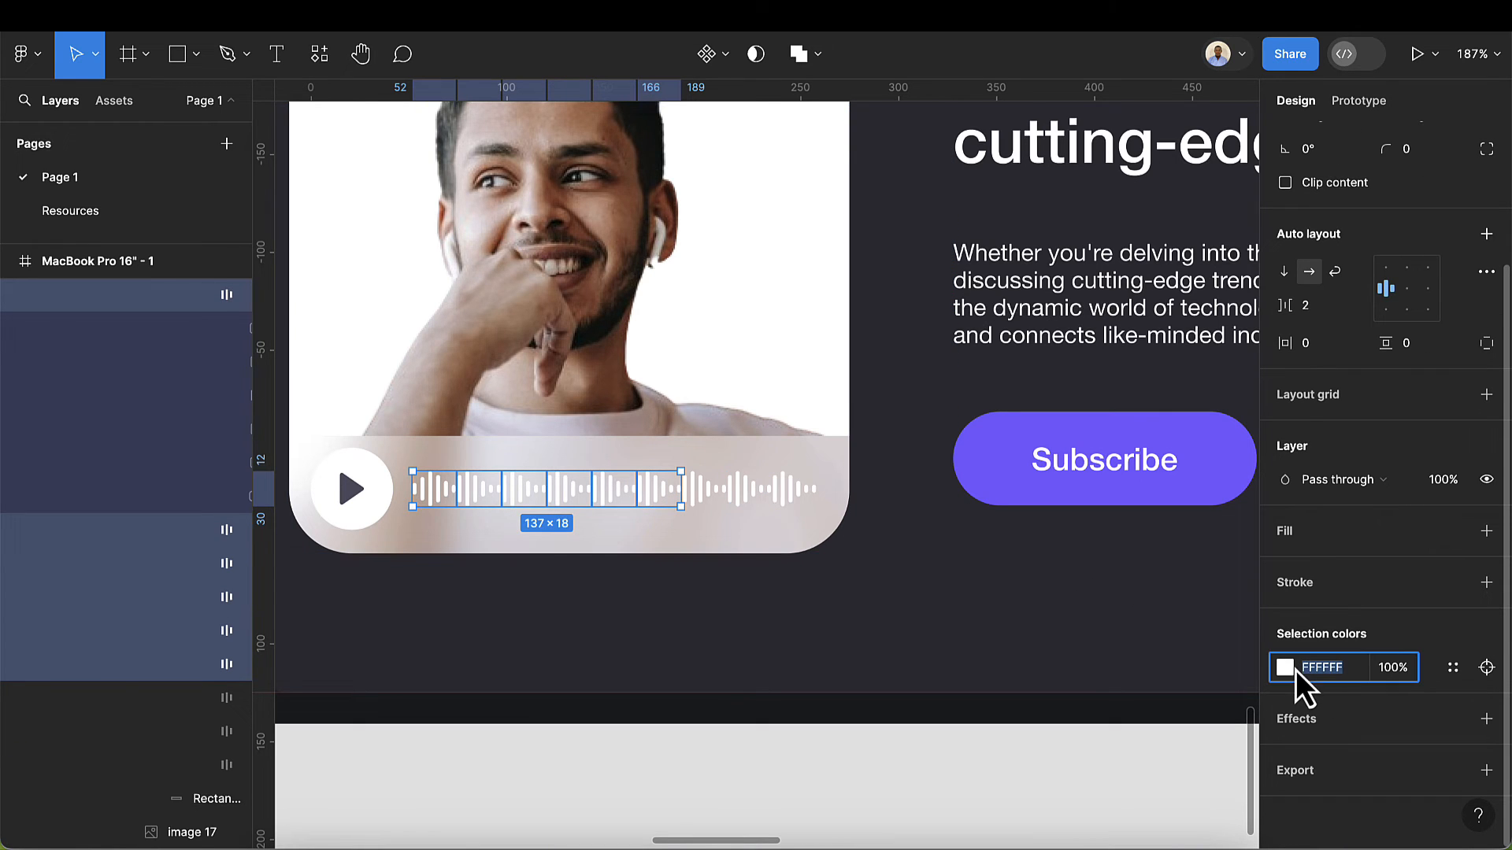
click(1283, 666)
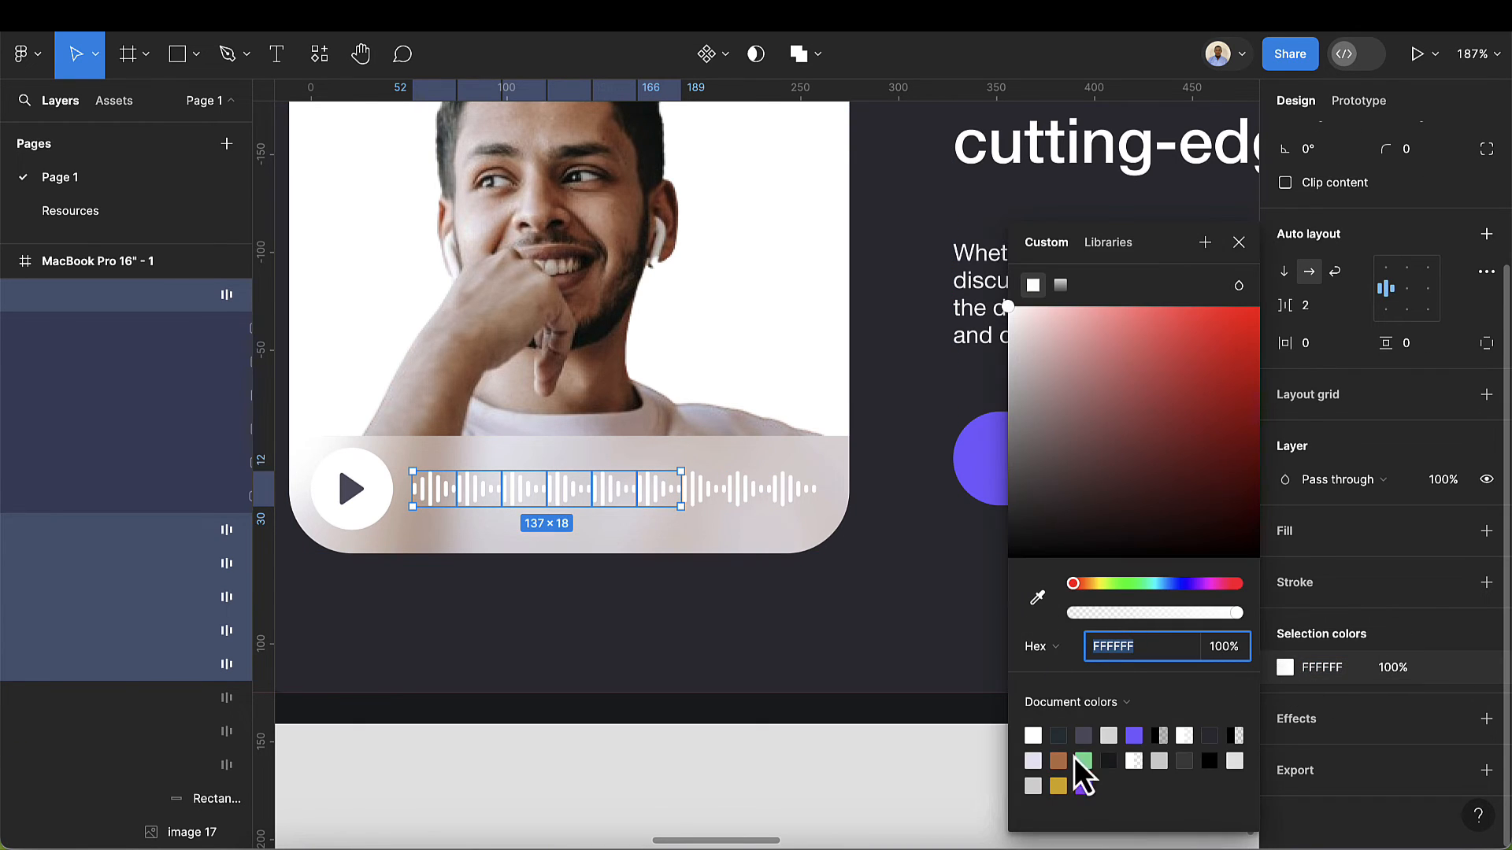
click(1037, 598)
click(981, 477)
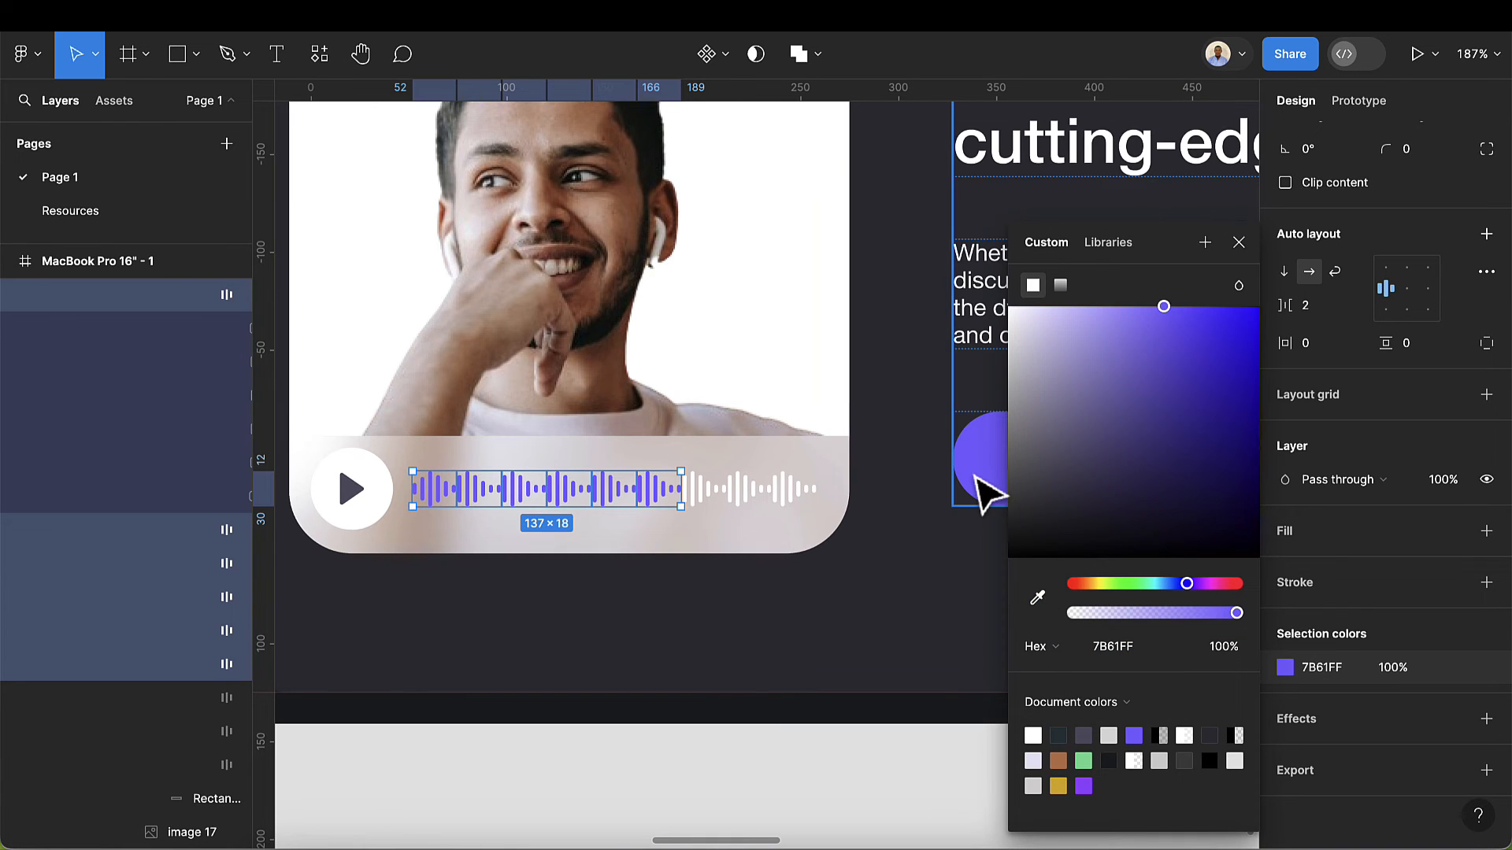
click(642, 506)
scroll(622, 508, down, 5)
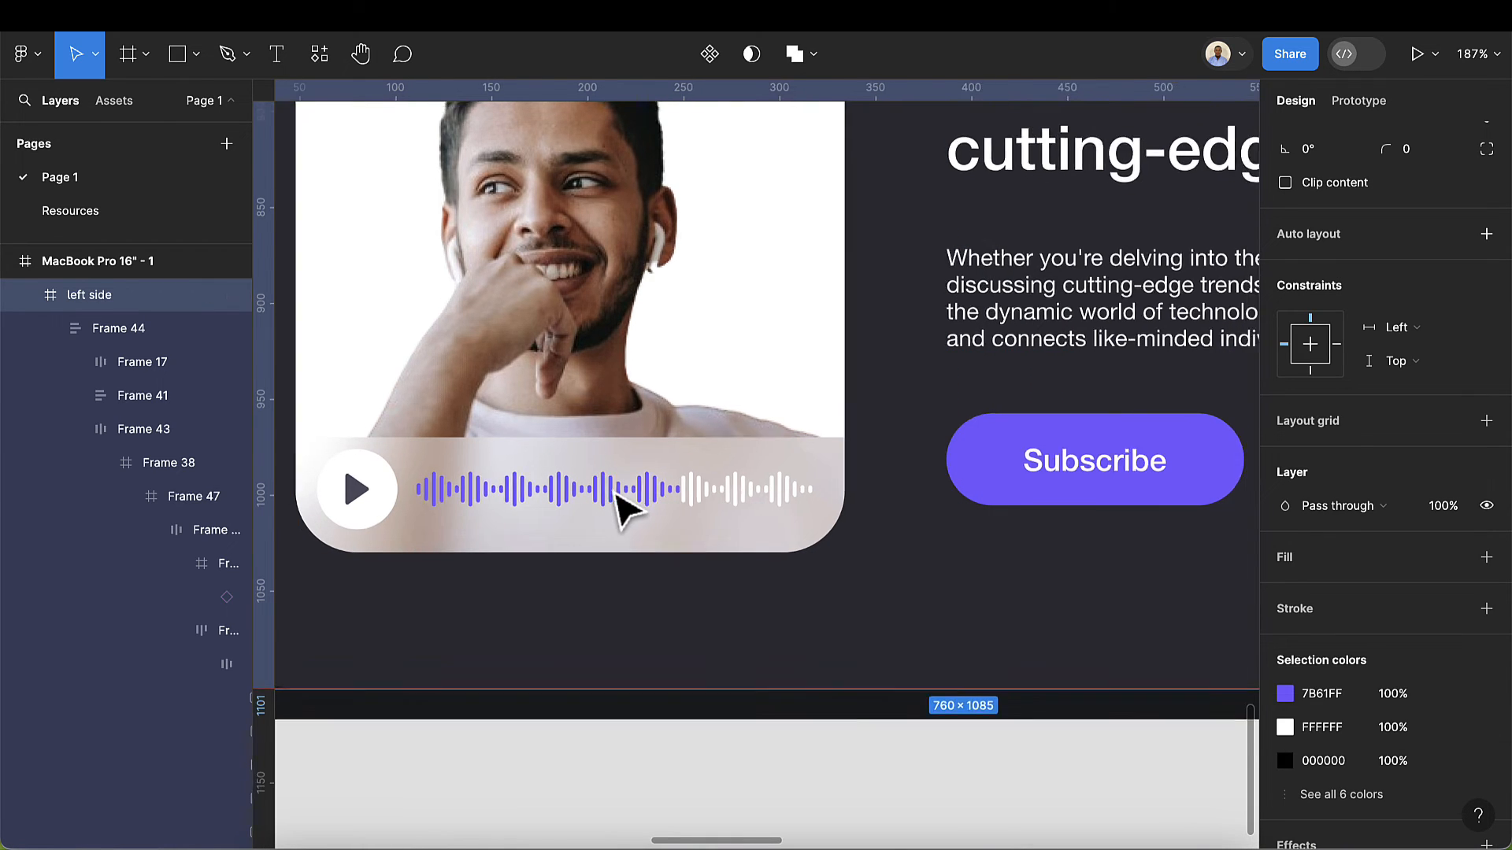
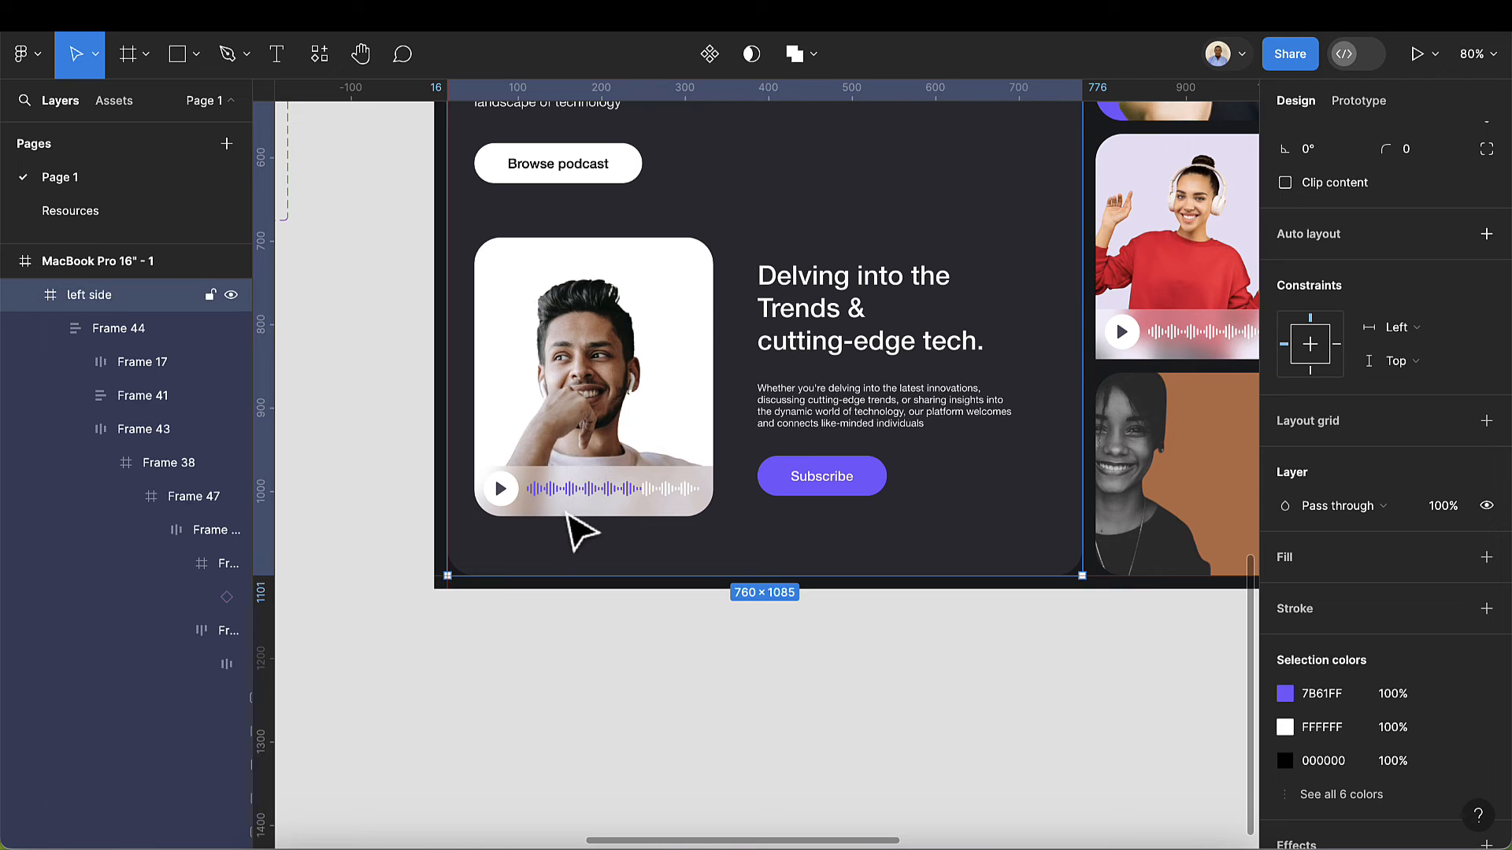
- Swap the hero card player's play icon for the so-pause icon from the icons set
double_click(603, 514)
double_click(603, 514)
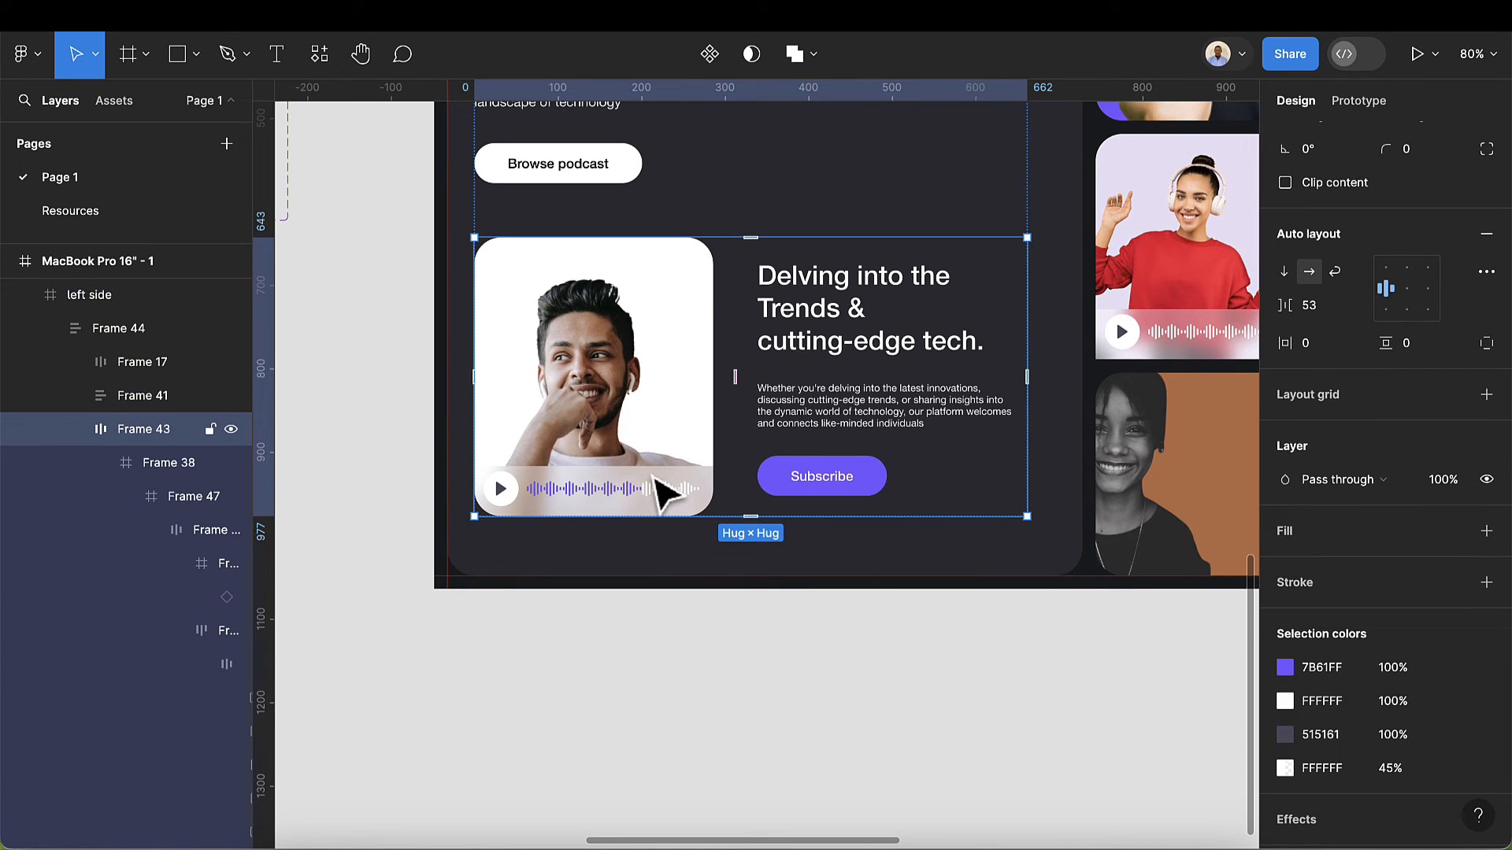
double_click(496, 483)
double_click(496, 483)
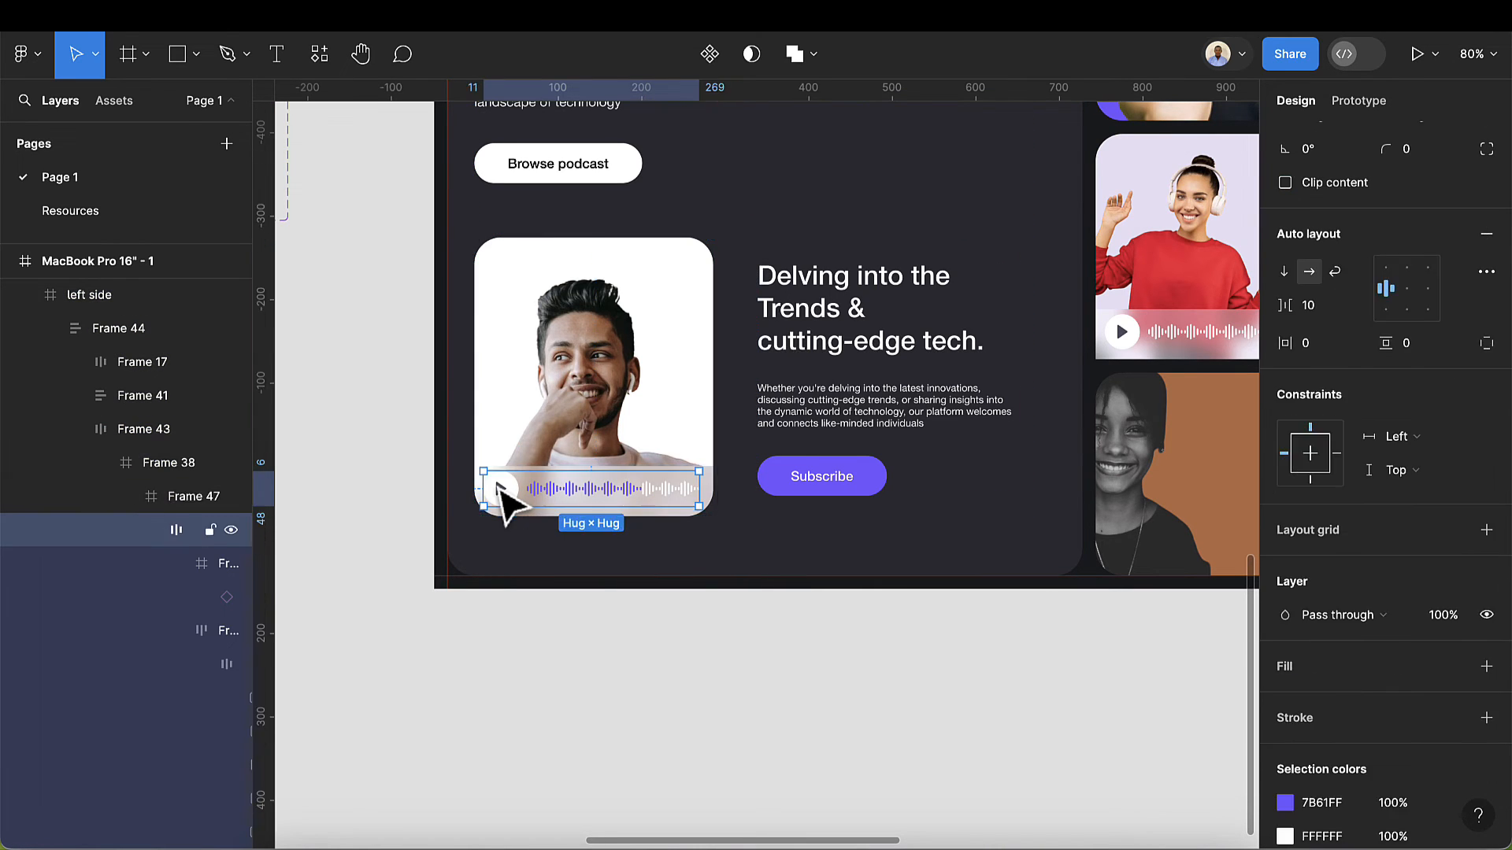
double_click(507, 496)
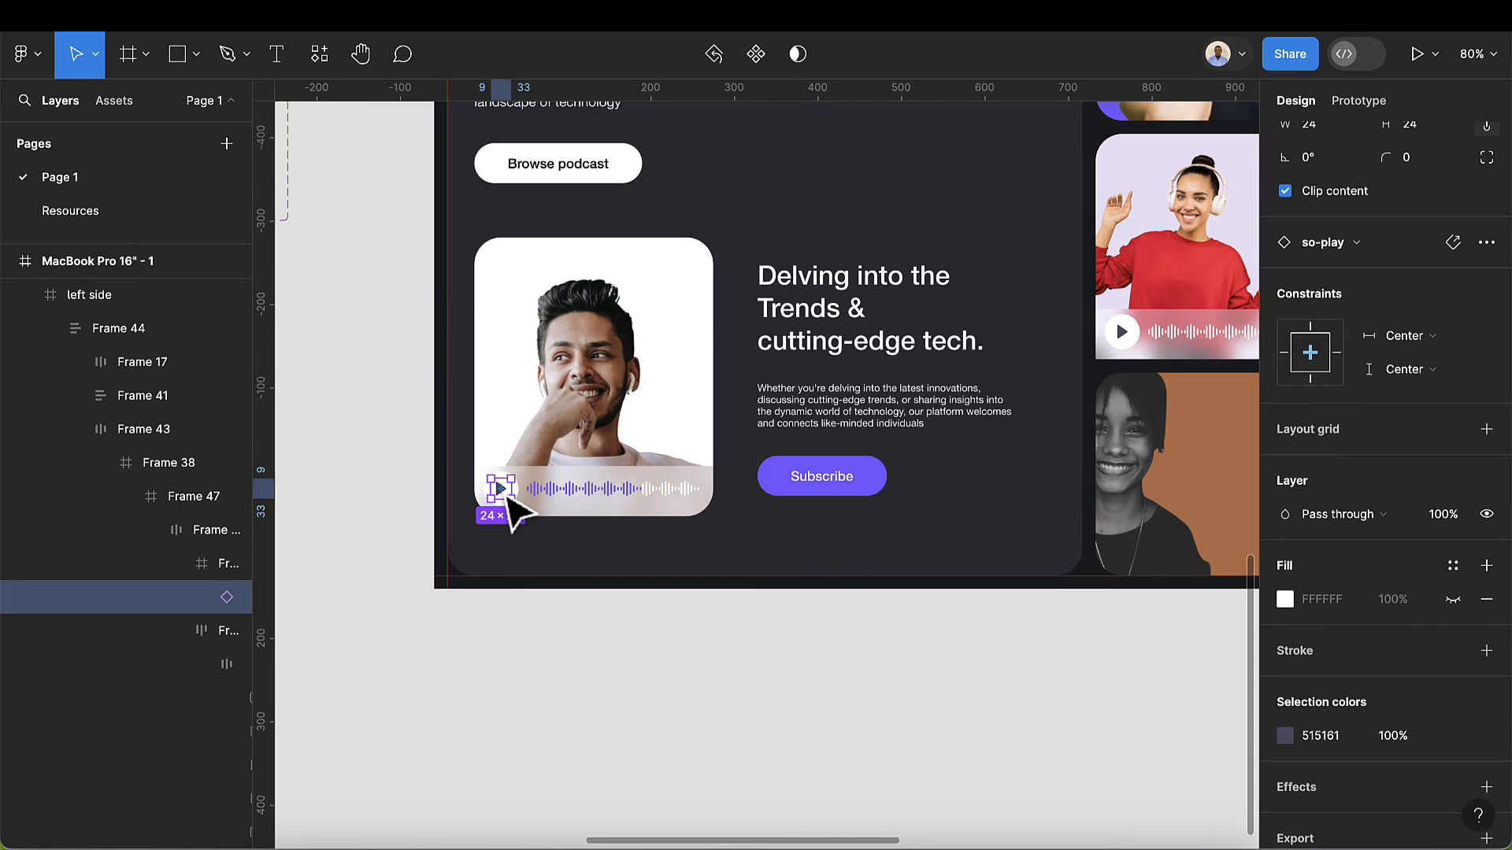
key(Escape)
scroll(506, 512, down, 10)
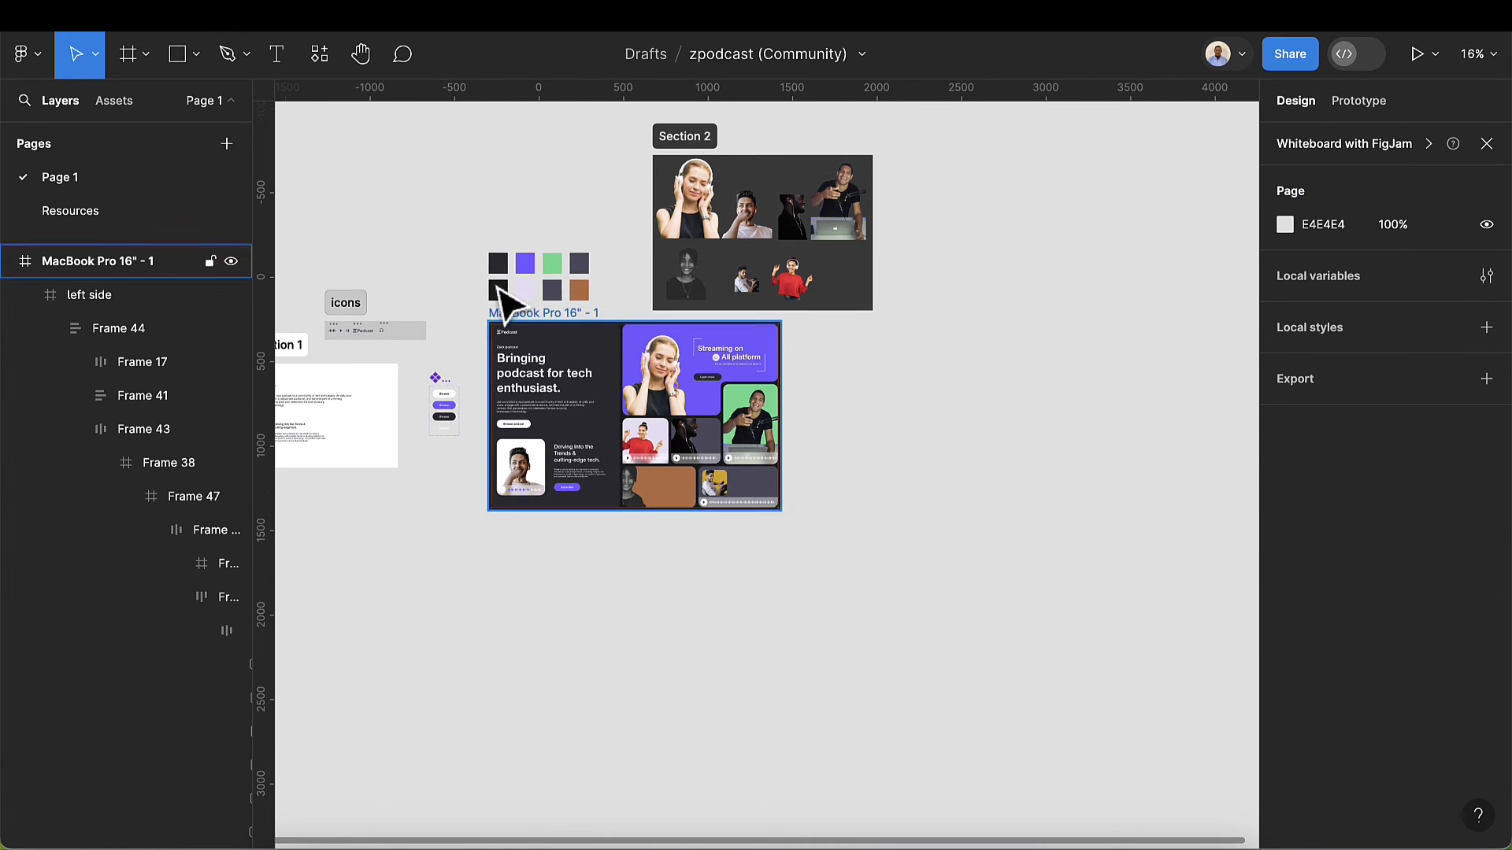
scroll(355, 344, up, 8)
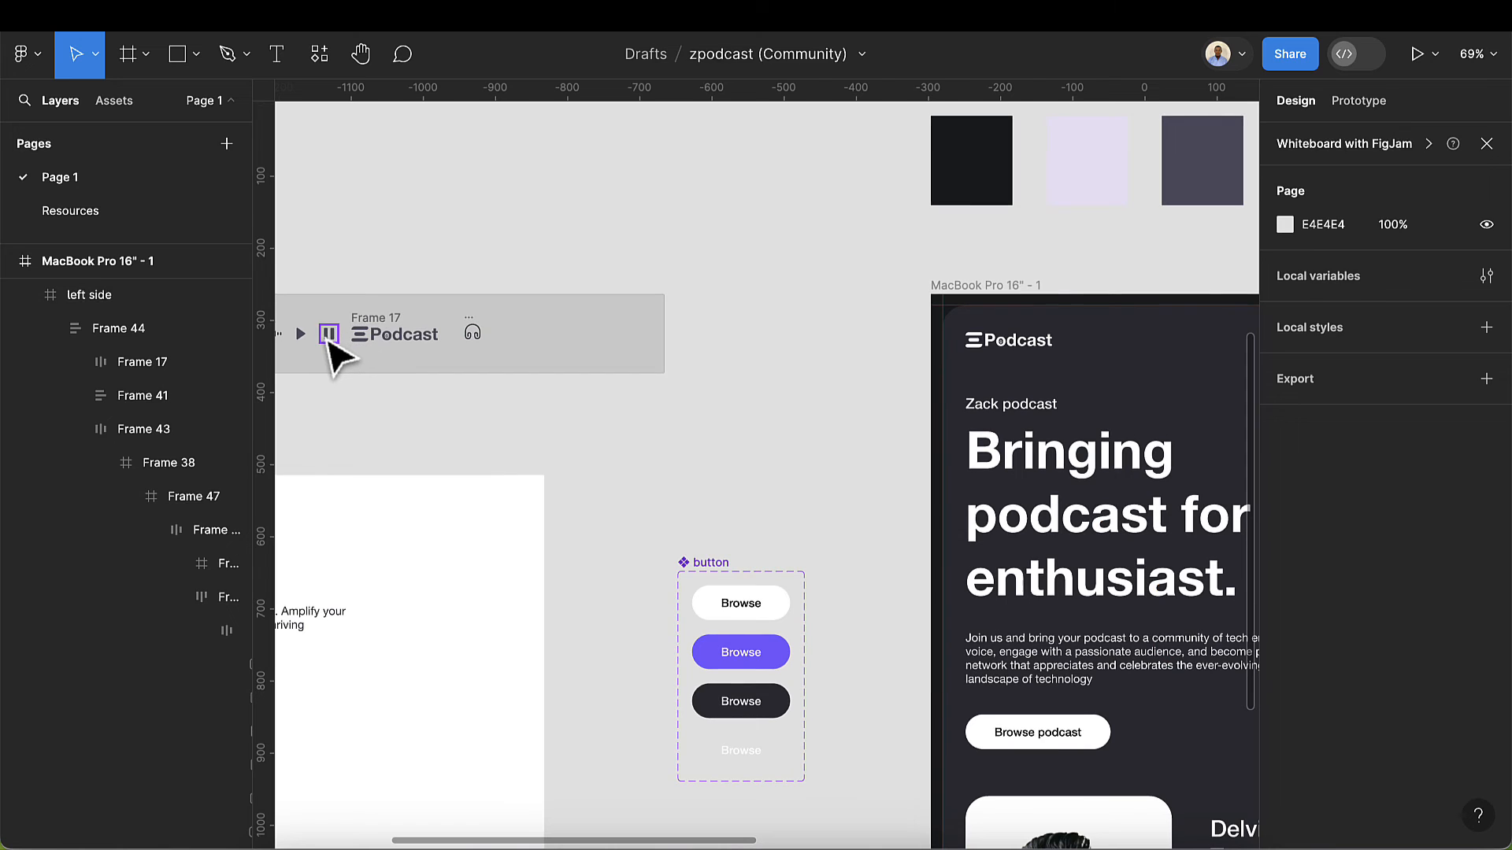
click(328, 333)
scroll(744, 607, down, 5)
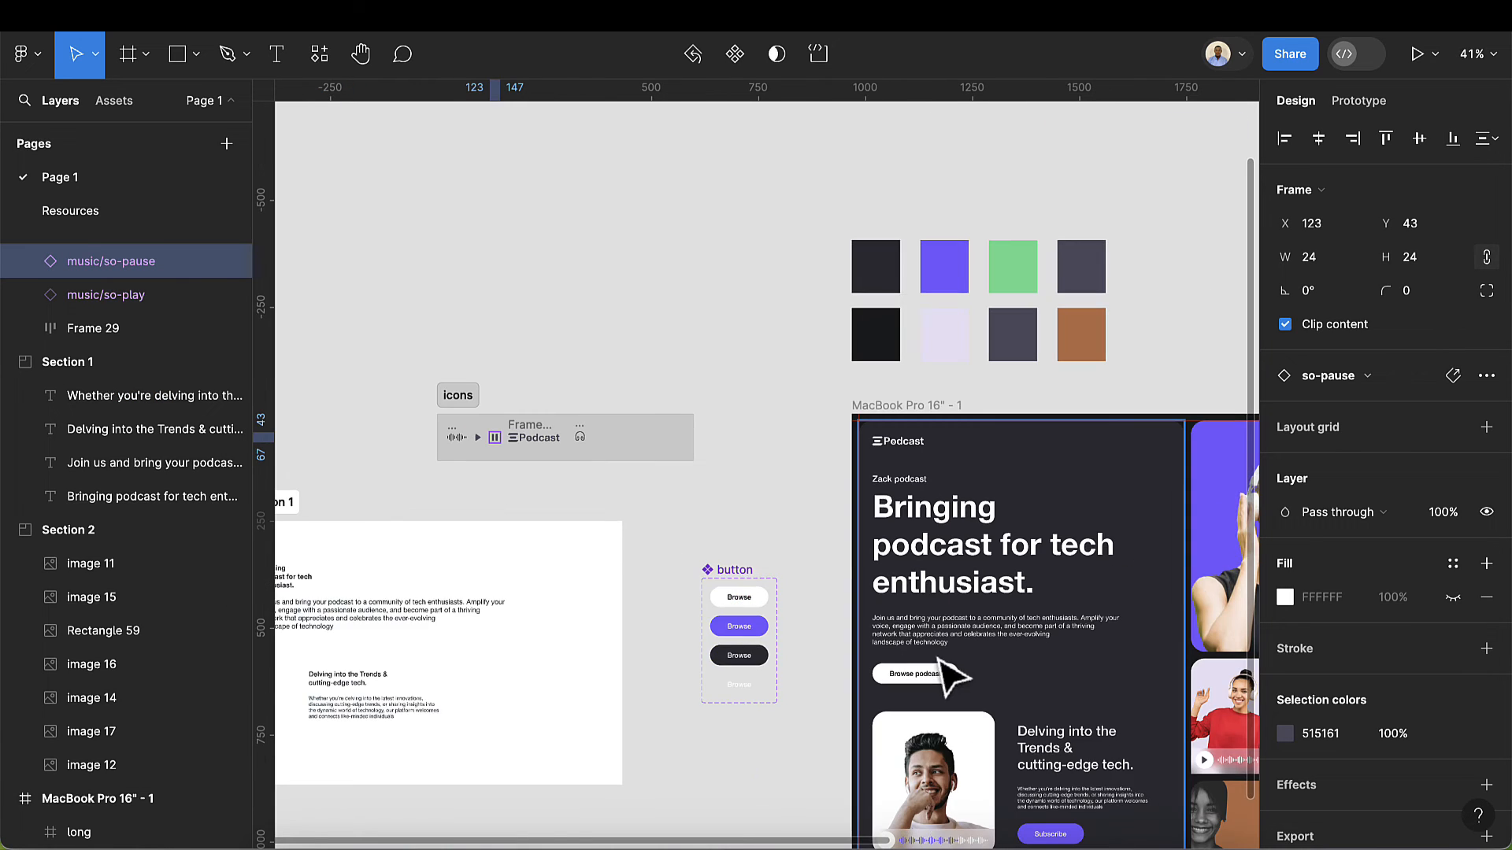
scroll(1024, 677, down, 3)
scroll(889, 591, up, 12)
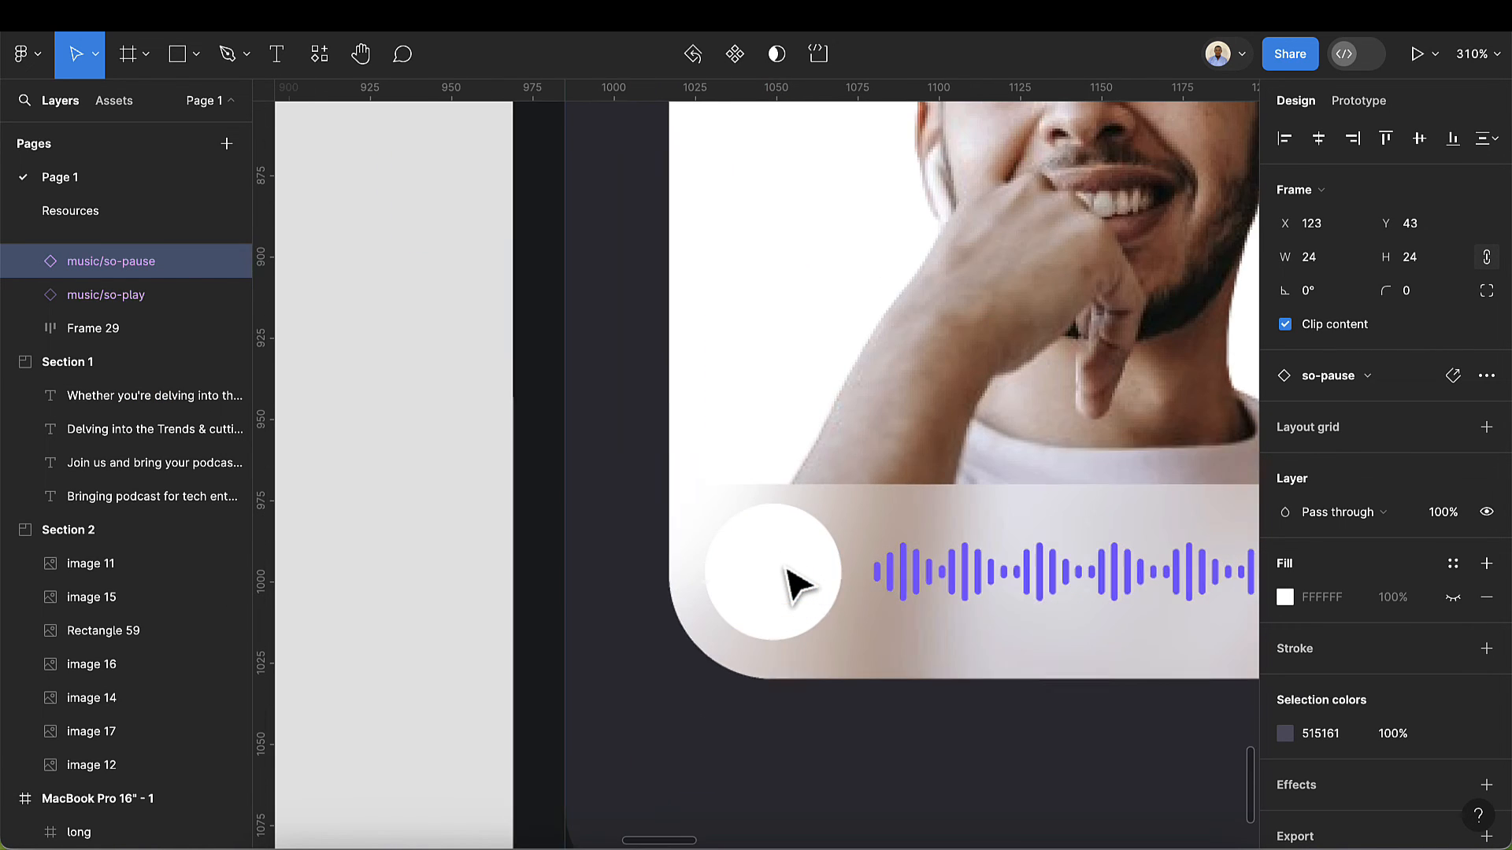
- Select the new pause icon inside the player's white circle to check the swap
double_click(789, 584)
double_click(790, 584)
double_click(790, 584)
double_click(790, 584)
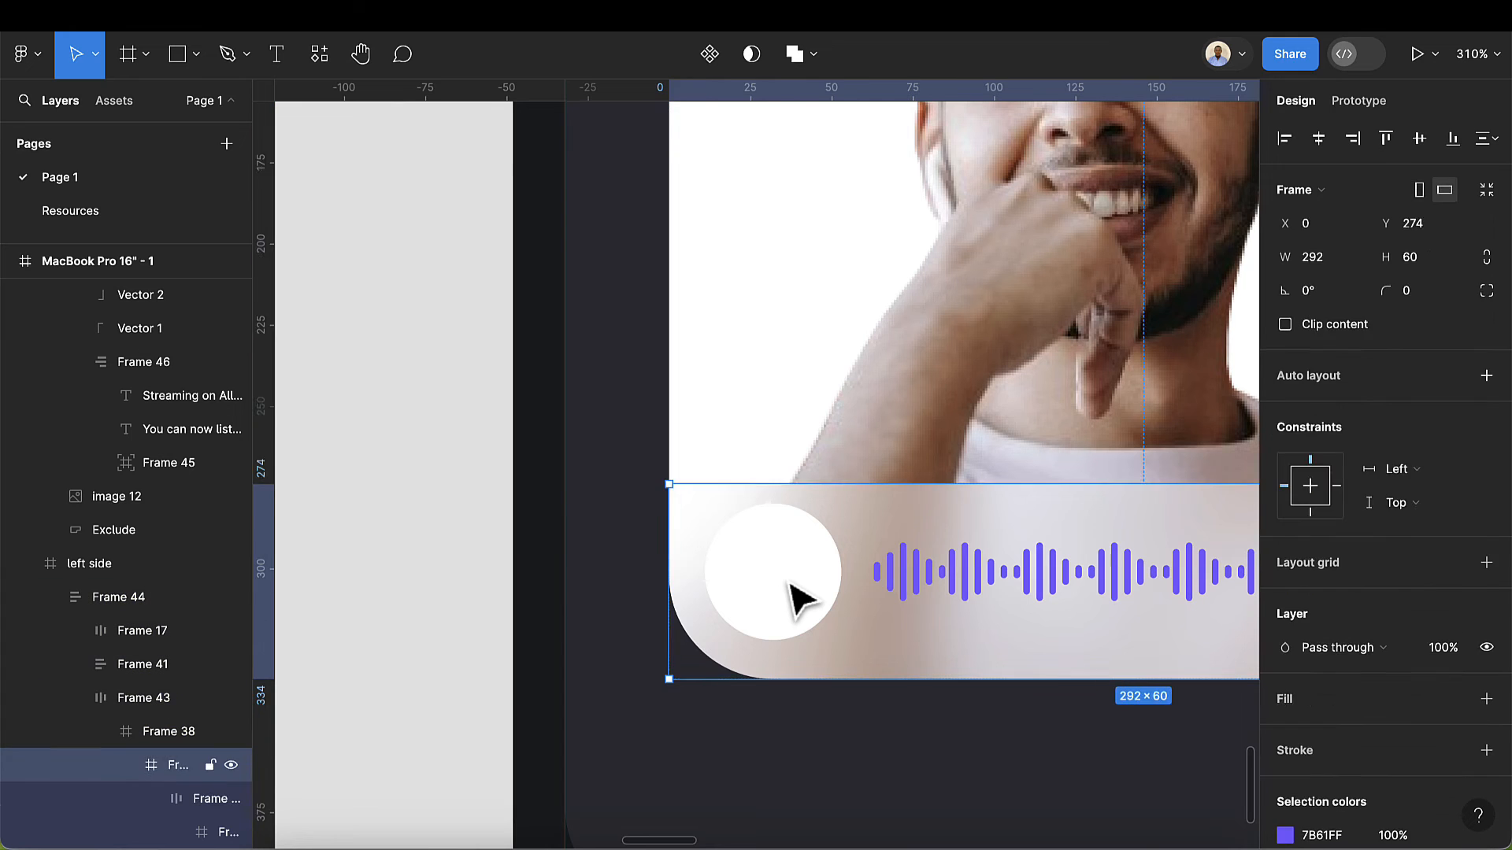
double_click(790, 584)
double_click(790, 584)
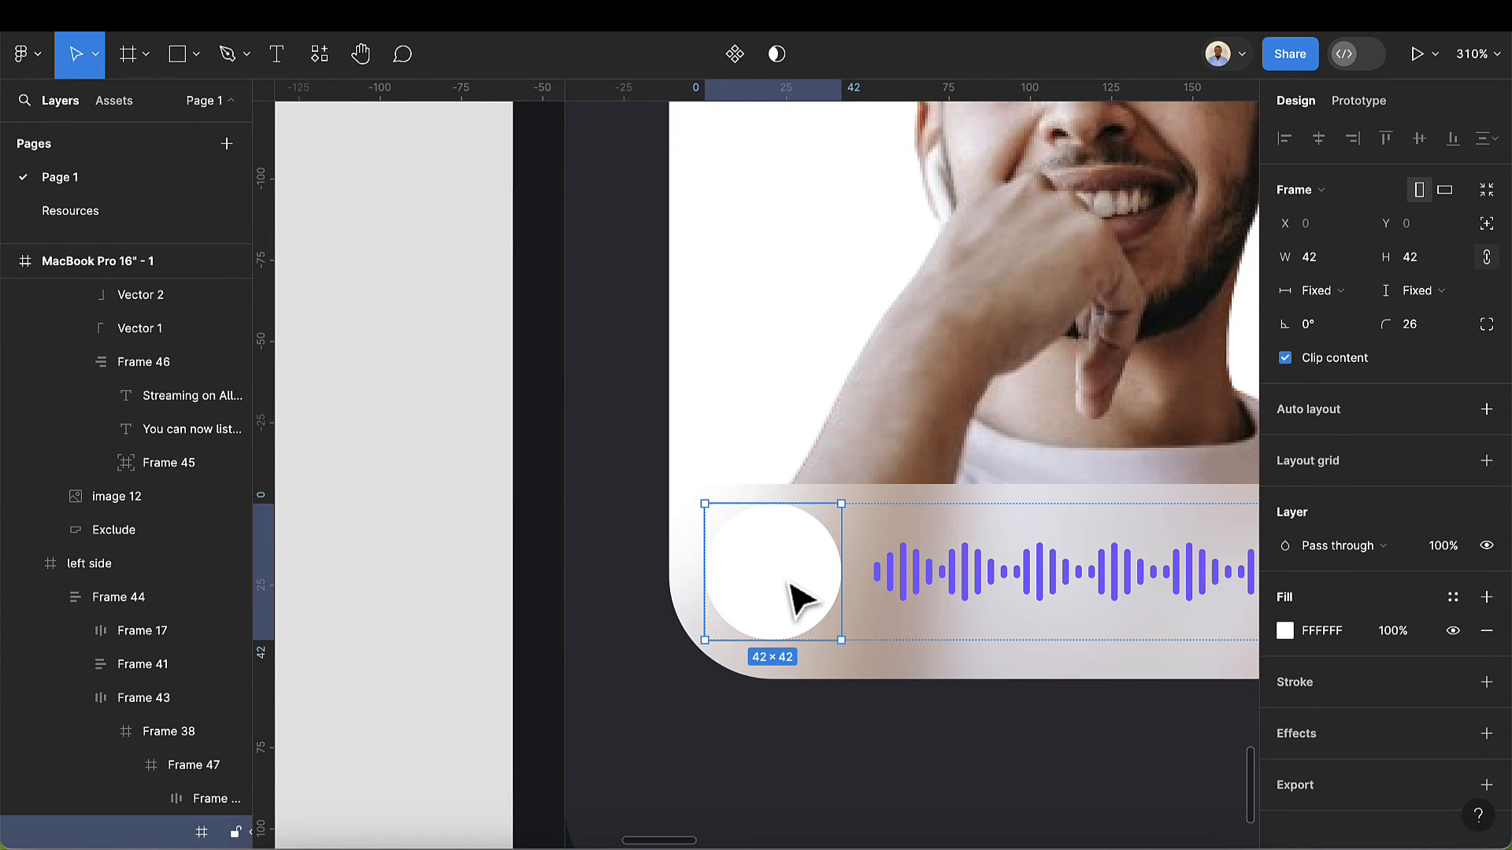
double_click(790, 598)
scroll(795, 599, down, 6)
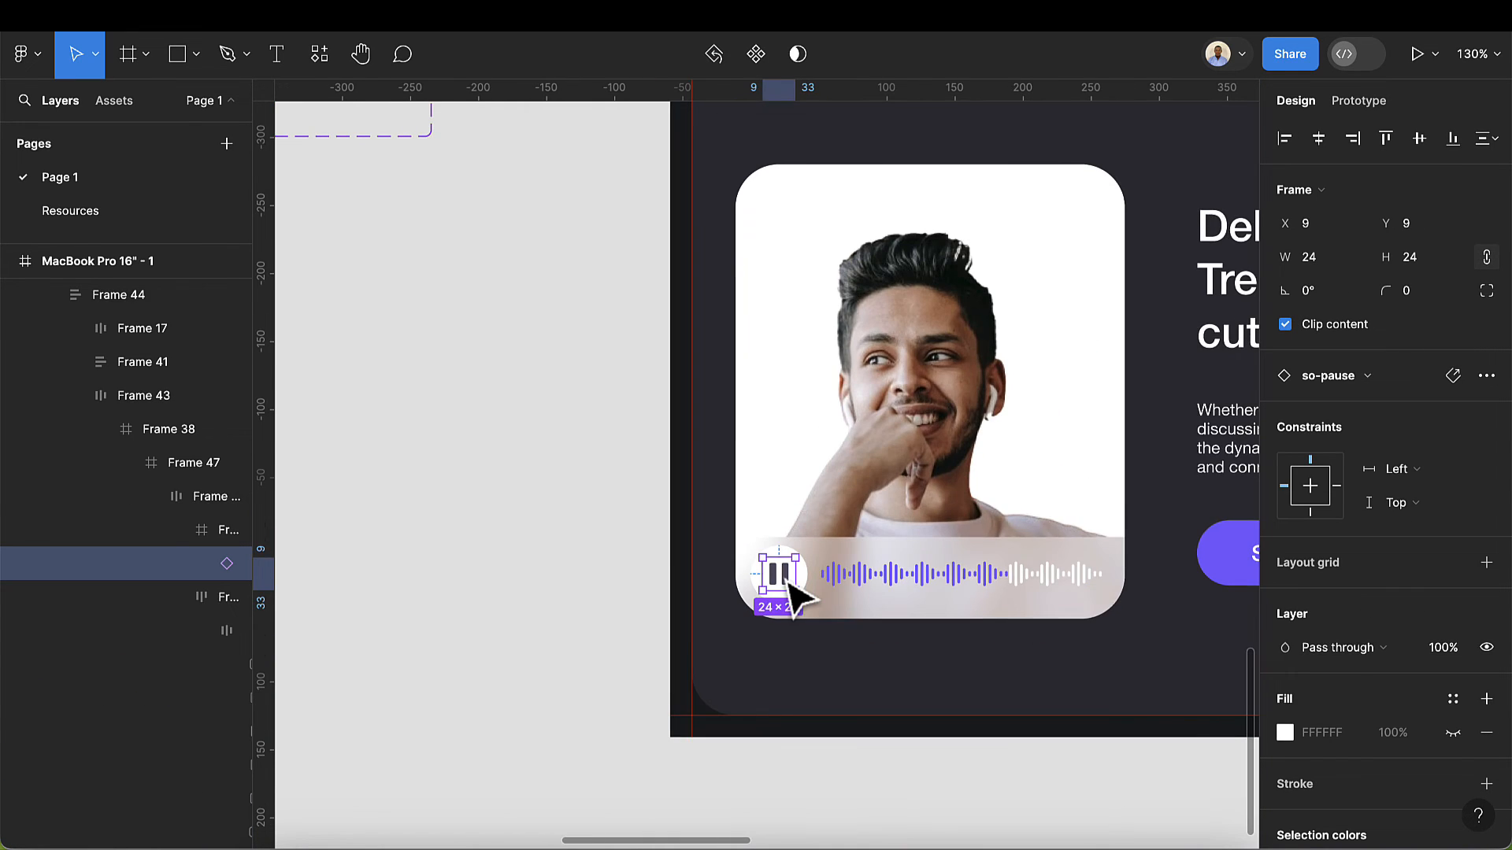
scroll(922, 614, down, 4)
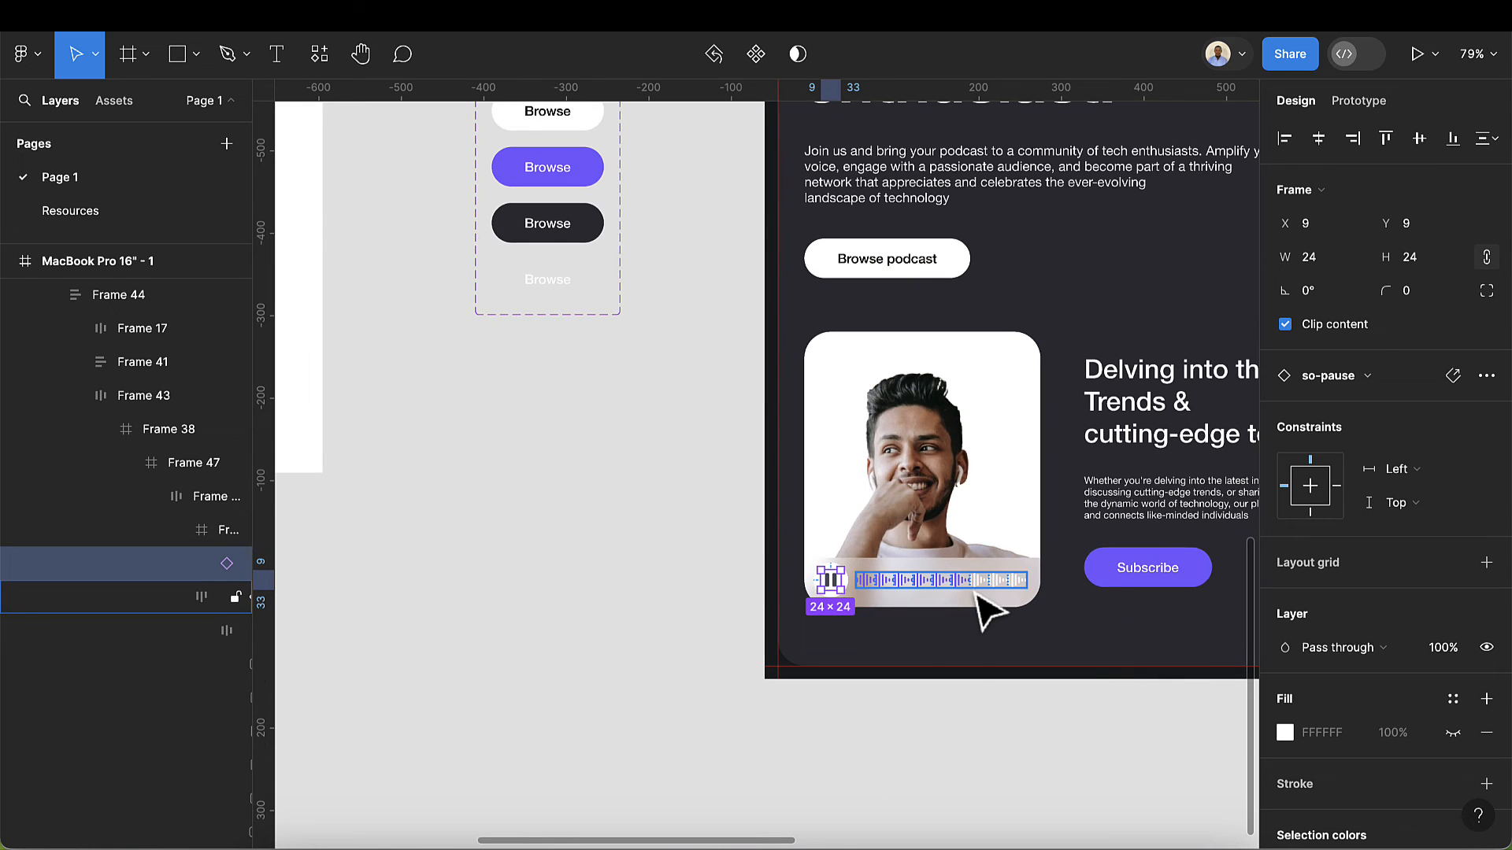
scroll(988, 610, right, 4)
scroll(922, 555, down, 3)
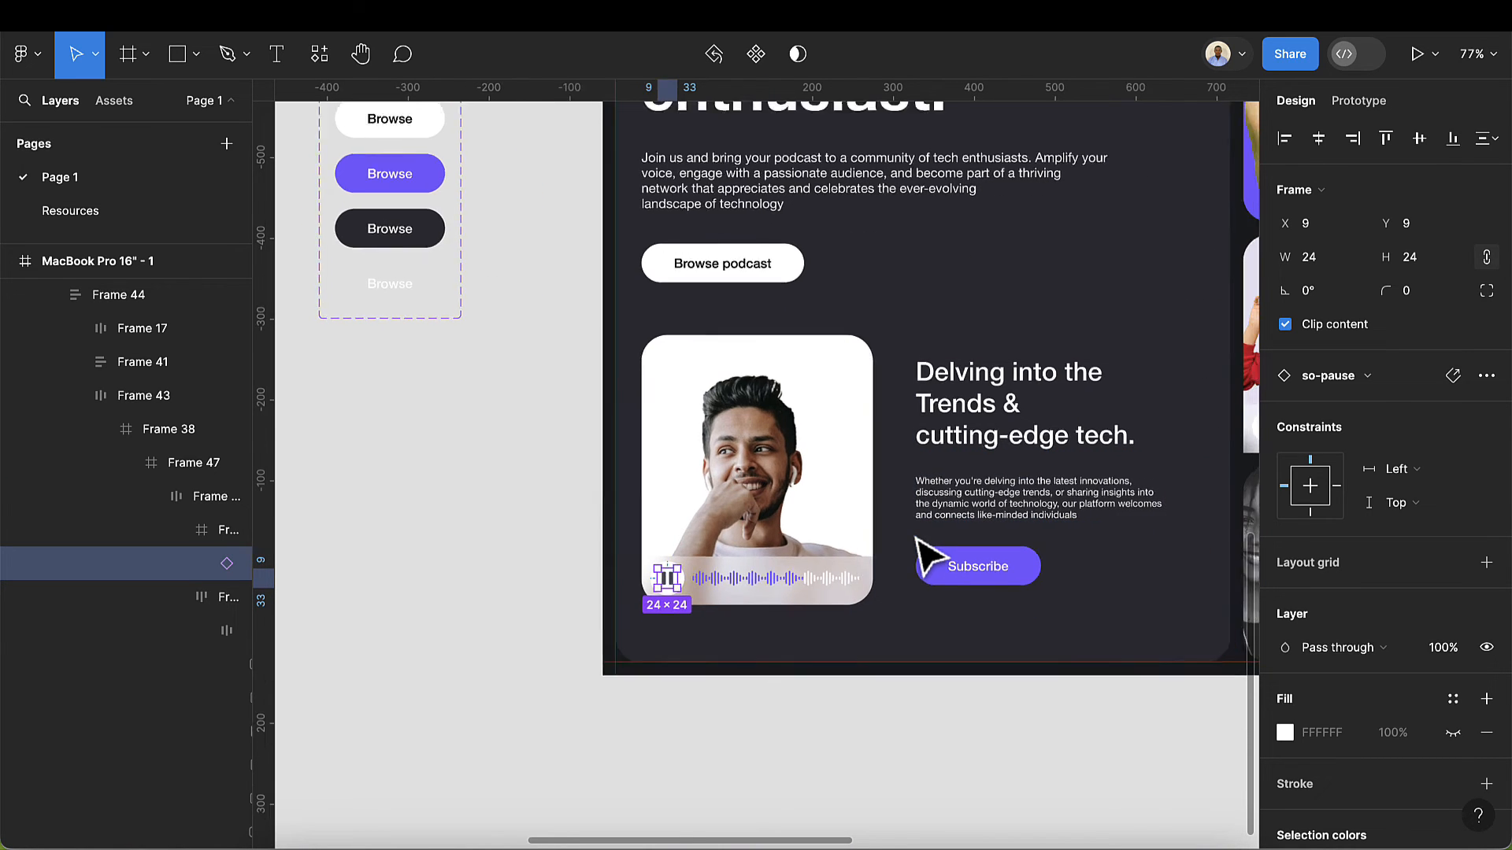
scroll(932, 551, right, 4)
scroll(933, 558, right, 8)
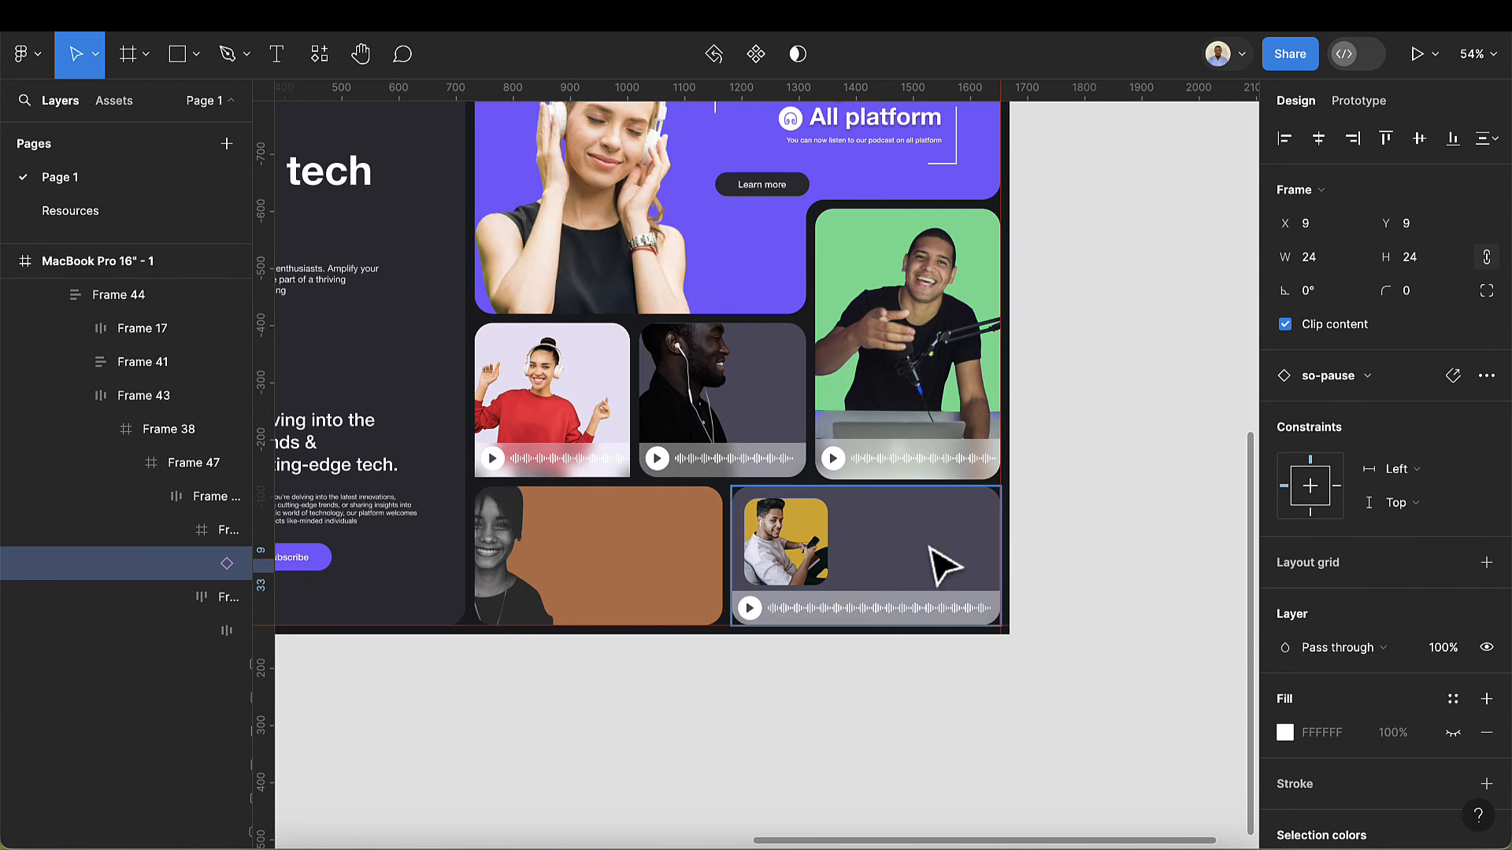
scroll(897, 558, up, 3)
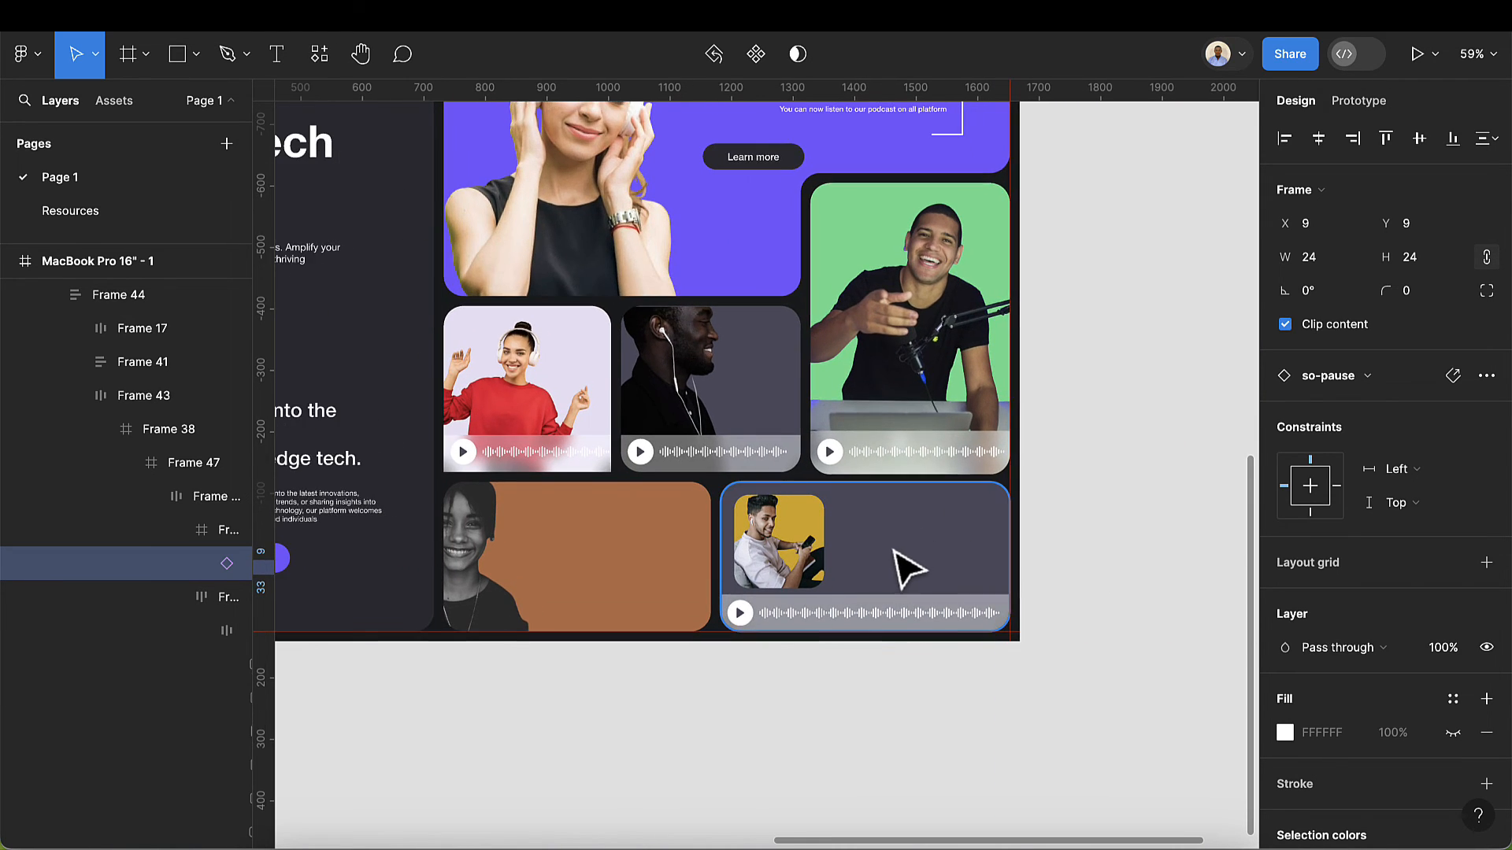
scroll(909, 569, up, 4)
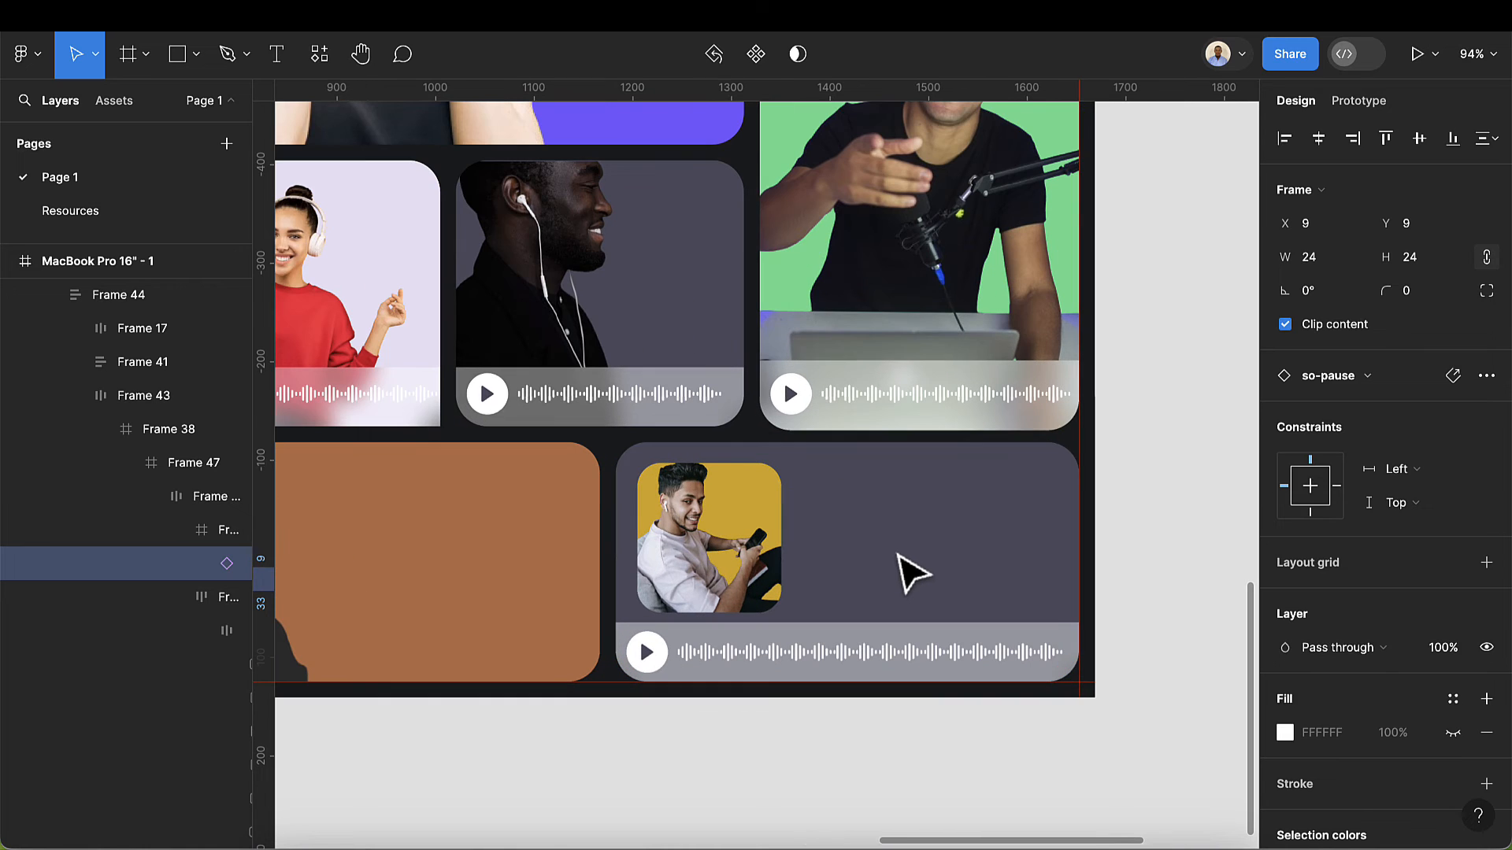
- Type the title 'How to improve your design skills' beside the bottom-right portrait
click(277, 76)
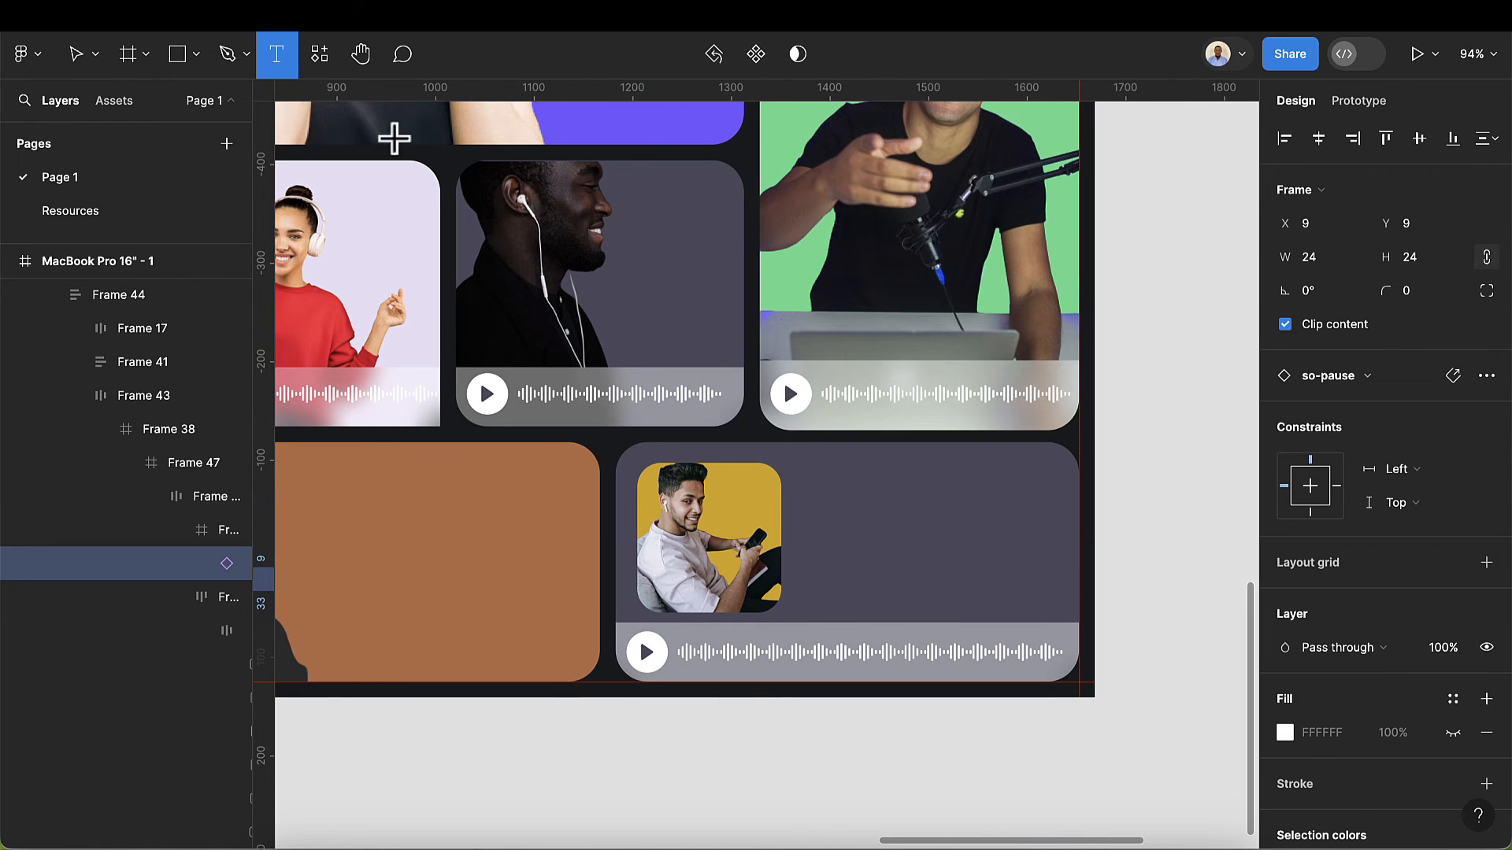
scroll(783, 378, up, 2)
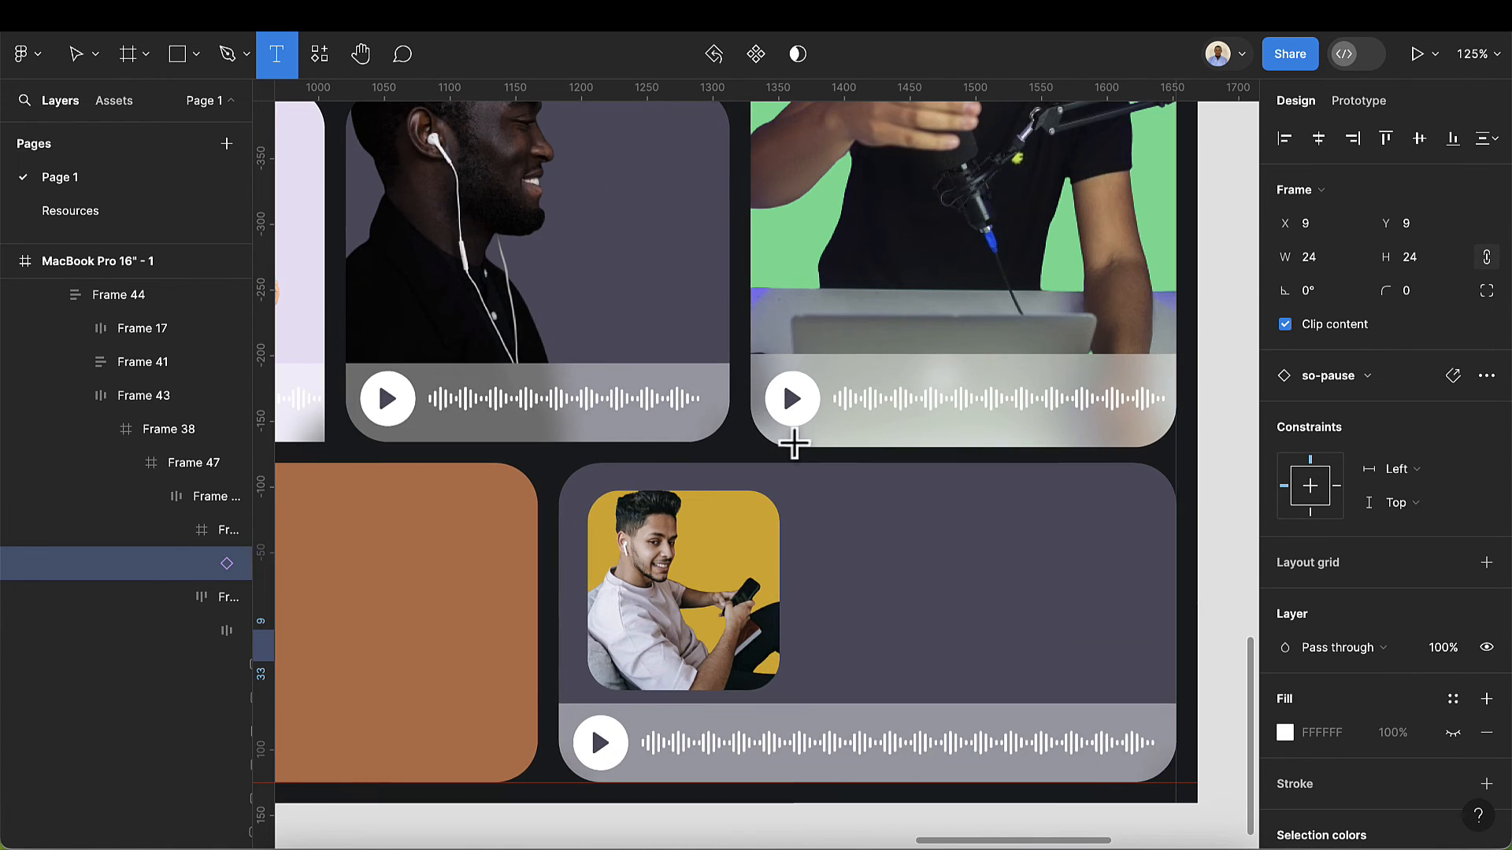
click(865, 545)
text(How to in)
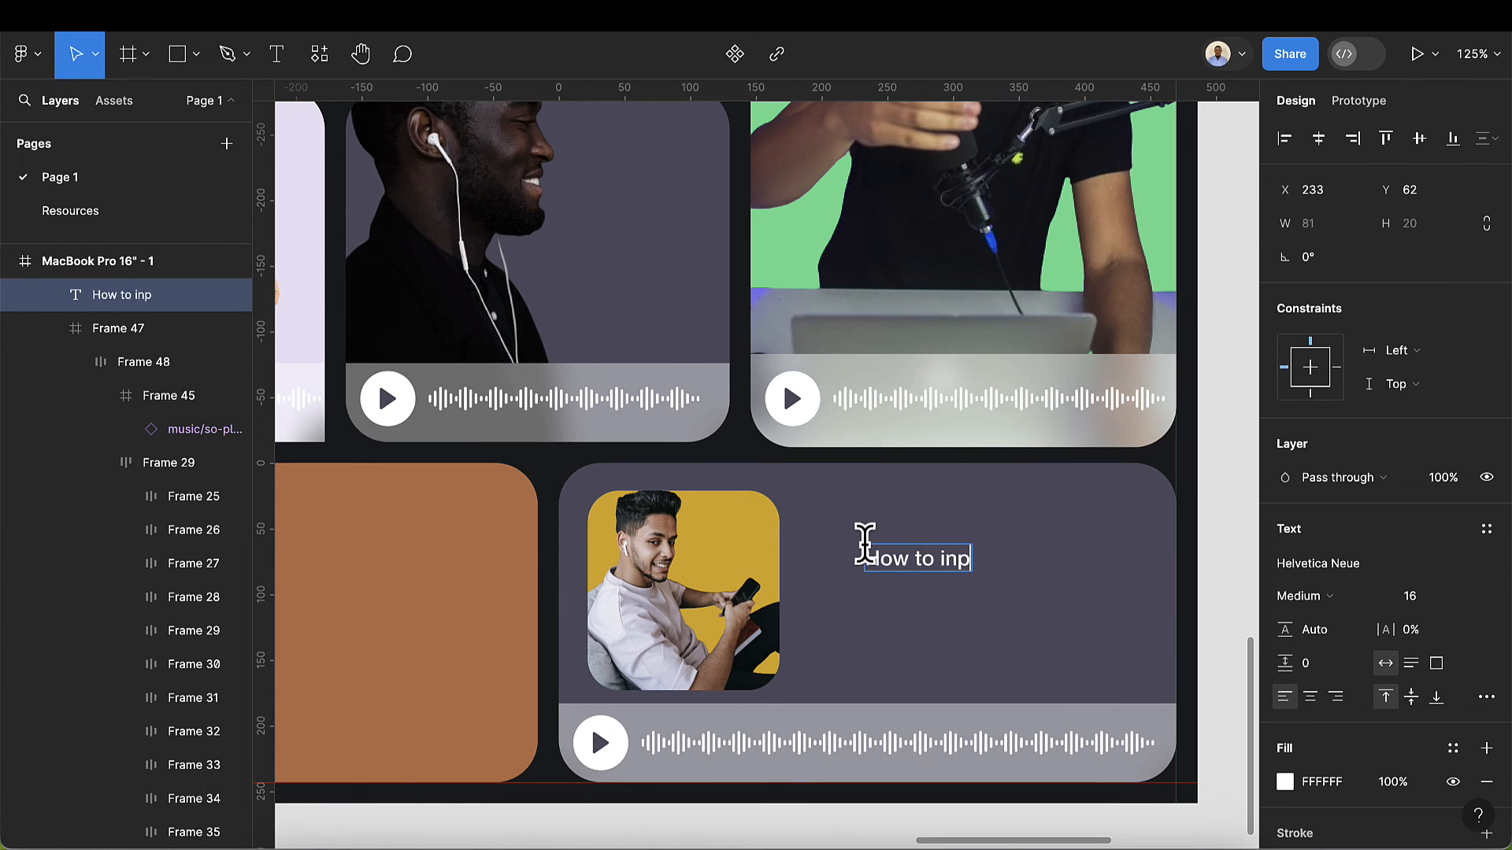
text(p)
key(BackSpace)
key(BackSpace)
text(mp)
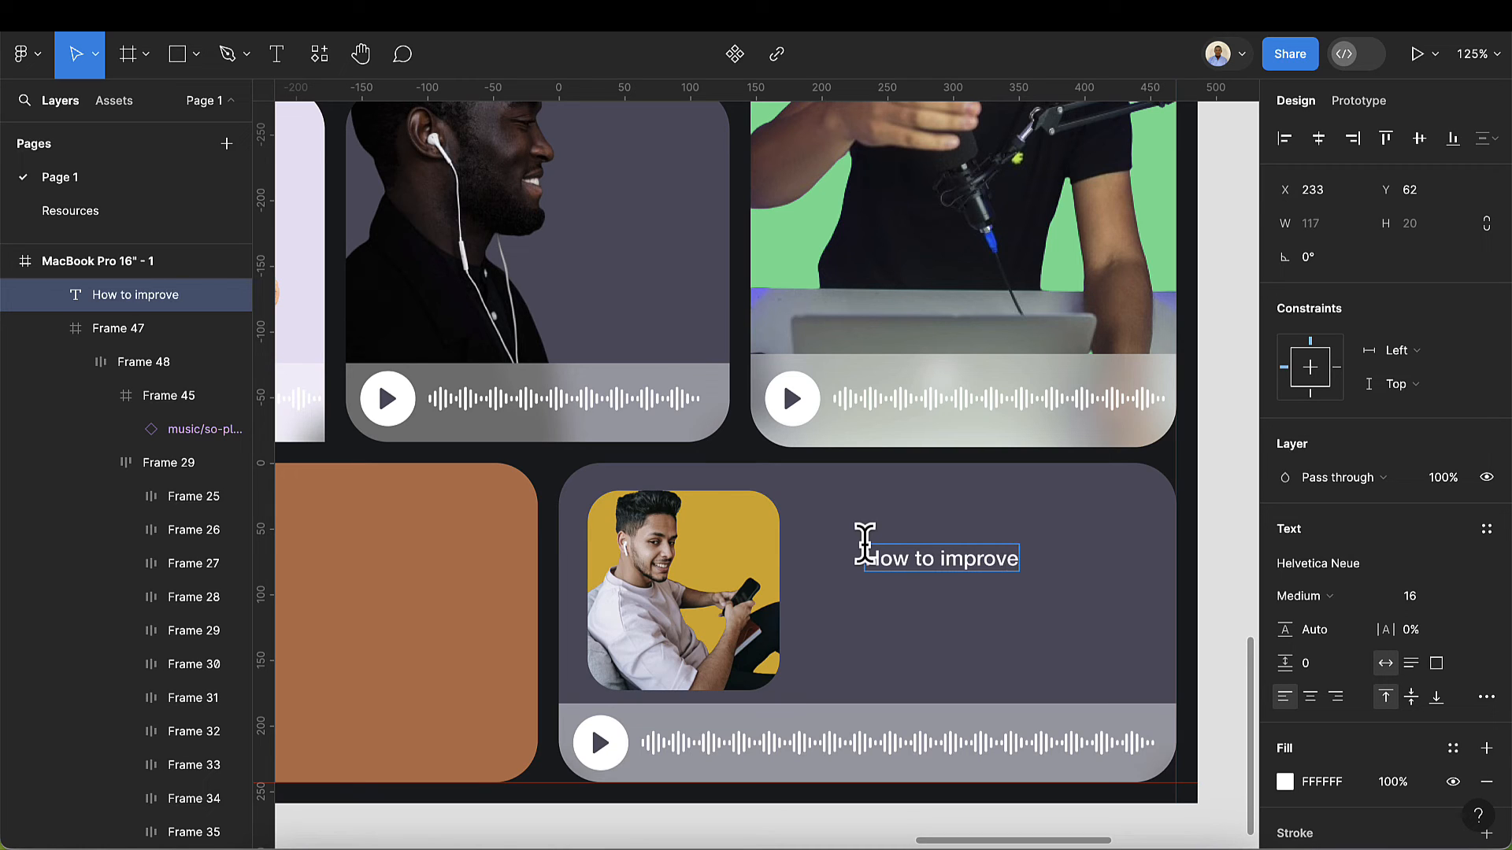
text(rove your )
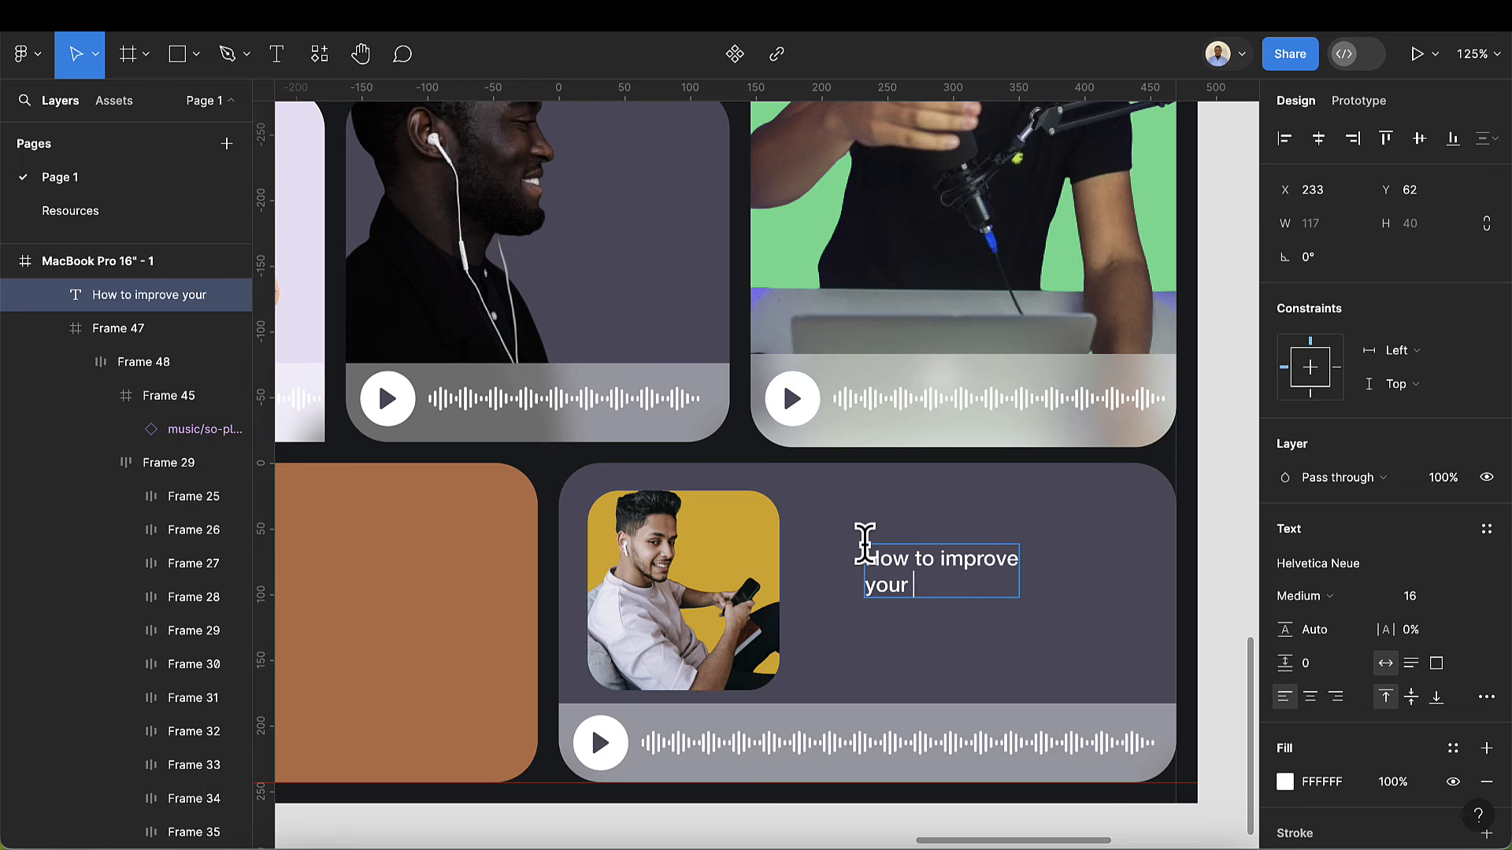
text(design skills)
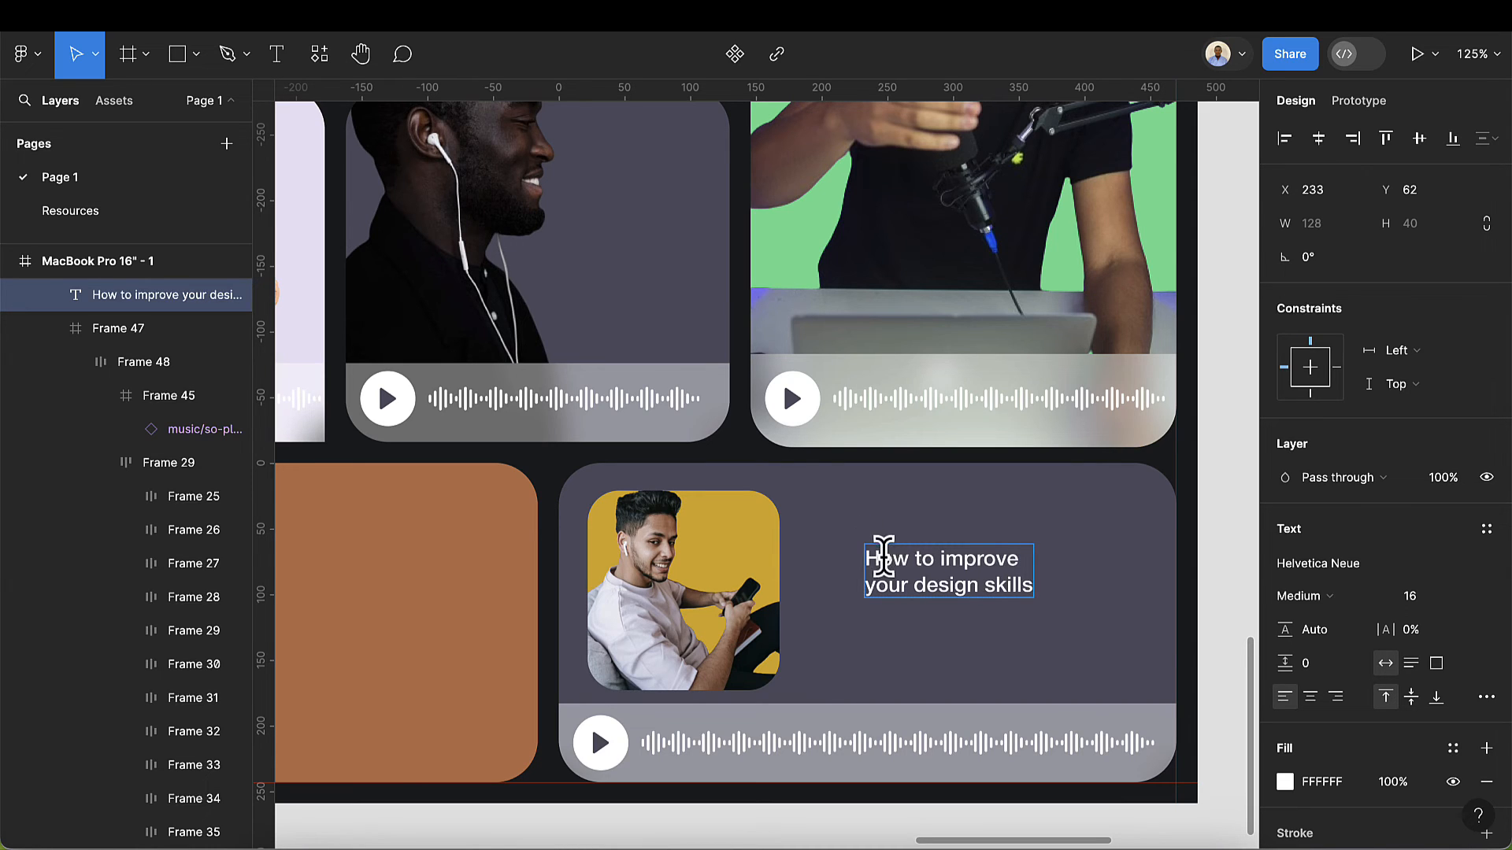
key(Escape)
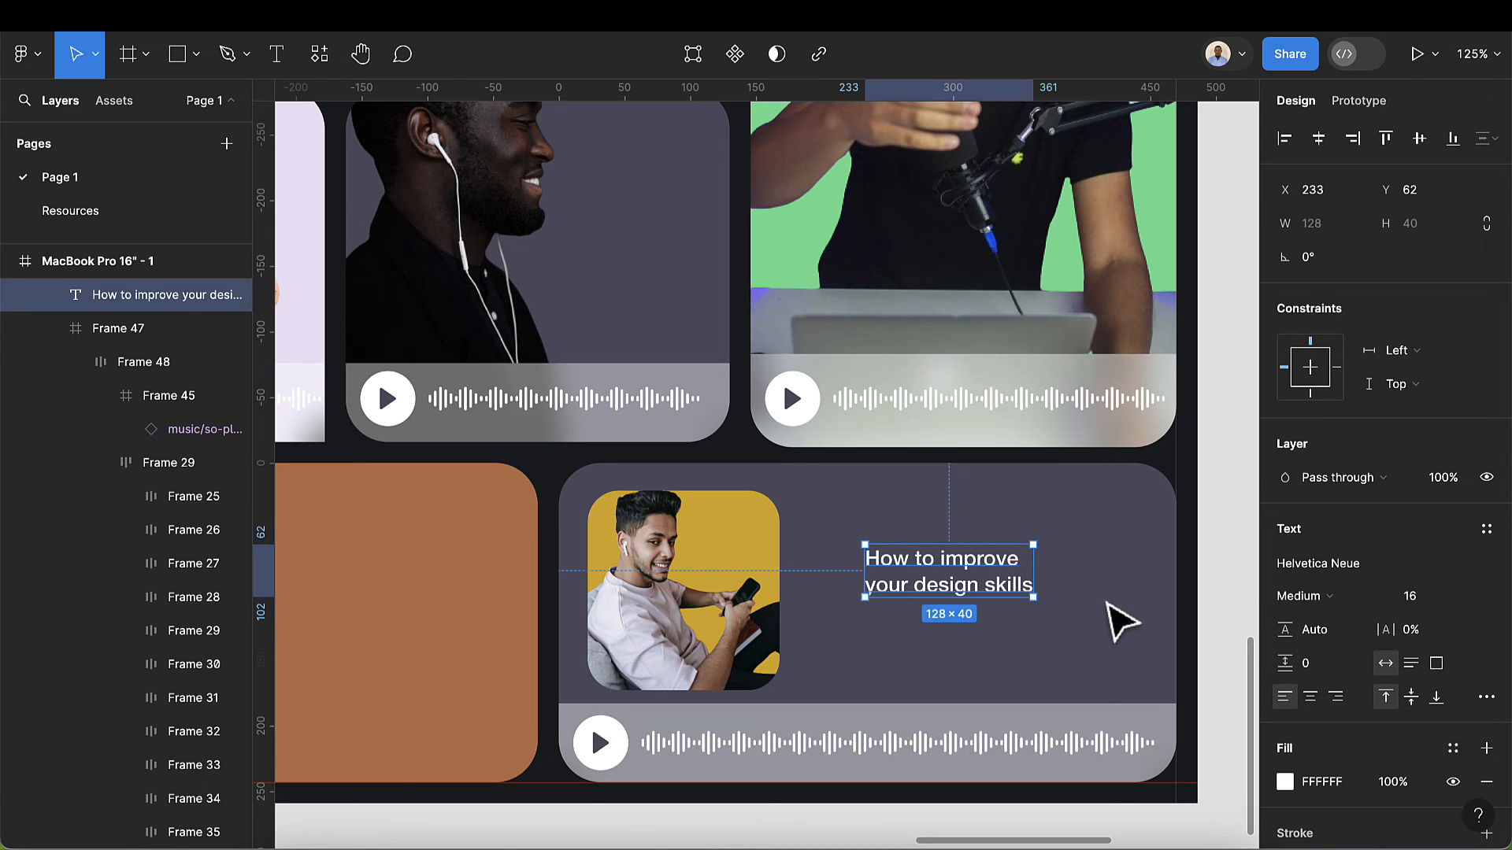
- Set the title to 32 px and move it up and left beside the portrait
click(1439, 597)
text(4)
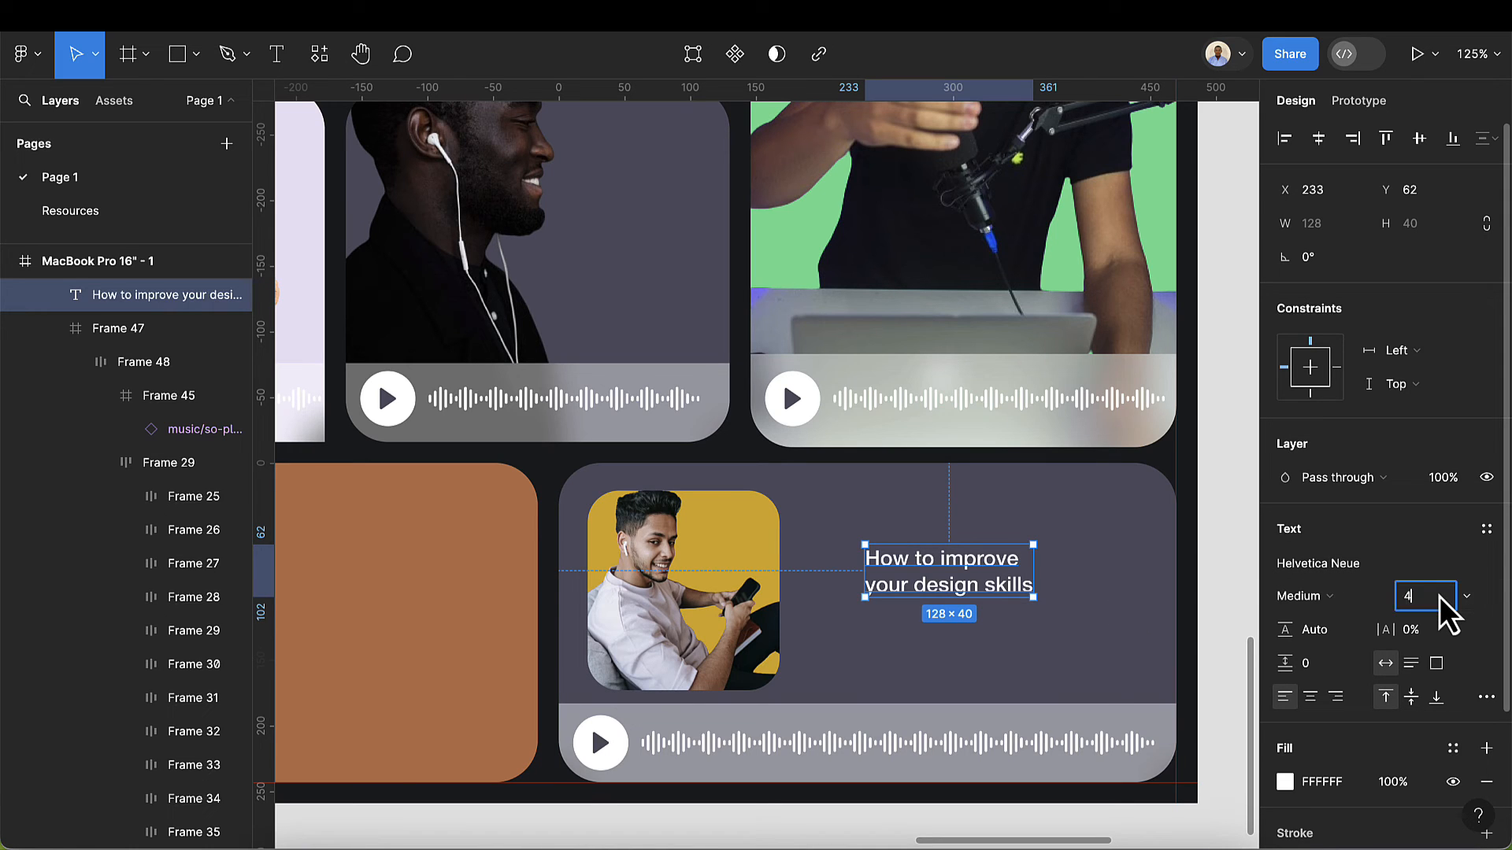
text(3)
key(Return)
click(1439, 598)
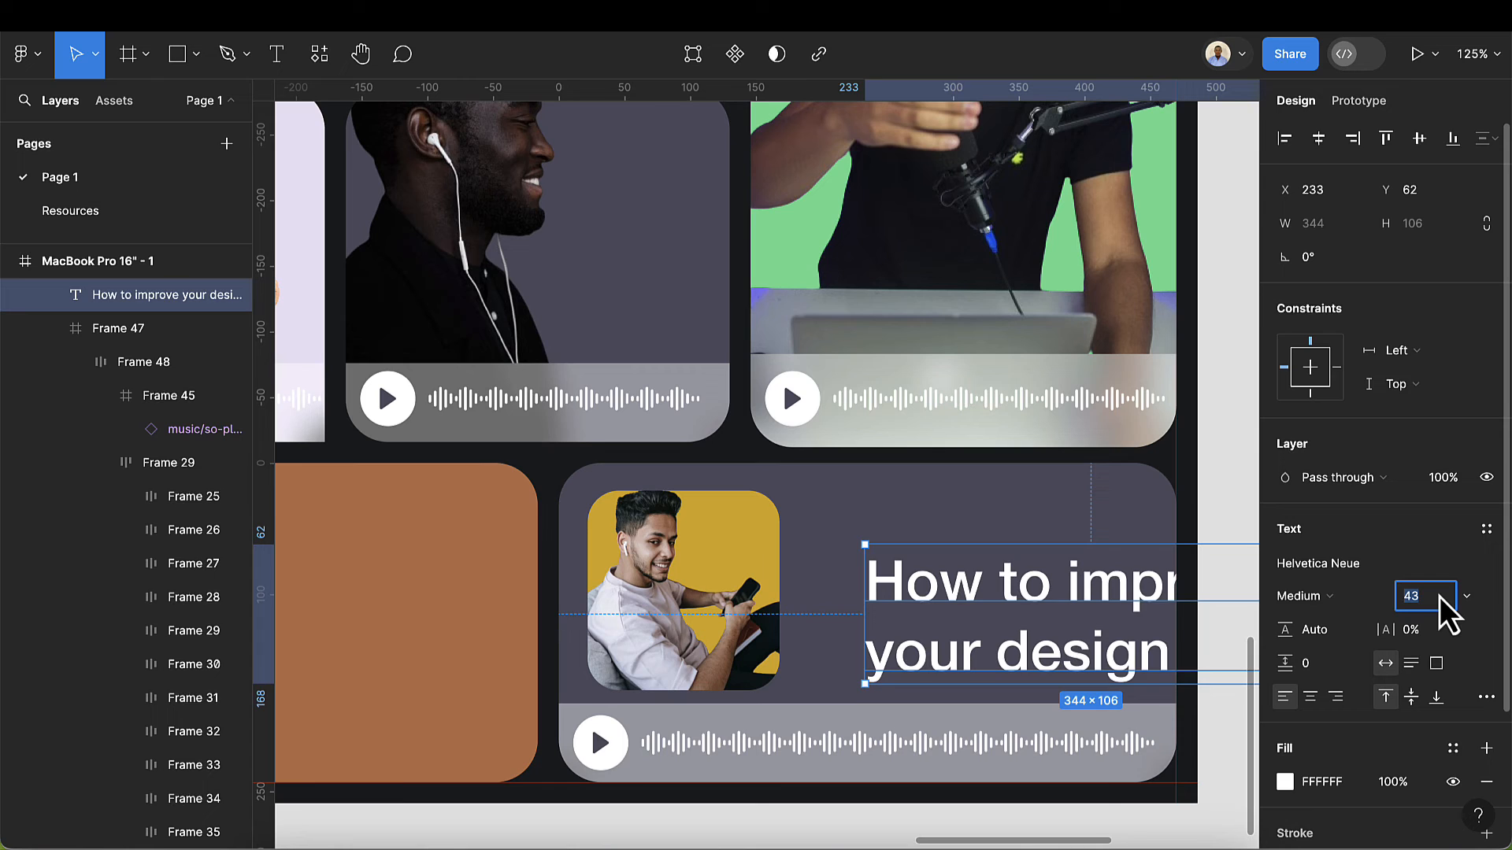
text(32)
key(Return)
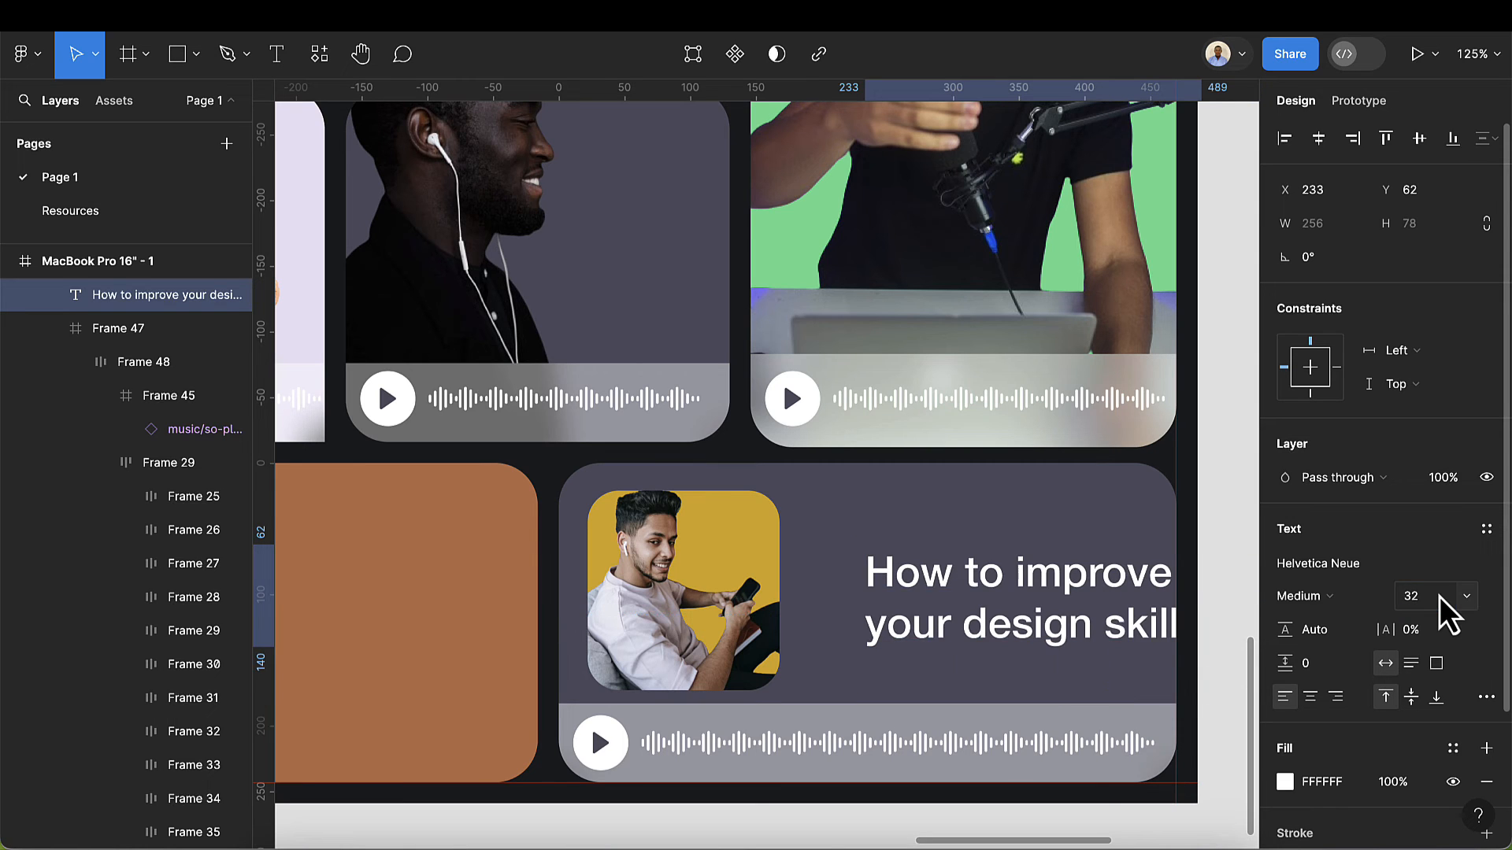
drag(1110, 603, 1002, 611)
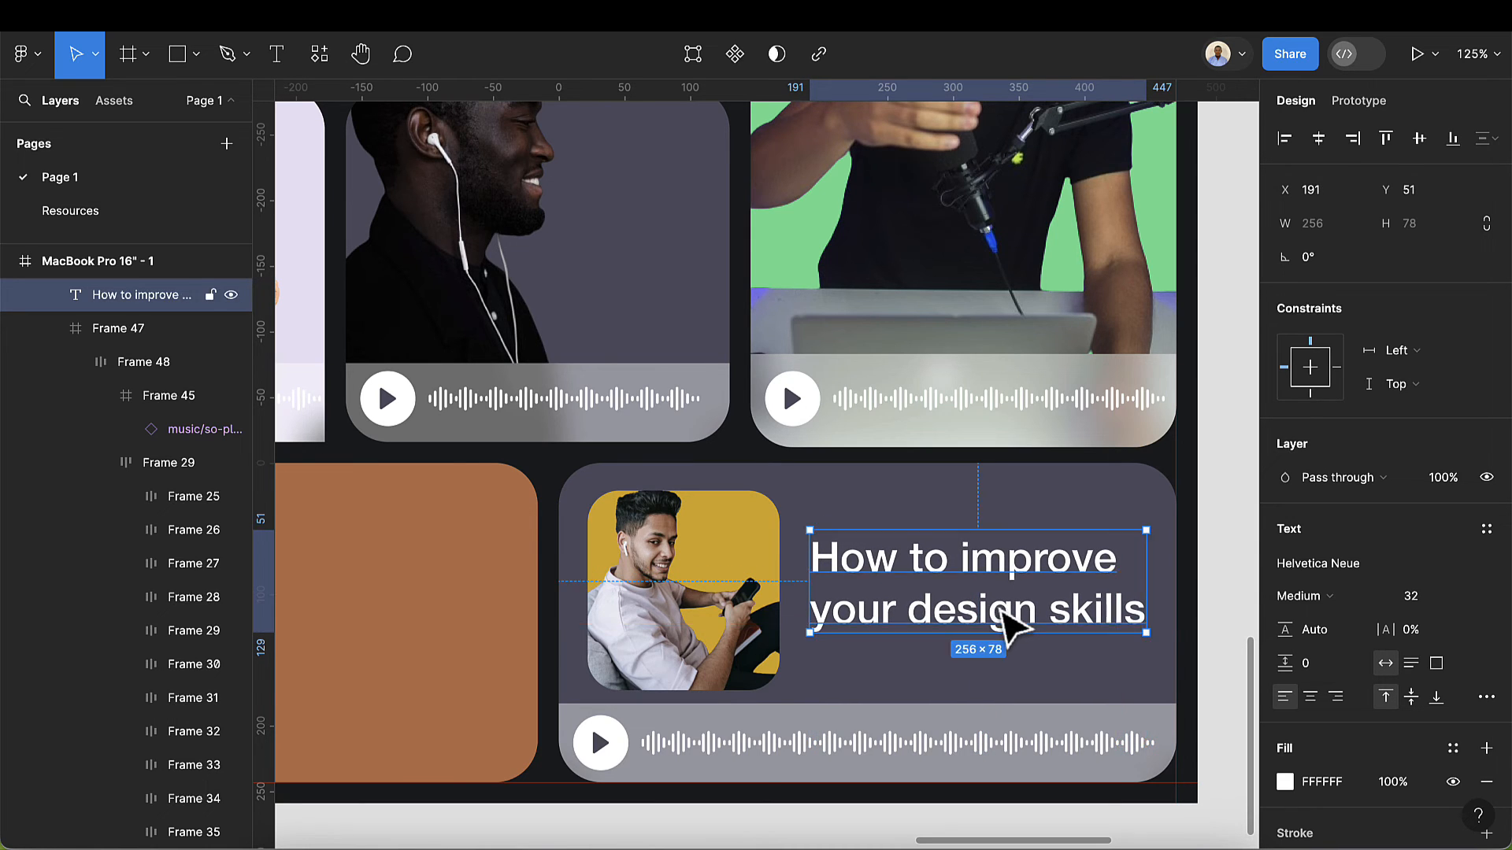
scroll(1002, 611, down, 2)
scroll(1002, 613, down, 1)
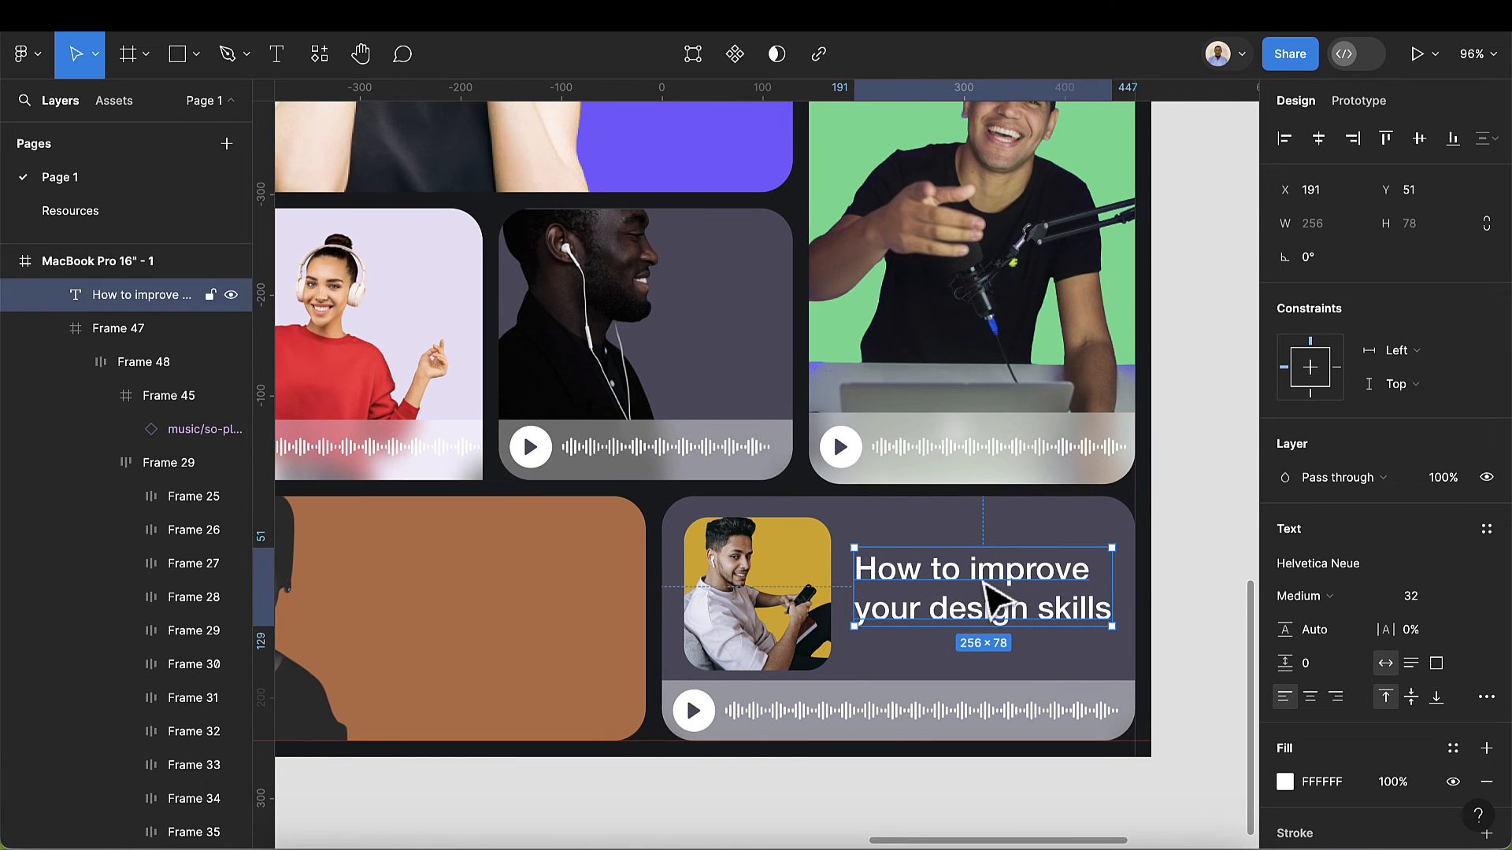
- Add a 'Figma update' title at size 22 on the earphones portrait card
click(280, 52)
scroll(617, 236, up, 5)
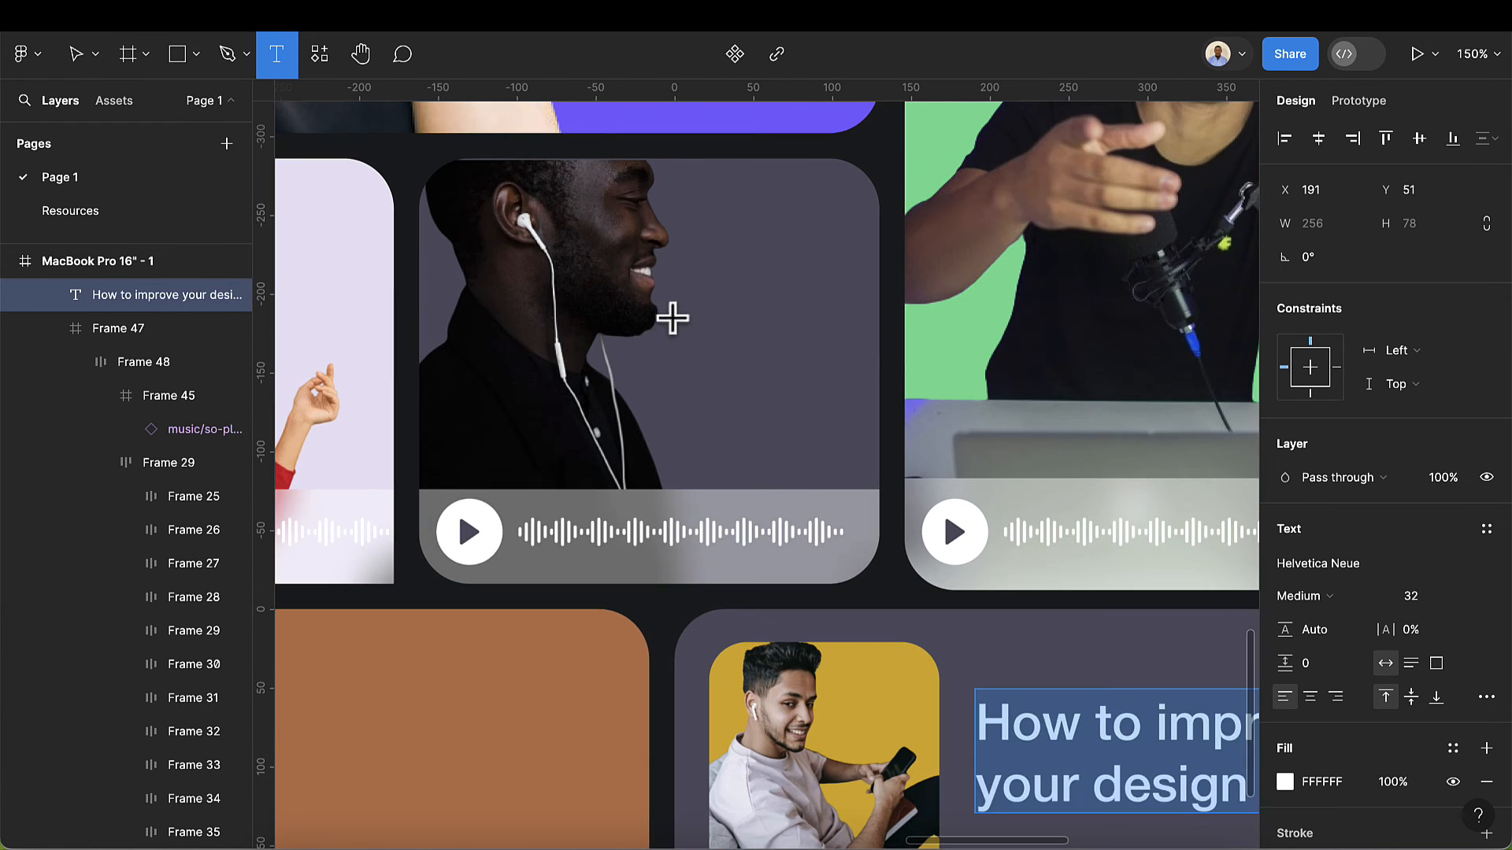
click(700, 315)
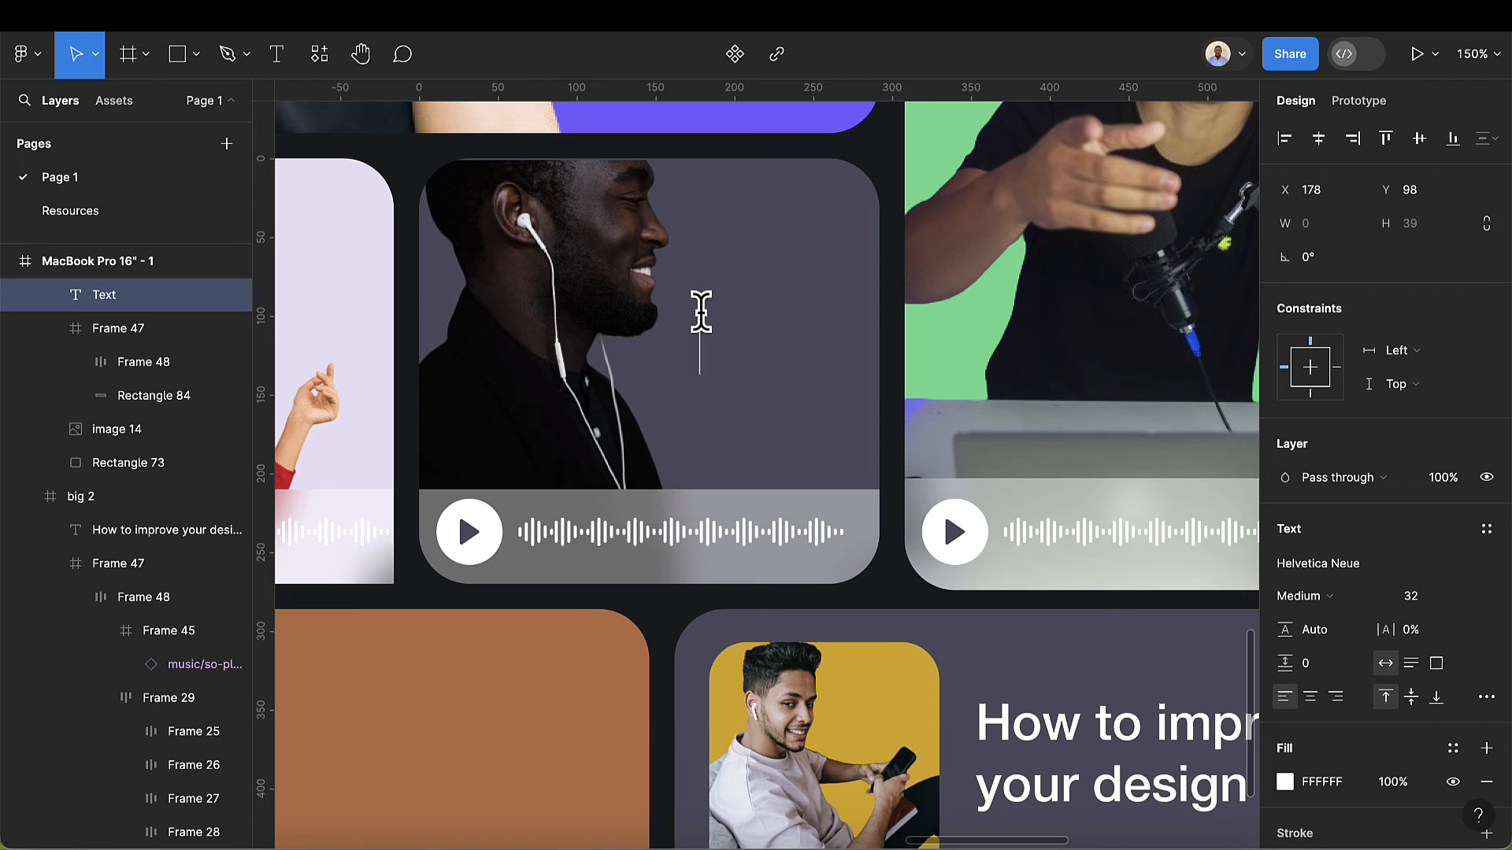
text(Figma upd)
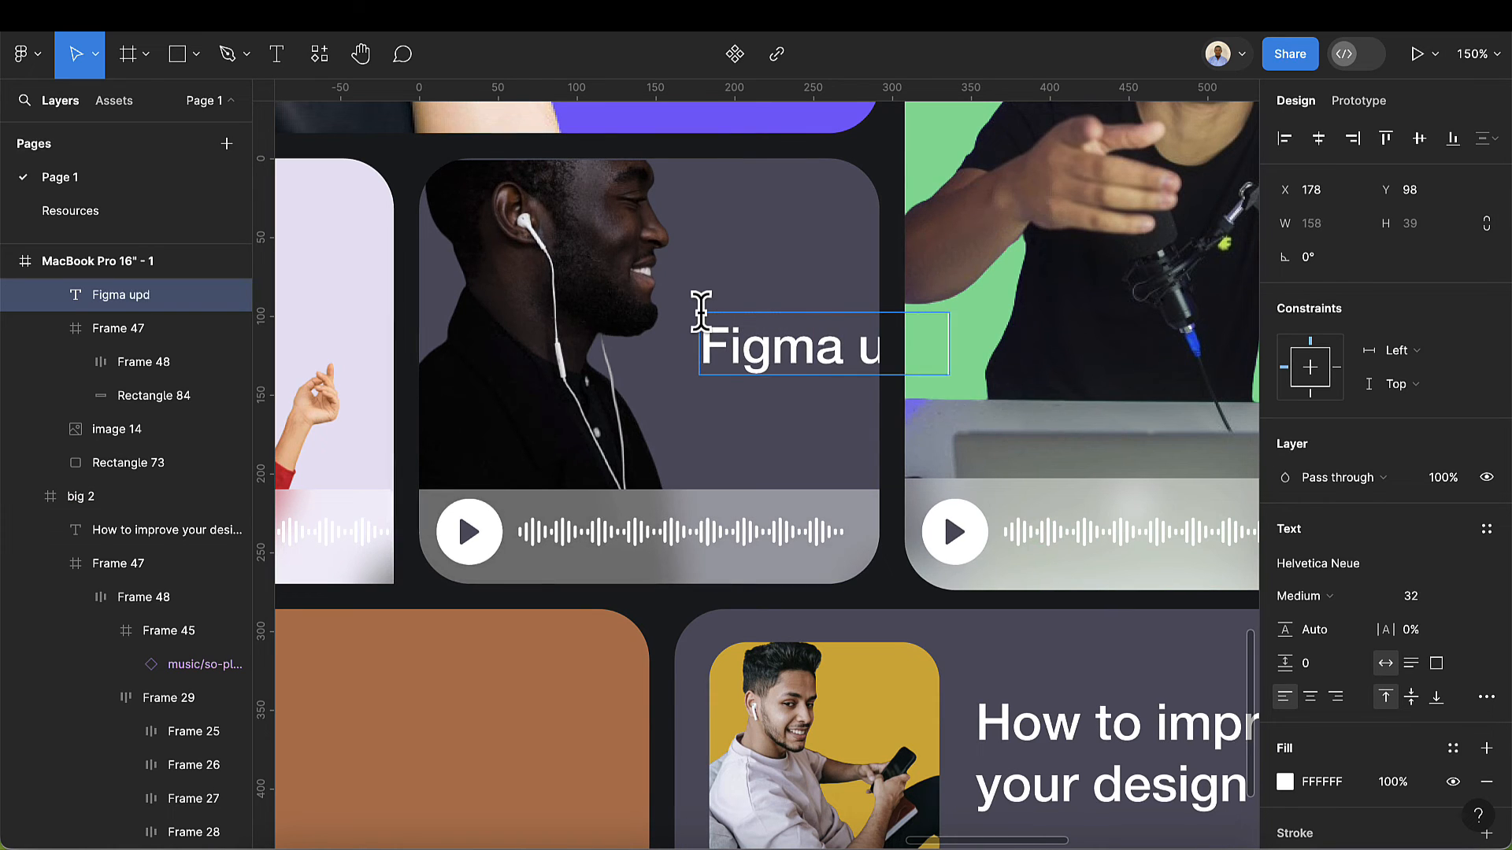
text(ate)
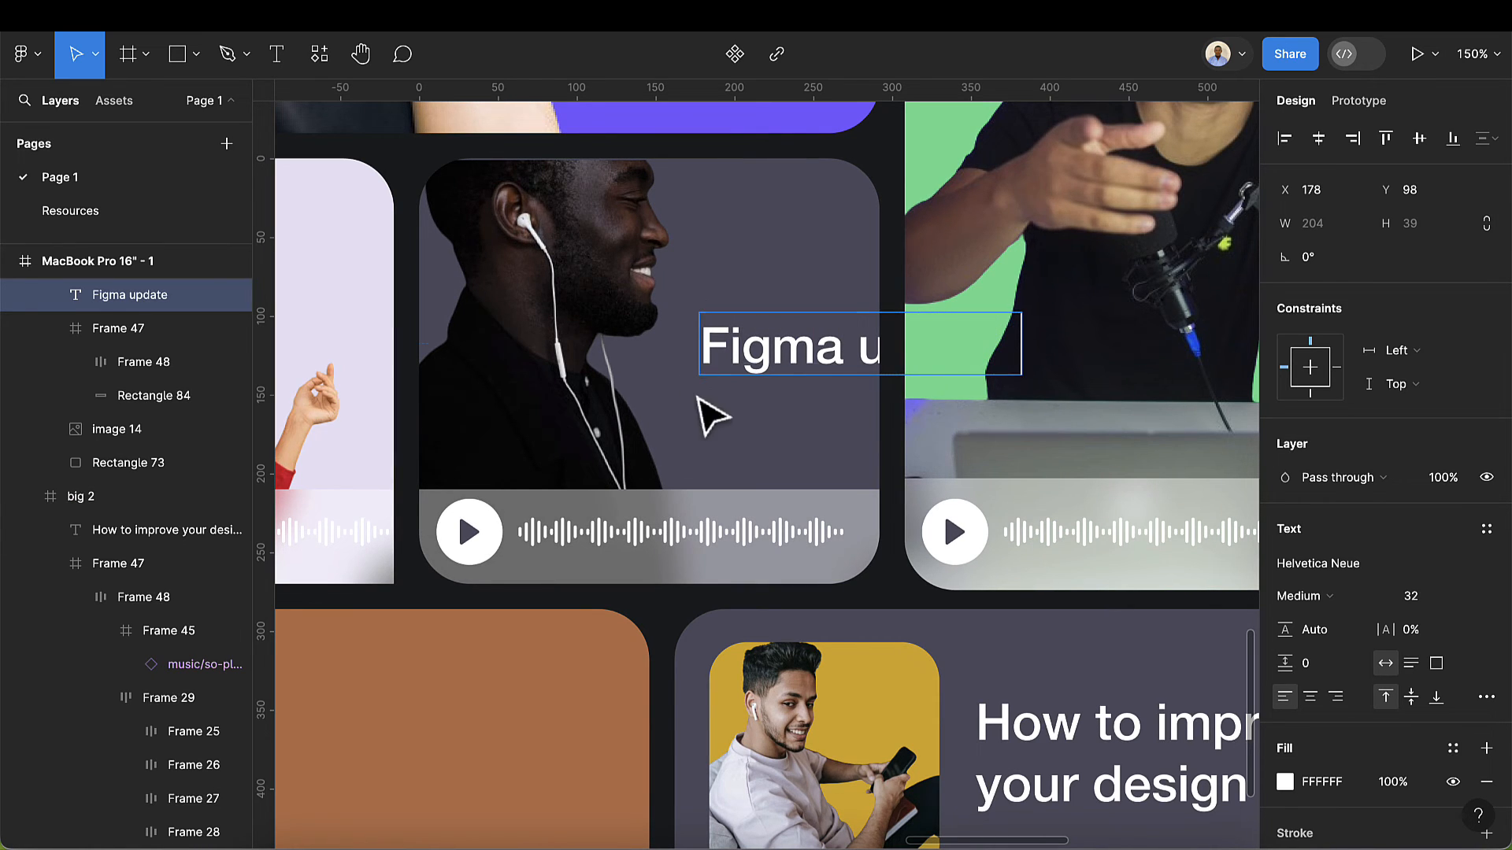
key(Escape)
drag(797, 355, 666, 347)
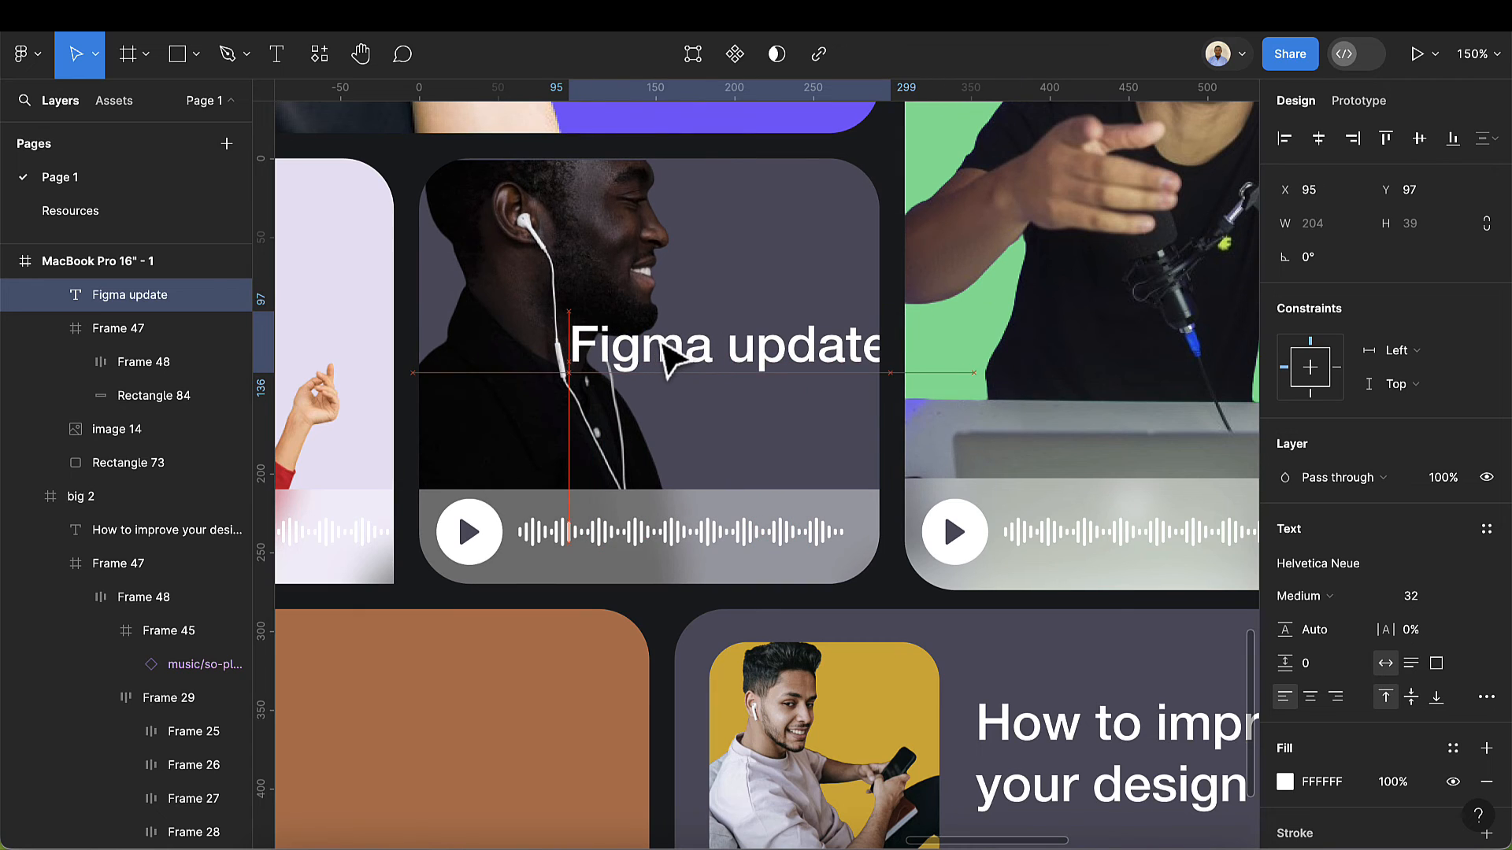
click(1425, 605)
text(22)
key(Return)
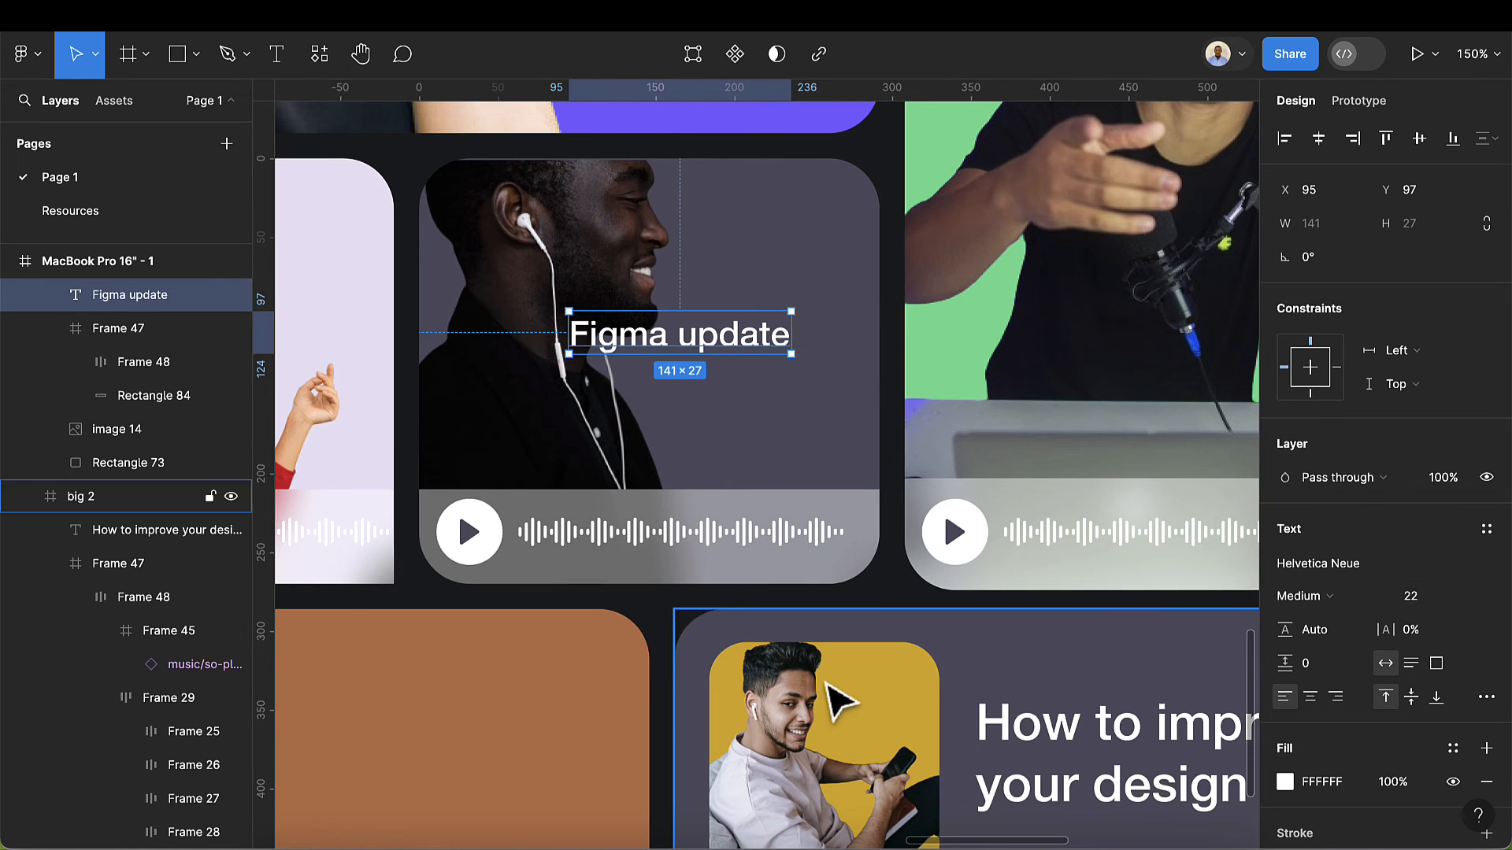
drag(683, 351, 745, 354)
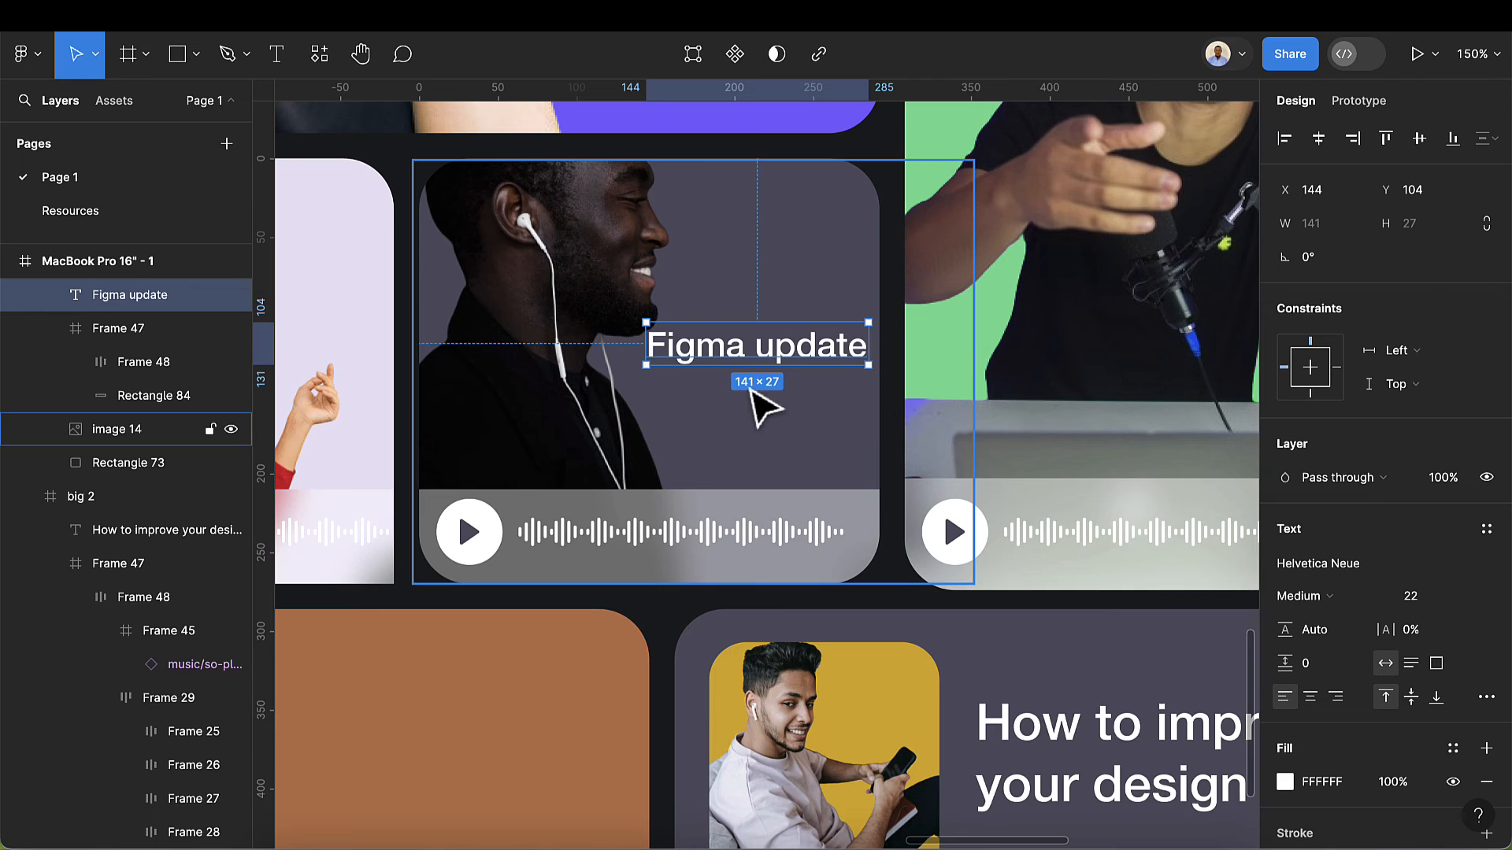
- Add the host's name under the title in Regular weight, size 18
scroll(759, 405, up, 3)
click(276, 53)
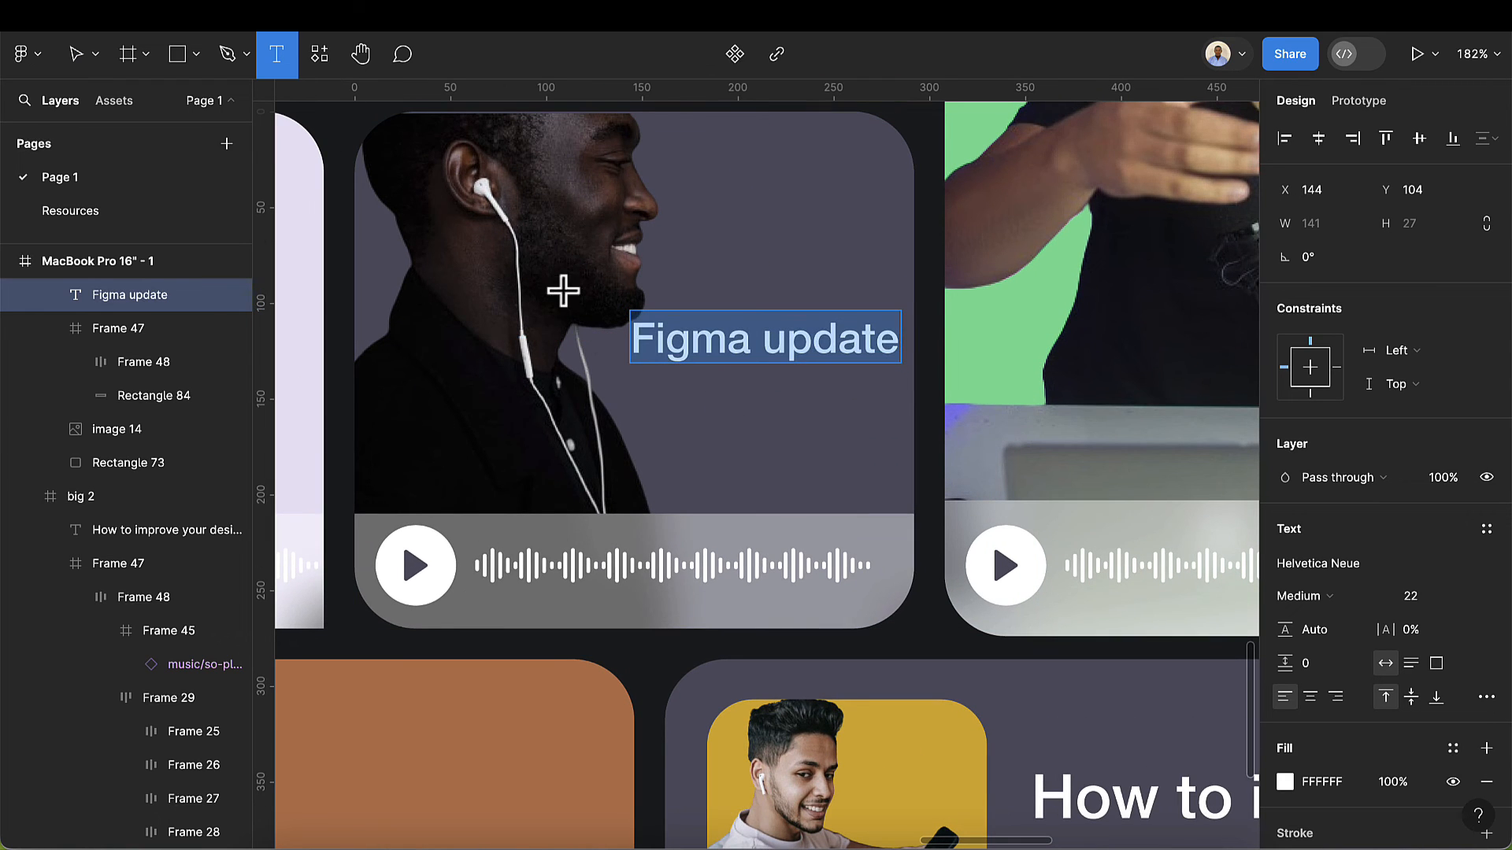
click(689, 420)
text(Davi)
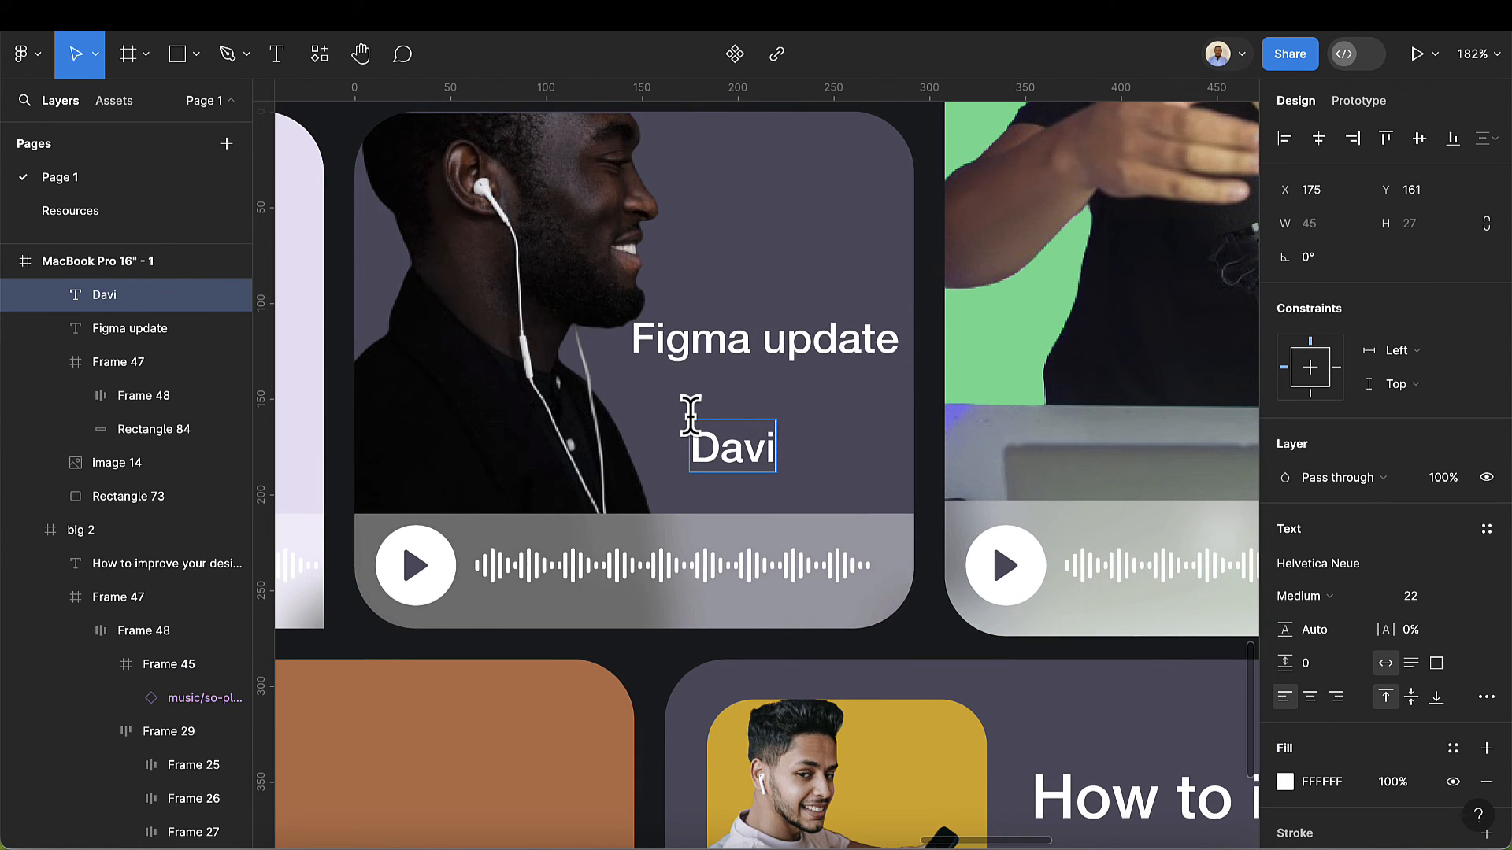
text(d Cole)
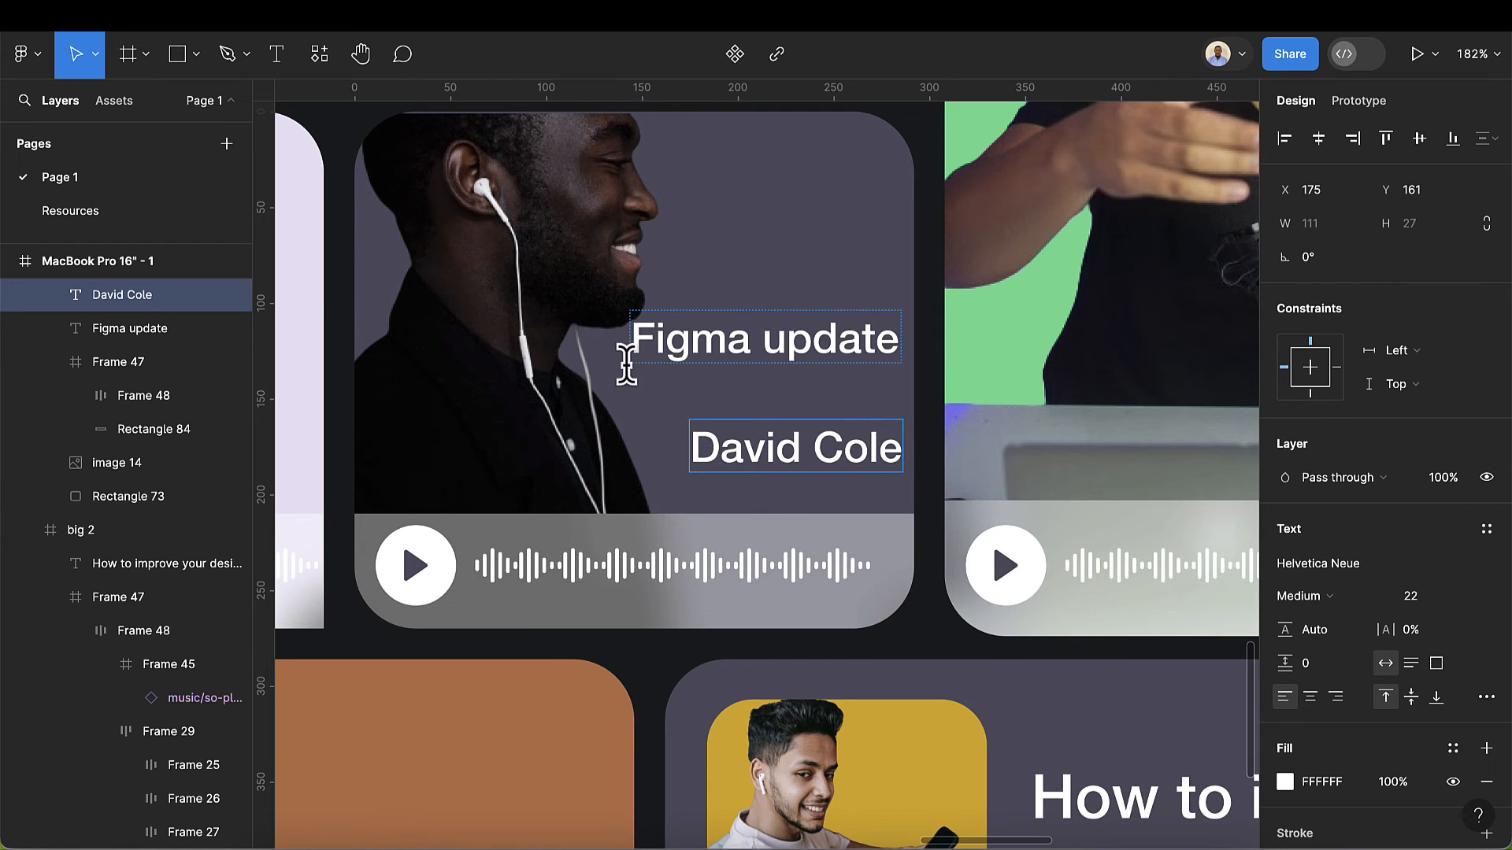
key(Escape)
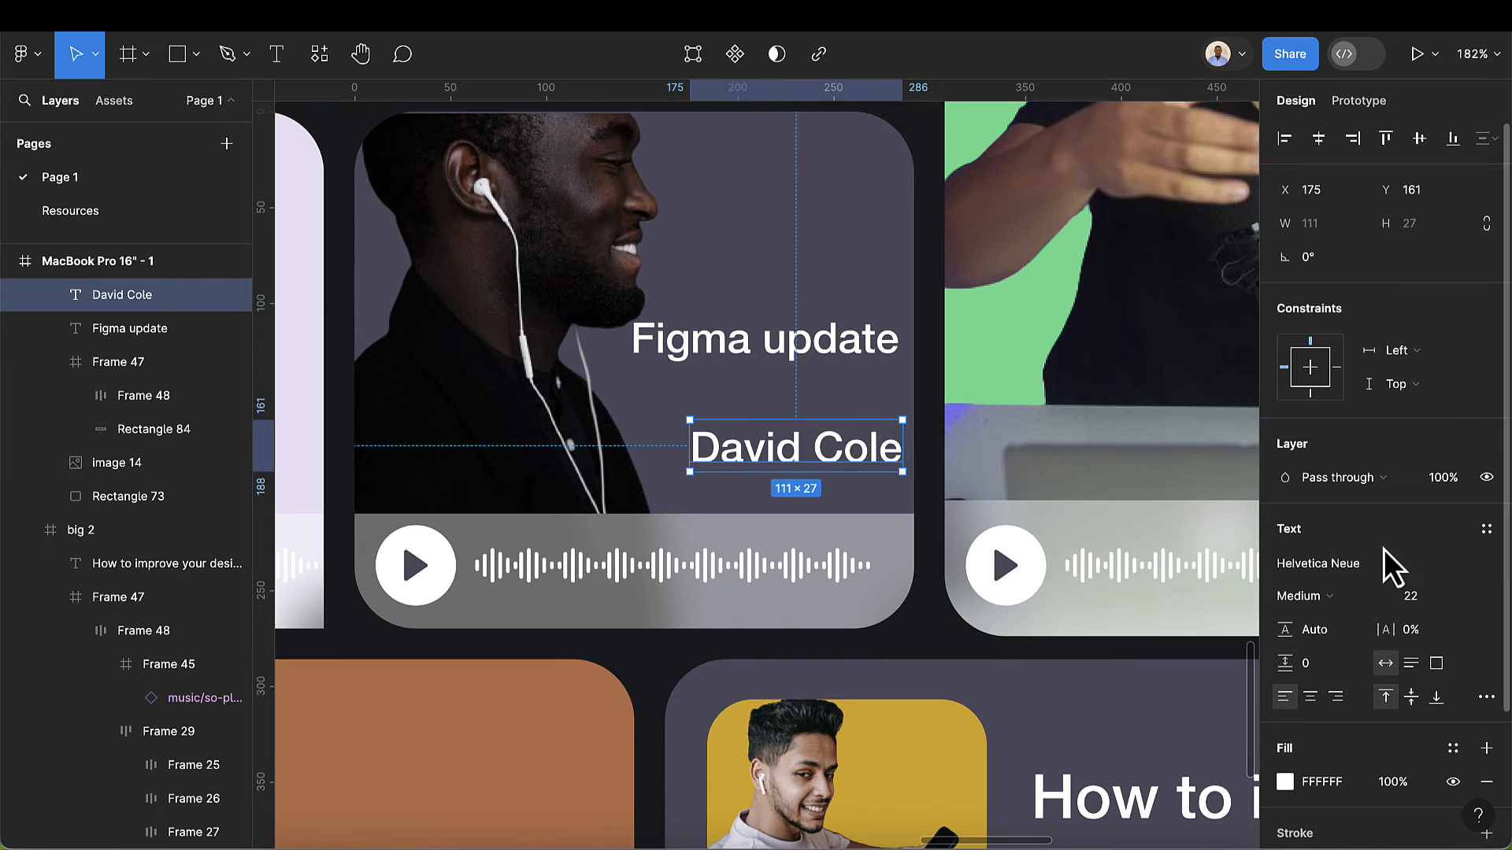
click(1427, 596)
text(18)
key(Return)
click(1313, 593)
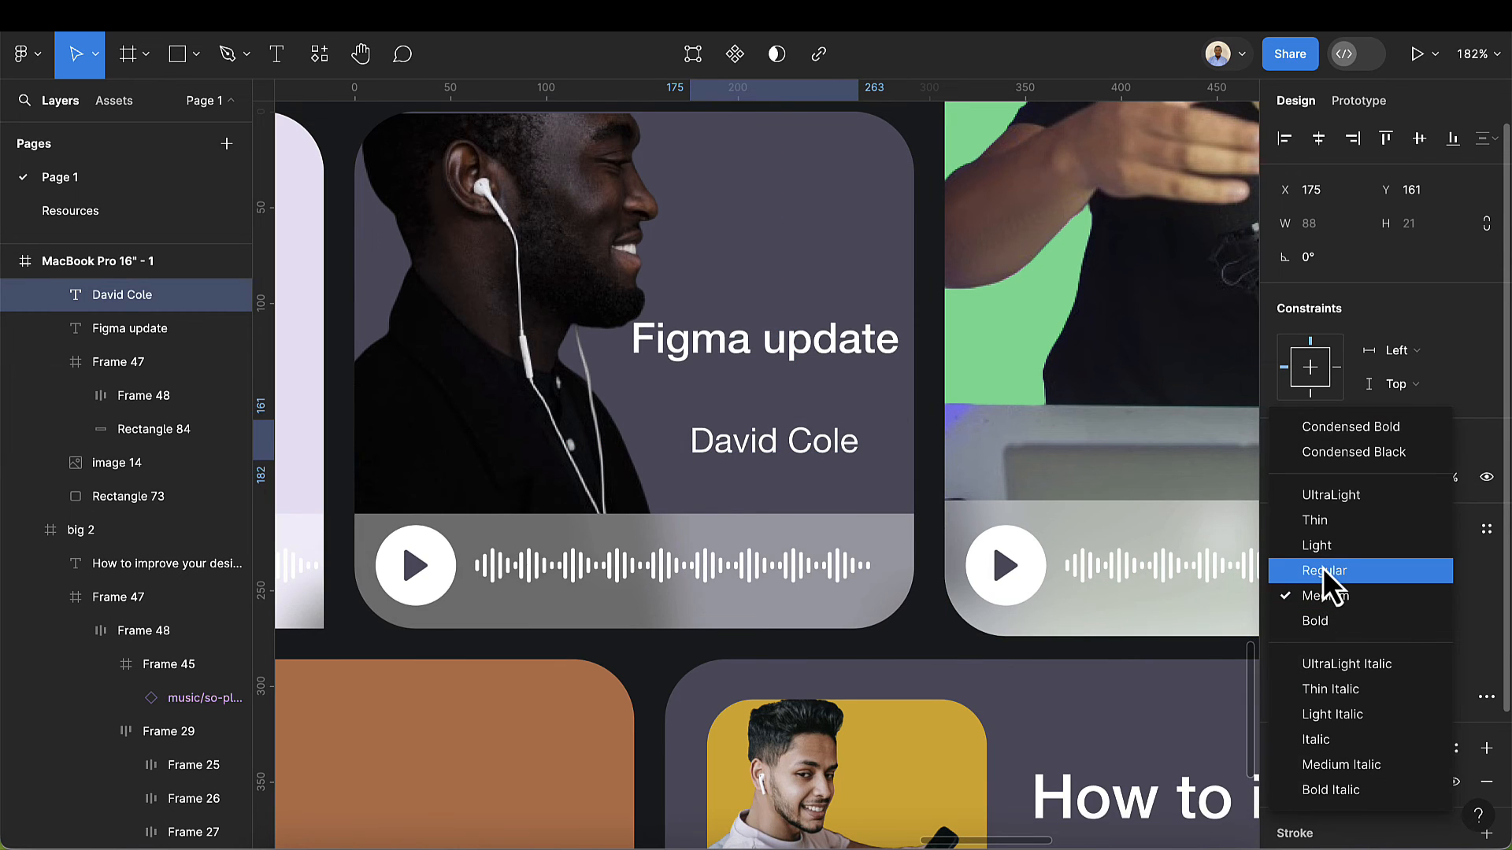
click(1324, 570)
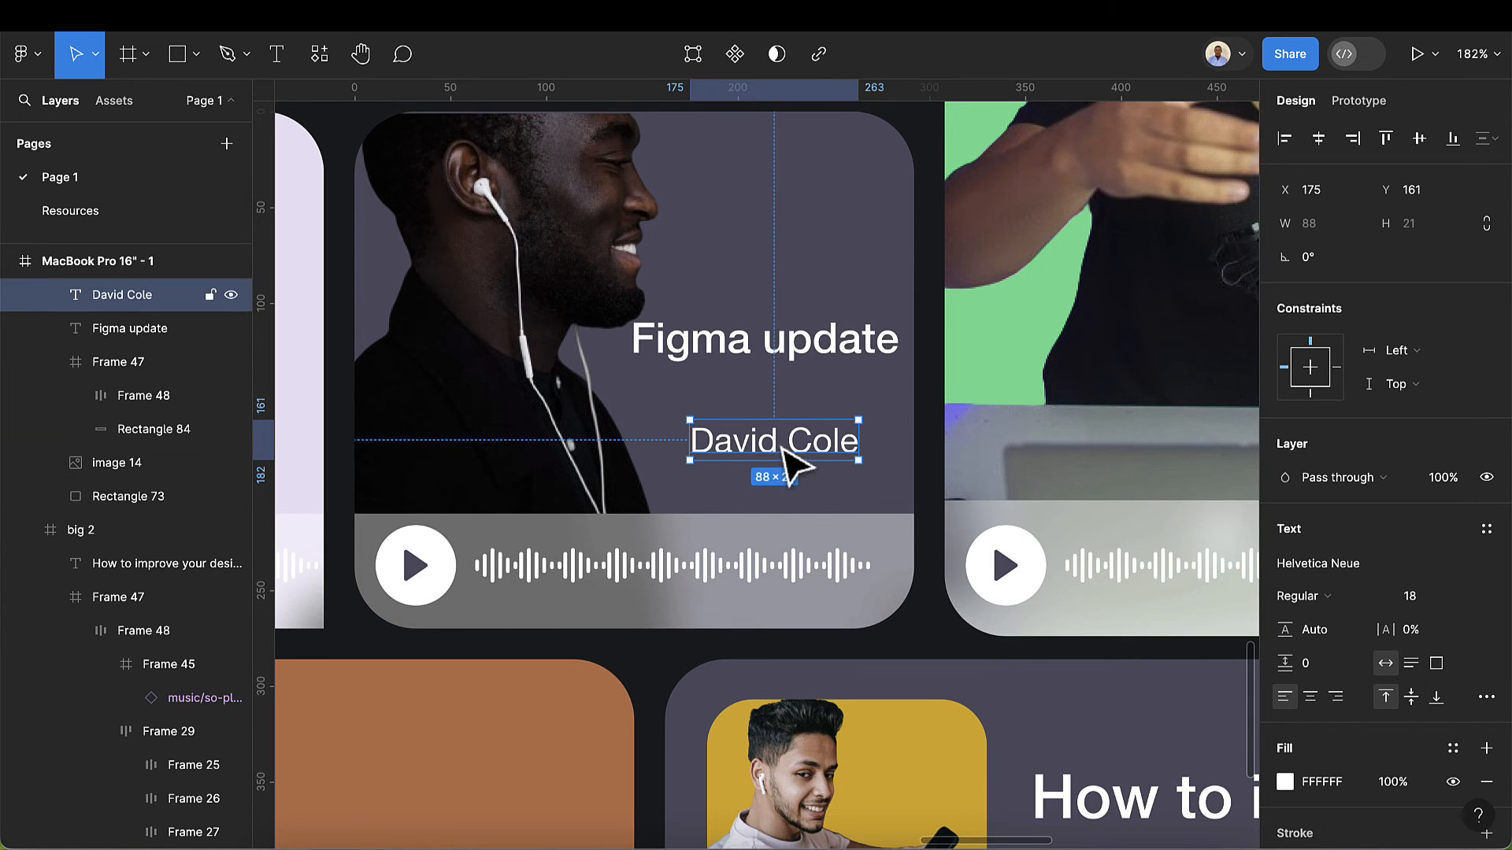
drag(783, 450, 776, 417)
scroll(776, 418, down, 5)
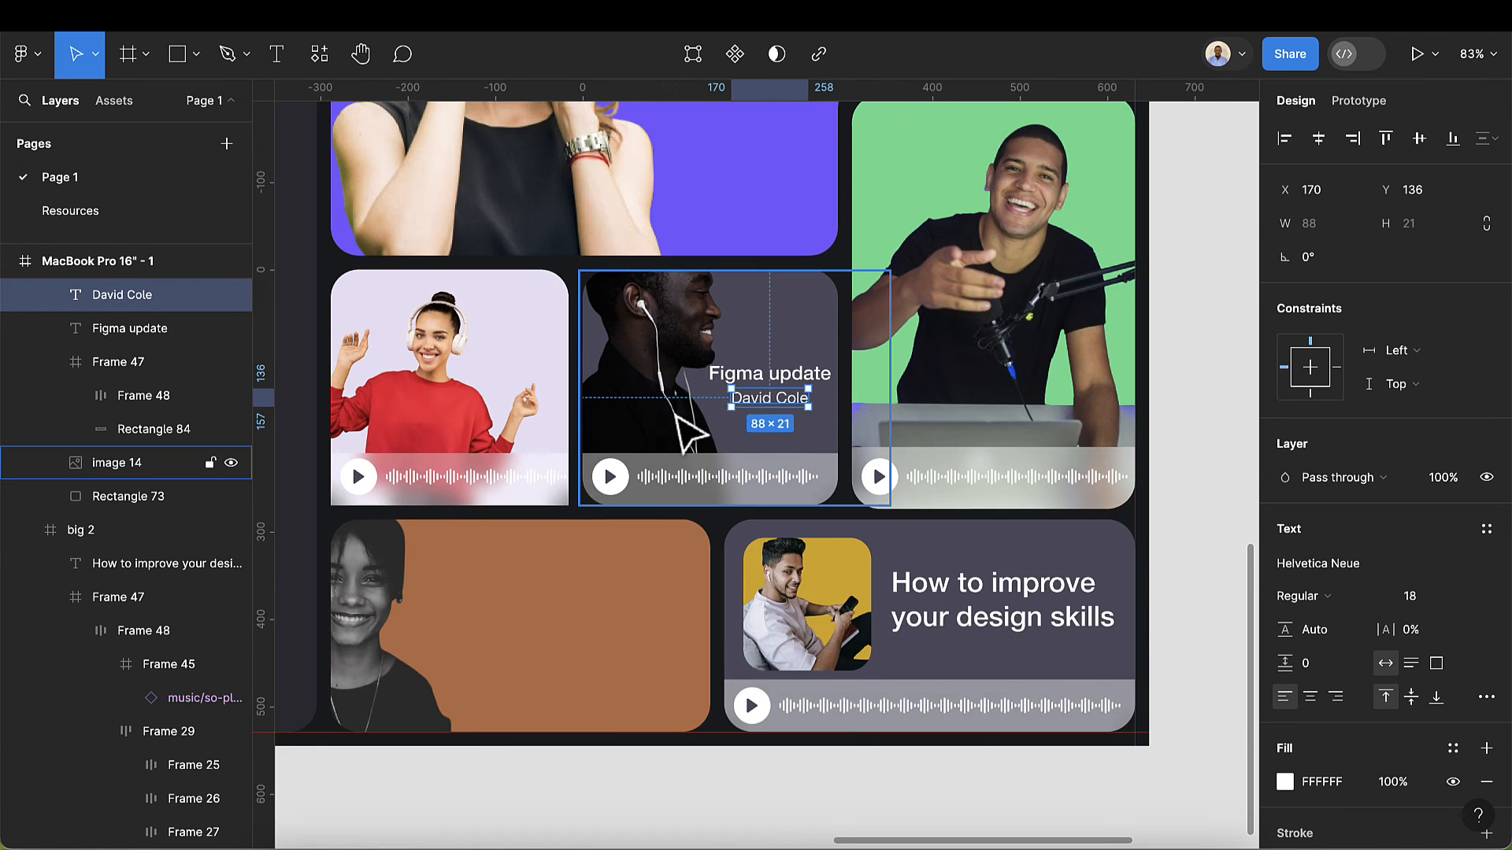
scroll(687, 432, left, 5)
click(277, 53)
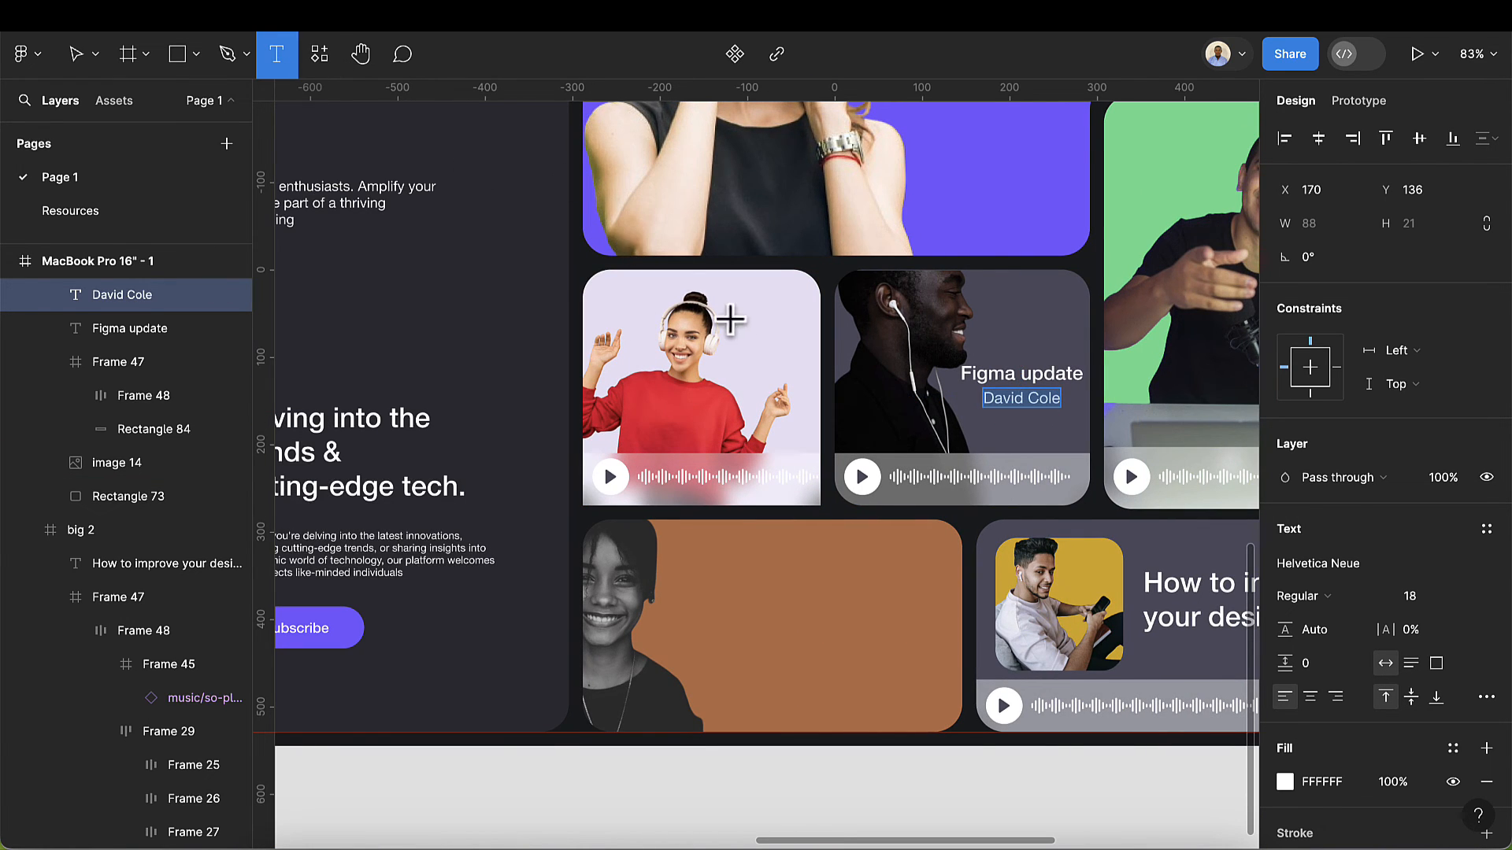
- Type 'Tech & Life style' on the headphones woman's card, size 22, placed top-right
scroll(730, 319, up, 5)
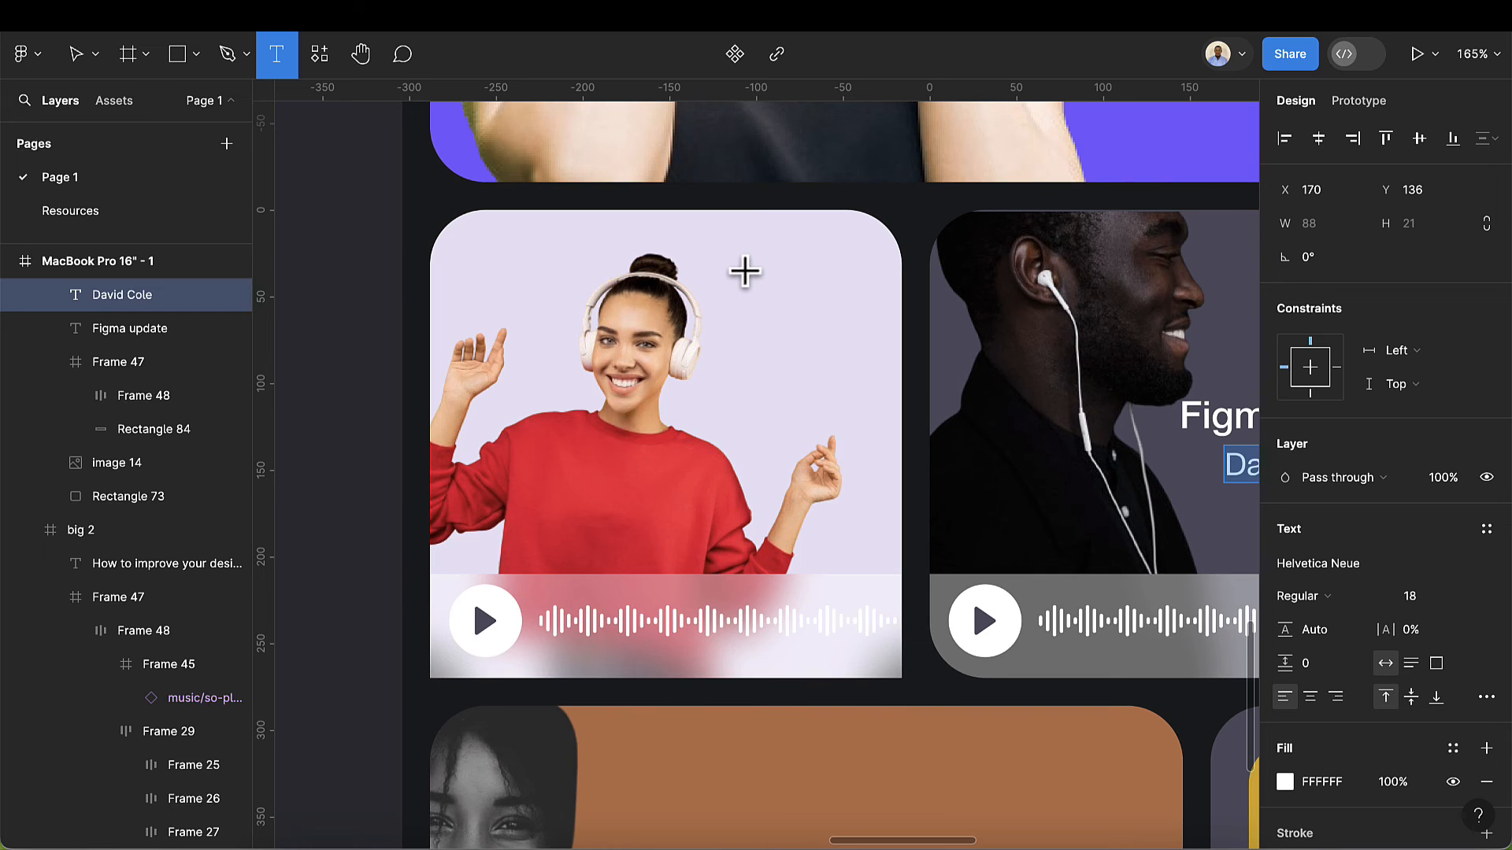
click(744, 272)
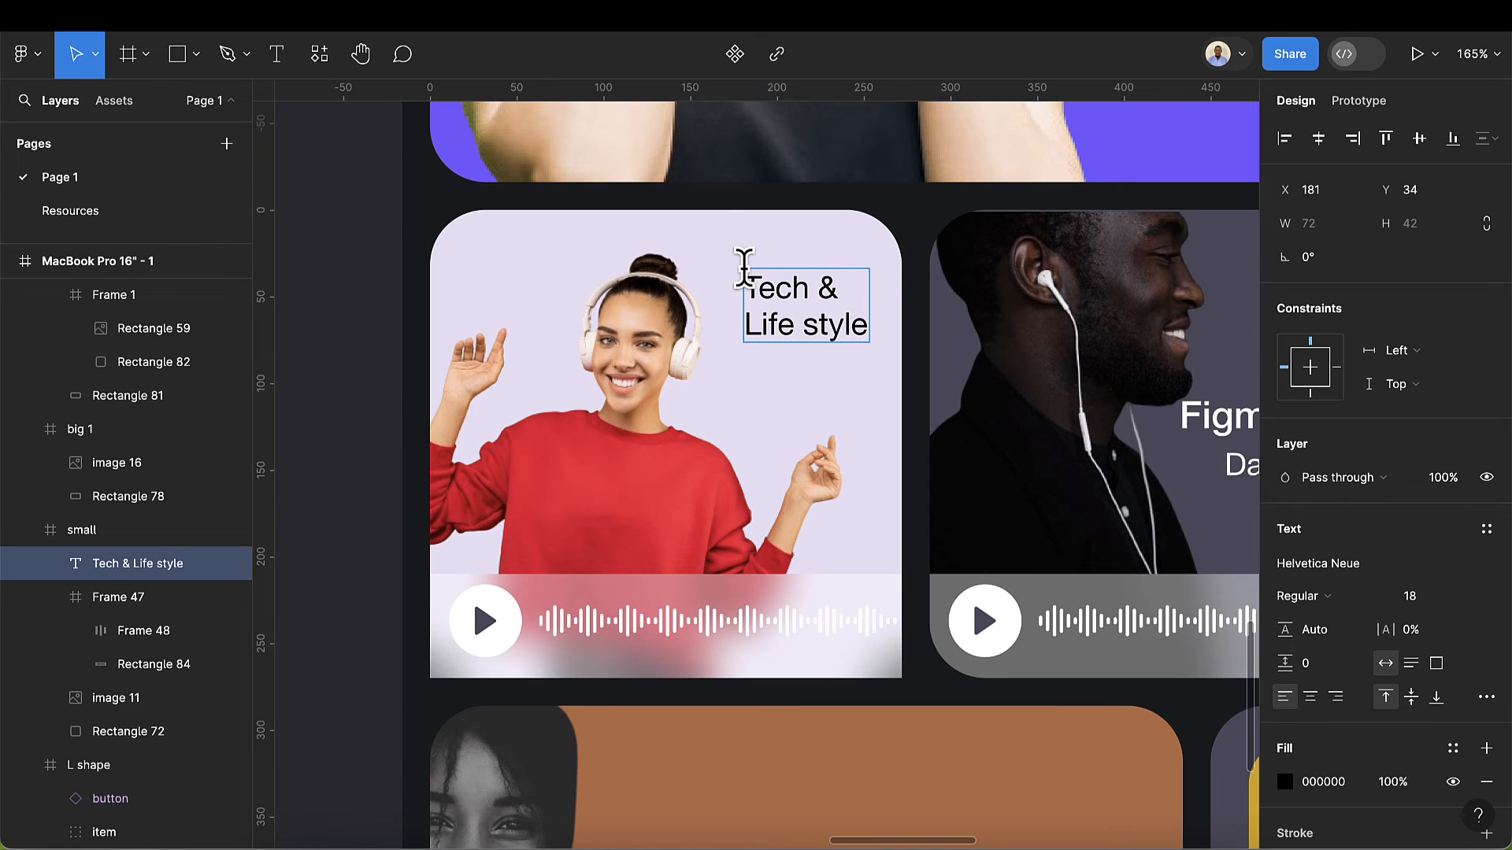
key(Escape)
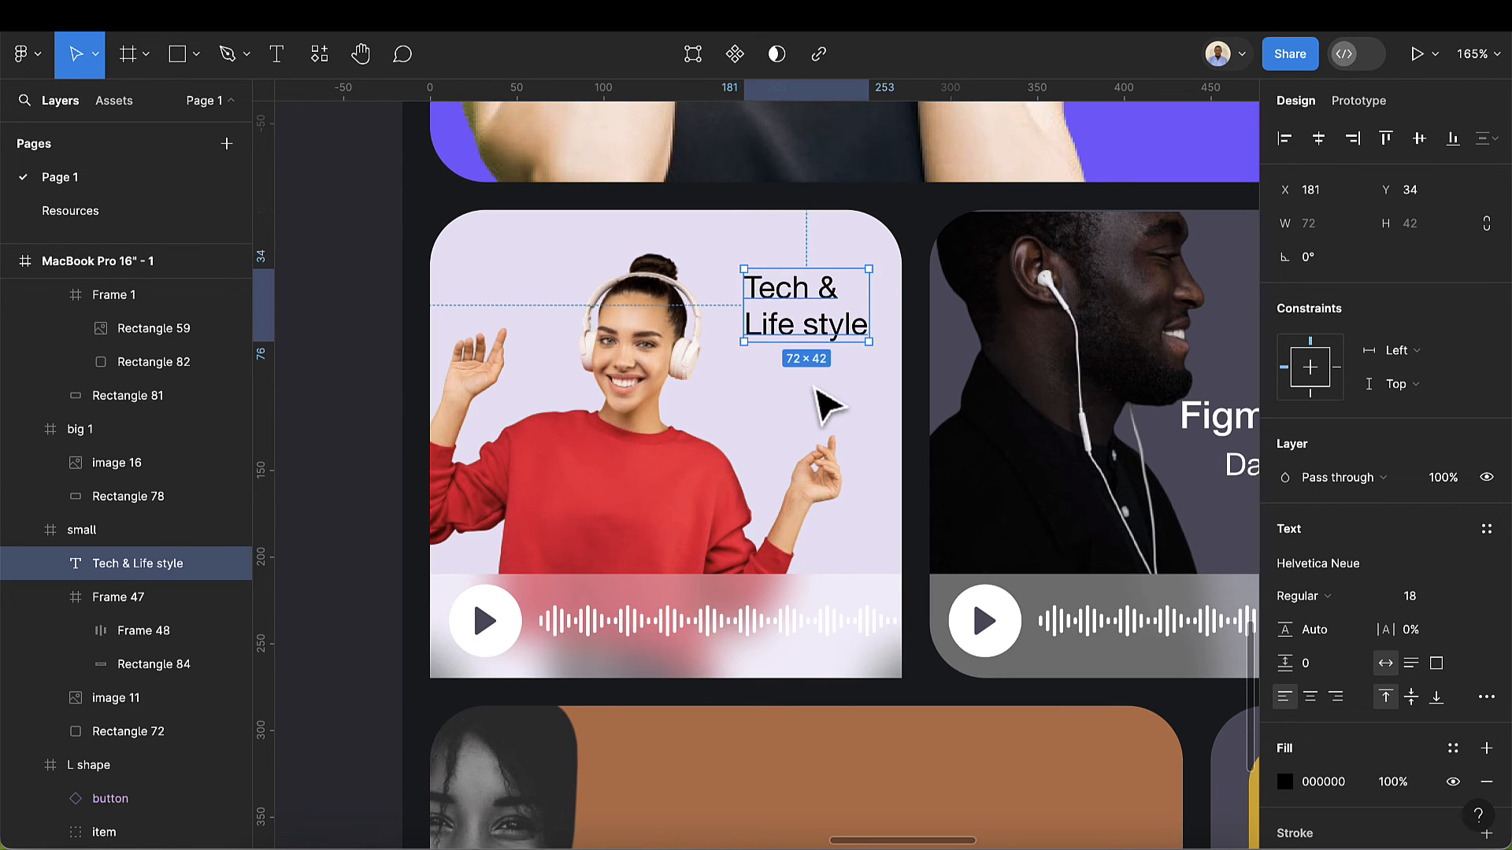
click(1427, 604)
text(2)
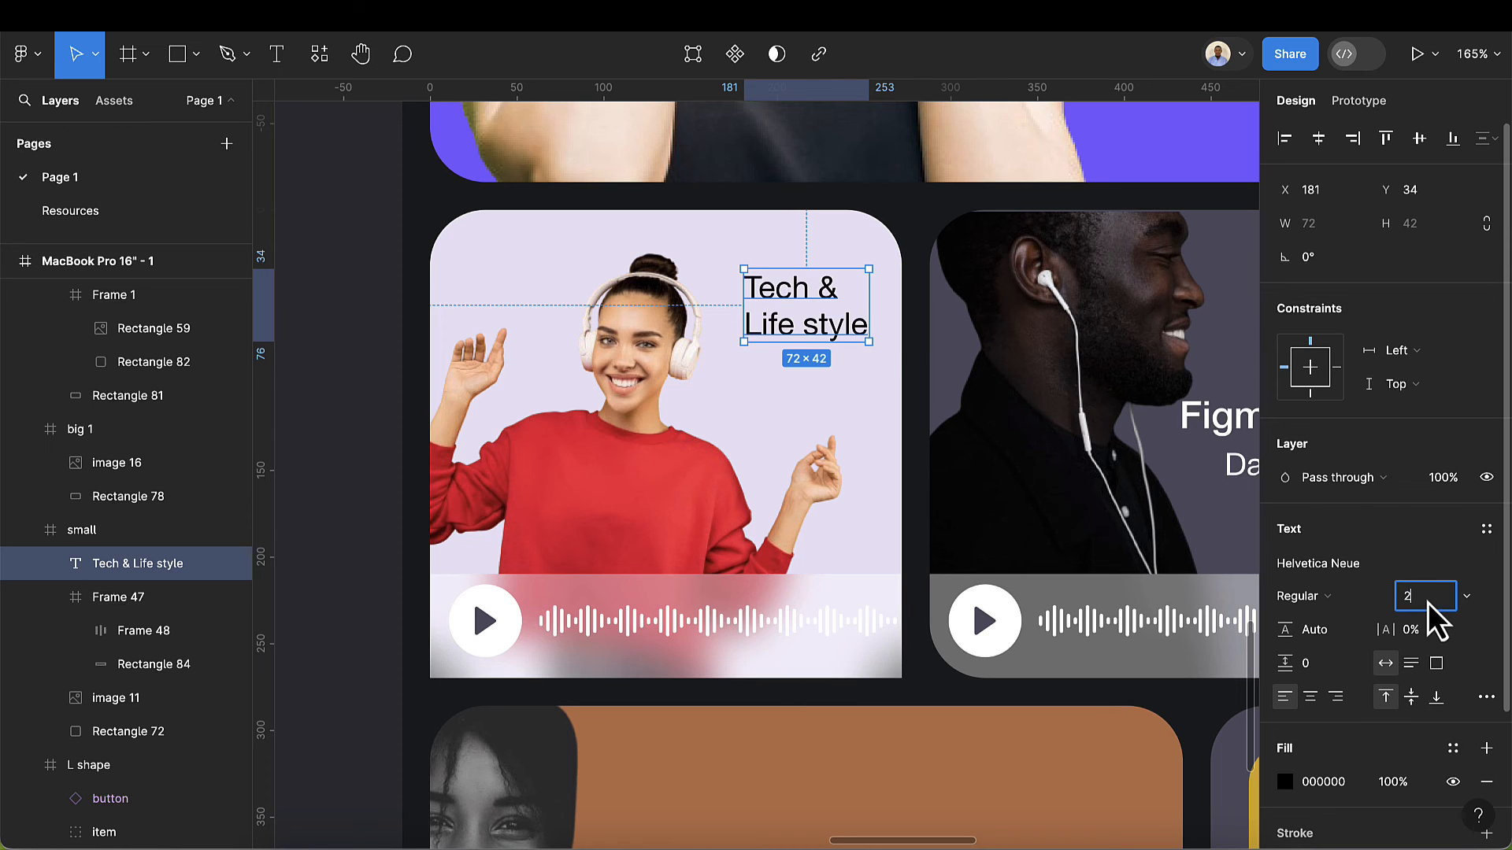
text(2)
key(Return)
drag(849, 361, 837, 338)
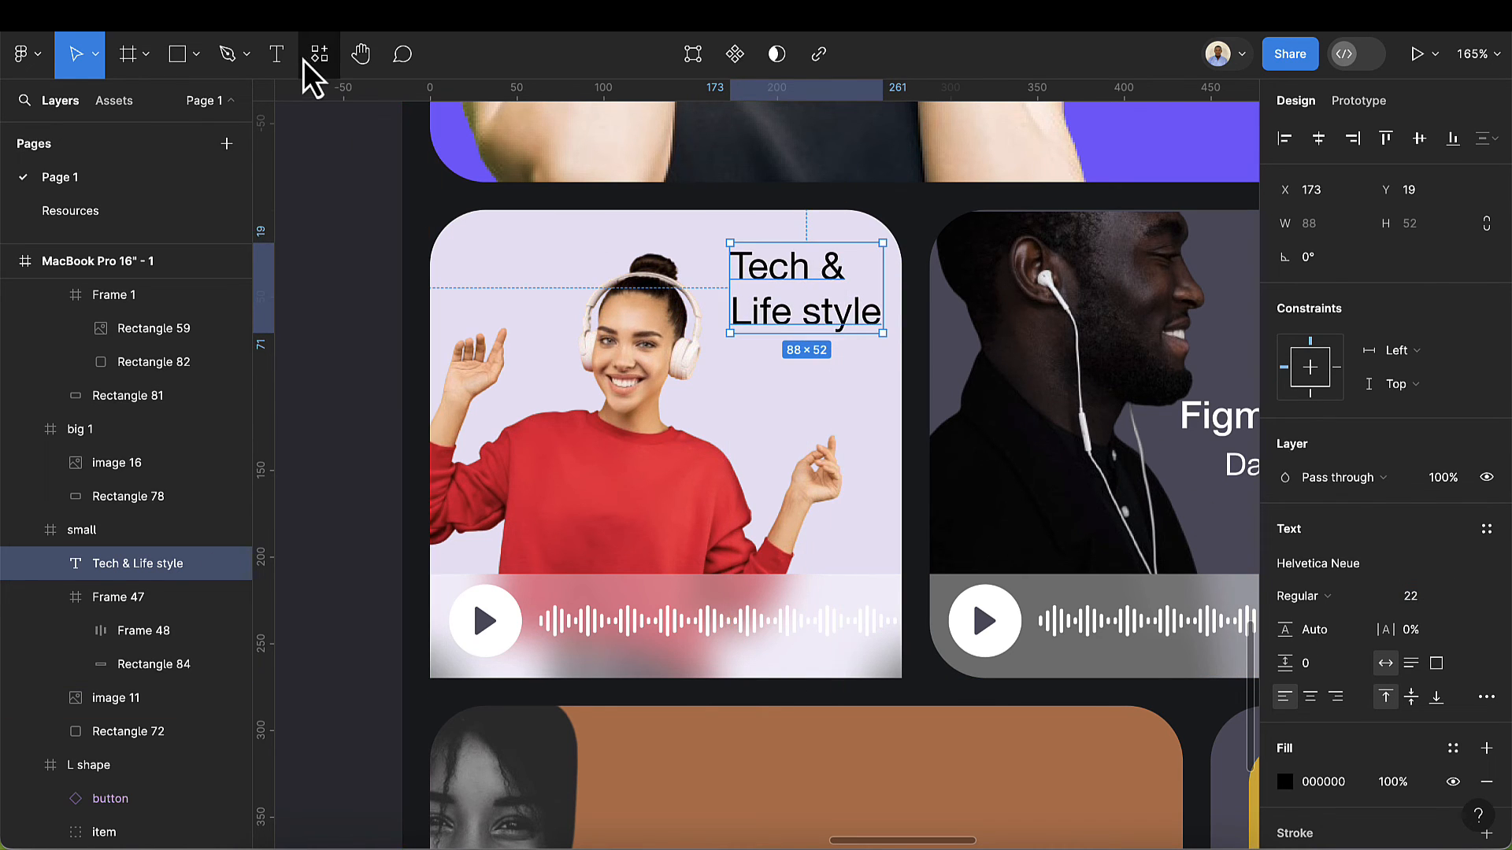
key(Return)
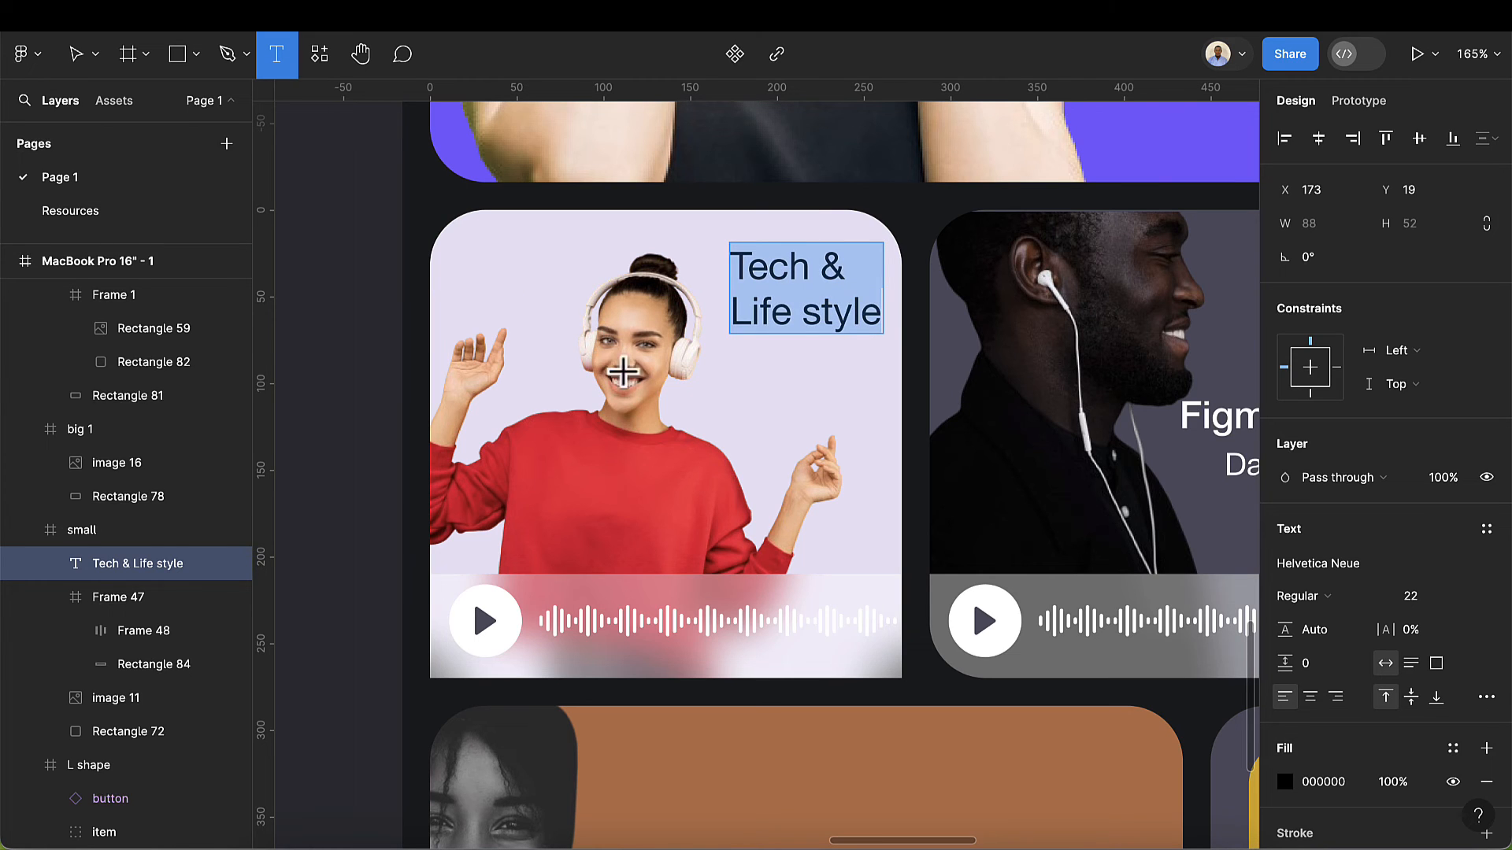
- Add the host's name at size 18 beneath the Tech & Life style title
click(750, 367)
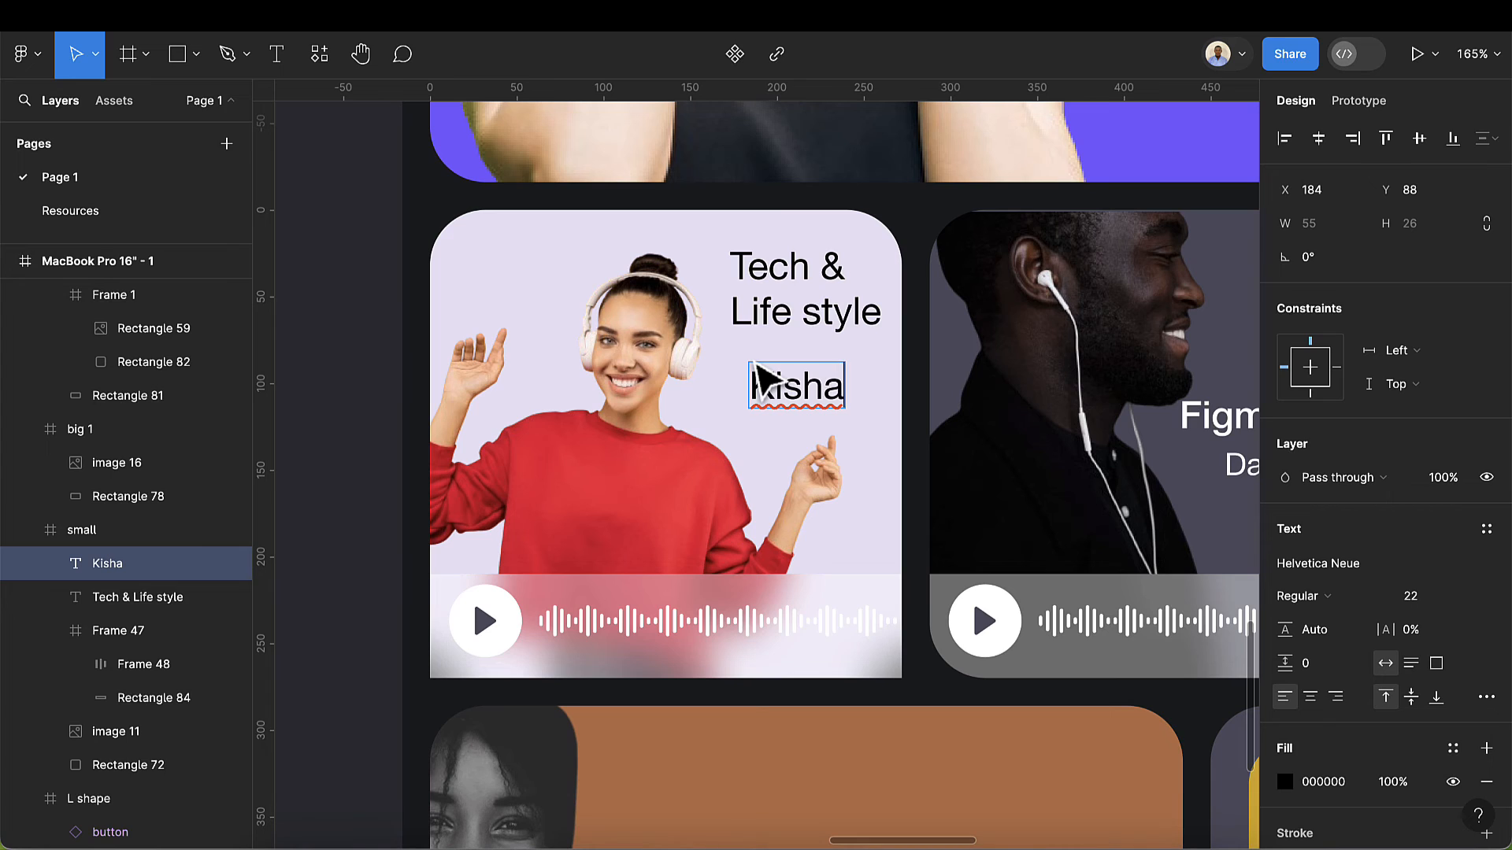
text(Coley)
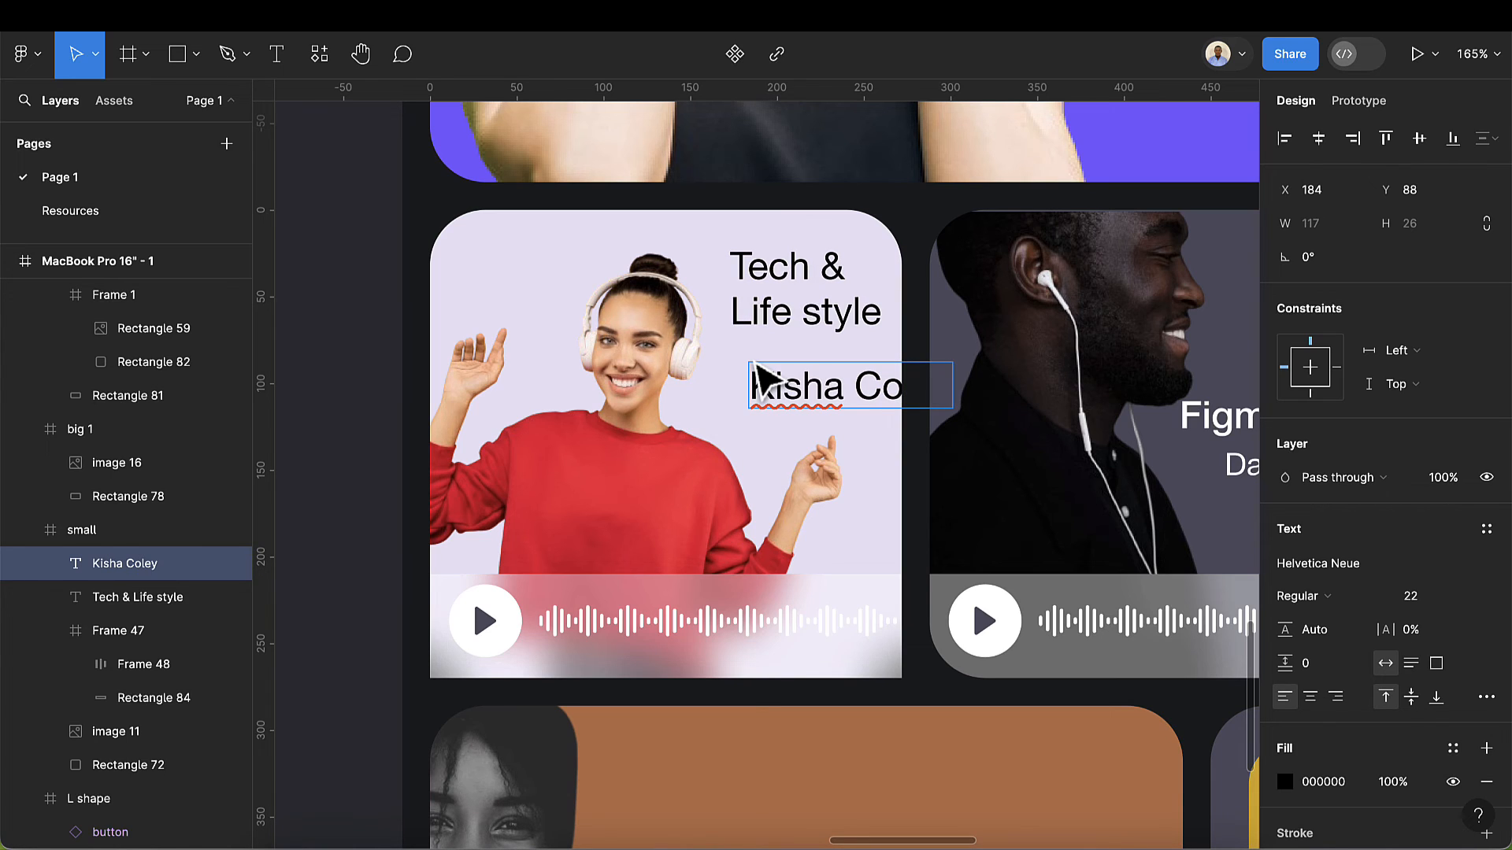
key(BackSpace)
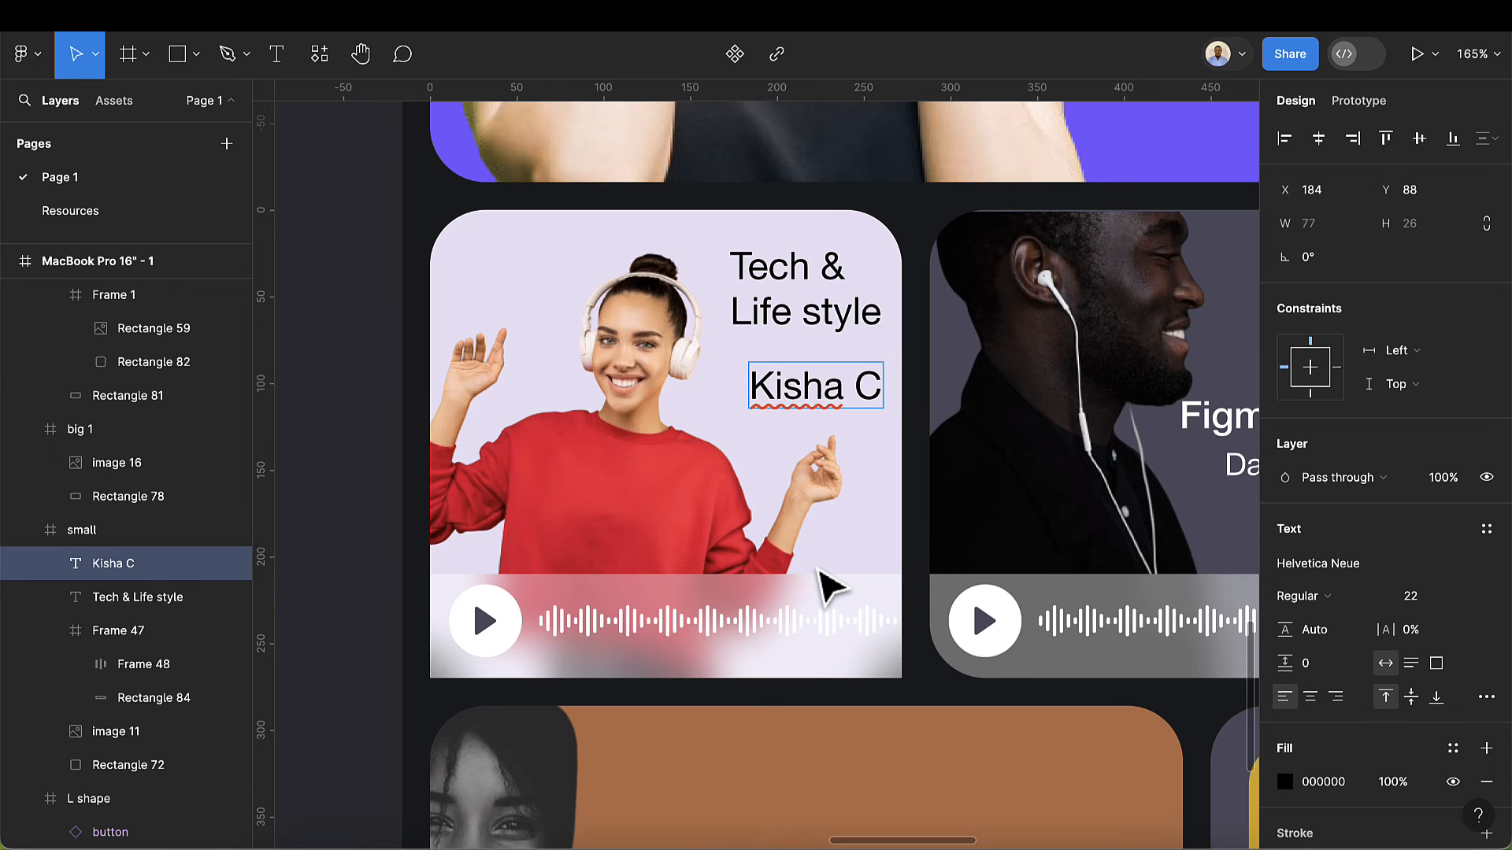
text(rey)
key(Escape)
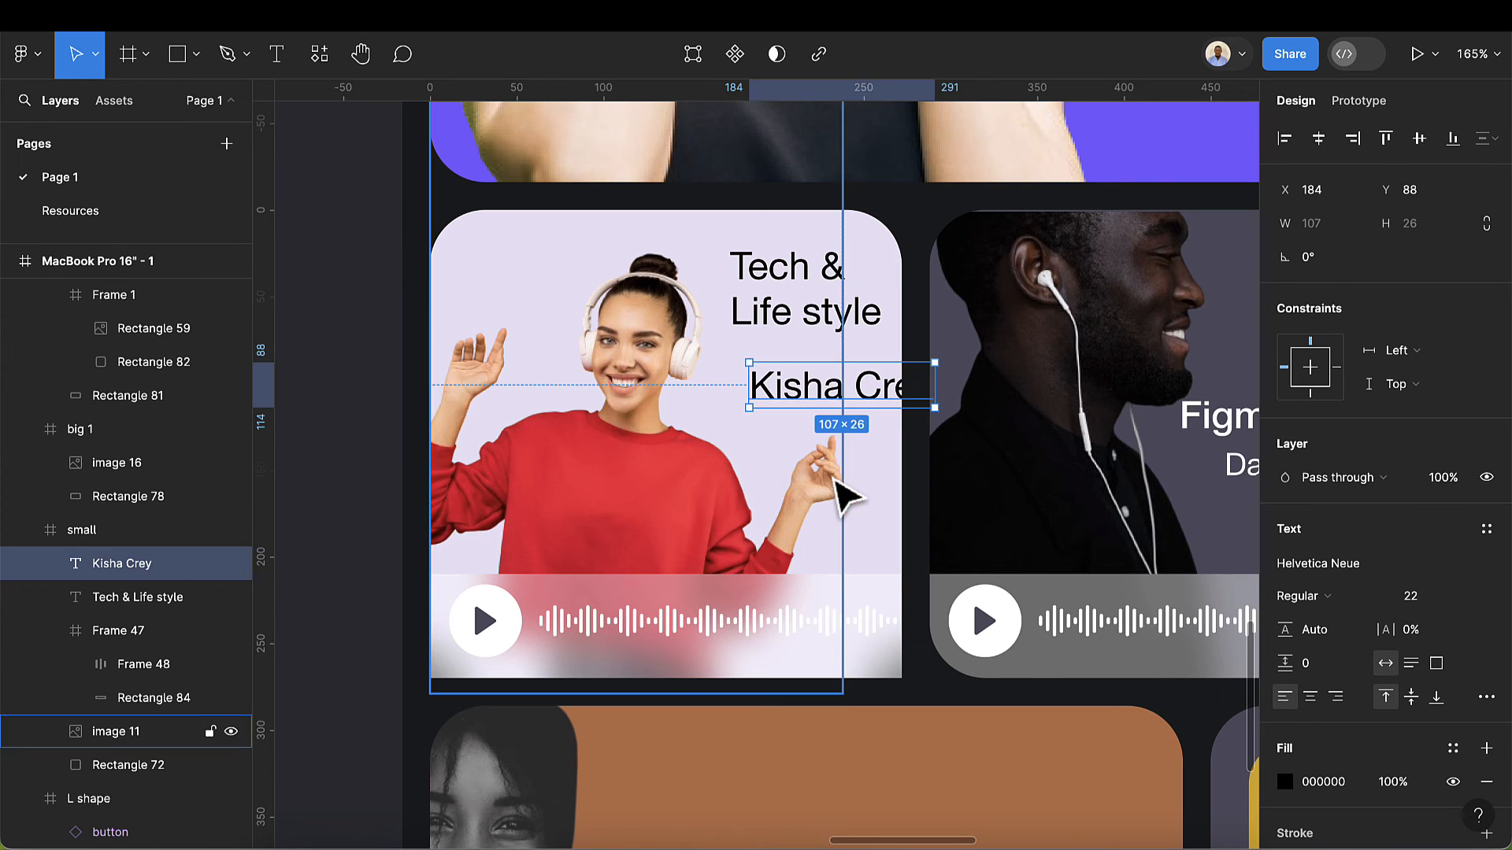
click(1425, 598)
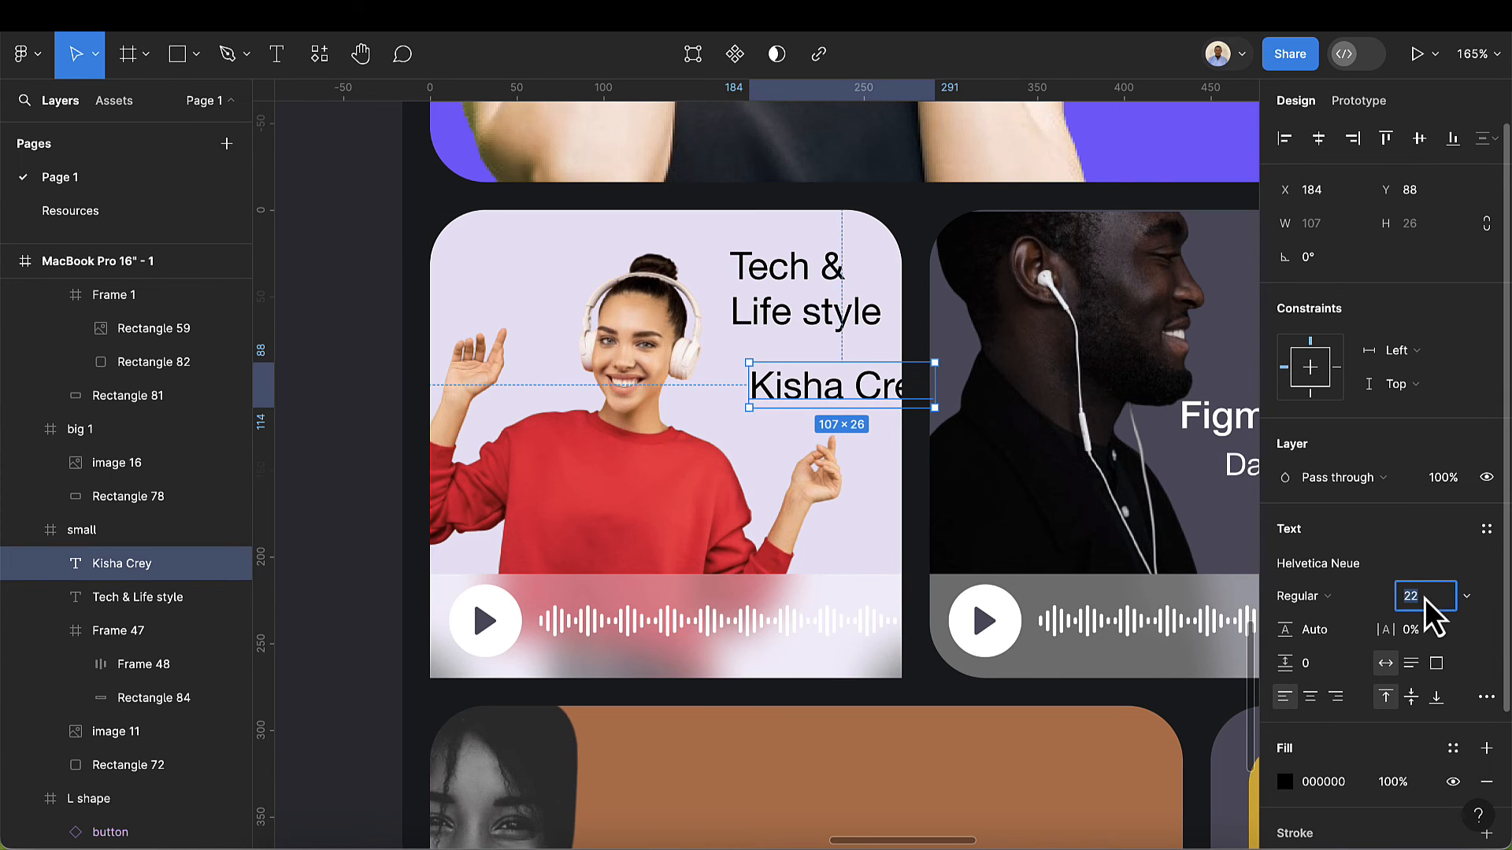
text(18)
key(Return)
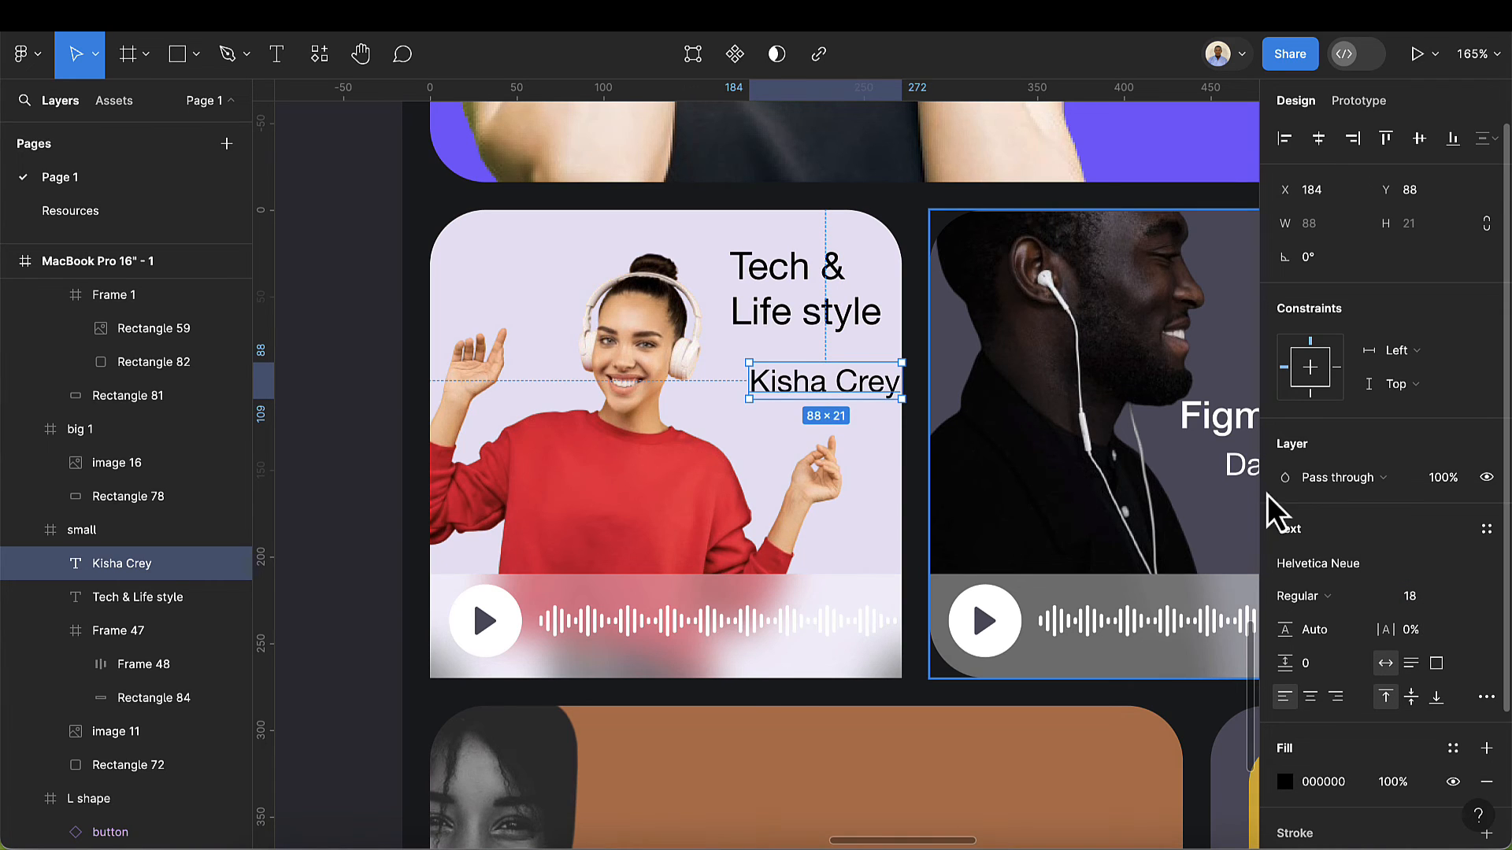
drag(809, 394, 785, 373)
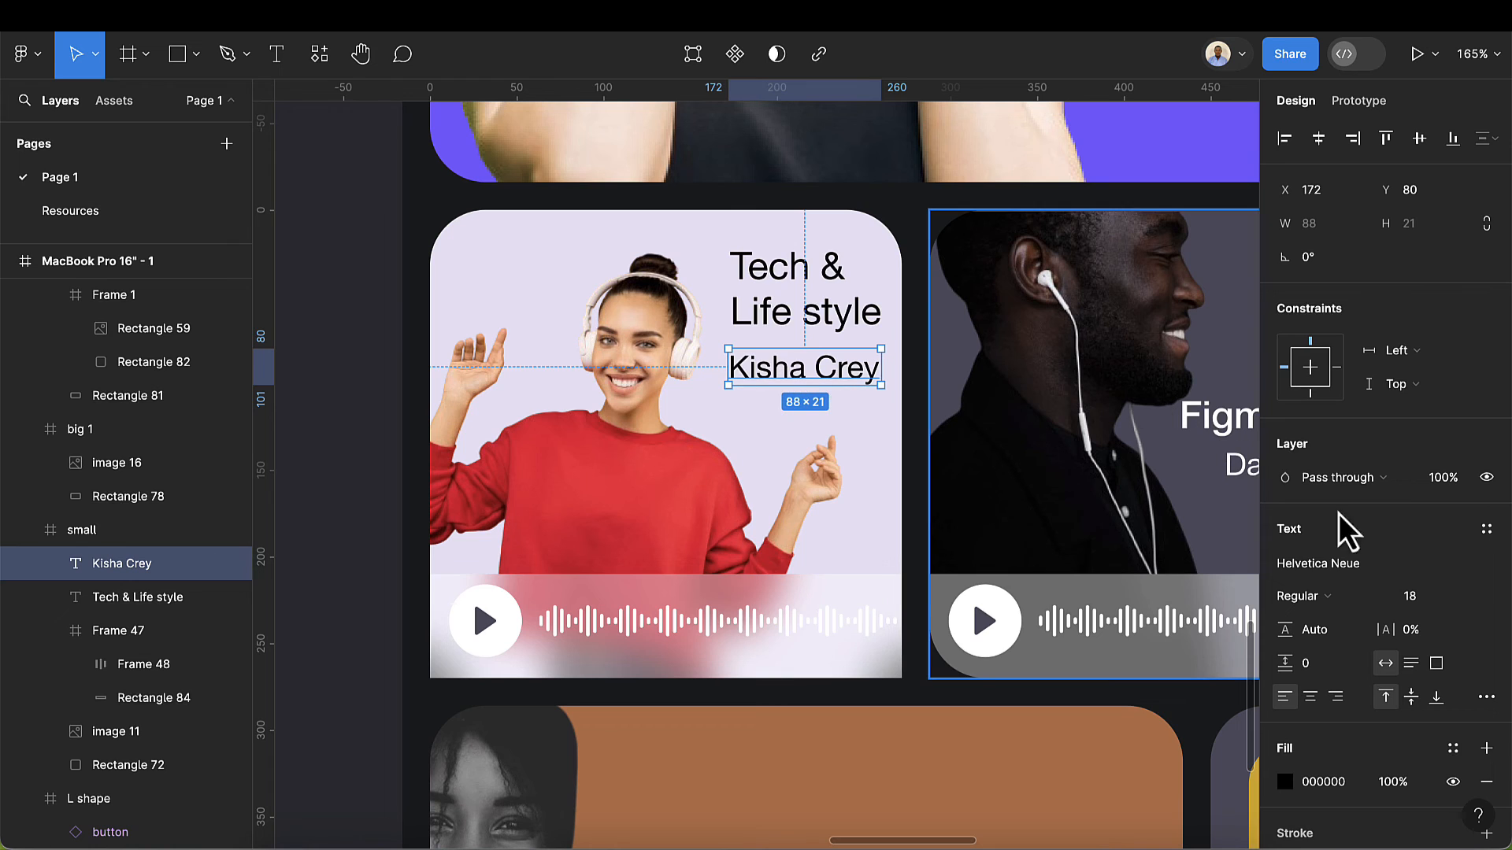
- Fine-tune both positions, shrink the name to 14, and wrap title and name in auto layout
click(787, 326)
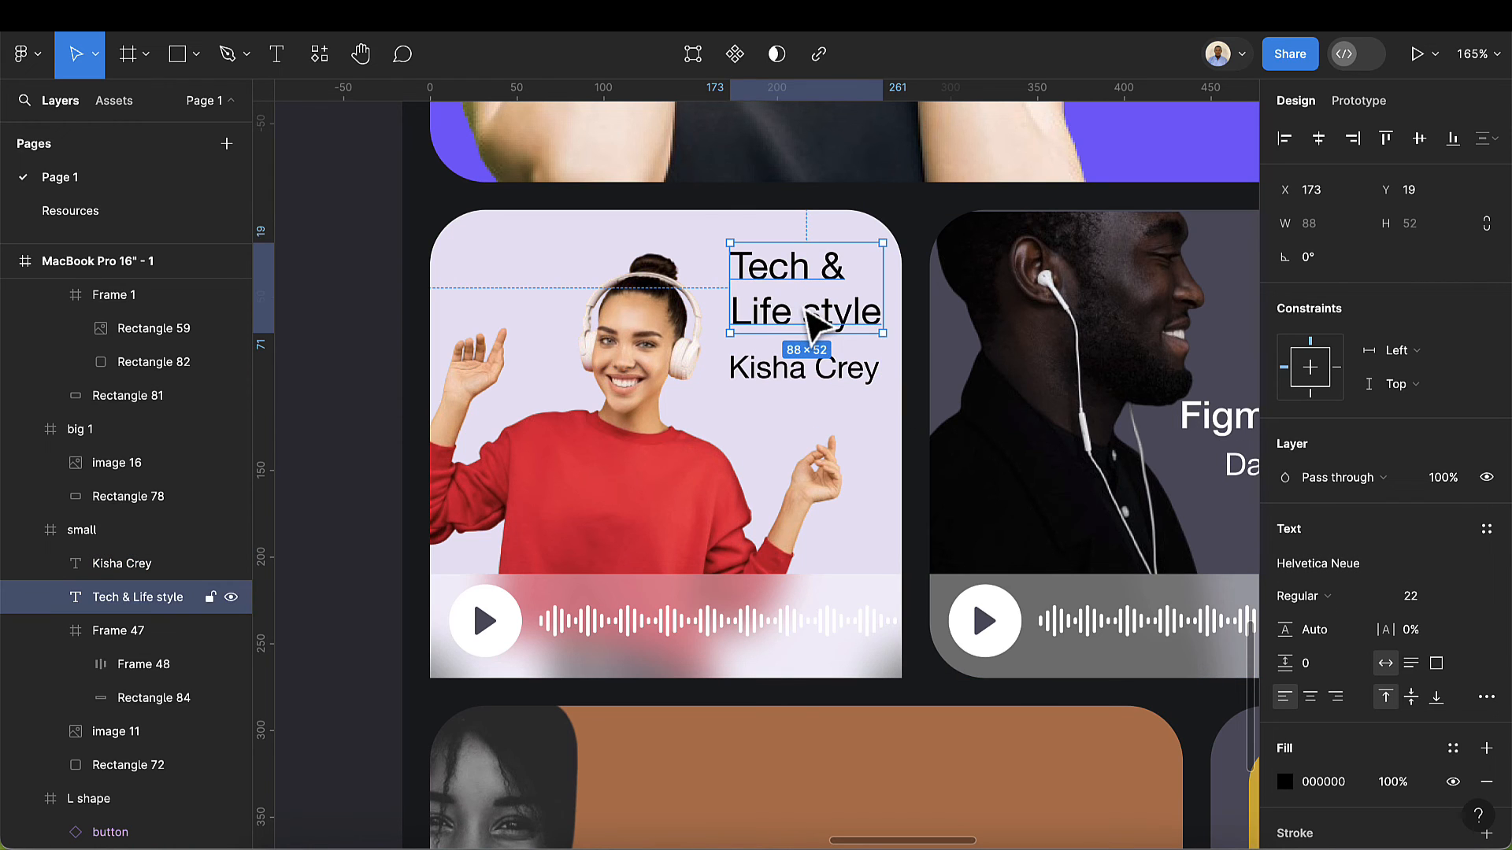
drag(814, 328, 802, 324)
click(797, 366)
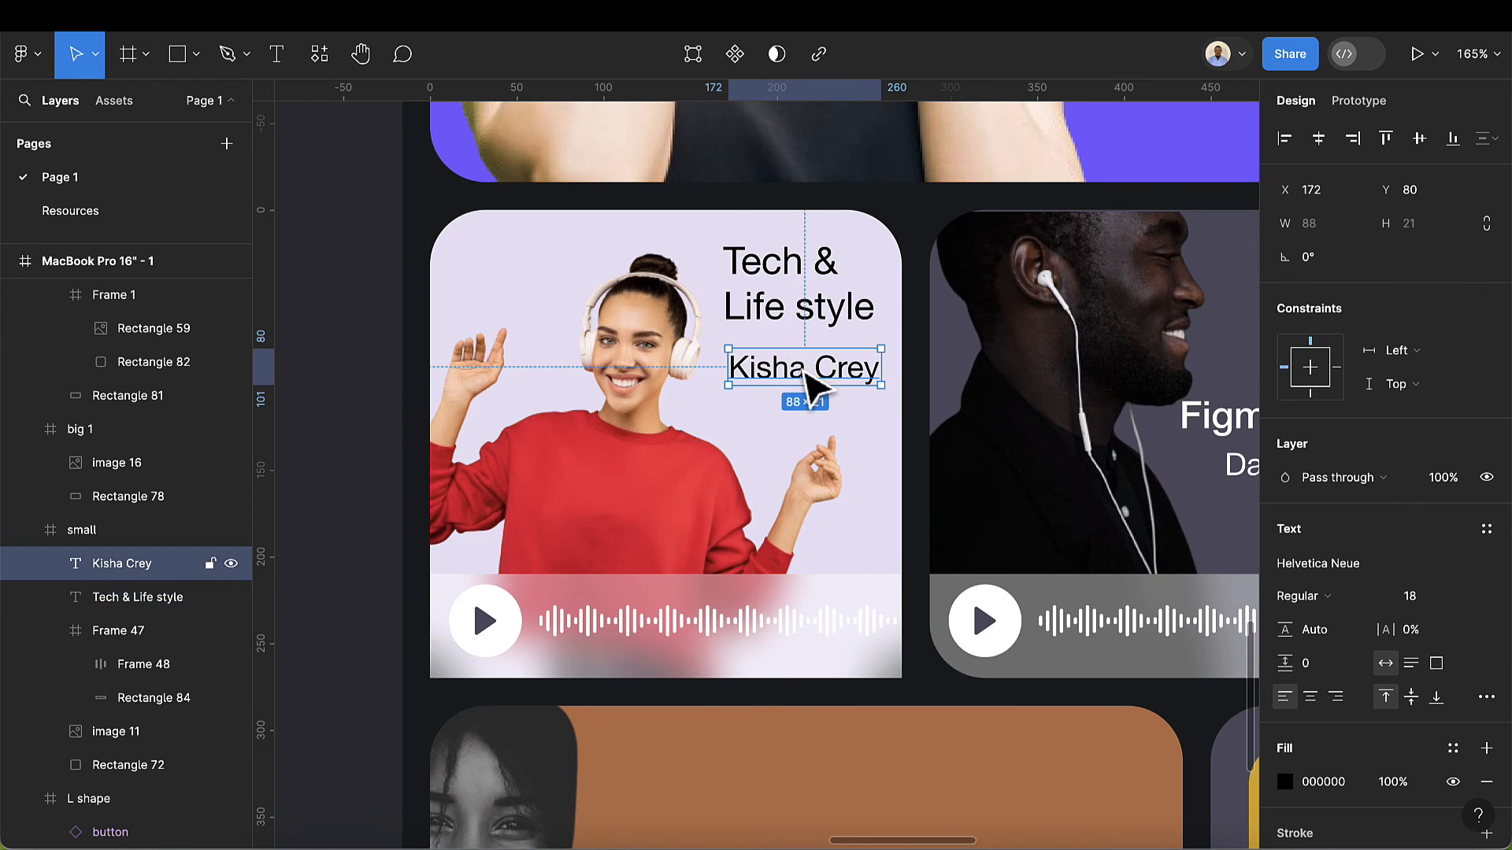
click(1425, 597)
text(15)
key(Return)
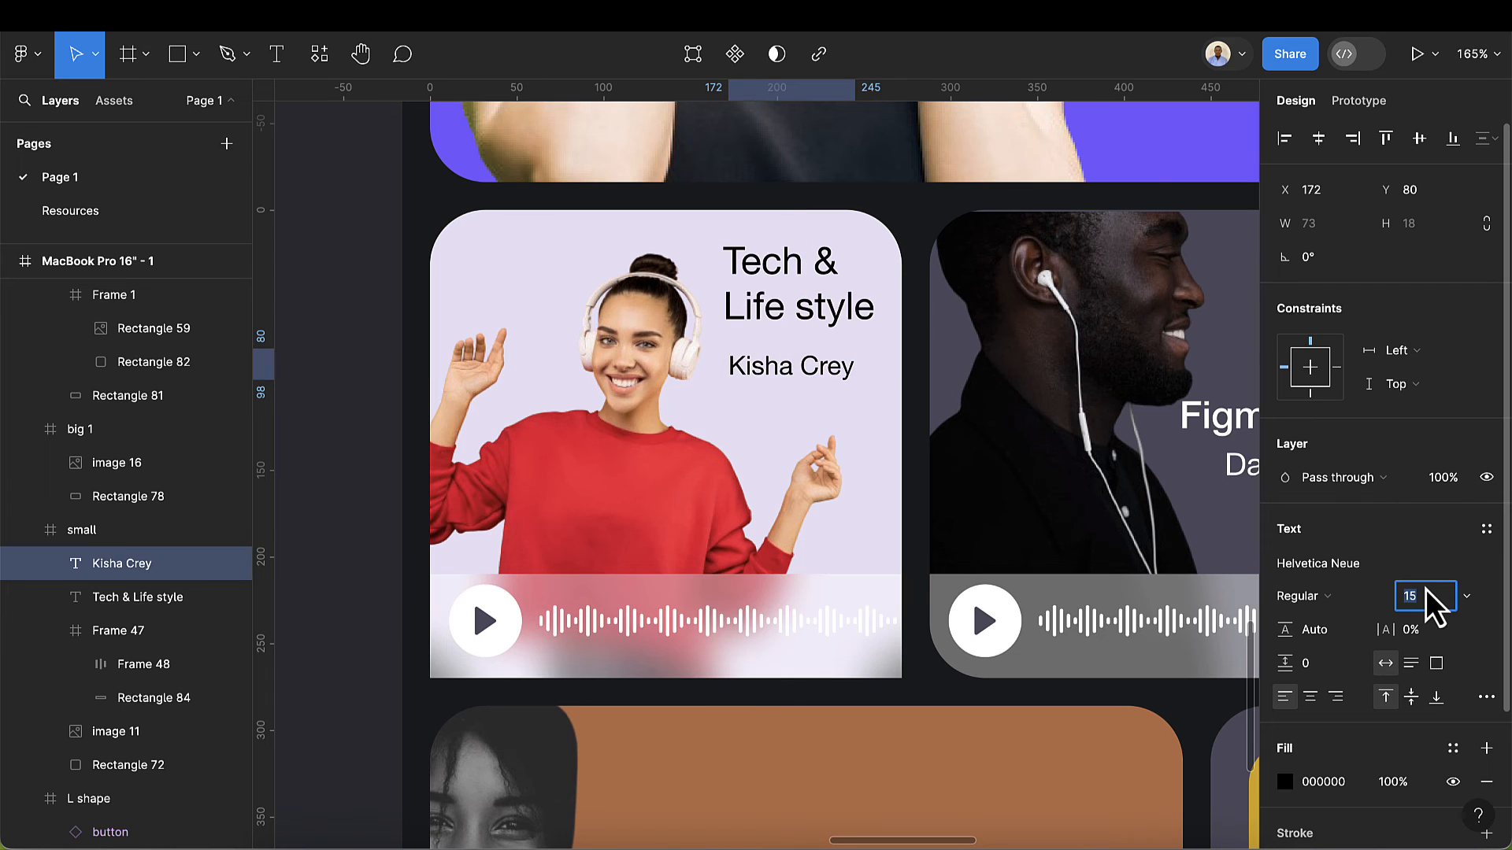
key(Down)
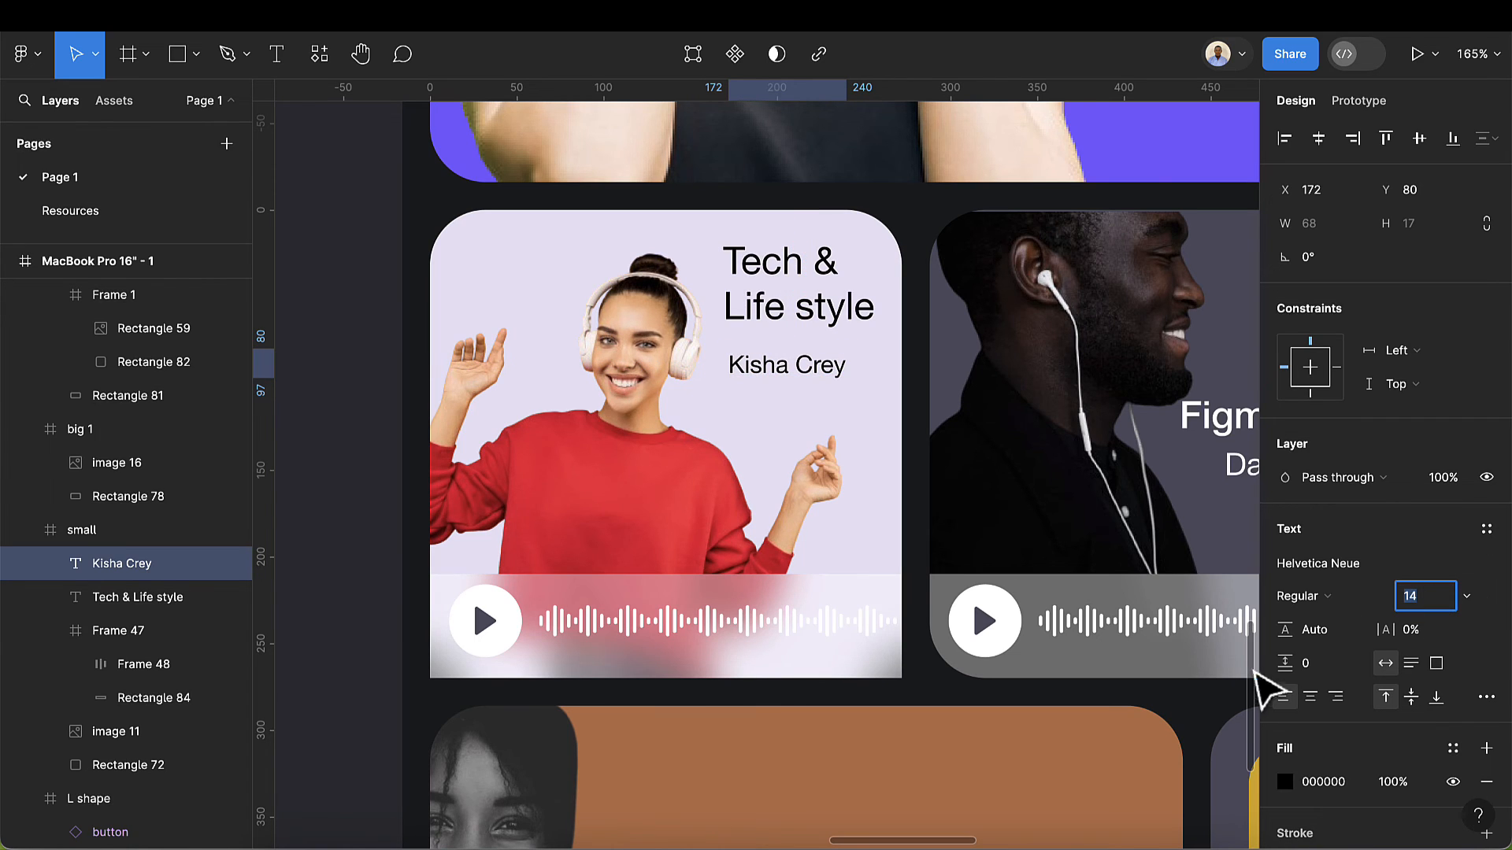
drag(783, 377, 795, 385)
shift+click(803, 252)
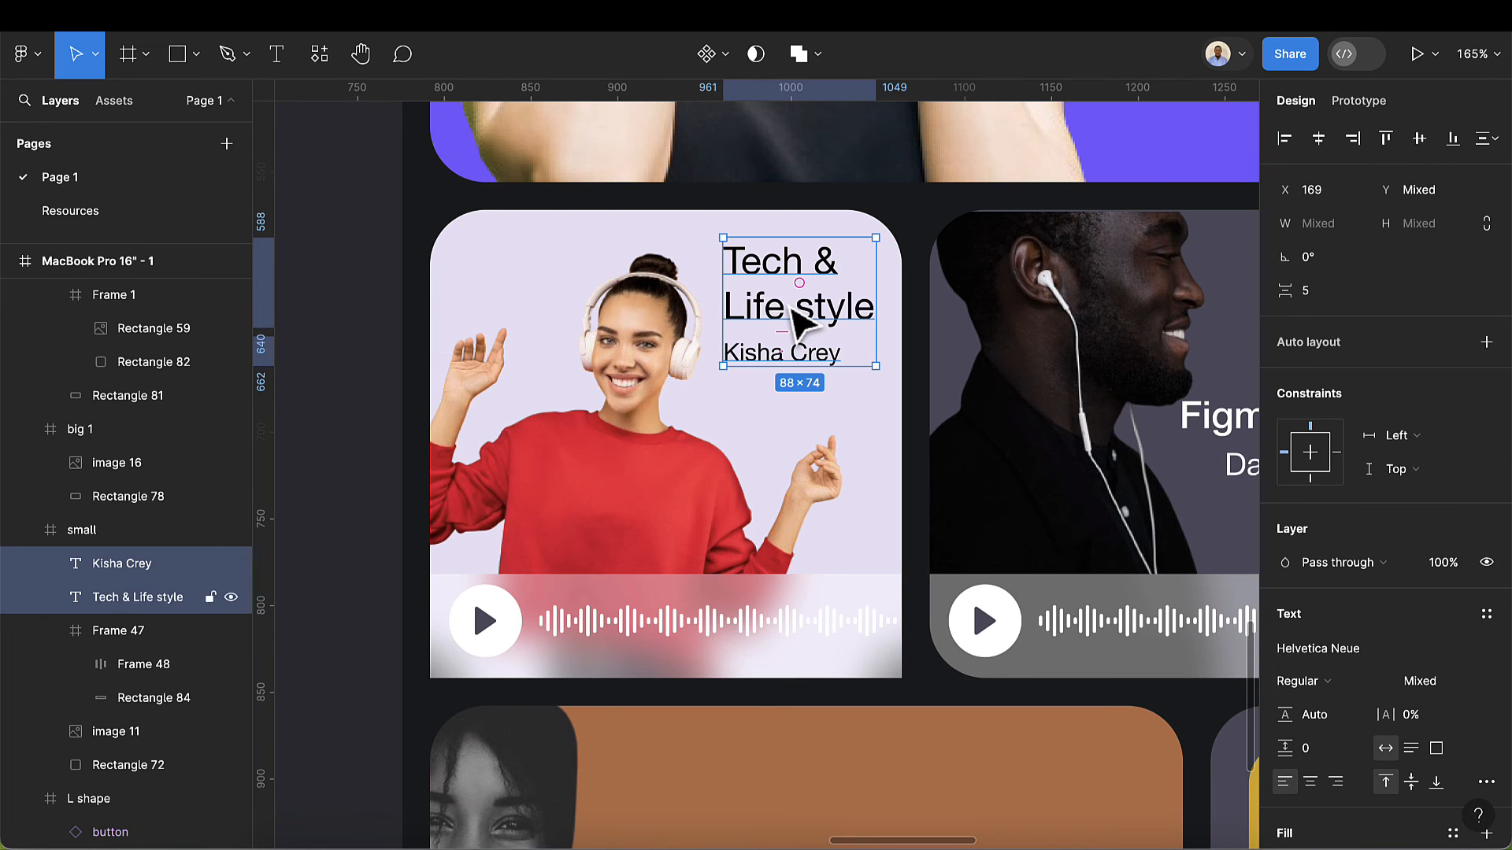
key(shift+a)
- Bring the green card into view with the Text tool ready
scroll(945, 523, down, 5)
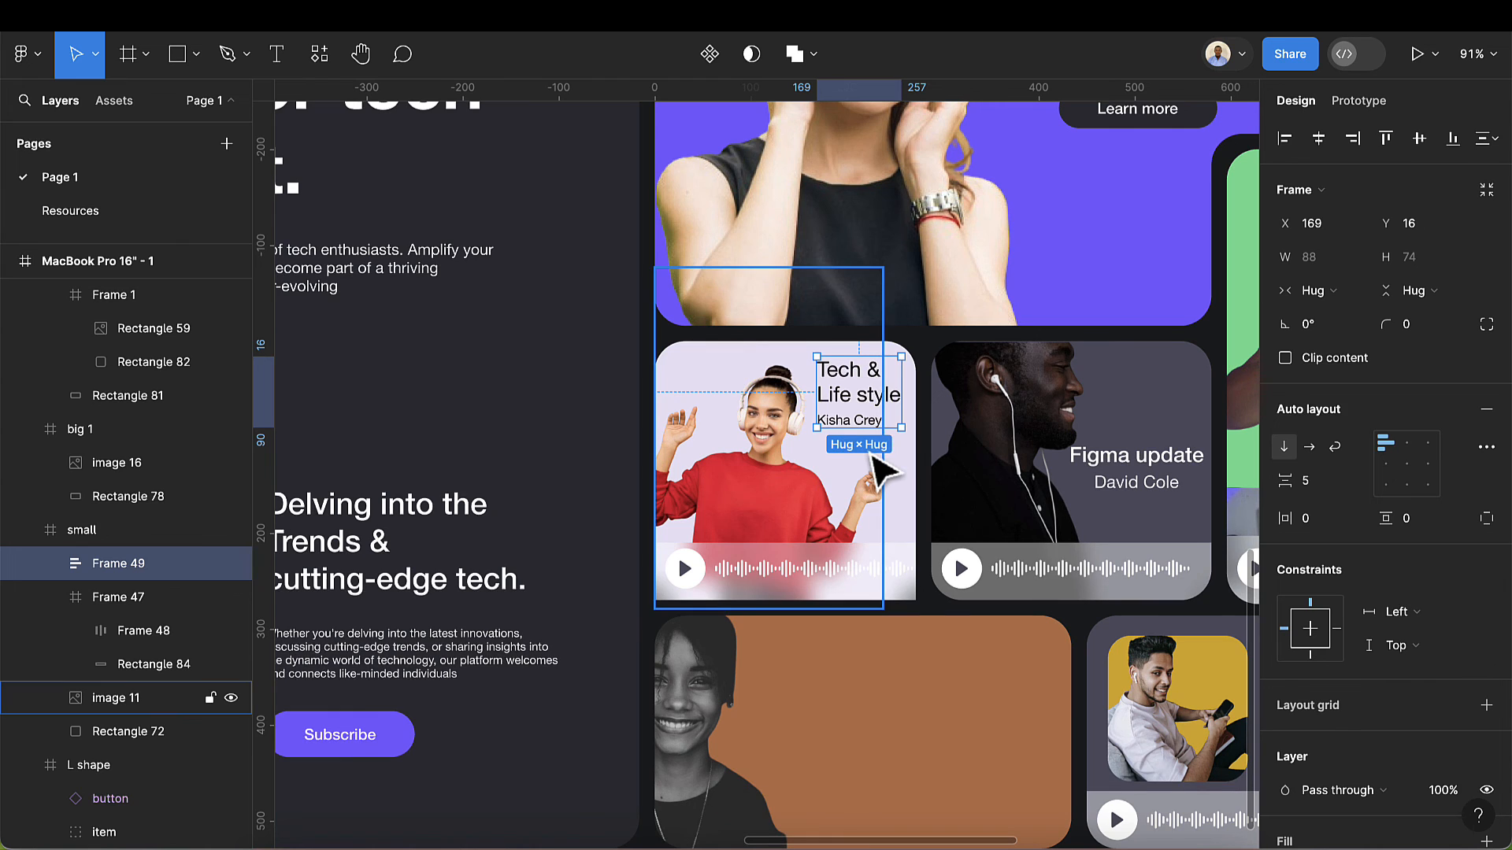
scroll(878, 447, down, 3)
scroll(918, 524, right, 5)
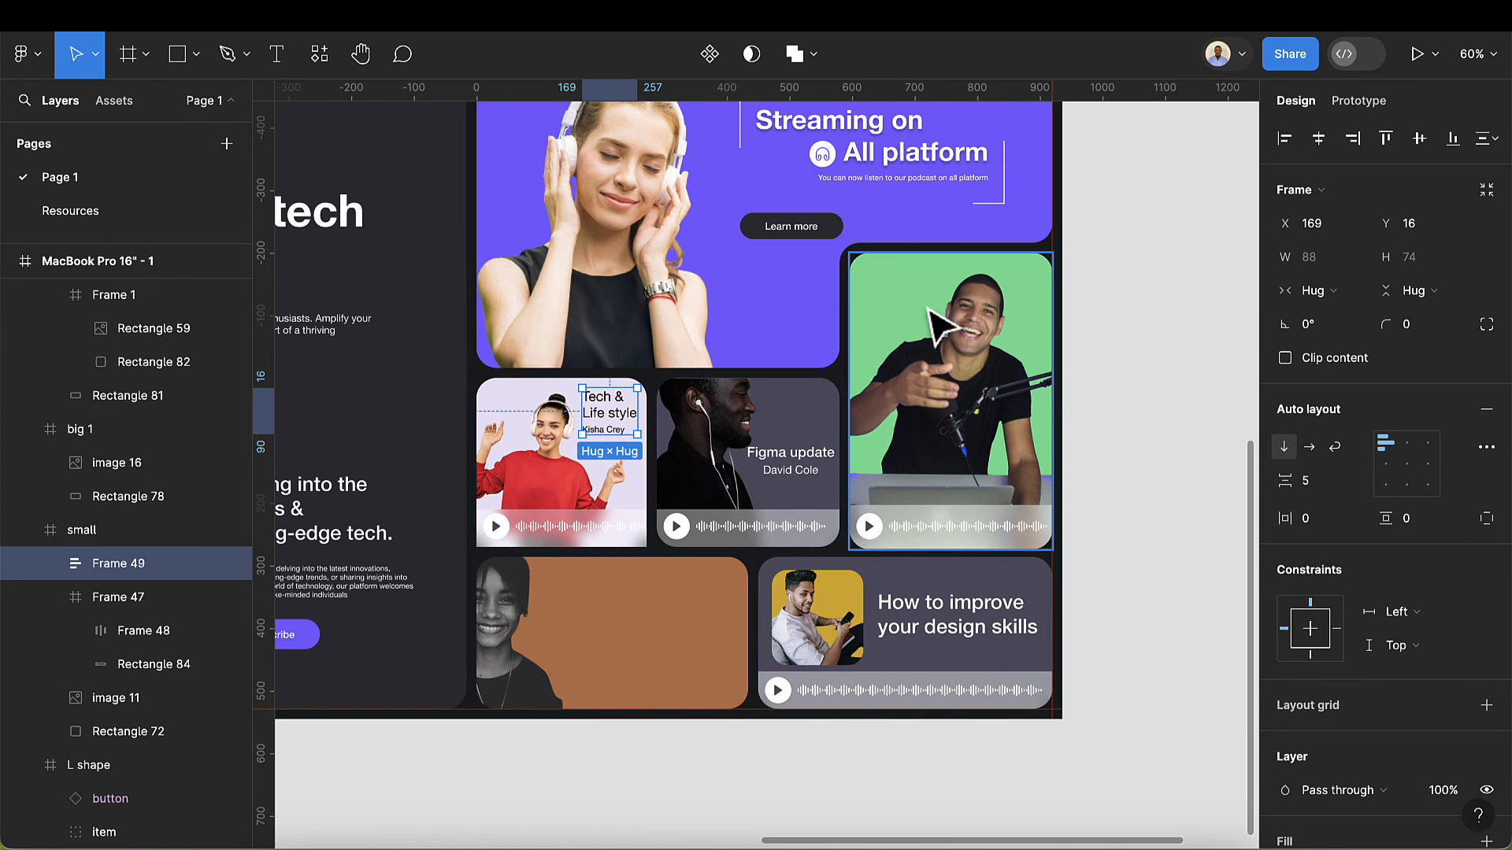
click(276, 54)
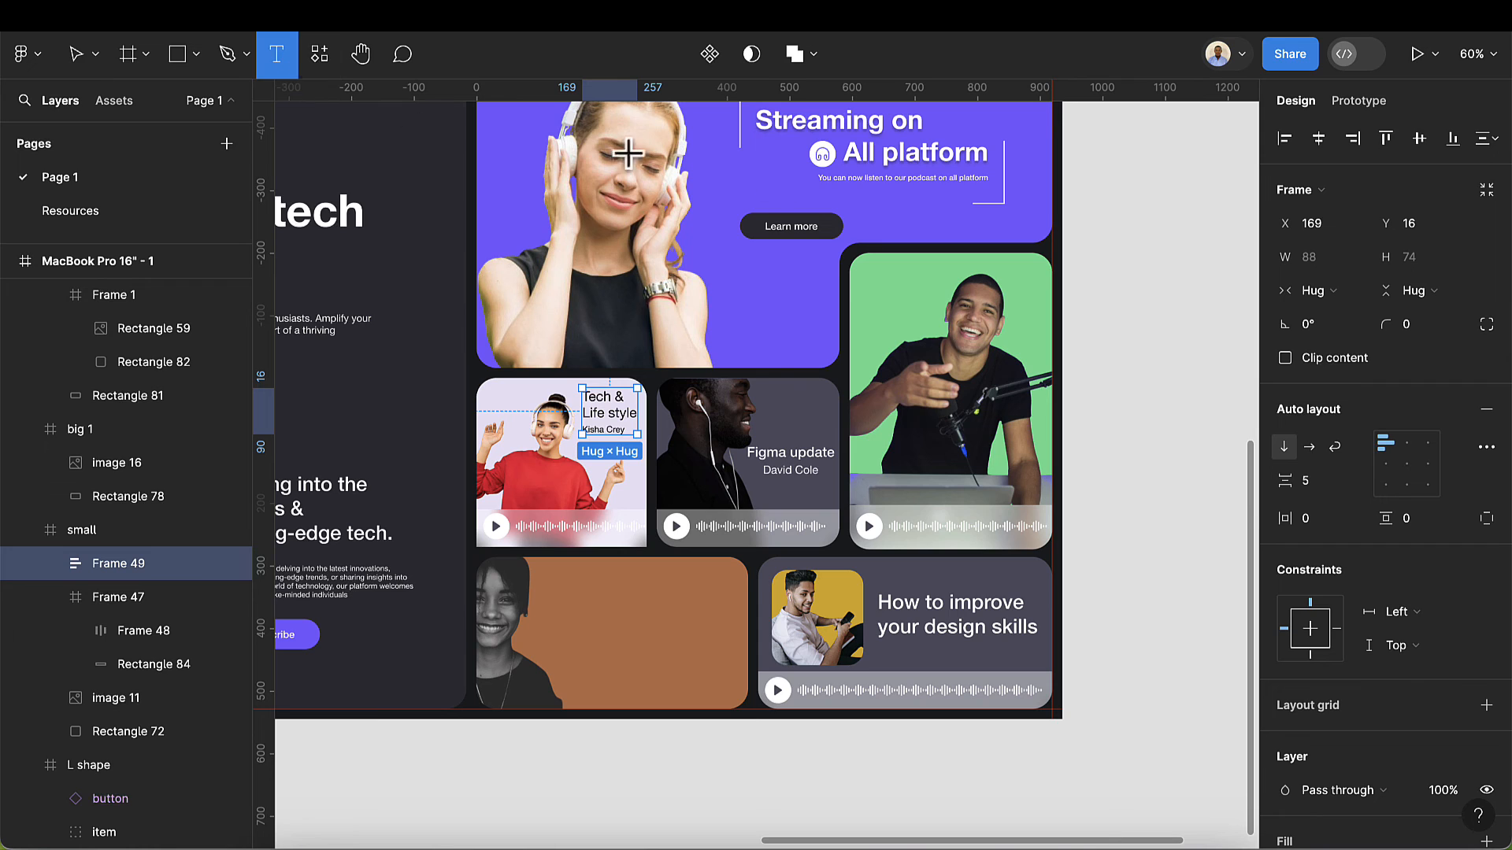
- Add 'Surviving in Tech' at size 42 in the green card's top-left corner
click(874, 275)
scroll(863, 269, up, 3)
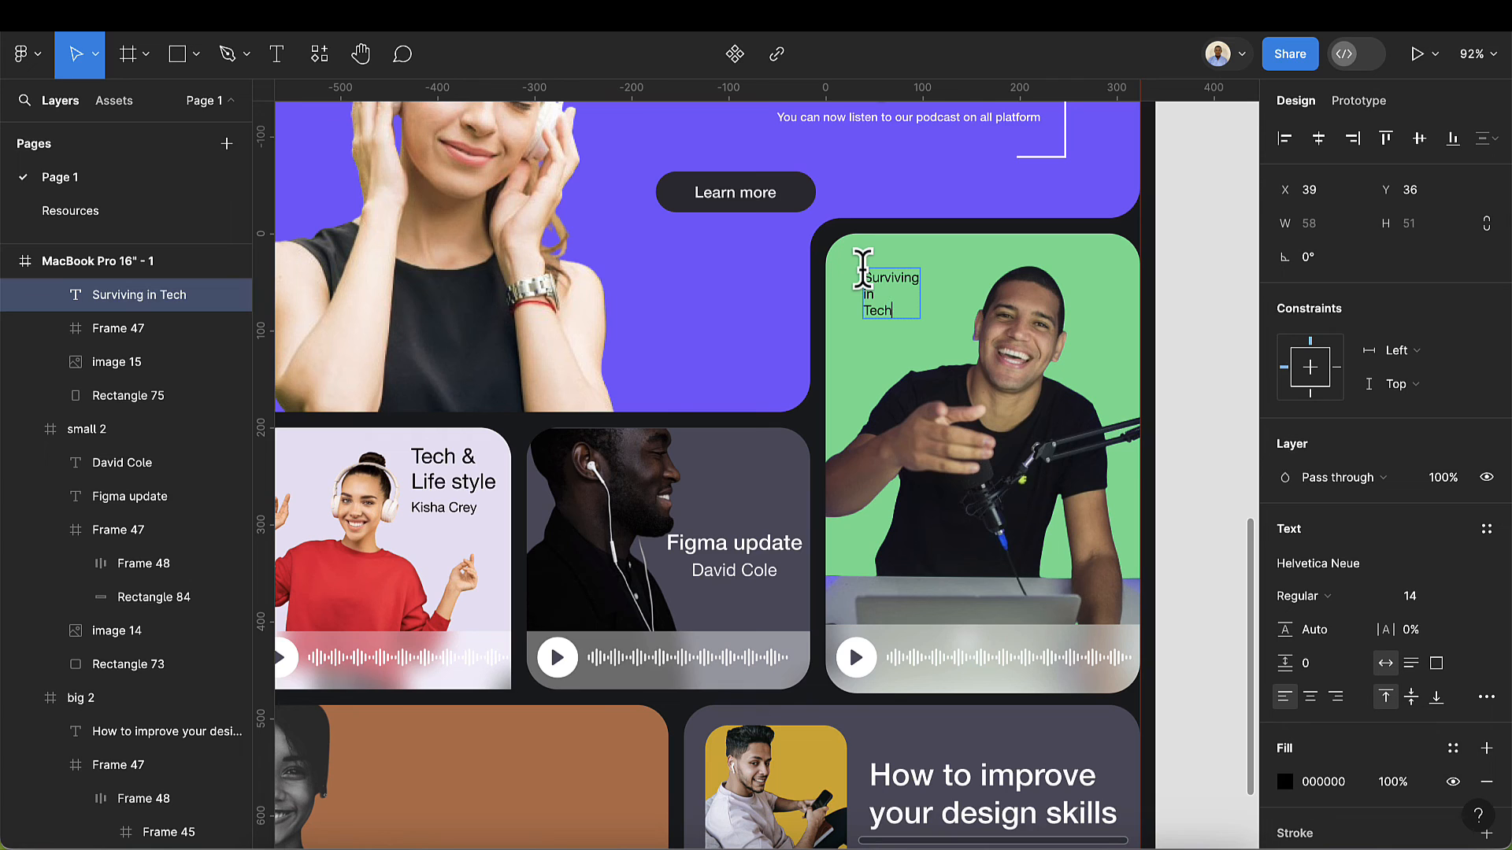
key(Escape)
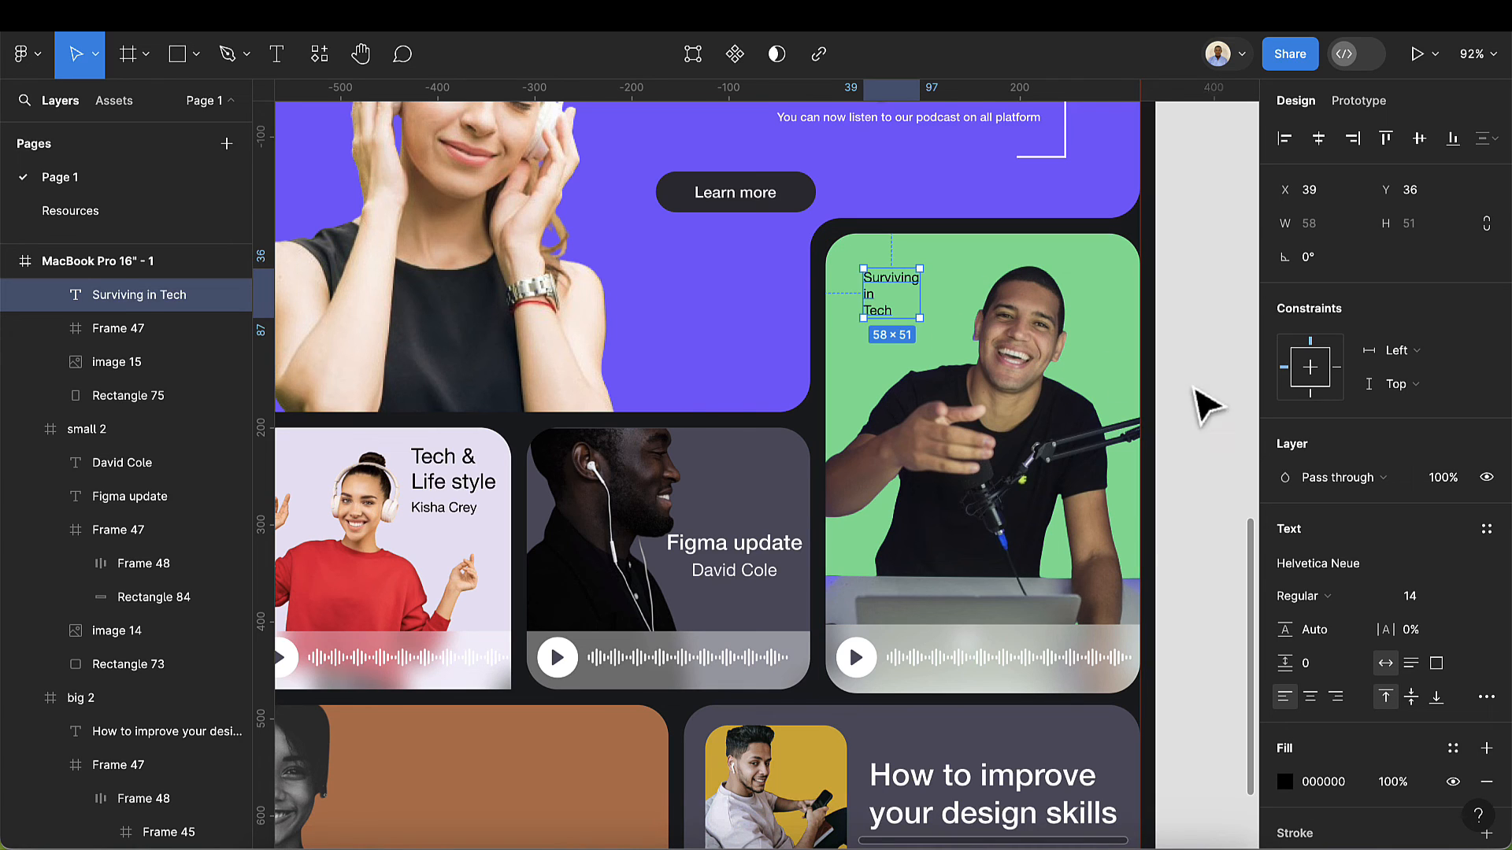
click(1417, 596)
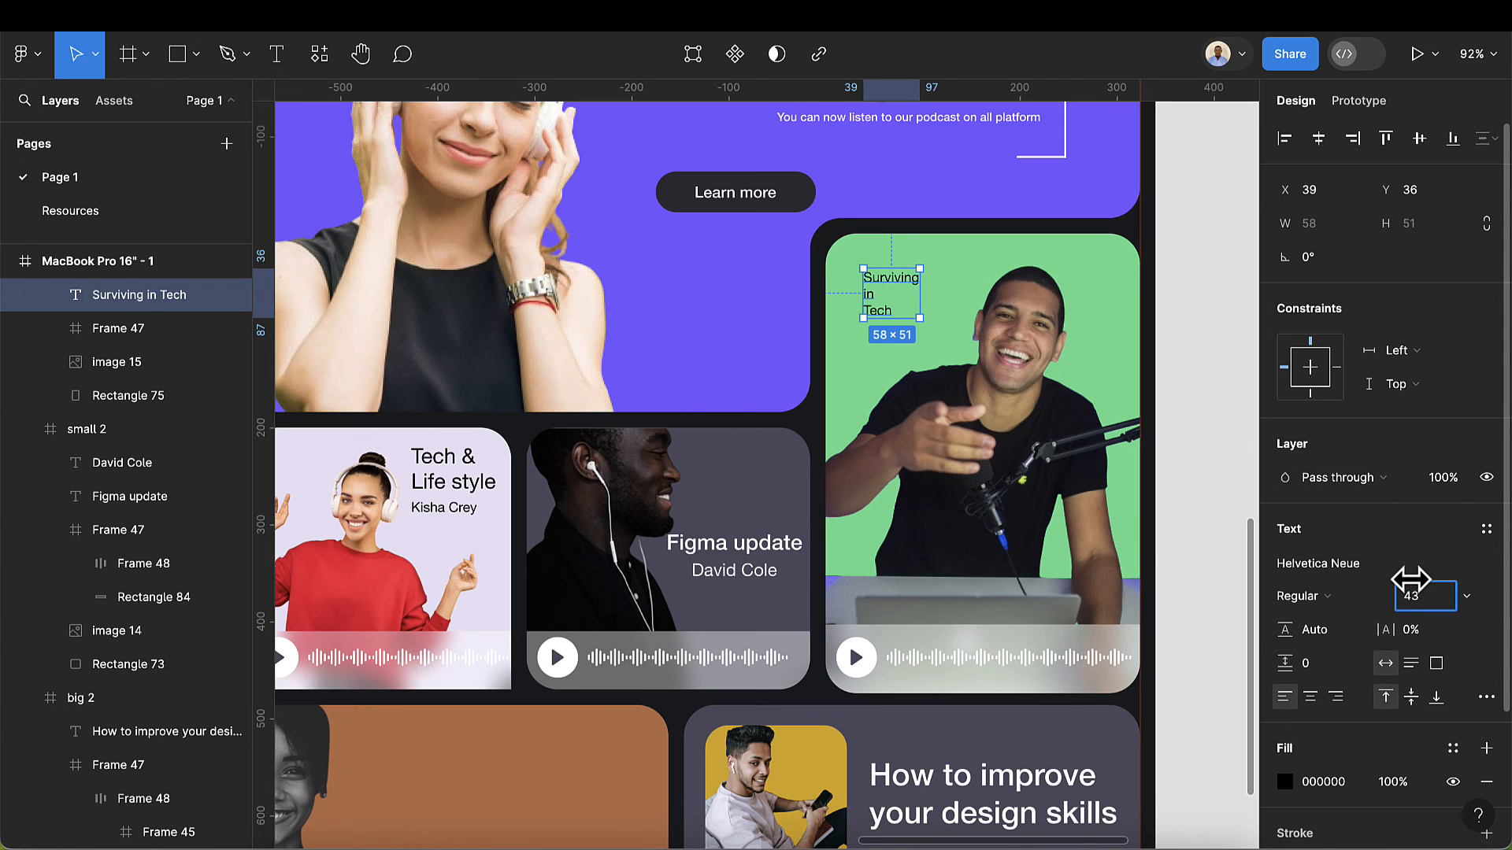
text(42)
key(Return)
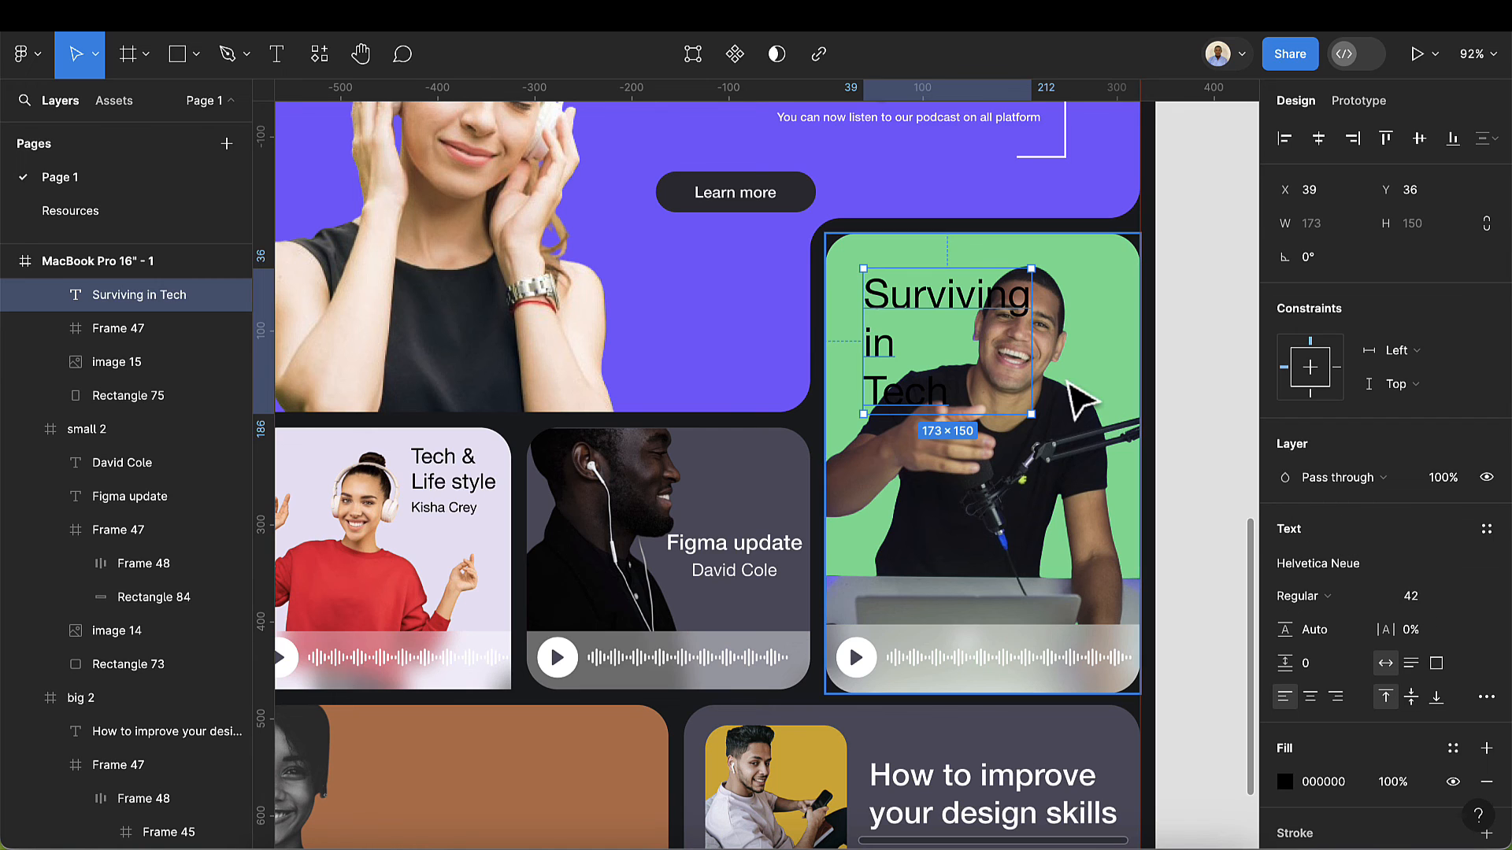
drag(948, 327, 912, 271)
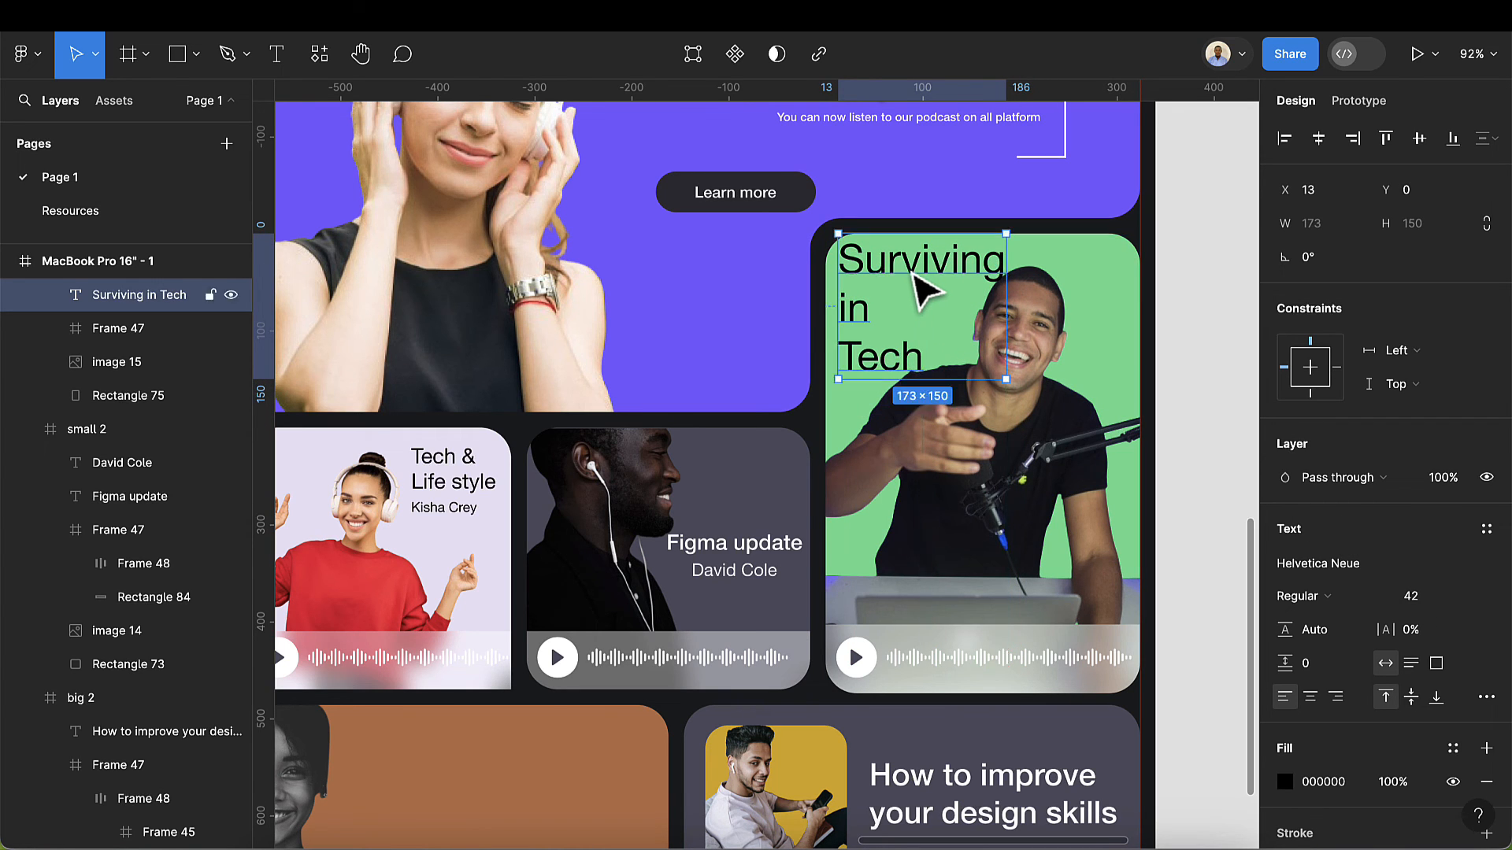
- Make the title Medium weight, white, and size 40
click(1330, 596)
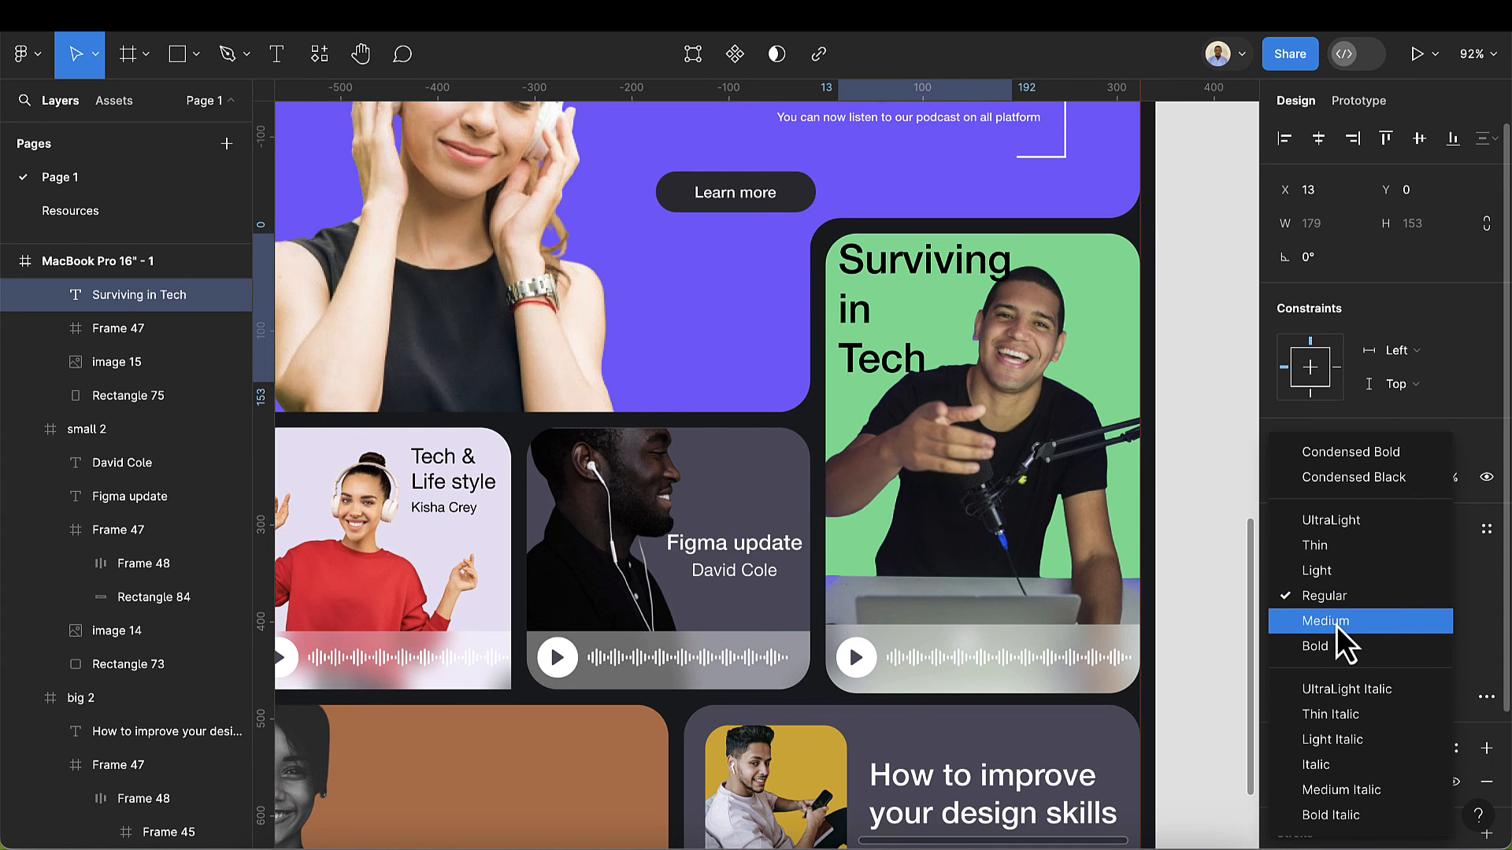
click(1335, 622)
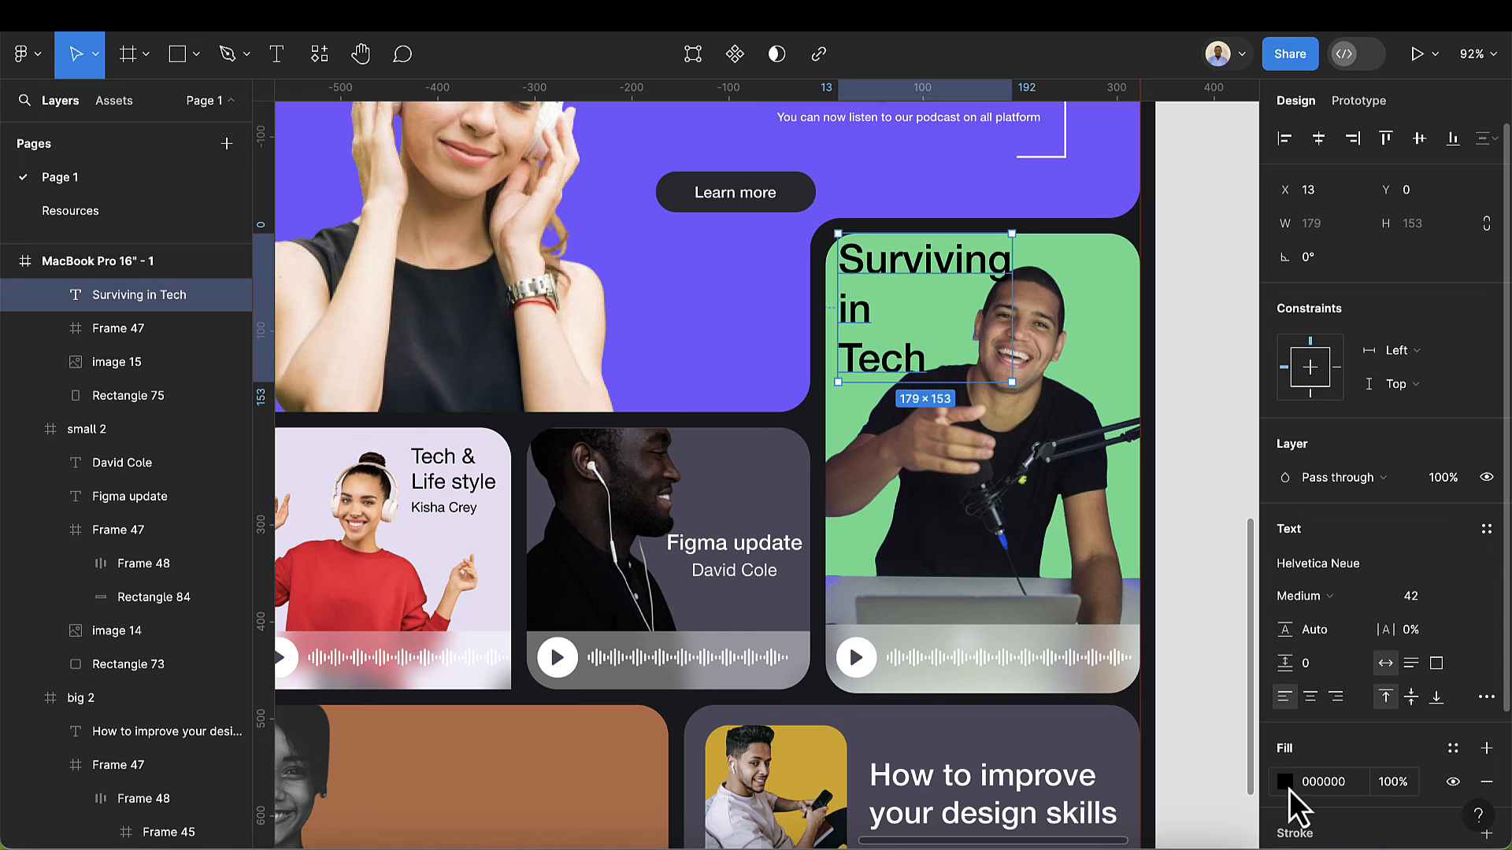
click(1285, 782)
click(1033, 736)
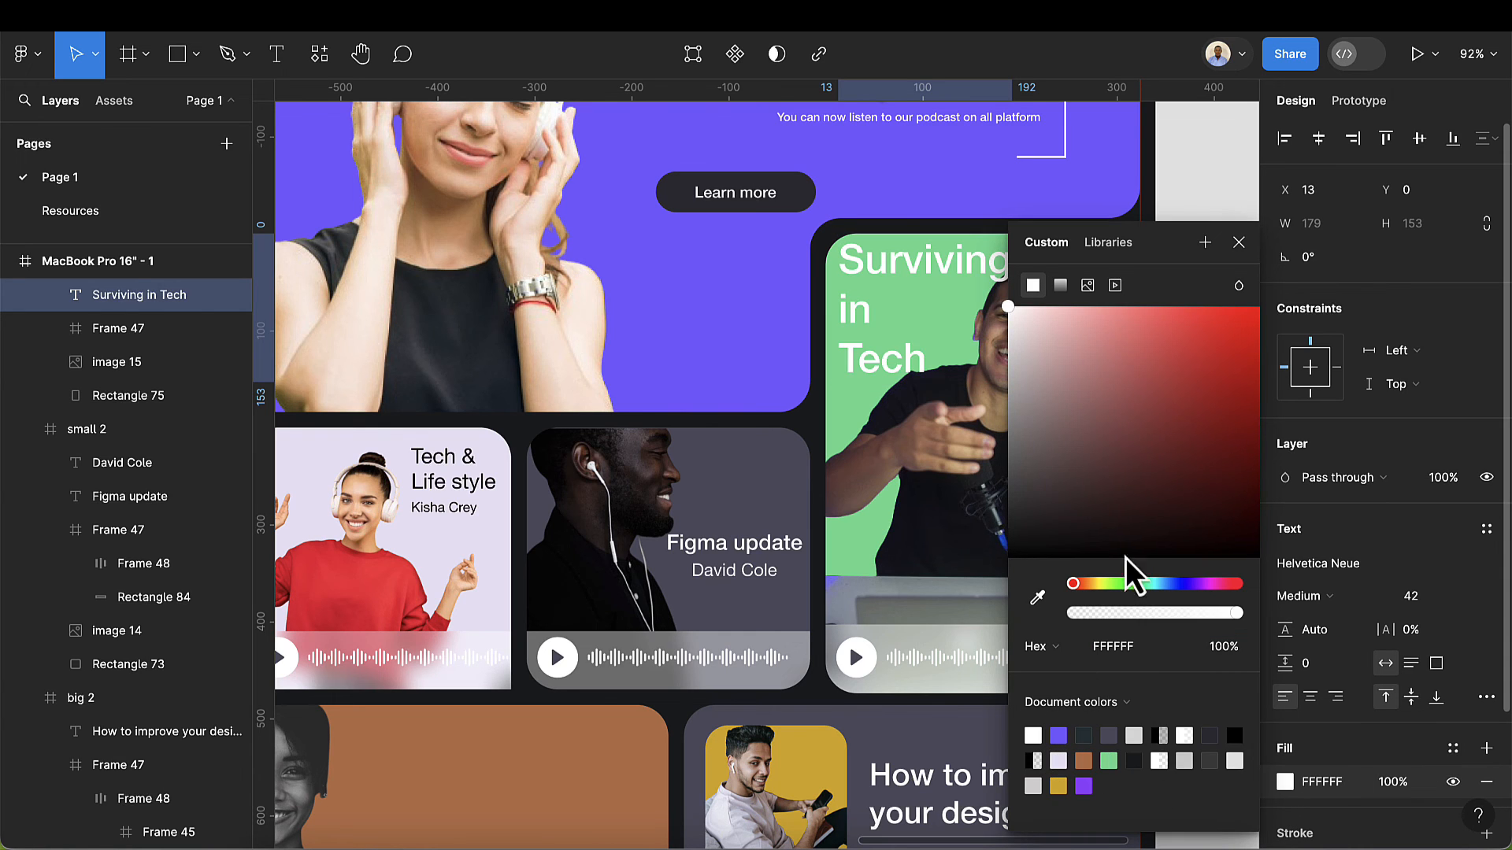
click(1241, 252)
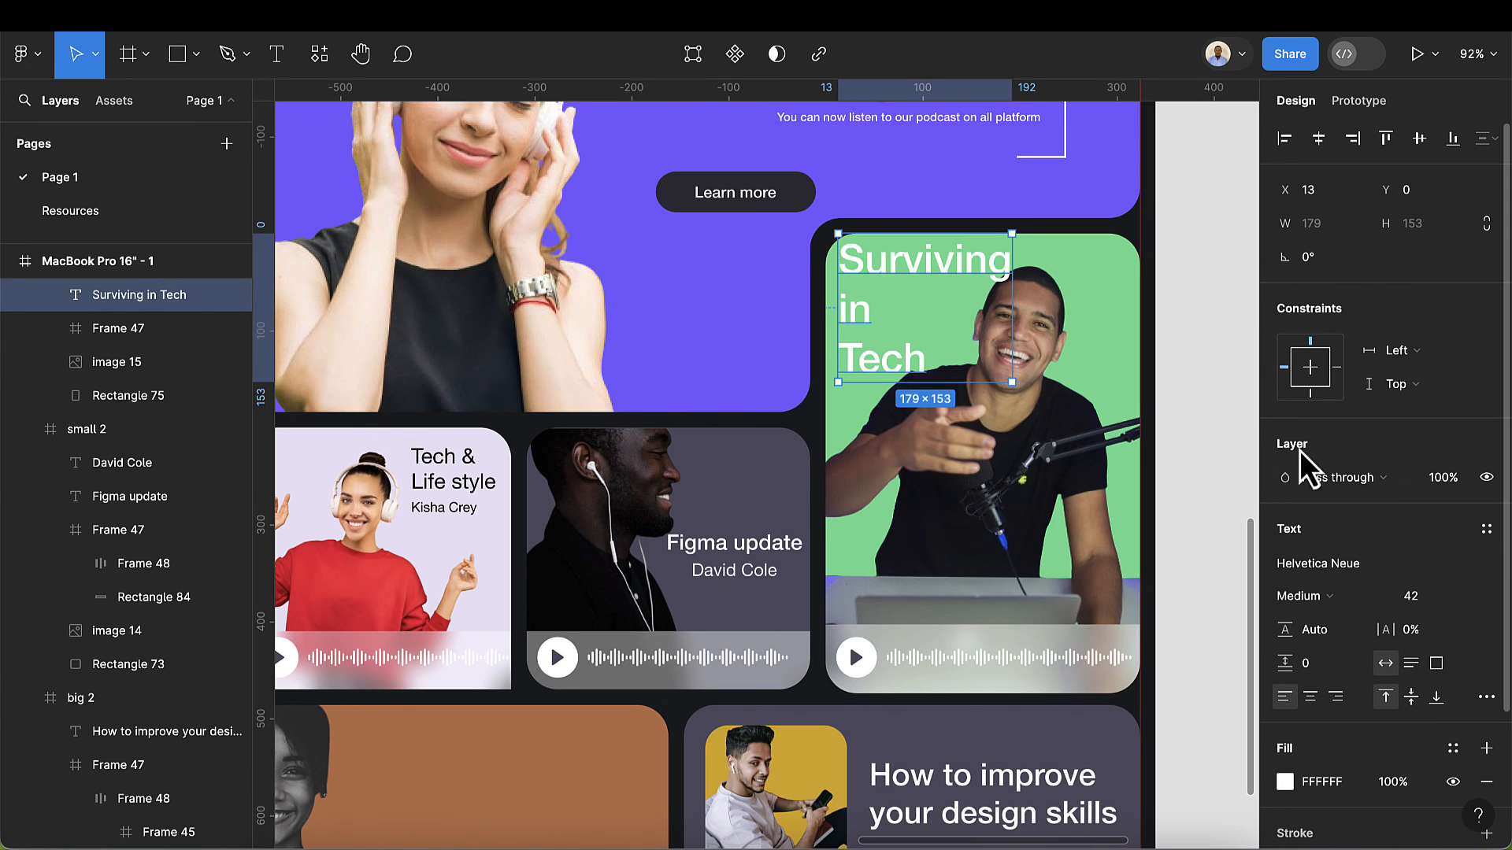
click(1429, 595)
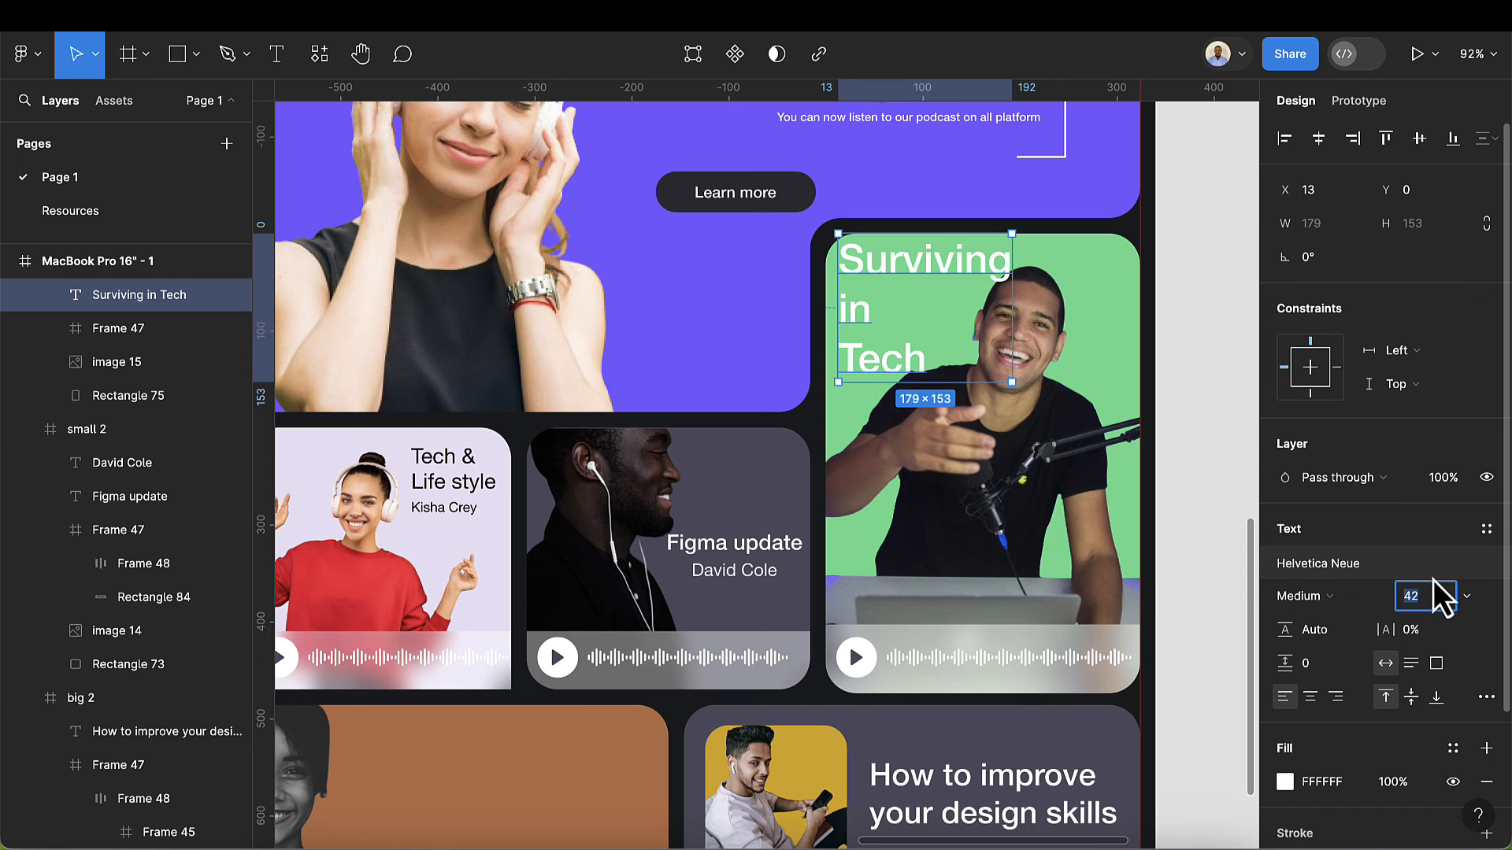
key(Down)
key(Down)
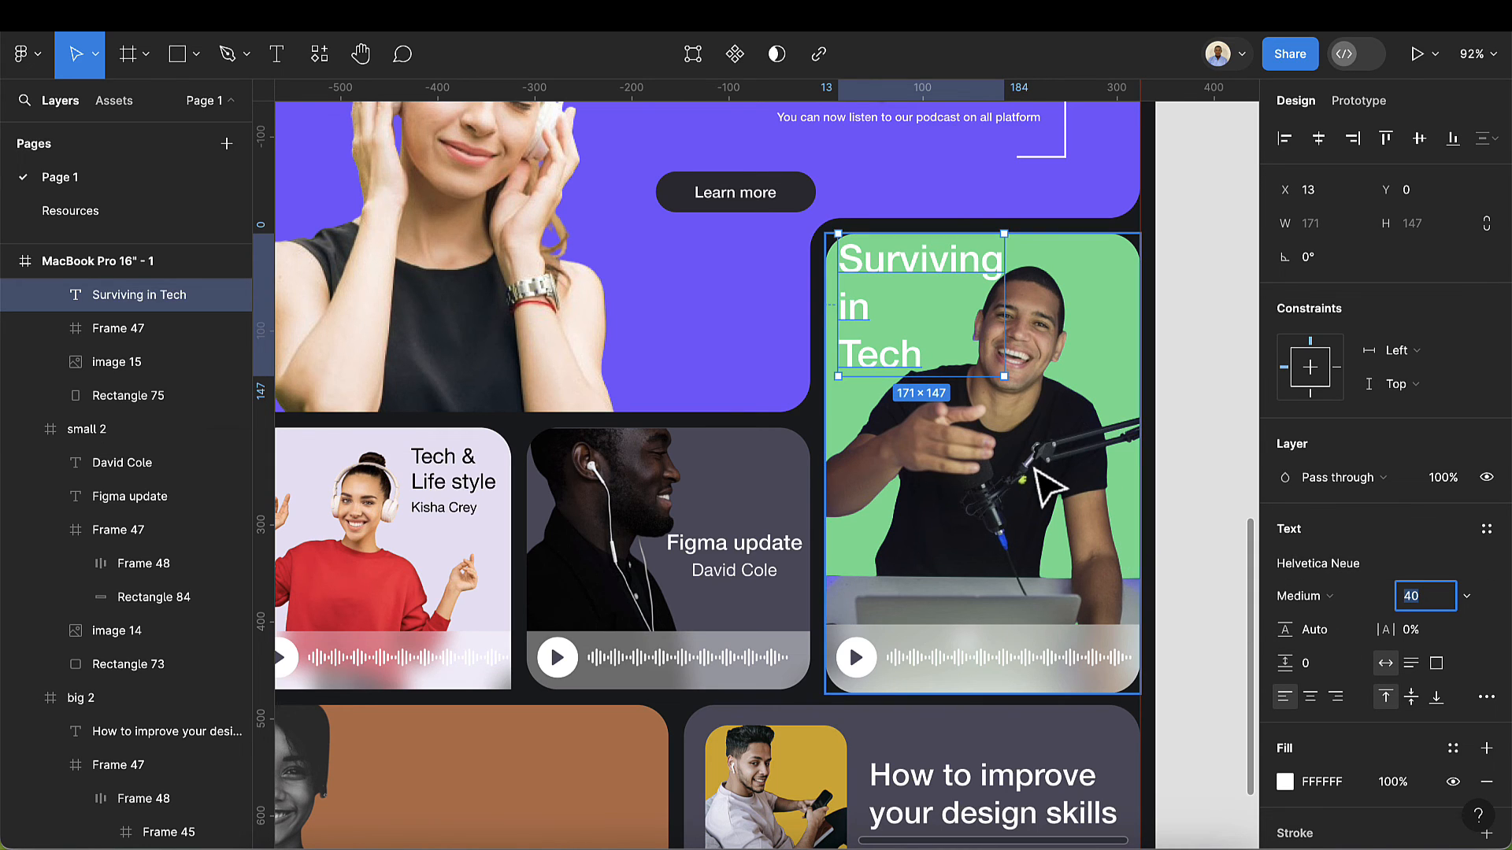
- Move the view to the brown card and select it
scroll(1036, 470, down, 8)
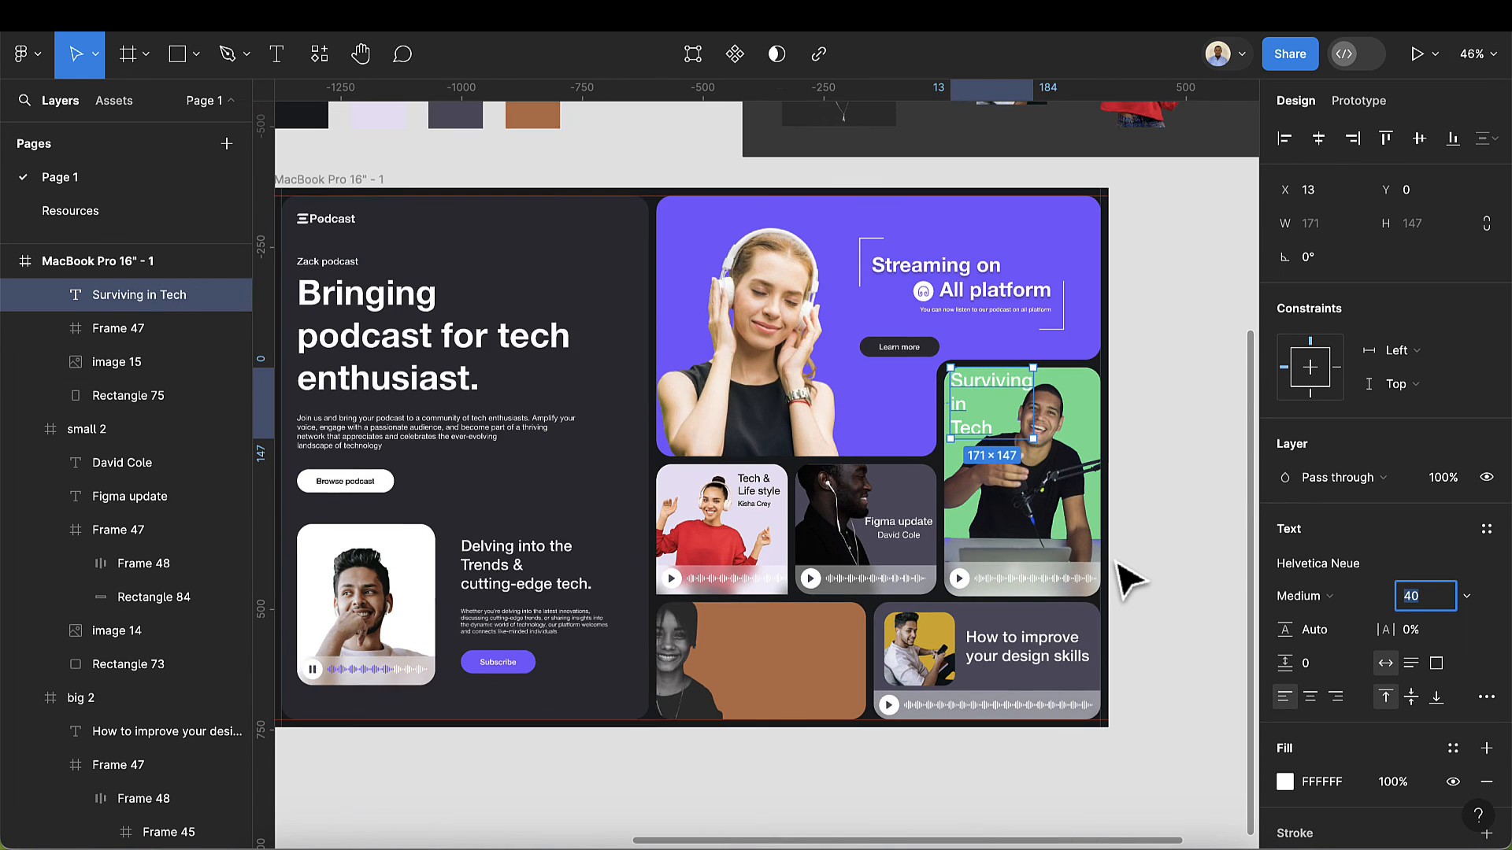
scroll(1124, 580, down, 1)
scroll(836, 669, left, 3)
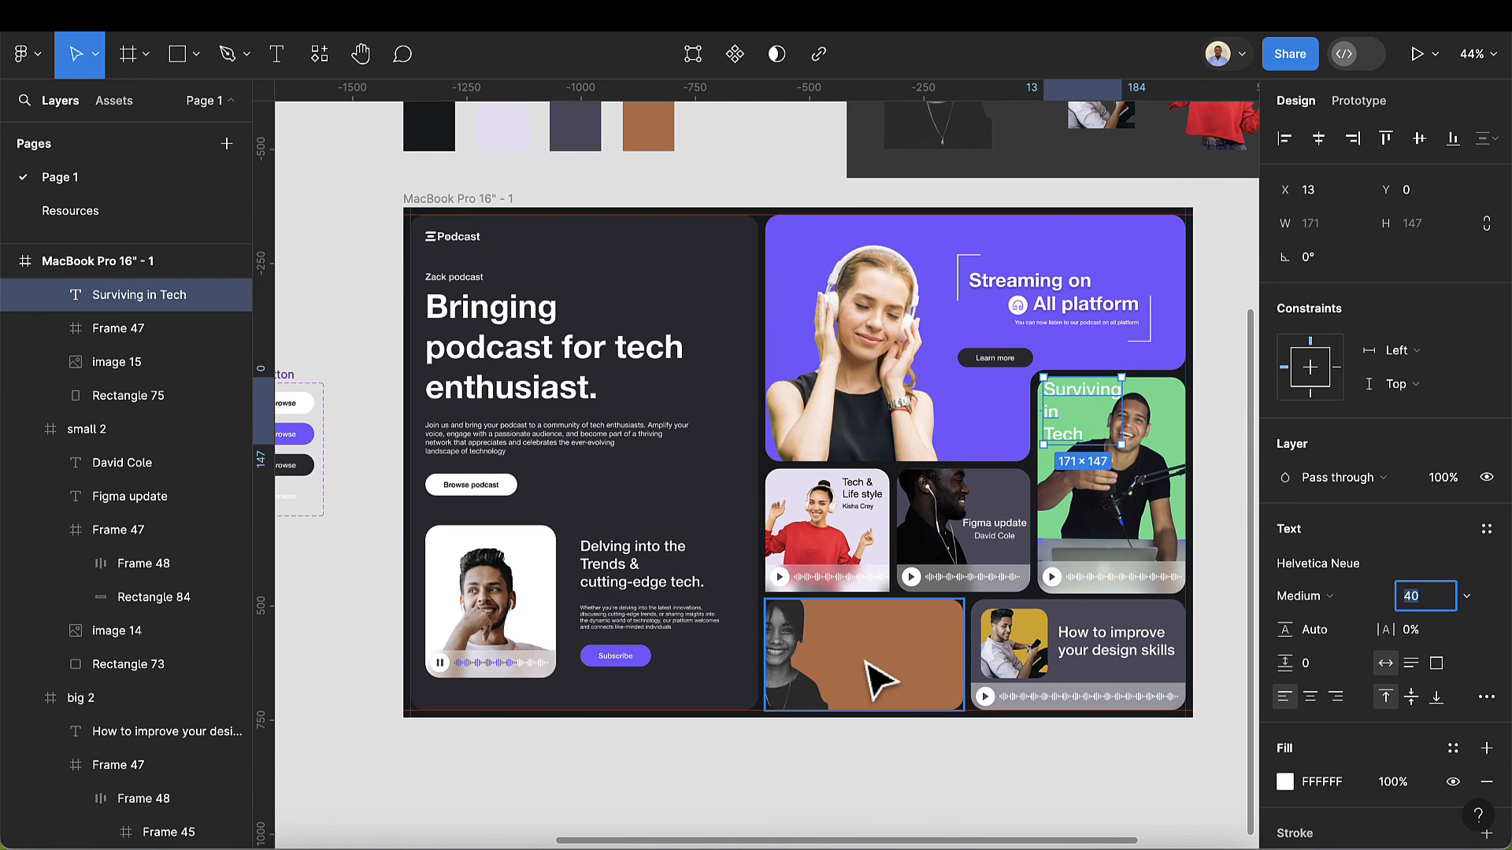
scroll(880, 678, up, 1)
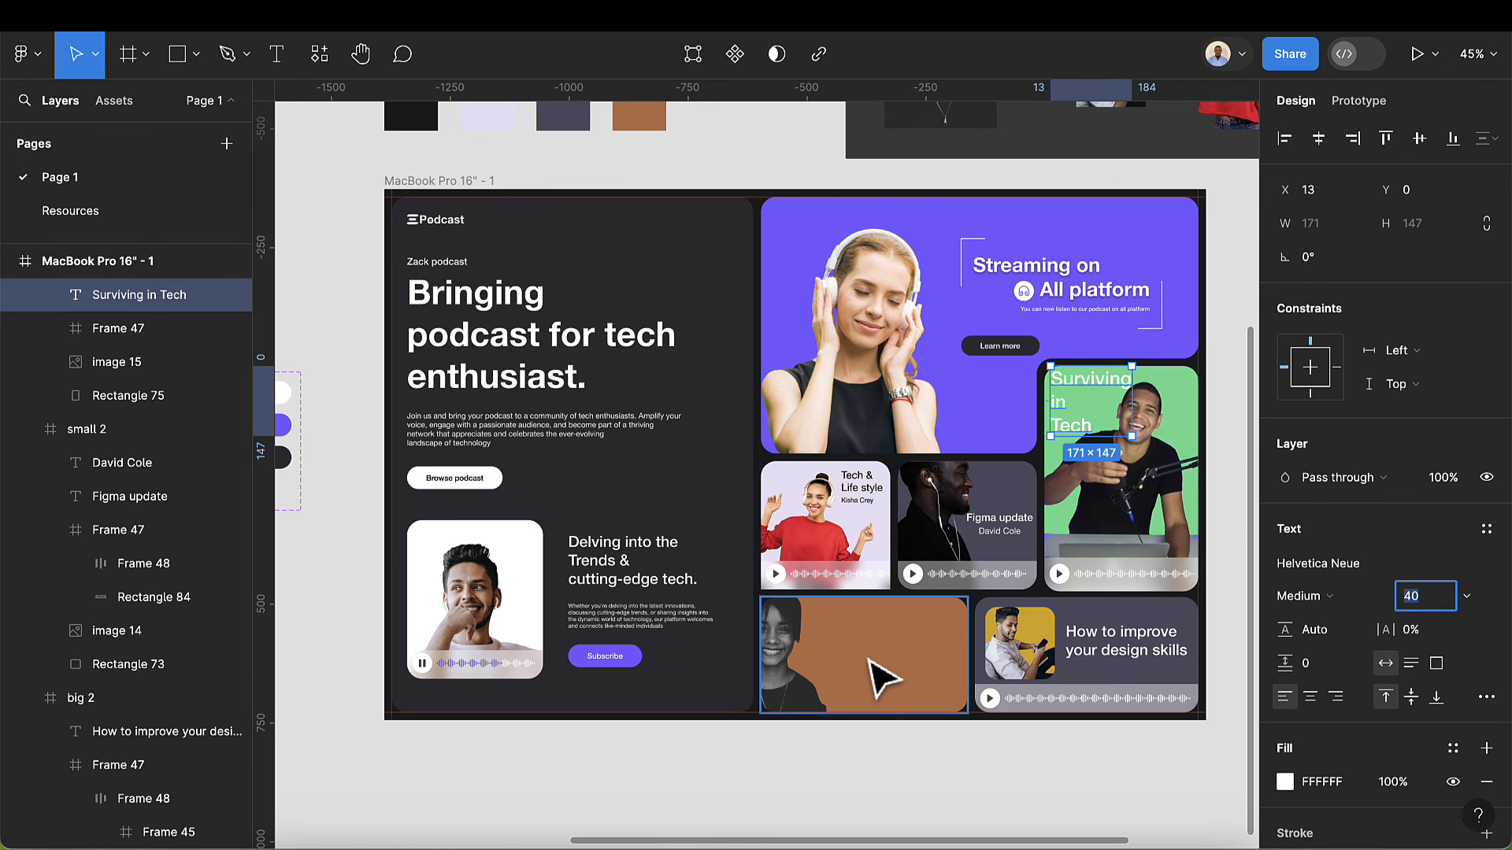
click(868, 663)
click(276, 54)
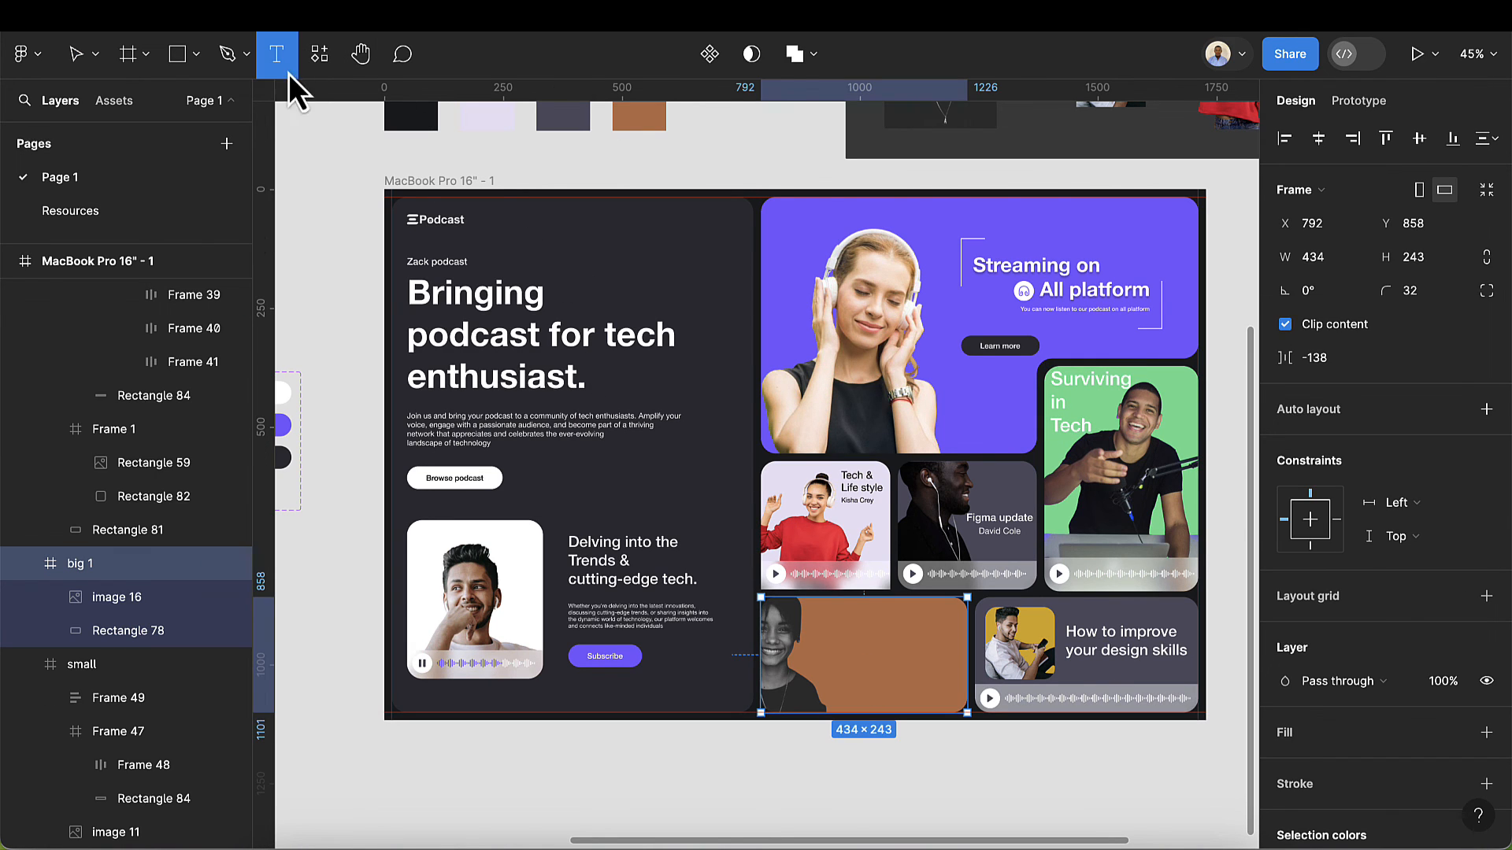
- Type 'Join our weekly newsletter' on the brown card and move it left and up
scroll(868, 646, up, 5)
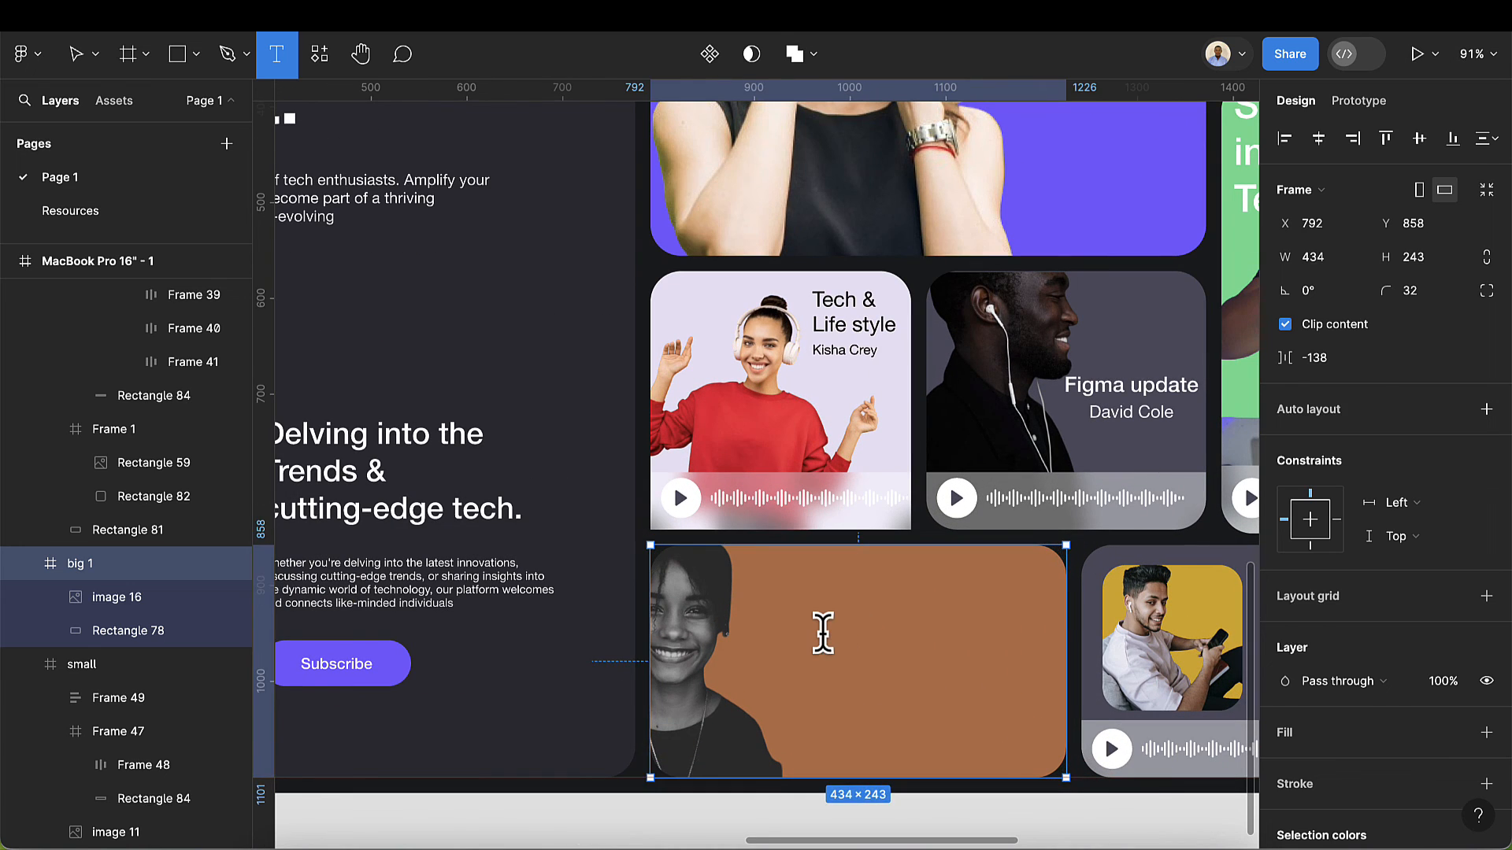
click(823, 634)
text(Join our news)
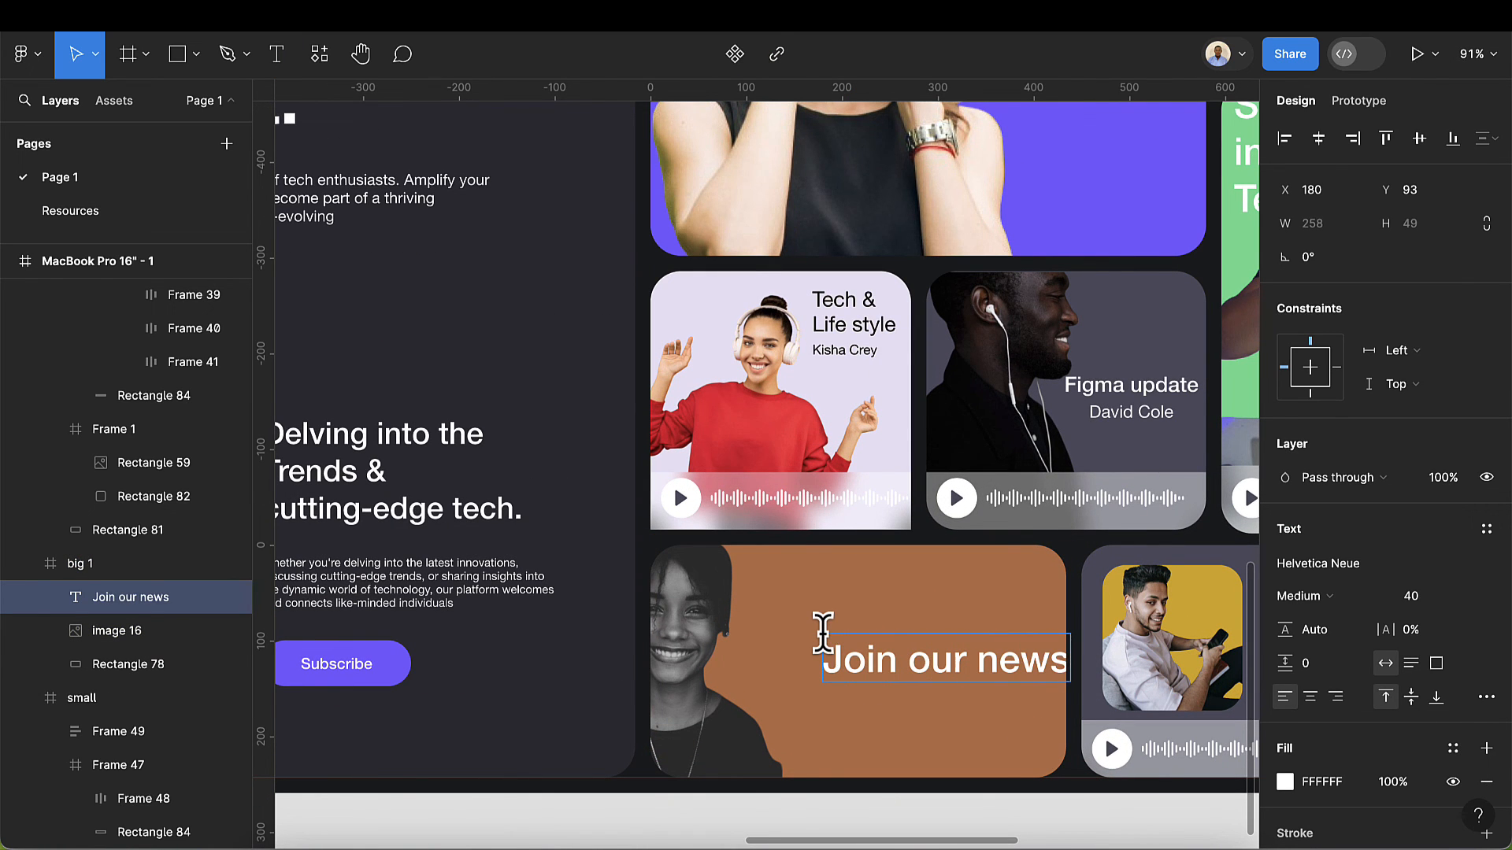
key(BackSpace)
key(BackSpace)
key(BackSpace)
key(BackSpace)
key(BackSpace)
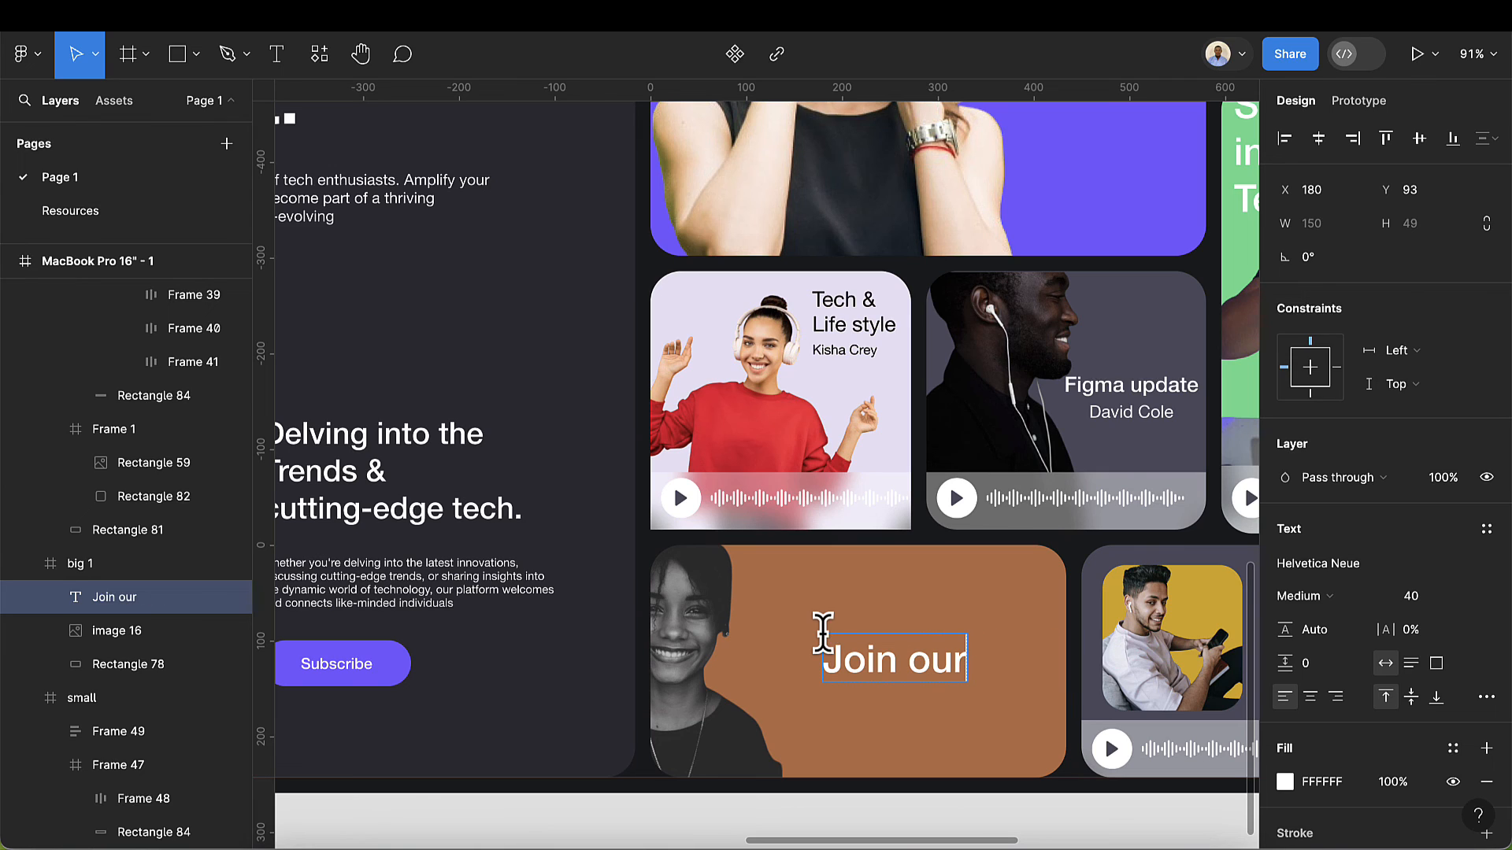
text(weel)
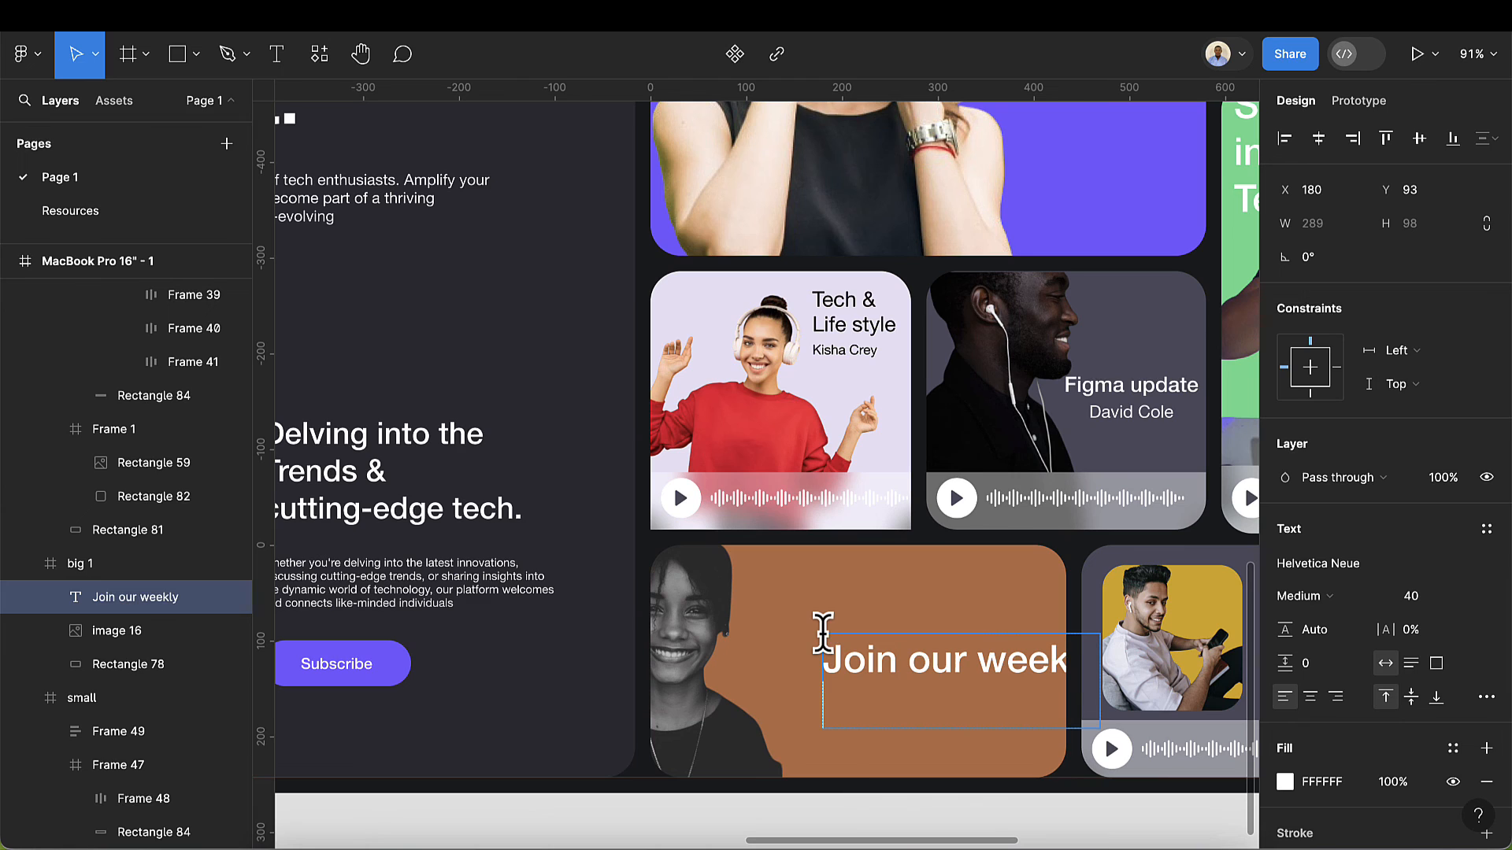
text(ly newsletter)
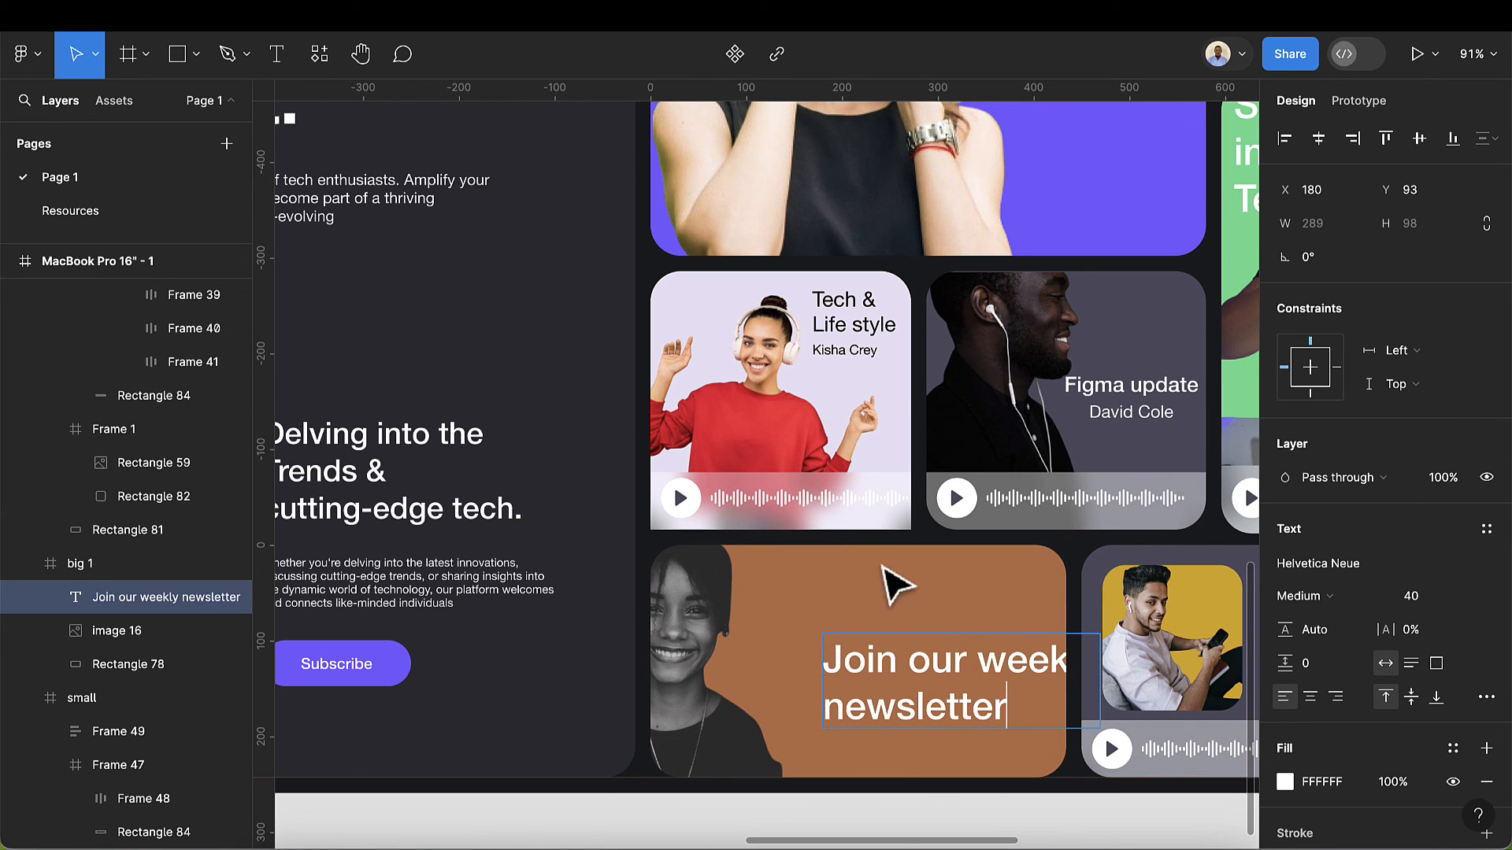
key(Escape)
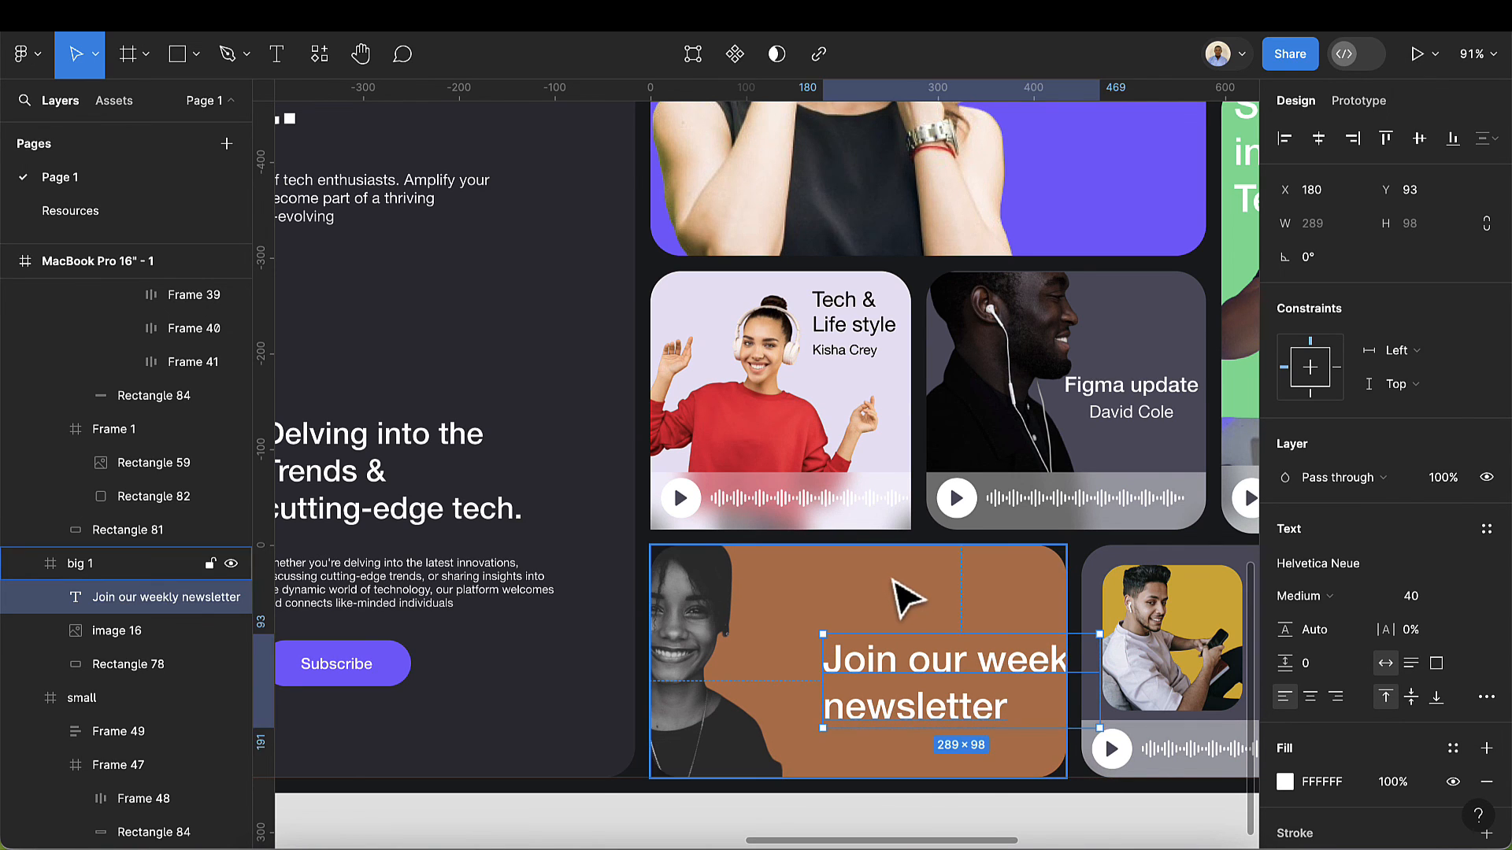
drag(949, 689, 901, 652)
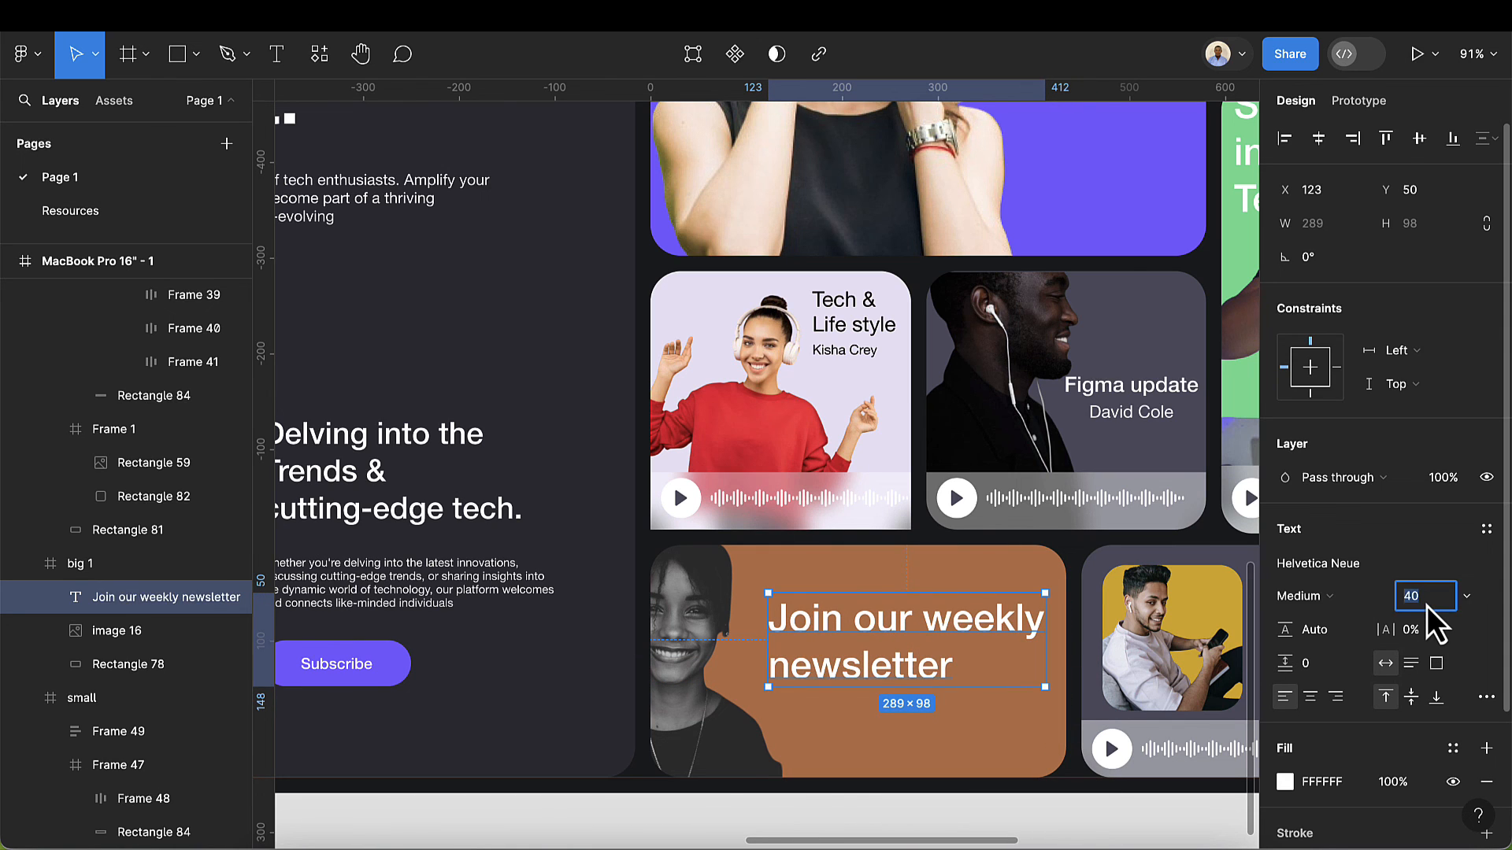
- Set the newsletter heading to size 32 and position it beside the portrait
text(22)
key(Return)
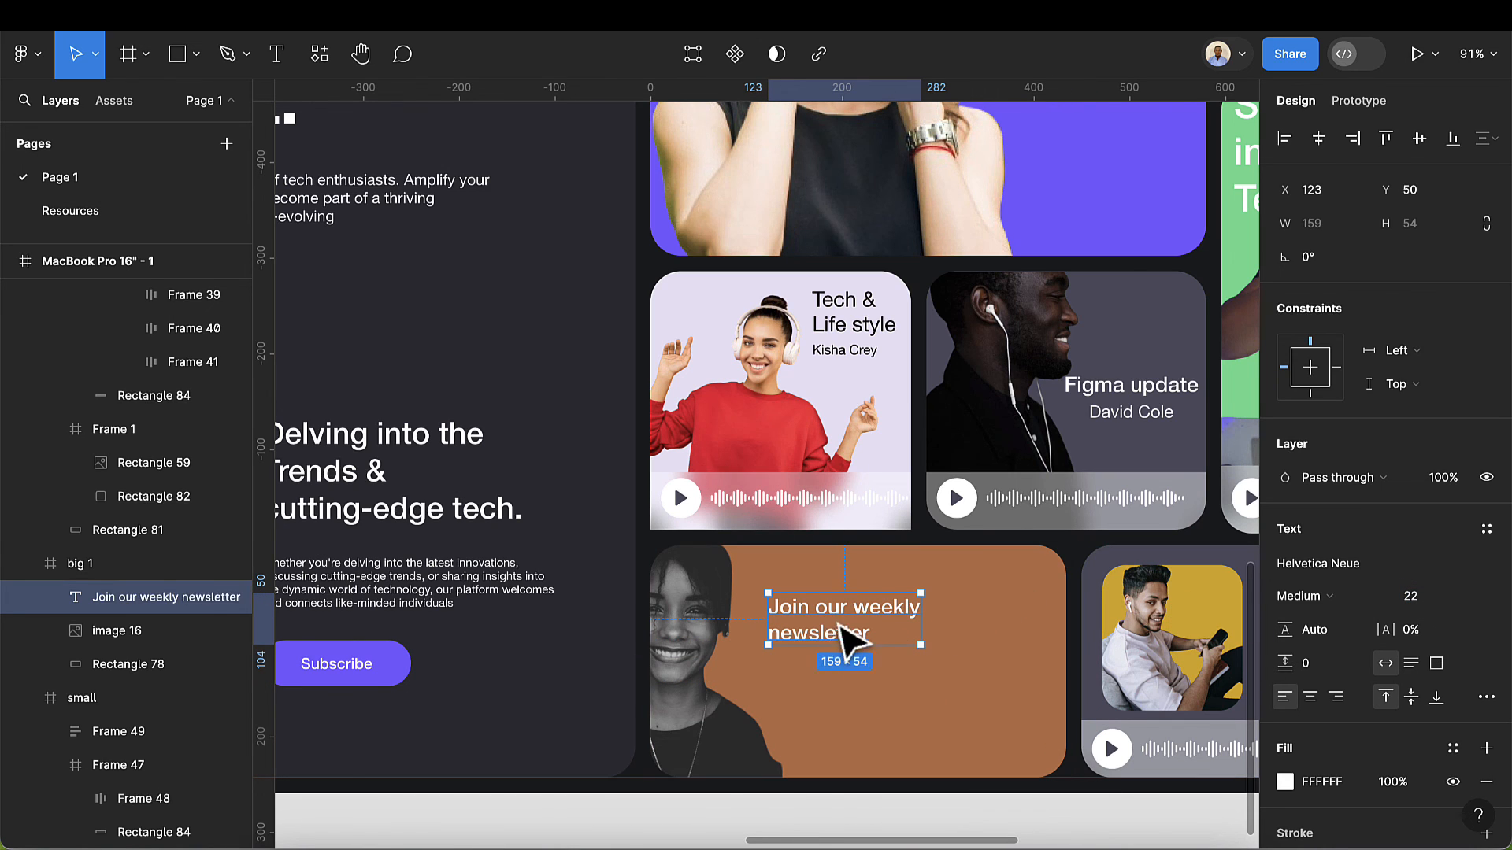
drag(846, 634, 876, 649)
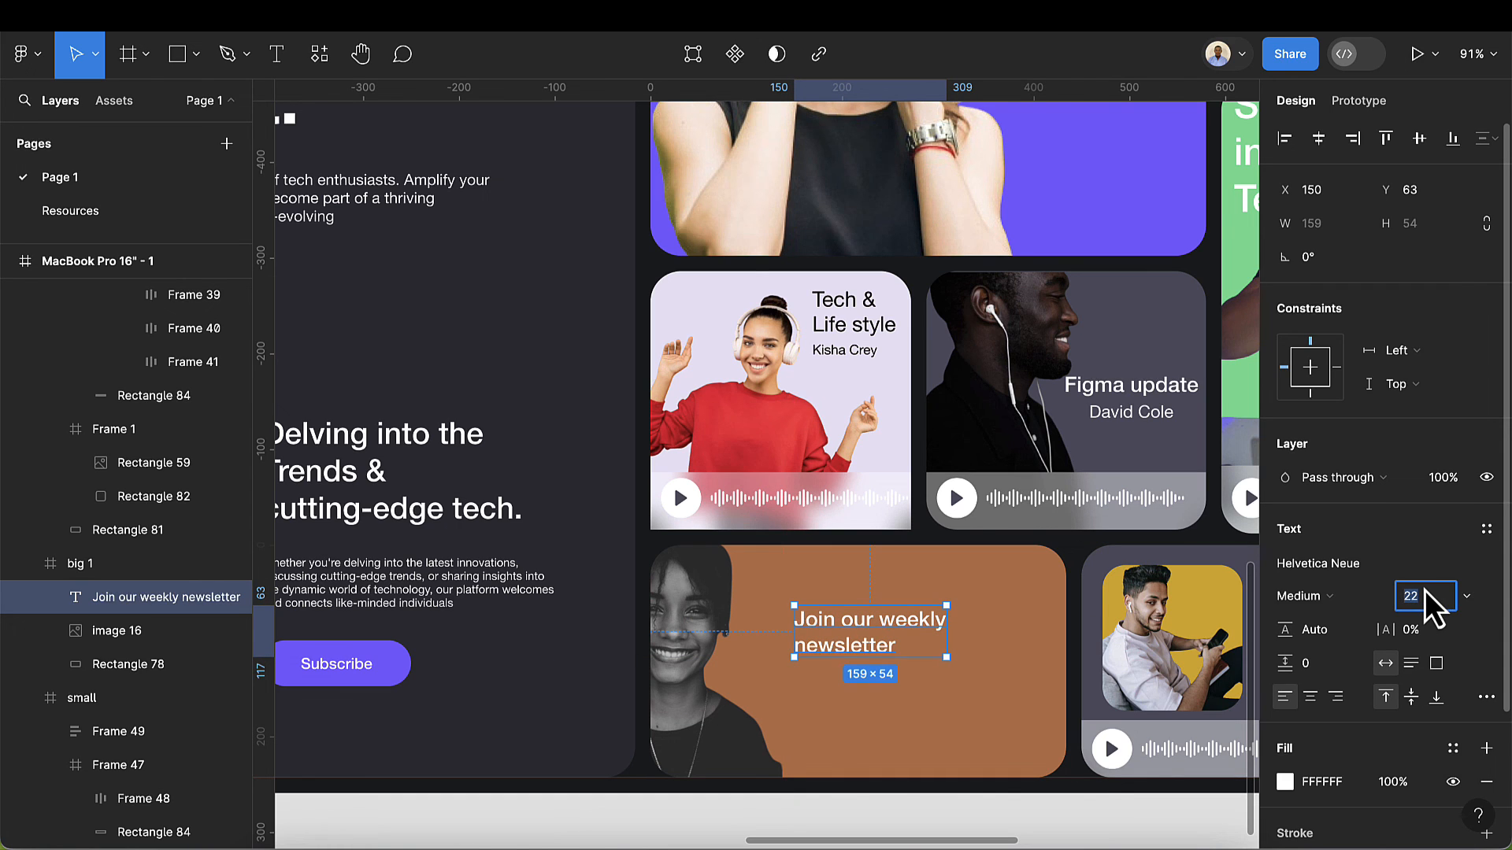
text(32)
key(Return)
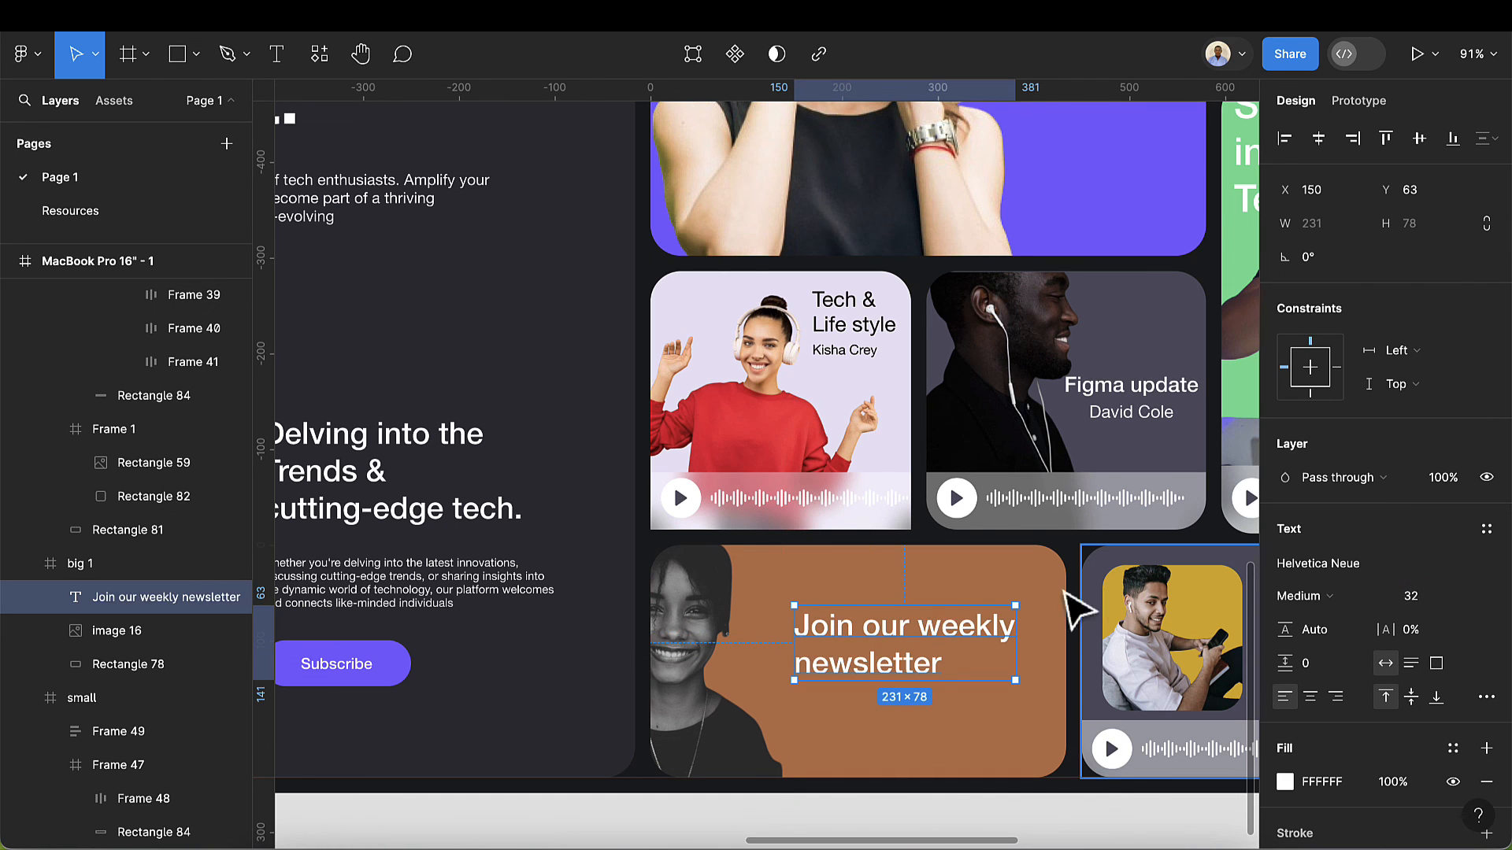
drag(922, 643, 919, 625)
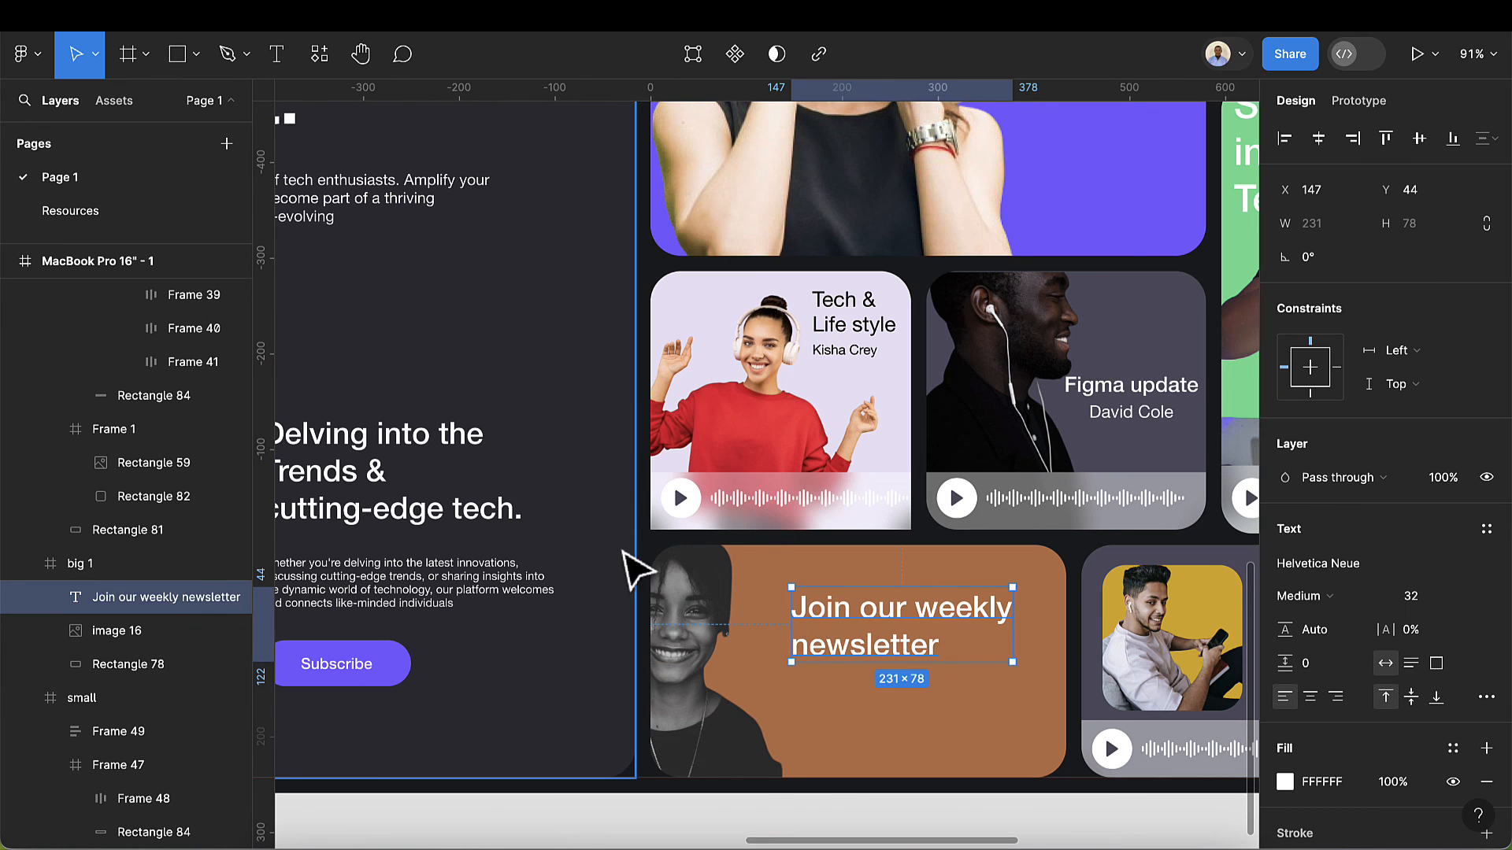
scroll(778, 573, down, 5)
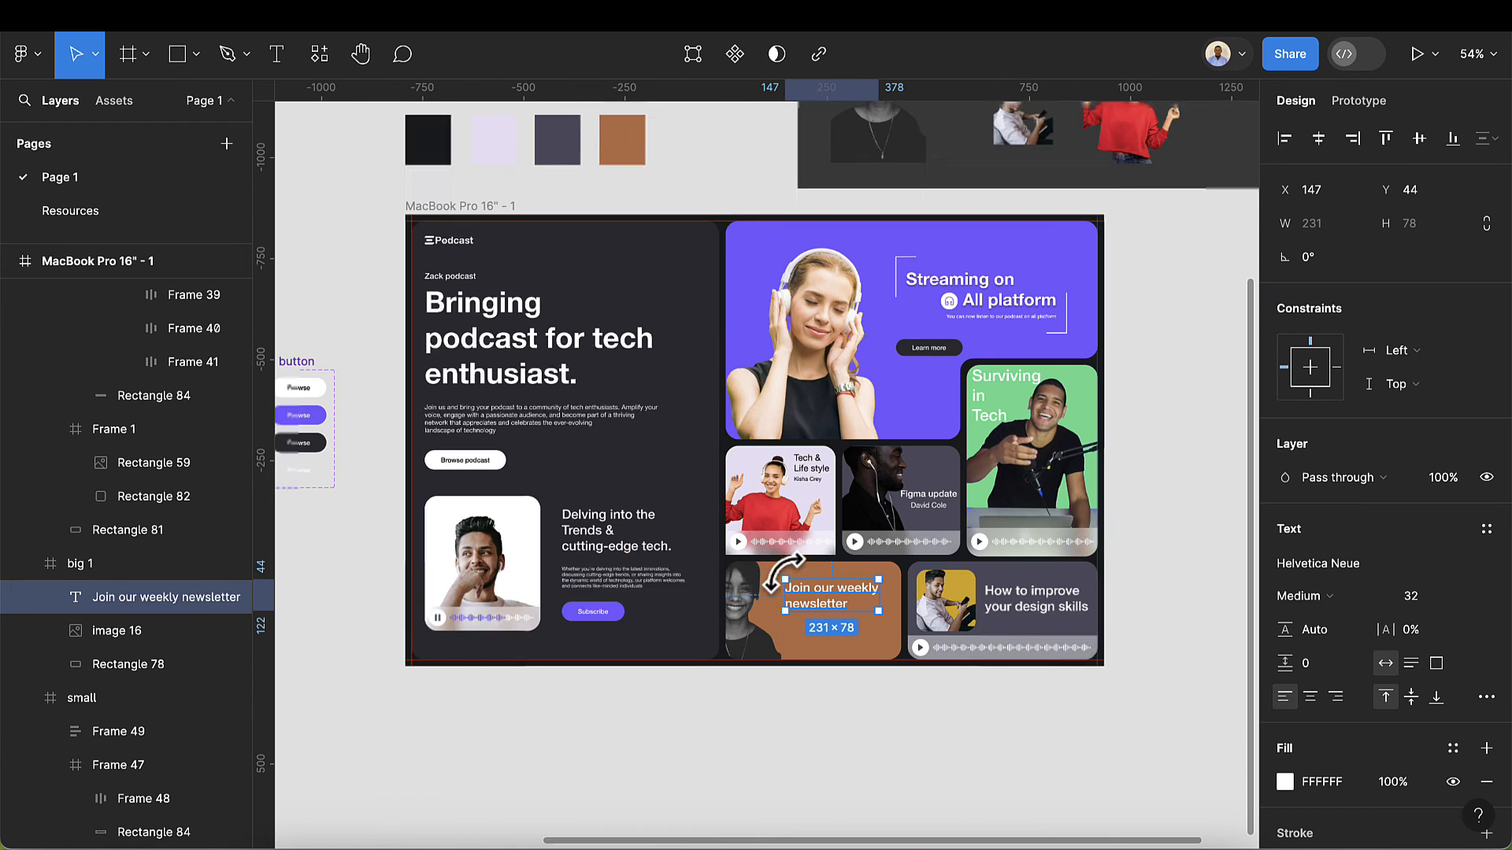
- Place the Browse button component on the newsletter card and switch it to the dark variant
click(126, 98)
drag(106, 310, 810, 627)
scroll(849, 651, up, 4)
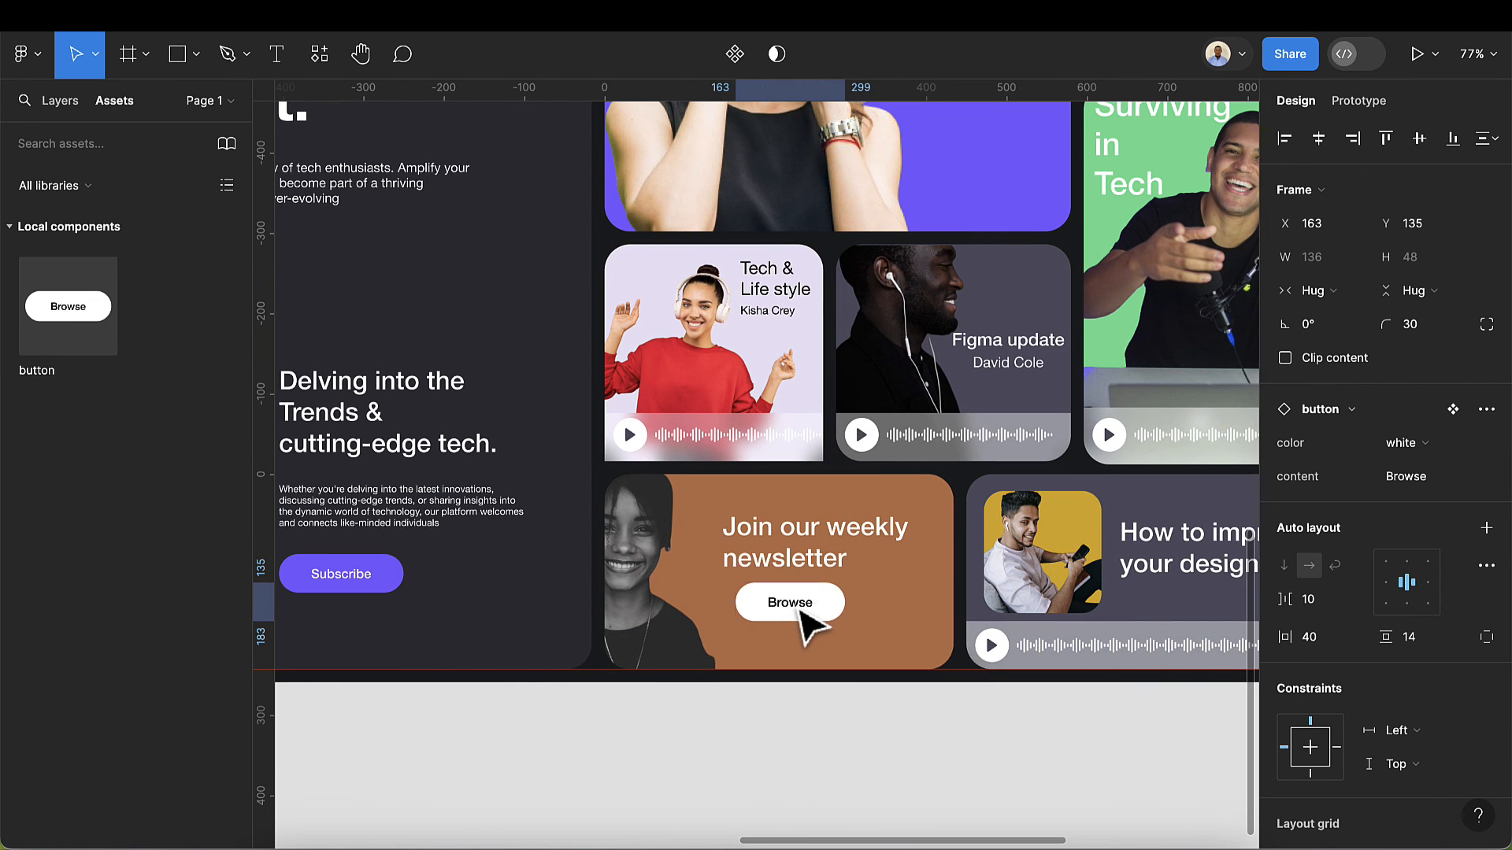
click(1446, 443)
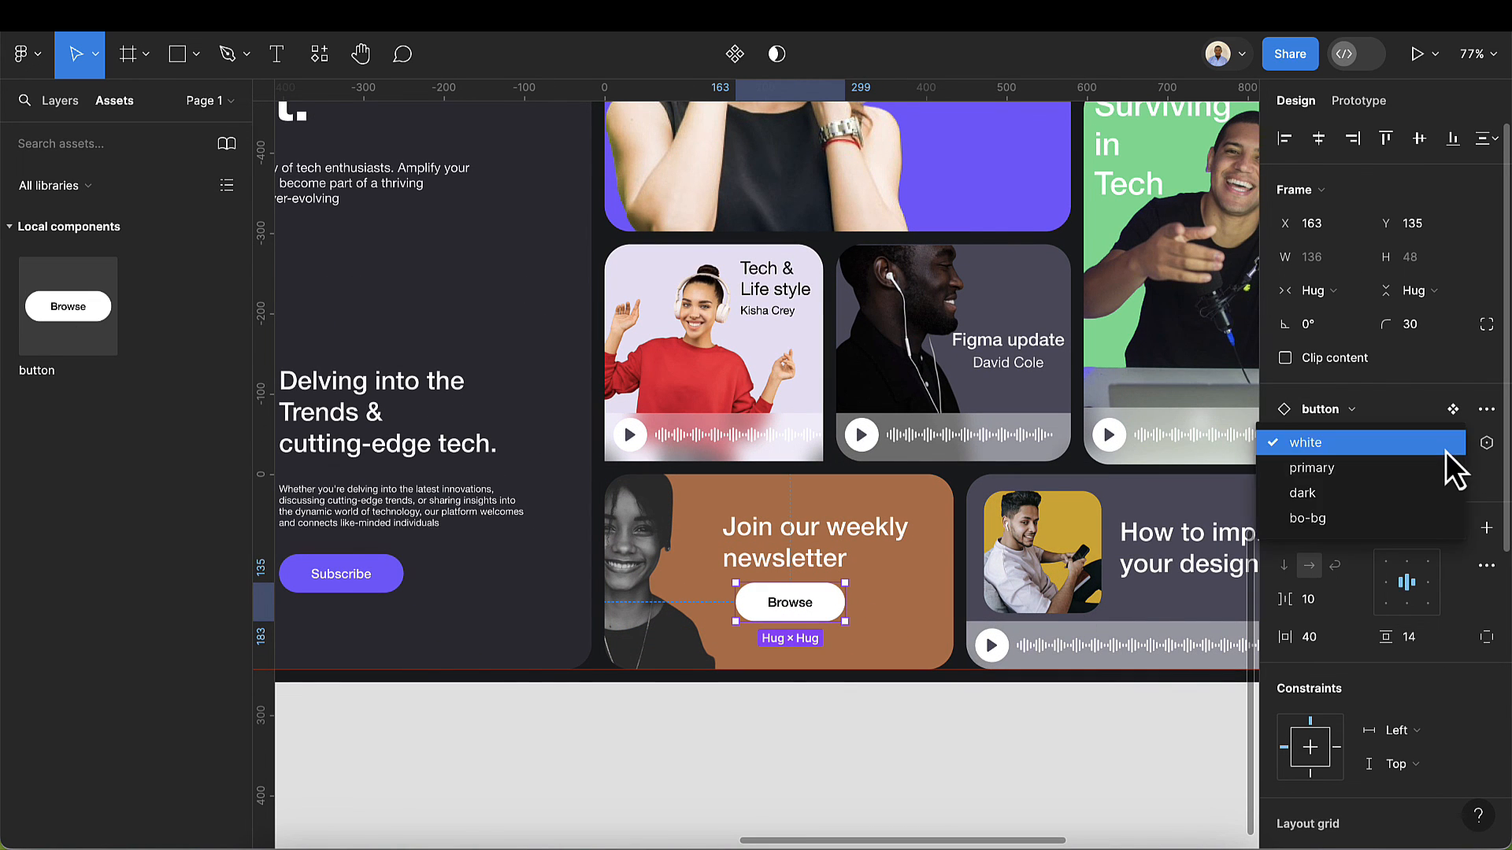
click(1426, 491)
- Shrink the newsletter heading to 28, then move the button up under it and make it shorter
click(792, 554)
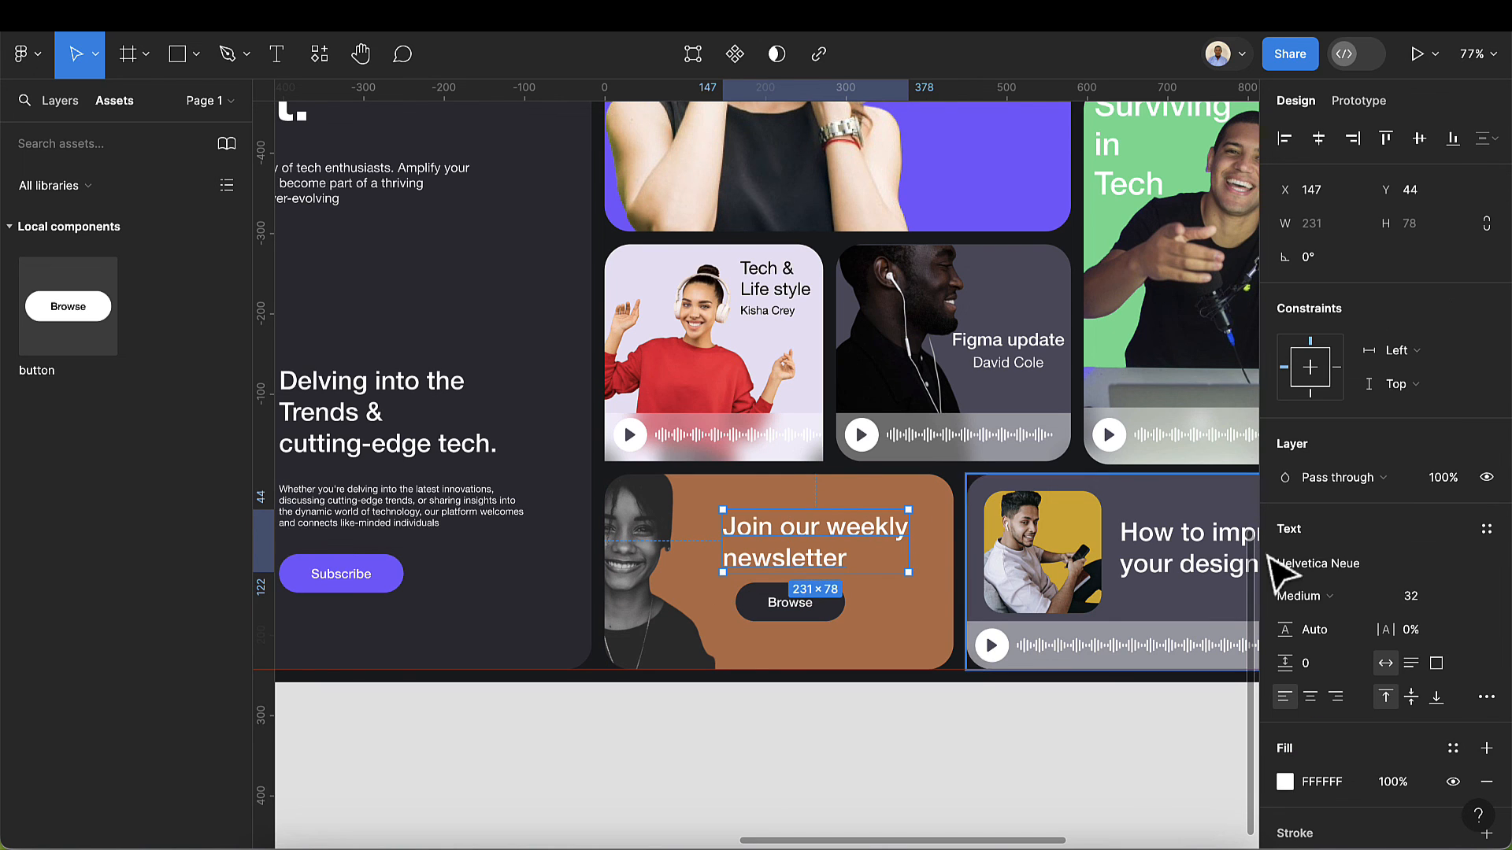
key(Down)
key(Down)
key(Down)
key(Down)
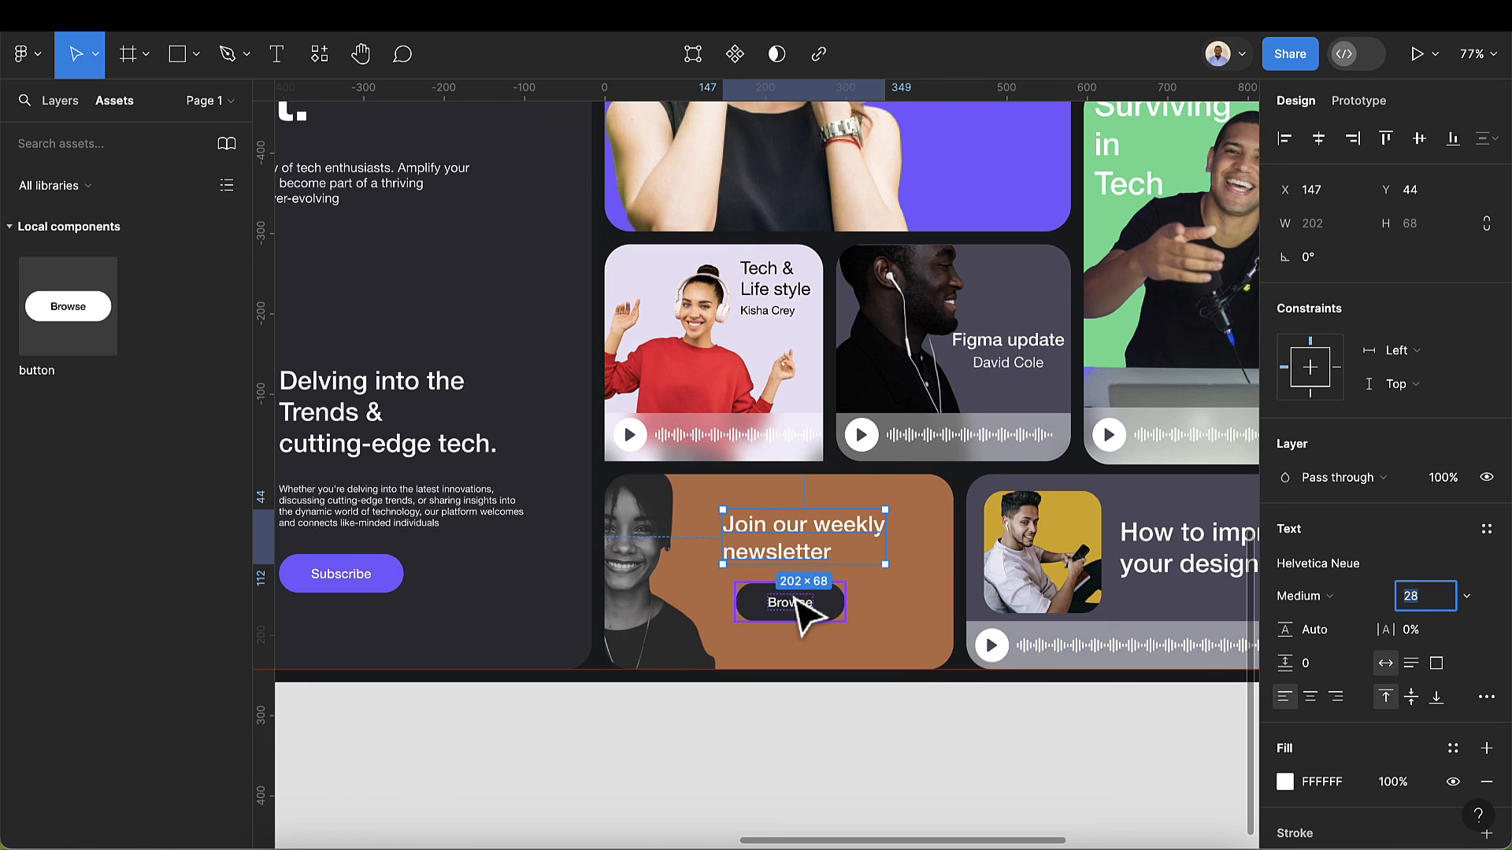
scroll(795, 604, up, 2)
click(827, 636)
drag(827, 630, 811, 623)
drag(766, 568, 768, 580)
- Change the button label to 'Subscribe' at font size 14
double_click(775, 610)
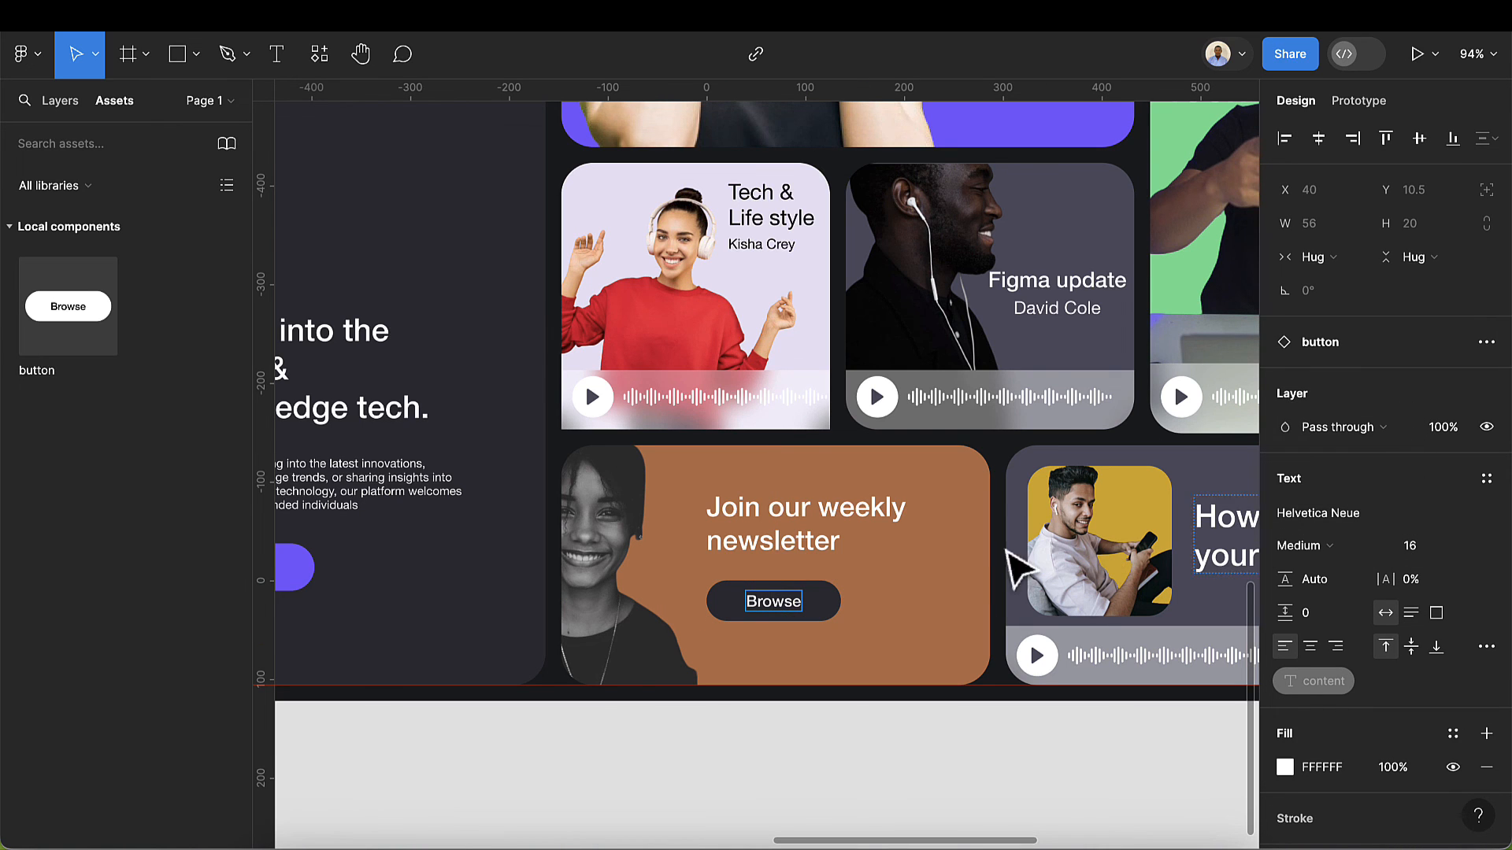
click(837, 607)
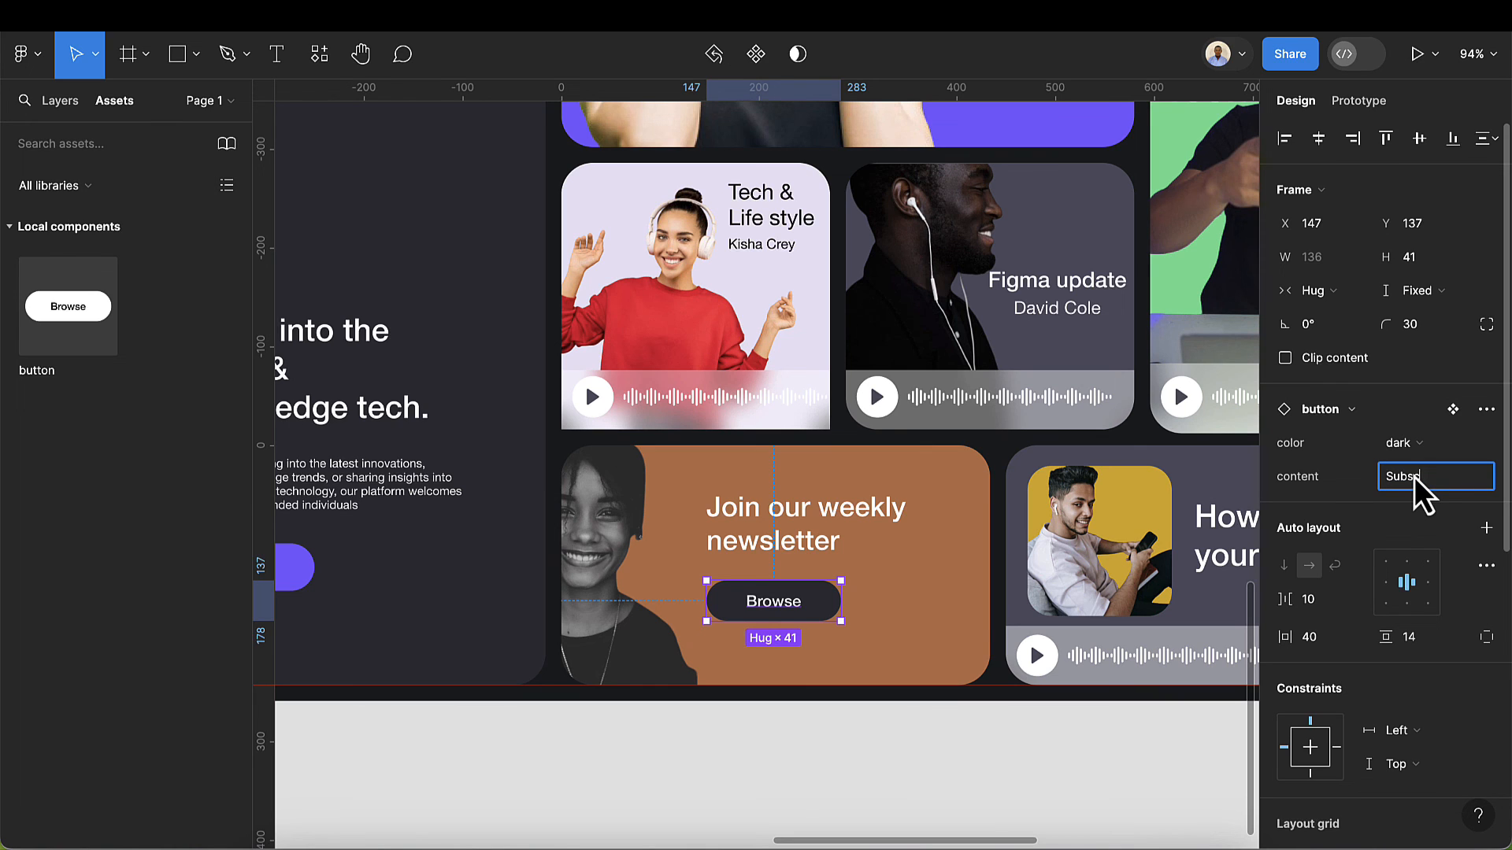
key(Return)
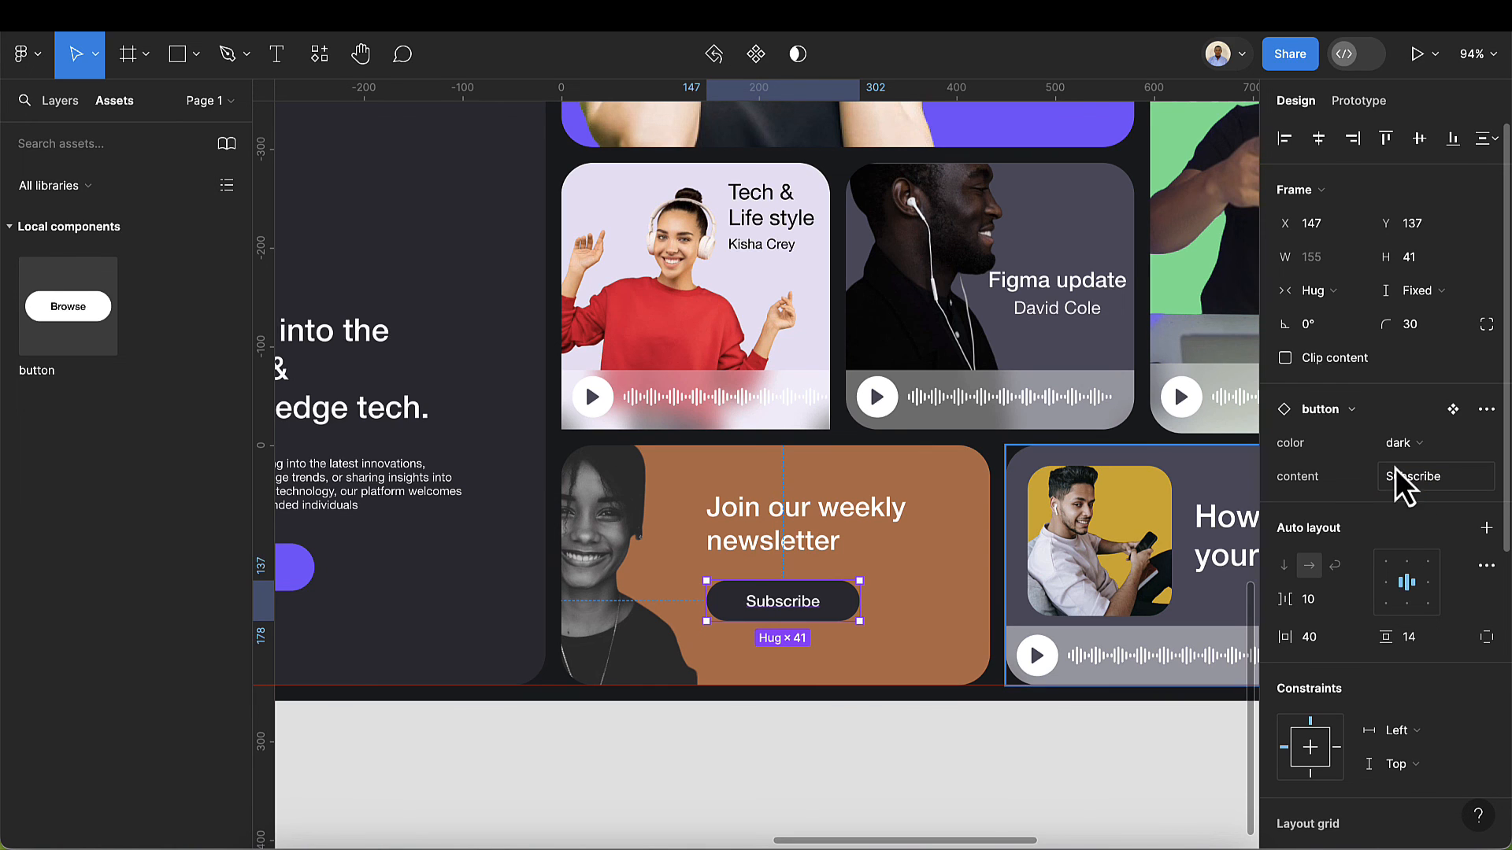
double_click(771, 607)
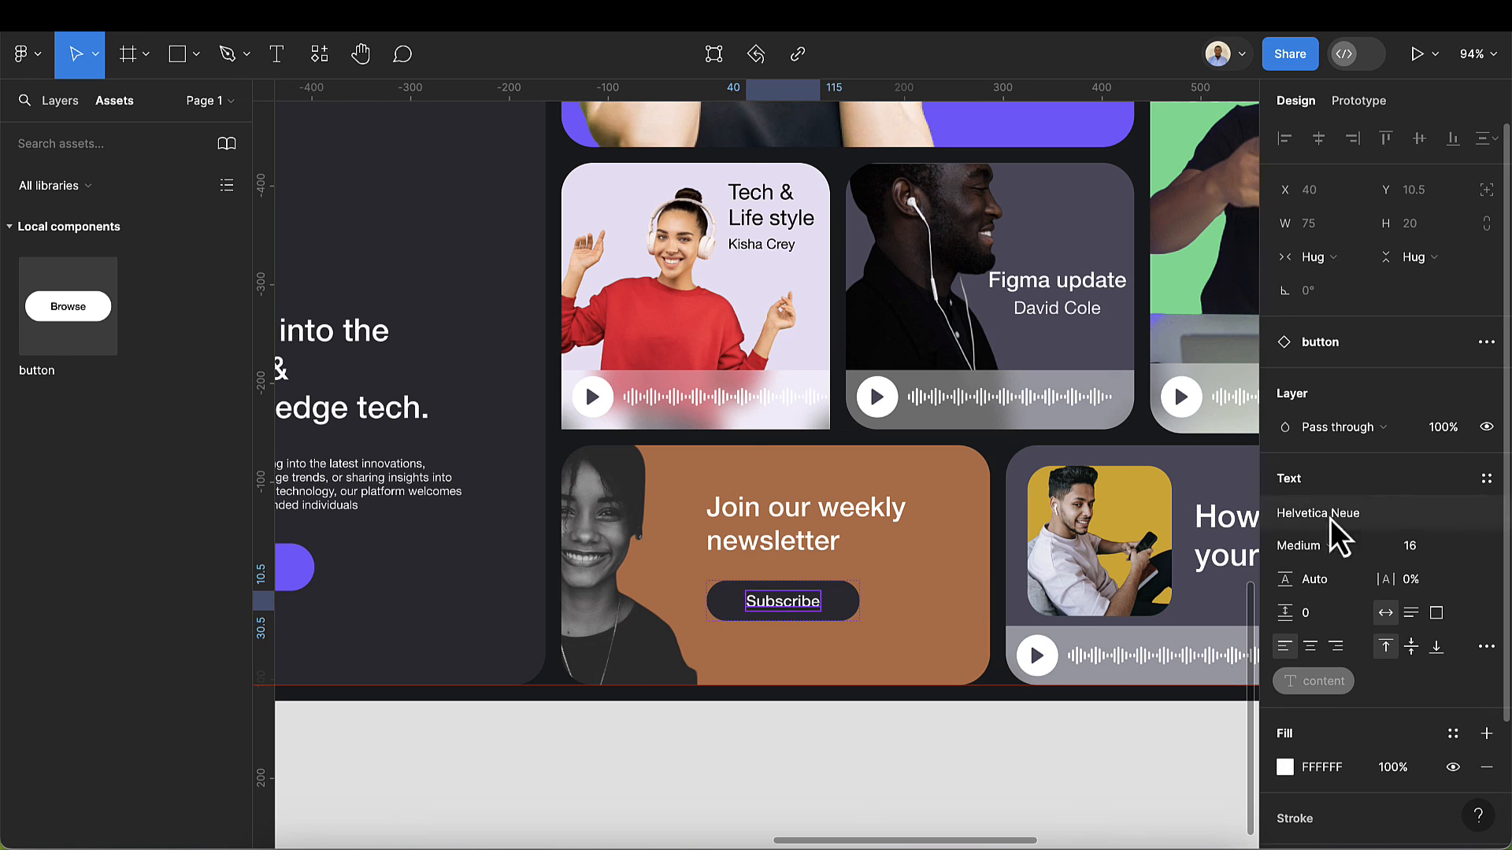
key(Down)
key(Down)
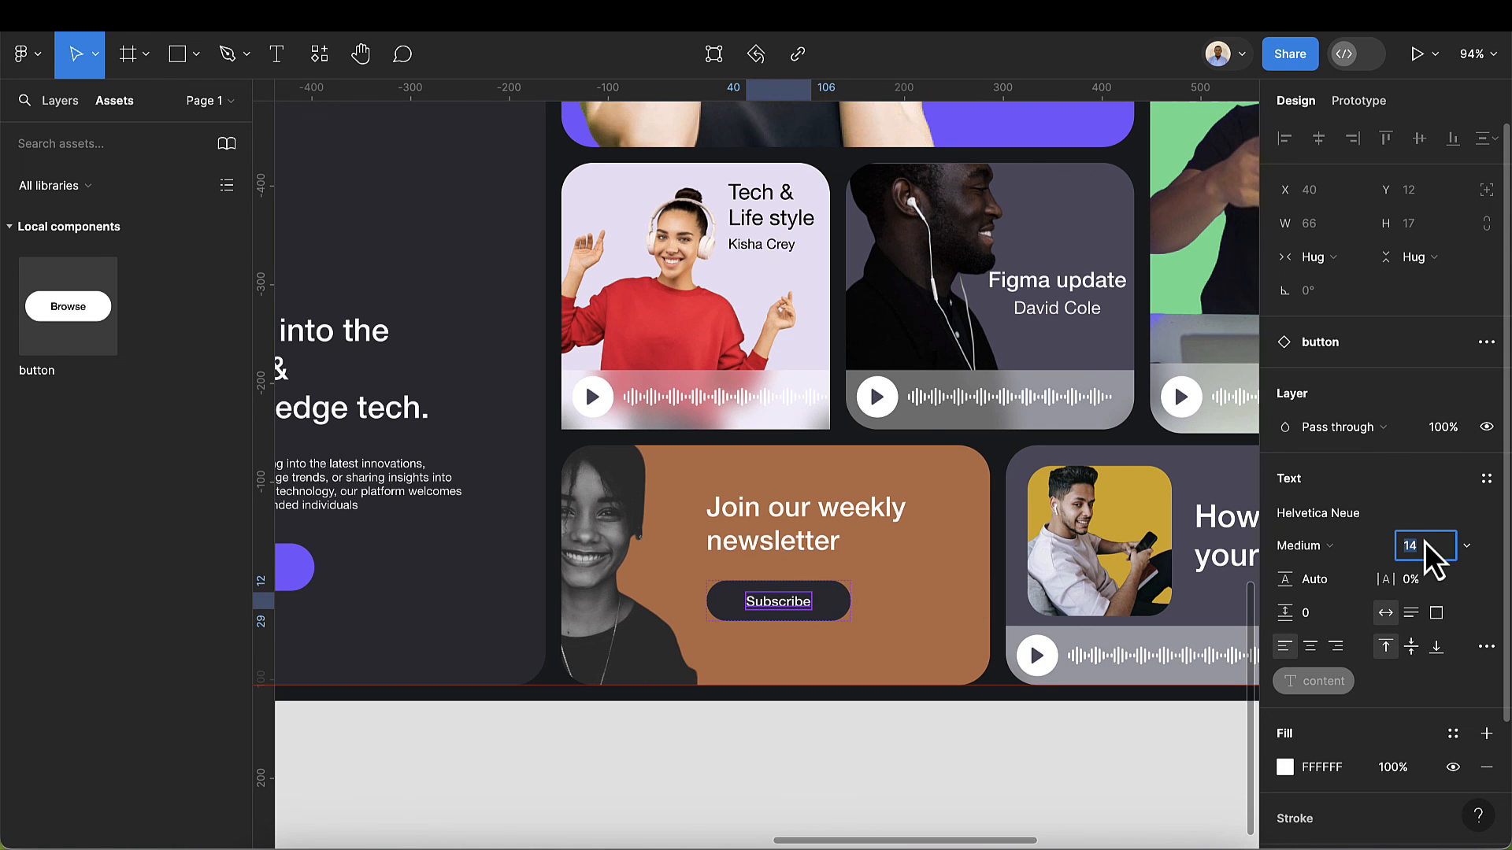
- Left-align Subscribe with the heading and stack both in a vertical auto layout spaced 18
click(905, 625)
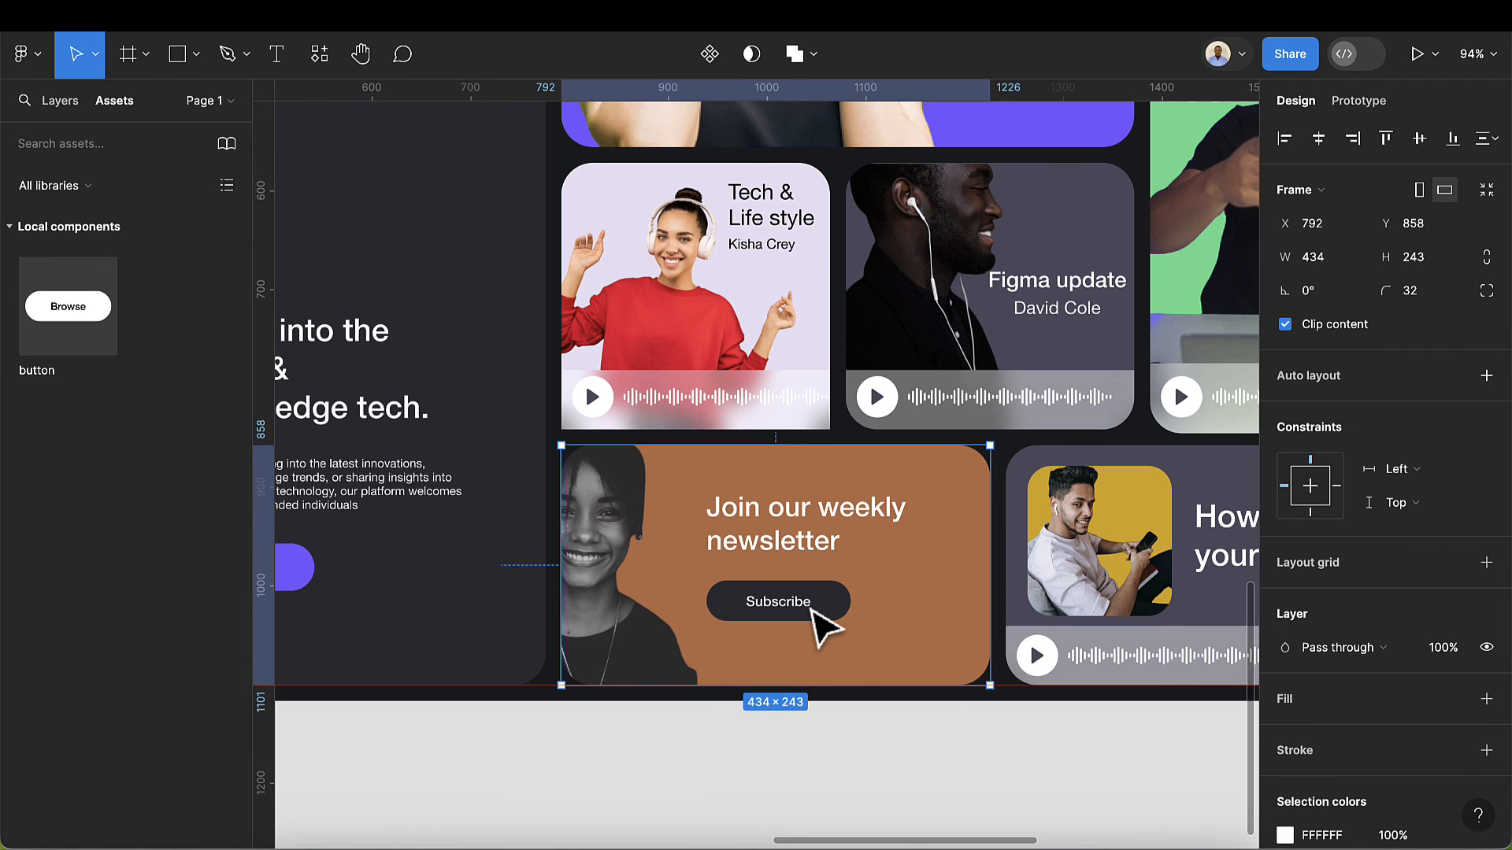
double_click(811, 610)
double_click(810, 609)
click(823, 612)
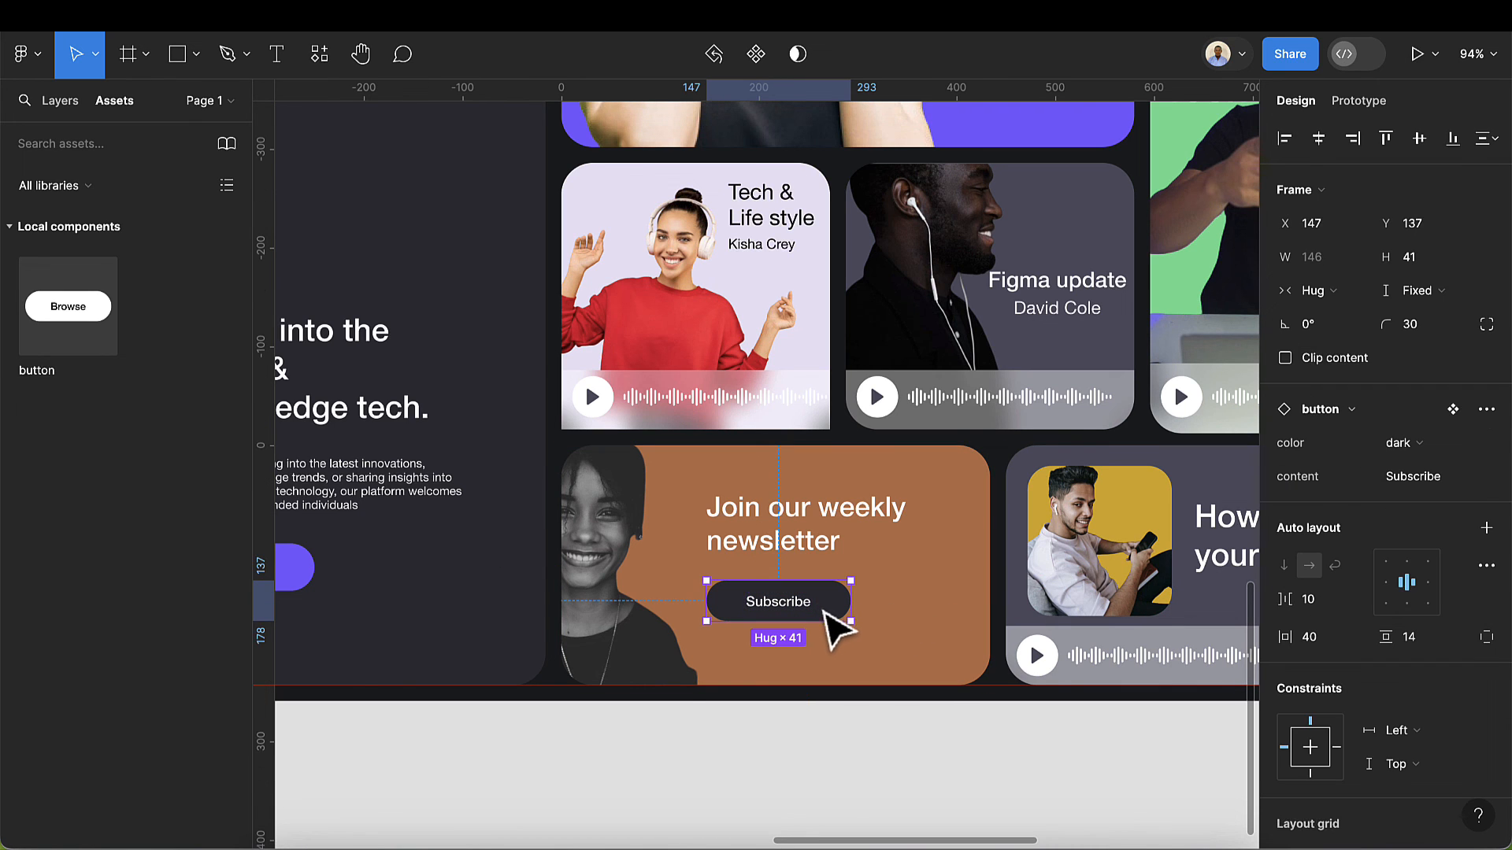
drag(825, 612, 815, 594)
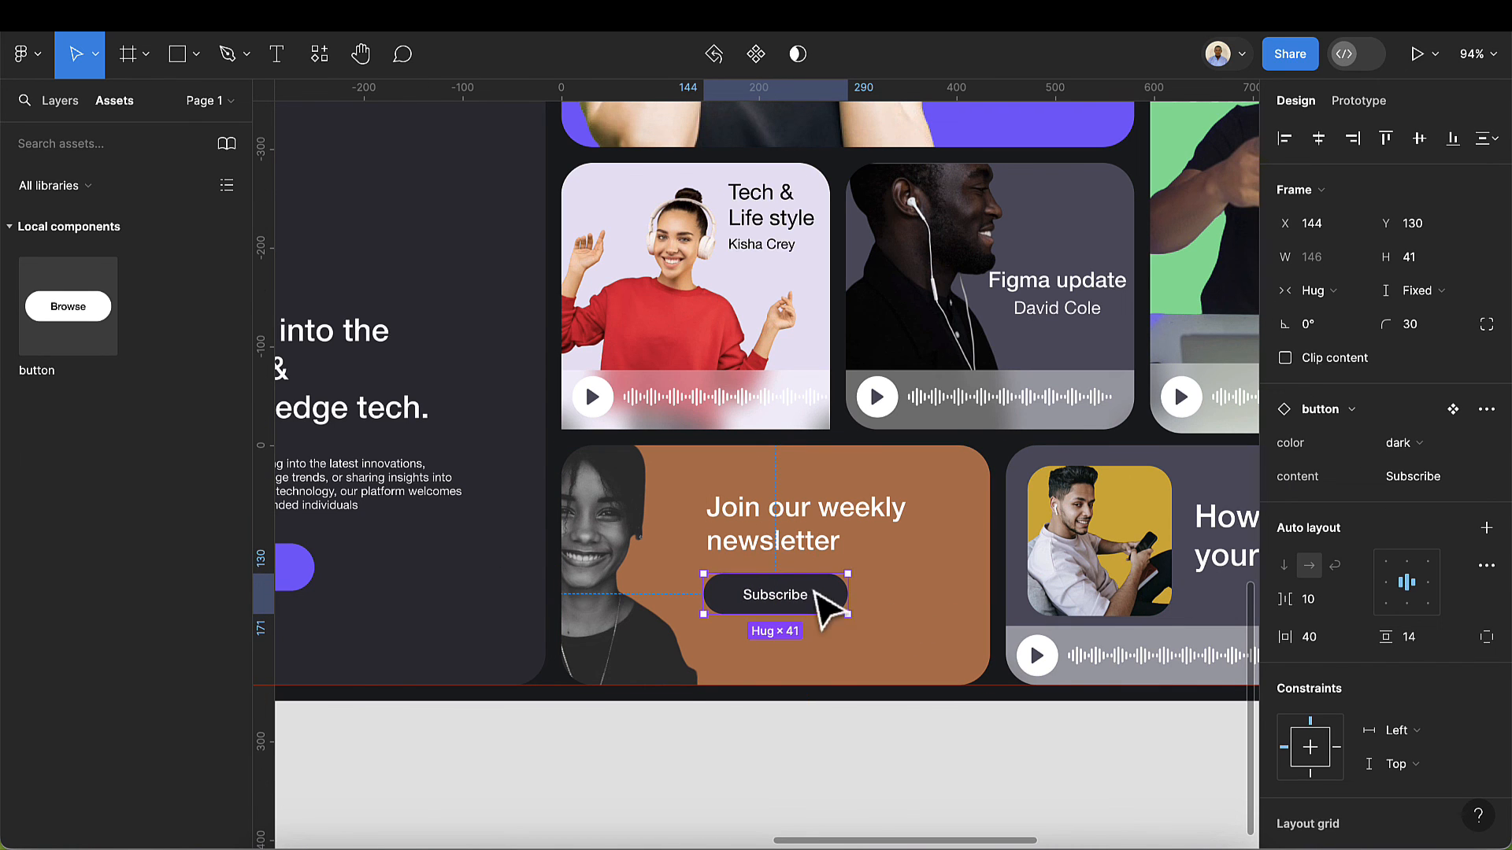
shift+click(795, 555)
key(shift+a)
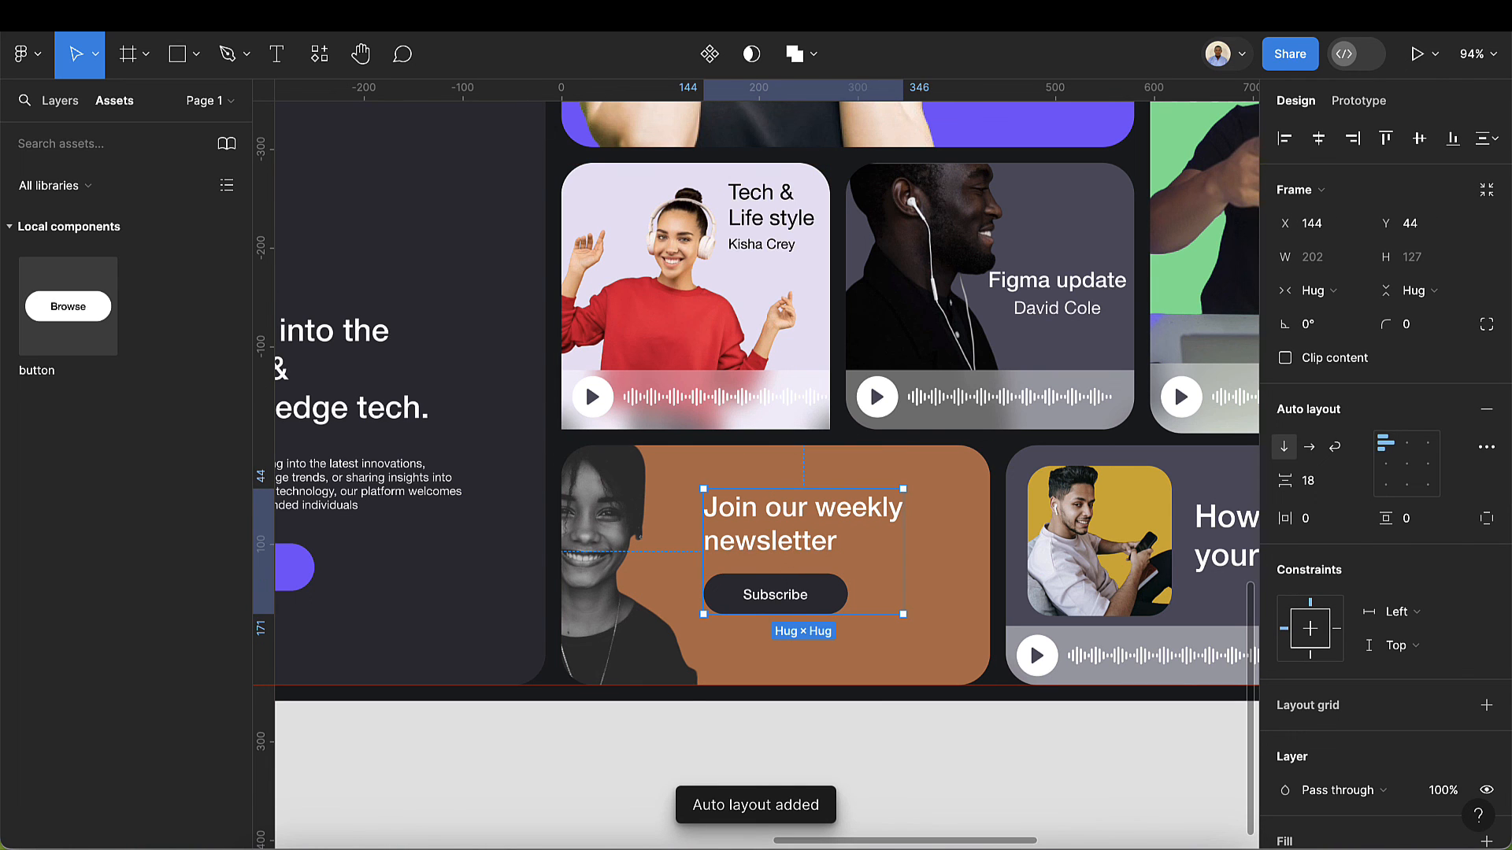
click(283, 50)
scroll(733, 626, up, 3)
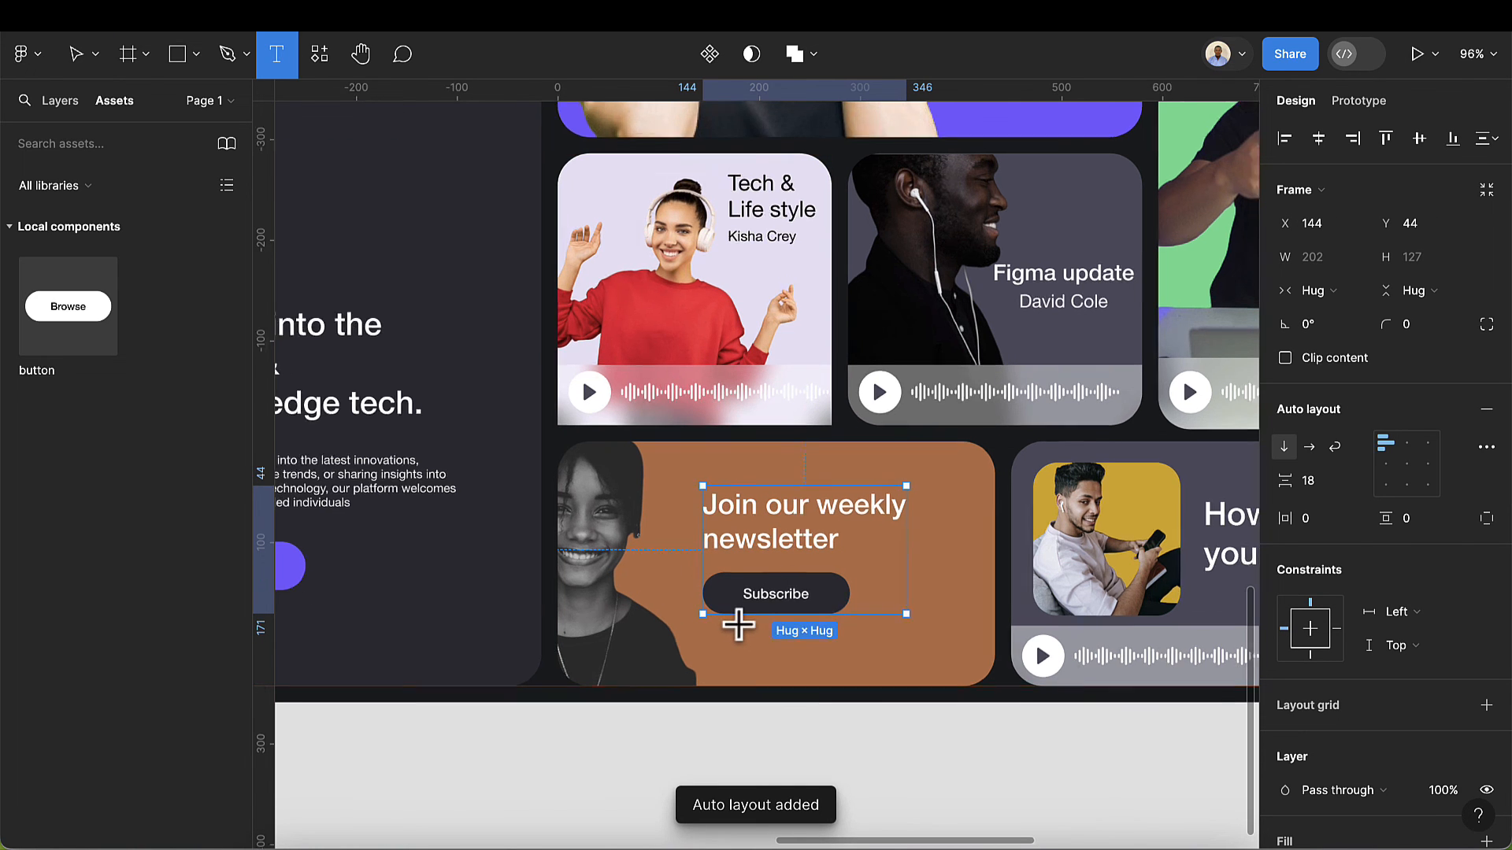
- Add the line 'Get notify when ever we release a new podcast' under Subscribe at size 12
click(732, 644)
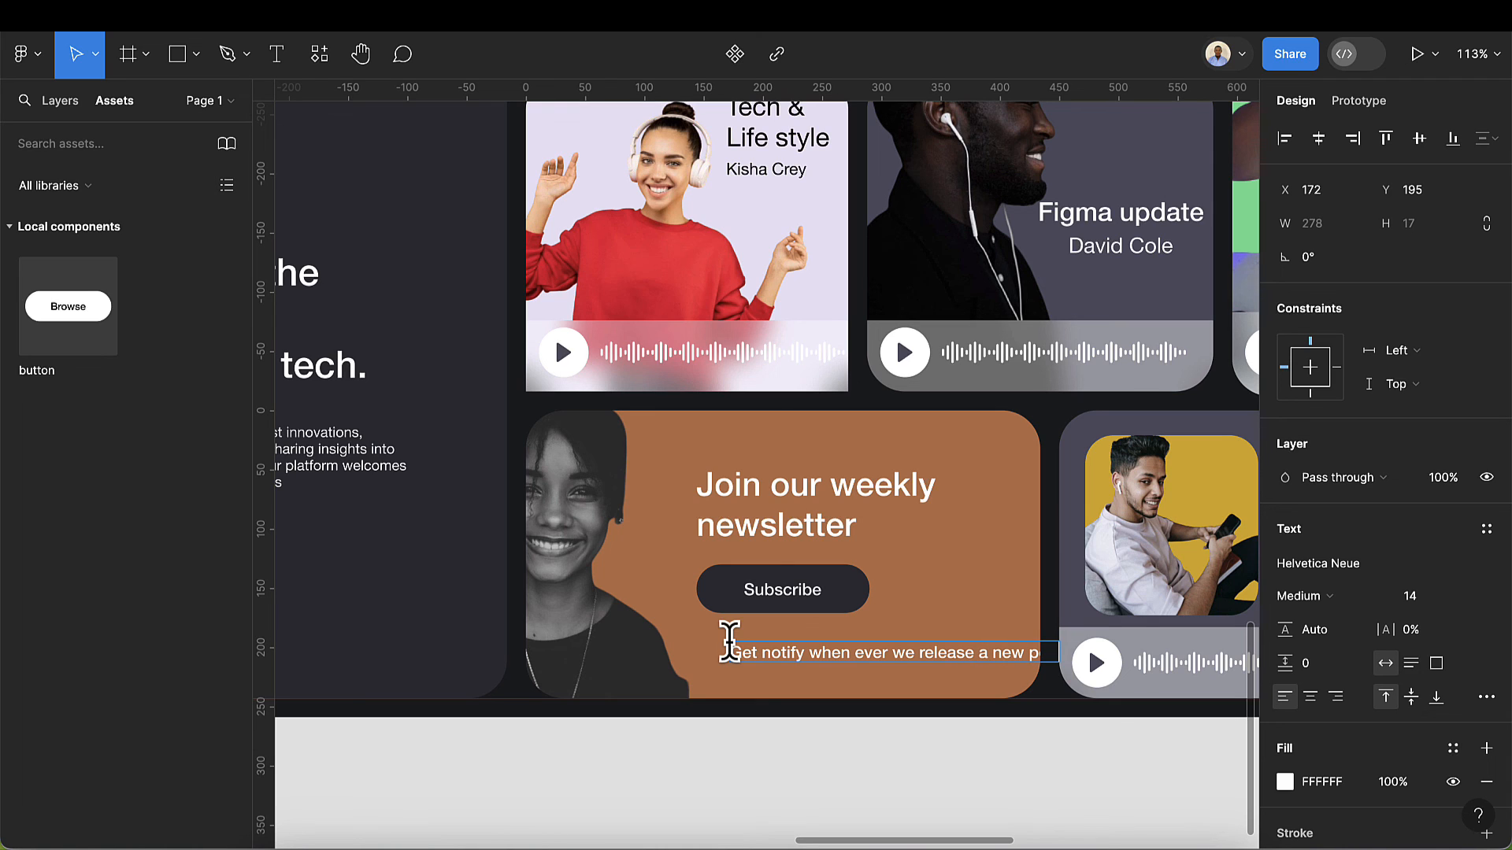
key(Escape)
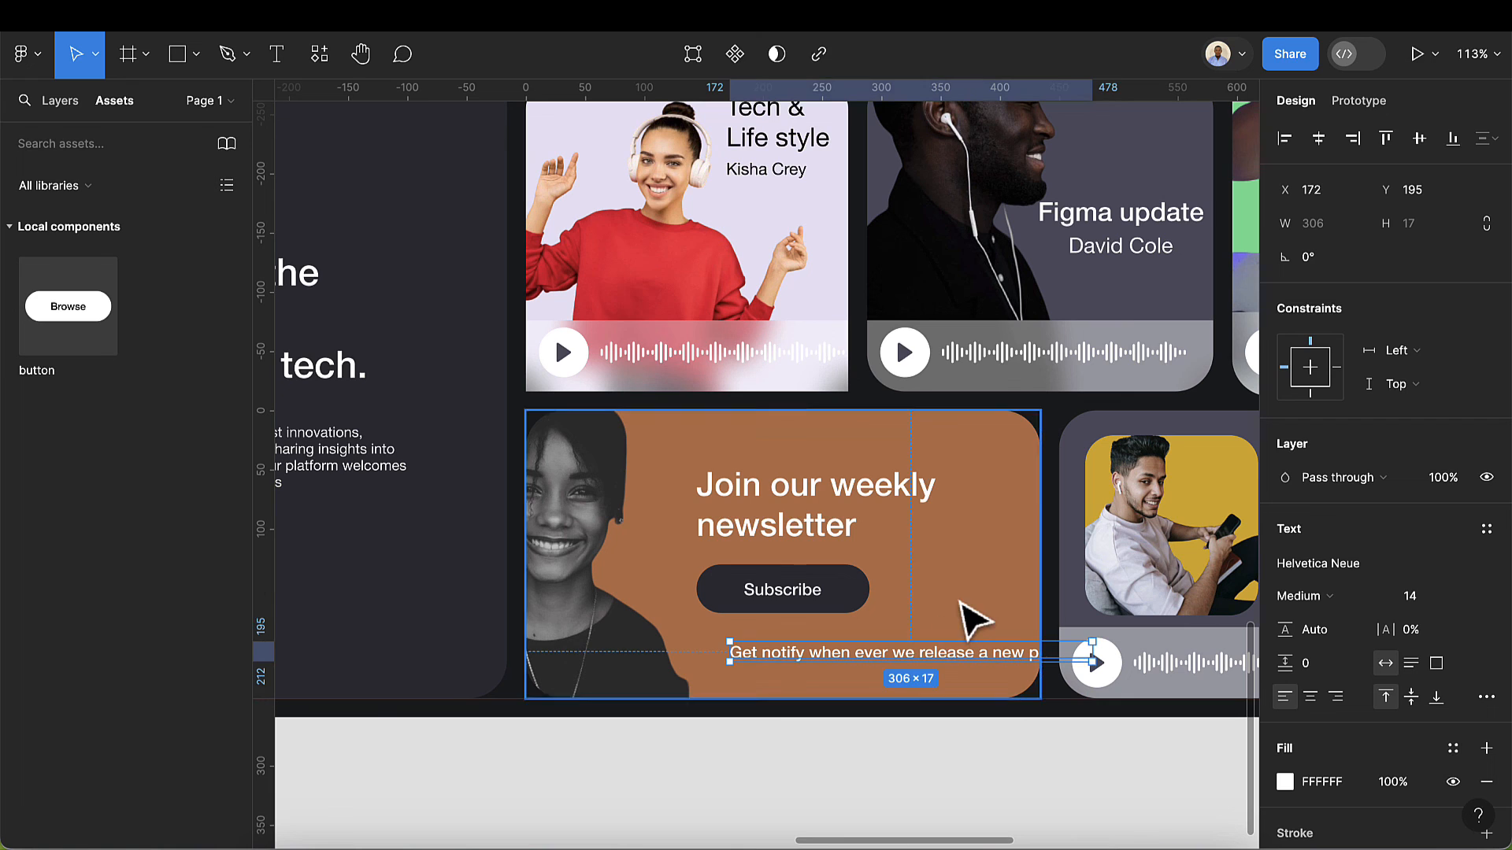
drag(918, 669, 886, 664)
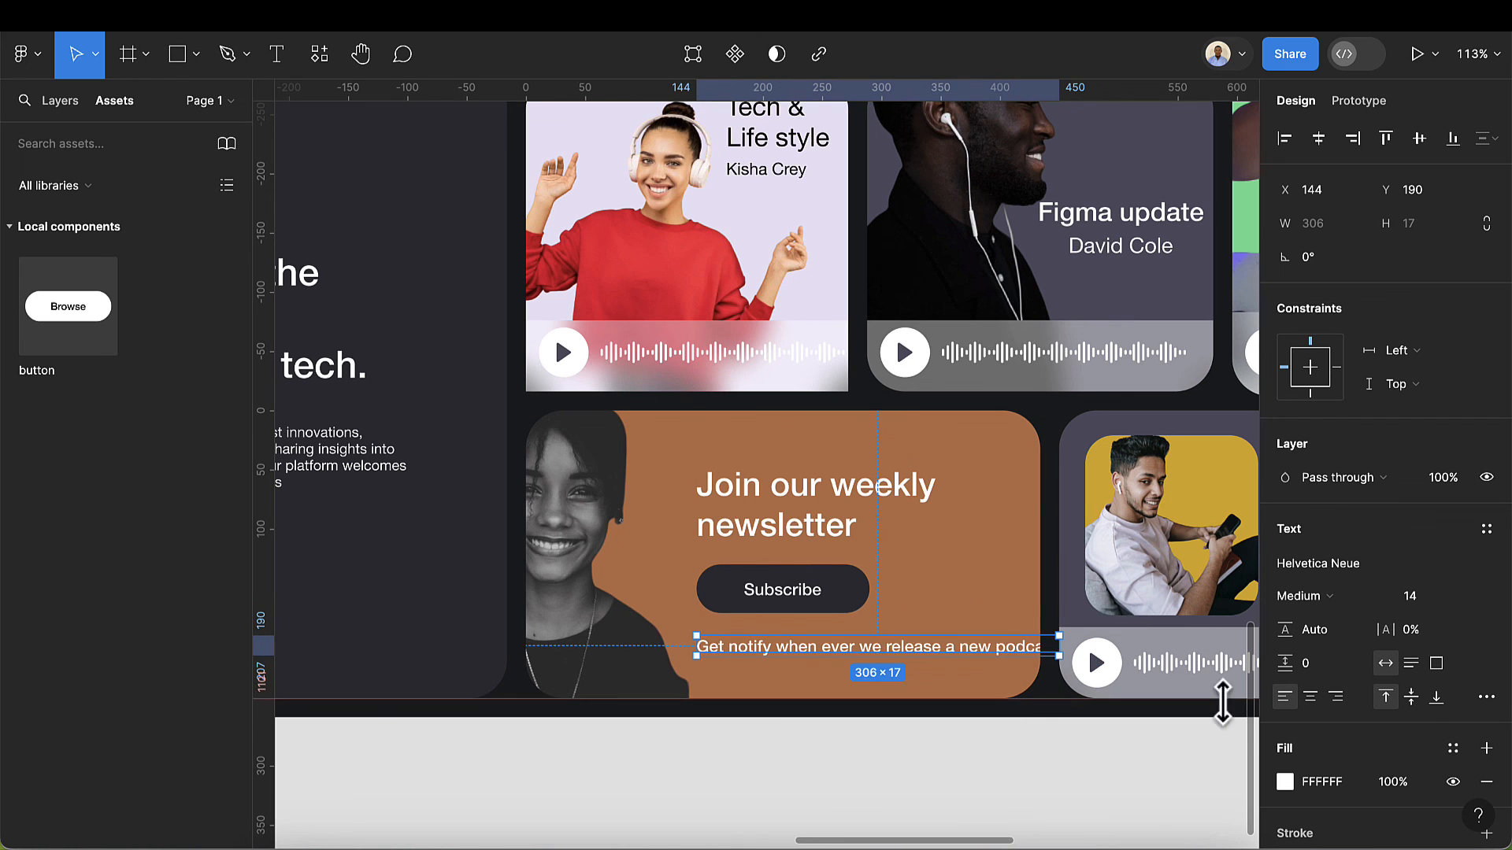
click(1426, 604)
text(12)
key(Return)
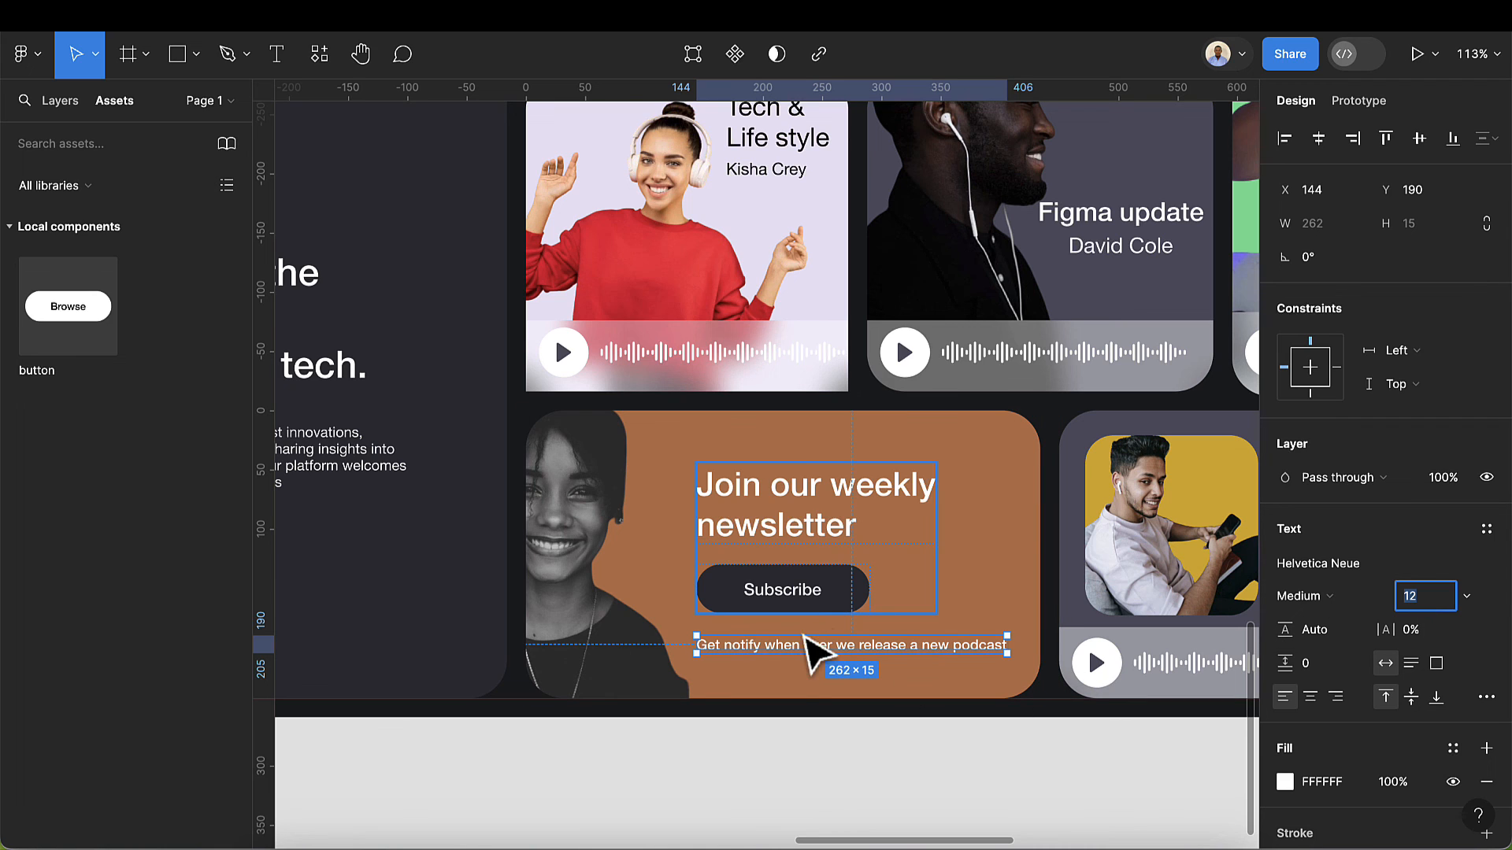
- Stack the new line with the heading-button group, gap 18, centred vertically on the card
click(813, 665)
shift+click(794, 601)
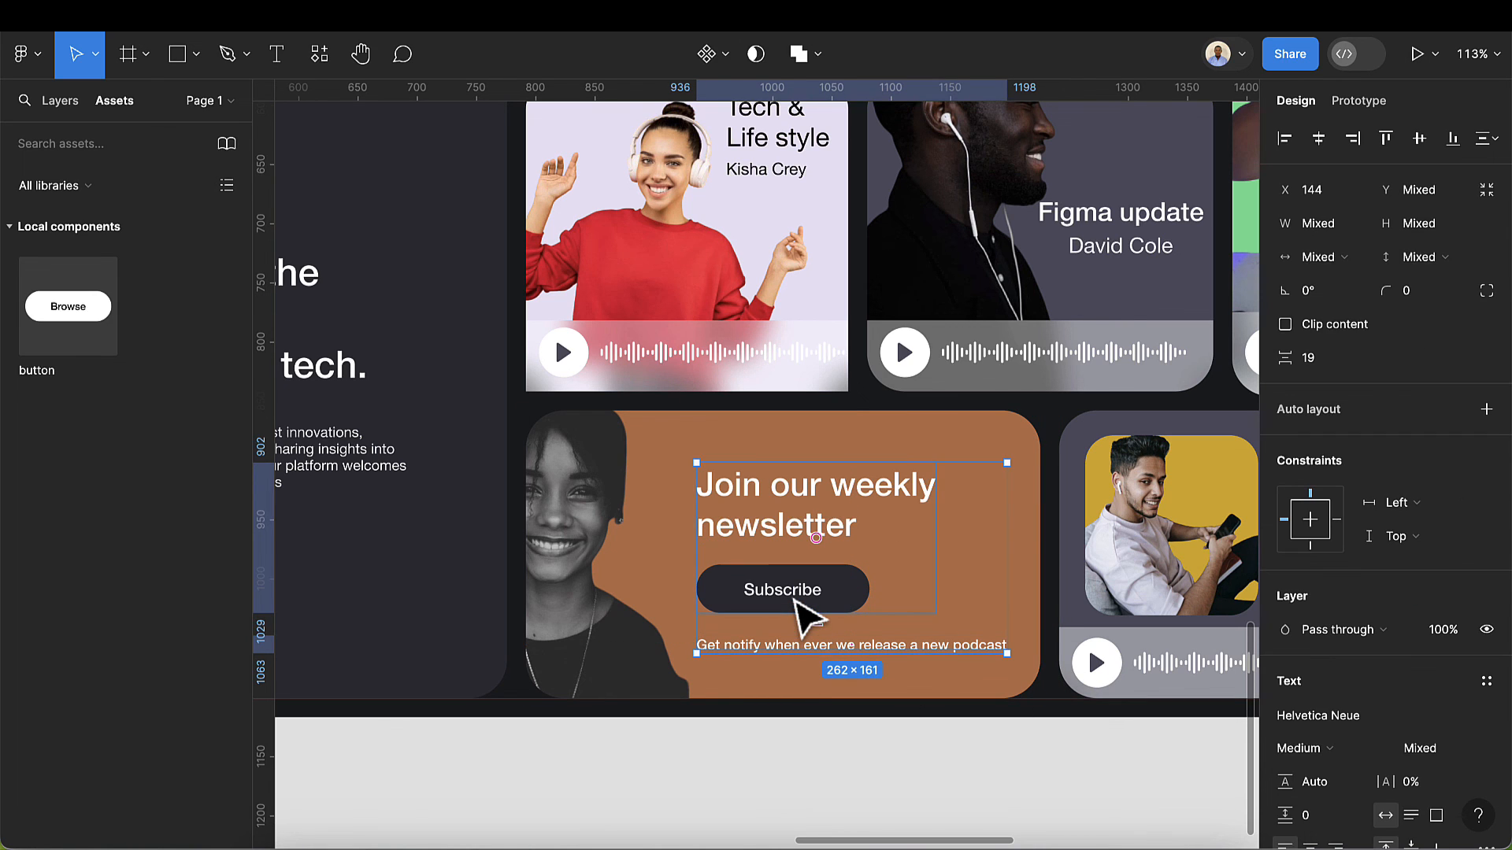
key(shift+a)
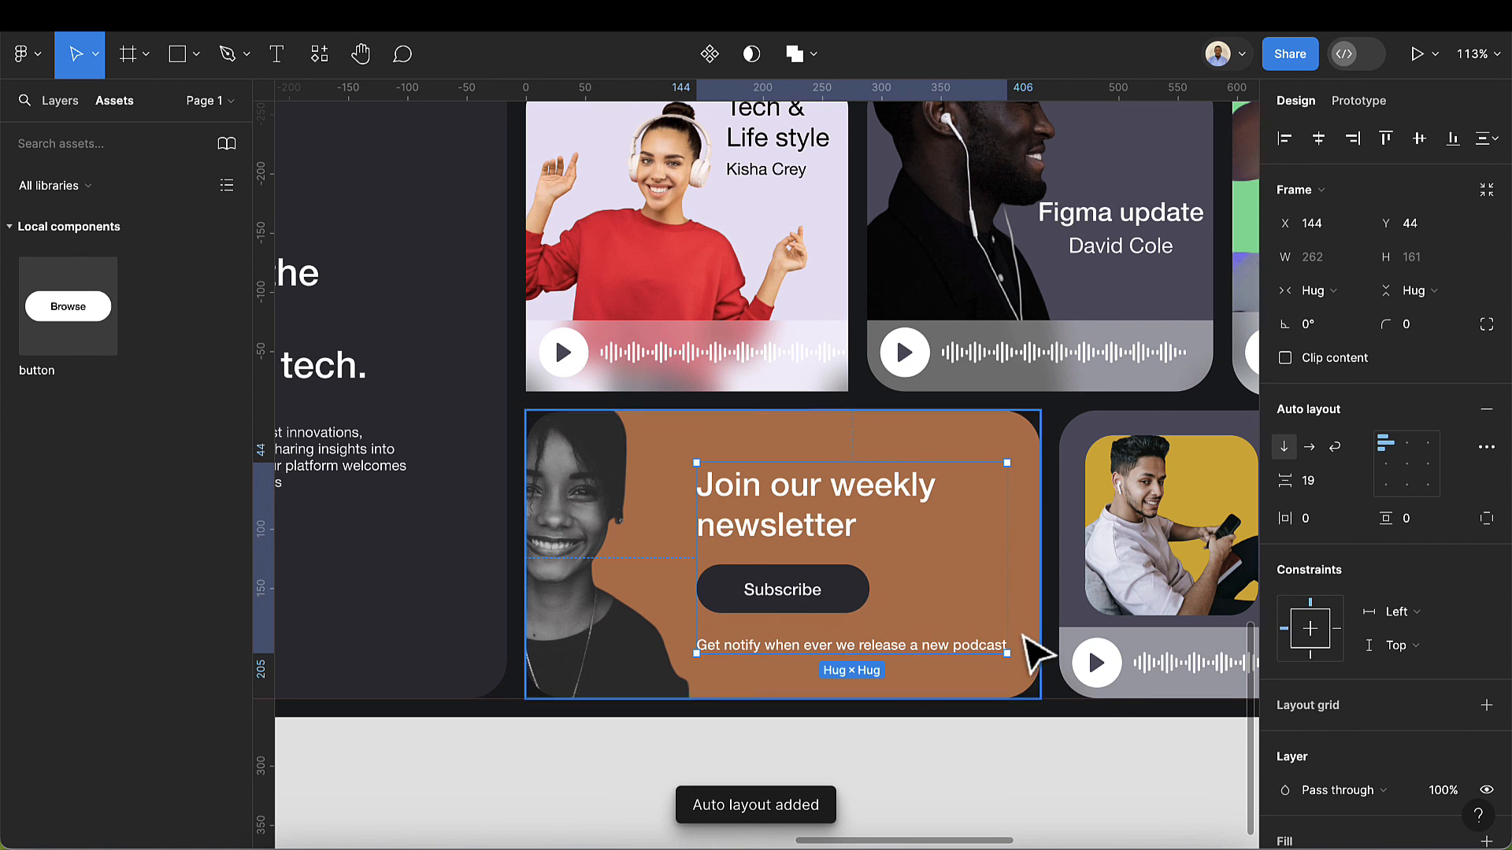
click(1320, 485)
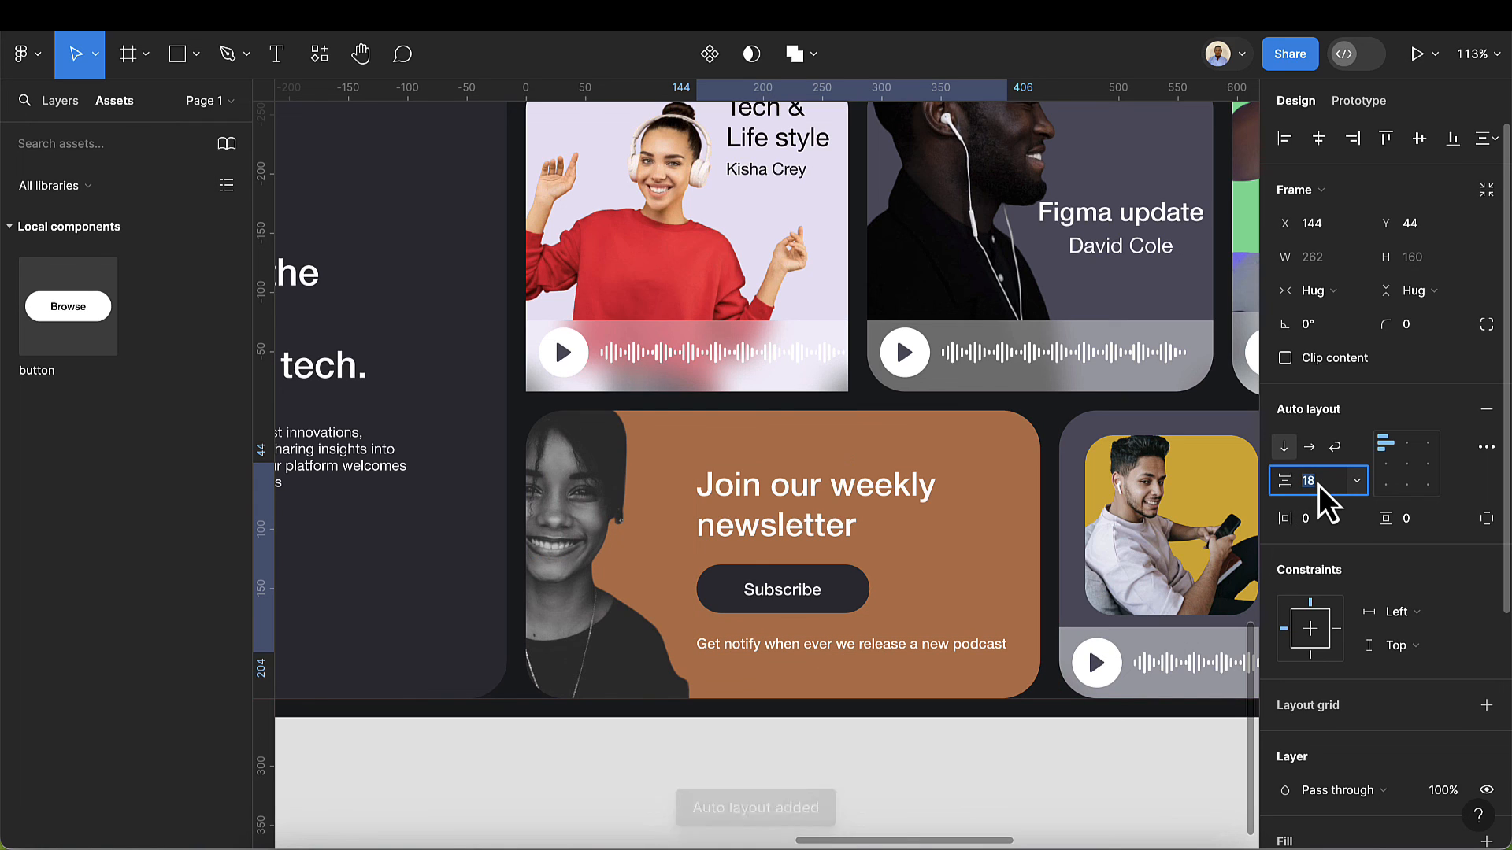
key(Down)
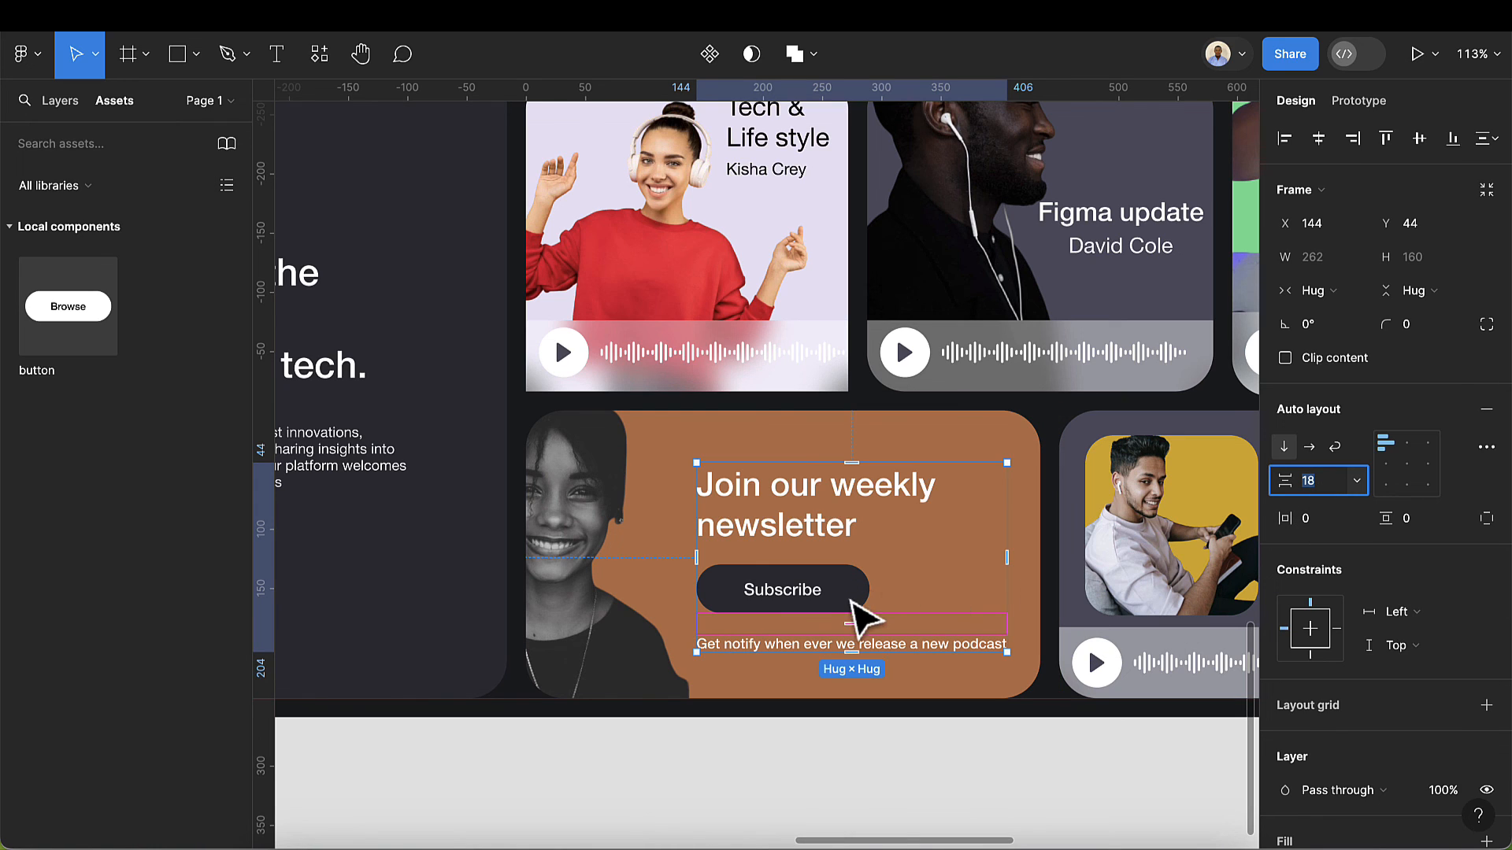
key(Return)
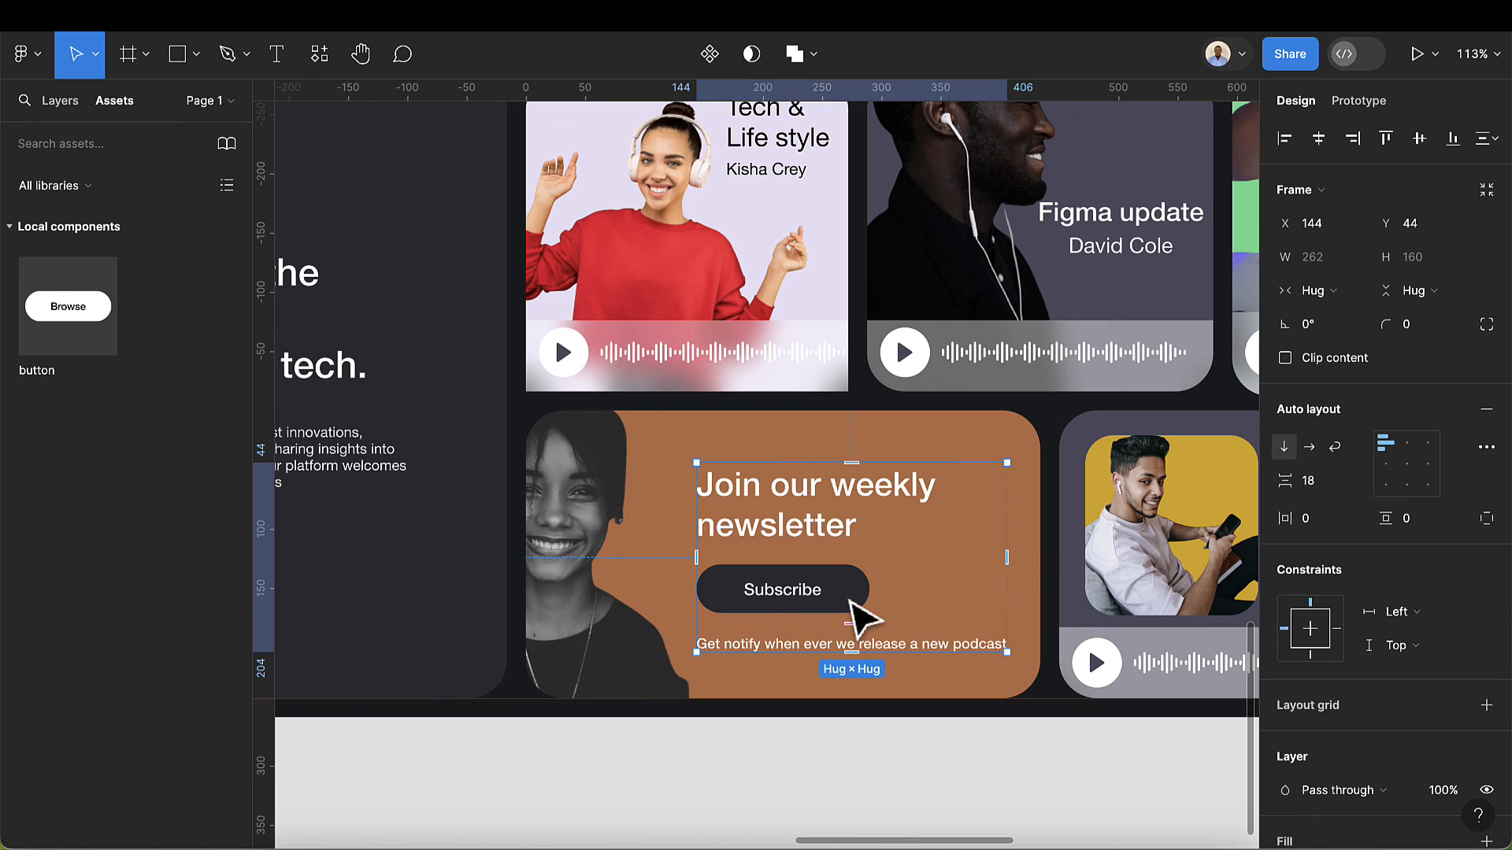
click(1420, 141)
ctrl+scroll(819, 610, down, 5)
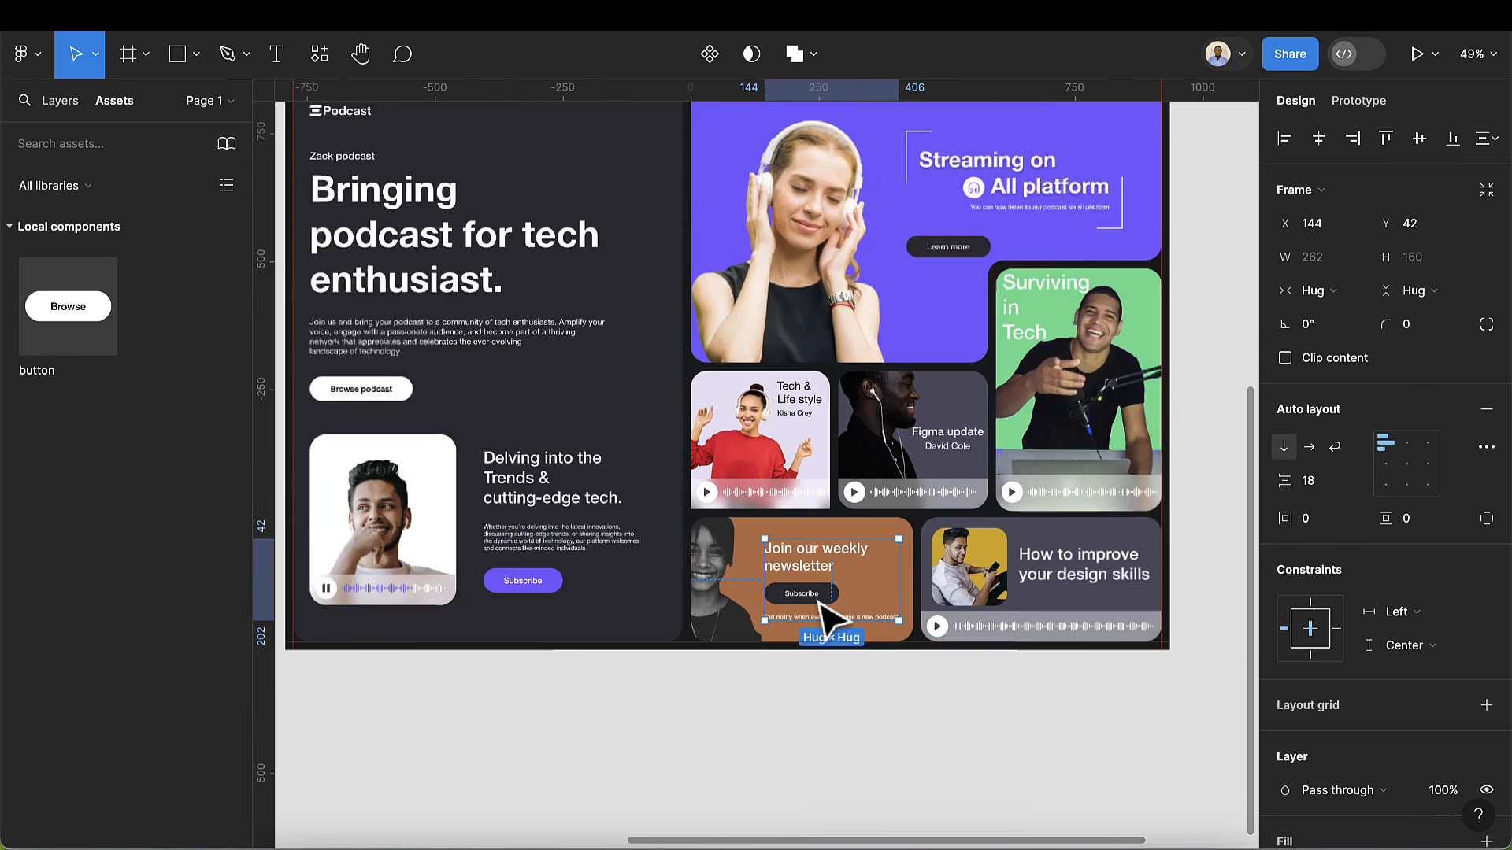
scroll(779, 228, up, 1)
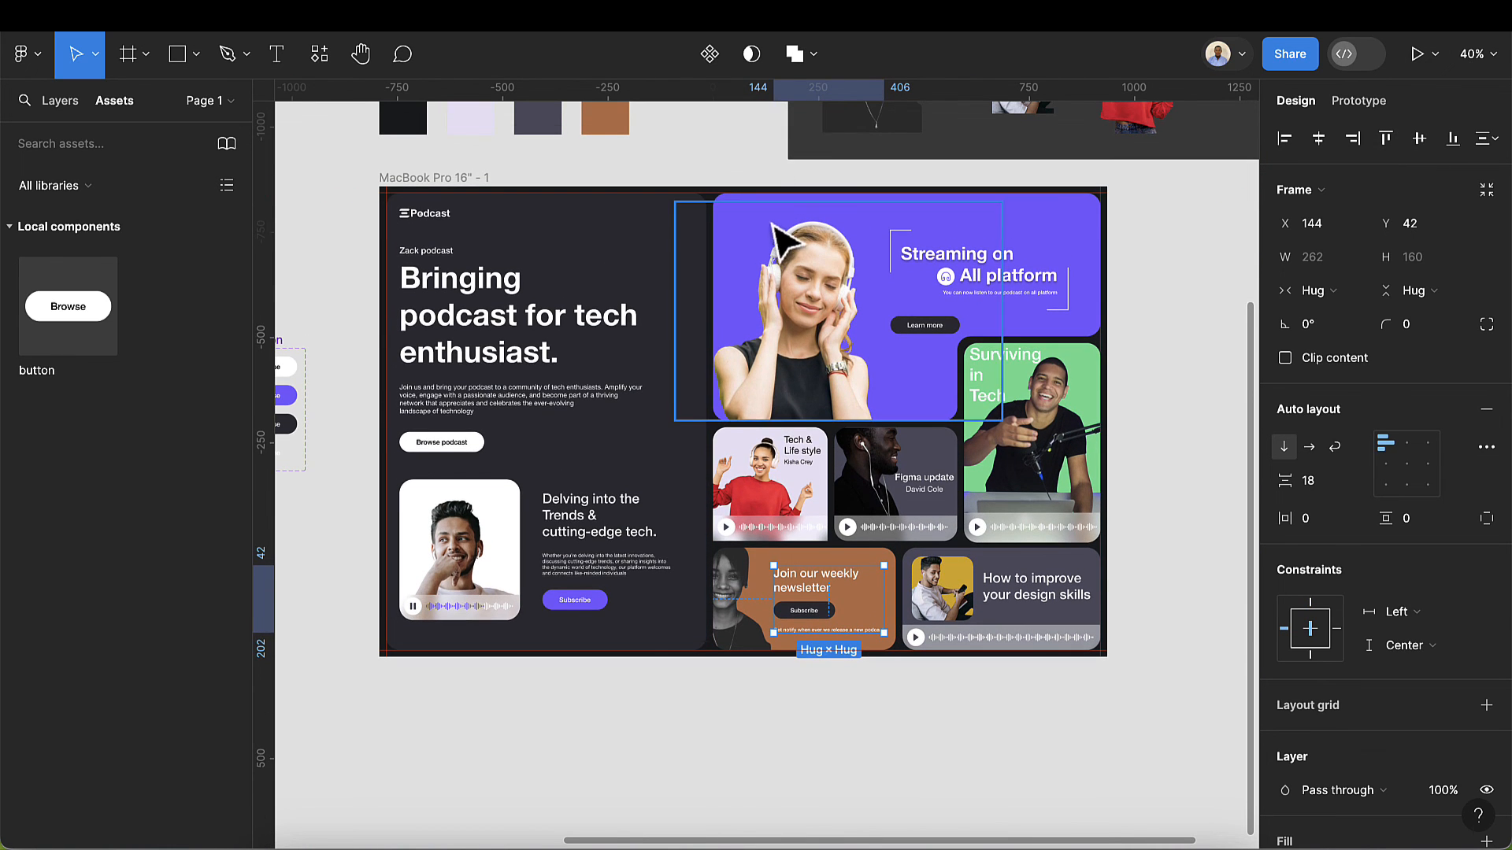
ctrl+scroll(776, 228, up, 1)
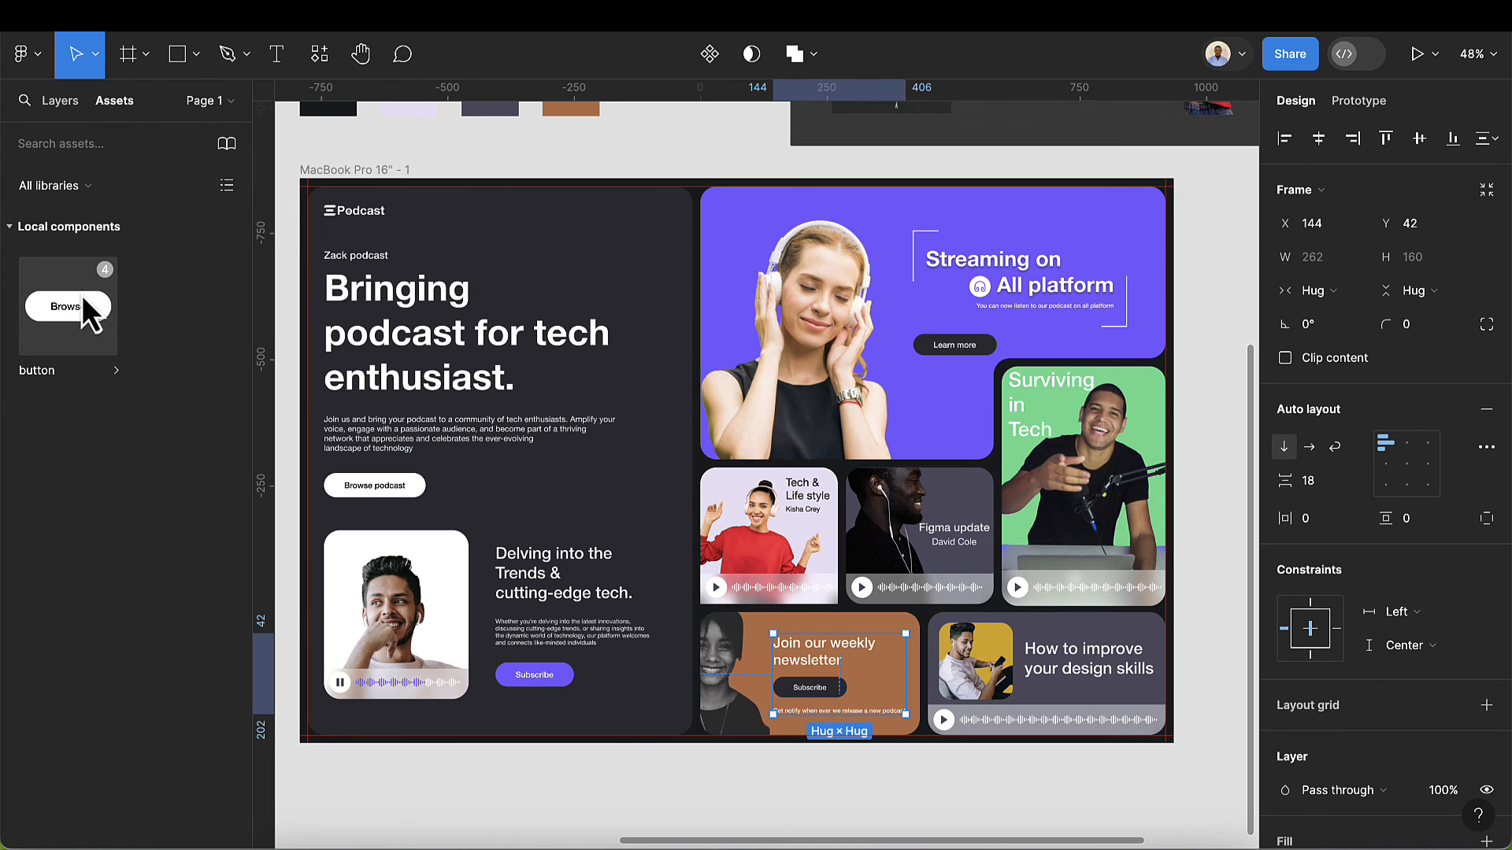
- Place a bo-bg Browse button at the hero card's top-left, narrowed to a fixed 84 width
drag(570, 268, 767, 225)
scroll(775, 230, up, 3)
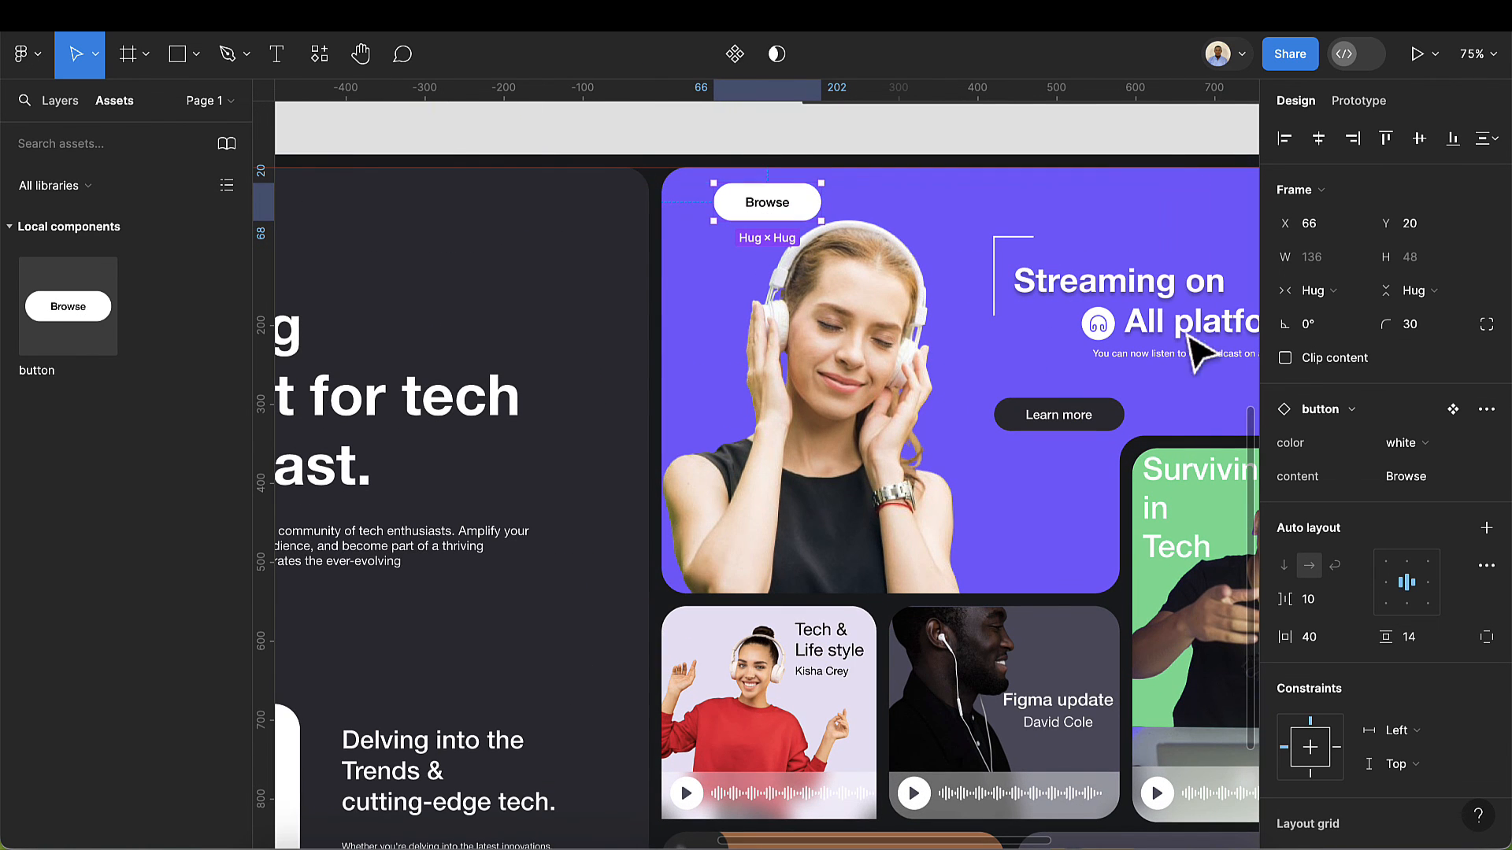
click(1449, 447)
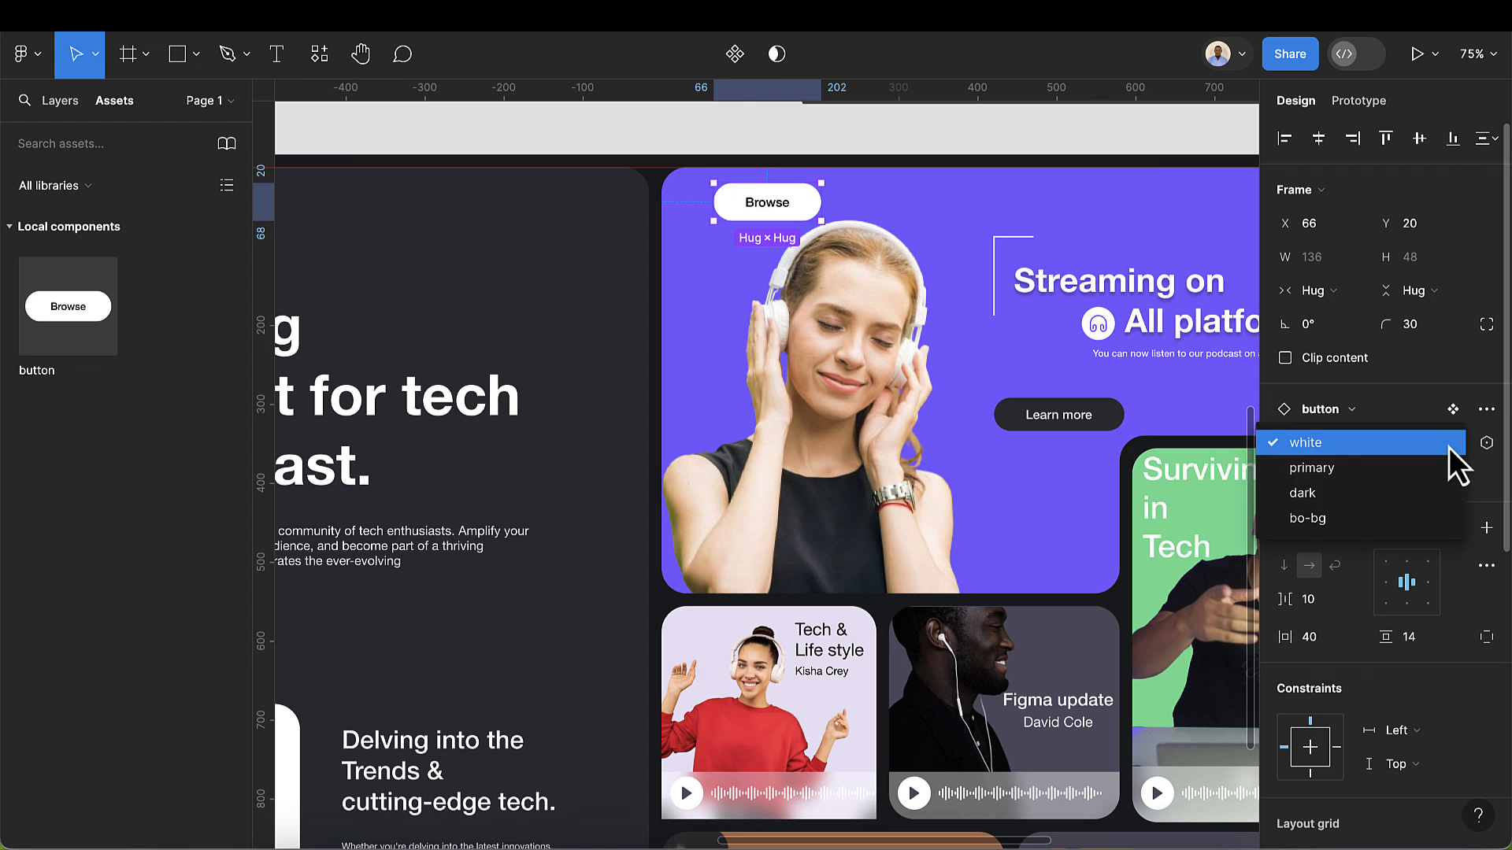
click(1400, 517)
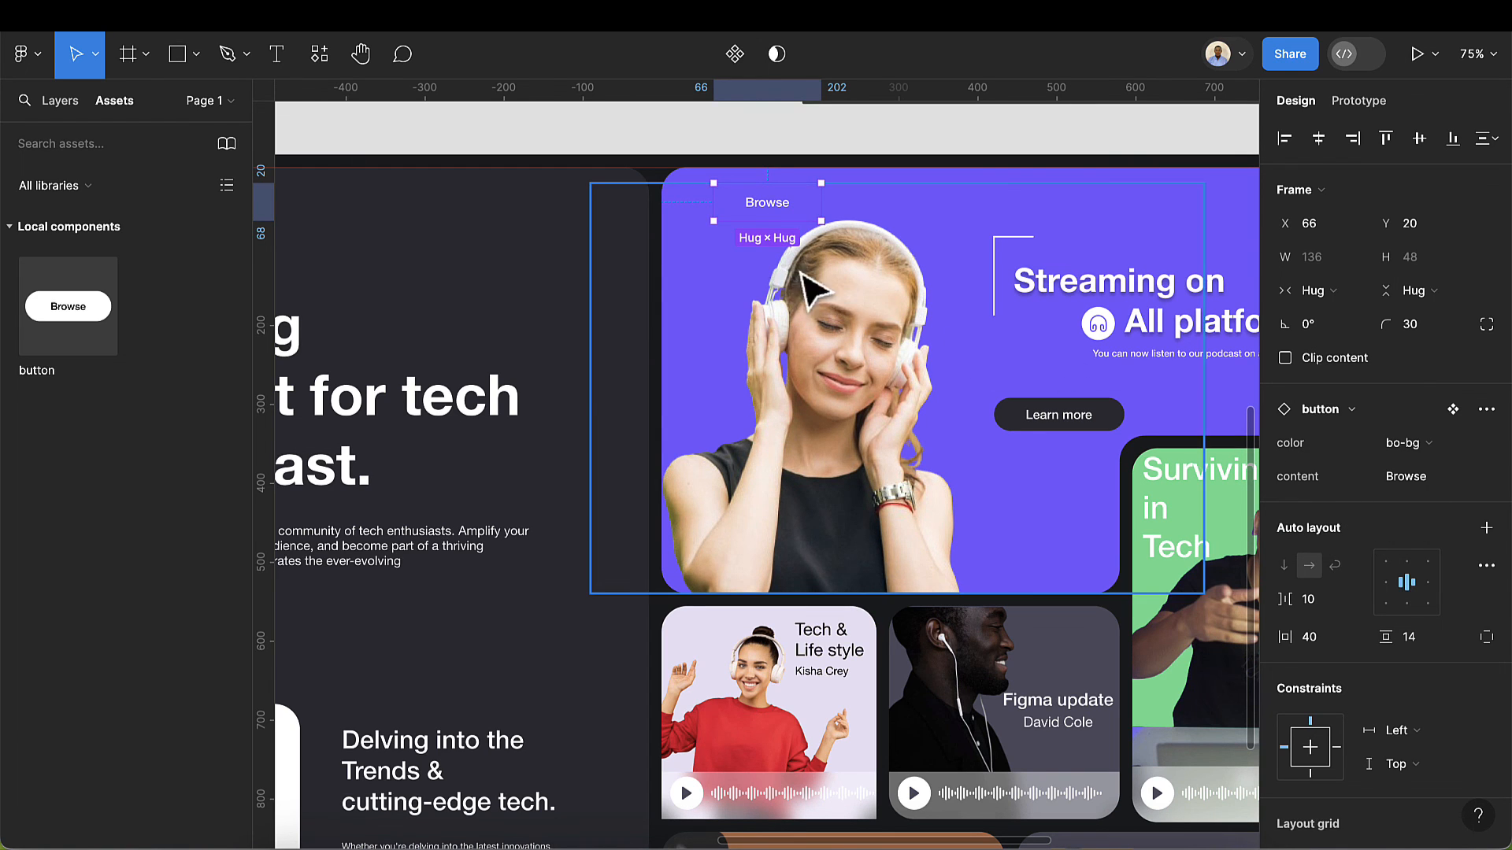
scroll(770, 229, up, 3)
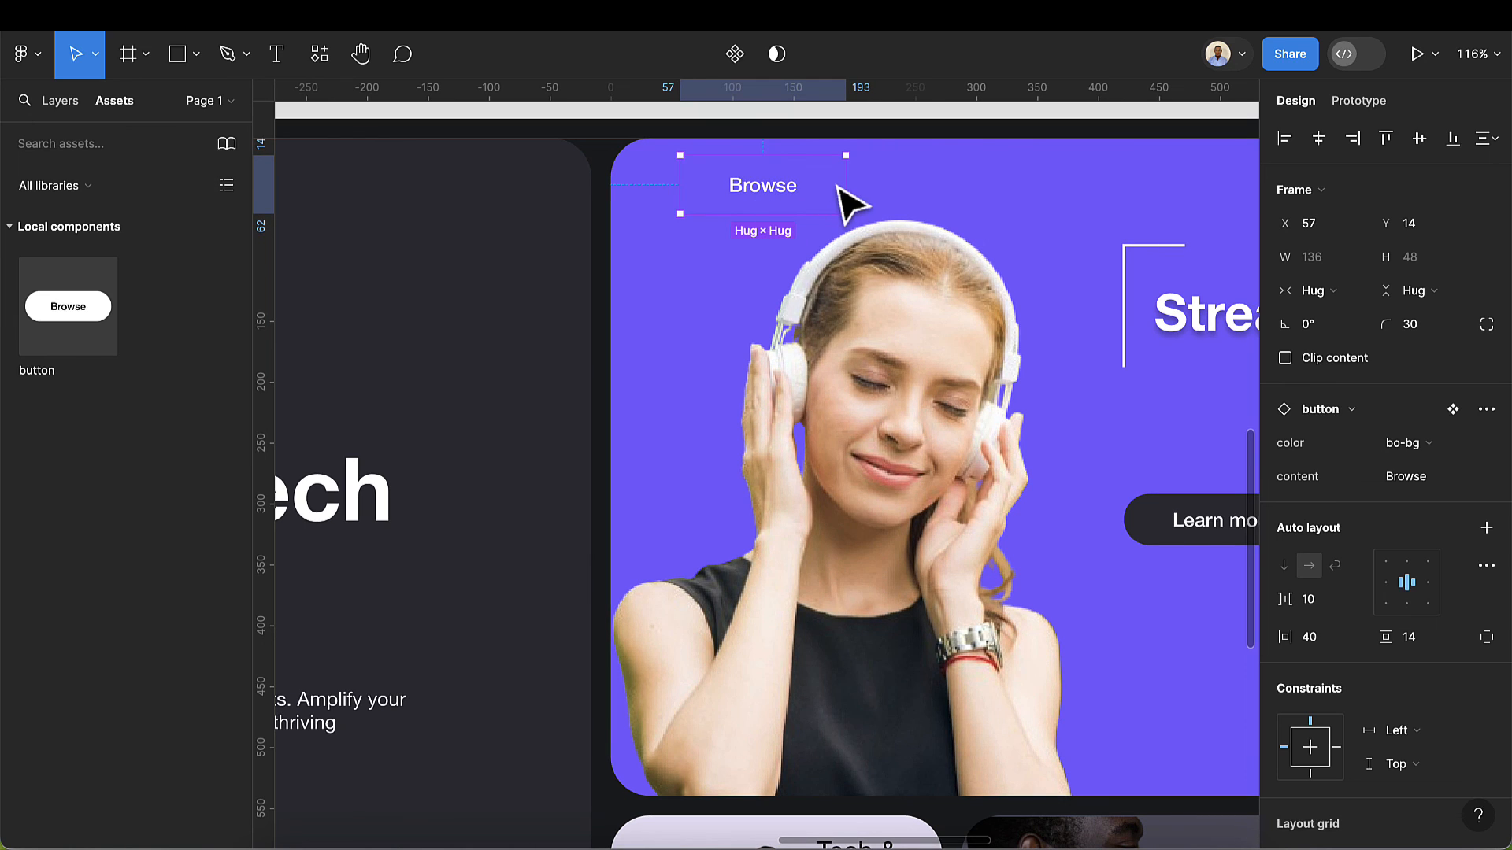
drag(846, 187, 783, 196)
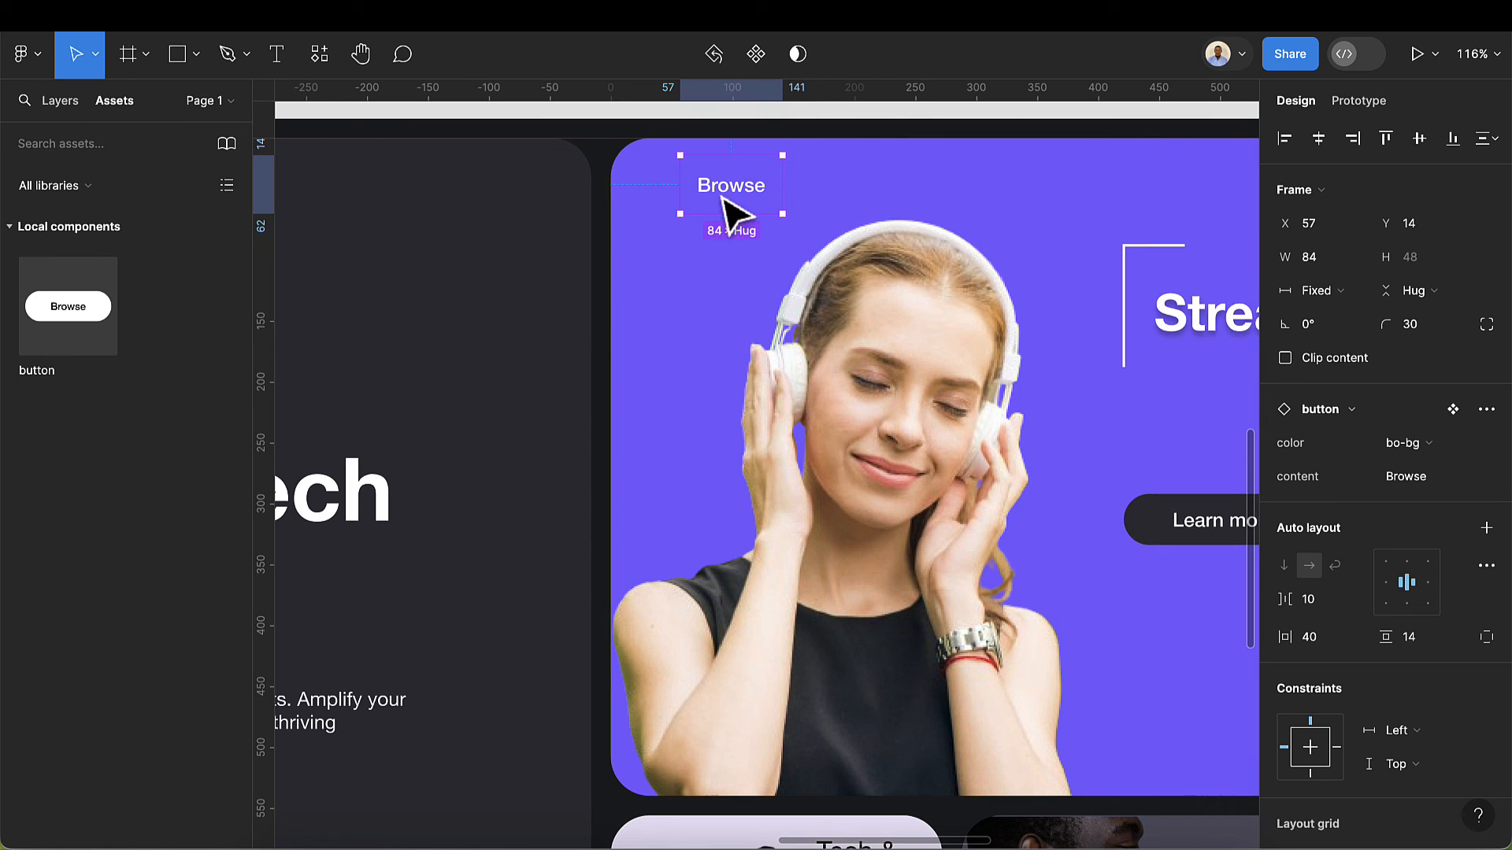
- Relabel the button 'Tech' and add a duplicate labelled 'Episodes' to its right
click(1434, 477)
text(Tech)
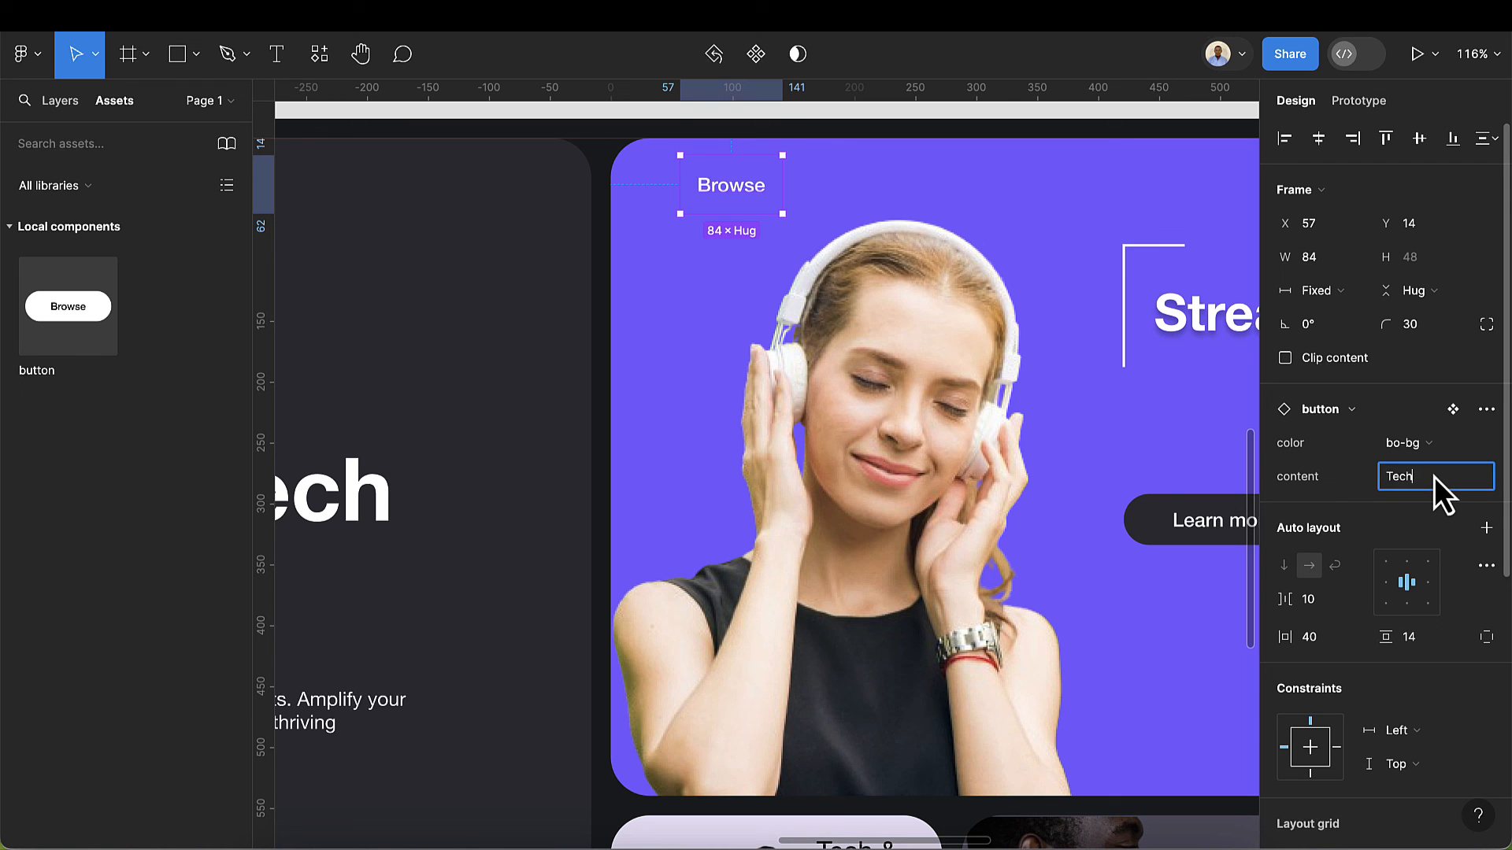
key(Return)
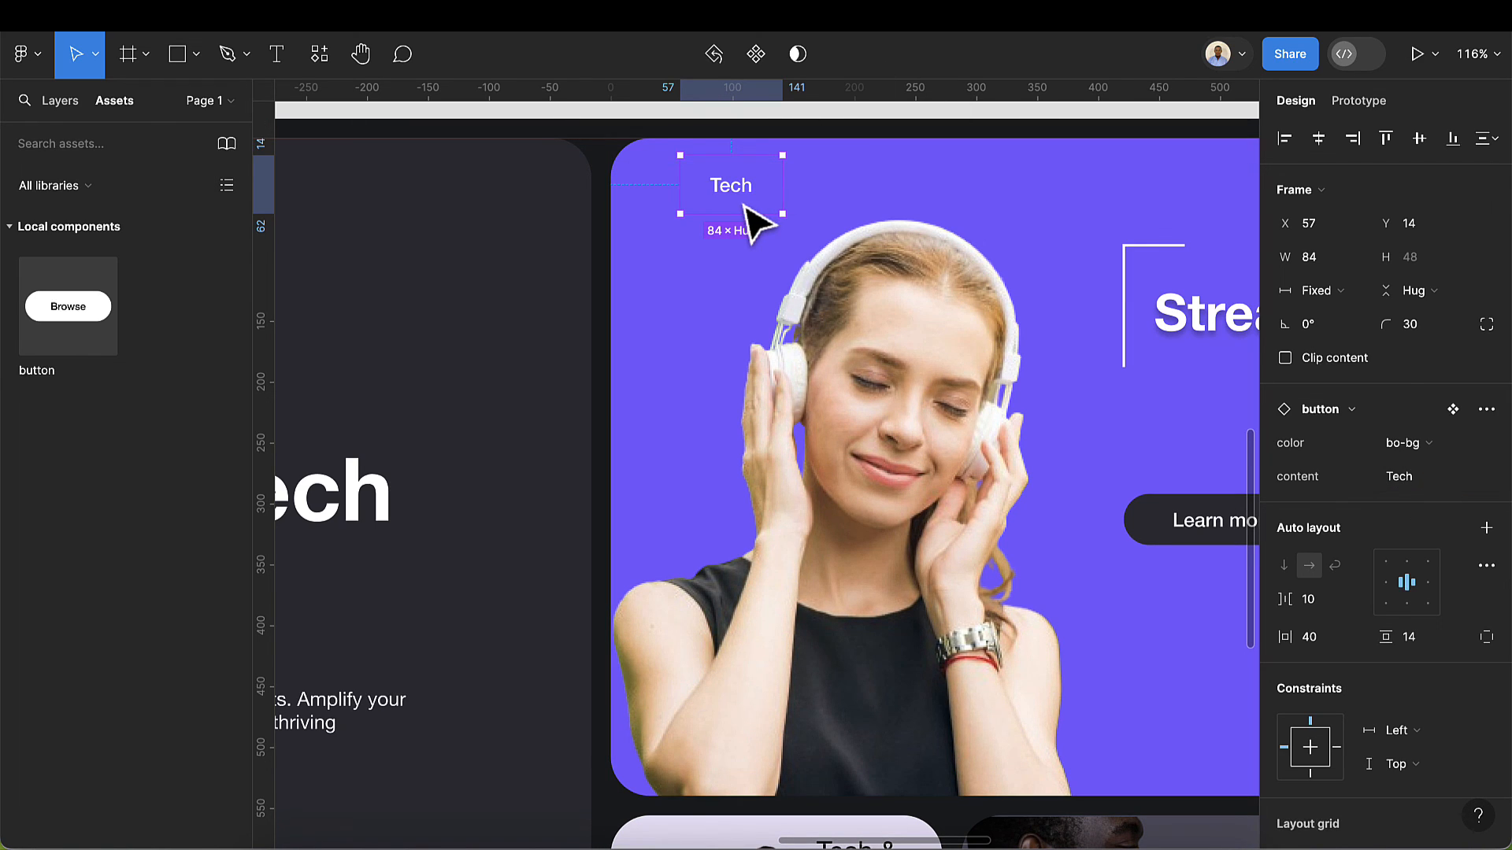
drag(744, 201, 927, 208)
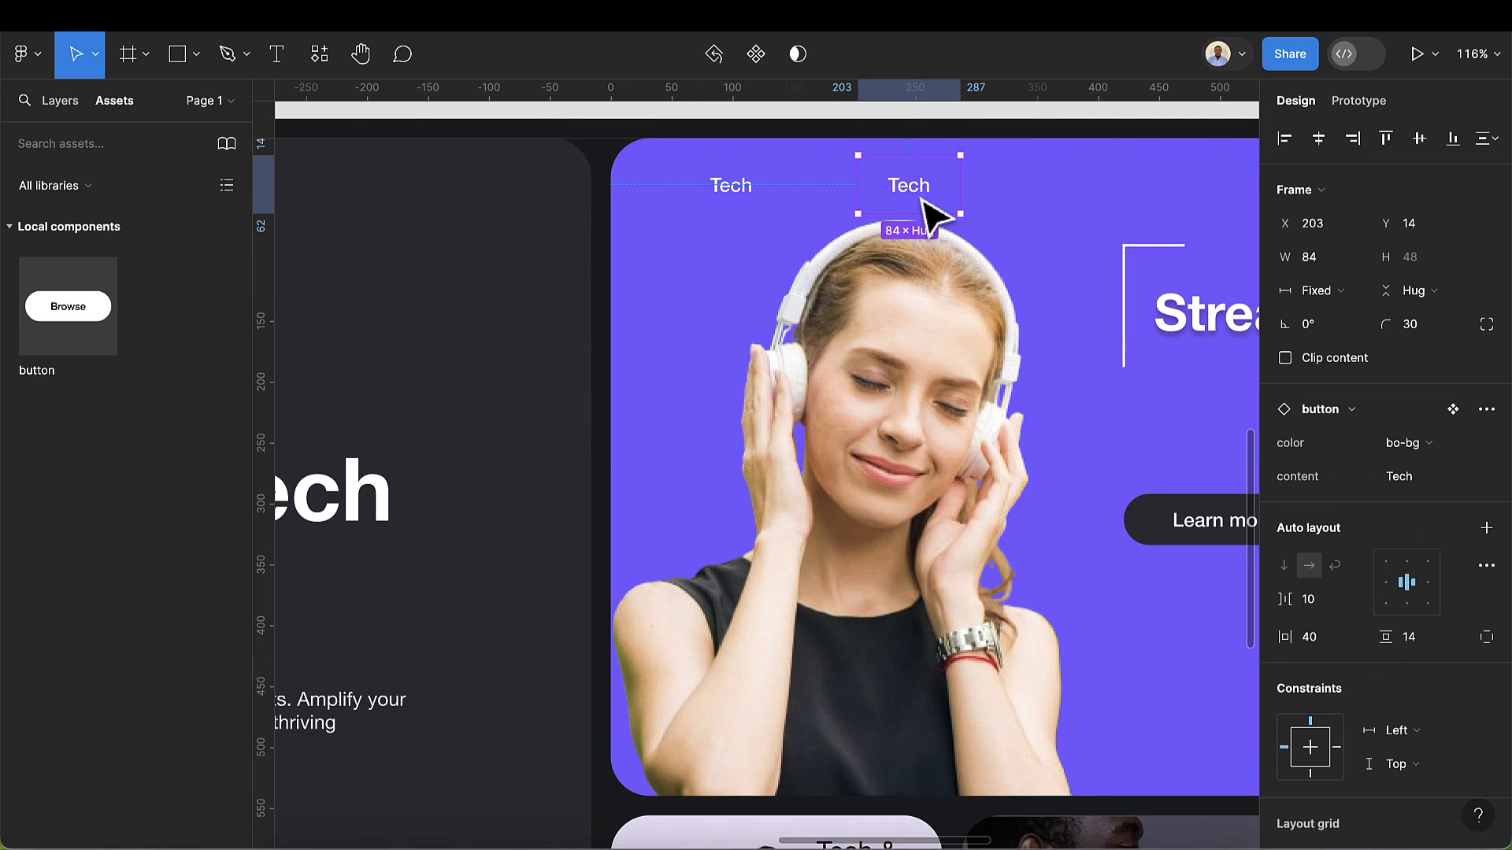
double_click(925, 200)
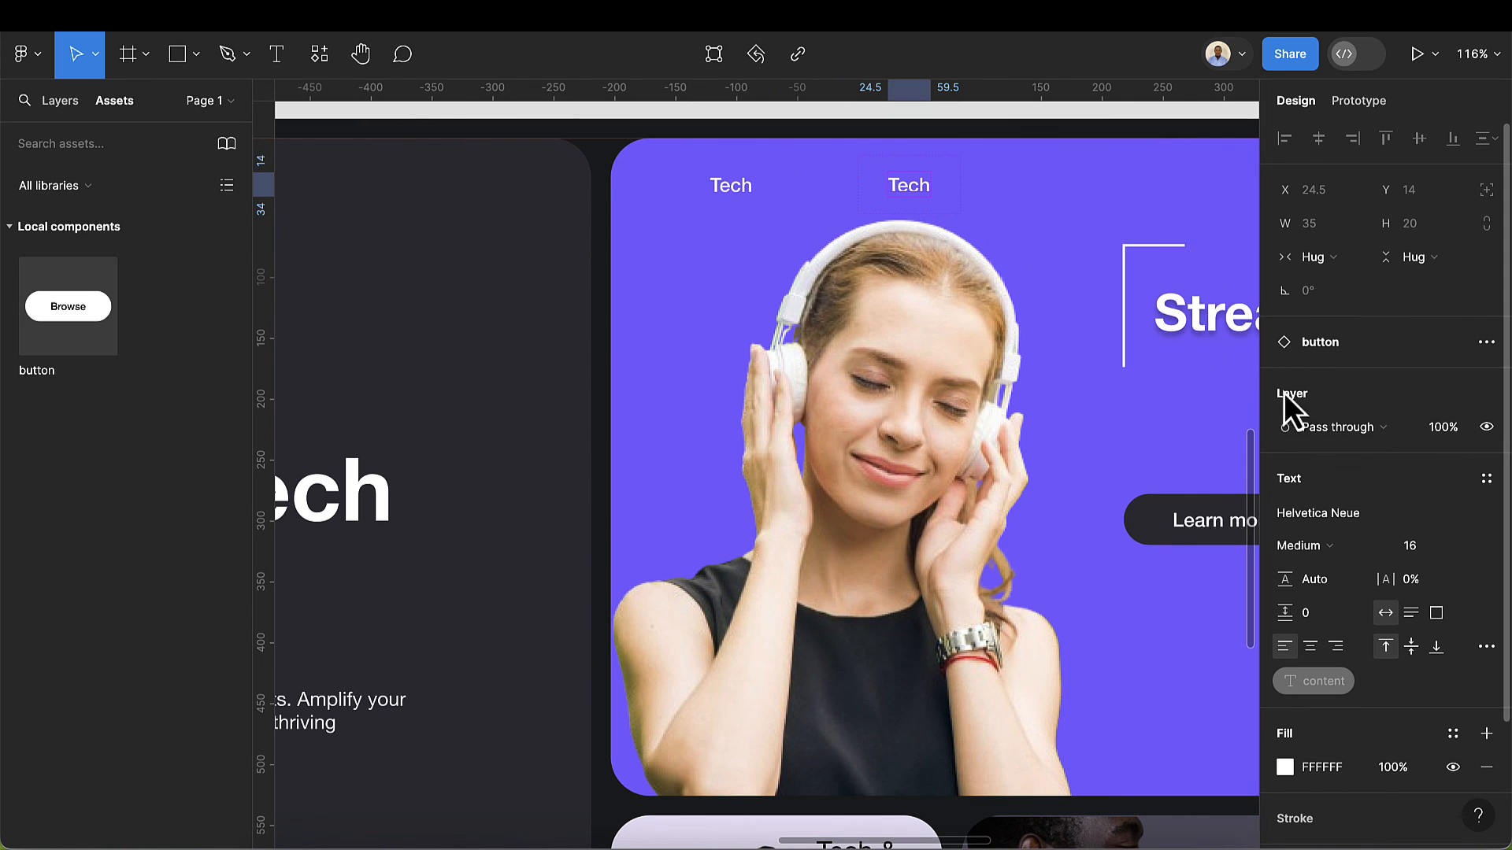
click(928, 209)
click(911, 203)
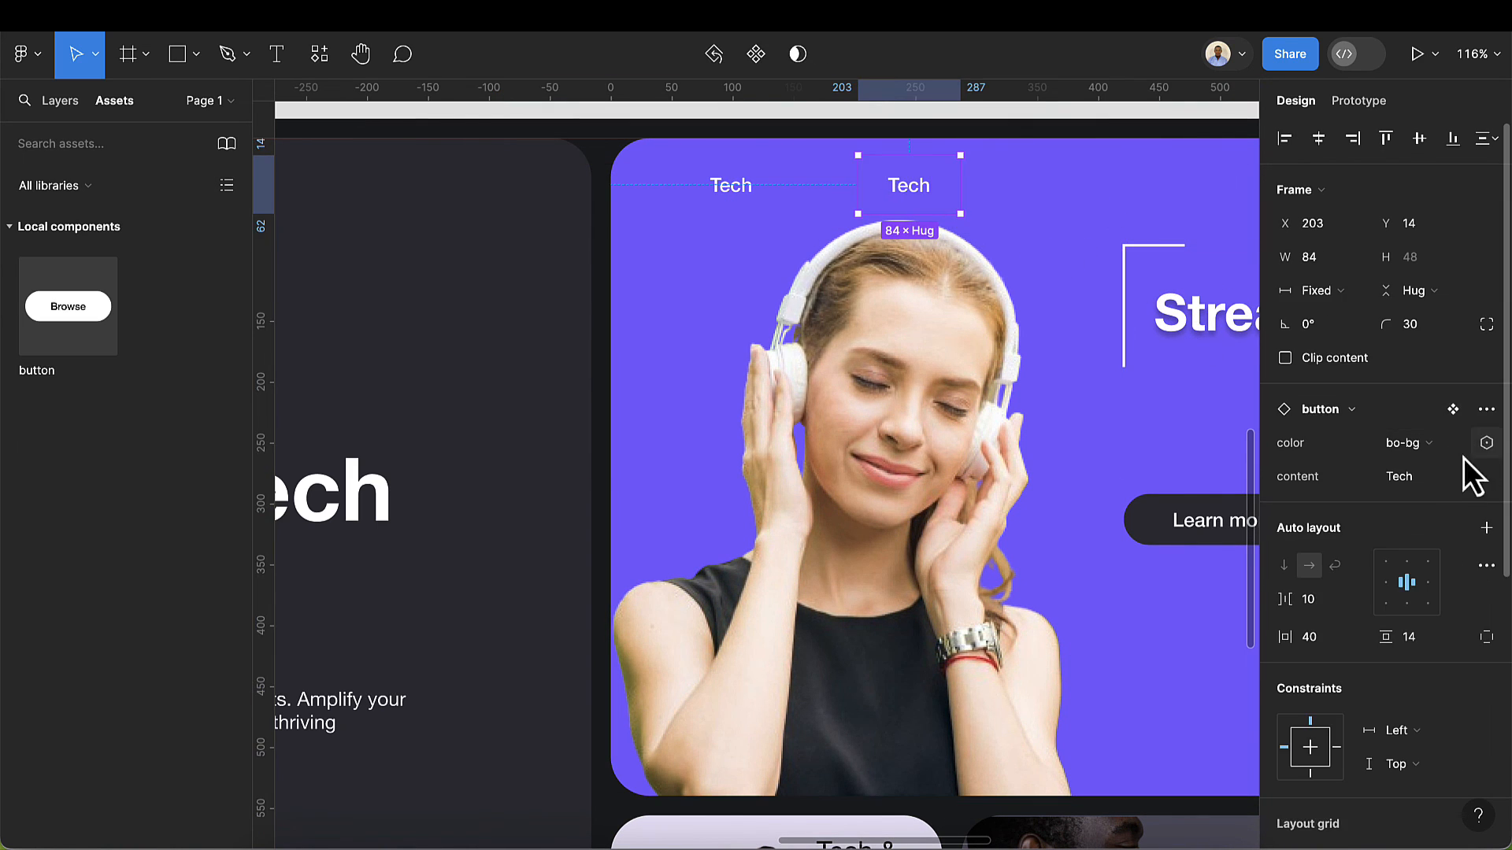
click(1447, 479)
key(ctrl+a)
text(Ep)
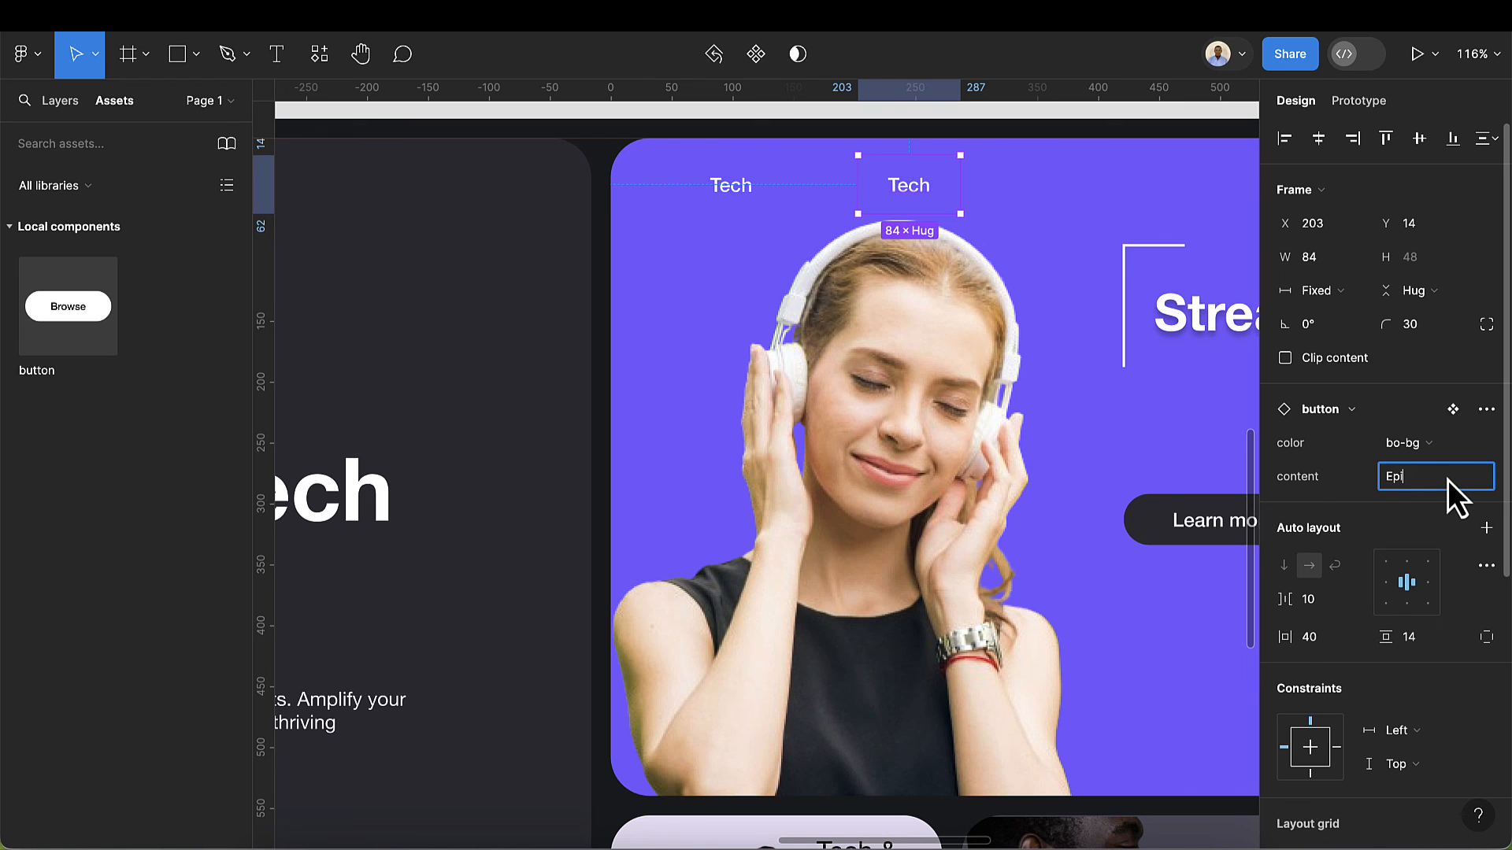
text(isodes)
key(Return)
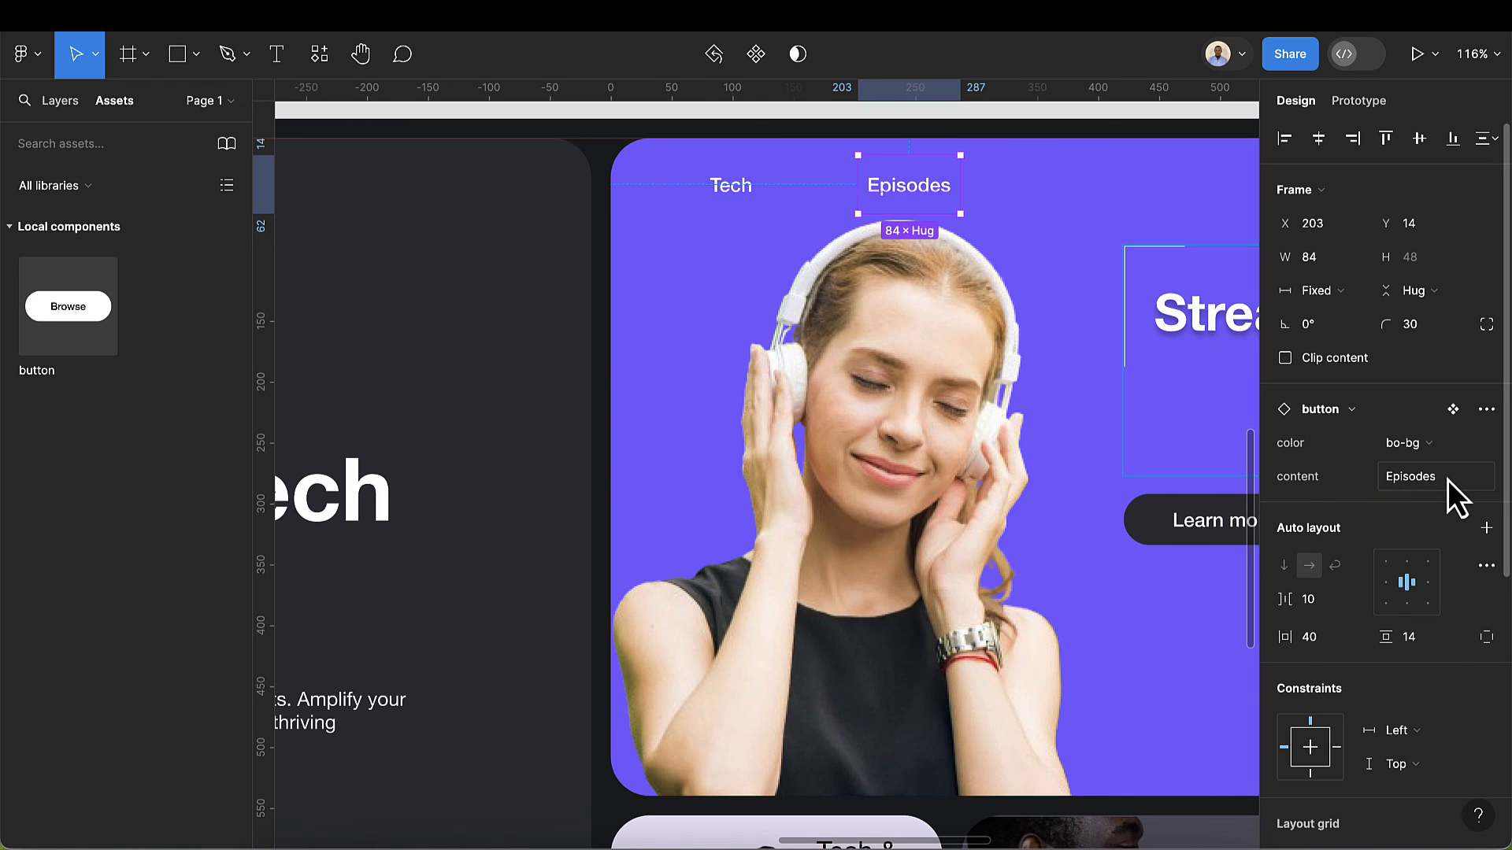
- Add two more link copies labelled 'Trends' and 'Designs'
scroll(938, 297, right, 3)
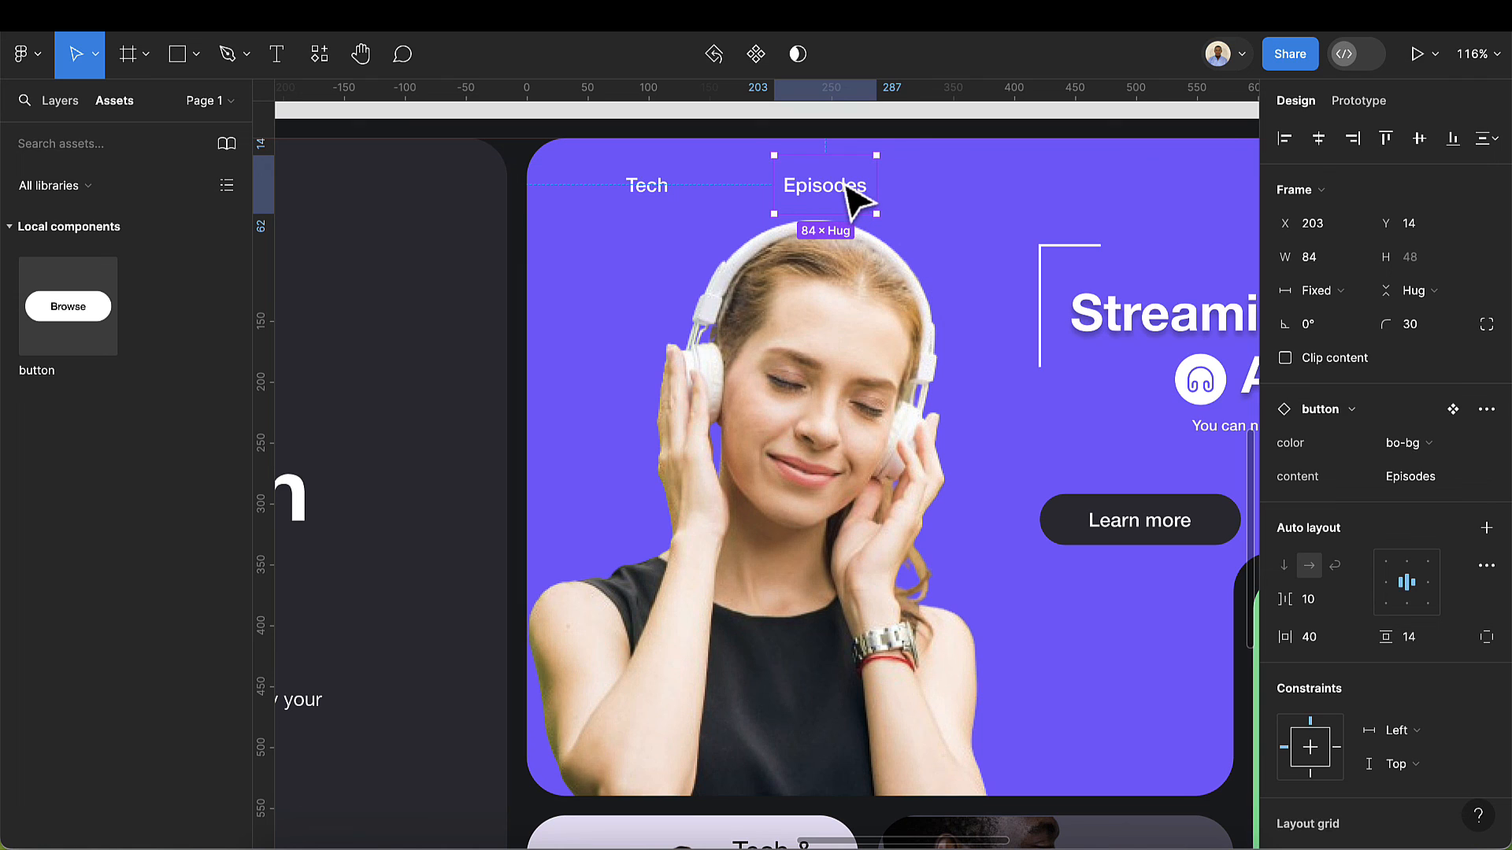
drag(854, 201, 1008, 208)
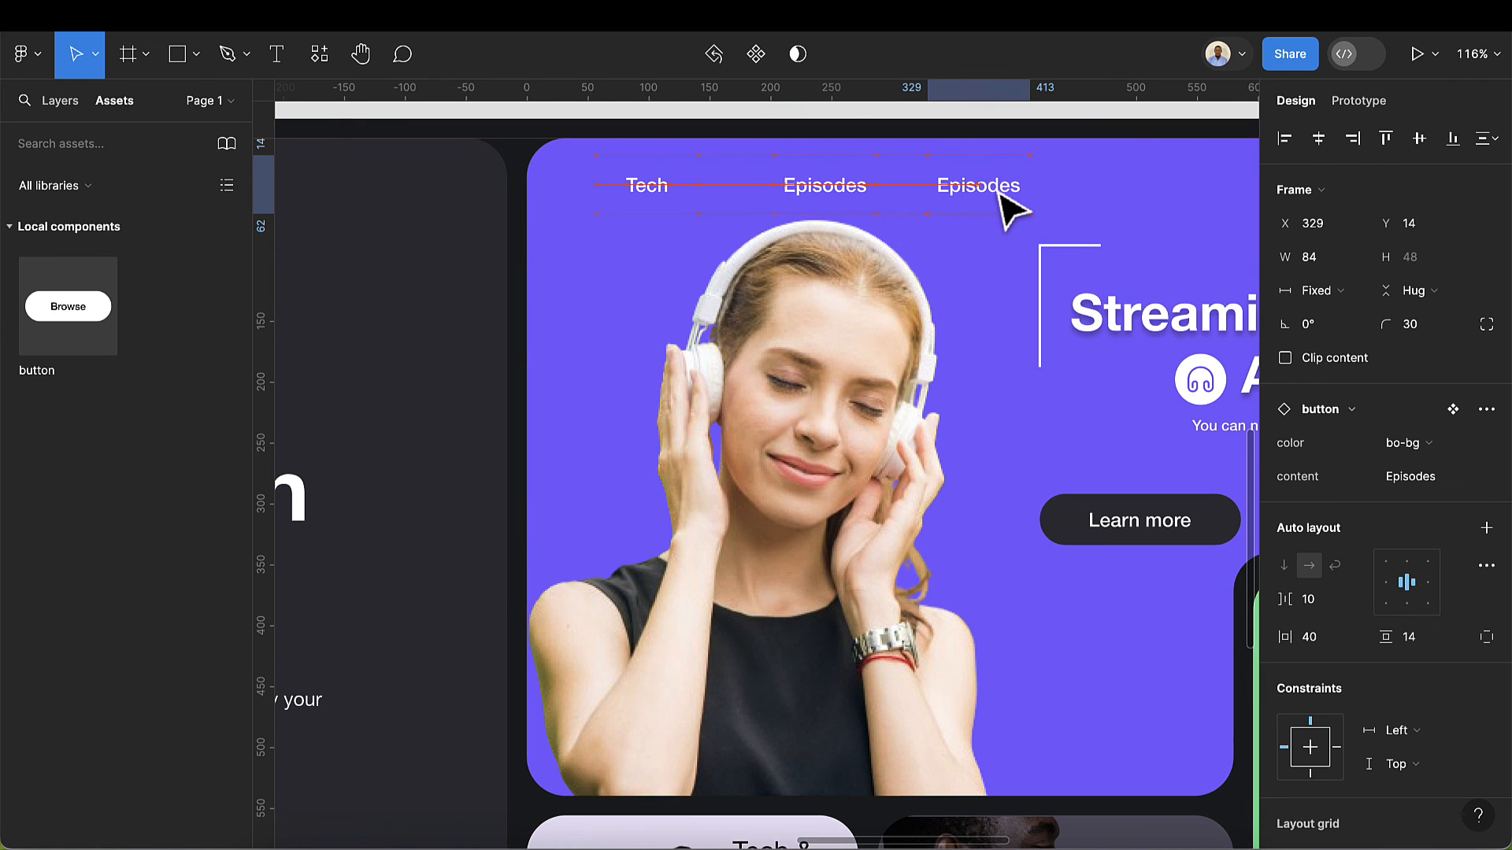
click(1435, 484)
text(Trends)
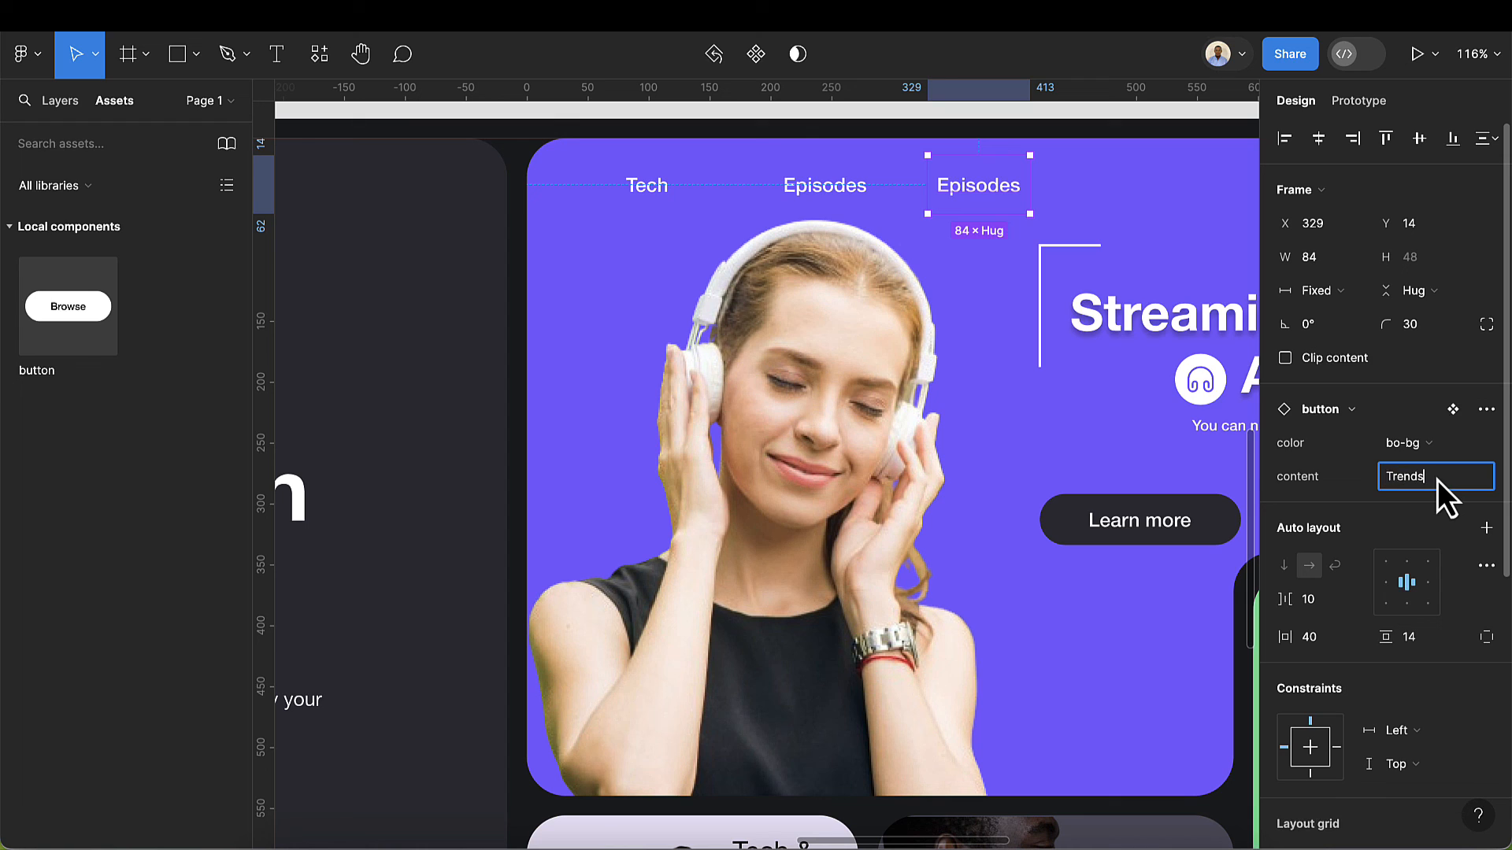
key(Return)
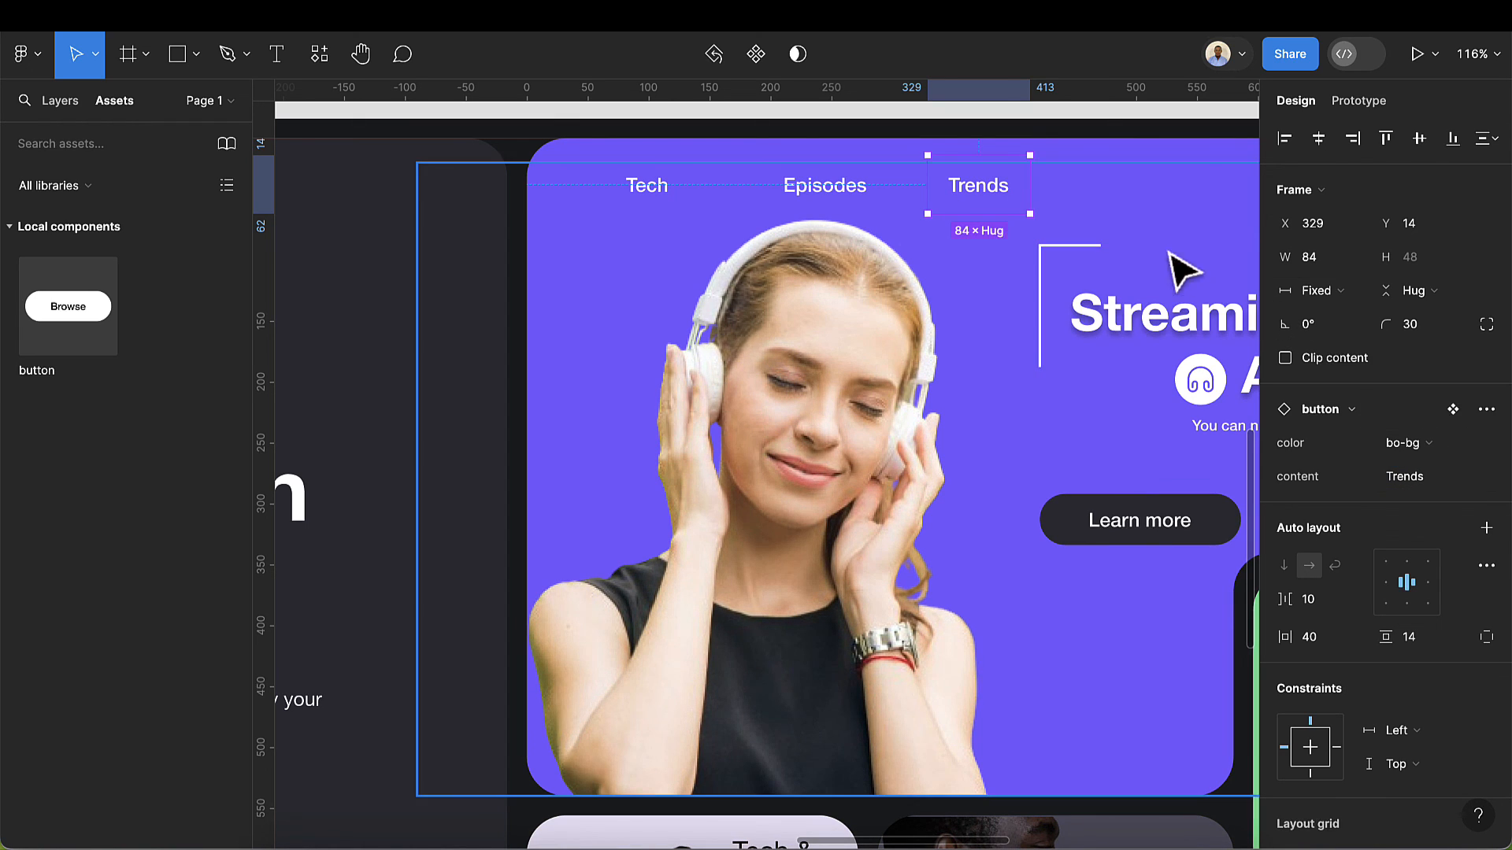
key(ctrl+d)
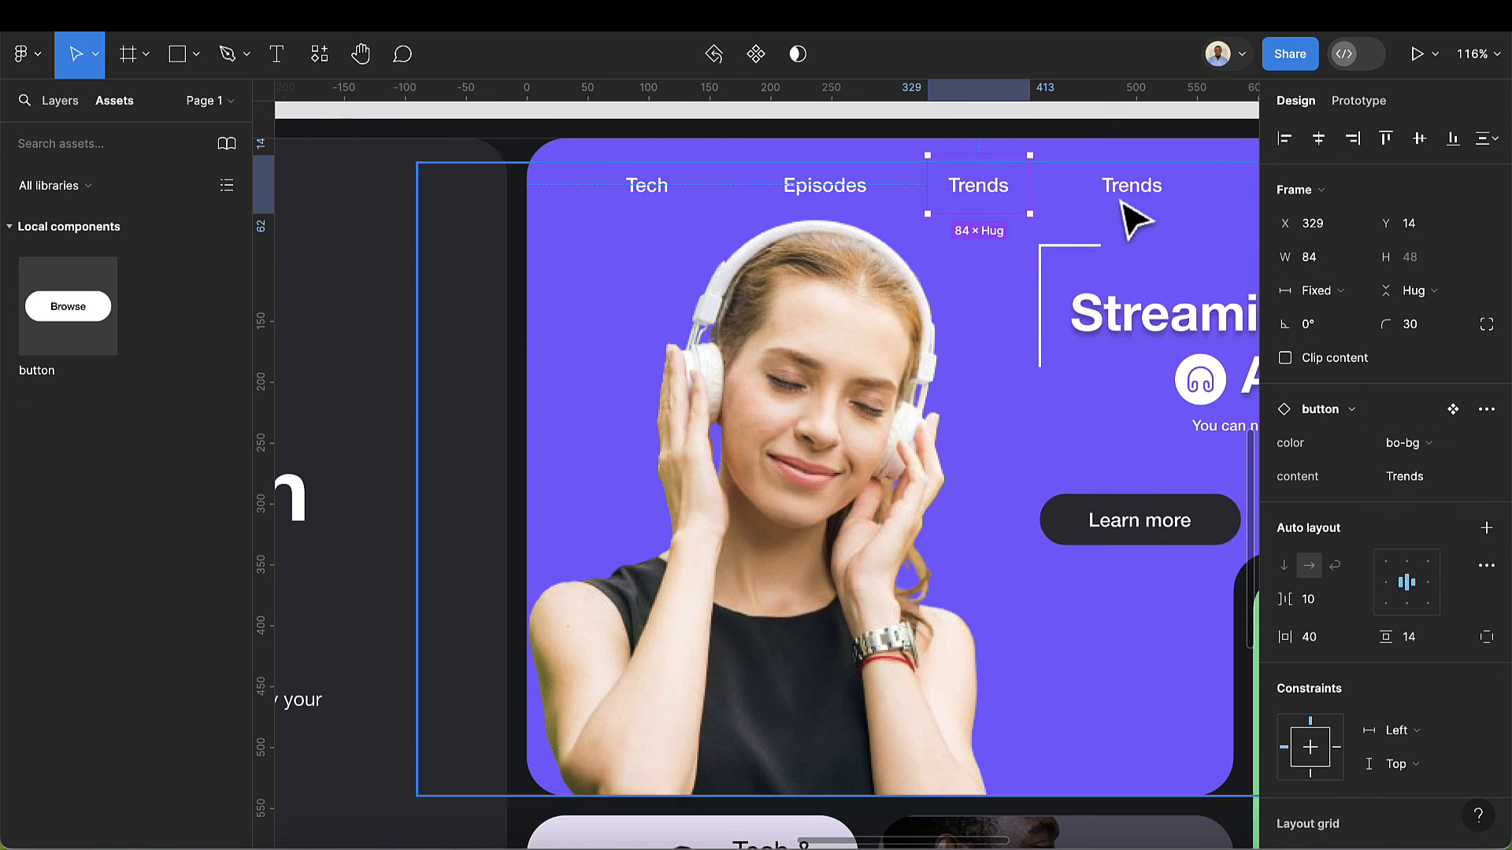
click(1427, 489)
text(Designs)
key(Return)
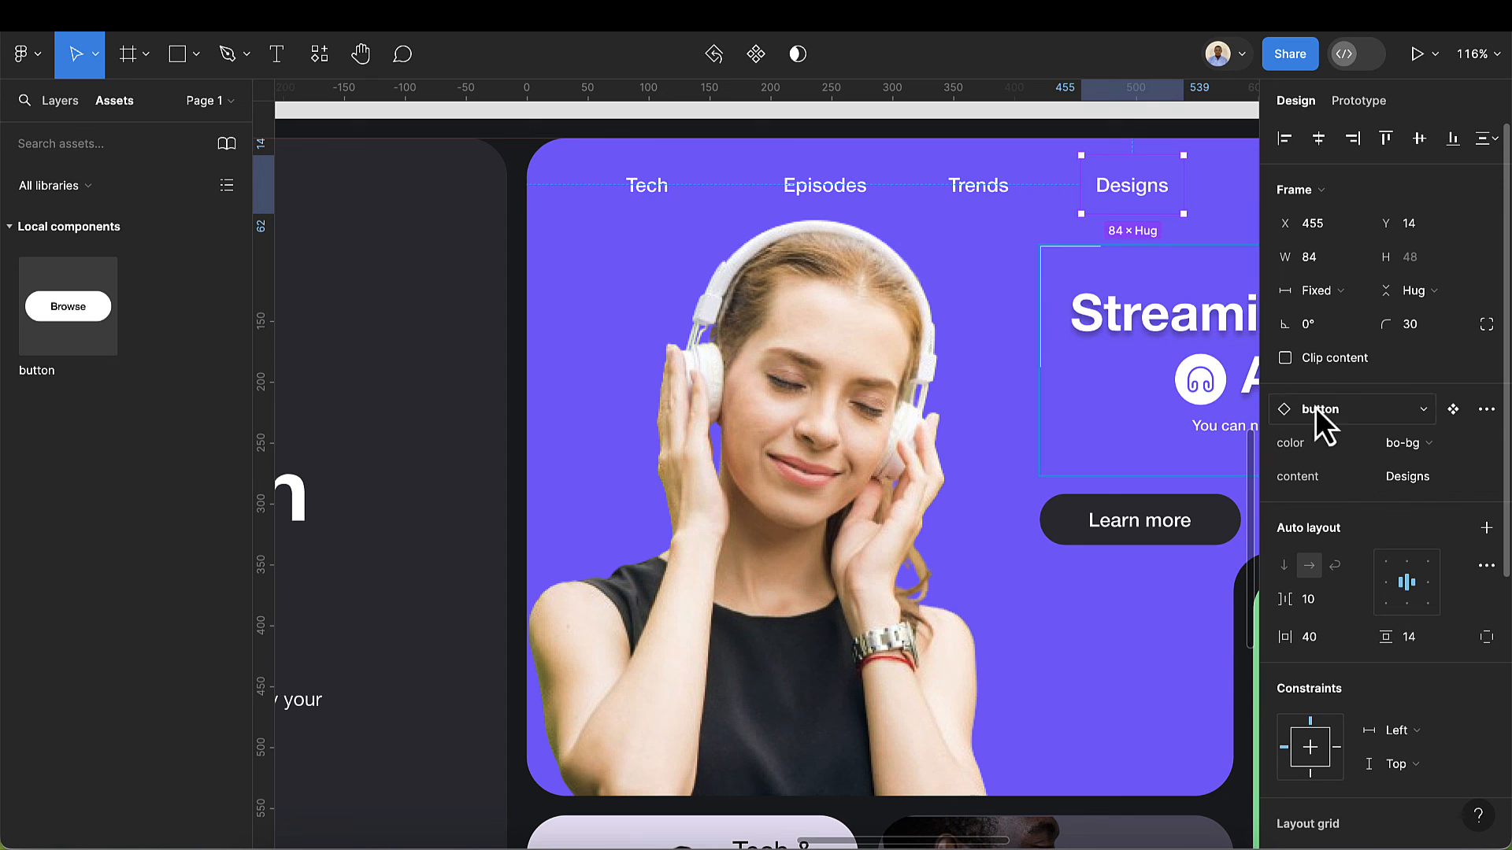
- Group the four links in a horizontal auto layout spaced 49, moved toward the hero's top-left
shift+click(1008, 208)
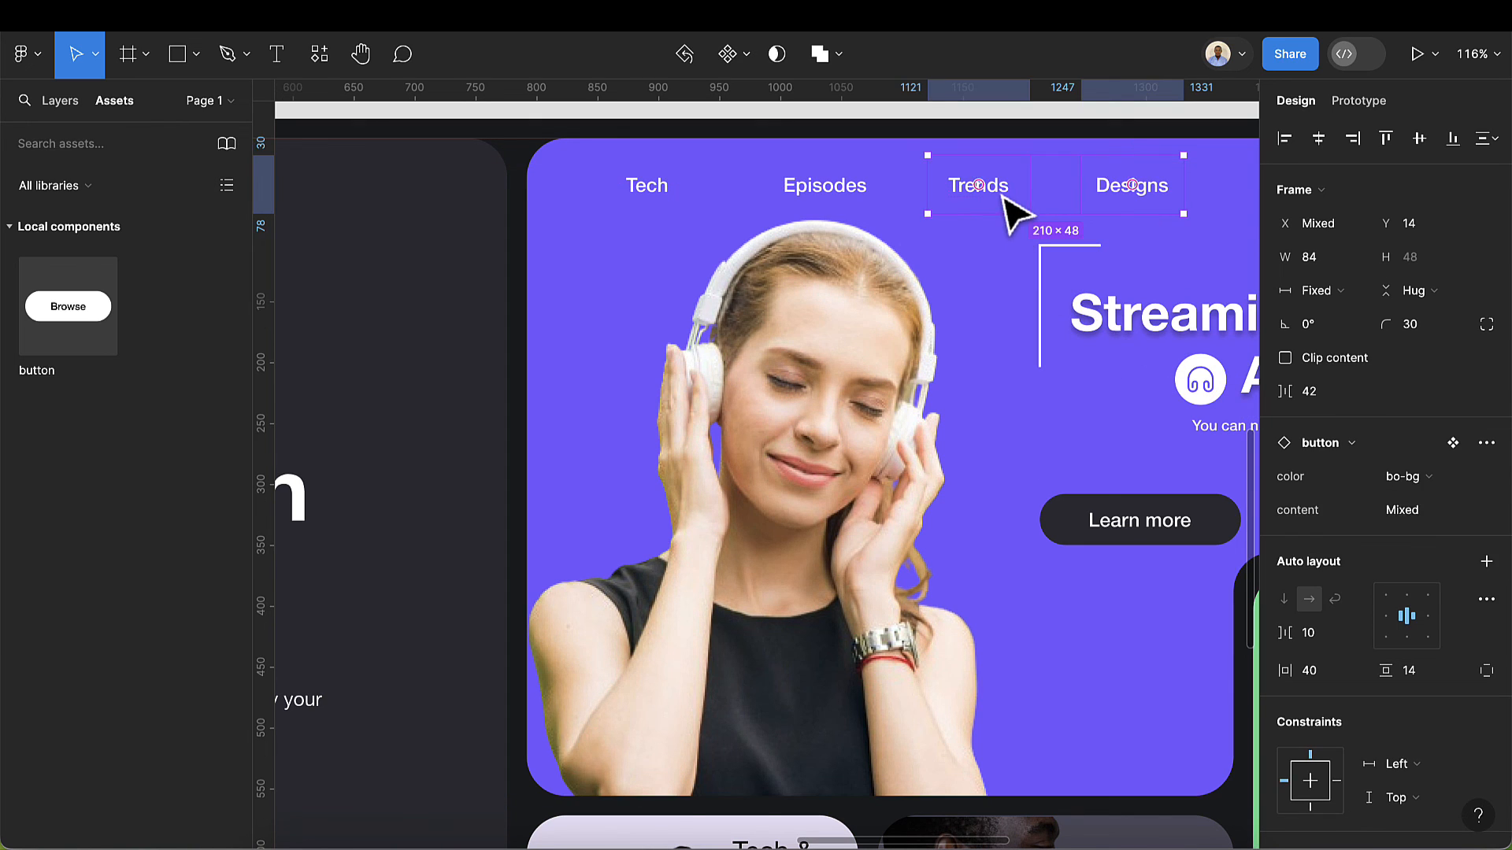
shift+click(830, 202)
shift+click(666, 189)
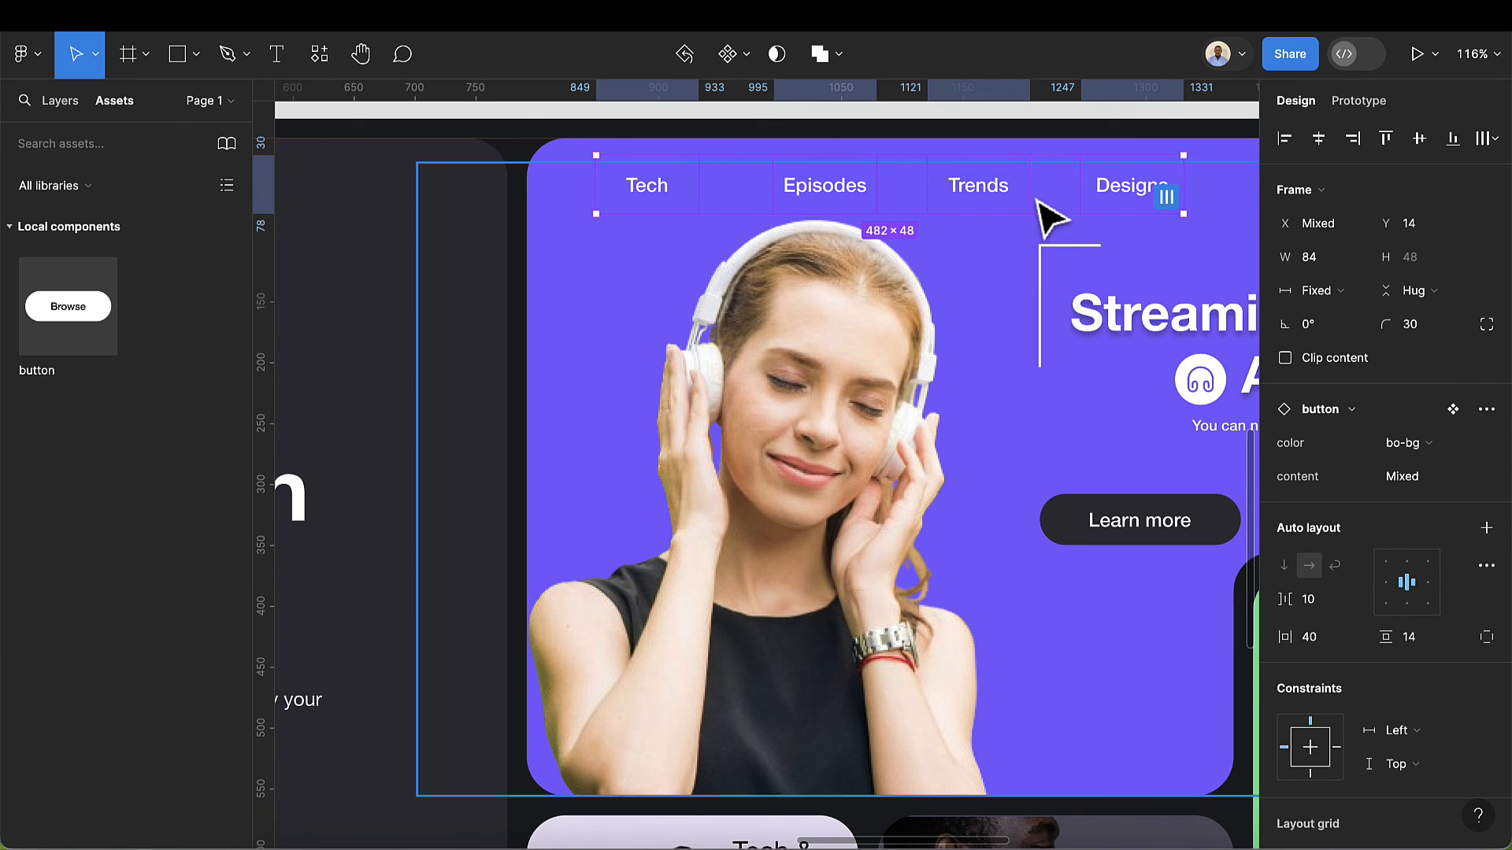
key(shift+a)
scroll(888, 202, down, 6)
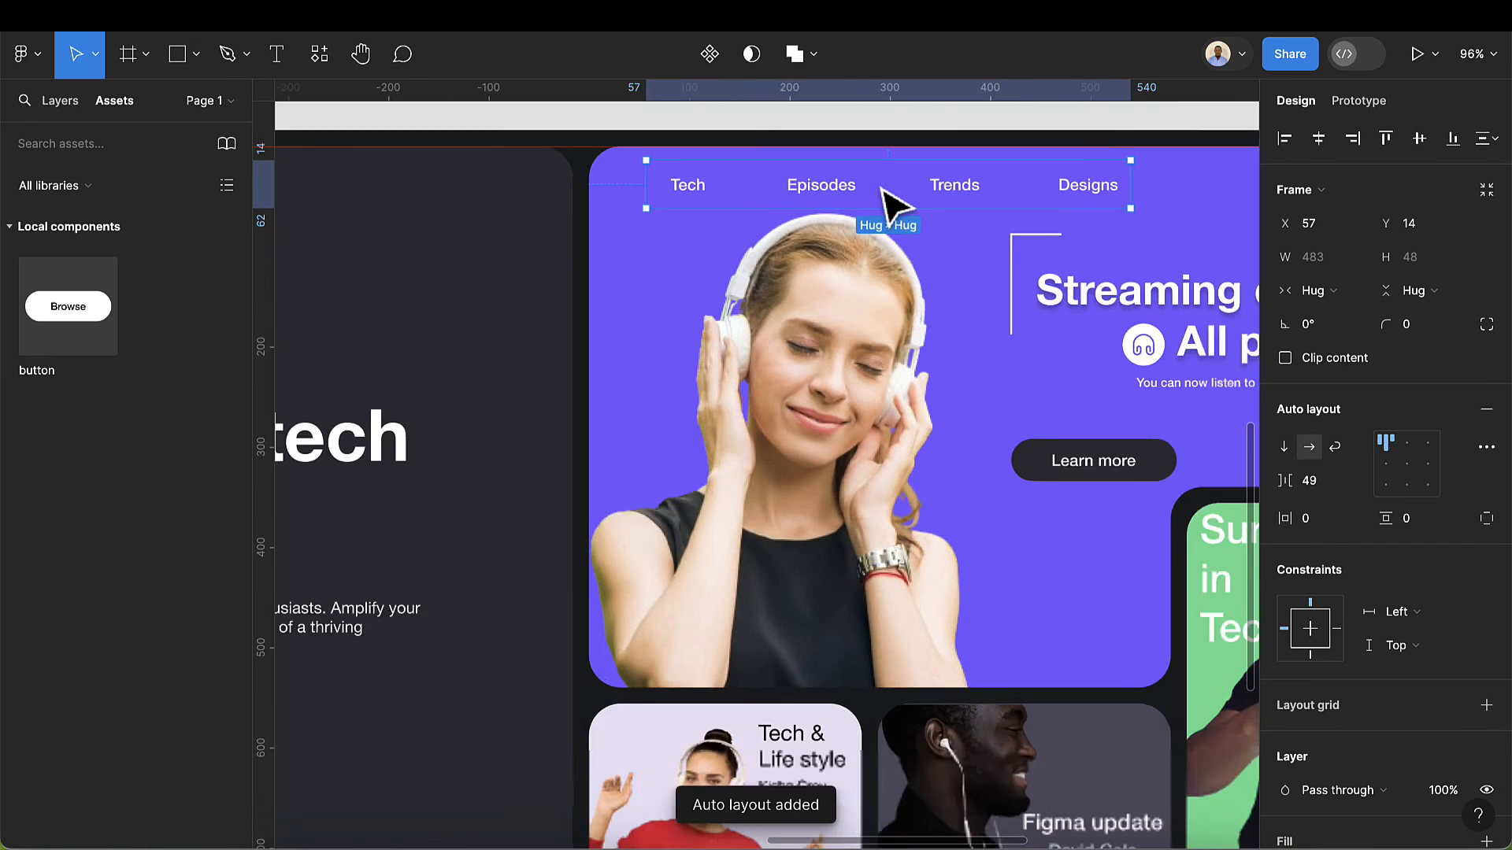
drag(918, 197, 897, 199)
scroll(898, 199, right, 4)
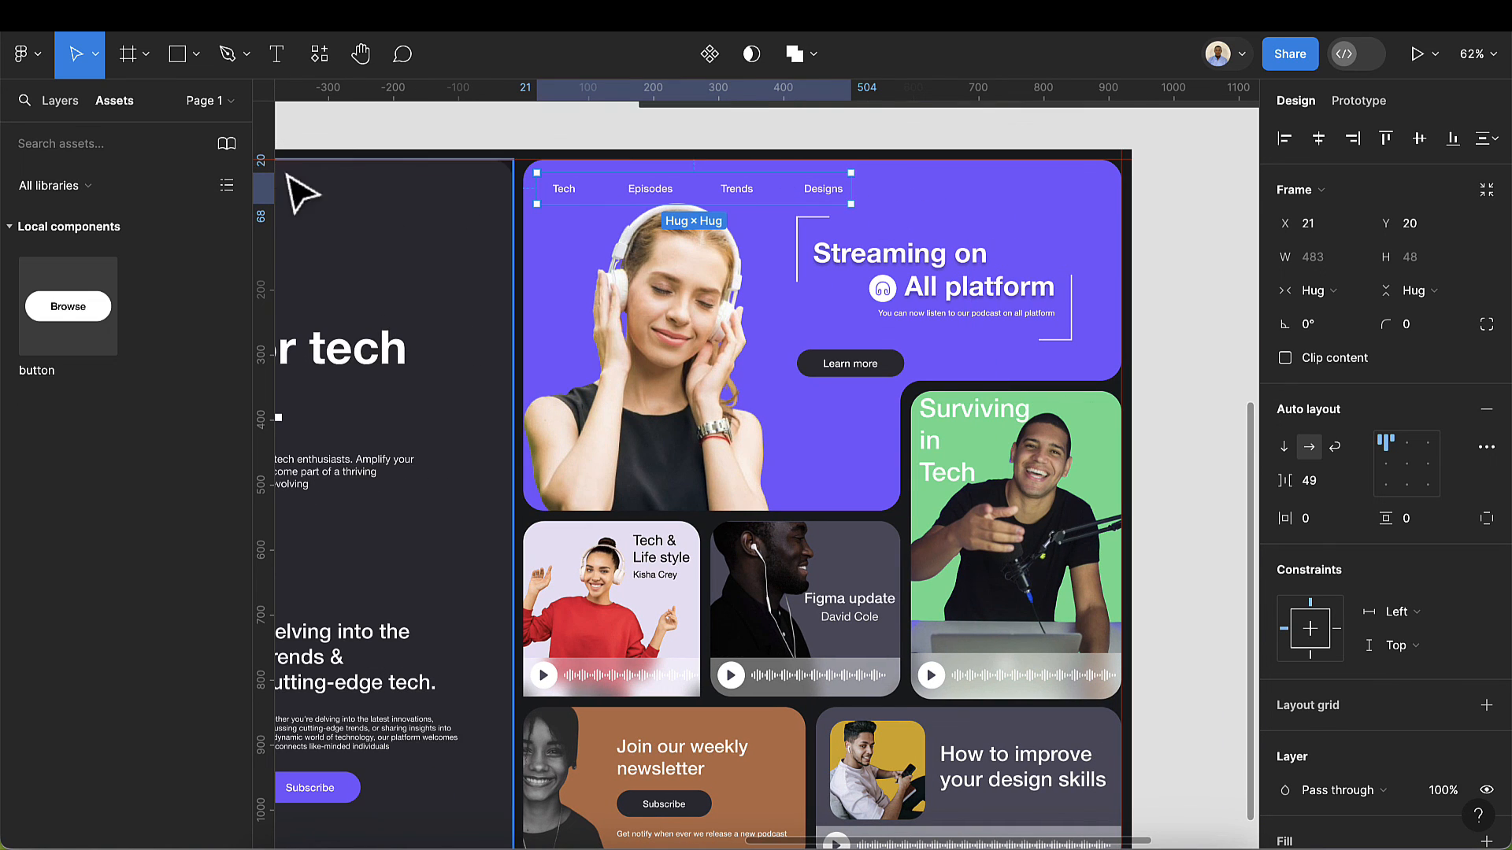
- Place a white 'Join us' button at the hero's top right, resized to 120 × 41
drag(49, 309, 1046, 192)
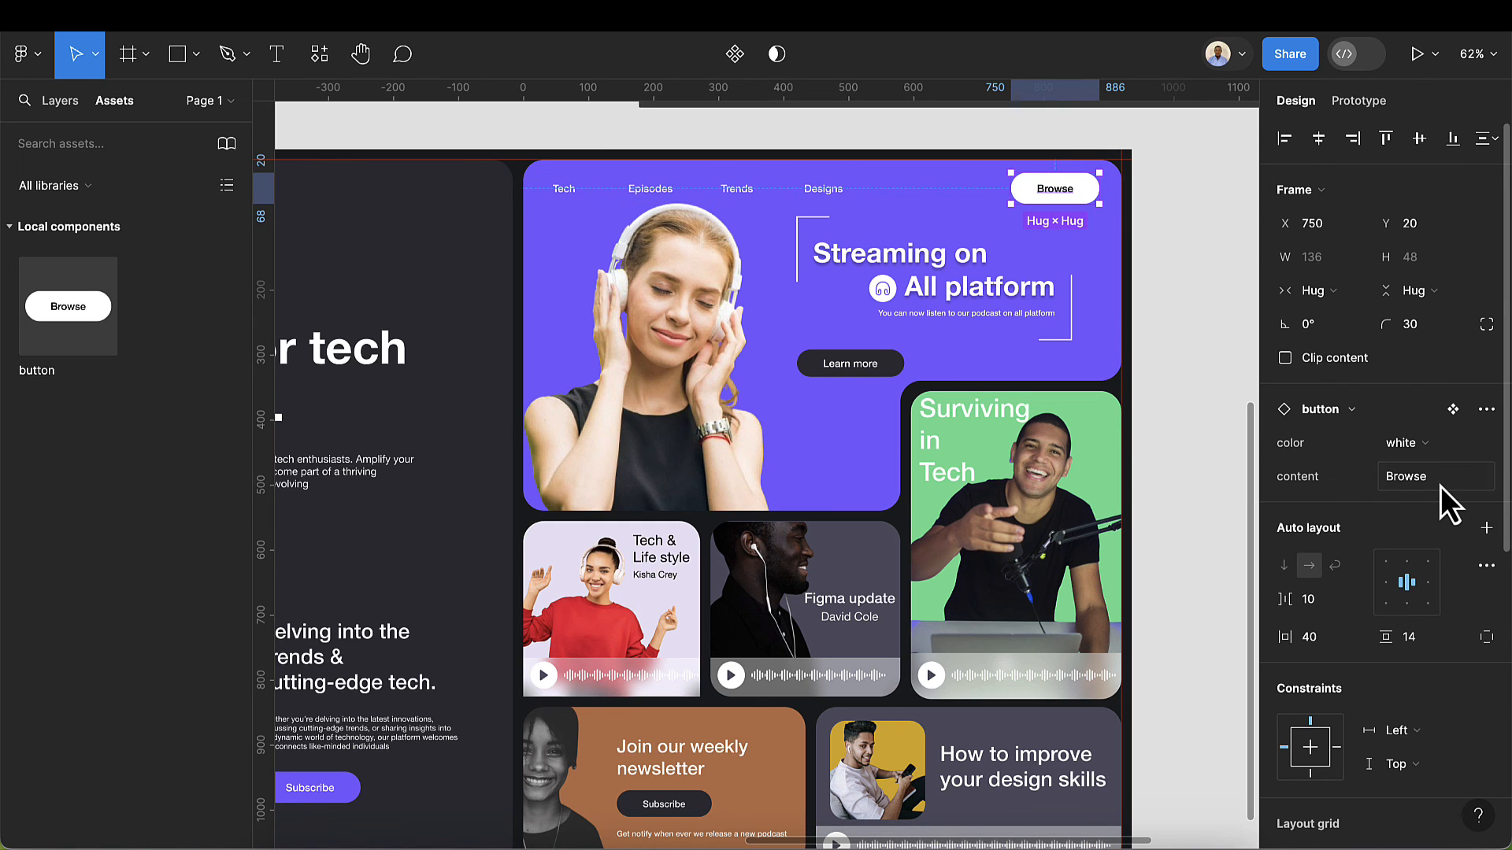
text(K)
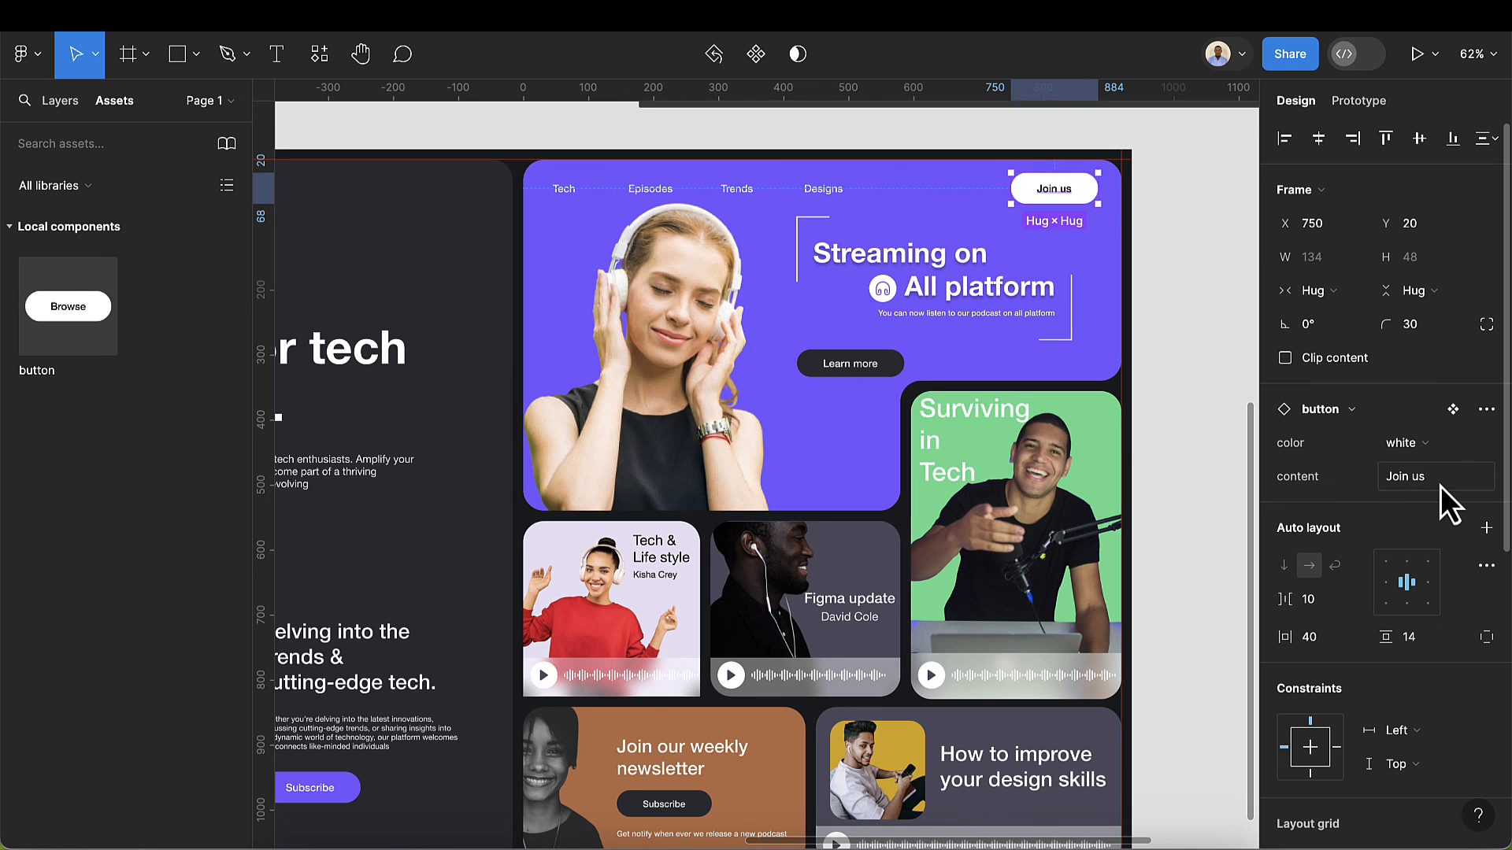
key(Return)
scroll(1086, 201, up, 5)
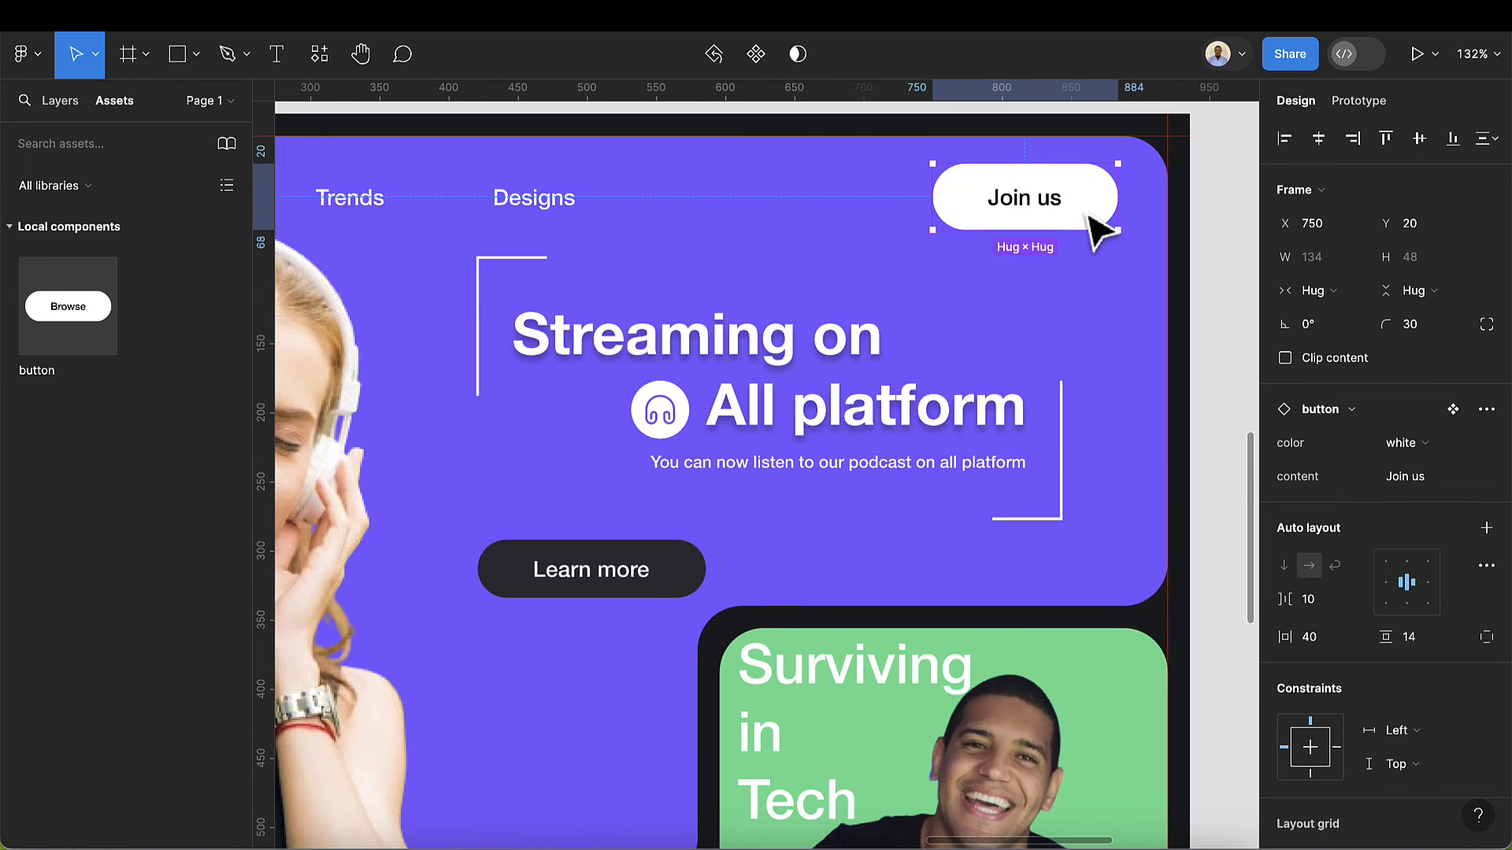
drag(1051, 166, 1051, 173)
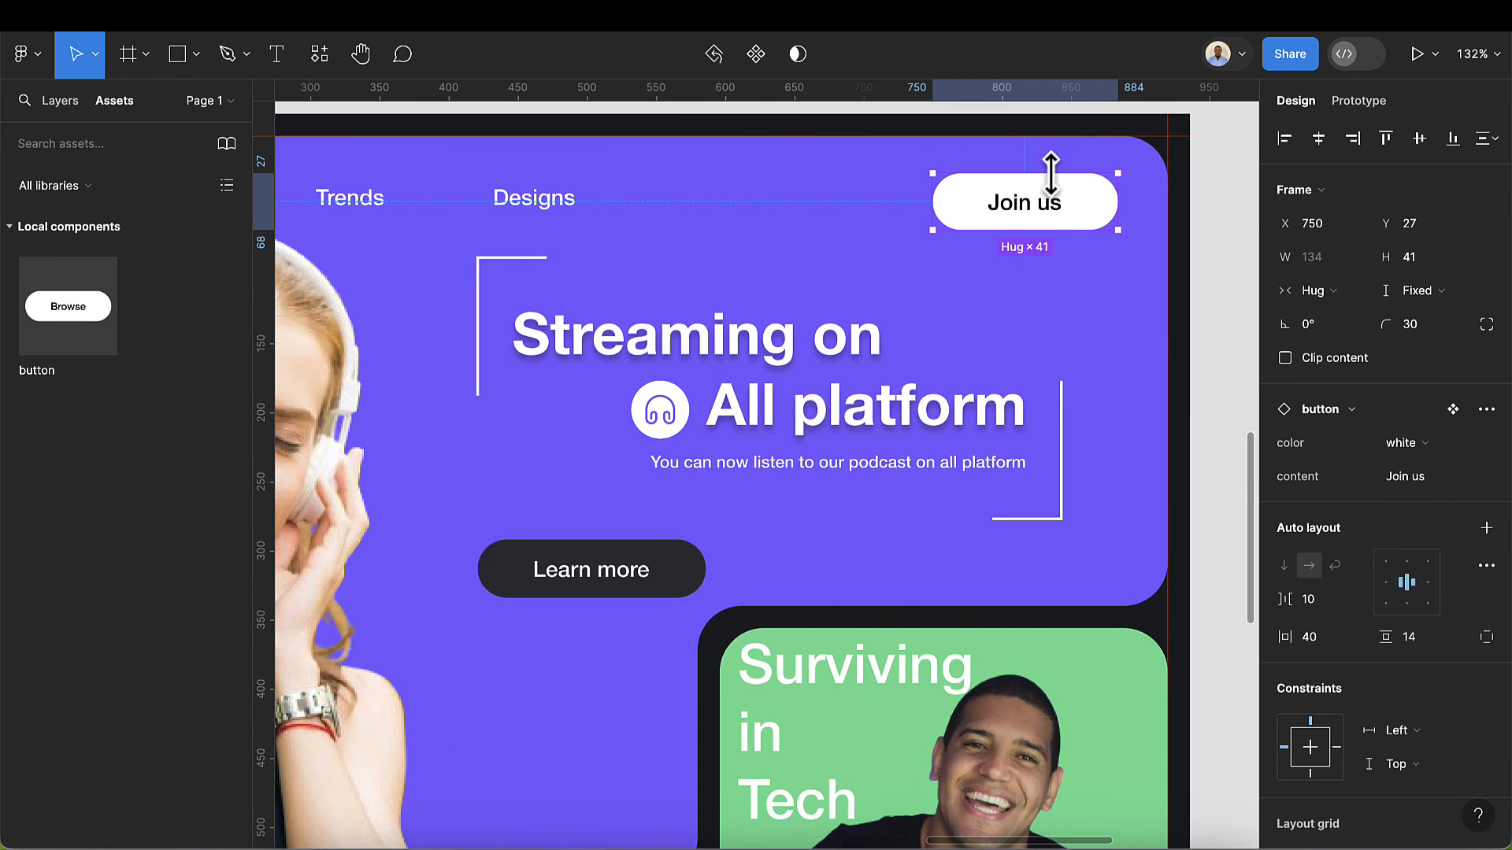
drag(931, 199, 953, 201)
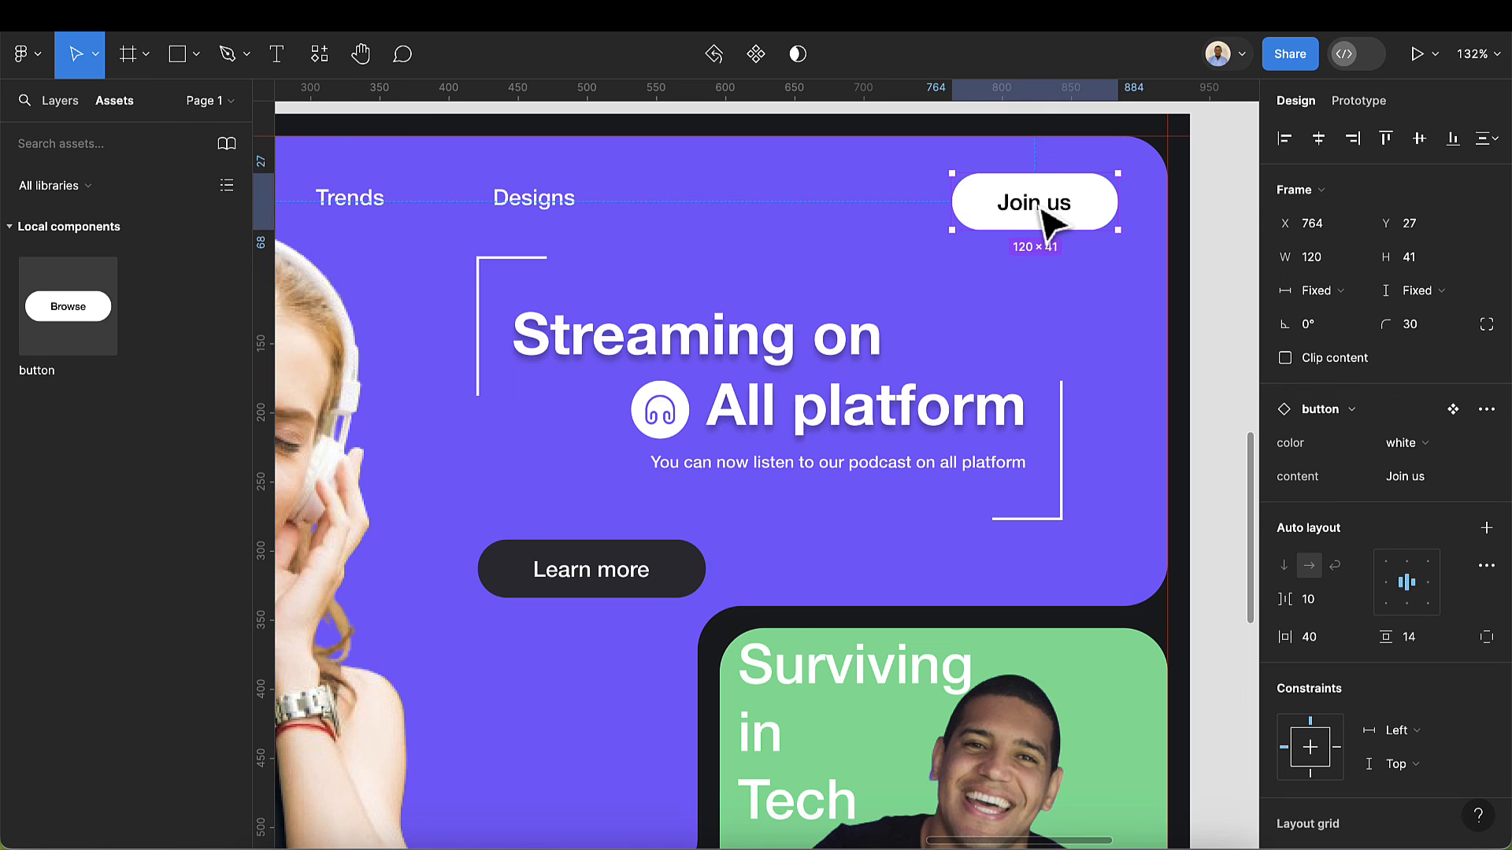
scroll(1051, 224, down, 10)
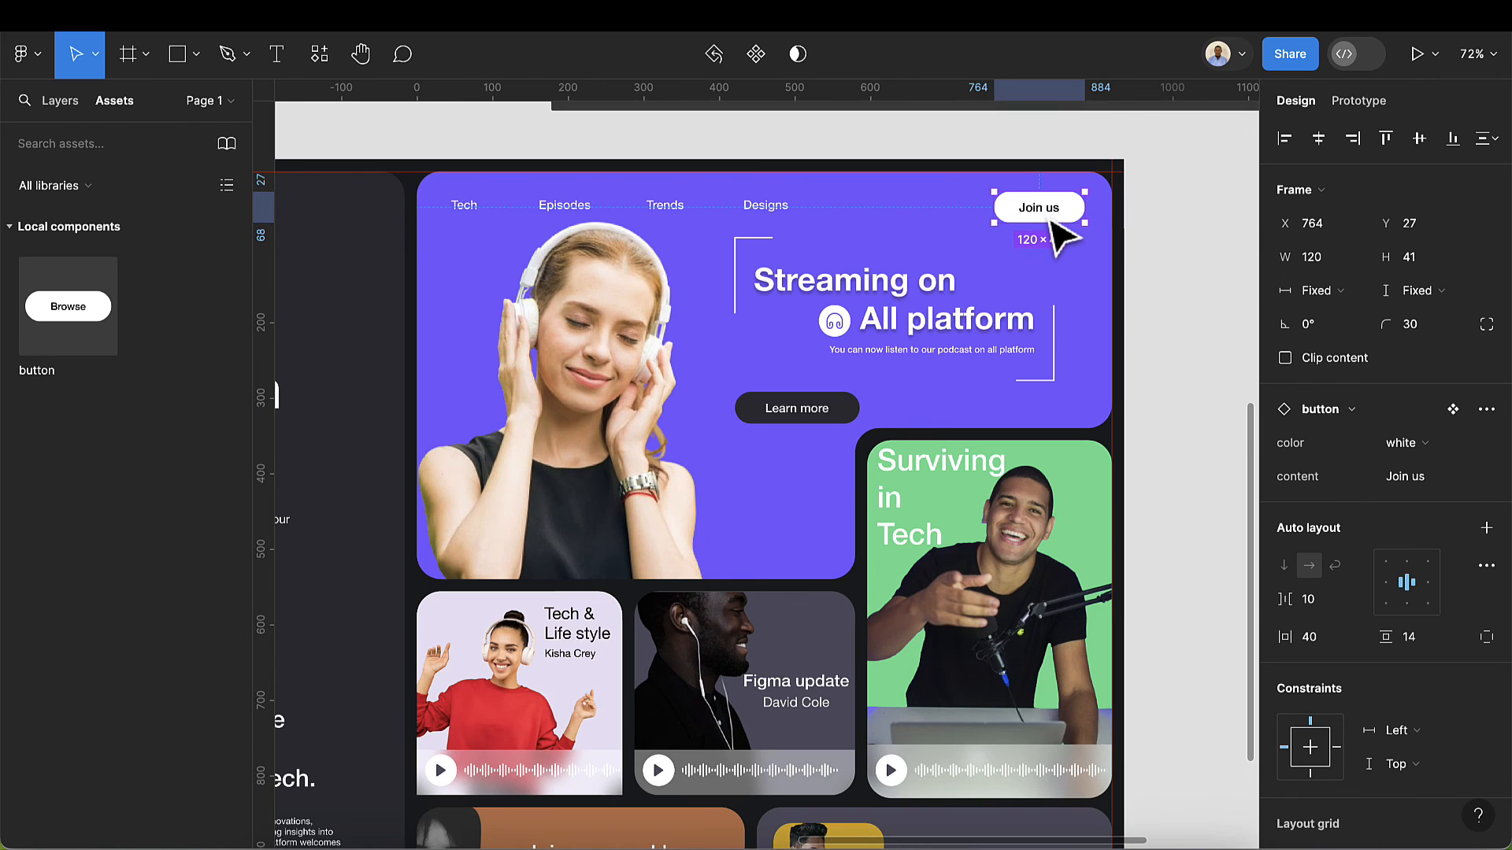
- Wrap links and Join us in one auto layout with items centred, centred horizontally, nudged up
shift+click(771, 213)
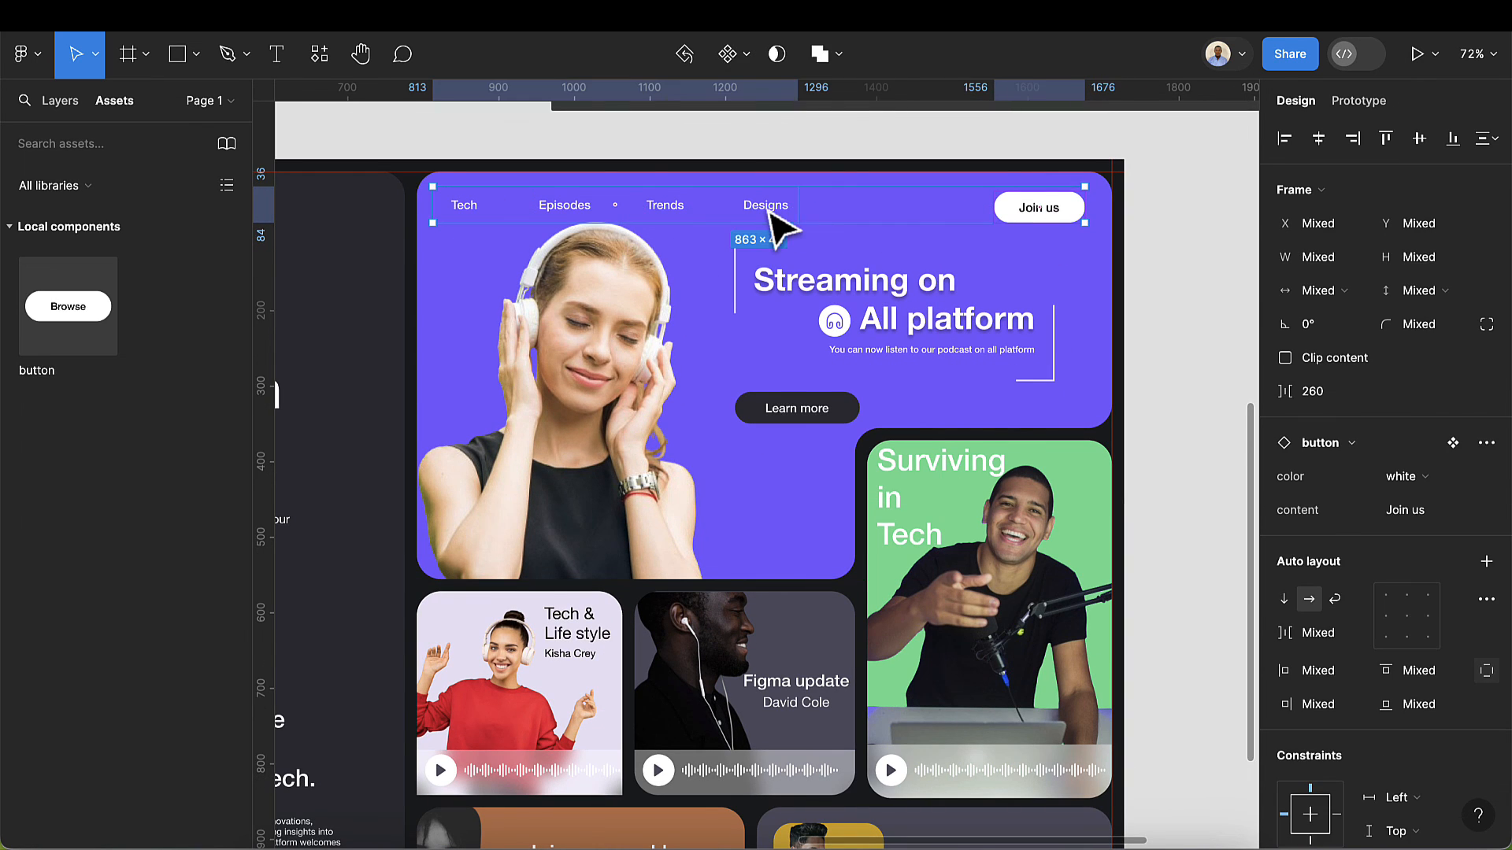
key(shift+a)
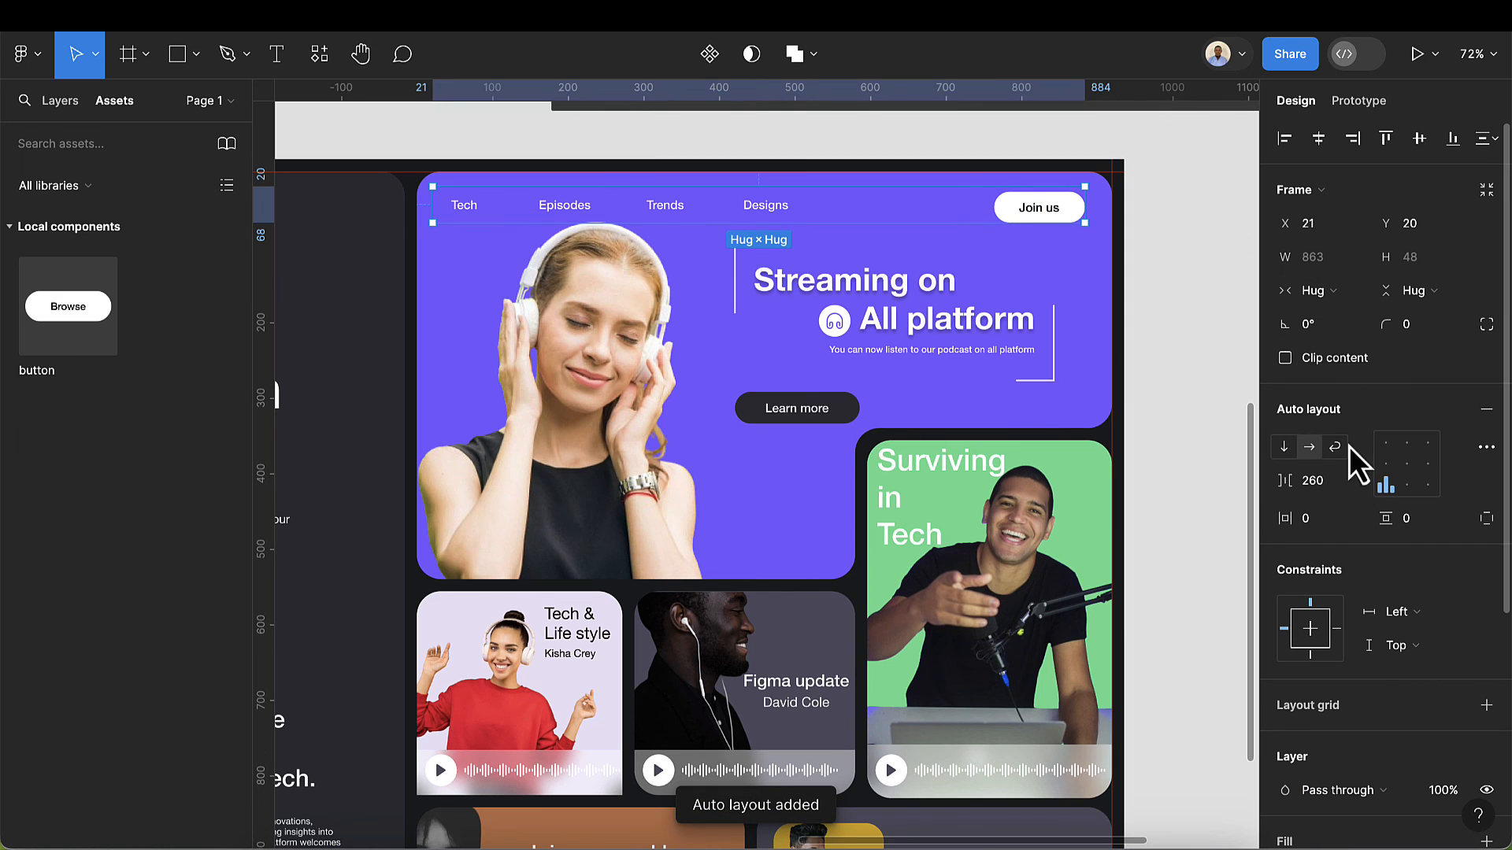
click(1386, 464)
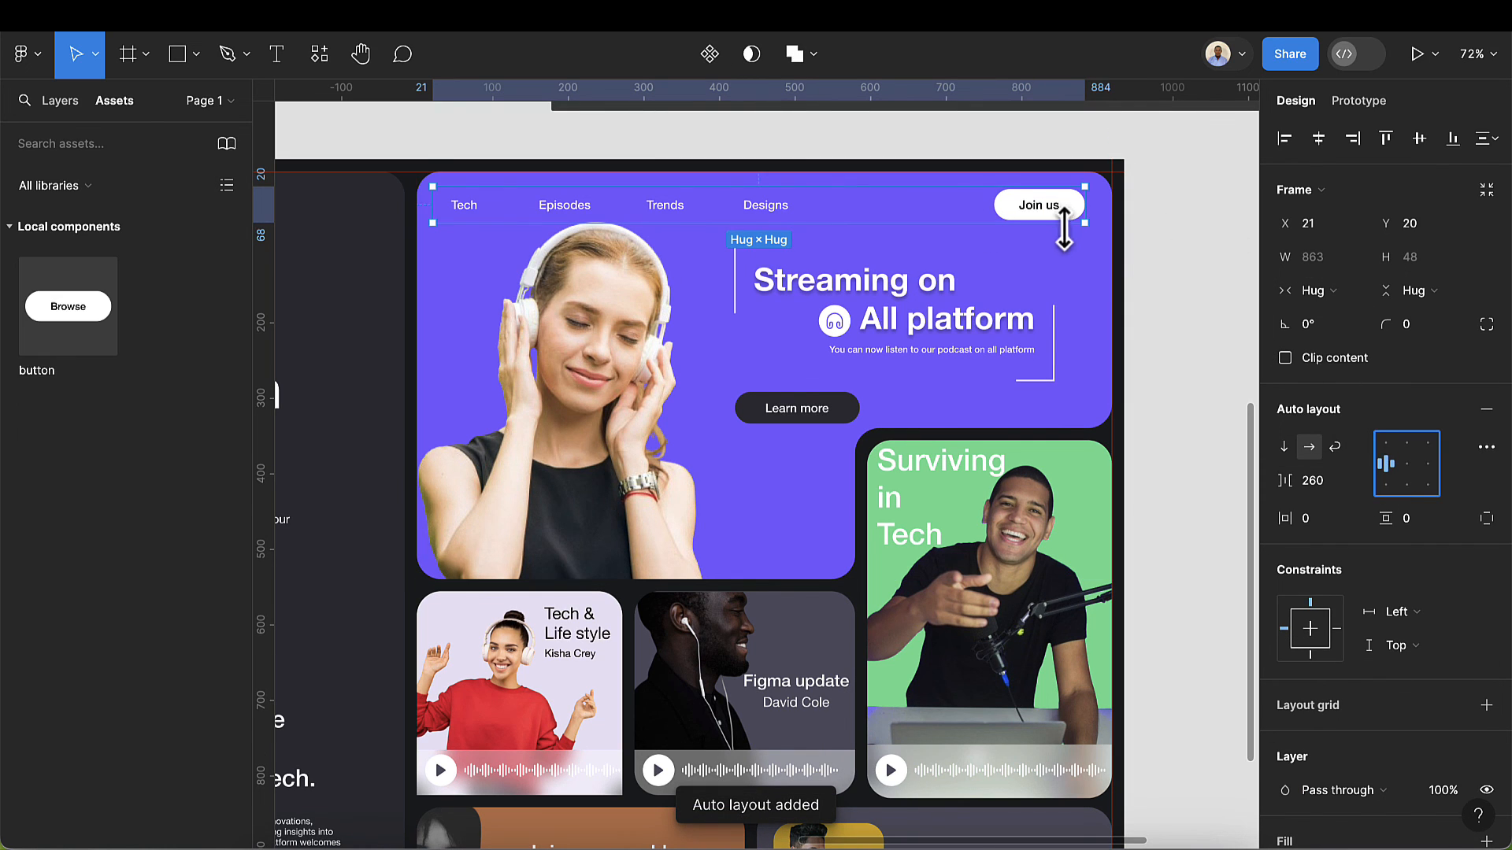
drag(1059, 221, 1057, 221)
click(1318, 138)
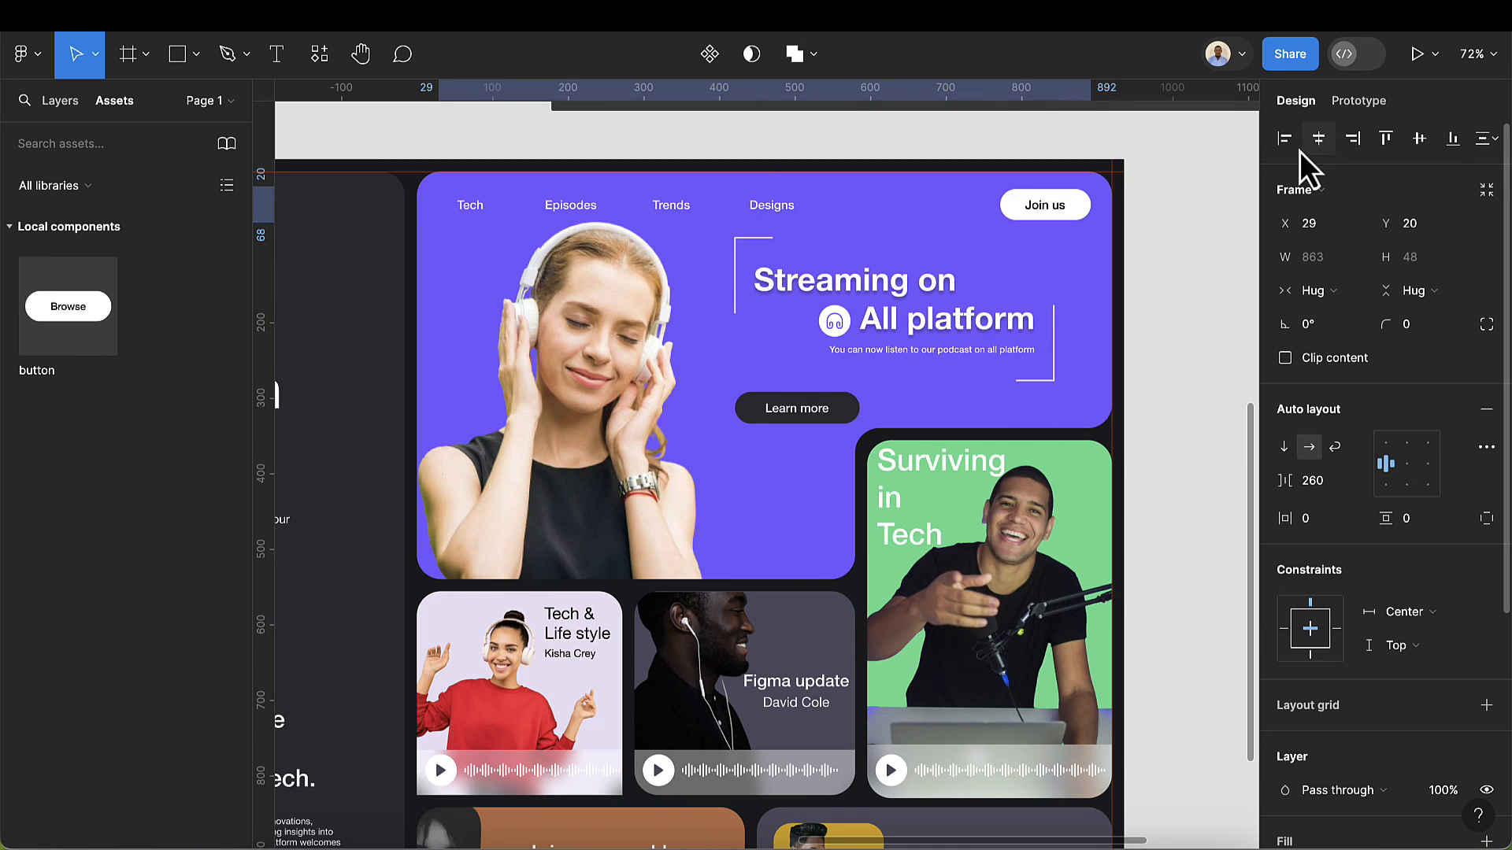
key(Up)
key(Up)
key(Up)
key(Up)
key(Up)
key(Up)
key(Up)
key(Up)
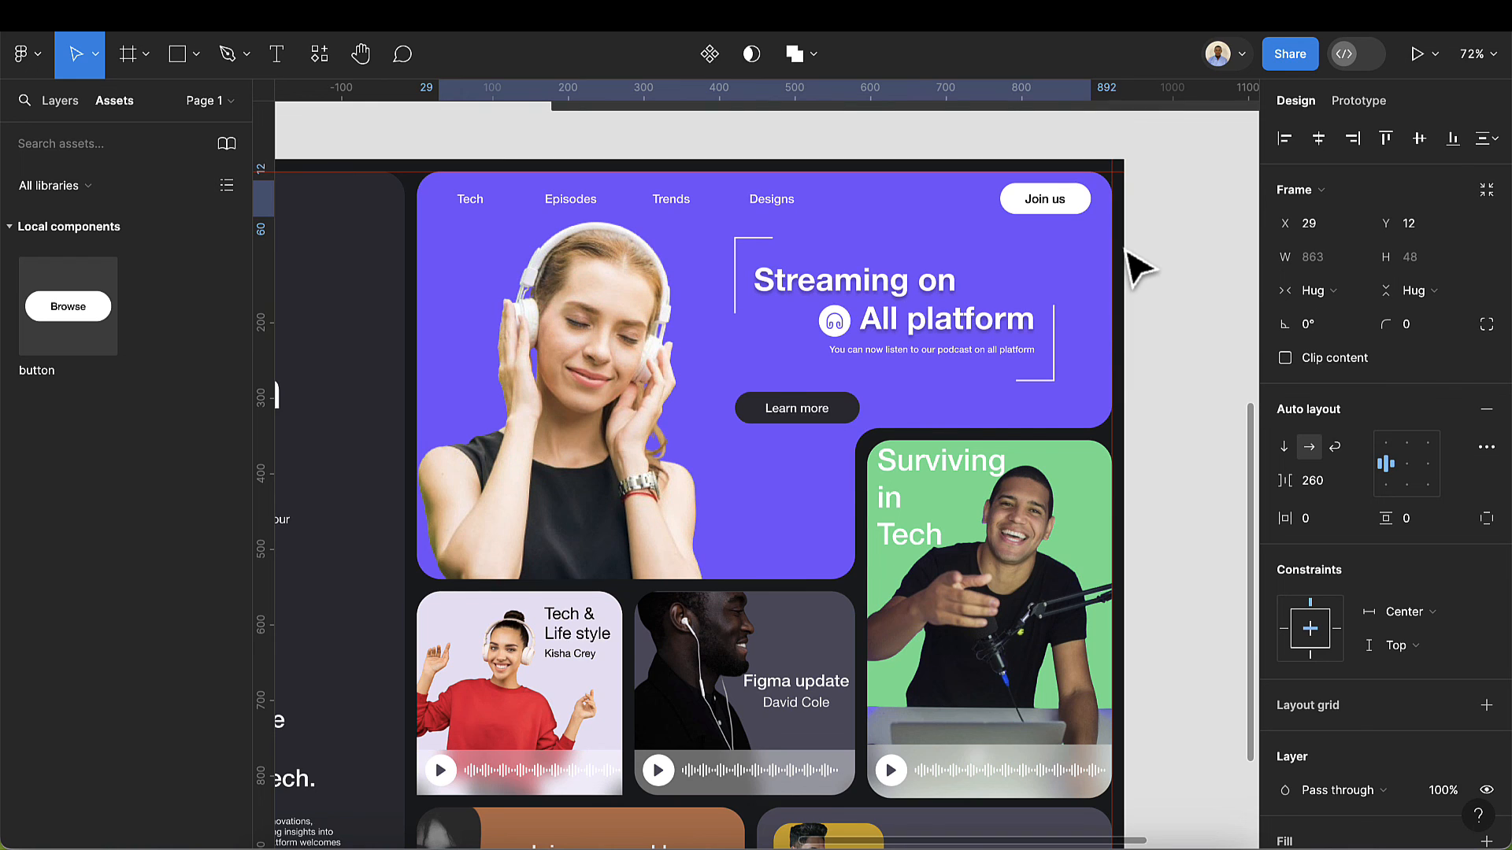
scroll(1047, 351, down, 5)
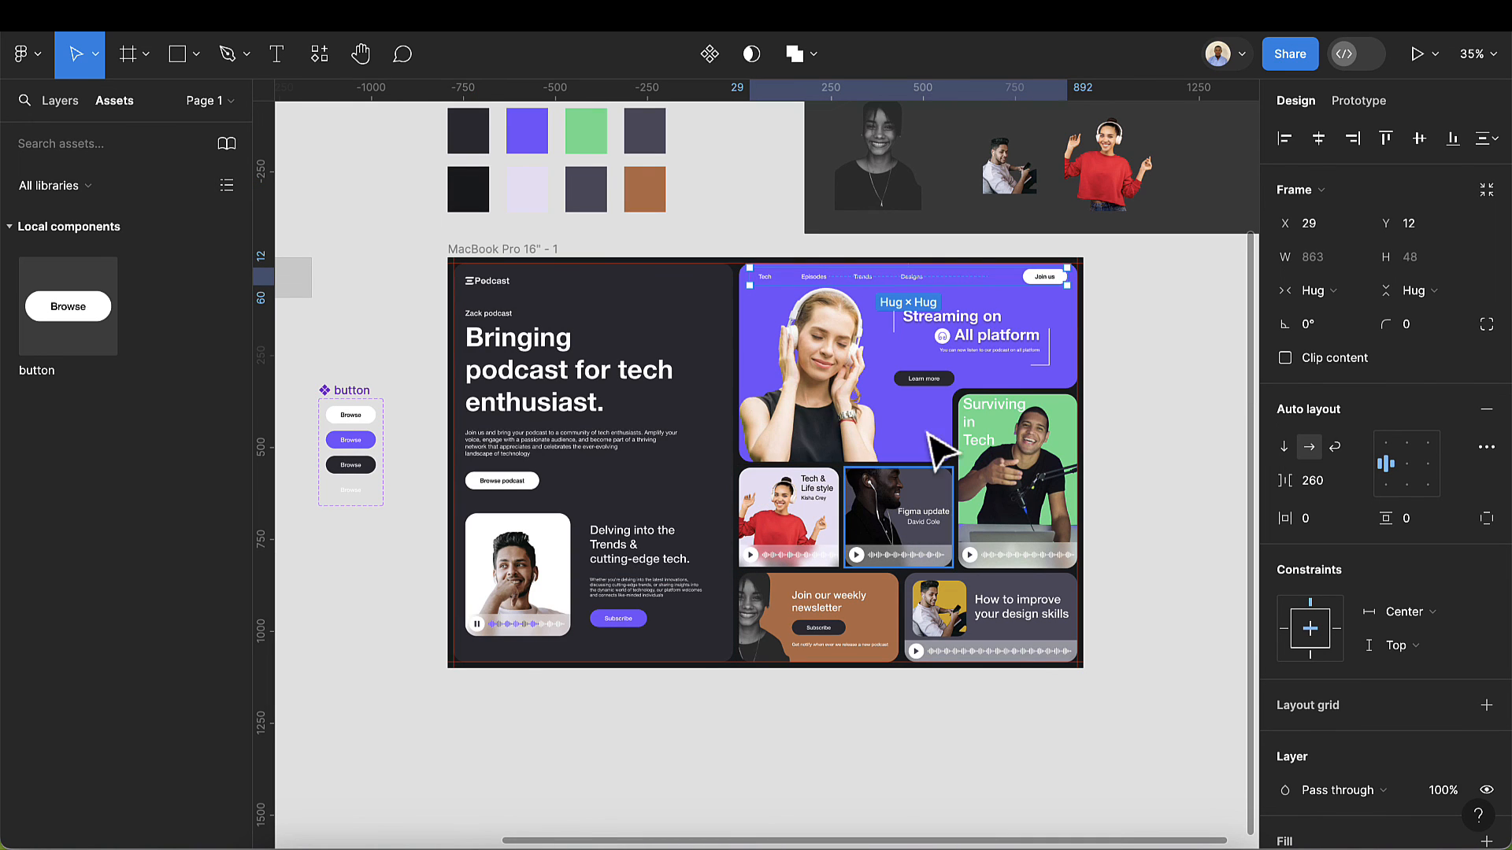
scroll(817, 295, up, 1)
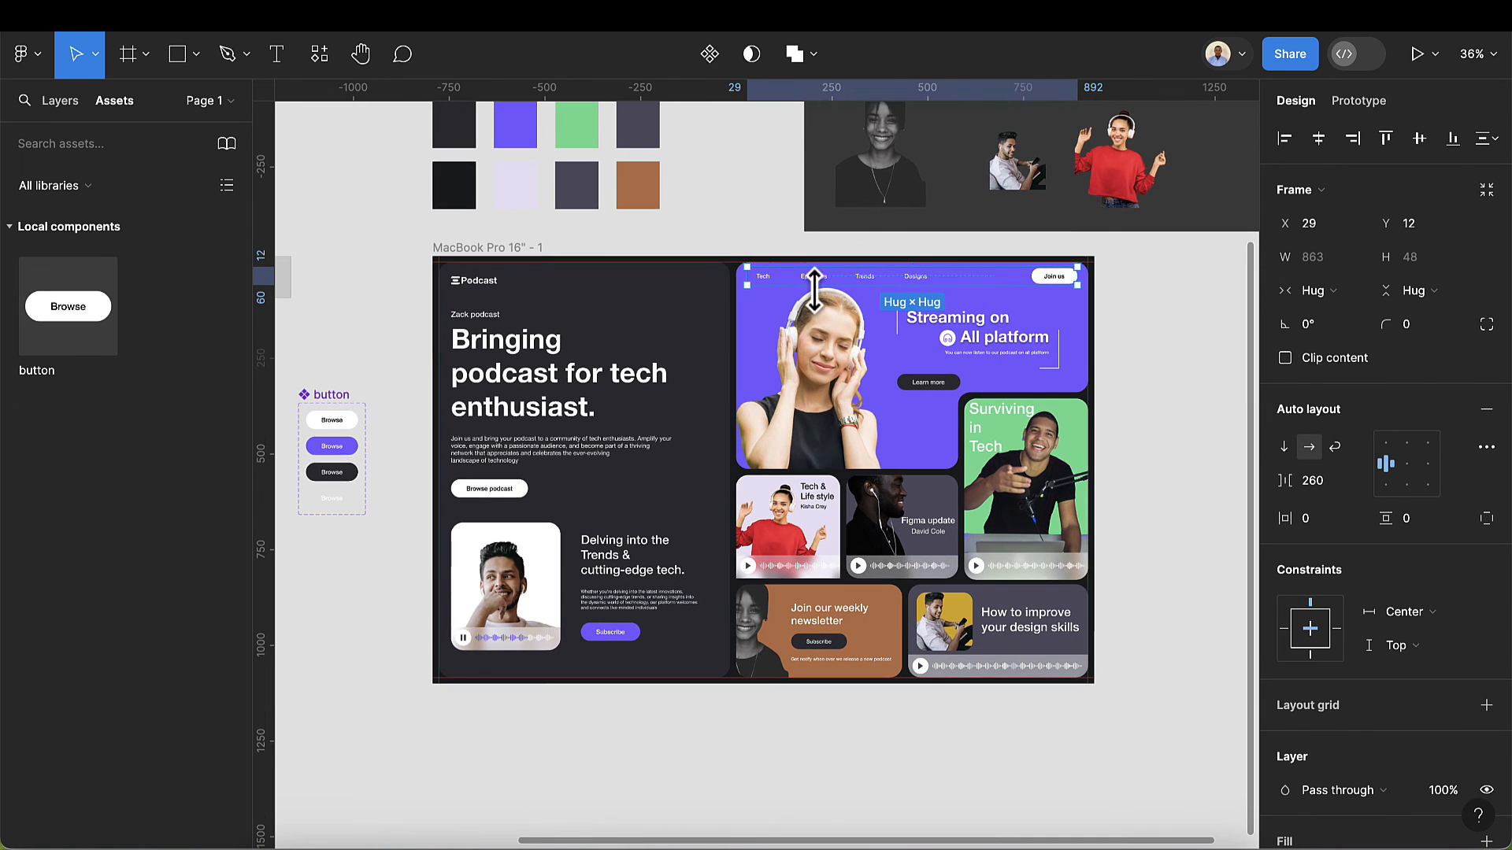